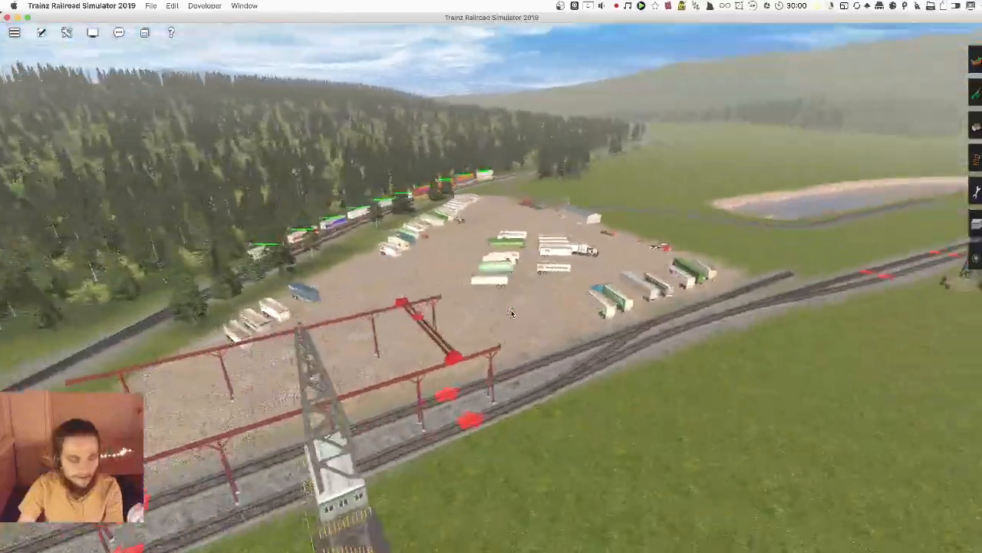
# - Examine the gravel trailer yard, its parked trucks and the red gantry crane from several angles
pyautogui.press('Down')
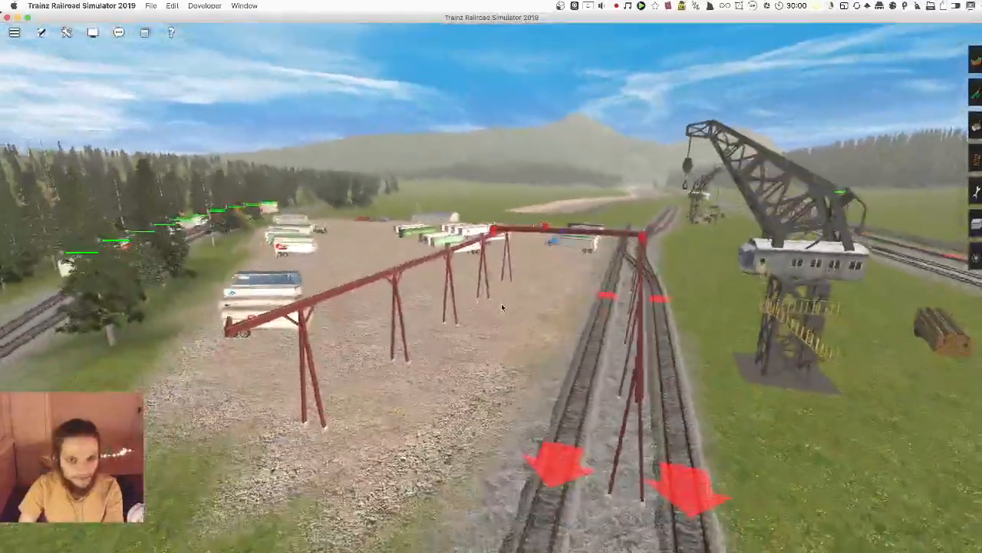
pyautogui.press('pageup')
pyautogui.press('pagedown')
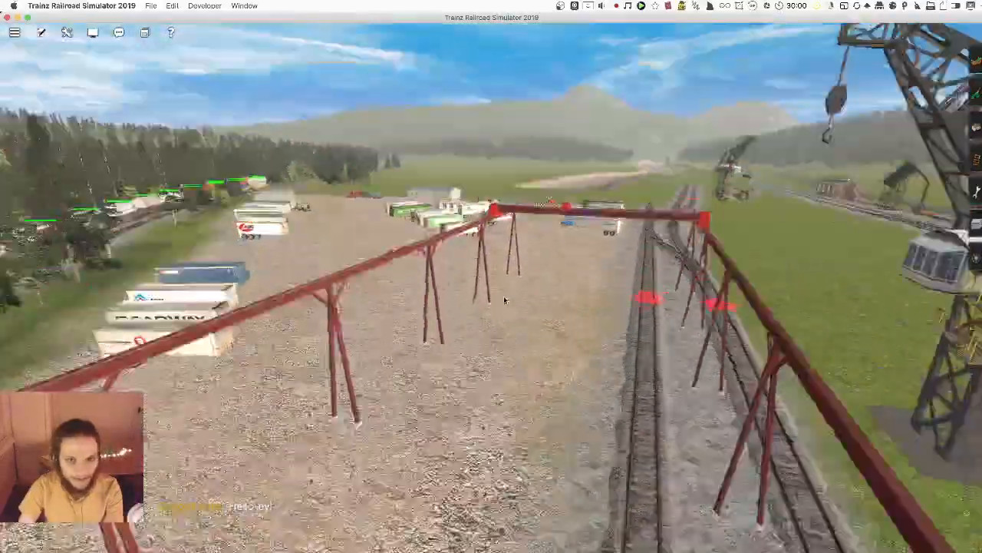
pyautogui.press('Left')
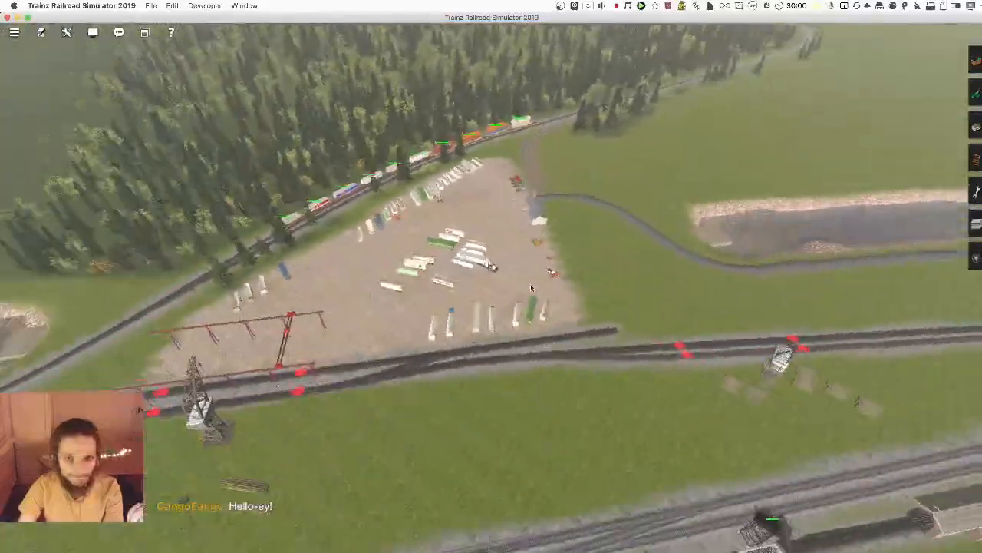
pyautogui.press('Left')
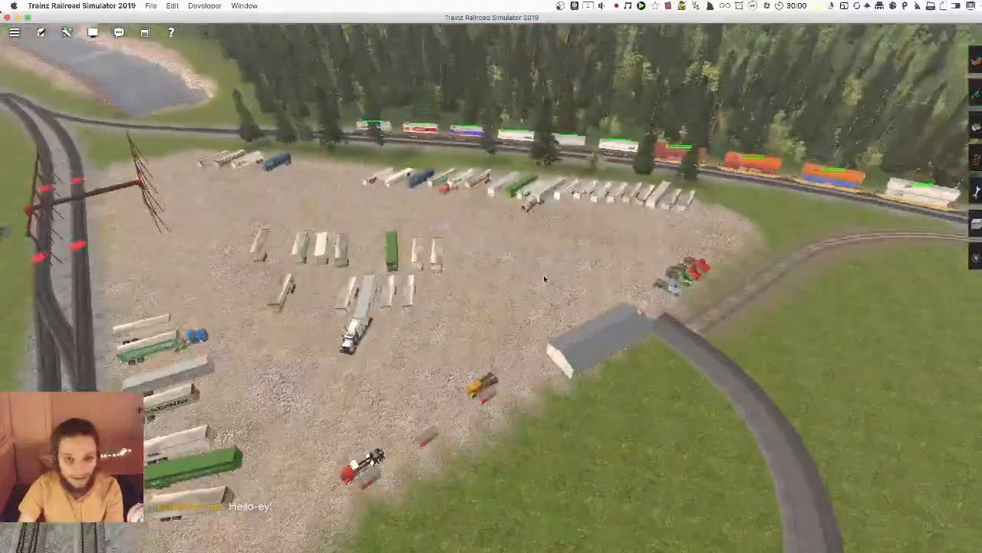
pyautogui.press('Left')
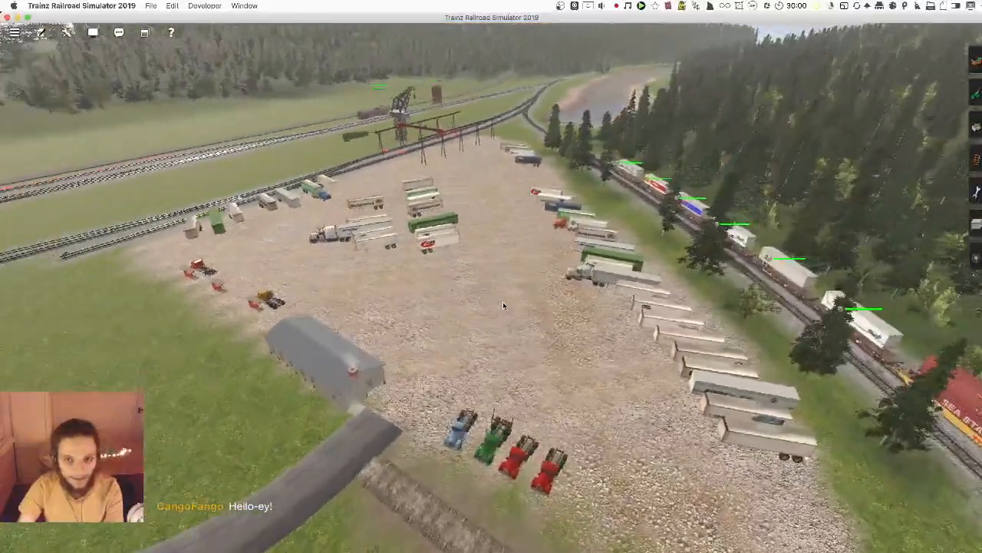
pyautogui.press('Down')
pyautogui.press('Up')
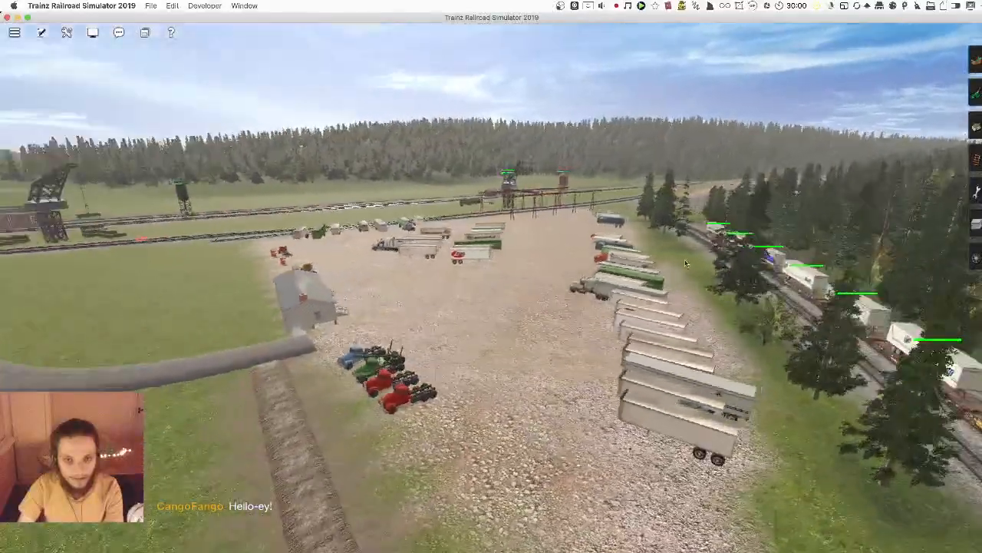
pyautogui.press('Left')
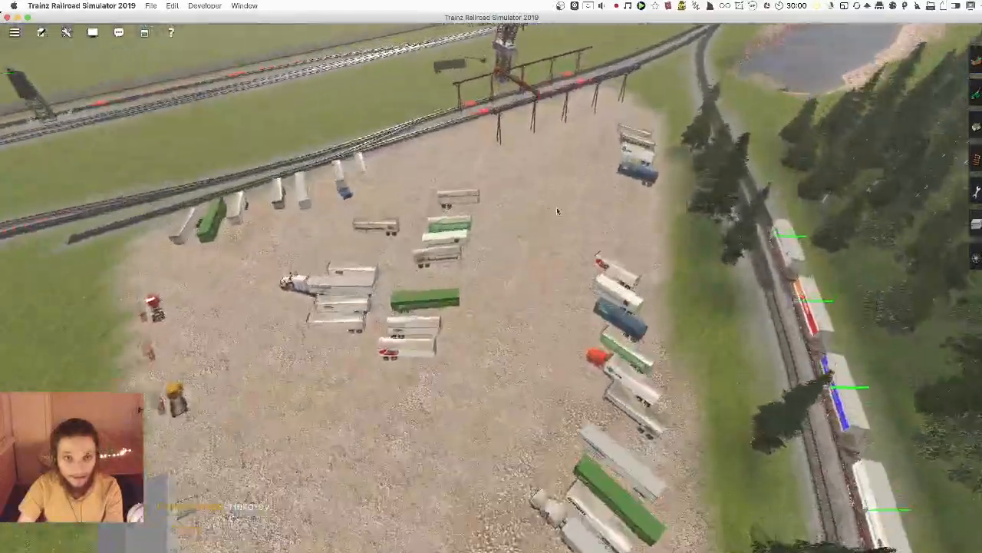
pyautogui.press('Down')
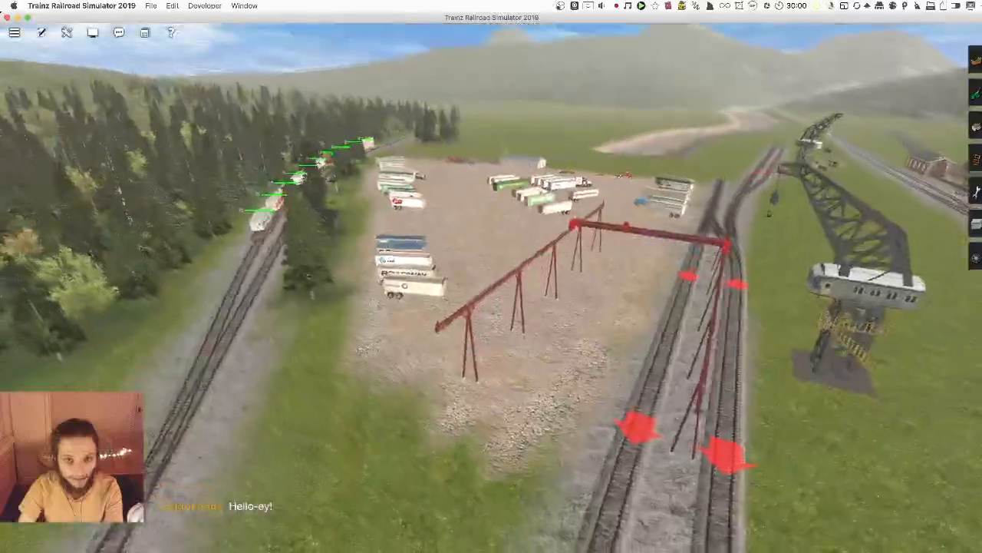
pyautogui.scroll(5, 540, 263)
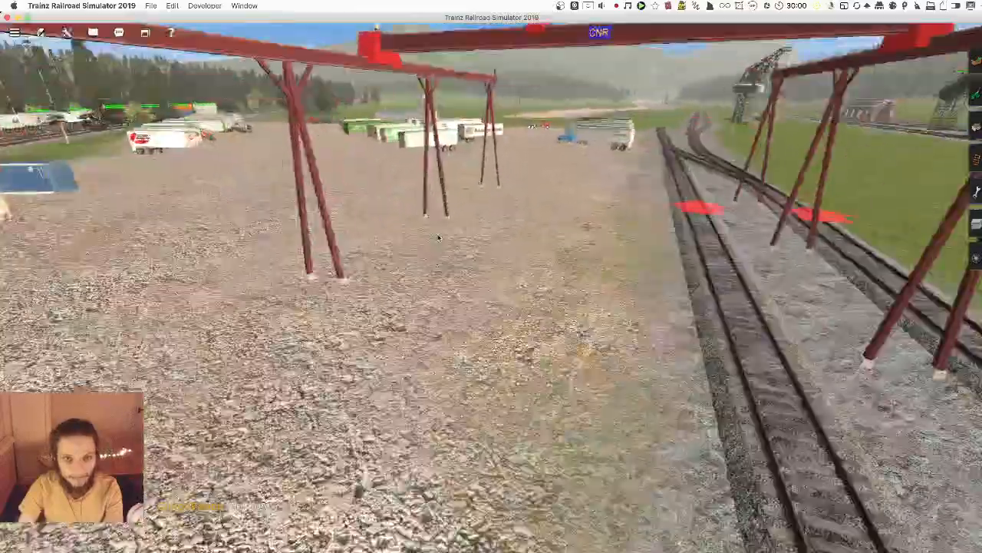
pyautogui.rightClick(438, 235)
pyautogui.scroll(-5, 504, 228)
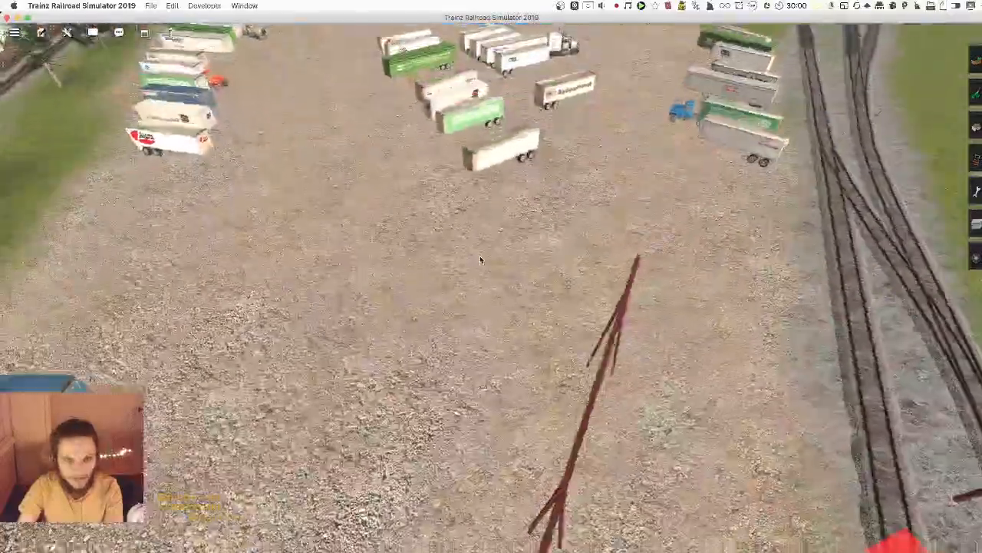
pyautogui.press('Right')
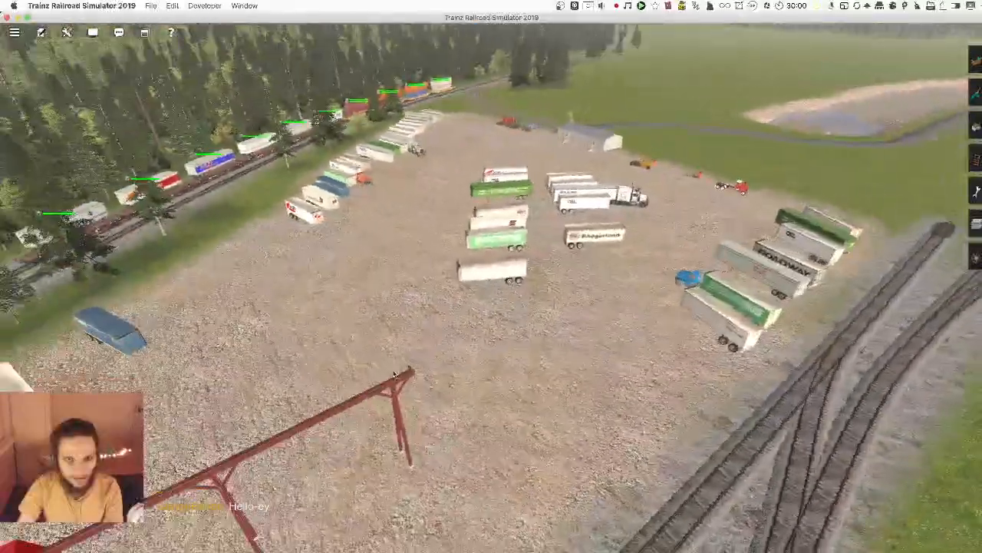
pyautogui.rightClick(582, 365)
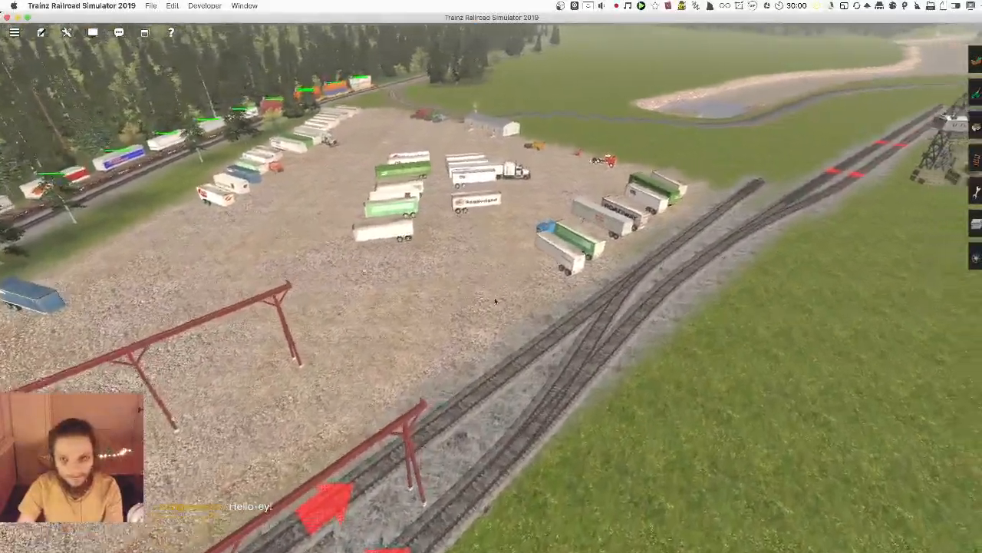
# - Survey the sidings, main line, highway and open grass between the trailer yard and the station
pyautogui.scroll(-5, 517, 334)
pyautogui.press('Right')
pyautogui.rightClick(512, 333)
pyautogui.press('Down')
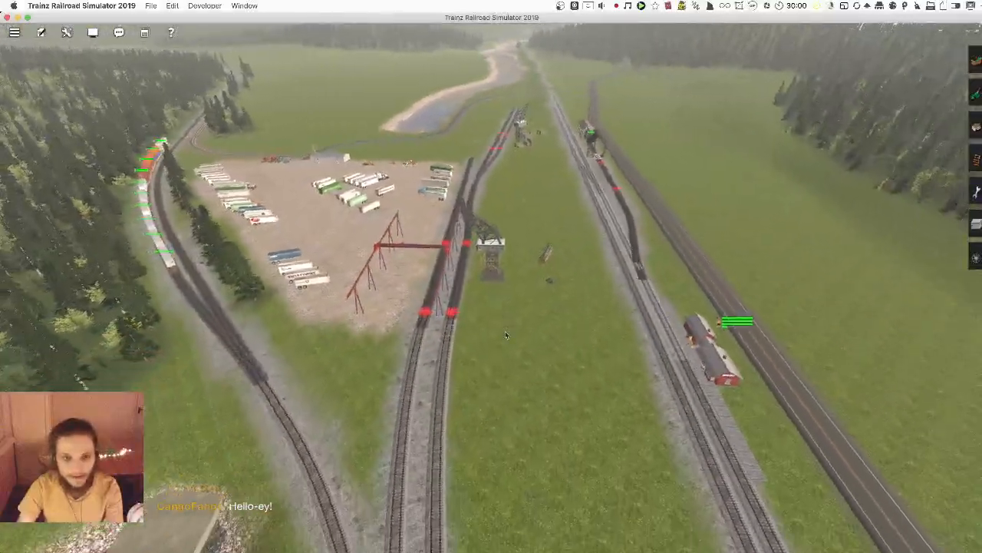
pyautogui.scroll(3, 503, 285)
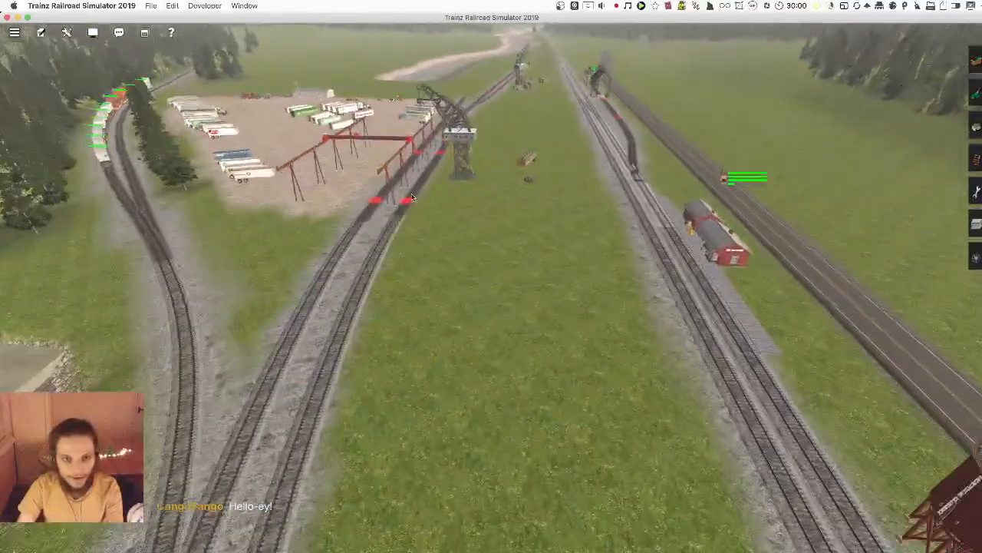
pyautogui.scroll(-6, 541, 350)
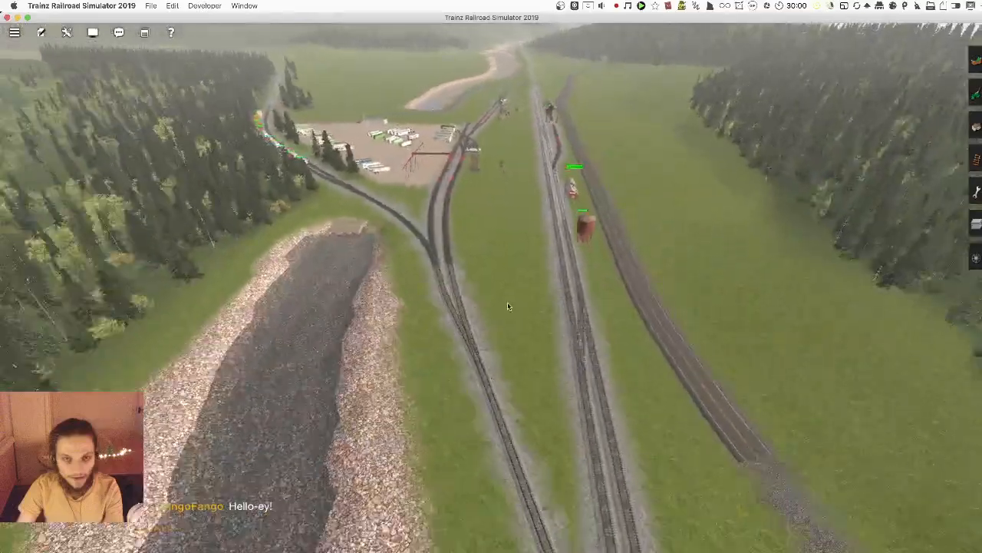
pyautogui.scroll(3, 506, 226)
pyautogui.scroll(2, 482, 281)
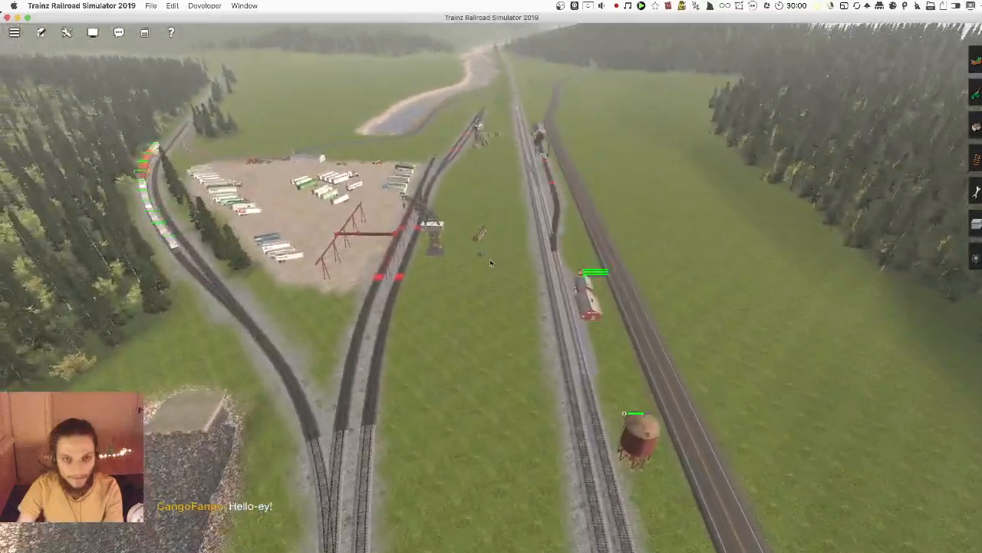
pyautogui.press('Right')
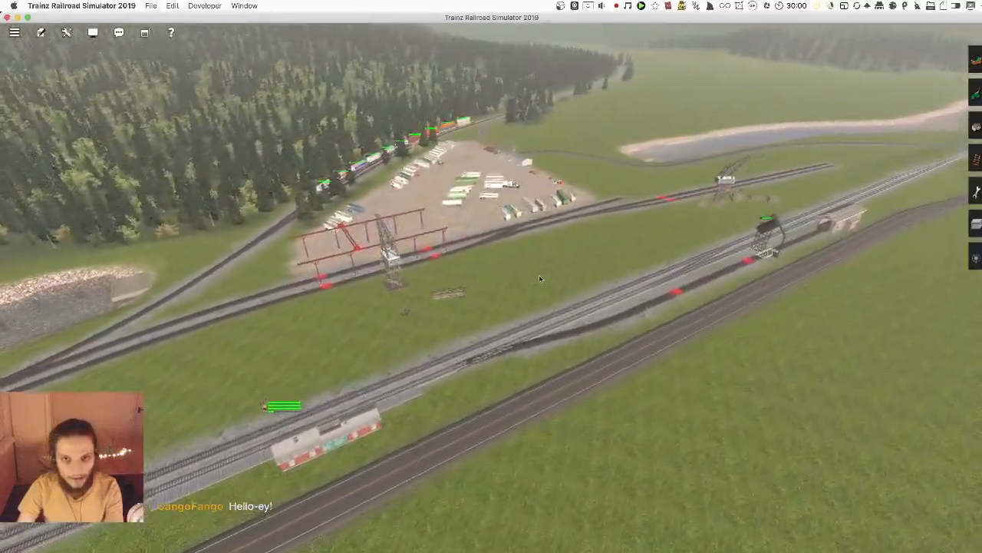
pyautogui.rightClick(539, 276)
pyautogui.press('Right')
pyautogui.scroll(-2, 509, 291)
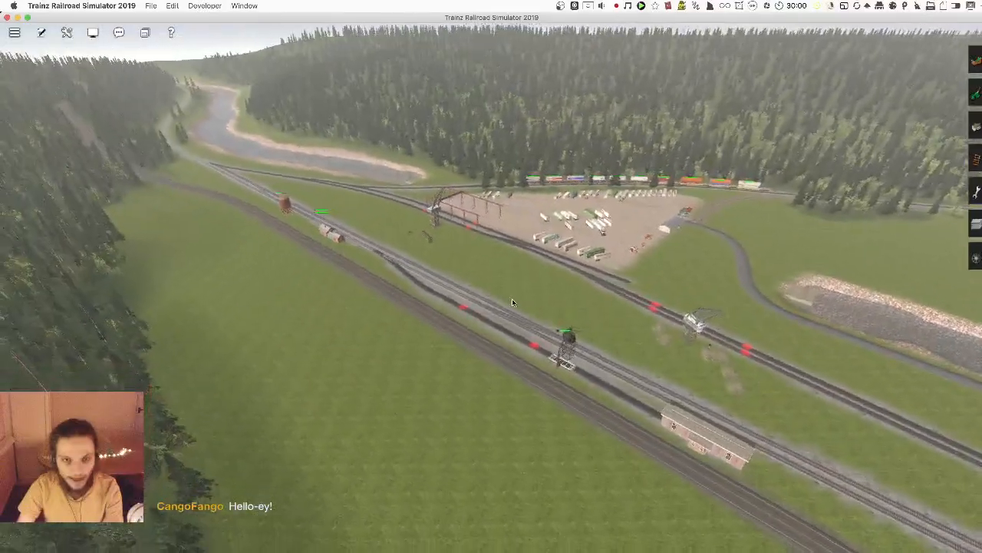
pyautogui.press('Right')
pyautogui.scroll(2, 504, 285)
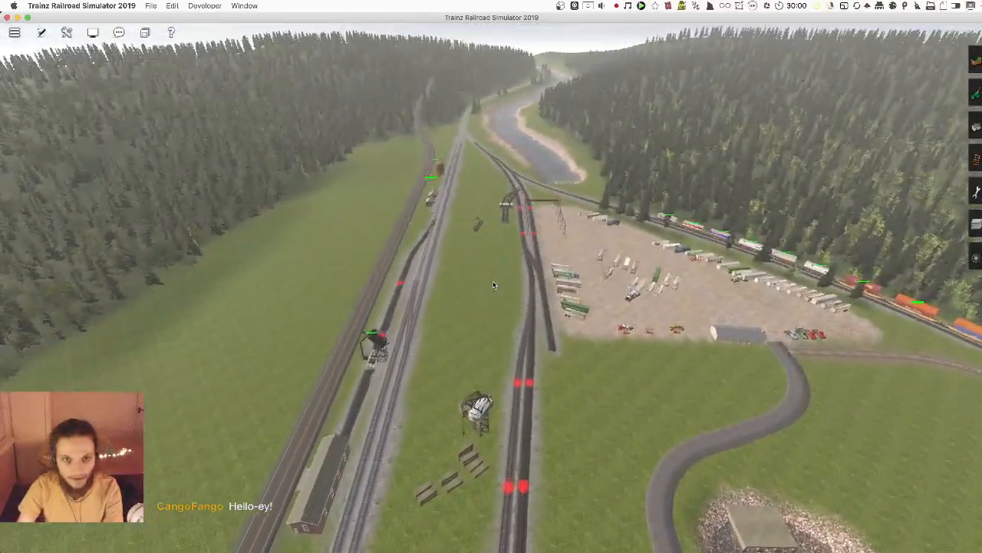
pyautogui.scroll(-4, 493, 287)
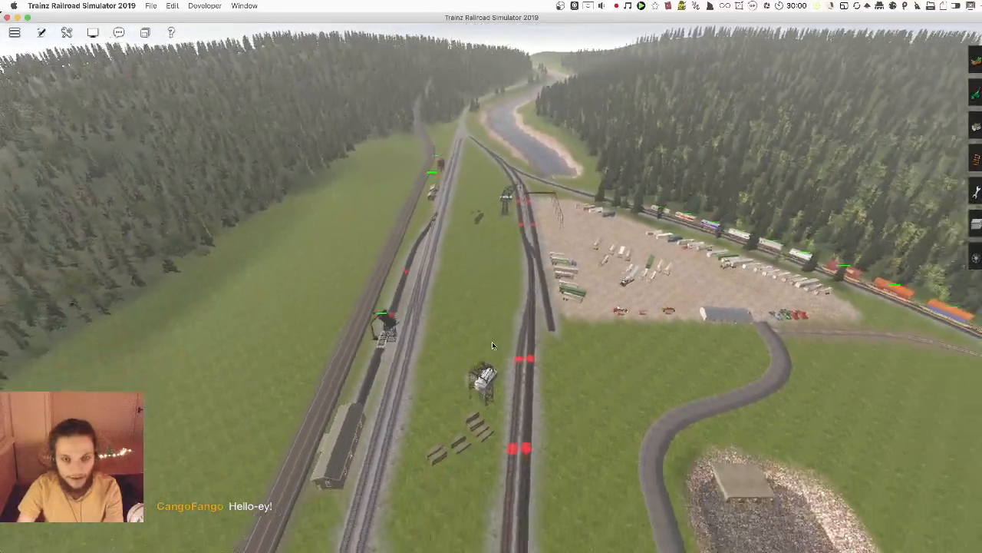
pyautogui.press('Right')
pyautogui.scroll(3, 445, 171)
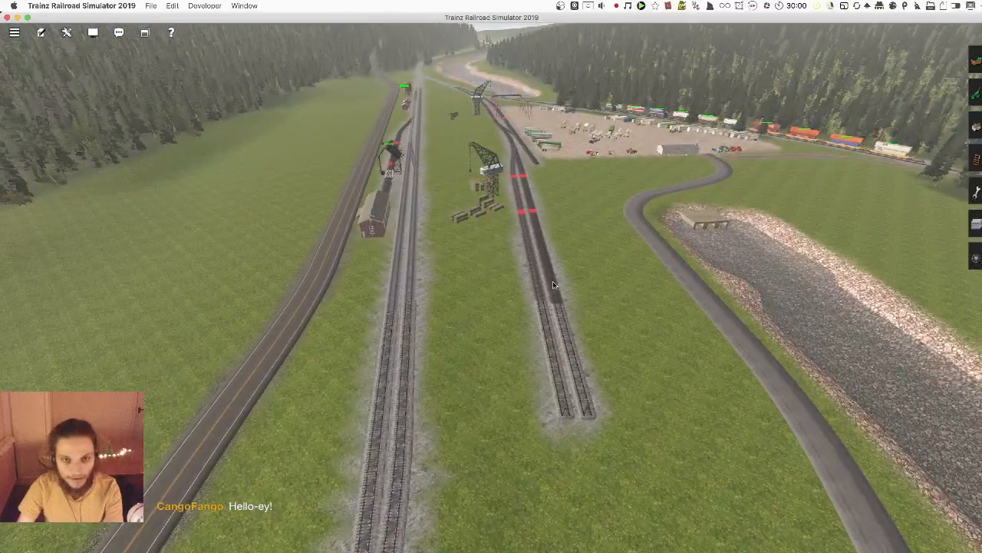
# - Inspect the ground around the loading cranes, the red station and the water tower along the main line
pyautogui.press('Right')
pyautogui.rightClick(518, 295)
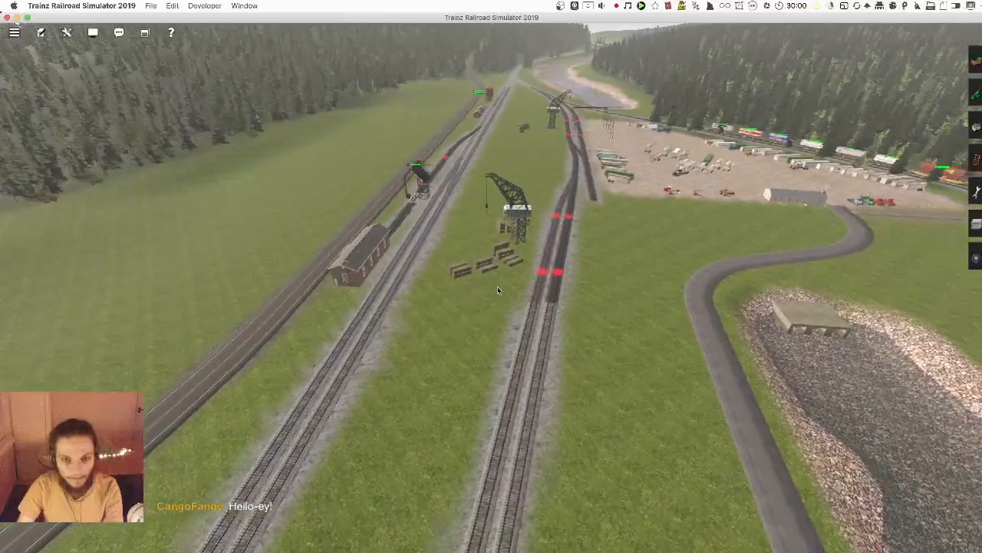
pyautogui.scroll(3, 507, 272)
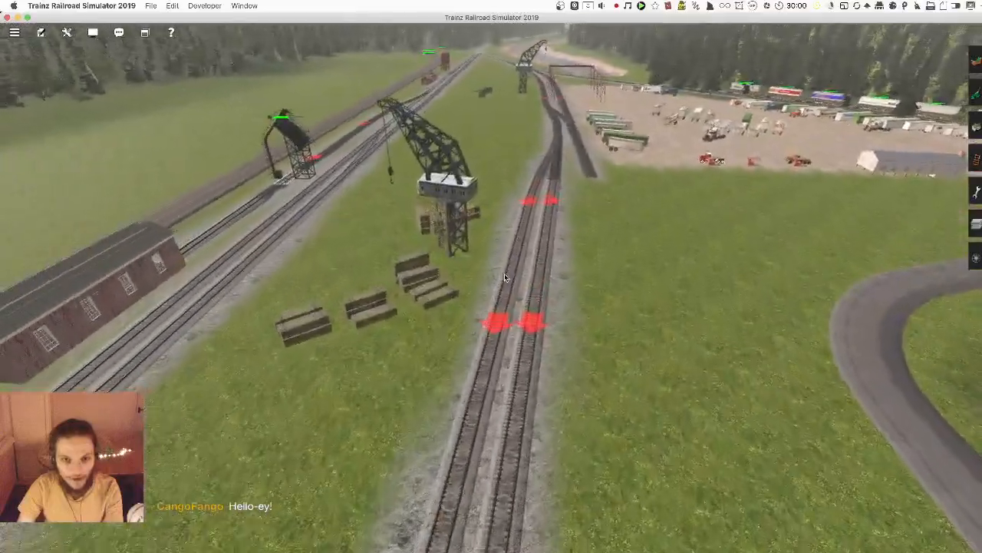
pyautogui.scroll(-4, 504, 277)
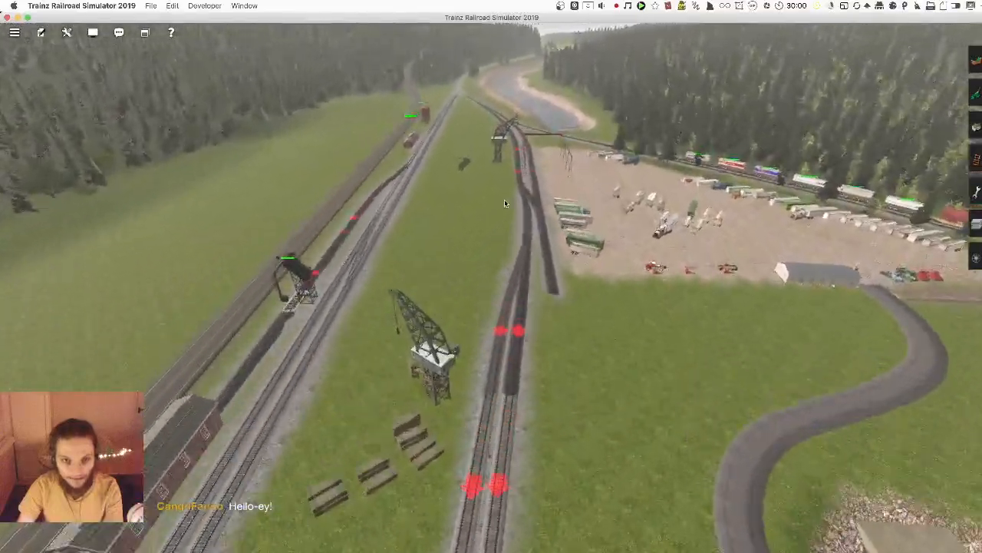
pyautogui.rightClick(505, 204)
pyautogui.press('Right')
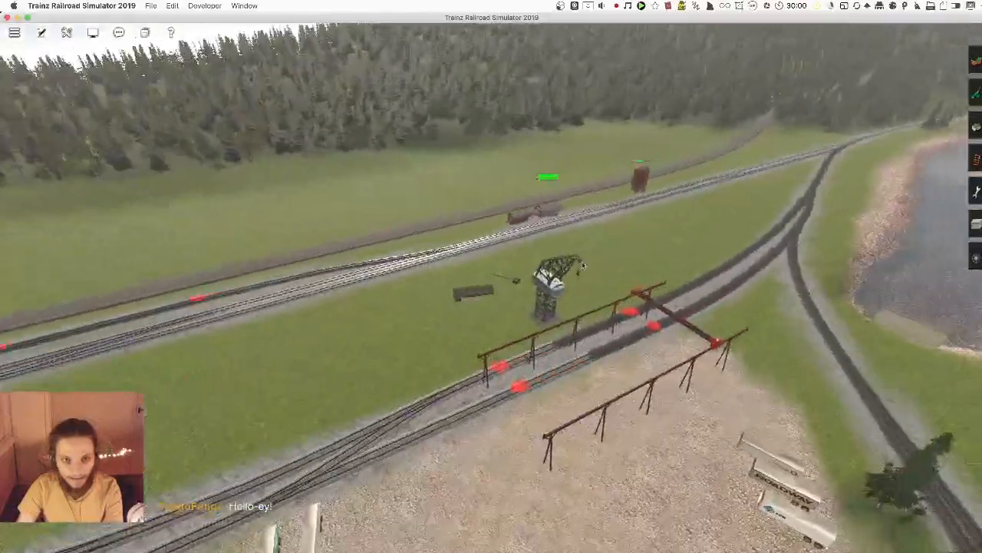
pyautogui.rightClick(583, 266)
pyautogui.scroll(3, 504, 264)
pyautogui.rightClick(579, 272)
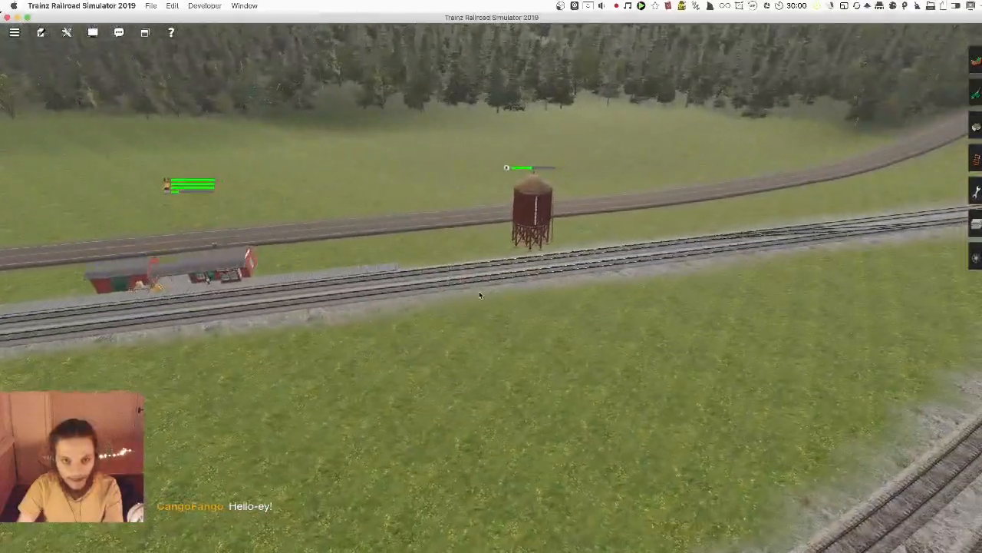
pyautogui.scroll(-3, 530, 303)
pyautogui.press('Right')
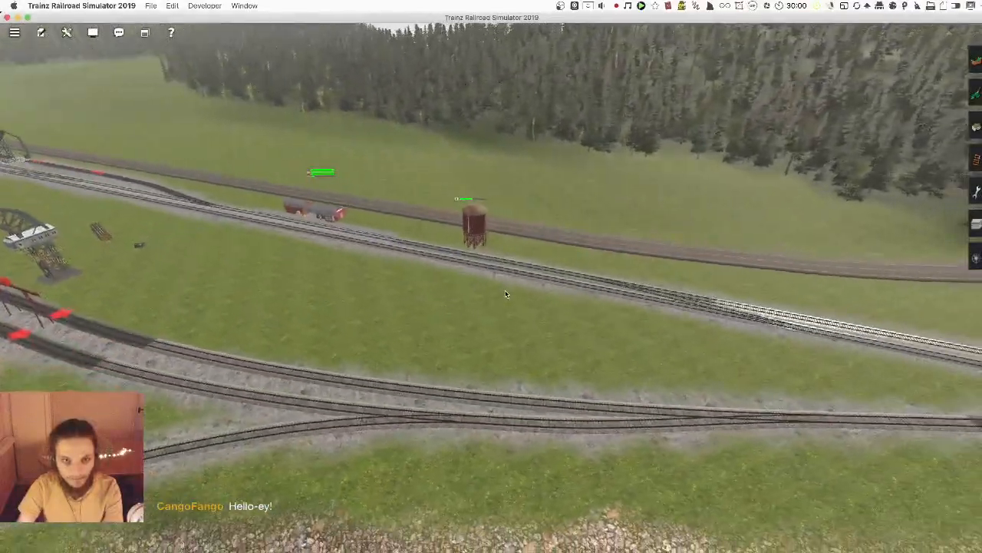
pyautogui.rightClick(505, 294)
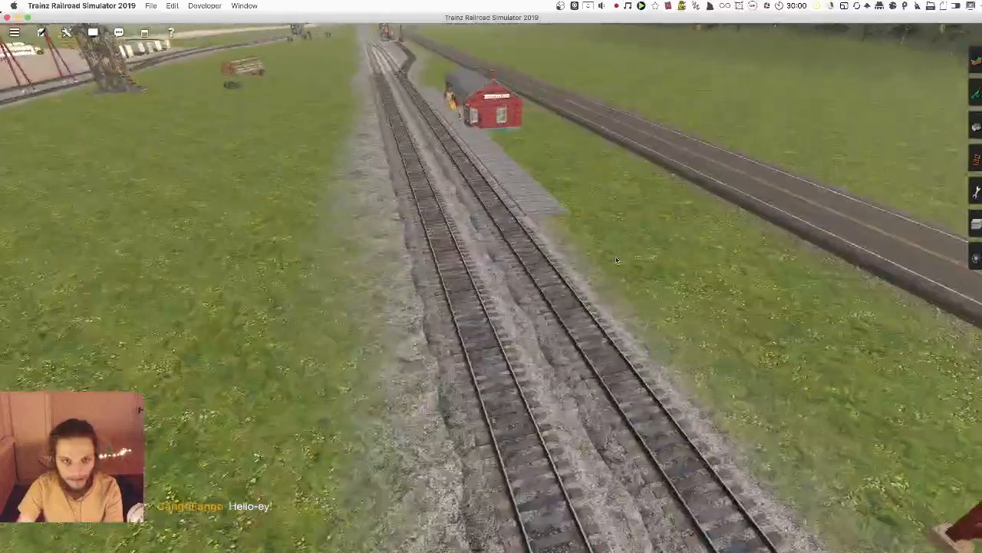
pyautogui.scroll(-3, 521, 335)
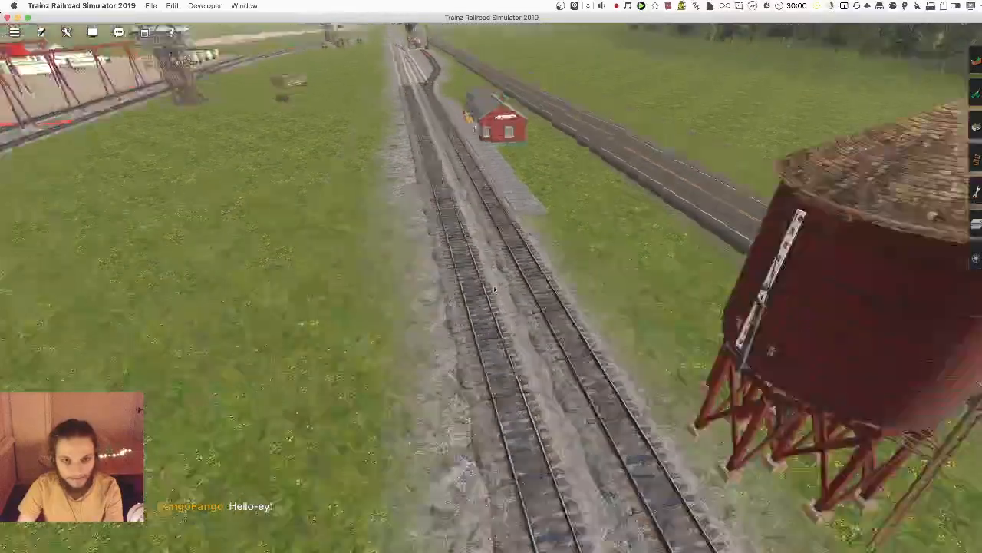
pyautogui.scroll(-3, 902, 143)
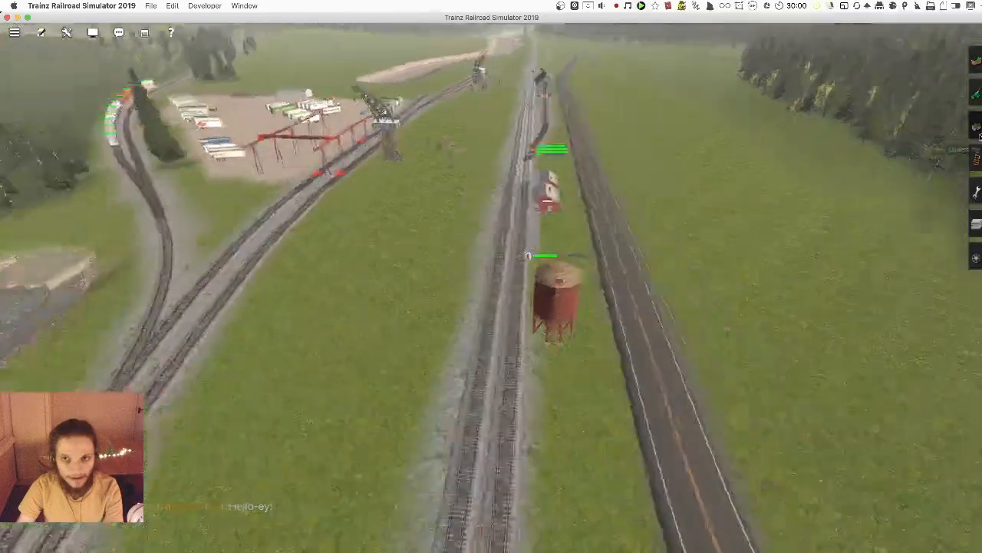
# - Pick up the YARNish2 L2 DL0 road spline from the existing paved road beside the pond
pyautogui.click(976, 127)
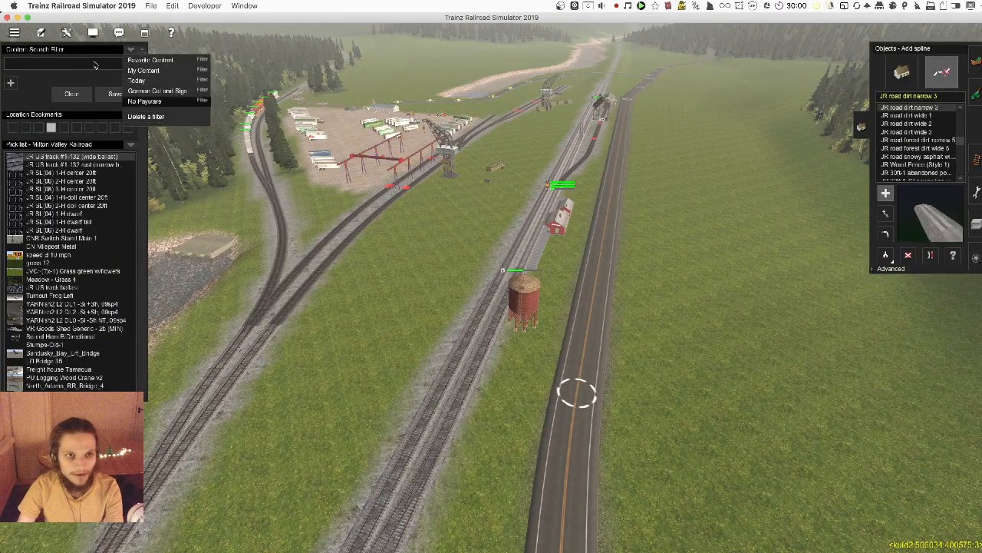
pyautogui.scroll(-5, 913, 181)
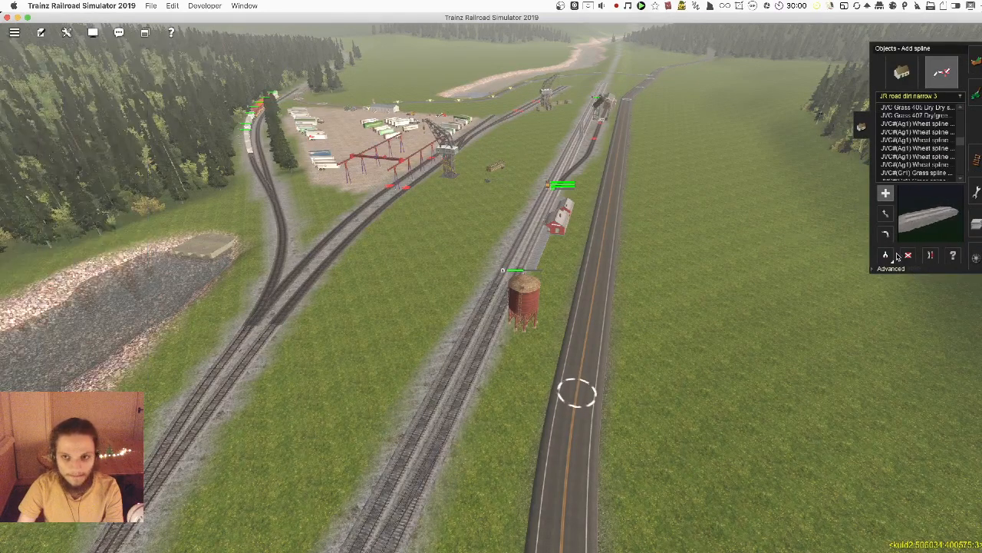
pyautogui.rightClick(511, 189)
pyautogui.rightClick(494, 146)
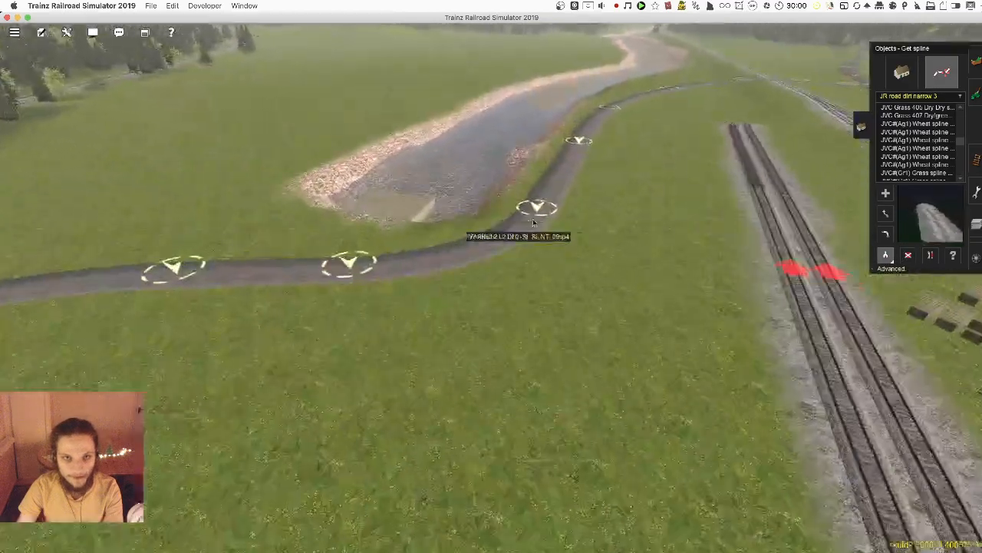
pyautogui.click(541, 231)
# - Sample the existing paved road's spline height for use with the road spline
pyautogui.click(885, 270)
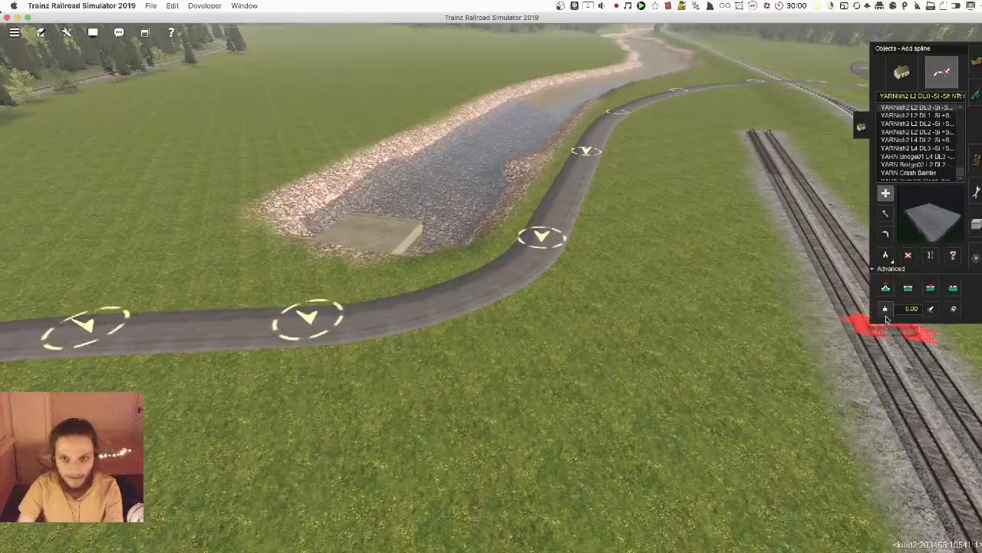
pyautogui.rightClick(761, 235)
pyautogui.press('Left')
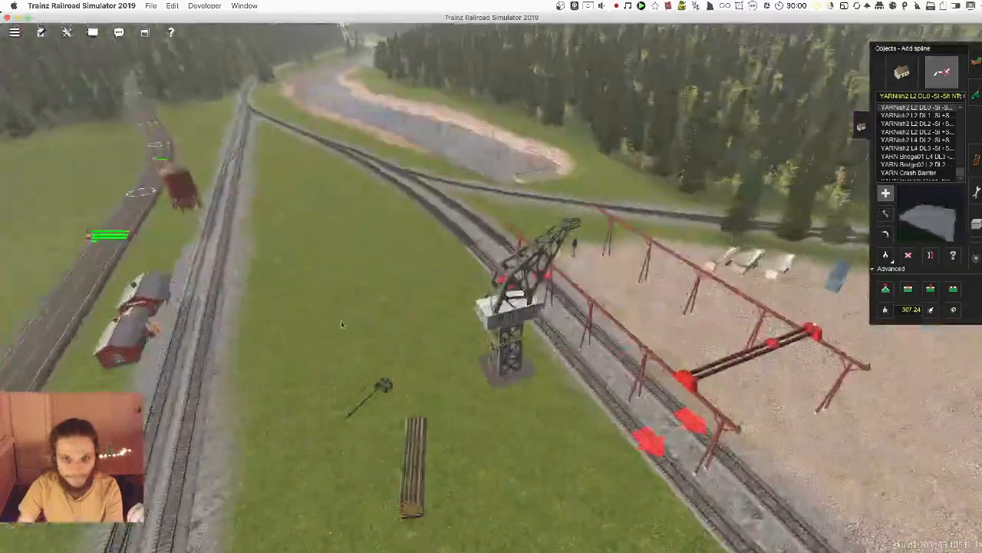
# - Lay a straight YARNish2 L2 DL0 road from the highway beside the water tower across both tracks onto the grass
pyautogui.rightClick(341, 320)
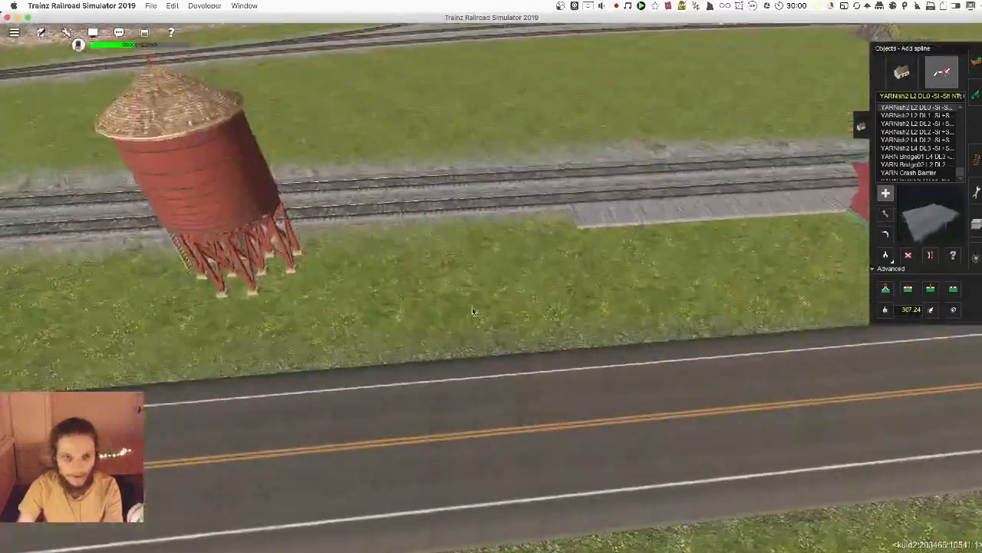
pyautogui.click(476, 331)
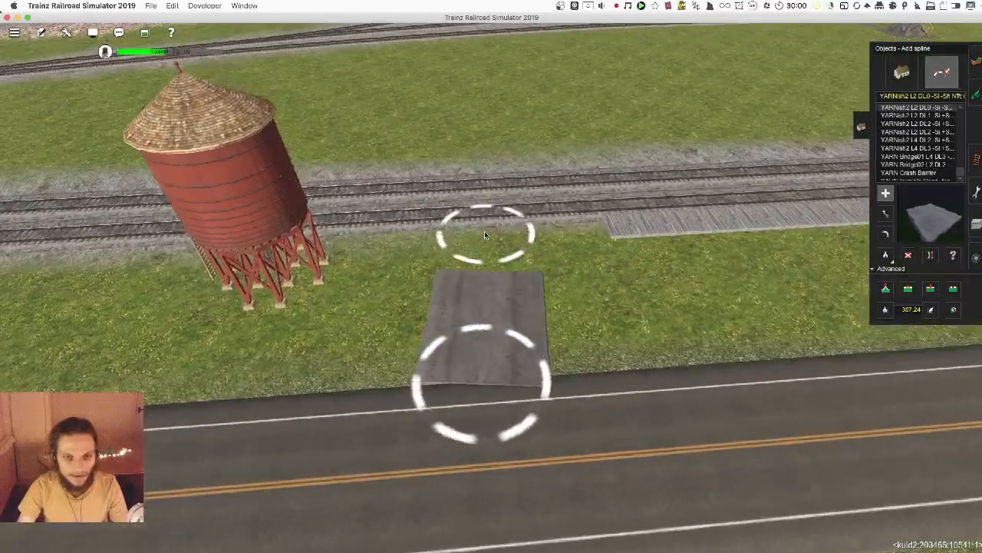
pyautogui.rightClick(485, 231)
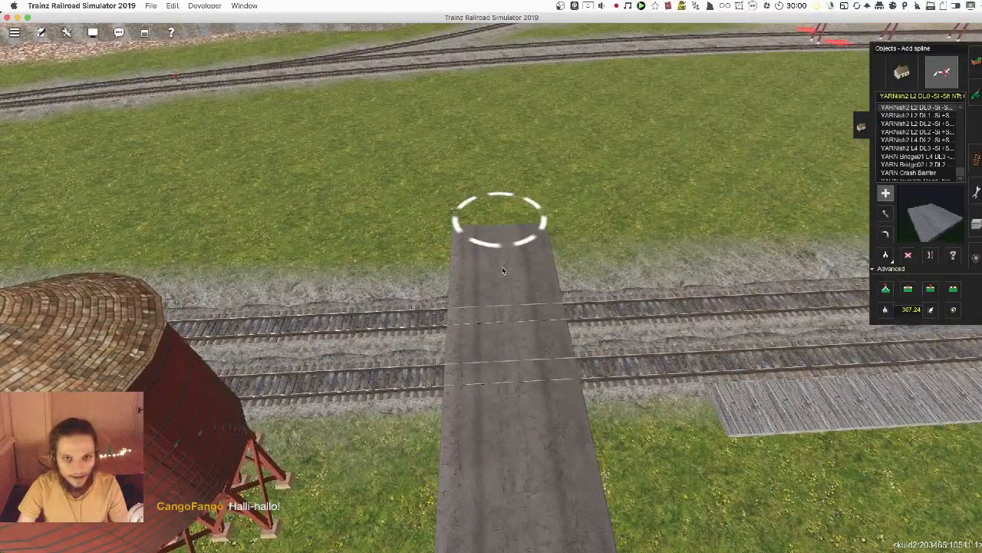
pyautogui.press('s')
pyautogui.click(516, 390)
# - Apply the sampled spline height to the vertices of the new road crossing the tracks
pyautogui.press('Down')
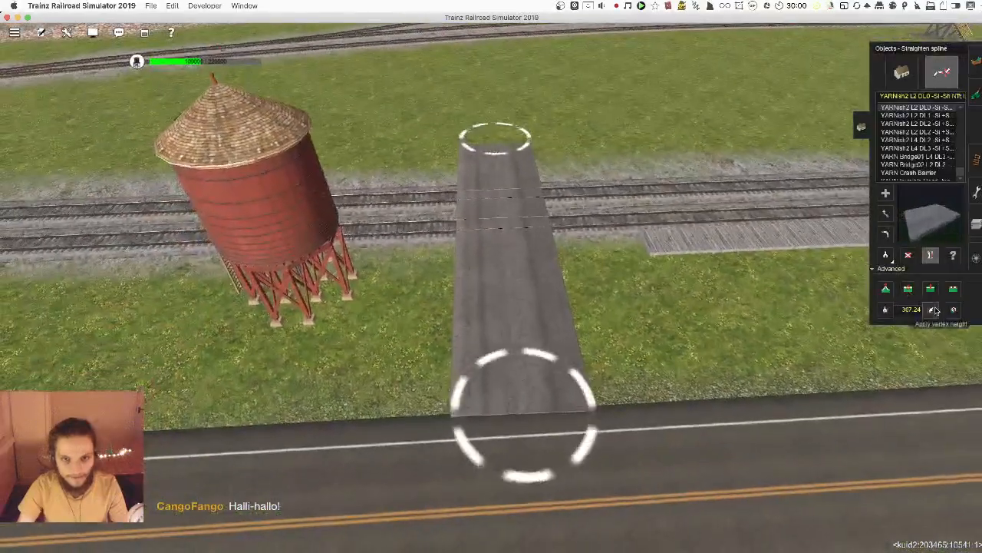
pyautogui.rightClick(503, 220)
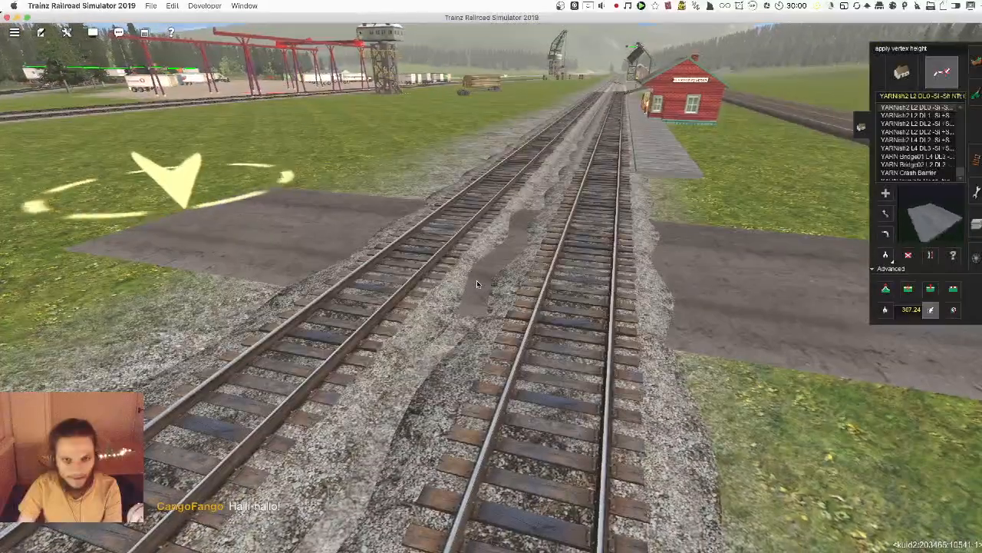
pyautogui.rightClick(477, 284)
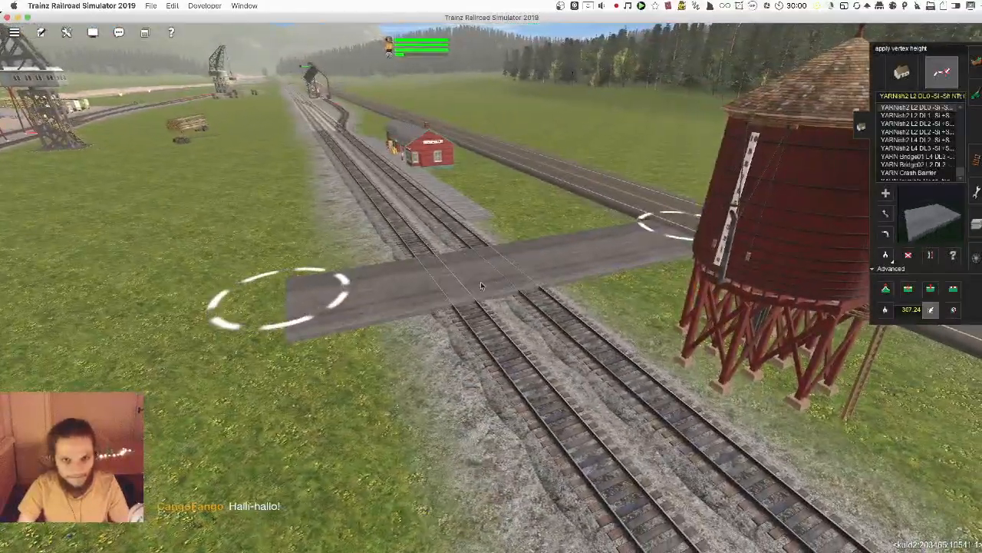
pyautogui.rightClick(311, 280)
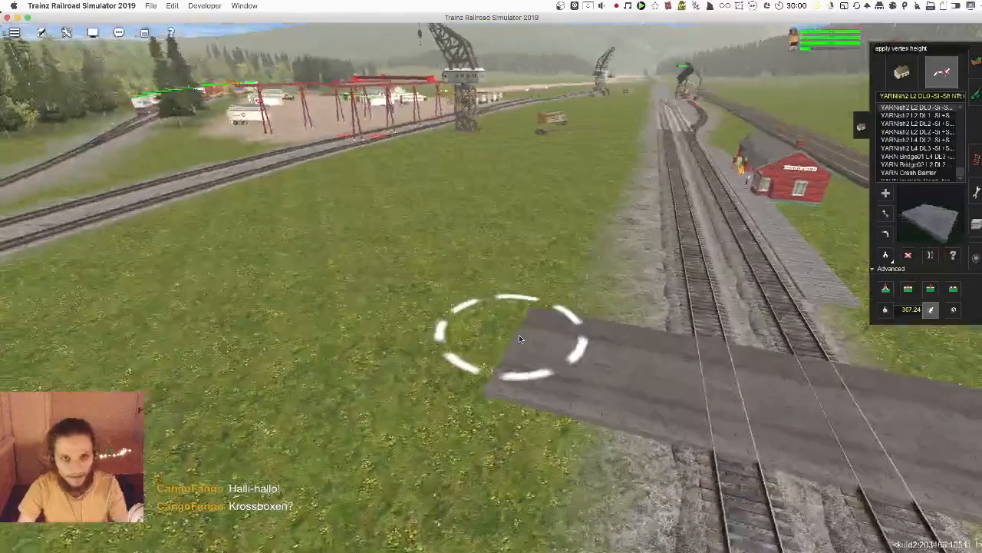
# - Extend the road from the crossing's grass end toward the cranes, alongside the tracks, and apply the sampled height to its vertices
pyautogui.click(519, 335)
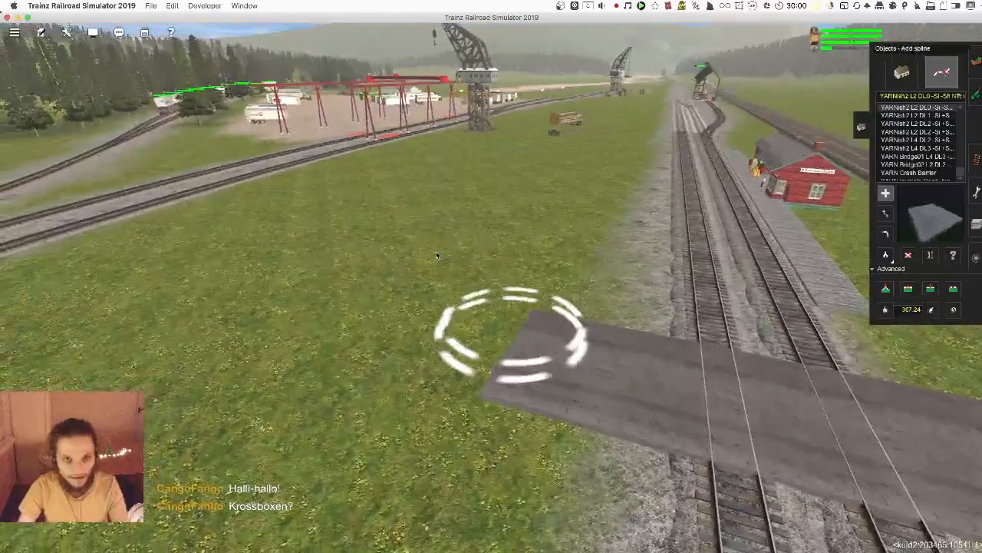
pyautogui.click(510, 221)
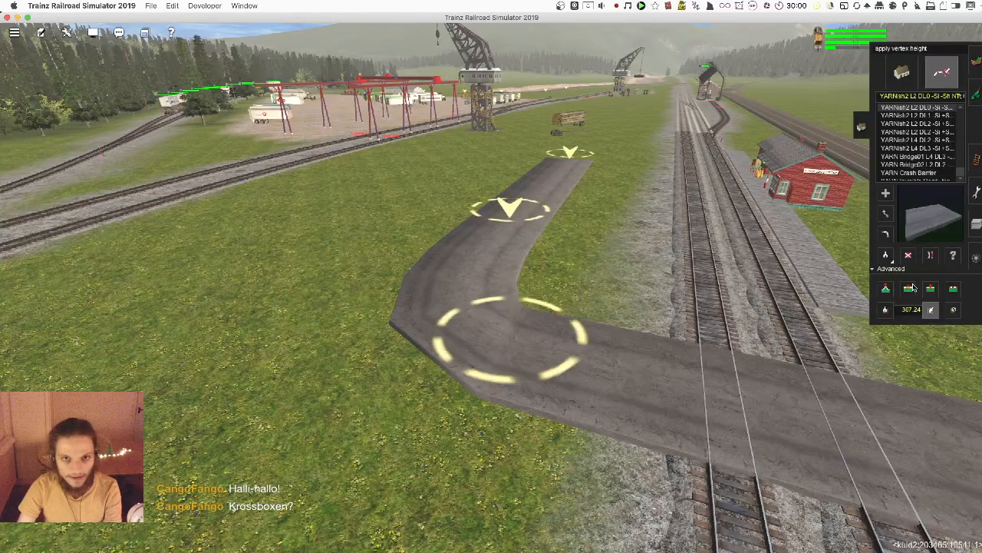
# - Move the middle and end vertices of the road extension to reshape the bend and shorten the stretch beside the tracks
pyautogui.click(930, 288)
pyautogui.press('m')
pyautogui.moveTo(515, 145); pyautogui.dragTo(466, 203)
pyautogui.rightClick(467, 203)
pyautogui.scroll(-5, 466, 203)
pyautogui.moveTo(623, 139); pyautogui.dragTo(564, 135, button='right')
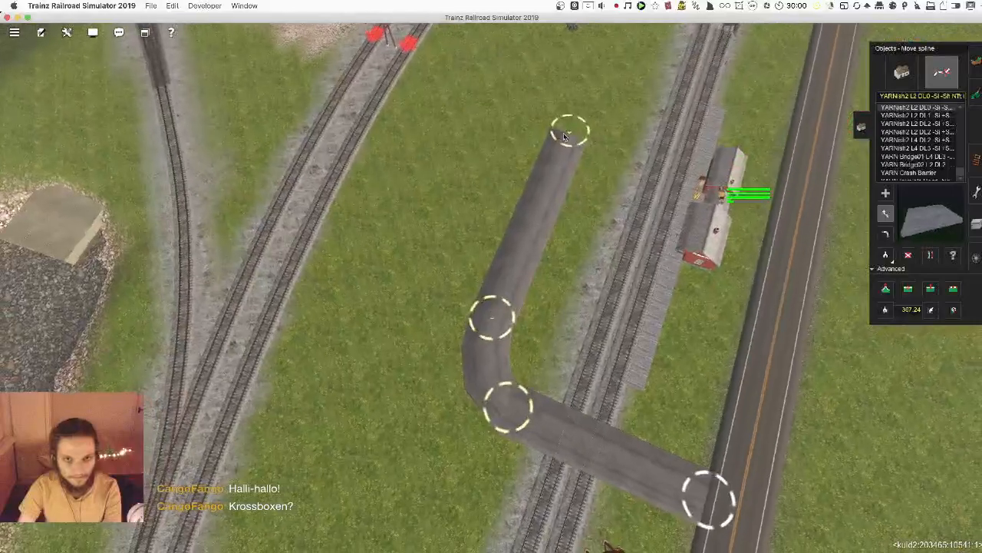
pyautogui.moveTo(563, 143); pyautogui.dragTo(548, 184)
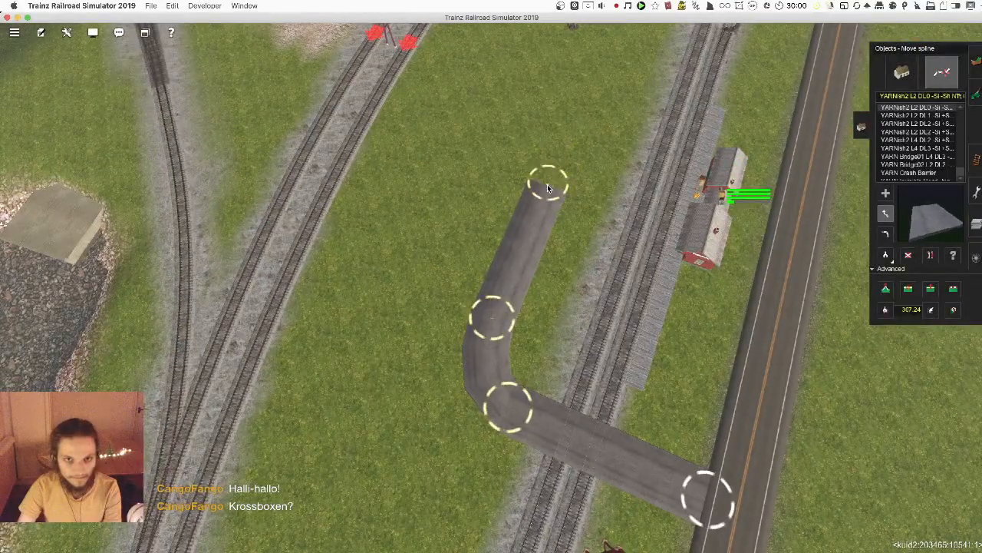
# - Adjust the road extension's end vertex and shift the bend vertex slightly closer to the corner, keeping the stretch parallel to the tracks
pyautogui.press('Down')
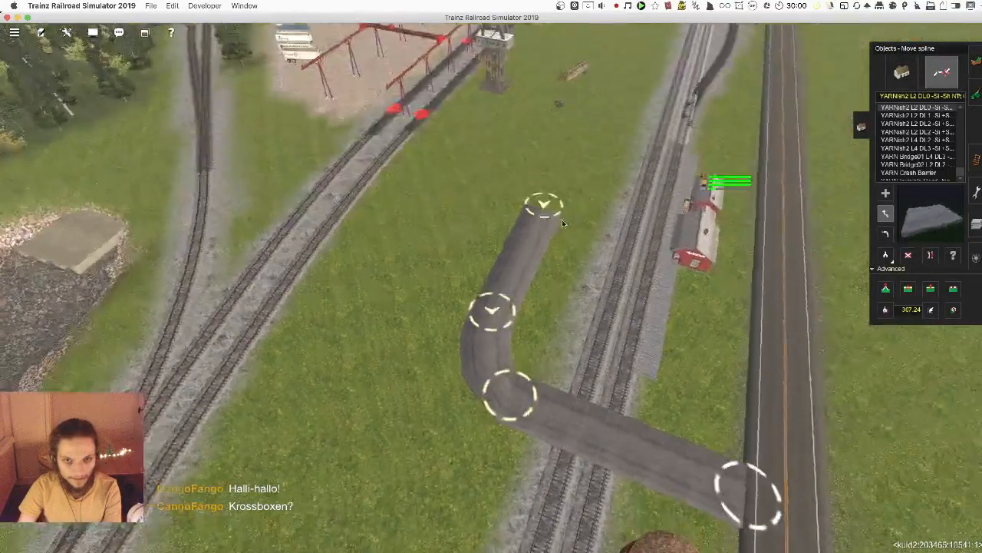
pyautogui.press('Up')
pyautogui.moveTo(563, 222); pyautogui.dragTo(505, 235, button='right')
pyautogui.press('Left')
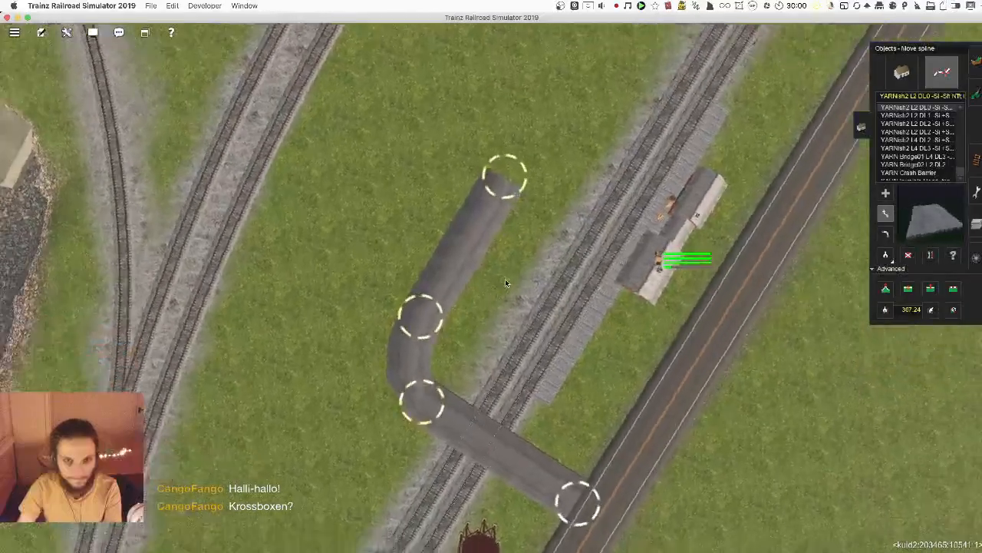
pyautogui.press('Down')
pyautogui.press('Up')
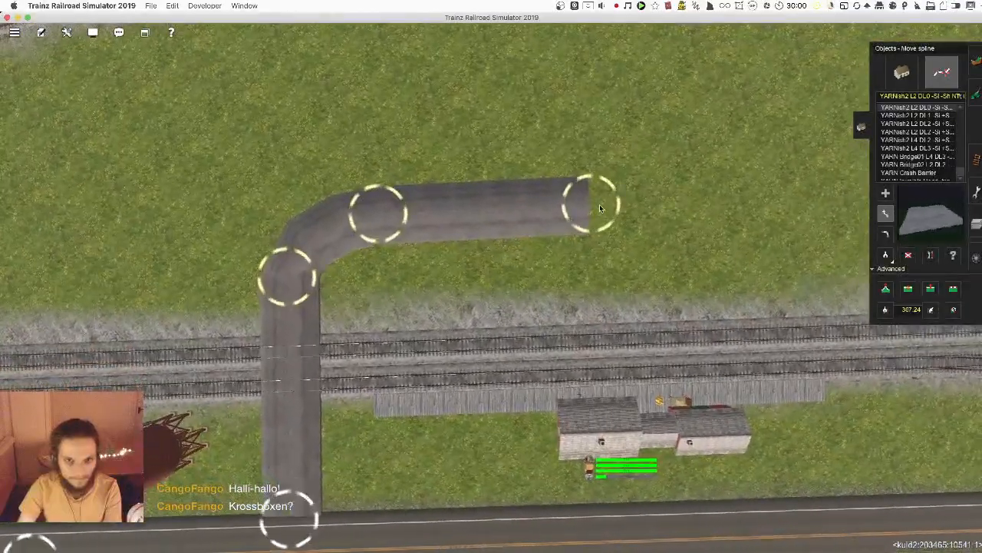
pyautogui.click(590, 208)
pyautogui.scroll(5, 587, 294)
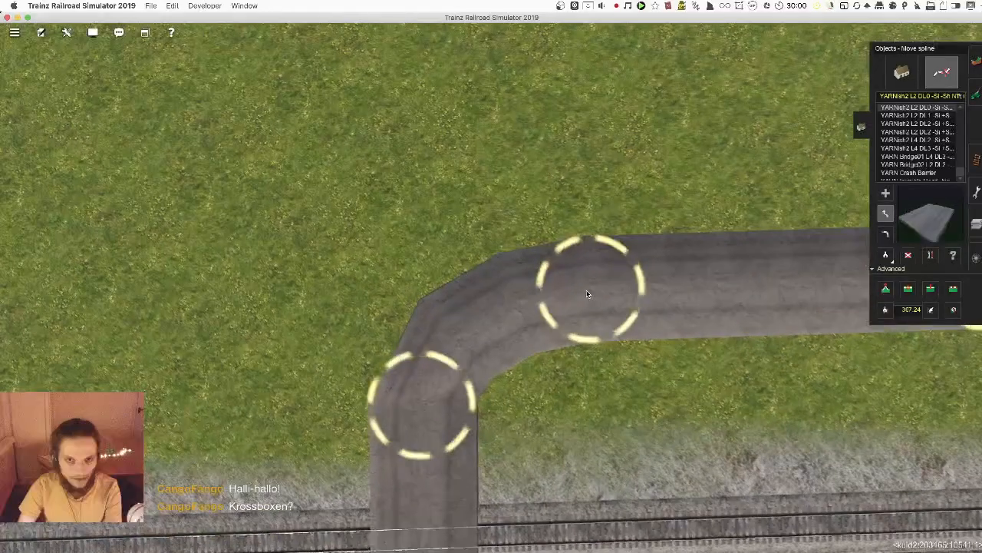
pyautogui.moveTo(587, 294); pyautogui.dragTo(573, 294)
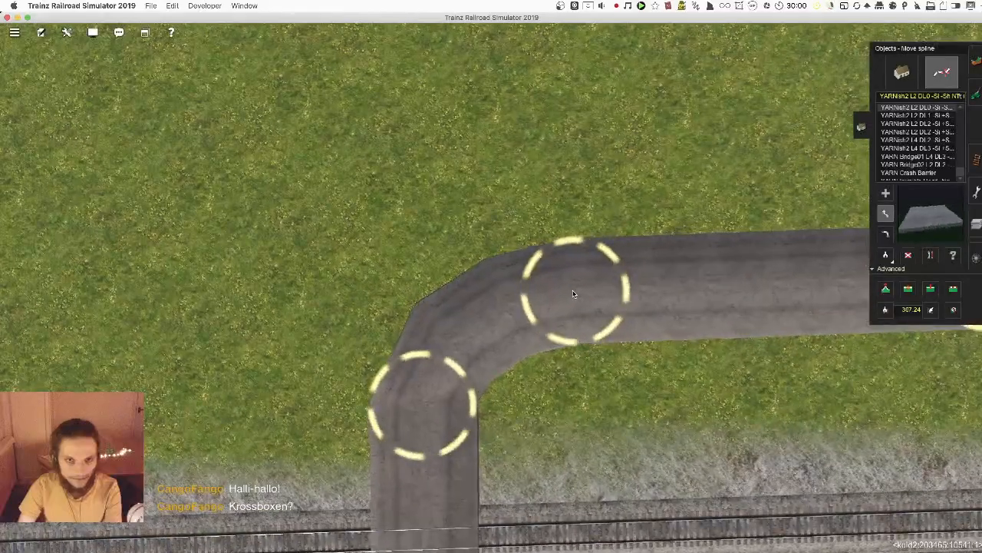
# - Insert extra spline points in the road bend between the corner vertex and the stretch parallel to the tracks
pyautogui.scroll(5, 573, 294)
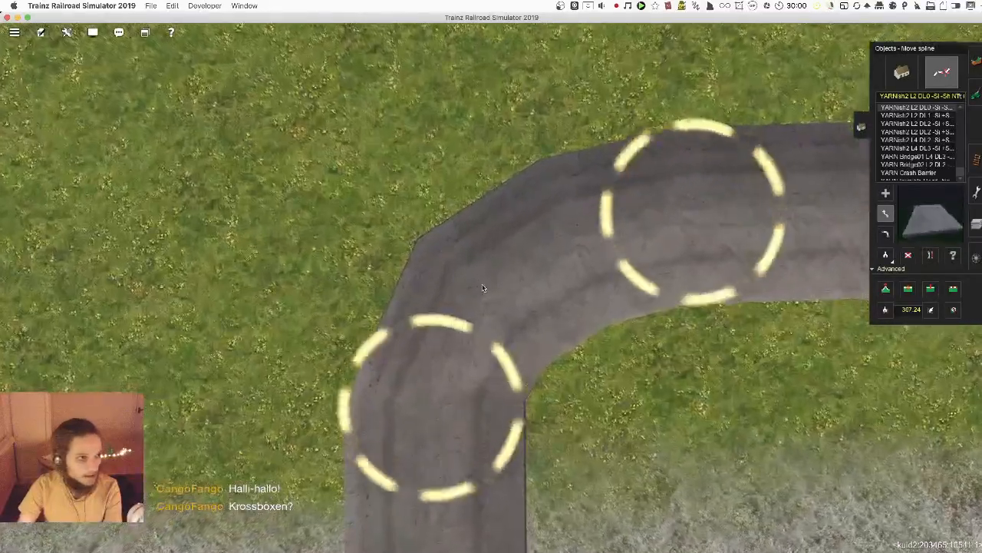
pyautogui.click(931, 289)
pyautogui.scroll(-5, 508, 275)
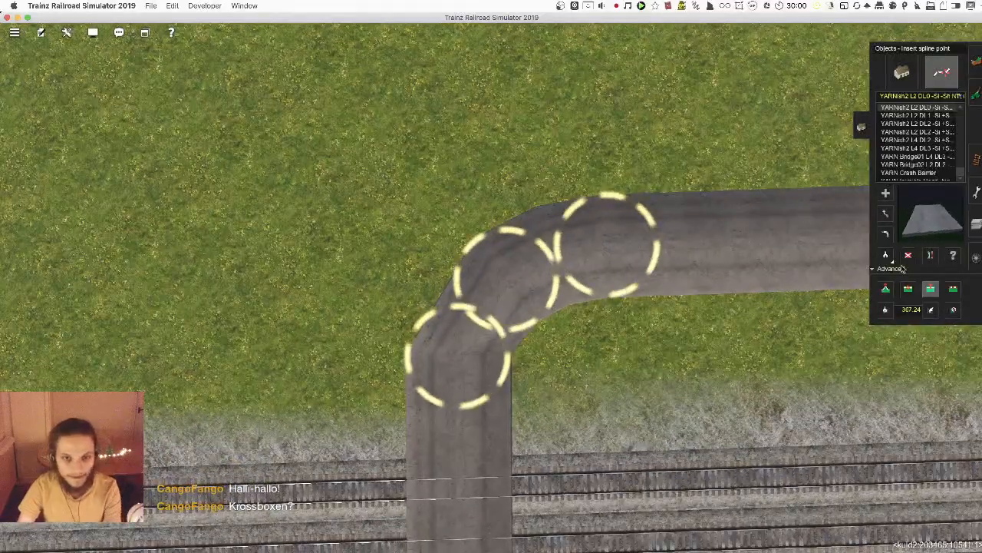
pyautogui.scroll(4, 530, 276)
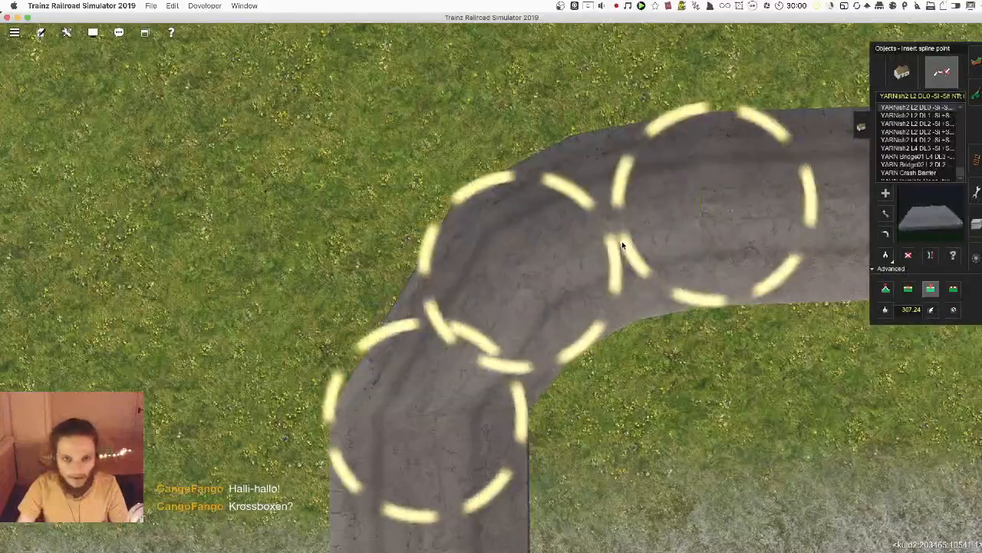
pyautogui.click(468, 344)
# - Inspect the new road bend and the level crossing from ground level, along the tracks and from above
pyautogui.press('Down')
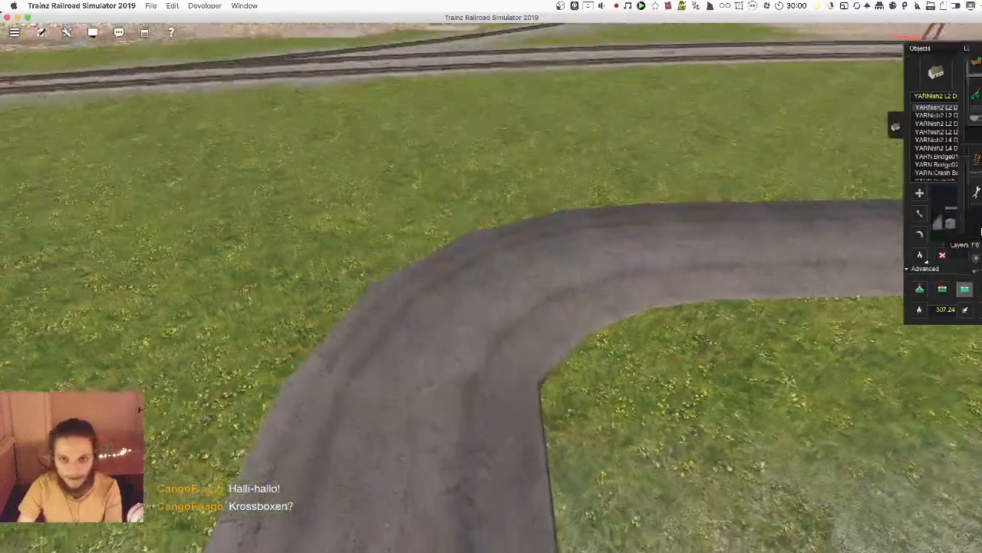
pyautogui.press('Left')
pyautogui.press('Up')
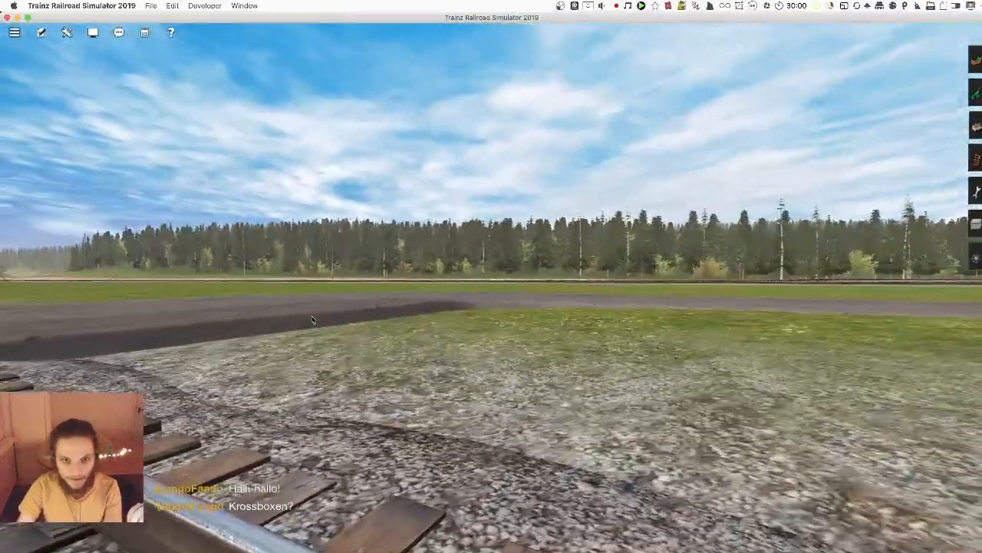
pyautogui.press('Left')
pyautogui.press('Up')
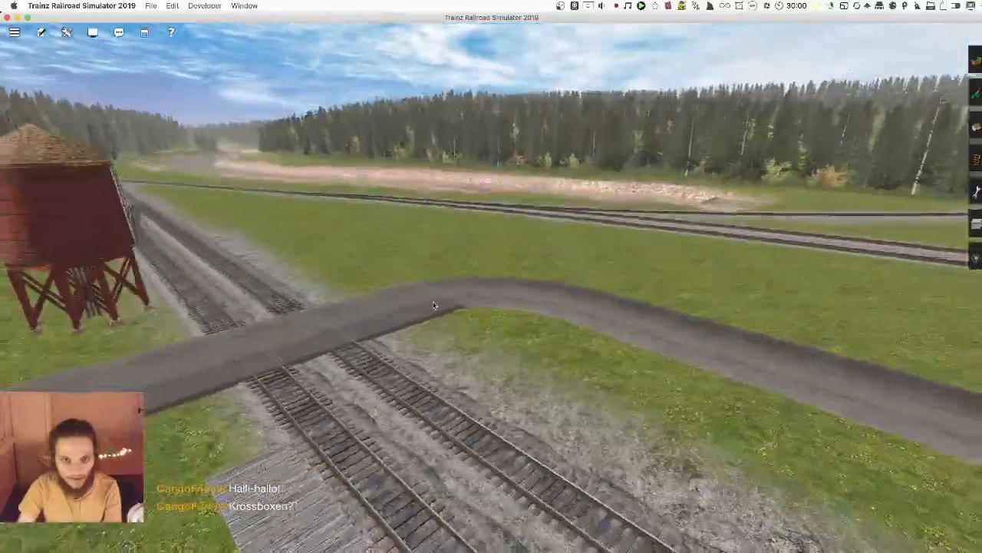
pyautogui.scroll(-3, 519, 375)
pyautogui.press('Left')
pyautogui.scroll(5, 501, 317)
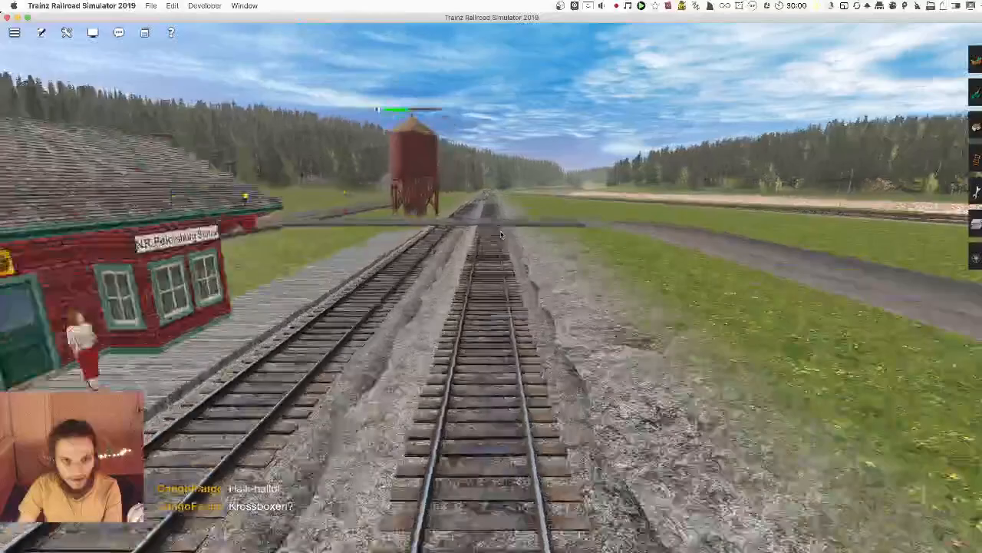
pyautogui.rightClick(501, 235)
pyautogui.press('Up')
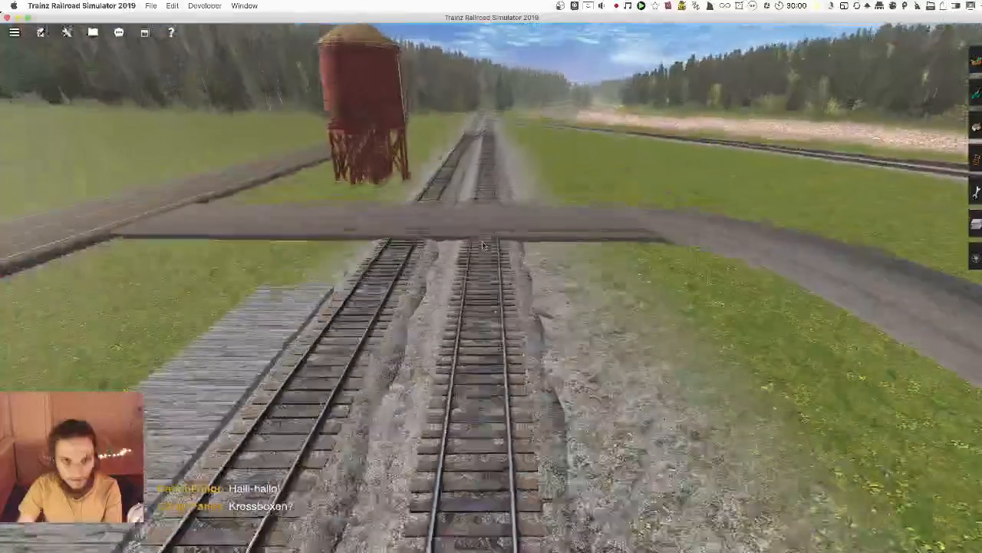
pyautogui.press('Left')
pyautogui.press('Up')
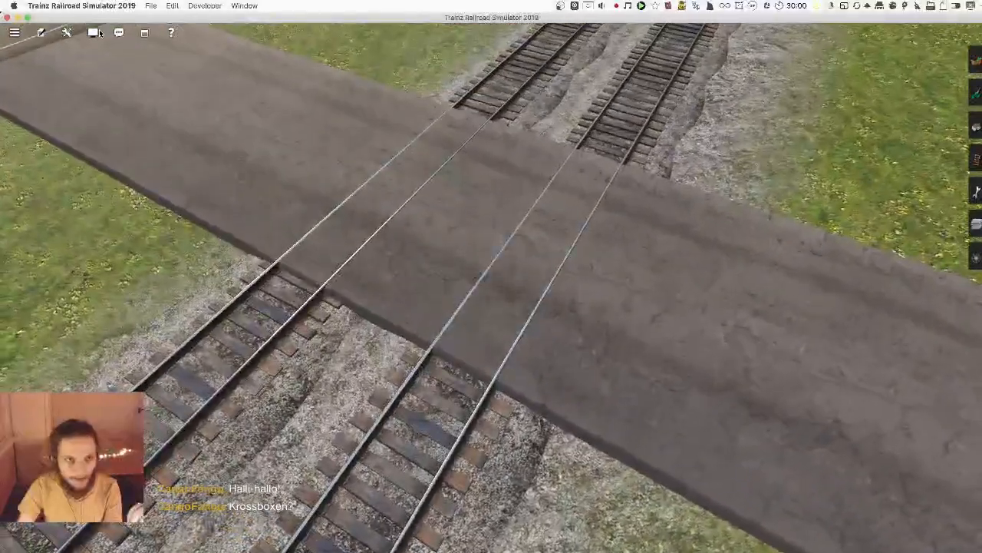
# - Filter the content search by "check" and list the matching track objects
pyautogui.click(93, 32)
pyautogui.click(103, 59)
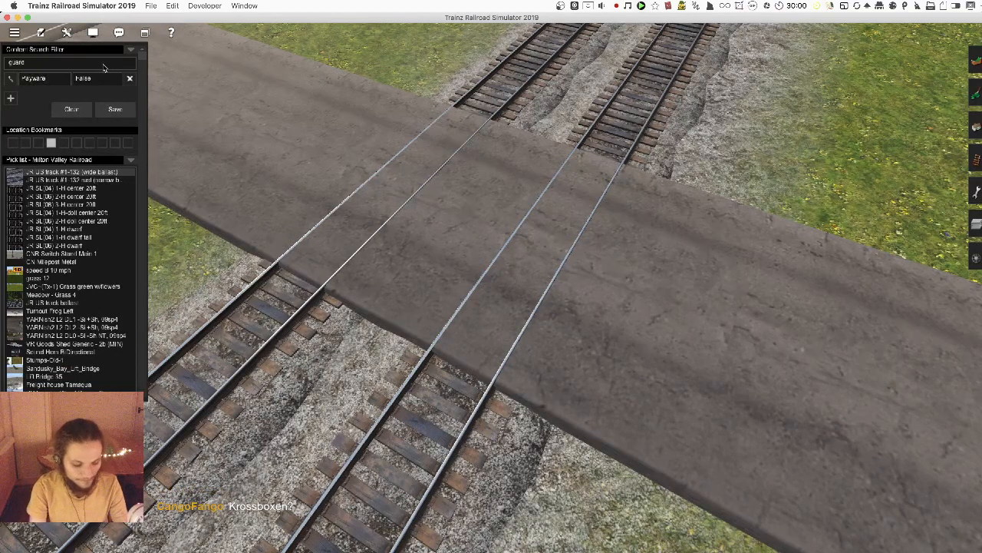
pyautogui.press('F4')
pyautogui.click(921, 68)
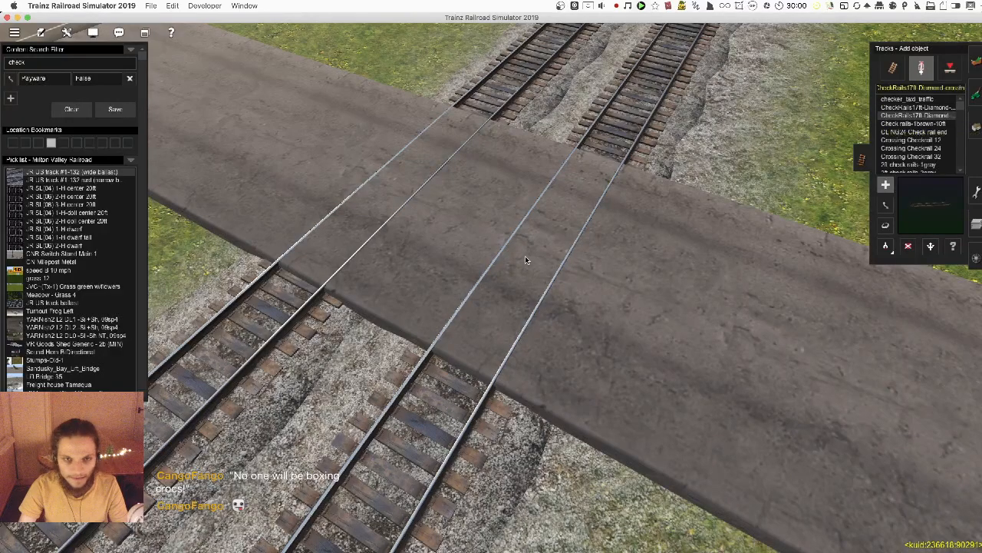
# - Examine the rails running through the road surface up close and from above
pyautogui.press('Right')
pyautogui.scroll(5, 535, 268)
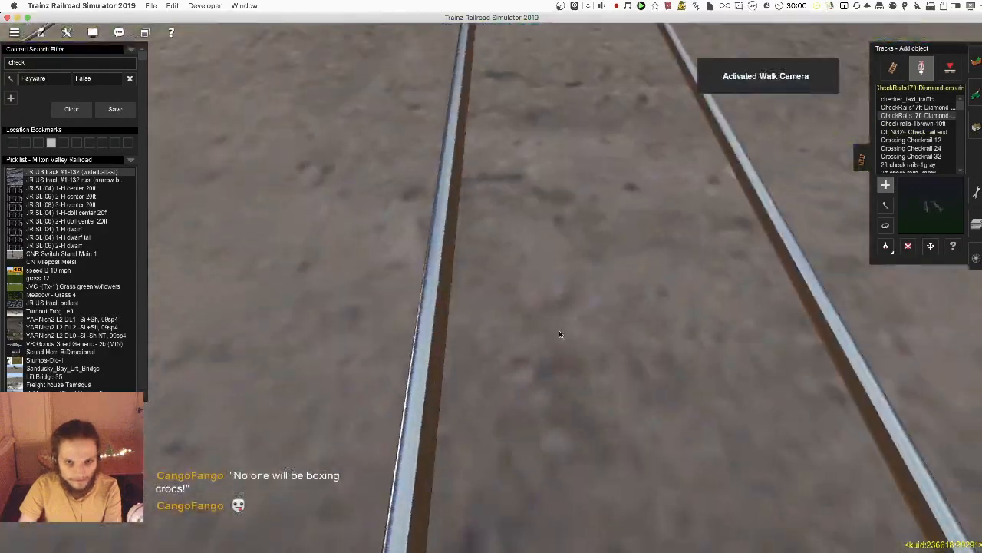
pyautogui.scroll(-3, 583, 279)
pyautogui.scroll(-5, 583, 280)
pyautogui.press('Left')
pyautogui.scroll(5, 522, 284)
pyautogui.press('Right')
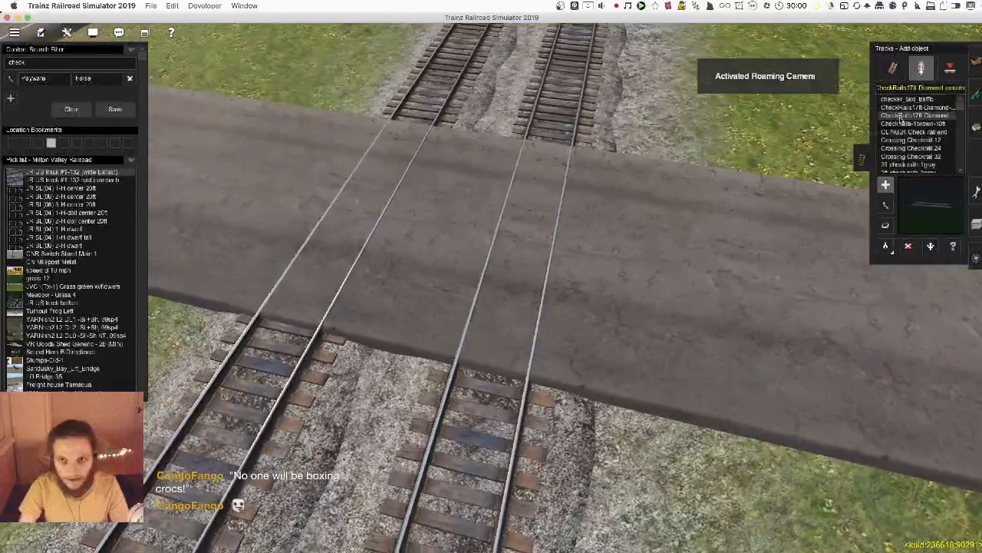
# - Try Crossing Checkrail 32 and Crossing Checkrail 24 on the track nearer the grass and delete the trial pieces
pyautogui.click(910, 124)
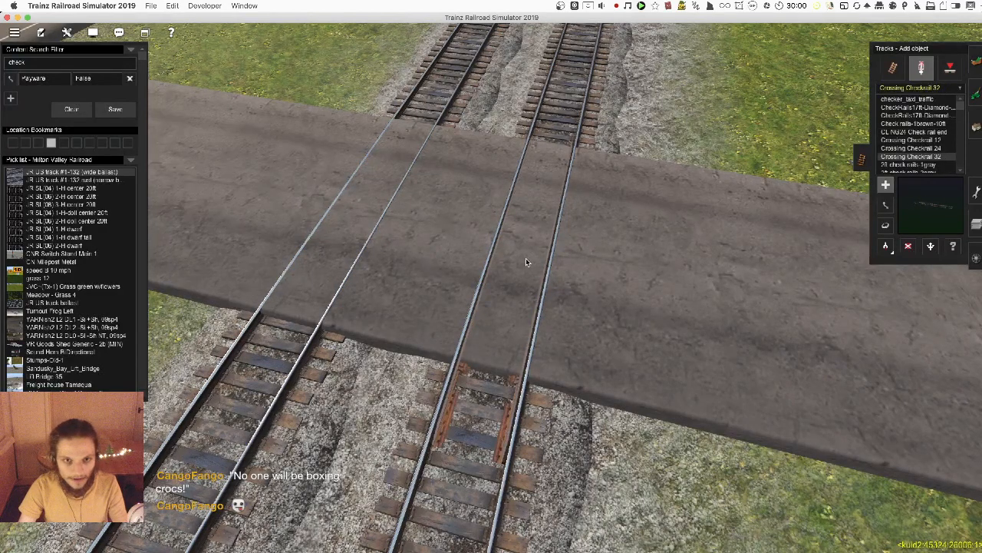
pyautogui.press('m')
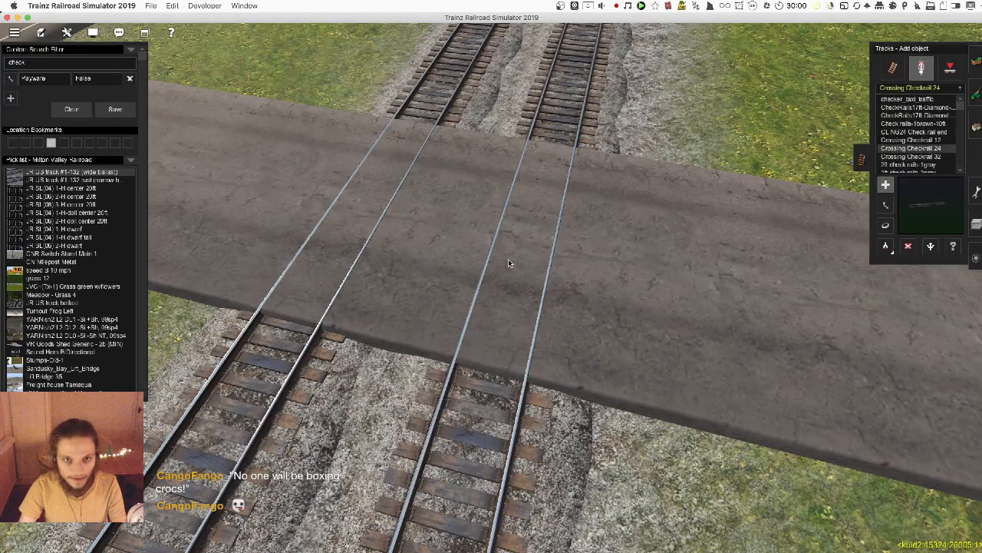
pyautogui.click(513, 264)
pyautogui.press('d')
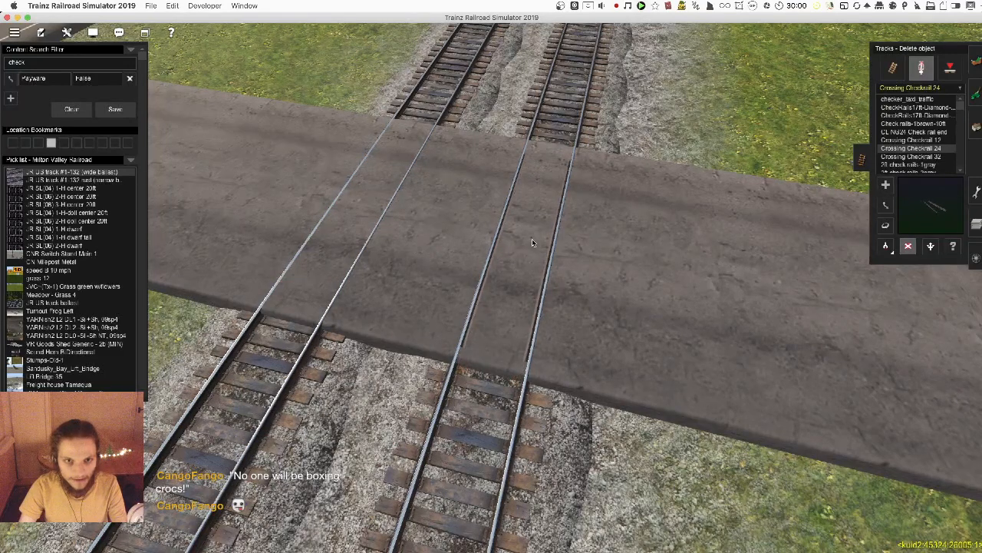
pyautogui.click(532, 238)
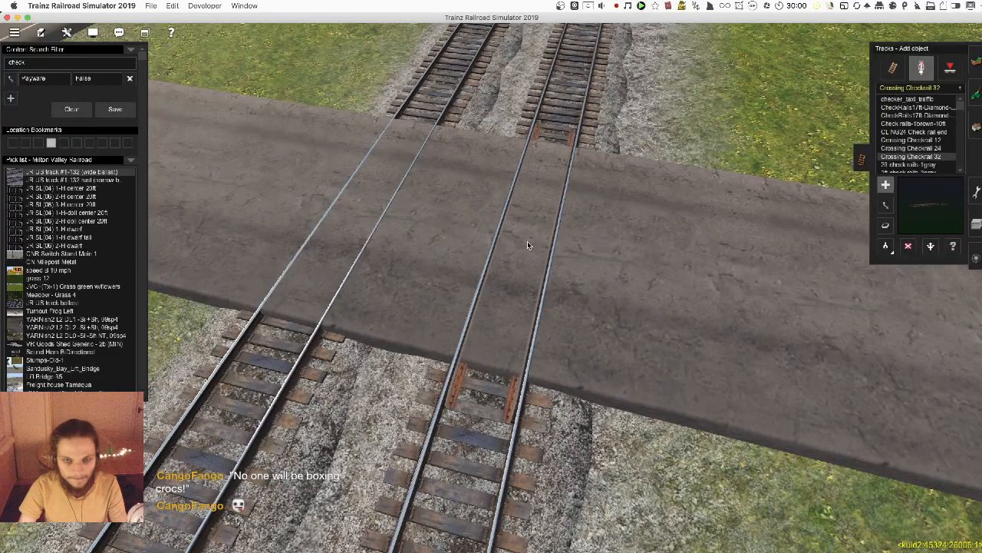
# - Place a Crossing Checkrail 32 on each of the two tracks, centred on the road crossing
pyautogui.click(358, 213)
pyautogui.click(568, 316)
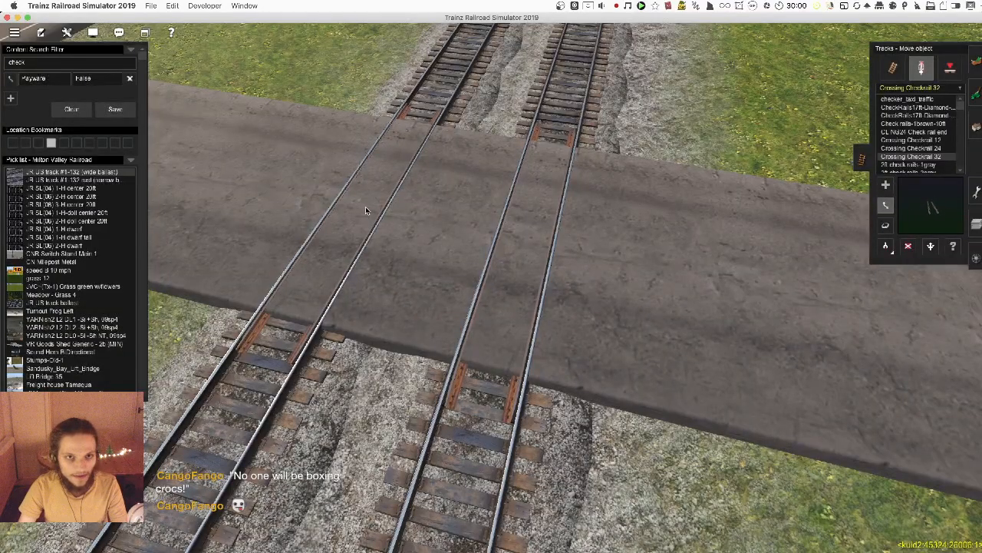
pyautogui.moveTo(366, 210); pyautogui.dragTo(506, 347, button='right')
pyautogui.scroll(-2, 506, 347)
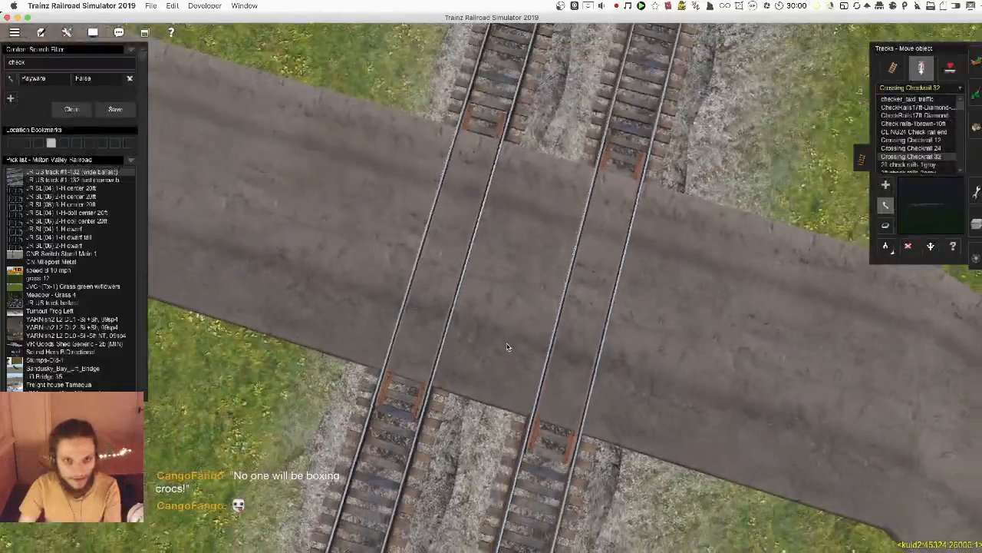
# - Examine the check rails at the road crossing and the road's junction with the highway from several angles
pyautogui.scroll(-4, 506, 347)
pyautogui.press('Left')
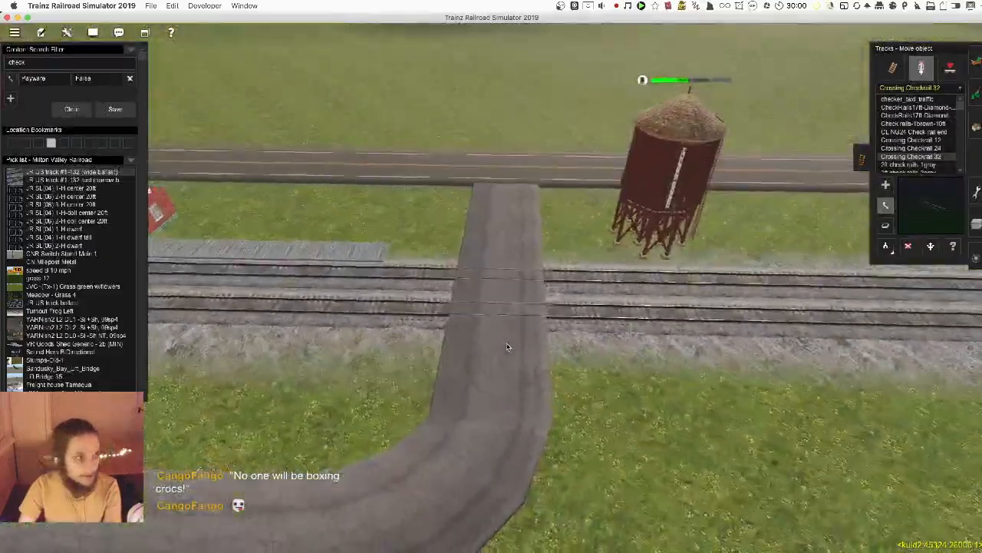
pyautogui.scroll(3, 507, 347)
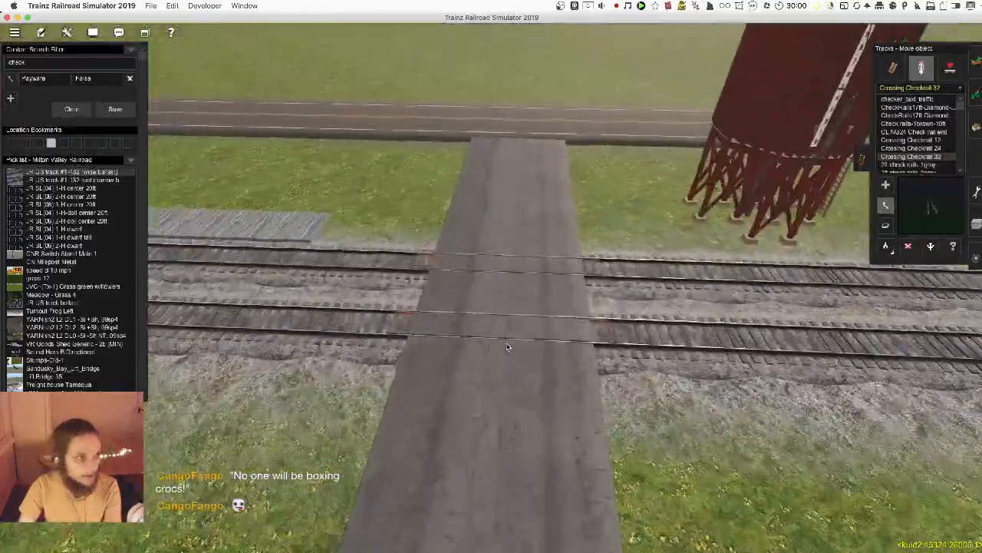
pyautogui.scroll(-2, 506, 346)
pyautogui.scroll(3, 508, 347)
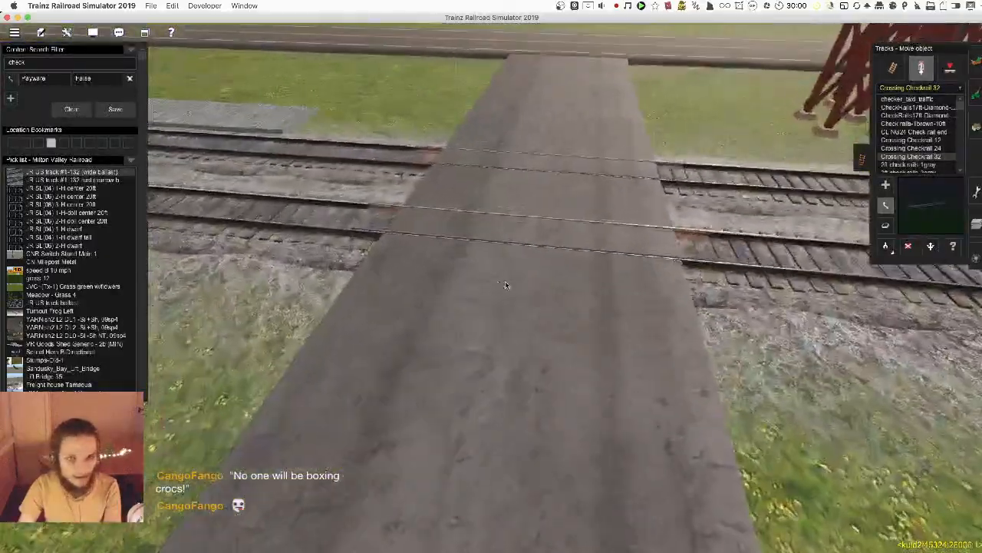
pyautogui.moveTo(505, 285); pyautogui.dragTo(491, 300, button='right')
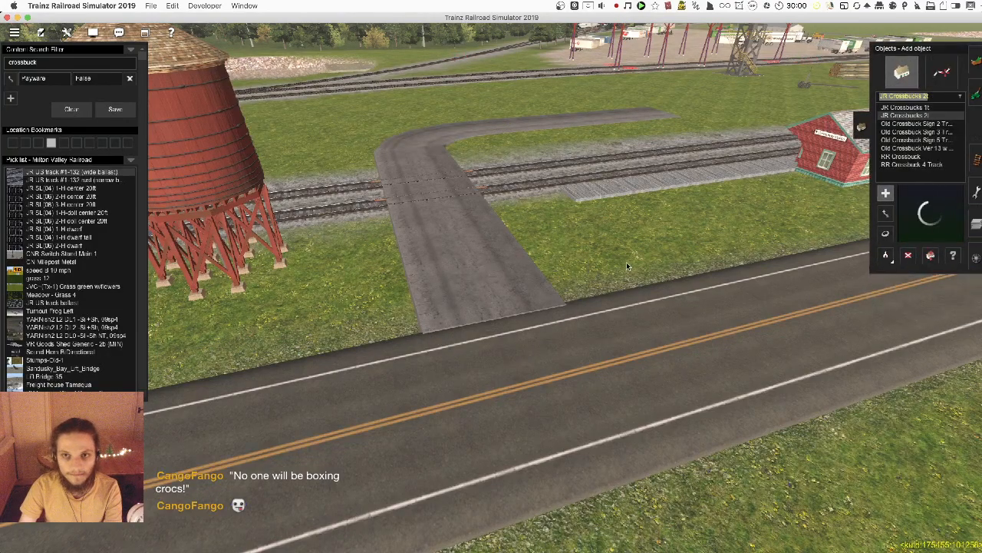
# - Place a JR Crossbucks 2t sign beside the road on the highway side of the tracks and rotate it toward approaching traffic
pyautogui.scroll(6, 503, 268)
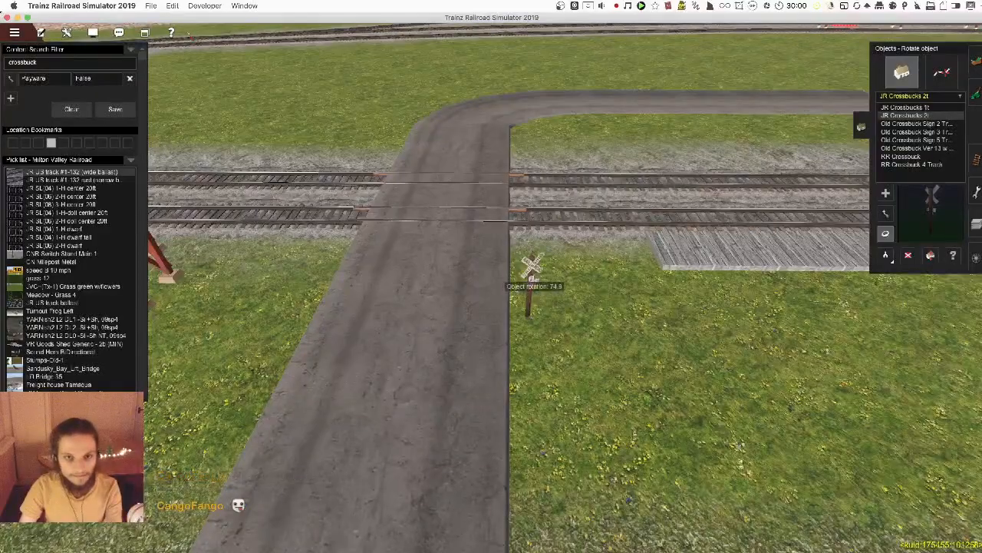
pyautogui.scroll(3, 530, 285)
pyautogui.moveTo(530, 286)
pyautogui.mouseDown()
pyautogui.moveTo(480, 285)
pyautogui.moveTo(541, 286)
pyautogui.mouseUp()
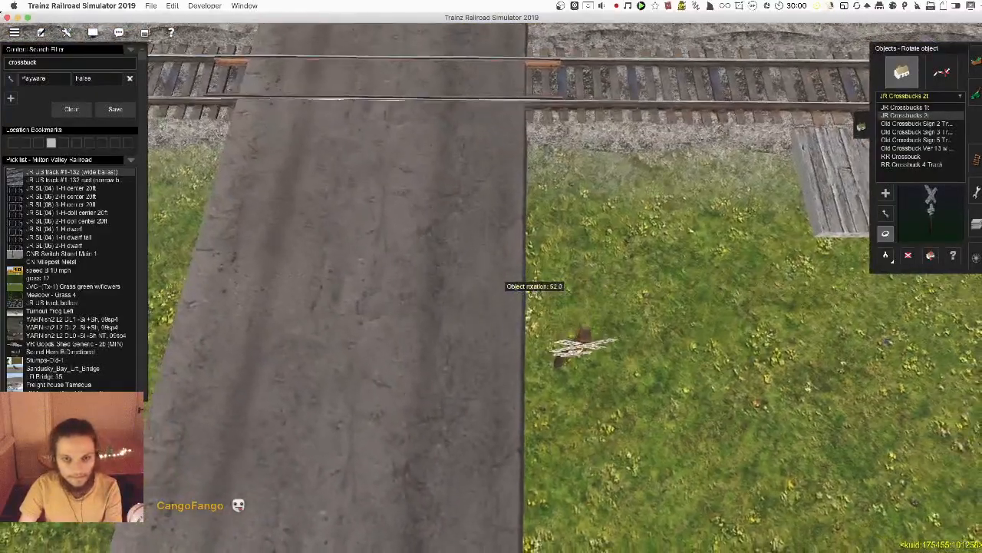
# - Place a second JR Crossbucks 2t sign on the grass across the tracks, beside the access road before its bend
pyautogui.scroll(-10, 528, 345)
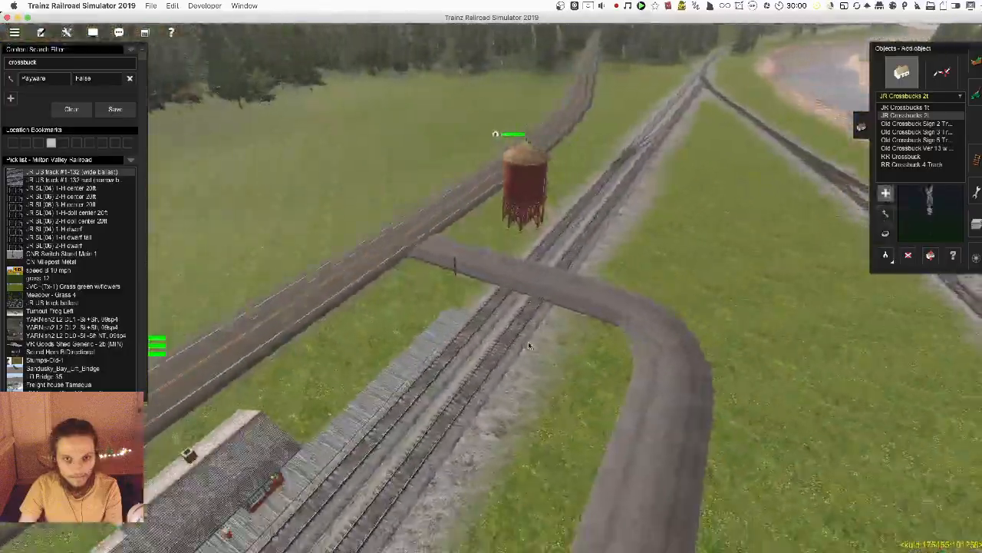
pyautogui.scroll(8, 541, 318)
pyautogui.moveTo(528, 346); pyautogui.dragTo(496, 279, button='right')
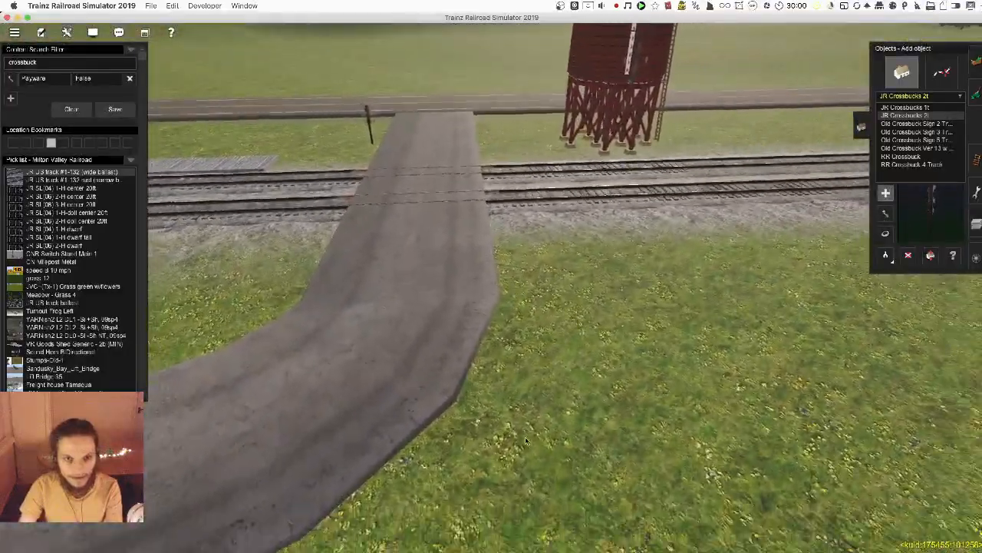
pyautogui.moveTo(527, 441); pyautogui.dragTo(590, 350, button='right')
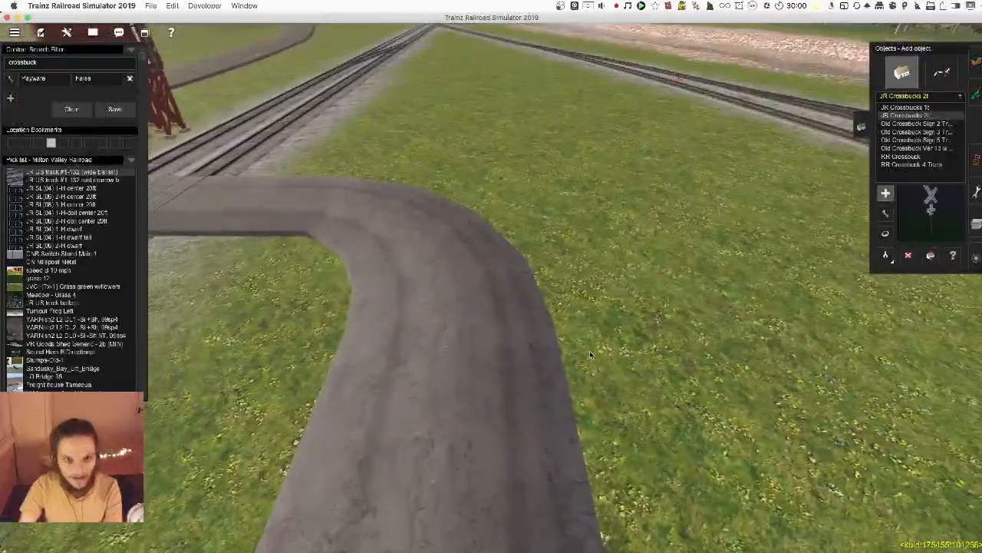
pyautogui.moveTo(442, 194); pyautogui.dragTo(446, 261, button='right')
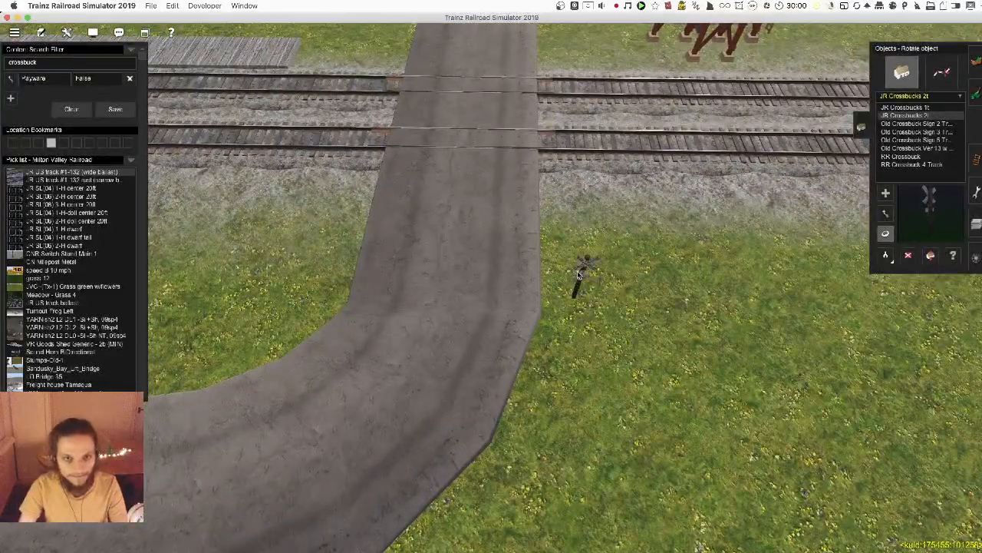
pyautogui.scroll(-5, 612, 374)
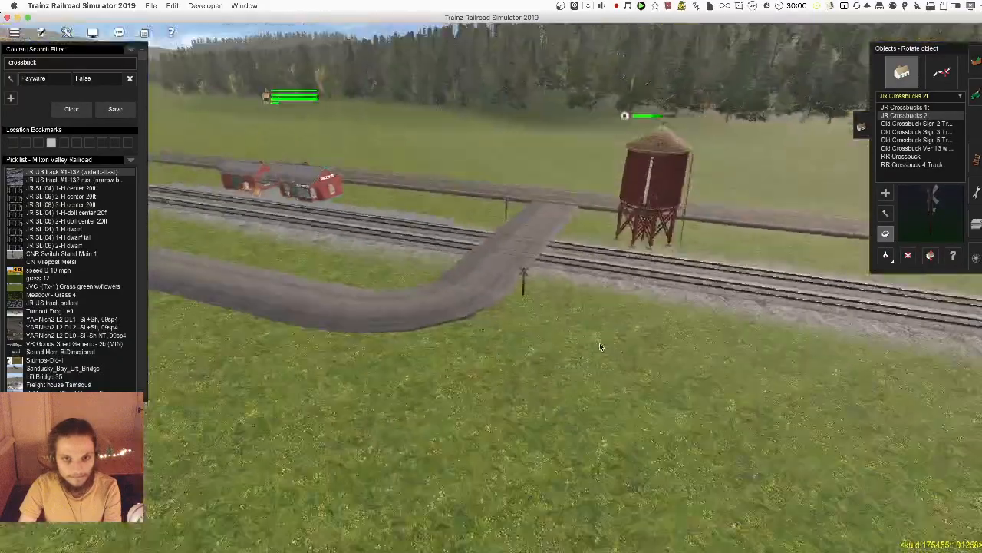
# - Reposition the second crossbuck along the outer road edge near the bend and rotate it to face oncoming road traffic
pyautogui.moveTo(603, 340); pyautogui.dragTo(485, 290, button='right')
pyautogui.scroll(3, 508, 283)
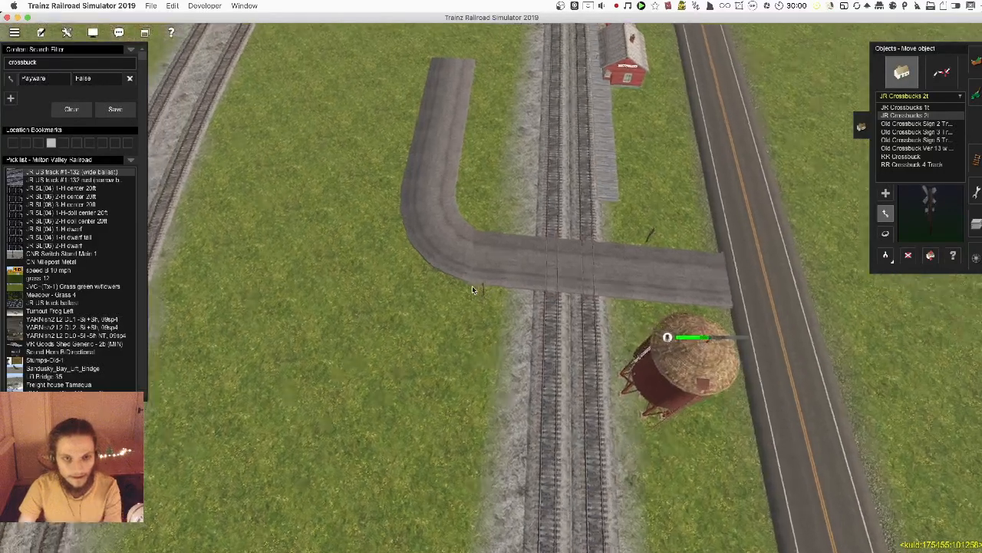
pyautogui.scroll(5, 472, 285)
pyautogui.moveTo(472, 286); pyautogui.dragTo(520, 296, button='right')
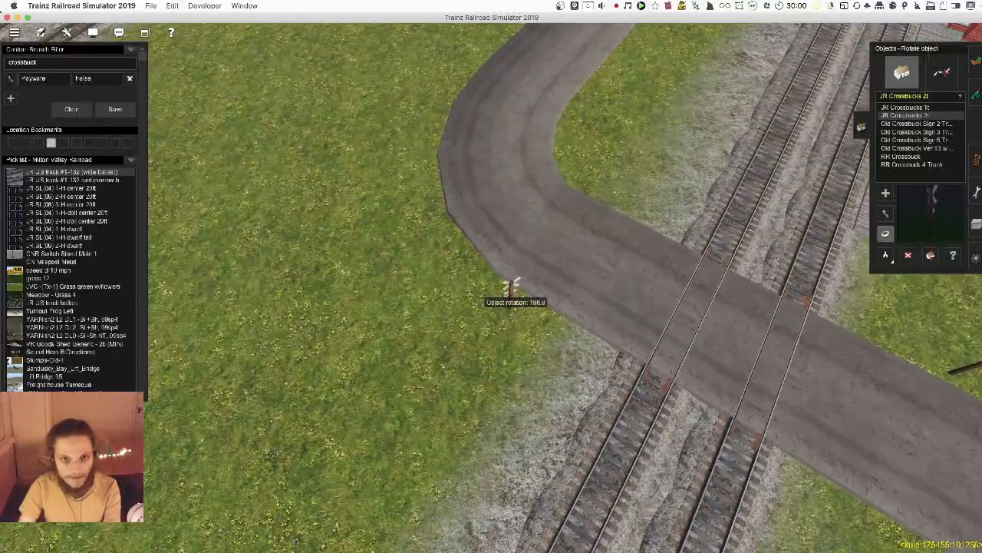
pyautogui.moveTo(510, 286); pyautogui.dragTo(545, 269, button='right')
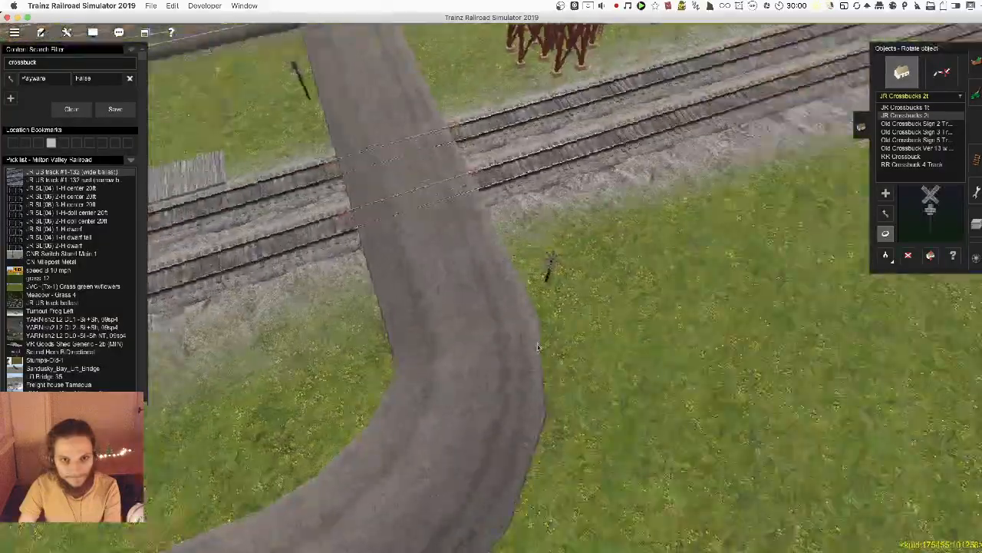
pyautogui.moveTo(537, 348); pyautogui.dragTo(485, 282, button='right')
pyautogui.scroll(3, 468, 277)
# - Survey the ground between the end of the access road, the cranes and the gravel trailer yard
pyautogui.scroll(-10, 484, 281)
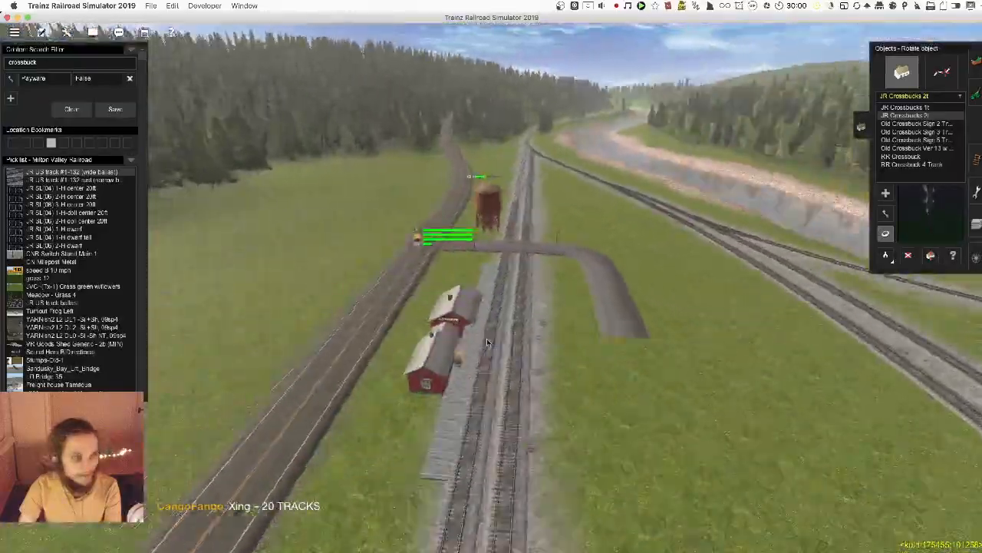
pyautogui.moveTo(487, 343); pyautogui.dragTo(963, 220, button='right')
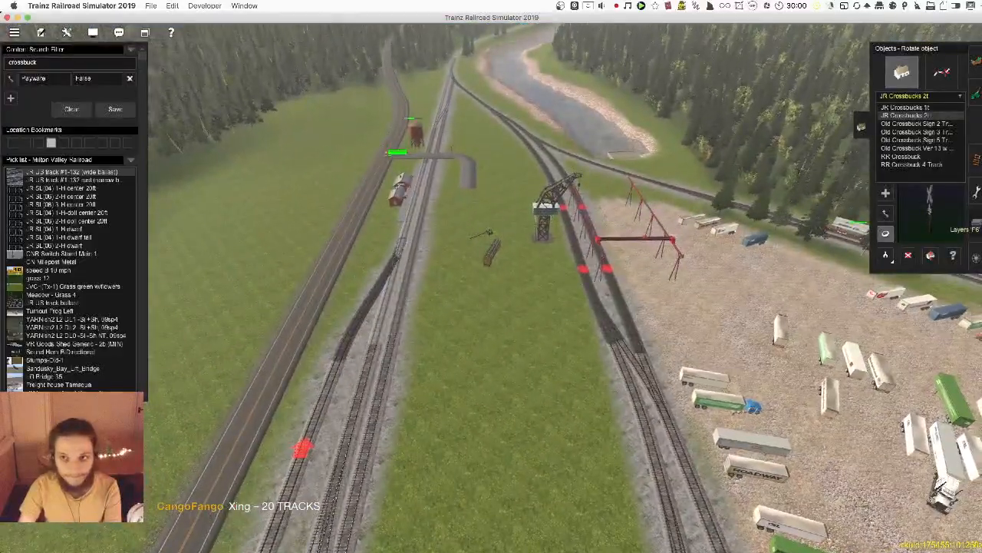
pyautogui.moveTo(597, 169); pyautogui.dragTo(513, 285, button='right')
pyautogui.scroll(5, 488, 291)
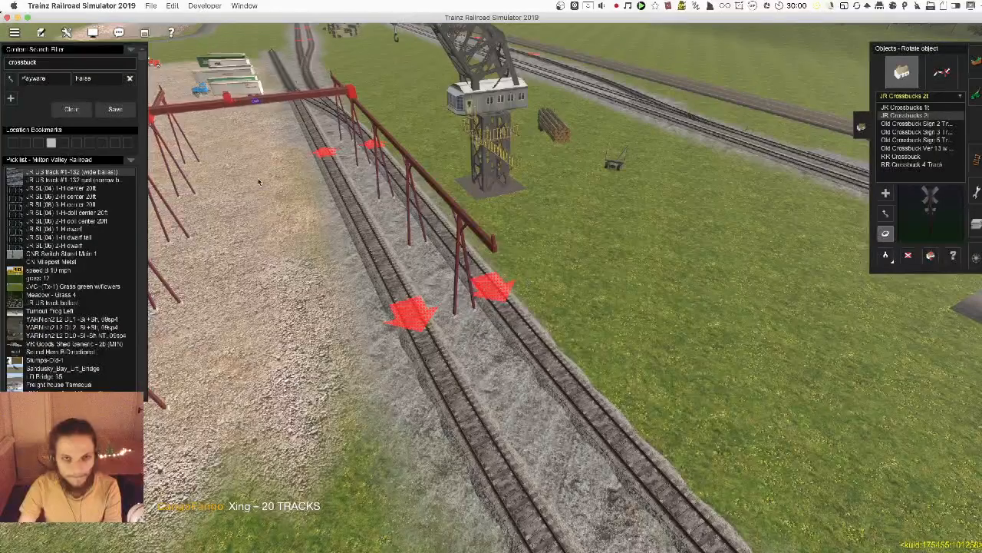
pyautogui.scroll(-4, 292, 137)
pyautogui.moveTo(239, 139); pyautogui.dragTo(530, 111, button='right')
# - Switch to terrain painting, go to the sawmill's lumber yard at the far end of the route and pick up its brown ground texture
pyautogui.press('F2')
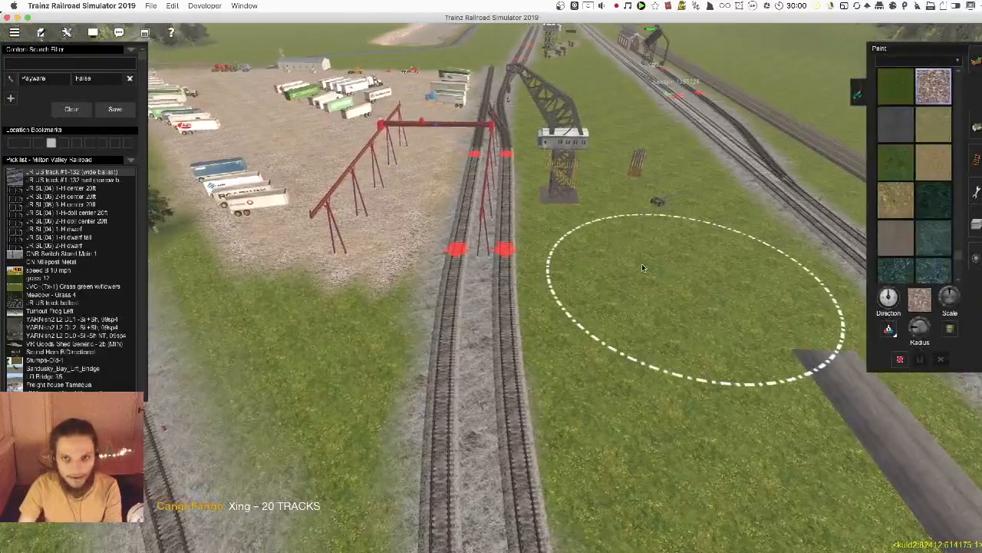
pyautogui.scroll(-10, 641, 264)
pyautogui.scroll(3, 525, 85)
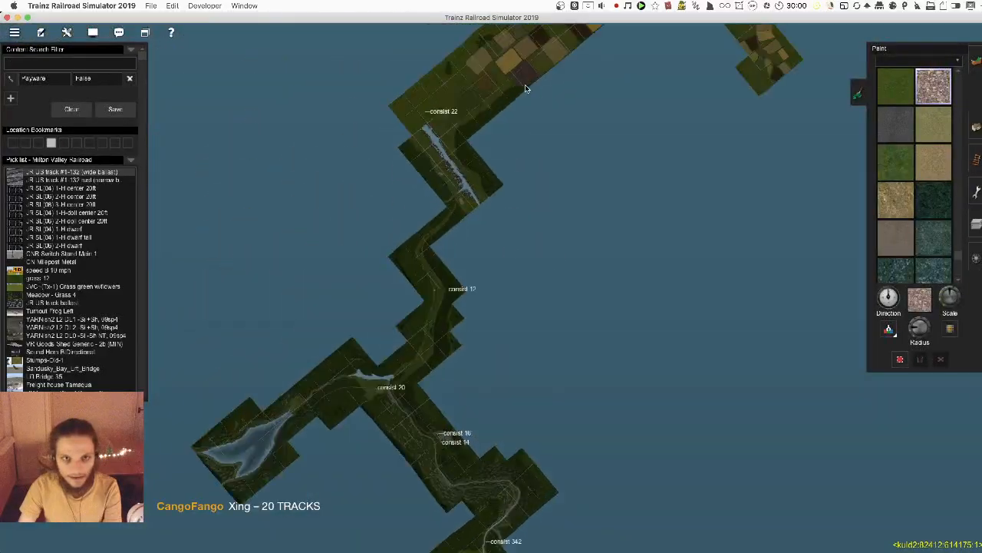
pyautogui.scroll(-3, 705, 182)
pyautogui.scroll(3, 709, 158)
pyautogui.scroll(-2, 749, 111)
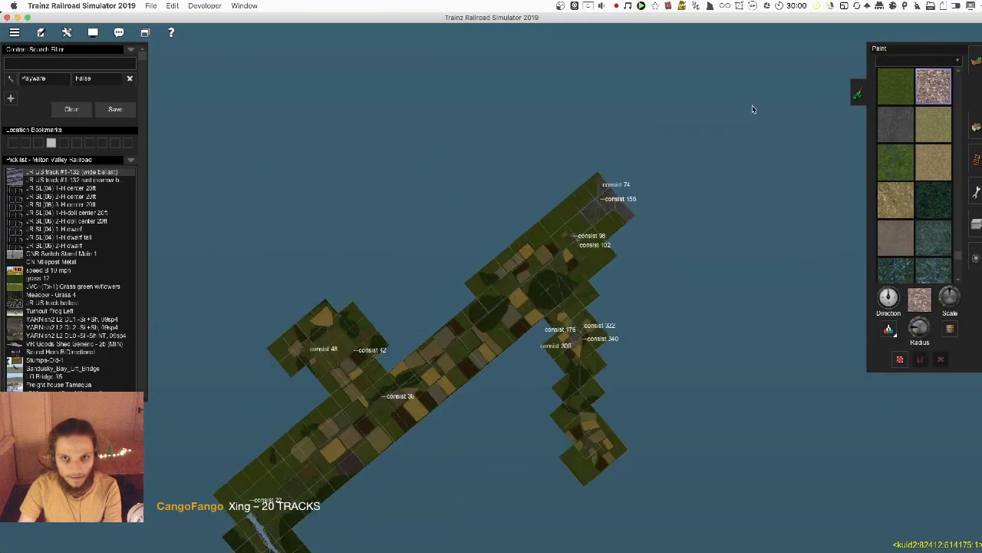
pyautogui.scroll(6, 725, 145)
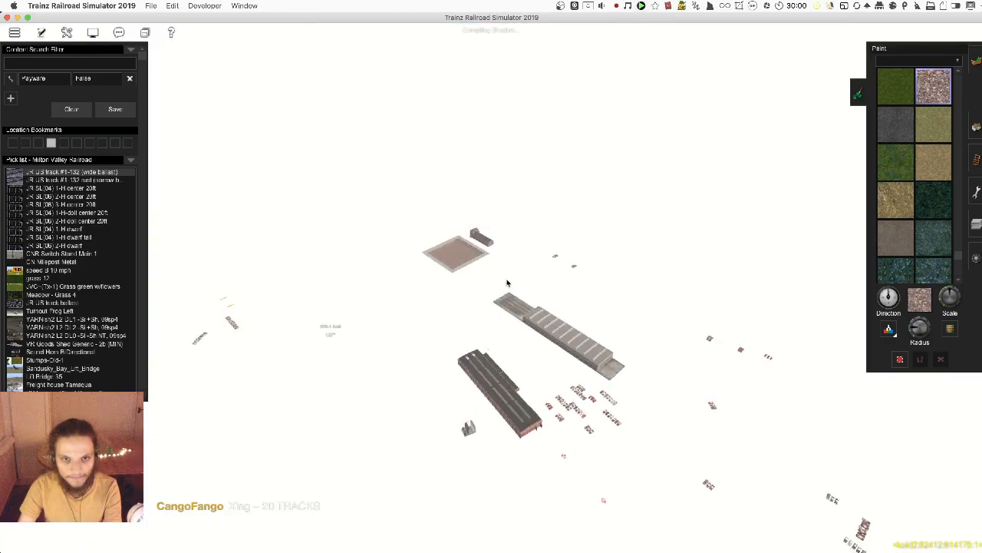
pyautogui.moveTo(507, 283); pyautogui.dragTo(353, 224, button='right')
pyautogui.scroll(10, 353, 224)
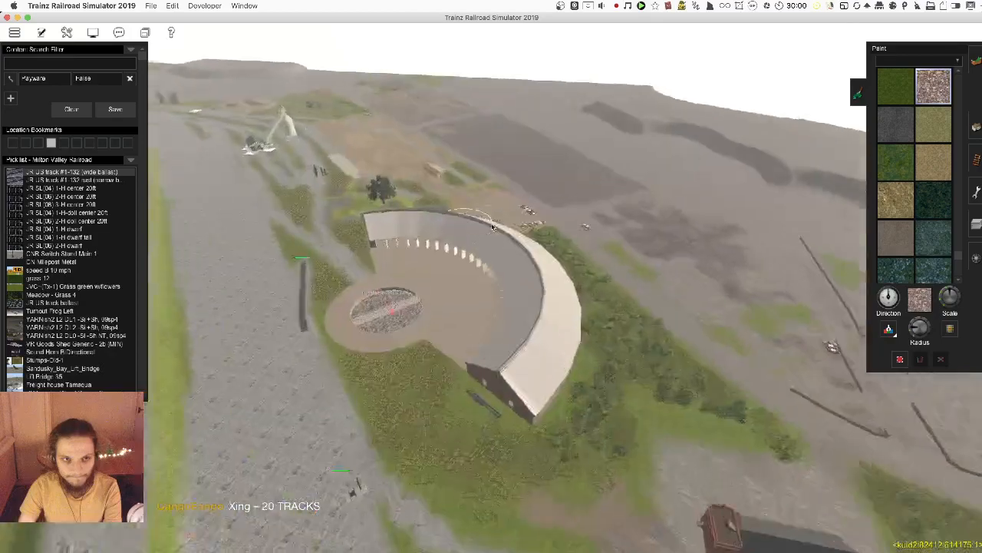
pyautogui.scroll(-5, 775, 318)
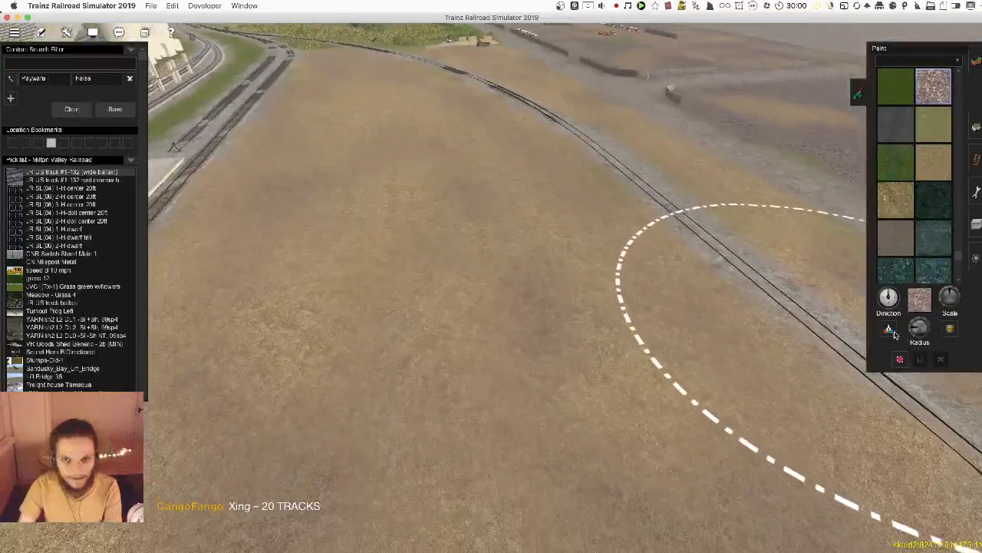
pyautogui.scroll(-3, 413, 333)
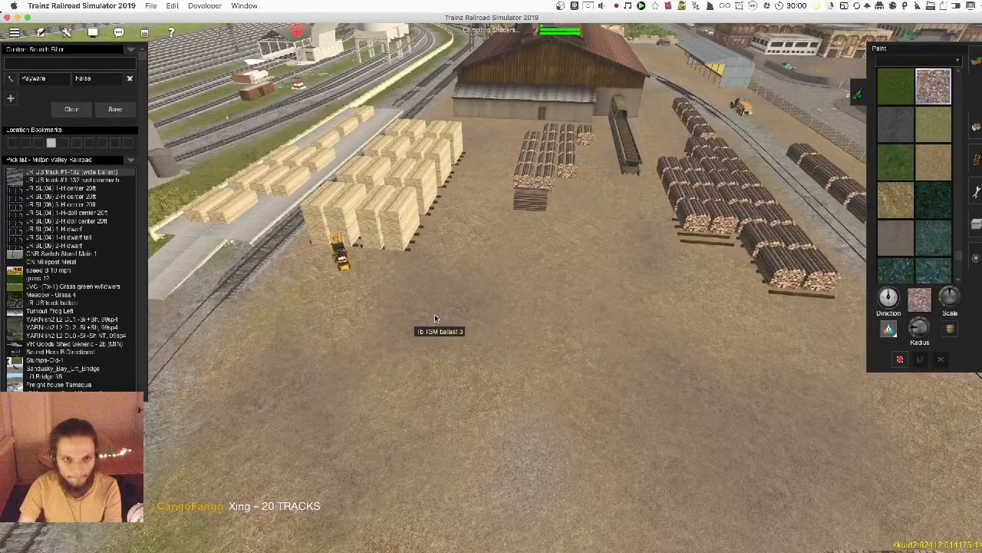
pyautogui.scroll(-10, 598, 330)
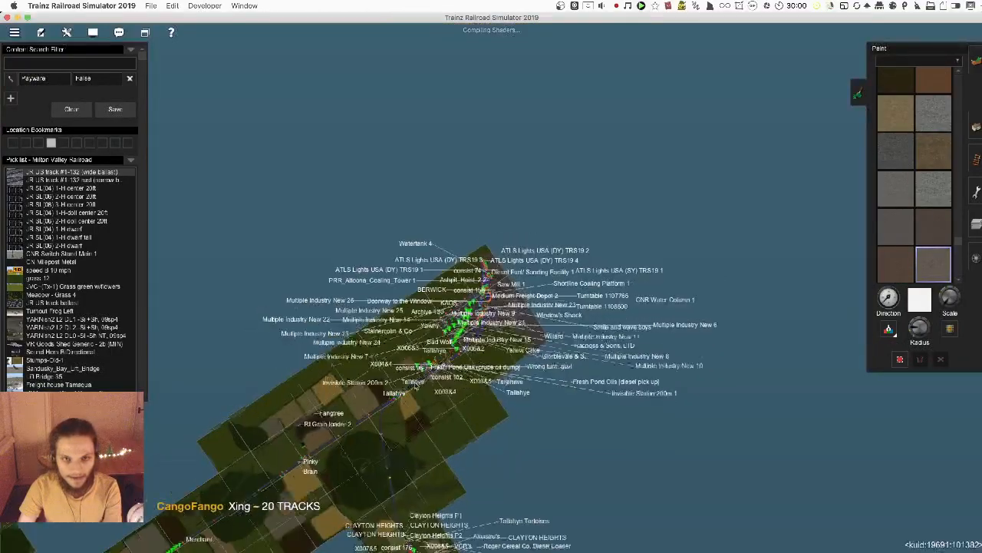
# - Return to the crane area beside the new access road and adjust the radius of the ground paint brush
pyautogui.scroll(-5, 416, 386)
pyautogui.rightClick(290, 484)
pyautogui.rightClick(382, 500)
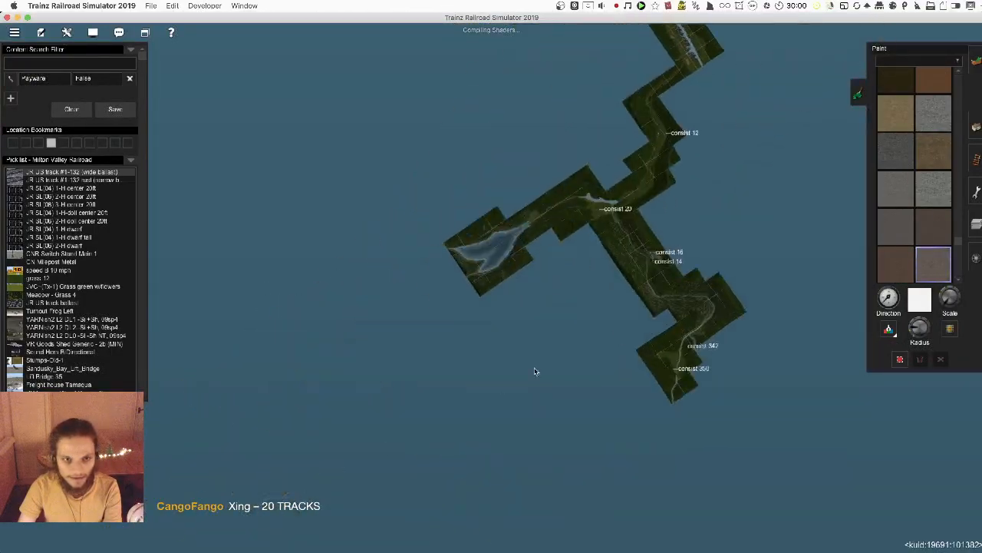
pyautogui.rightClick(695, 368)
pyautogui.scroll(10, 675, 292)
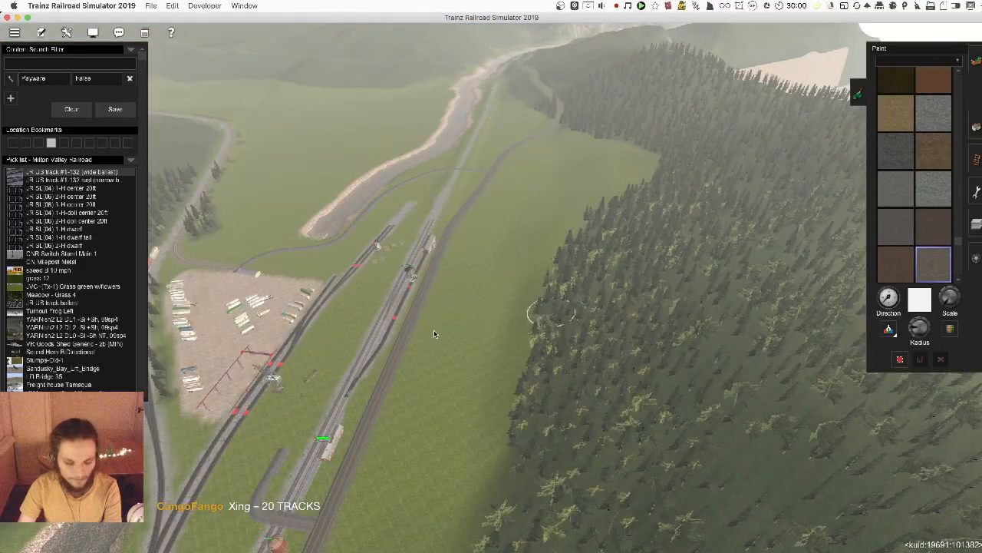
pyautogui.scroll(5, 434, 334)
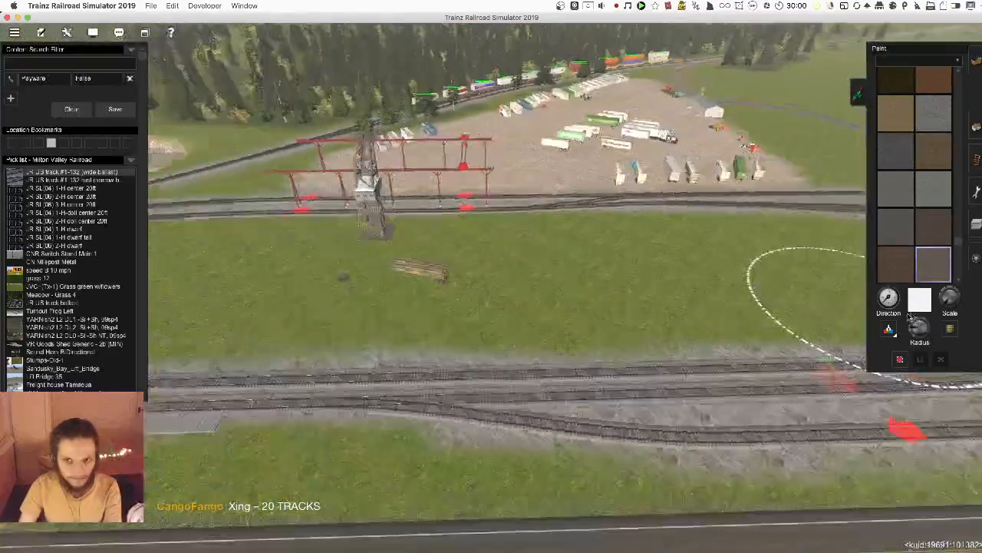
pyautogui.press('Left')
pyautogui.press('Up')
pyautogui.moveTo(913, 322); pyautogui.dragTo(911, 337)
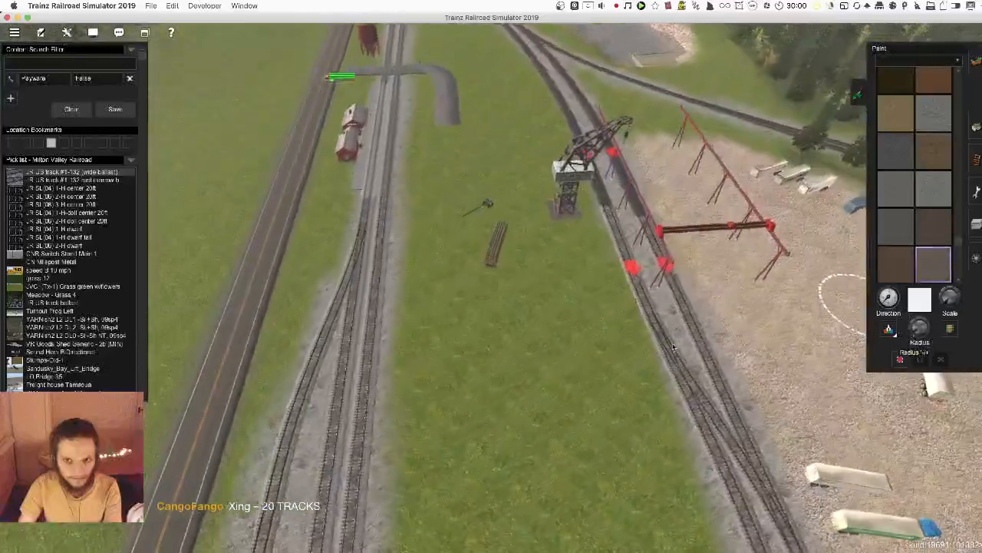
# - Paint a brown dirt strip across the grass from the end of the paved road toward the crane tracks
pyautogui.press('w')
pyautogui.press('Right')
pyautogui.scroll(4, 460, 284)
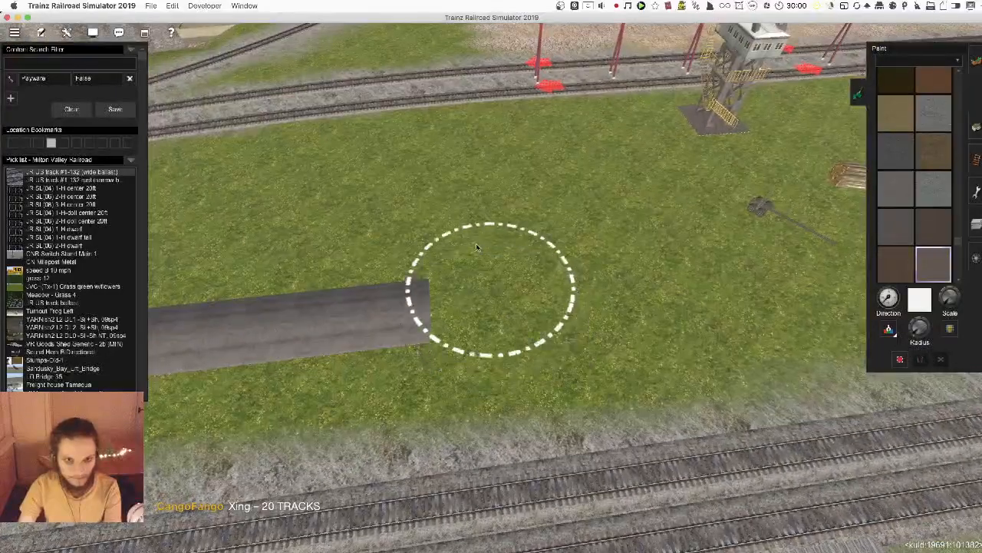
pyautogui.moveTo(476, 247); pyautogui.dragTo(462, 166)
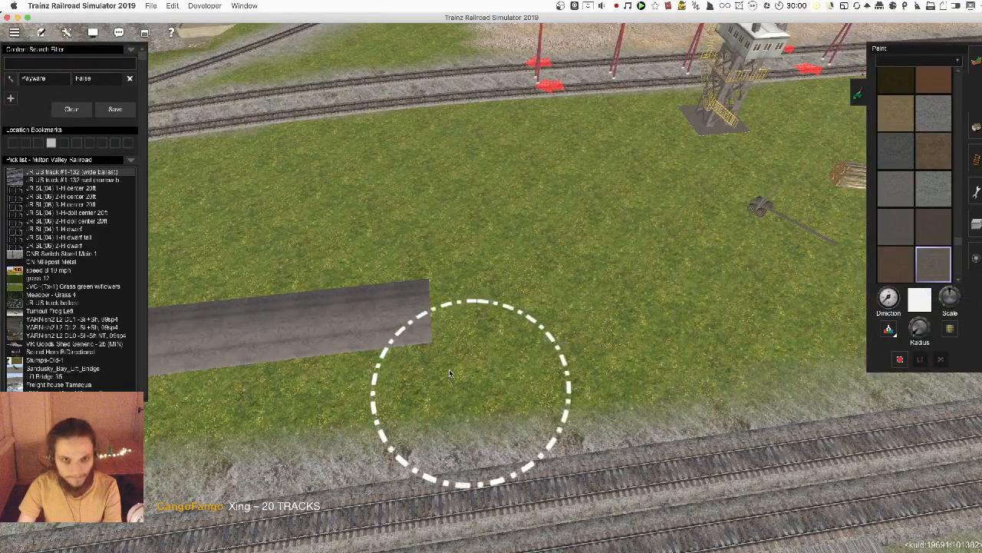
pyautogui.scroll(-3, 461, 361)
pyautogui.moveTo(481, 345); pyautogui.dragTo(452, 153)
pyautogui.scroll(3, 484, 236)
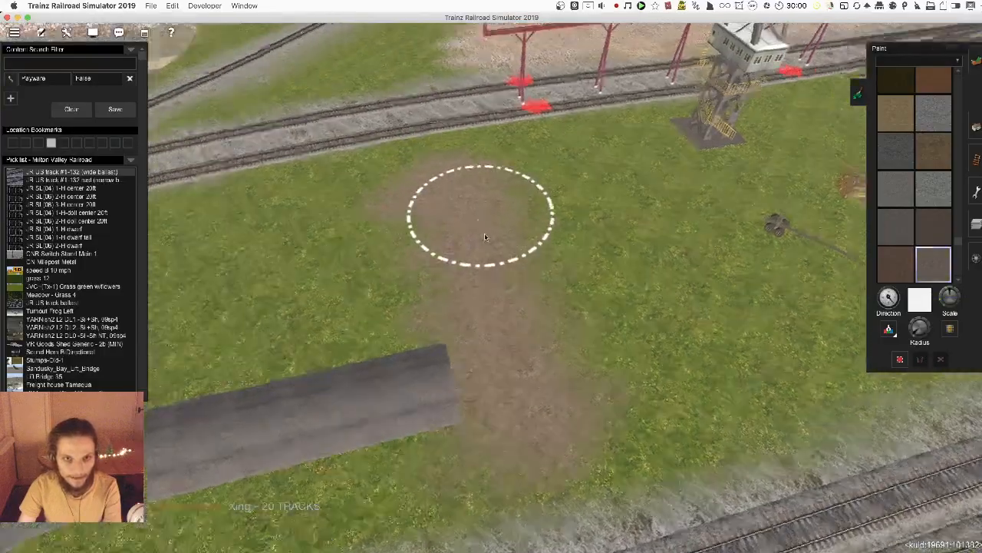
# - Paint brown dirt over the grass around the crane and log trailers, filling the ground between the two sets of tracks
pyautogui.moveTo(484, 236)
pyautogui.mouseDown(button='right')
pyautogui.moveTo(462, 291)
pyautogui.moveTo(483, 292)
pyautogui.moveTo(488, 262)
pyautogui.mouseUp(button='right')
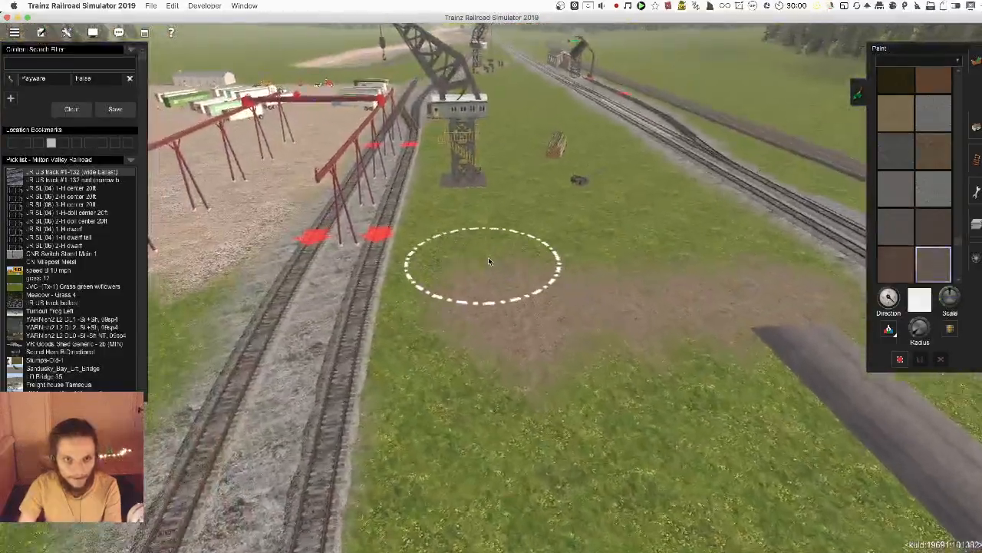
pyautogui.scroll(5, 488, 262)
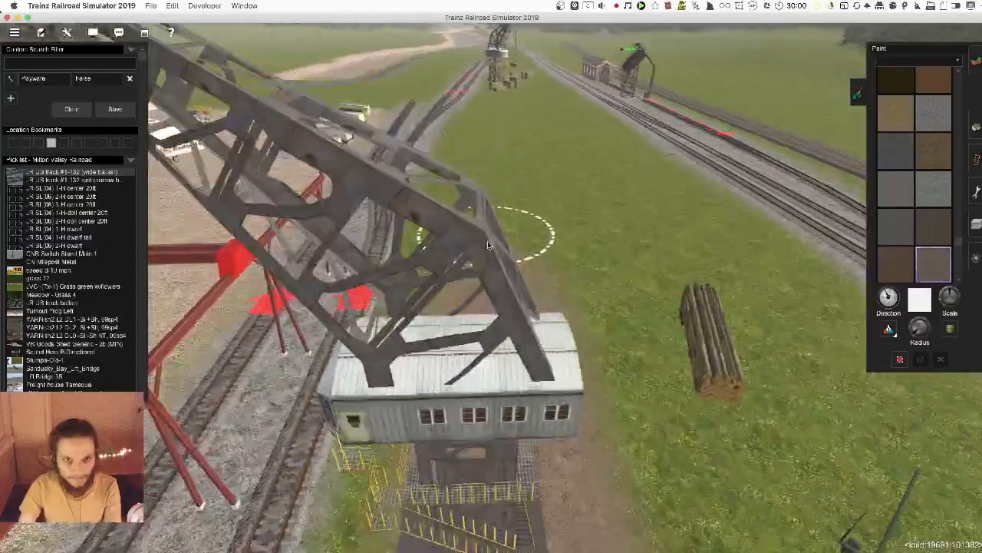
pyautogui.scroll(-5, 488, 245)
pyautogui.moveTo(500, 307); pyautogui.dragTo(445, 213, button='right')
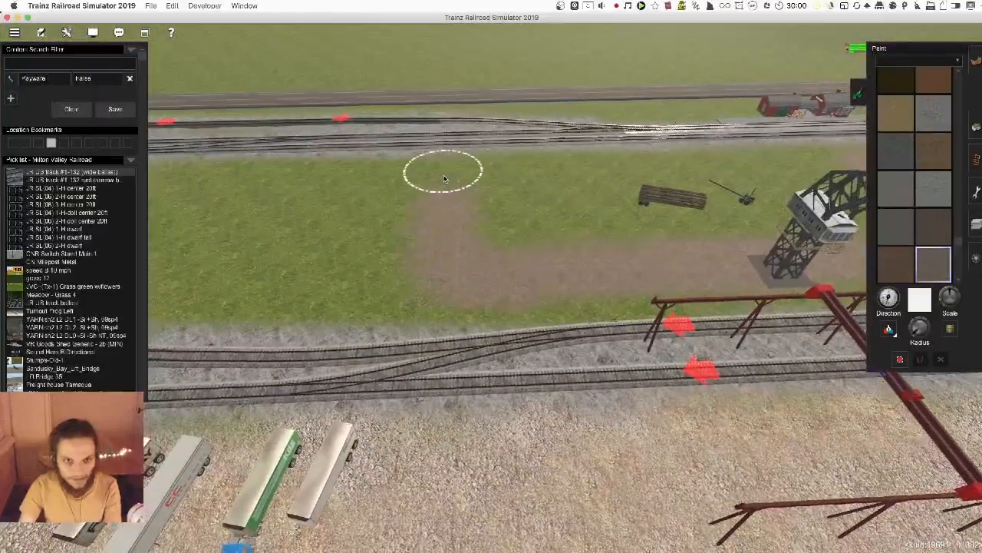
pyautogui.moveTo(444, 178); pyautogui.dragTo(510, 302, button='right')
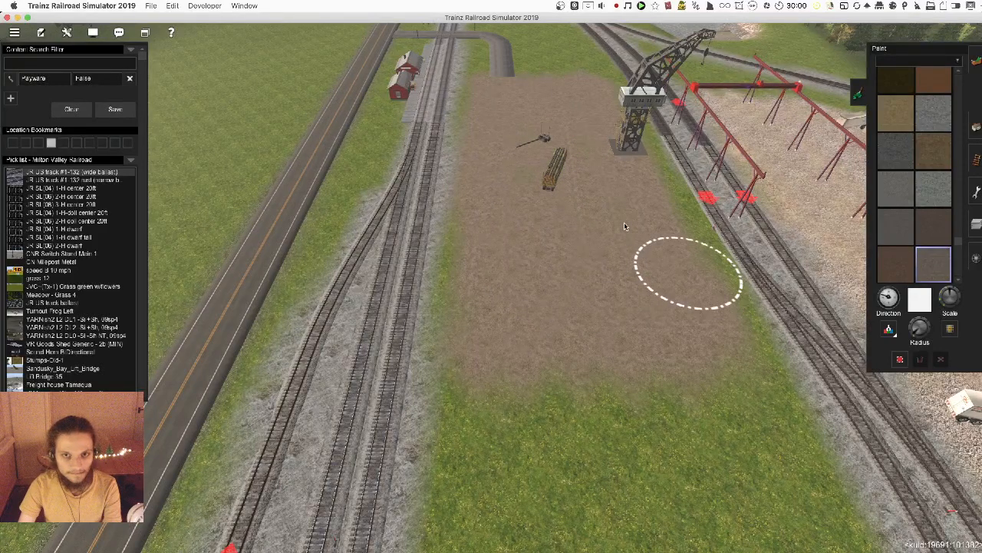
# - Choose the warmer brown ground texture and brush uneven patches over the dirt yard near the crane
pyautogui.scroll(10, 557, 301)
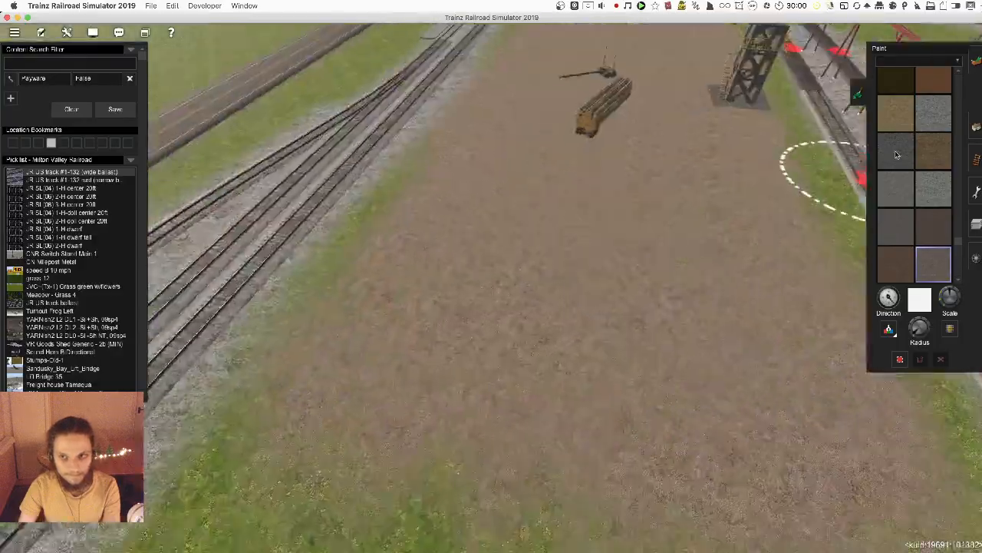
pyautogui.moveTo(596, 302); pyautogui.dragTo(667, 271, button='right')
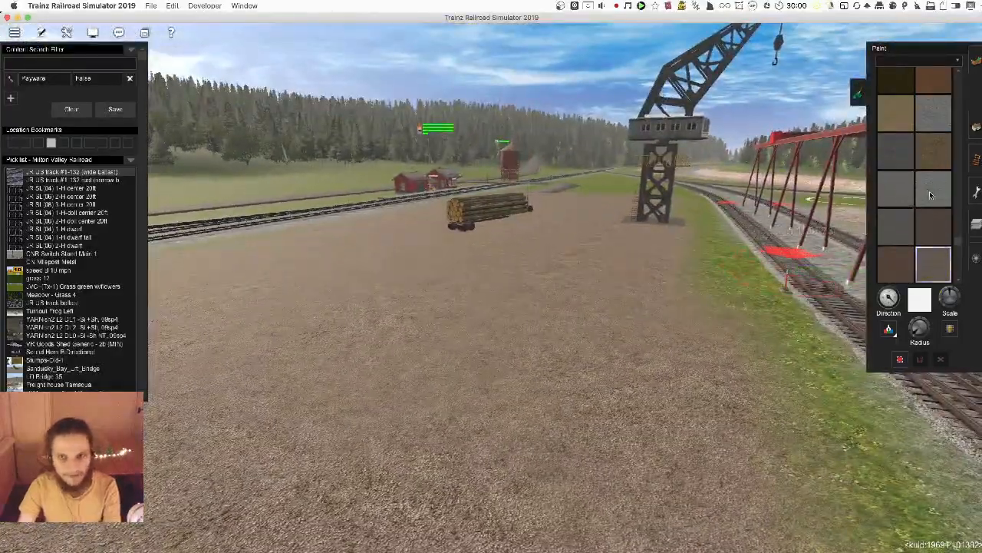
pyautogui.click(934, 149)
pyautogui.moveTo(567, 132)
pyautogui.mouseDown(button='right')
pyautogui.moveTo(546, 214)
pyautogui.moveTo(476, 281)
pyautogui.moveTo(537, 315)
pyautogui.mouseUp(button='right')
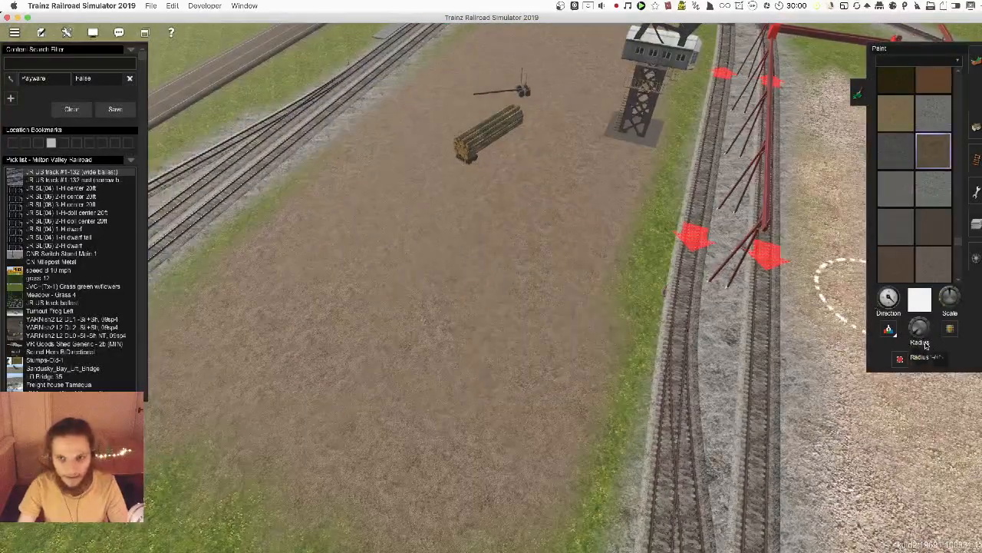
pyautogui.moveTo(598, 163); pyautogui.dragTo(529, 87, button='right')
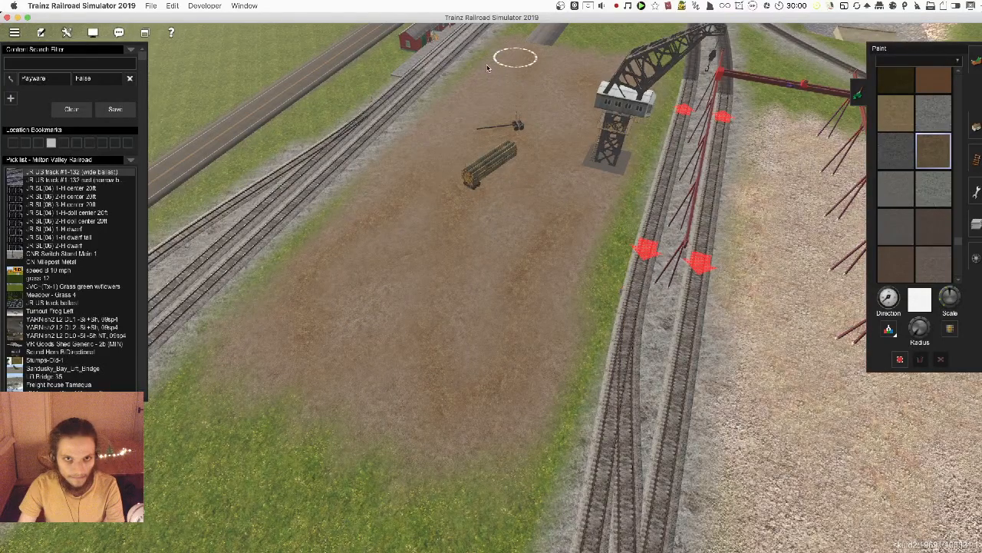
# - Extend the warmer brown patches across the dirt between the crane and the end of the access road
pyautogui.press('Right')
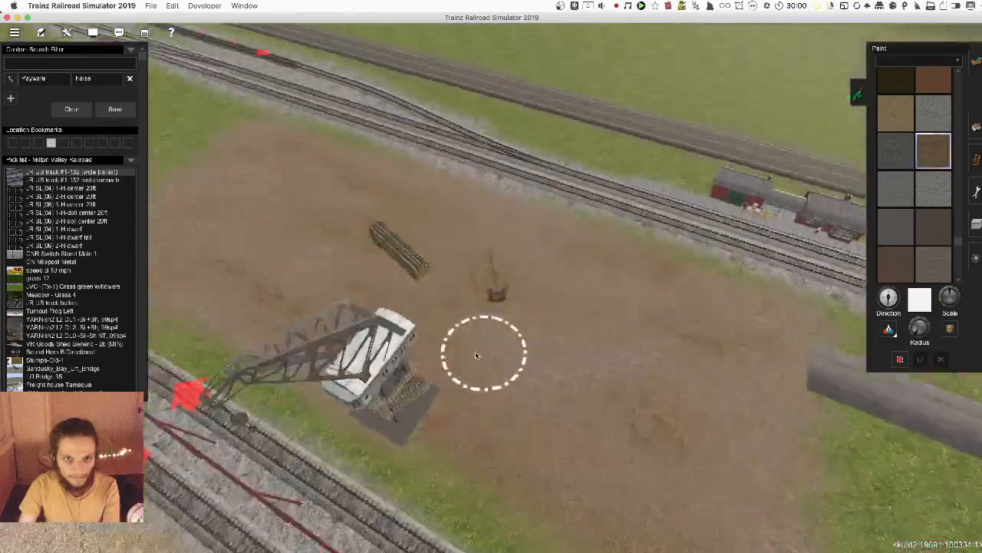
pyautogui.press('Down')
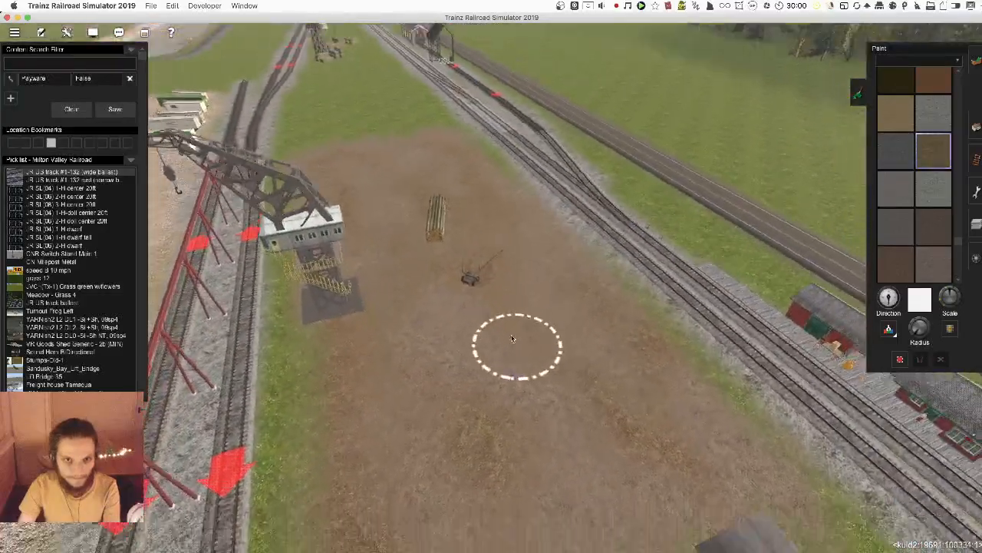
pyautogui.press('Up')
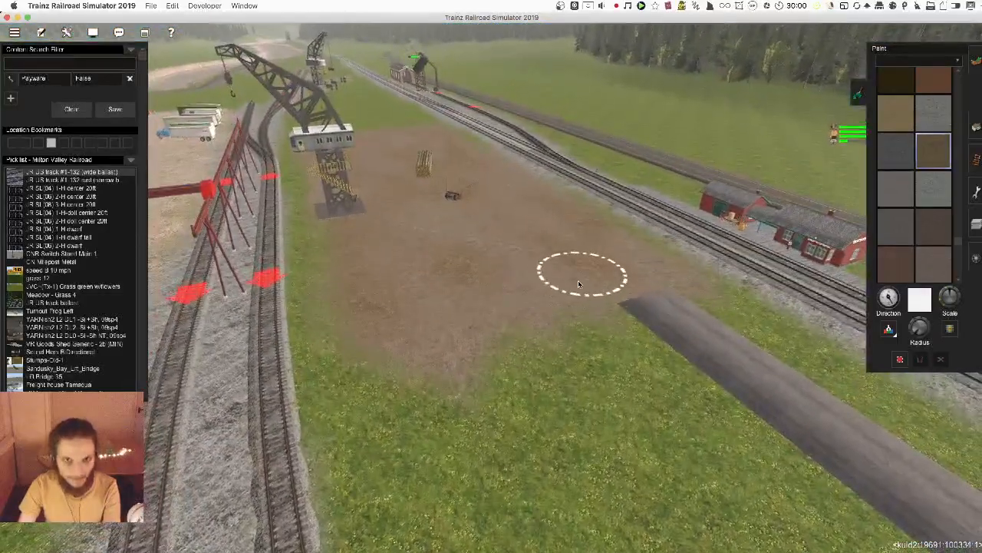
pyautogui.rightClick(380, 221)
pyautogui.scroll(3, 435, 272)
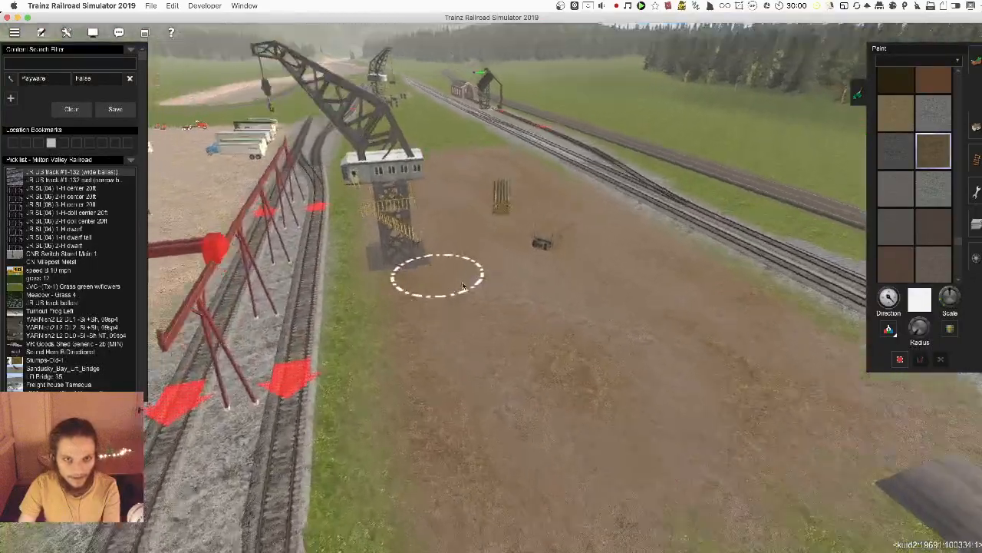
# - Switch back to the first brown dirt texture and blend the yard's edge toward the track beside the crane
pyautogui.press('Down')
pyautogui.press('Up')
pyautogui.scroll(-5, 778, 296)
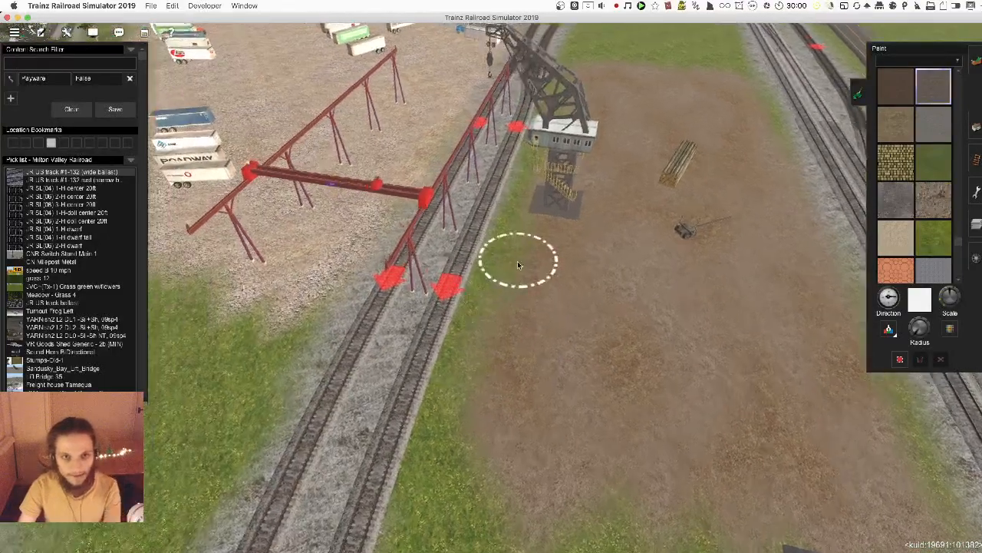
pyautogui.rightClick(519, 234)
pyautogui.press('Left')
pyautogui.scroll(2, 469, 261)
pyautogui.scroll(3, 458, 260)
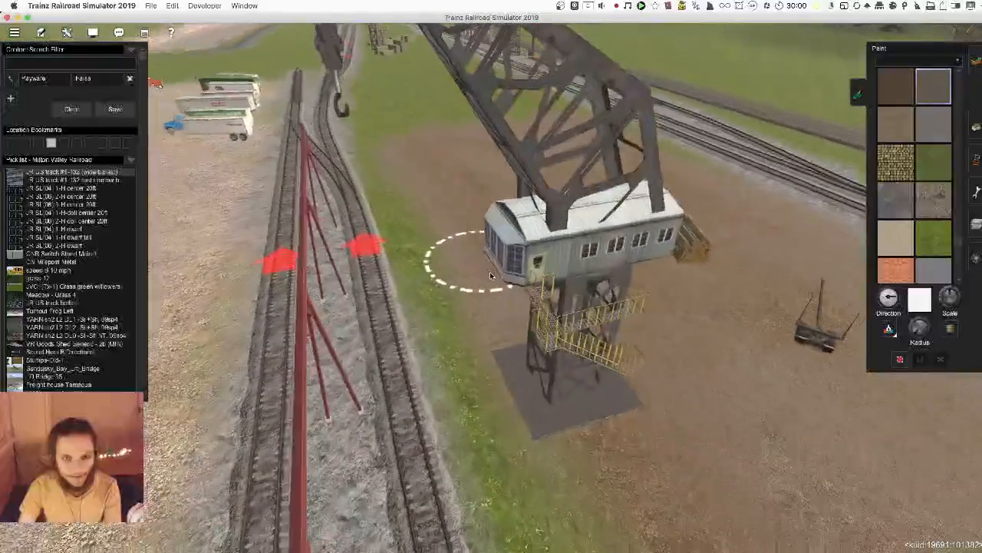
pyautogui.press('Up')
pyautogui.scroll(-2, 527, 238)
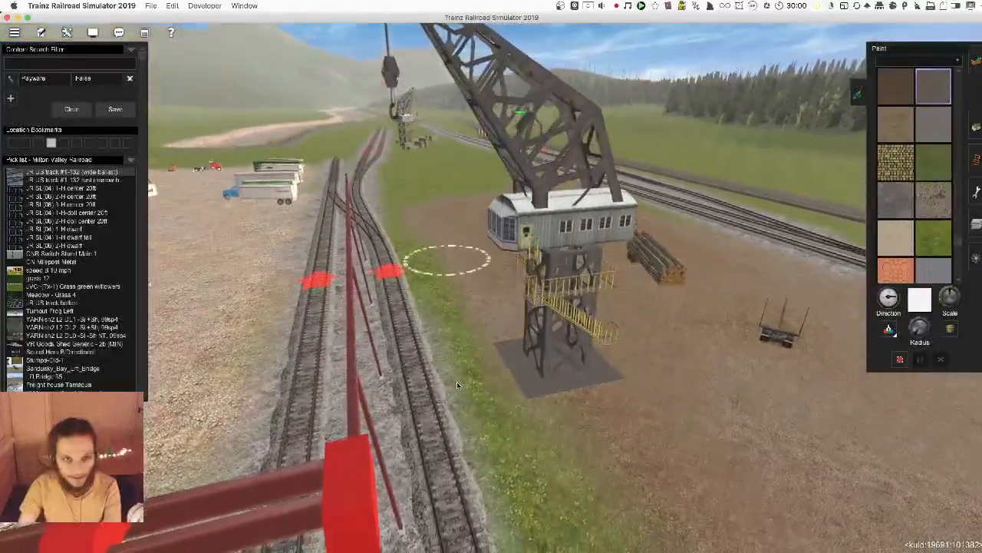
# - Pick up the gray gravel ground texture from beside the tracks near the river junction
pyautogui.rightClick(456, 381)
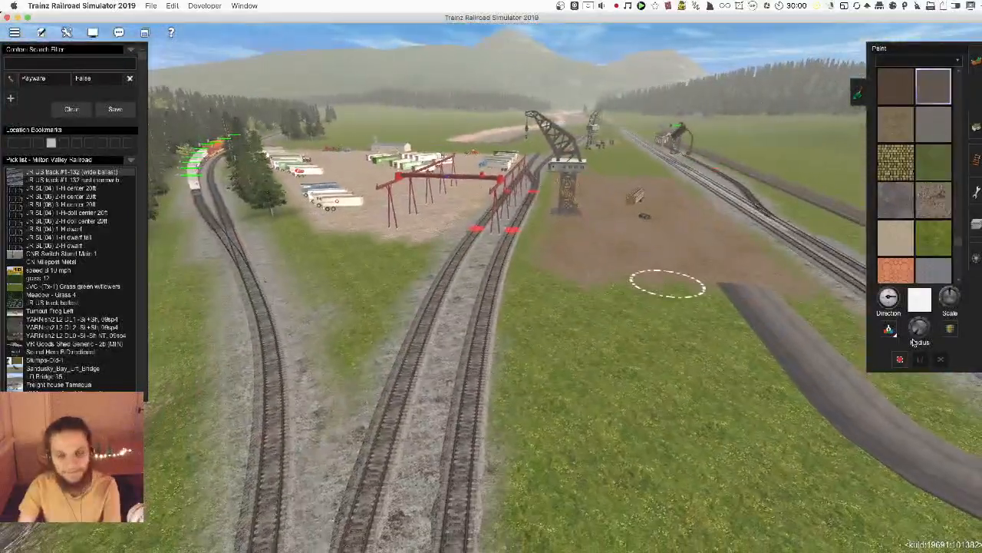
pyautogui.scroll(-2, 667, 283)
pyautogui.click(888, 329)
pyautogui.rightClick(474, 483)
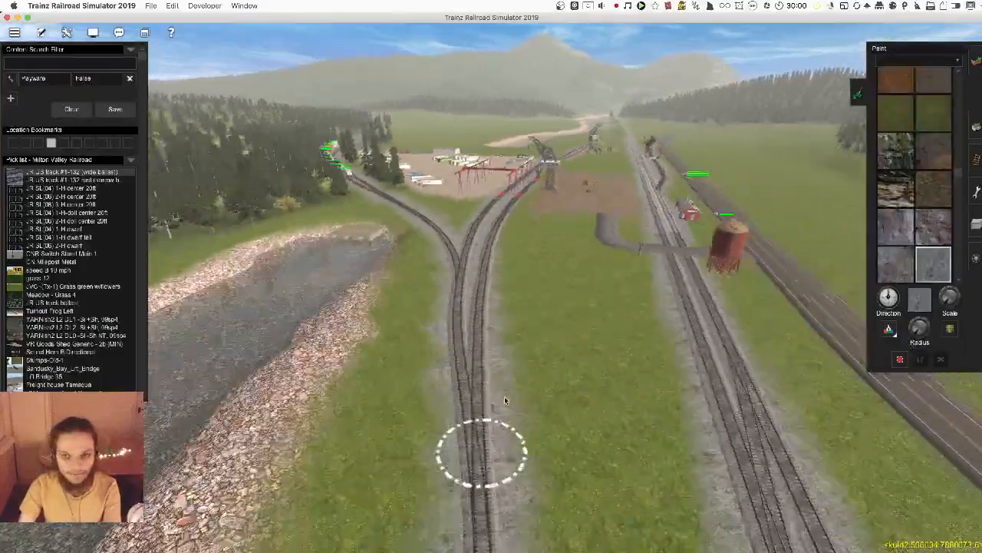
pyautogui.press('Up')
pyautogui.scroll(3, 469, 234)
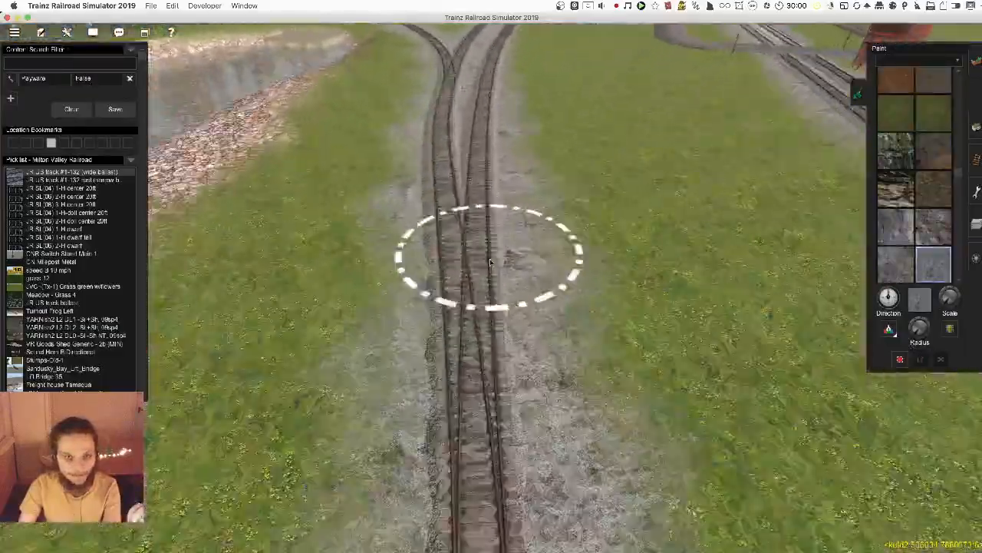
# - Paint gray gravel along the crane-side track from the junction, past the gantry and crane, to the trailer yard
pyautogui.rightClick(476, 222)
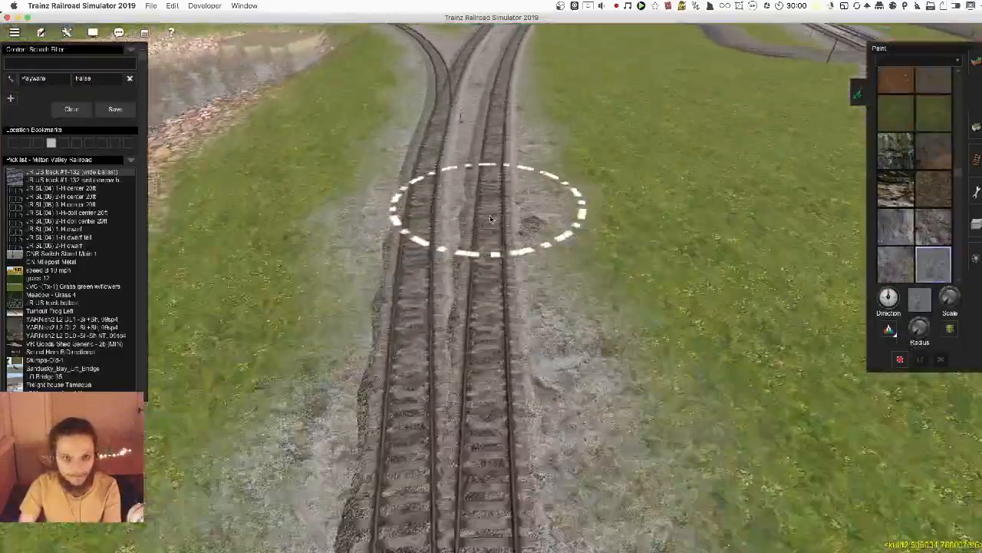
pyautogui.press('Up')
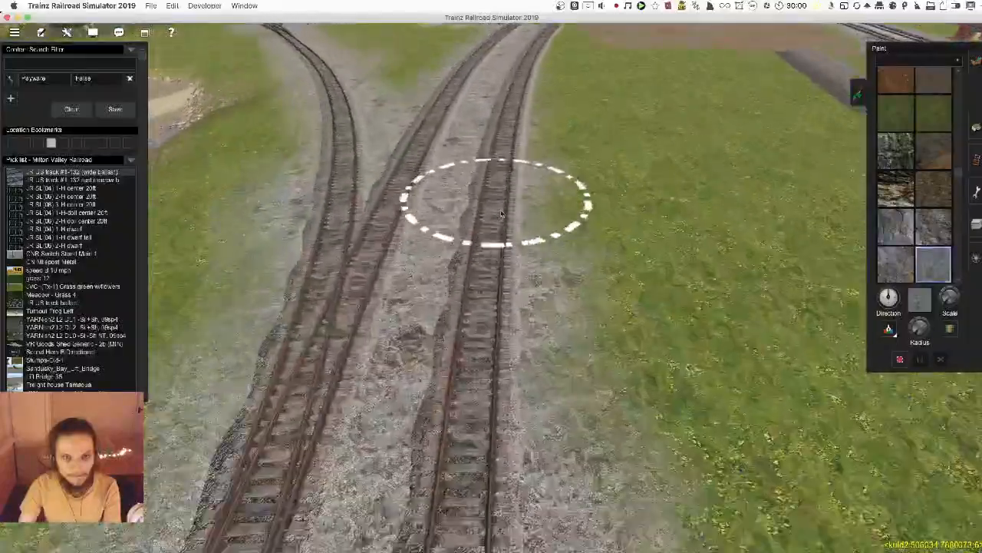
pyautogui.press('Up')
pyautogui.moveTo(501, 214); pyautogui.dragTo(507, 219)
pyautogui.press('Up')
pyautogui.press('Up')
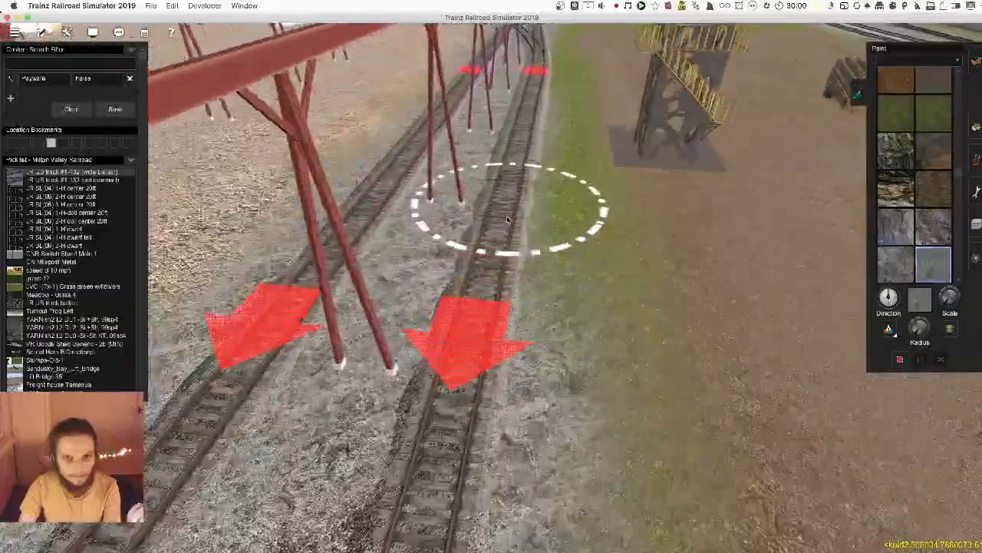
pyautogui.press('Up')
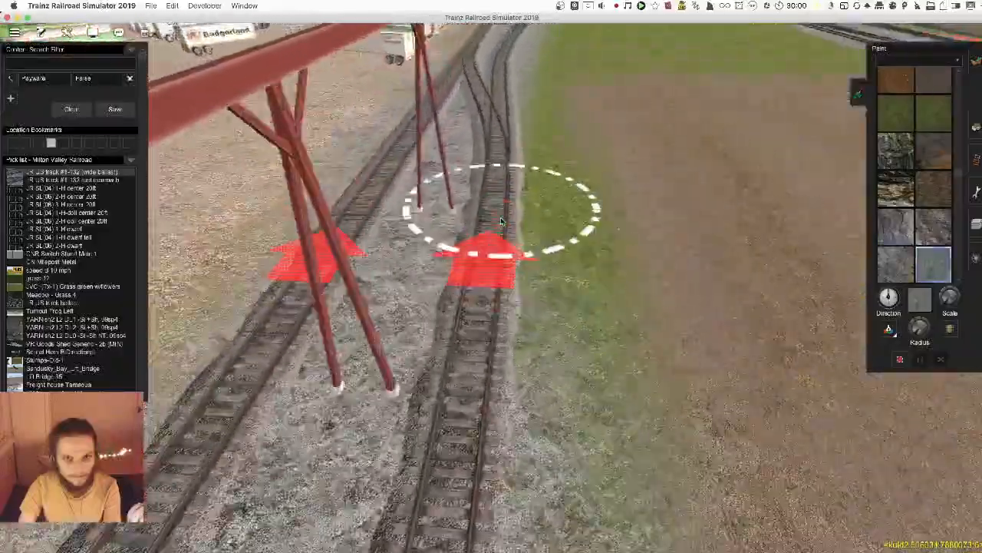
pyautogui.press('Up')
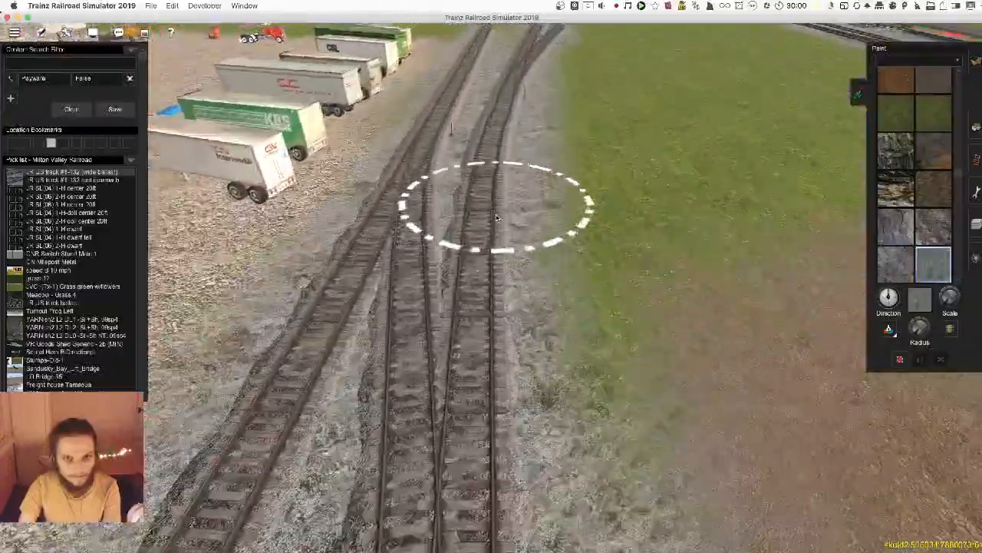
# - Continue the gray gravel along the track past the trailer yard and return to the edge of the dirt yard
pyautogui.scroll(-5, 506, 190)
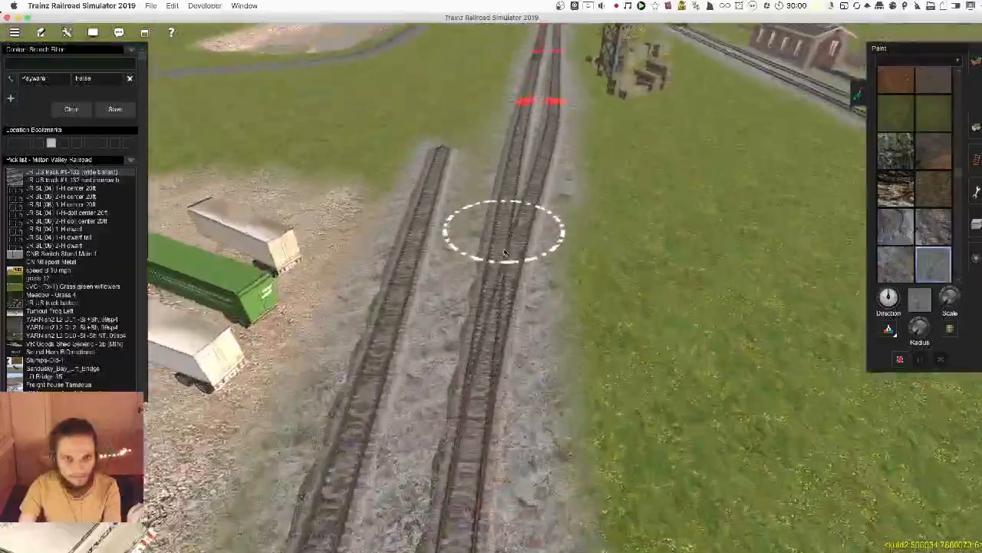
pyautogui.scroll(-3, 507, 357)
pyautogui.press('Down')
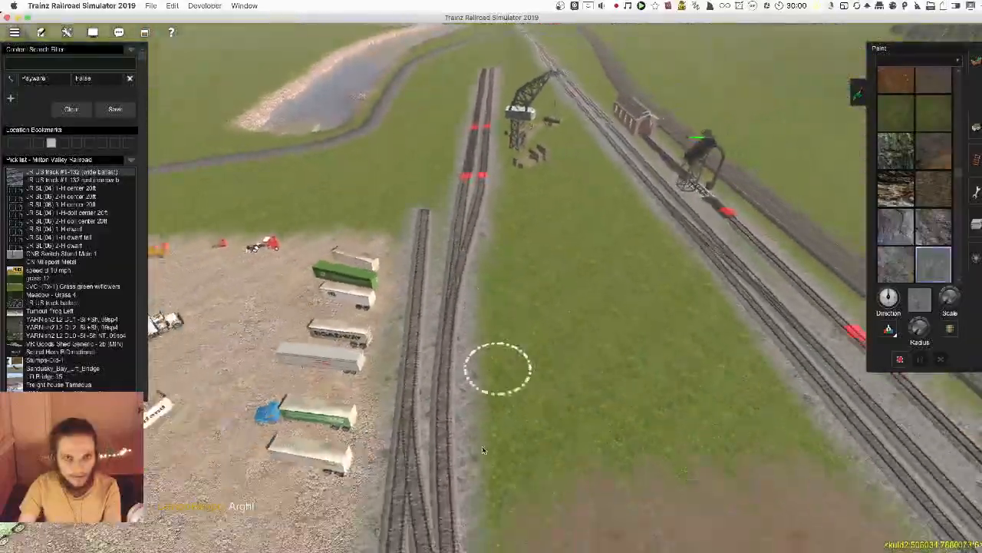
pyautogui.press('Left')
pyautogui.scroll(4, 519, 337)
pyautogui.press('Left')
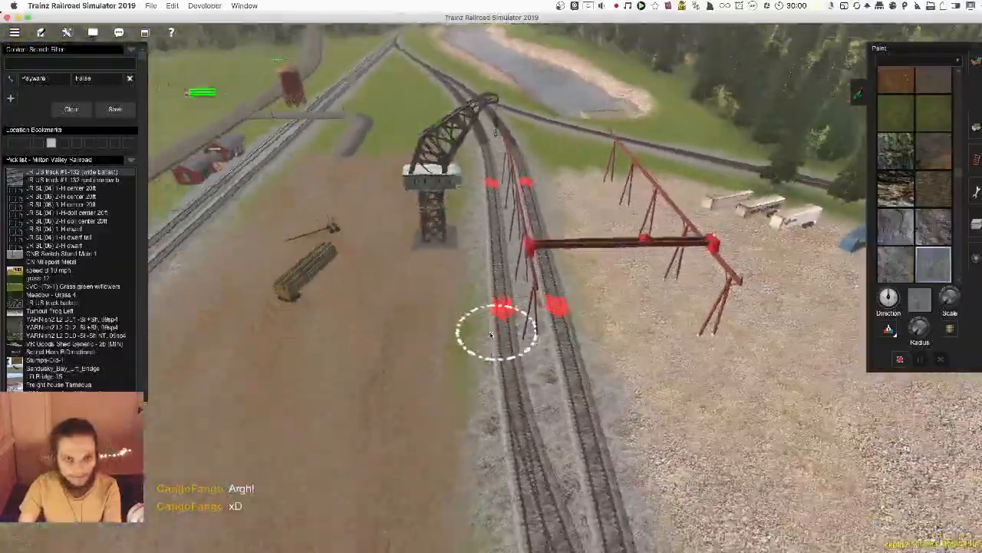
pyautogui.press('Down')
pyautogui.scroll(4, 488, 285)
# - Blend gray gravel into the ground on both sides of the tracks, between the dirt yard and the trailer yard
pyautogui.scroll(-5, 614, 346)
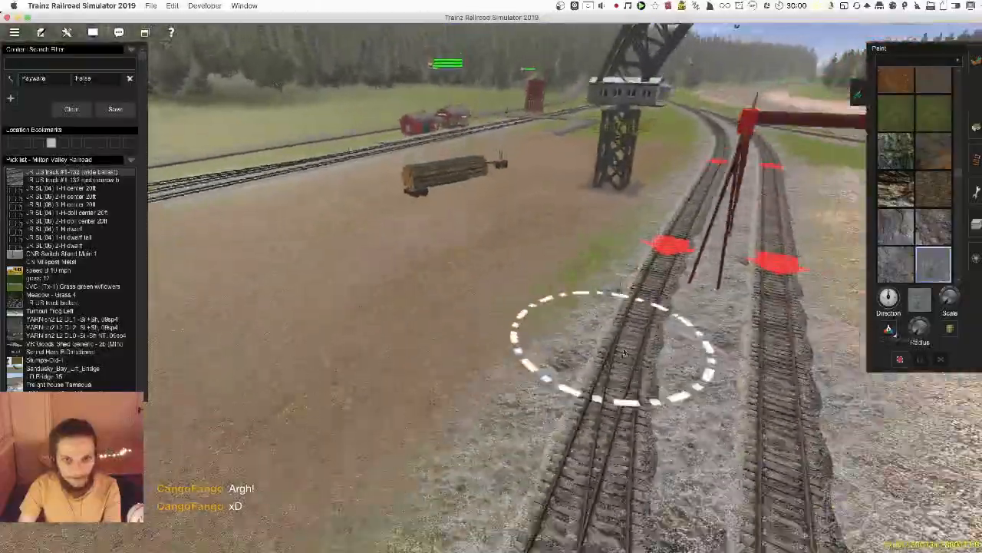
pyautogui.press('Left')
pyautogui.press('Down')
pyautogui.scroll(4, 552, 299)
pyautogui.press('Up')
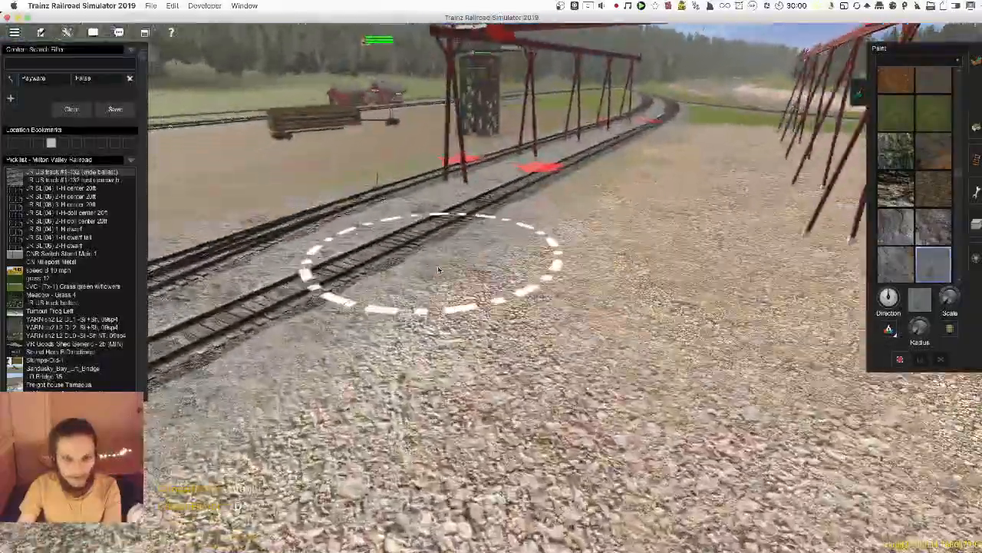
pyautogui.scroll(-2, 395, 215)
pyautogui.press('Left')
pyautogui.press('Left')
pyautogui.scroll(-4, 468, 282)
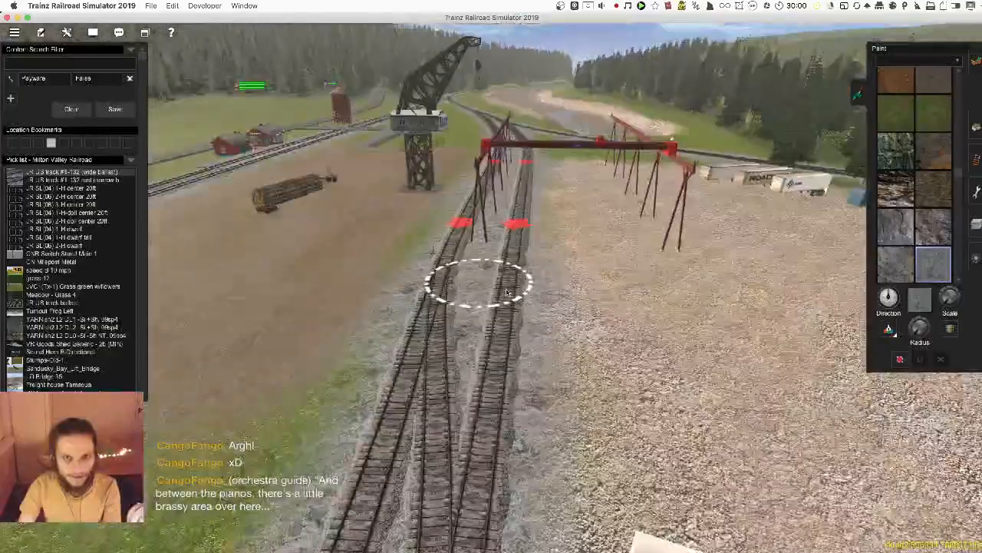
# - Inspect the painted dirt yard, the gravel track edges and the access road around the crane from several angles
pyautogui.scroll(3, 482, 238)
pyautogui.press('Left')
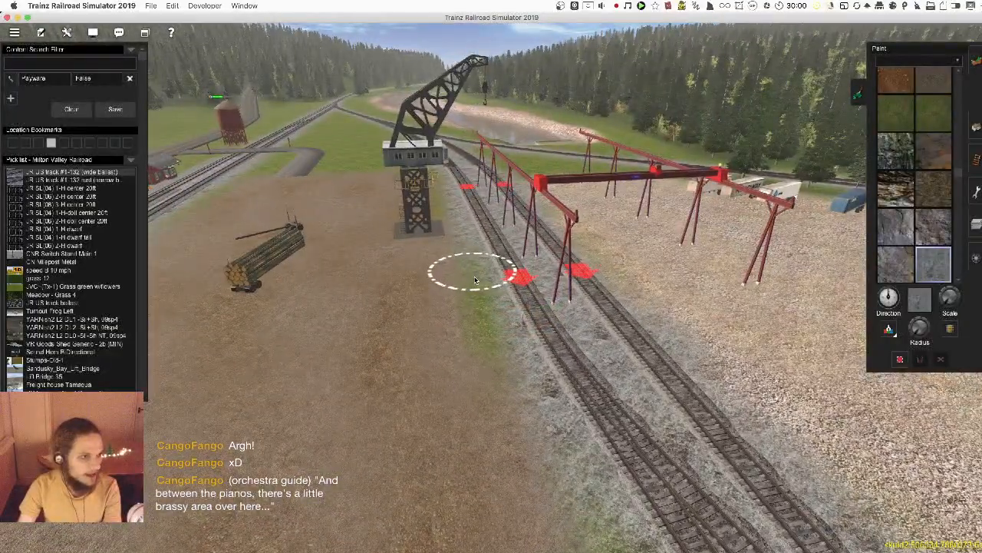
pyautogui.rightClick(508, 299)
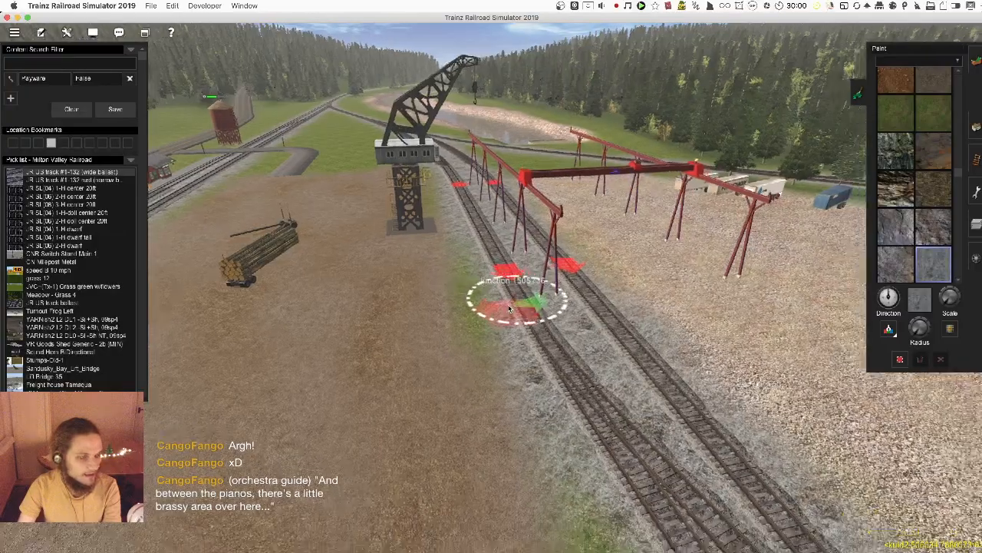
pyautogui.press('Left')
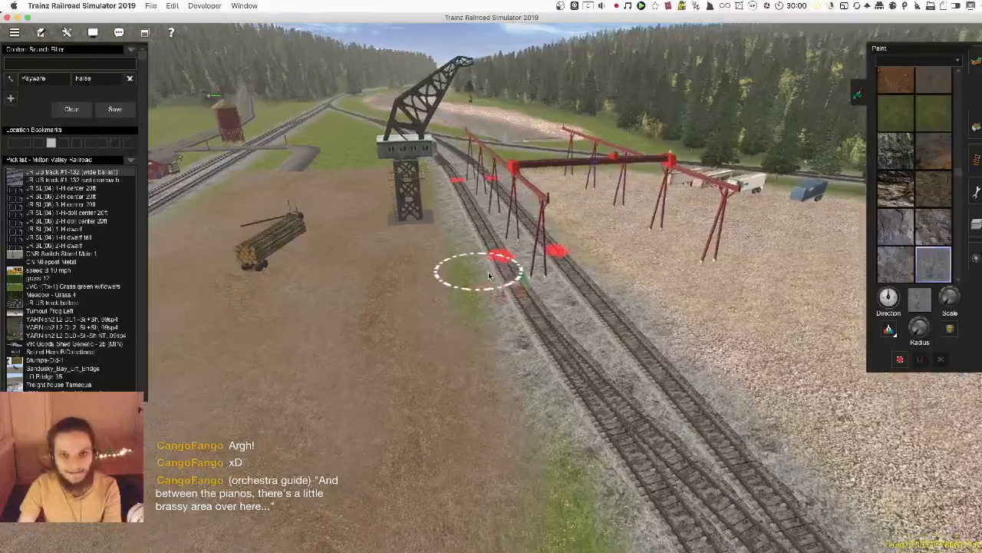
pyautogui.press('Left')
pyautogui.scroll(-10, 537, 250)
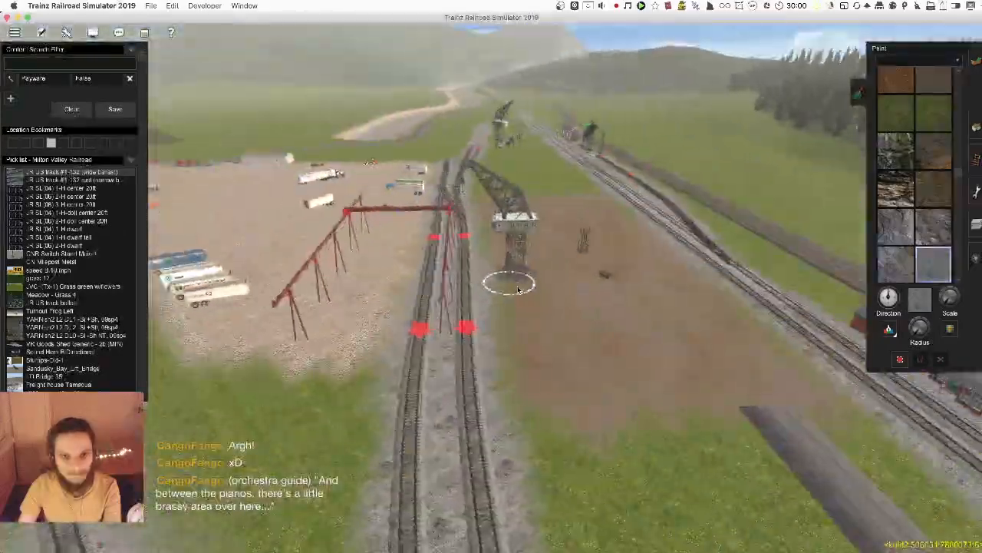
pyautogui.scroll(5, 482, 272)
pyautogui.press('Left')
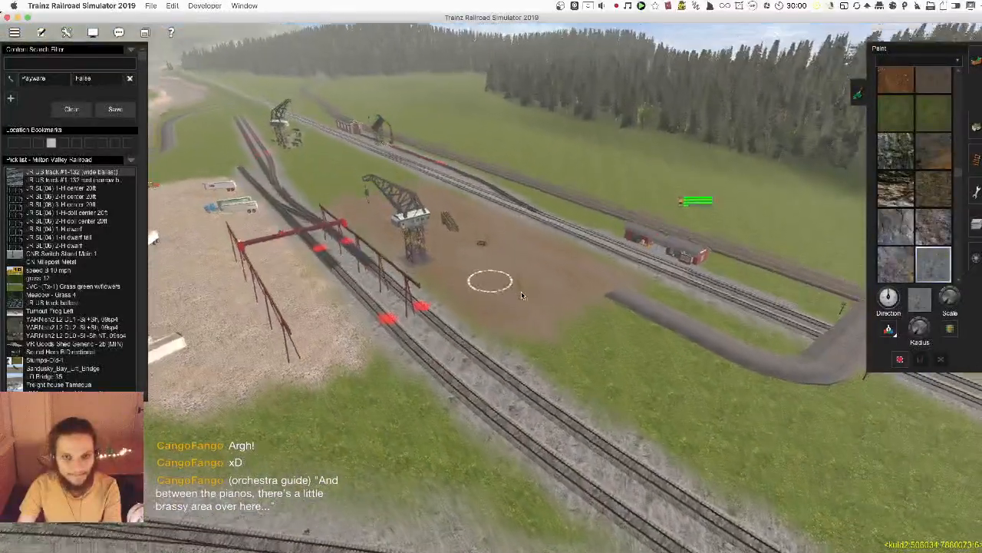
pyautogui.scroll(-2, 521, 296)
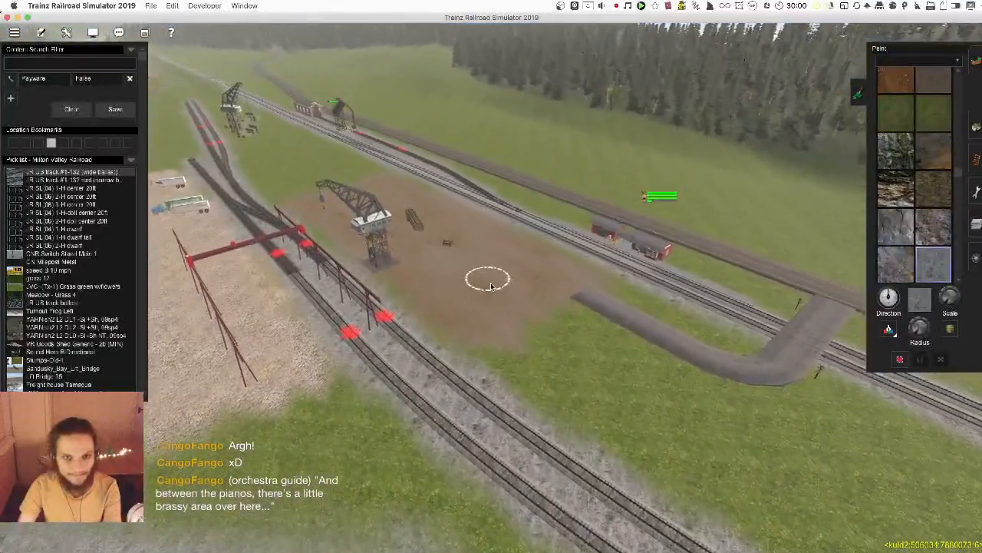
# - Inspect the dirt yard, the gantry tracks and the surrounding grassland from close up and from a low angle
pyautogui.scroll(3, 476, 276)
pyautogui.press('Left')
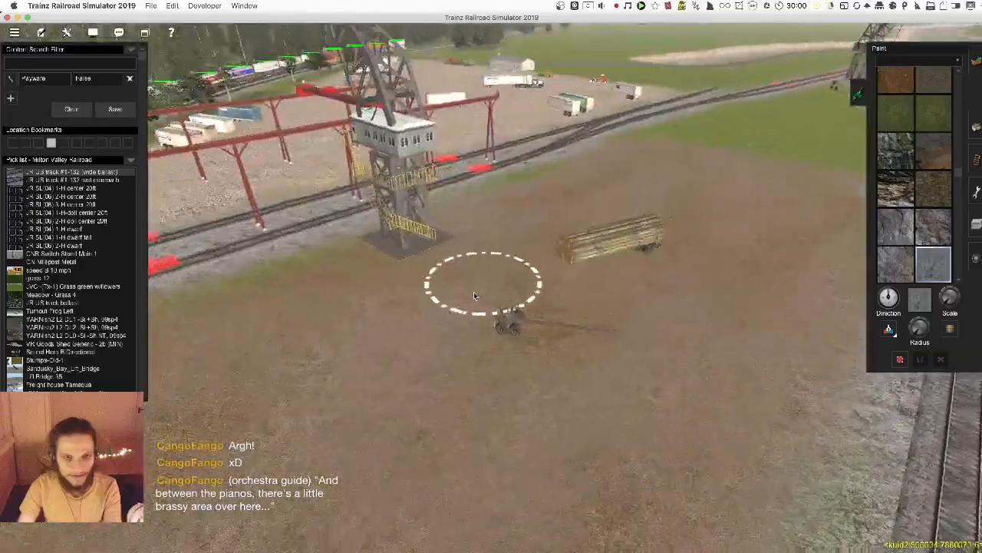
pyautogui.press('Down')
pyautogui.scroll(2, 520, 295)
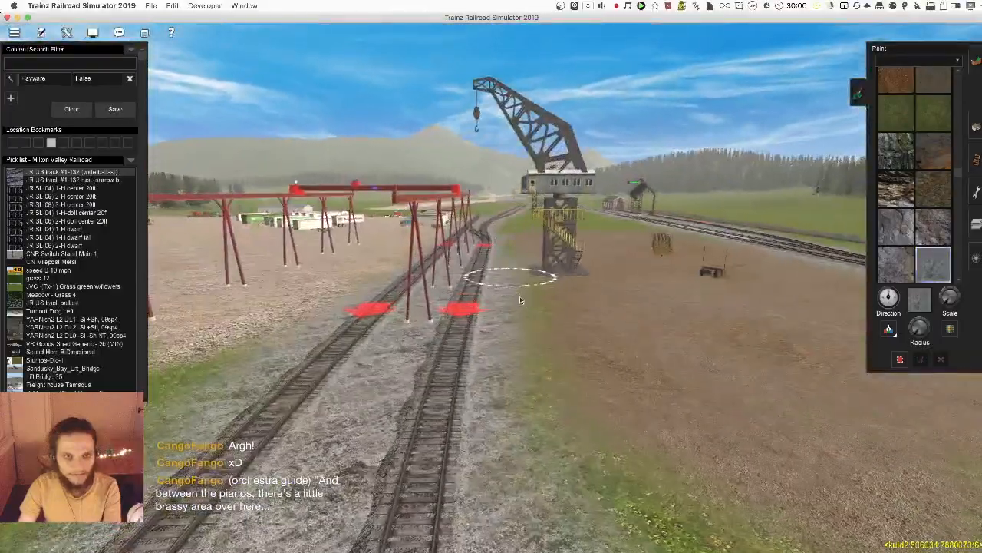
pyautogui.scroll(-3, 559, 281)
pyautogui.rightClick(654, 248)
pyautogui.press('Left')
pyautogui.rightClick(571, 260)
pyautogui.press('Left')
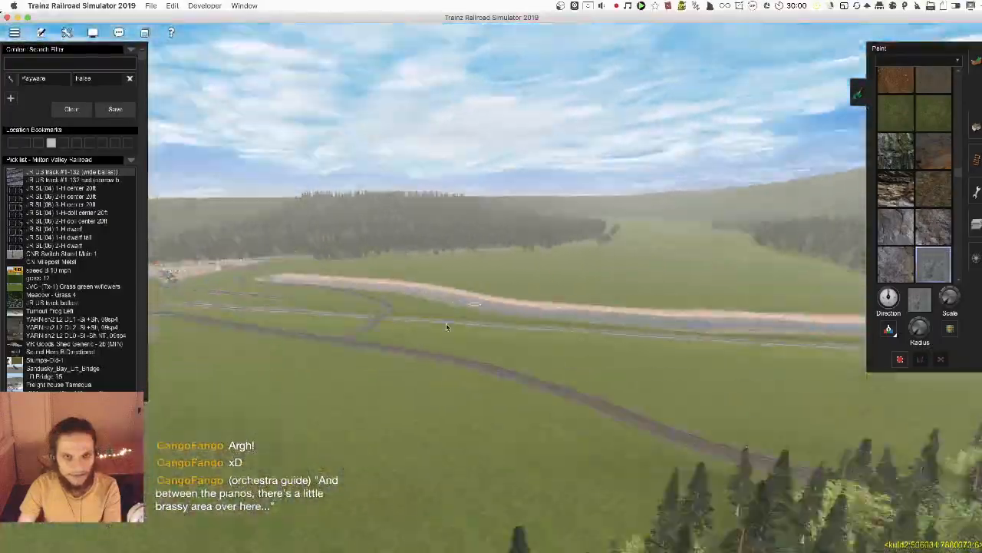
# - Follow the main track from the riverbank over the road crossing and past the loading shed to review its gravel edges
pyautogui.press('Left')
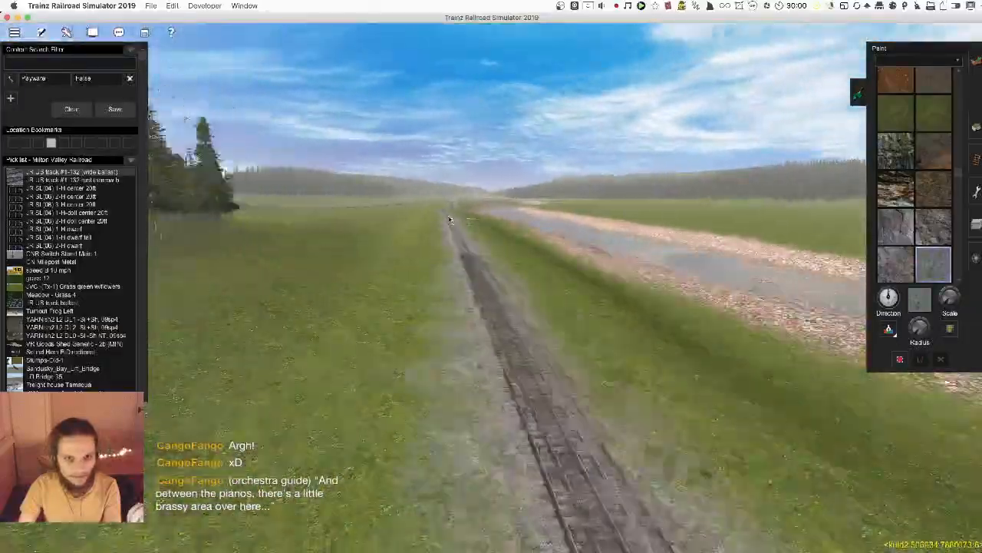
pyautogui.rightClick(450, 220)
pyautogui.press('Right')
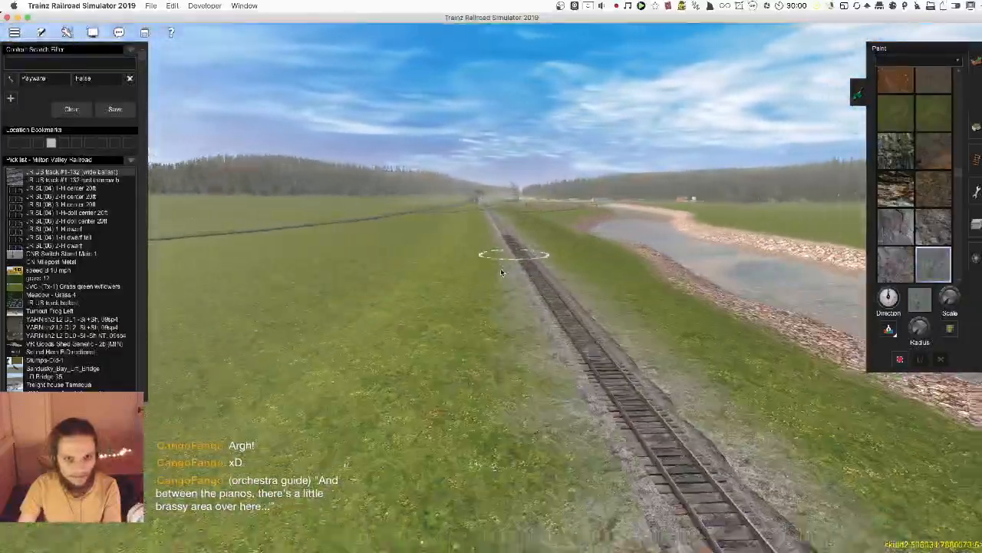
pyautogui.press('Up')
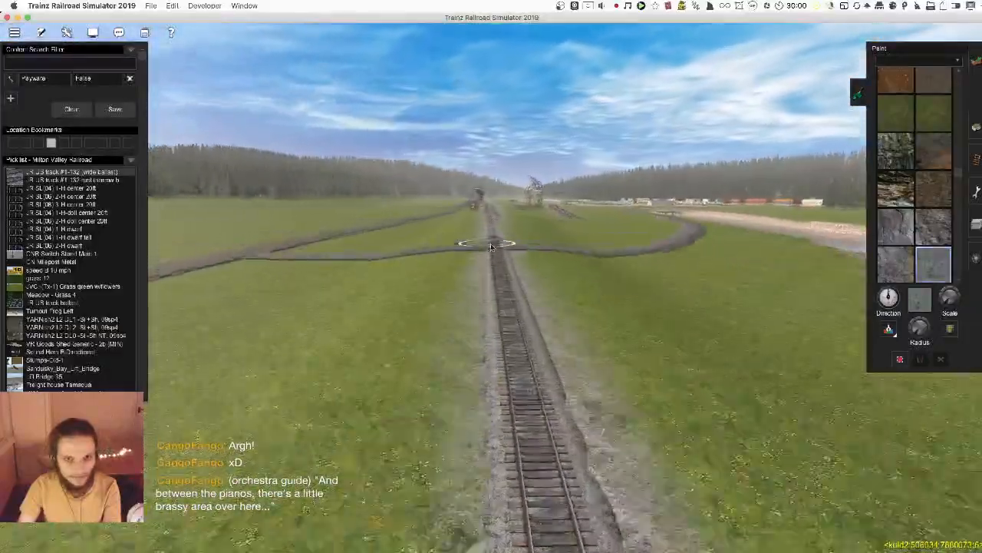
pyautogui.press('Up')
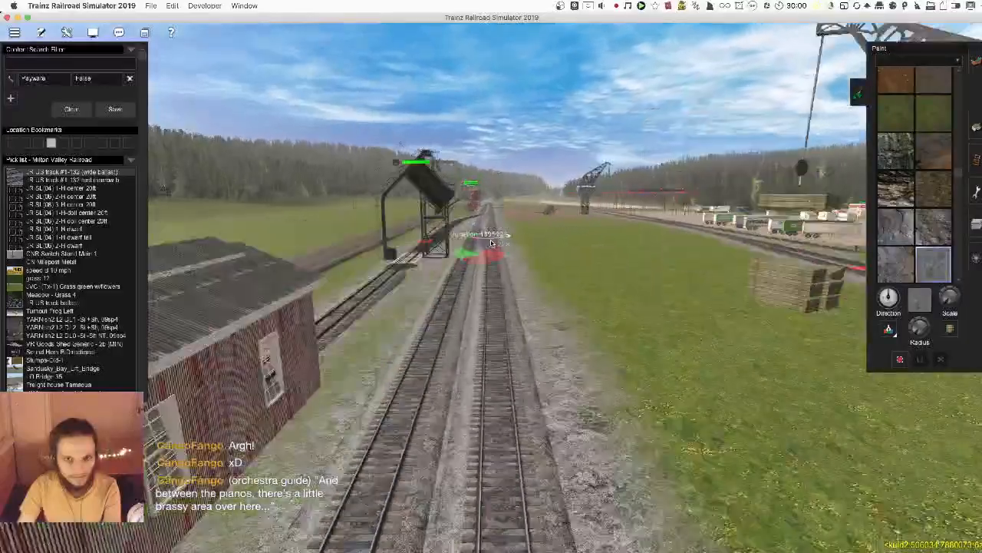
pyautogui.press('Right')
pyautogui.press('Up')
pyautogui.press('Right')
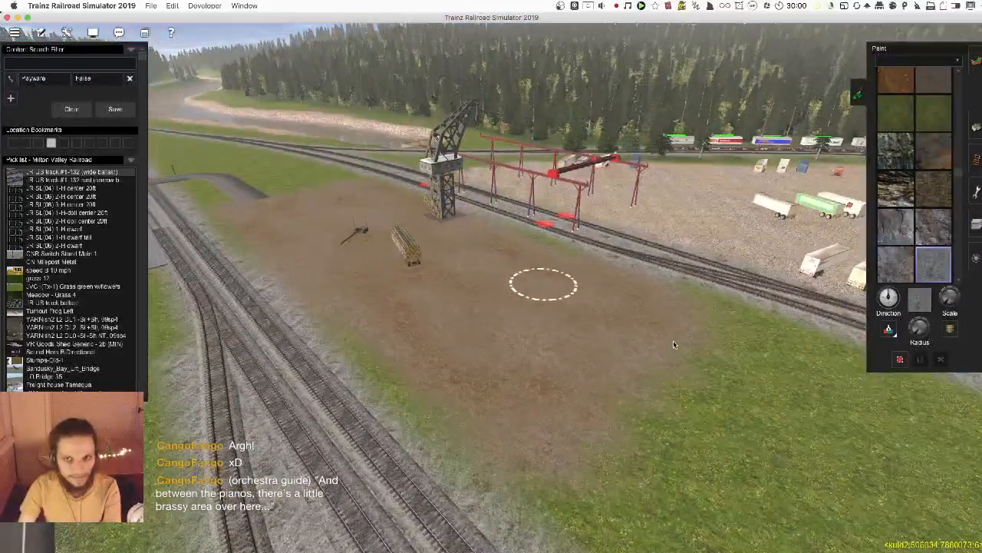
# - Try a patch of JR US track ballast on the grass beside the painted dirt yard
pyautogui.rightClick(629, 407)
pyautogui.press('Up')
pyautogui.press('Left')
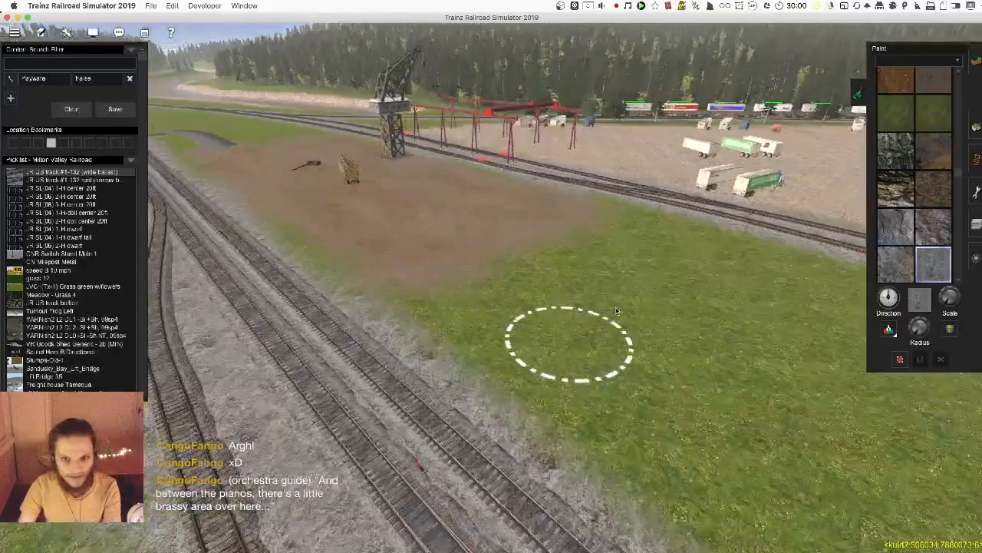
pyautogui.click(562, 320)
pyautogui.press('Up')
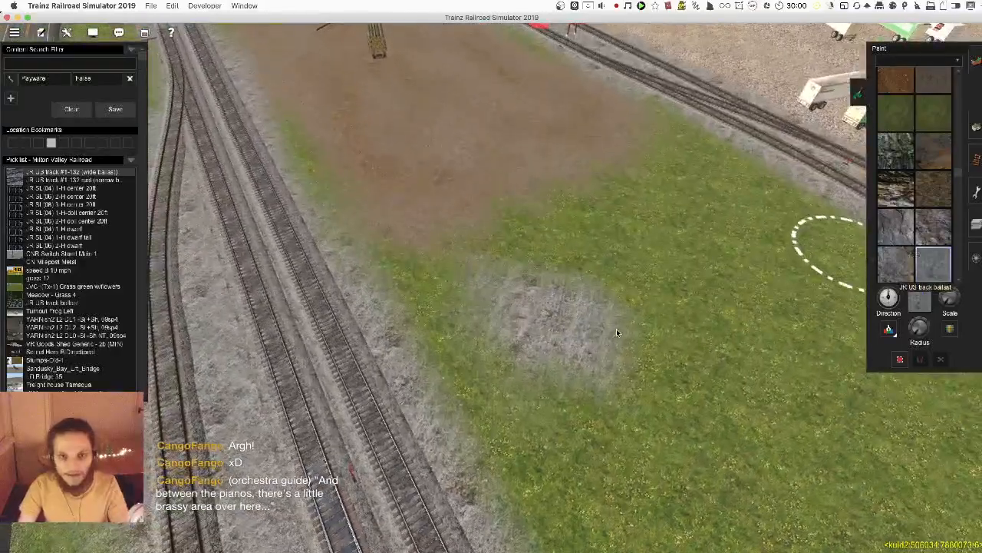
pyautogui.scroll(-3, 897, 234)
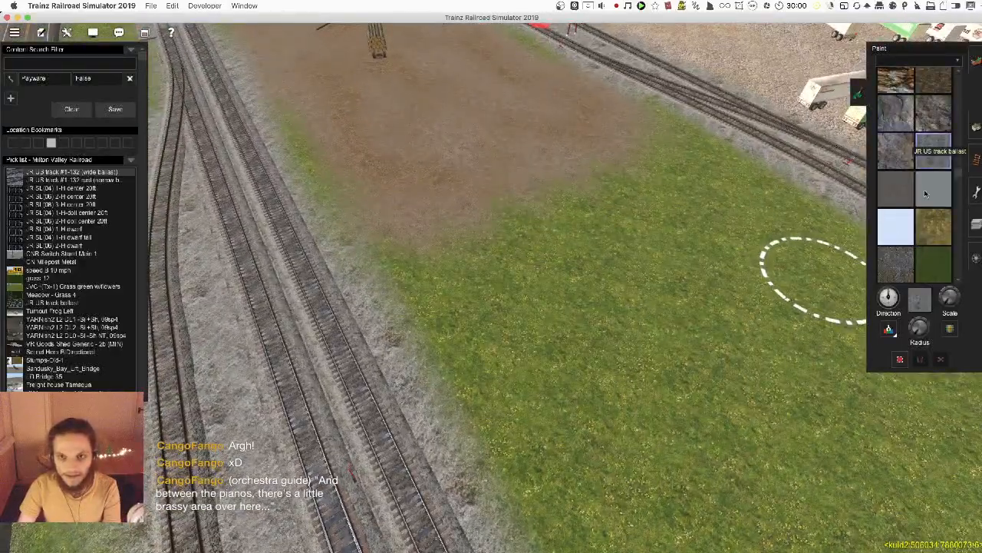
# - Filter the content by "brick" and preview the Bricks stacked on pallet object among the placeable objects
pyautogui.press('Up')
pyautogui.press('Down')
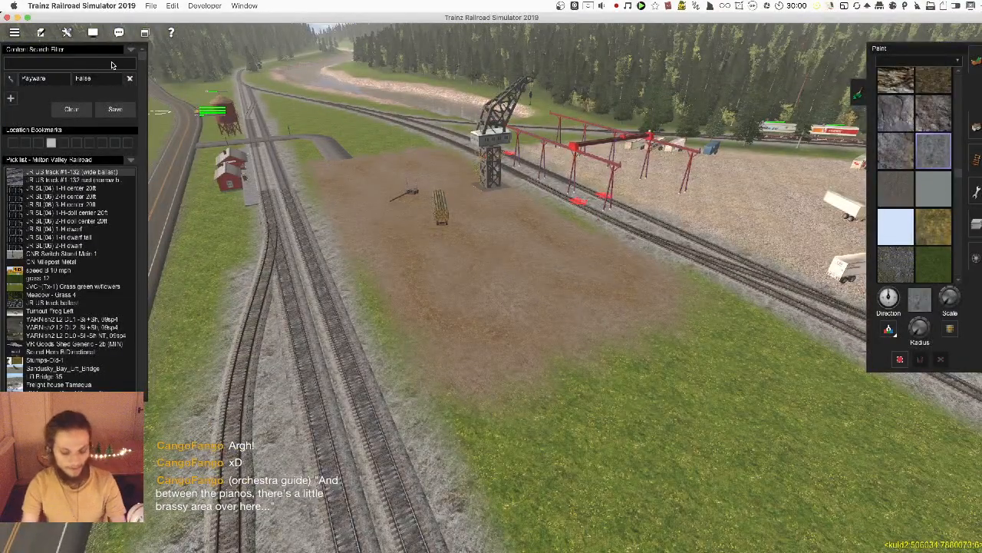
pyautogui.write('k')
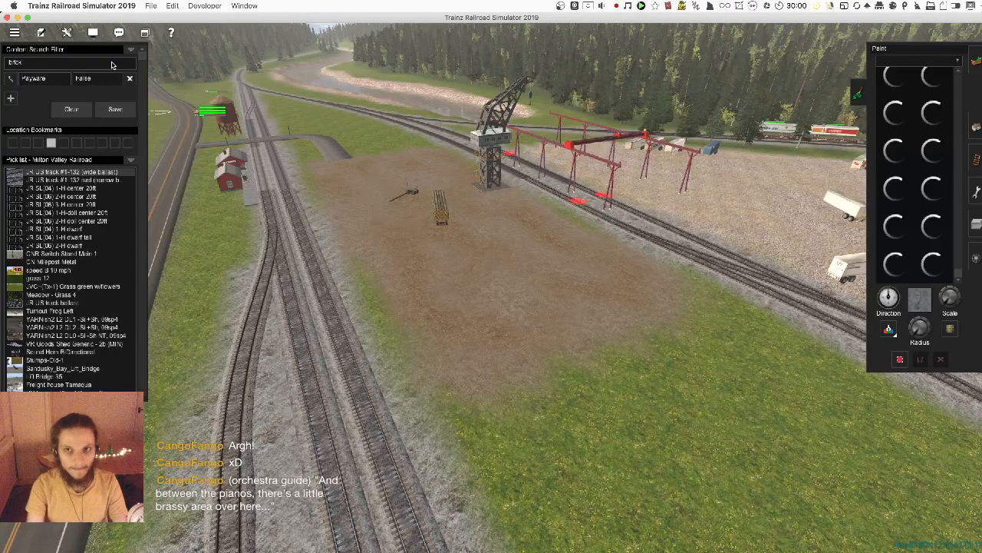
pyautogui.click(977, 123)
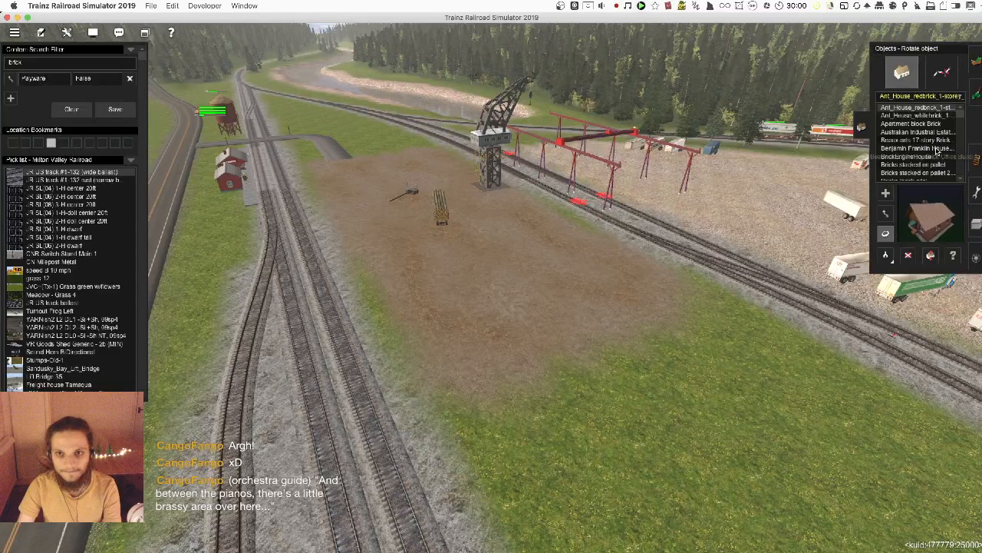
pyautogui.click(933, 156)
pyautogui.click(934, 148)
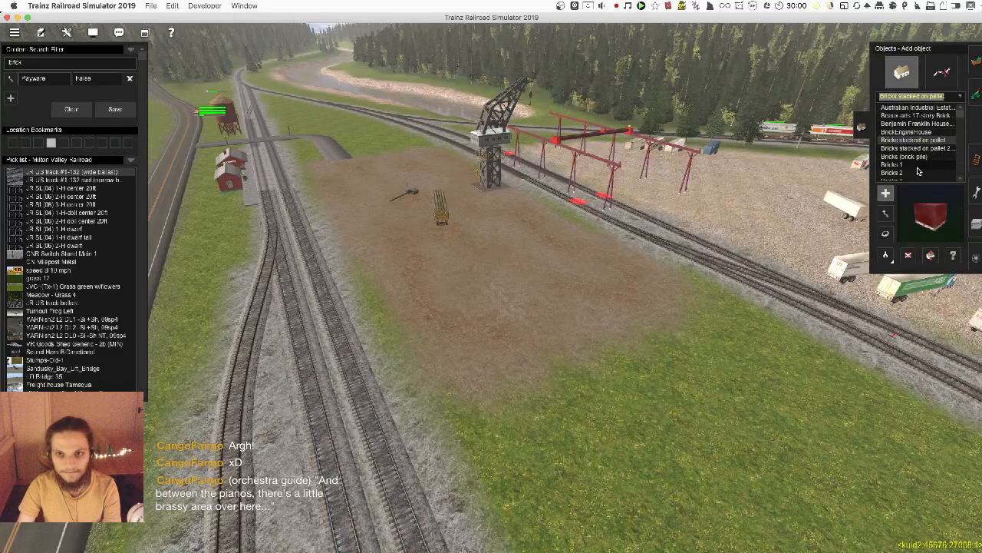
pyautogui.scroll(-2, 932, 154)
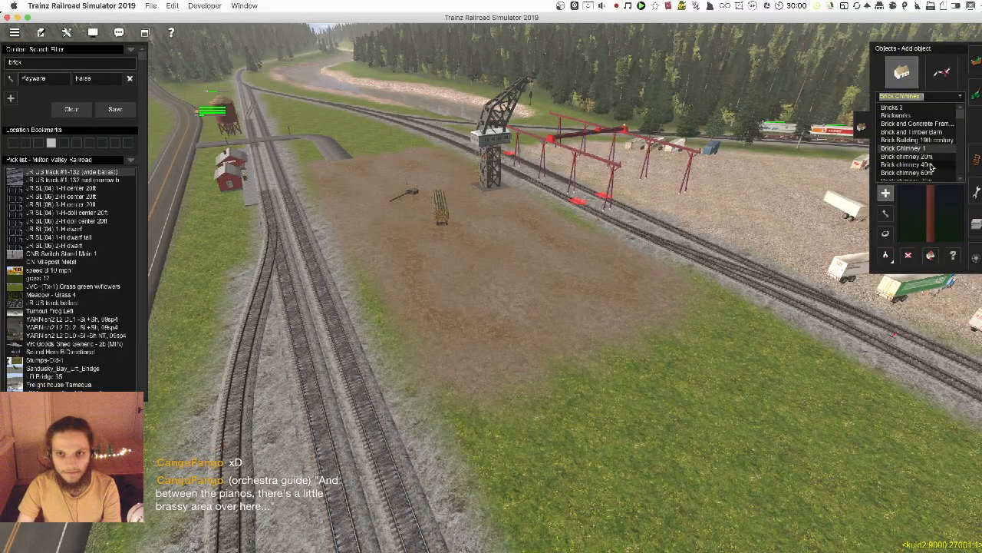
# - Look through the brick chimneys, houses and offices and choose Brick Office 2 for placement
pyautogui.click(931, 165)
pyautogui.scroll(-2, 932, 166)
pyautogui.click(936, 171)
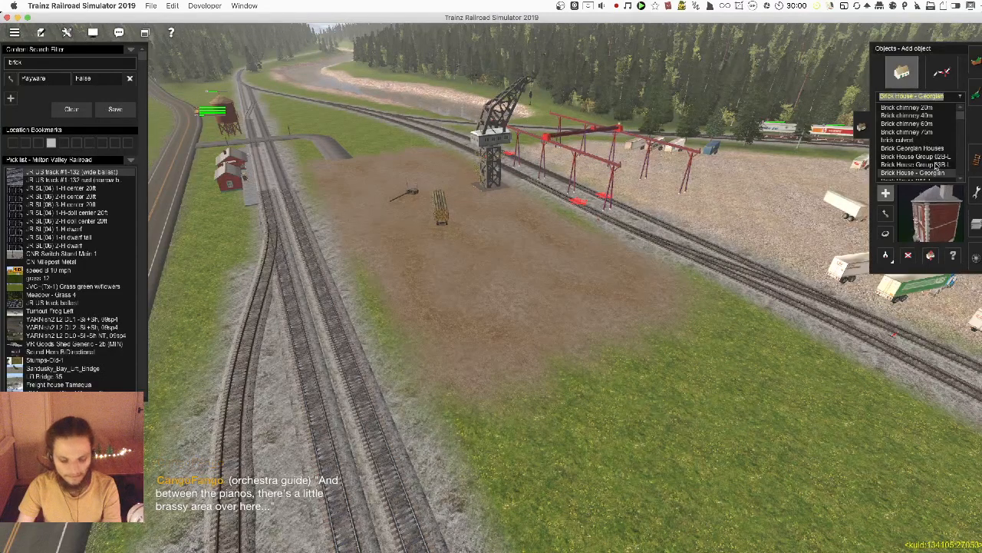
pyautogui.scroll(-2, 933, 156)
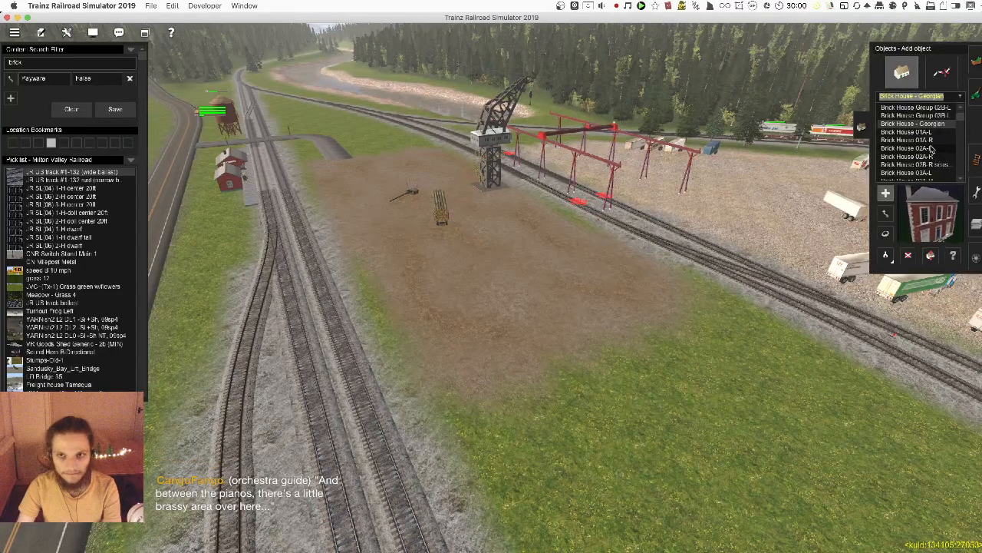
pyautogui.click(931, 148)
pyautogui.scroll(-2, 935, 151)
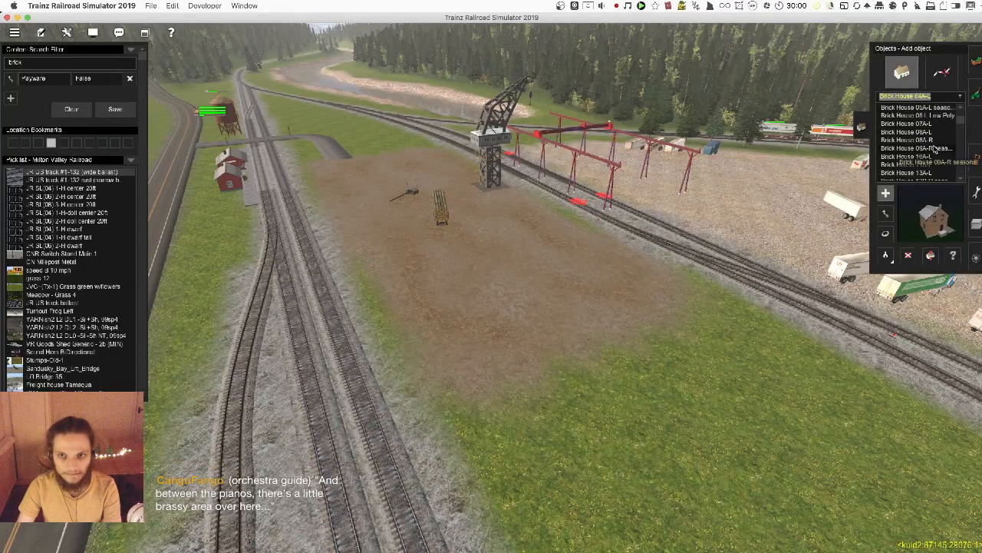
pyautogui.click(935, 149)
pyautogui.scroll(-2, 938, 162)
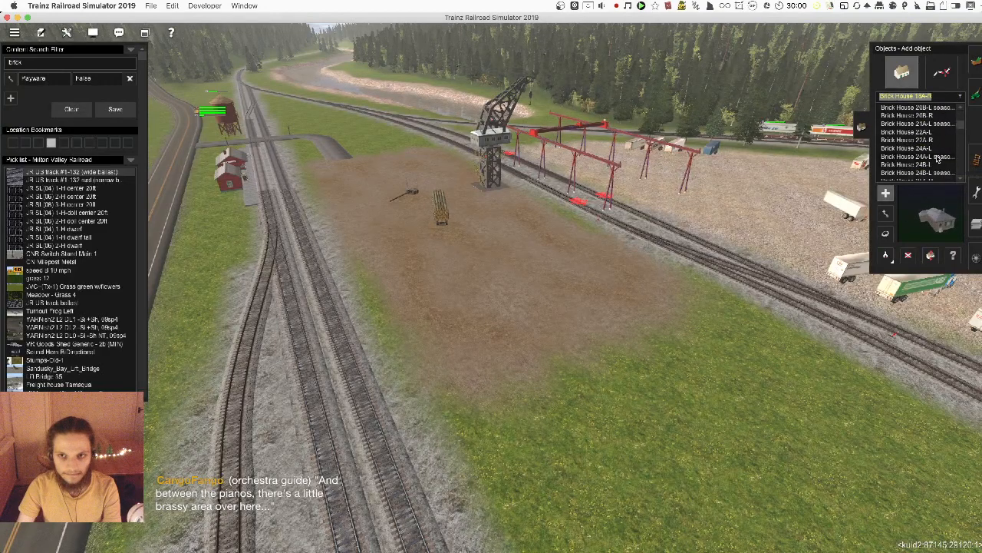
pyautogui.click(937, 157)
pyautogui.scroll(-3, 933, 154)
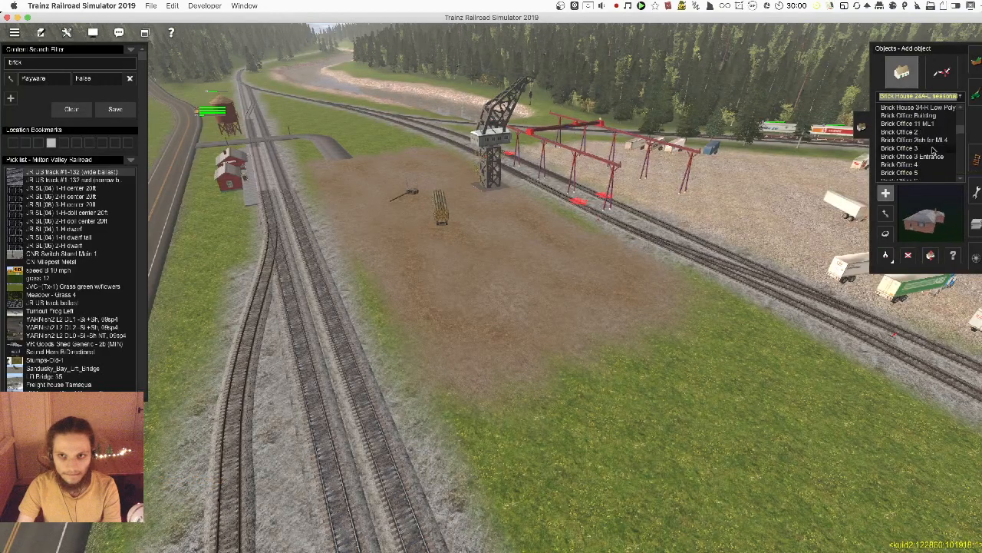
pyautogui.scroll(1, 932, 150)
pyautogui.click(930, 155)
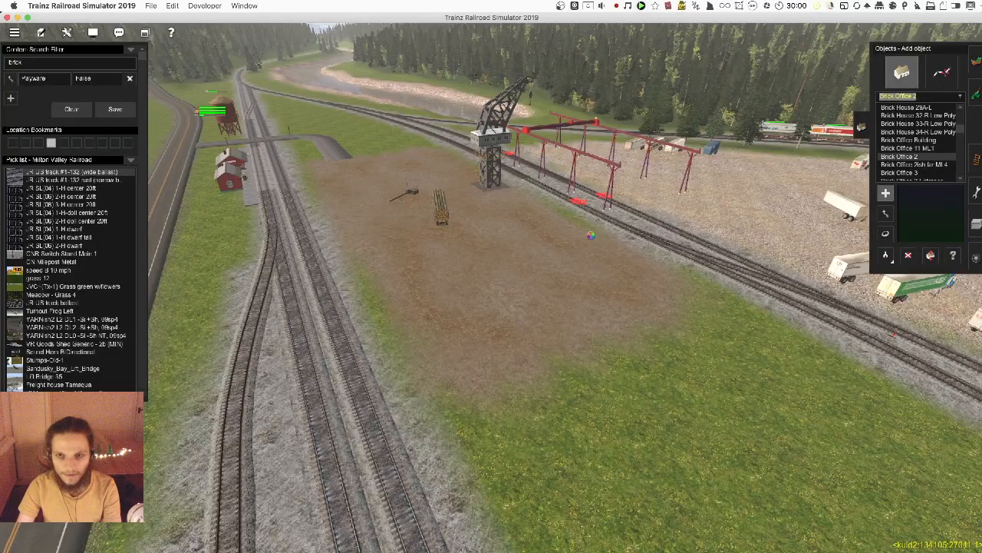
# - Try Brick Office 2 on the dirt yard next to the crane, look at it closely and delete it
pyautogui.click(542, 268)
pyautogui.scroll(3, 545, 272)
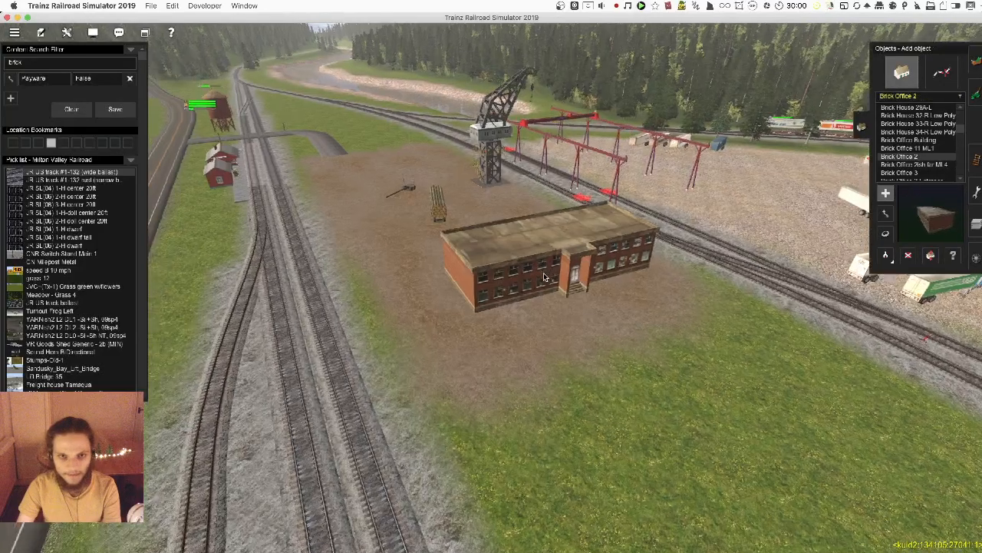
pyautogui.scroll(3, 545, 272)
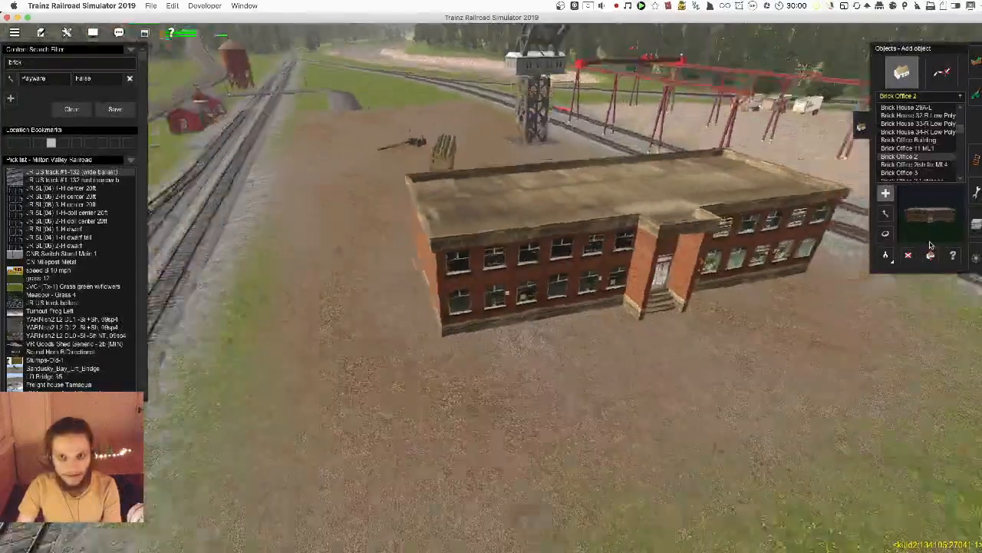
pyautogui.scroll(-3, 930, 245)
pyautogui.click(908, 255)
pyautogui.click(614, 300)
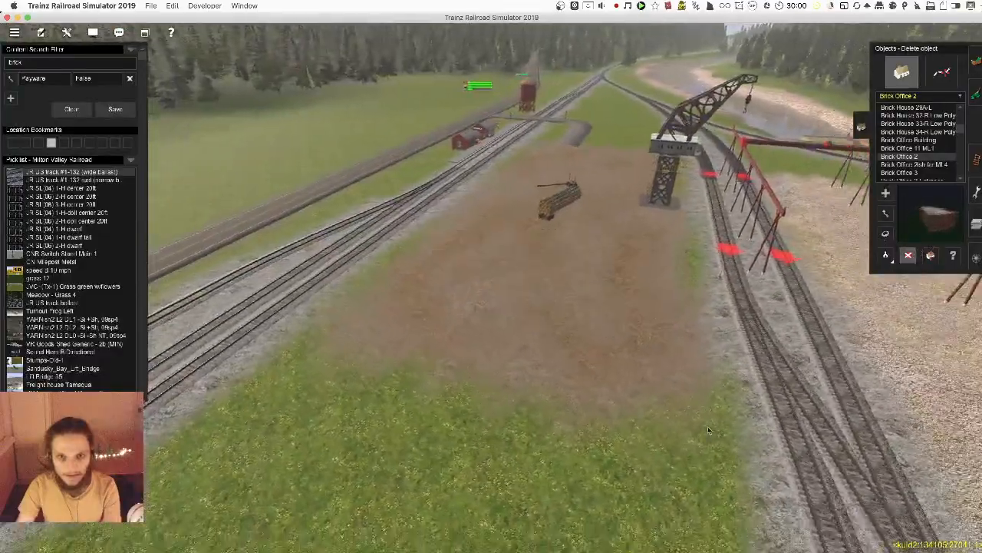
# - Place Brick Office 2 on the grass past the end of the short siding by the trailer yard, rotated and moved beside the tracks
pyautogui.scroll(-3, 707, 426)
pyautogui.press('Right')
pyautogui.press('Right')
pyautogui.click(886, 193)
pyautogui.rightClick(735, 236)
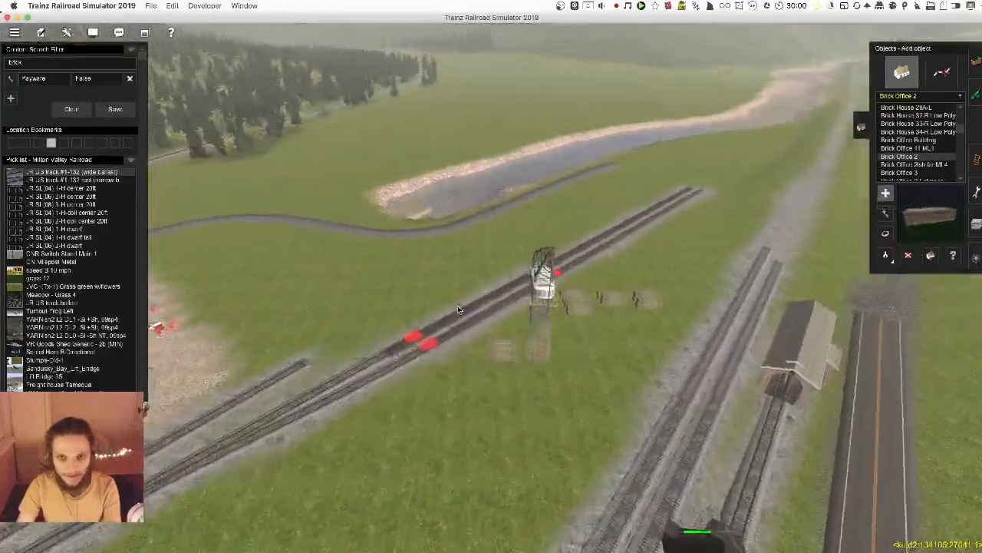
pyautogui.press('Left')
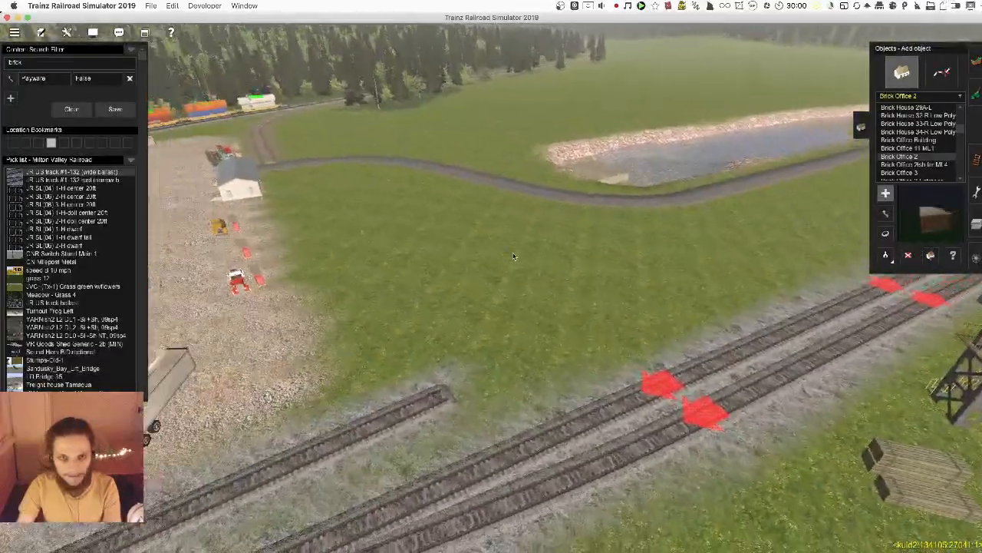
pyautogui.click(485, 261)
pyautogui.press('r')
pyautogui.moveTo(485, 251); pyautogui.dragTo(515, 366)
pyautogui.press('m')
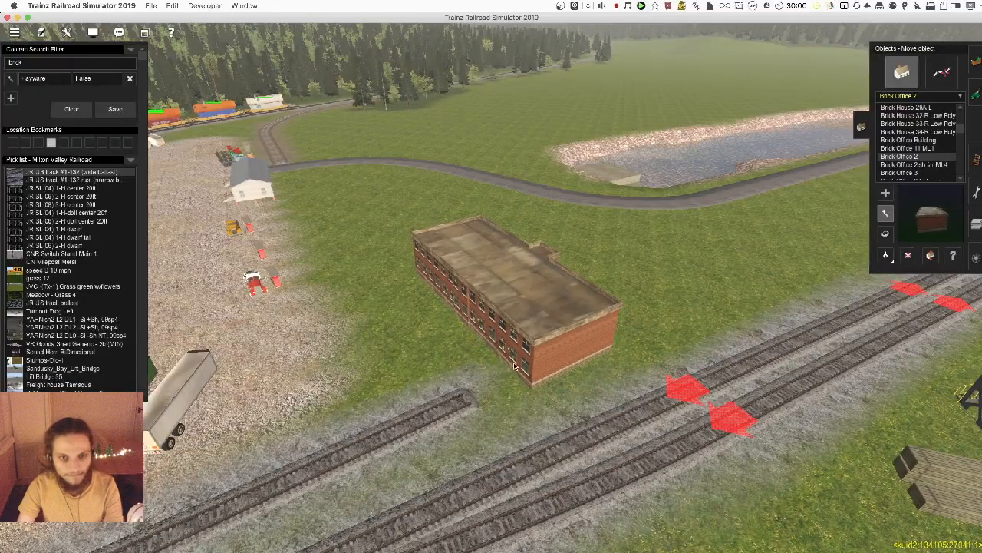
pyautogui.rightClick(515, 367)
pyautogui.press('Right')
# - Preview Brick Office 3, try Brick Office 4 on the grass beside the dirt yard, and undo its placement
pyautogui.click(919, 173)
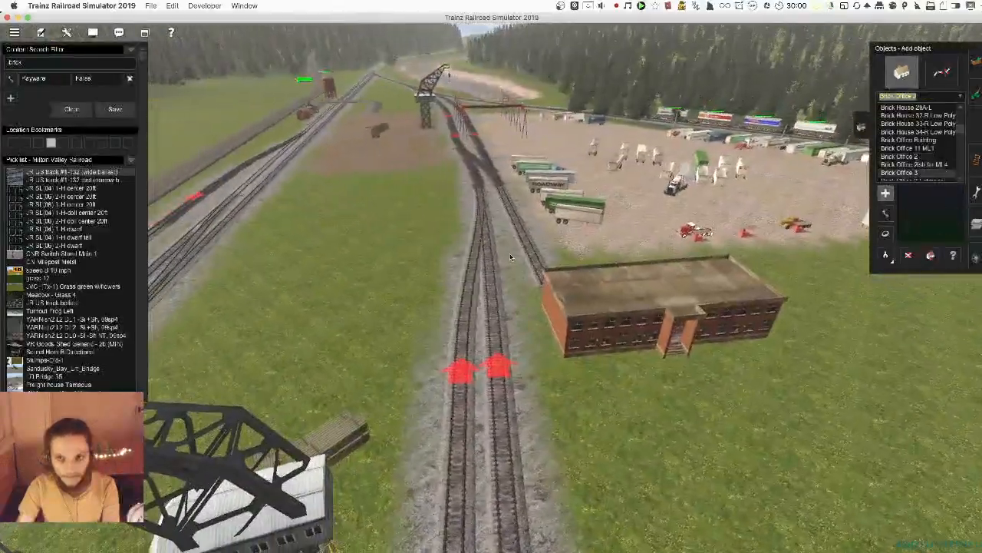
pyautogui.press('Left')
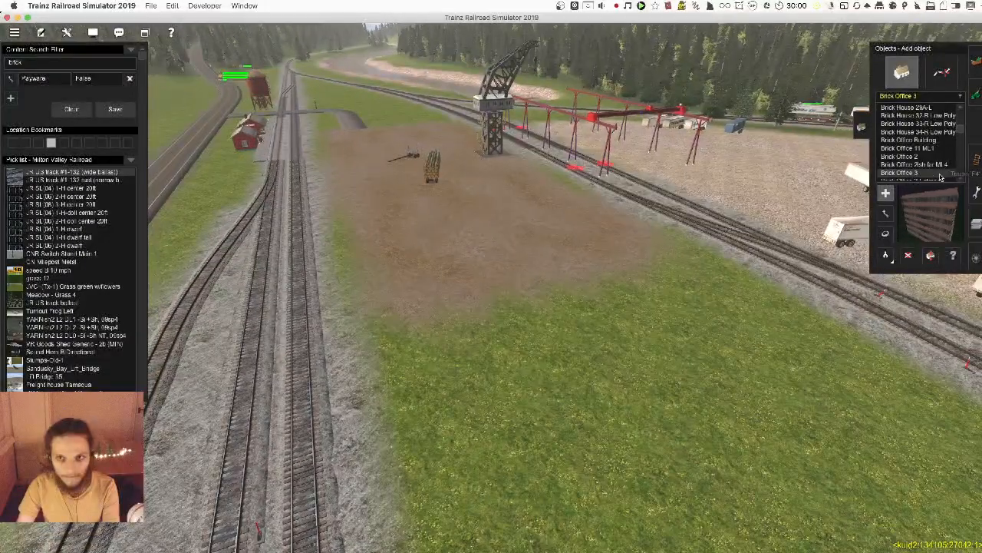
pyautogui.click(928, 179)
pyautogui.press('Down')
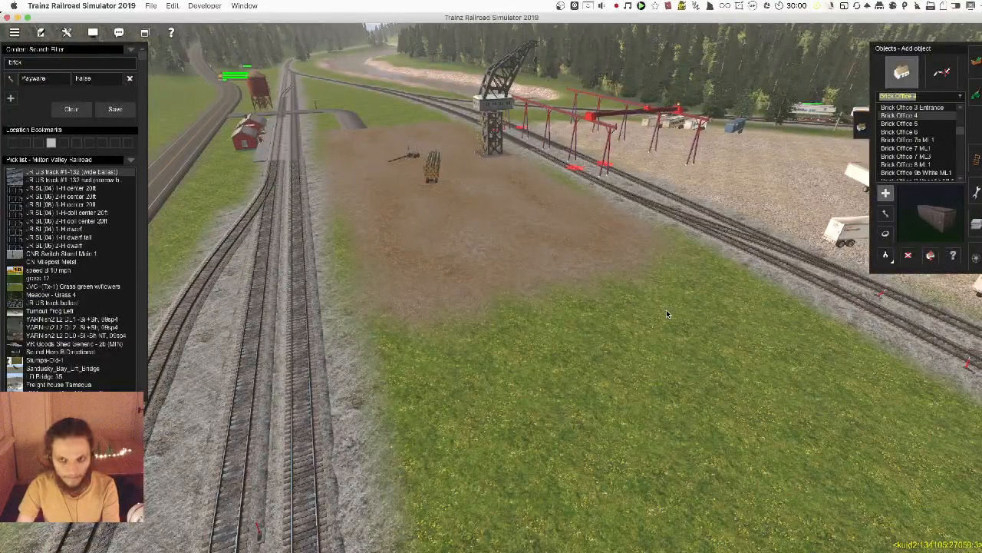
pyautogui.click(570, 319)
pyautogui.scroll(3, 570, 314)
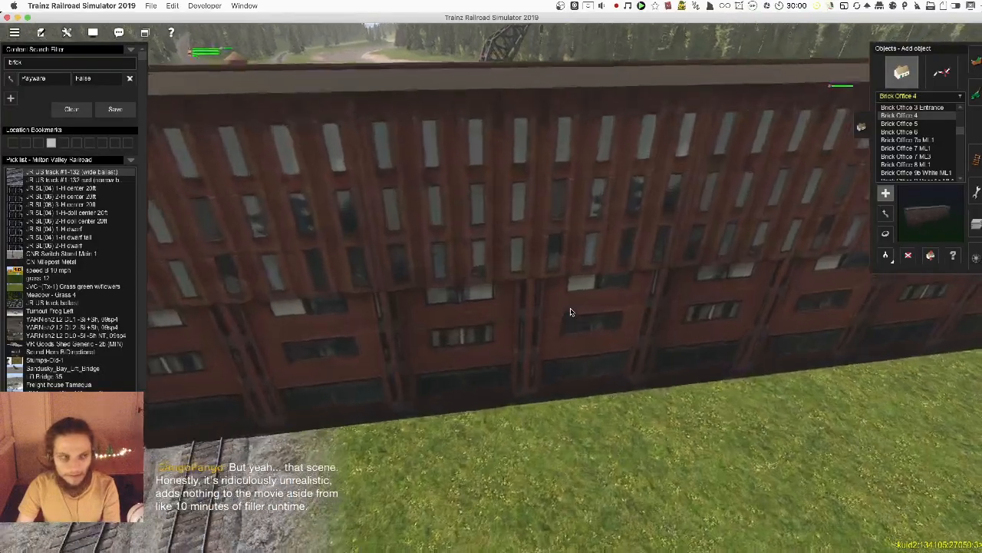
pyautogui.press('super+z')
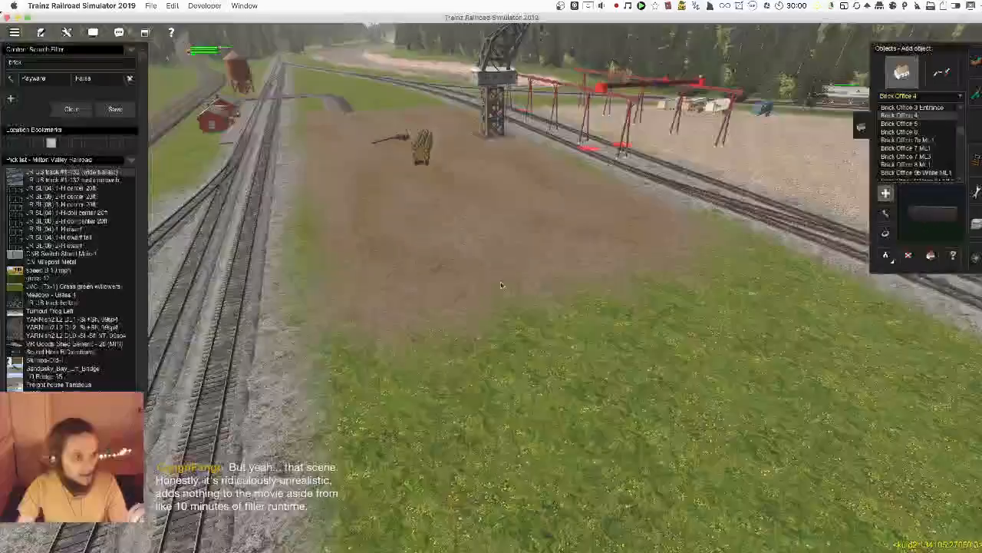
pyautogui.press('Left')
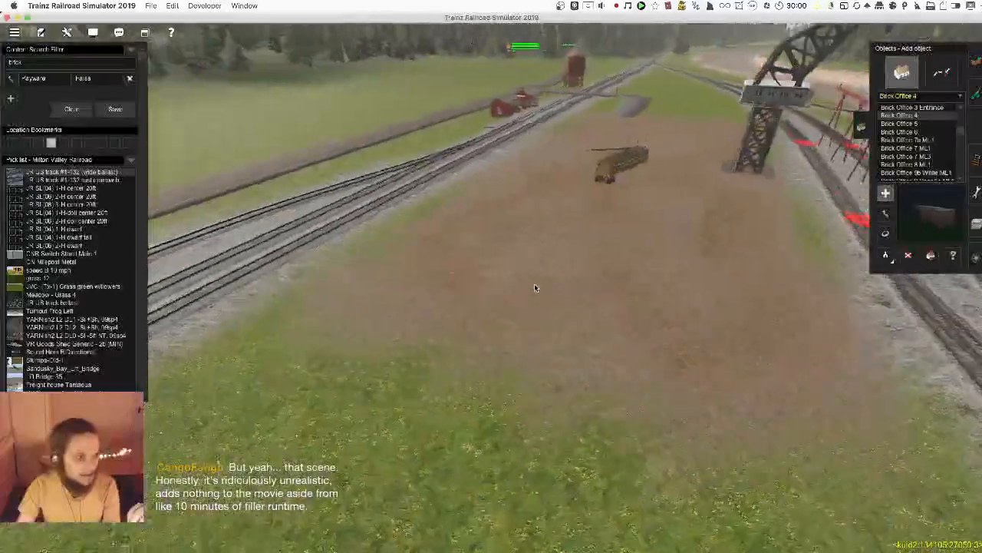
pyautogui.press('Left')
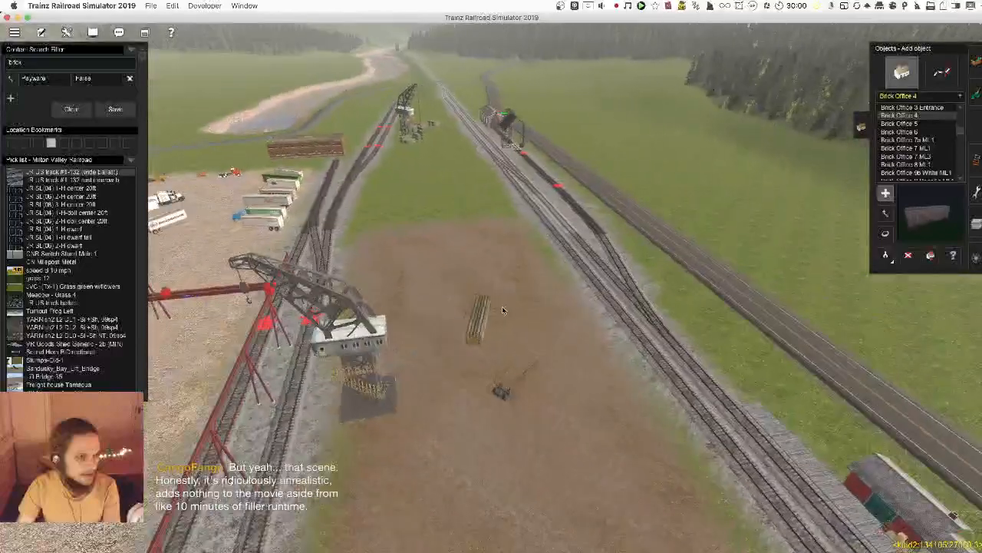
# - Examine the dirt yard beside the crane from several angles to judge the space for a building
pyautogui.scroll(5, 476, 295)
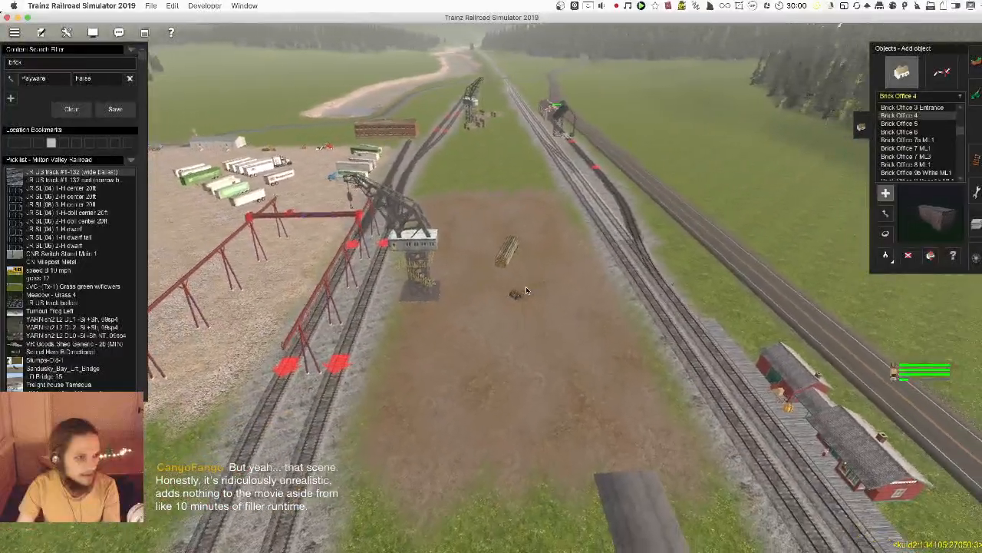
pyautogui.press('Left')
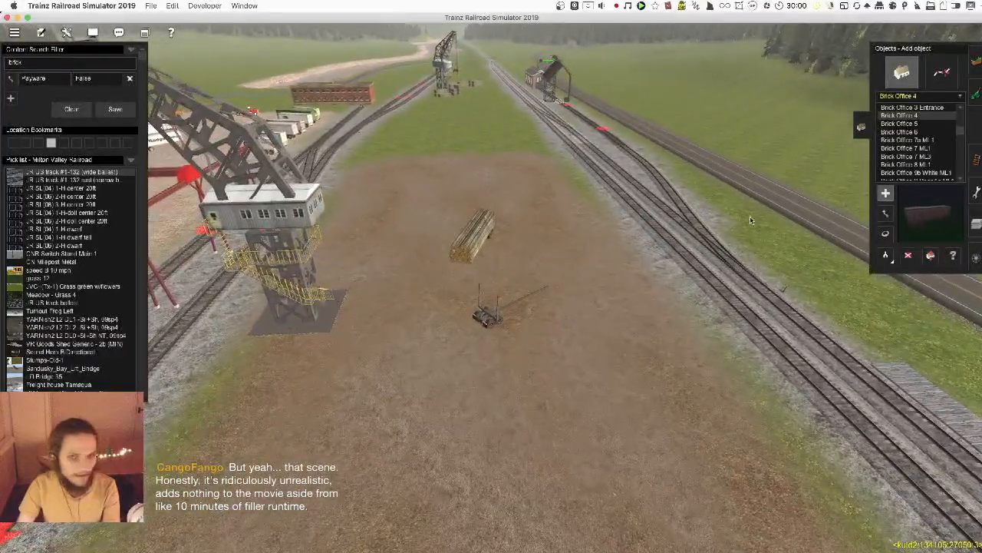
pyautogui.press('Left')
pyautogui.scroll(-5, 448, 310)
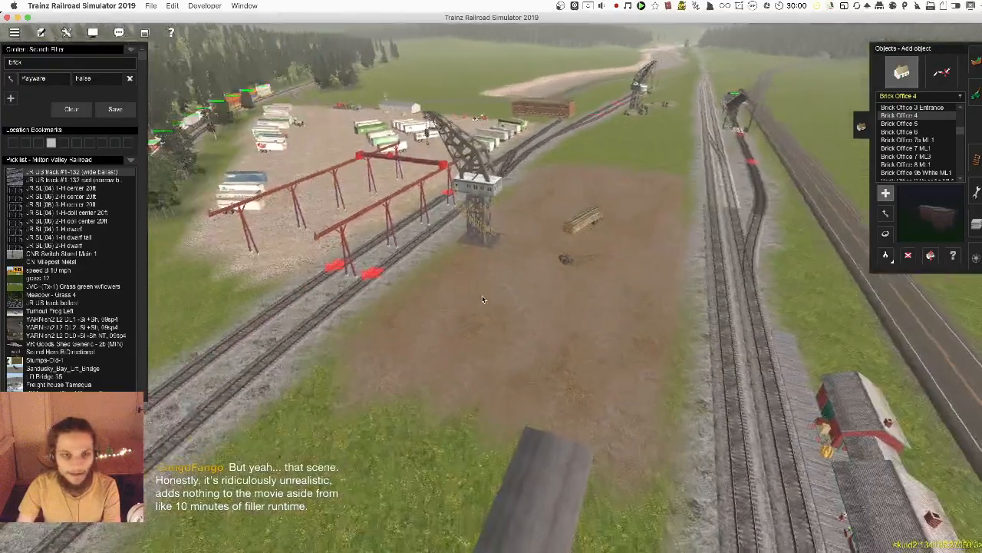
pyautogui.press('Down')
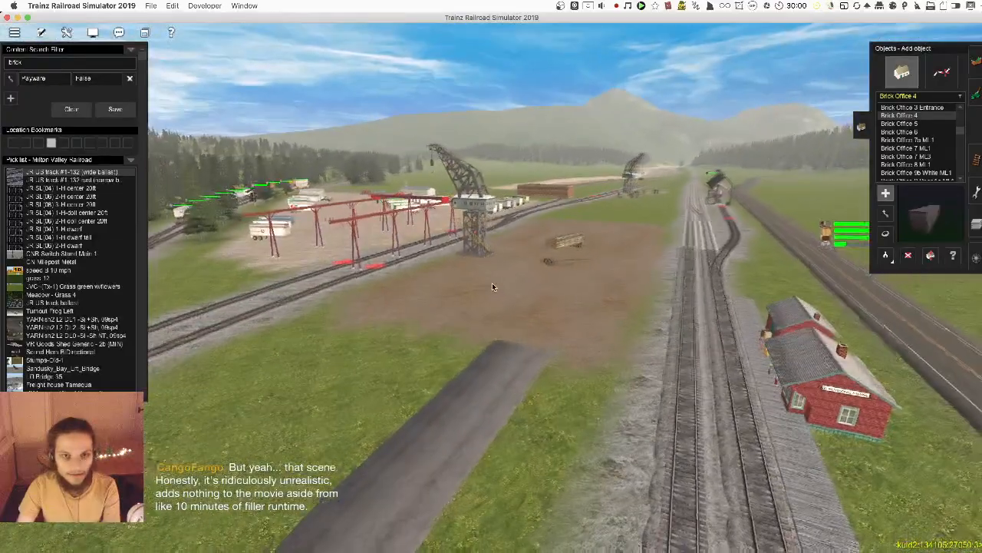
pyautogui.press('Up')
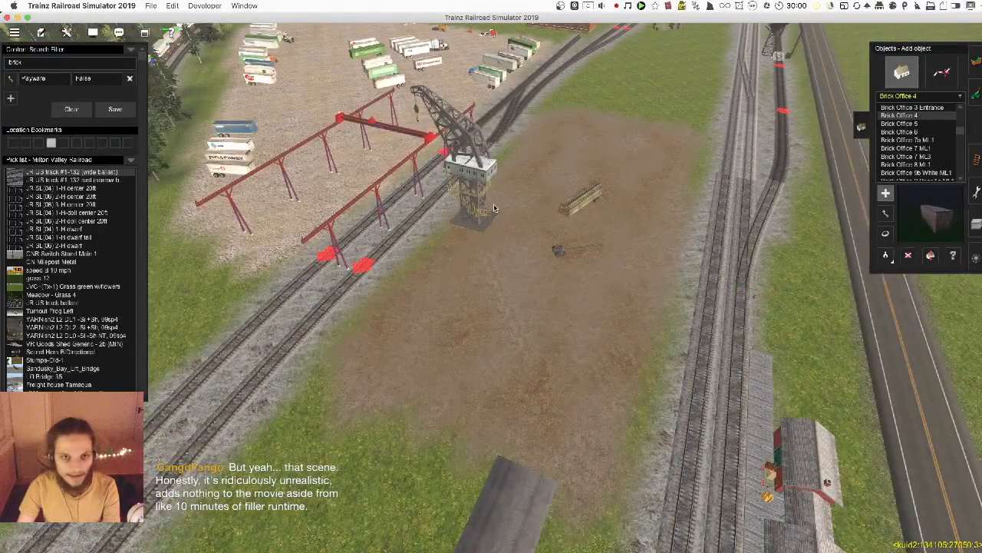
pyautogui.press('Down')
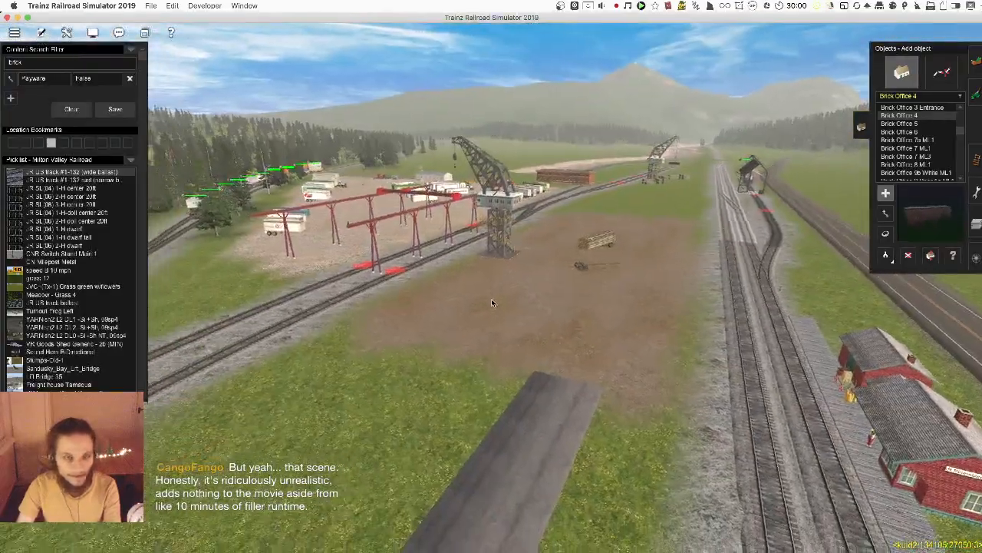
pyautogui.press('Left')
pyautogui.press('Up')
pyautogui.scroll(2, 554, 245)
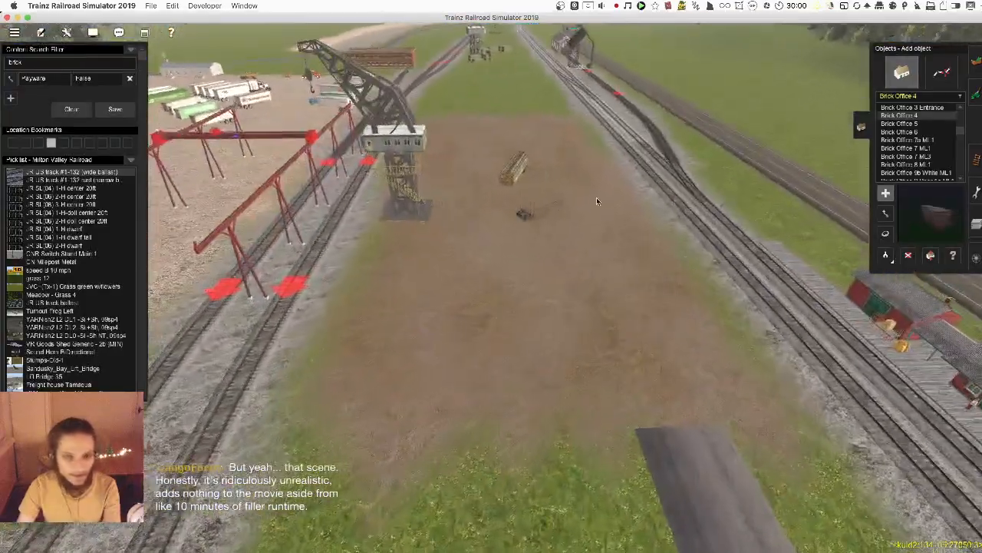
# - Preview the brick office models from Brick Office 6 through Brick Office 9 Door 3 ML3
pyautogui.click(900, 132)
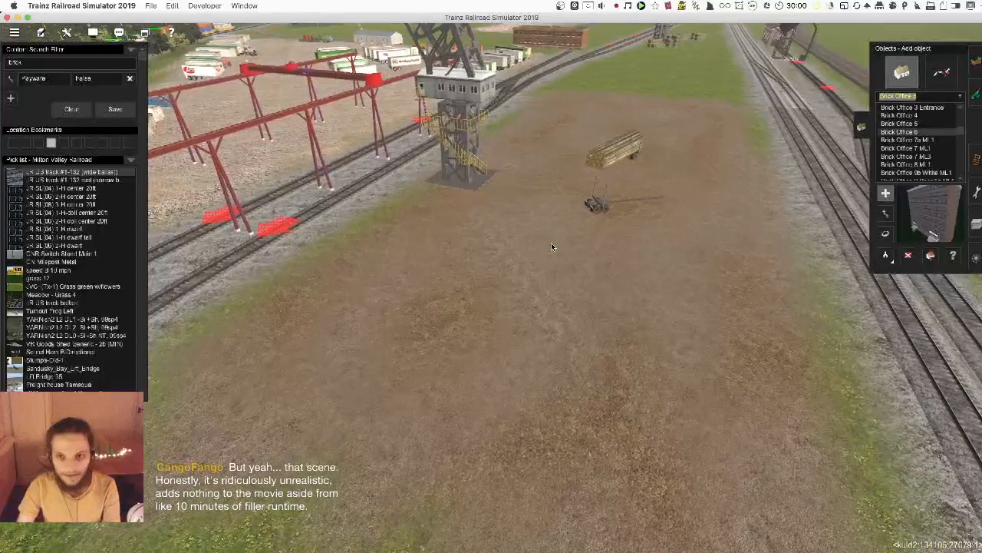
pyautogui.press('Down')
pyautogui.press('Down')
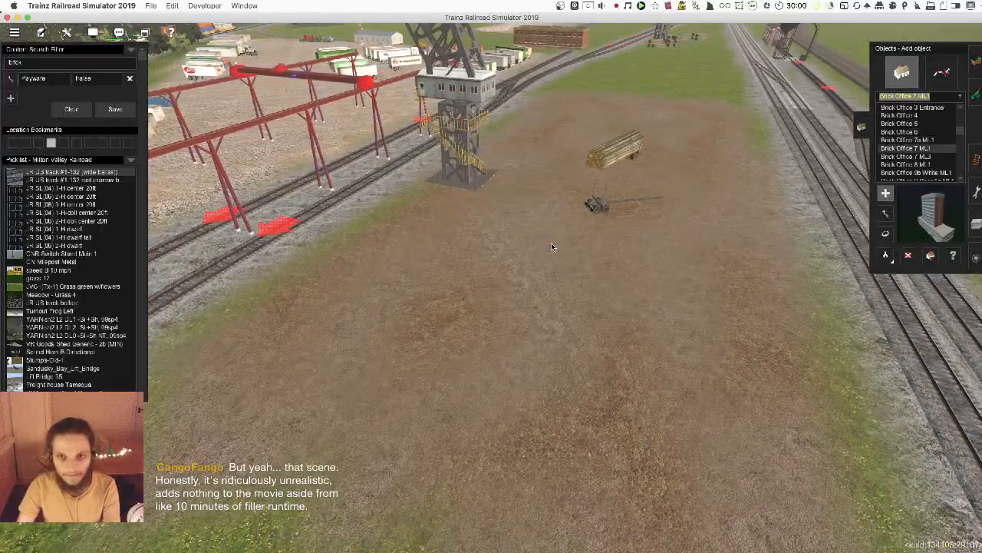
pyautogui.press('Down')
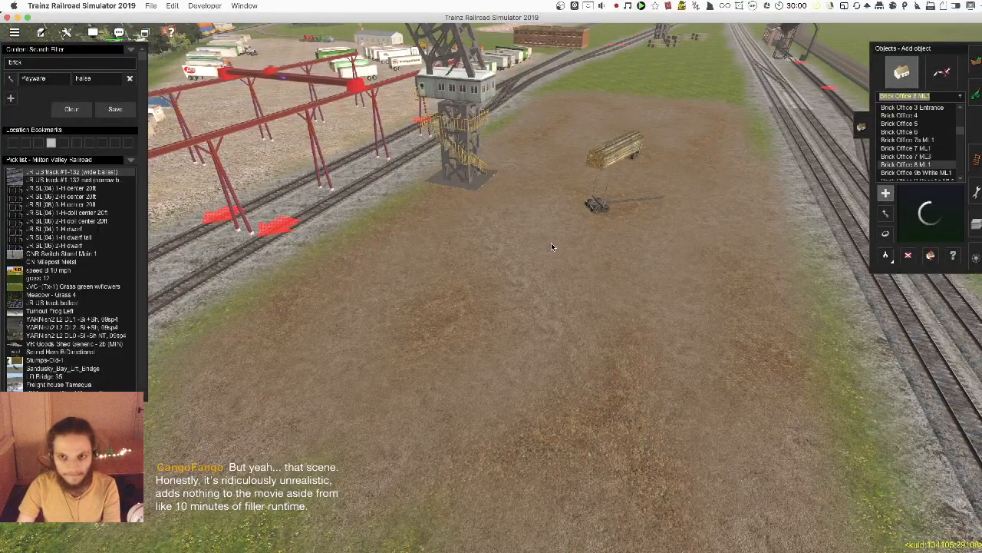
pyautogui.press('Down')
pyautogui.press('Down')
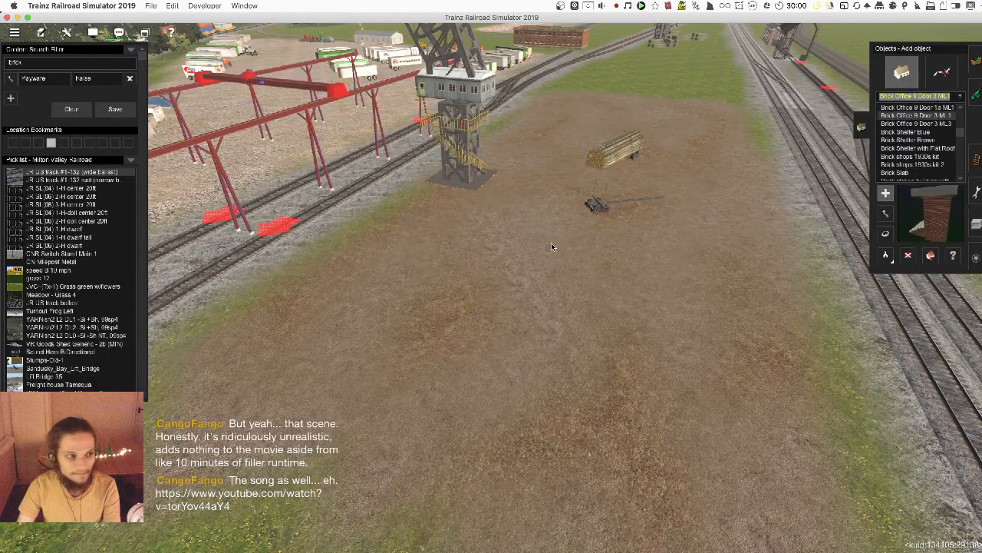
pyautogui.press('Down')
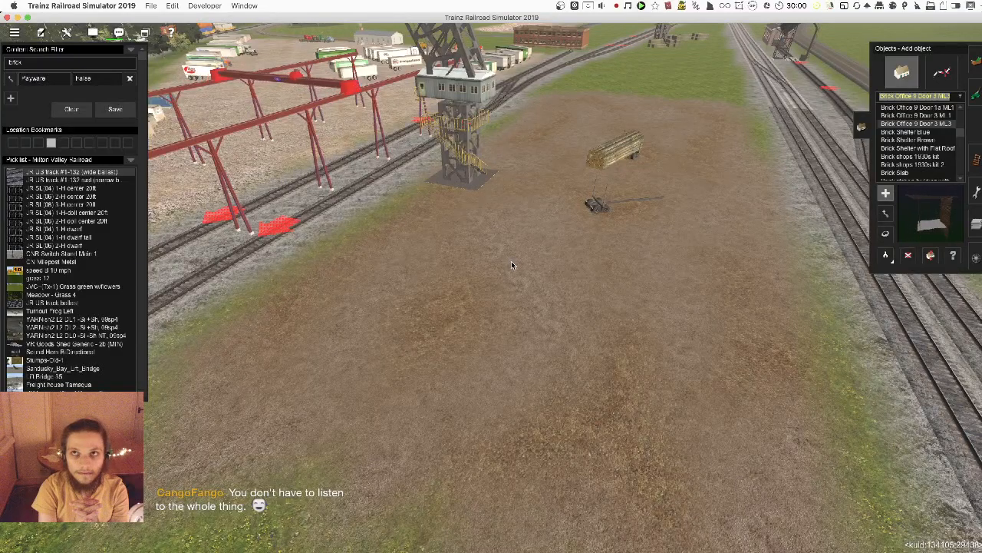
# - Preview Brick Shelter Blue and go back through the office models to Brick Office 5
pyautogui.press('Left')
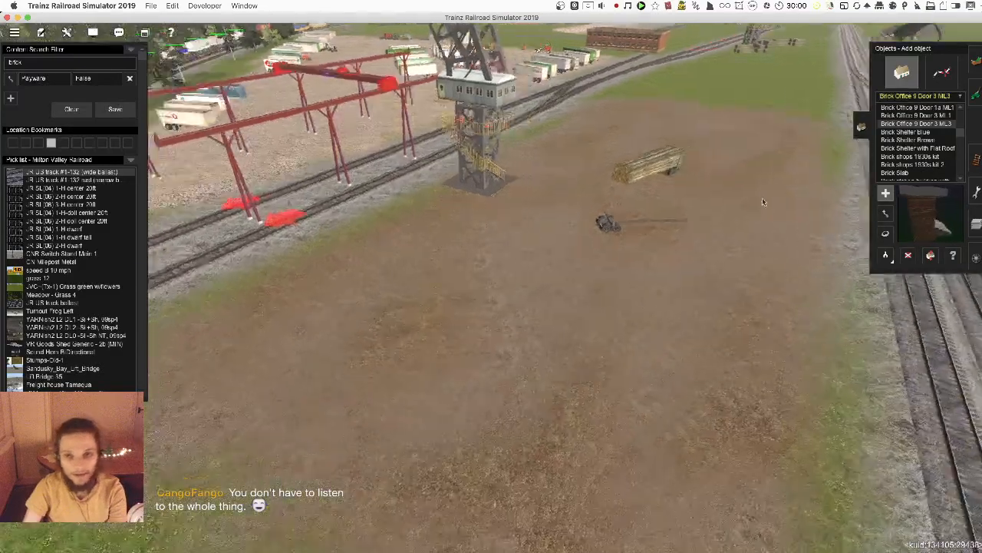
pyautogui.click(908, 140)
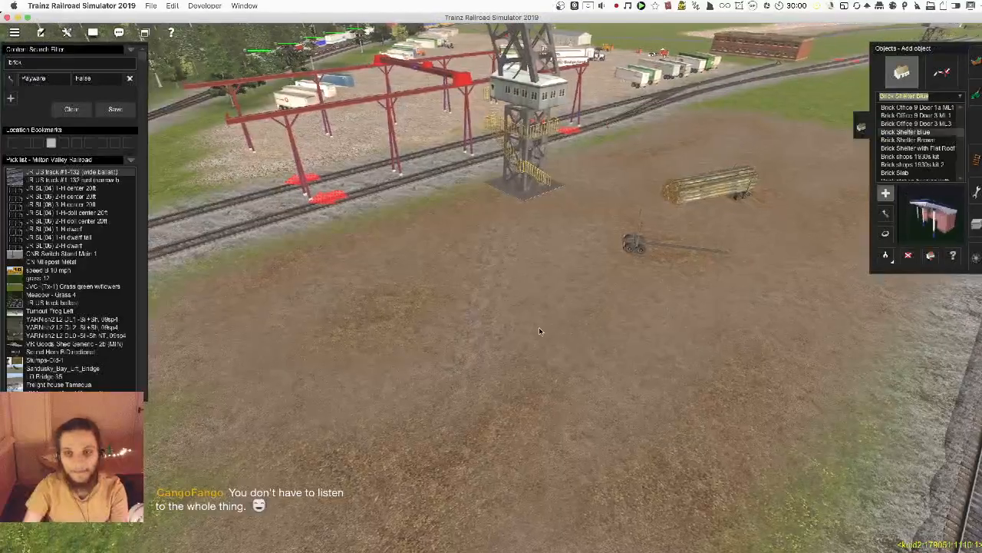
pyautogui.press('Up')
pyautogui.press('Up')
pyautogui.scroll(1, 941, 158)
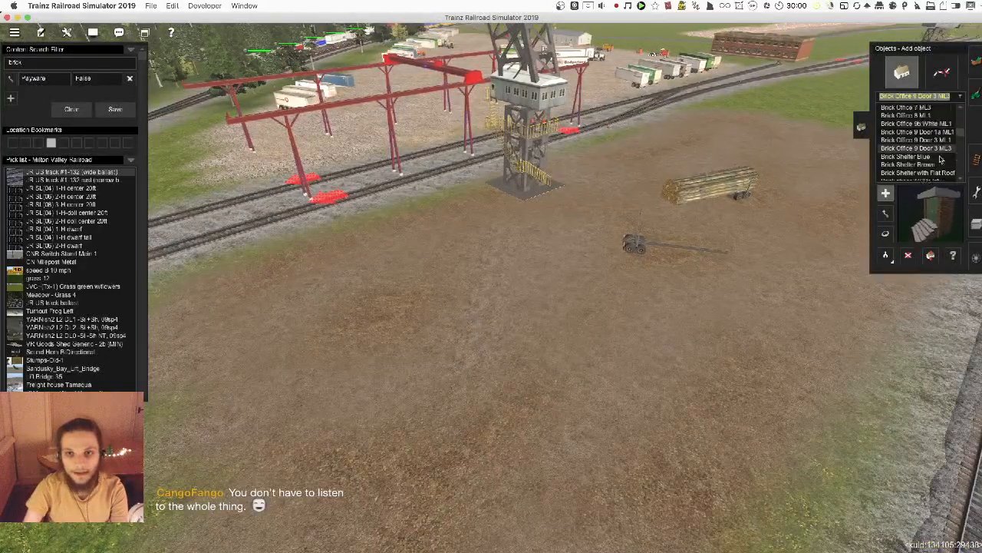
pyautogui.press('Up')
pyautogui.press('Up')
pyautogui.press('Up')
pyautogui.press('Up')
pyautogui.press('Up')
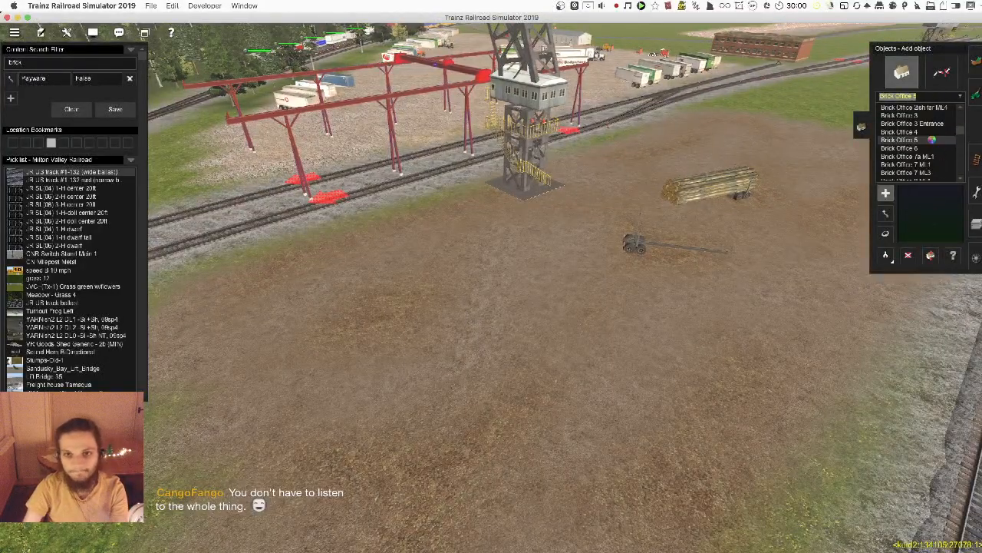
# - Continue back through the models to Brick Office 2, then preview Brick House 33-R Low Poly and Brick Office 11 ML1
pyautogui.press('Up')
pyautogui.press('Up')
pyautogui.press('Up')
pyautogui.press('Up')
pyautogui.press('Up')
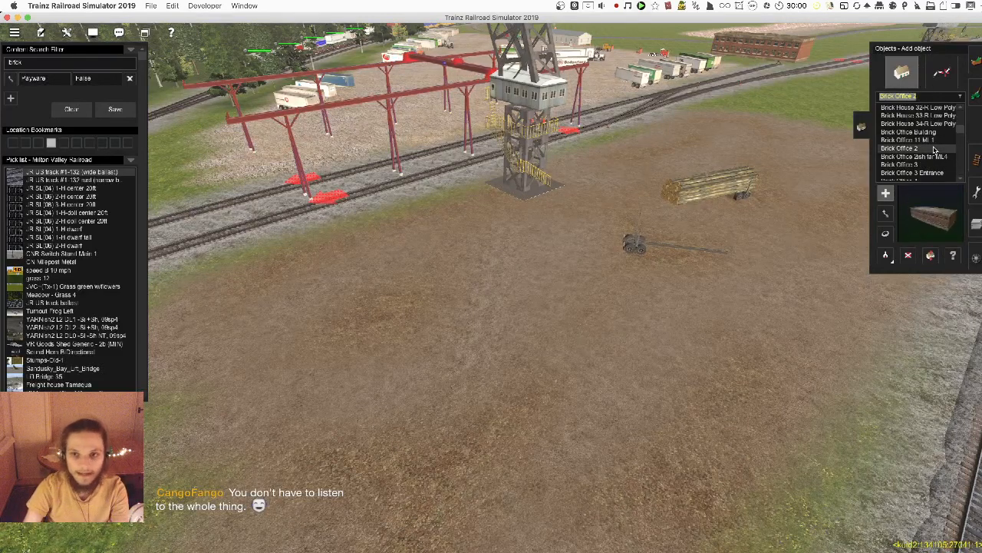
pyautogui.press('Up')
pyautogui.press('Up')
pyautogui.press('Up')
pyautogui.press('Up')
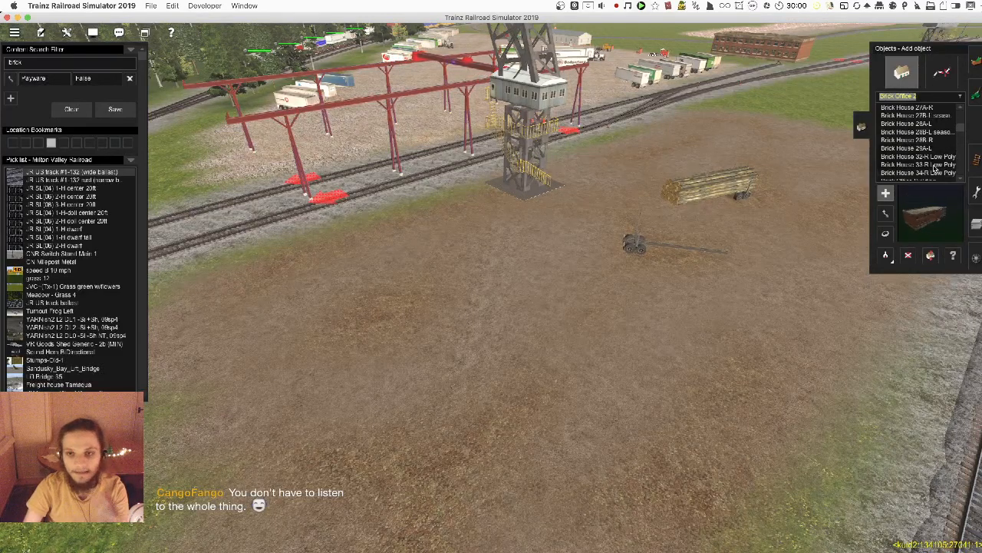
pyautogui.scroll(1, 934, 161)
pyautogui.scroll(-2, 929, 154)
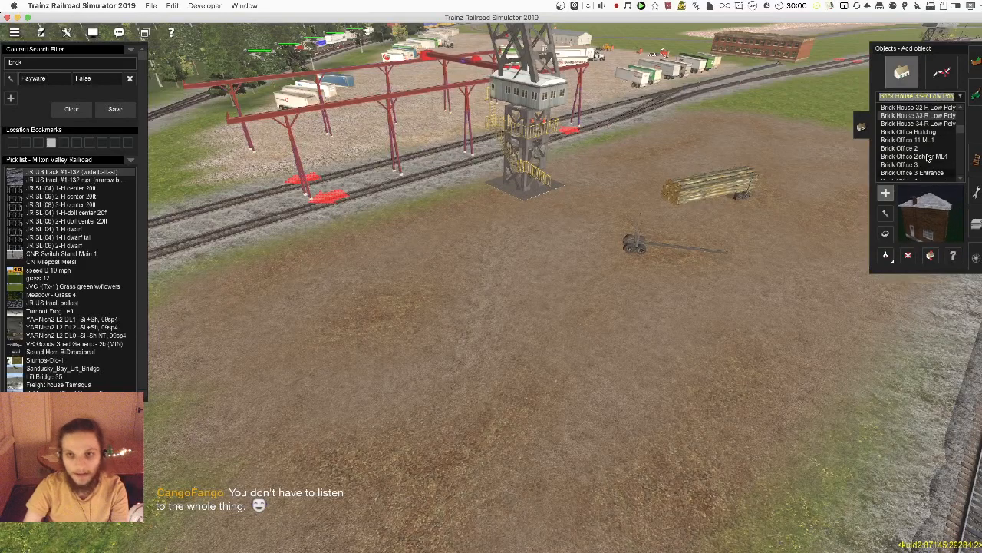
pyautogui.click(922, 141)
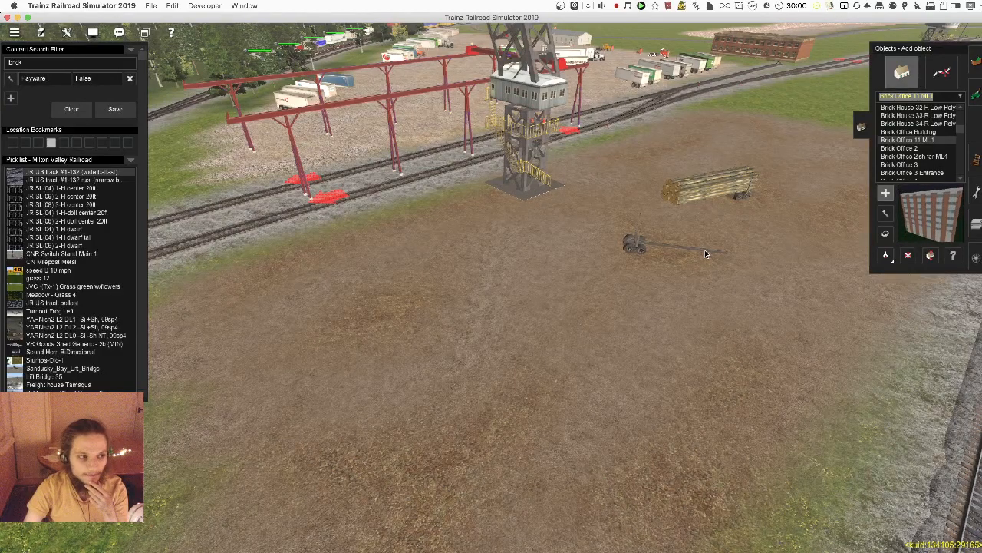
# - View the dirt yard from its opposite end and preview Brick House 33-R Low Poly, Brick Shelter with Flat Roof and a BS farm buildings complex
pyautogui.rightClick(575, 380)
pyautogui.scroll(-3, 537, 330)
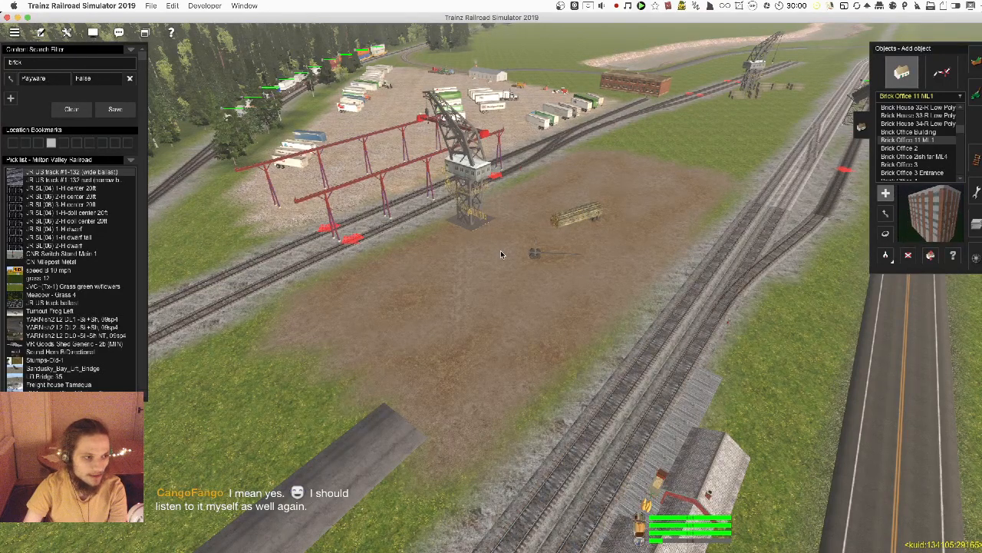
pyautogui.moveTo(500, 246); pyautogui.dragTo(935, 125, button='right')
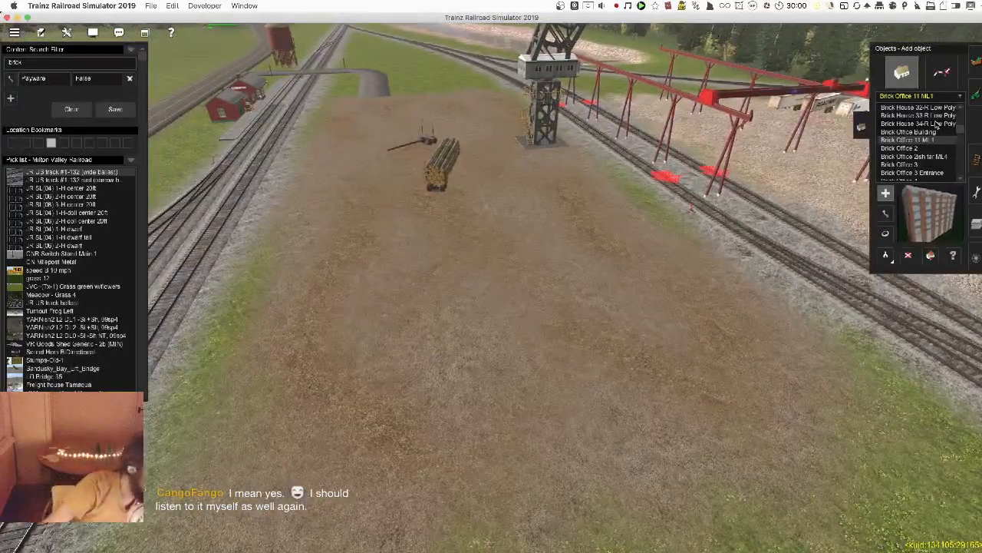
pyautogui.click(919, 115)
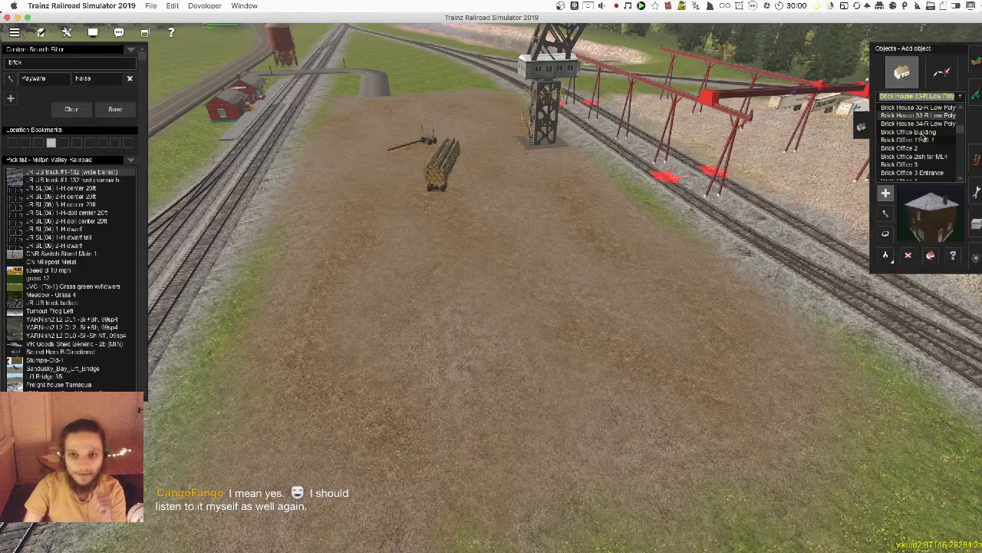
pyautogui.scroll(-3, 921, 139)
pyautogui.scroll(-2, 920, 133)
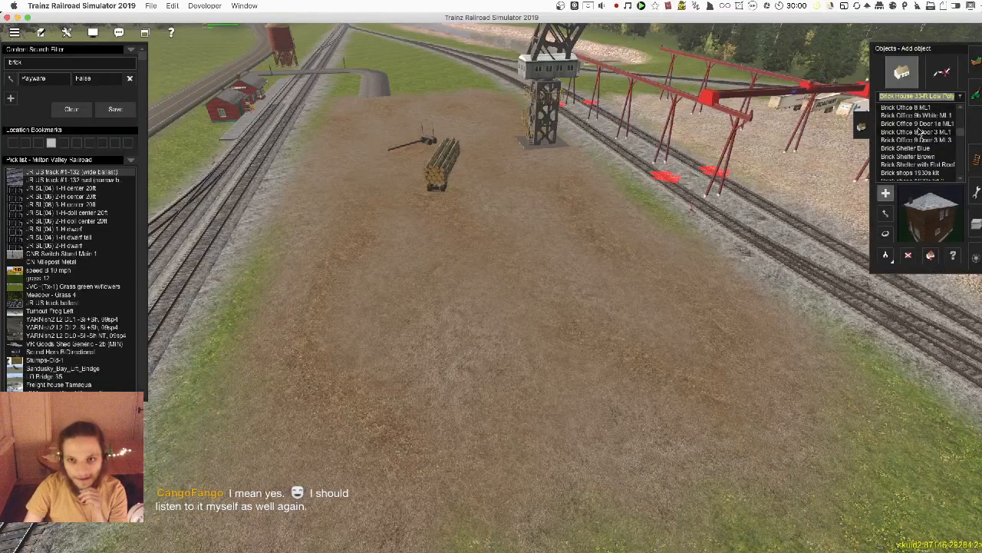
pyautogui.click(938, 164)
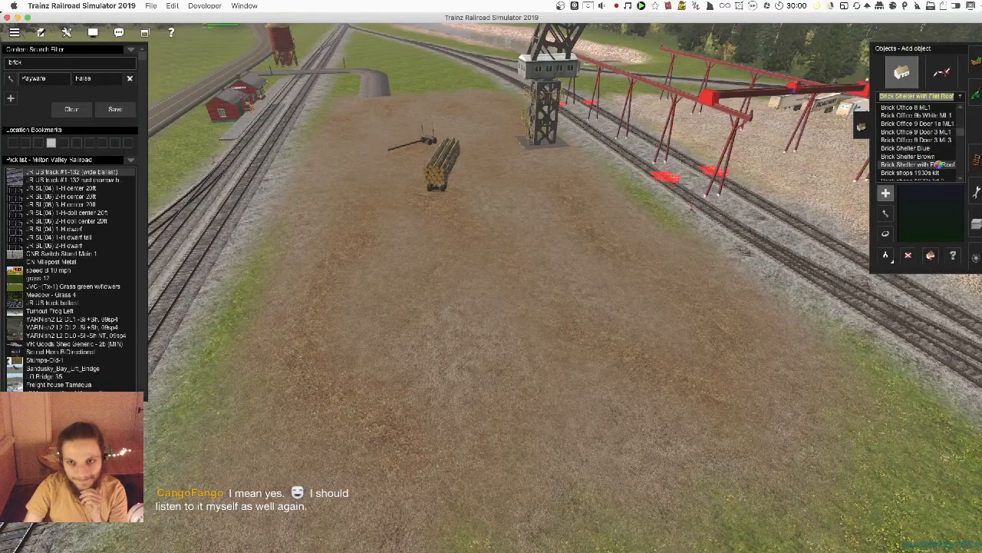
pyautogui.scroll(-5, 928, 146)
pyautogui.click(930, 142)
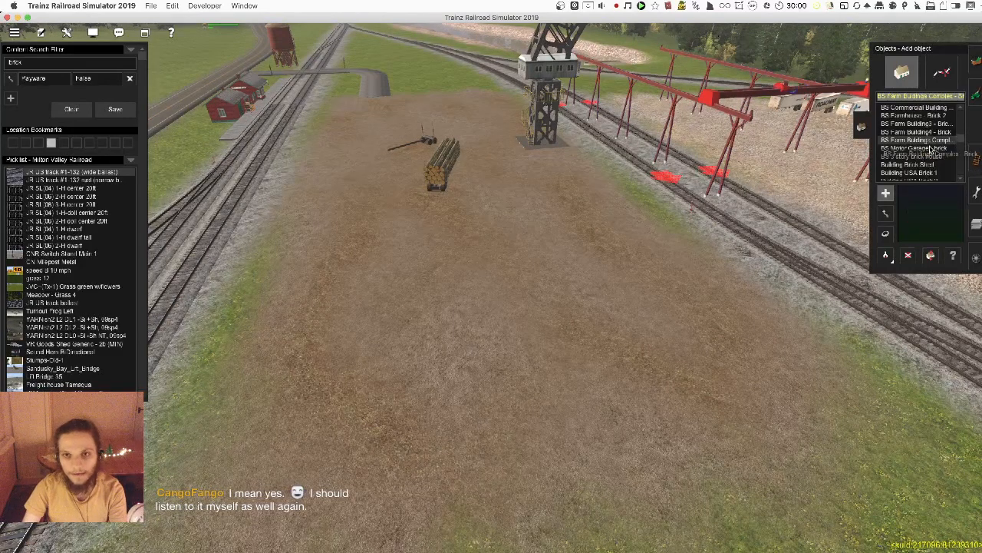
pyautogui.scroll(8, 931, 146)
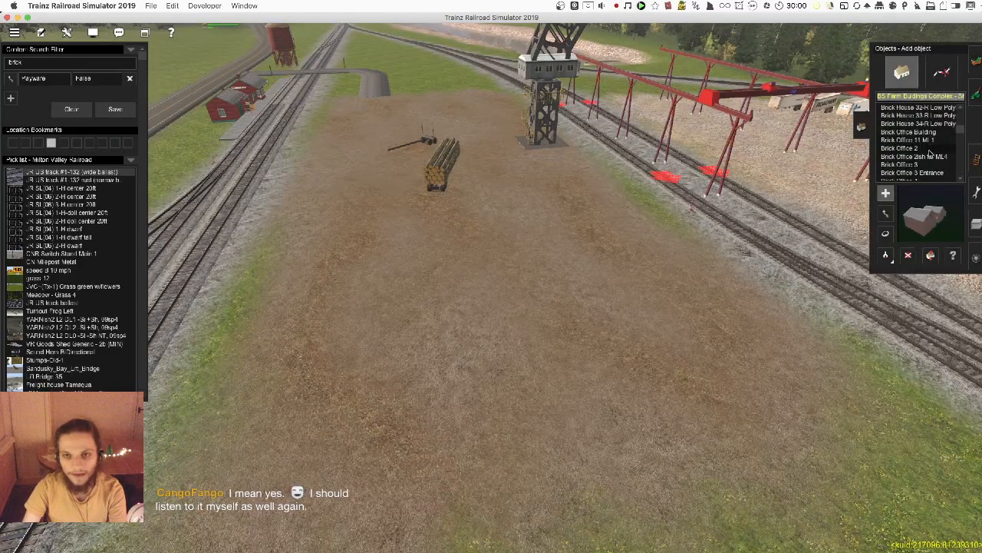
# - Choose Brick Office 2 as the object to place and clear the "brick" text from the content search filter
pyautogui.click(928, 149)
pyautogui.doubleClick(17, 62)
pyautogui.press('BackSpace')
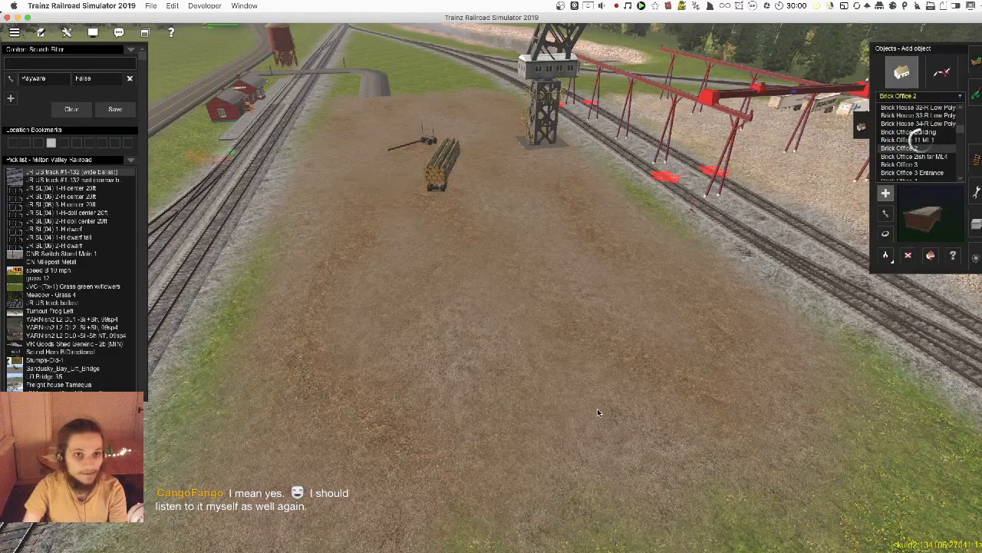
# - Place Brick Office 2 at the grassy end of the dirt yard, next to the track junction
pyautogui.rightClick(597, 408)
pyautogui.press('Left')
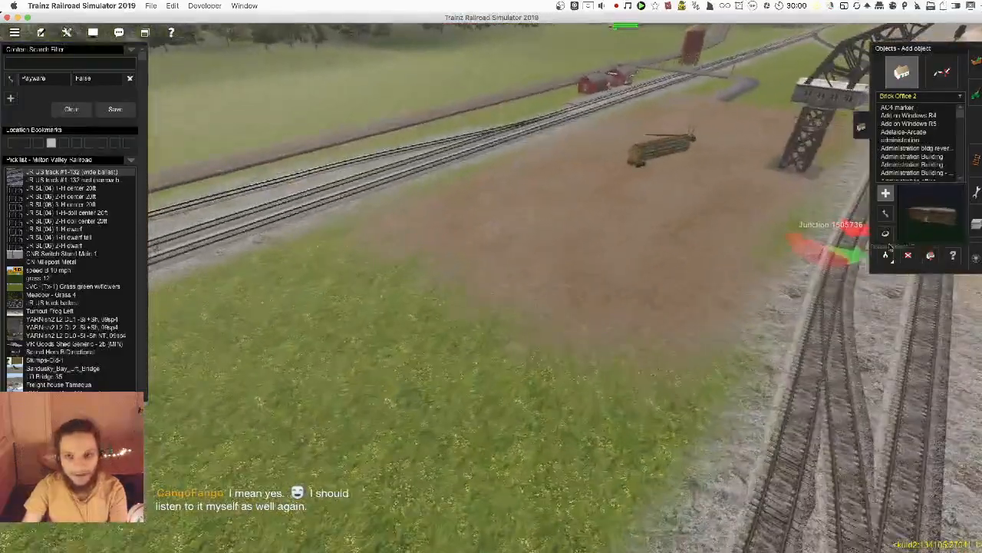
pyautogui.click(886, 255)
pyautogui.click(885, 193)
pyautogui.click(627, 314)
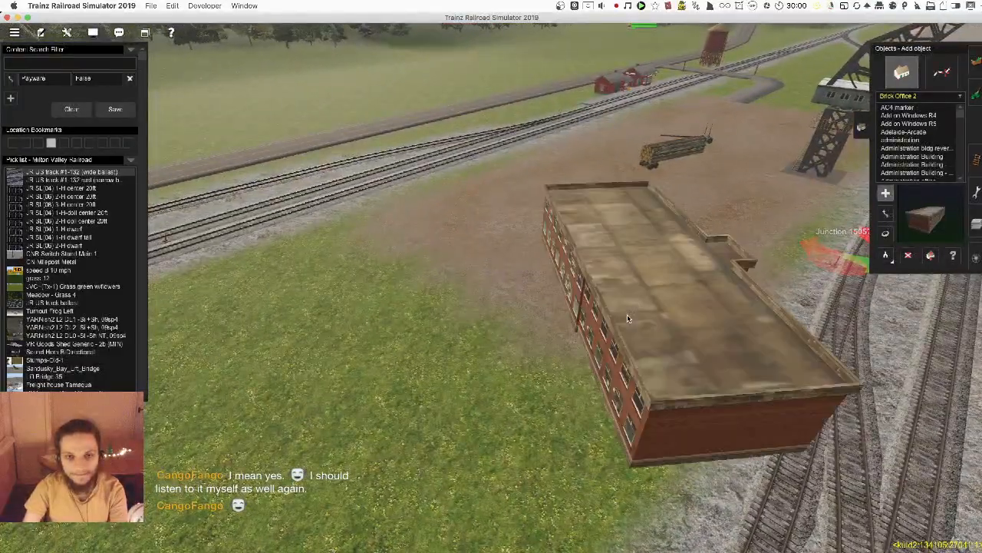
# - Rotate the new Brick Office 2 at the end of the dirt yard, inspect its walls and get ready to move it
pyautogui.press('Left')
pyautogui.click(885, 232)
pyautogui.press('Right')
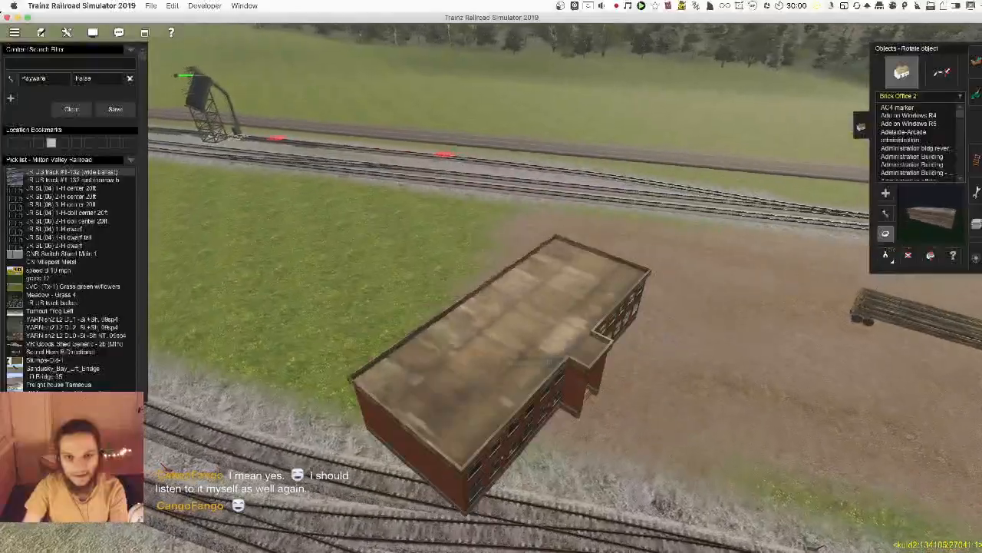
pyautogui.moveTo(530, 349); pyautogui.dragTo(748, 286)
pyautogui.scroll(5, 691, 268)
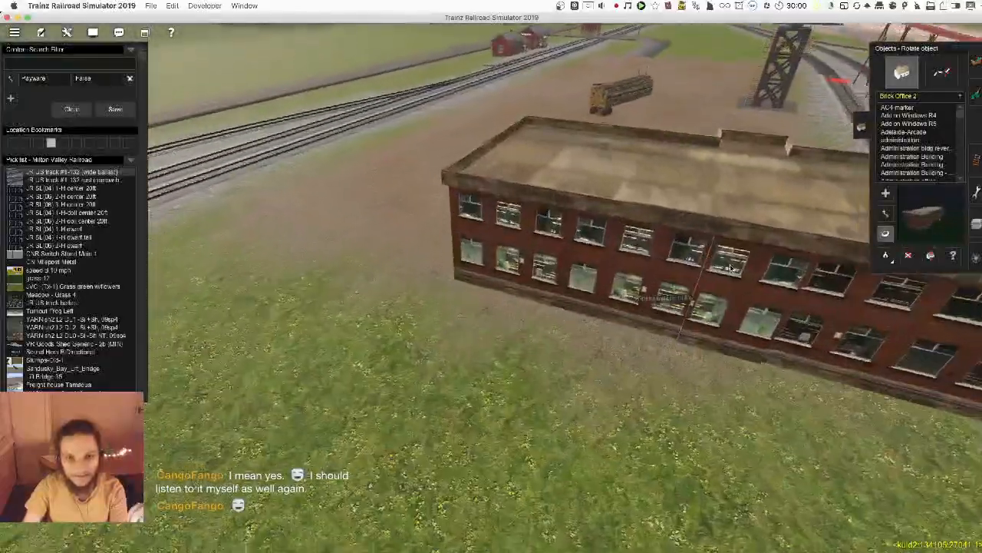
pyautogui.scroll(1, 692, 268)
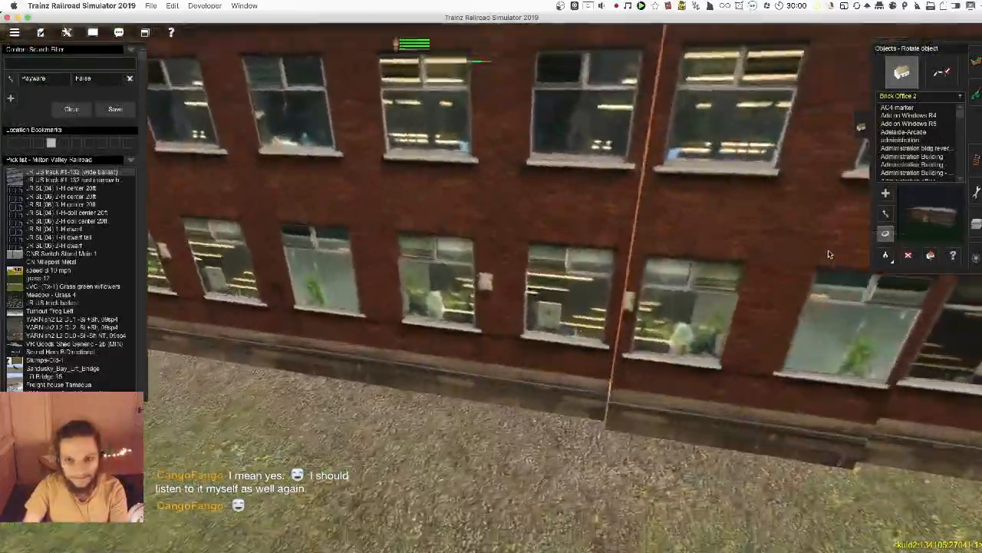
pyautogui.scroll(-5, 902, 208)
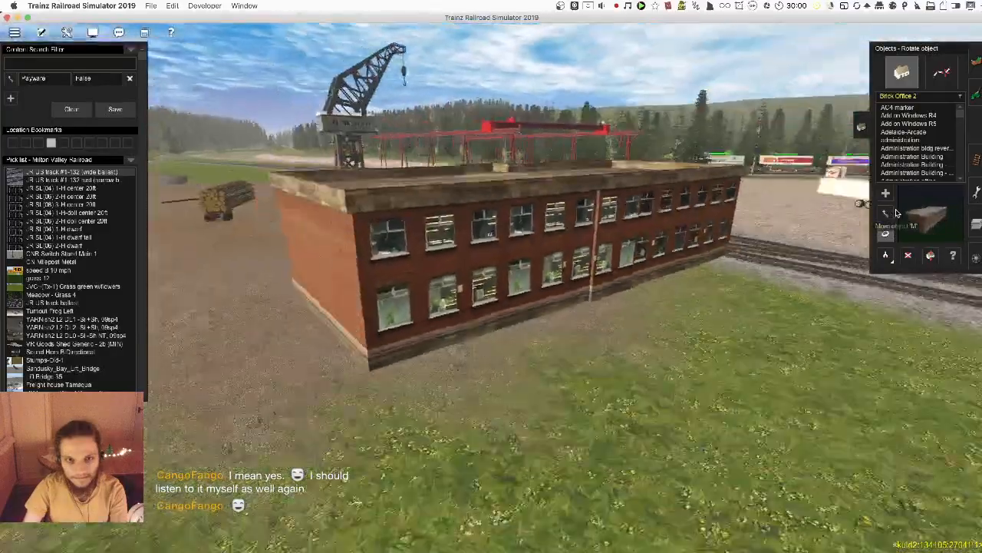
pyautogui.press('Left')
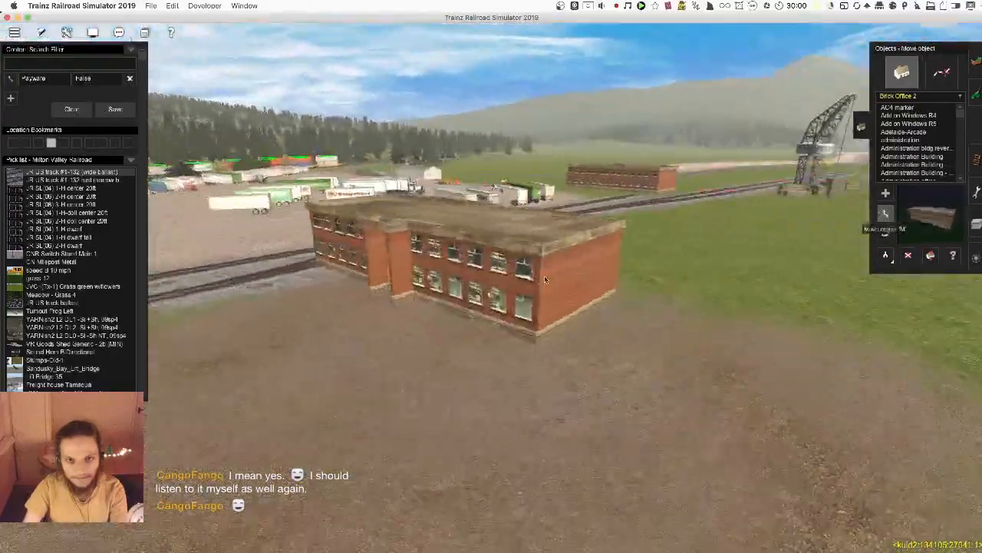
# - Try adjusting Brick Office 2 at the grassy end of the dirt yard, inspecting its front and placement from several sides
pyautogui.click(886, 212)
pyautogui.moveTo(576, 280); pyautogui.dragTo(810, 278)
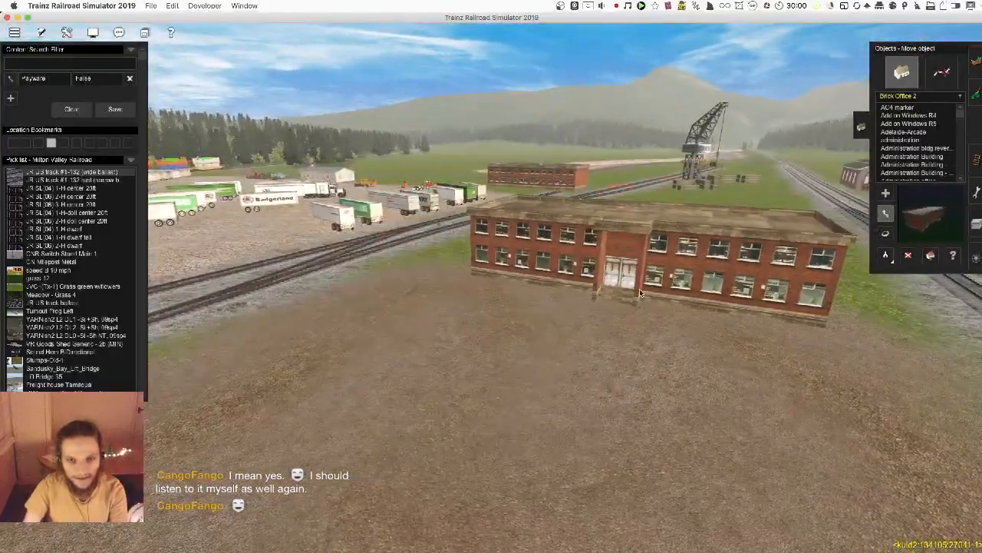
pyautogui.scroll(5, 640, 288)
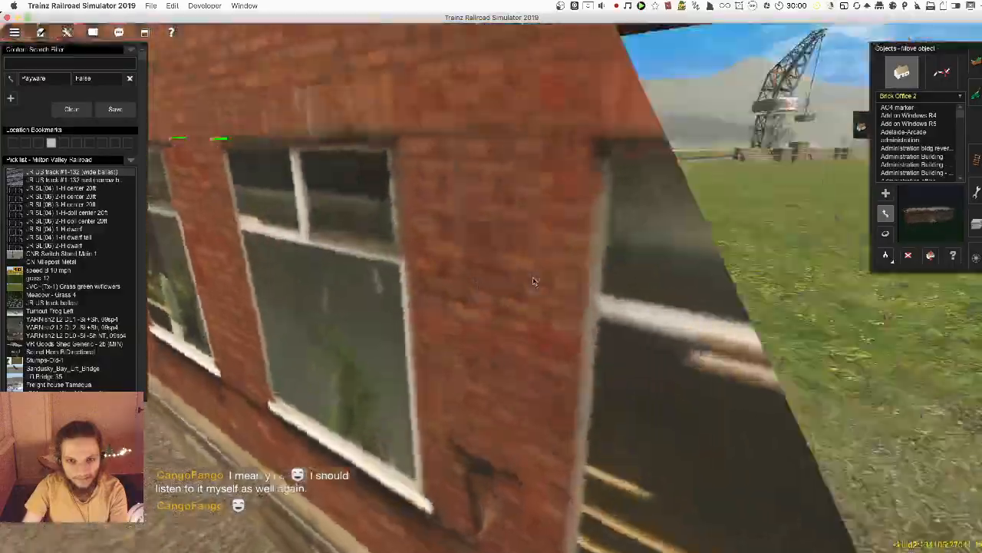
pyautogui.scroll(-8, 533, 282)
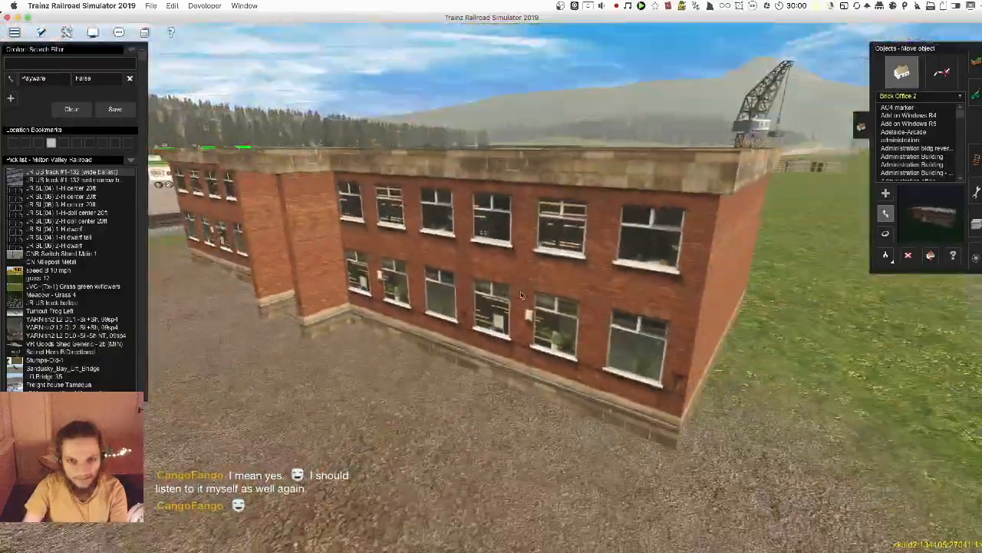
pyautogui.scroll(8, 449, 313)
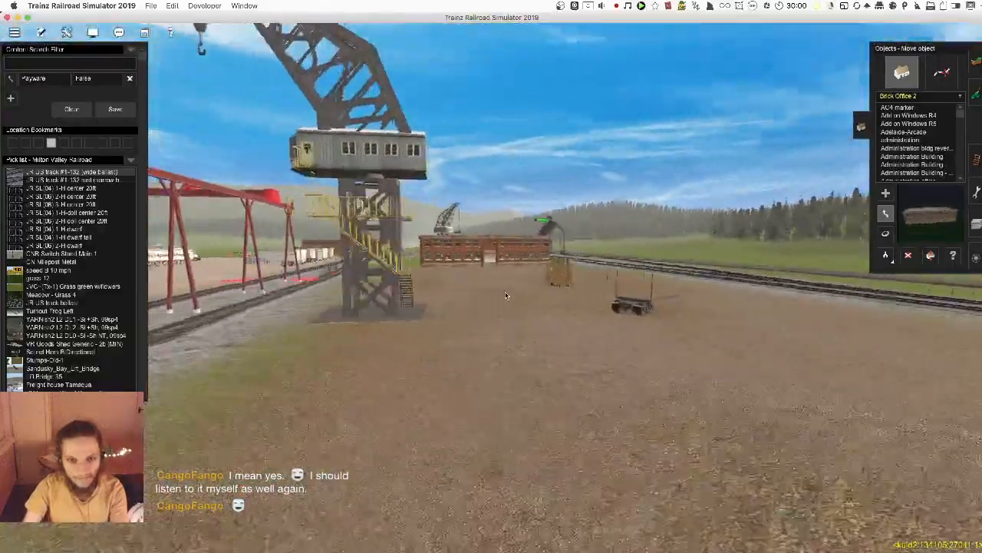
pyautogui.moveTo(505, 296); pyautogui.dragTo(481, 295, button='right')
# - Delete Brick Office 2 from the grassy end of the dirt yard and place it beside the access road instead
pyautogui.press('d')
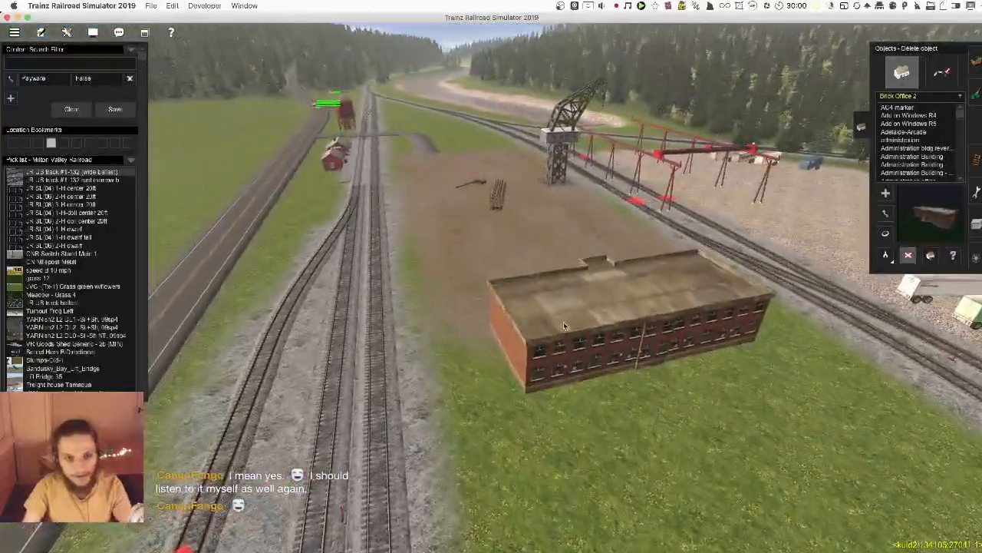
pyautogui.click(563, 322)
pyautogui.rightClick(453, 177)
pyautogui.press('a')
pyautogui.click(550, 292)
# - Rotate and shift Brick Office 2 across the end of the yard beside the access road, its entrance facing the dirt, and check the placement
pyautogui.press('r')
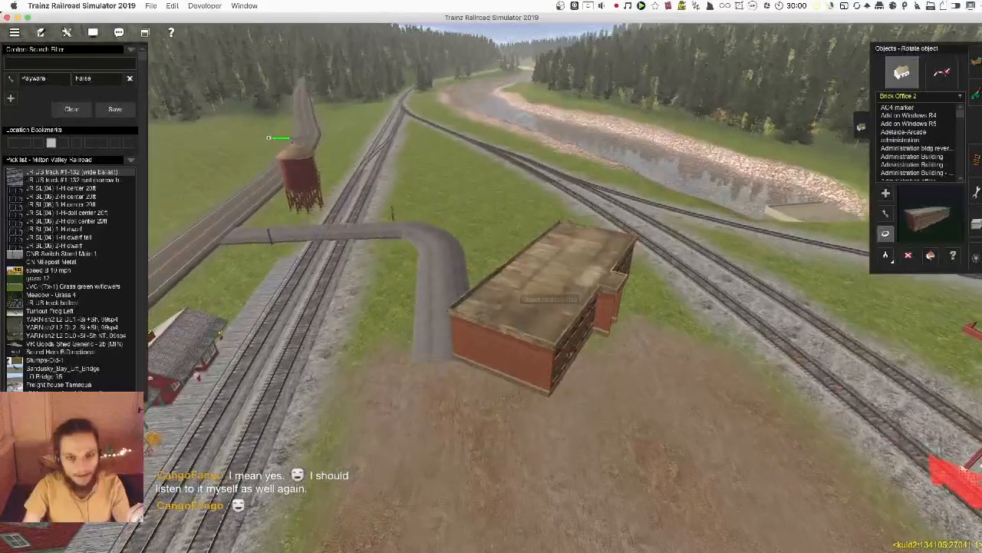
pyautogui.moveTo(518, 300); pyautogui.dragTo(557, 293)
pyautogui.press('m')
pyautogui.moveTo(558, 293); pyautogui.dragTo(556, 294)
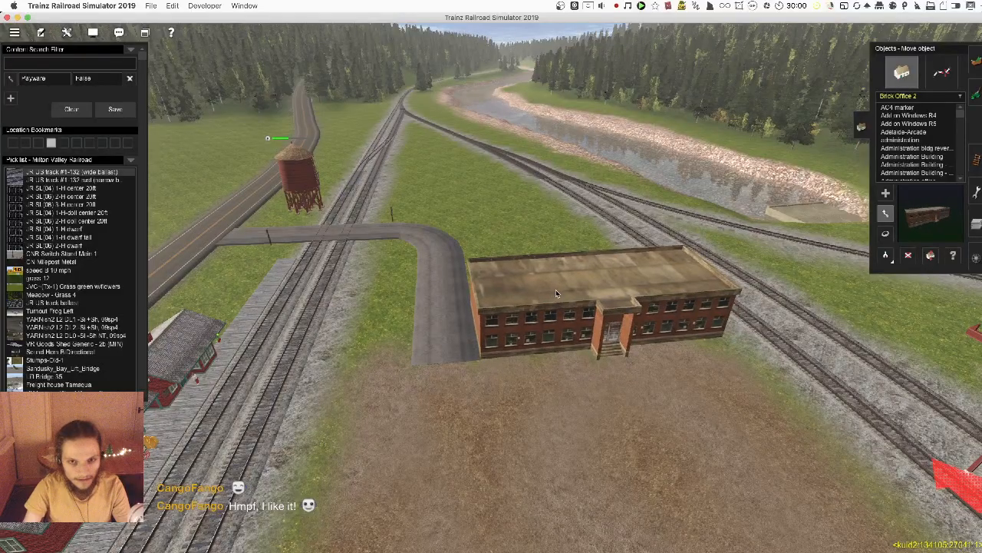
pyautogui.moveTo(557, 293)
pyautogui.mouseDown(button='middle')
pyautogui.moveTo(478, 295)
pyautogui.moveTo(529, 294)
pyautogui.moveTo(558, 307)
pyautogui.mouseUp(button='middle')
pyautogui.scroll(-5, 560, 333)
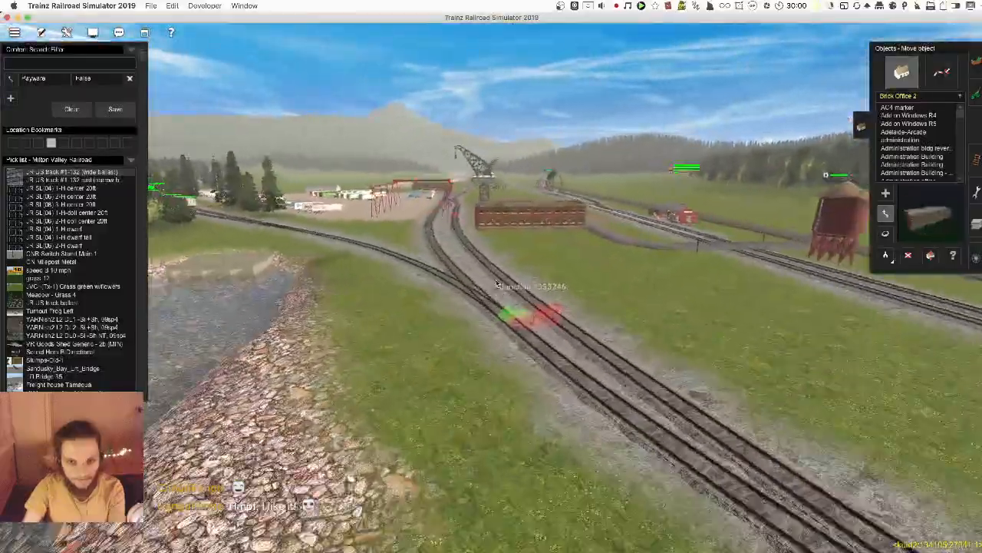
pyautogui.scroll(5, 559, 333)
pyautogui.moveTo(560, 333); pyautogui.dragTo(587, 162, button='right')
pyautogui.rightClick(588, 163)
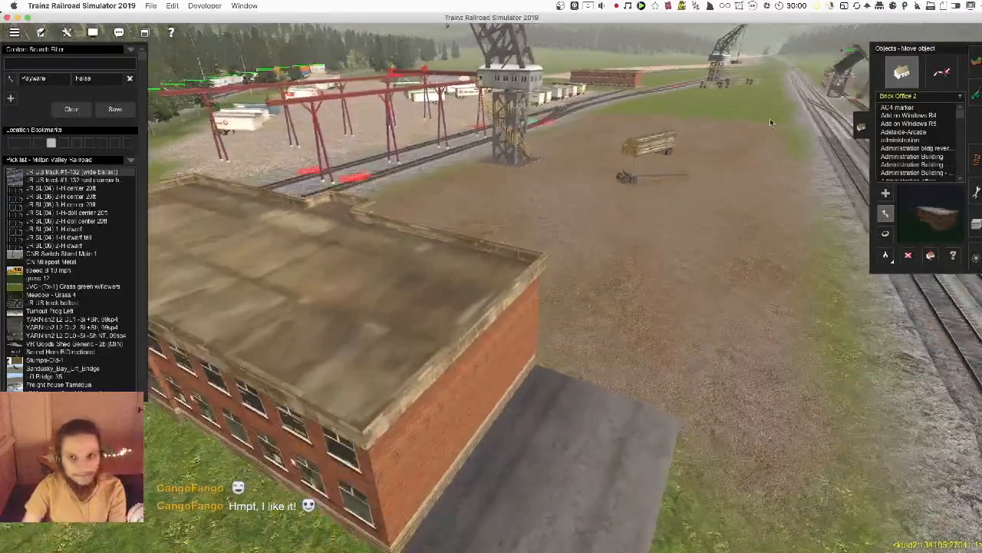
# - Try placing the Administration Building in the middle of the dirt yard, look it over and undo its placement
pyautogui.click(890, 116)
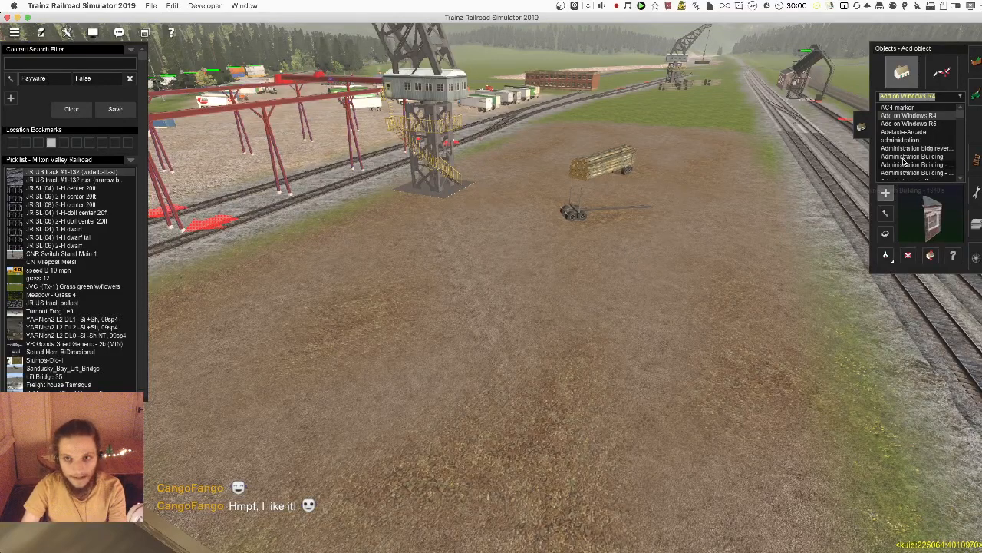
pyautogui.click(905, 157)
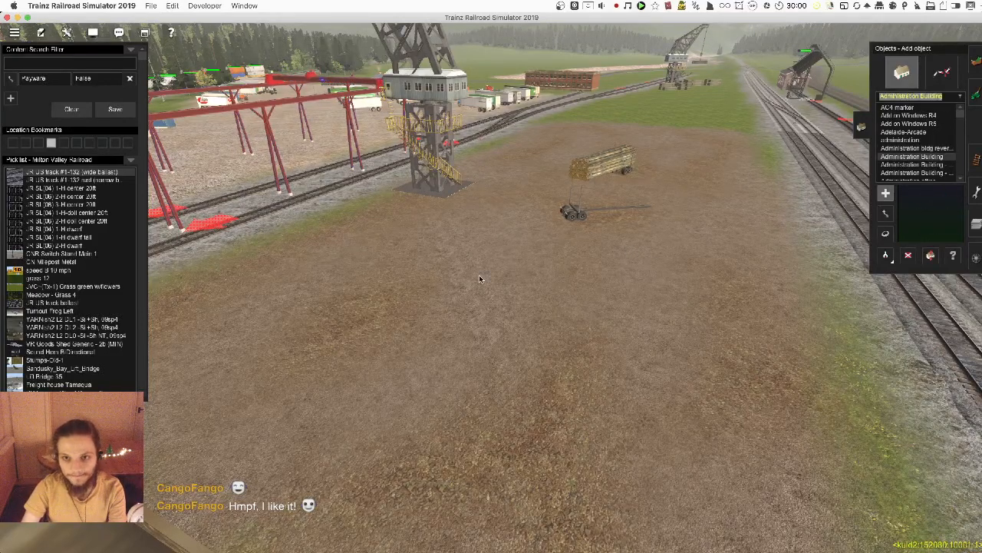
pyautogui.click(479, 275)
pyautogui.scroll(-5, 443, 261)
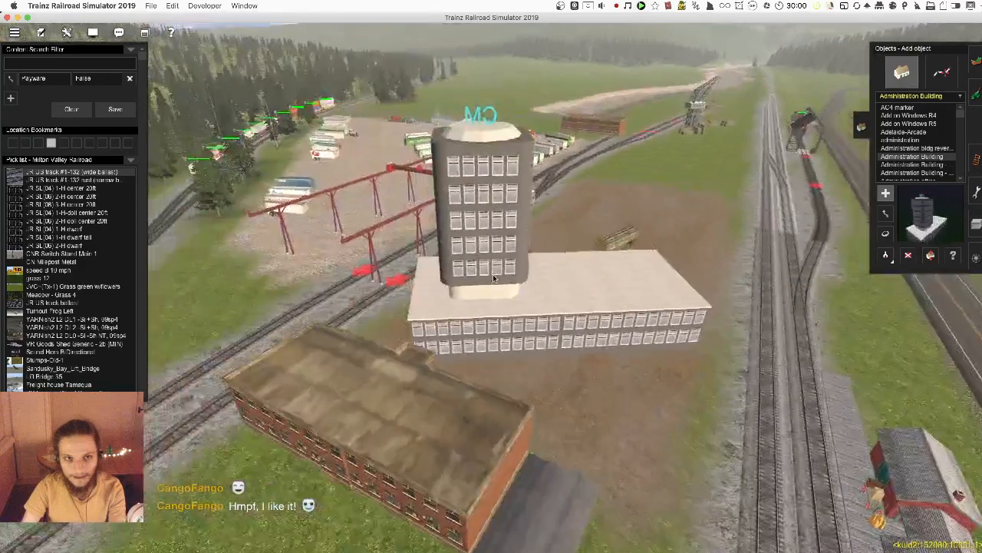
pyautogui.scroll(3, 489, 276)
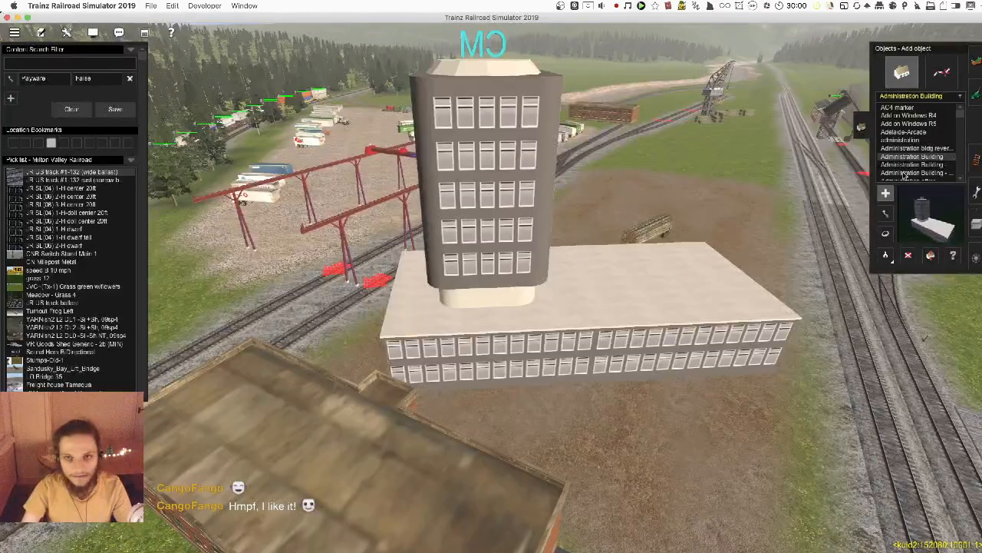
pyautogui.press('super+z')
# - Preview the objects listed from the 1941 Administration Building through the administration offices to the Advance Auto Parts Store
pyautogui.click(907, 173)
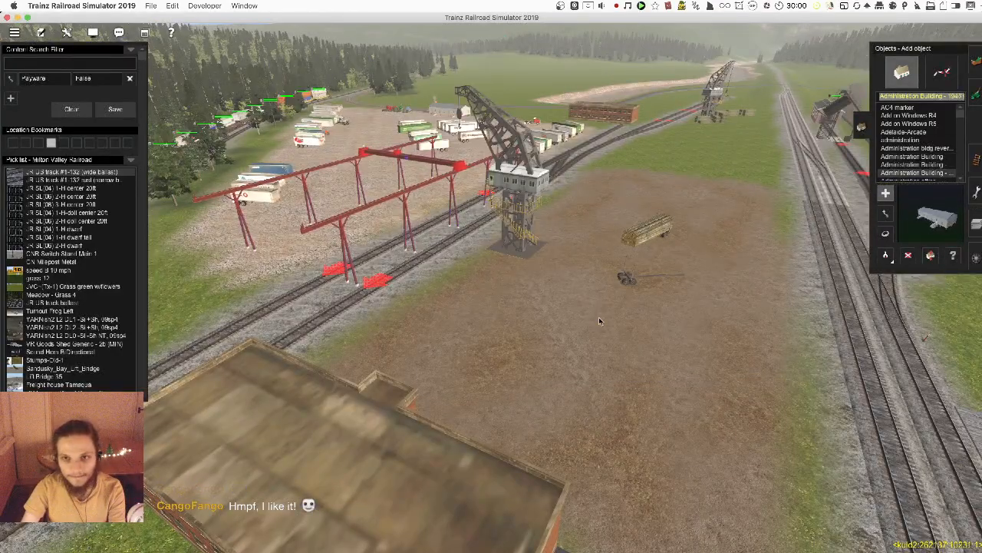
pyautogui.press('Down')
pyautogui.press('Down')
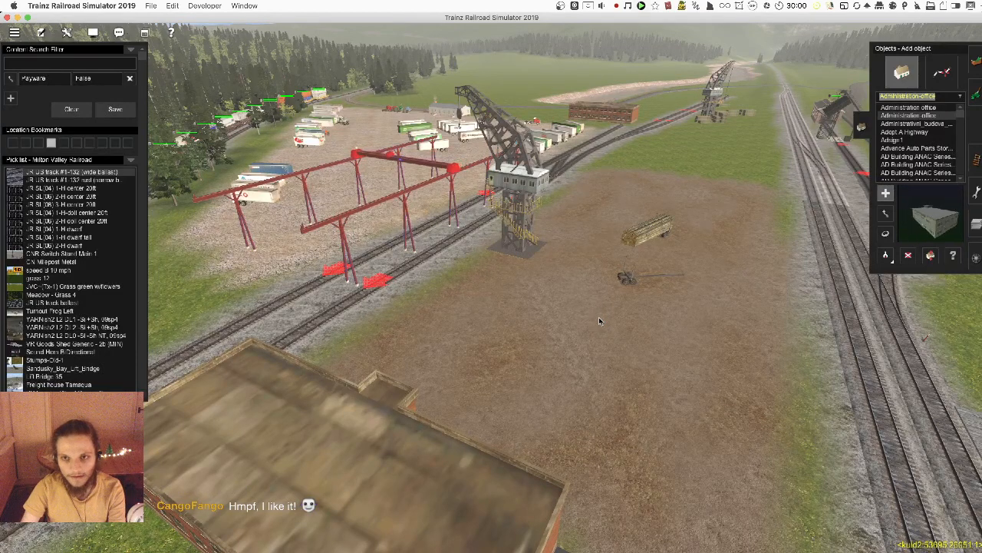
pyautogui.press('Down')
pyautogui.press('Up')
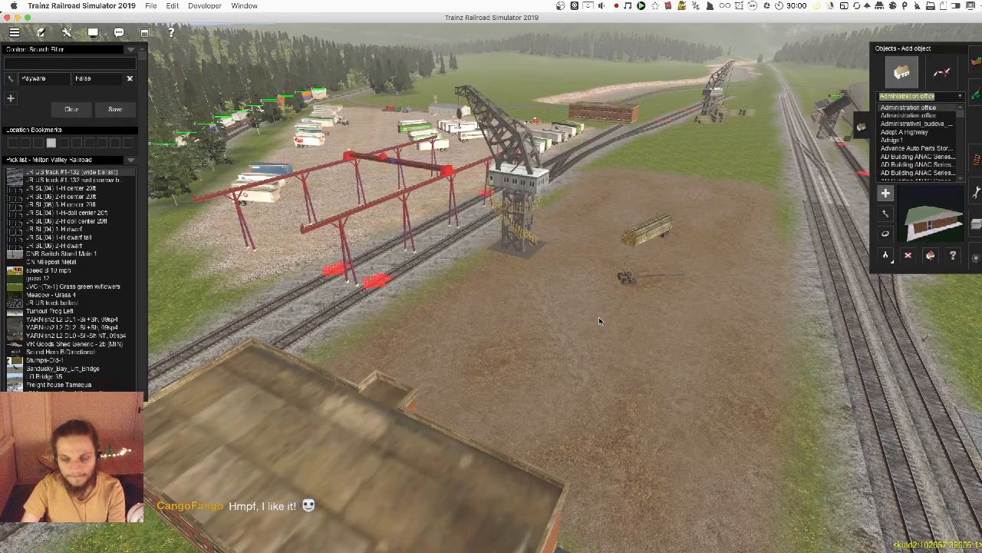
pyautogui.press('Down')
pyautogui.press('Down')
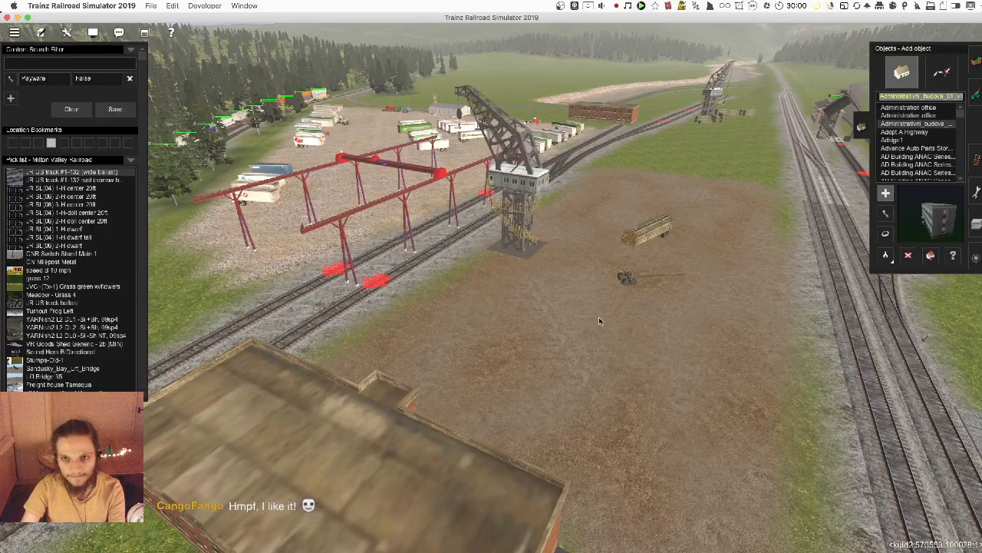
pyautogui.press('Down')
pyautogui.press('Down')
pyautogui.press('Down')
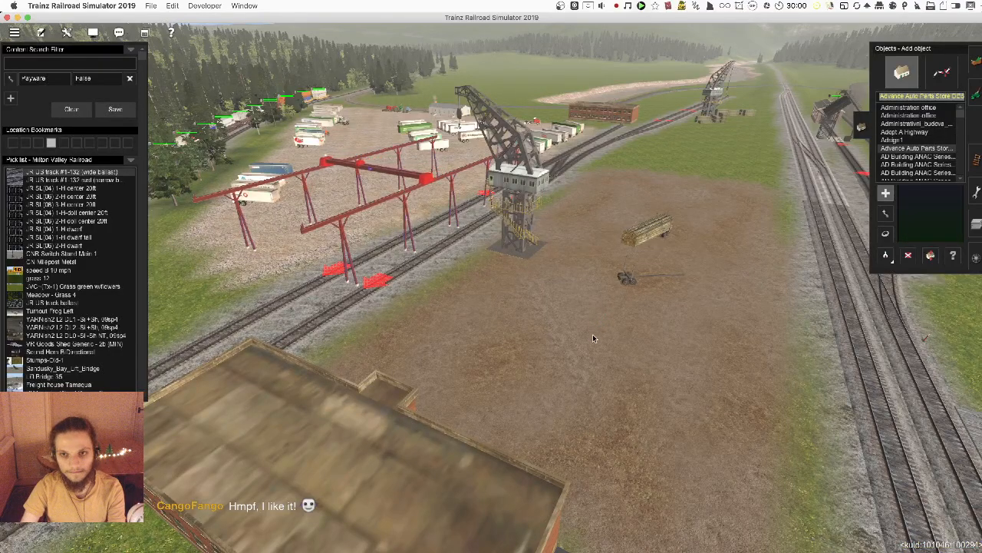
# - Try the Adsign1 advertising sign in the dirt yard, inspect and rotate it, and delete it
pyautogui.press('Up')
pyautogui.click(506, 306)
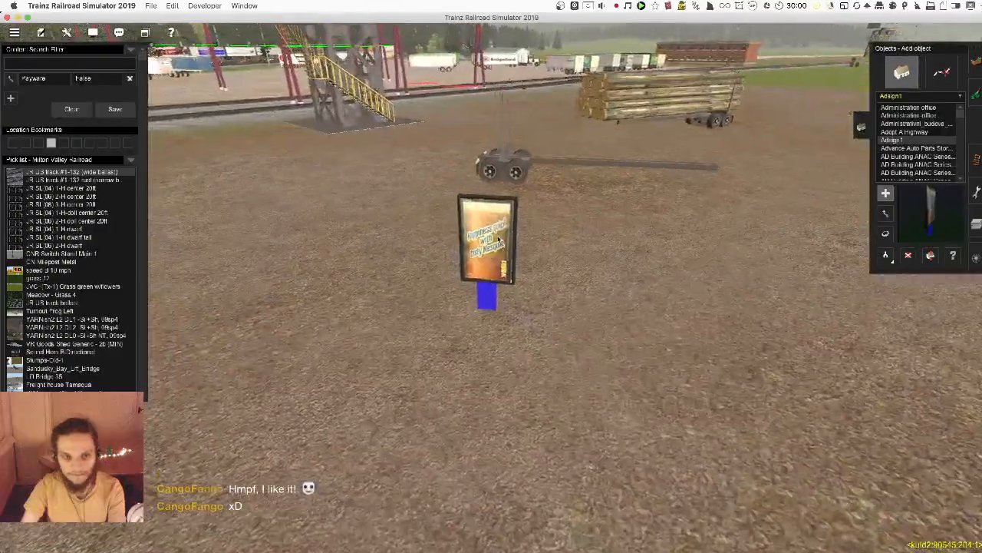
pyautogui.scroll(5, 522, 241)
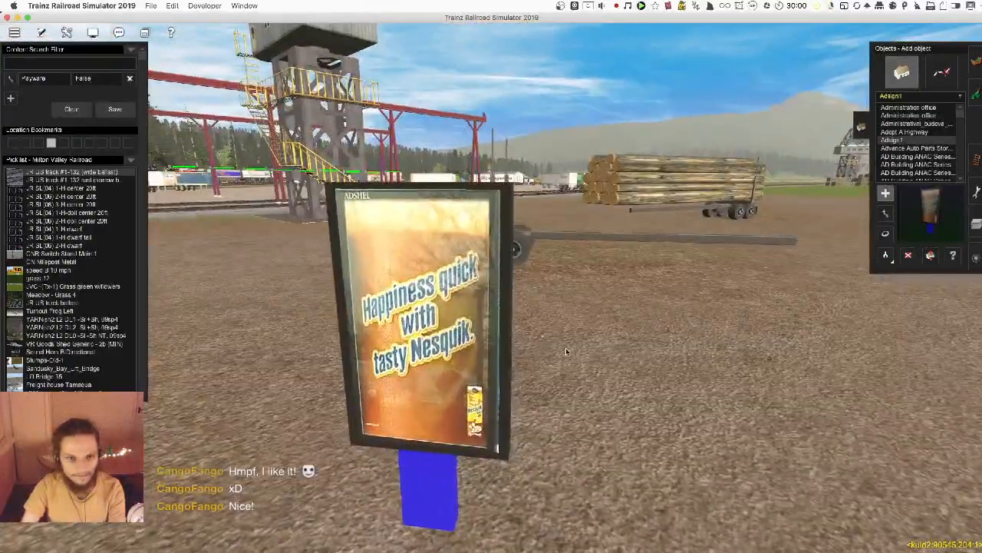
pyautogui.scroll(1, 566, 349)
pyautogui.press('Left')
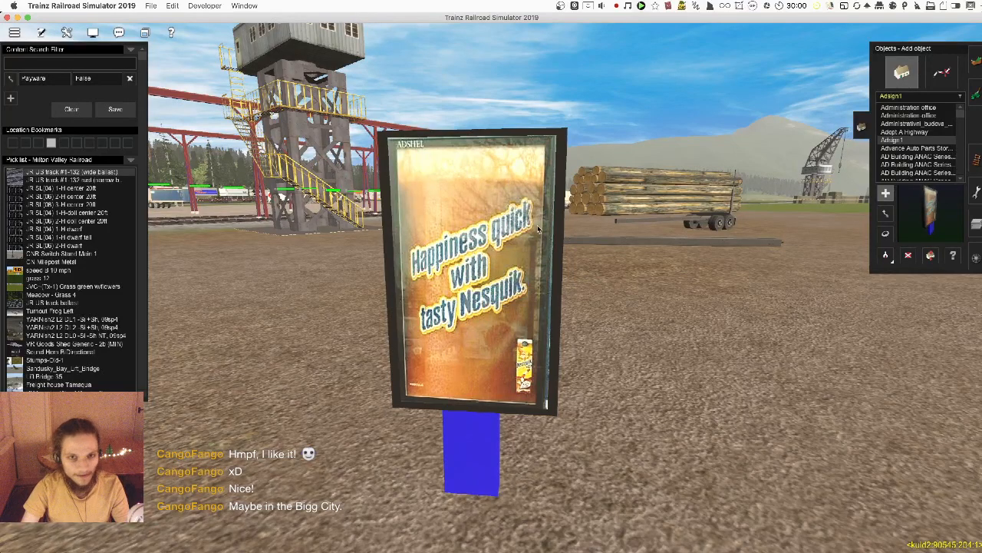
pyautogui.press('r')
pyautogui.moveTo(474, 290); pyautogui.dragTo(477, 318)
pyautogui.press('d')
pyautogui.click(476, 322)
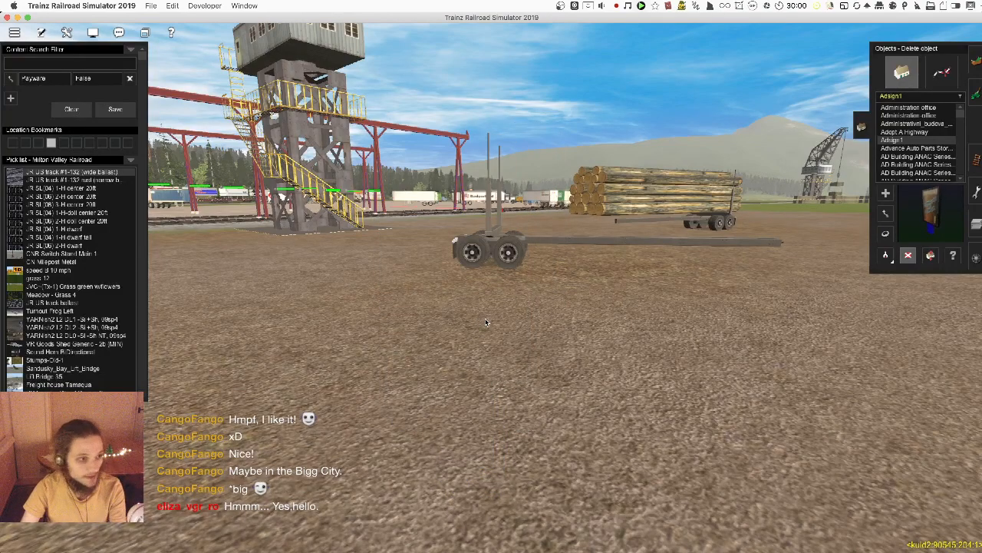
# - Filter the content search by "timber" to find objects for the dirt yard
pyautogui.scroll(-5, 492, 321)
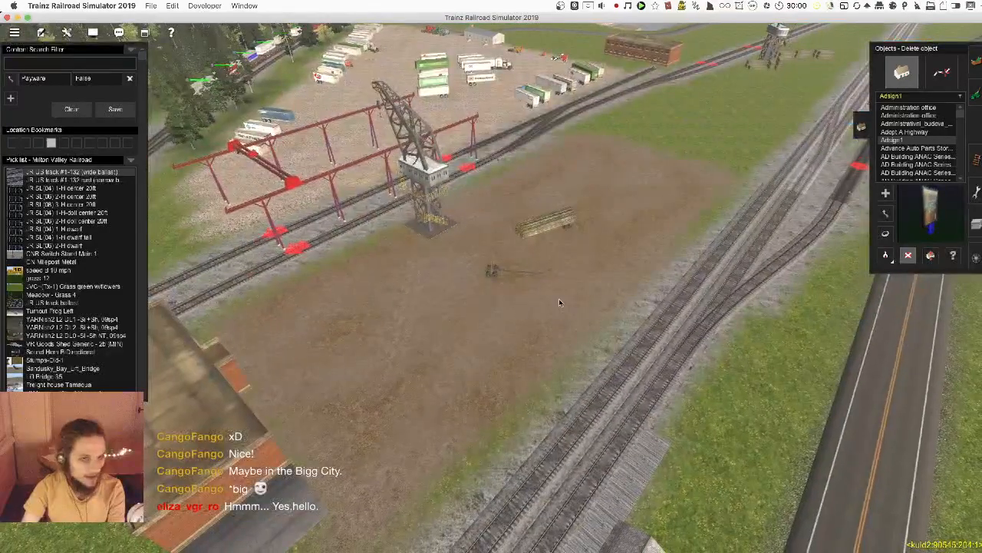
pyautogui.moveTo(559, 302); pyautogui.dragTo(630, 250, button='right')
pyautogui.scroll(2, 629, 250)
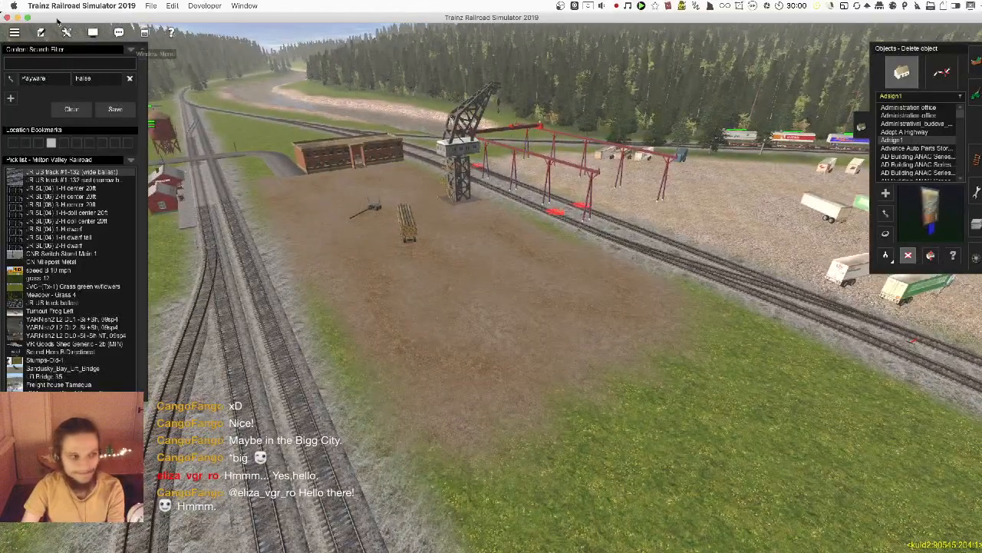
pyautogui.moveTo(519, 260); pyautogui.dragTo(494, 314, button='right')
pyautogui.scroll(-2, 495, 313)
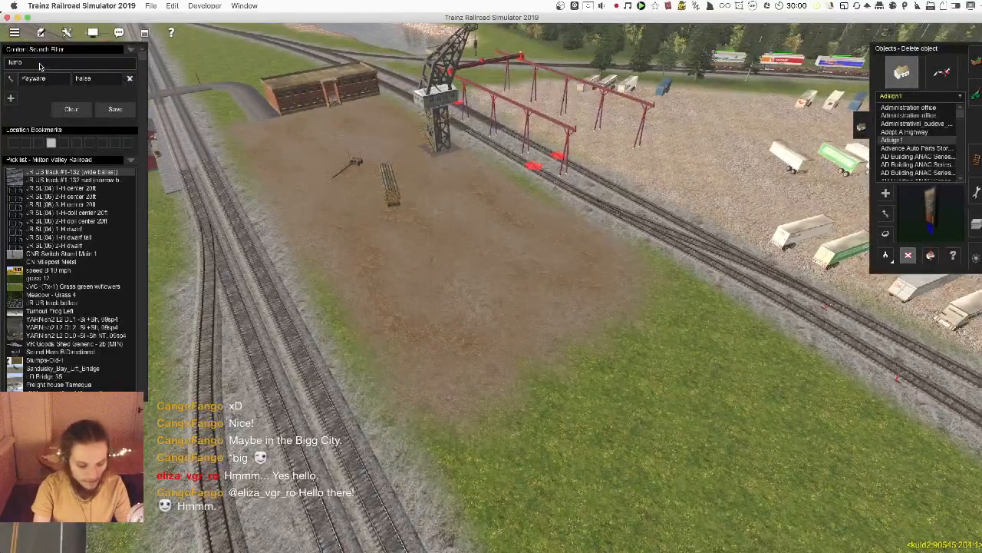
pyautogui.write('mer')
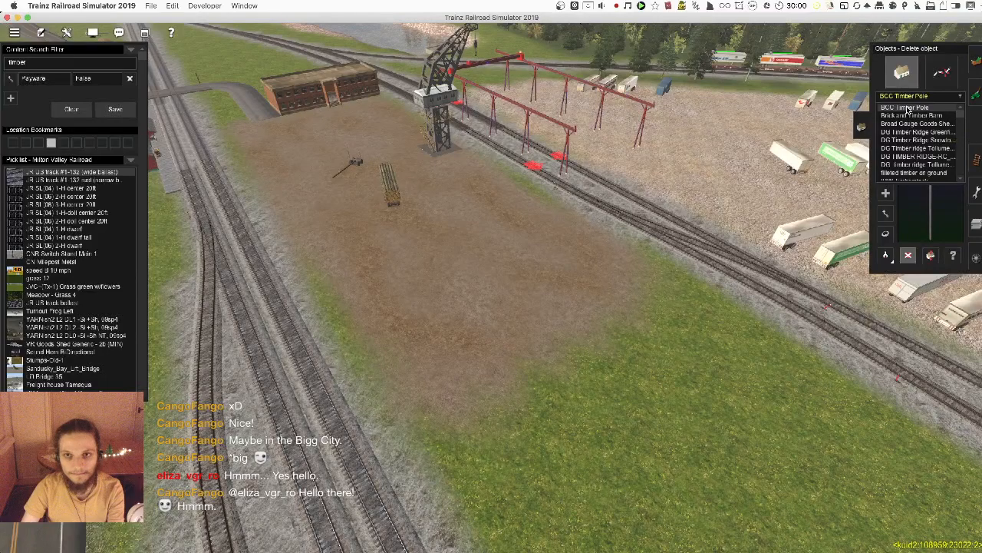
# - Try placing the Brick and Timber Barn at the grassy end of the dirt yard and inspect its walls
pyautogui.click(907, 108)
pyautogui.click(933, 115)
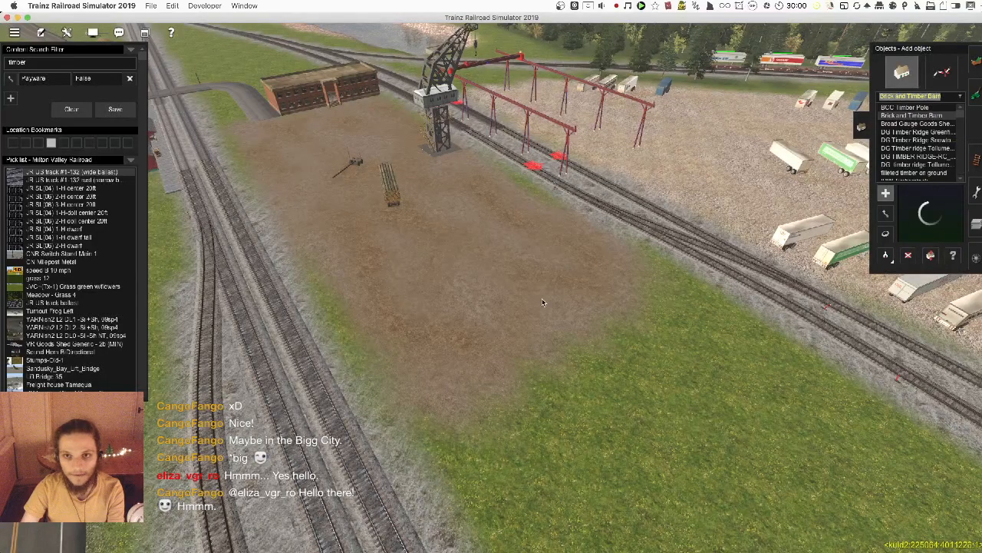
pyautogui.click(422, 315)
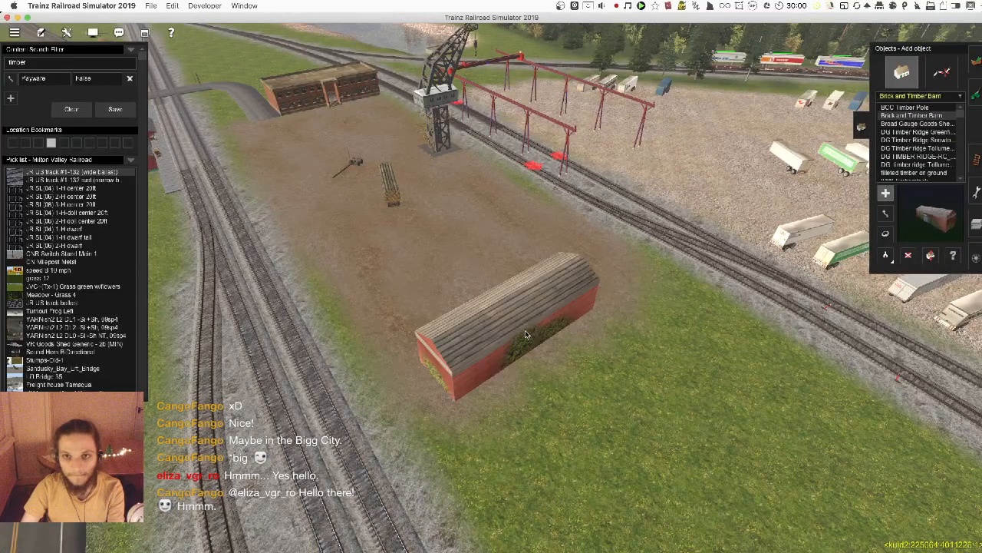
pyautogui.scroll(5, 443, 317)
pyautogui.press('Down')
pyautogui.press('Right')
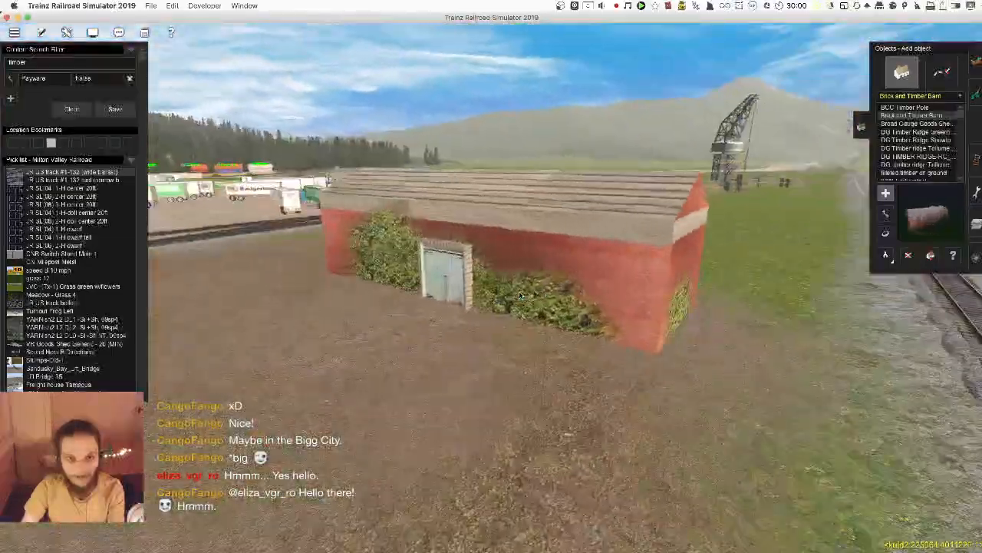
pyautogui.scroll(-8, 519, 294)
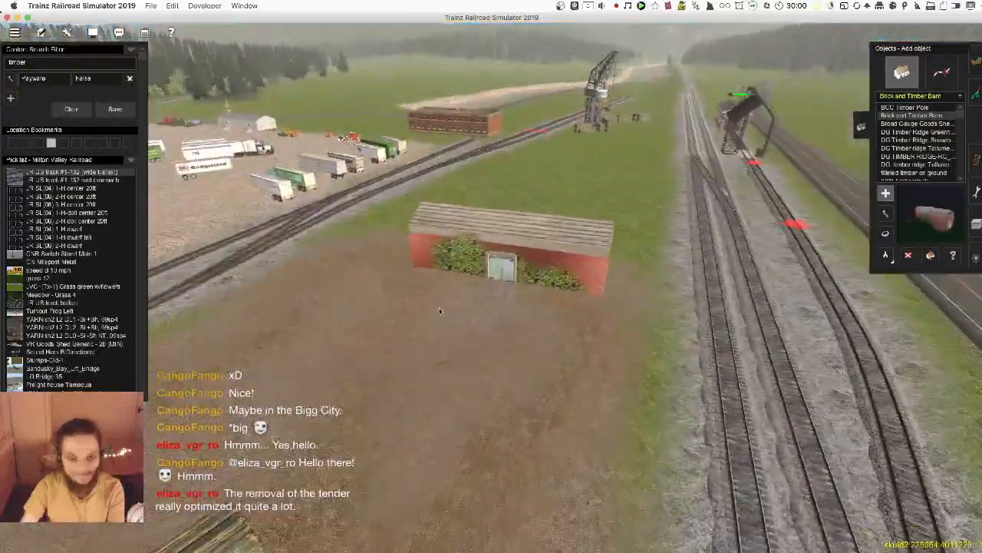
# - Survey the railway line past the existing brick office and along the forest edge for how the surroundings are laid out
pyautogui.rightClick(481, 180)
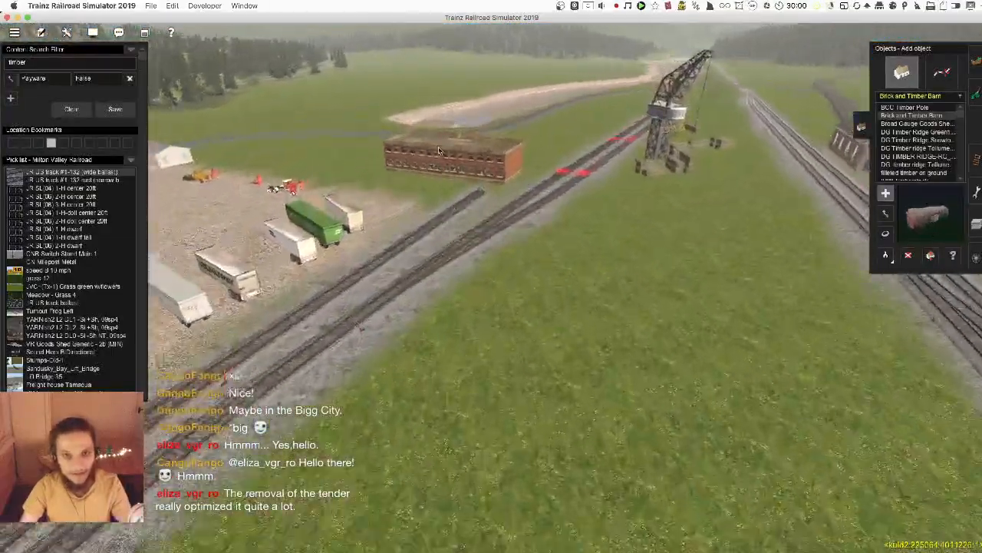
pyautogui.rightClick(457, 71)
pyautogui.rightClick(467, 147)
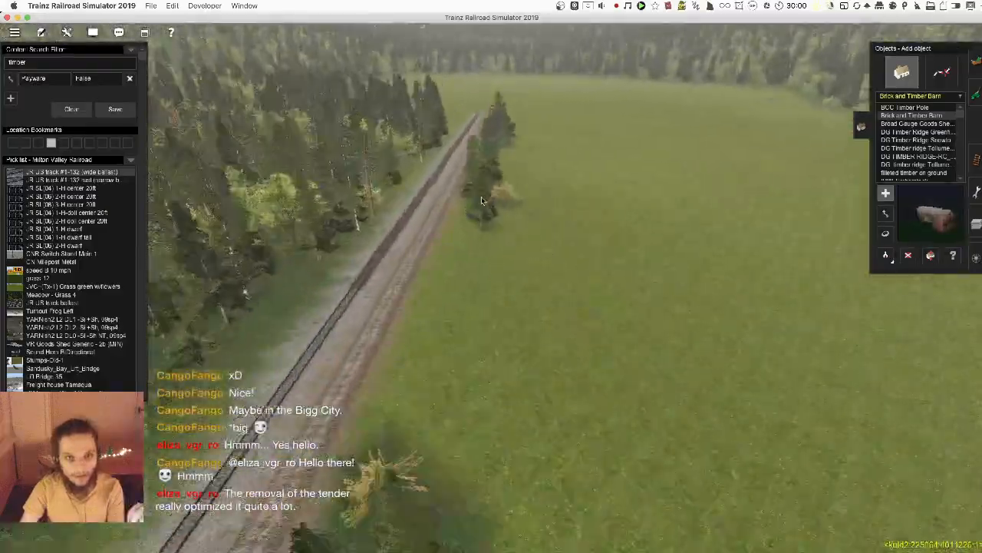
pyautogui.click(561, 200)
pyautogui.press('Left')
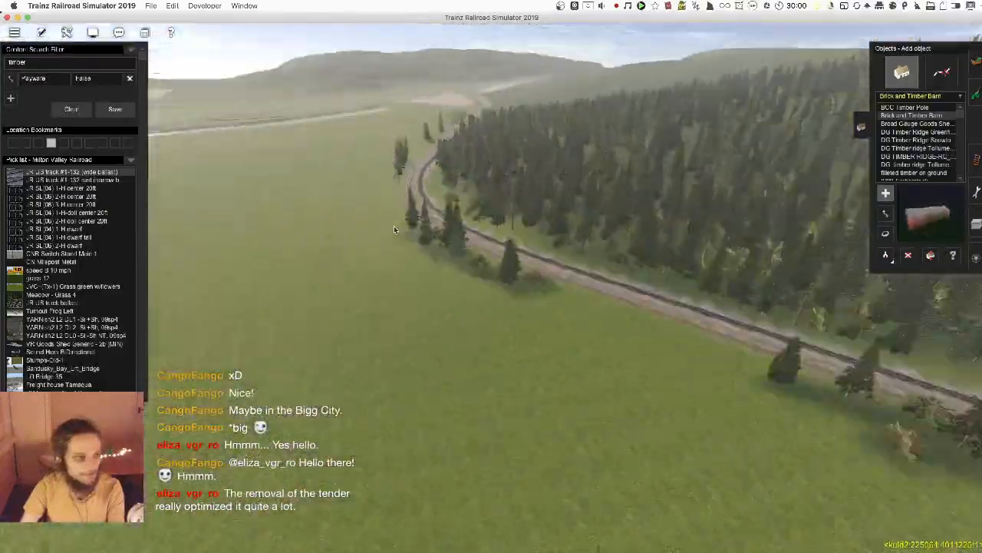
pyautogui.rightClick(394, 228)
pyautogui.rightClick(494, 252)
pyautogui.rightClick(492, 231)
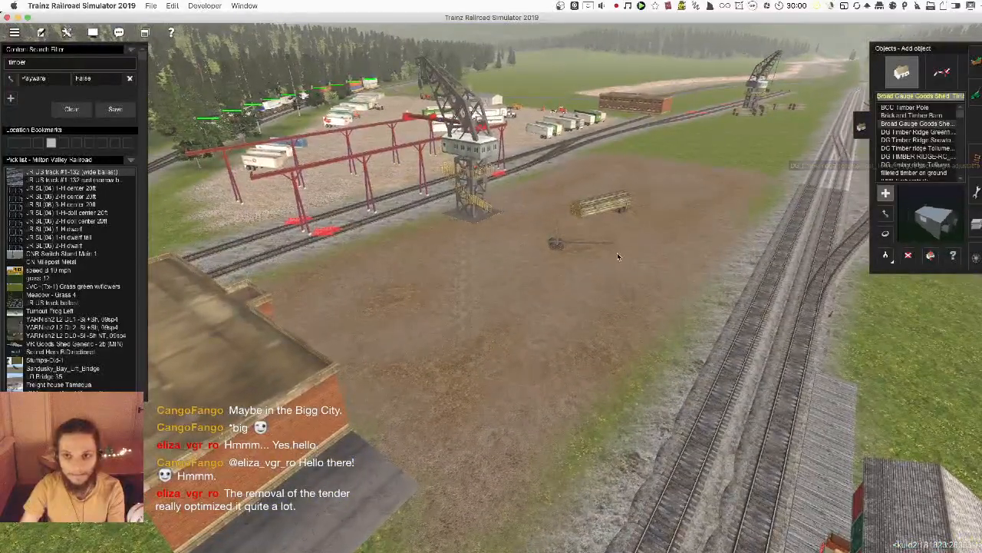
# - Try placing the yellow DG TIMBER RIDGE-RC grass in the dirt yard, inspect it from several angles, and undo the placement
pyautogui.press('Down')
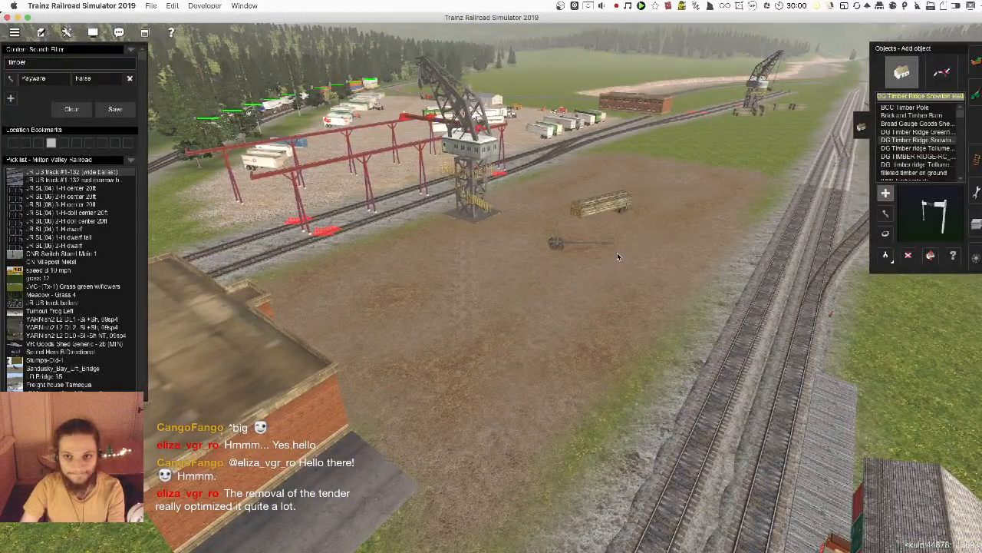
pyautogui.press('Down')
pyautogui.press('Down')
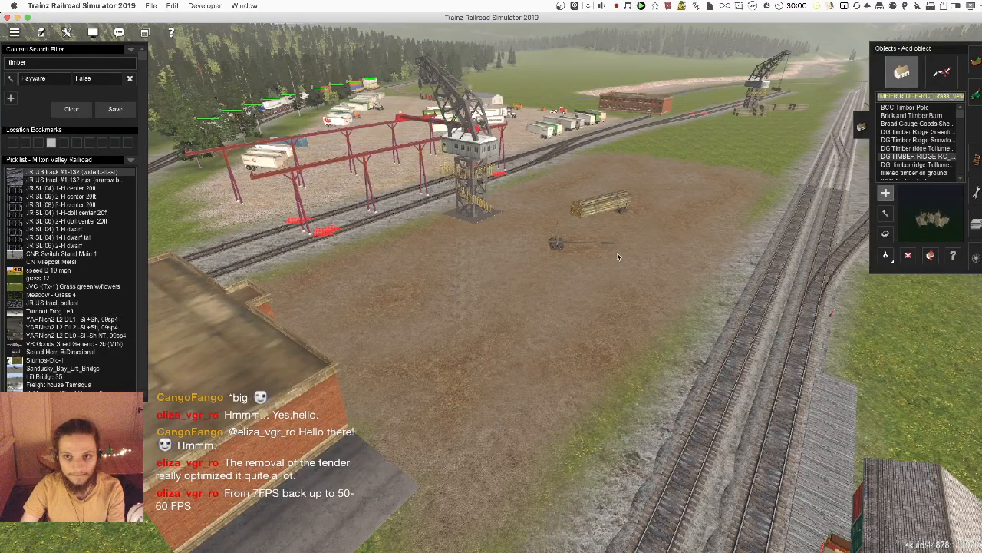
pyautogui.rightClick(511, 332)
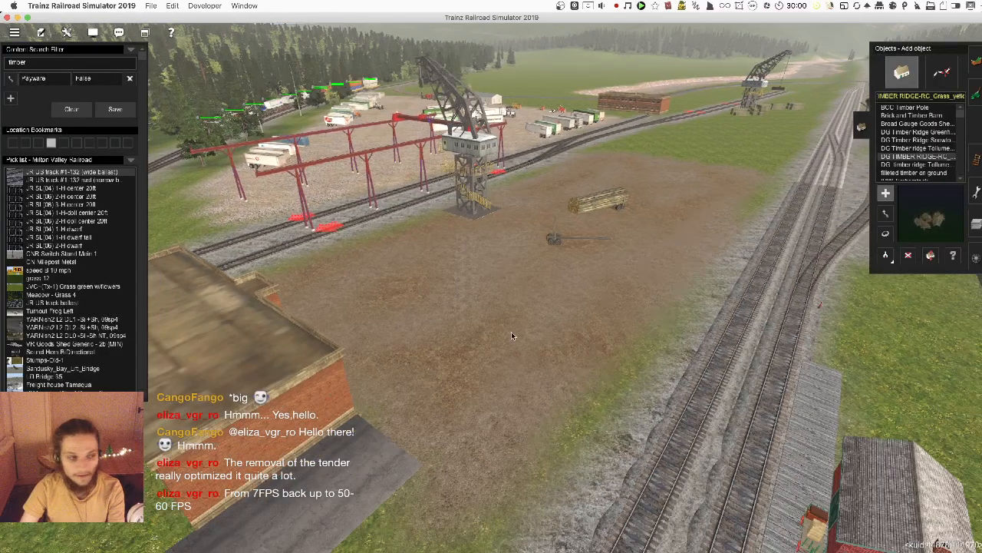
pyautogui.scroll(5, 509, 298)
pyautogui.click(540, 338)
pyautogui.press('Left')
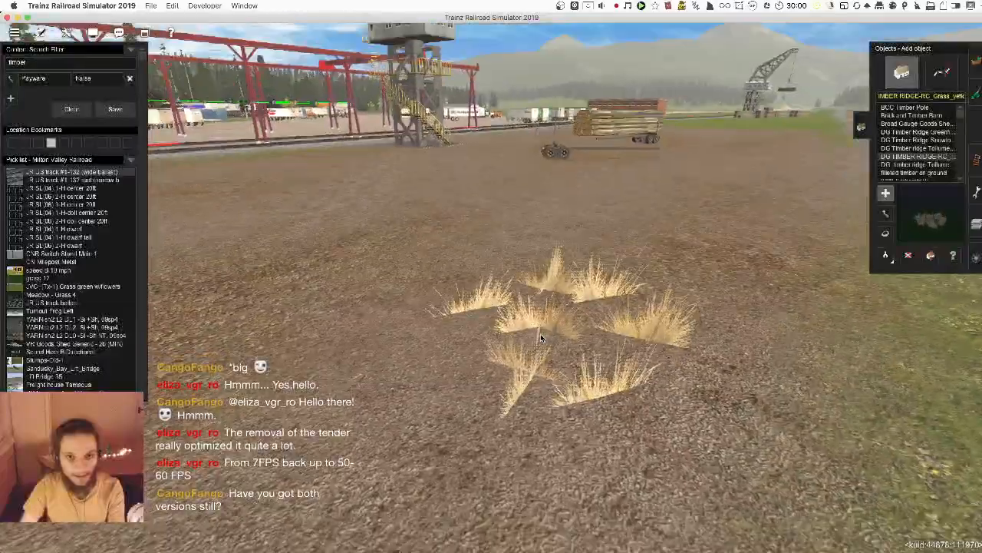
pyautogui.press('Left')
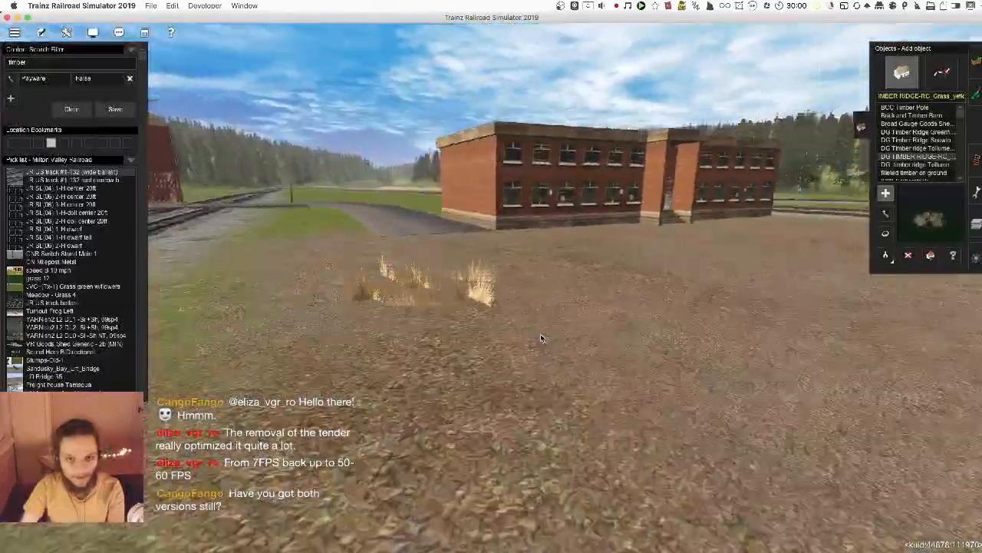
pyautogui.press('Right')
pyautogui.scroll(-5, 542, 338)
pyautogui.press('Up')
pyautogui.press('super+z')
# - Preview the timber objects from the DG Timber ridge item through the timber stacks, gantry and residential building to the Timber Pway Hut
pyautogui.click(919, 164)
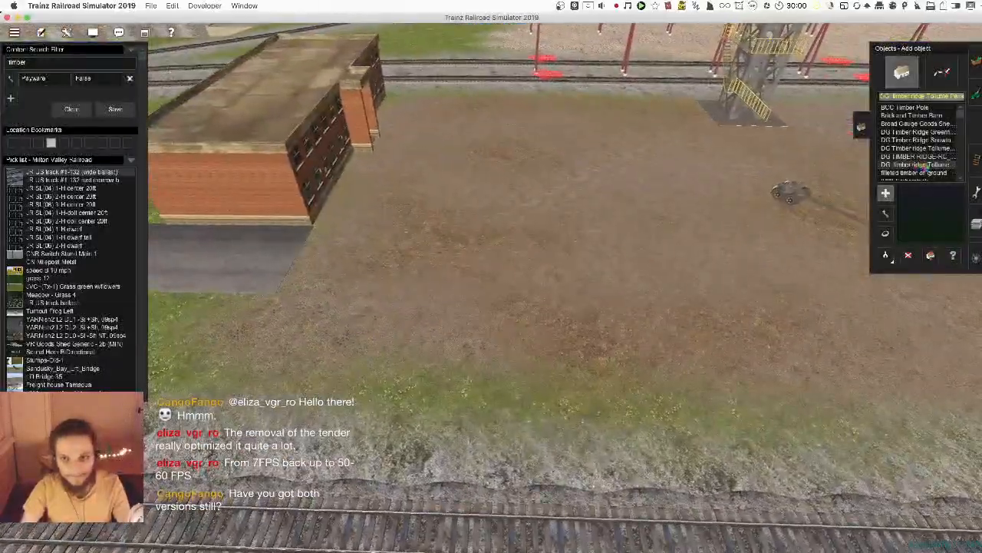
pyautogui.press('Down')
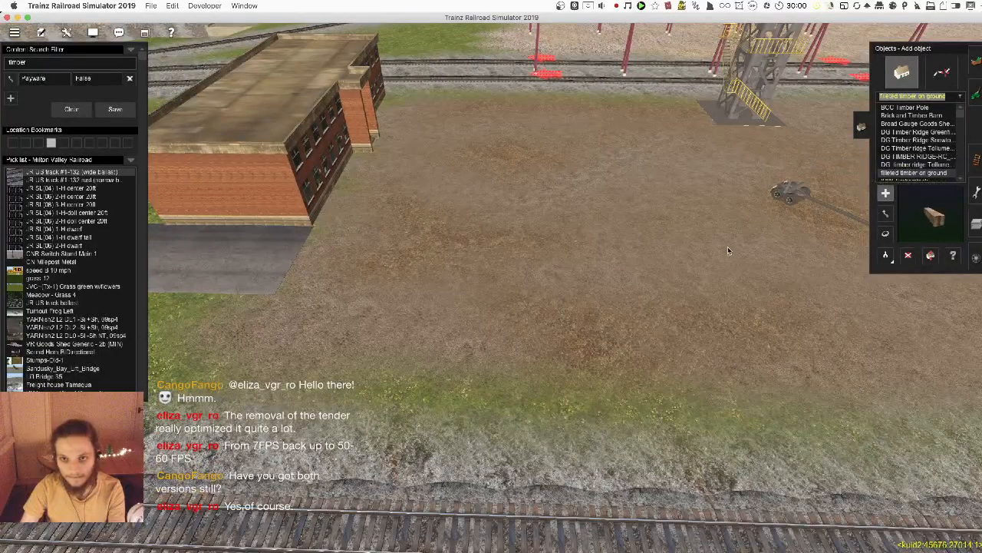
pyautogui.press('Down')
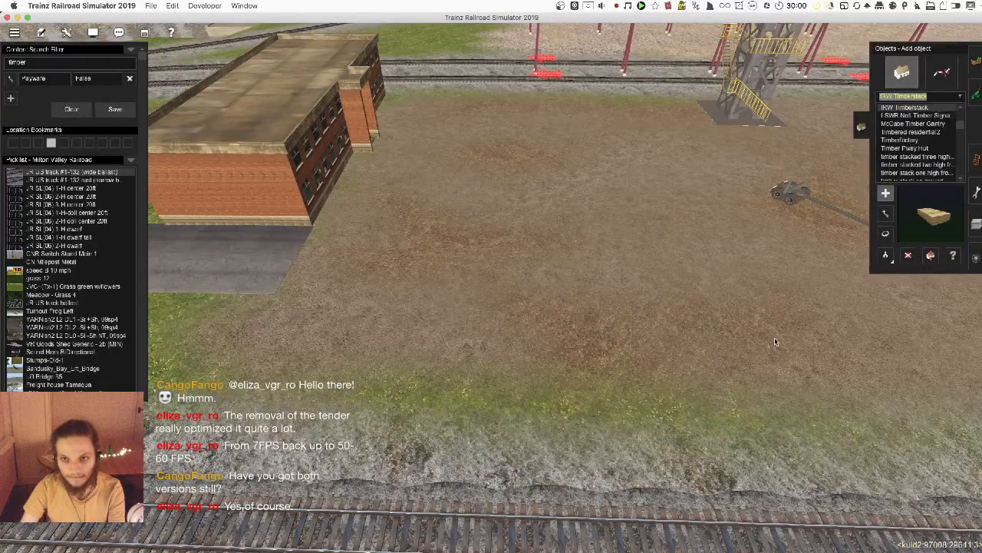
pyautogui.press('Down')
pyautogui.press('Down')
pyautogui.press('Down')
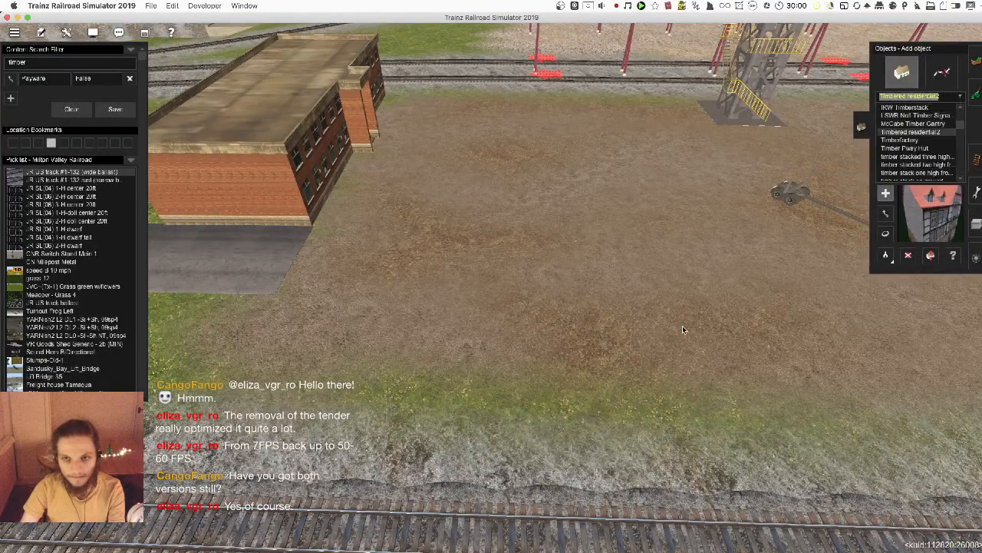
pyautogui.press('Up')
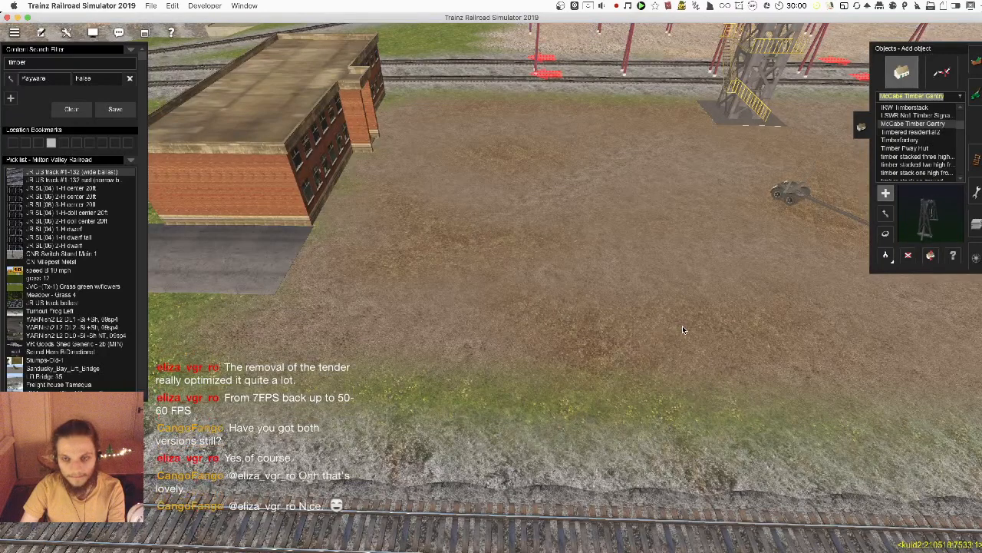
pyautogui.press('Down')
pyautogui.press('Down')
pyautogui.press('Down')
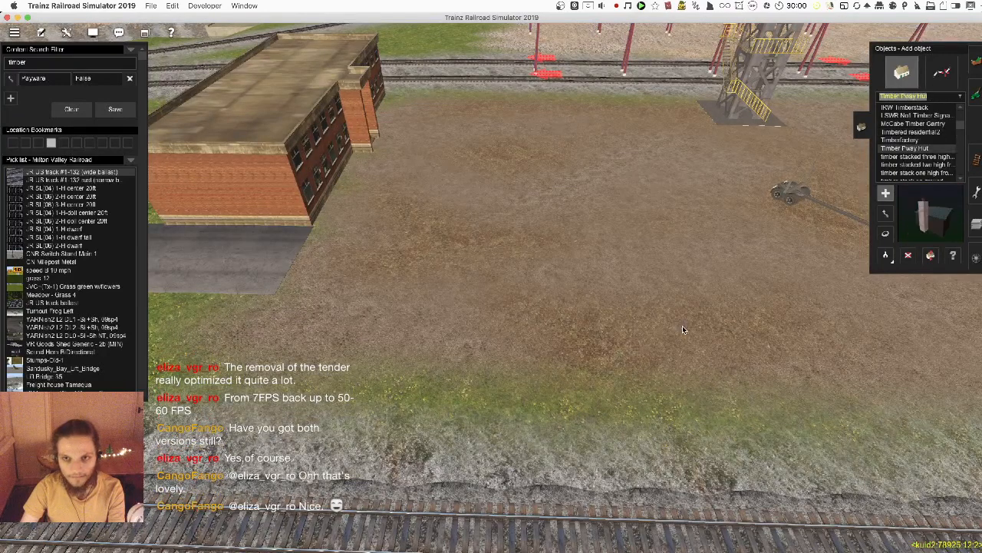
# - Try placing the Timberfactory in the dirt yard beside the brick office, check its footprint, and remove it
pyautogui.press('Up')
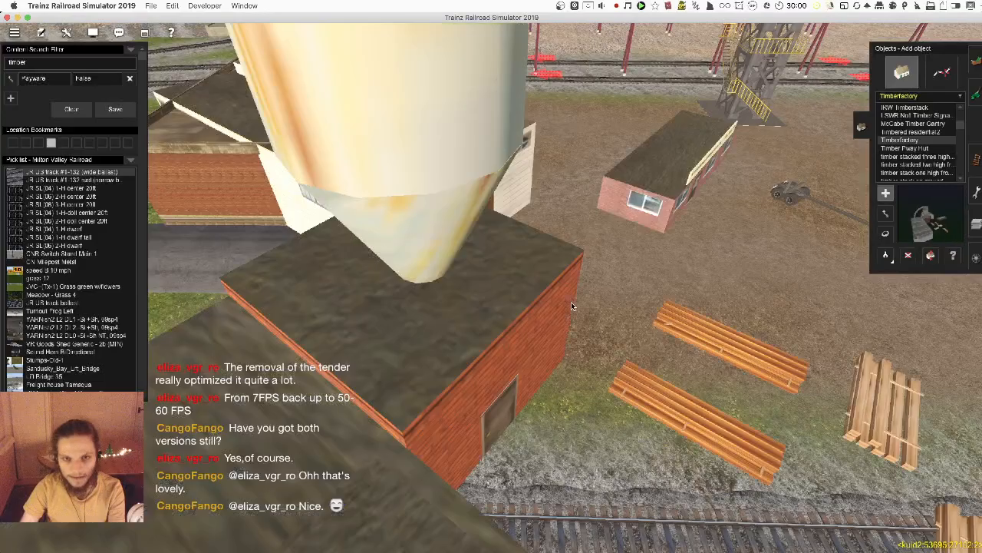
pyautogui.scroll(-5, 571, 302)
pyautogui.scroll(8, 572, 301)
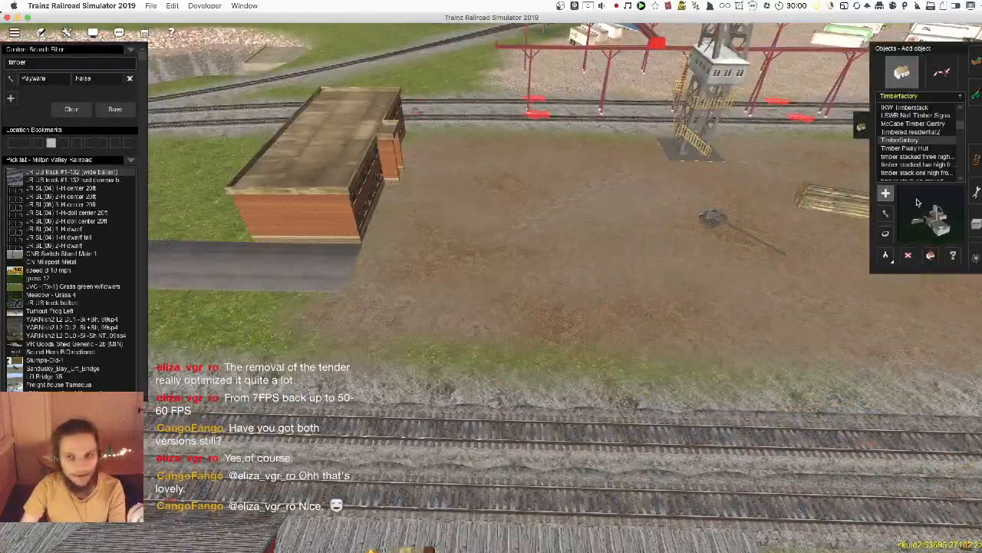
# - Preview the stacked timber objects, try the TUME-23053 Timber-Stack in the dirt yard, inspect it closely, and undo the placement
pyautogui.click(918, 148)
pyautogui.press('Down')
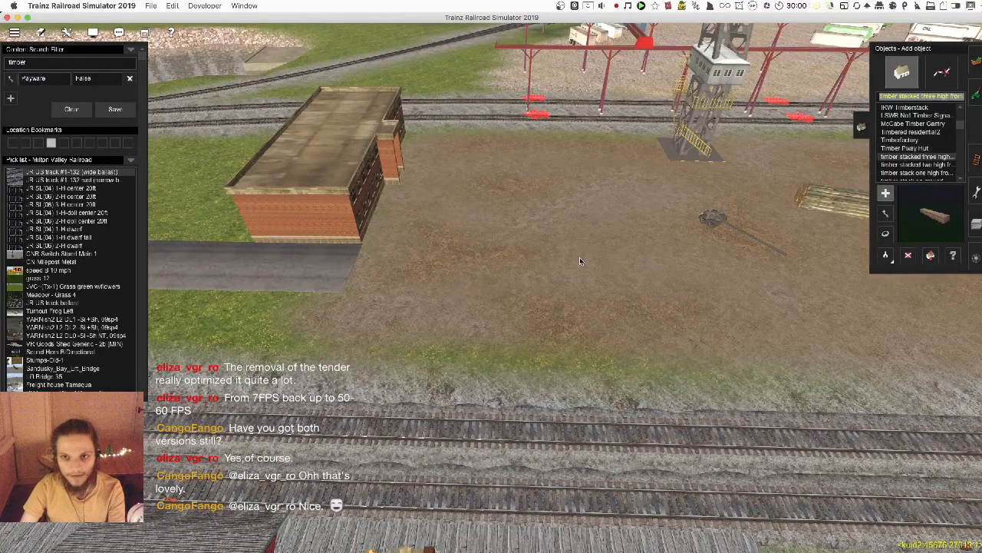
pyautogui.press('Down')
pyautogui.press('Down')
pyautogui.press('Down')
pyautogui.press('Down')
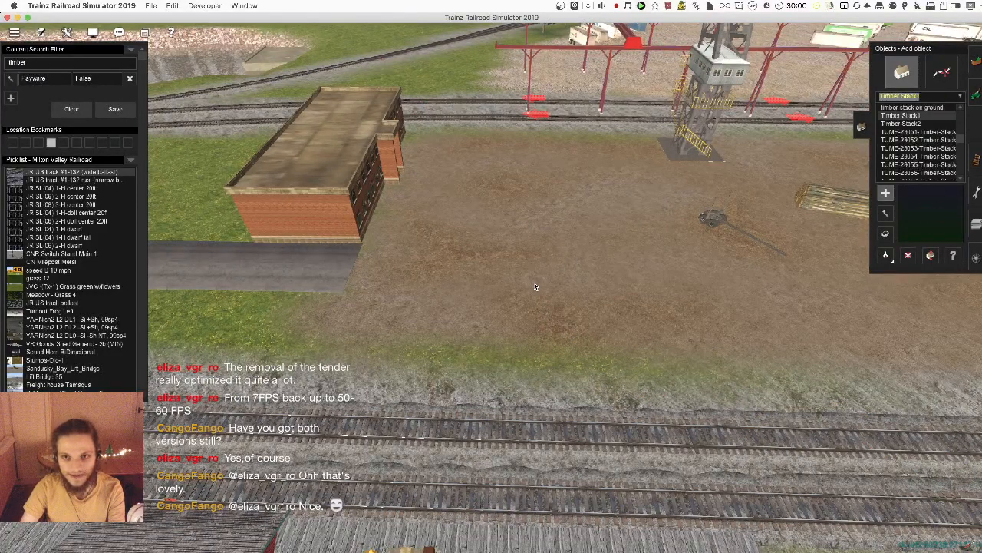
pyautogui.press('Down')
pyautogui.press('Down')
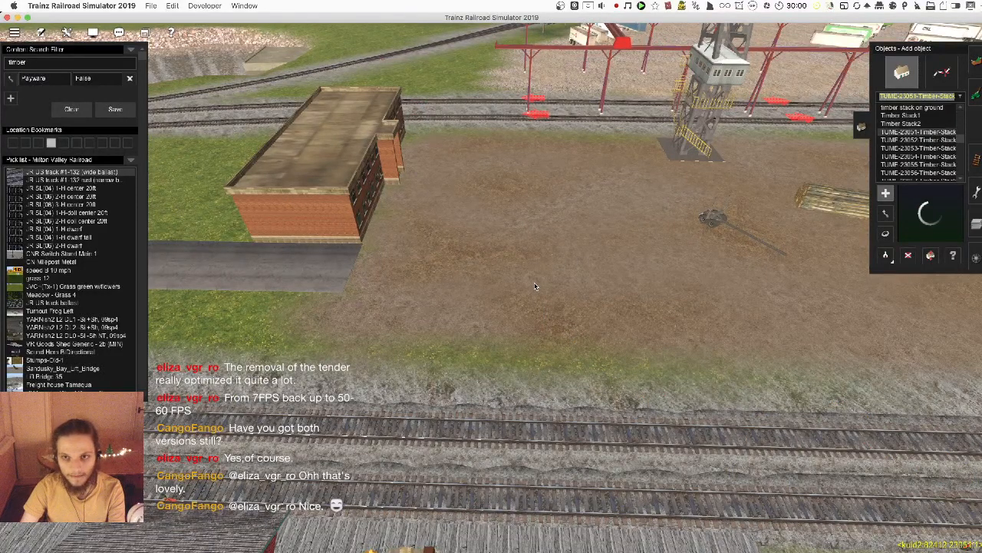
pyautogui.press('Down')
pyautogui.press('Down')
pyautogui.click(516, 317)
pyautogui.scroll(5, 517, 317)
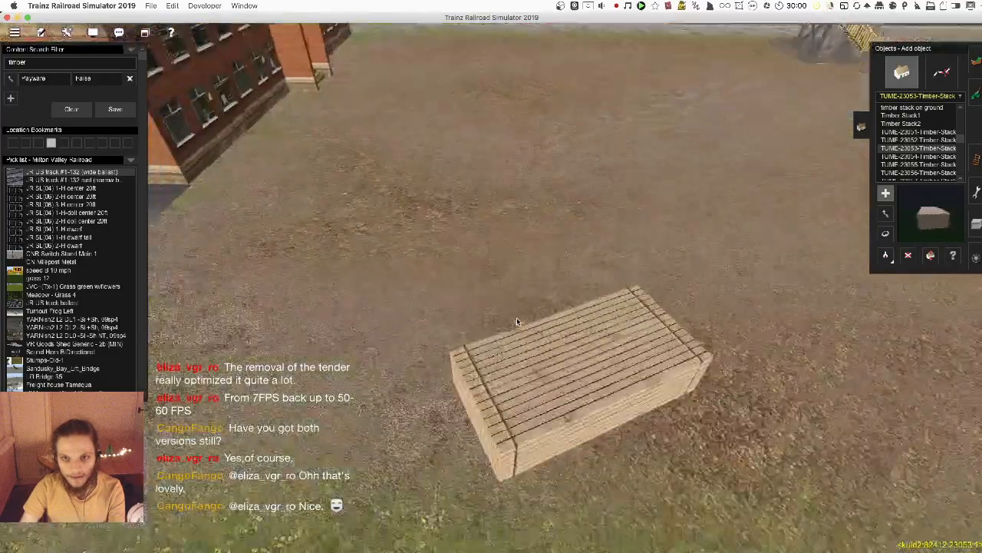
pyautogui.scroll(-1, 919, 167)
pyautogui.hotkey('ctrl', 'z')
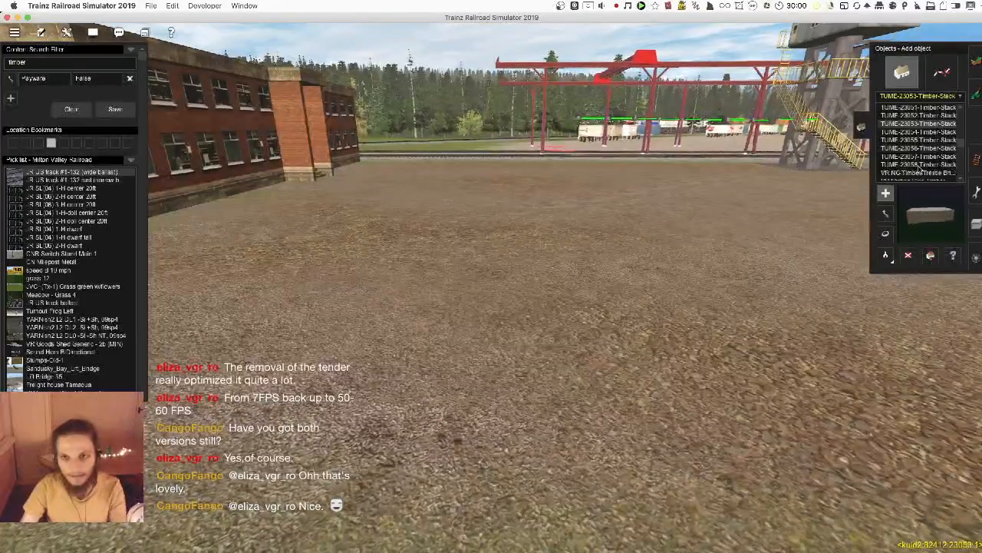
# - Try placing the TUME-23058 Timber-Stack in the dirt yard, inspect its size, and undo the placement
pyautogui.click(918, 170)
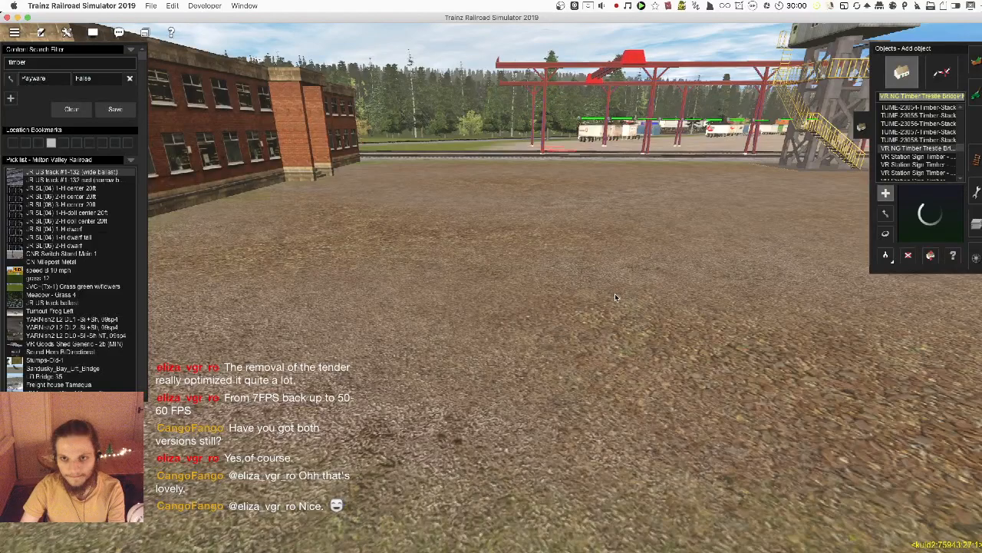
pyautogui.press('Up')
pyautogui.click(564, 367)
pyautogui.scroll(-4, 563, 366)
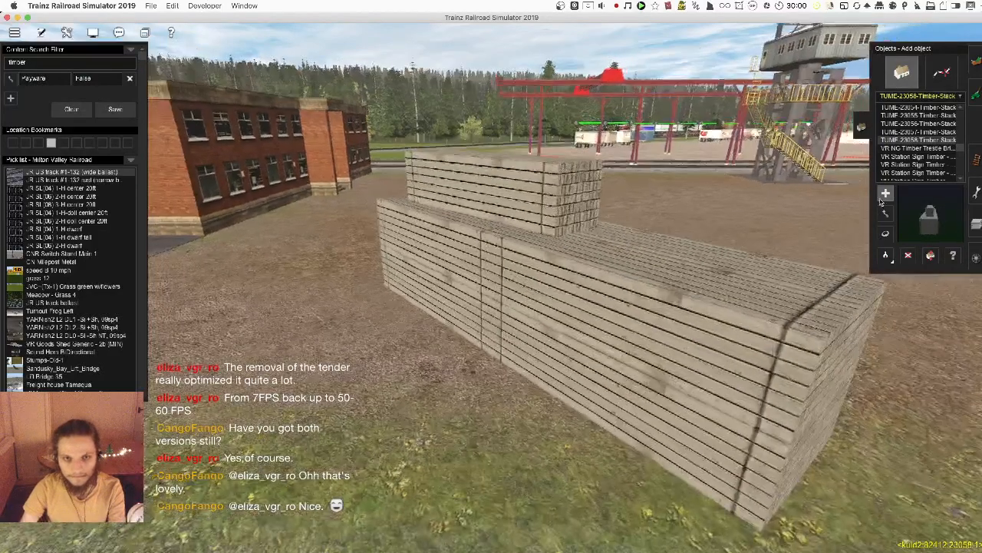
pyautogui.hotkey('ctrl', 'z')
# - Try placing the VR NG Timber Trestle Bridge piece in the dirt yard, rotate it, and delete it
pyautogui.press('Down')
pyautogui.press('Down')
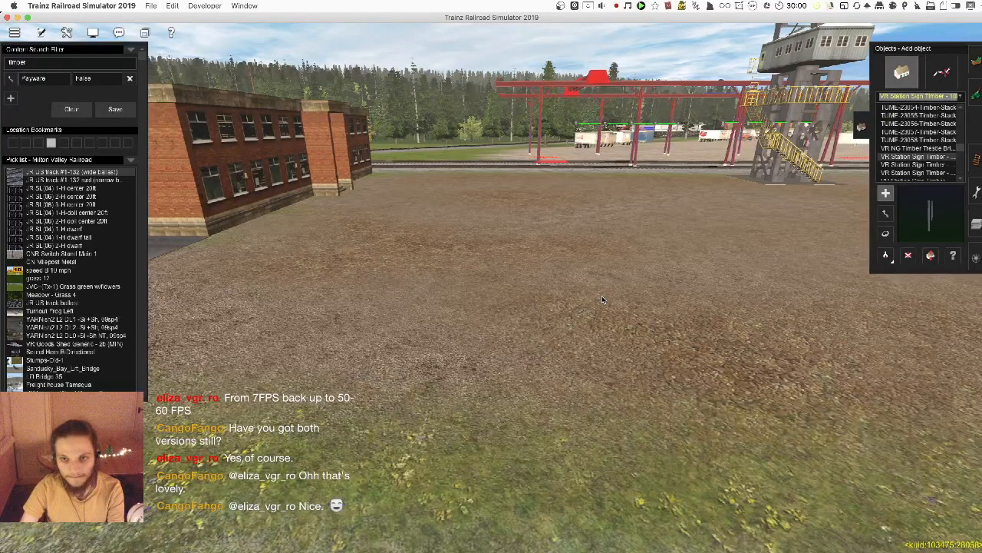
pyautogui.press('Up')
pyautogui.click(525, 332)
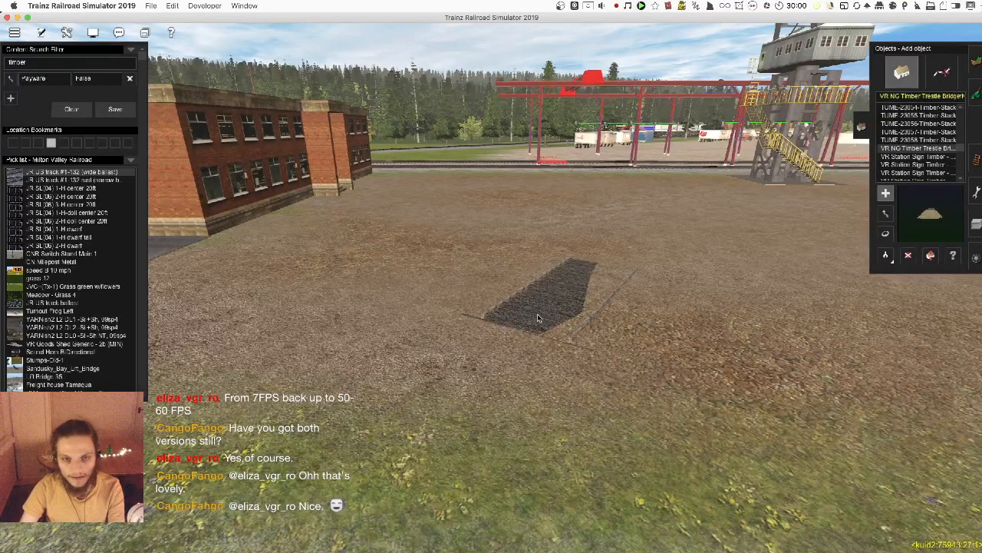
pyautogui.press('r')
pyautogui.moveTo(538, 319); pyautogui.dragTo(513, 333)
pyautogui.press('d')
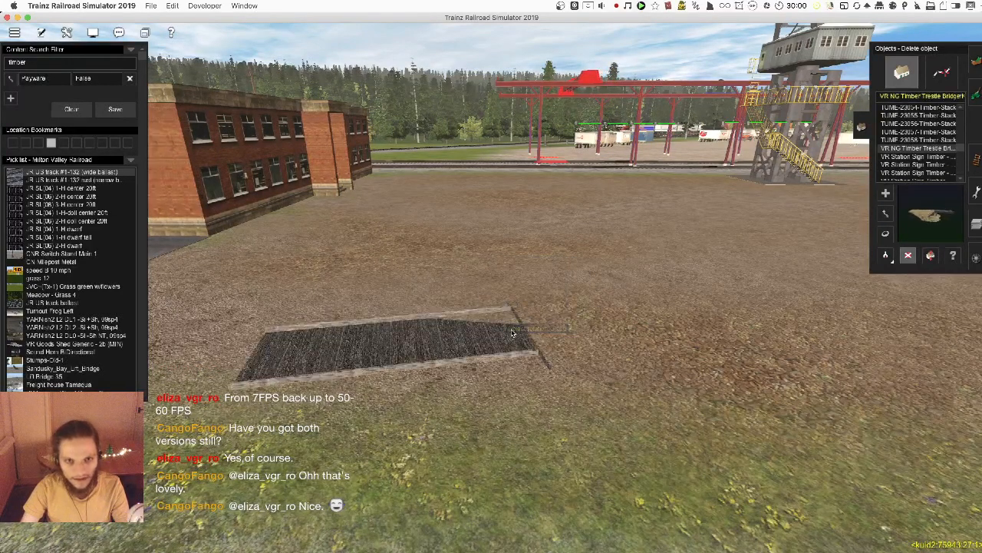
pyautogui.click(512, 332)
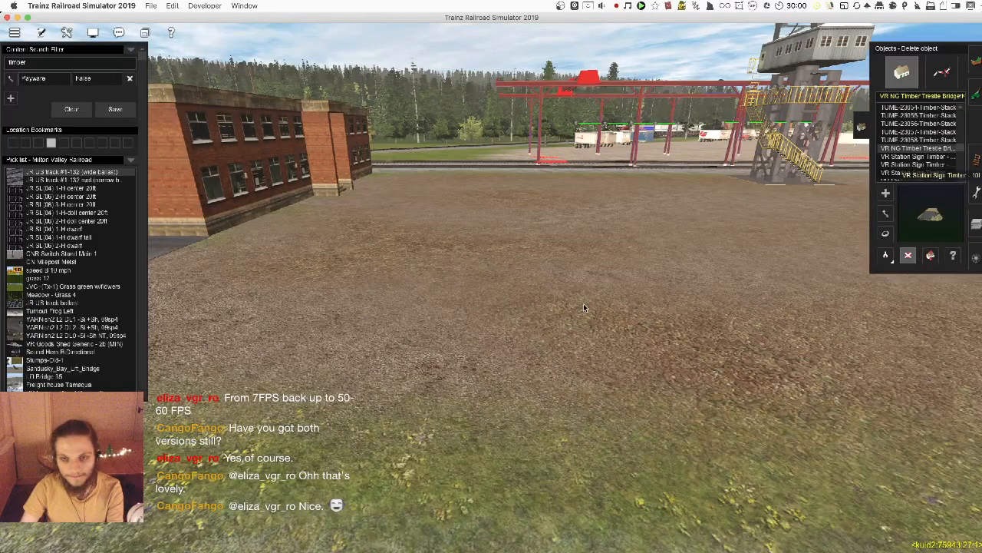
# - Place the VR NG Timber Trestle Bridge piece again, raise it about 4 m to inspect its full shape, and delete it
pyautogui.press('a')
pyautogui.click(562, 327)
pyautogui.press('h')
pyautogui.moveTo(562, 327); pyautogui.dragTo(592, 356)
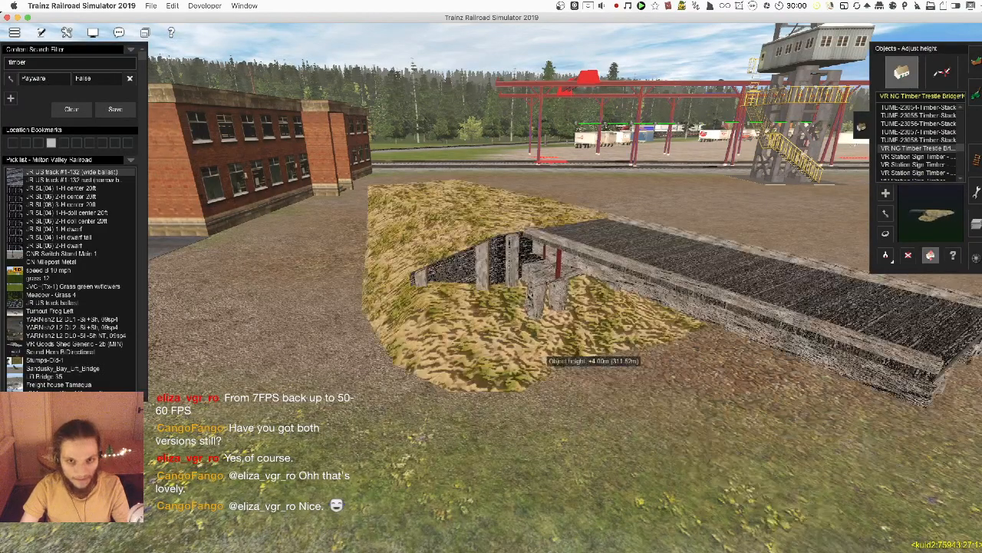
pyautogui.press('d')
pyautogui.click(623, 248)
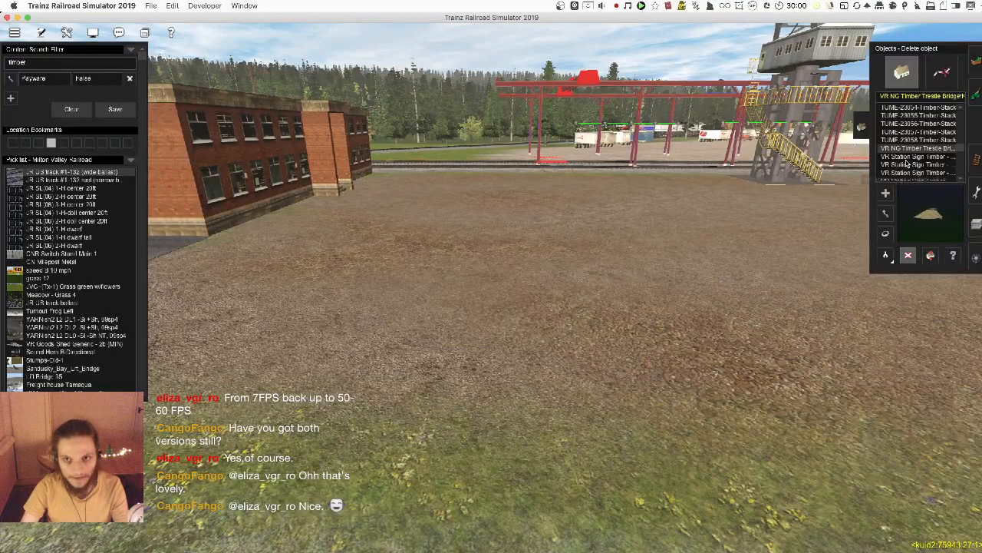
# - Preview the VR Timber Bridge spans and the VR_Timber_Trestle_Bridge kit abutment among the timber objects
pyautogui.scroll(-2, 910, 161)
pyautogui.click(918, 159)
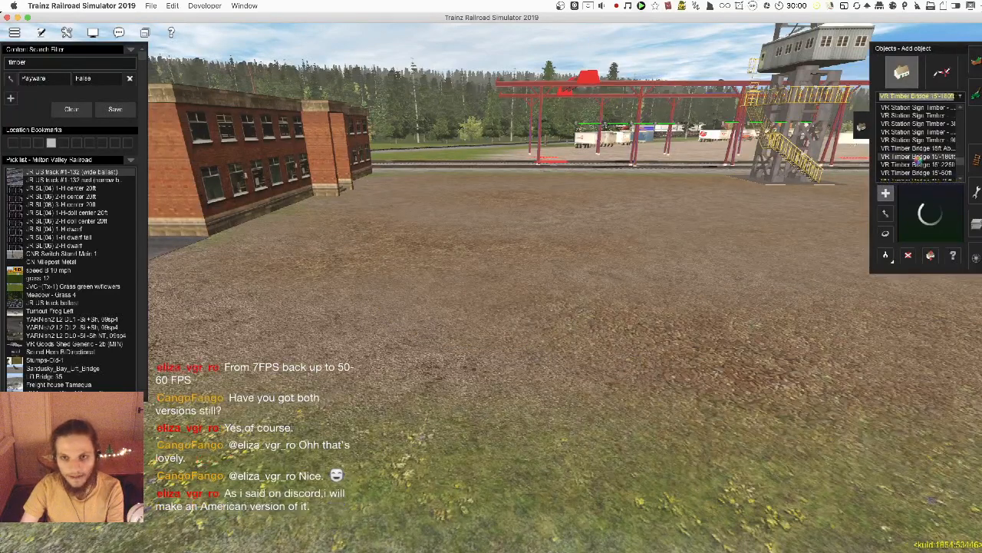
pyautogui.scroll(-3, 920, 161)
pyautogui.click(920, 173)
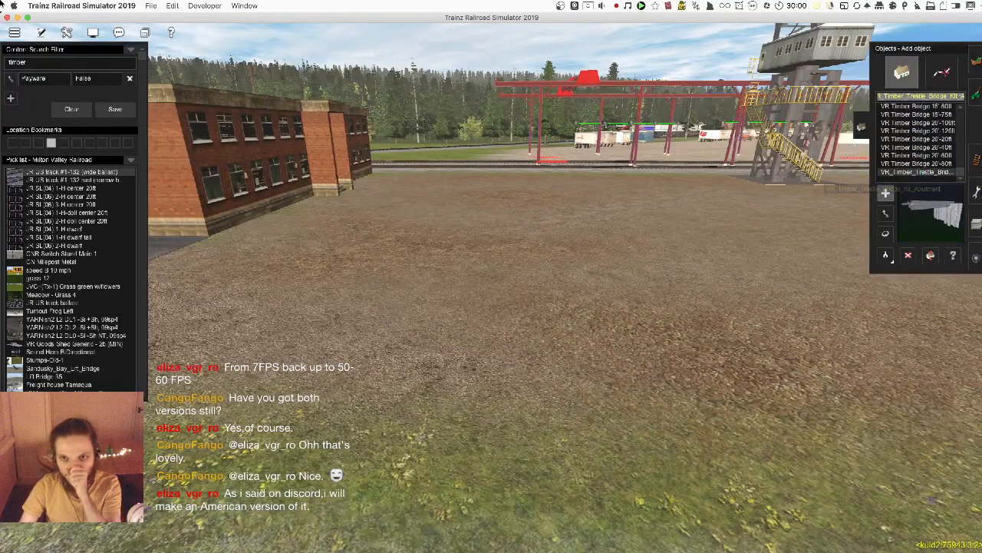
# - Replace the content search filter's "timber" text with "lumber"
pyautogui.click(38, 67)
pyautogui.write('lumber')
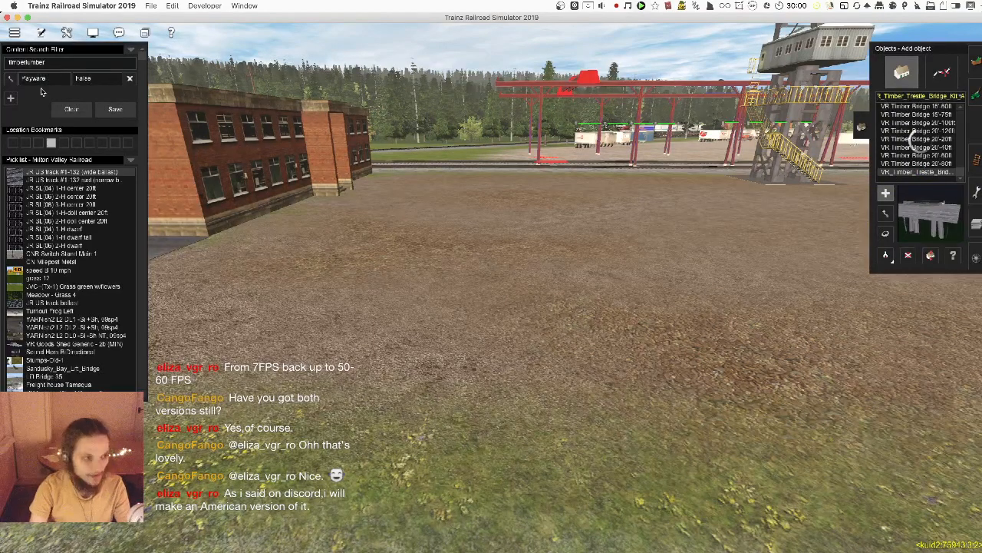
pyautogui.press('Return')
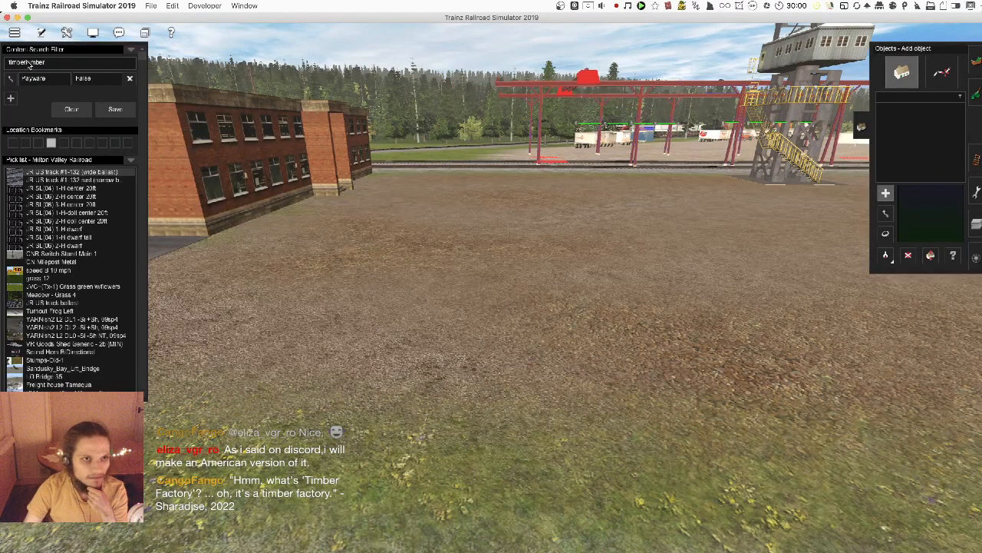
pyautogui.moveTo(26, 63); pyautogui.dragTo(3, 66)
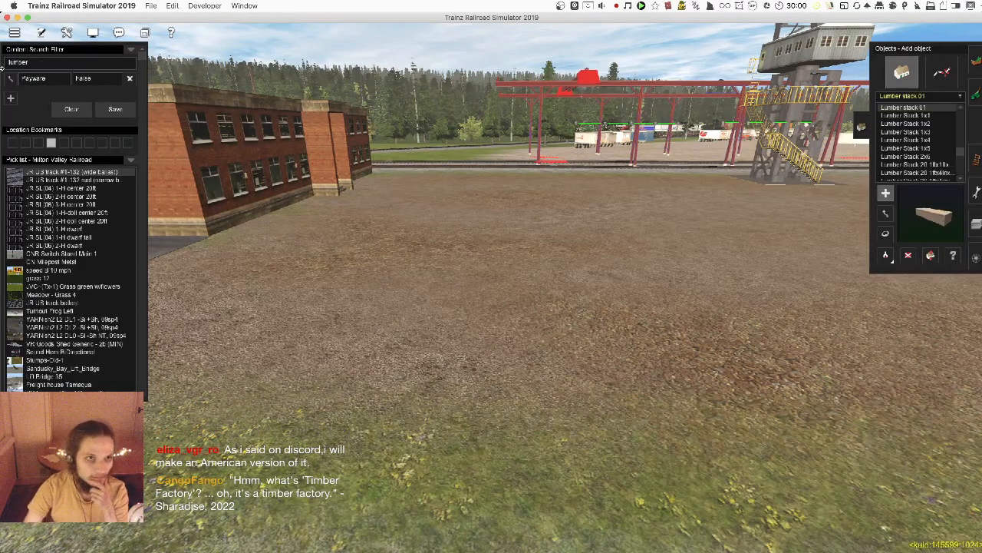
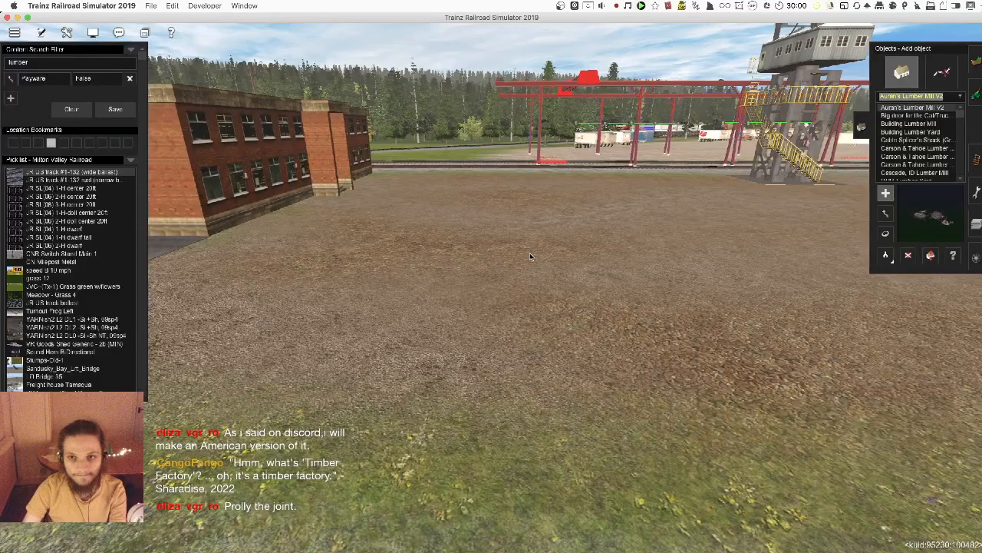
# - Try placing Auran's Lumber Mill V2 in the dirt yard, inspect its full extent from above, and undo the placement
pyautogui.press('Up')
pyautogui.click(548, 265)
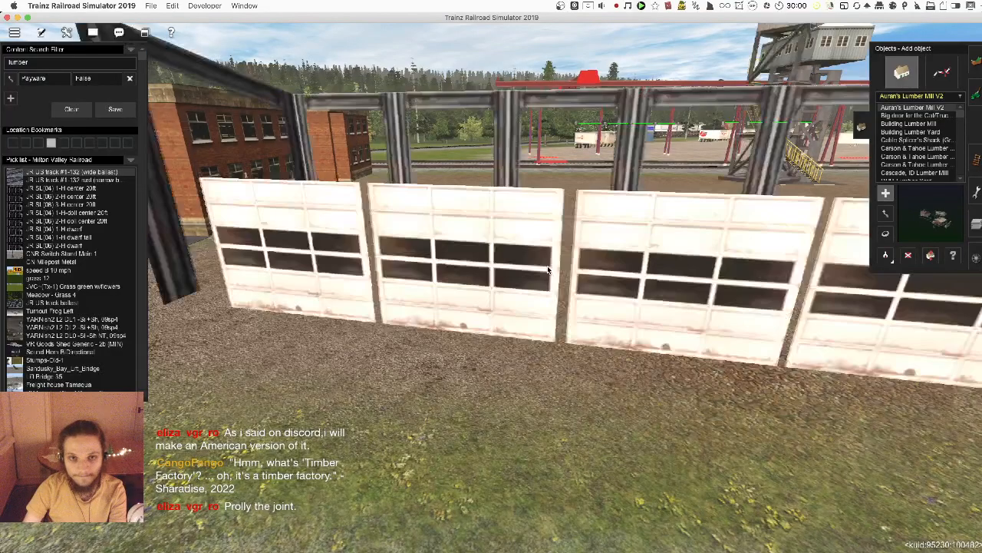
pyautogui.scroll(-5, 547, 266)
pyautogui.scroll(-3, 548, 270)
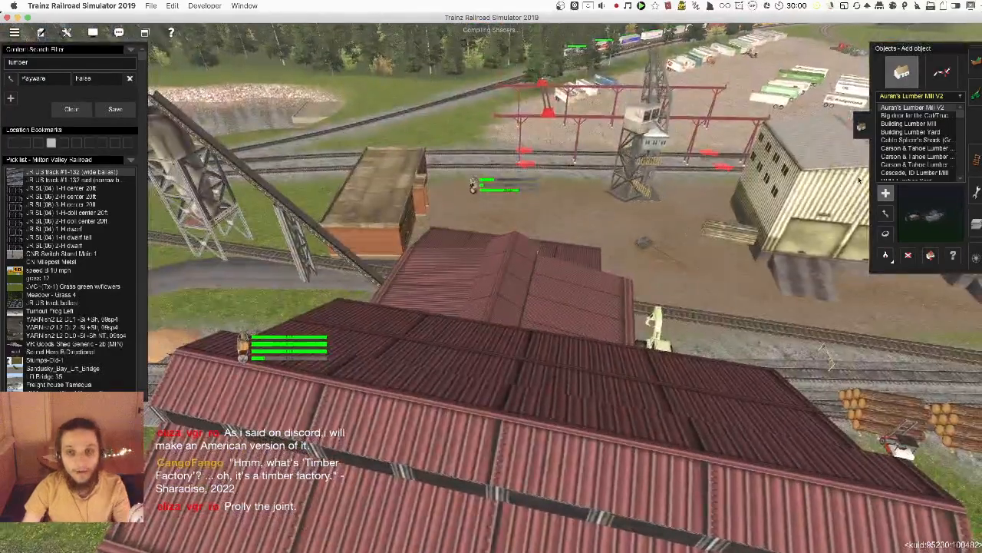
pyautogui.press('super+z')
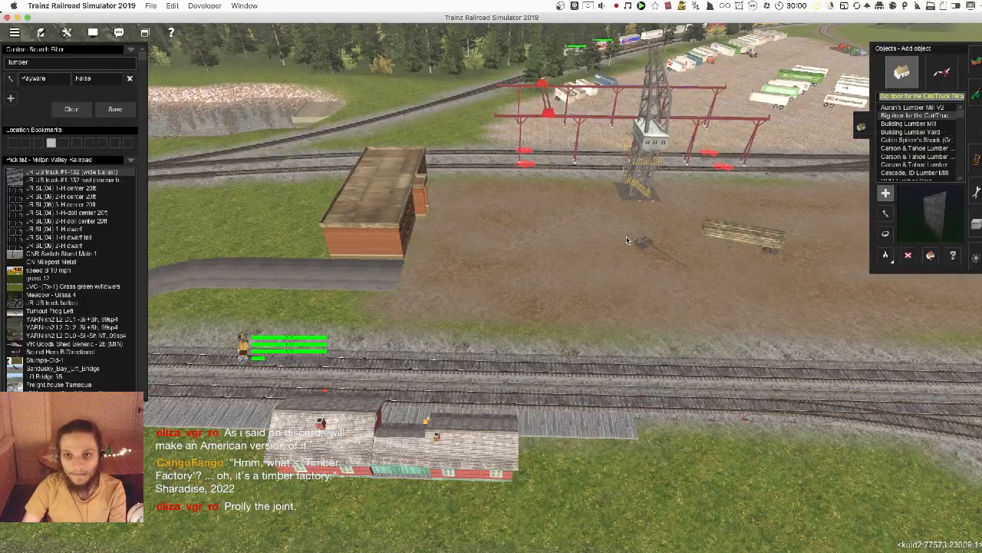
# - Place the Building Lumber Yard in the dirt yard beside the brick office
pyautogui.scroll(4, 449, 289)
pyautogui.moveTo(450, 289); pyautogui.dragTo(588, 277, button='right')
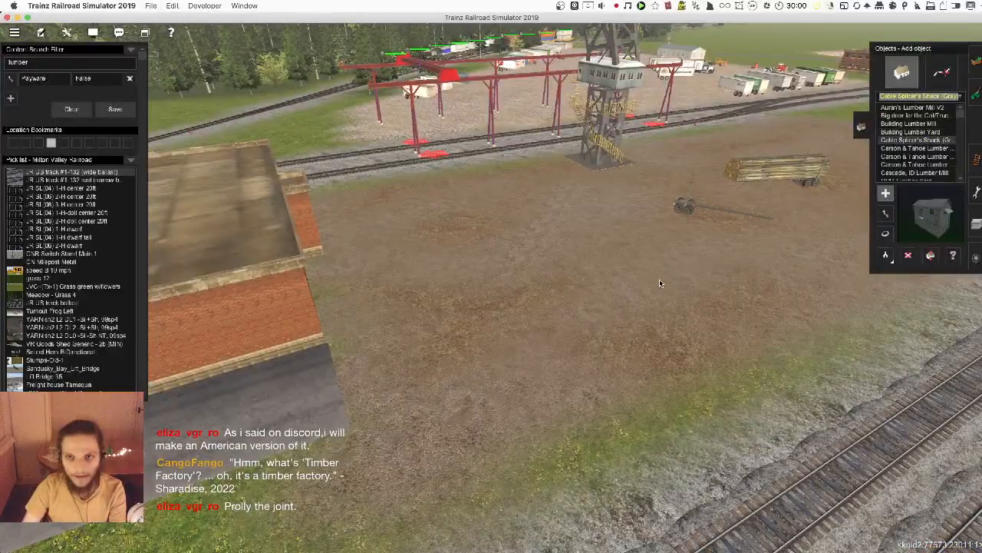
pyautogui.press('Up')
pyautogui.click(598, 295)
pyautogui.moveTo(600, 296); pyautogui.dragTo(461, 296, button='right')
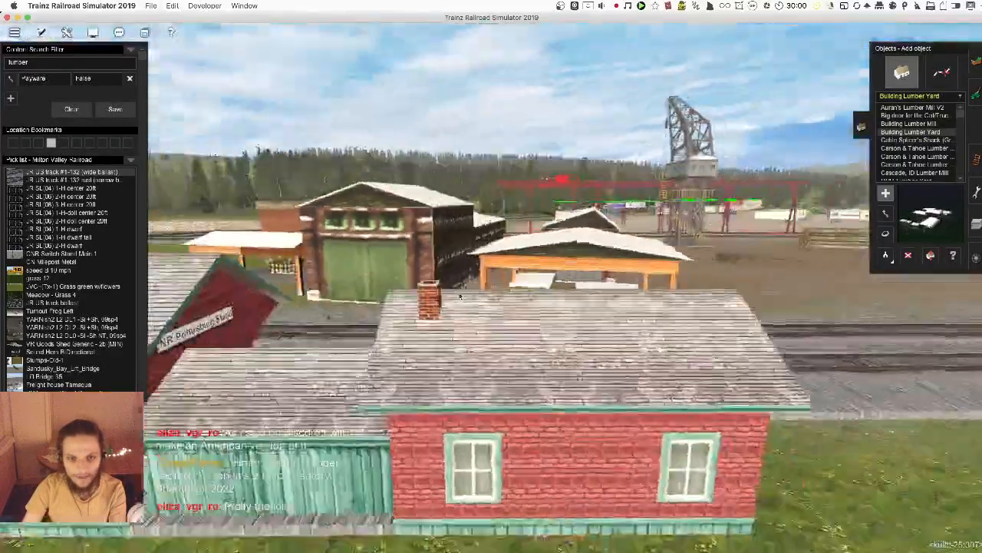
# - Inspect the placed lumber yard buildings from several sides and delete them from the yard
pyautogui.scroll(-3, 460, 296)
pyautogui.scroll(3, 498, 302)
pyautogui.scroll(2, 497, 302)
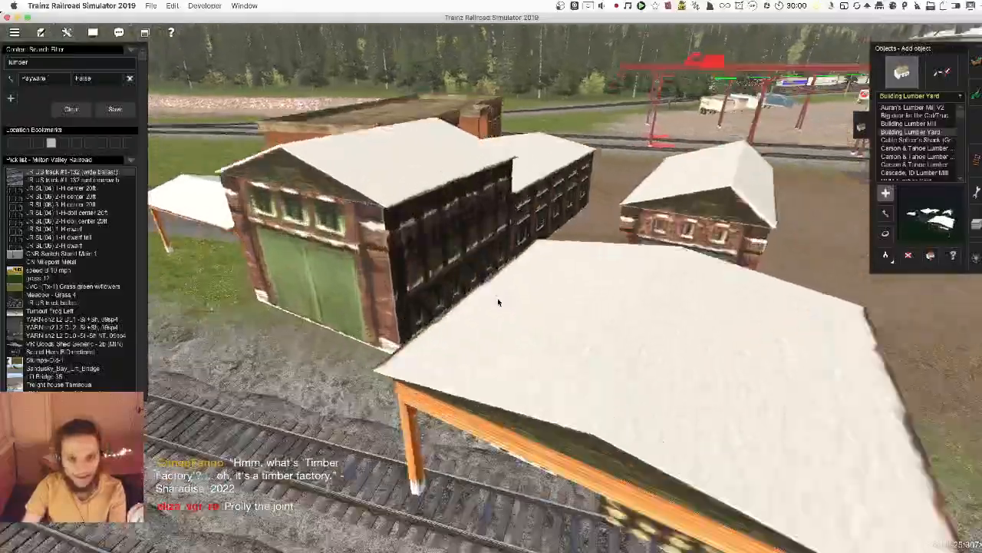
pyautogui.scroll(3, 498, 302)
pyautogui.scroll(-3, 498, 298)
pyautogui.moveTo(497, 297)
pyautogui.mouseDown(button='right')
pyautogui.moveTo(477, 308)
pyautogui.moveTo(474, 281)
pyautogui.moveTo(560, 301)
pyautogui.moveTo(574, 399)
pyautogui.moveTo(502, 294)
pyautogui.mouseUp(button='right')
pyautogui.scroll(3, 478, 308)
pyautogui.scroll(-3, 490, 289)
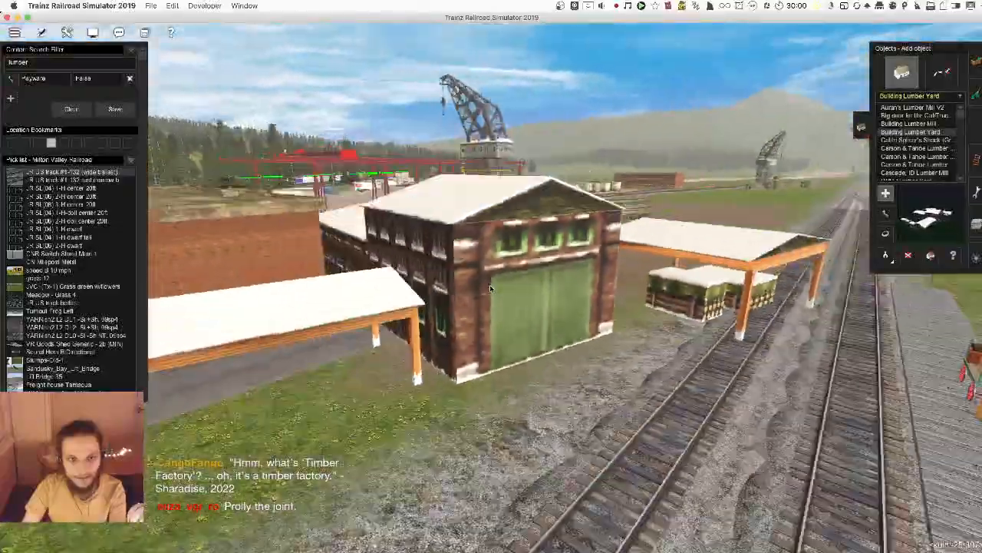
pyautogui.scroll(5, 492, 288)
pyautogui.press('d')
pyautogui.click(502, 294)
# - Try placing the Cable Splicer's Shack (Gray) in the dirt yard, rotate it, and delete it
pyautogui.moveTo(470, 245); pyautogui.dragTo(495, 273, button='right')
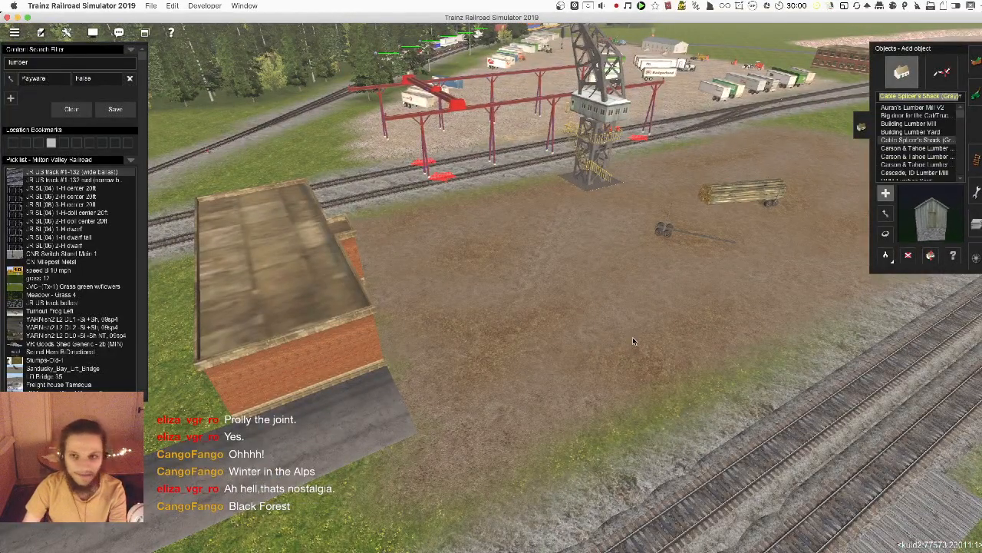
pyautogui.scroll(5, 621, 341)
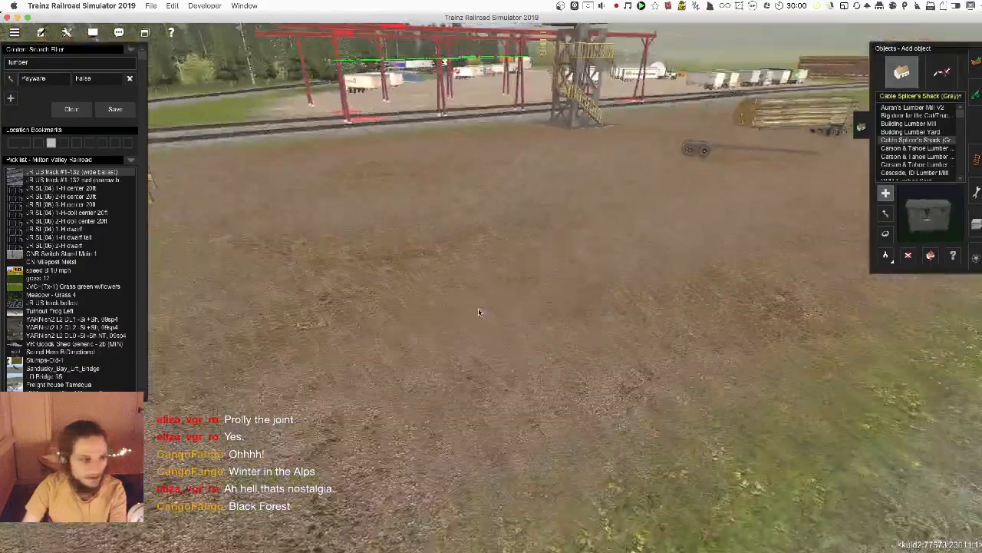
pyautogui.click(524, 276)
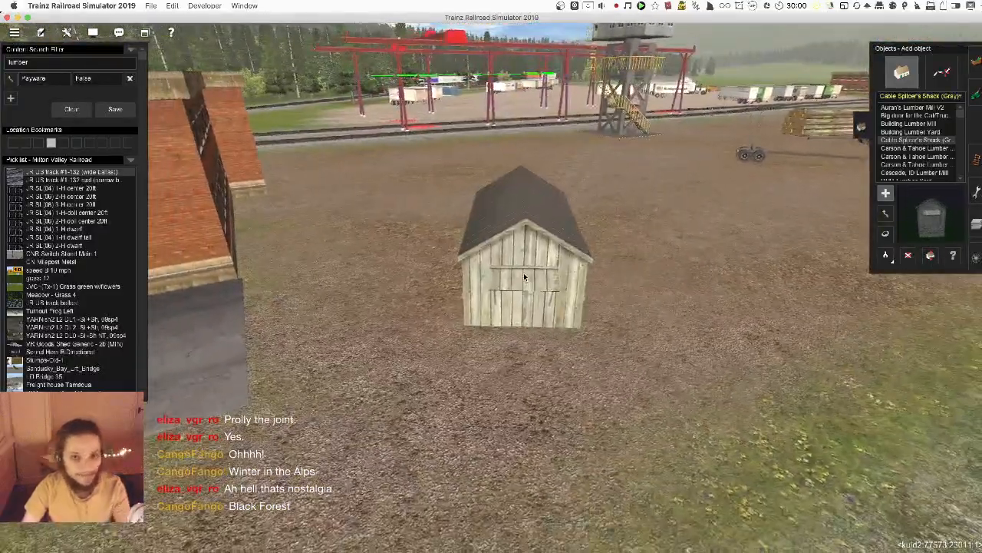
pyautogui.press('r')
pyautogui.moveTo(524, 272); pyautogui.dragTo(527, 276)
pyautogui.press('d')
pyautogui.click(527, 276)
pyautogui.press('a')
pyautogui.rightClick(621, 248)
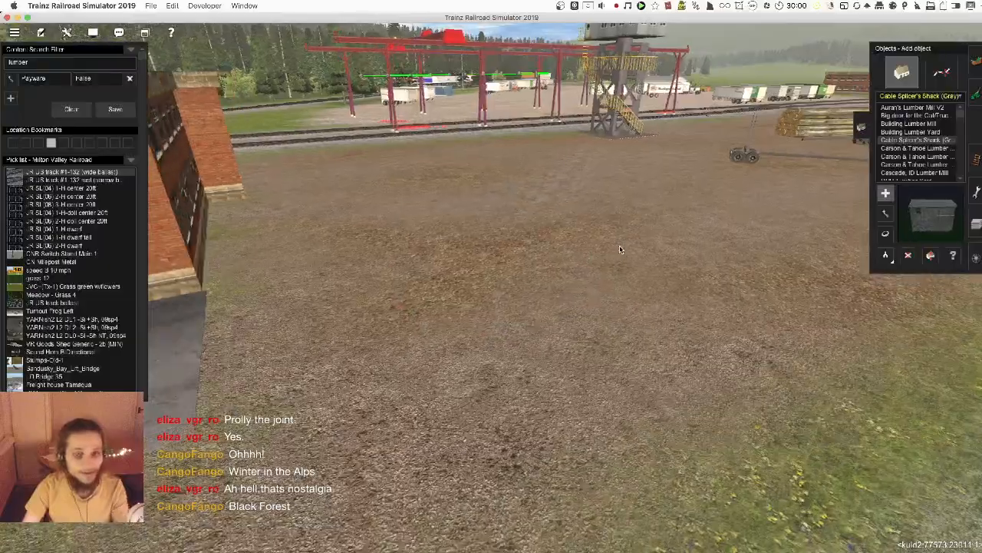
# - Place the Cable Splicer's Shack (Gray) beside the end of the access road, opposite the brick office
pyautogui.scroll(-5, 638, 246)
pyautogui.moveTo(710, 238); pyautogui.dragTo(494, 287, button='right')
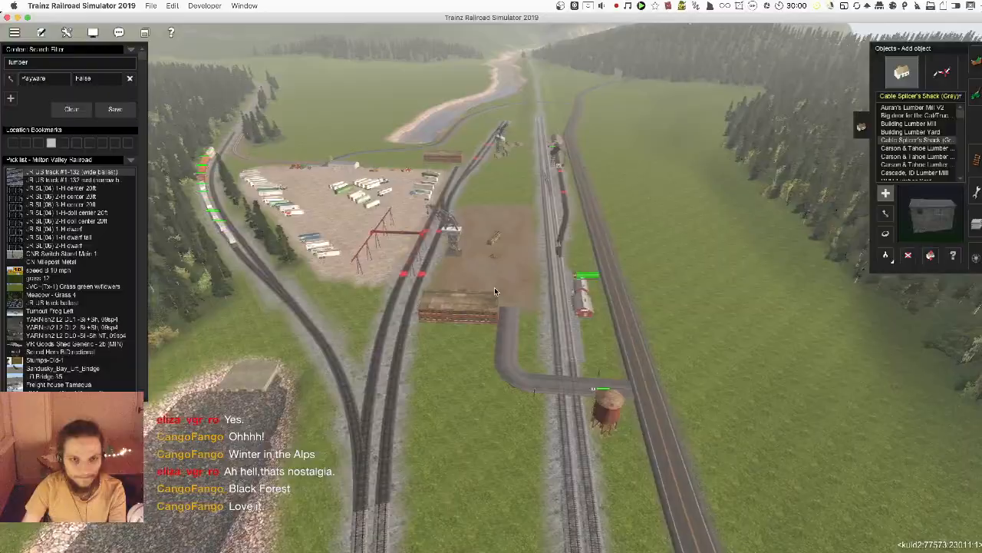
pyautogui.scroll(5, 494, 287)
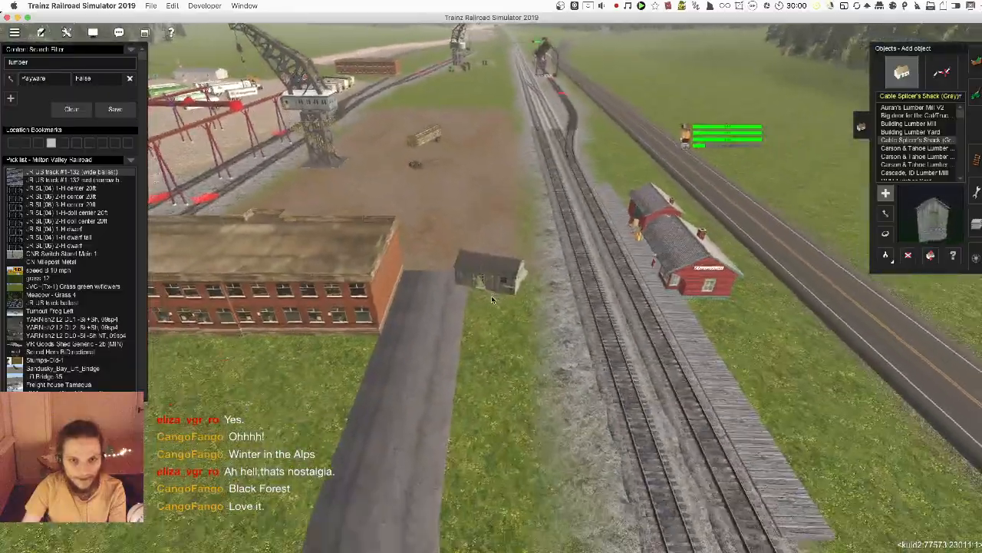
pyautogui.scroll(3, 492, 299)
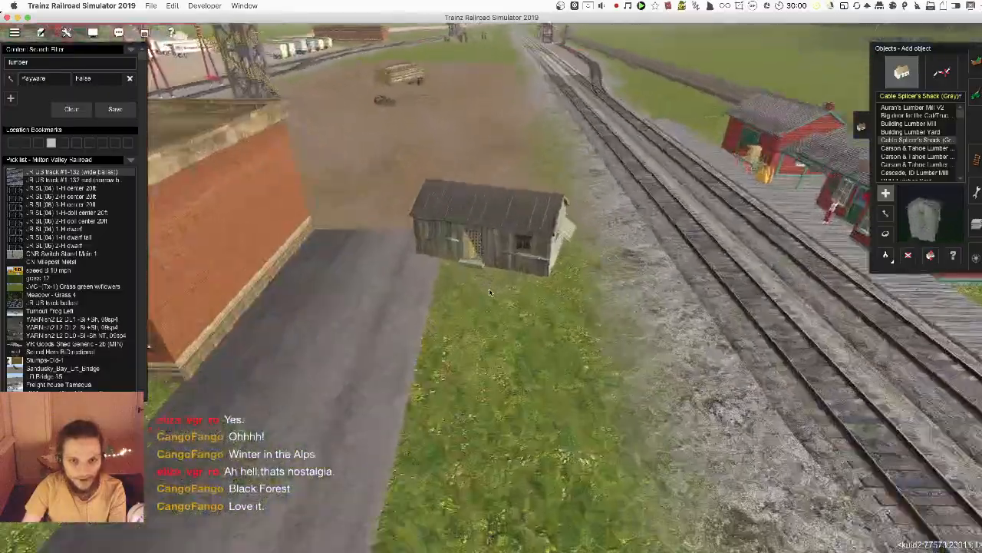
pyautogui.scroll(-4, 492, 295)
pyautogui.moveTo(493, 296); pyautogui.dragTo(468, 267, button='right')
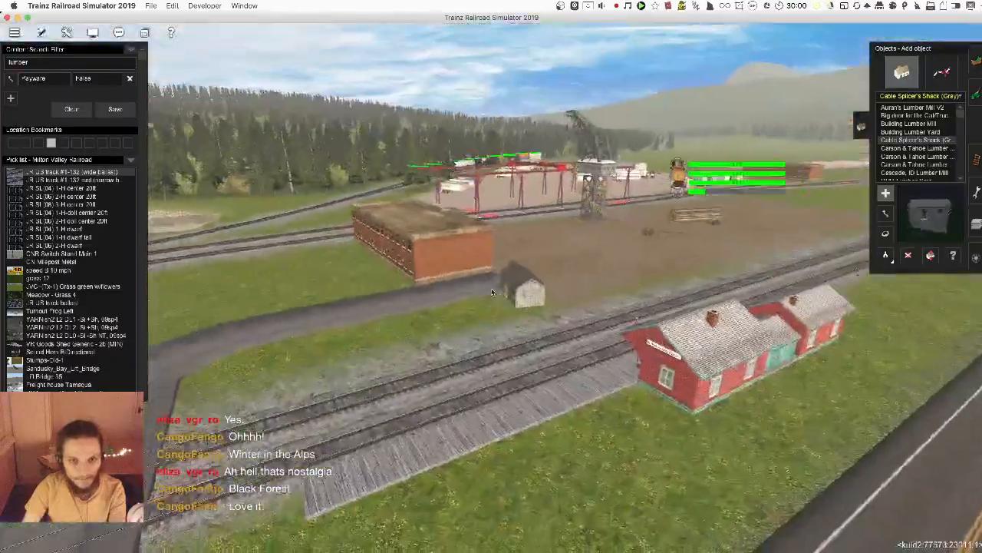
# - Try moving the brick office across the tracks and the shack onto the office's spot beside the access road
pyautogui.moveTo(468, 267); pyautogui.dragTo(759, 231)
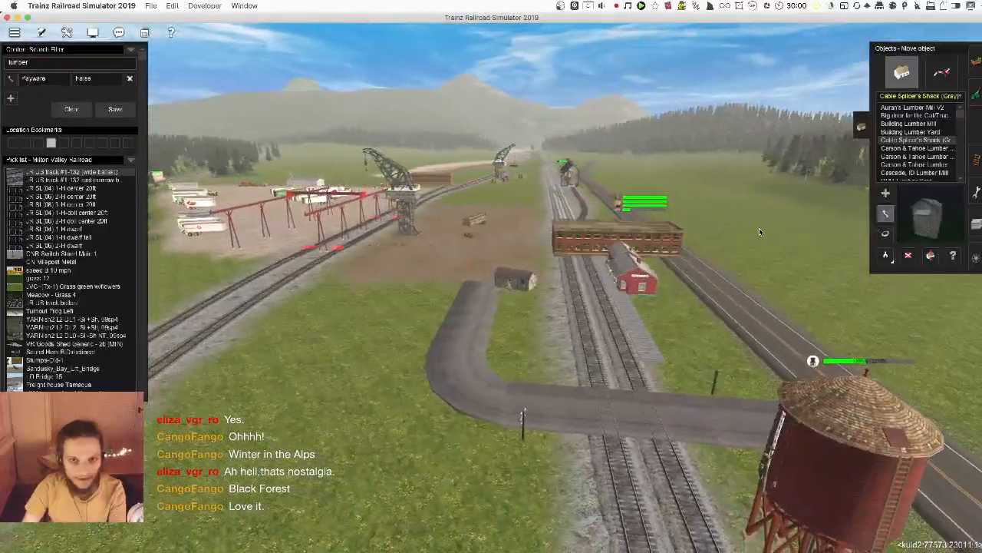
pyautogui.scroll(3, 827, 221)
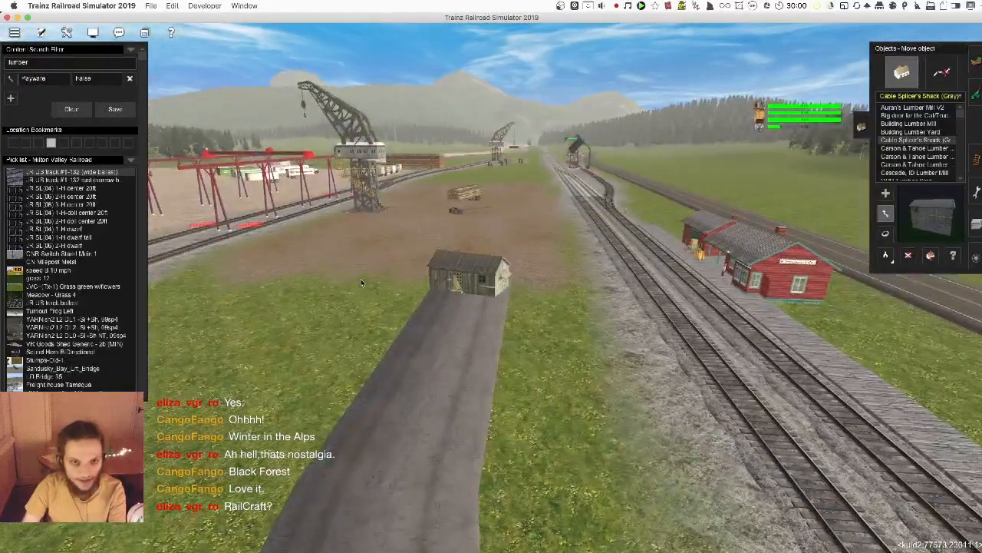
pyautogui.scroll(6, 461, 280)
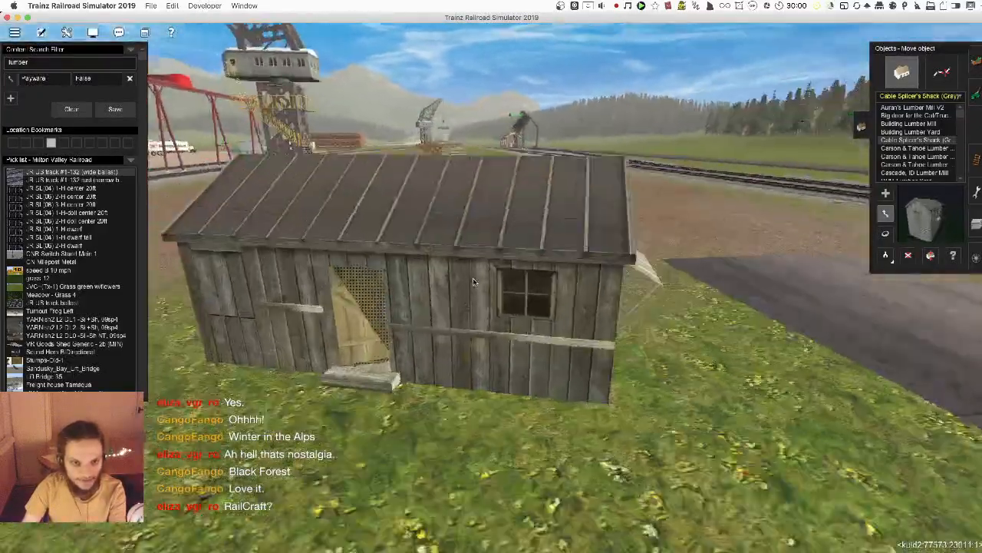
pyautogui.press('Left')
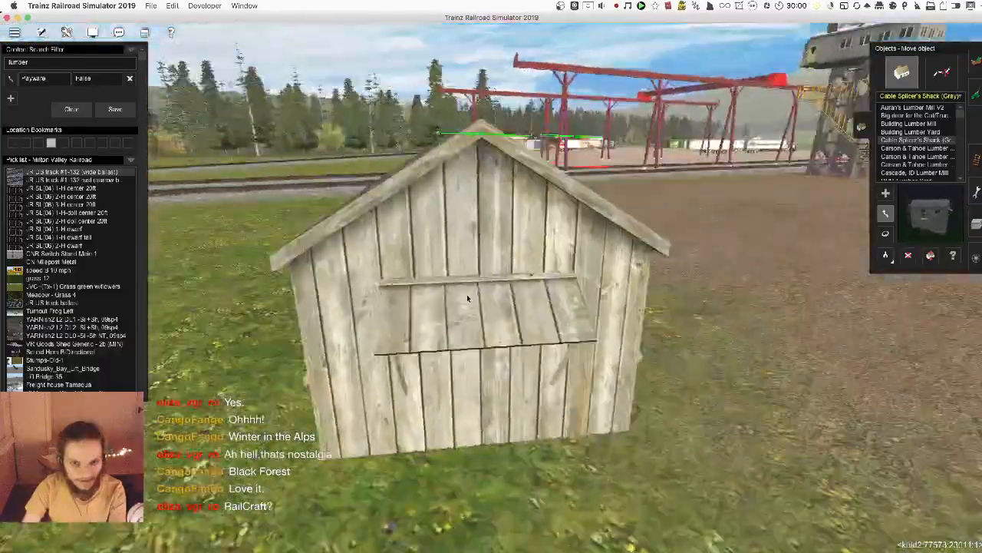
pyautogui.scroll(-15, 472, 298)
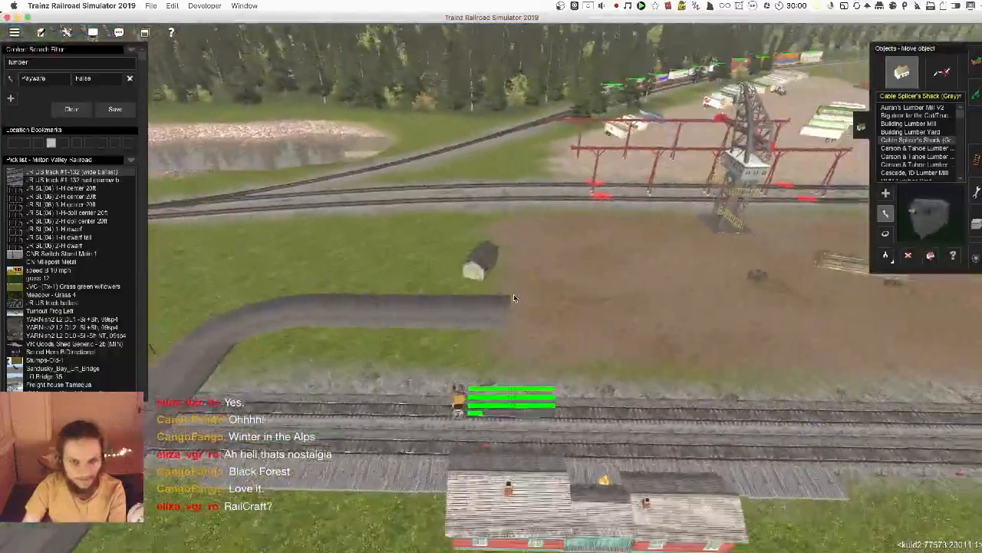
pyautogui.scroll(-5, 513, 298)
pyautogui.press('Left')
pyautogui.scroll(3, 504, 309)
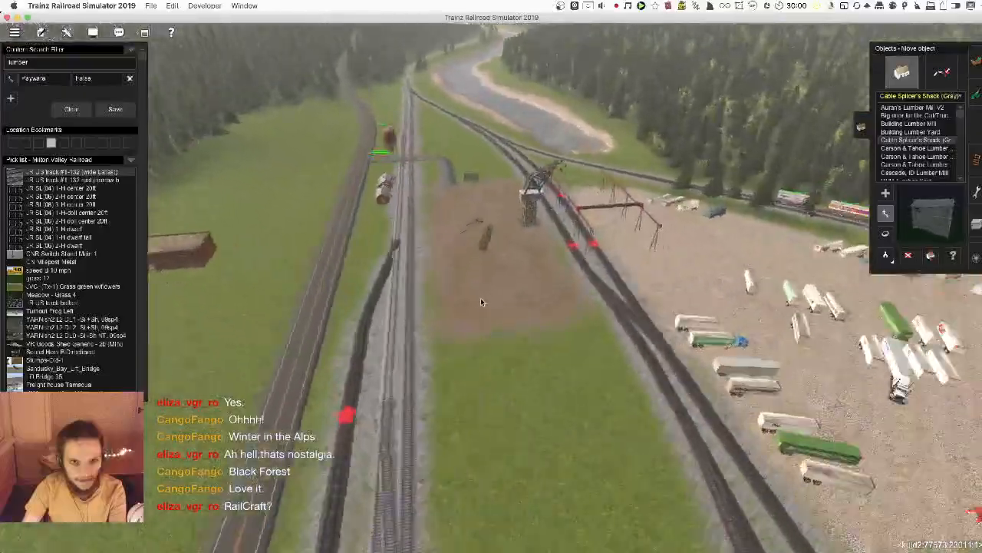
# - Return the brick office and the shack to their former places at the end of the access road
pyautogui.press('Down')
pyautogui.press('Left')
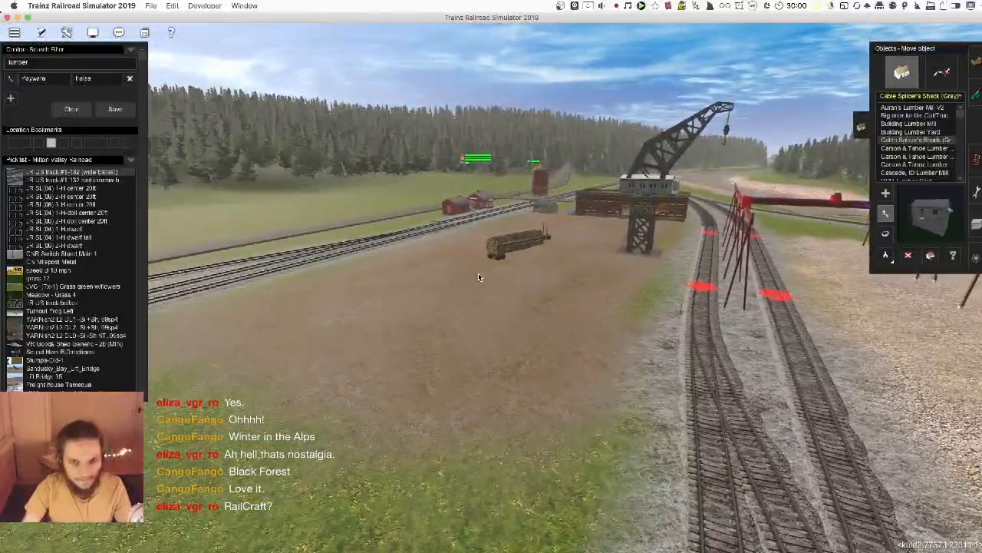
pyautogui.press('Left')
pyautogui.press('Up')
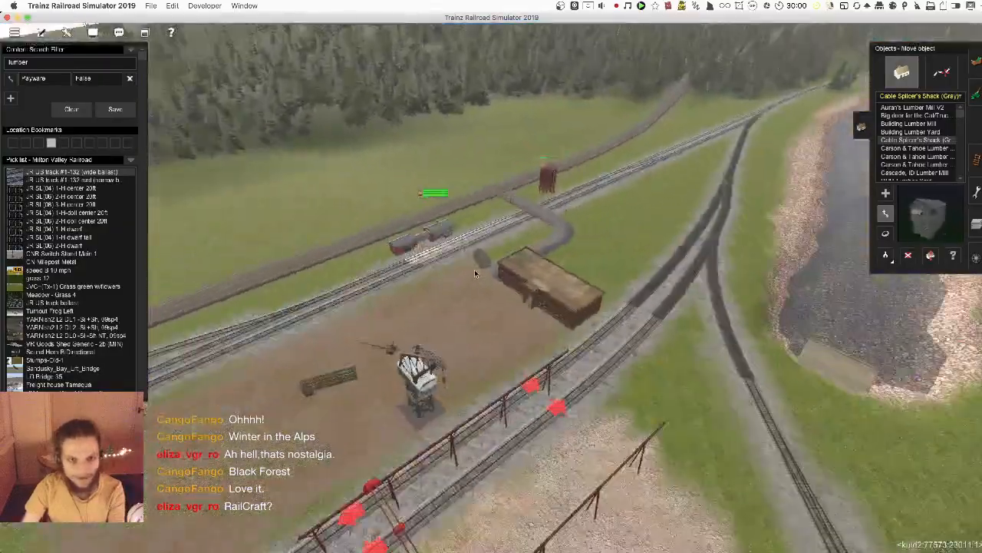
pyautogui.press('Left')
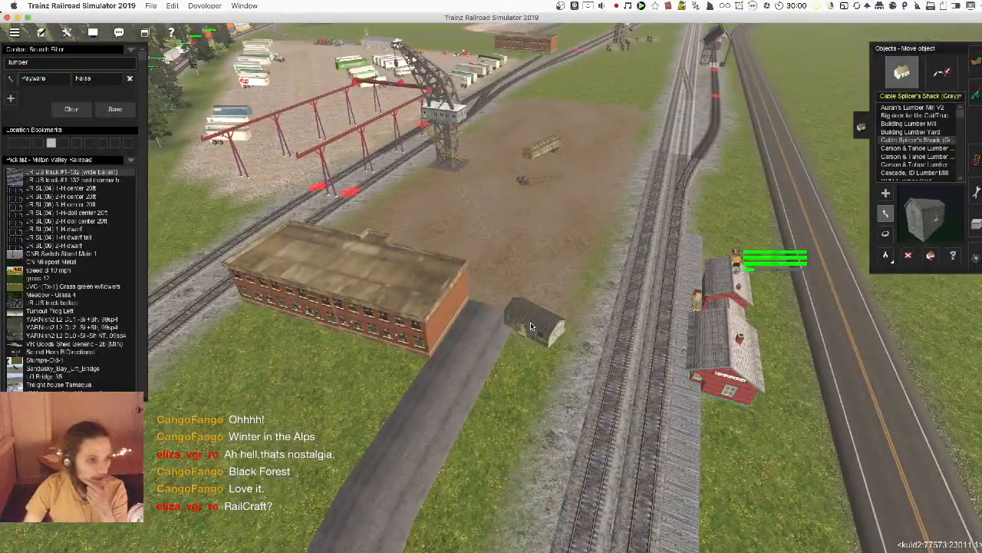
# - Move the Cable Splicer's Shack to the far corner of the dirt yard near the main tracks and rotate it
pyautogui.moveTo(535, 315); pyautogui.dragTo(530, 261)
pyautogui.press('Left')
pyautogui.scroll(3, 481, 286)
pyautogui.press('r')
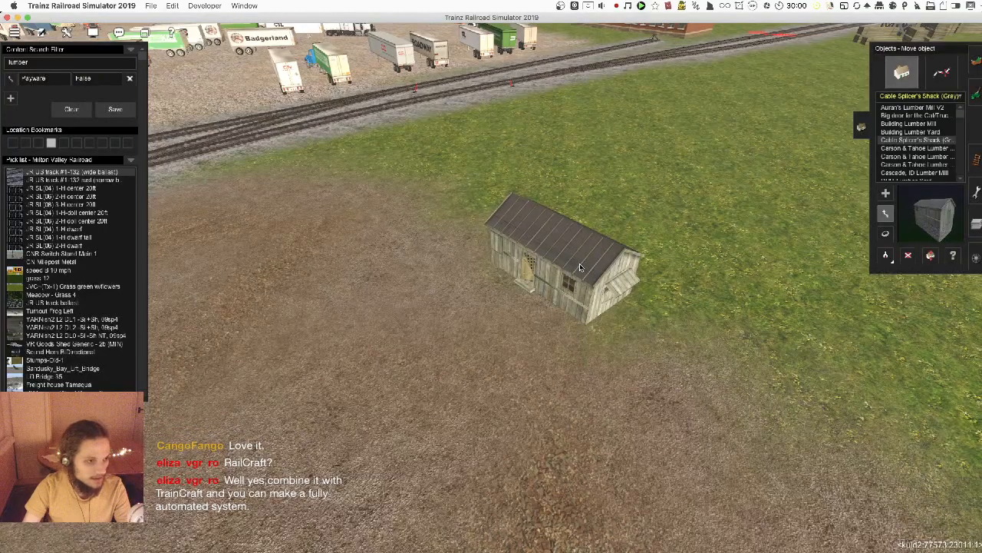
pyautogui.moveTo(579, 264); pyautogui.dragTo(545, 252)
pyautogui.scroll(-8, 631, 317)
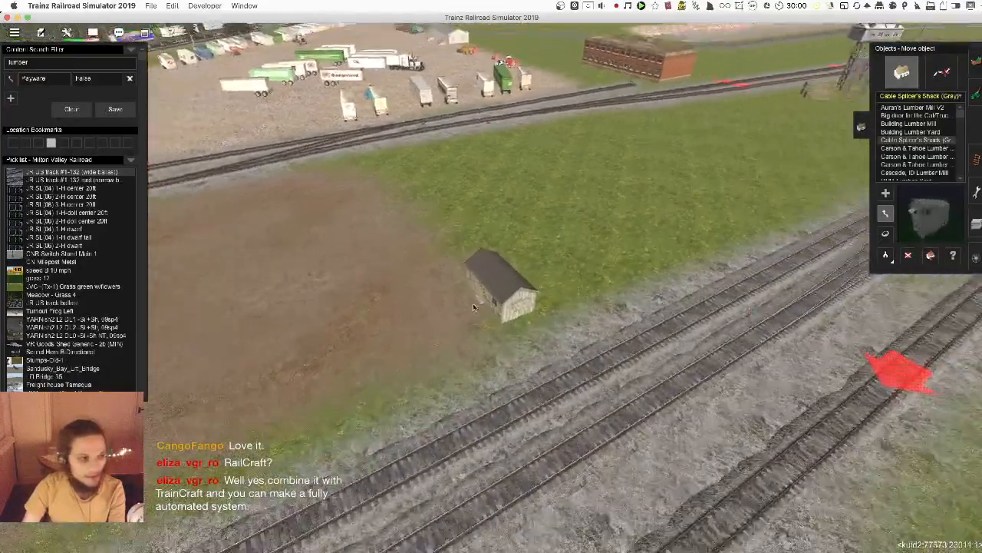
pyautogui.press('Left')
pyautogui.press('Left')
pyautogui.scroll(5, 493, 307)
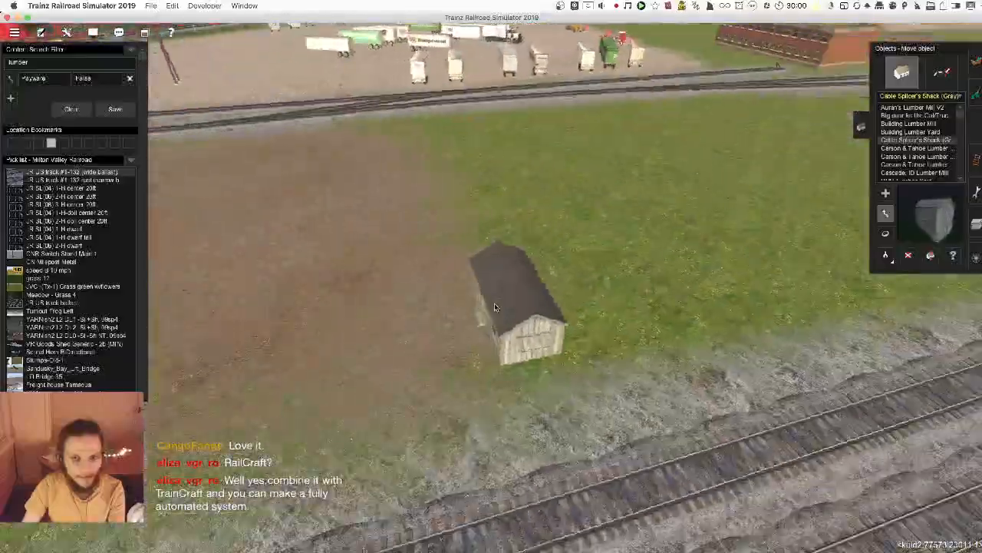
pyautogui.press('Down')
pyautogui.scroll(-10, 709, 249)
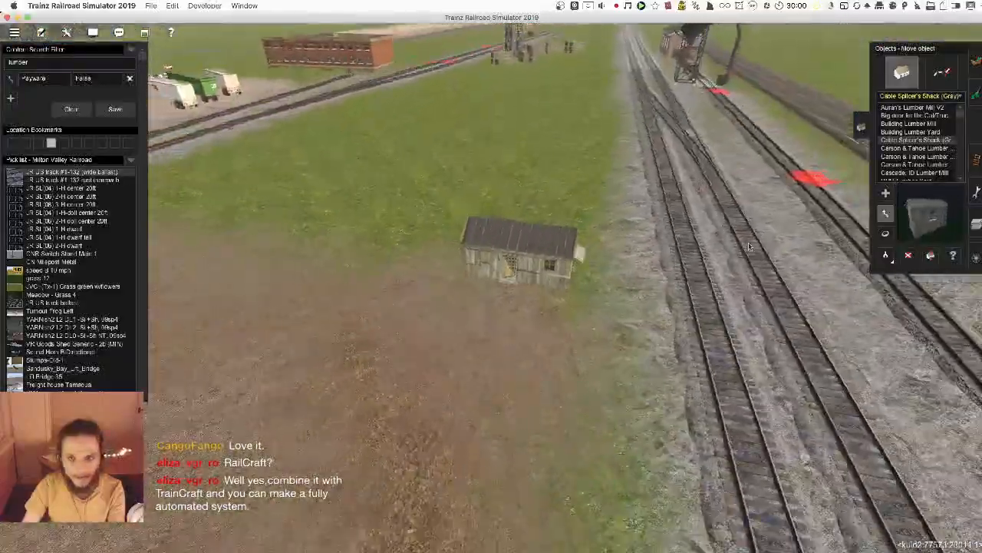
# - Place a Cable Splicer's Shack (Gray) on the grass between the stub-ended tracks and the waterside road, and rotate it
pyautogui.press('Left')
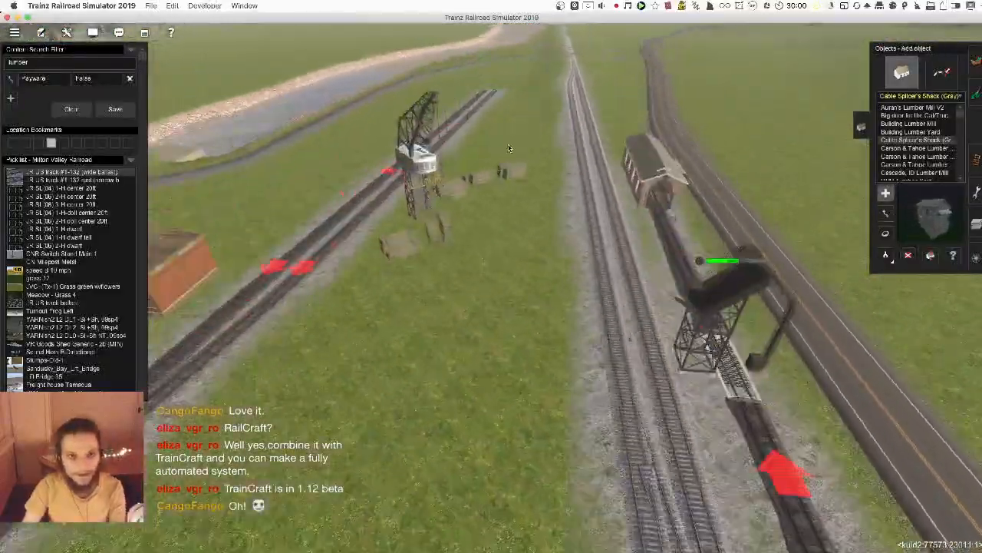
pyautogui.press('Left')
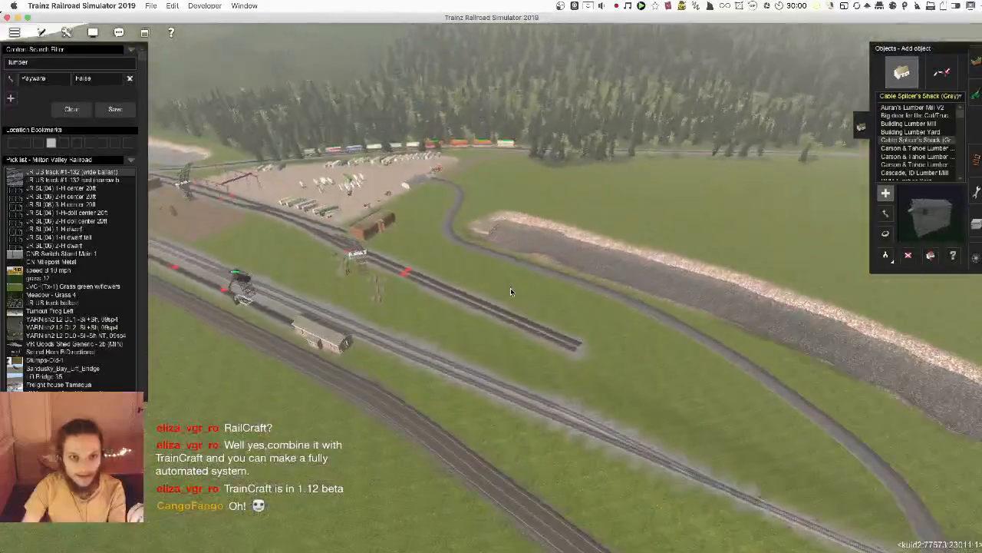
pyautogui.press('Left')
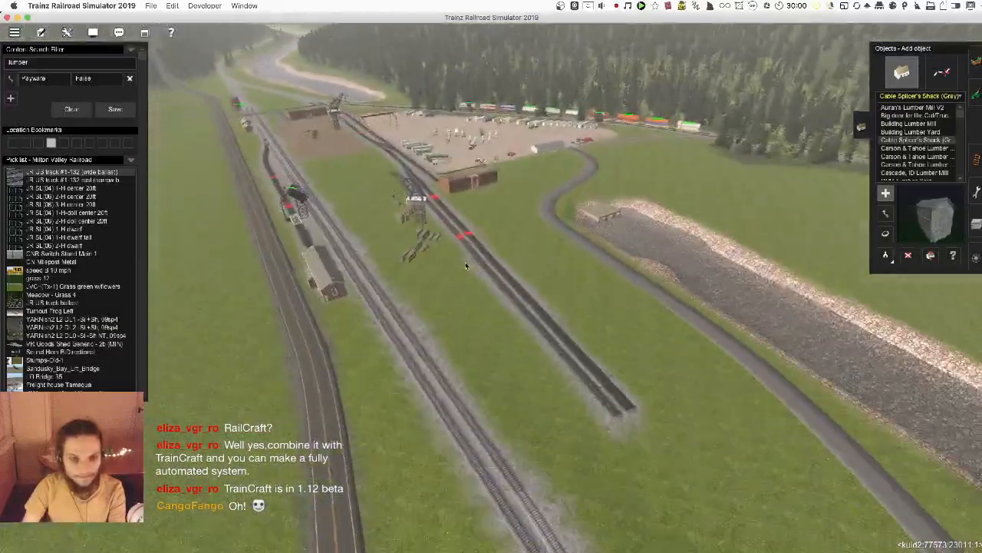
pyautogui.press('Left')
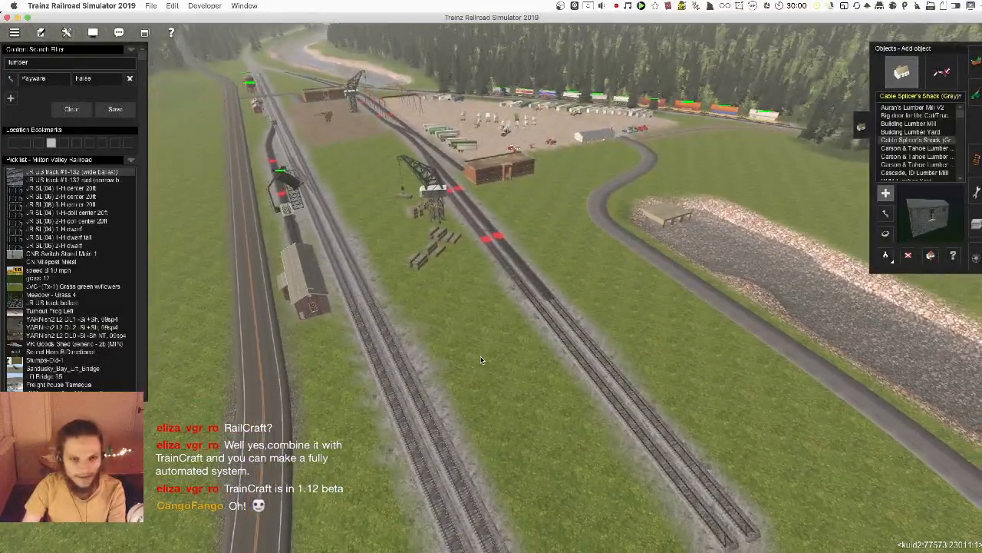
pyautogui.press('Left')
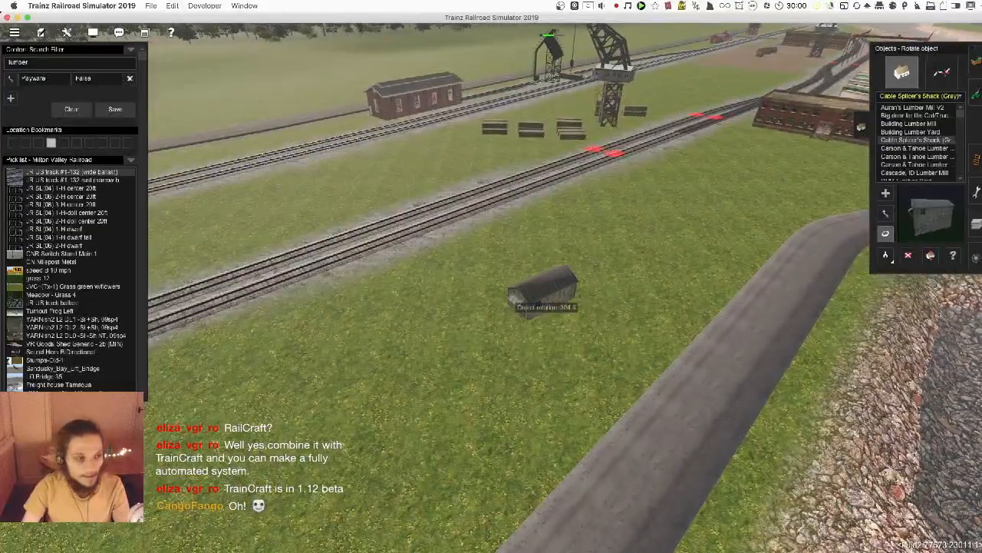
pyautogui.press('Left')
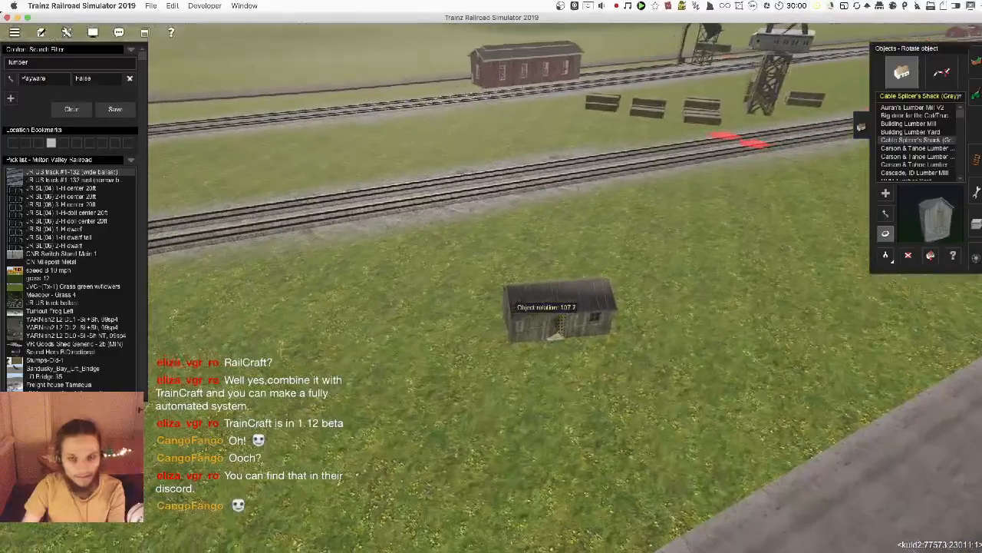
pyautogui.moveTo(546, 301); pyautogui.dragTo(533, 282)
pyautogui.press('pagedown')
# - Pick up the JR road dirt narrow 3 spline and lay it from the waterside road past the gray shack to the stub-ended tracks
pyautogui.click(941, 72)
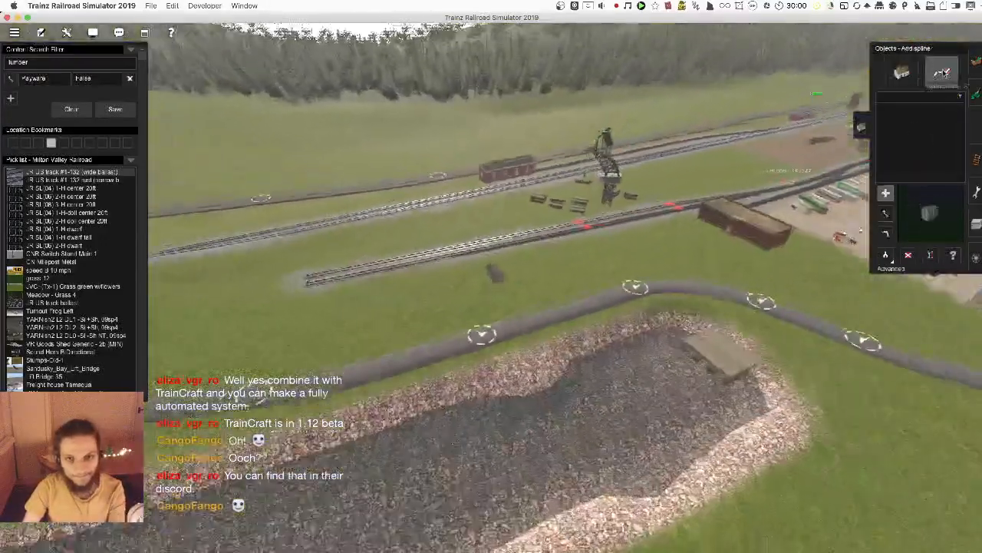
pyautogui.press('Left')
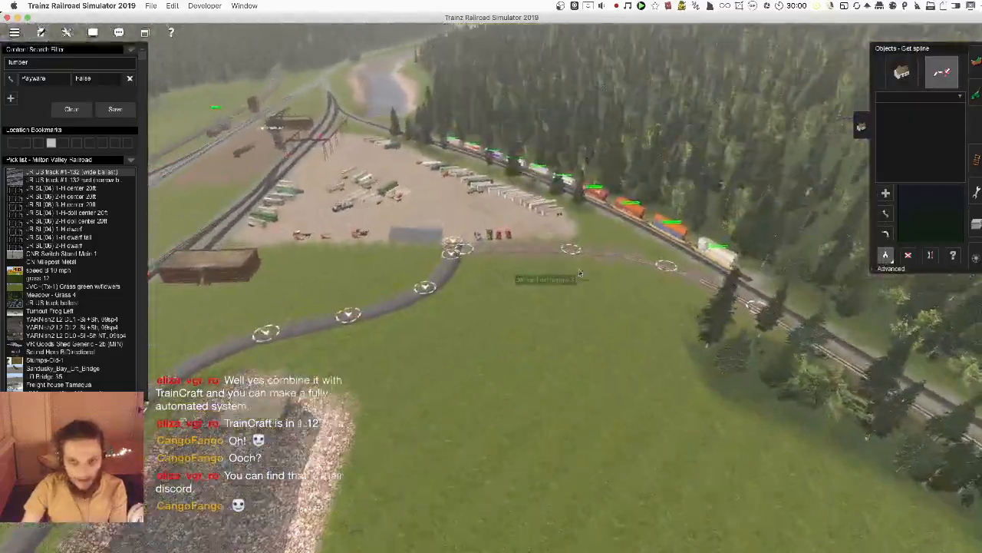
pyautogui.press('Left')
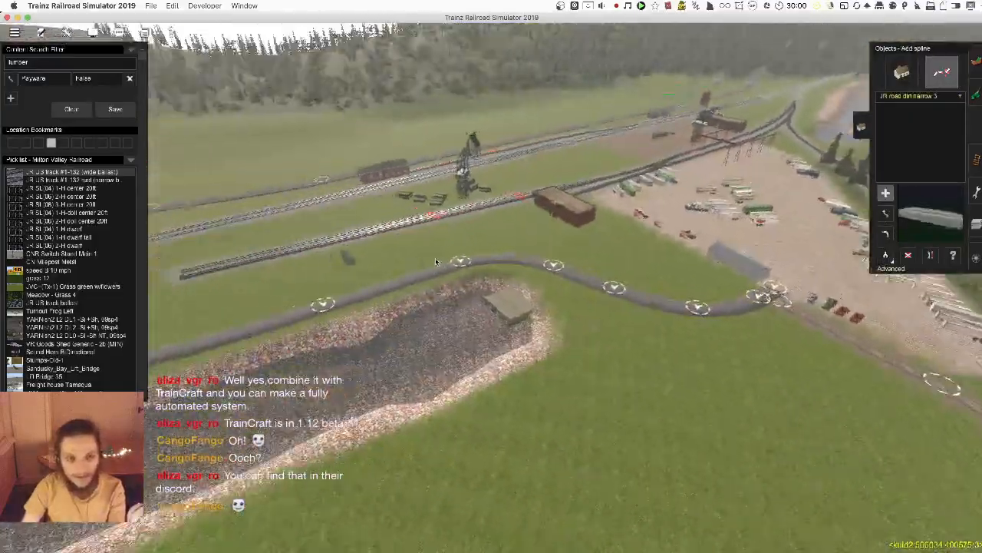
pyautogui.press('pageup')
pyautogui.press('Up')
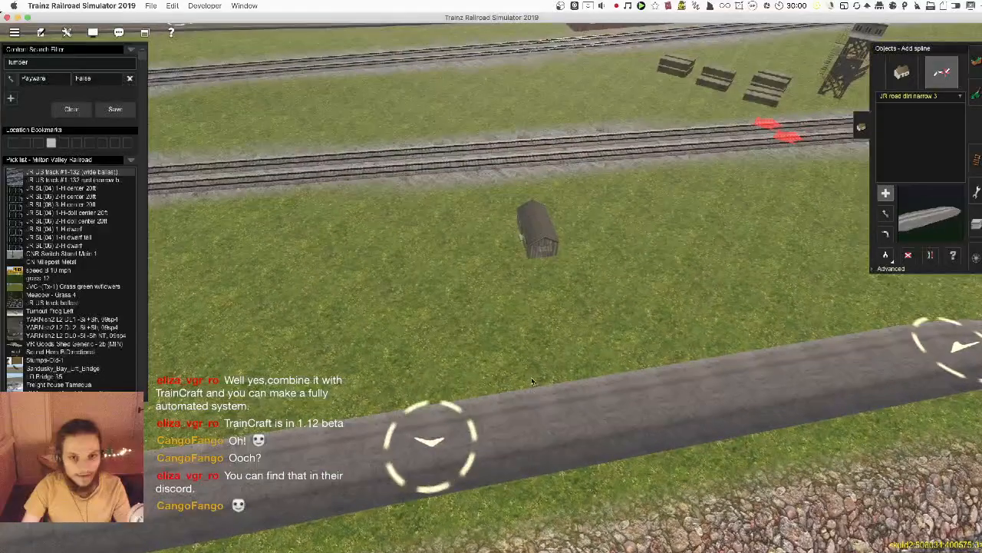
pyautogui.moveTo(531, 377); pyautogui.dragTo(537, 267)
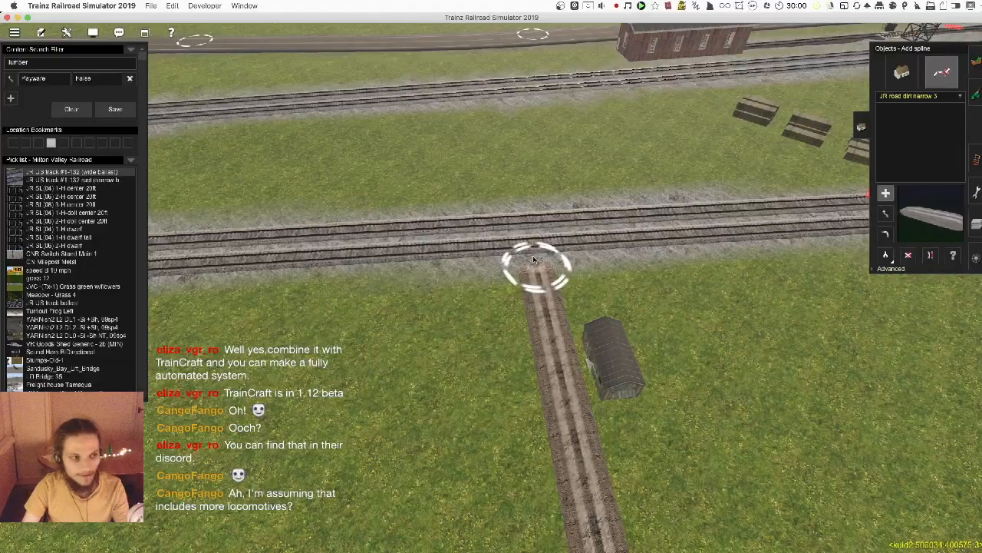
# - Extend the dirt road across both stub-ended tracks and curve it towards the lumber stacks beside the crane
pyautogui.press('Left')
pyautogui.moveTo(534, 258); pyautogui.dragTo(603, 308)
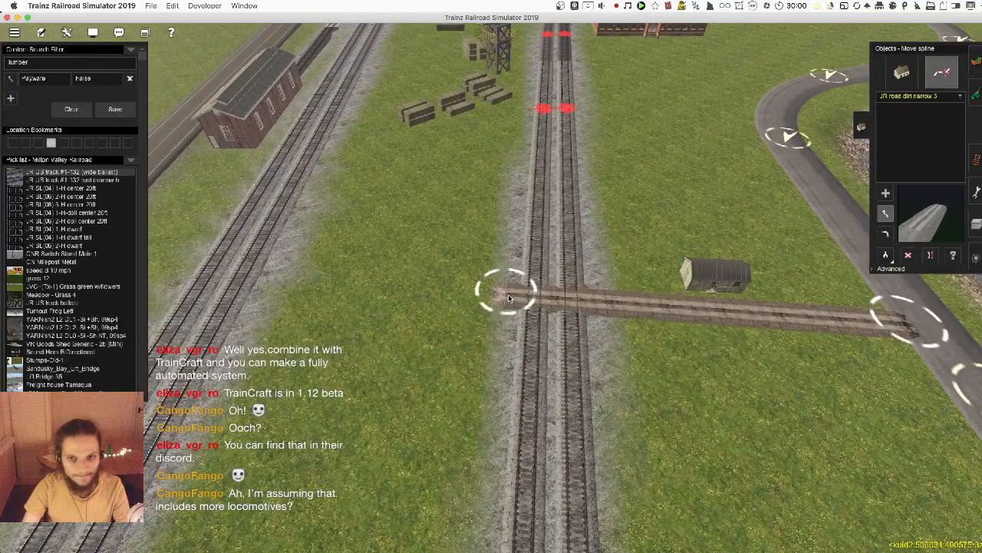
pyautogui.moveTo(504, 294); pyautogui.dragTo(522, 264)
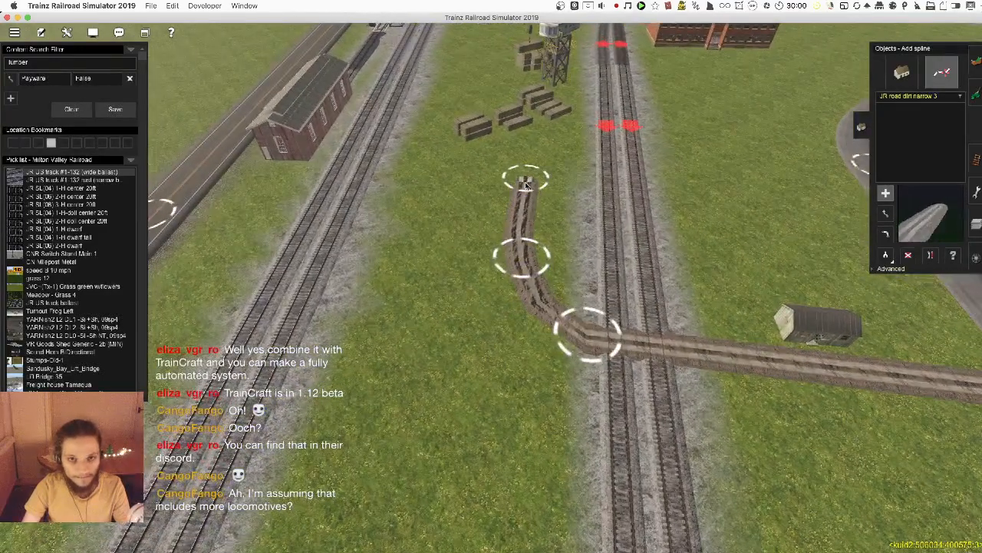
pyautogui.moveTo(521, 246); pyautogui.dragTo(517, 245)
# - Insert extra spline points along the dirt road's bend just beyond the track crossing
pyautogui.press('Up')
pyautogui.scroll(5, 537, 281)
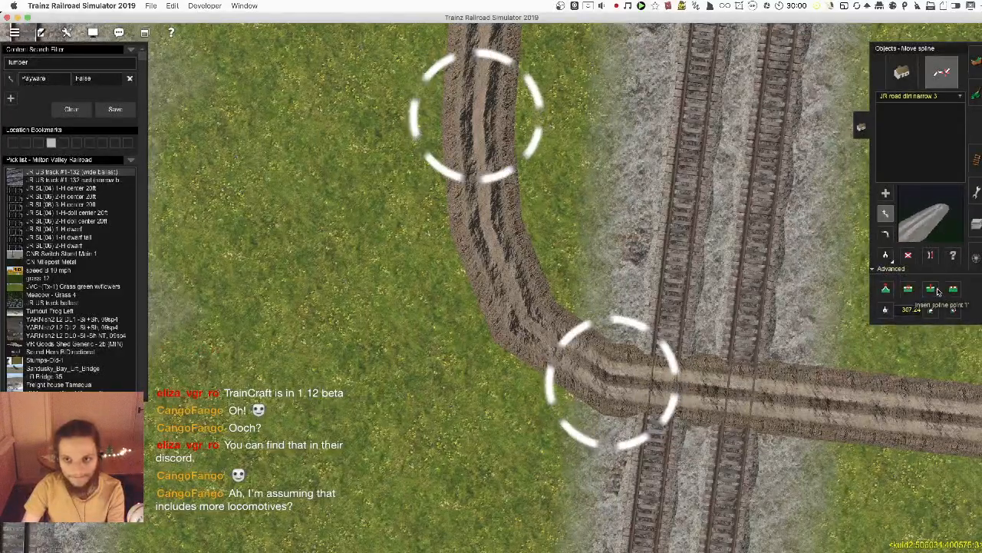
pyautogui.click(506, 288)
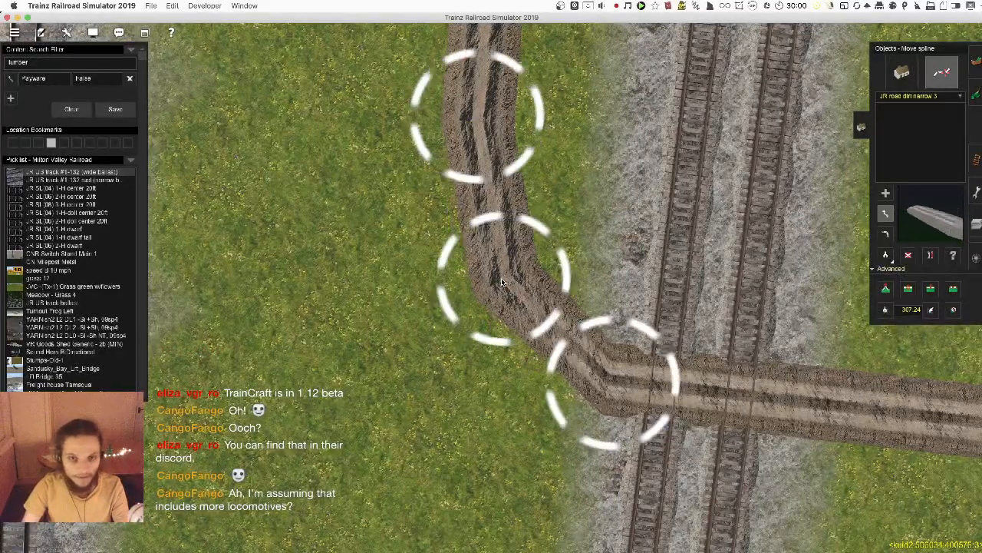
pyautogui.click(476, 202)
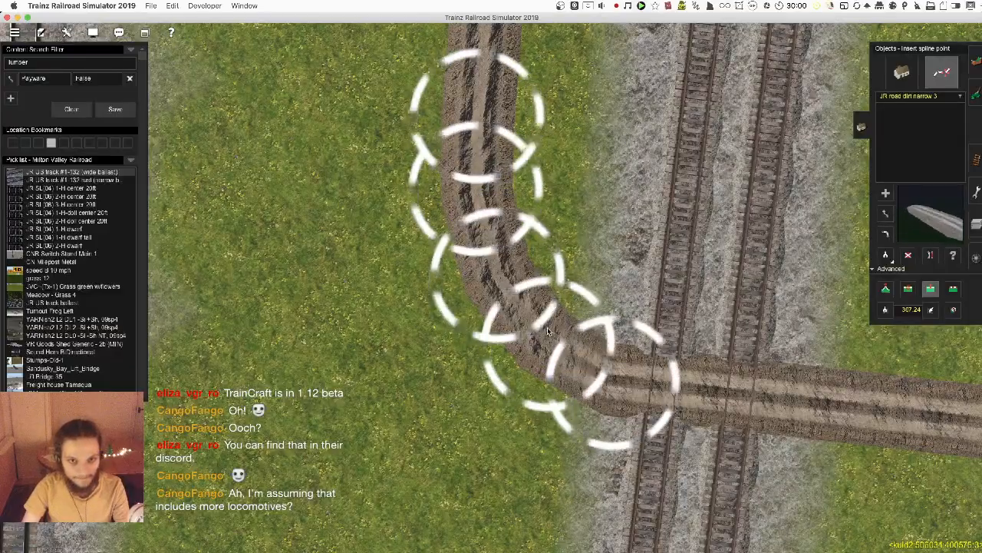
pyautogui.moveTo(561, 330); pyautogui.dragTo(561, 291, button='right')
pyautogui.scroll(-6, 598, 302)
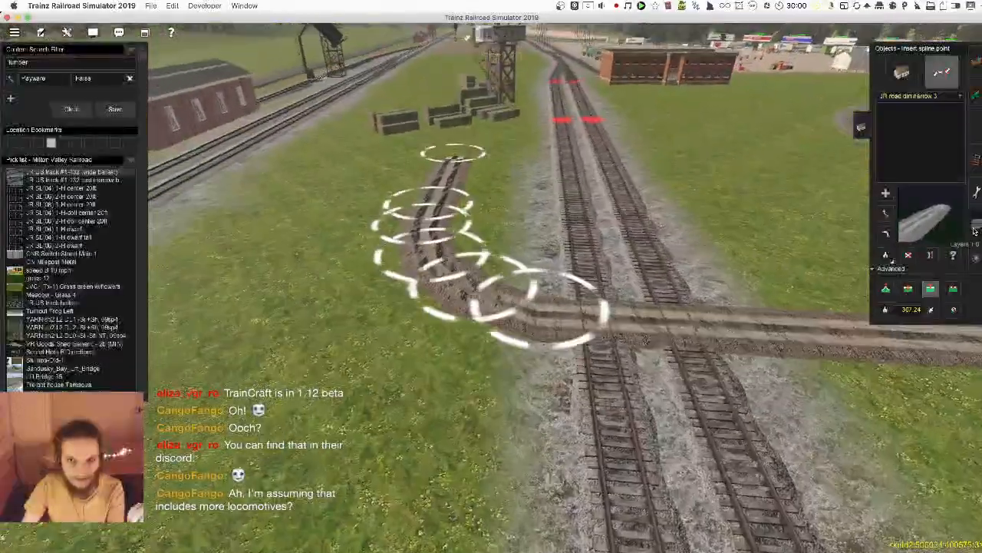
# - Examine the new dirt road crossing and the surrounding crane yard from several angles
pyautogui.scroll(-2, 597, 302)
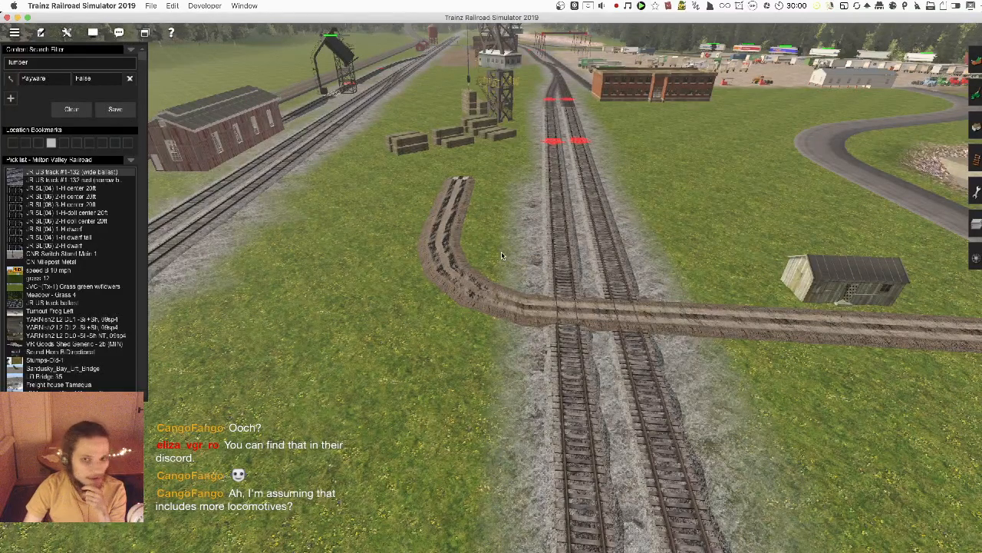
pyautogui.scroll(5, 507, 268)
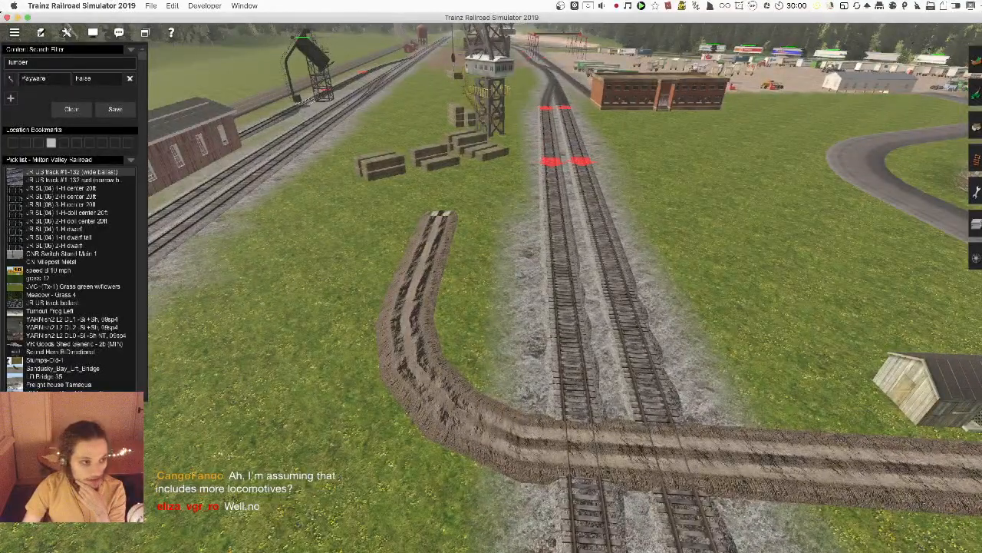
pyautogui.moveTo(499, 232); pyautogui.dragTo(679, 211, button='right')
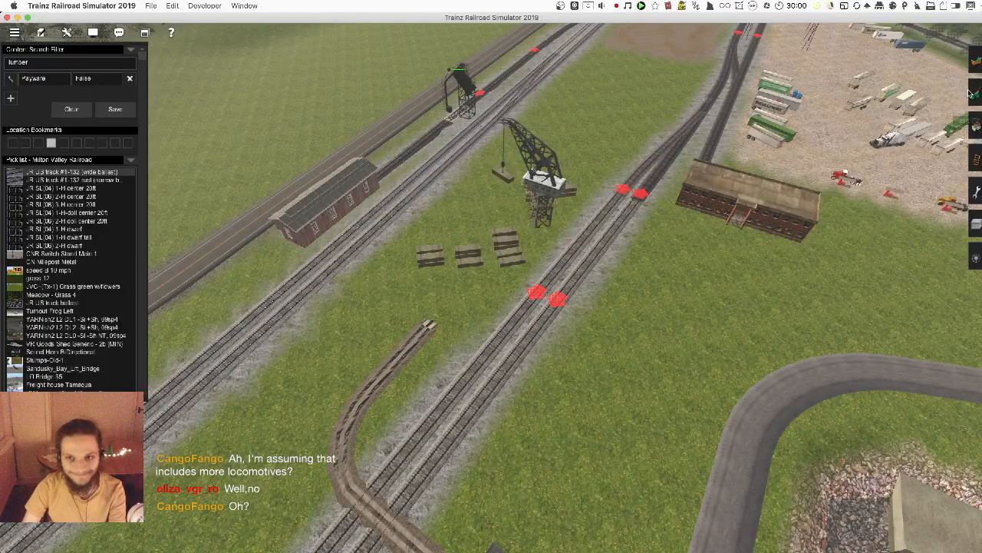
pyautogui.moveTo(739, 195); pyautogui.dragTo(357, 315, button='right')
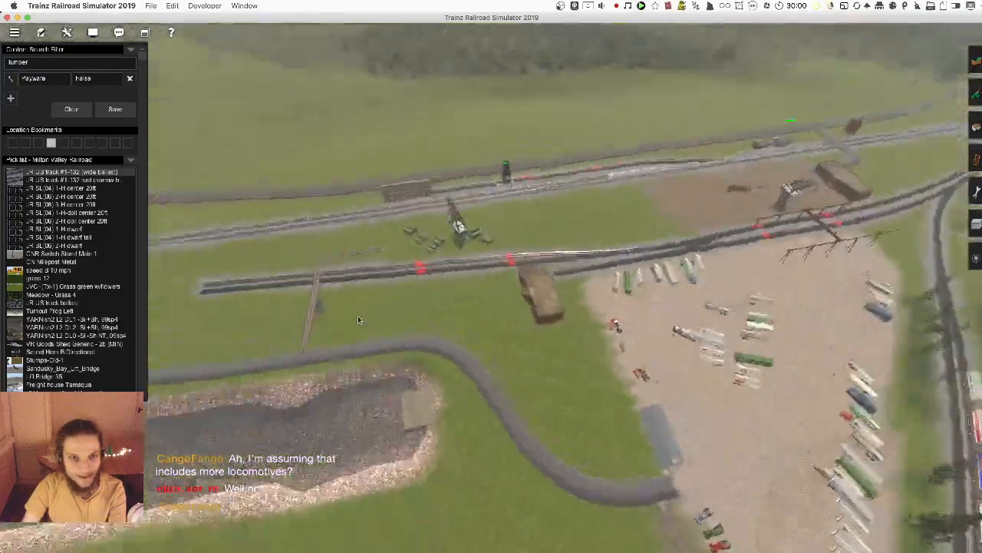
pyautogui.rightClick(358, 315)
pyautogui.moveTo(493, 257); pyautogui.dragTo(557, 280, button='right')
pyautogui.scroll(-3, 557, 279)
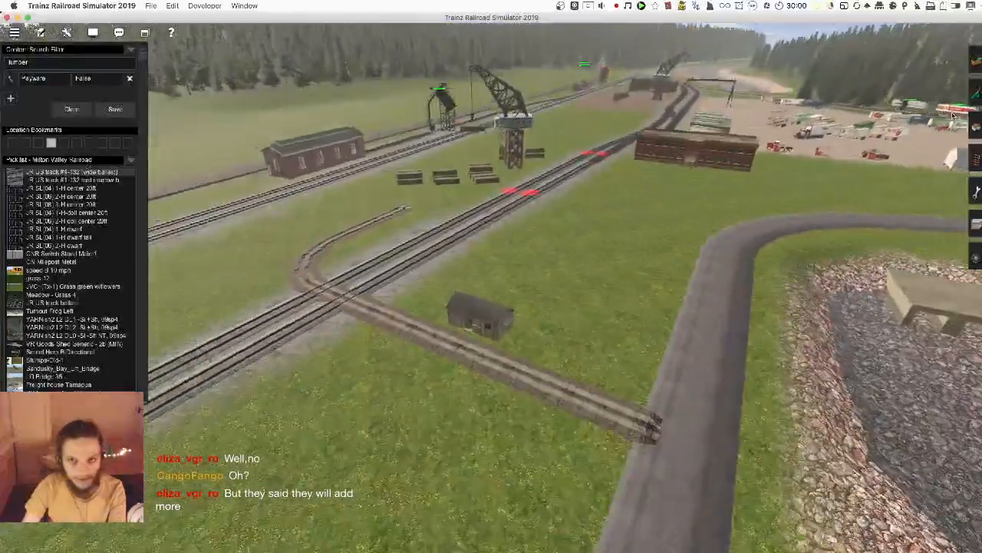
# - Reopen the object tools, filter the content by "lumber" and switch from splines to scenery objects
pyautogui.click(975, 126)
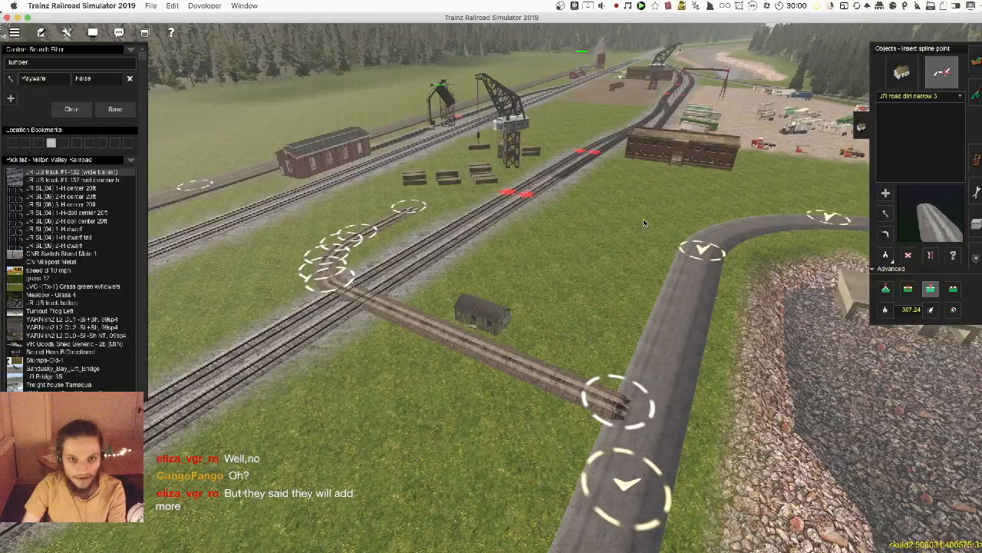
pyautogui.moveTo(488, 247); pyautogui.dragTo(694, 234, button='right')
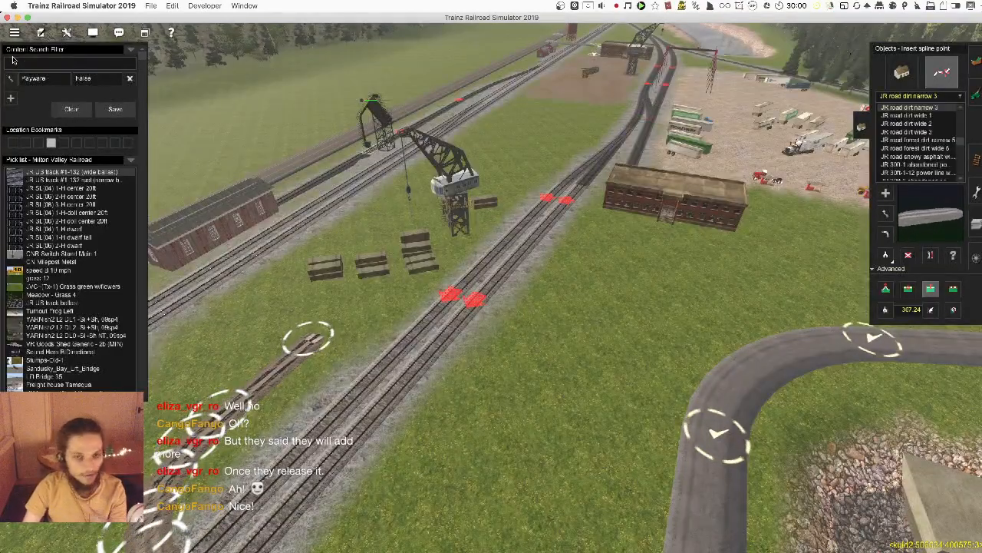
pyautogui.write('turno')
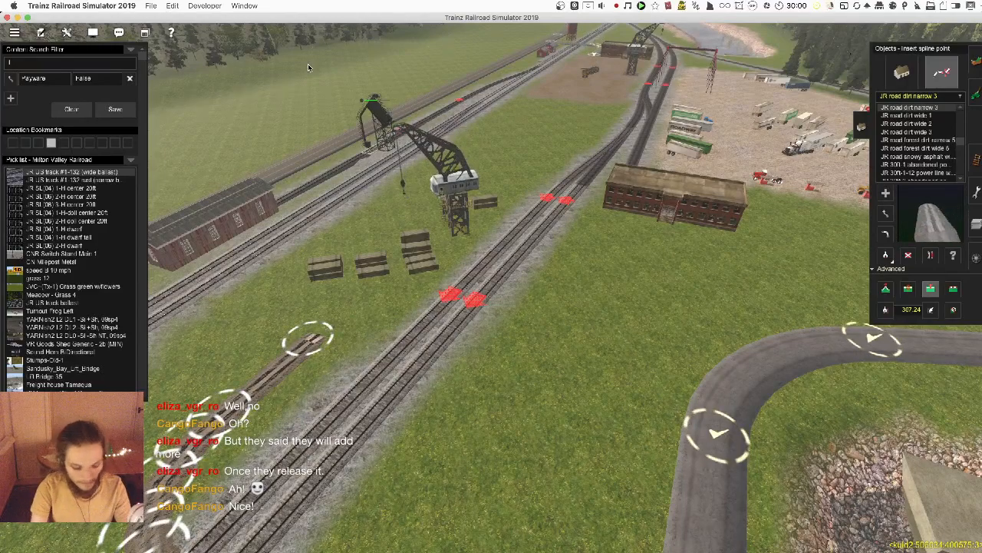
pyautogui.write('er')
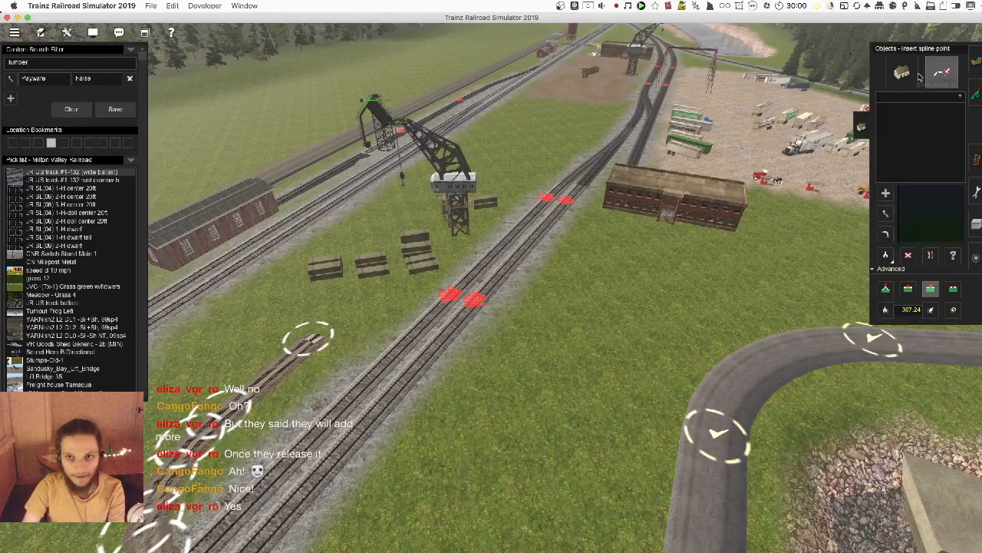
pyautogui.click(903, 72)
pyautogui.press('Up')
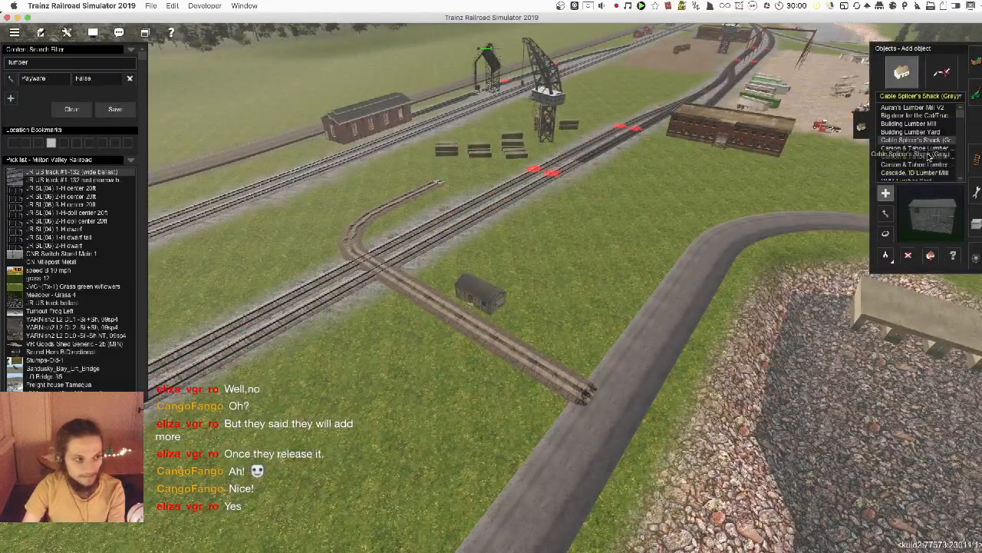
# - Try placing the red Carson & Tahoe Lumber & Fluming Office with shed between the gray shack and the waterside road
pyautogui.click(925, 148)
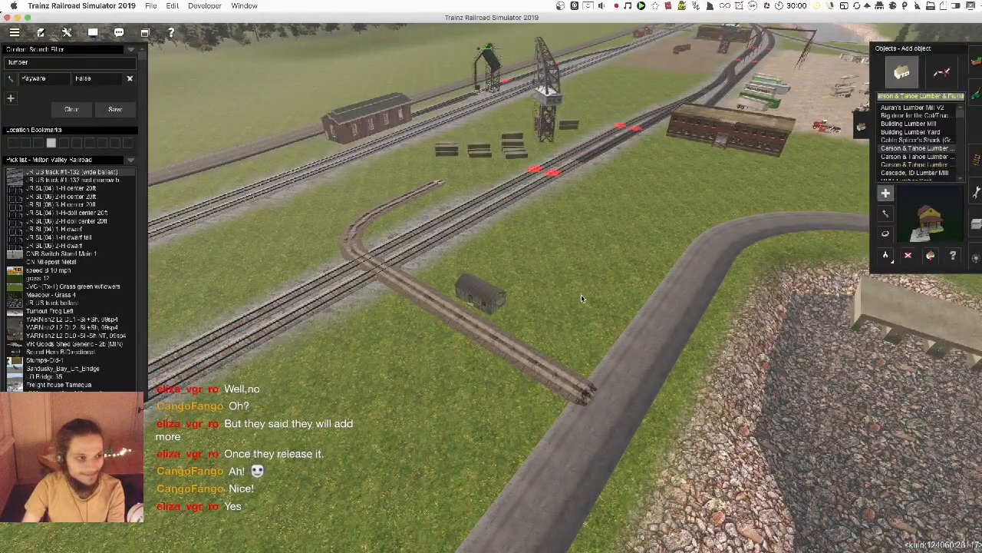
pyautogui.press('Down')
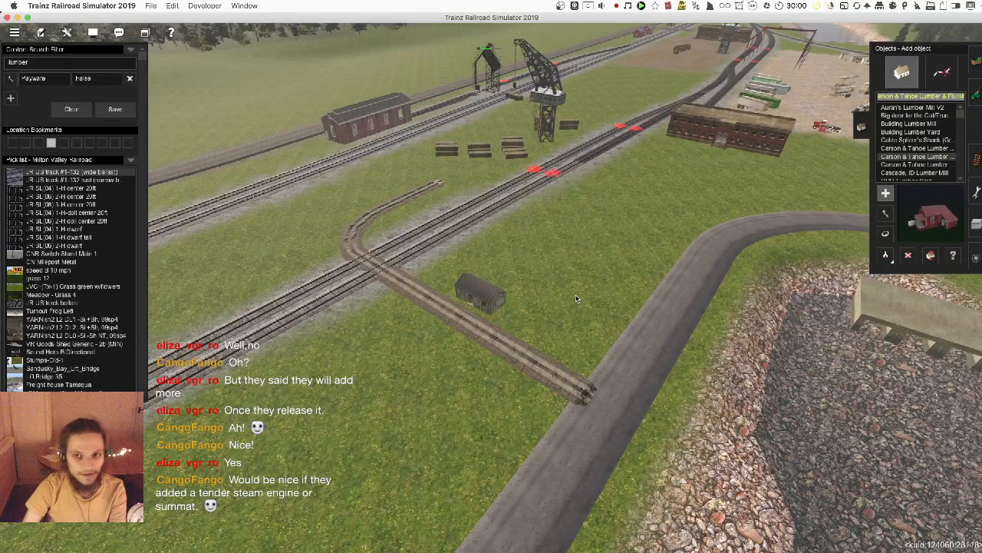
pyautogui.press('Down')
pyautogui.press('Up')
pyautogui.click(592, 306)
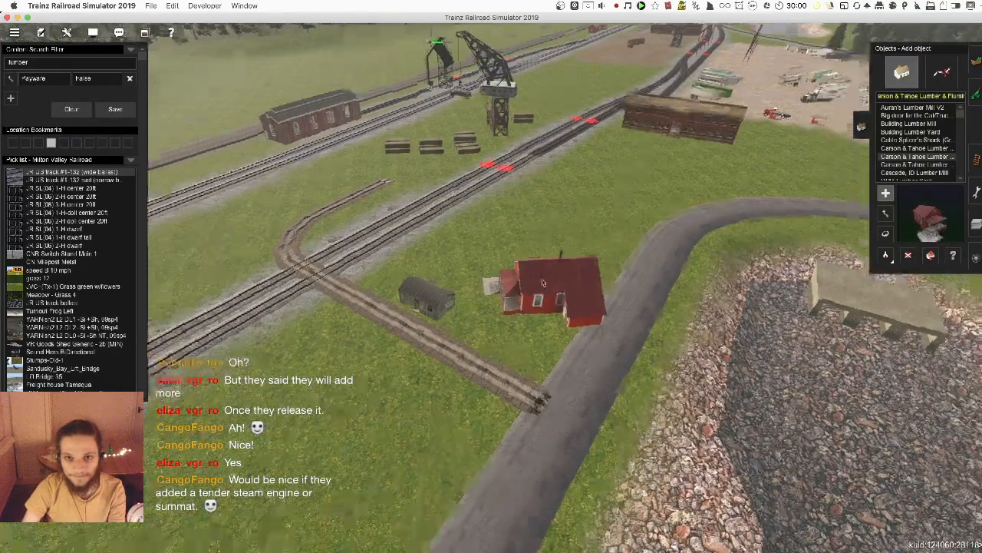
pyautogui.scroll(5, 568, 304)
pyautogui.scroll(-5, 559, 307)
pyautogui.moveTo(560, 307); pyautogui.dragTo(722, 299, button='right')
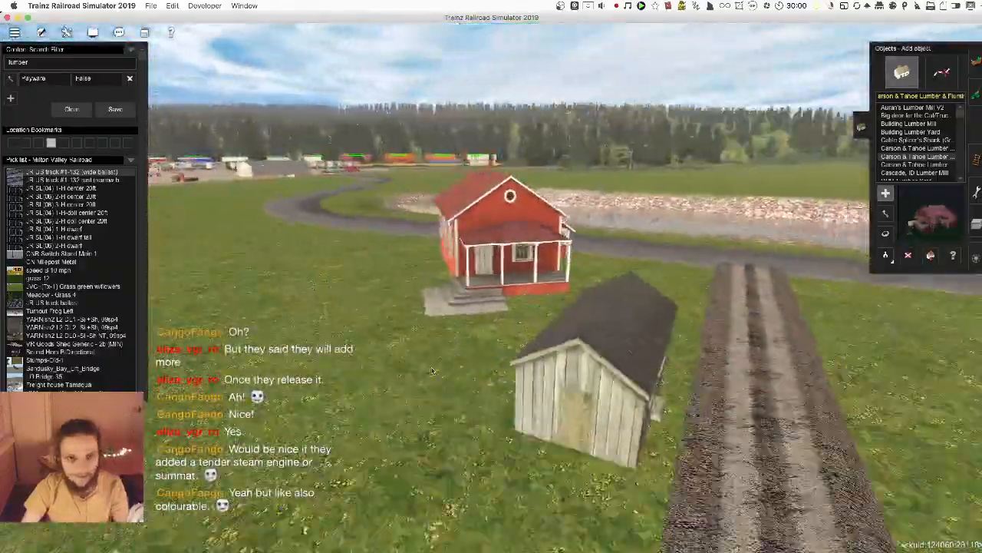
pyautogui.press('super+z')
# - Place the yellow Carson & Tahoe Lumber & Fluming building on the grass beyond the far road and view it from several angles
pyautogui.moveTo(356, 380); pyautogui.dragTo(883, 195, button='right')
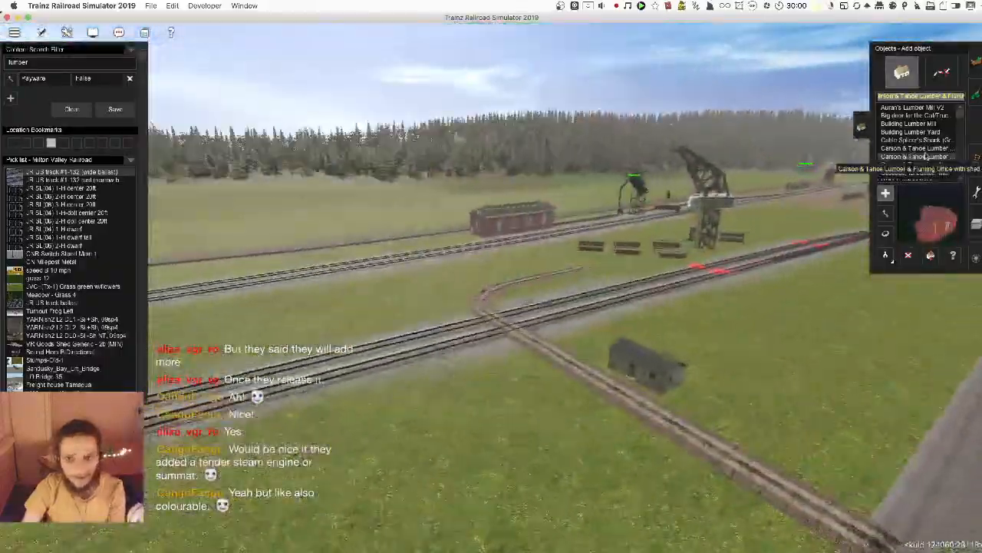
pyautogui.click(919, 149)
pyautogui.rightClick(453, 238)
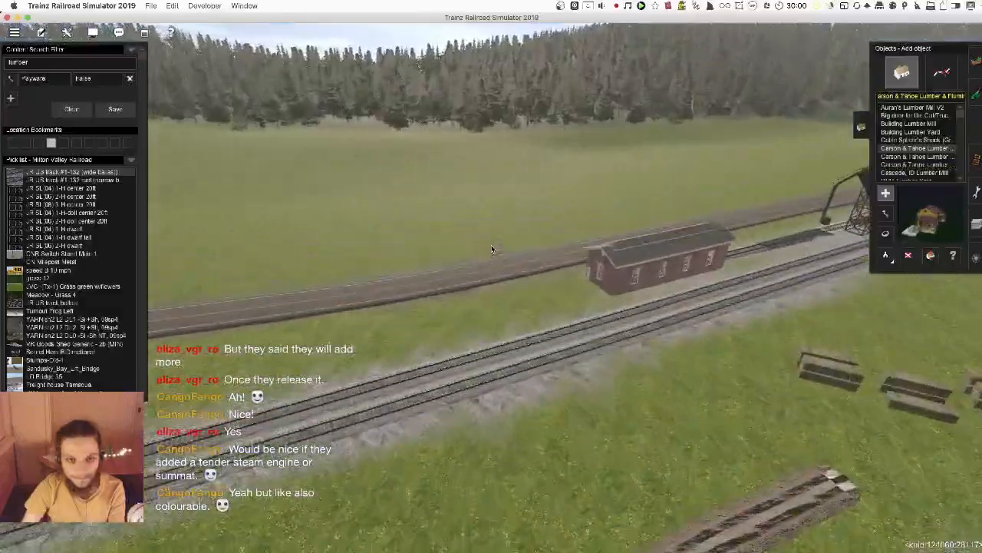
pyautogui.click(474, 265)
pyautogui.moveTo(540, 339); pyautogui.dragTo(722, 306, button='right')
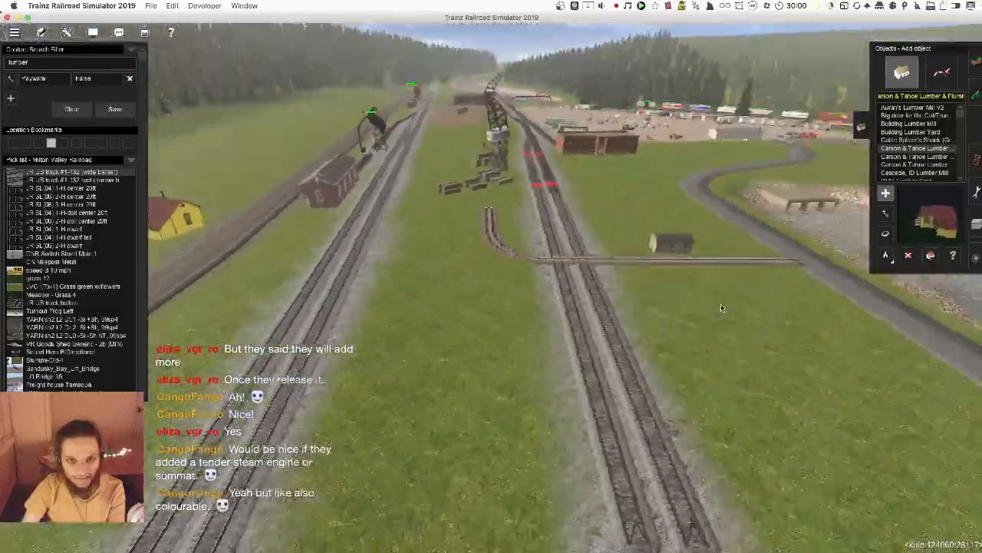
pyautogui.rightClick(722, 305)
pyautogui.moveTo(552, 272); pyautogui.dragTo(138, 191, button='right')
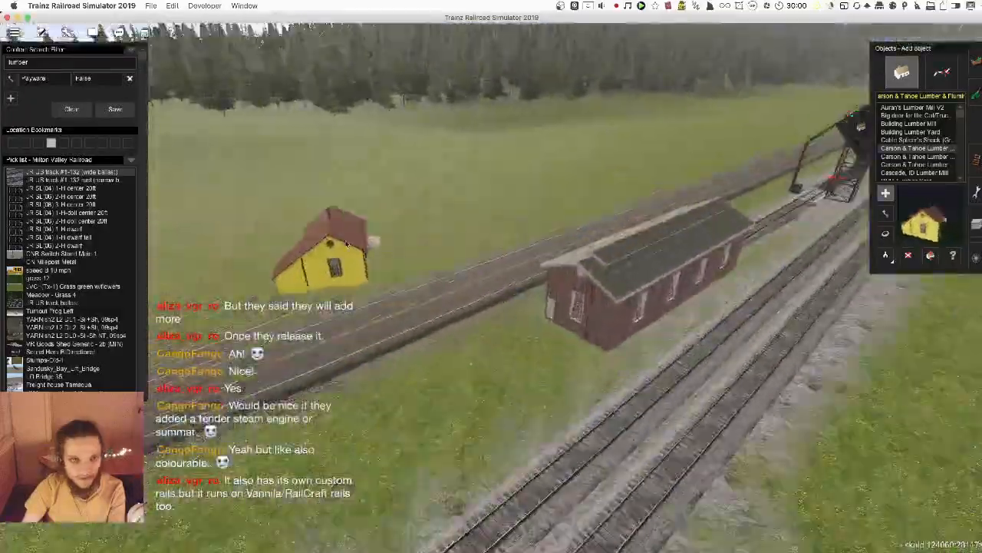
pyautogui.rightClick(351, 257)
pyautogui.rightClick(670, 397)
pyautogui.scroll(-5, 670, 396)
pyautogui.rightClick(691, 311)
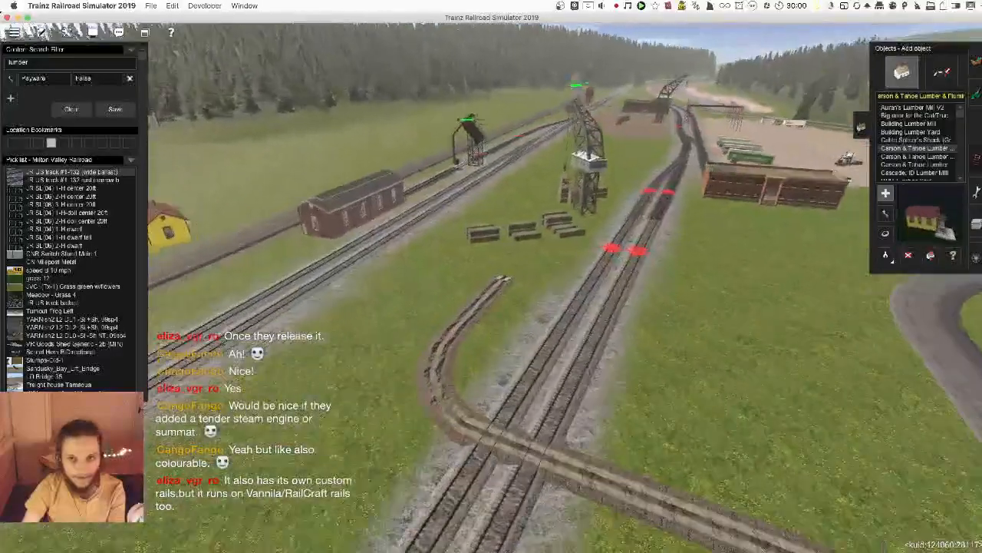
# - Try placing the DHR-Lumber-Yard on the grass between the stub-ended tracks and the gray shack
pyautogui.click(917, 157)
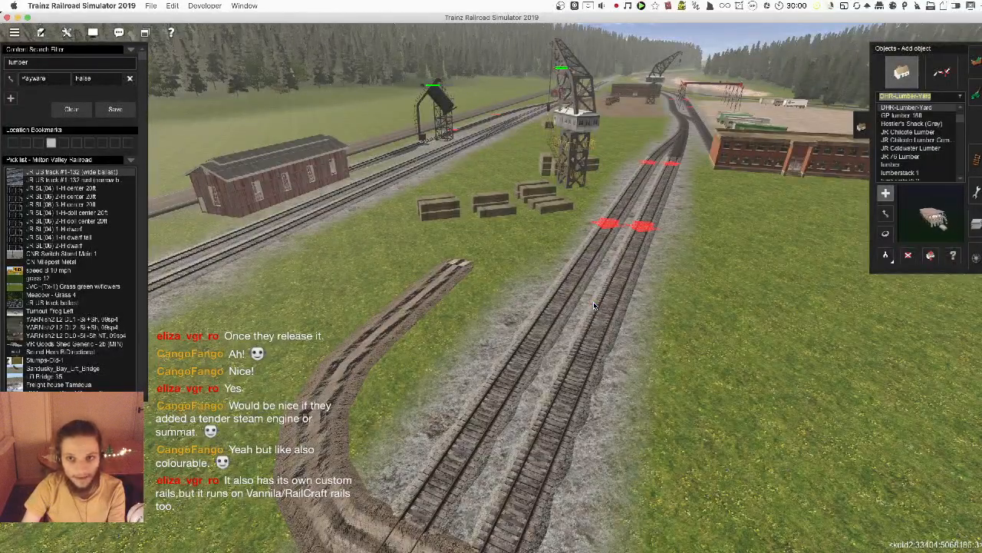
pyautogui.click(917, 108)
pyautogui.rightClick(660, 346)
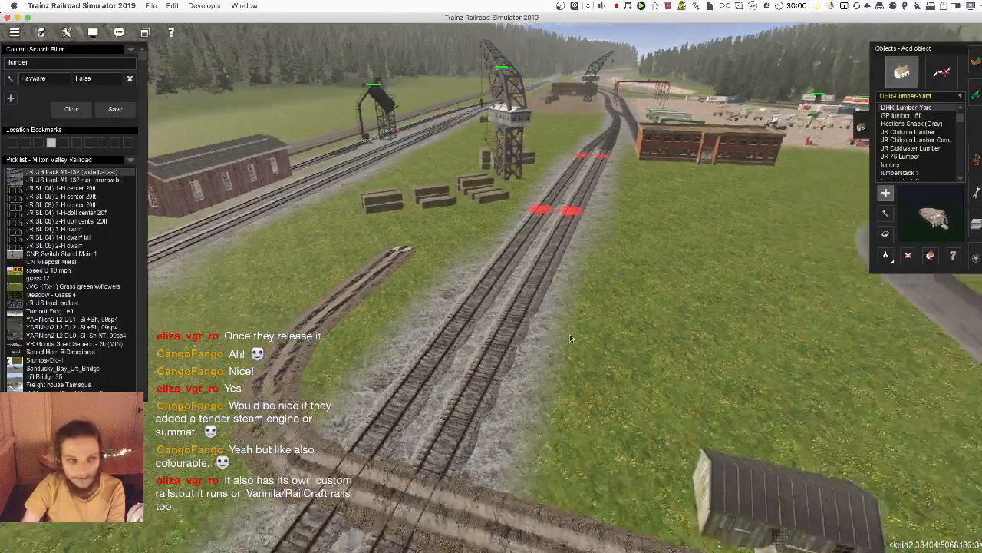
pyautogui.click(564, 321)
pyautogui.rightClick(530, 315)
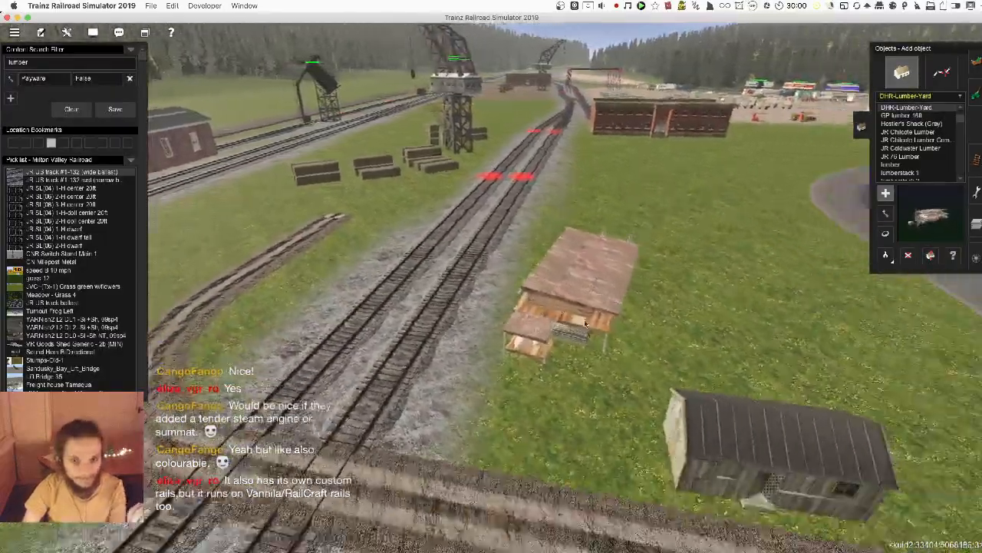
pyautogui.scroll(5, 470, 275)
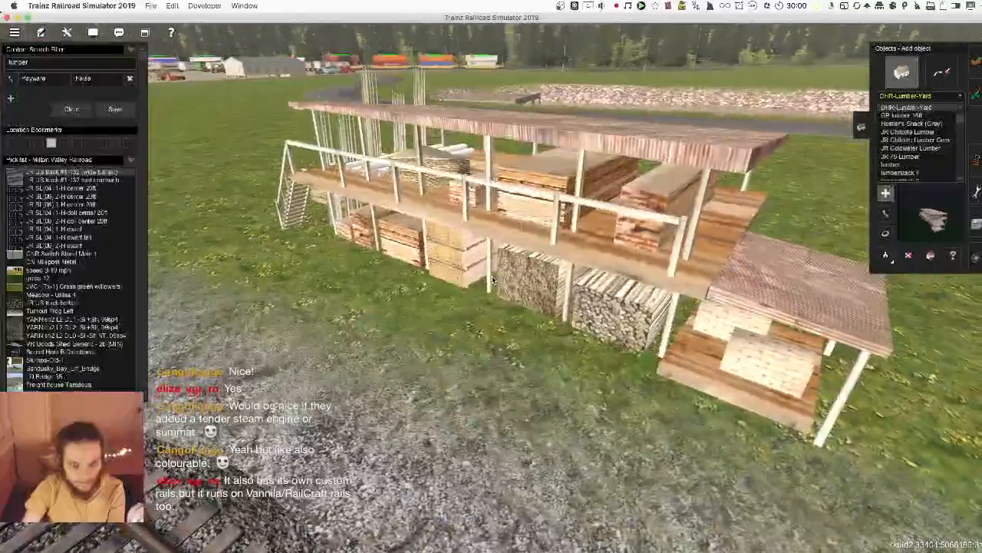
pyautogui.rightClick(492, 321)
pyautogui.press('super+z')
pyautogui.press('Left')
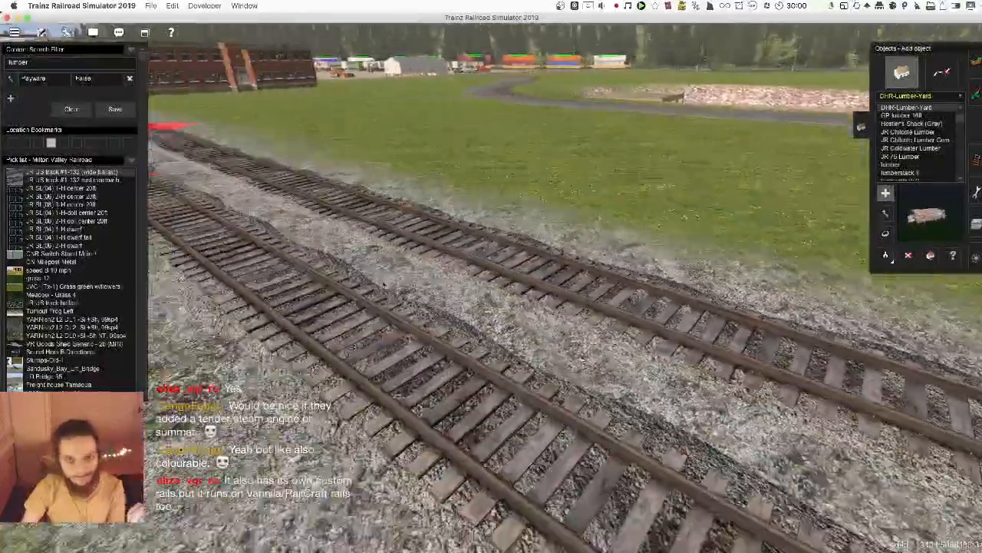
# - Place the DHR-Lumber-Yard on the grass beside the dirt track's end near the crane's lumber piles, rotated alongside the track
pyautogui.scroll(-5, 480, 288)
pyautogui.scroll(5, 475, 285)
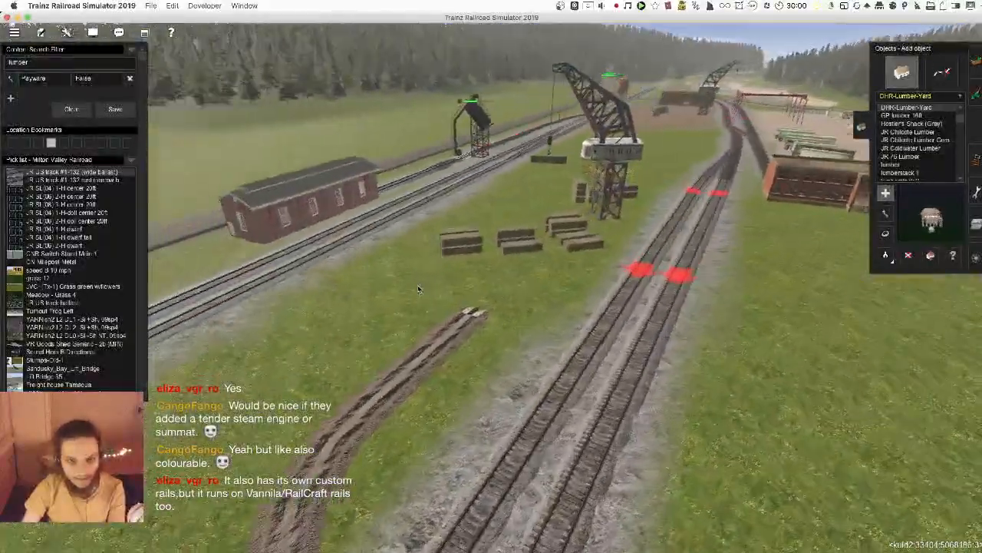
pyautogui.click(422, 287)
pyautogui.press('r')
pyautogui.moveTo(396, 276); pyautogui.dragTo(336, 297)
pyautogui.press('m')
pyautogui.scroll(-4, 742, 148)
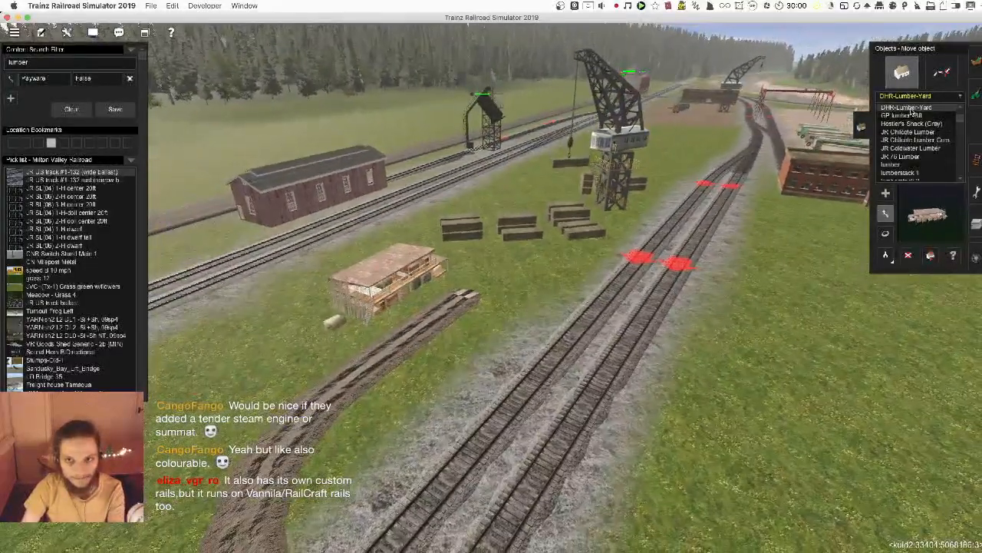
# - Preview the GP lumber 168, DHR-Lumber-Yard and Hostler's Shack (Gray) assets and compare them with the placed lumber shed
pyautogui.click(912, 115)
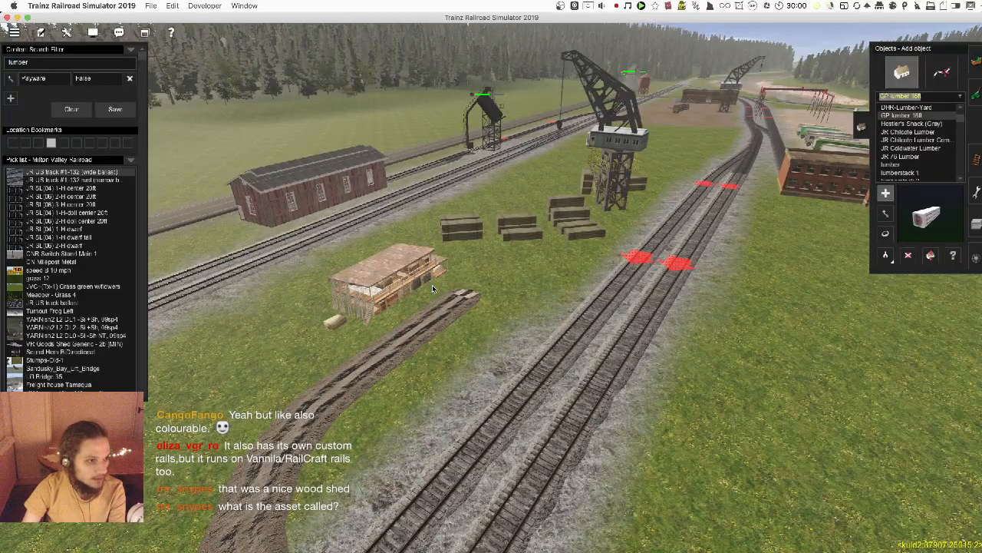
pyautogui.scroll(3, 430, 283)
pyautogui.click(907, 107)
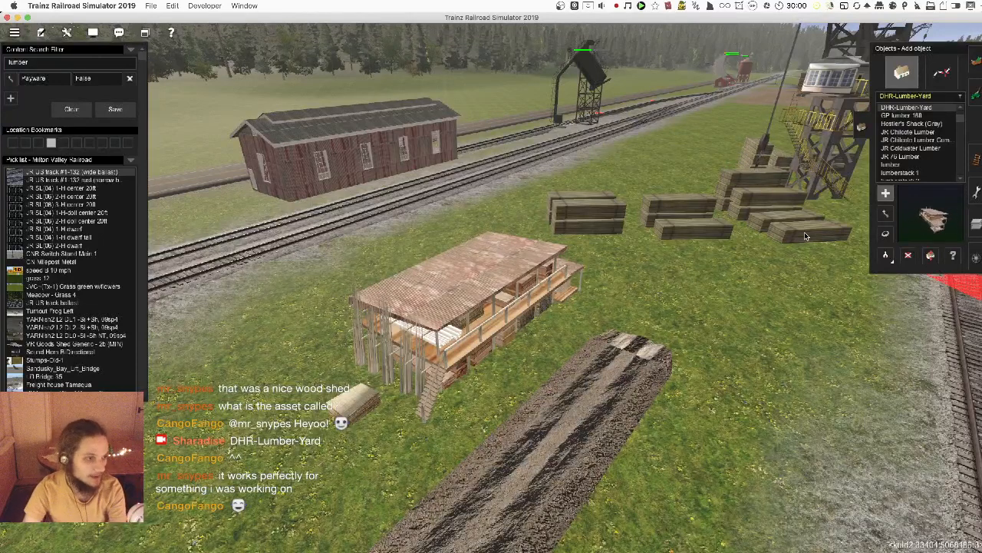
pyautogui.click(936, 116)
pyautogui.press('Down')
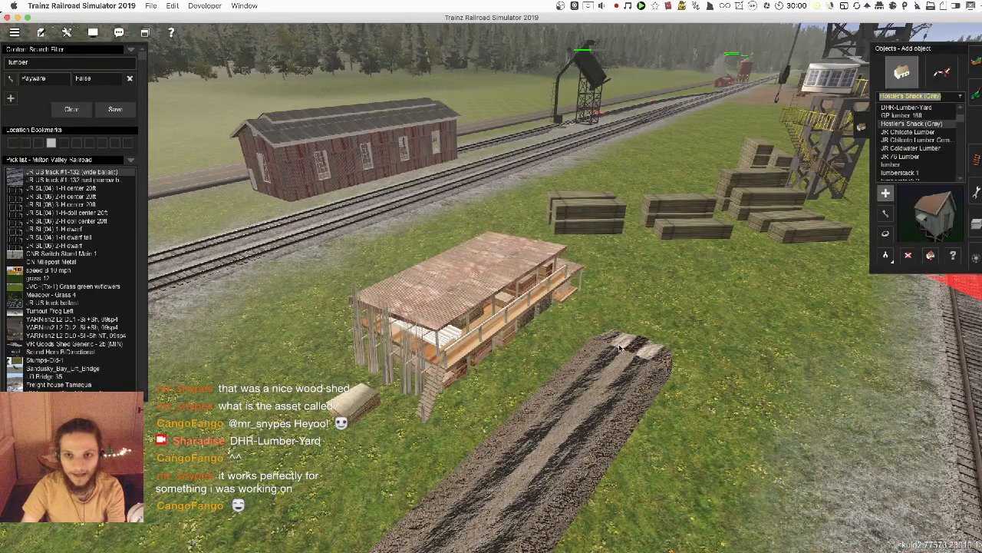
# - Try placing the JR Chilcote Lumber complex over the tracks near the dirt crossing, and undo the placement
pyautogui.press('Down')
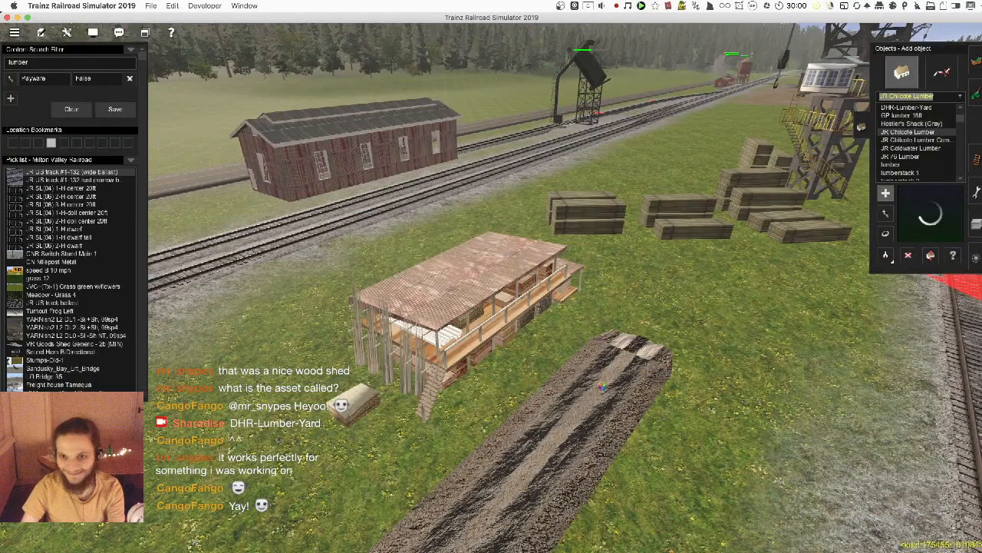
pyautogui.scroll(-3, 522, 446)
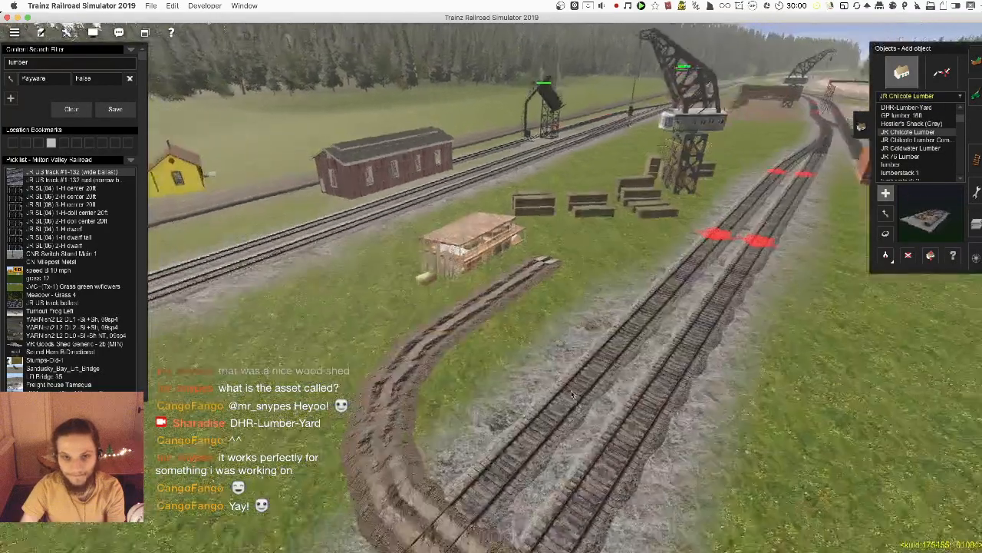
pyautogui.click(570, 394)
pyautogui.scroll(-3, 522, 412)
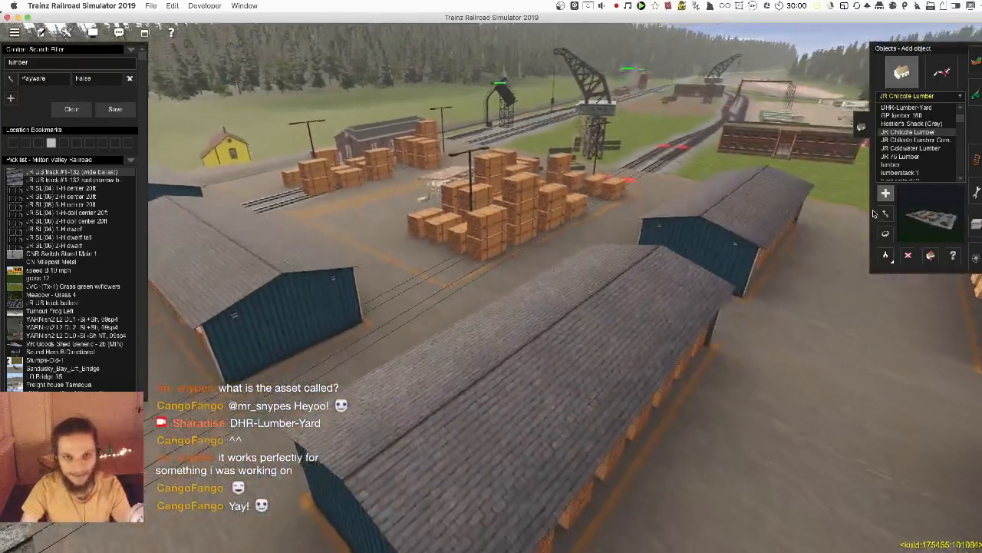
pyautogui.hotkey('ctrl', 'z')
# - Place the JR Chilcote Lumber Company sign at the edge of the dirt track near the gray shack and rotate it toward the road
pyautogui.press('Down')
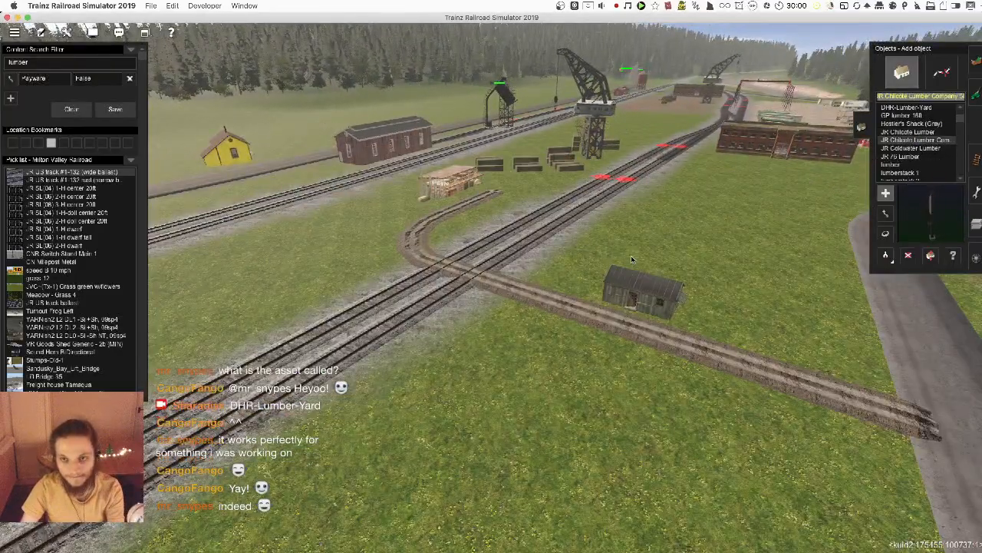
pyautogui.rightClick(604, 343)
pyautogui.press('Left')
pyautogui.press('Down')
pyautogui.scroll(4, 565, 270)
pyautogui.click(551, 378)
pyautogui.scroll(-3, 552, 379)
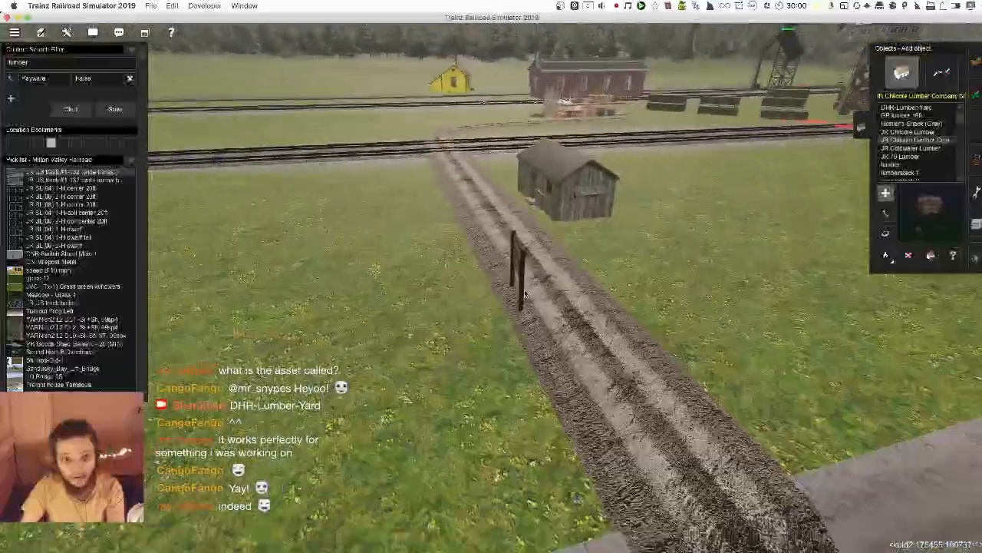
pyautogui.scroll(3, 537, 292)
pyautogui.press('r')
pyautogui.moveTo(542, 230); pyautogui.dragTo(490, 204)
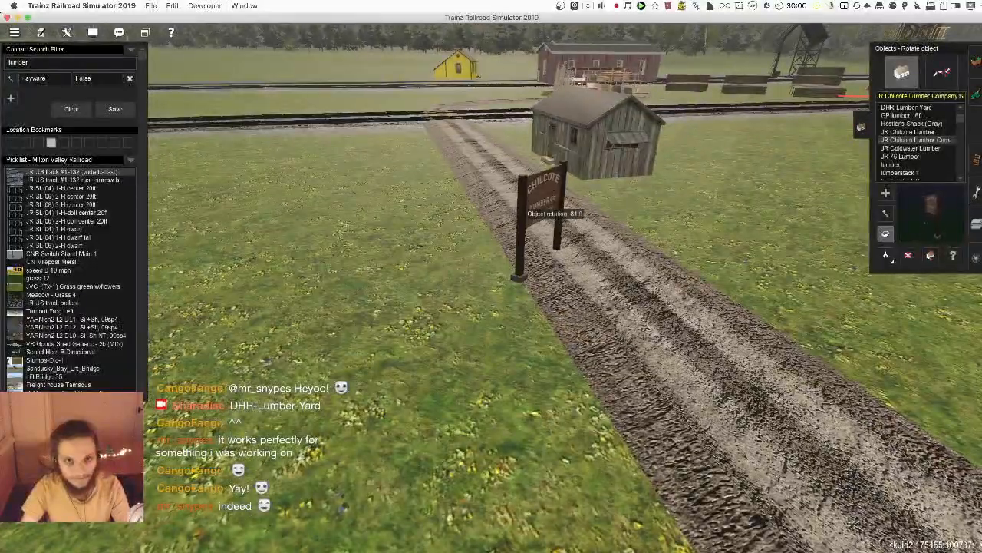
# - Examine the Chilcote sign's lettering up close and its placement along the dirt track from several angles
pyautogui.scroll(5, 561, 282)
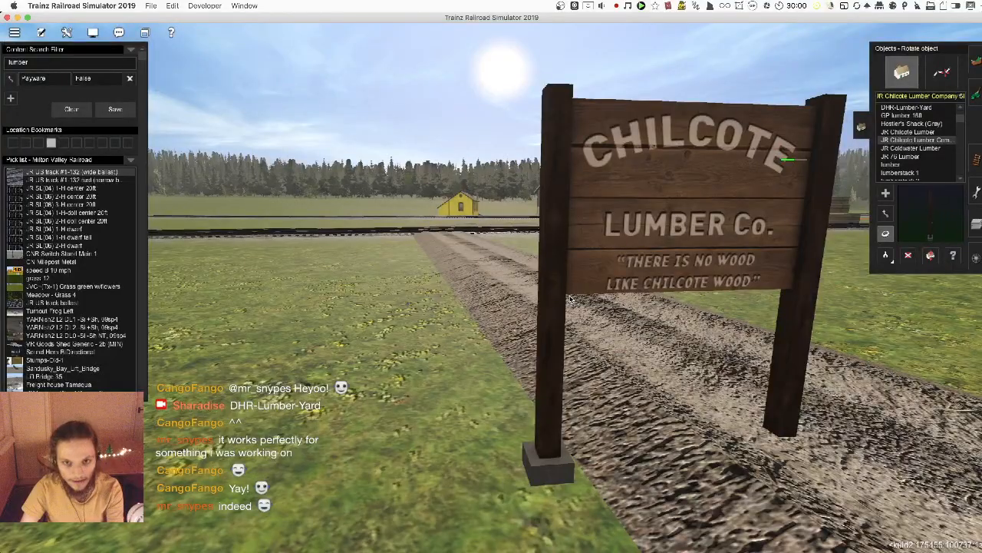
pyautogui.scroll(-5, 555, 316)
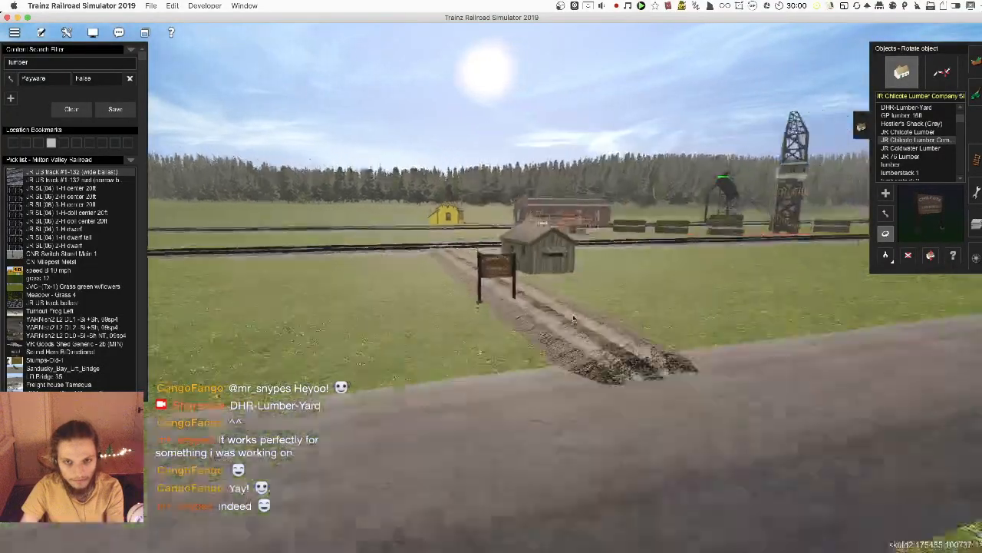
pyautogui.press('Left')
pyautogui.rightClick(555, 315)
pyautogui.scroll(4, 545, 301)
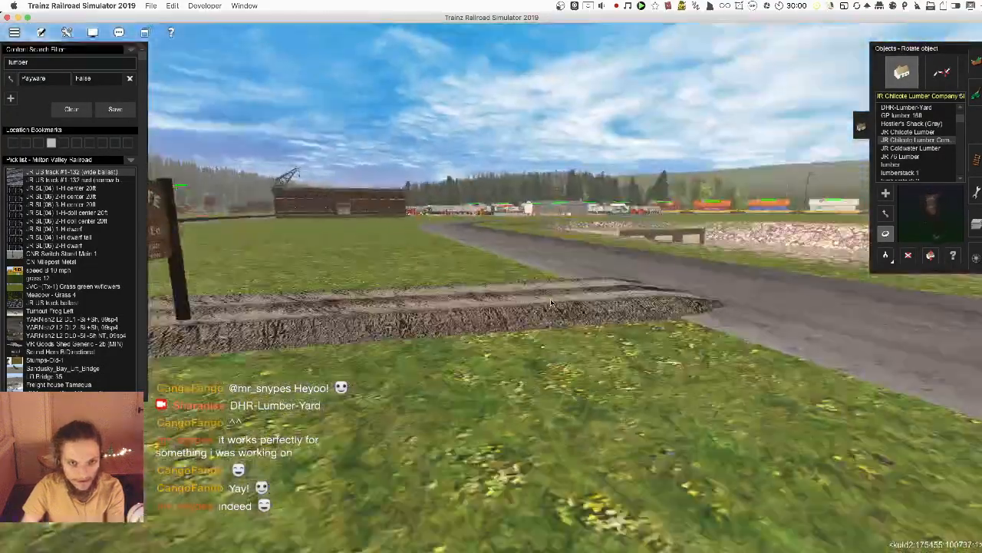
pyautogui.press('Left')
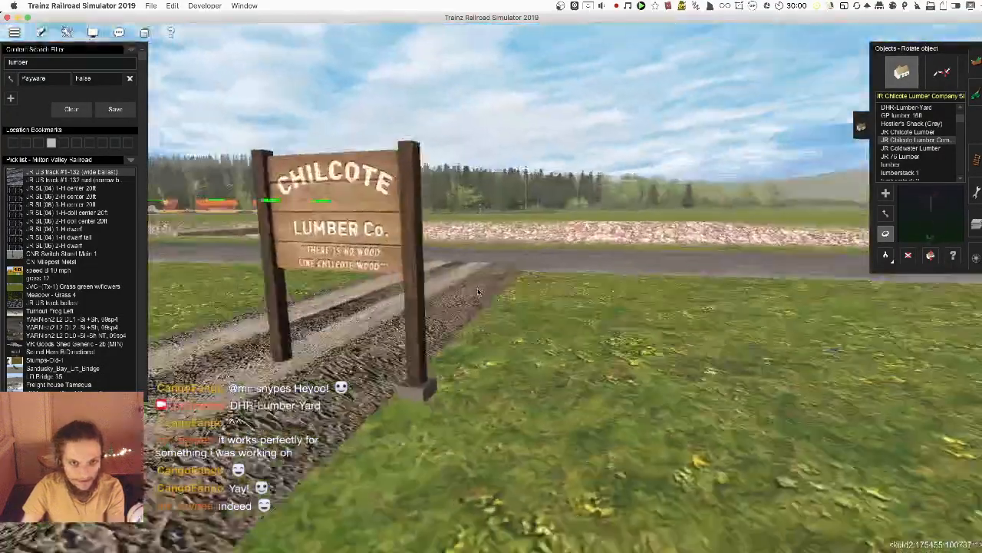
pyautogui.scroll(-5, 553, 315)
pyautogui.press('Up')
pyautogui.press('Right')
# - Try the Chilcote sign on the other side of the dirt track, next to the gray shack
pyautogui.click(886, 213)
pyautogui.press('Right')
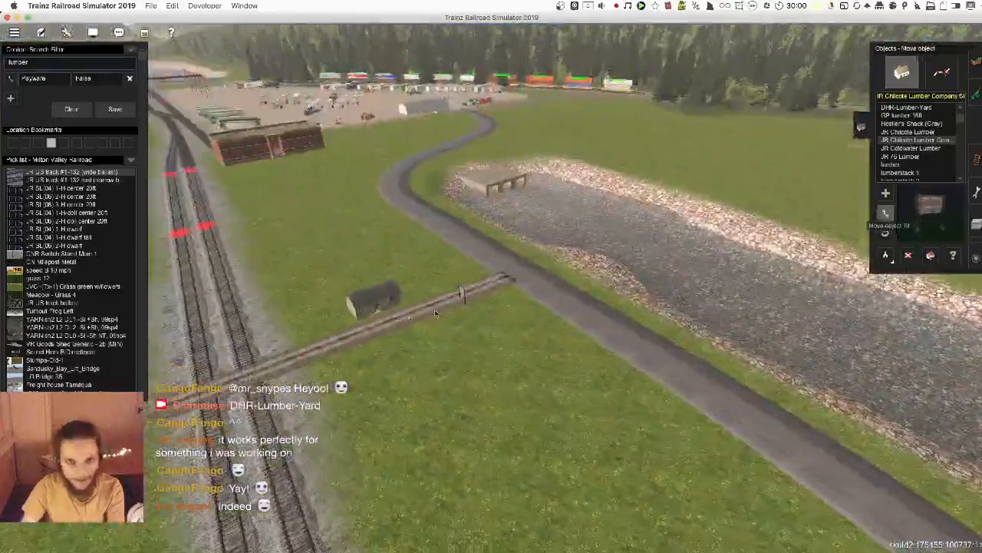
pyautogui.rightClick(470, 263)
pyautogui.scroll(4, 479, 277)
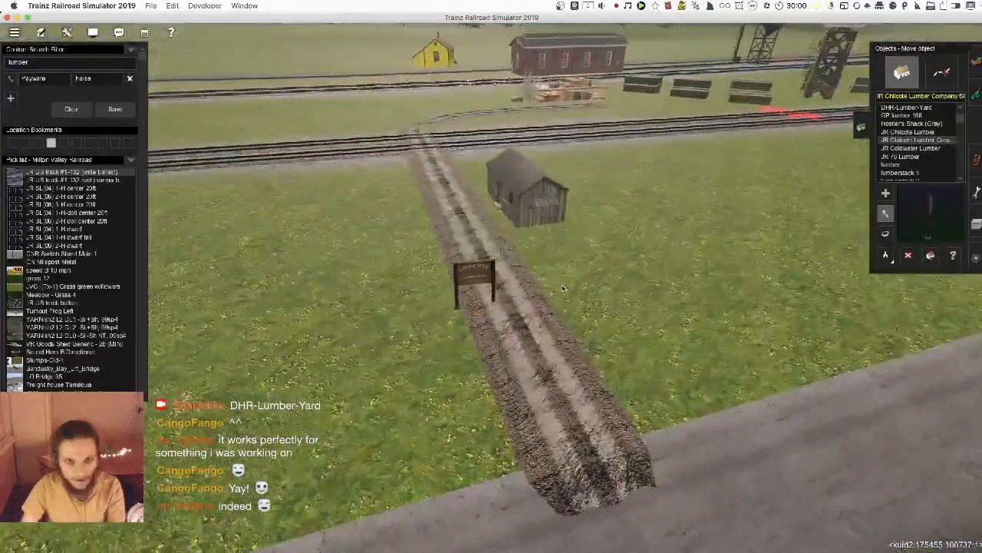
pyautogui.moveTo(518, 278); pyautogui.dragTo(558, 233)
pyautogui.press('r')
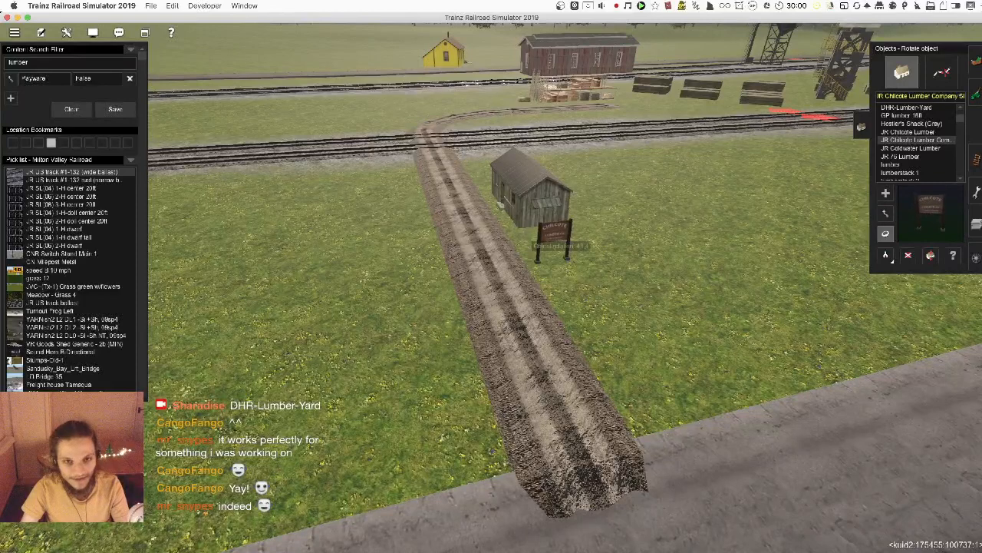
# - Try the Chilcote sign on the grass corner where the dirt track meets the waterside road, angled toward the road
pyautogui.moveTo(619, 314); pyautogui.dragTo(664, 341)
pyautogui.press('r')
pyautogui.press('r')
pyautogui.press('m')
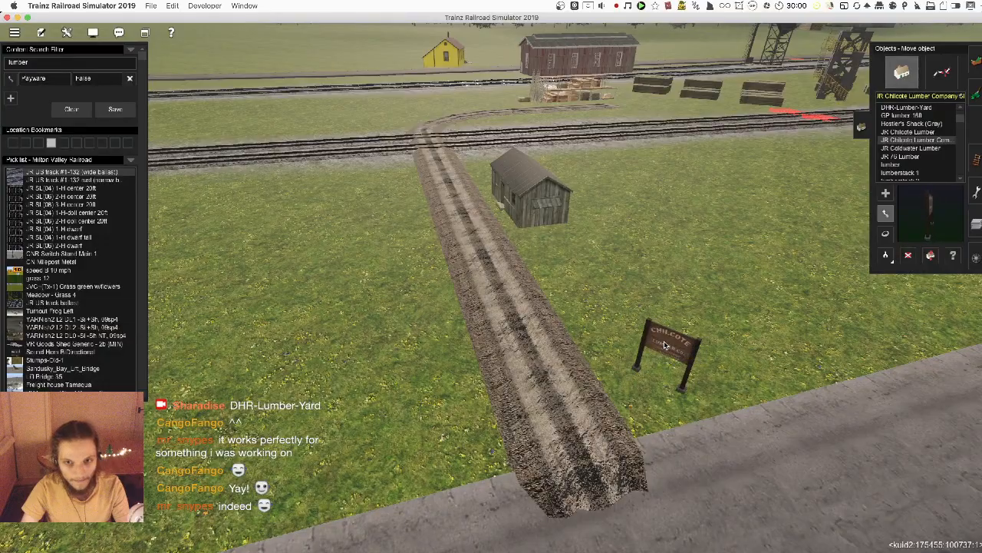
pyautogui.moveTo(664, 340); pyautogui.dragTo(558, 309, button='right')
pyautogui.scroll(-3, 558, 310)
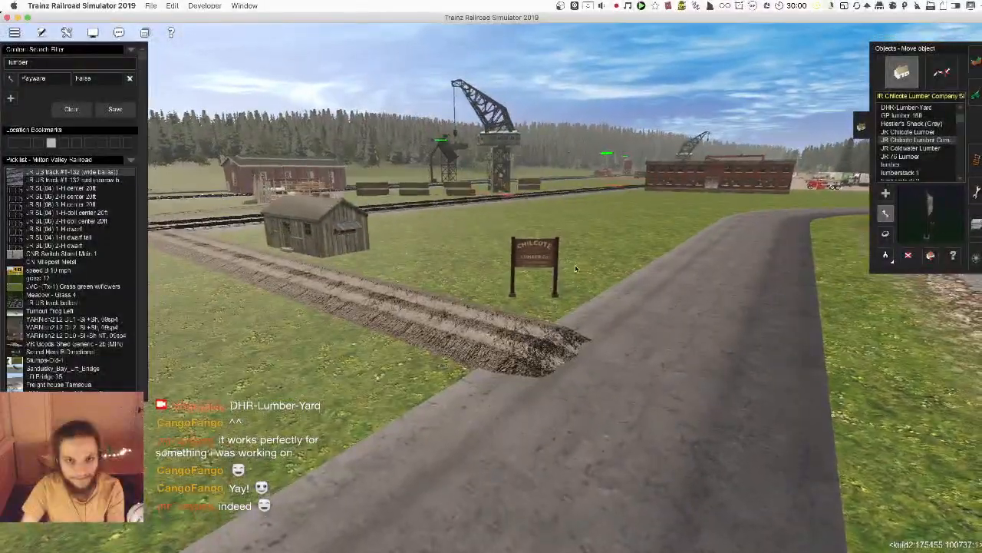
pyautogui.moveTo(575, 265); pyautogui.dragTo(511, 135, button='right')
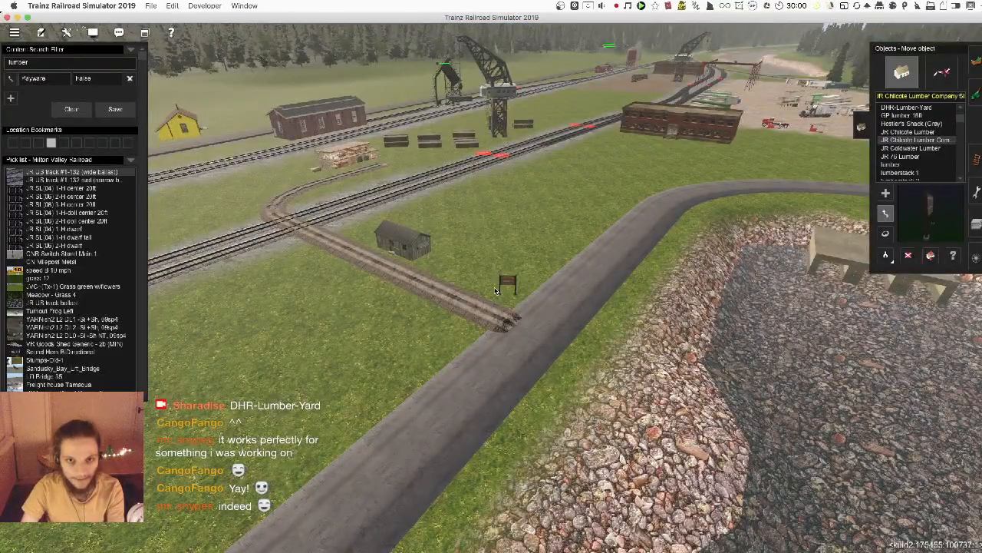
# - Move the Chilcote sign to the grass corner where the paved crossing road meets the main highway, on the depot side
pyautogui.moveTo(495, 292); pyautogui.dragTo(506, 218, button='right')
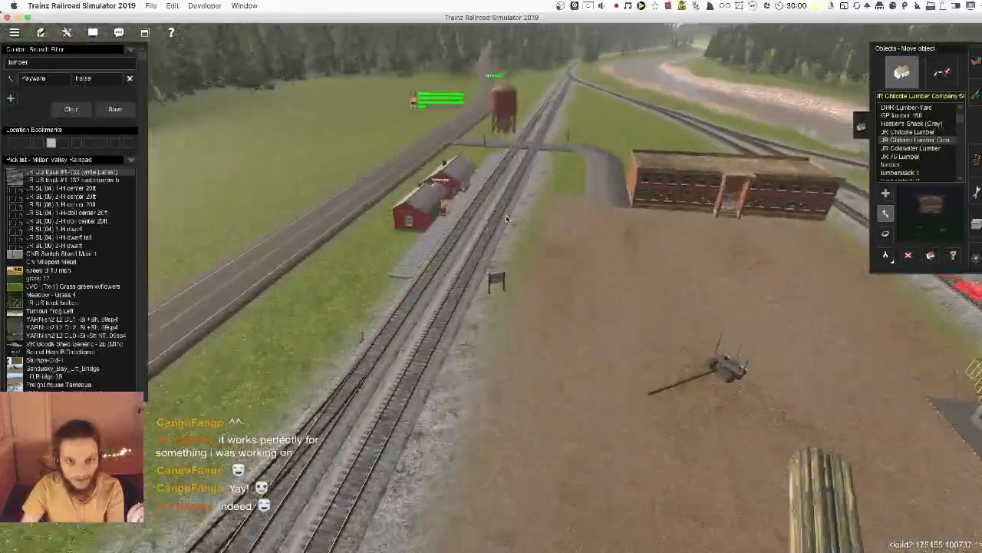
pyautogui.moveTo(506, 219); pyautogui.dragTo(537, 289)
pyautogui.press('r')
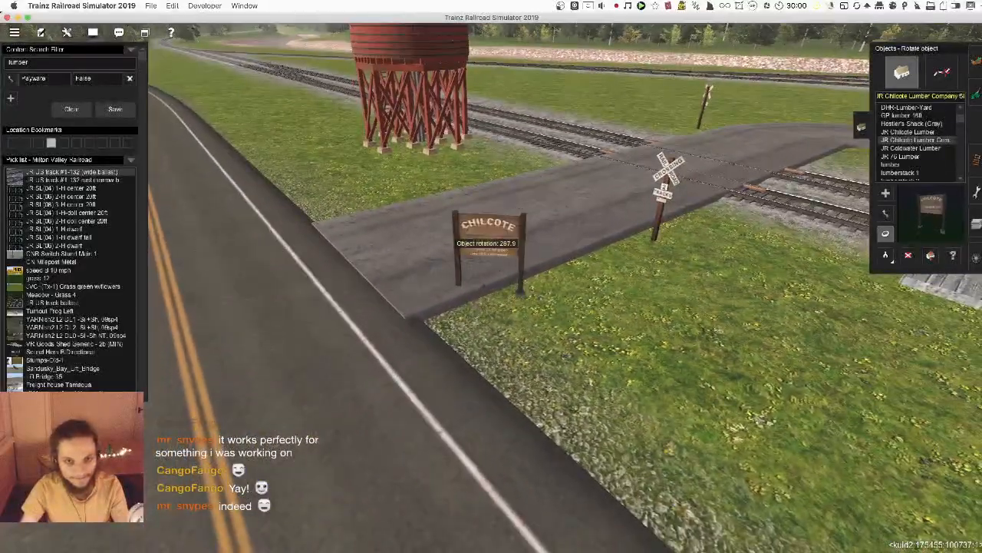
pyautogui.moveTo(486, 244); pyautogui.dragTo(511, 308)
pyautogui.press('m')
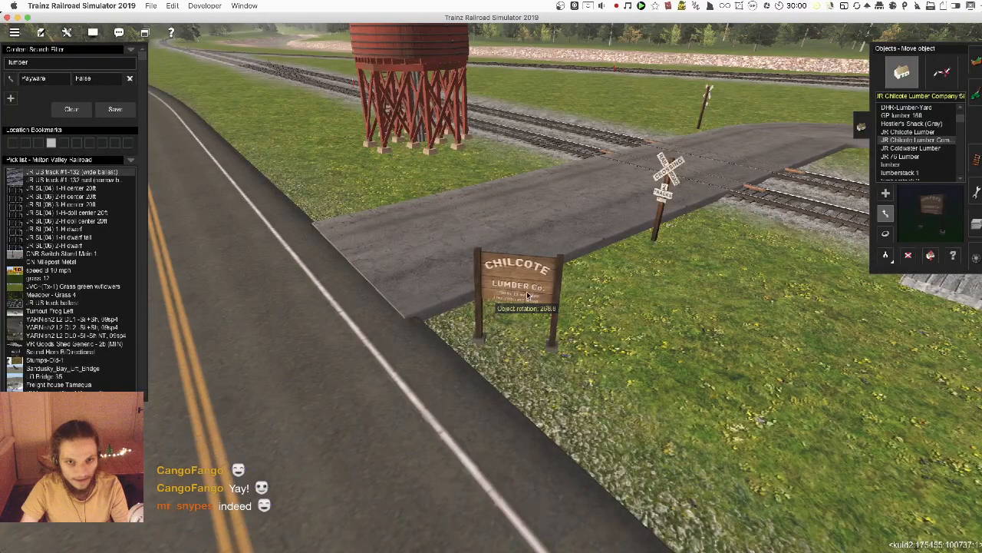
pyautogui.moveTo(493, 298)
pyautogui.mouseDown()
pyautogui.moveTo(492, 276)
pyautogui.moveTo(499, 299)
pyautogui.mouseUp()
# - Rotate the Chilcote sign at the highway corner to about 179 degrees so it faces traffic along the highway
pyautogui.rightClick(493, 275)
pyautogui.press('Left')
pyautogui.press('r')
pyautogui.scroll(-3, 518, 371)
pyautogui.press('Left')
pyautogui.press('Down')
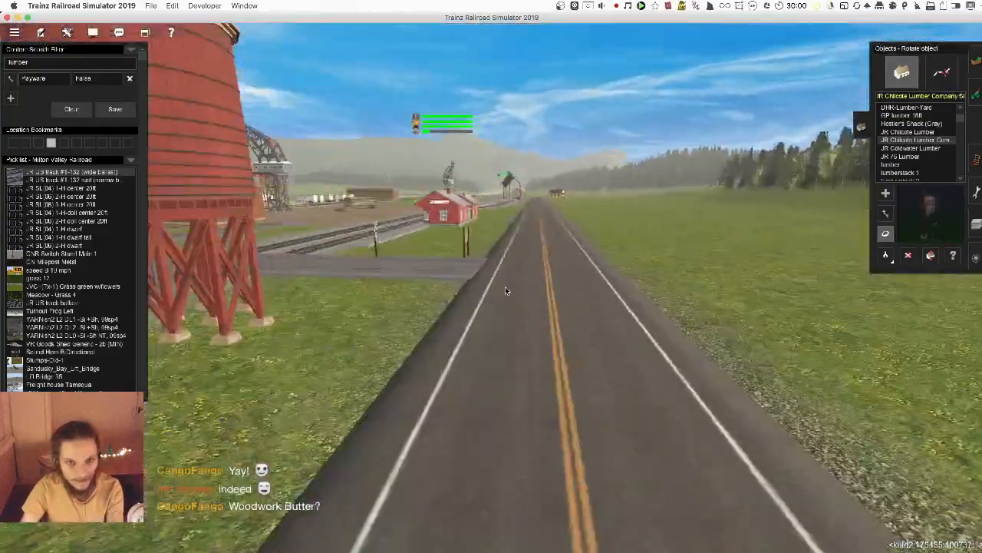
pyautogui.scroll(3, 495, 273)
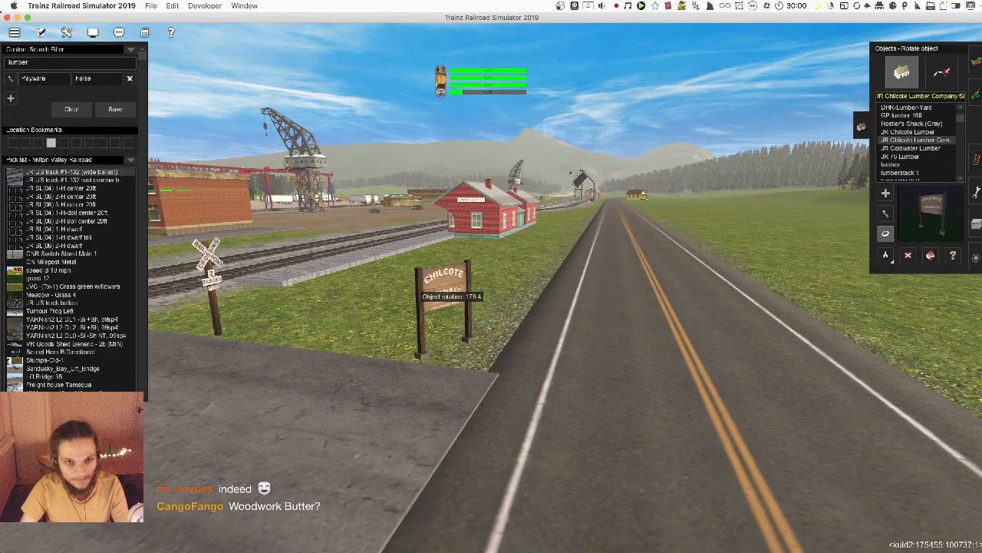
pyautogui.moveTo(448, 284); pyautogui.dragTo(464, 296)
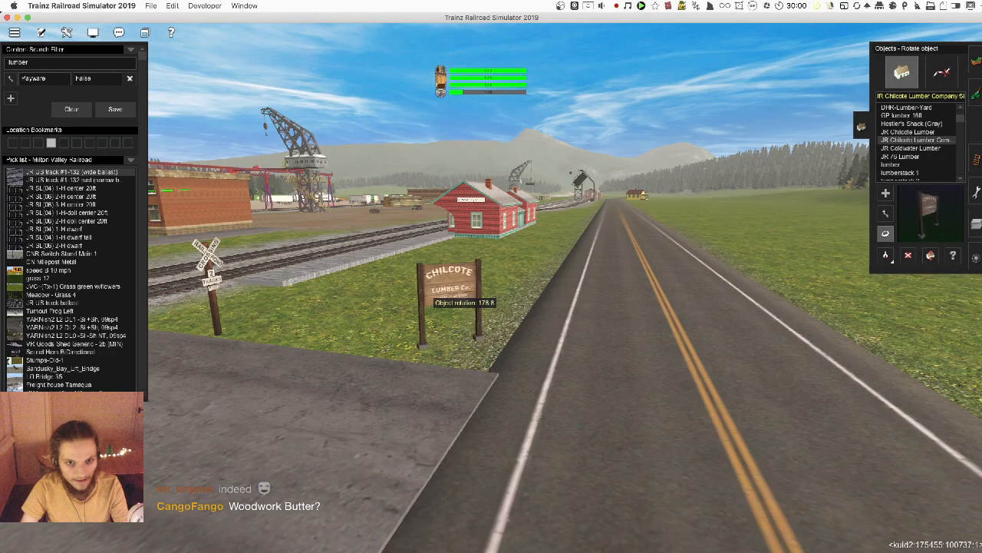
# - Look over the depot, the tracks and the painted crane yard from the highway sign's corner
pyautogui.scroll(-4, 461, 302)
pyautogui.press('Up')
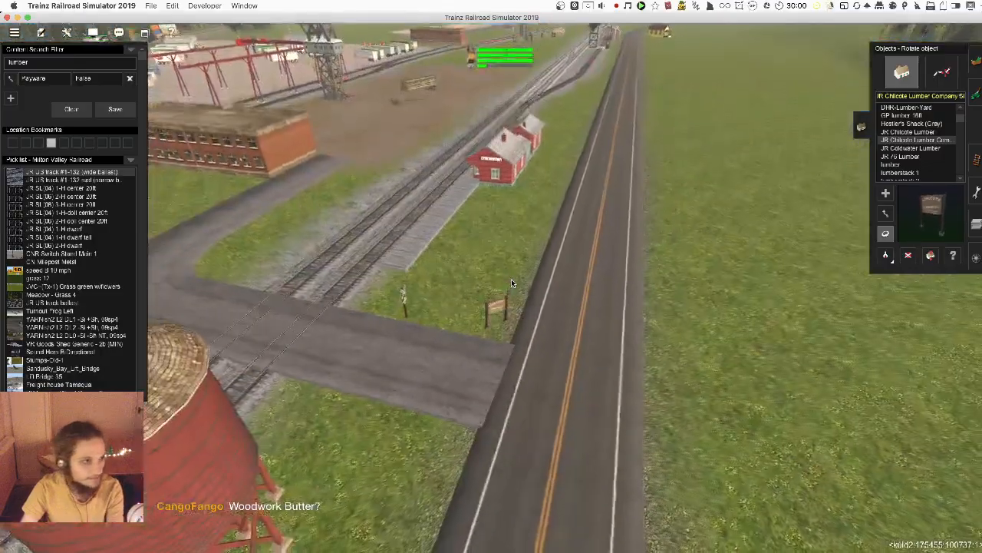
pyautogui.press('Right')
pyautogui.press('Up')
pyautogui.press('Left')
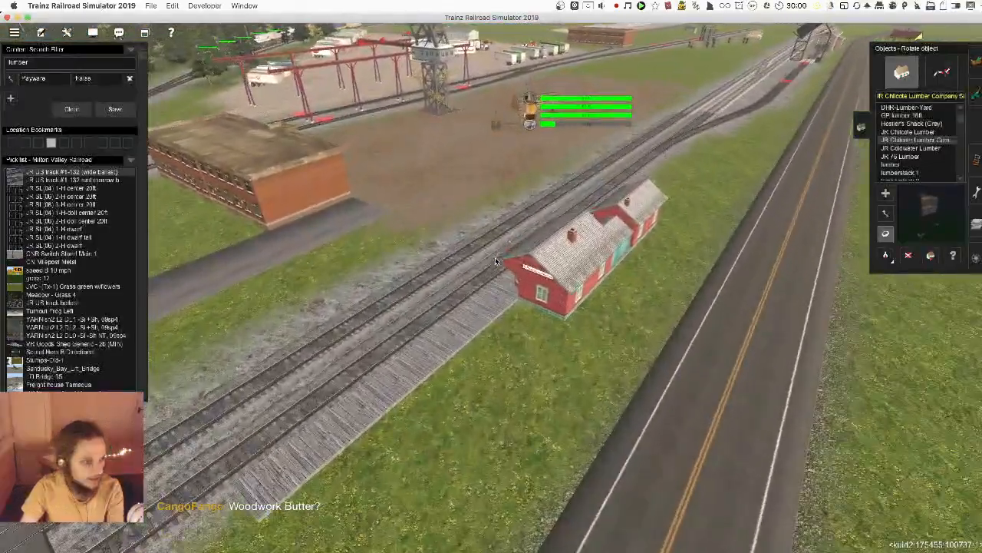
pyautogui.press('Up')
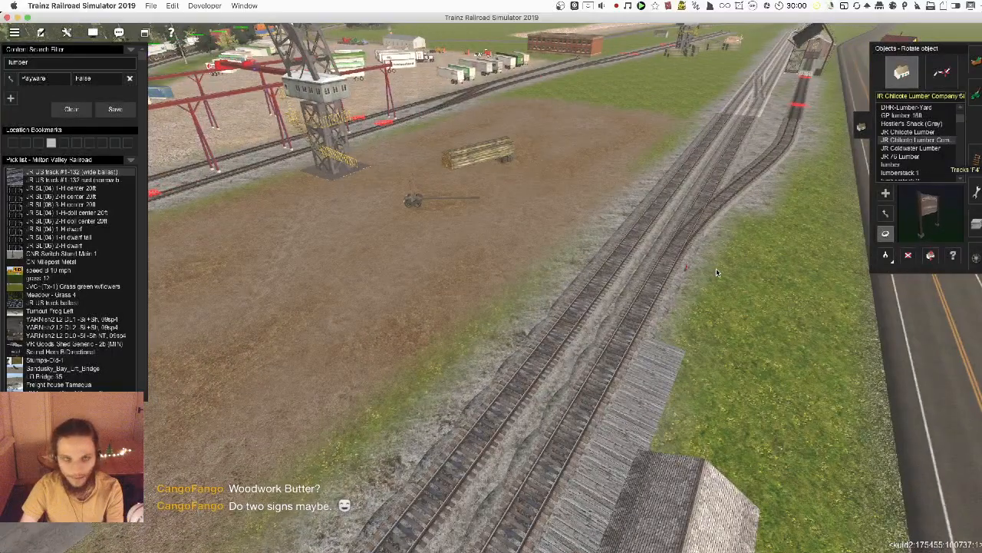
pyautogui.press('Up')
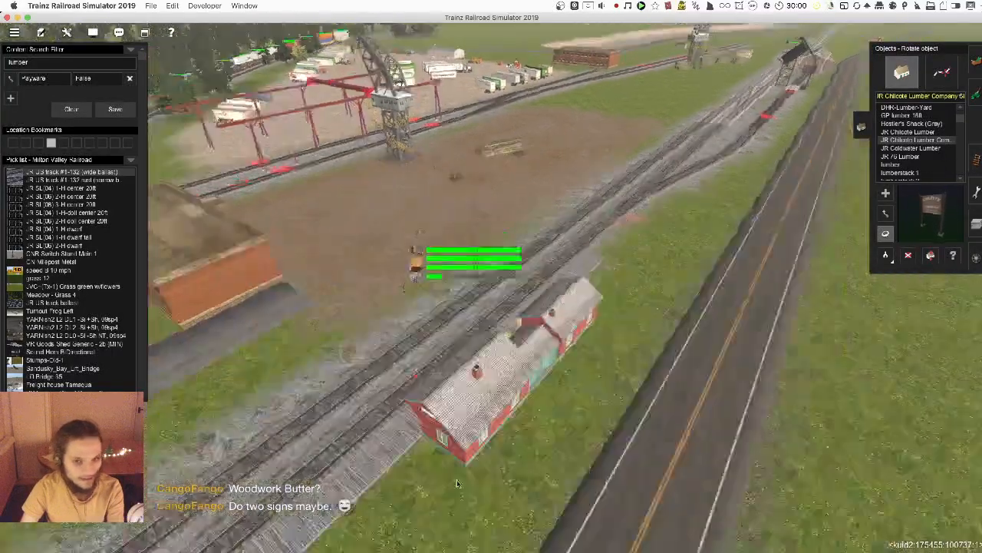
# - Try a second Chilcote sign on the water tower side of the crossing road, angled toward the highway, and check the pair
pyautogui.press('Up')
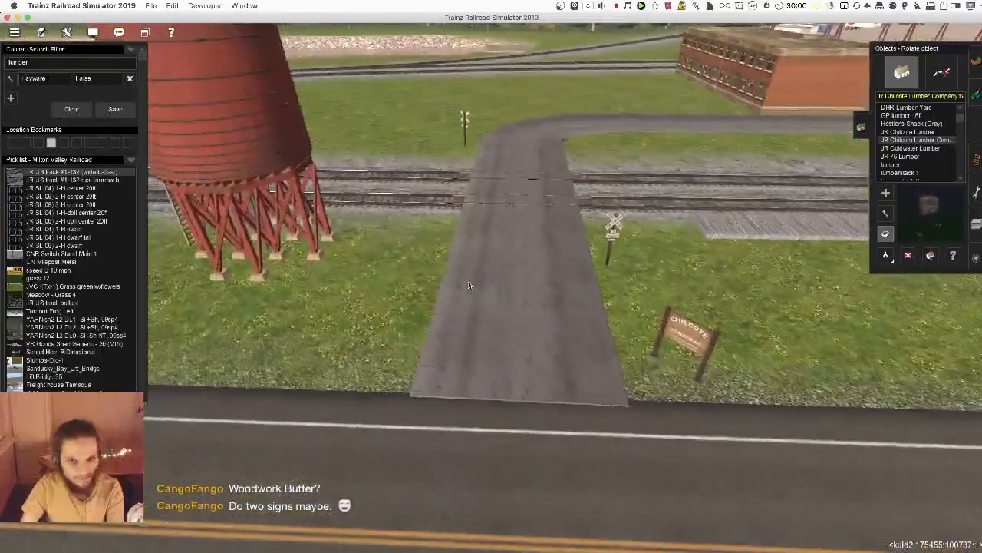
pyautogui.click(406, 362)
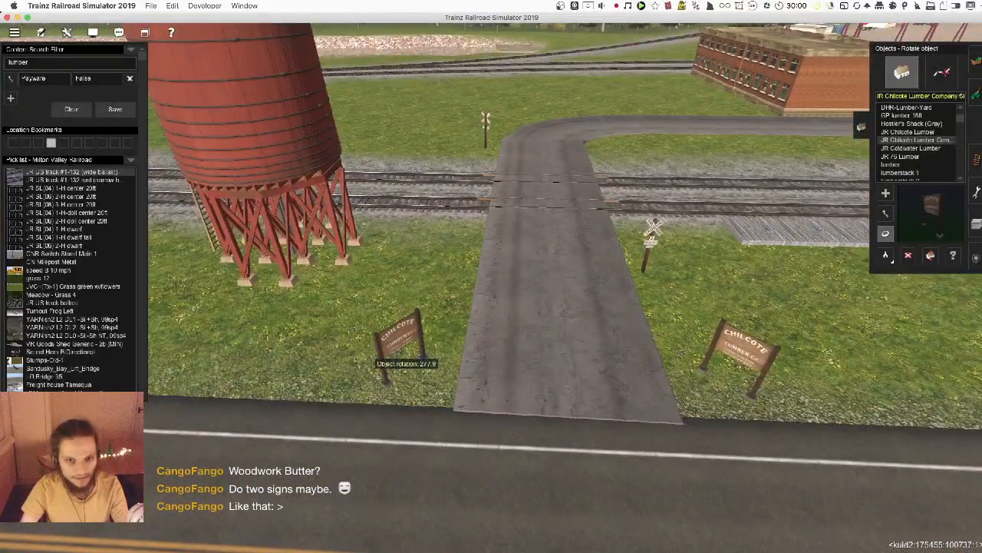
pyautogui.scroll(-3, 505, 362)
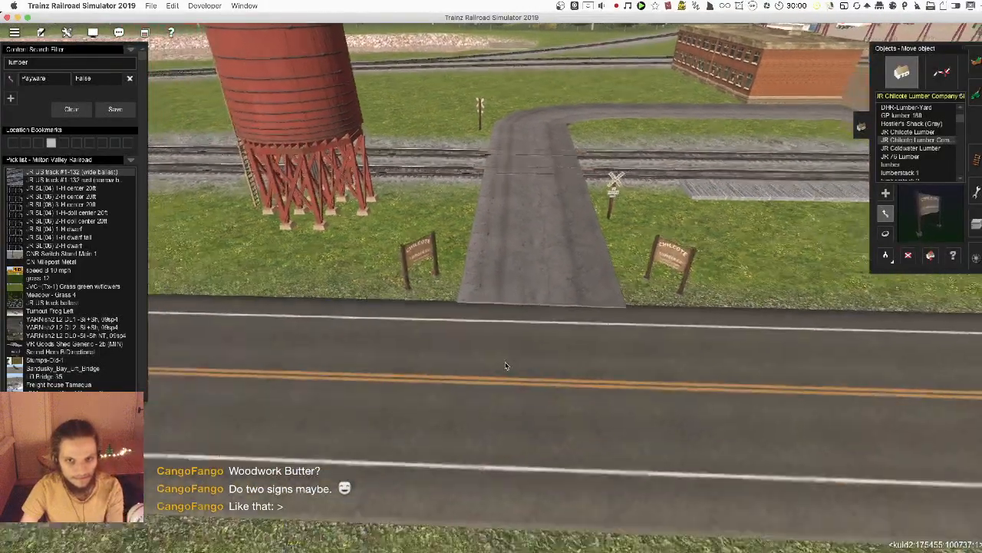
pyautogui.press('Down')
pyautogui.press('Left')
pyautogui.press('Up')
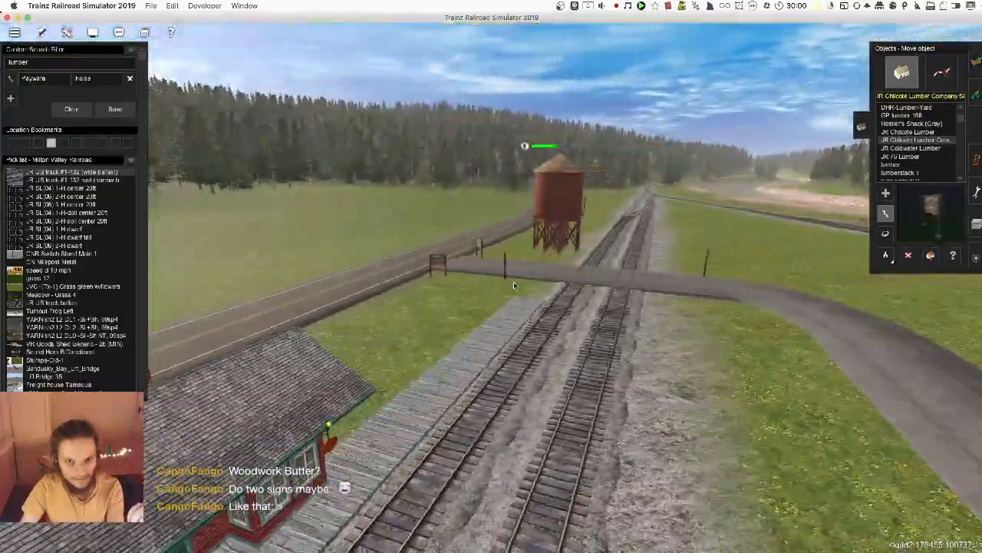
pyautogui.press('Left')
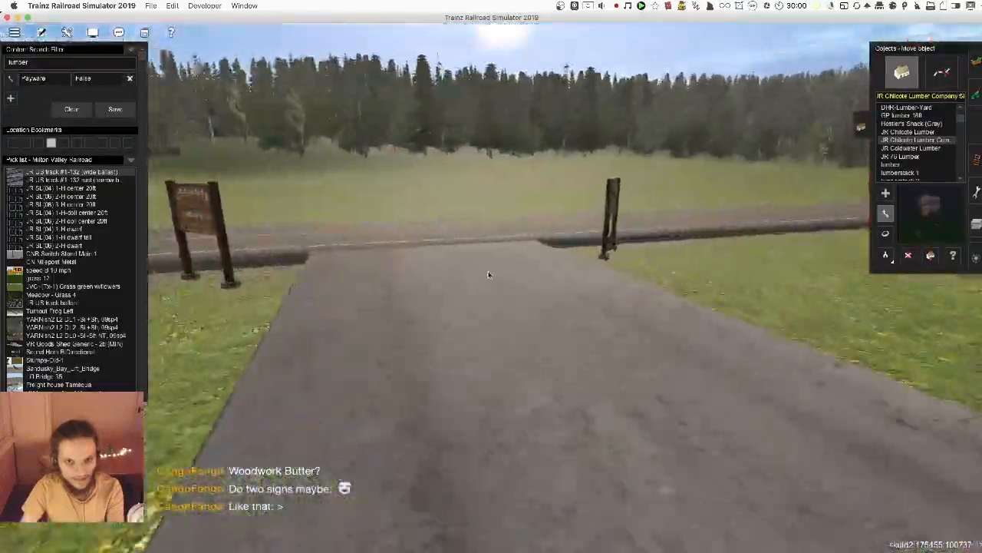
# - Delete the second Chilcote sign on the water tower side of the crossing road
pyautogui.press('d')
pyautogui.click(657, 244)
pyautogui.press('Down')
pyautogui.scroll(-5, 456, 300)
pyautogui.press('Left')
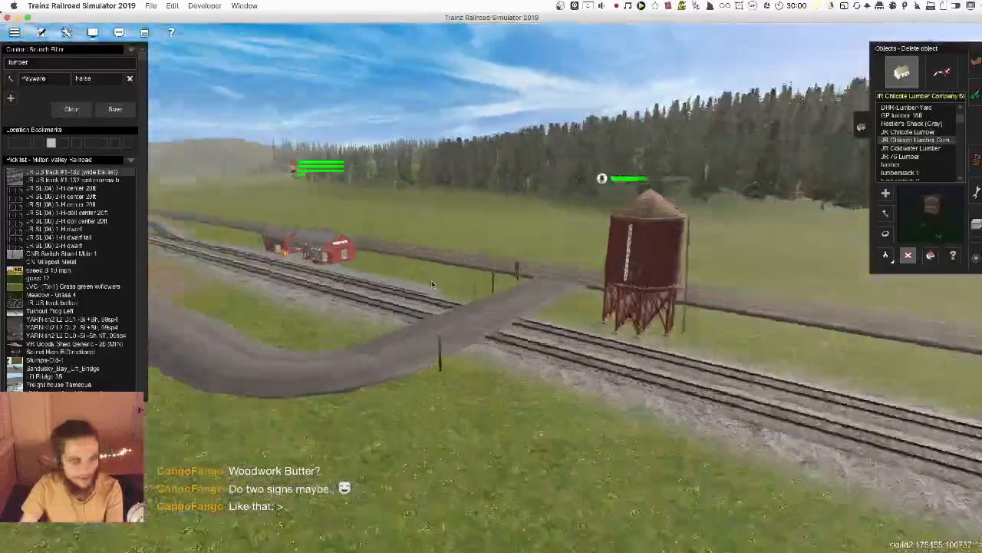
# - Place a second Chilcote Lumber Company sign beside the existing one at the yard entrance, rotated so both form a V
pyautogui.press('Up')
pyautogui.press('Left')
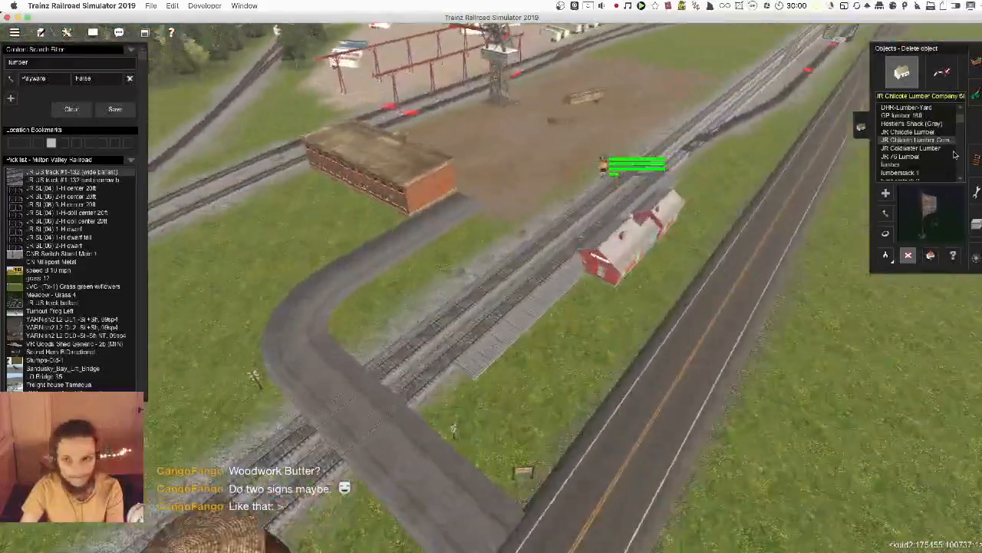
pyautogui.scroll(6, 518, 293)
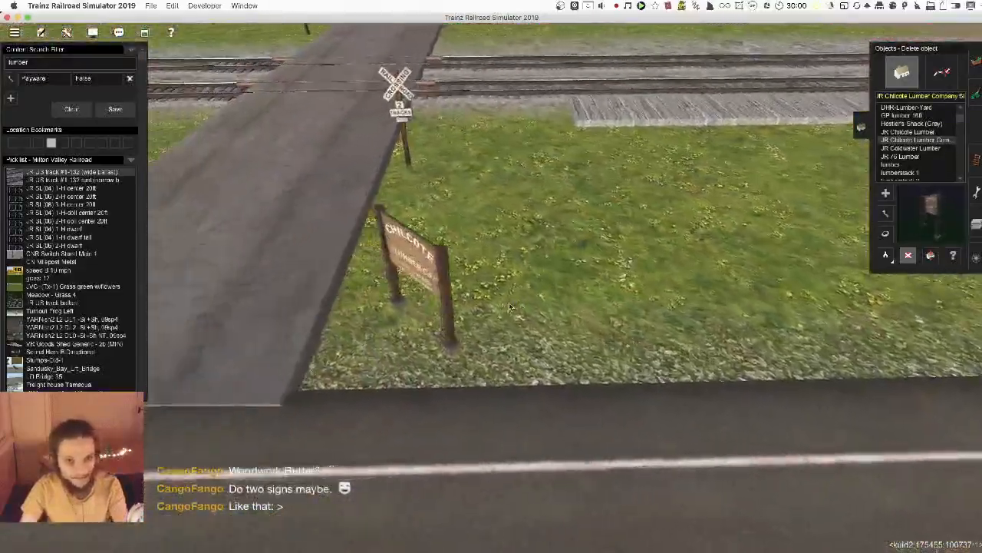
pyautogui.press('a')
pyautogui.click(562, 291)
pyautogui.press('r')
pyautogui.moveTo(563, 278)
pyautogui.mouseDown()
pyautogui.moveTo(540, 273)
pyautogui.moveTo(570, 262)
pyautogui.mouseUp()
pyautogui.press('Up')
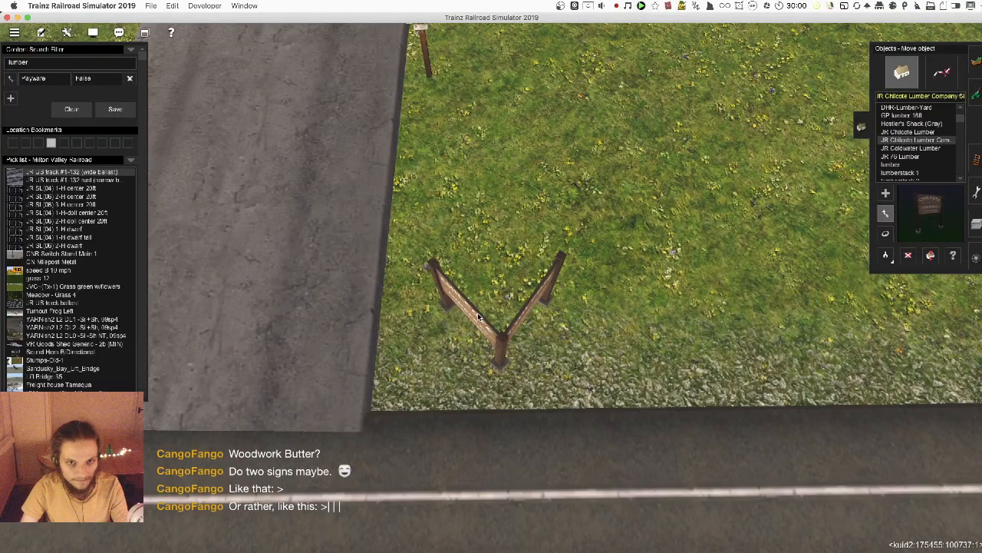
pyautogui.press('Down')
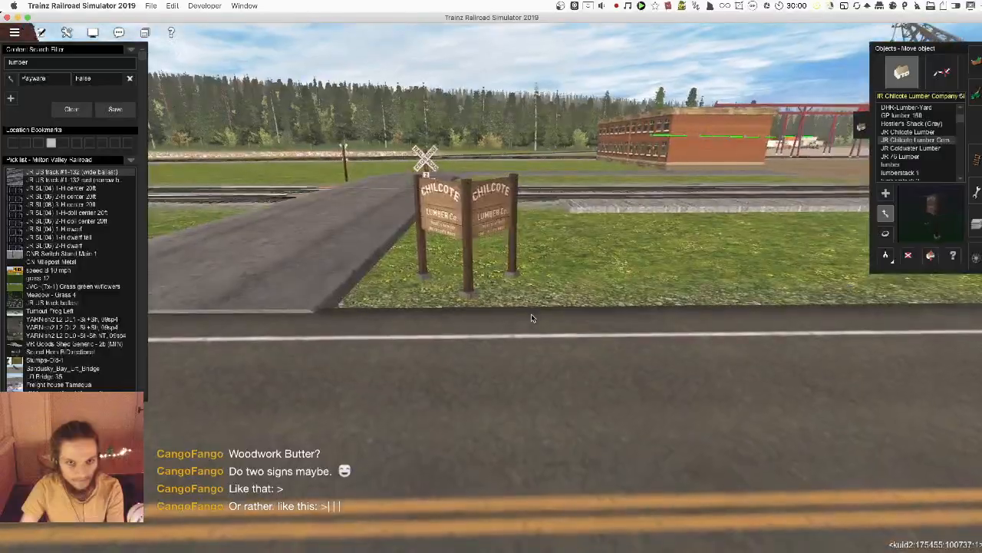
# - Delete one of the paired Chilcote Lumber Company signs at the yard entrance, leaving a single sign
pyautogui.scroll(-5, 508, 320)
pyautogui.press('Right')
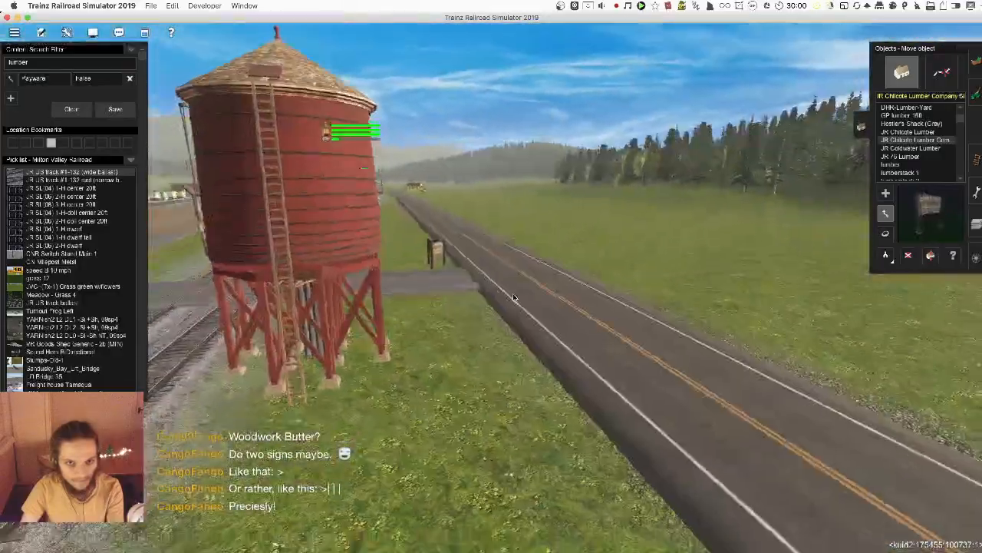
pyautogui.press('Left')
pyautogui.press('Left')
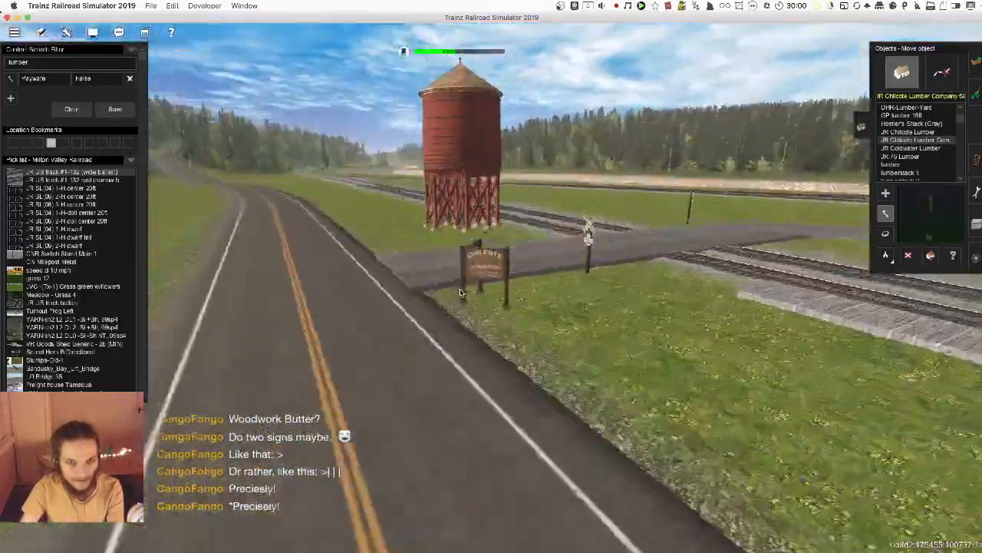
pyautogui.scroll(5, 460, 292)
pyautogui.press('Up')
pyautogui.press('d')
pyautogui.click(542, 283)
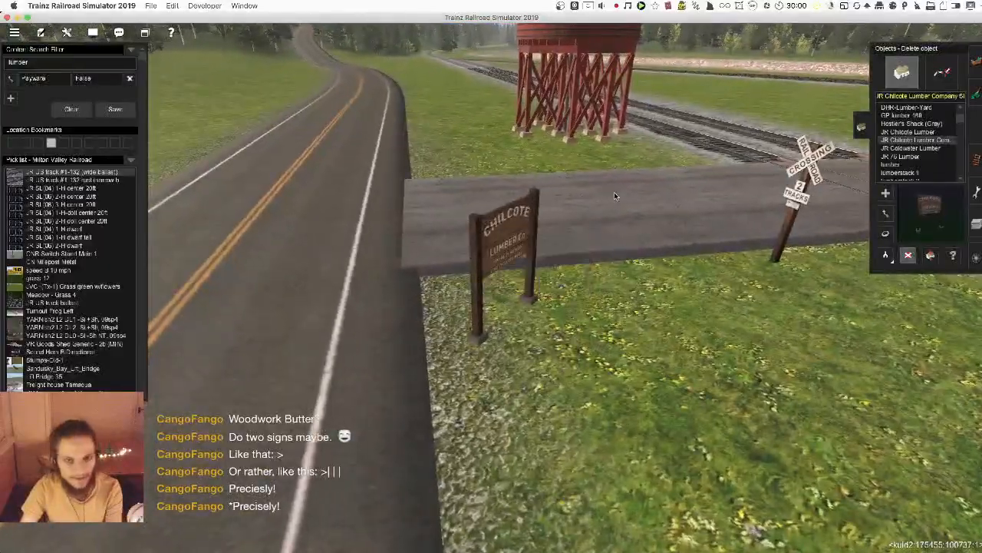
# - Try out the "lumber" object on the open ground of the lumber yard near the log trailer
pyautogui.scroll(-5, 592, 254)
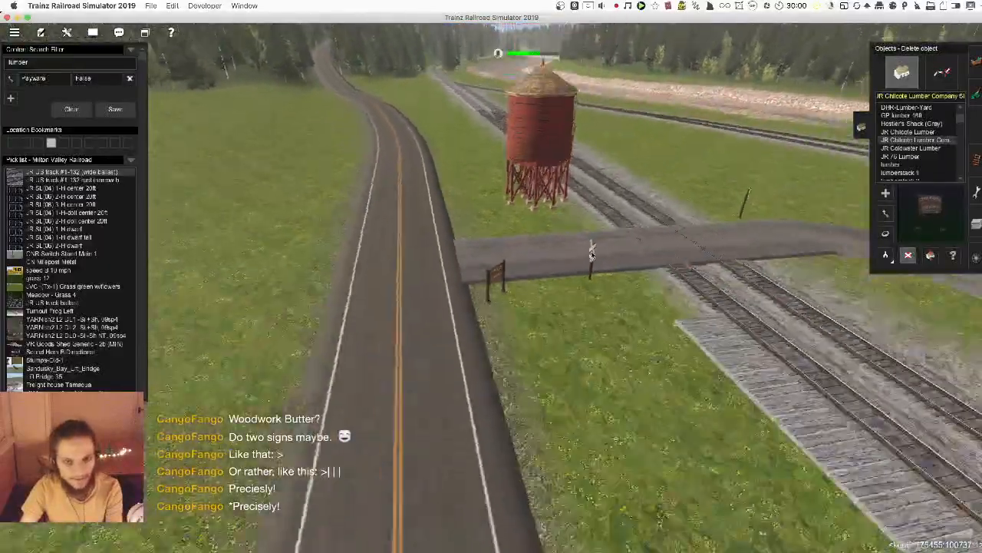
pyautogui.scroll(-3, 591, 254)
pyautogui.press('Right')
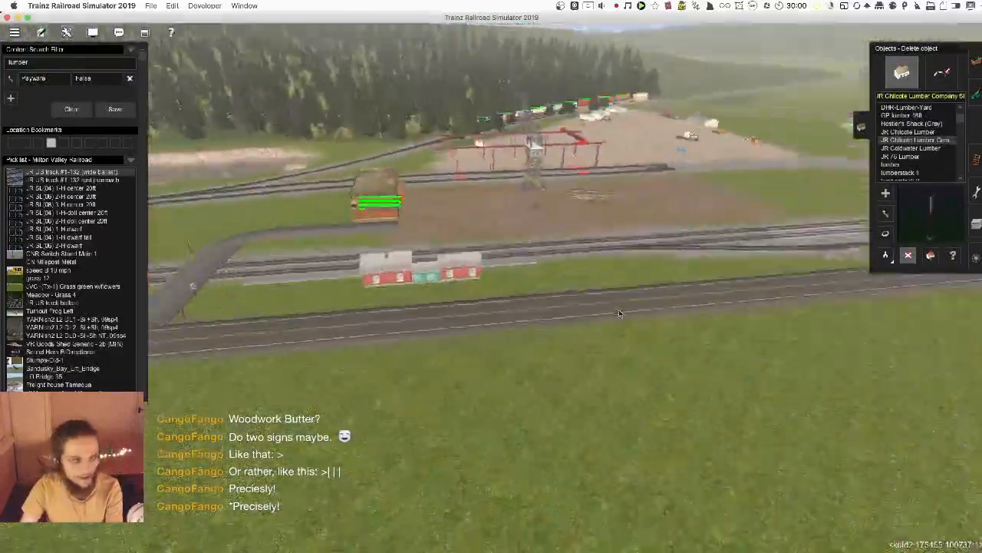
pyautogui.press('a')
pyautogui.press('Up')
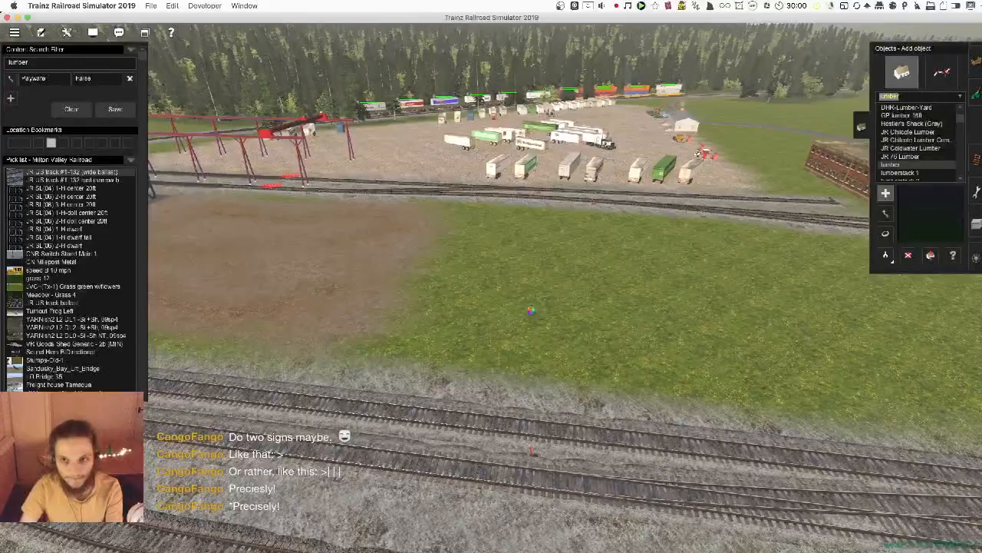
pyautogui.click(495, 288)
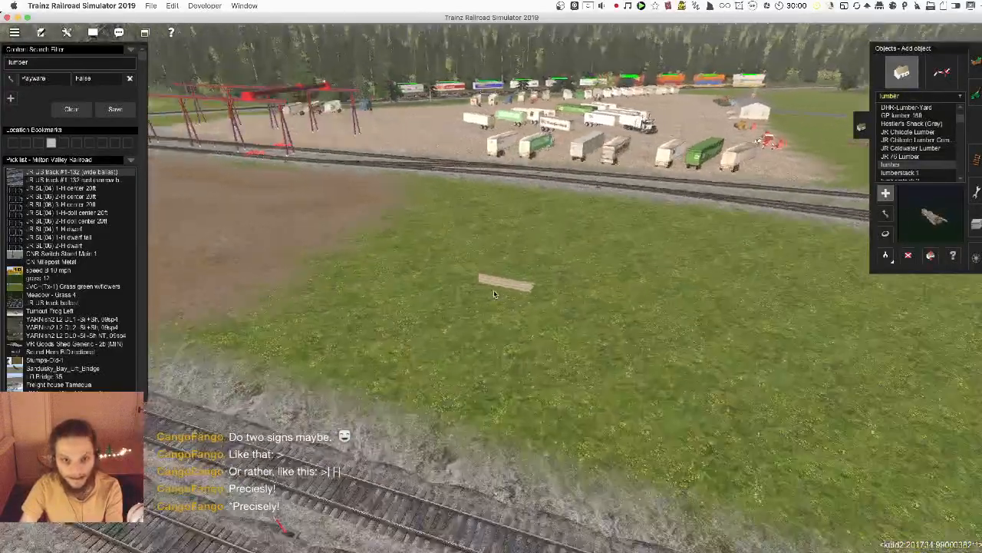
pyautogui.press('Left')
pyautogui.scroll(5, 499, 287)
pyautogui.press('Down')
pyautogui.scroll(-3, 583, 289)
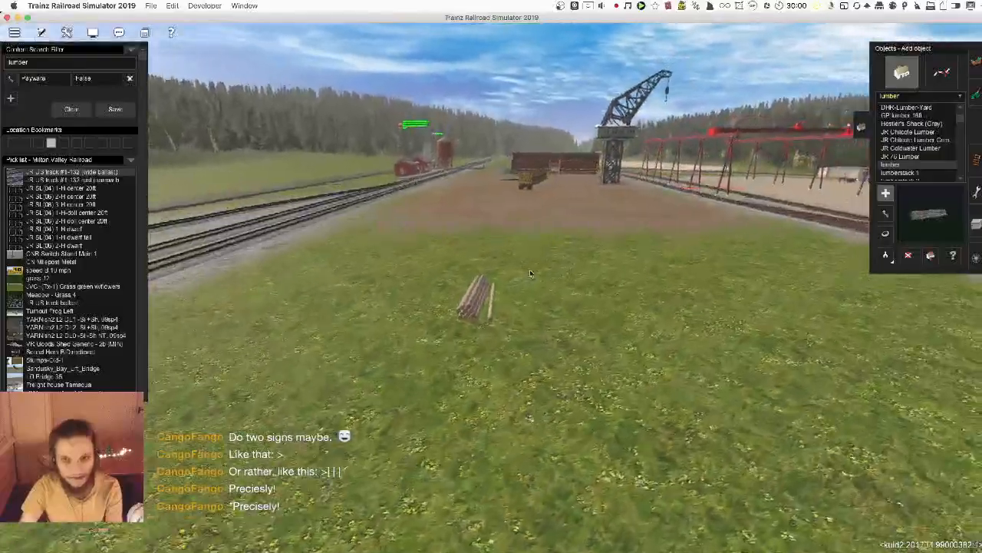
pyautogui.press('Up')
pyautogui.scroll(3, 500, 276)
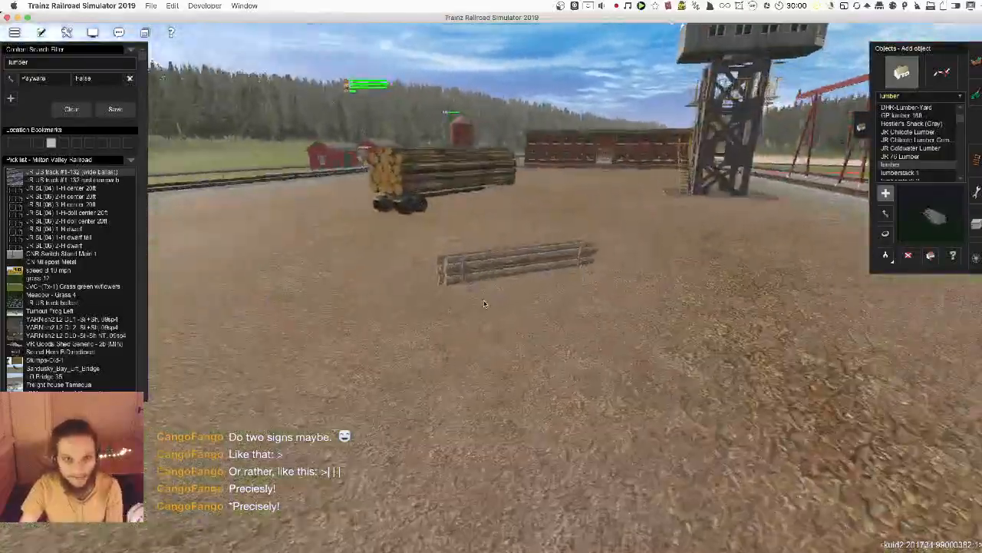
pyautogui.press('Left')
pyautogui.press('Up')
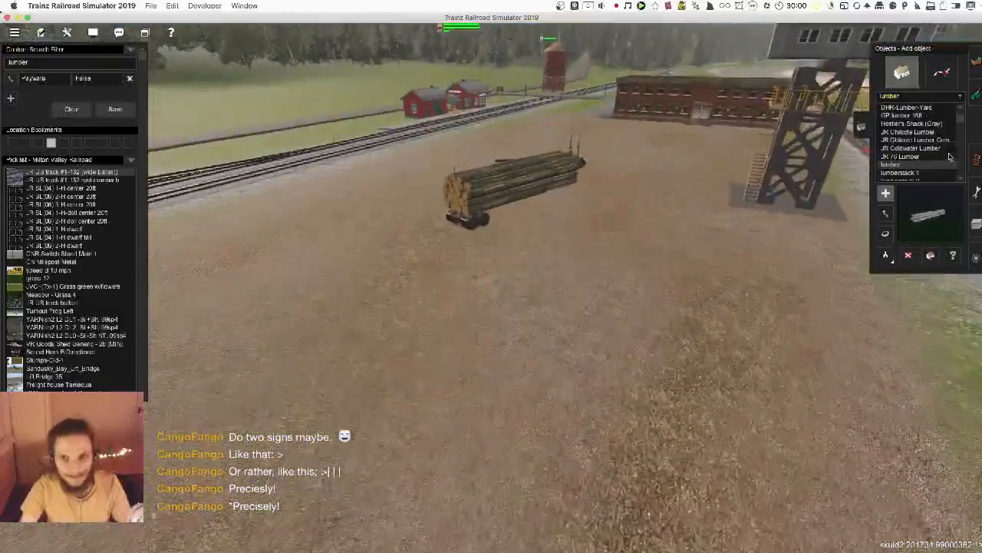
# - Browse the lumber objects and place a lumber loader2 on the dirt area beside the log trailer
pyautogui.scroll(-2, 949, 157)
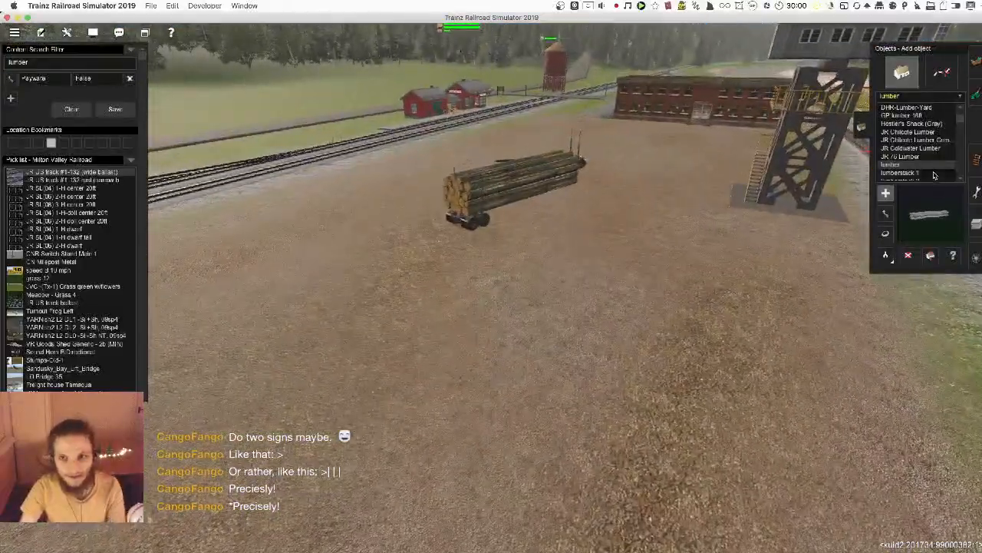
pyautogui.click(942, 156)
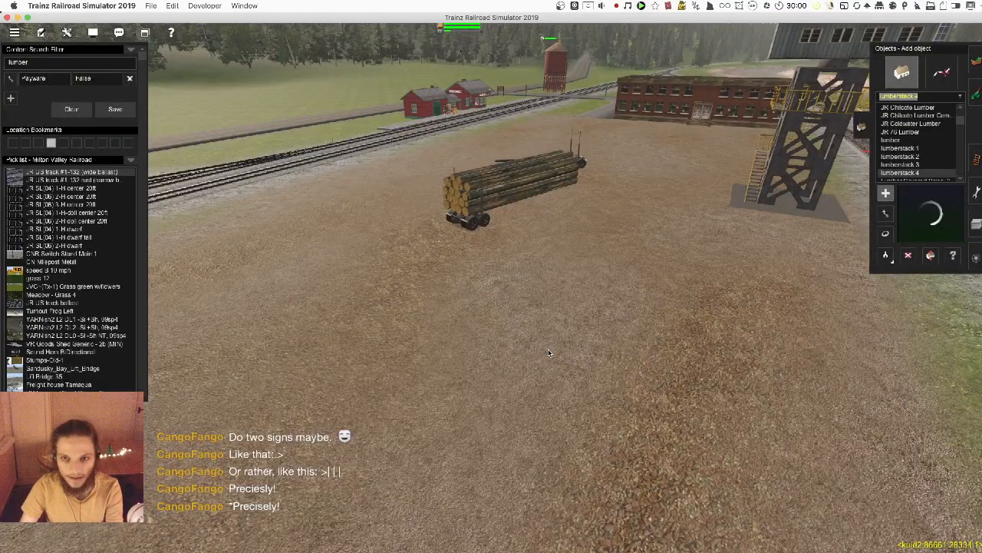
pyautogui.press('Down')
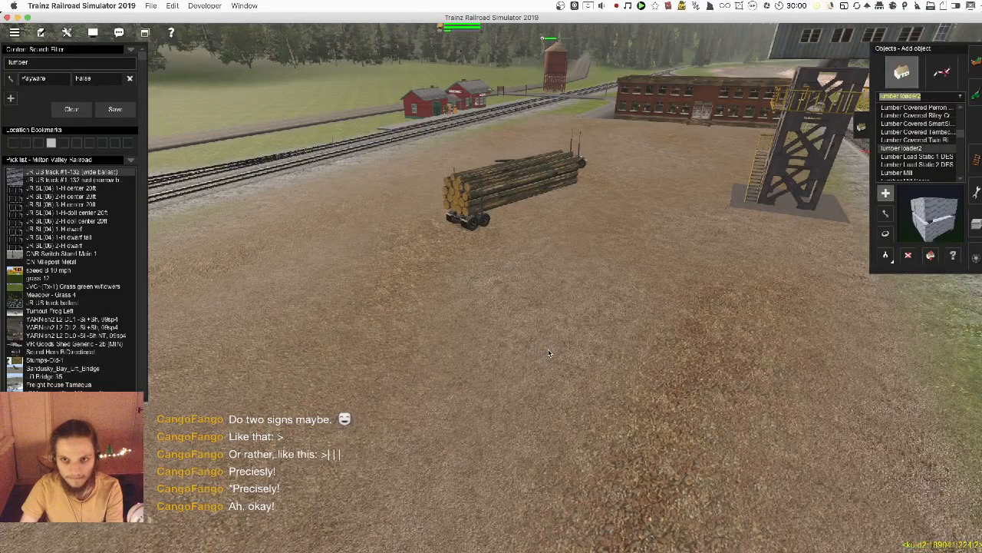
pyautogui.click(540, 351)
pyautogui.scroll(-3, 489, 375)
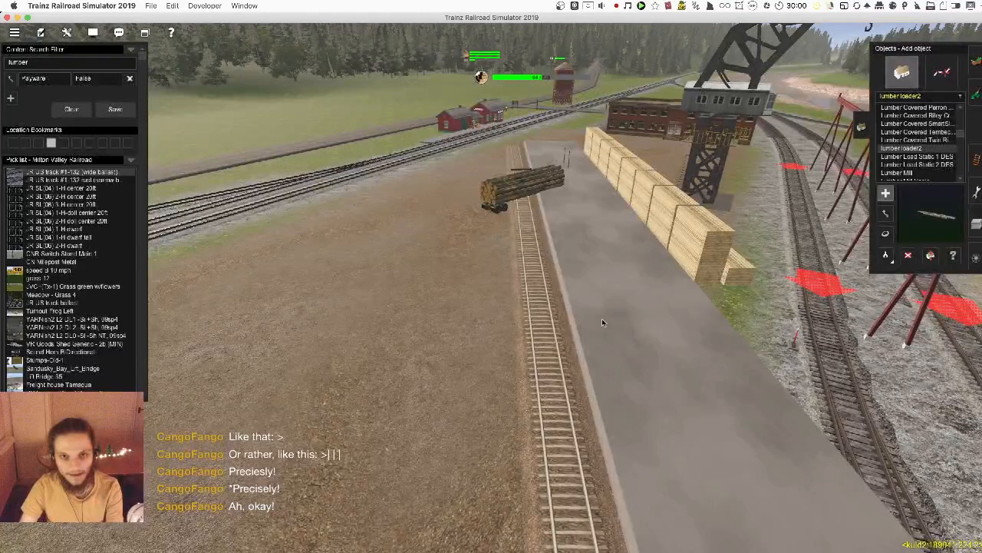
pyautogui.scroll(2, 602, 318)
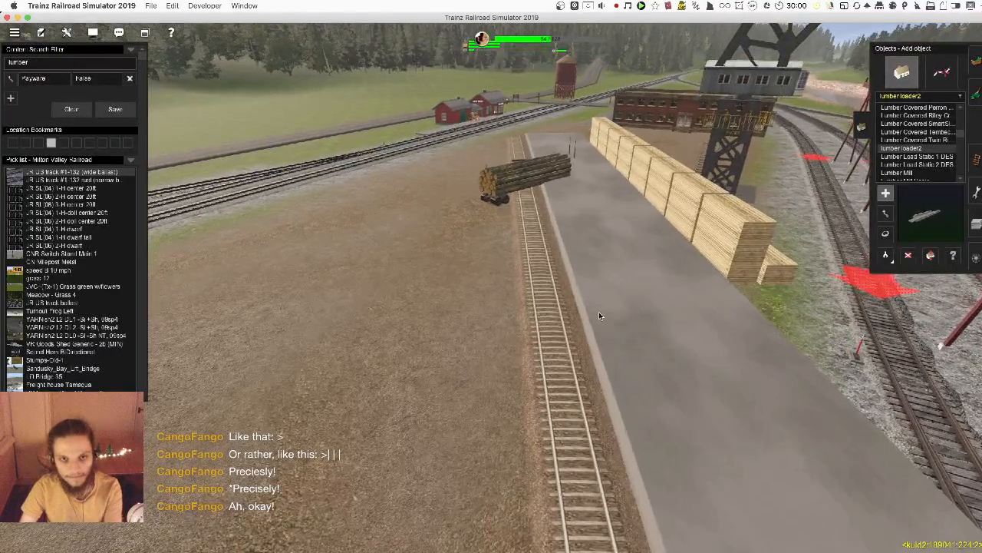
# - Check the production rate and start amount in the lumber loader2's properties
pyautogui.press('?')
pyautogui.click(580, 336)
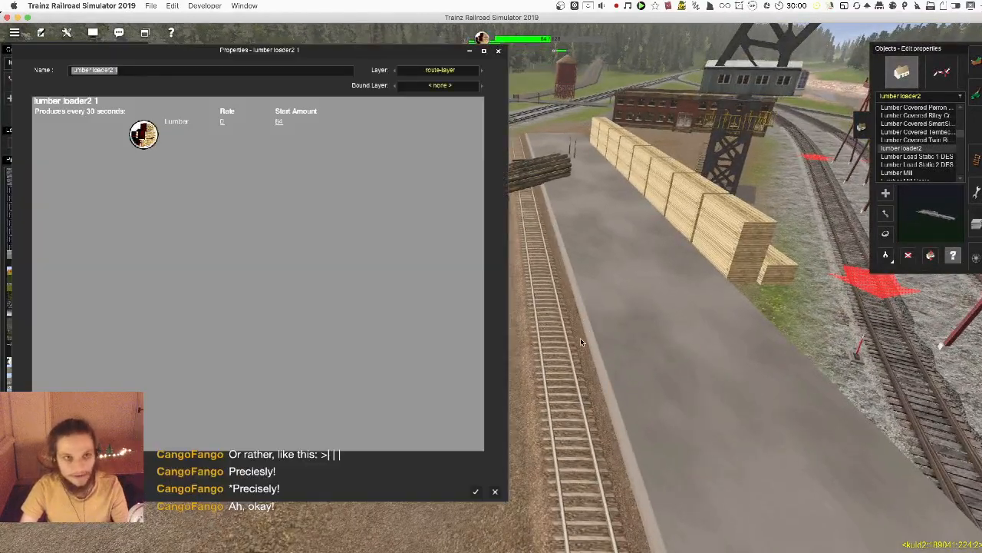
pyautogui.press('Escape')
# - Delete the lumber loader2 from the yard
pyautogui.moveTo(581, 338); pyautogui.dragTo(507, 357, button='right')
pyautogui.press('Up')
pyautogui.press('Down')
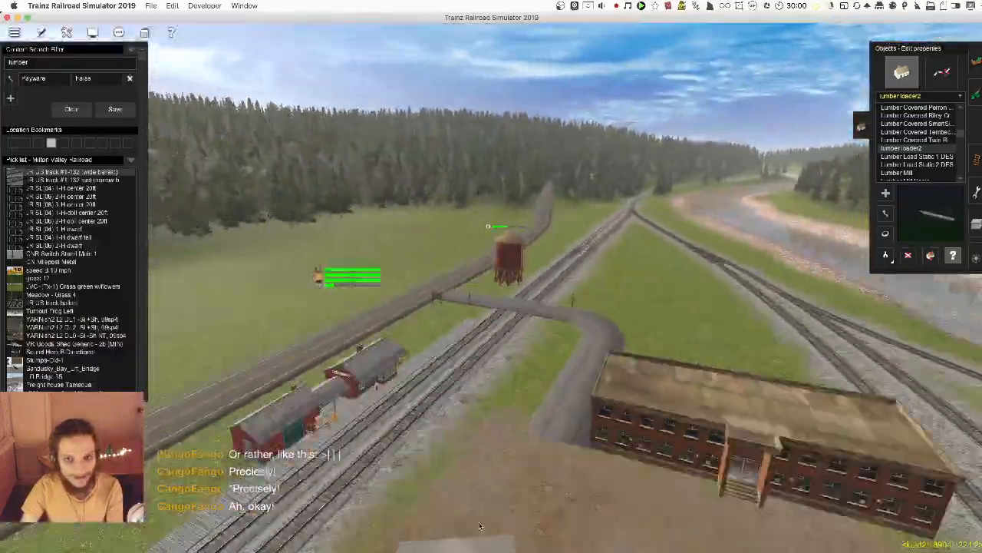
pyautogui.press('Up')
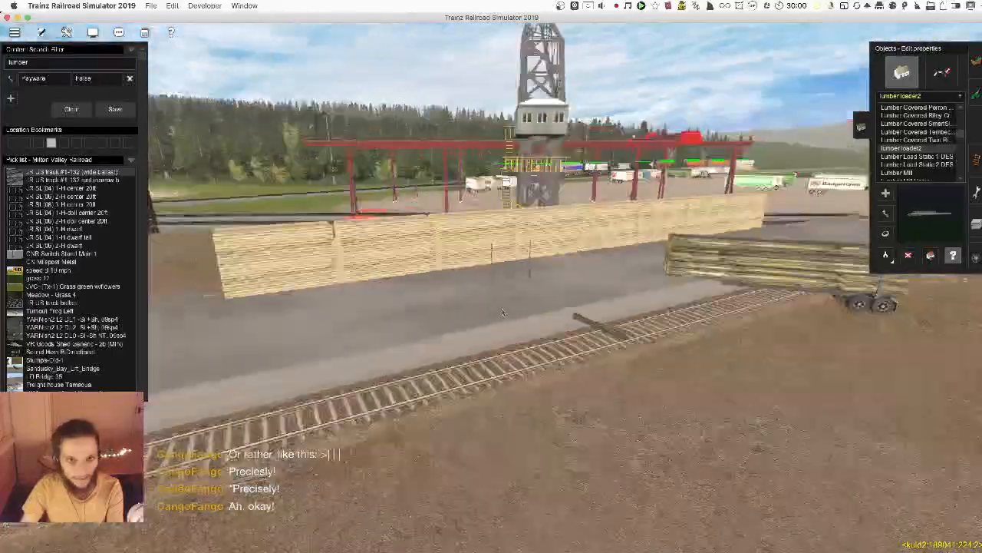
pyautogui.moveTo(502, 313); pyautogui.dragTo(481, 311, button='right')
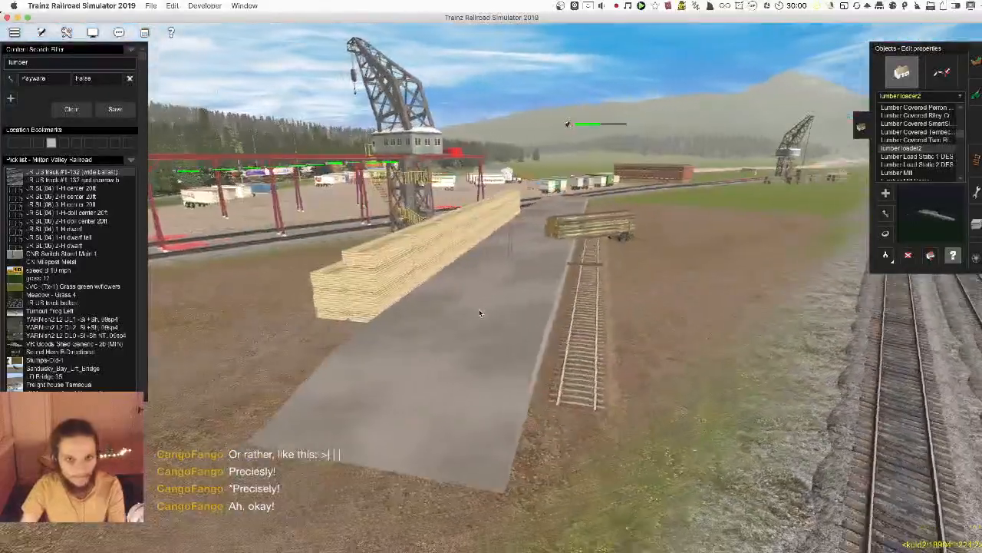
pyautogui.press('d')
pyautogui.click(488, 315)
# - Try placing the Lumber Mill on the yard's dirt area and undo the placement
pyautogui.press('Up')
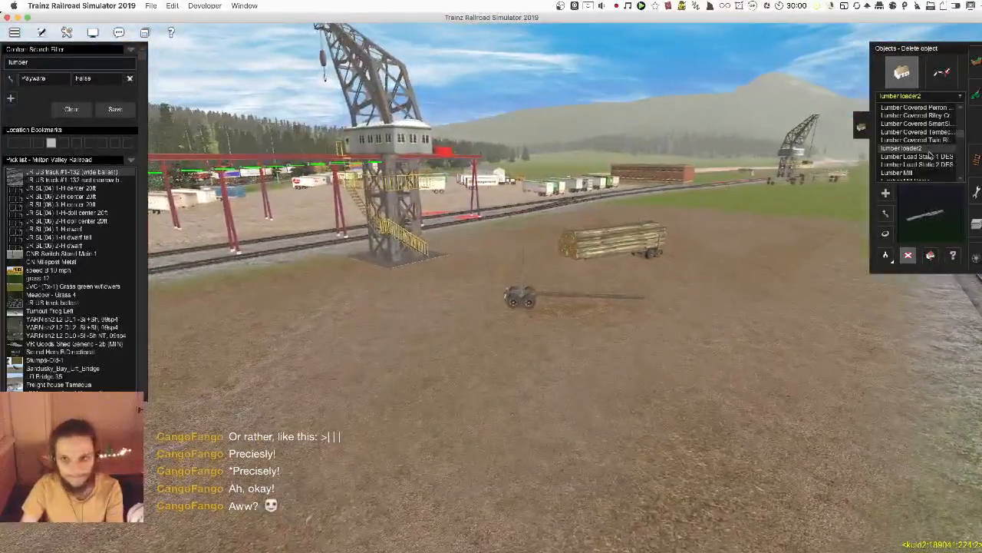
pyautogui.click(618, 373)
pyautogui.press('super+z')
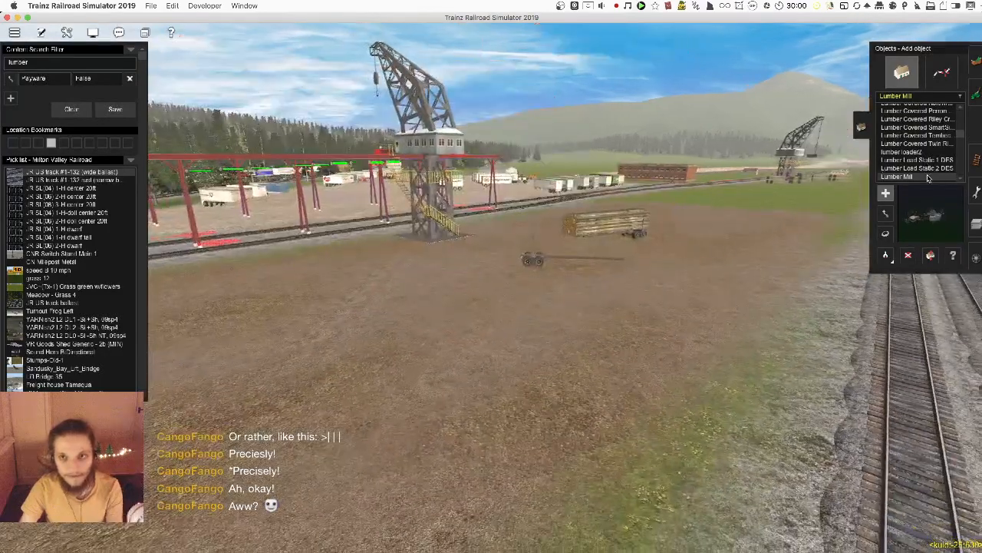
# - Browse the lumber stack objects and place a Lumber Stack 20 1ftx1ftx30ft on the dirt near the log trailer
pyautogui.press('Down')
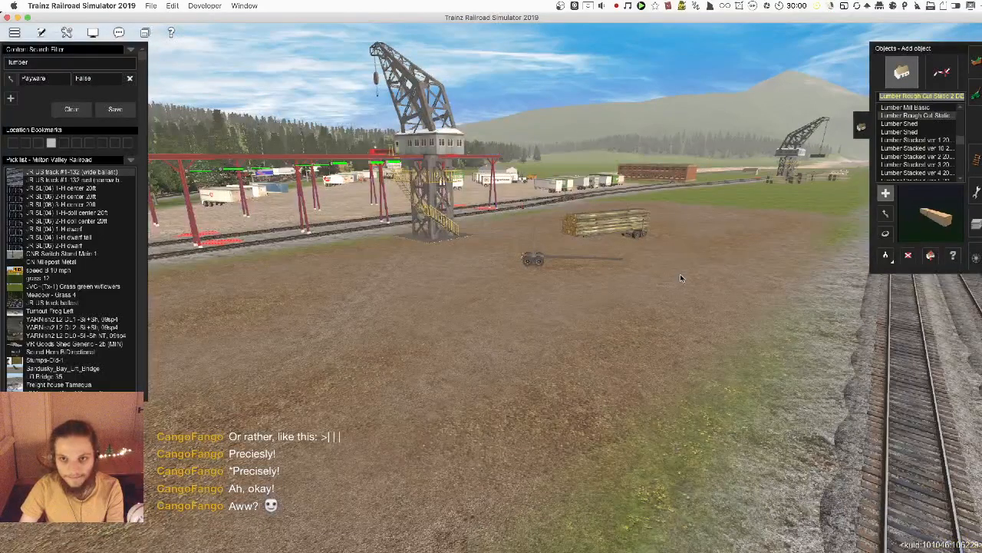
pyautogui.press('Down')
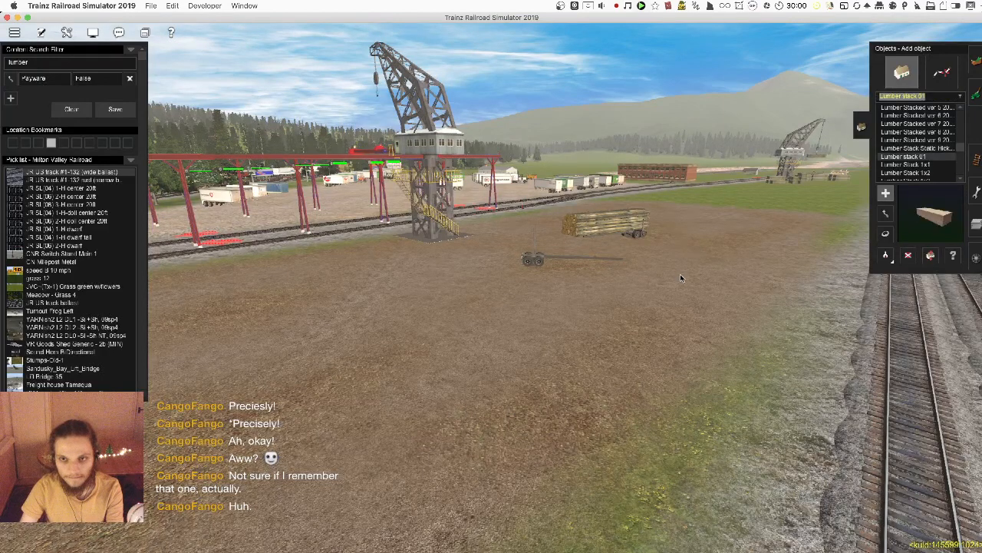
pyautogui.press('Down')
pyautogui.press('Down')
pyautogui.press('Down')
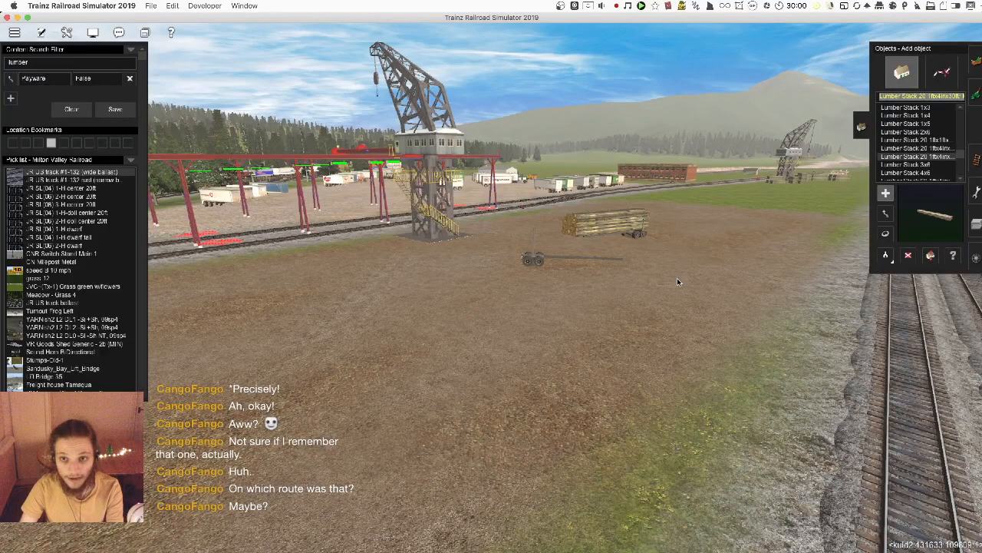
pyautogui.press('Up')
pyautogui.press('Up')
pyautogui.click(600, 327)
pyautogui.scroll(3, 600, 328)
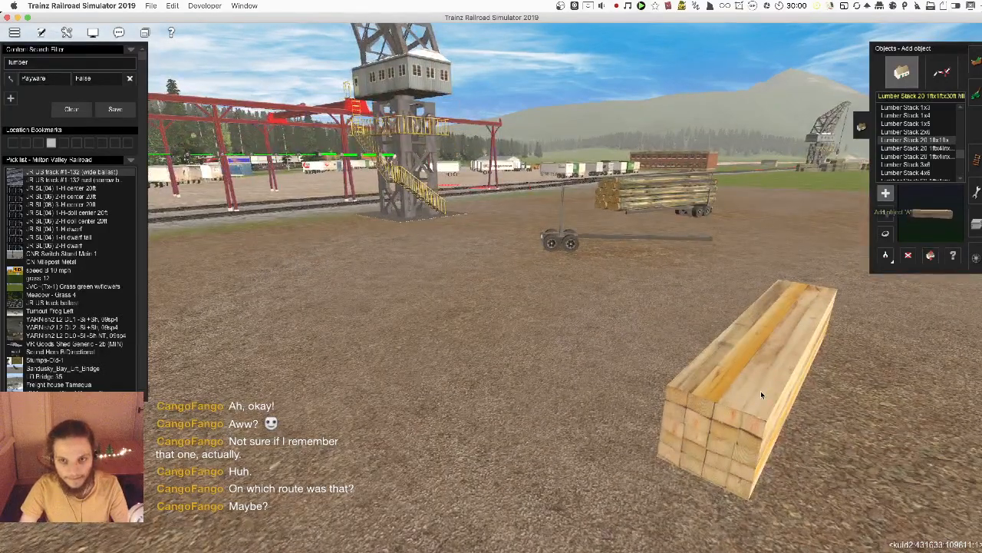
# - Rotate the placed 1ftx1ftx30ft lumber stack and delete it from the yard
pyautogui.press('r')
pyautogui.moveTo(761, 390); pyautogui.dragTo(785, 376)
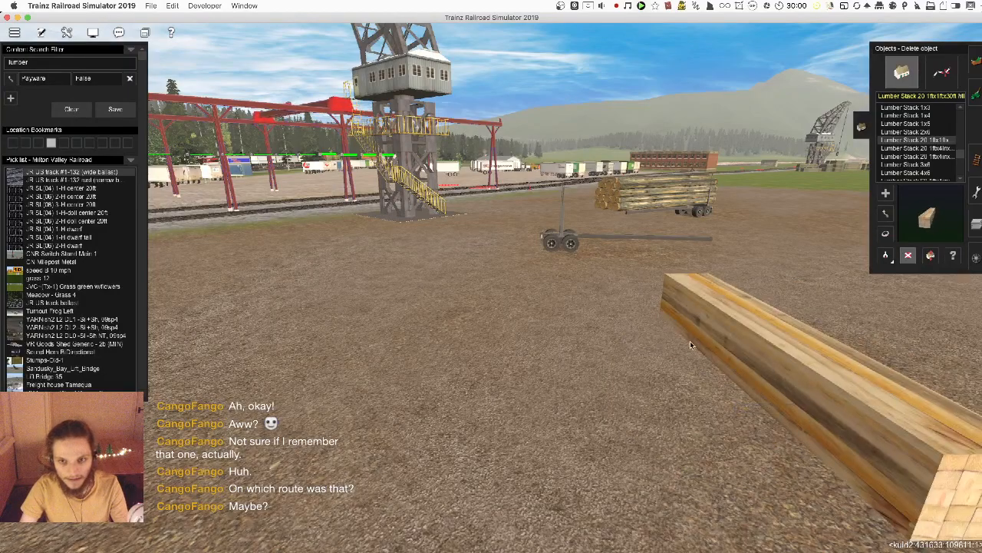
pyautogui.click(690, 344)
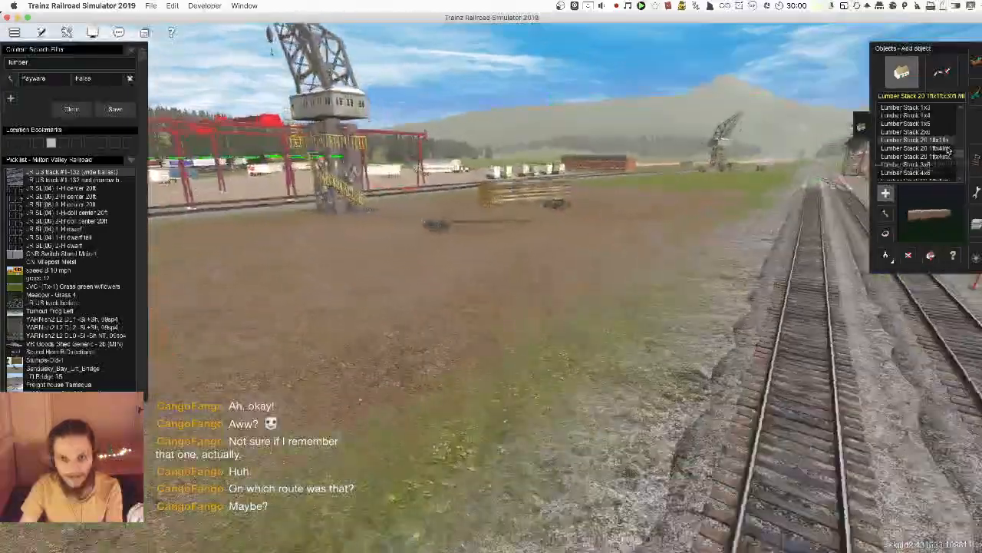
# - Try placing the Lumber Stack 20 1ftx4inx30ft on the dirt in front of the trailers and undo the placement
pyautogui.click(941, 153)
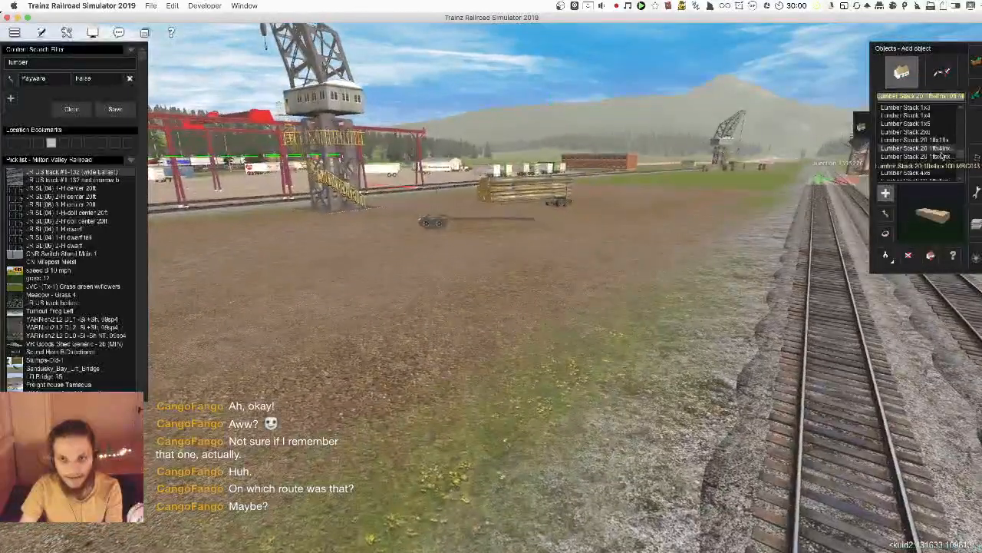
pyautogui.click(939, 158)
pyautogui.click(529, 286)
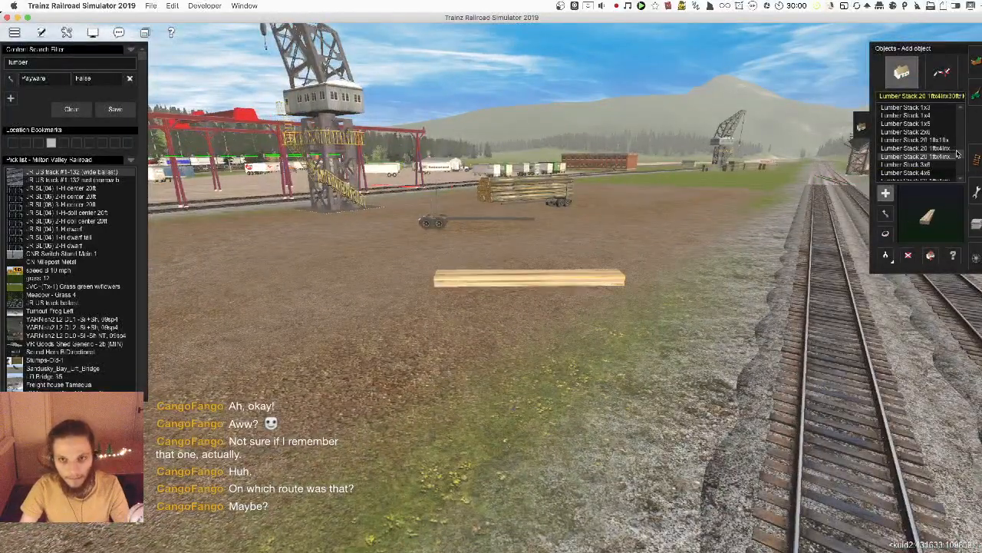
pyautogui.hotkey('ctrl', 'z')
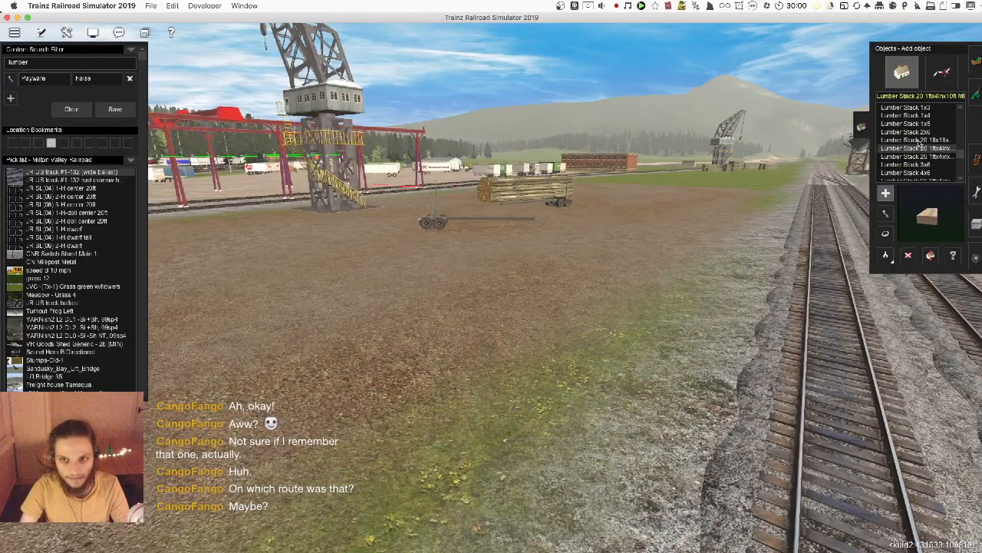
# - Select the Lumber Stack 20 1ftx1ftx30ft and place one on the grass beside the small open-sided sawmill building
pyautogui.press('Up')
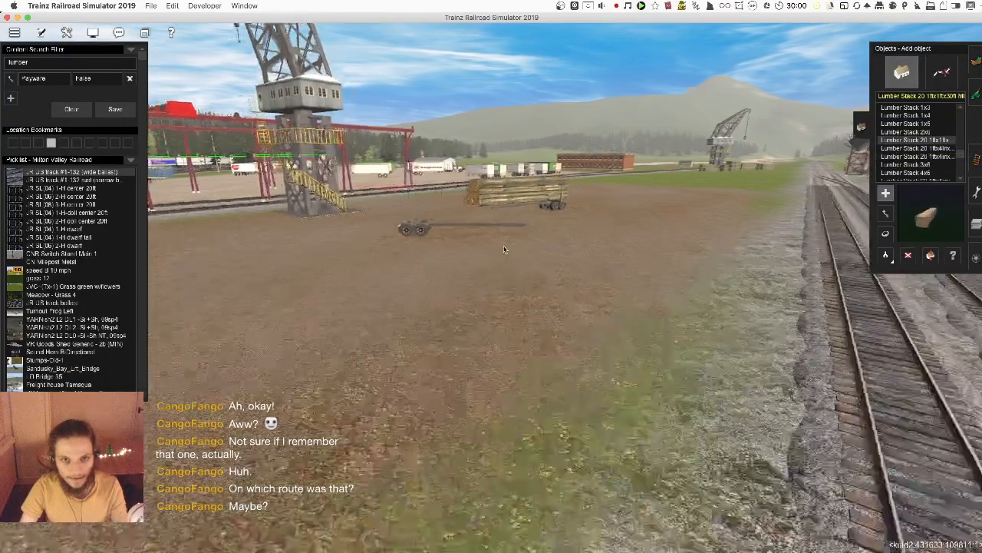
pyautogui.scroll(-5, 380, 344)
pyautogui.press('Left')
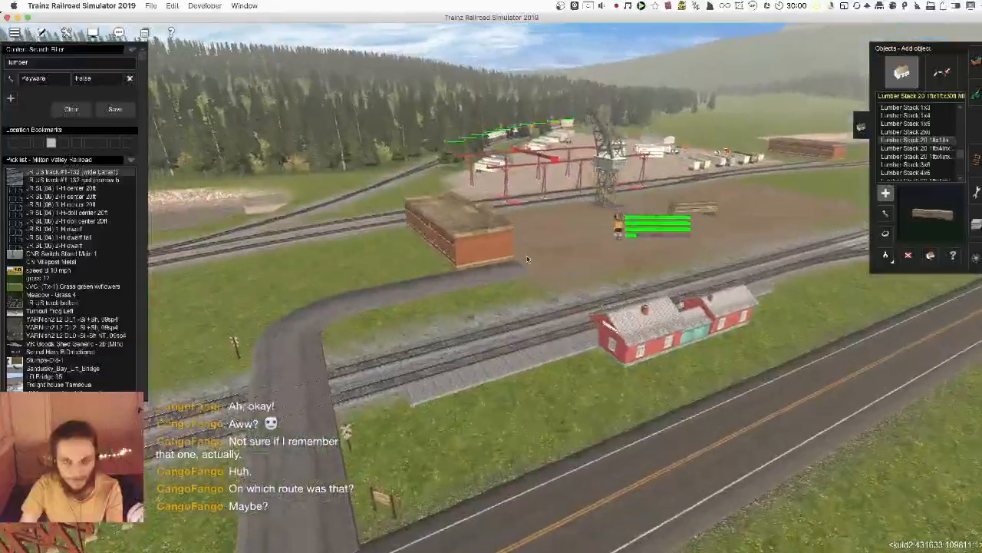
pyautogui.scroll(3, 517, 272)
pyautogui.scroll(3, 517, 271)
pyautogui.press('Left')
pyautogui.scroll(-4, 562, 352)
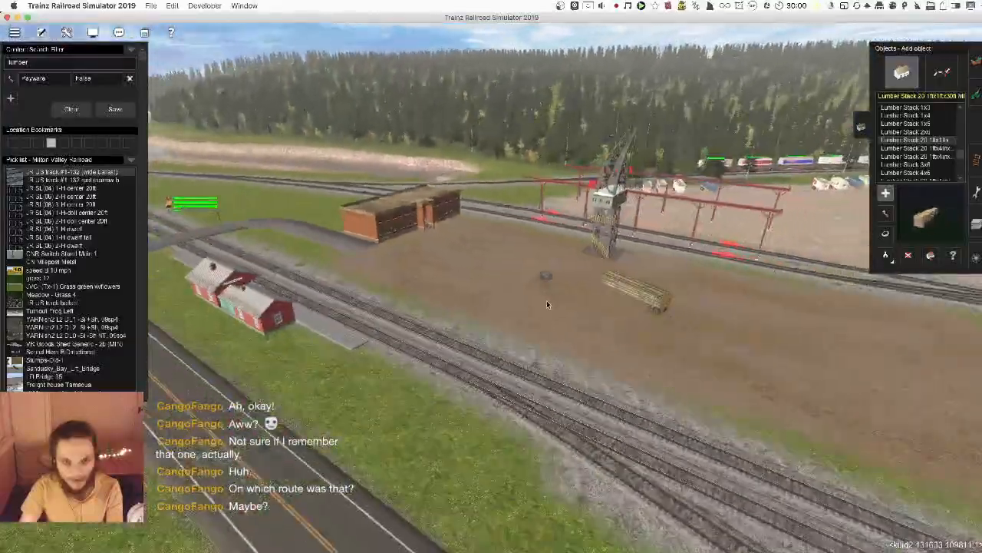
pyautogui.scroll(2, 546, 300)
pyautogui.press('Right')
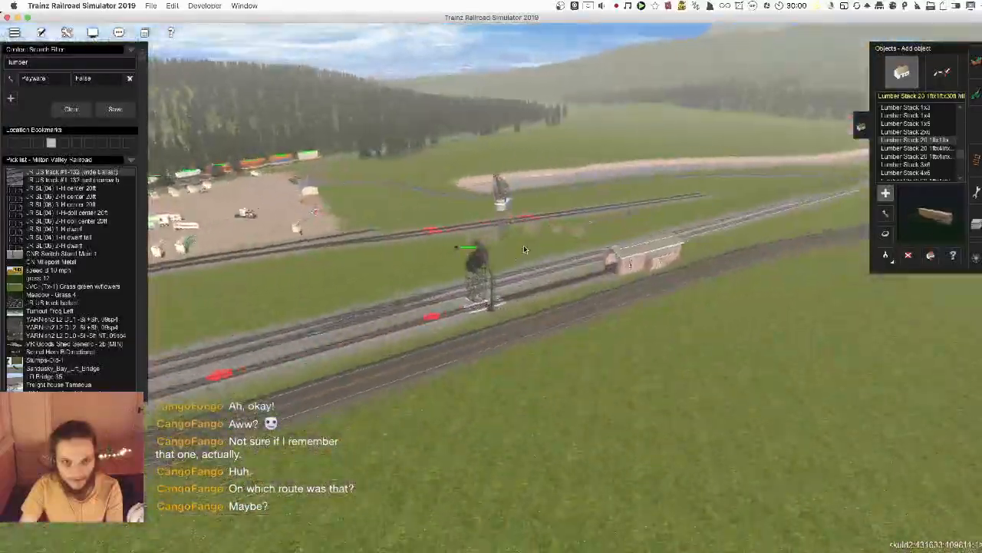
pyautogui.press('Left')
pyautogui.scroll(3, 499, 282)
pyautogui.scroll(-2, 511, 297)
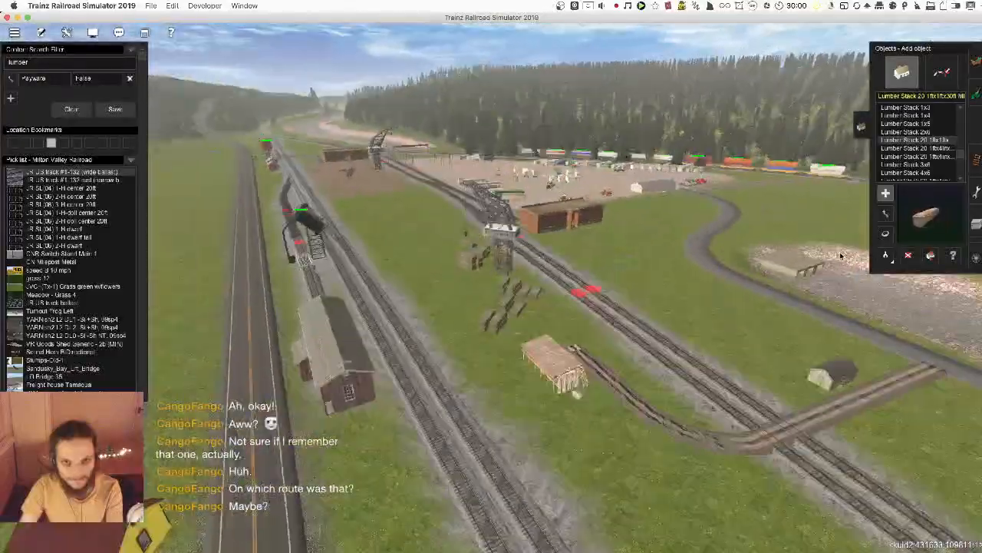
pyautogui.press('Left')
pyautogui.click(886, 214)
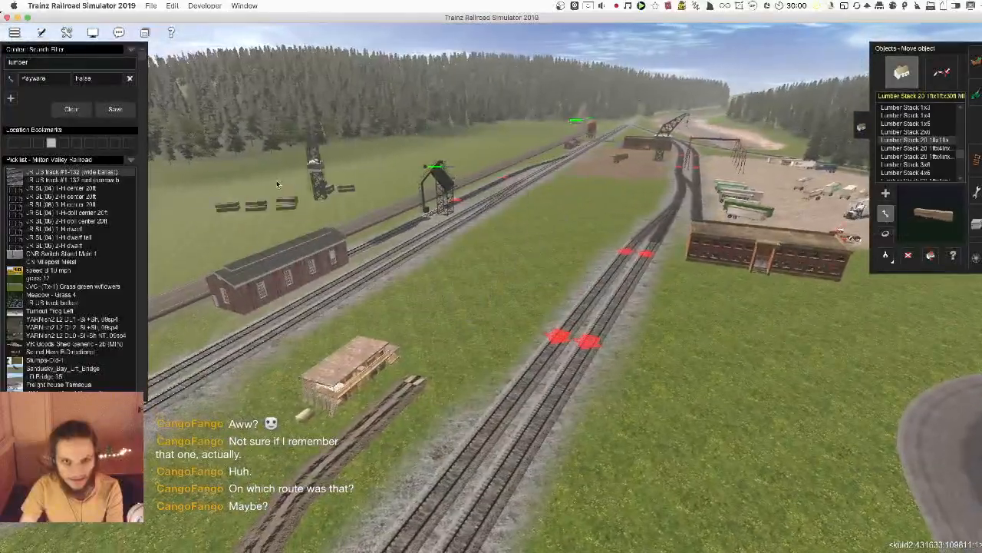
pyautogui.scroll(3, 224, 187)
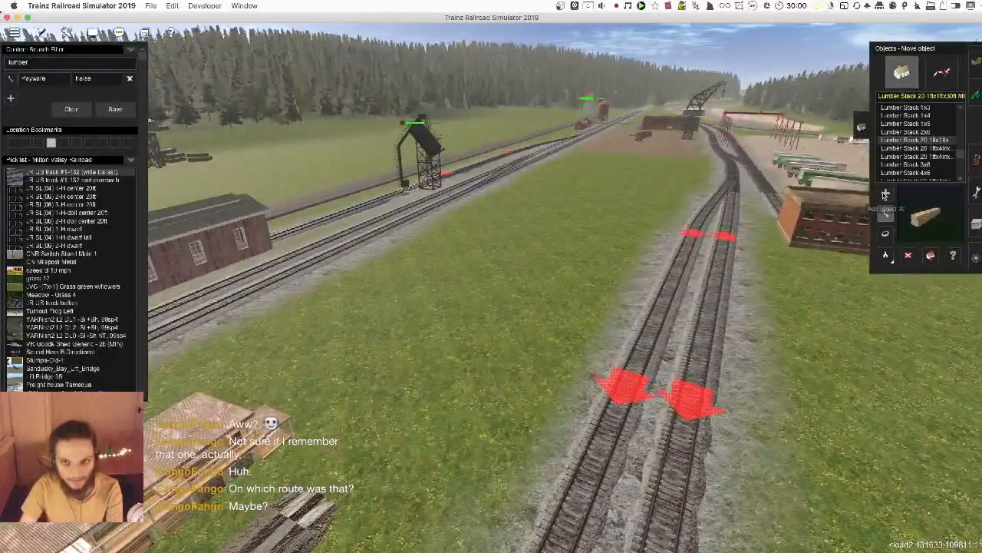
pyautogui.click(410, 330)
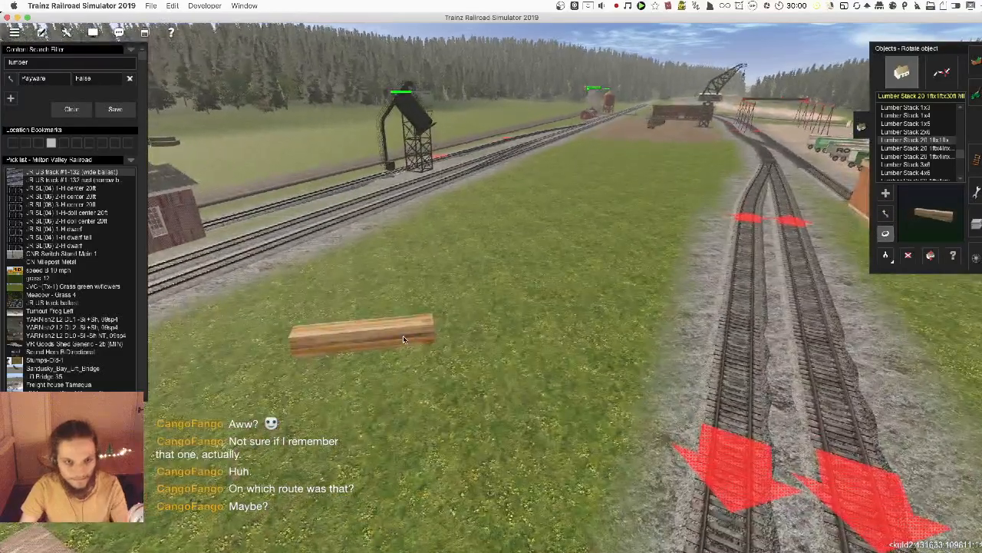
# - Rotate the 1ftx1ftx30ft lumber stack and position two of these stacks side by side next to the sawmill building
pyautogui.press('r')
pyautogui.press('m')
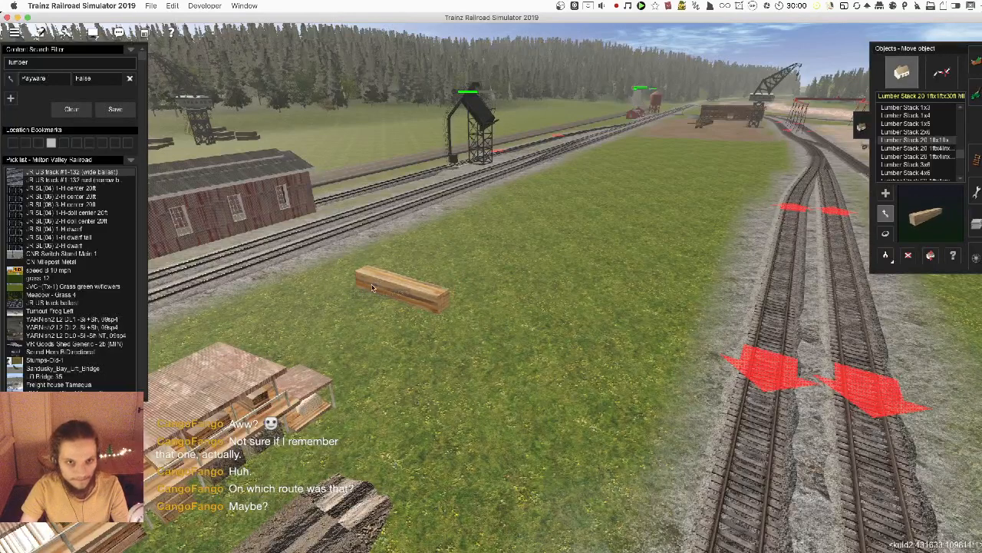
pyautogui.press('r')
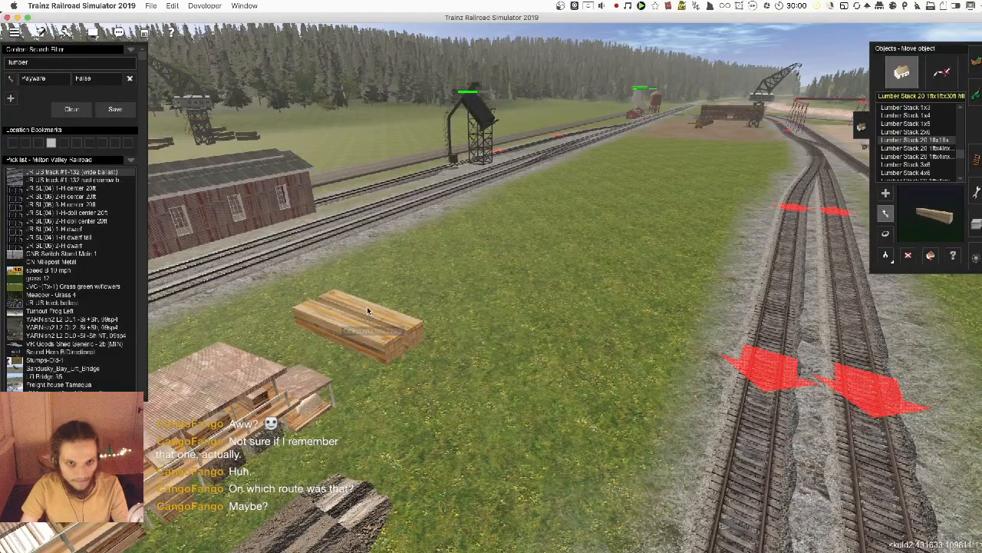
pyautogui.moveTo(368, 308); pyautogui.dragTo(369, 310)
# - Try placing the Lumber Stack 4x6 on the yard's dirt area and undo the placement
pyautogui.moveTo(369, 310); pyautogui.dragTo(786, 175, button='right')
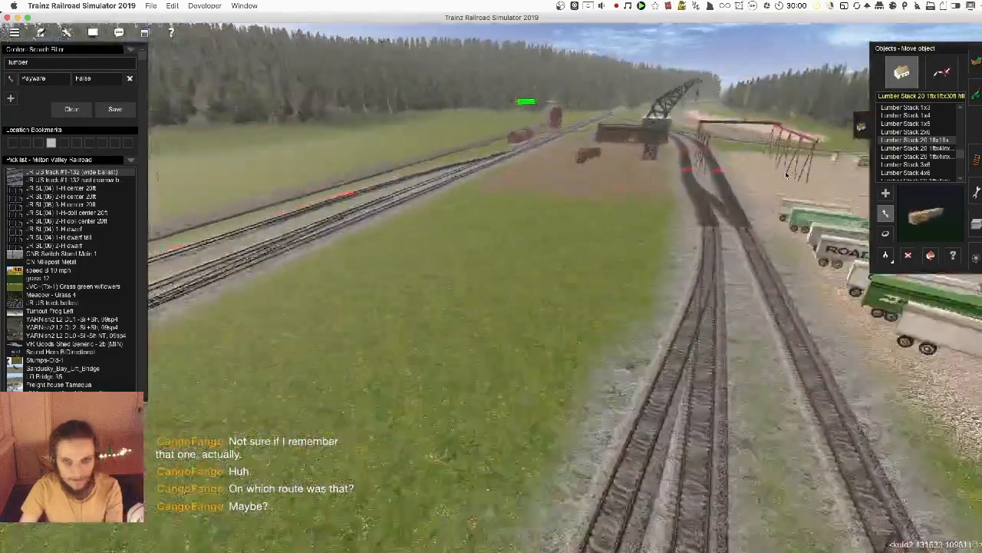
pyautogui.click(906, 172)
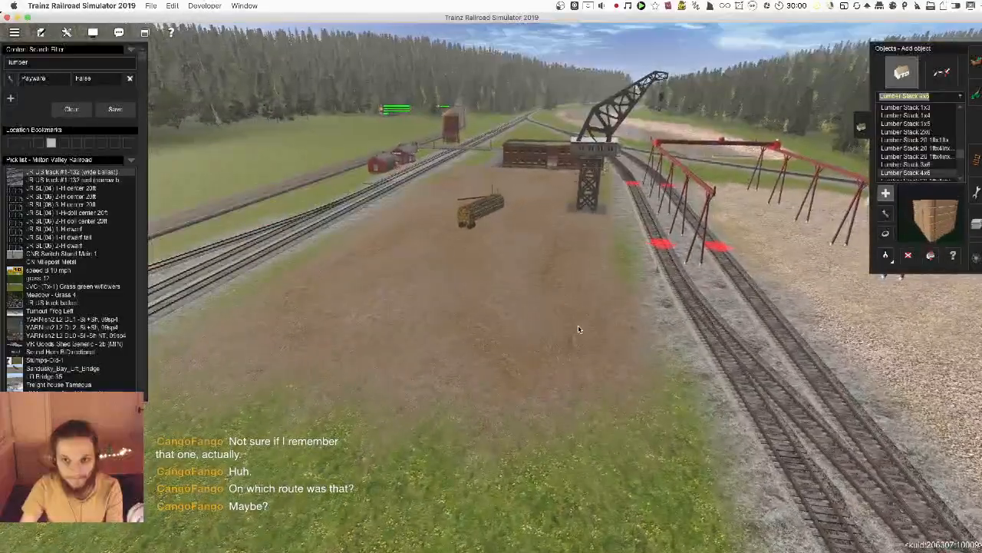
pyautogui.click(507, 338)
pyautogui.scroll(5, 504, 334)
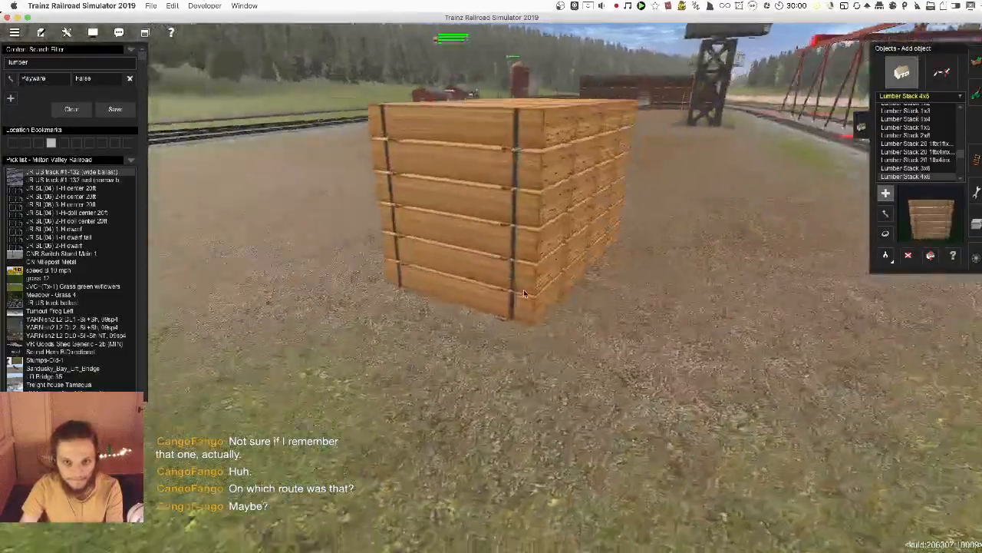
pyautogui.press('Left')
pyautogui.press('super+z')
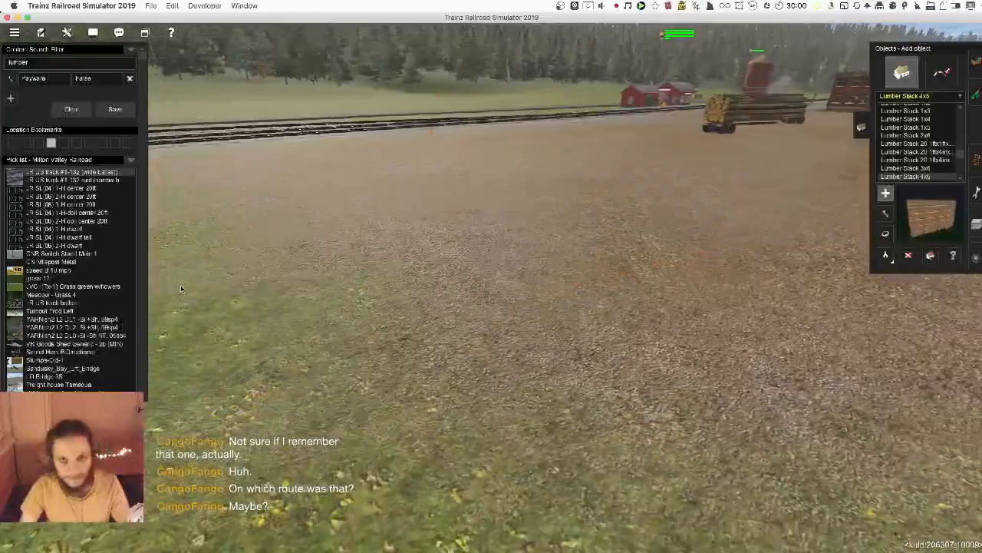
# - Place two Lumber Stack 4x6 objects on the grass beside the pair of long lumber stacks
pyautogui.press('Left')
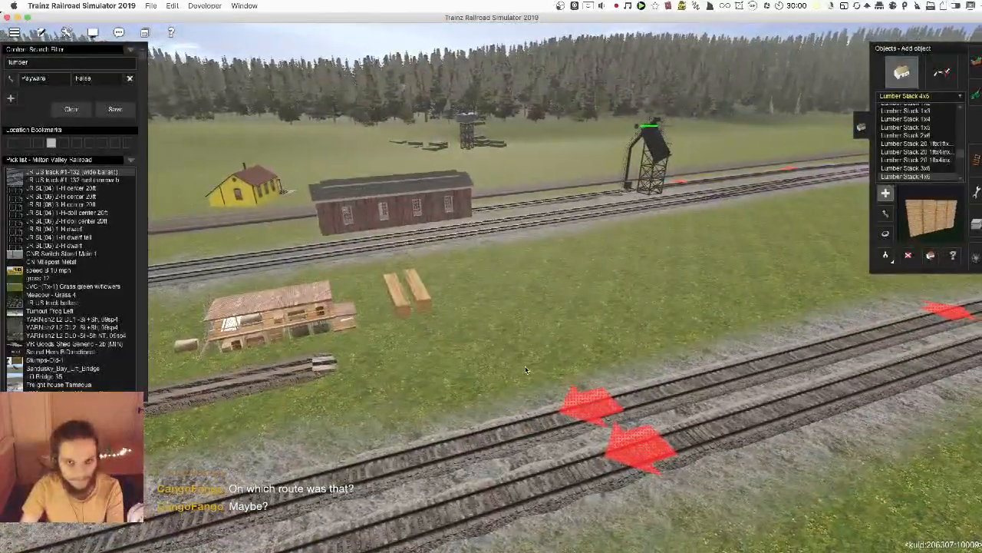
pyautogui.scroll(5, 525, 369)
pyautogui.press('Left')
pyautogui.click(491, 300)
pyautogui.click(482, 288)
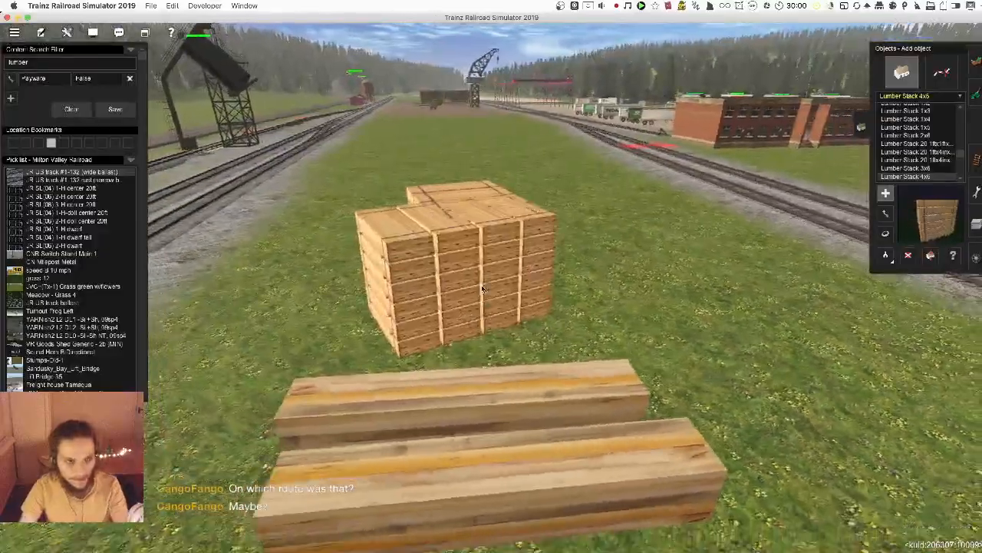
# - Browse the remaining lumber objects and place the Lumber_Yard at the grassy edge of the dirt area
pyautogui.scroll(-10, 482, 289)
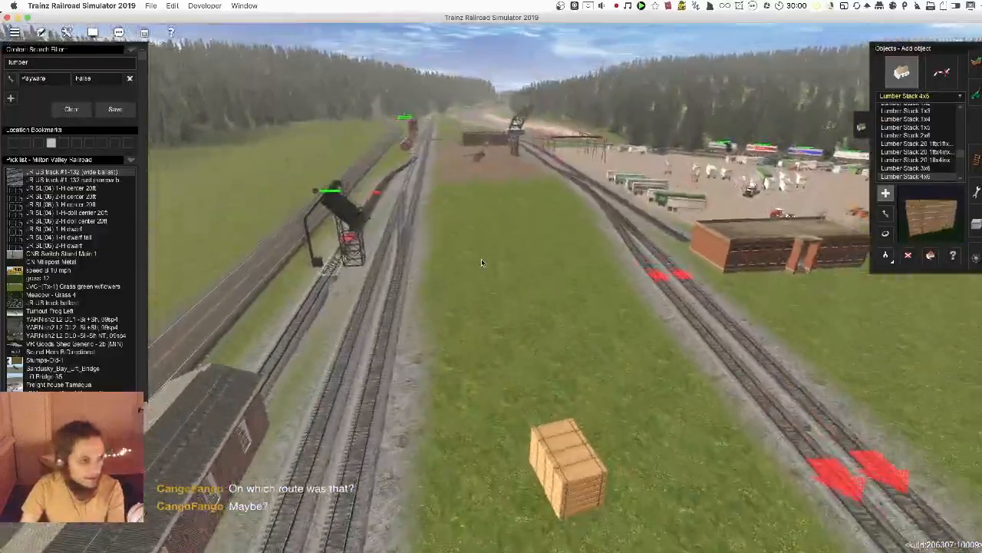
pyautogui.press('Up')
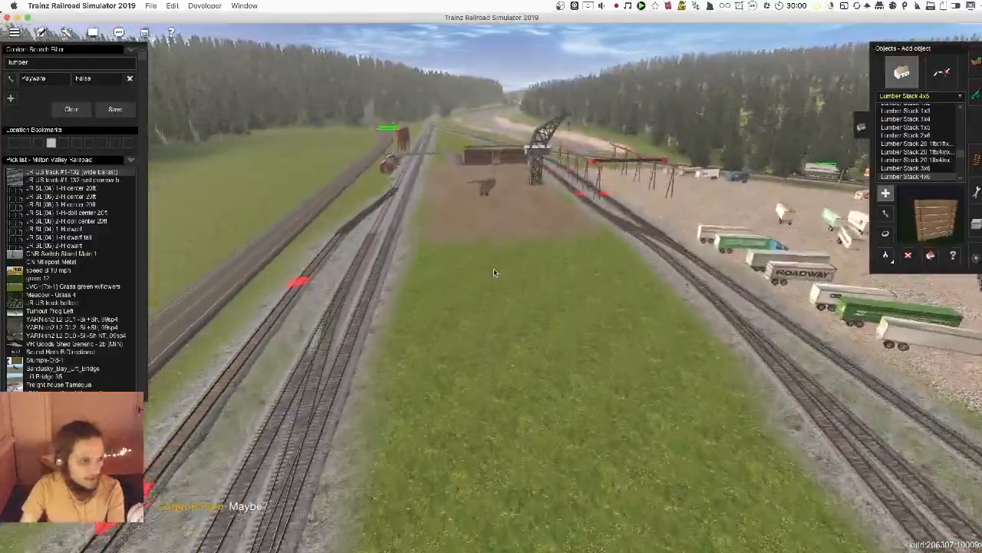
pyautogui.moveTo(492, 277); pyautogui.dragTo(926, 178, button='right')
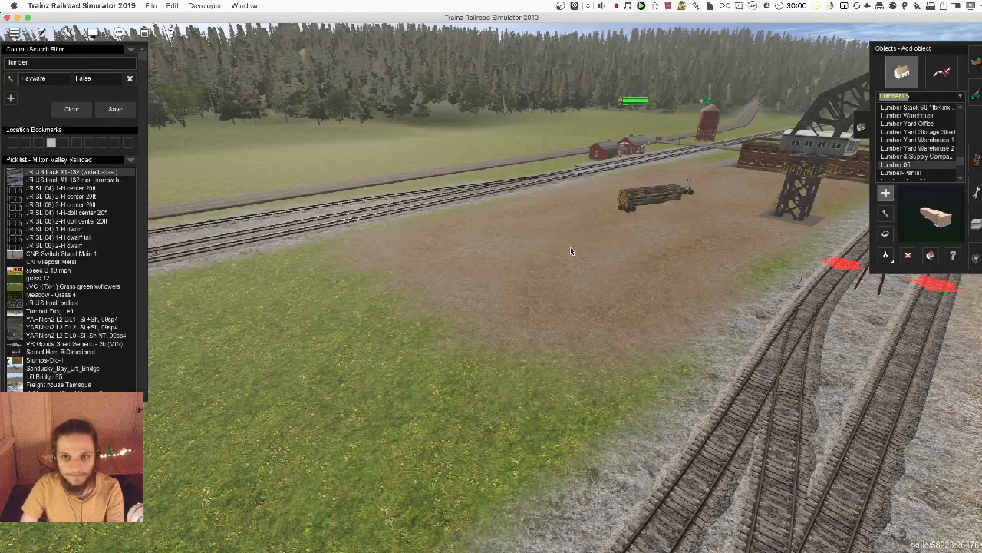
pyautogui.press('Down')
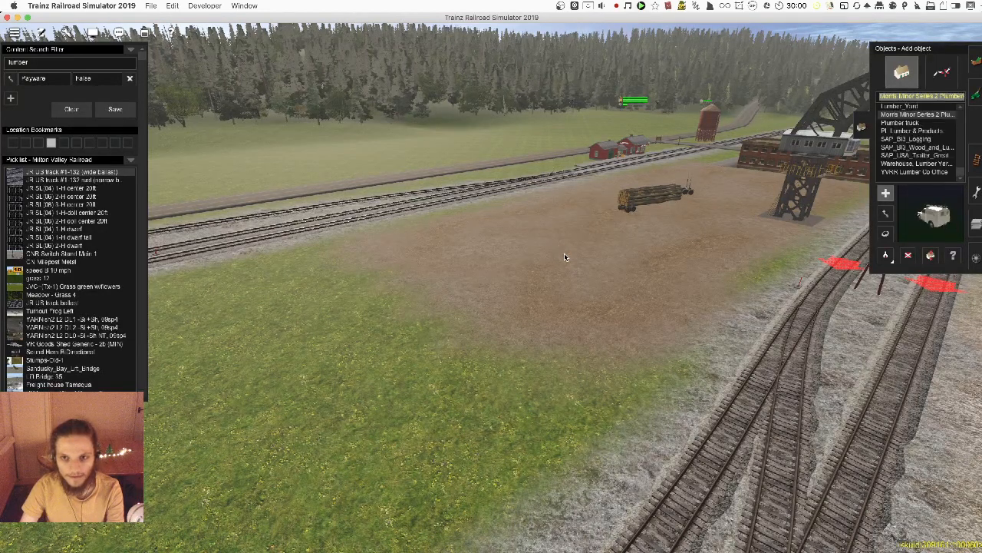
pyautogui.click(564, 257)
pyautogui.press('Right')
pyautogui.scroll(3, 492, 289)
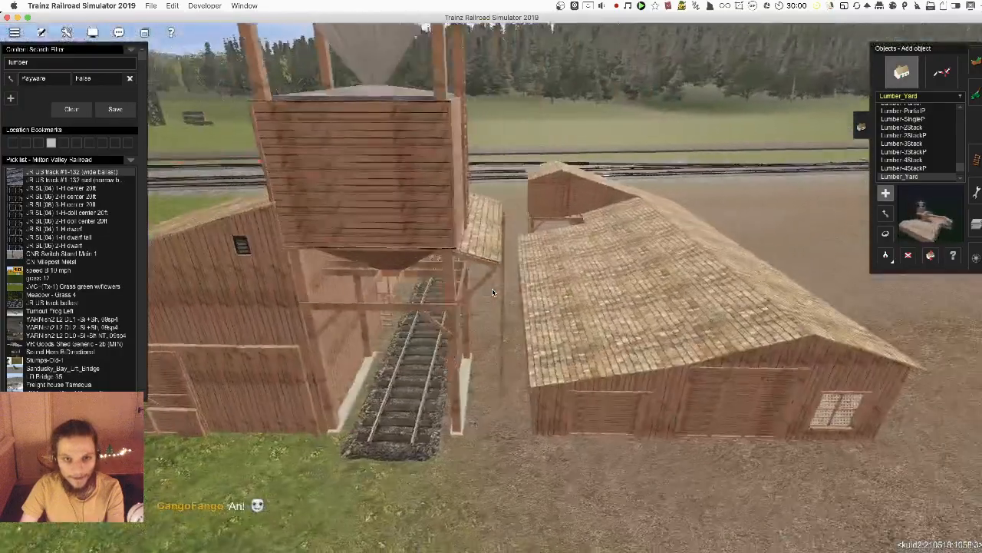
# - Check the properties of the placed Lumber_Yard and close them without changes
pyautogui.scroll(-3, 492, 288)
pyautogui.hotkey('shift', '/')
pyautogui.click(509, 274)
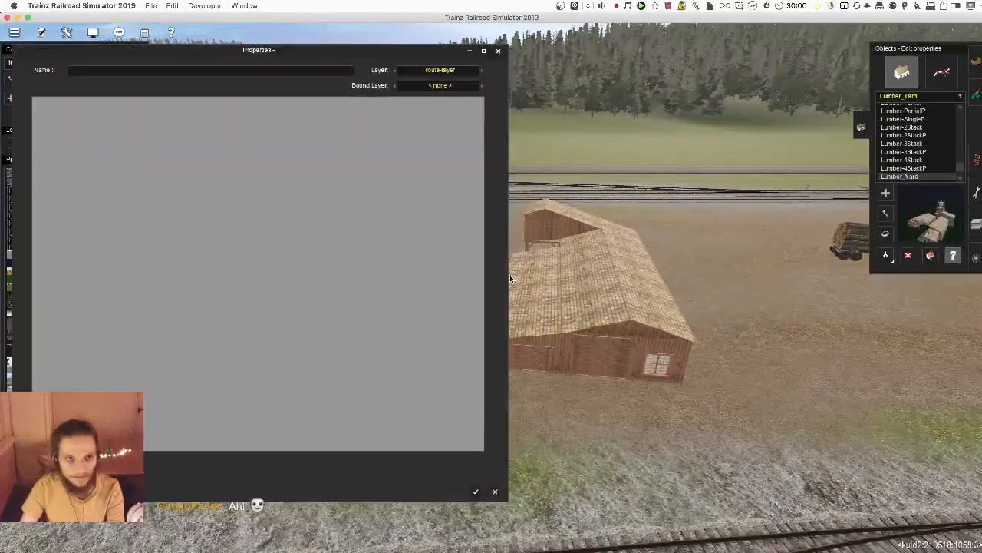
pyautogui.press('Escape')
# - Examine the Lumber_Yard's buildings, silo and built-in track from all sides and how it fits between the rail lines
pyautogui.rightClick(477, 237)
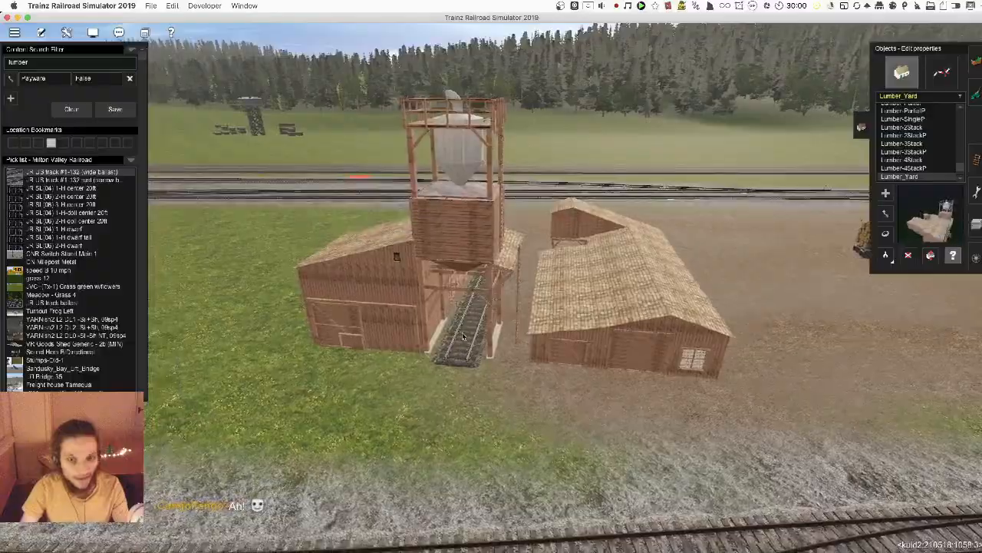
pyautogui.scroll(-5, 524, 302)
pyautogui.press('Left')
pyautogui.scroll(5, 492, 274)
pyautogui.press('Left')
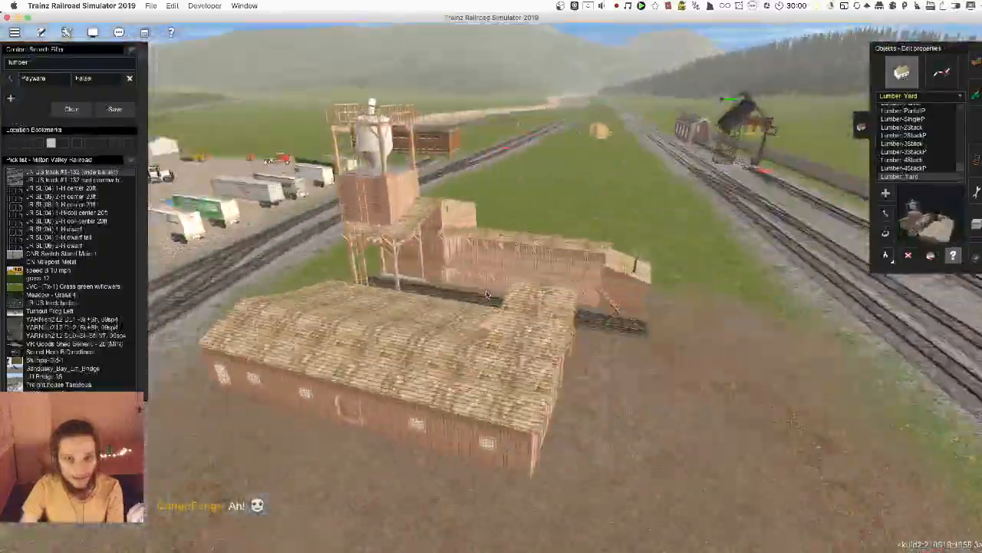
pyautogui.scroll(5, 482, 298)
pyautogui.press('Down')
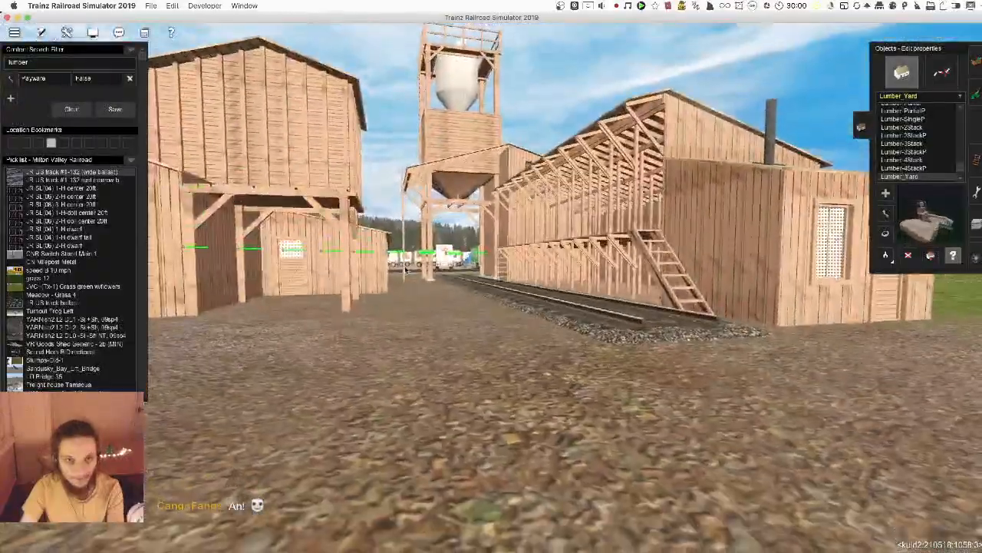
pyautogui.press('Up')
pyautogui.scroll(-5, 584, 322)
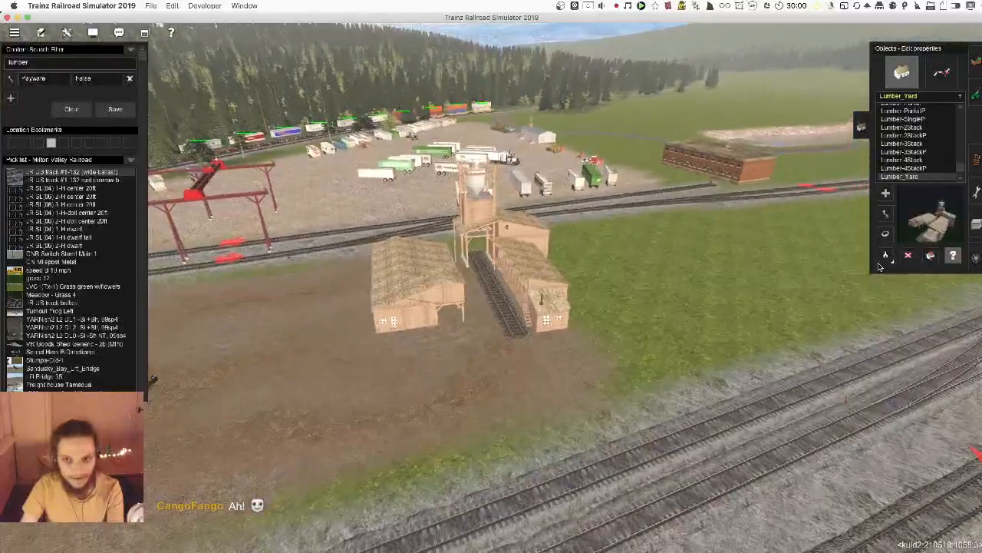
pyautogui.press('Left')
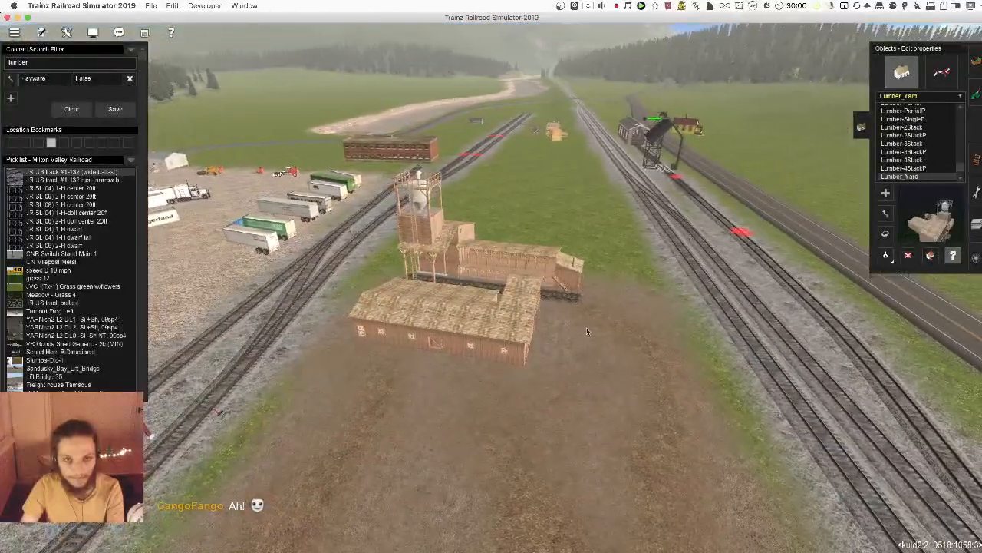
# - Travel across the route map to the city's existing sawmill and examine its building, silo and log stacks for comparison
pyautogui.scroll(-10, 546, 57)
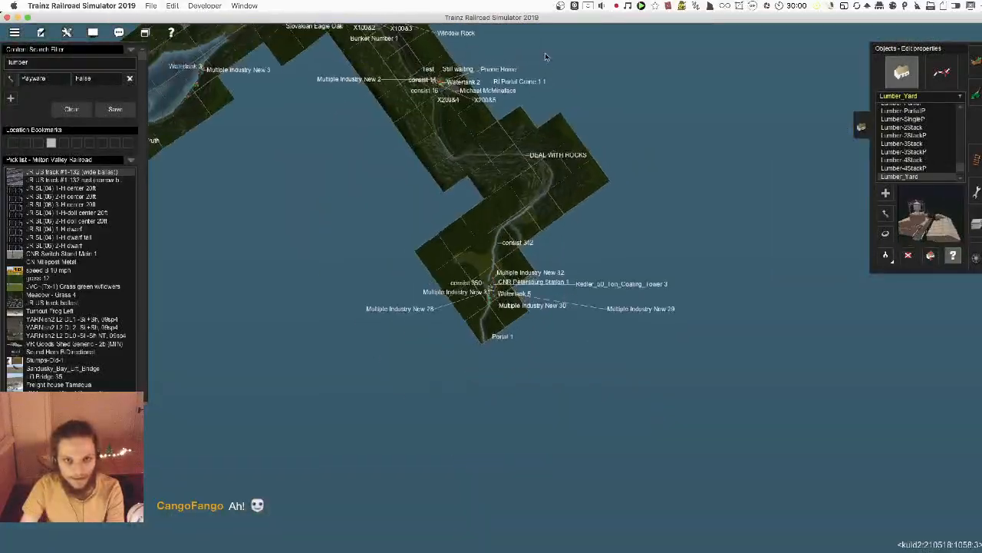
pyautogui.rightClick(545, 54)
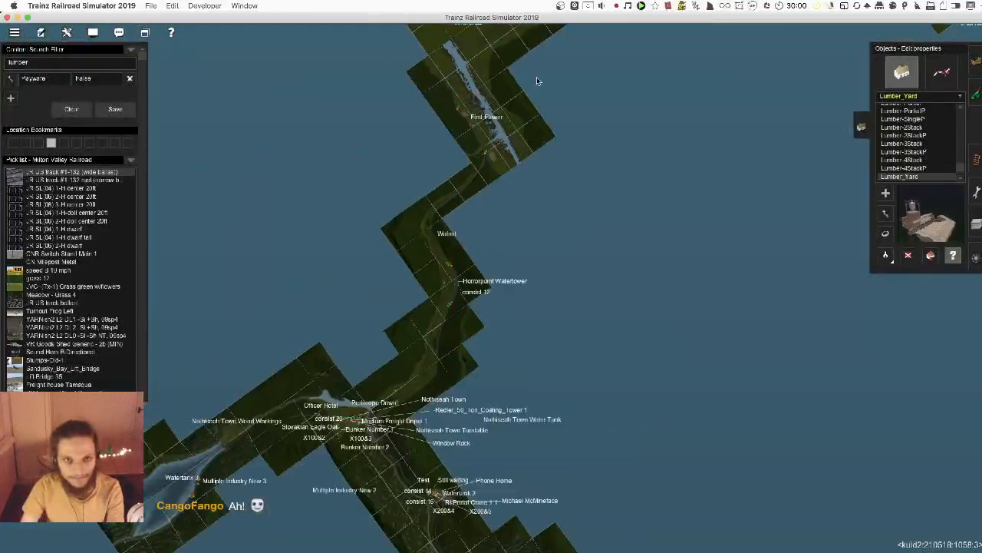
pyautogui.rightClick(561, 55)
pyautogui.rightClick(808, 126)
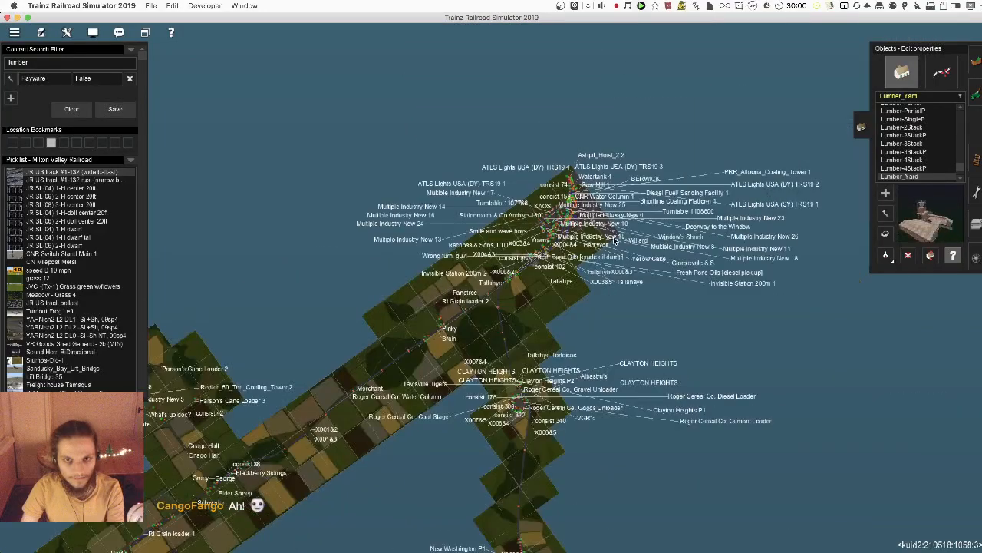
pyautogui.scroll(10, 564, 229)
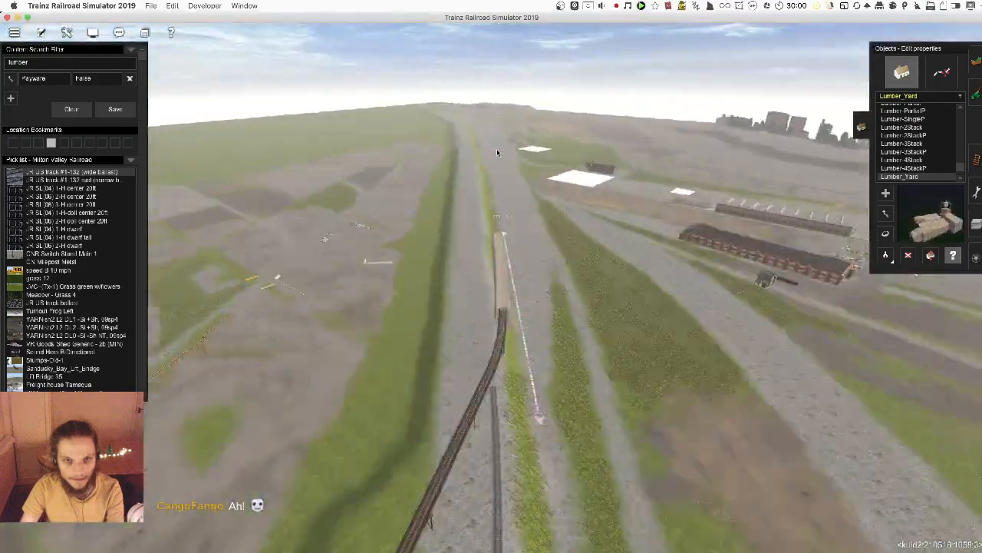
pyautogui.rightClick(497, 152)
pyautogui.rightClick(507, 158)
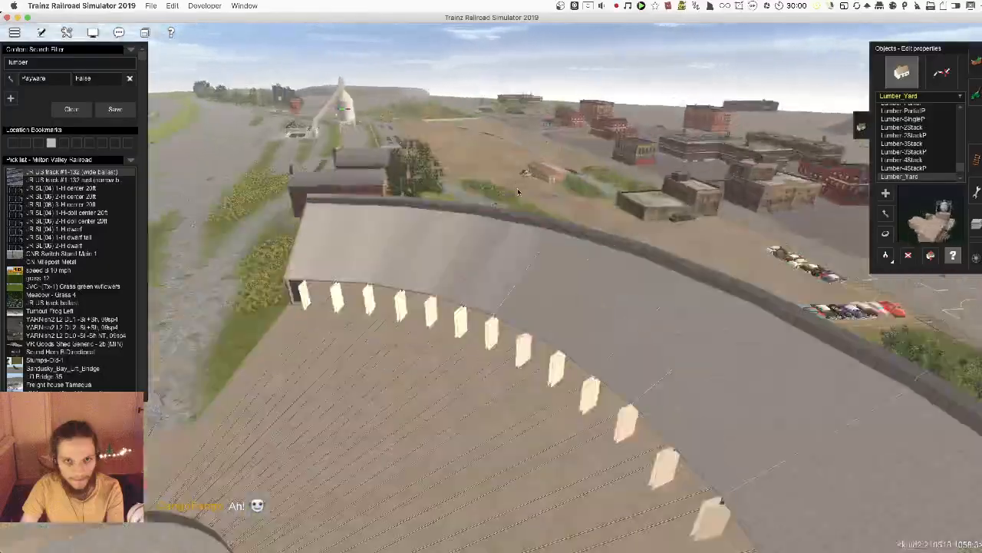
pyautogui.rightClick(477, 201)
pyautogui.rightClick(472, 192)
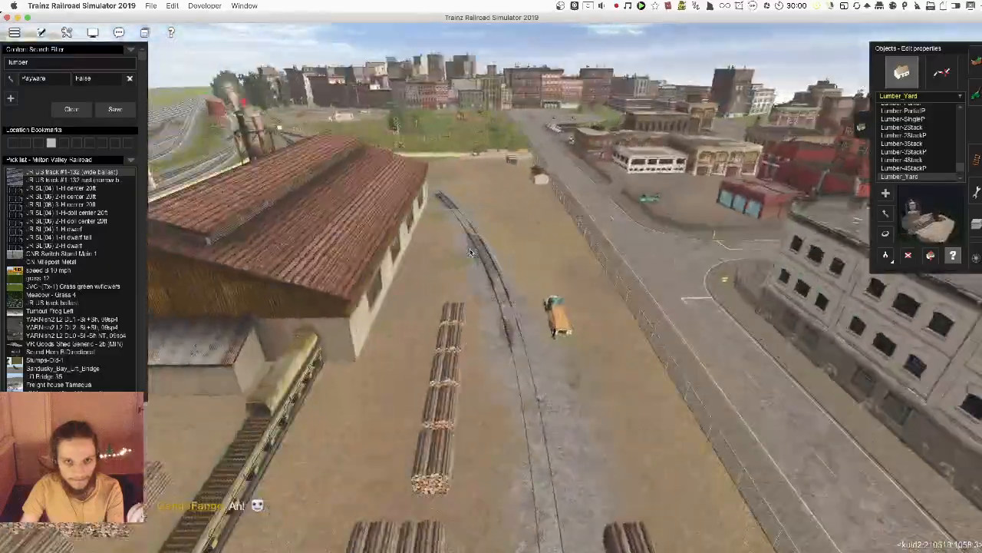
pyautogui.press('Left')
pyautogui.rightClick(507, 268)
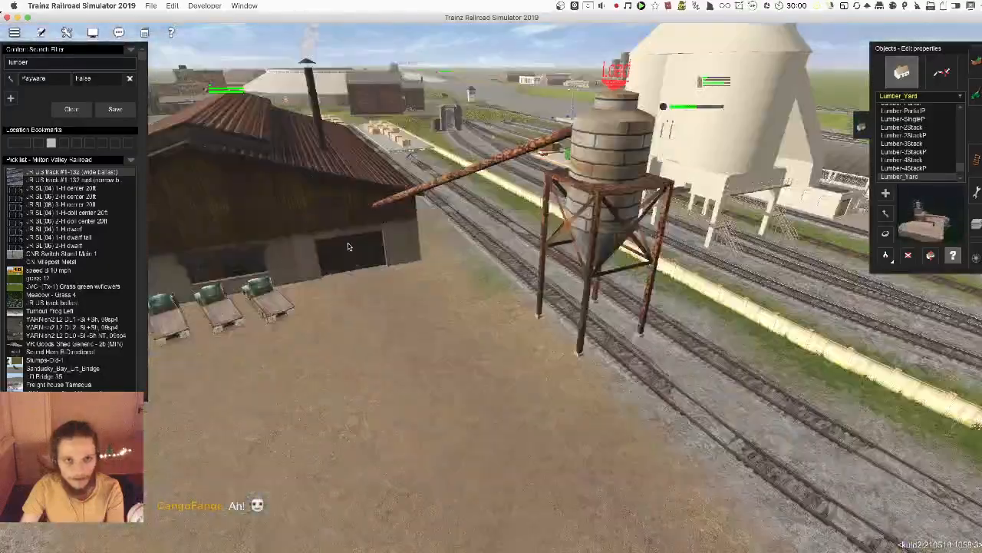
pyautogui.press('Left')
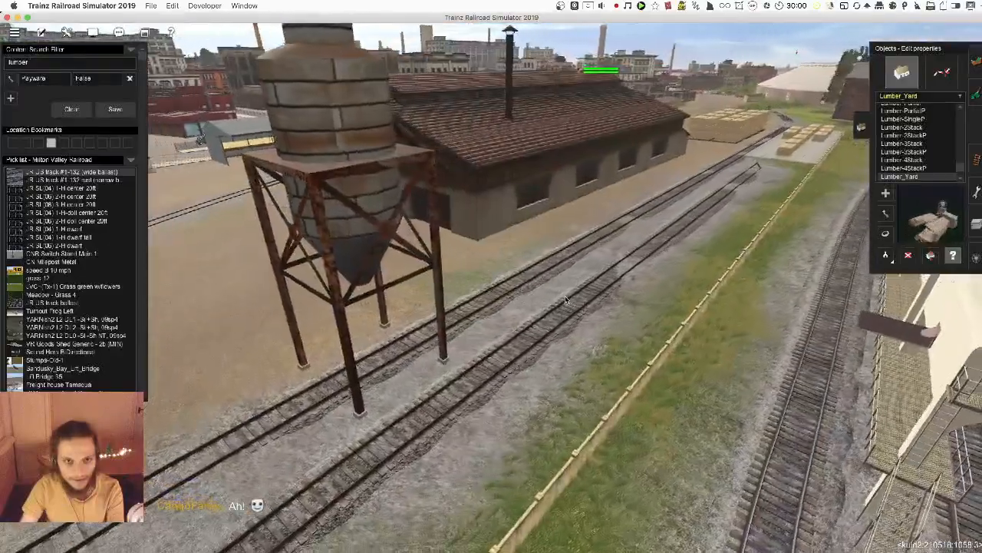
# - Return to the Chilcote Lumber Company site and delete the Lumber_Yard standing at the grassy edge of the dirt area
pyautogui.scroll(-3, 526, 325)
pyautogui.scroll(-15, 526, 321)
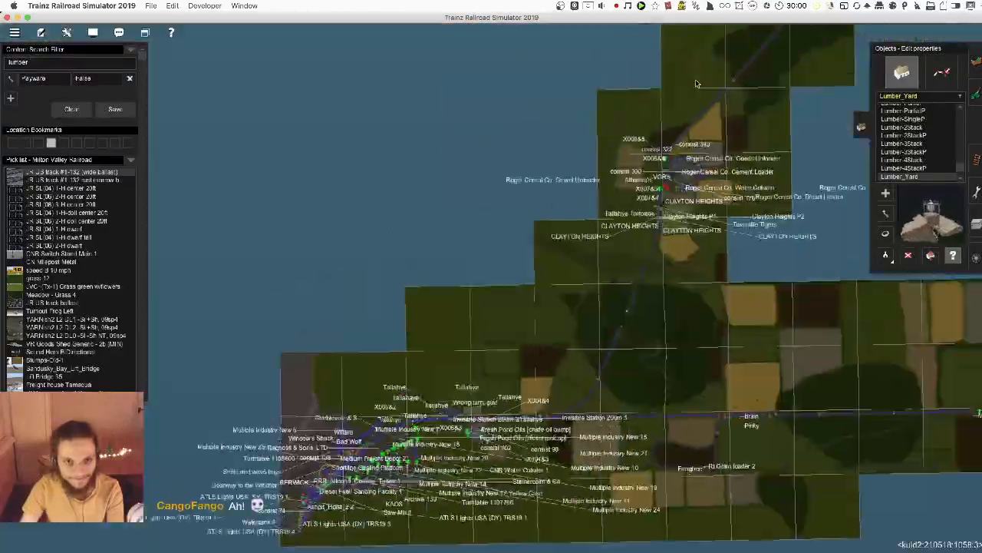
pyautogui.rightClick(696, 83)
pyautogui.scroll(-4, 696, 83)
pyautogui.rightClick(696, 83)
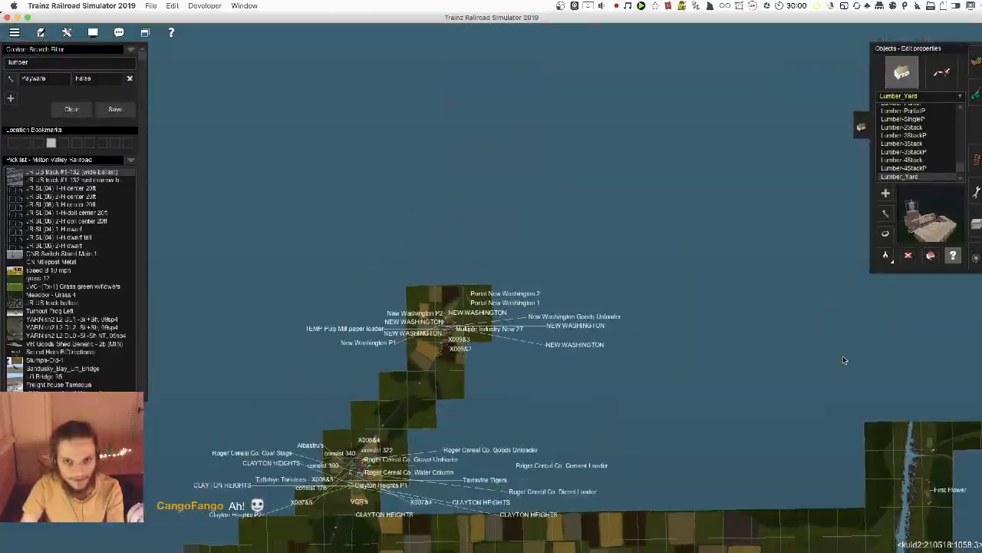
pyautogui.rightClick(843, 355)
pyautogui.rightClick(719, 140)
pyautogui.rightClick(541, 85)
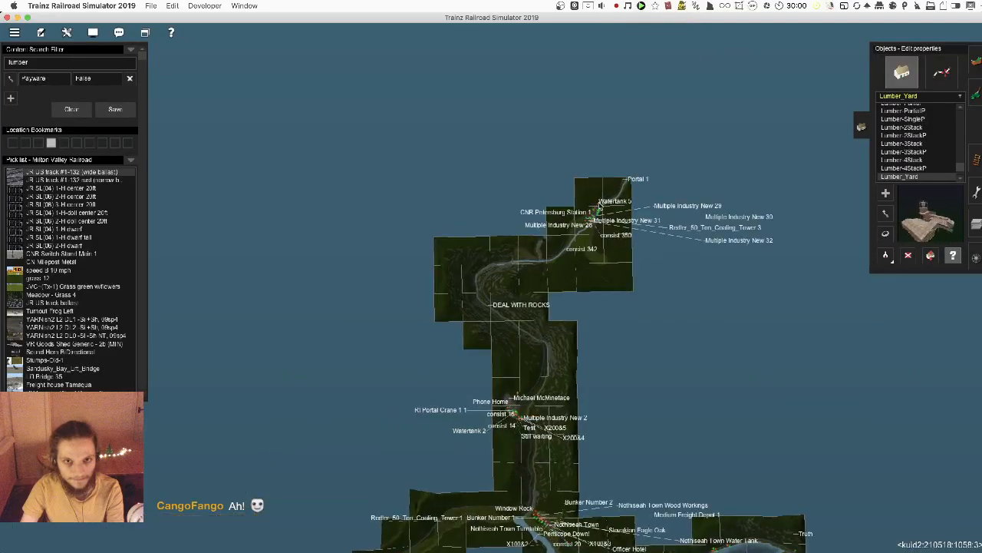
pyautogui.scroll(5, 593, 230)
pyautogui.scroll(6, 583, 238)
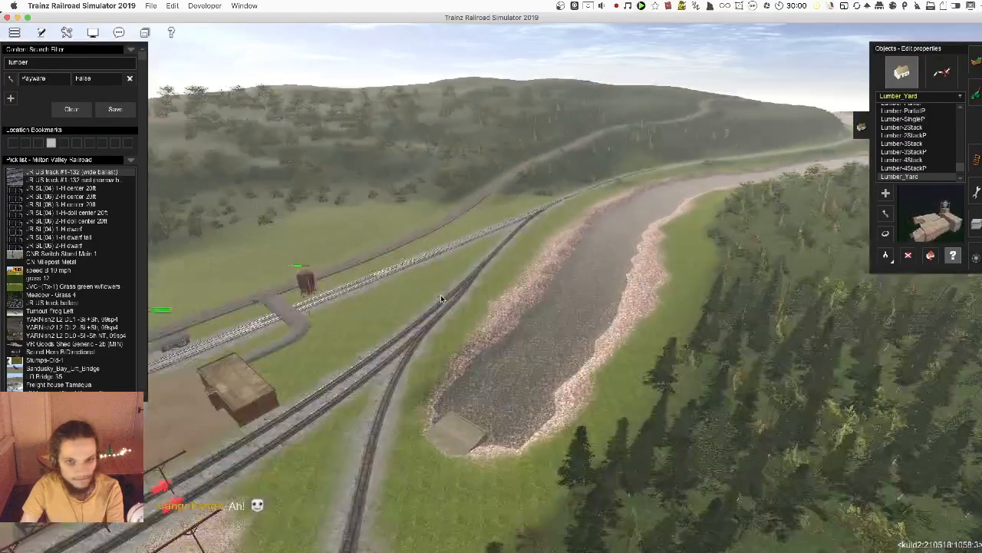
pyautogui.moveTo(441, 295); pyautogui.dragTo(473, 283, button='right')
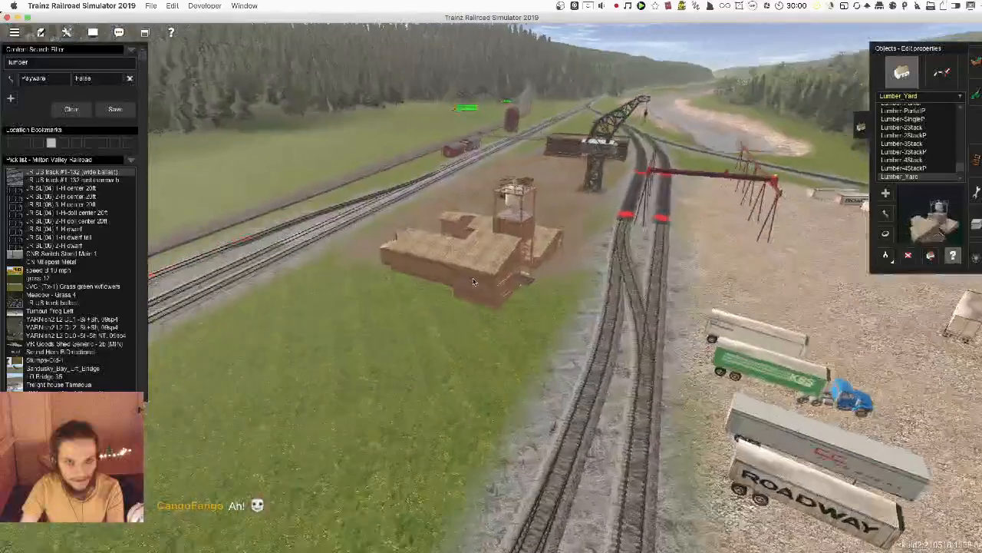
pyautogui.press('d')
pyautogui.click(563, 288)
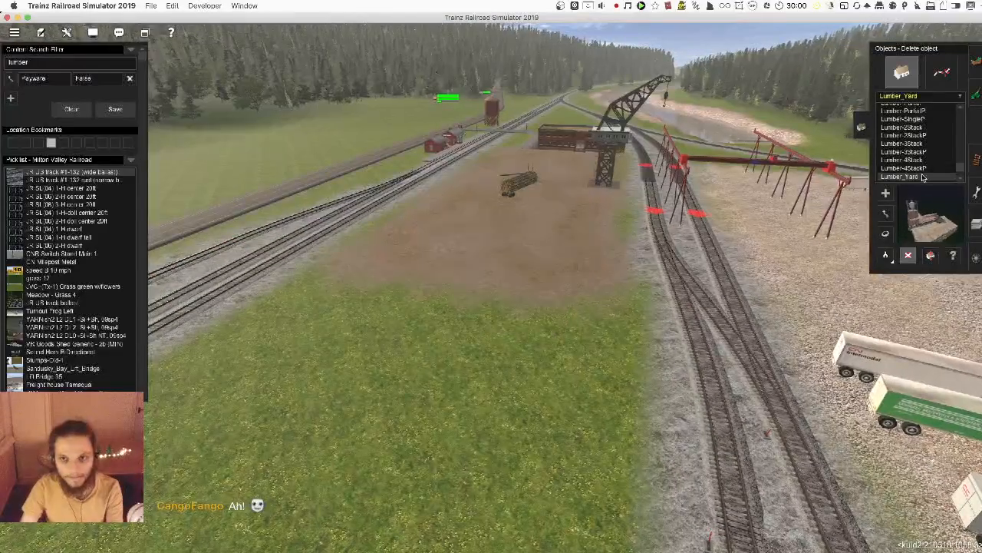
# - Browse the rest of the lumber objects and place the YVRR Lumber Co Office at the edge of the dirt area
pyautogui.click(911, 96)
pyautogui.press('Down')
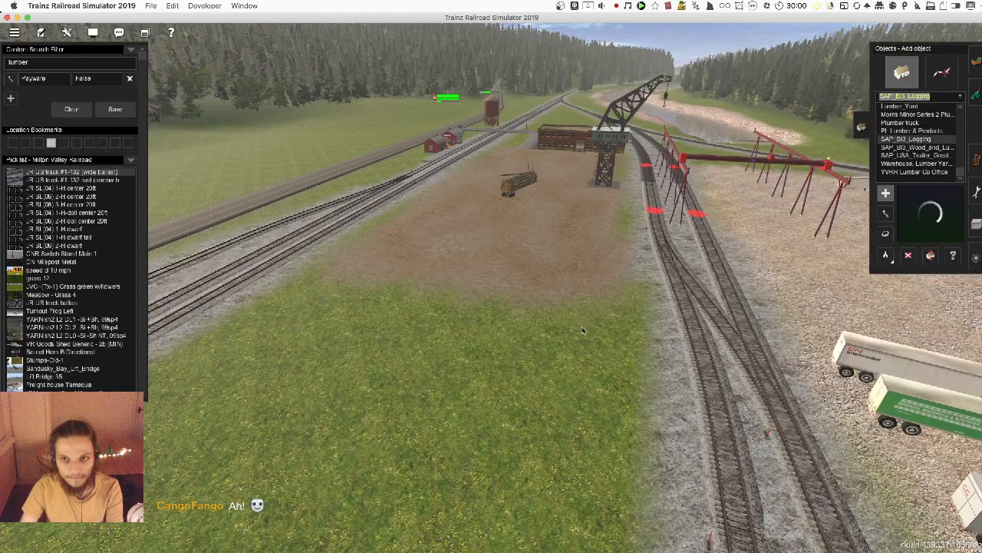
pyautogui.press('Up')
pyautogui.scroll(5, 494, 269)
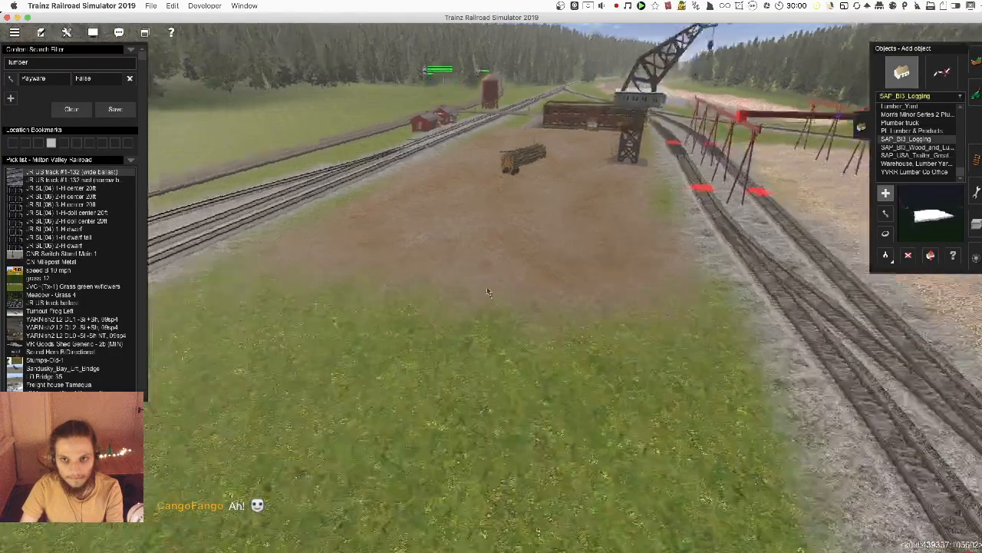
pyautogui.press('Down')
pyautogui.press('Down')
pyautogui.press('Down')
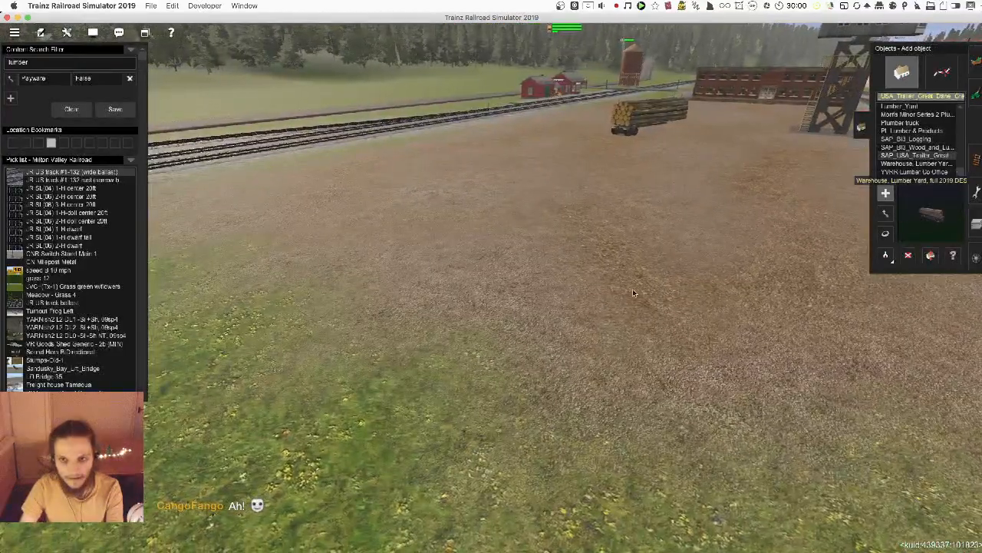
pyautogui.press('Down')
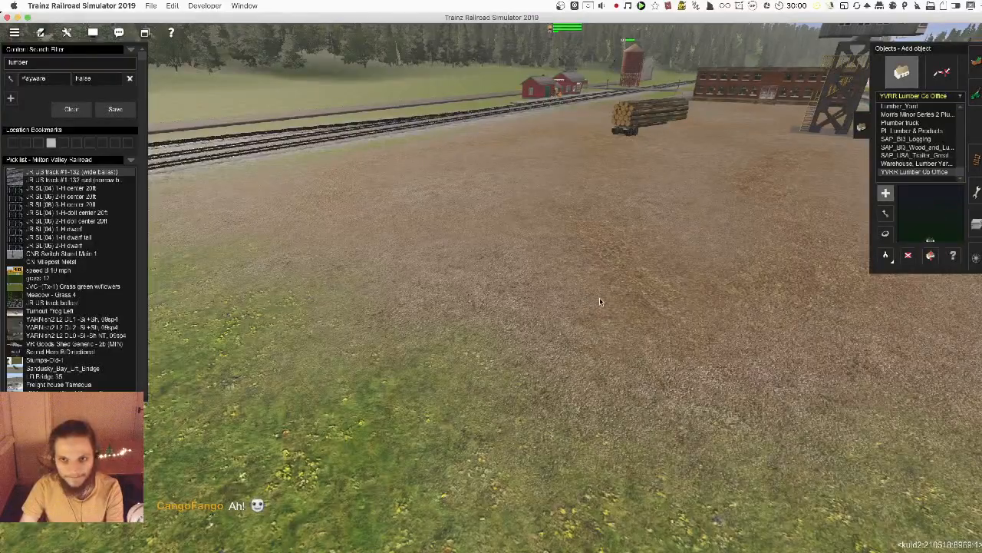
pyautogui.click(599, 301)
pyautogui.scroll(-5, 600, 300)
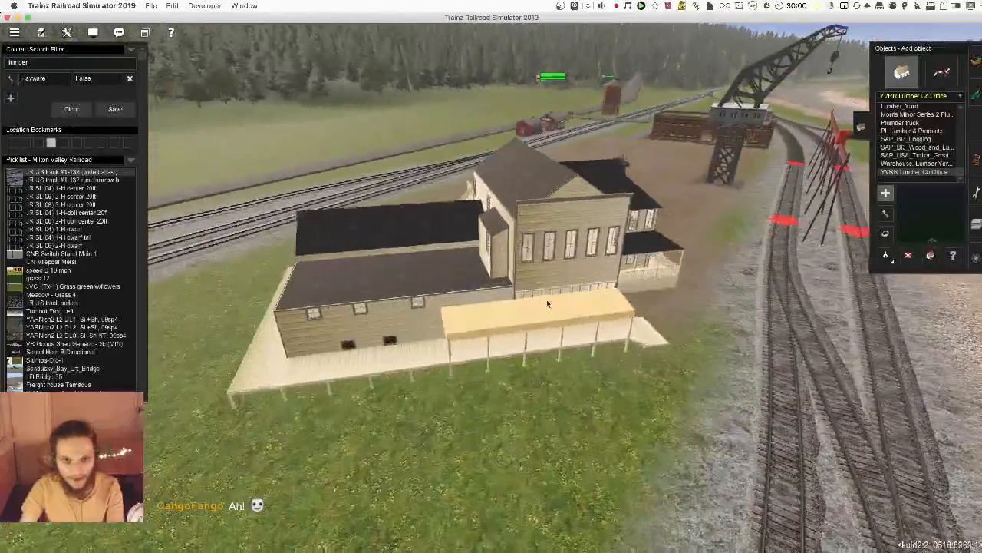
# - Try rotating the YVRR Lumber Co Office, and delete it from the yard
pyautogui.press('r')
pyautogui.moveTo(548, 303); pyautogui.dragTo(509, 285)
pyautogui.press('d')
pyautogui.click(509, 286)
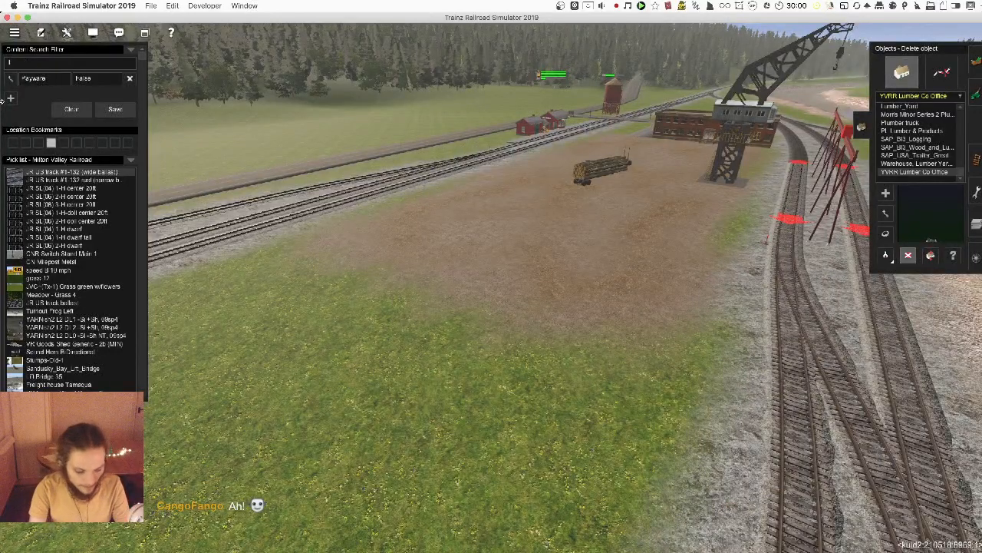
# - Filter the objects by "log", try the first BM Log Stack 6m long on the dirt area and undo its placement
pyautogui.write('log')
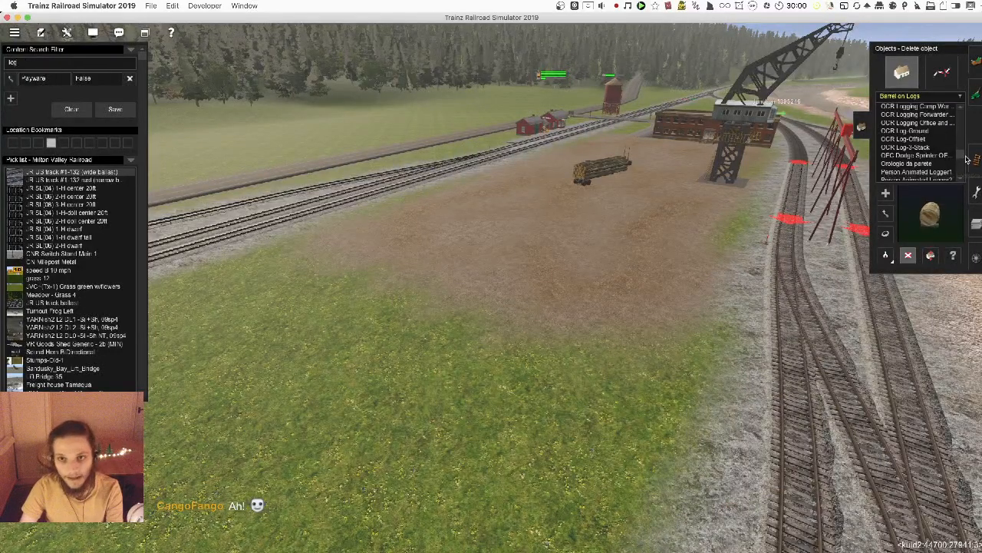
pyautogui.moveTo(963, 158); pyautogui.dragTo(962, 100)
pyautogui.click(932, 112)
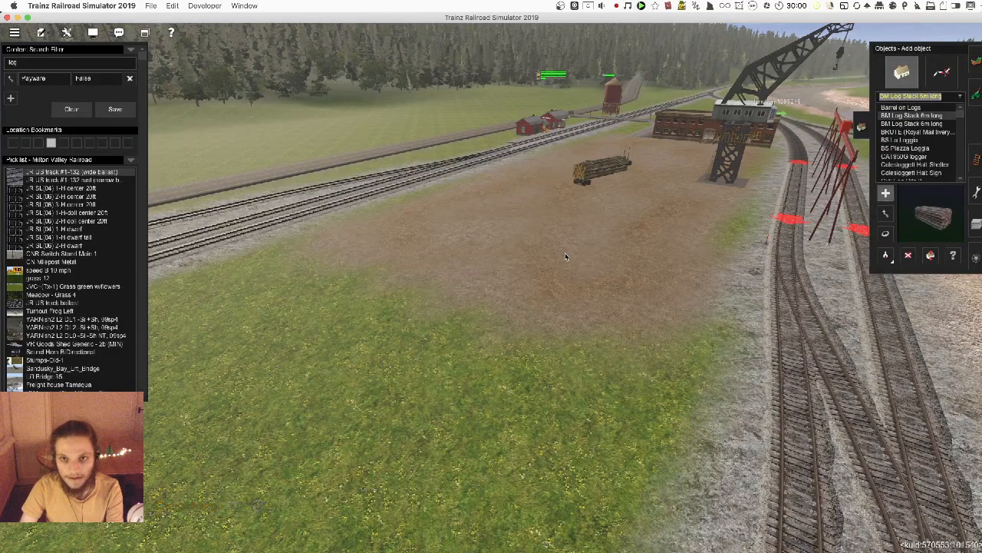
pyautogui.click(483, 263)
pyautogui.scroll(5, 488, 277)
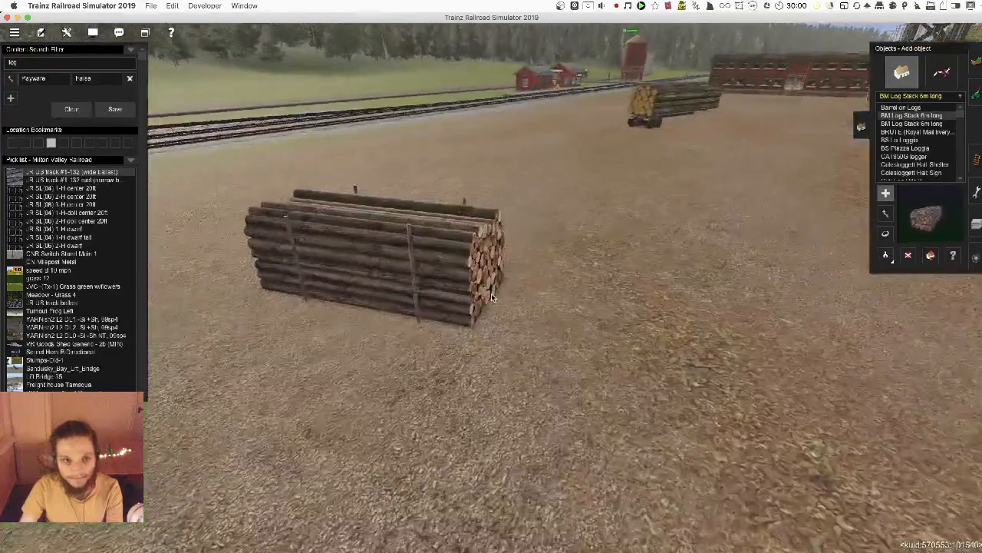
pyautogui.scroll(-5, 492, 297)
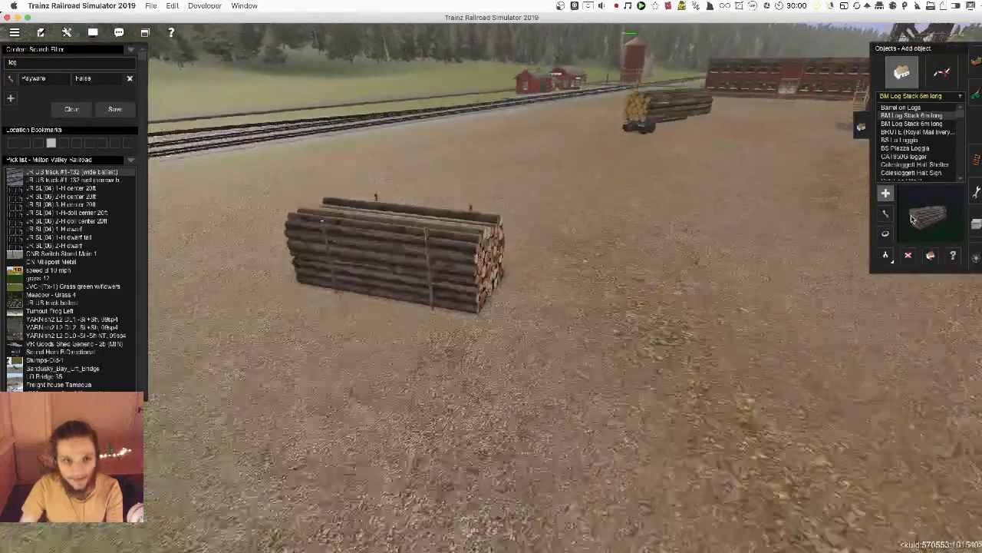
pyautogui.press('super+z')
# - Try the second BM Log Stack 6m long on the dirt area, rotate it and delete it
pyautogui.click(933, 124)
pyautogui.click(570, 284)
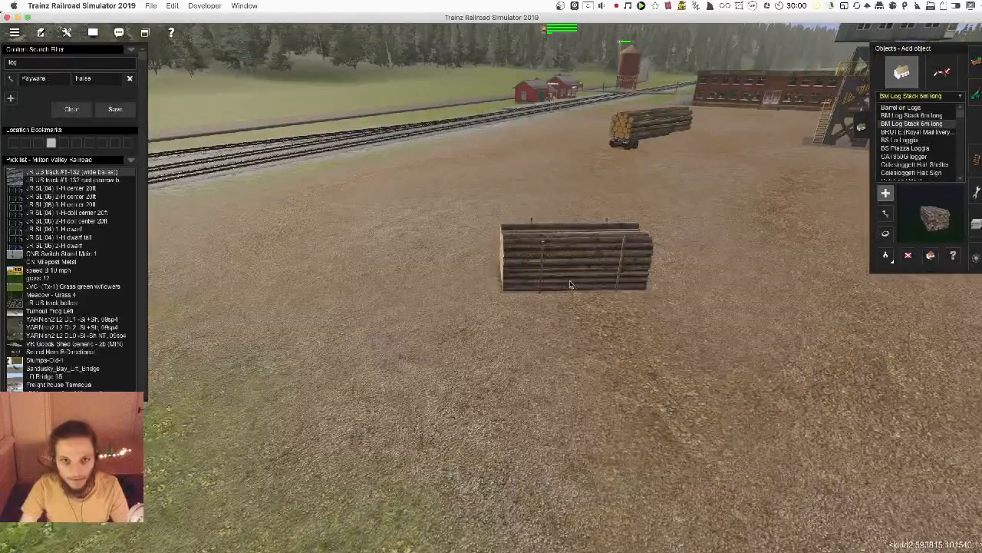
pyautogui.moveTo(575, 265); pyautogui.dragTo(631, 267)
pyautogui.rightClick(687, 257)
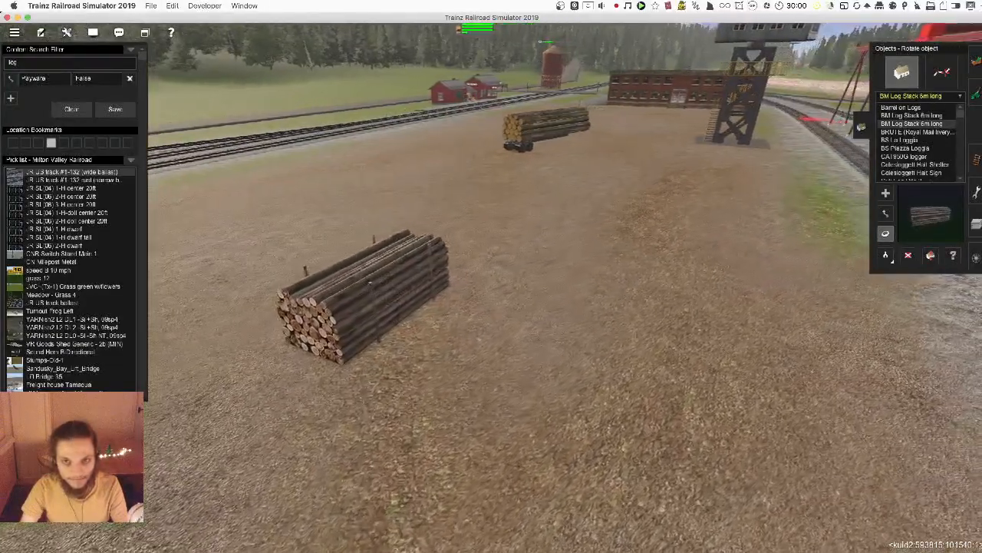
pyautogui.moveTo(369, 296); pyautogui.dragTo(444, 282)
pyautogui.click(402, 294)
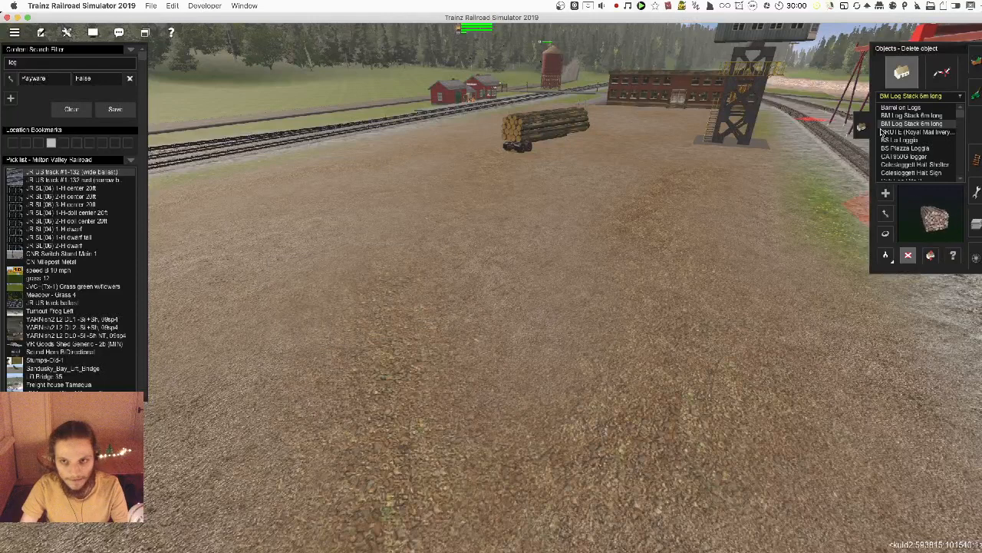
# - Compare the two BM Log Stack 6m long versions and place the second one on the dirt area, adjusting its rotation
pyautogui.click(929, 115)
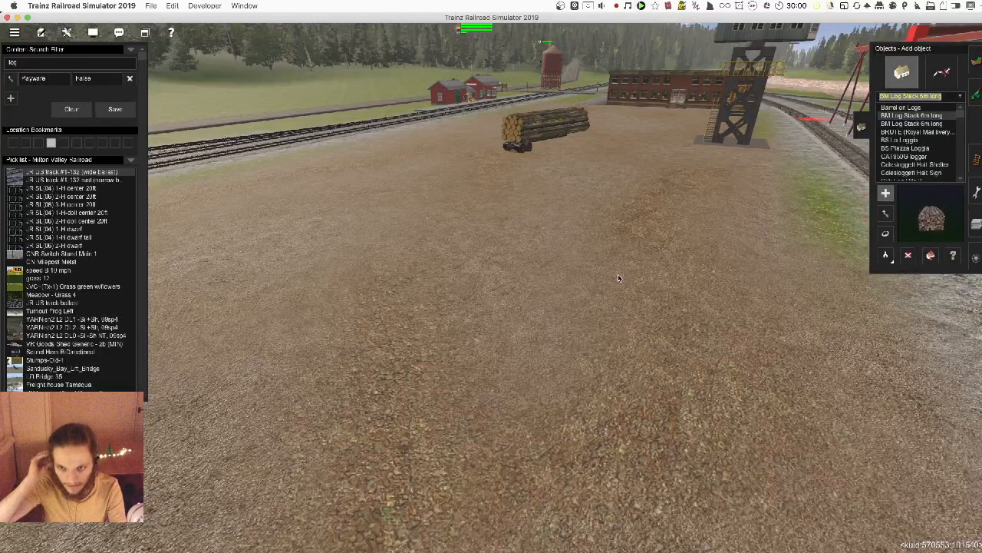
pyautogui.click(921, 124)
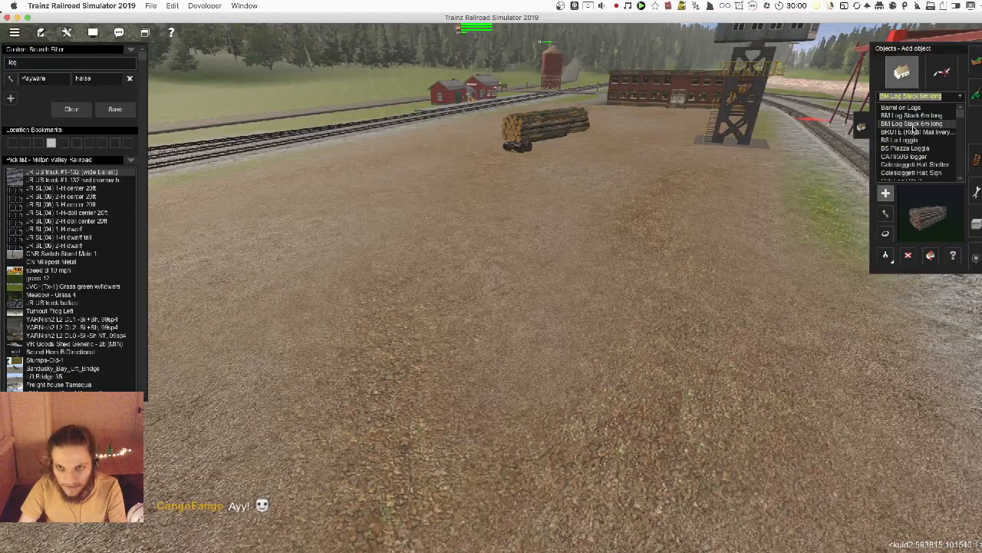
pyautogui.click(638, 235)
pyautogui.press('Up')
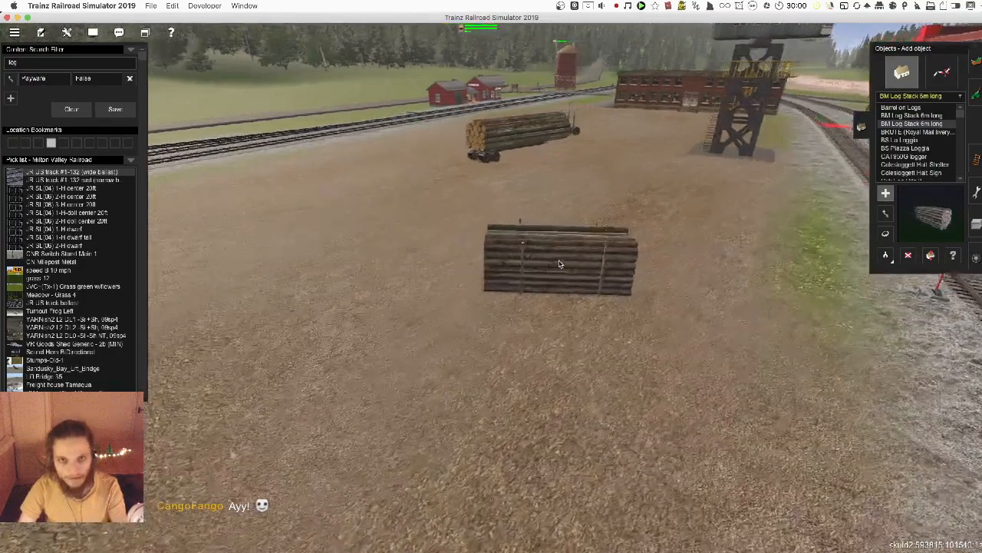
pyautogui.click(548, 276)
pyautogui.press('r')
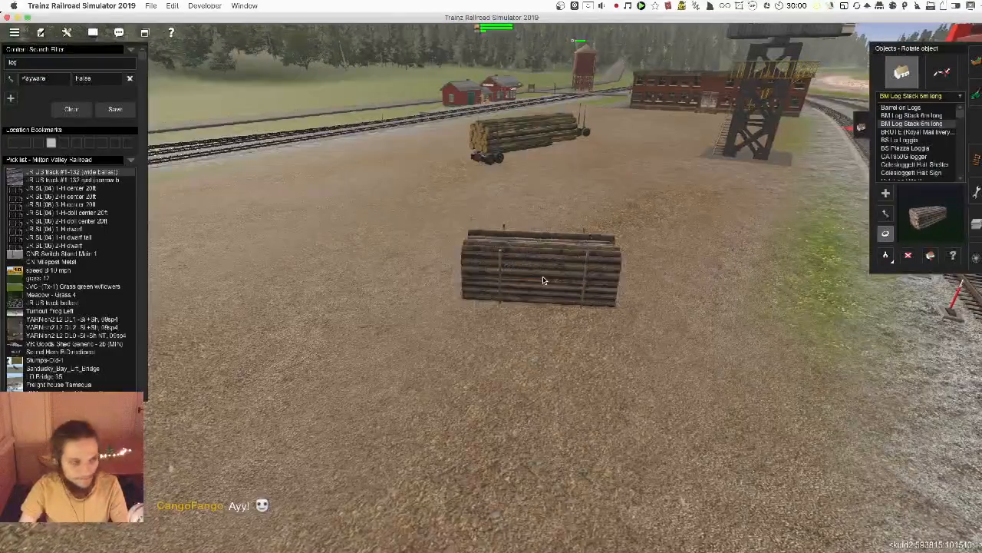
pyautogui.moveTo(544, 280); pyautogui.dragTo(675, 238)
pyautogui.press('m')
# - Go back to the city's sawmill via the route map and examine how its lumber and log stacks are laid out
pyautogui.hotkey('ctrl', 'm')
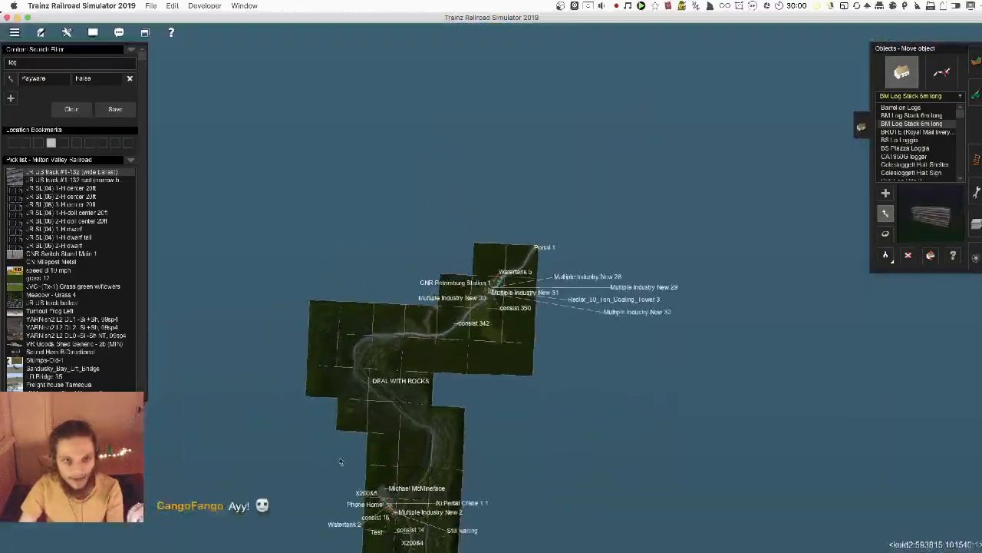
pyautogui.rightClick(340, 460)
pyautogui.rightClick(377, 498)
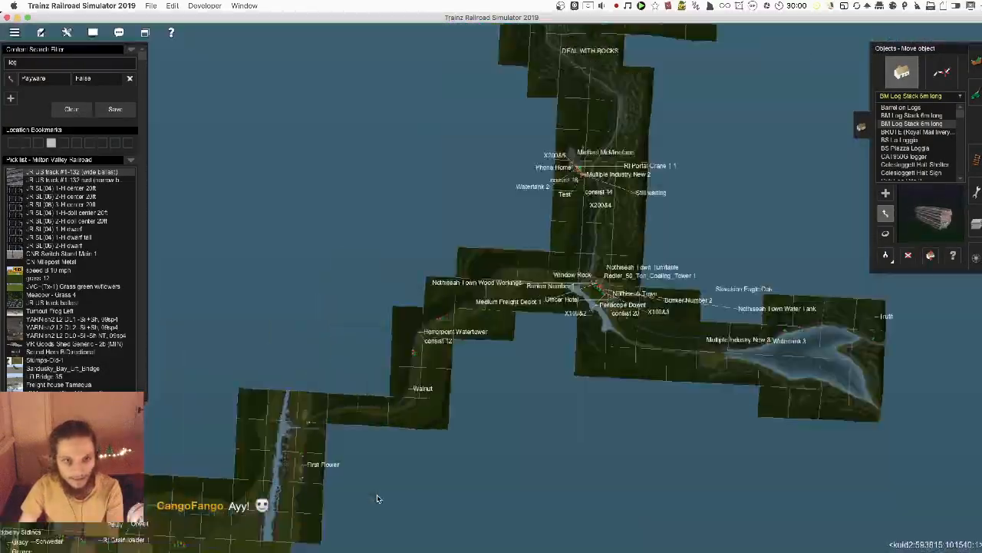
pyautogui.rightClick(377, 498)
pyautogui.rightClick(307, 307)
pyautogui.rightClick(251, 223)
pyautogui.rightClick(187, 244)
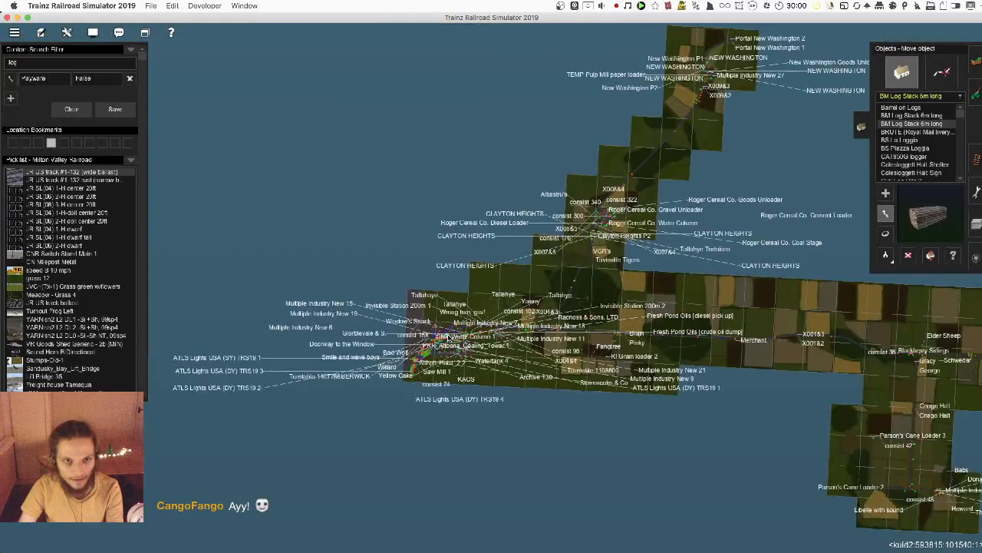
pyautogui.hotkey('ctrl', 'm')
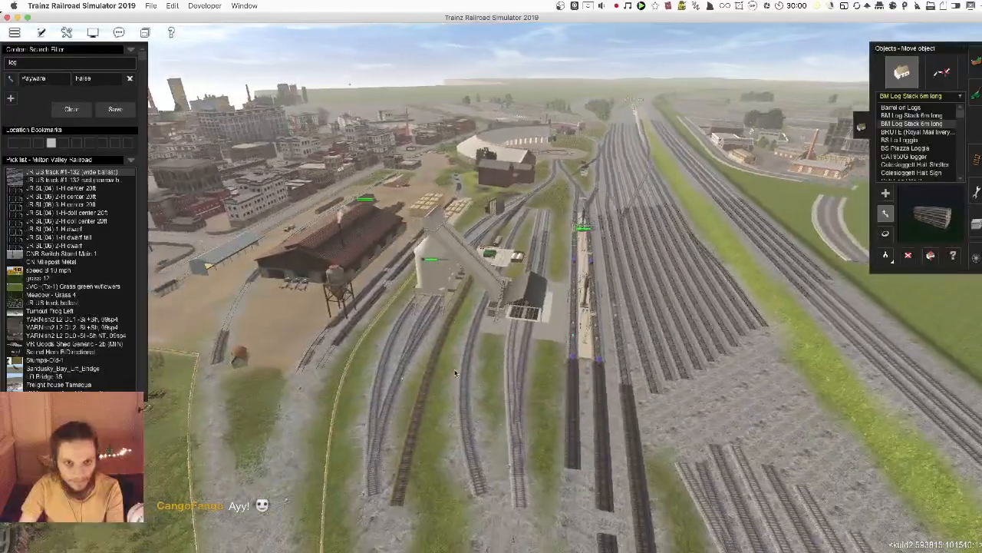
pyautogui.press('Down')
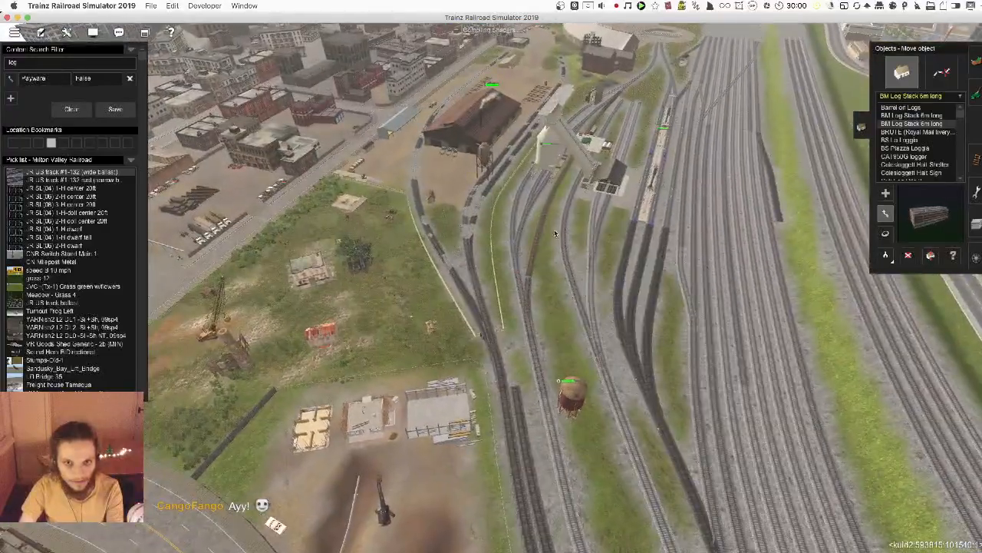
pyautogui.press('Up')
pyautogui.press('Down')
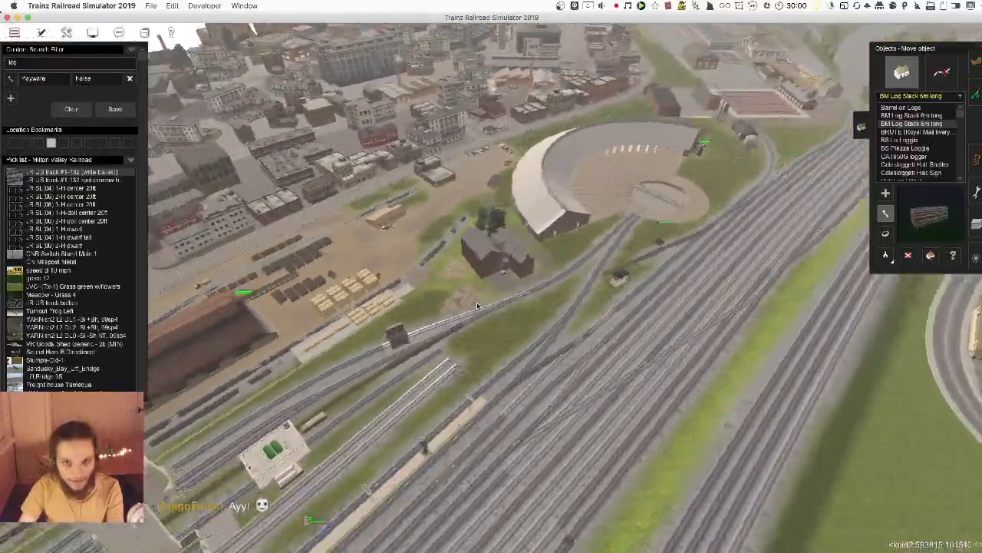
pyautogui.press('Left')
pyautogui.press('Up')
pyautogui.press('Left')
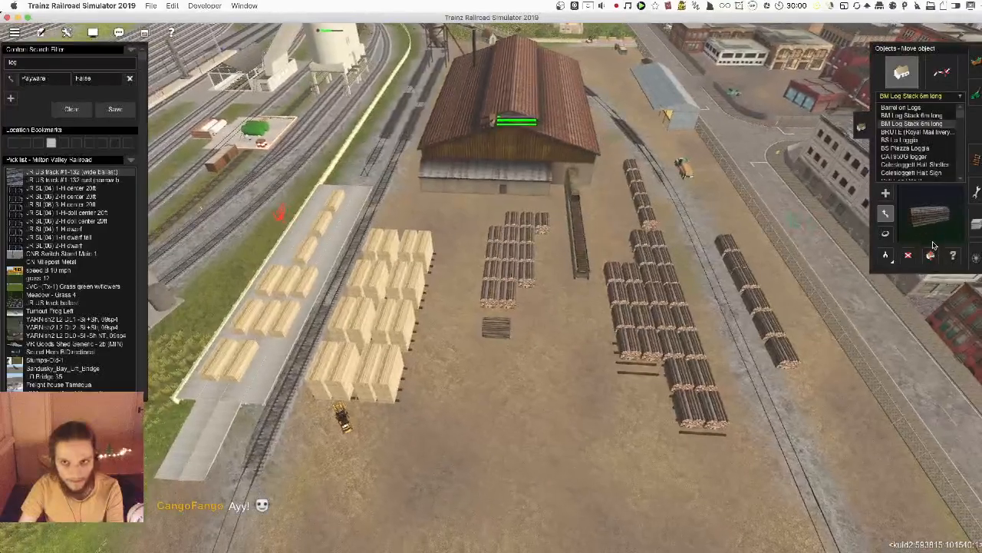
# - Check the sawmill's consumed and produced commodities in its properties and close them without changes
pyautogui.click(555, 242)
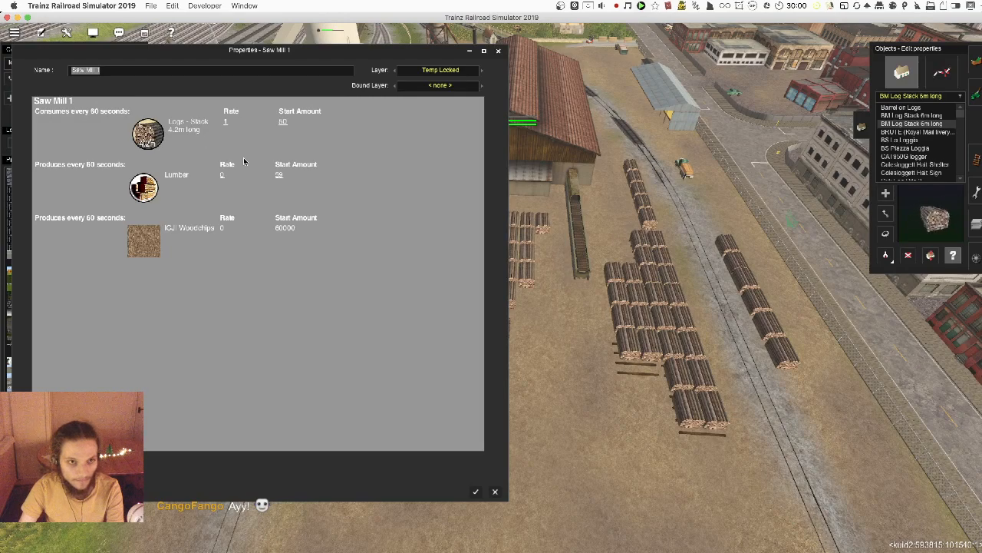
pyautogui.press('Escape')
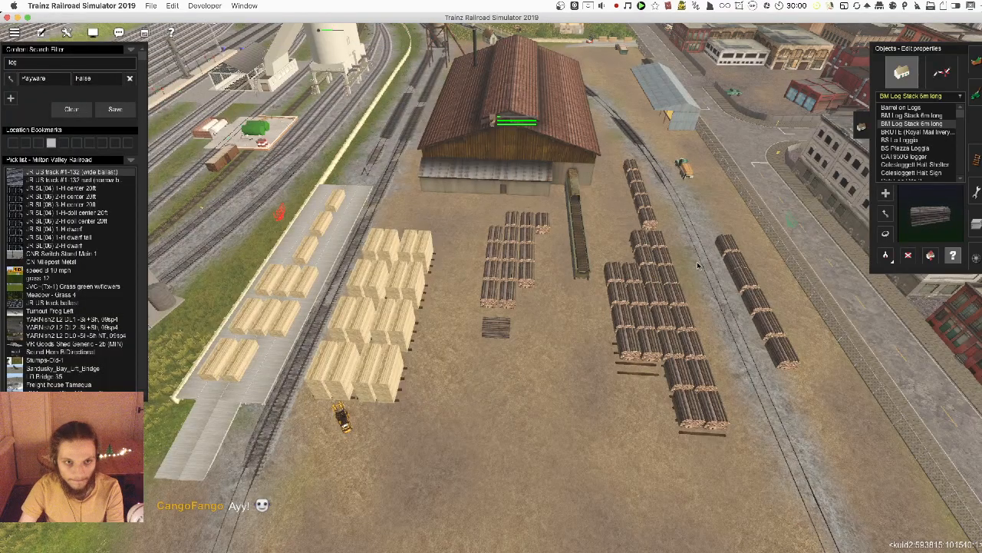
pyautogui.scroll(-5, 699, 266)
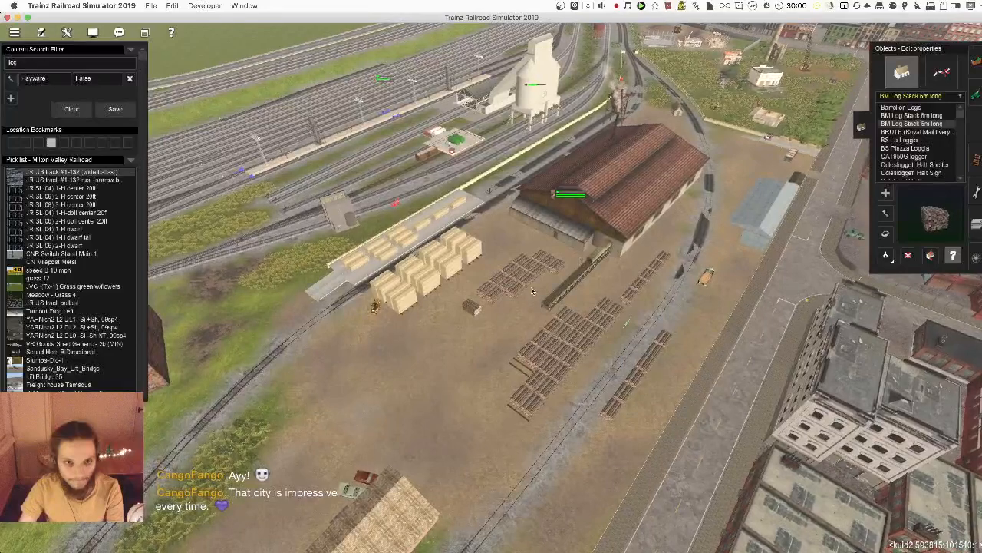
# - Return from the city's sawmill to the lumber yard and its nearby tracks using the route map
pyautogui.press('m')
pyautogui.scroll(-5, 349, 411)
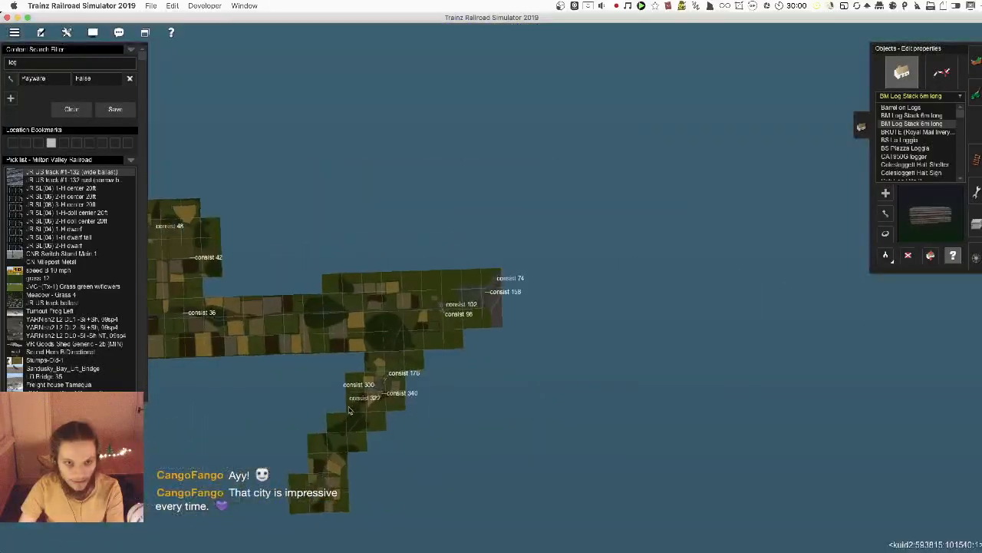
pyautogui.rightClick(349, 411)
pyautogui.rightClick(195, 277)
pyautogui.rightClick(300, 454)
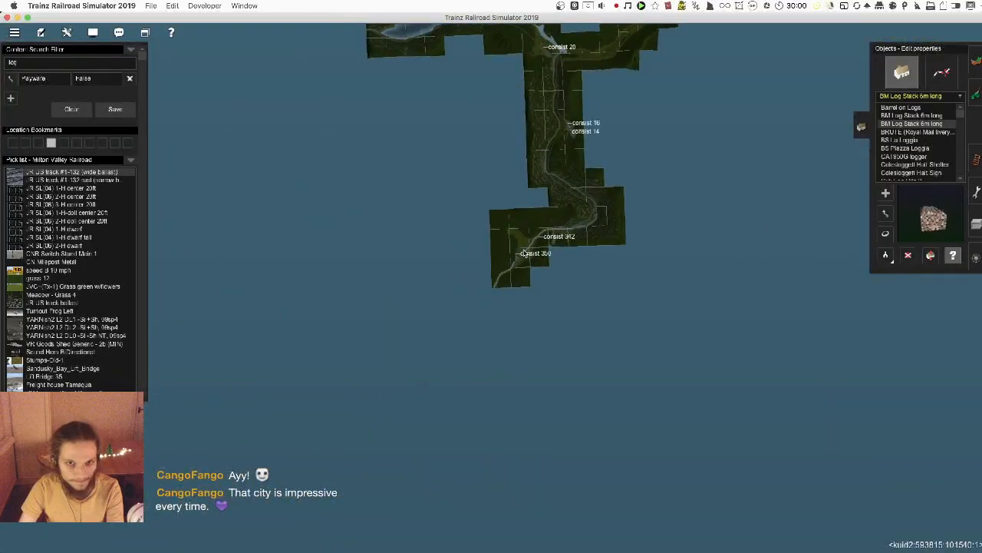
pyautogui.scroll(5, 523, 254)
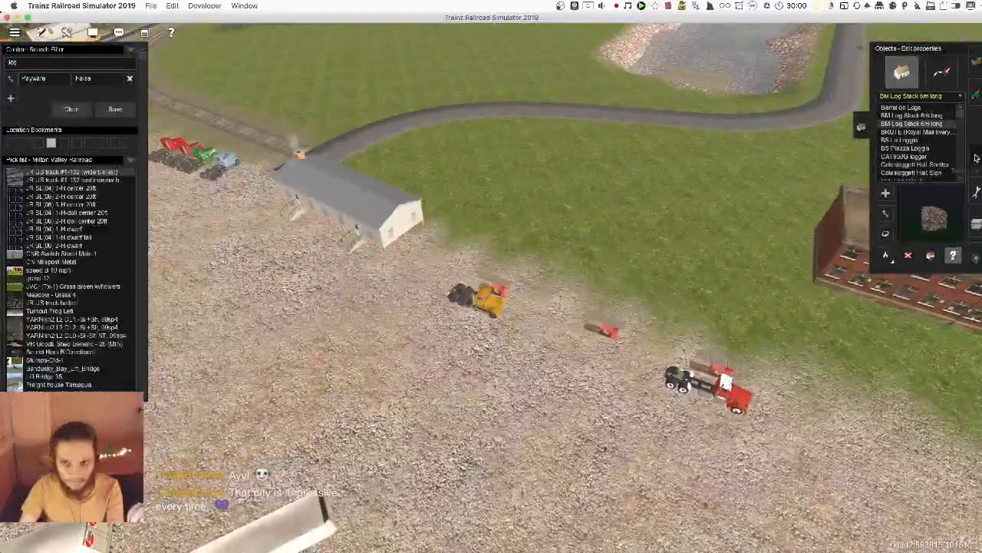
pyautogui.rightClick(770, 282)
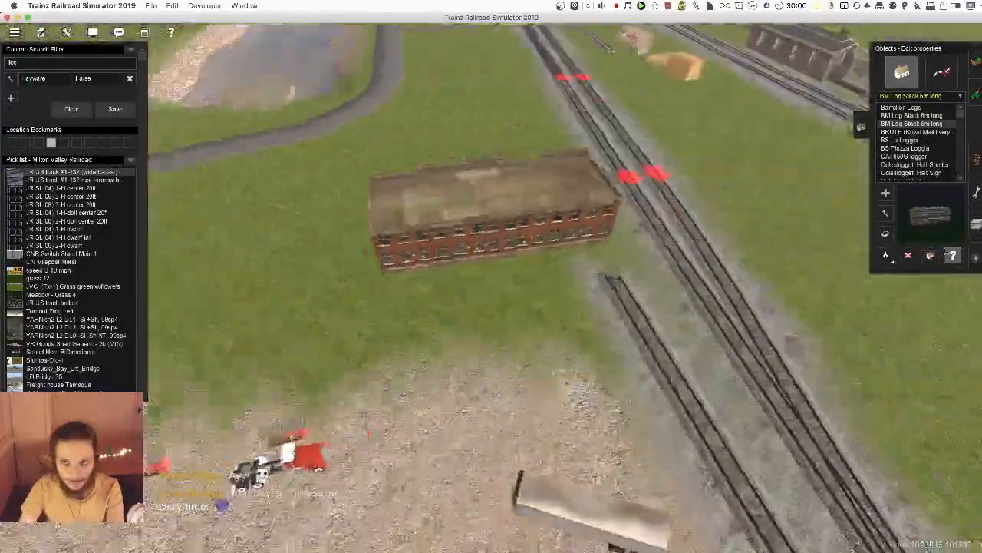
# - Switch to adding trains and change the pick list to Milton Valley Railroad - Trains
pyautogui.click(975, 257)
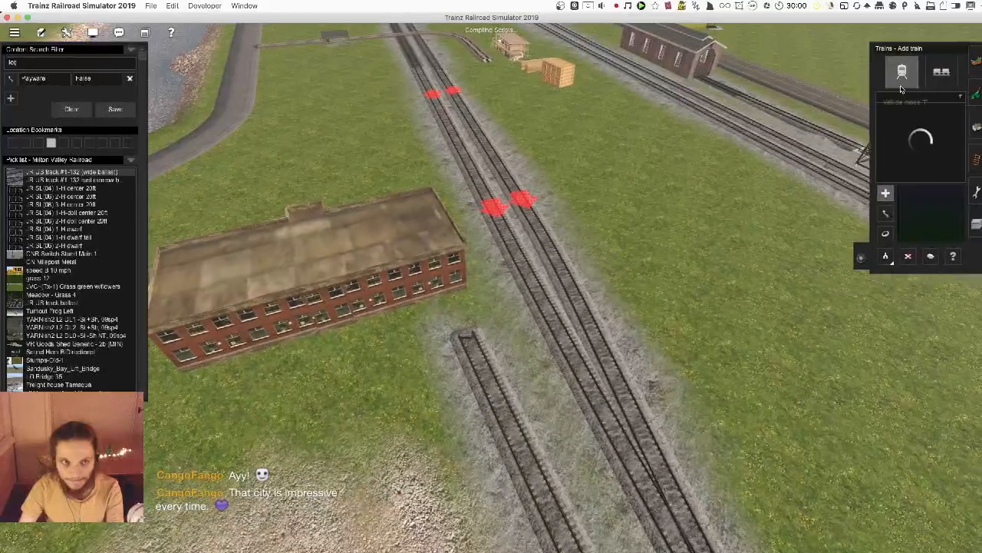
pyautogui.click(131, 160)
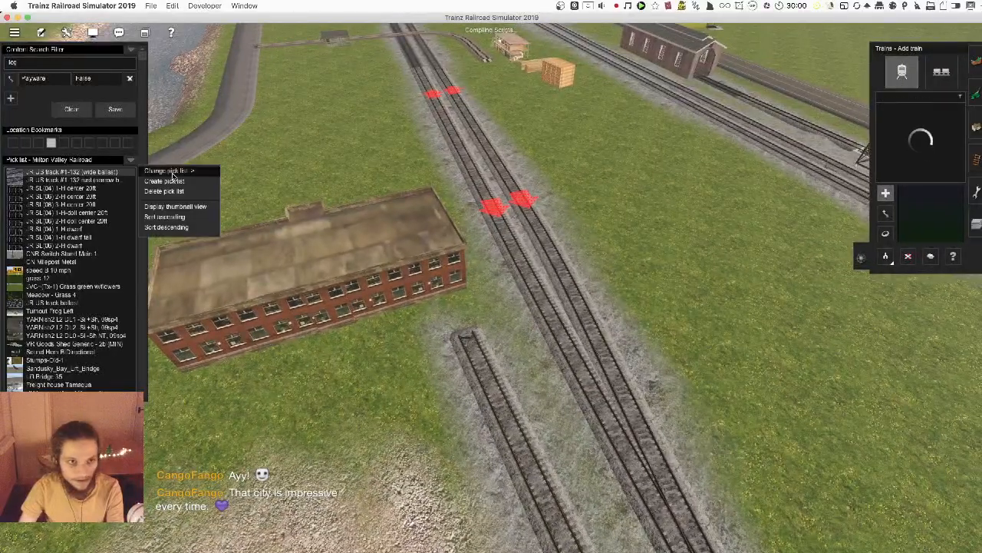
pyautogui.moveTo(173, 176)
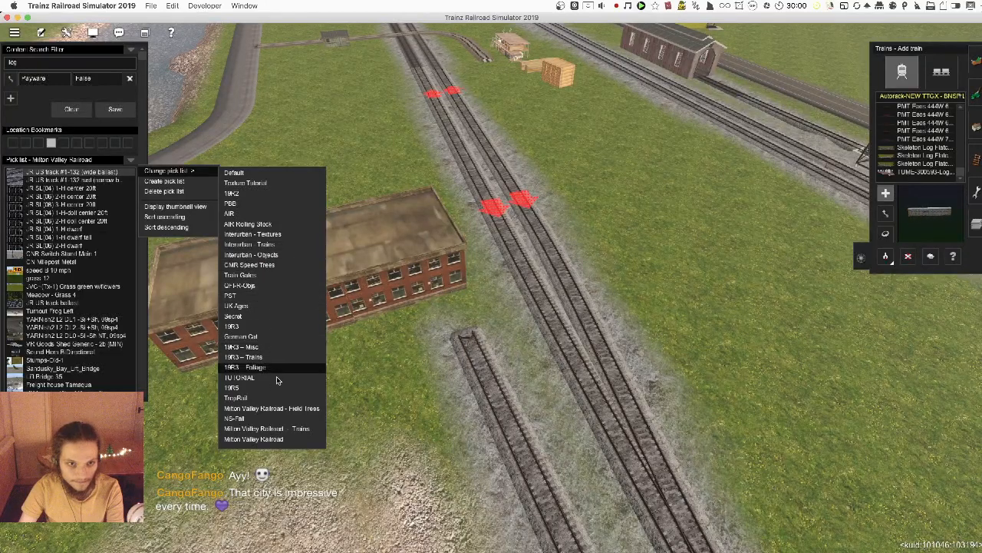
pyautogui.click(284, 429)
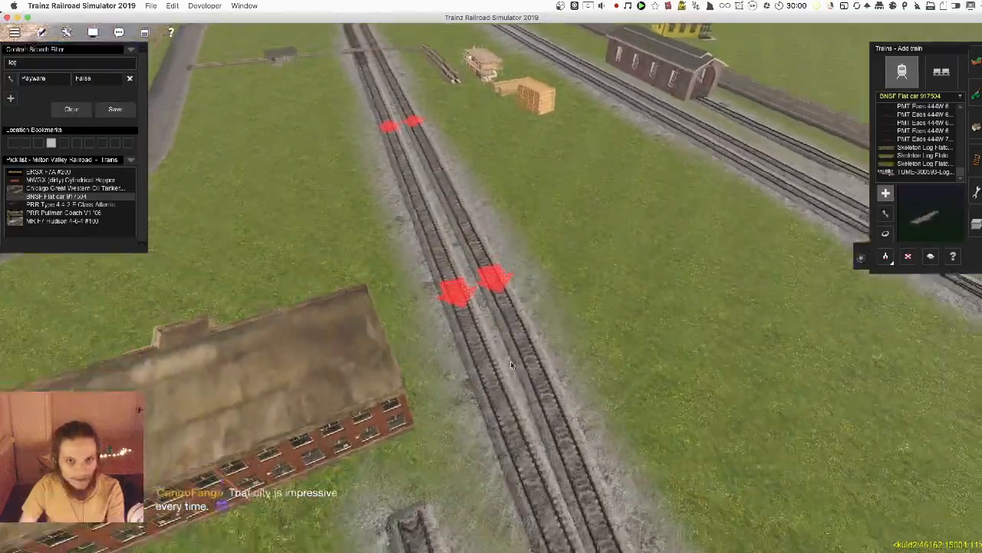
# - Try a BNSF Flat car 917504 on the track beside the brick building, view it up close and delete it
pyautogui.click(510, 361)
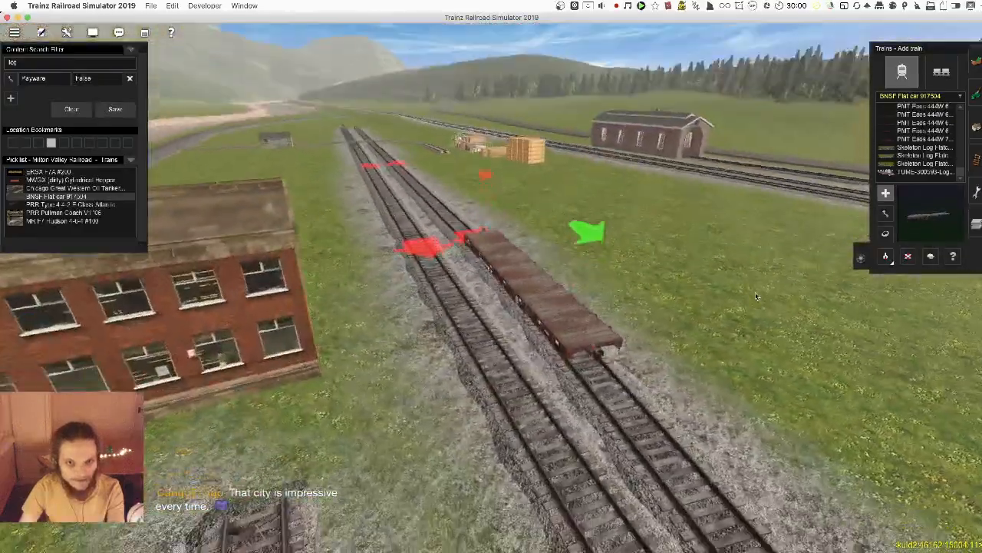
pyautogui.scroll(3, 755, 292)
pyautogui.rightClick(430, 289)
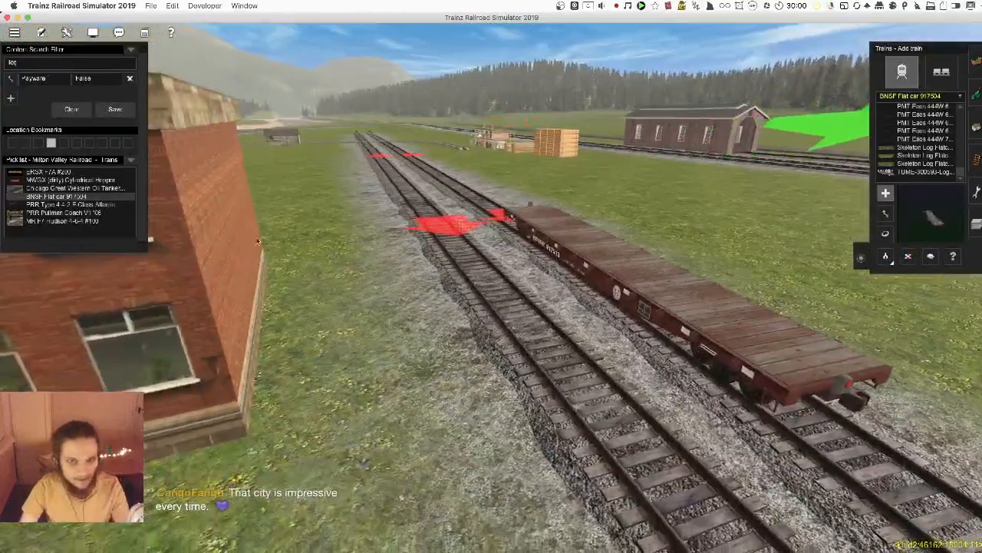
pyautogui.click(590, 280)
pyautogui.click(497, 204)
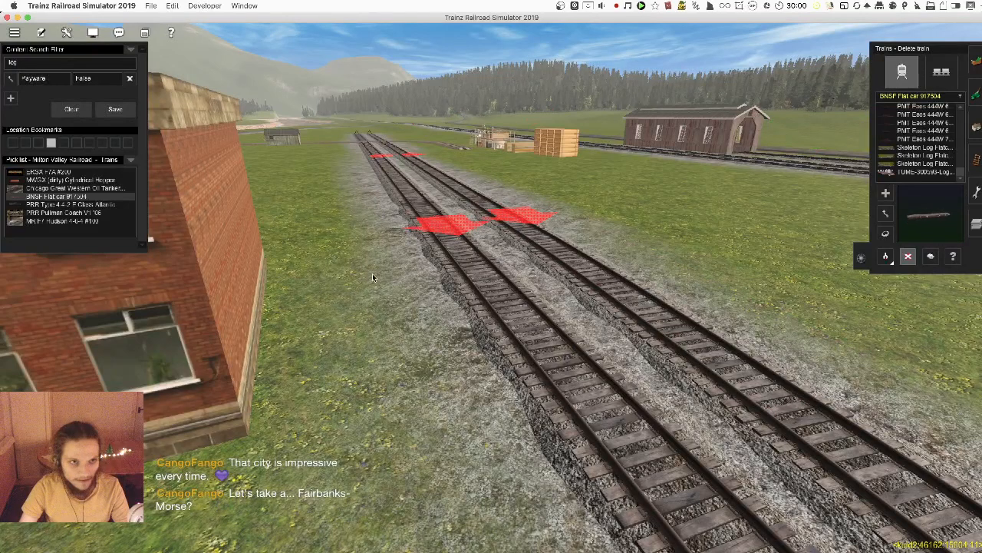
# - Preview the Hudson, Pullman coach and Atlantic, try the BNSF Flat car 917504 on the track again and delete it
pyautogui.click(95, 222)
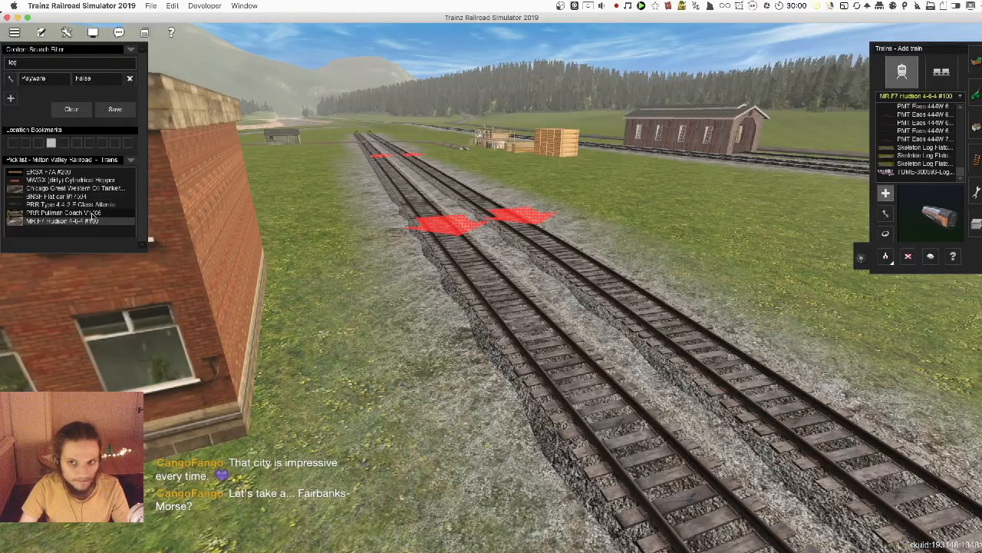
pyautogui.click(92, 212)
pyautogui.click(89, 204)
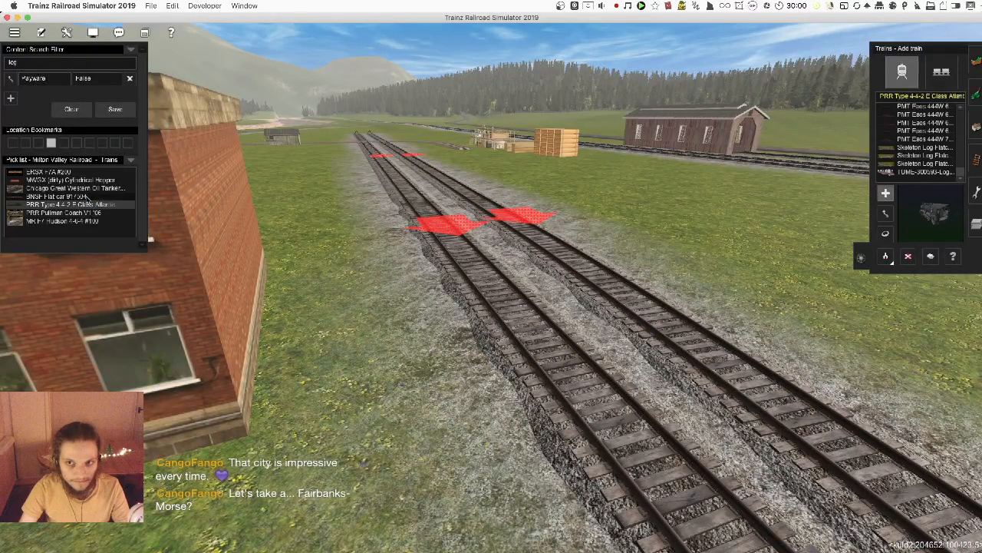
pyautogui.click(87, 197)
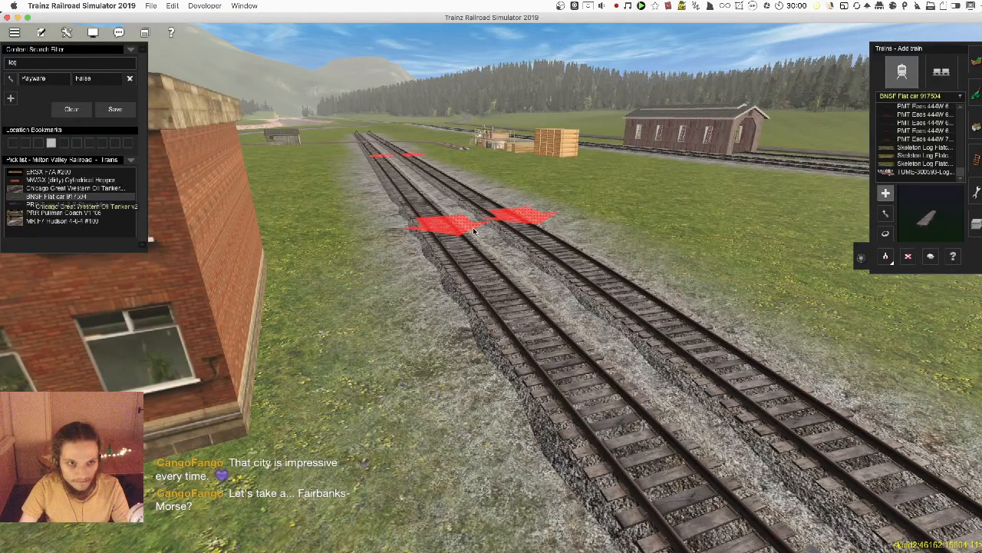
pyautogui.click(566, 267)
pyautogui.click(566, 255)
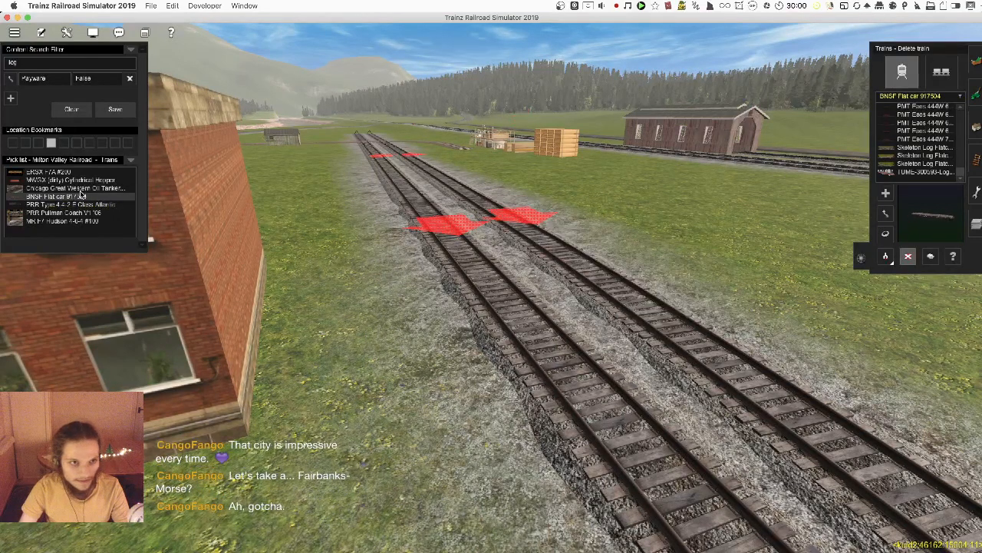
# - Preview the oil tanker and ERSX F7A #200, and place a BNSF Flat car 917504 on the track
pyautogui.click(79, 188)
pyautogui.click(72, 172)
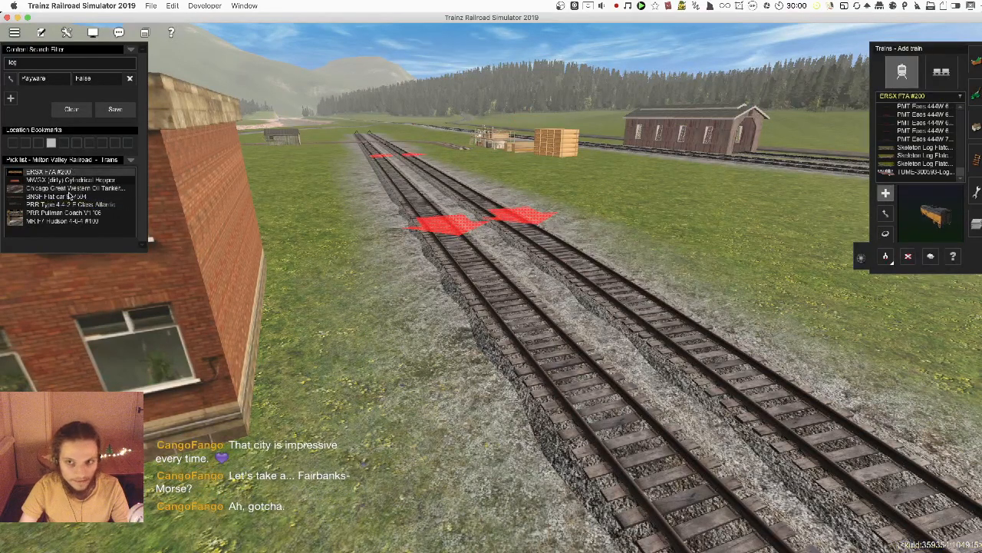
pyautogui.moveTo(58, 189); pyautogui.dragTo(517, 263)
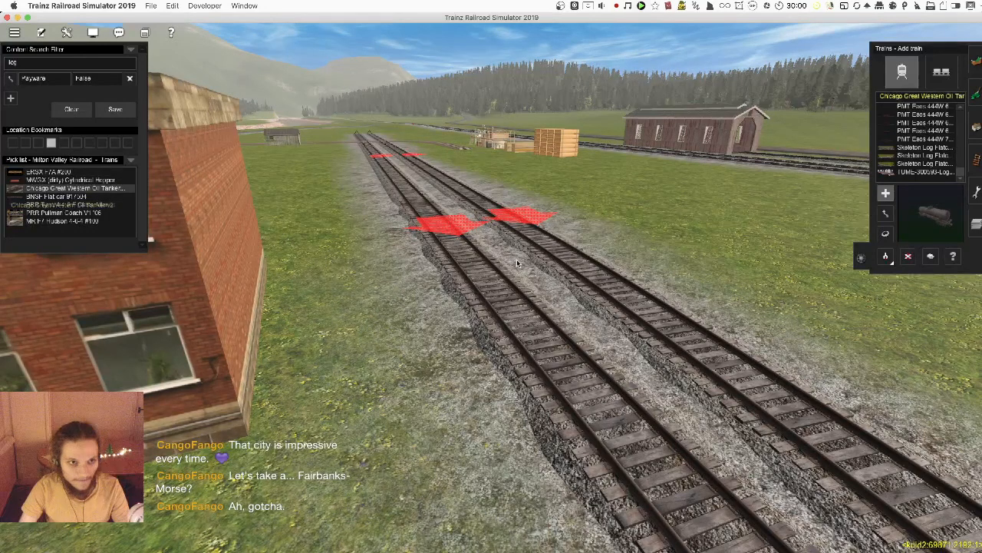
pyautogui.click(59, 196)
pyautogui.click(655, 313)
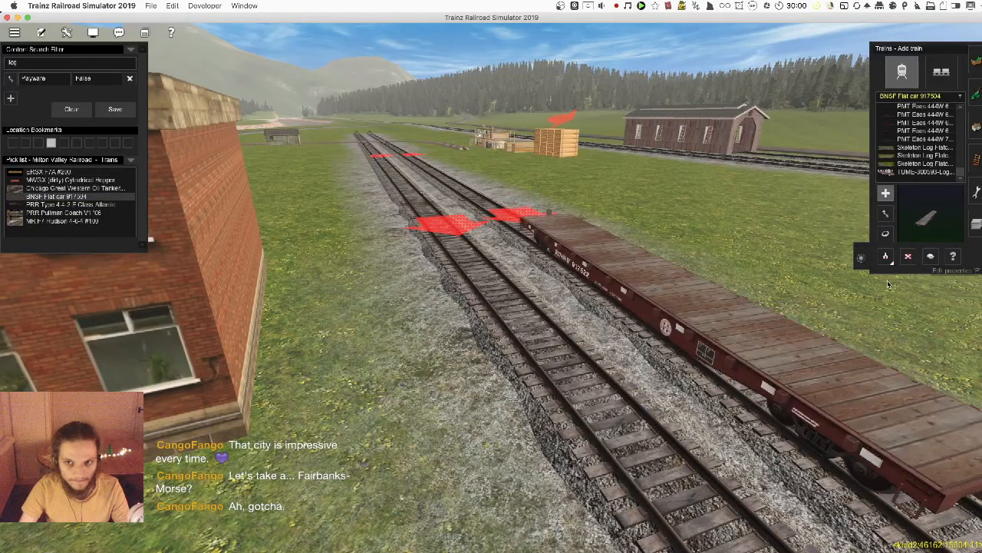
# - Add the Logs - Stack 4.2m long product to the flat car's first load queue in its properties
pyautogui.click(953, 257)
pyautogui.click(584, 275)
pyautogui.click(336, 244)
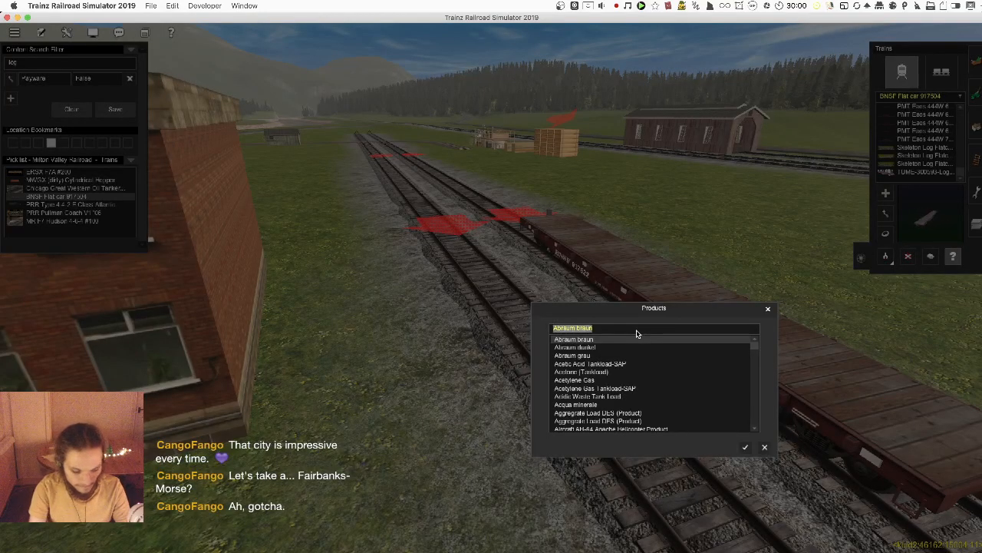
pyautogui.write('logs')
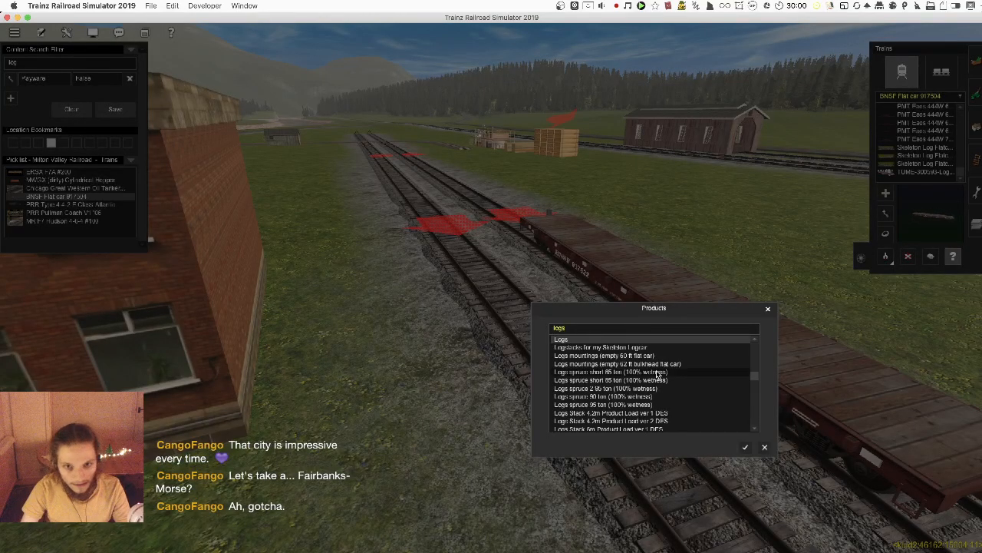
pyautogui.click(675, 414)
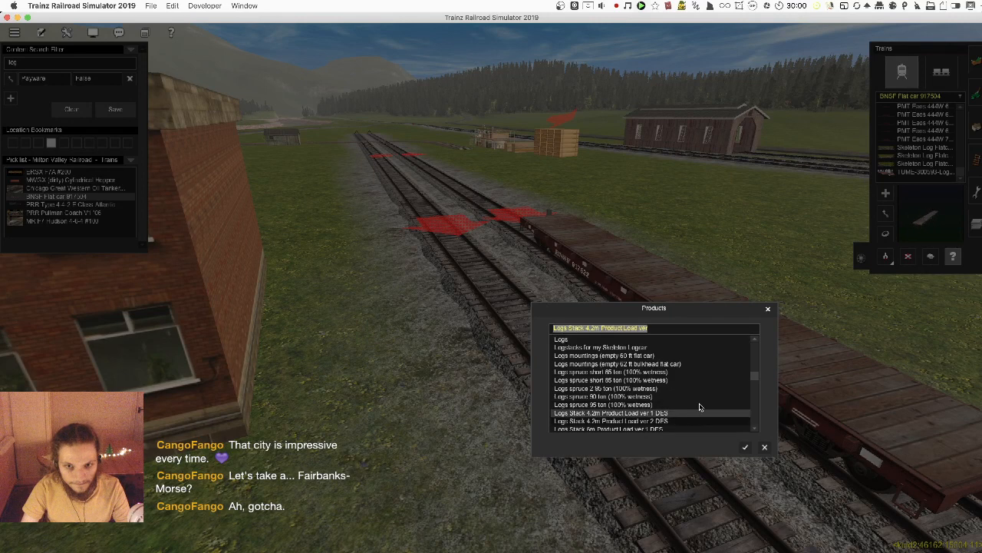
pyautogui.scroll(-1, 699, 405)
pyautogui.scroll(-3, 699, 405)
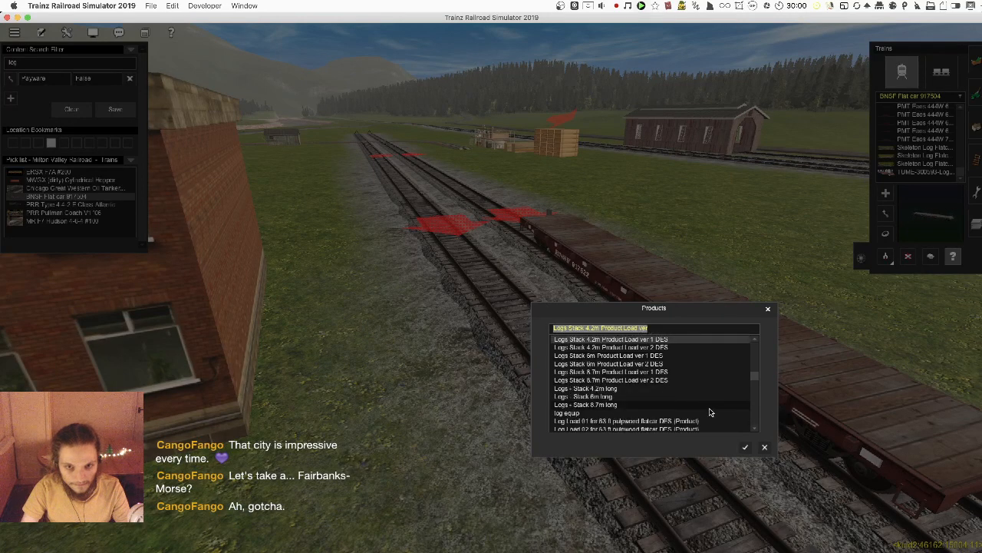
pyautogui.click(672, 416)
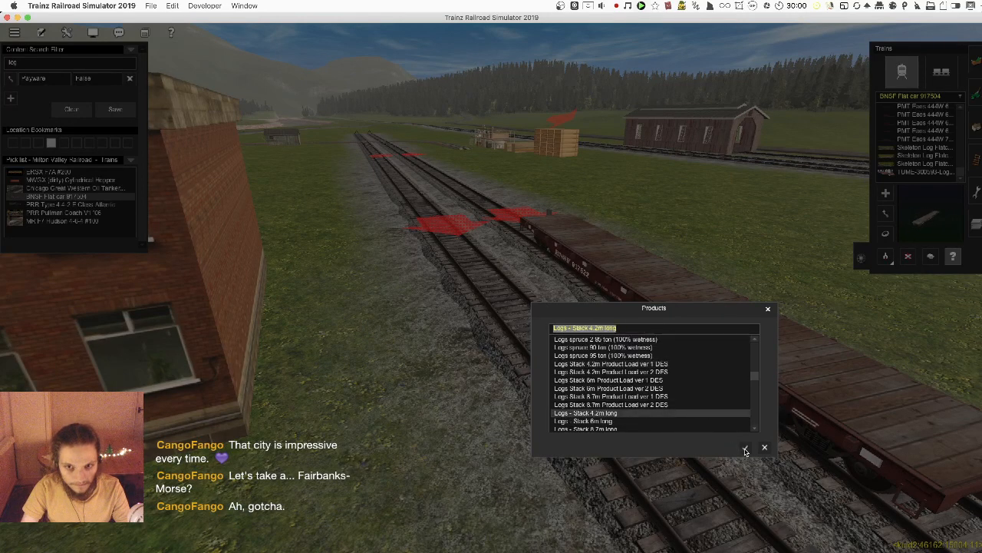
pyautogui.click(745, 448)
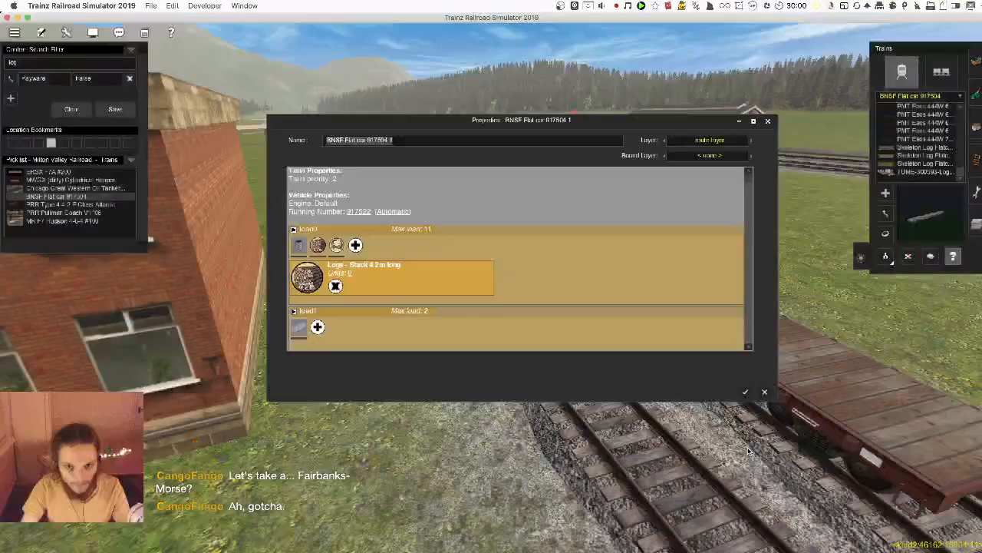
# - Set the flat car's log load to 11 units, apply the properties and inspect the loaded car
pyautogui.click(349, 277)
pyautogui.press('Return')
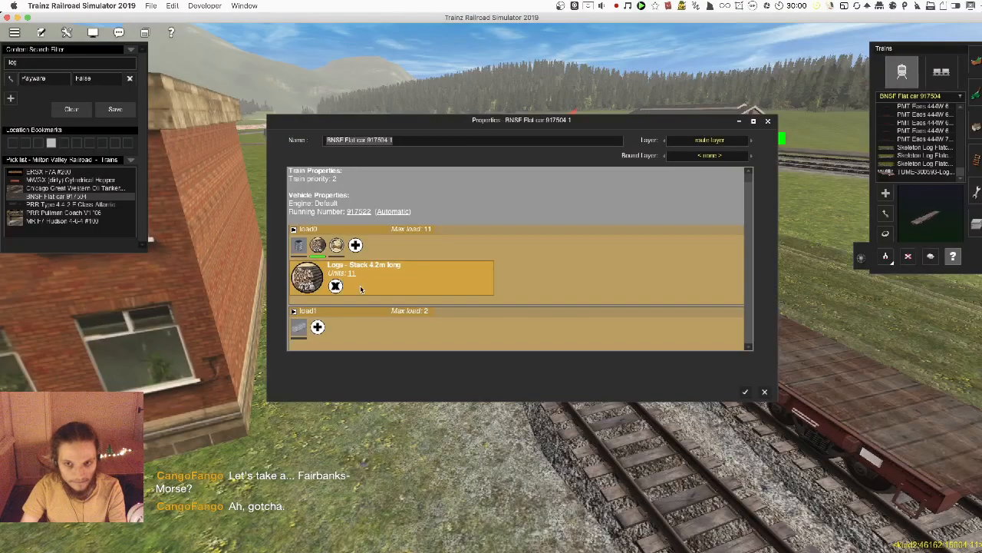
pyautogui.click(748, 392)
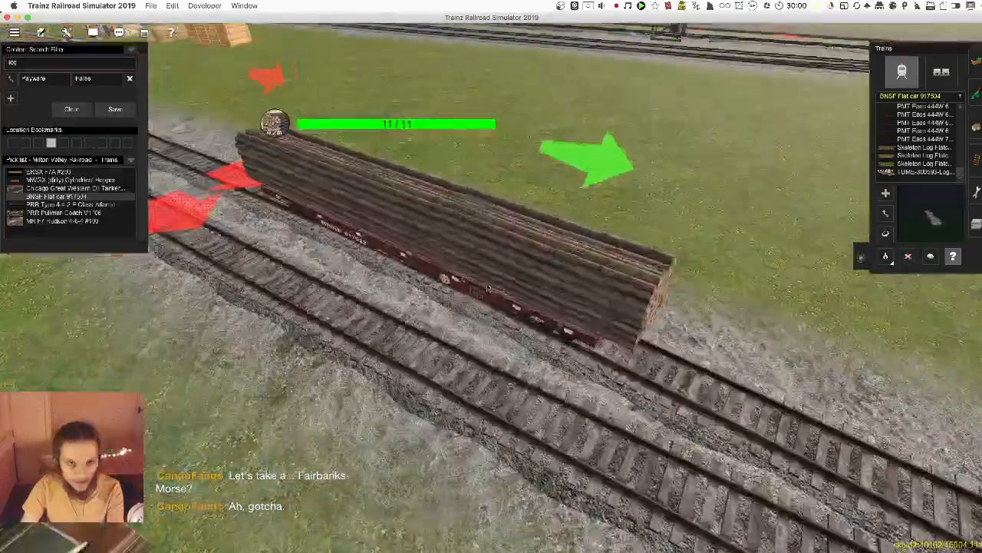
pyautogui.moveTo(488, 289); pyautogui.dragTo(522, 277, button='right')
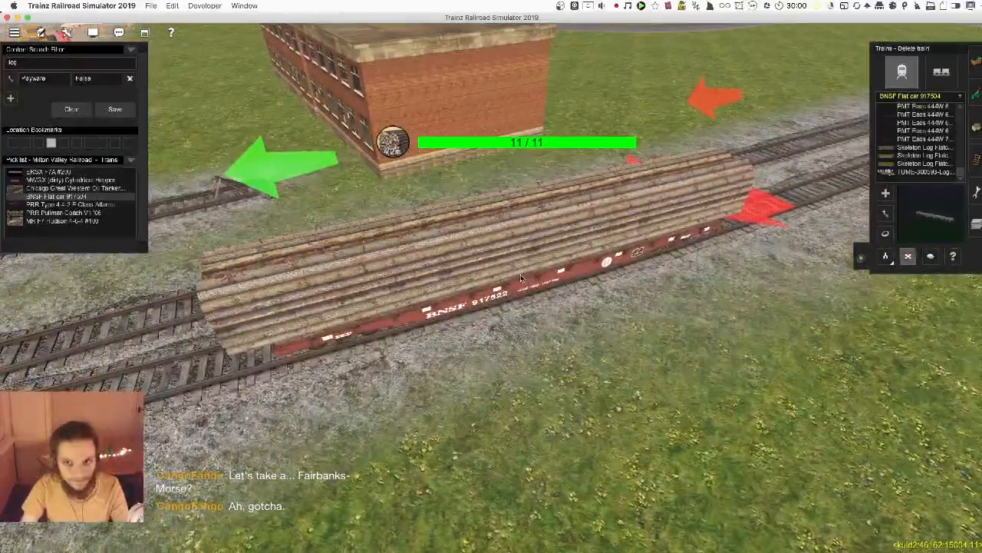
# - Delete the loaded flat car and place a Skeleton Log Flatcar BNSF on the same track
pyautogui.click(908, 256)
pyautogui.click(915, 153)
pyautogui.click(916, 154)
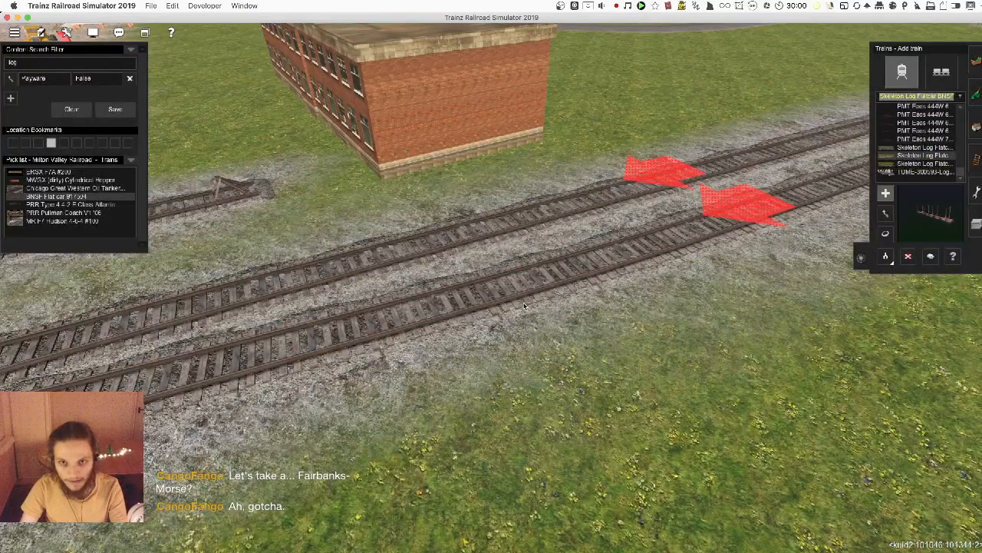
pyautogui.click(510, 288)
pyautogui.moveTo(510, 289); pyautogui.dragTo(704, 289, button='right')
# - Add the Logs - Stack 4.2m long product to the skeleton log flatcar's load in its properties
pyautogui.click(583, 269)
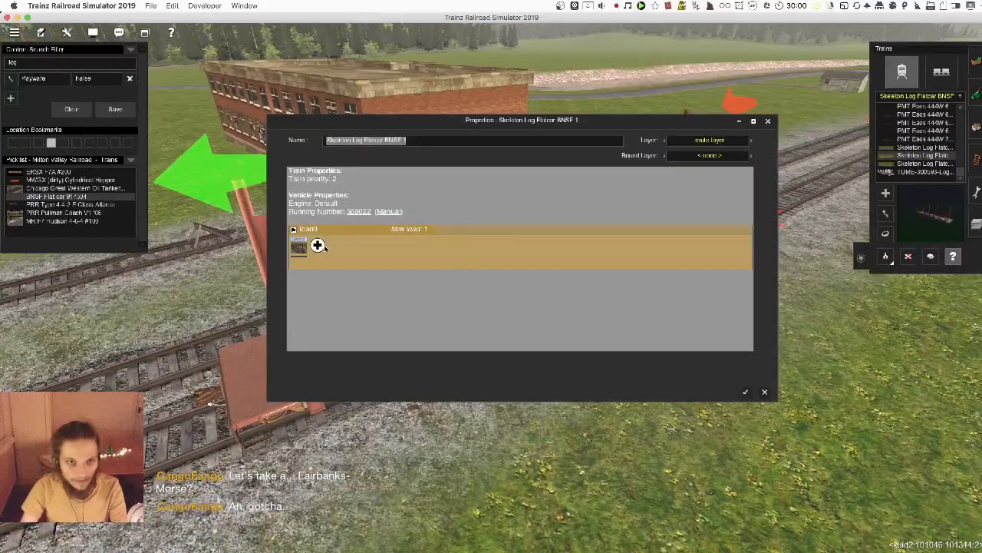
pyautogui.click(318, 245)
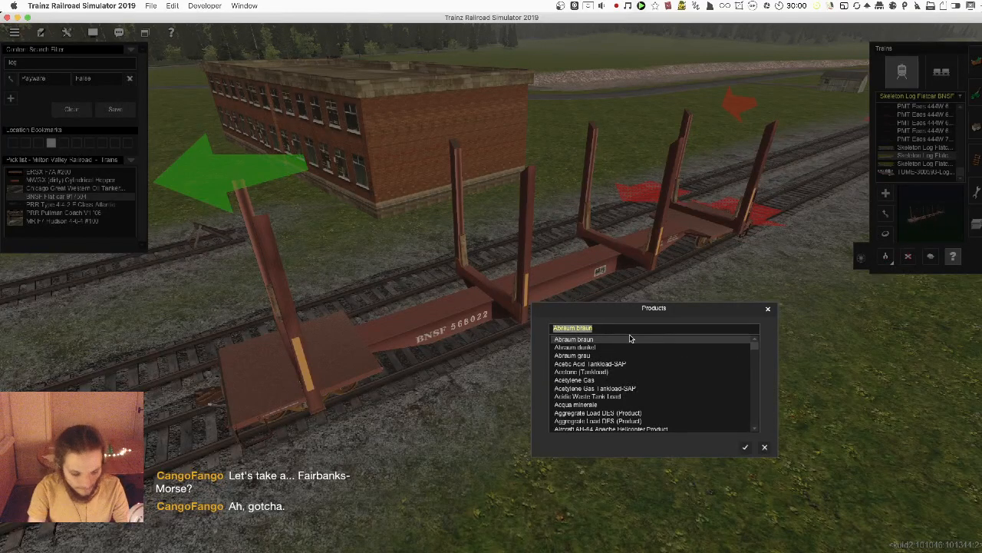
pyautogui.write('log')
pyautogui.scroll(-2, 662, 391)
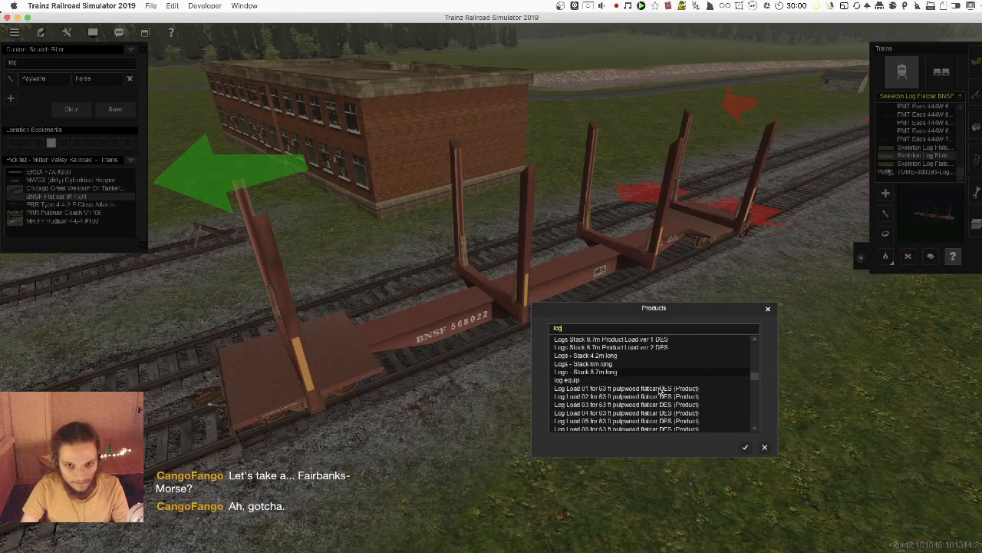
pyautogui.click(612, 356)
pyautogui.click(745, 447)
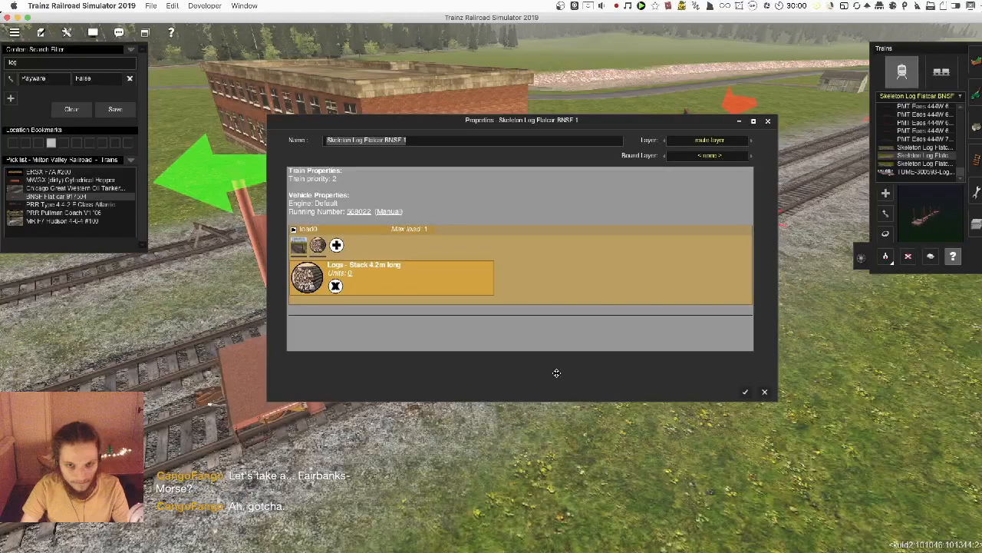
# - Set the skeleton log flatcar's initial log load to 14 and apply the properties
pyautogui.click(349, 277)
pyautogui.write('14')
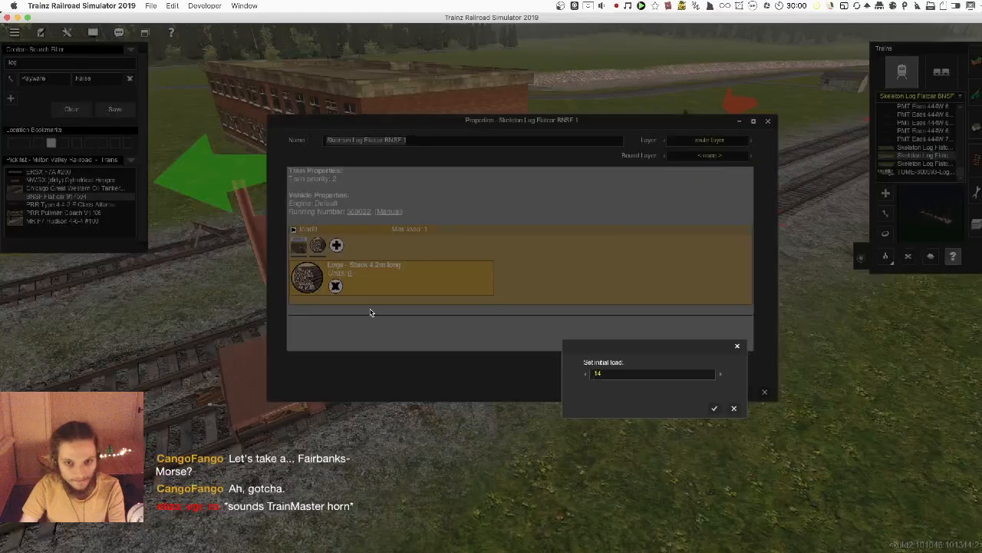
pyautogui.press('Return')
pyautogui.click(747, 393)
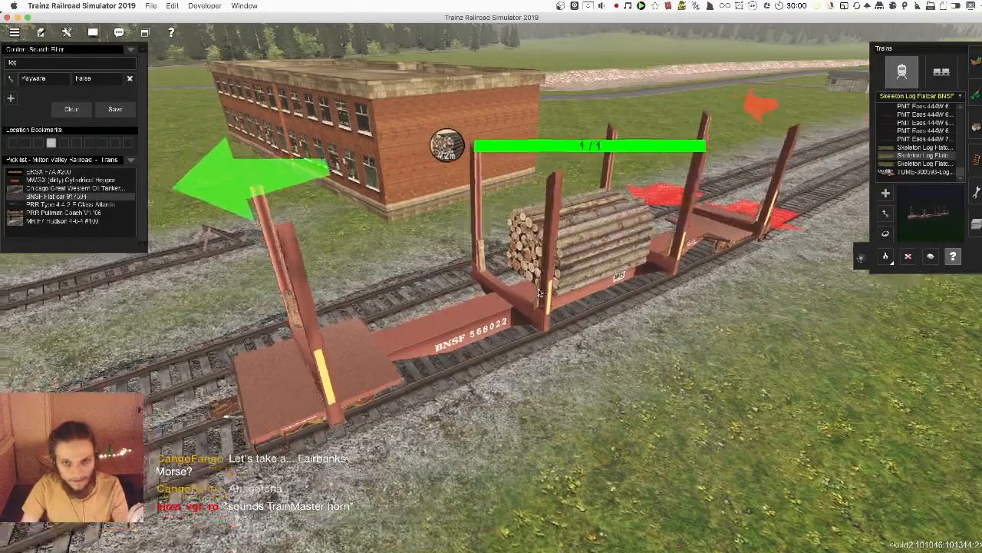
# - Delete the loaded skeleton log flatcar and place a TUME-300593-Logging-Flatcar-MILW on the same track
pyautogui.click(537, 261)
pyautogui.click(923, 148)
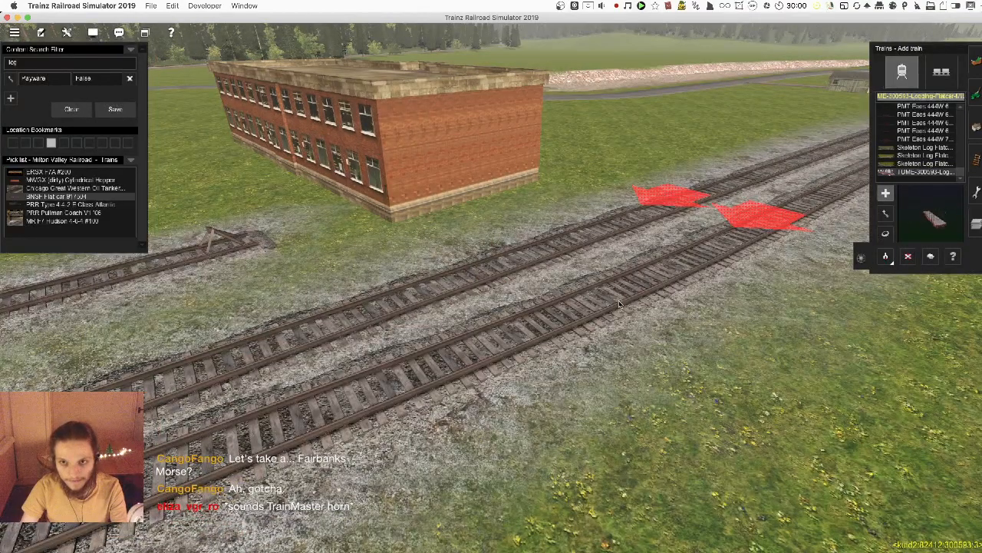
pyautogui.click(562, 314)
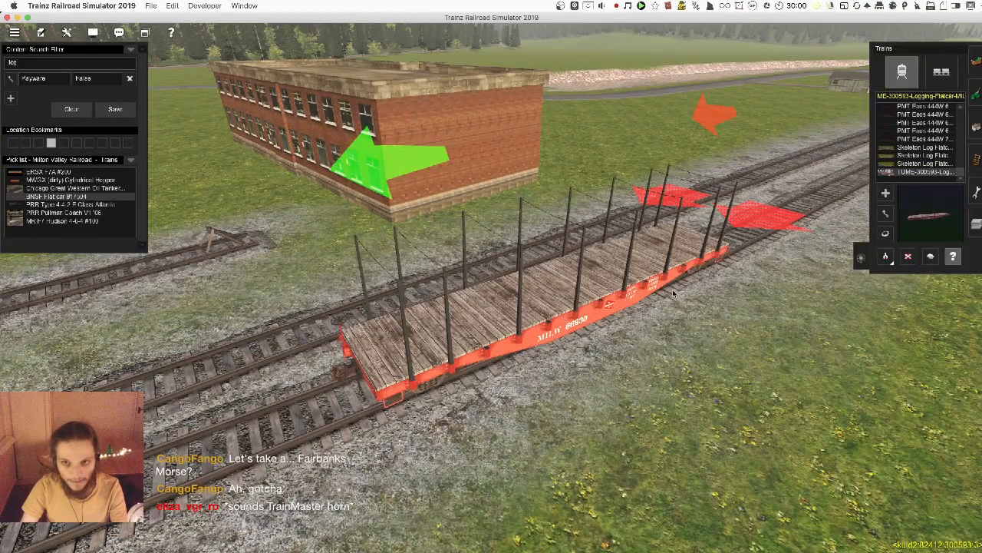
# - Add the Logs - Stack 4.2m long product to the logging flatcar's load2 in its properties
pyautogui.click(482, 308)
pyautogui.scroll(-2, 330, 291)
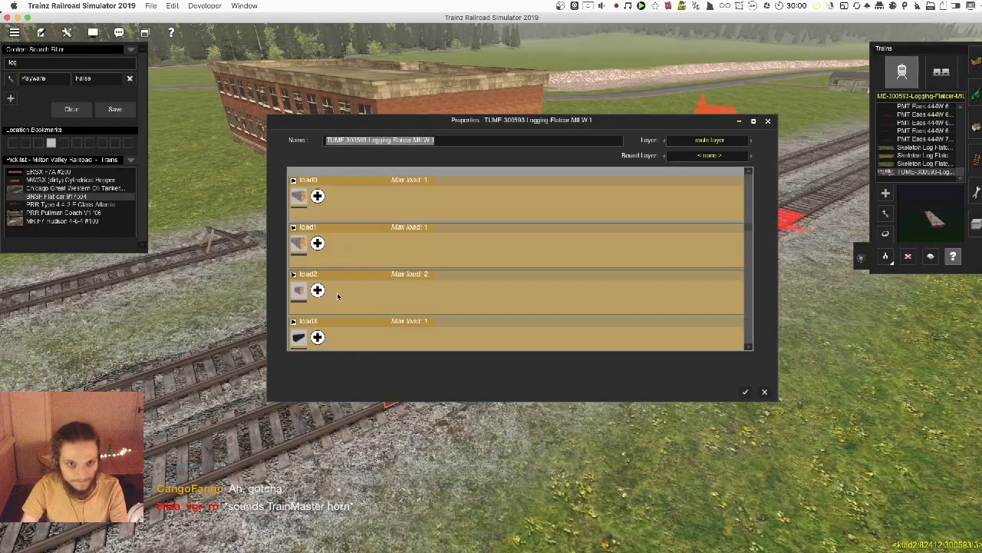
pyautogui.click(318, 289)
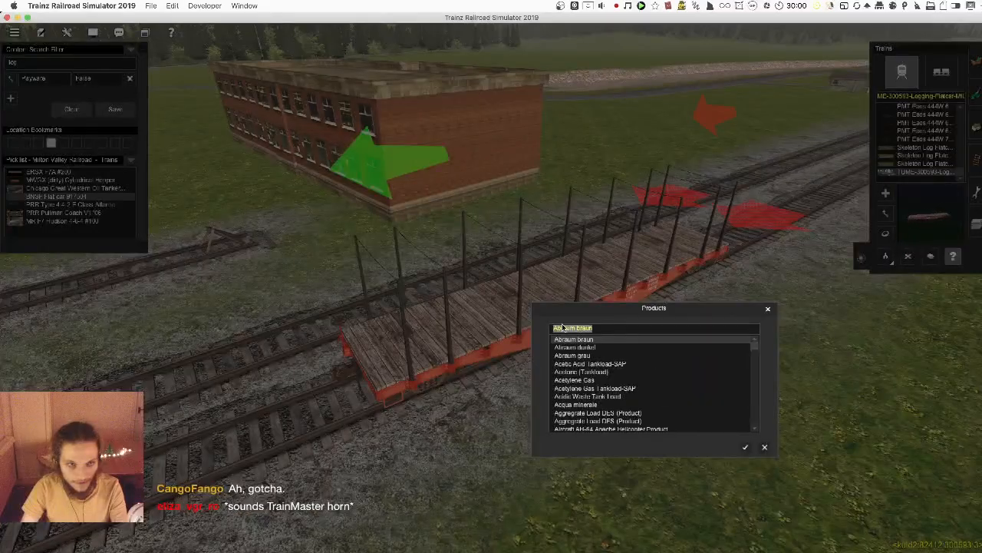
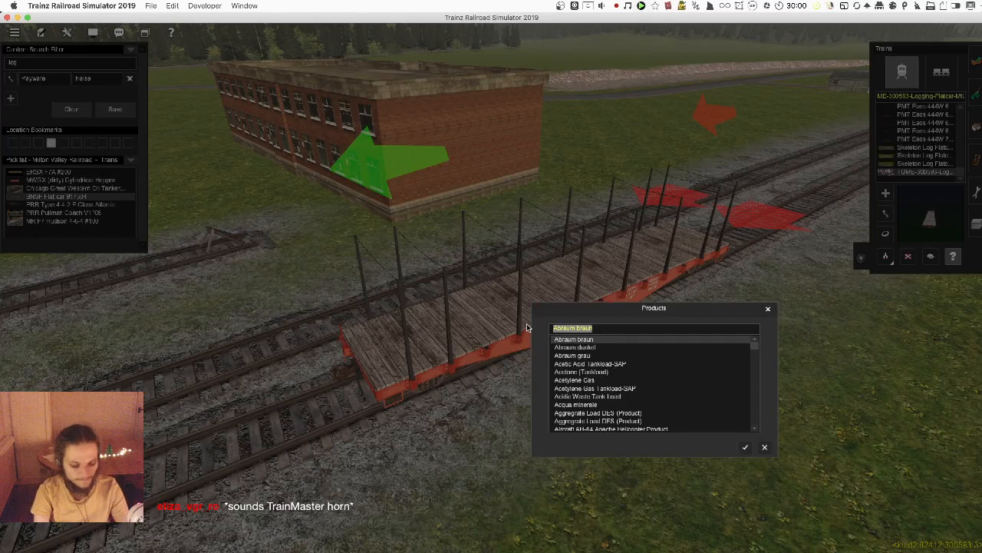
pyautogui.write('log')
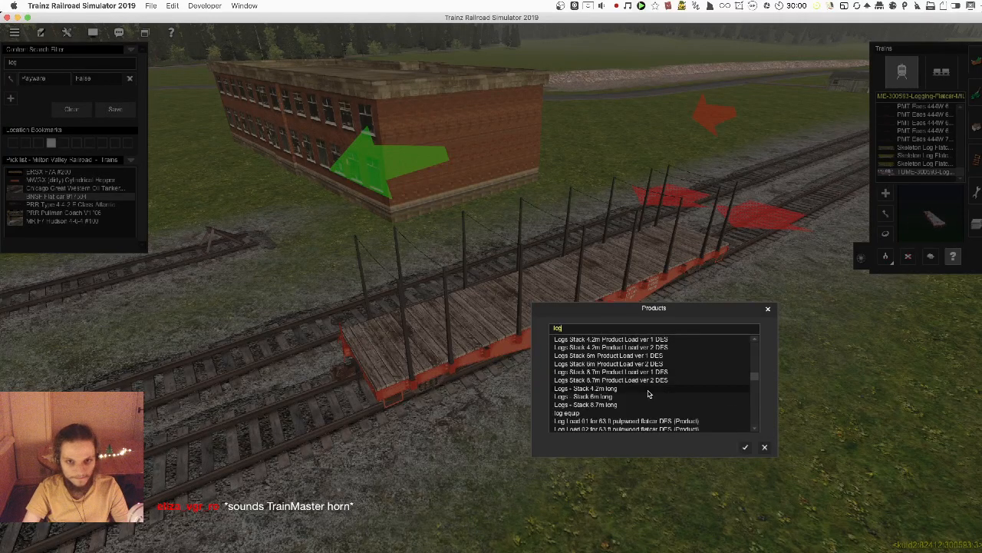
pyautogui.click(648, 390)
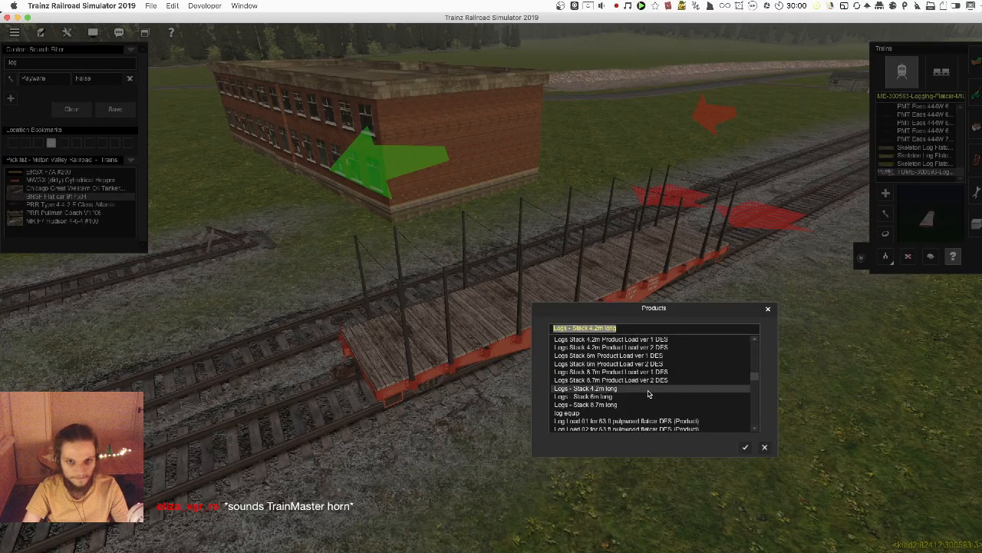
pyautogui.click(746, 449)
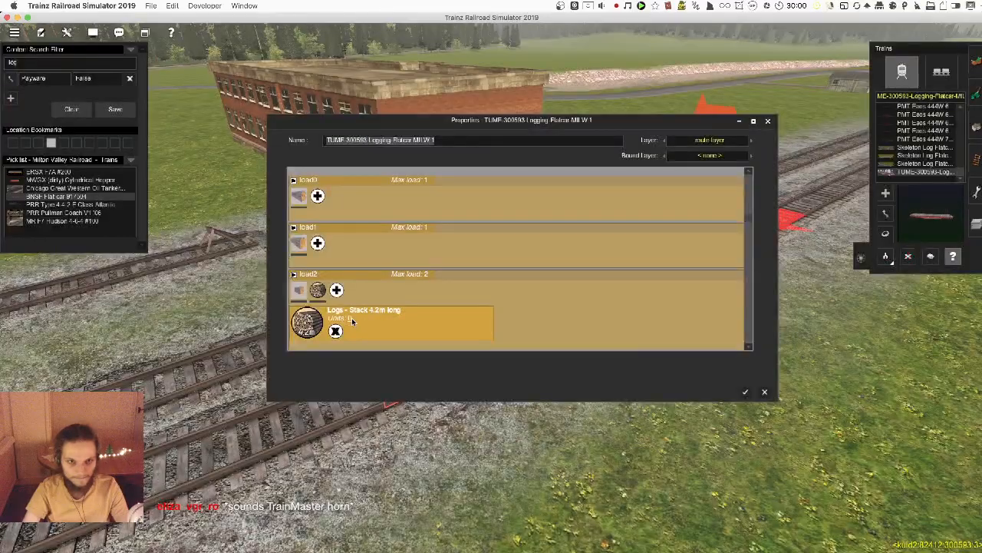
# - Set the logging flatcar's 4.2m log stack load to 2 units and apply the properties
pyautogui.click(351, 319)
pyautogui.write('2')
pyautogui.press('Return')
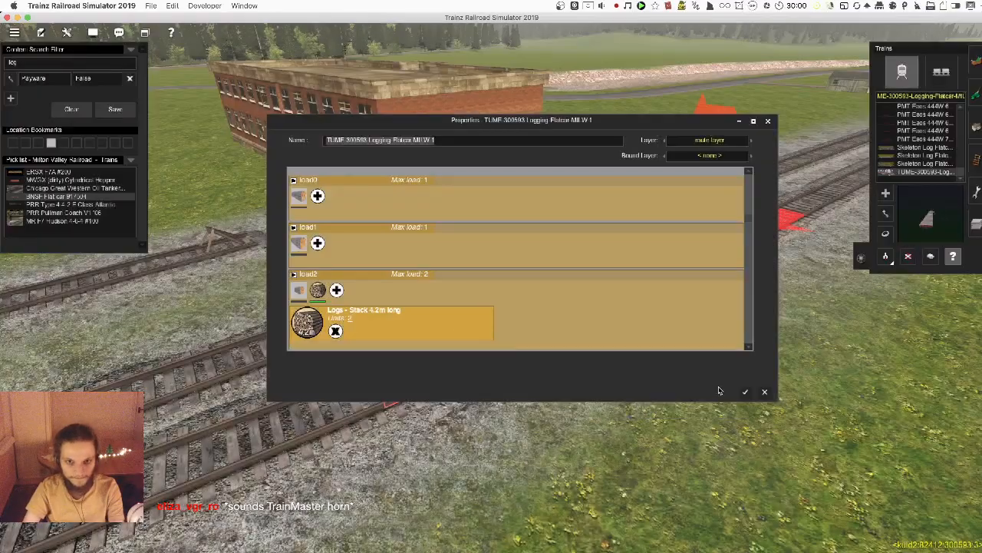
pyautogui.click(746, 392)
# - Place a string of additional logging flatcars coupled to both ends of the loaded one on the same track
pyautogui.moveTo(524, 319); pyautogui.dragTo(885, 192, button='right')
pyautogui.click(886, 193)
pyautogui.click(552, 334)
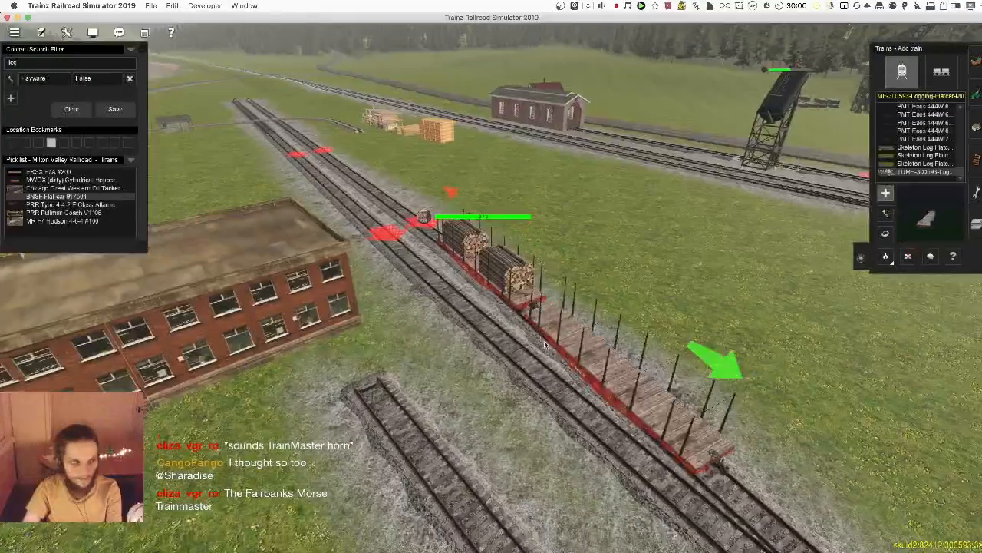
pyautogui.scroll(-3, 545, 344)
pyautogui.moveTo(545, 345); pyautogui.dragTo(555, 312, button='right')
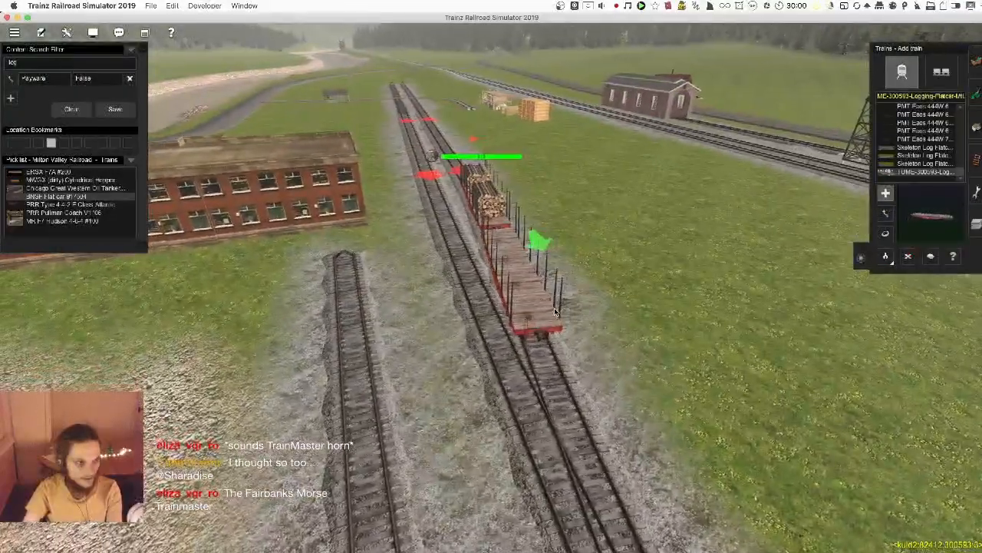
pyautogui.scroll(3, 487, 238)
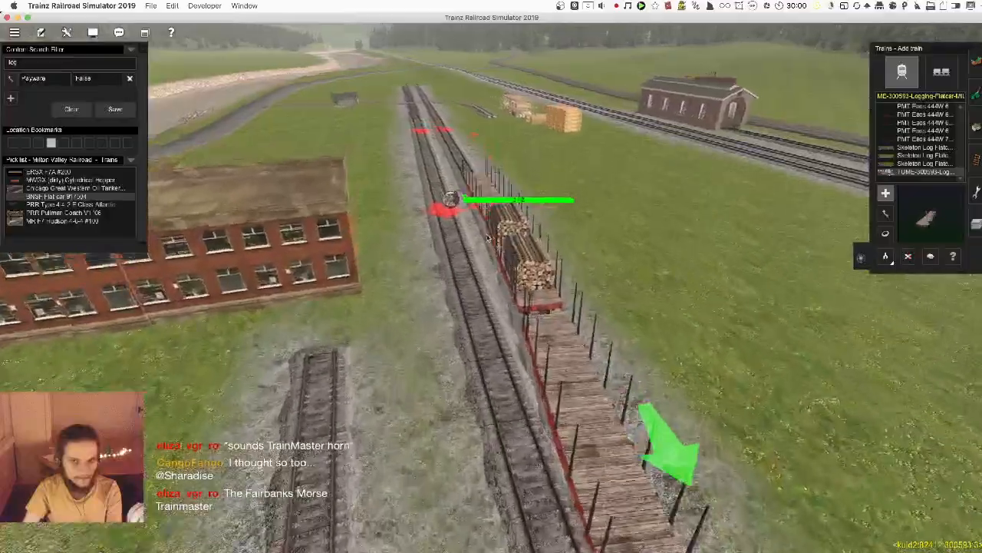
pyautogui.press('Up')
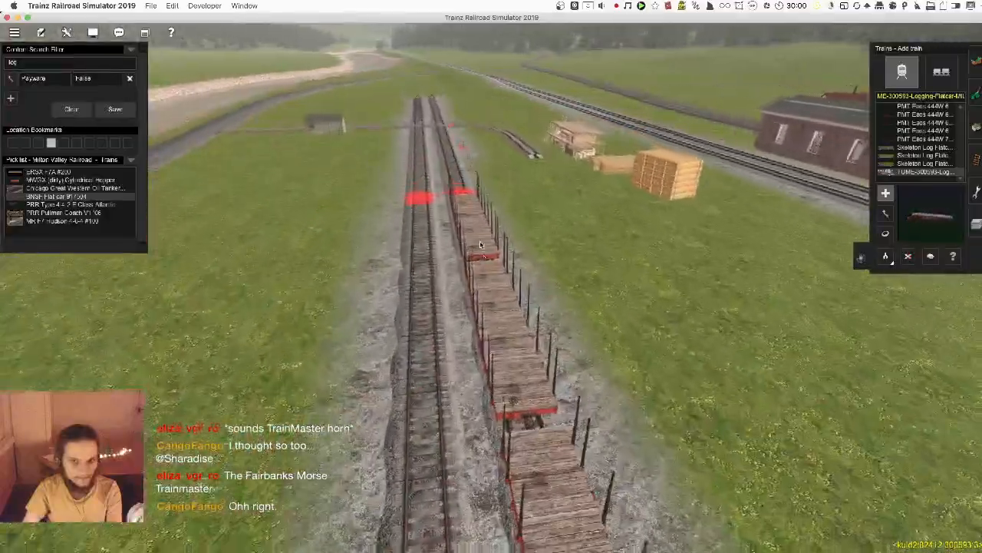
pyautogui.press('Down')
pyautogui.scroll(3, 512, 285)
pyautogui.press('Left')
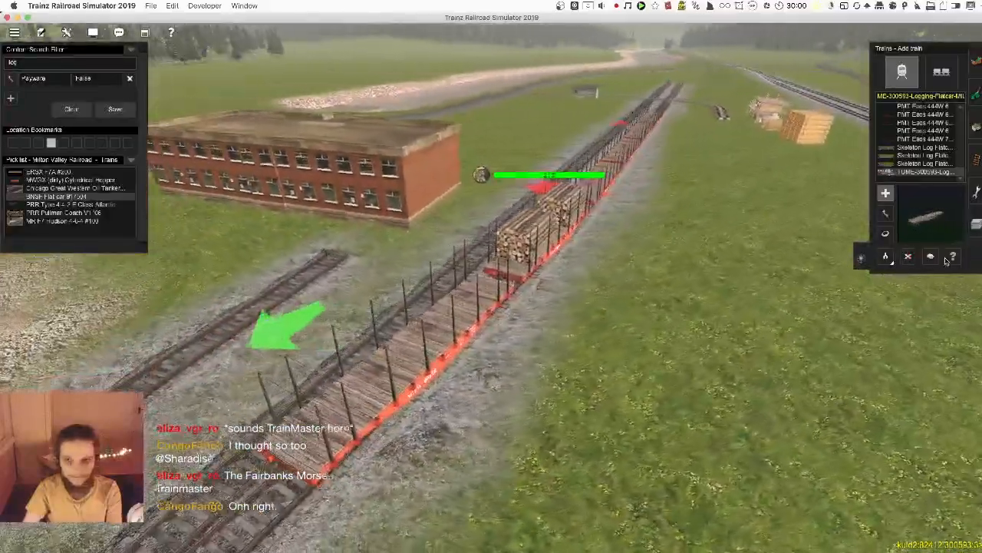
# - Copy the loaded flatcar's properties to the other compatible vehicles in the train and close the properties
pyautogui.click(952, 256)
pyautogui.click(415, 361)
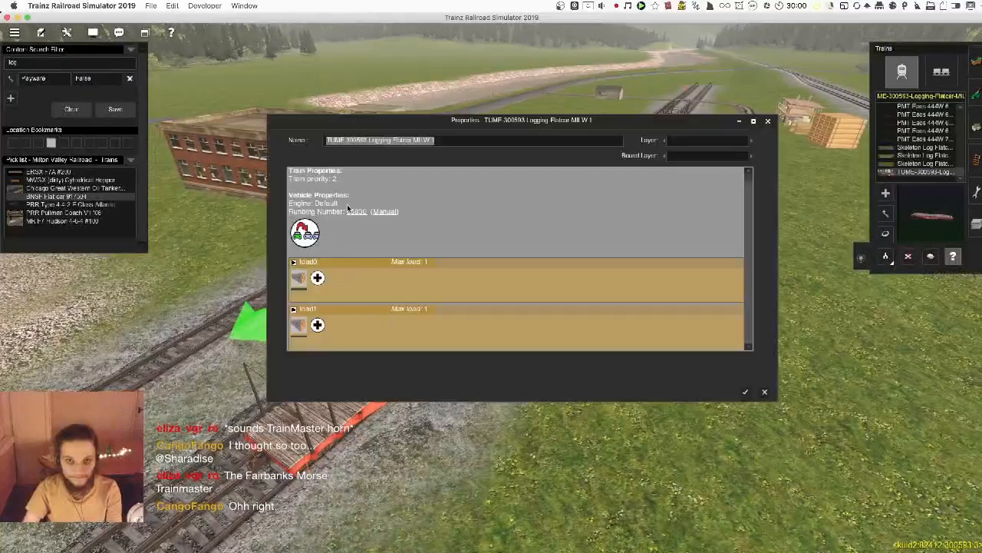
pyautogui.scroll(-4, 373, 324)
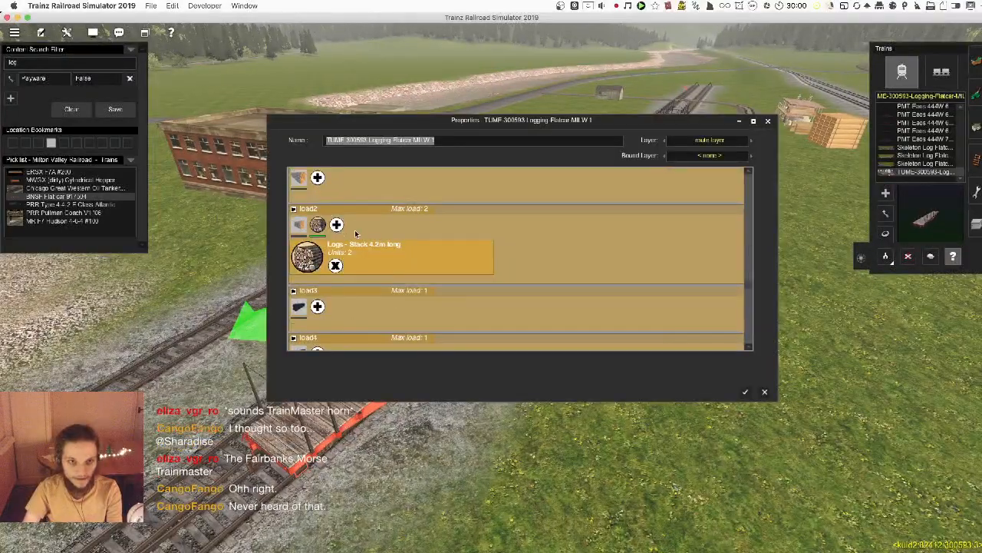
pyautogui.scroll(5, 408, 234)
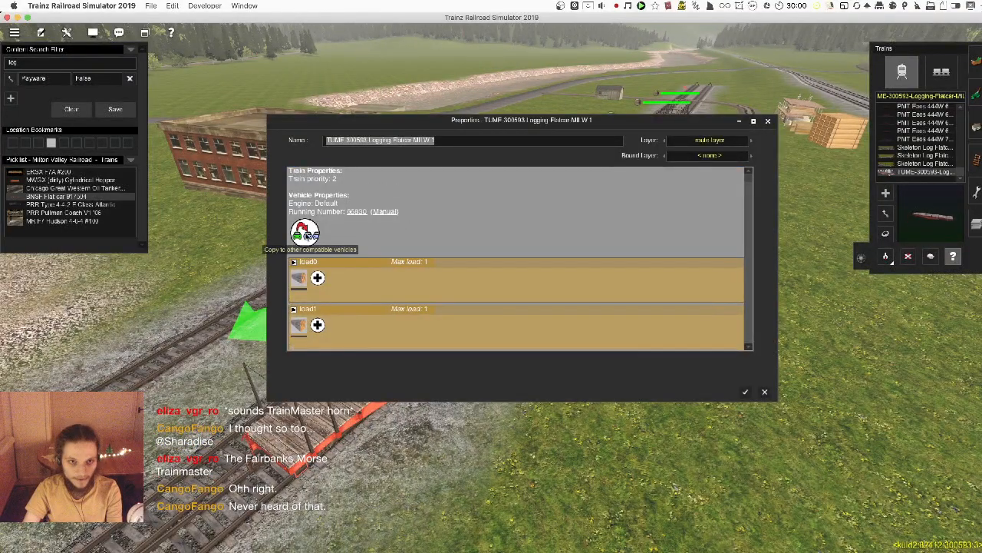
pyautogui.click(825, 309)
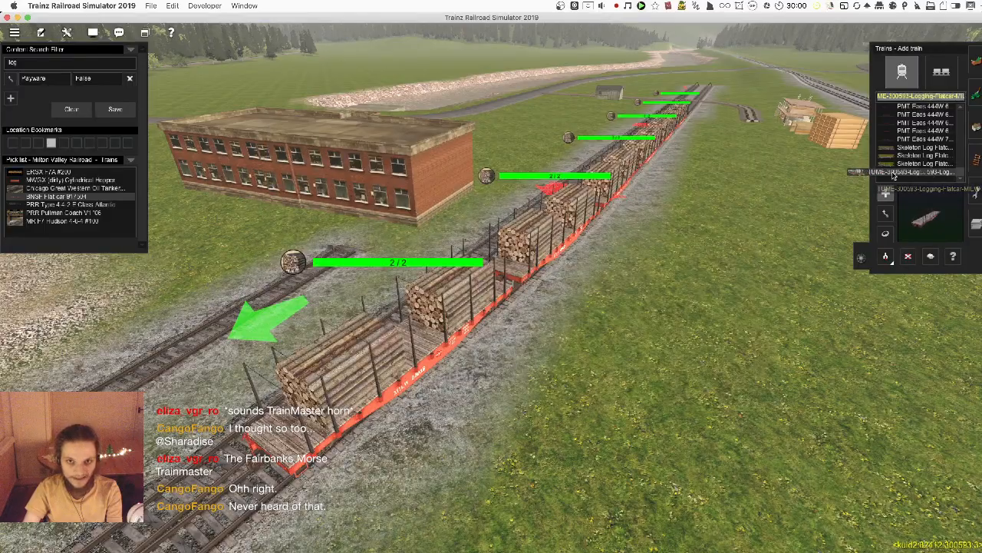
# - Add the TUME-300593 logging flatcar to the Milton Valley Railroad - Trains pick list and inspect the loaded train from the side
pyautogui.moveTo(430, 330); pyautogui.dragTo(568, 225, button='right')
pyautogui.scroll(5, 514, 269)
pyautogui.scroll(-8, 568, 225)
pyautogui.moveTo(547, 302); pyautogui.dragTo(509, 338, button='right')
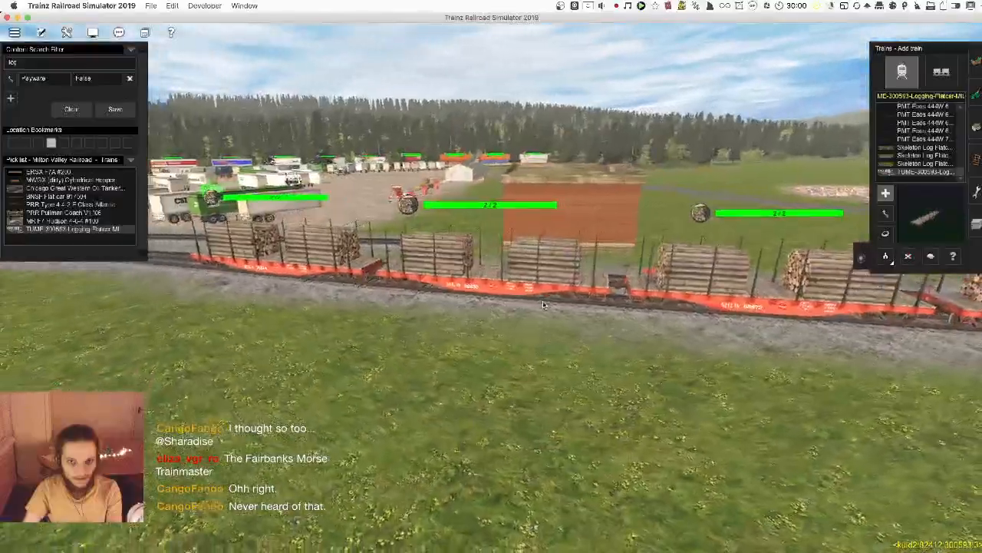
pyautogui.press('Down')
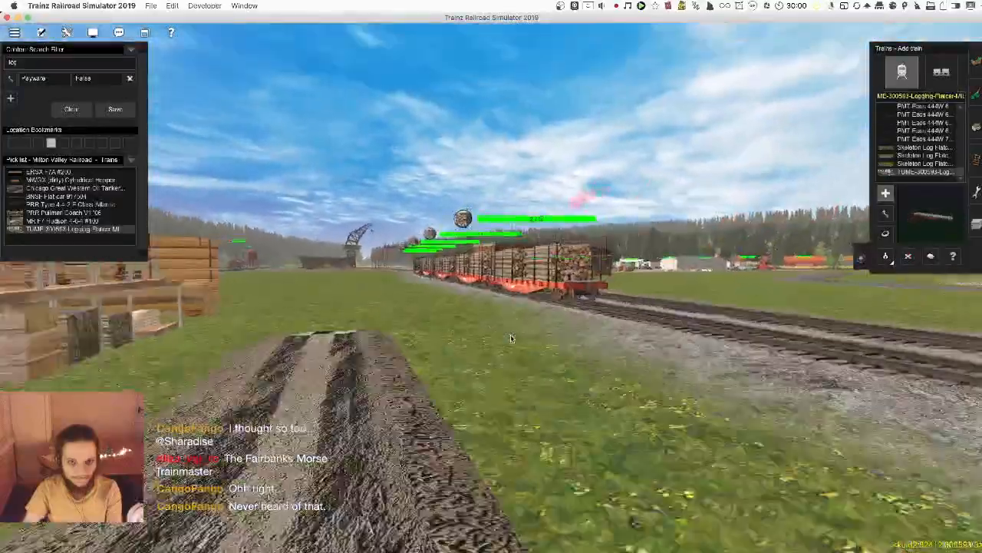
# - Move the loaded logging flatcar train along its track past the crane beside the trailer yard
pyautogui.scroll(-5, 509, 338)
pyautogui.click(886, 213)
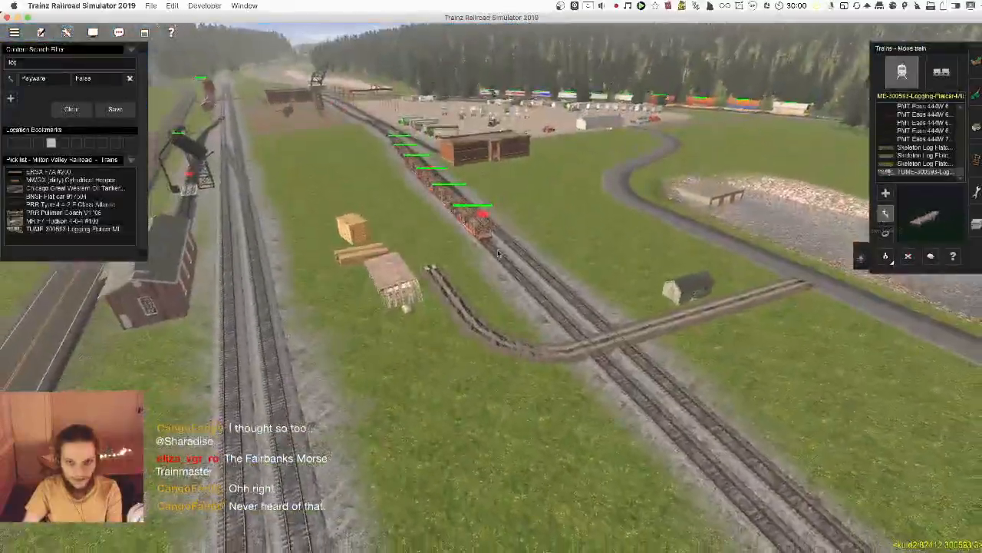
pyautogui.scroll(4, 442, 189)
pyautogui.scroll(-5, 442, 188)
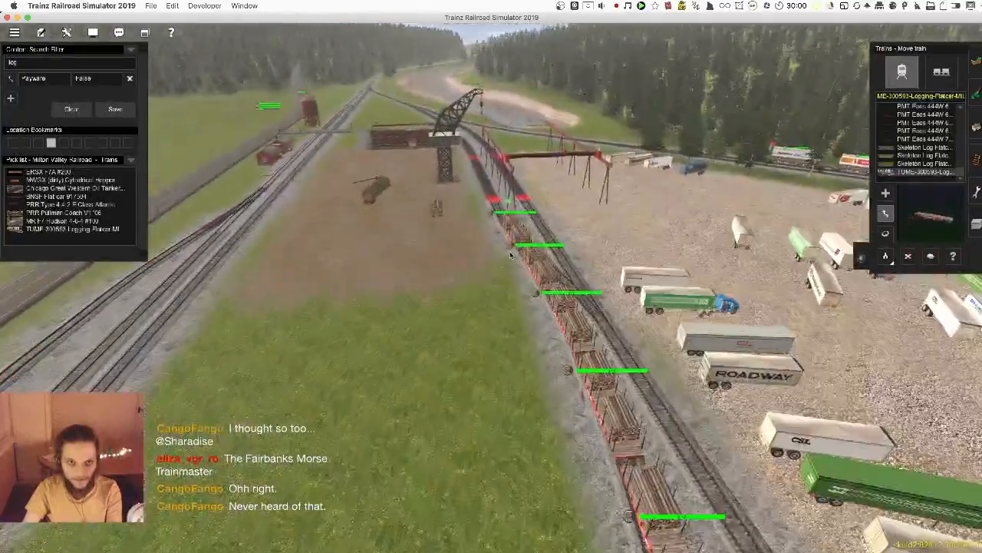
pyautogui.moveTo(504, 243); pyautogui.dragTo(475, 173)
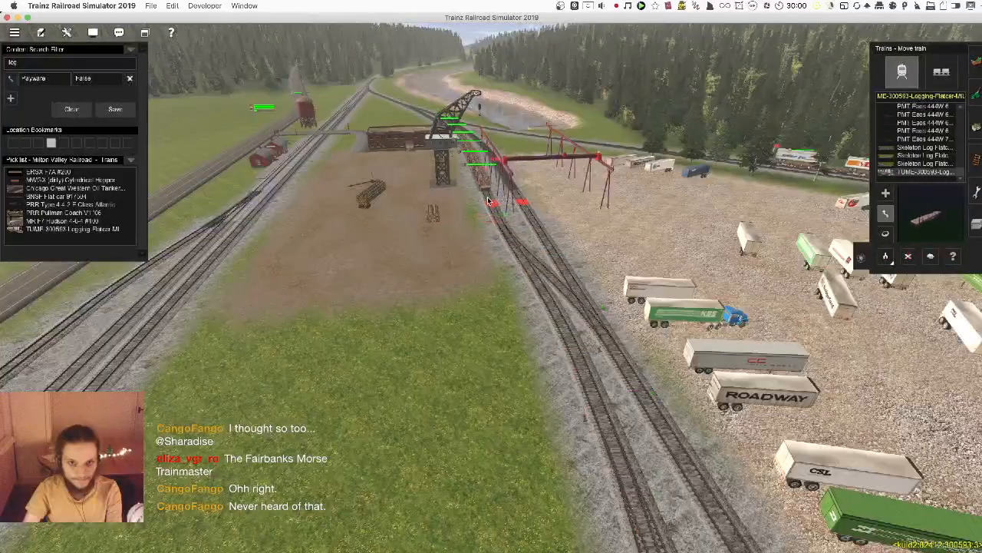
pyautogui.moveTo(532, 202); pyautogui.dragTo(542, 100, button='right')
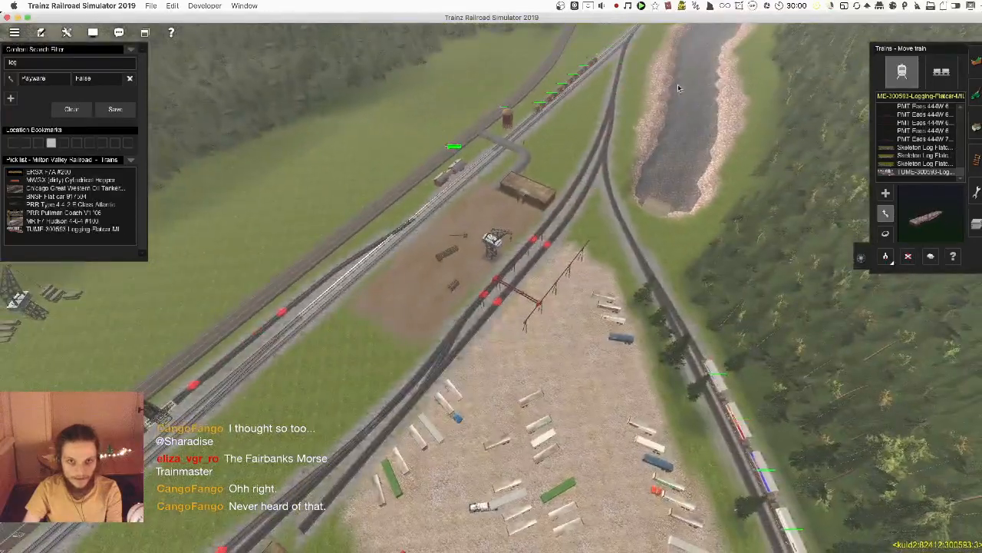
# - Switch to placing track objects, load the Milton Valley Railroad pick list and choose CNR Switch Stand Main 1
pyautogui.click(976, 162)
pyautogui.scroll(5, 491, 291)
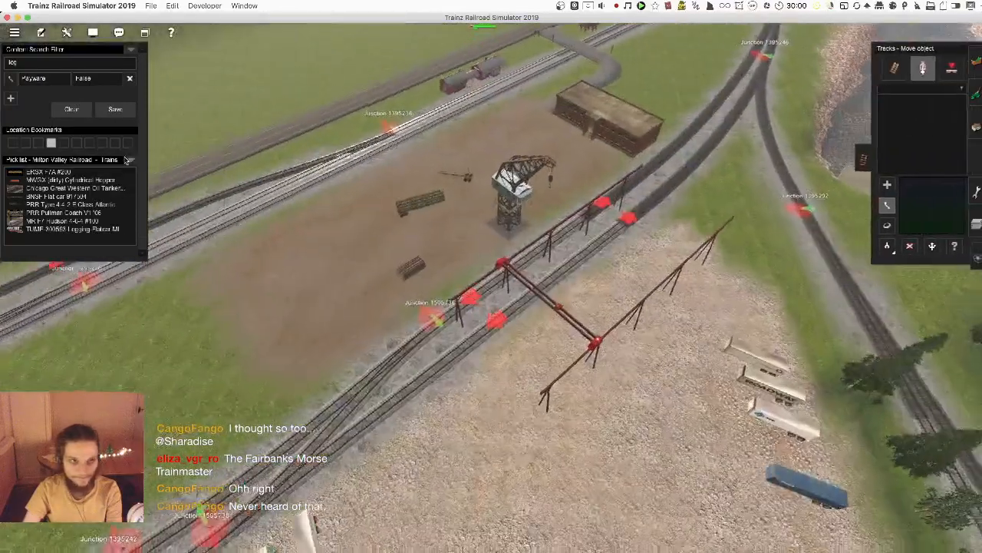
pyautogui.click(130, 160)
pyautogui.moveTo(182, 173)
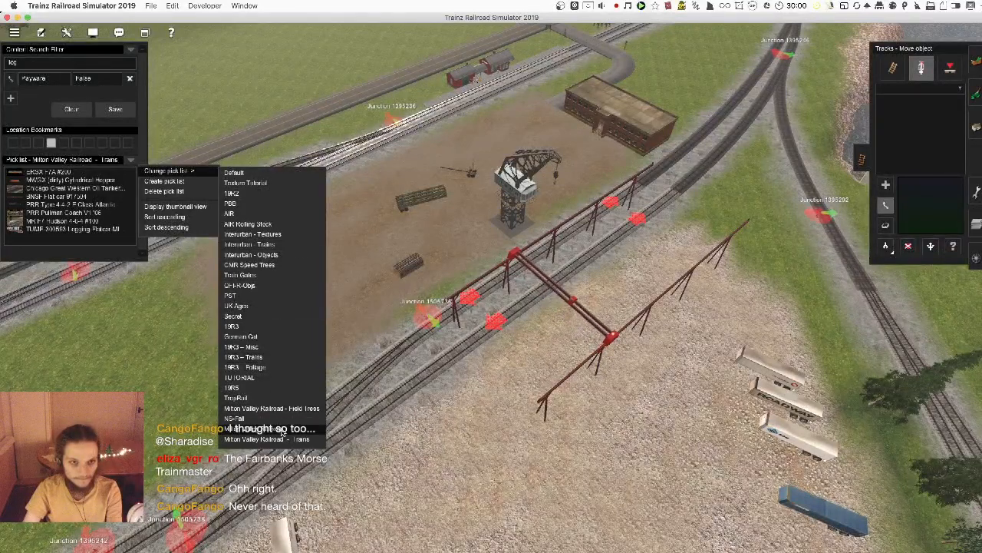
pyautogui.click(281, 430)
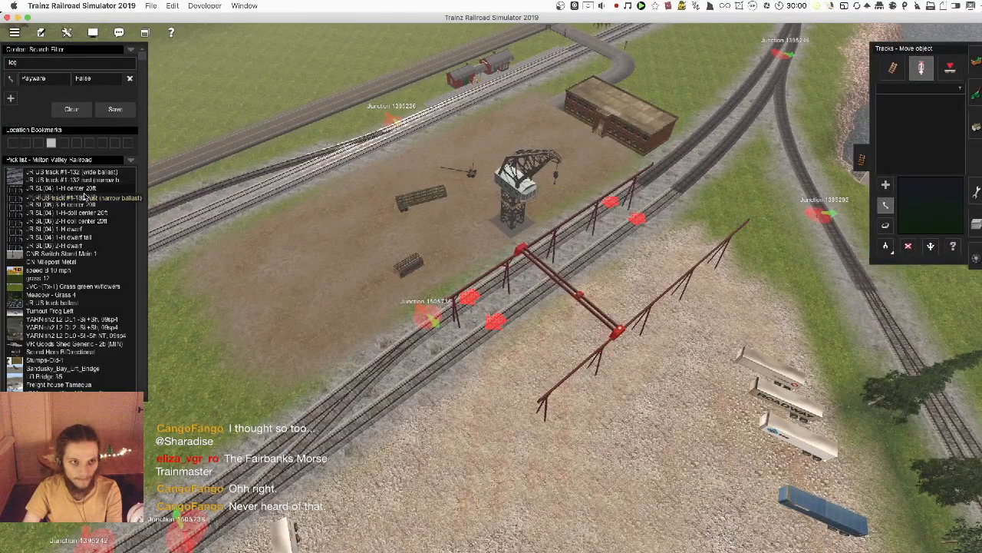
pyautogui.click(88, 256)
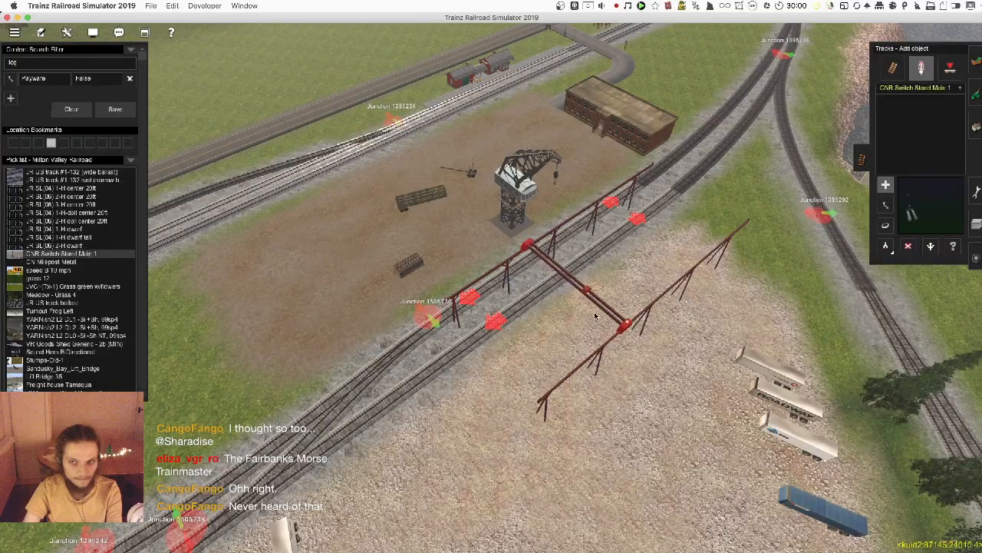
# - Clear the content search text and replace the lever at the outer main line junction with a CNR Switch Stand Main 1
pyautogui.moveTo(595, 312); pyautogui.dragTo(95, 91, button='right')
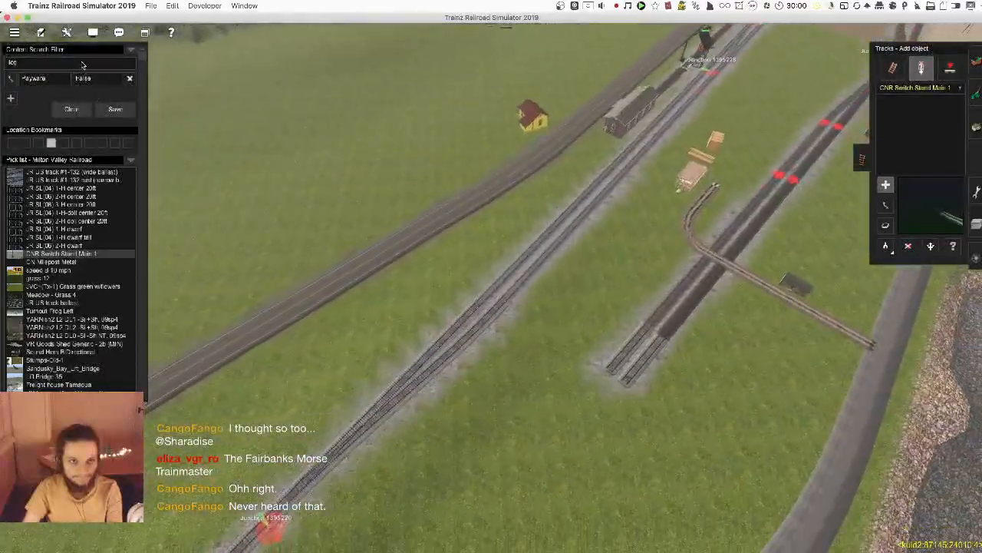
pyautogui.moveTo(498, 292); pyautogui.dragTo(476, 299, button='right')
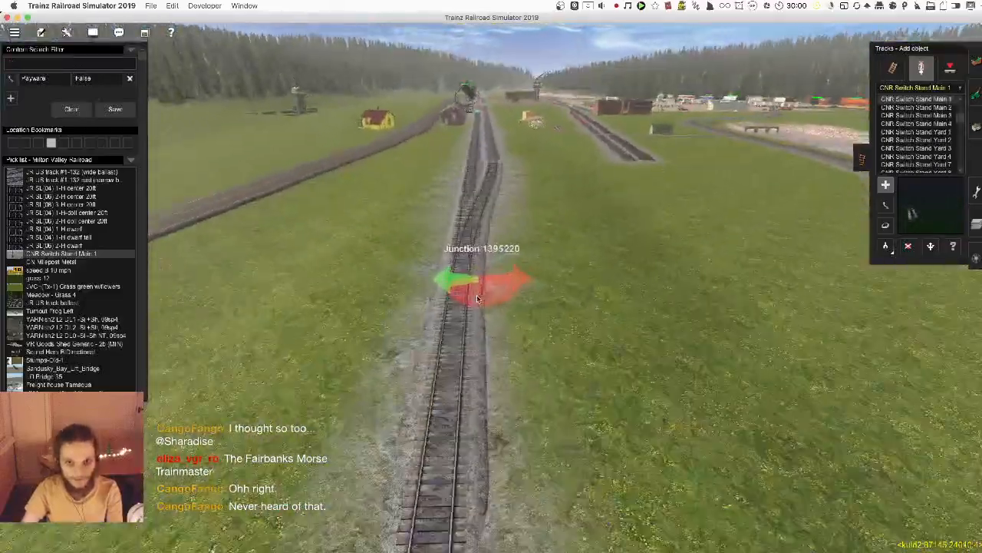
pyautogui.scroll(5, 476, 299)
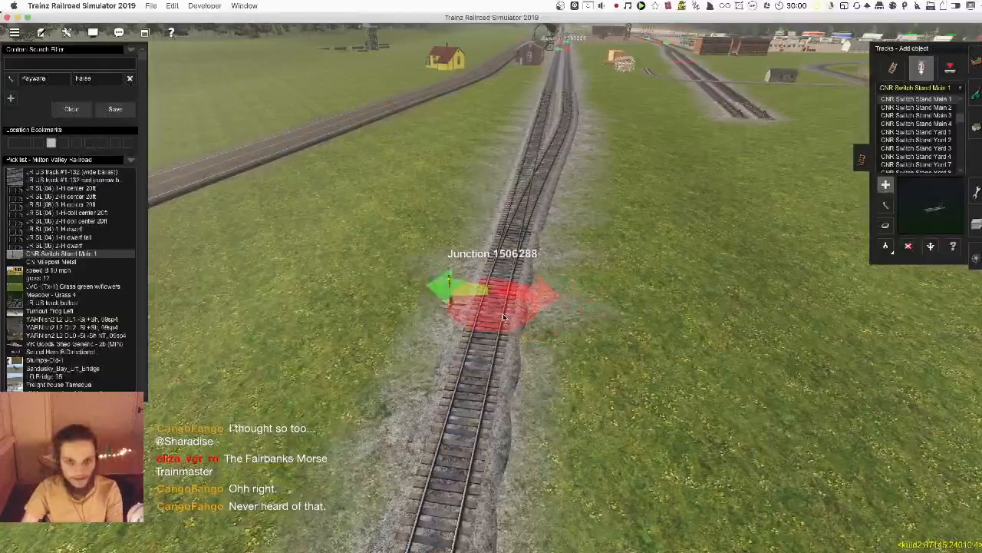
pyautogui.scroll(3, 503, 313)
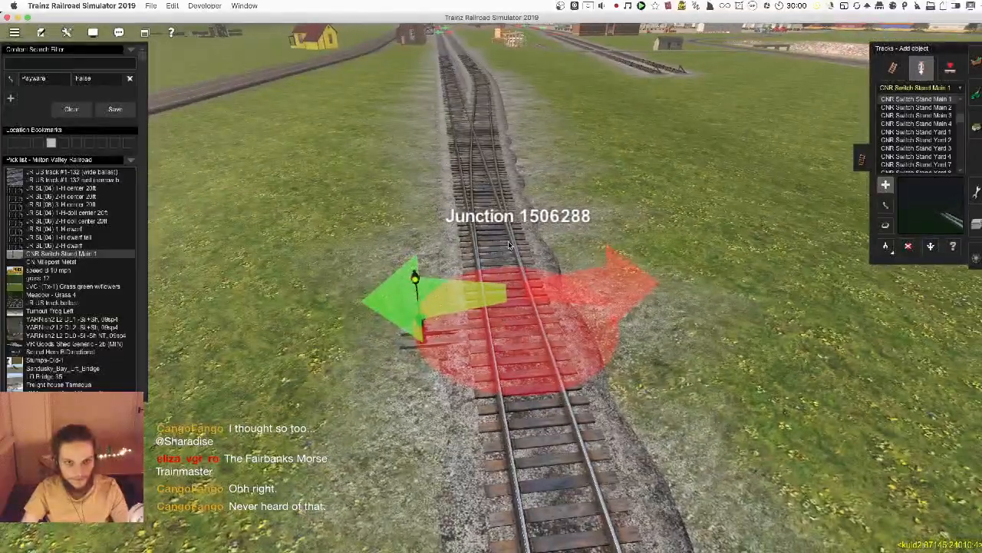
# - Replace the junction lever beside the coaling tower with a CNR Switch Stand Main 1 and set its junction direction
pyautogui.scroll(-5, 480, 152)
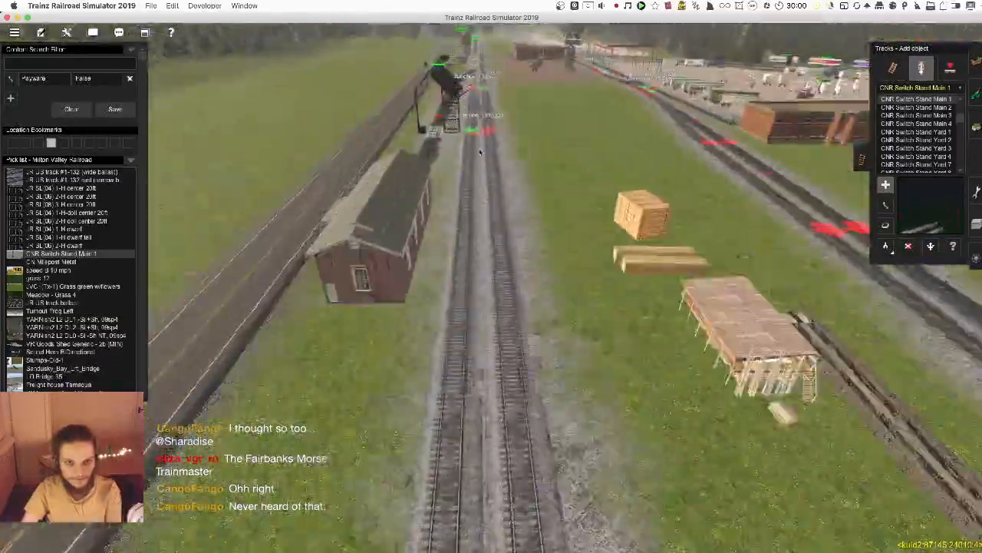
pyautogui.scroll(5, 480, 152)
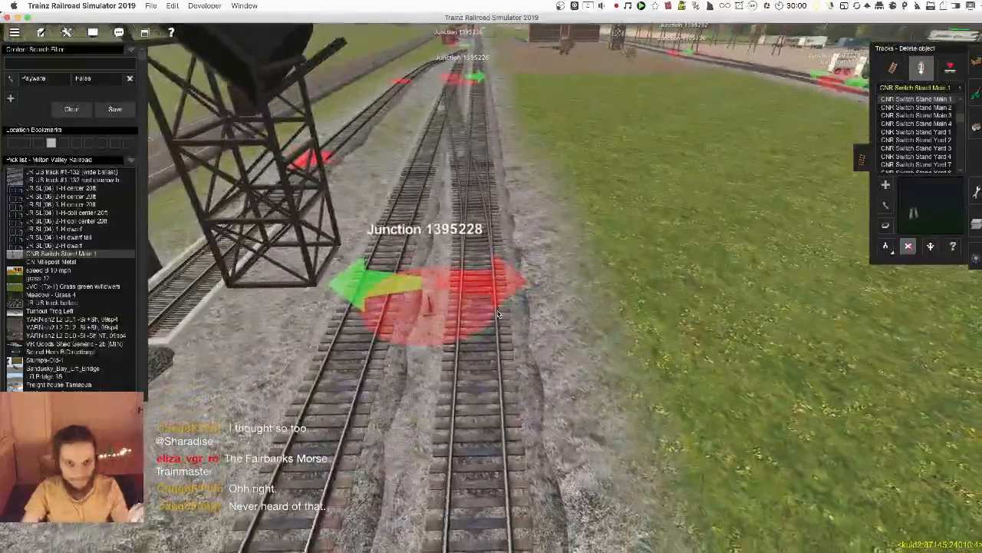
pyautogui.hotkey('ctrl', 'z')
pyautogui.click(493, 303)
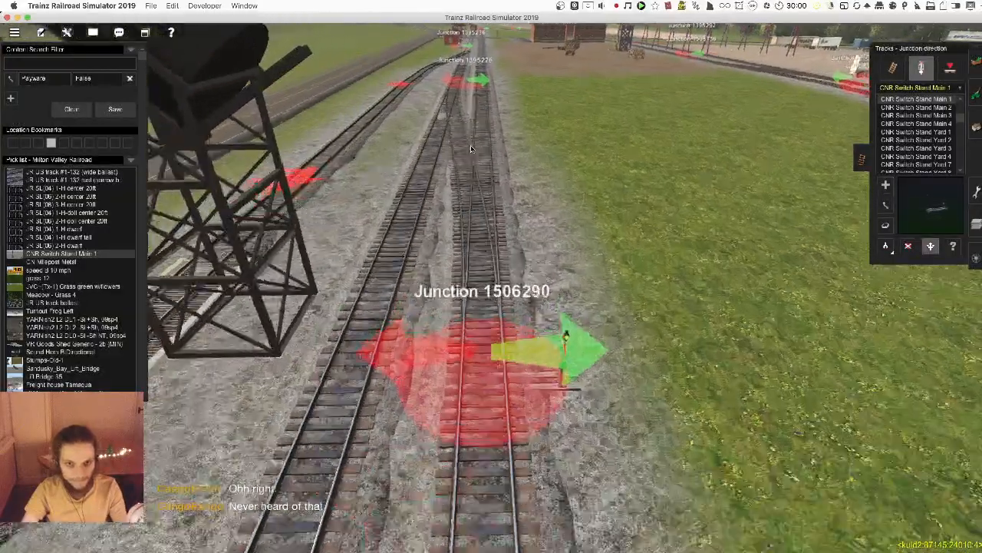
# - Place a CNR Switch Stand Main 1 at the next junction past the coaling tower and shift it slightly along the track
pyautogui.scroll(5, 488, 175)
pyautogui.click(493, 246)
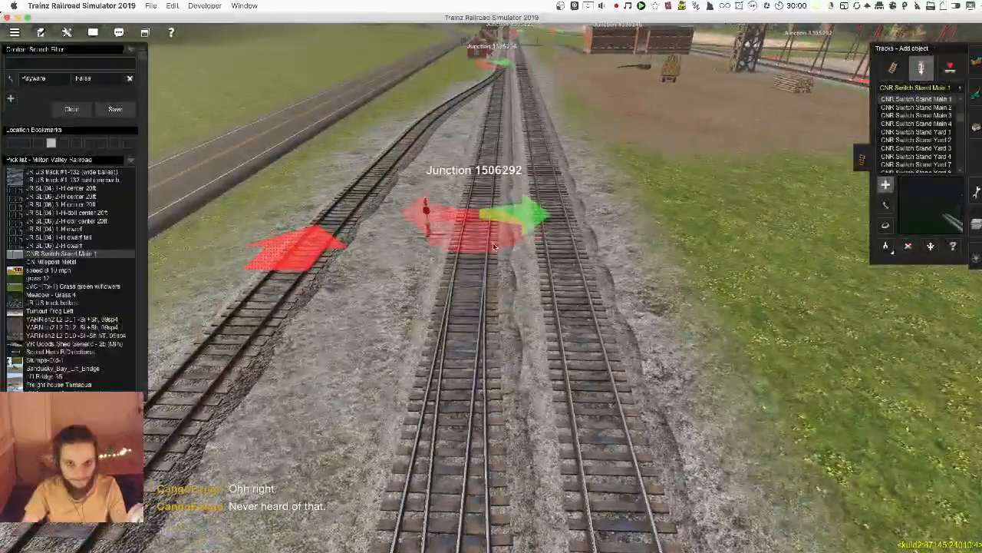
pyautogui.click(489, 241)
pyautogui.moveTo(488, 236); pyautogui.dragTo(481, 259)
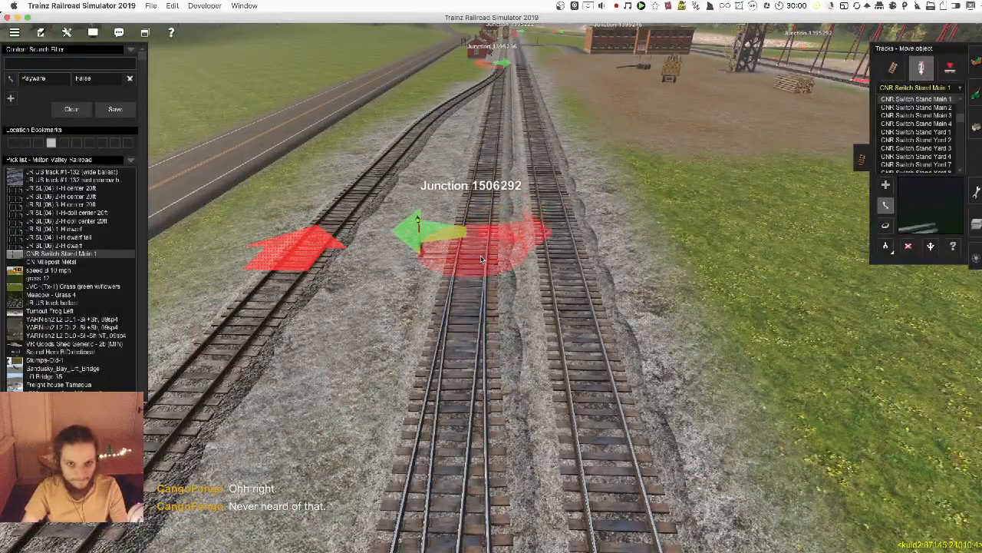
# - Replace the junction lever just before the red station building with a CNR Switch Stand Main 2
pyautogui.press('Up')
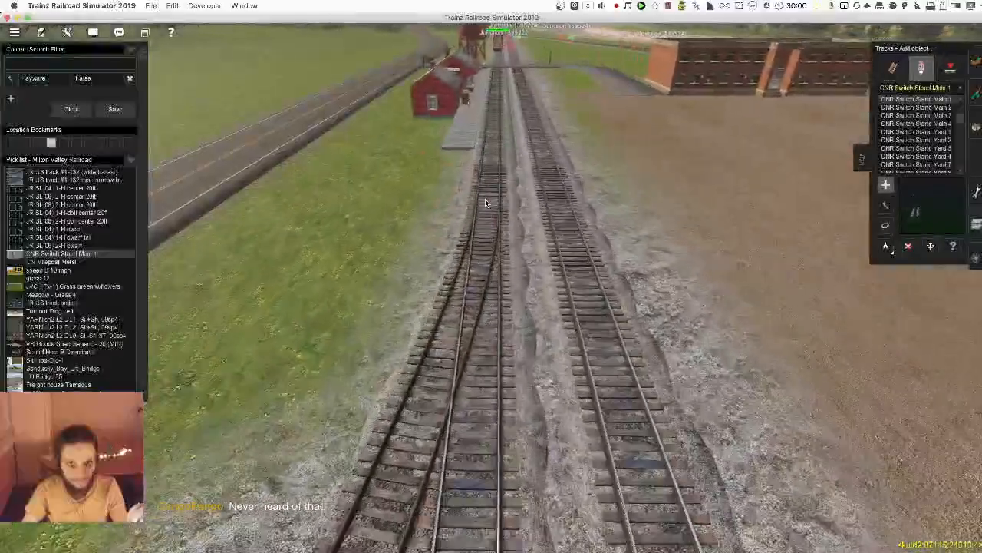
pyautogui.click(908, 245)
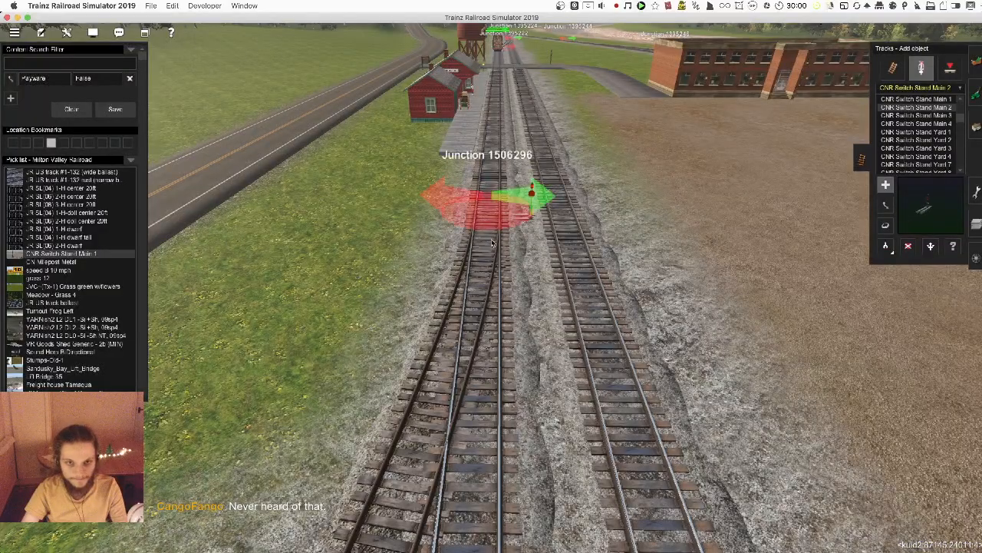
pyautogui.press('Up')
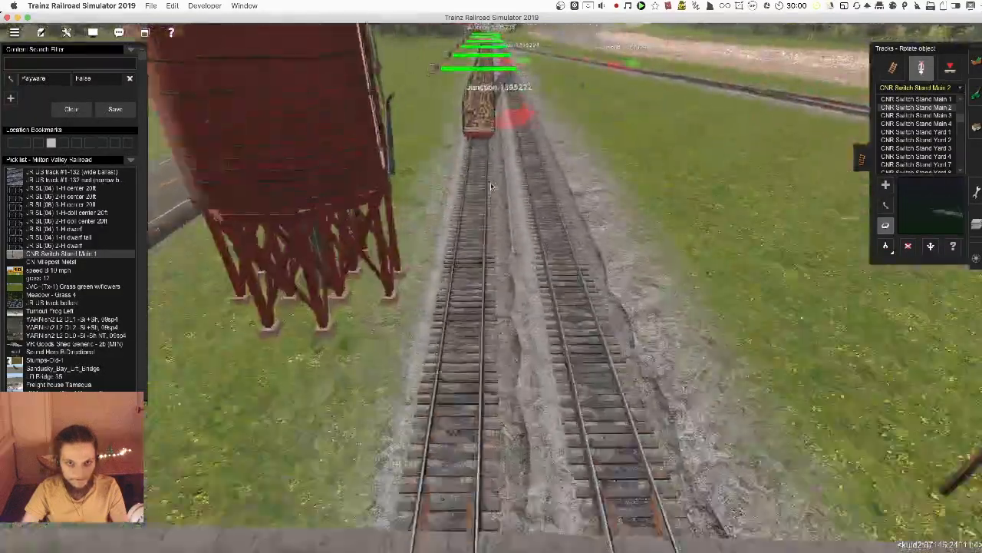
# - Replace the lever at the junction under the log-loaded flatcars, removing a trial Main 2 stand and placing CNR Switch Stand Main 1
pyautogui.press('a')
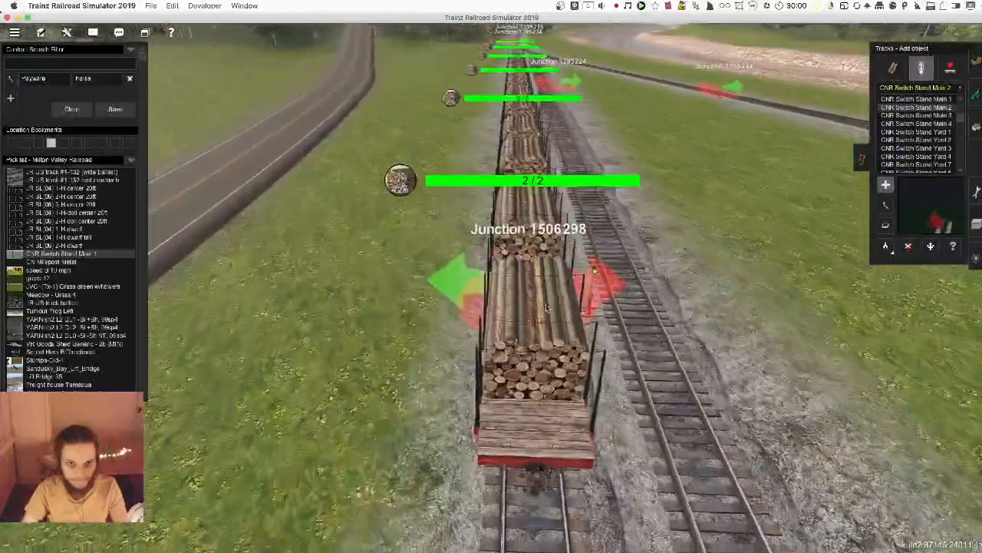
pyautogui.press('d')
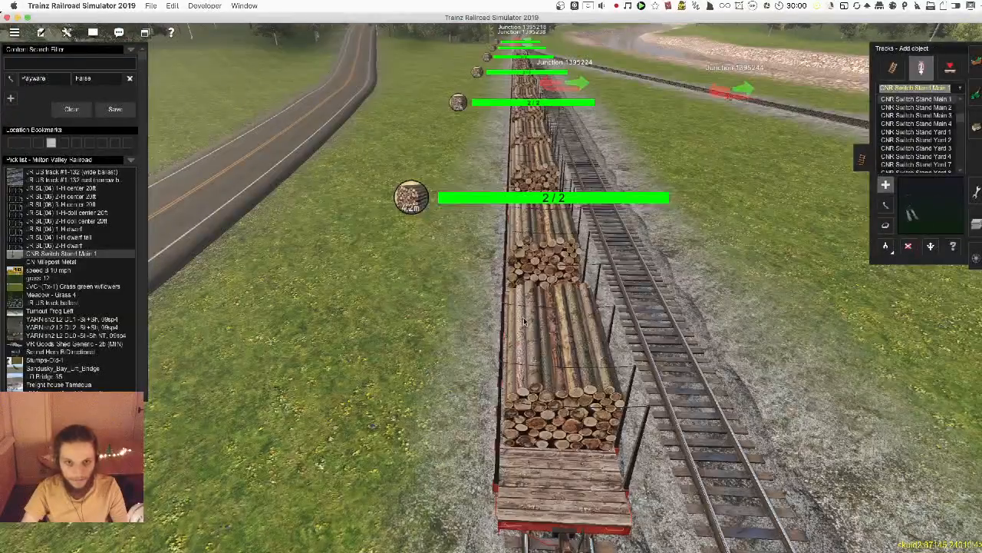
pyautogui.press('Left')
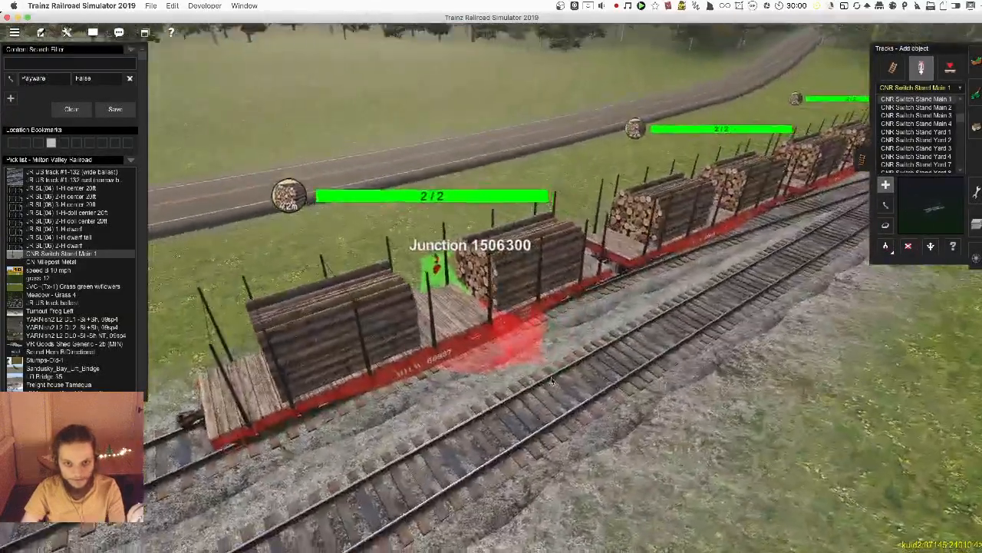
# - Check the switch stand beside the log flatcars from track level and place the CNR Switch Stand Main 1 again on the road side
pyautogui.press('Left')
pyautogui.press('Down')
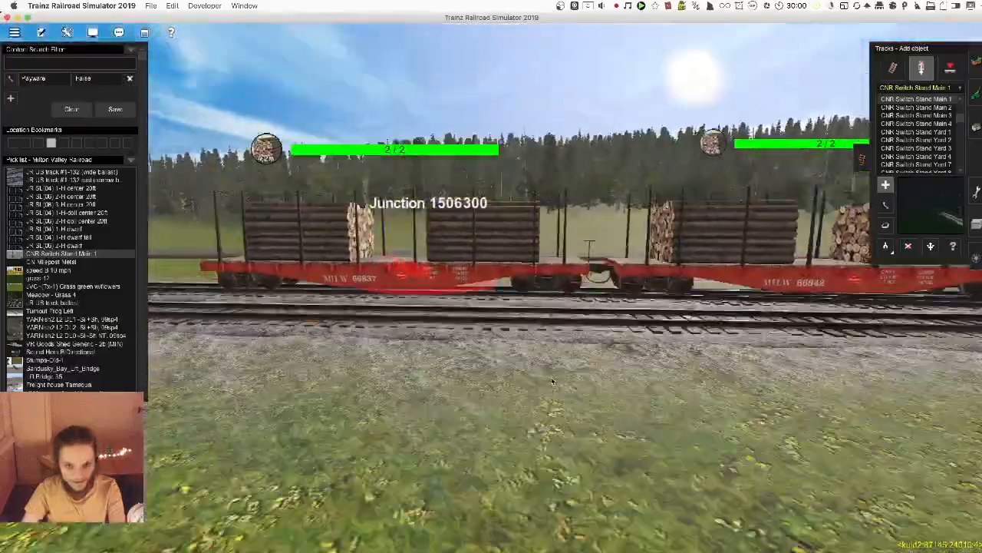
pyautogui.press('Left')
pyautogui.scroll(5, 552, 381)
pyautogui.press('Up')
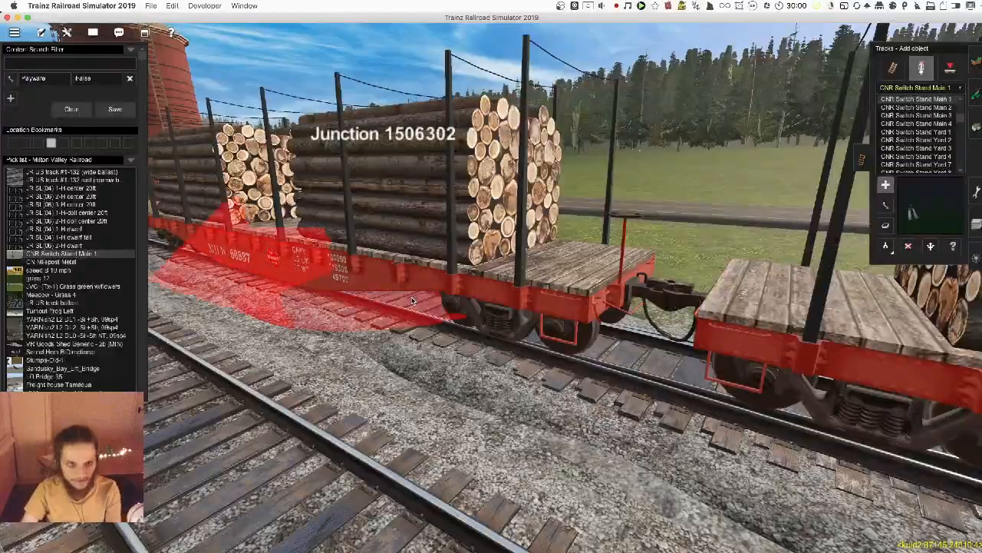
pyautogui.scroll(-5, 413, 300)
pyautogui.press('Right')
pyautogui.press('Up')
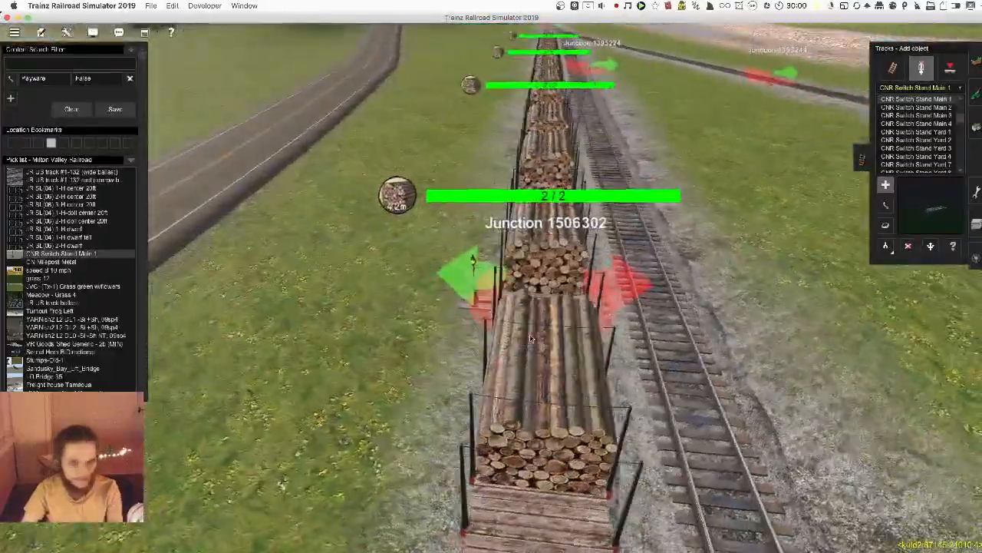
# - Replace the junction lever on the track parallel to the log train with a CNR Switch Stand Main 1 facing the grass side
pyautogui.scroll(-5, 530, 338)
pyautogui.rightClick(513, 237)
pyautogui.press('Left')
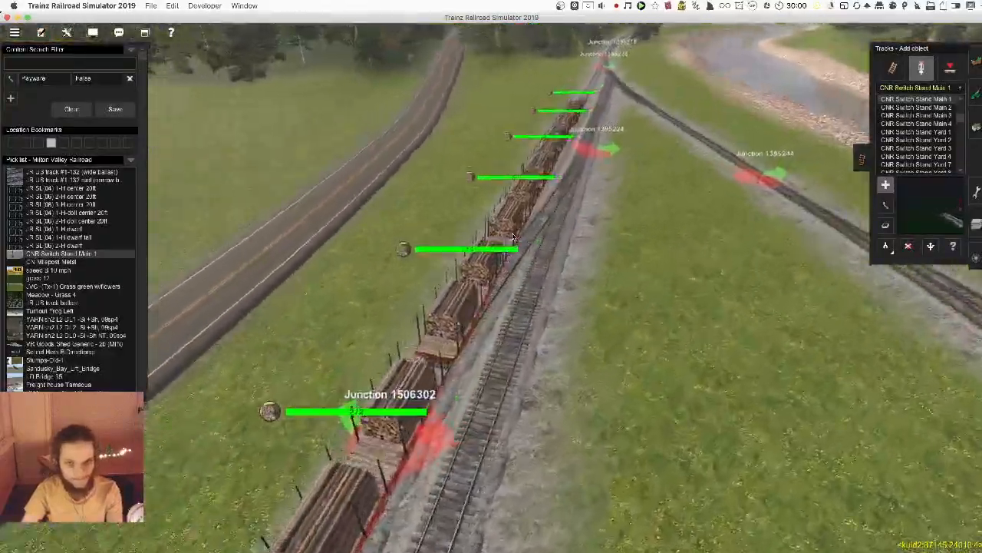
pyautogui.rightClick(581, 212)
pyautogui.scroll(5, 553, 238)
pyautogui.press('Left')
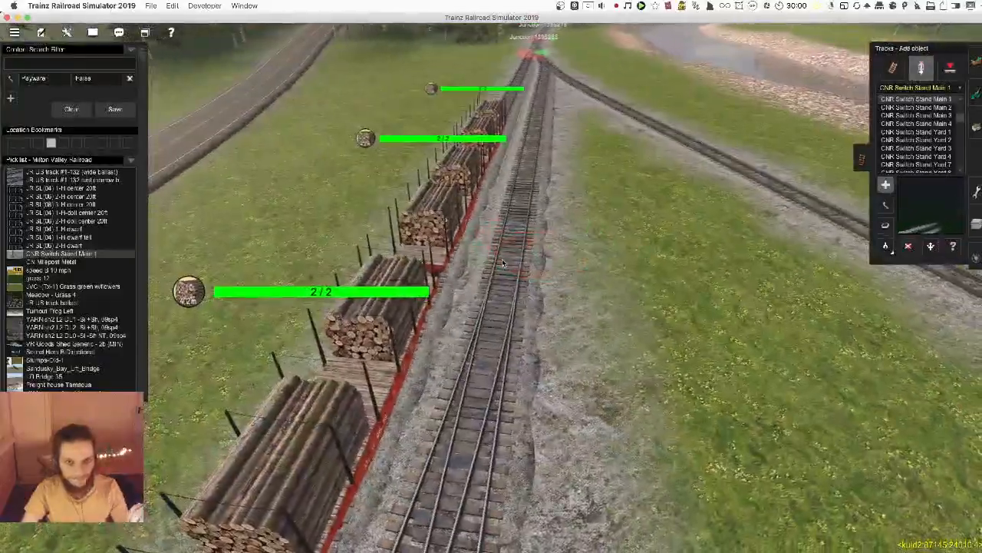
pyautogui.press('r')
pyautogui.rightClick(514, 257)
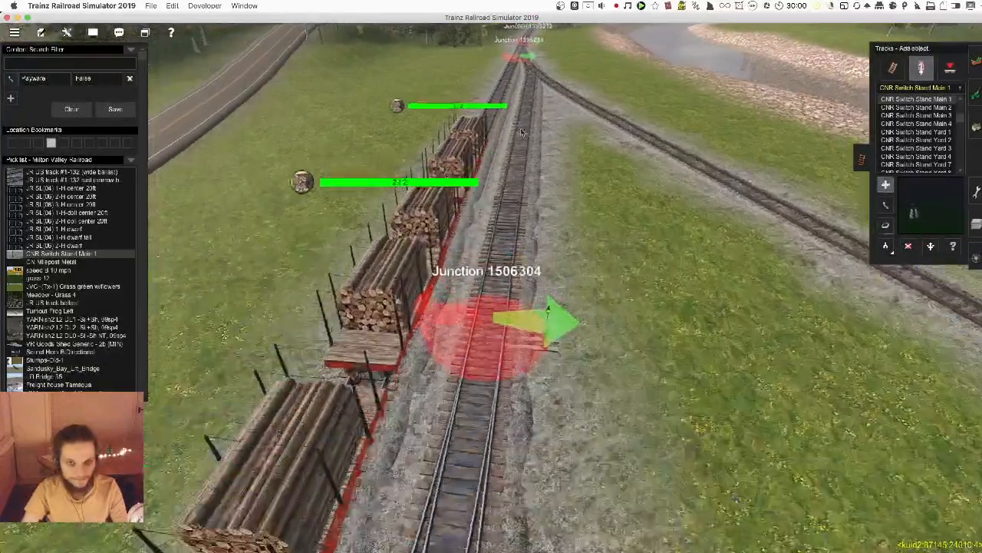
# - Clear the near crossover junction beyond the log train, then put a CNR Switch Stand Main 1 at the farther junction and set its direction
pyautogui.press('a')
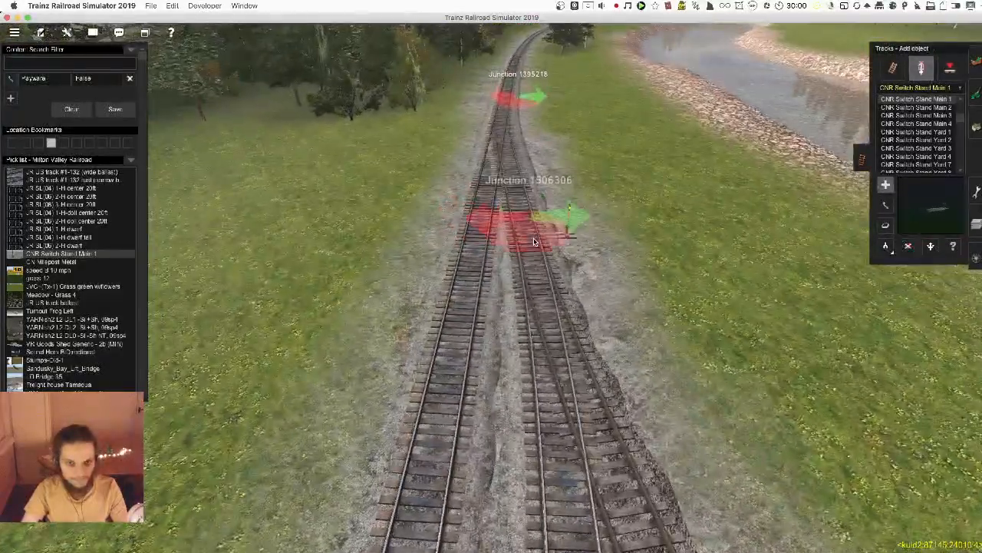
pyautogui.press('d')
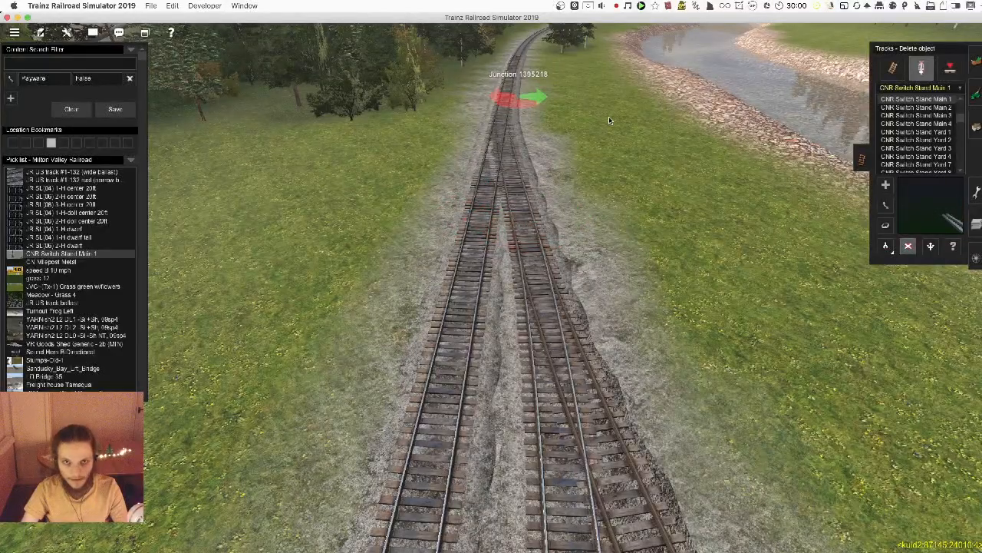
pyautogui.rightClick(482, 161)
pyautogui.click(520, 146)
pyautogui.press('a')
pyautogui.click(509, 159)
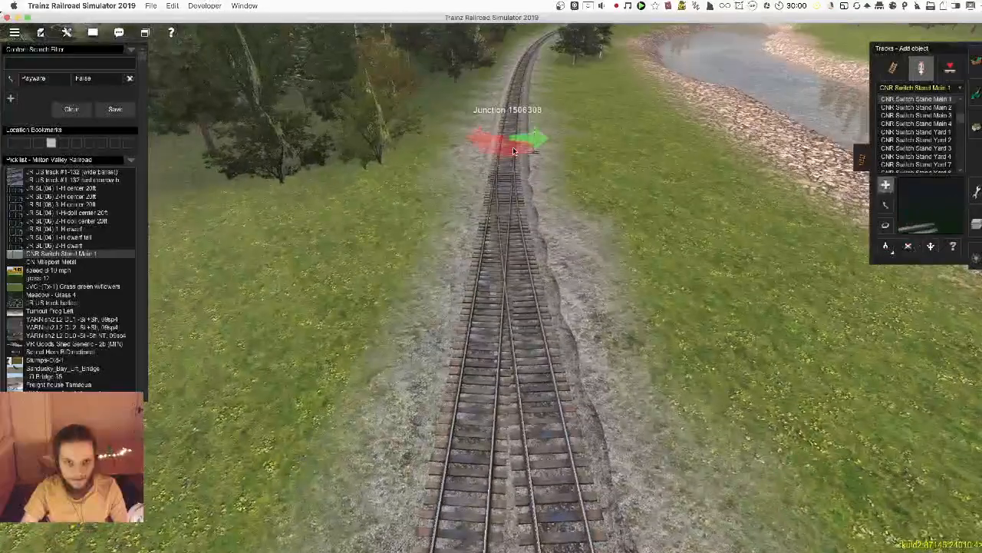
pyautogui.press('j')
pyautogui.click(513, 147)
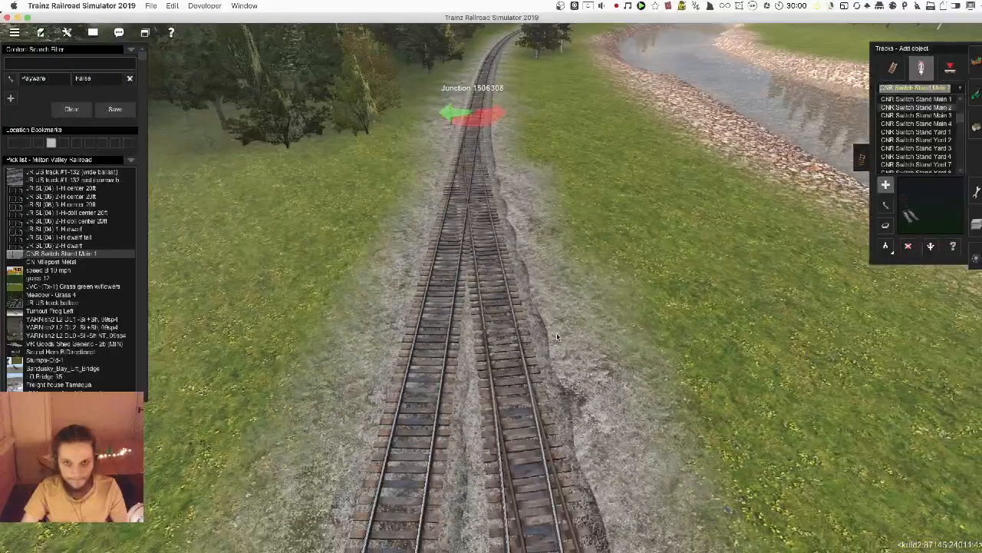
# - Place a CNR Switch Stand Main 2 at the cleared near crossover junction and set its direction towards the adjoining track
pyautogui.click(508, 325)
pyautogui.press('j')
pyautogui.click(506, 330)
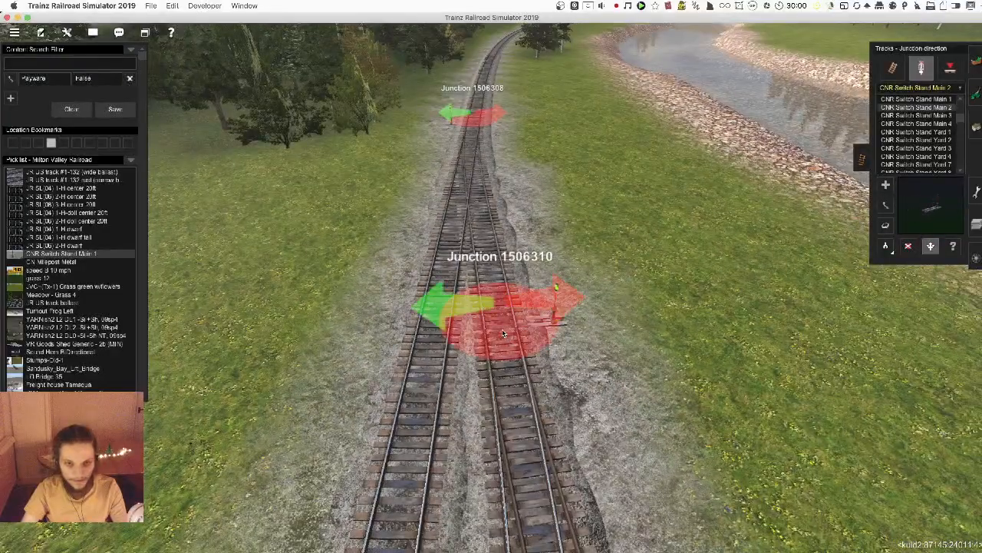
# - Replace the lever at the first junction on the branch along the river with a CNR Switch Stand Main 2 and set its direction
pyautogui.press('Right')
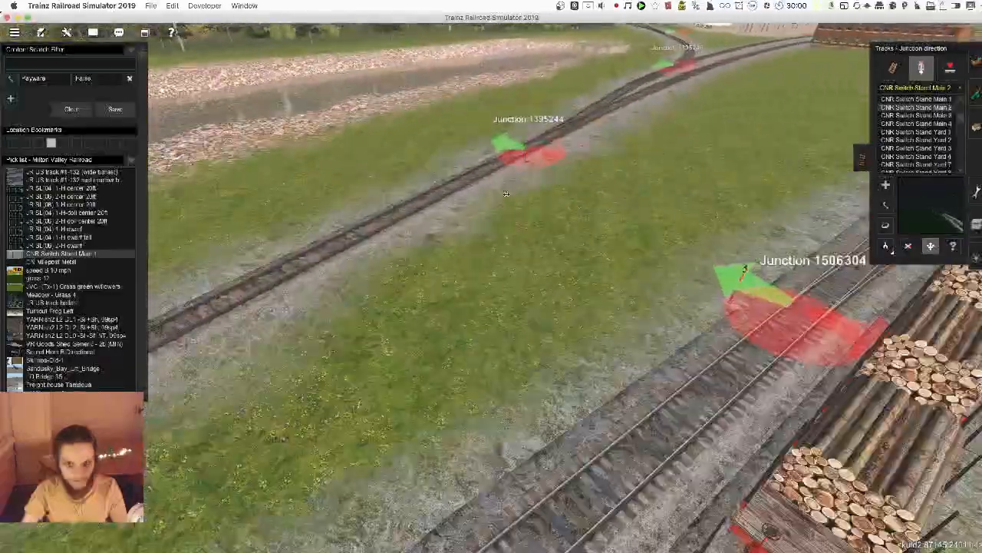
pyautogui.rightClick(506, 194)
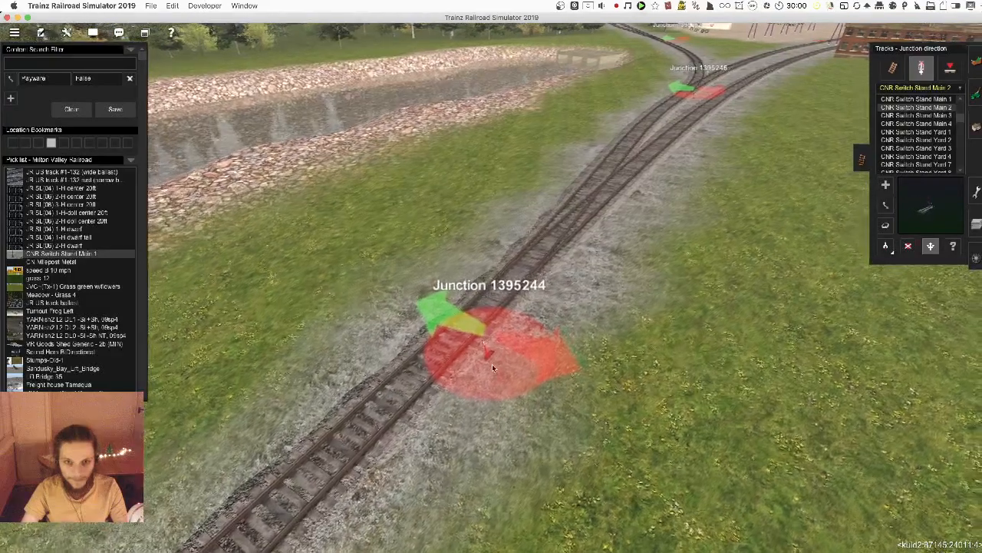
pyautogui.press('a')
pyautogui.click(467, 348)
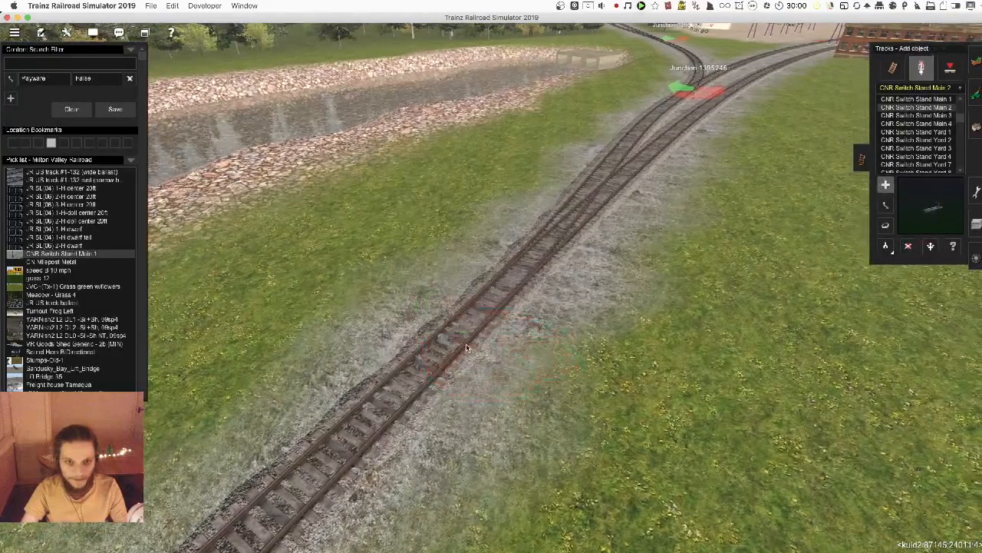
pyautogui.click(469, 349)
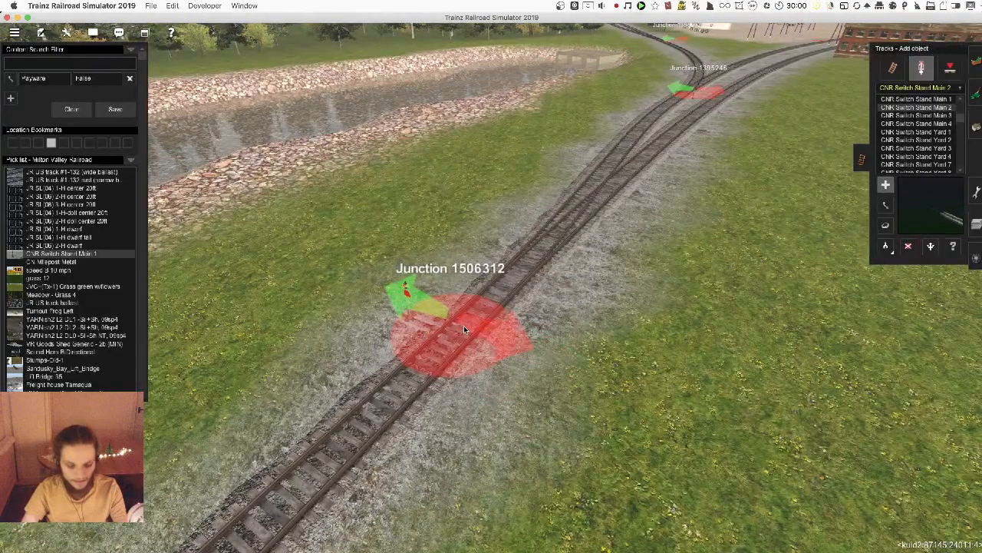
pyautogui.press('j')
pyautogui.click(464, 326)
# - Rotate the riverside branch junction's switch stand to the river side of the track and reset the junction direction
pyautogui.scroll(-5, 483, 305)
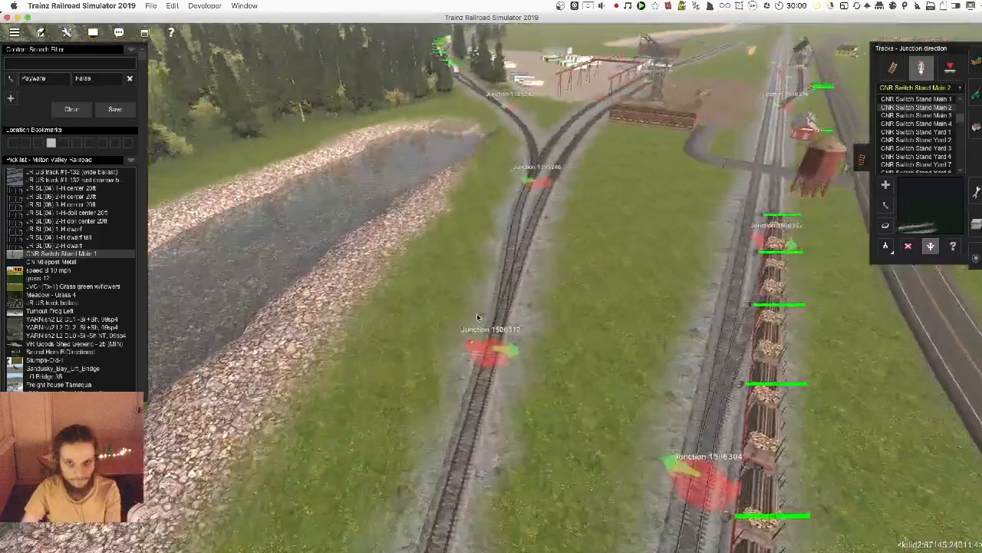
pyautogui.scroll(5, 477, 313)
pyautogui.press('r')
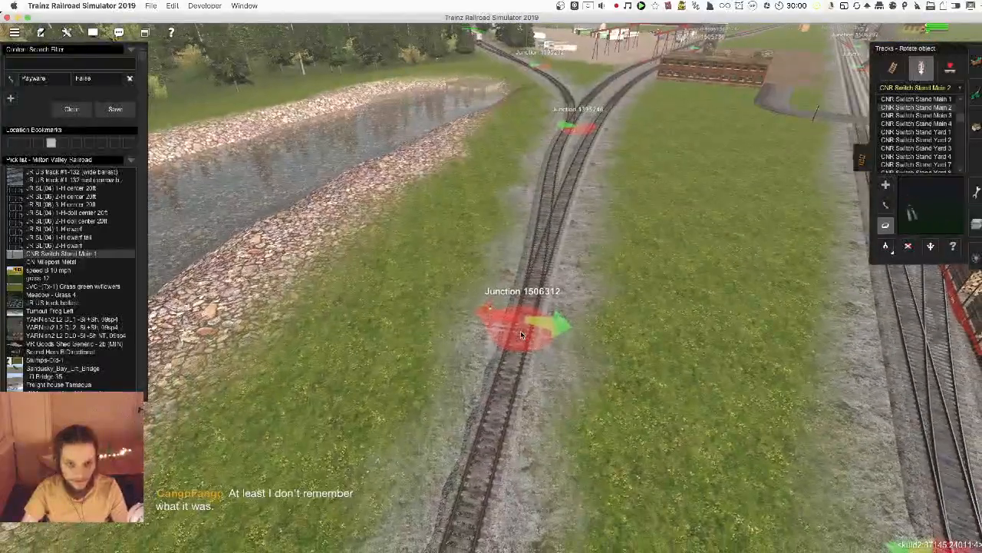
pyautogui.press('j')
pyautogui.click(531, 329)
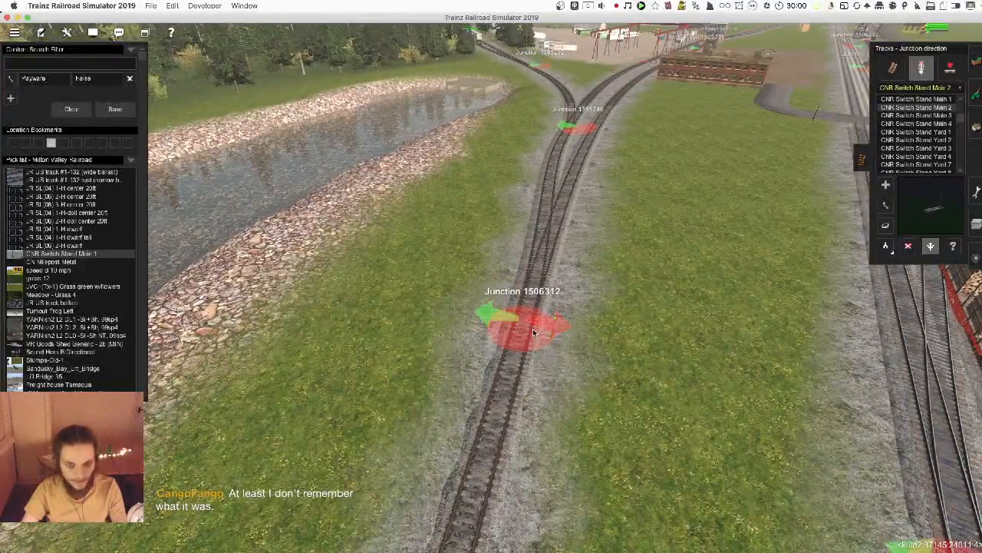
pyautogui.scroll(5, 535, 258)
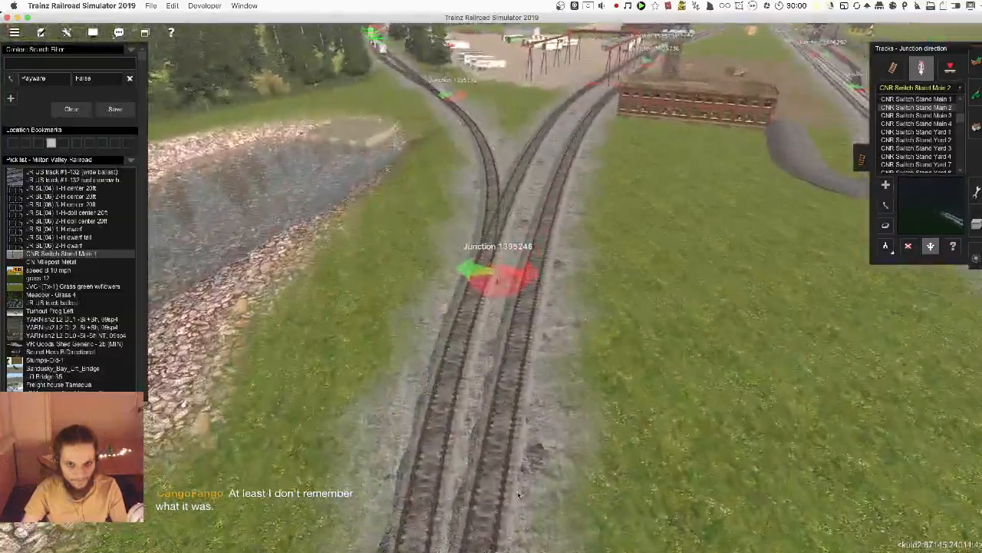
pyautogui.scroll(-5, 495, 469)
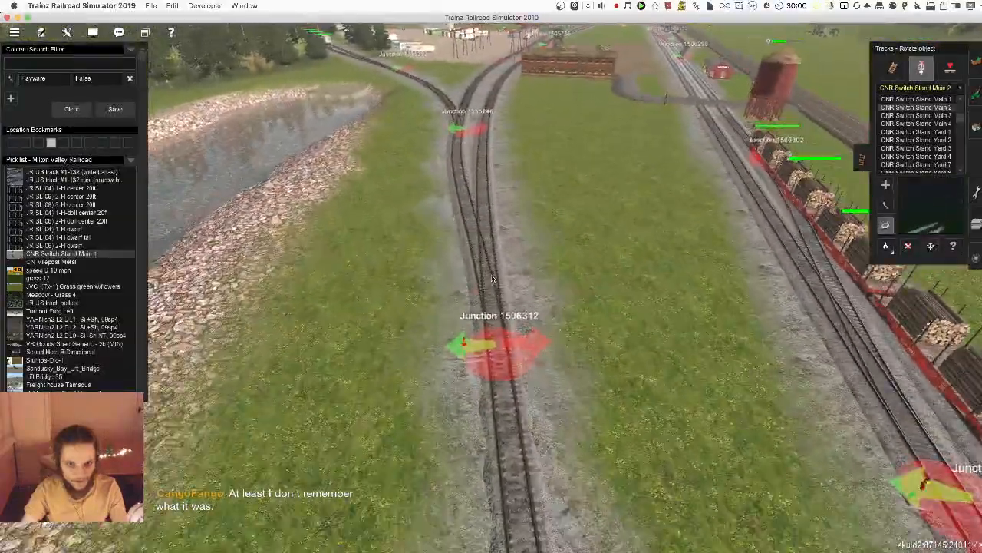
pyautogui.click(509, 407)
# - Replace the lever where the curved track splits off near the river with a CNR Switch Stand Main 1
pyautogui.scroll(5, 478, 190)
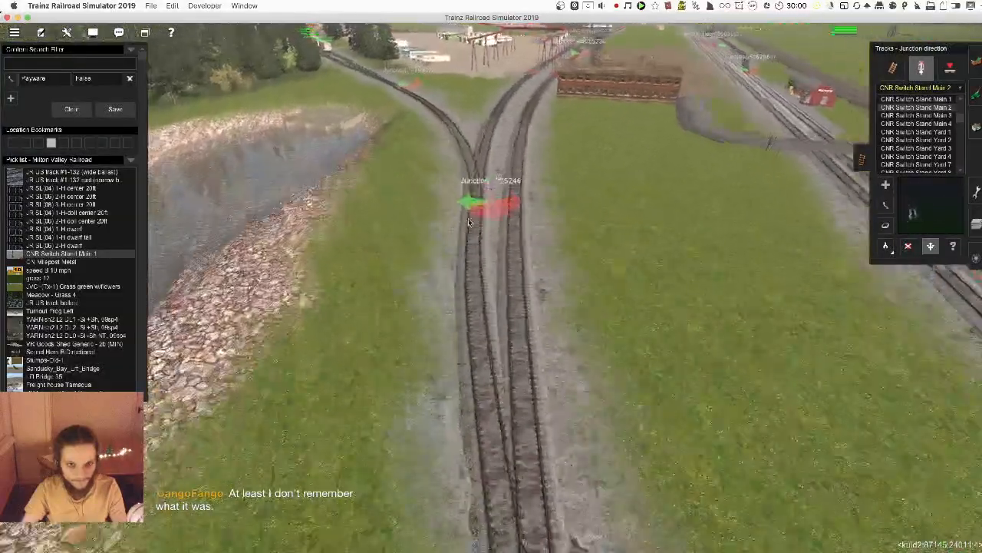
pyautogui.press('a')
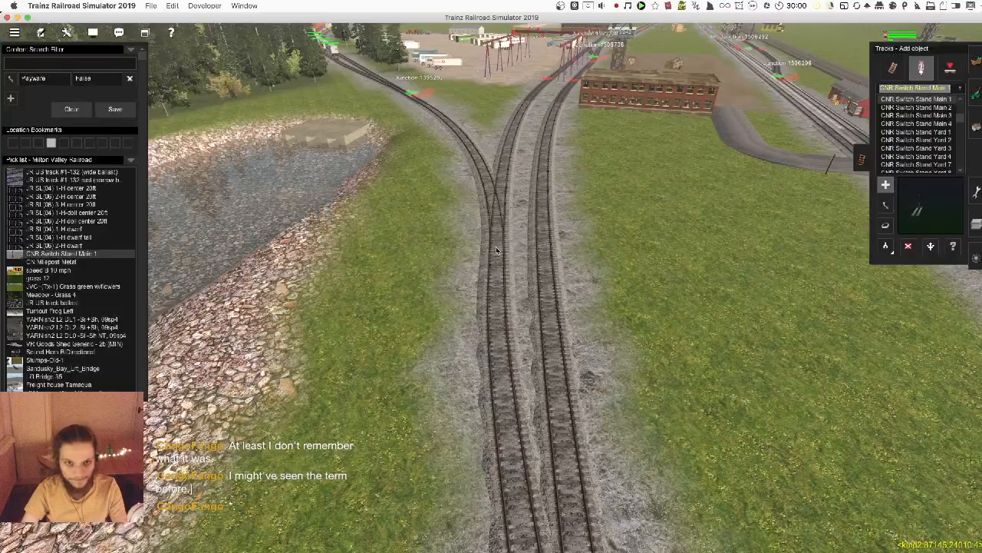
pyautogui.press('Up')
# - Replace the lever at the junction on the curve towards the forest with a CNR Switch Stand Main 1 and set its direction
pyautogui.press('Left')
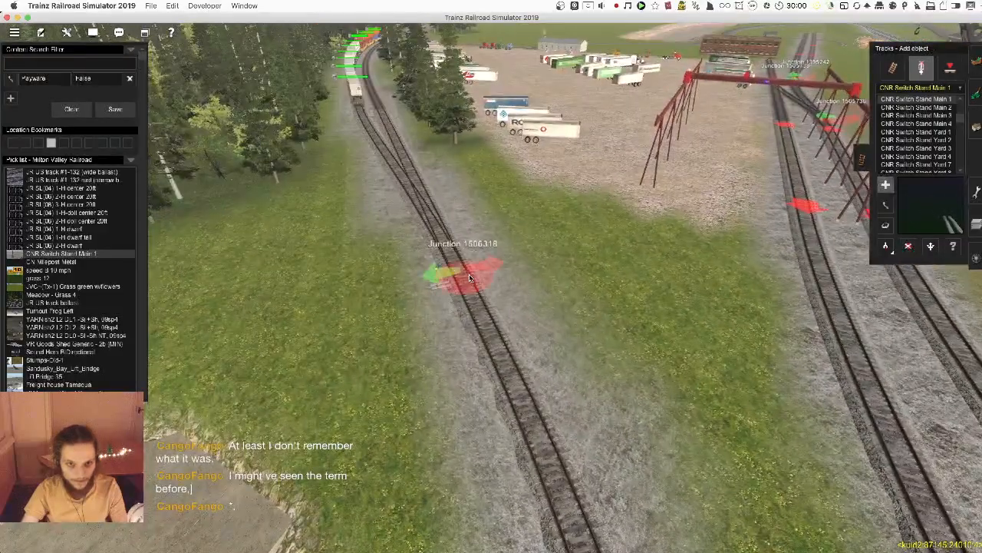
pyautogui.press('r')
pyautogui.press('j')
pyautogui.click(471, 275)
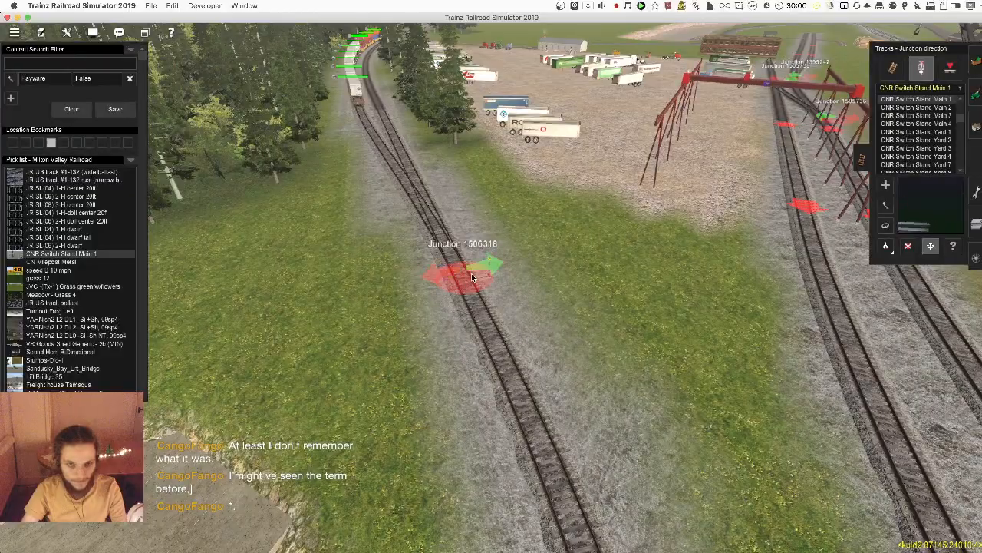
# - Replace the junction lever beside the red gantry crane with a CNR Switch Stand Main 1 on the crane side of the track
pyautogui.press('a')
pyautogui.press('Up')
pyautogui.press('Left')
pyautogui.scroll(-5, 482, 357)
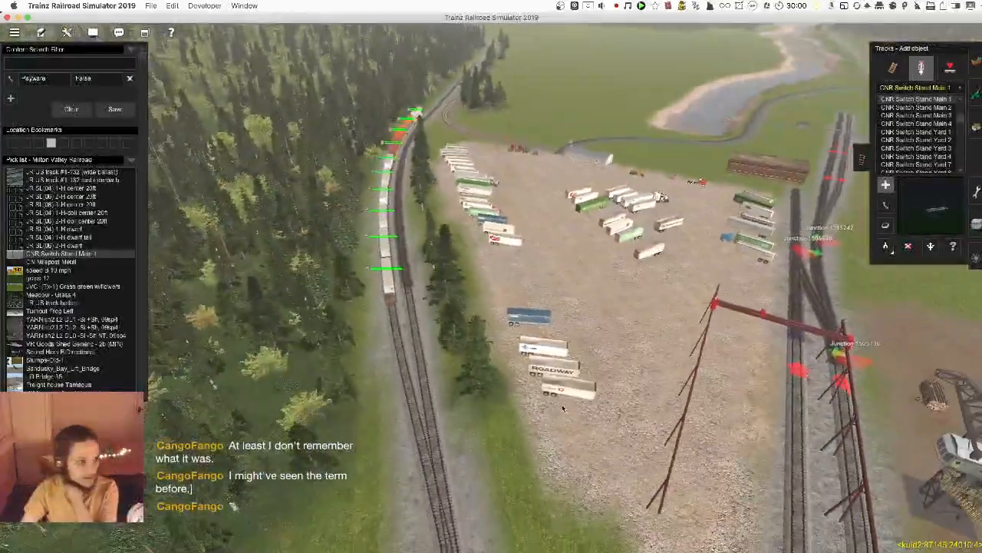
pyautogui.moveTo(563, 407); pyautogui.dragTo(495, 189, button='right')
pyautogui.scroll(5, 493, 188)
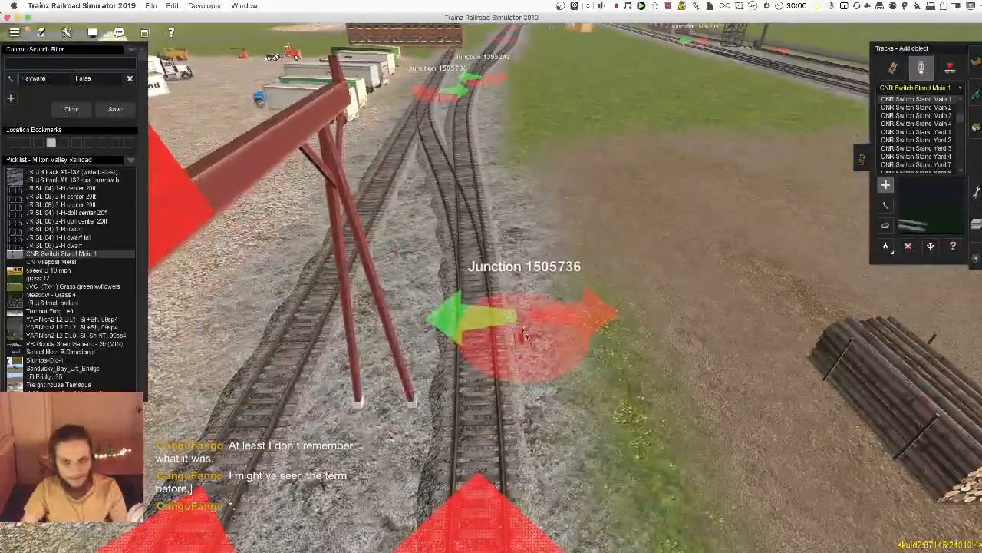
pyautogui.click(475, 332)
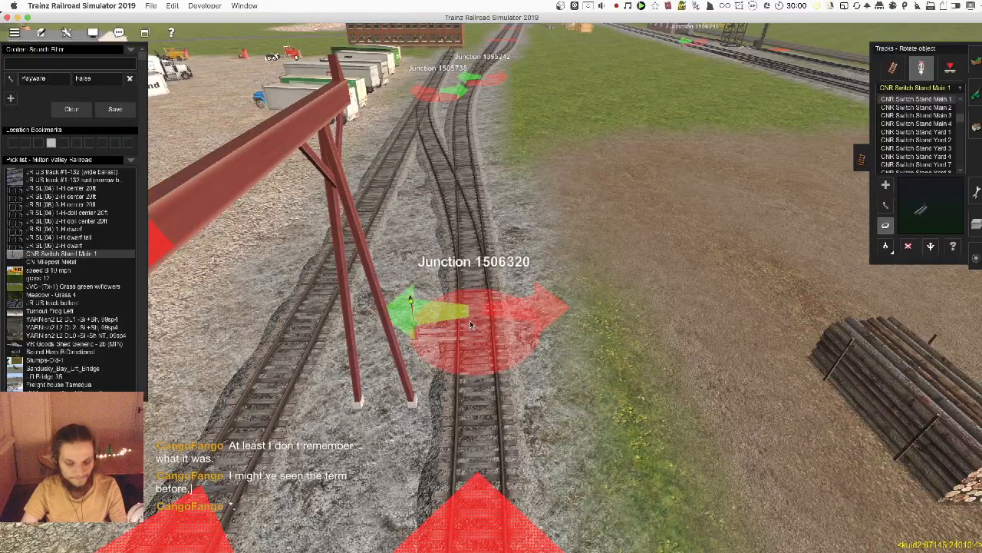
# - Replace the switch stand beside the red gantry crane with a CNR Switch Stand Yard 1 on the grass side and set the junction direction
pyautogui.press('d')
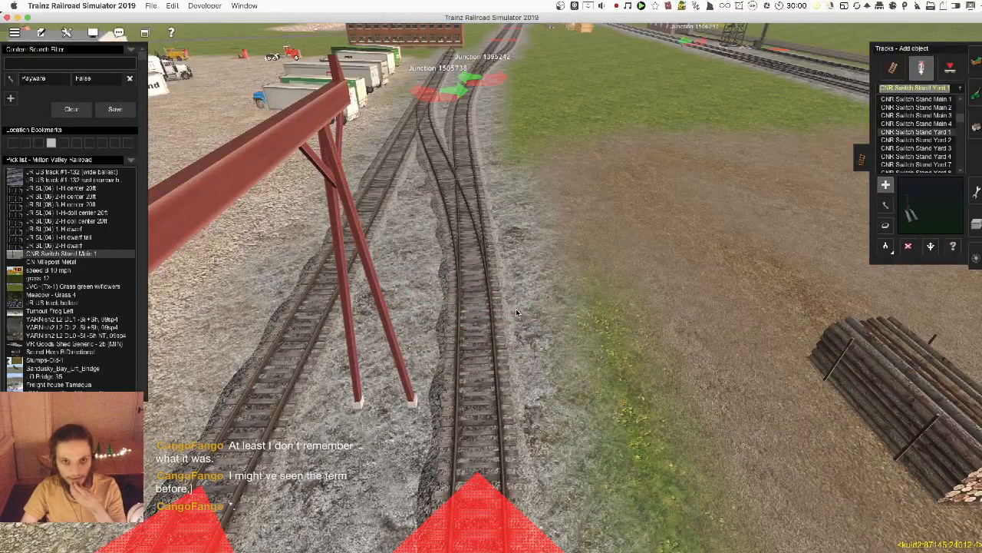
pyautogui.click(481, 328)
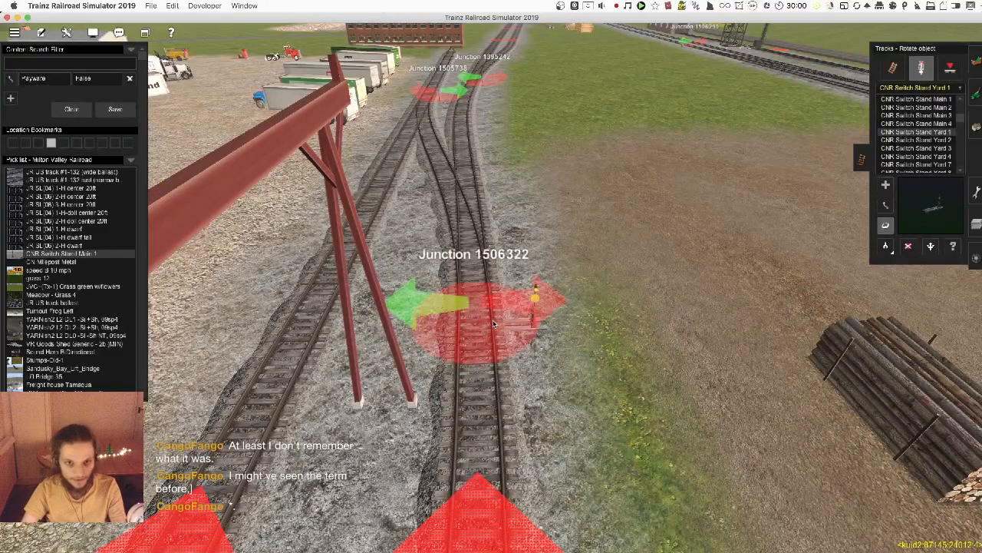
pyautogui.press('j')
pyautogui.click(494, 323)
# - Replace the lever at the junction beside the parked trailers with a CNR Switch Stand Yard 1 on the trailer side and set its direction
pyautogui.rightClick(457, 97)
pyautogui.press('d')
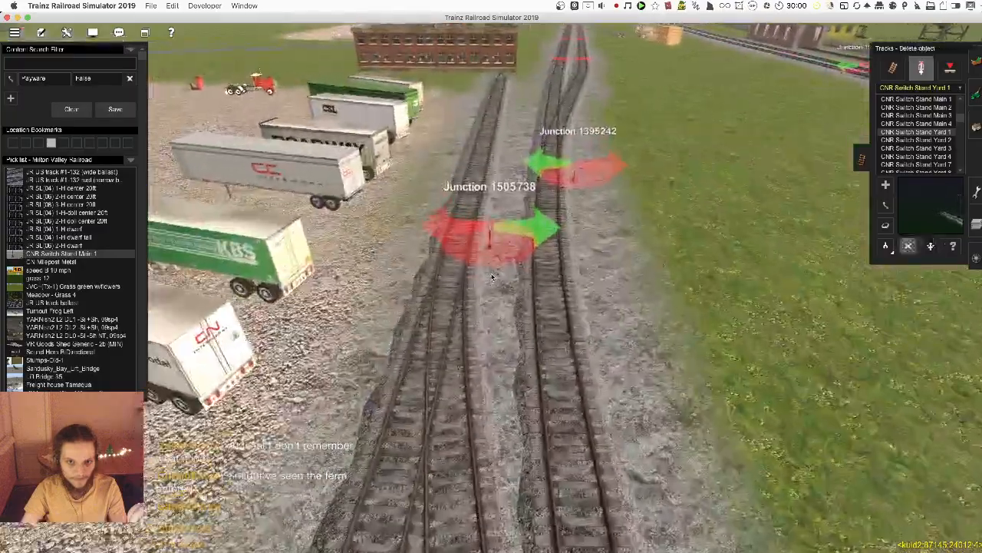
pyautogui.click(461, 272)
pyautogui.press('a')
pyautogui.click(464, 283)
pyautogui.press('r')
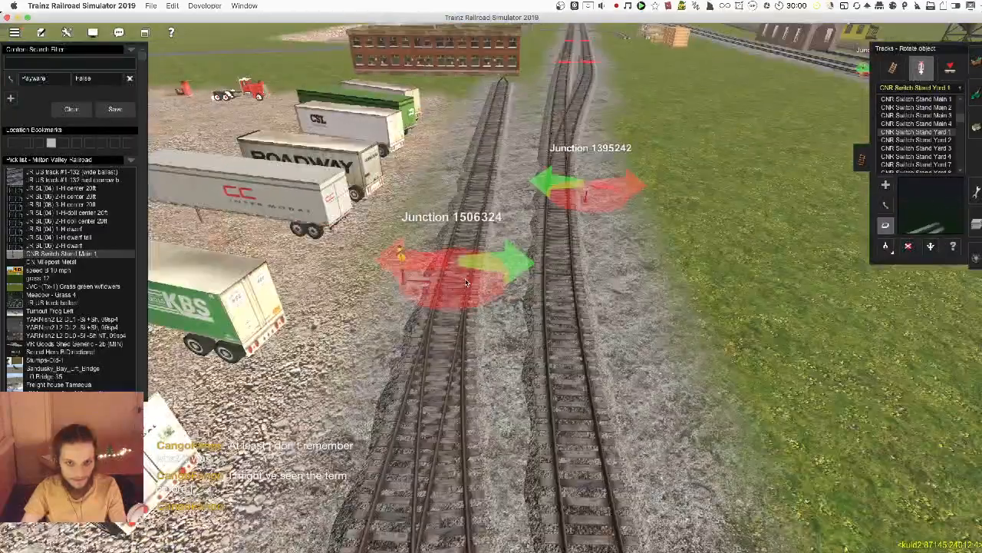
pyautogui.press('j')
pyautogui.click(466, 282)
# - Replace the lever at the neighbouring yard junction on the parallel track with a CNR Switch Stand Yard 2 on the grass side
pyautogui.rightClick(588, 230)
pyautogui.press('d')
pyautogui.click(476, 251)
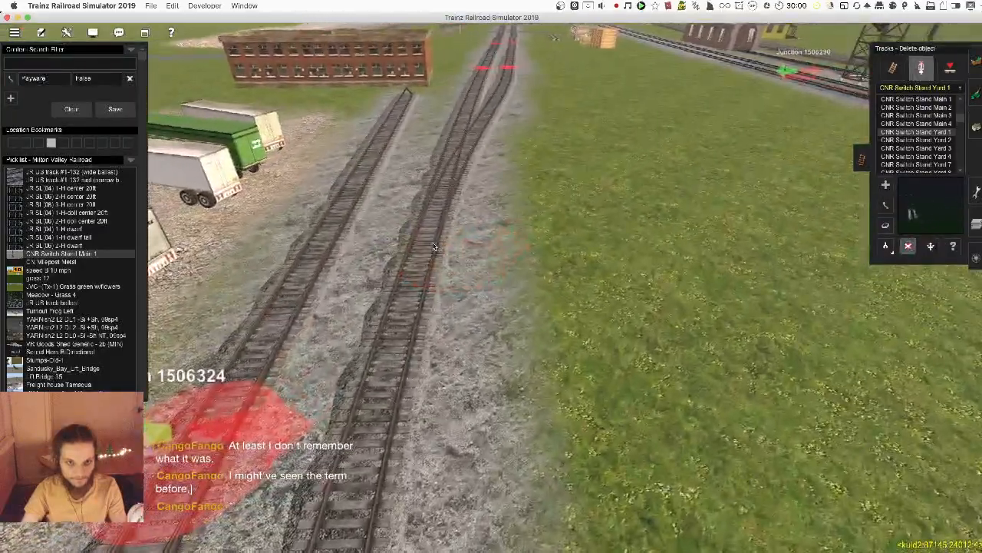
pyautogui.press('a')
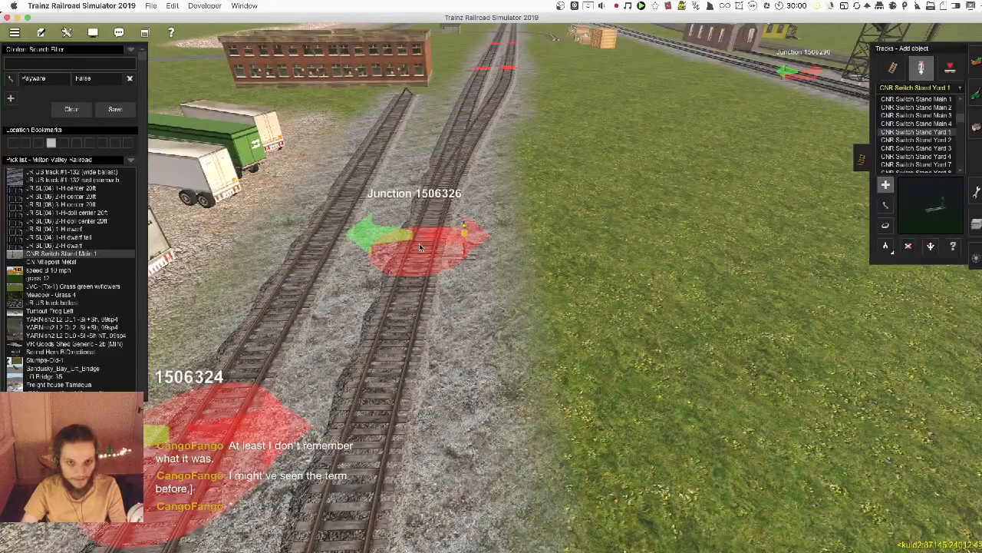
pyautogui.click(416, 250)
pyautogui.press('a')
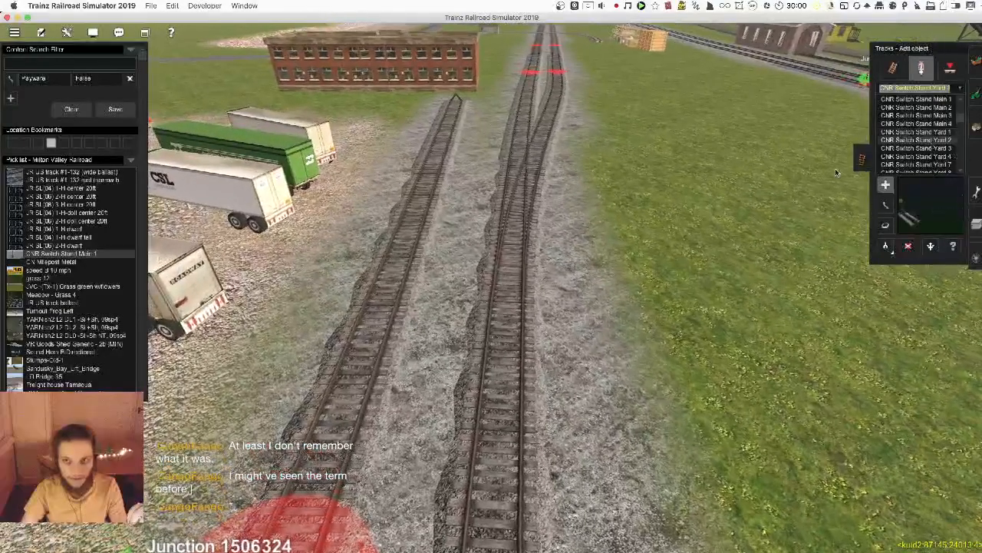
pyautogui.click(507, 321)
pyautogui.press('r')
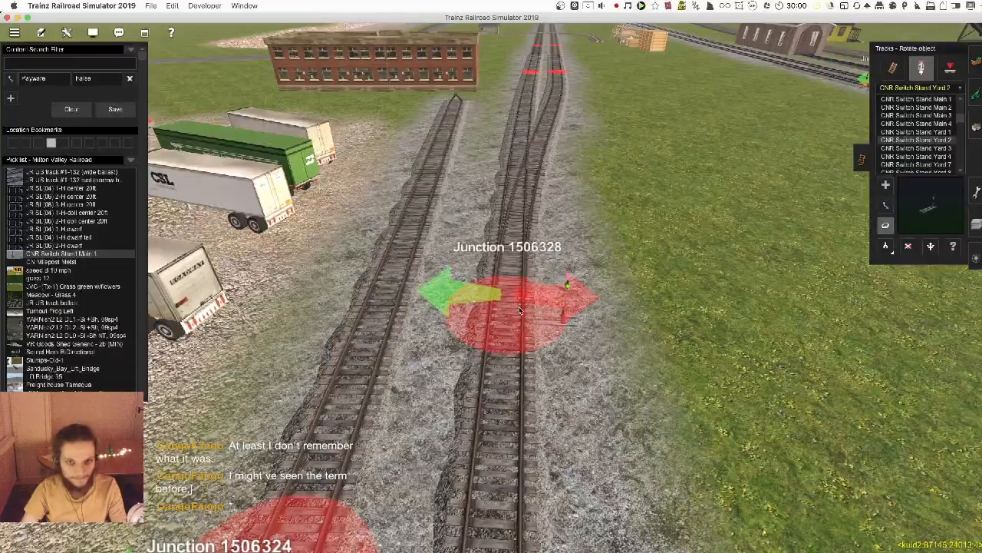
# - Inspect the yard and river branch junctions from above, along with the loaded log train beside the cranes
pyautogui.scroll(-5, 529, 309)
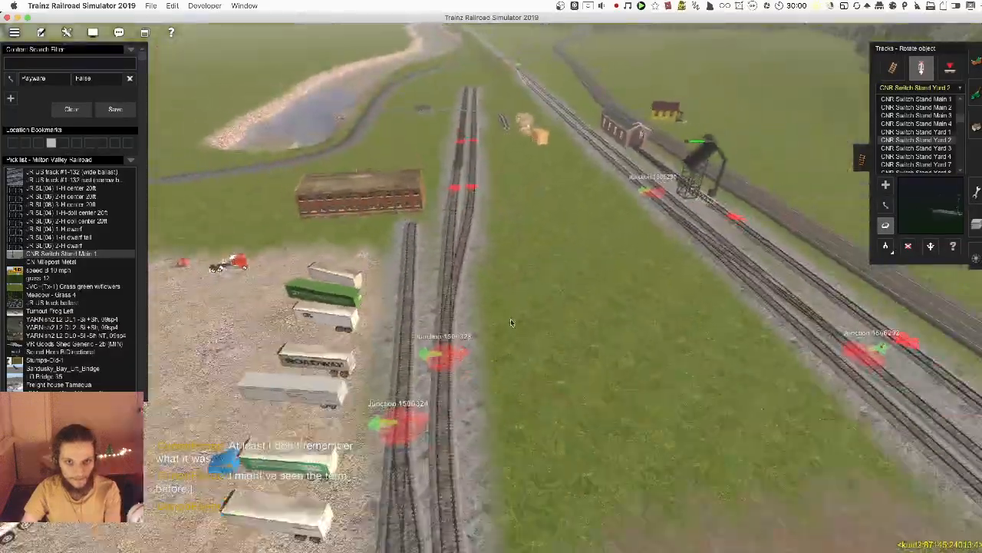
pyautogui.rightClick(510, 318)
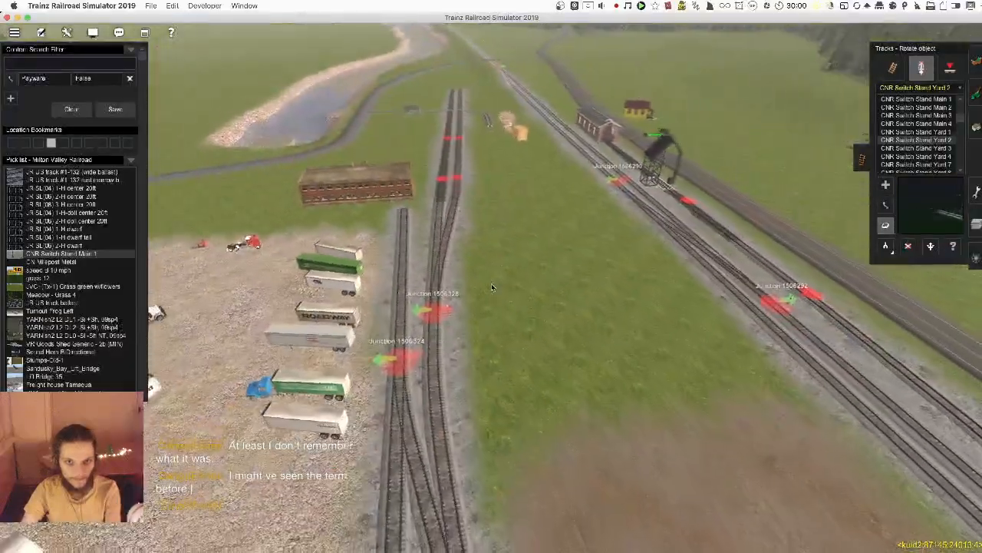
pyautogui.rightClick(544, 354)
pyautogui.press('Left')
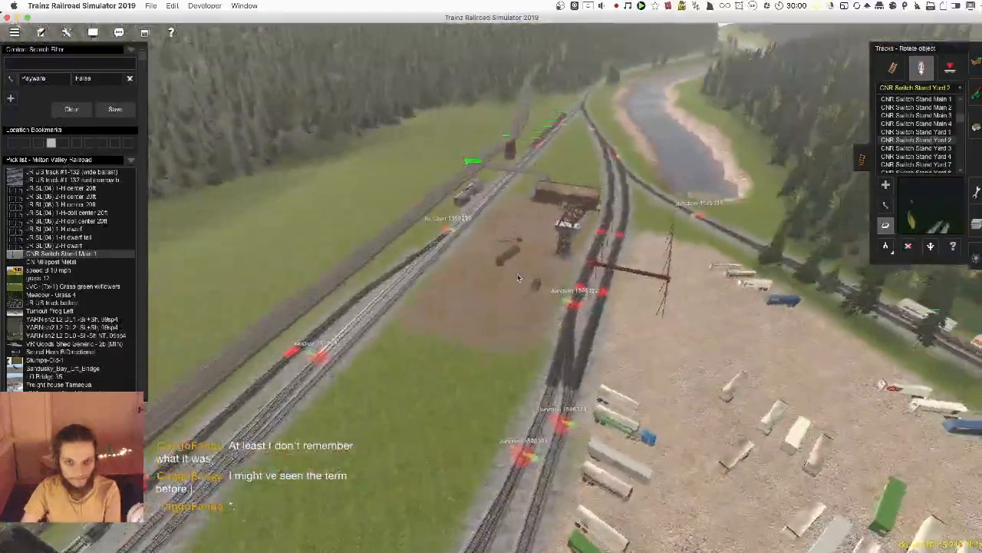
pyautogui.rightClick(465, 406)
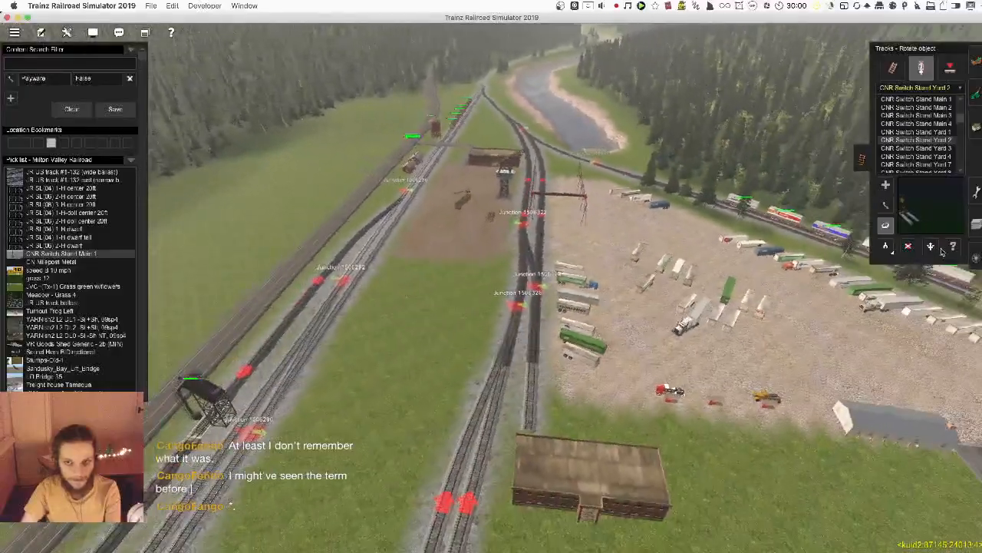
pyautogui.scroll(2, 535, 263)
pyautogui.press('j')
pyautogui.scroll(-5, 461, 305)
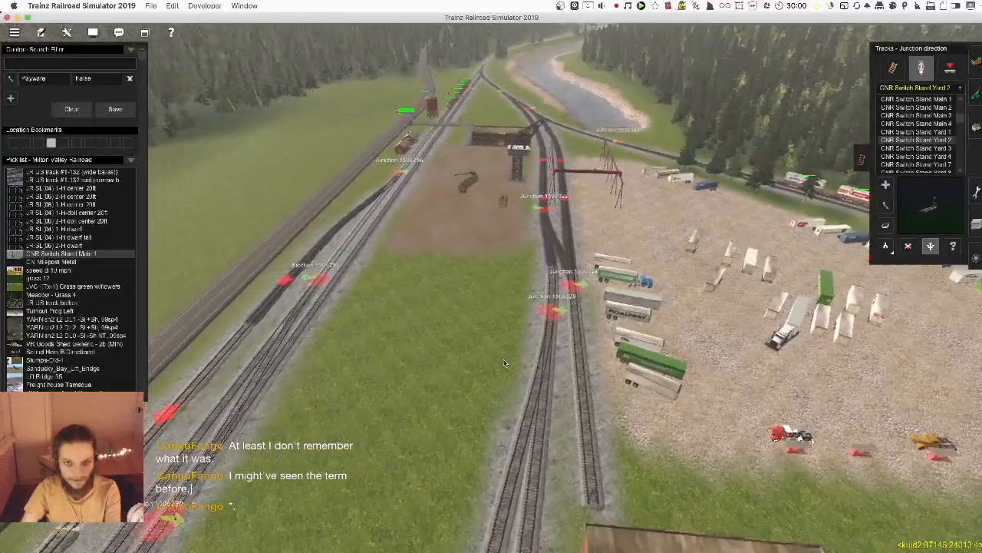
pyautogui.scroll(4, 488, 310)
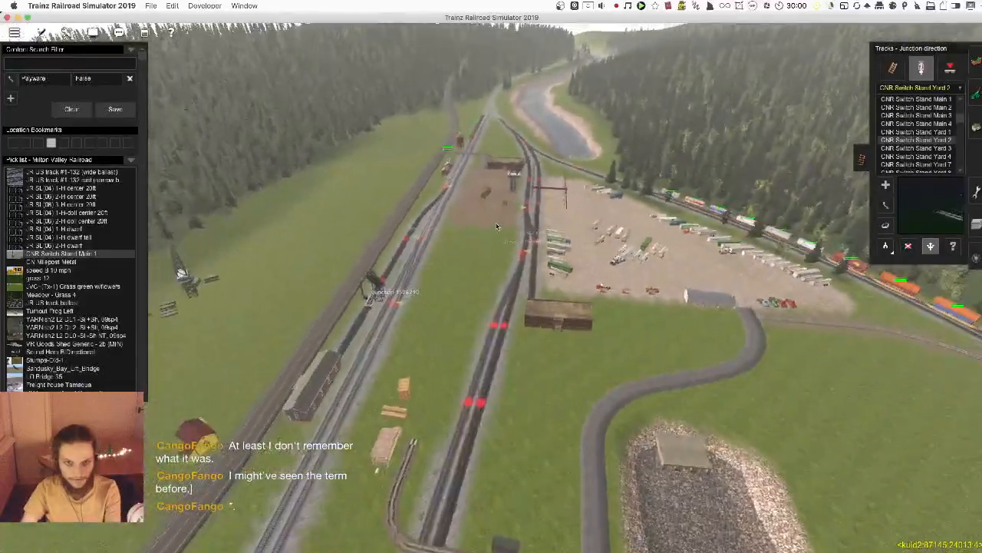
pyautogui.scroll(3, 496, 279)
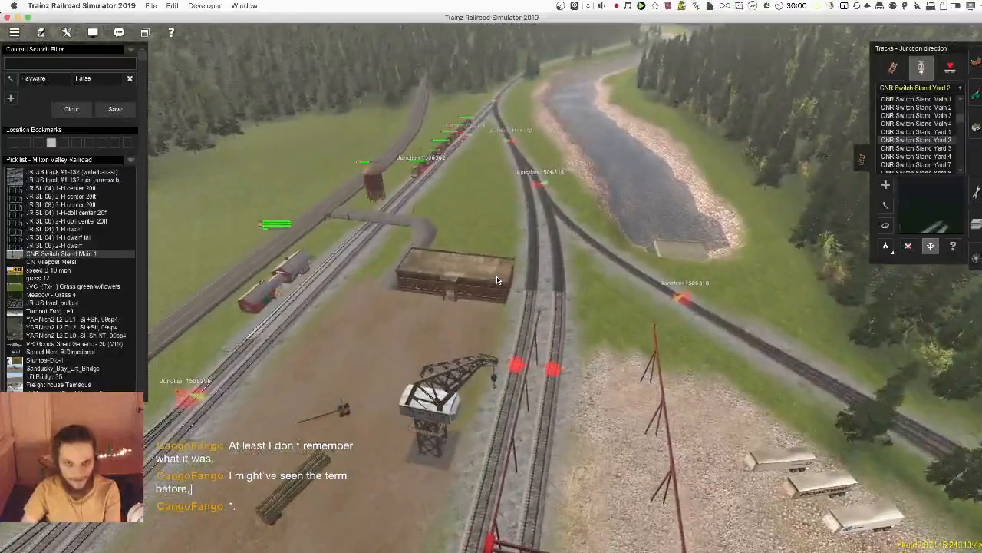
pyautogui.moveTo(469, 288); pyautogui.dragTo(744, 253, button='right')
pyautogui.moveTo(744, 252); pyautogui.dragTo(234, 346)
pyautogui.moveTo(326, 308); pyautogui.dragTo(623, 254, button='right')
pyautogui.scroll(5, 346, 307)
pyautogui.scroll(-5, 624, 254)
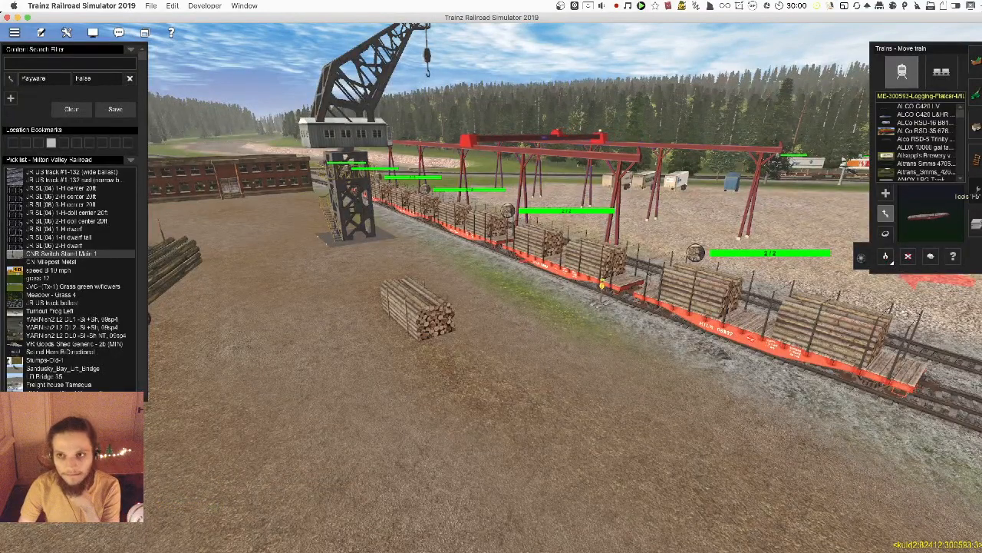
pyautogui.scroll(-4, 541, 316)
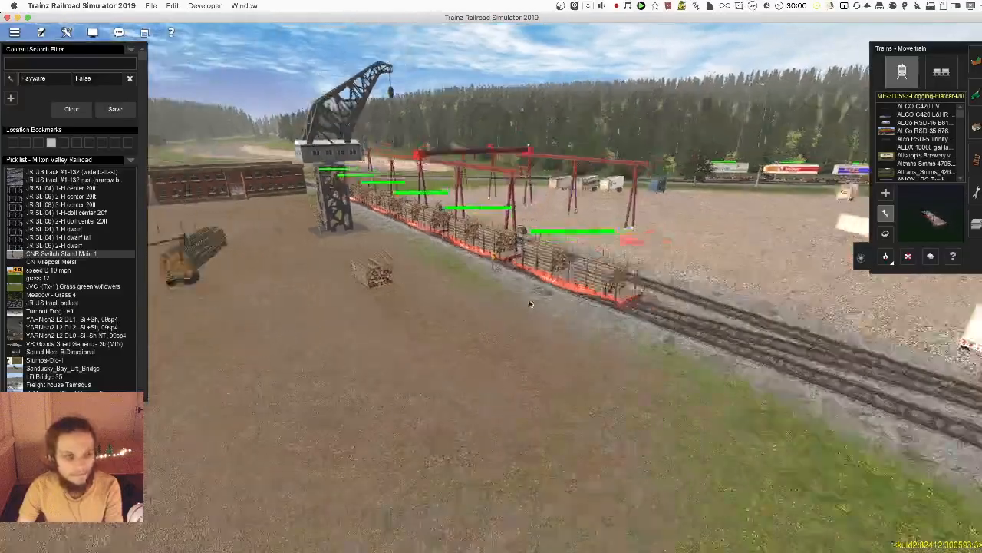
# - Filter the content by "log" and bring up the matching scenery objects for the dirt lot beside the log train
pyautogui.moveTo(529, 299); pyautogui.dragTo(78, 123, button='right')
pyautogui.click(59, 64)
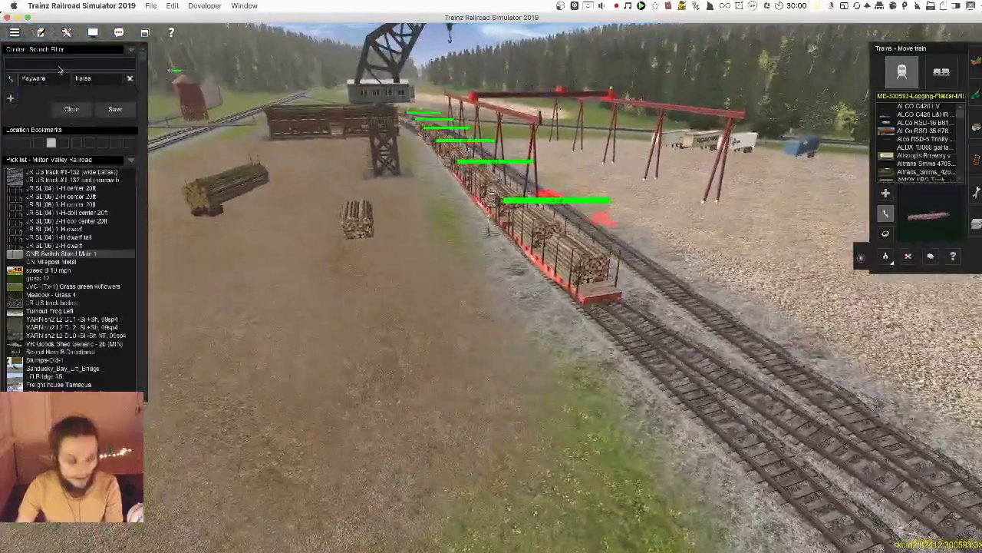
pyautogui.write('loc')
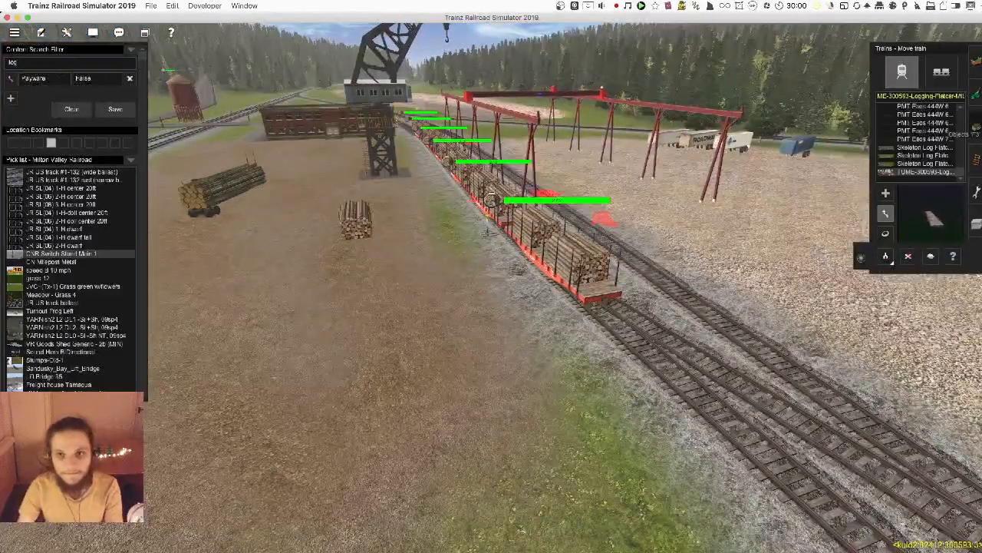
pyautogui.click(976, 126)
pyautogui.rightClick(330, 223)
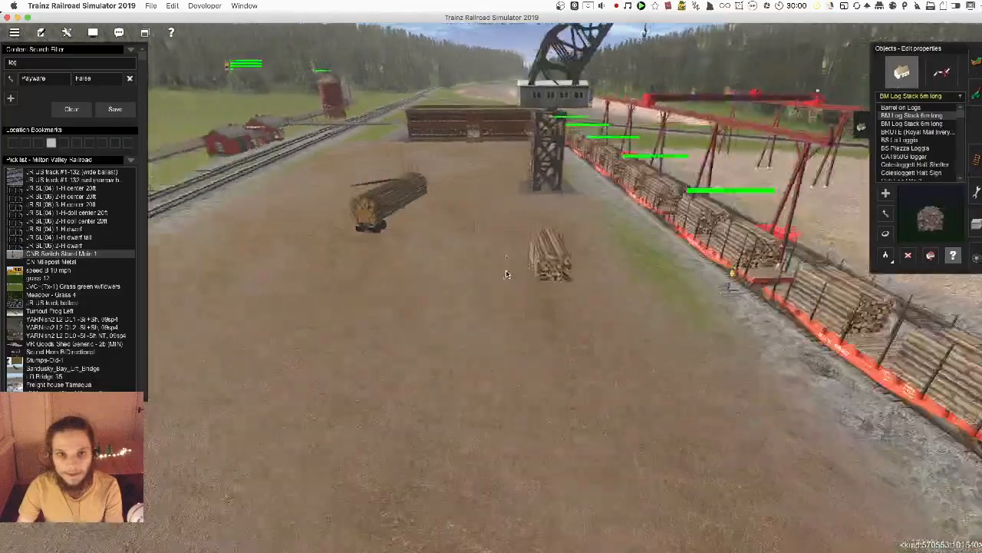
# - Try a BS La Loggia building on the dirt lot near the log stack and undo its placement
pyautogui.click(913, 132)
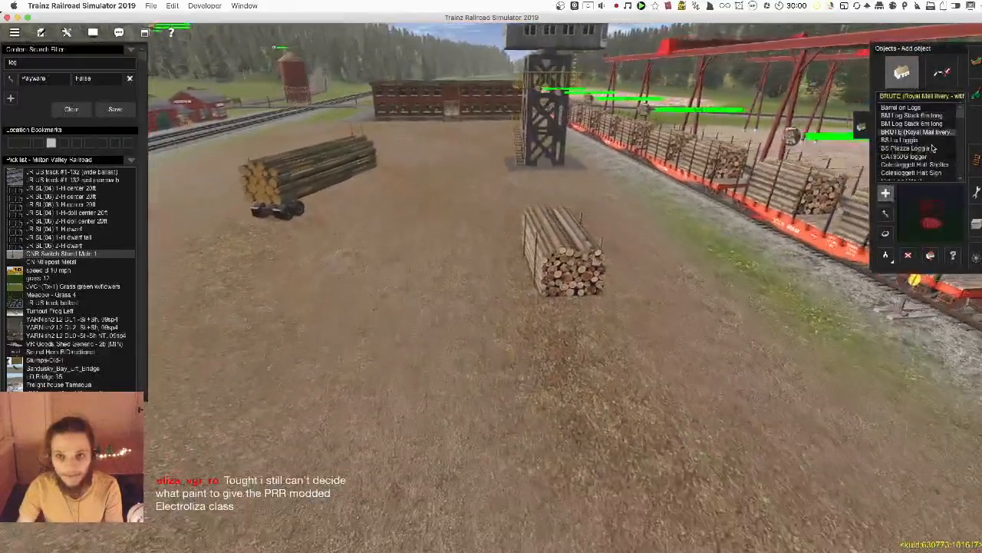
pyautogui.scroll(3, 691, 428)
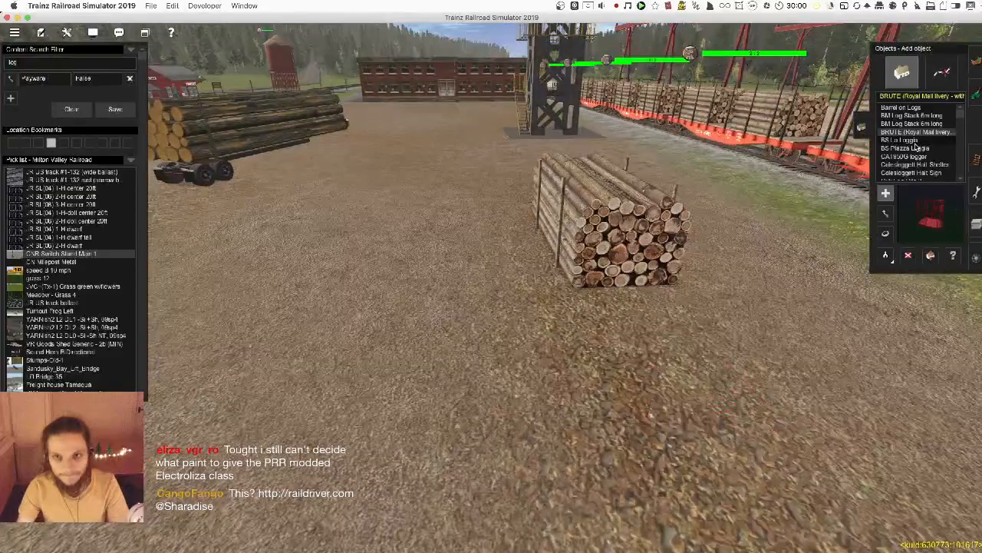
pyautogui.click(914, 142)
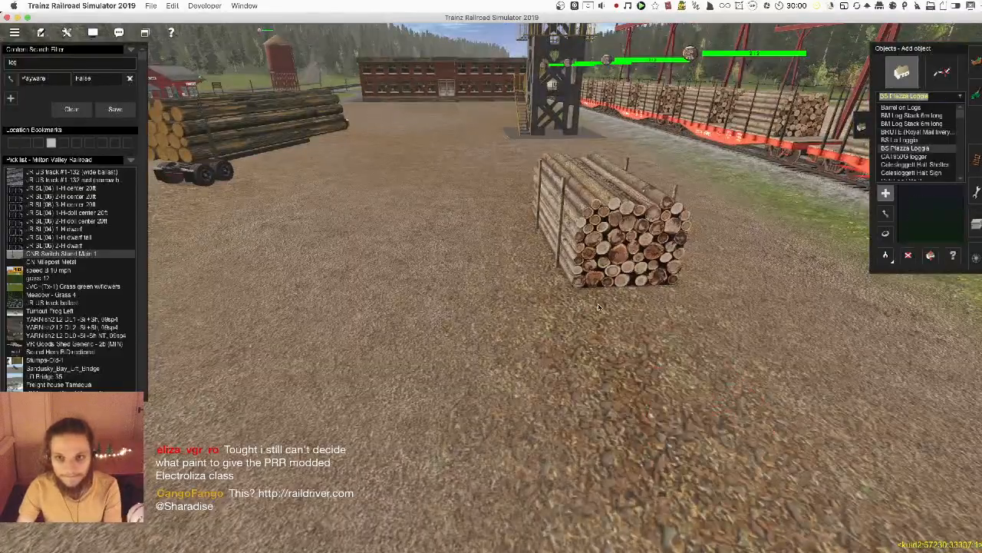
pyautogui.click(578, 330)
pyautogui.scroll(-6, 579, 331)
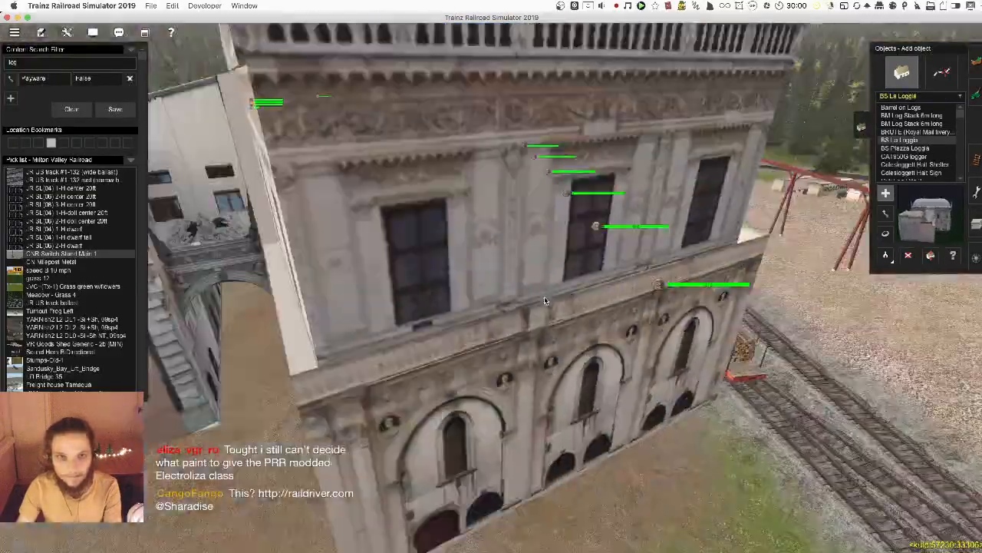
pyautogui.scroll(5, 544, 296)
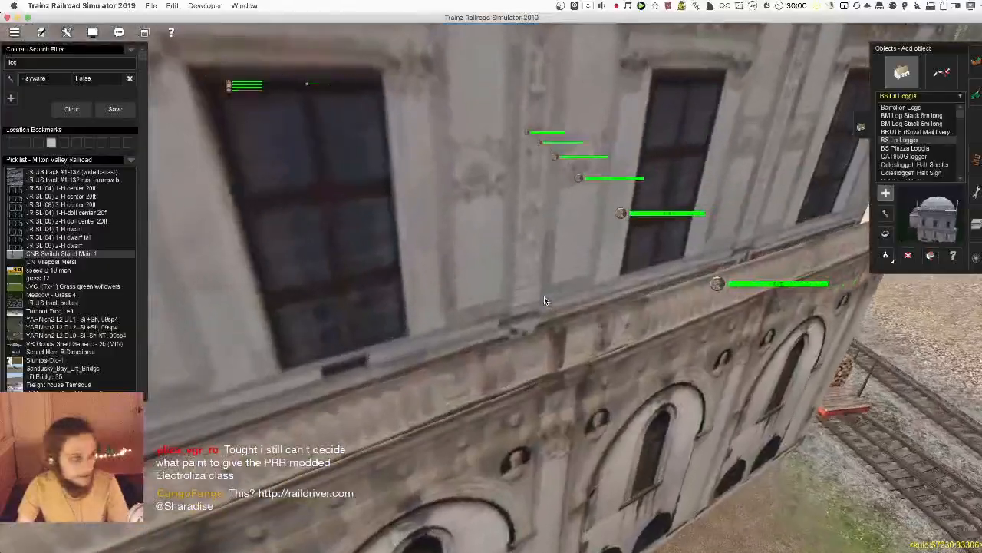
pyautogui.hotkey('ctrl', 'z')
pyautogui.press('Left')
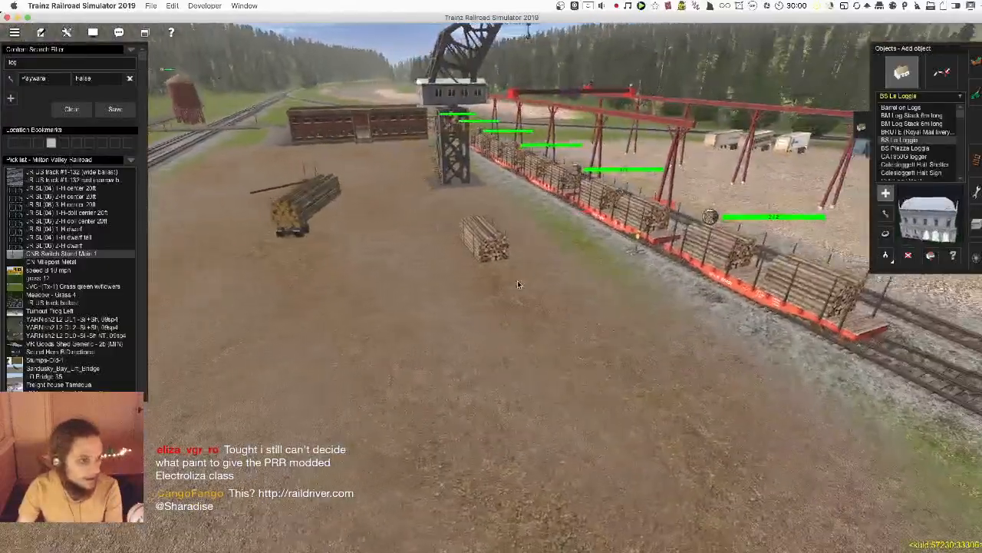
pyautogui.press('Left')
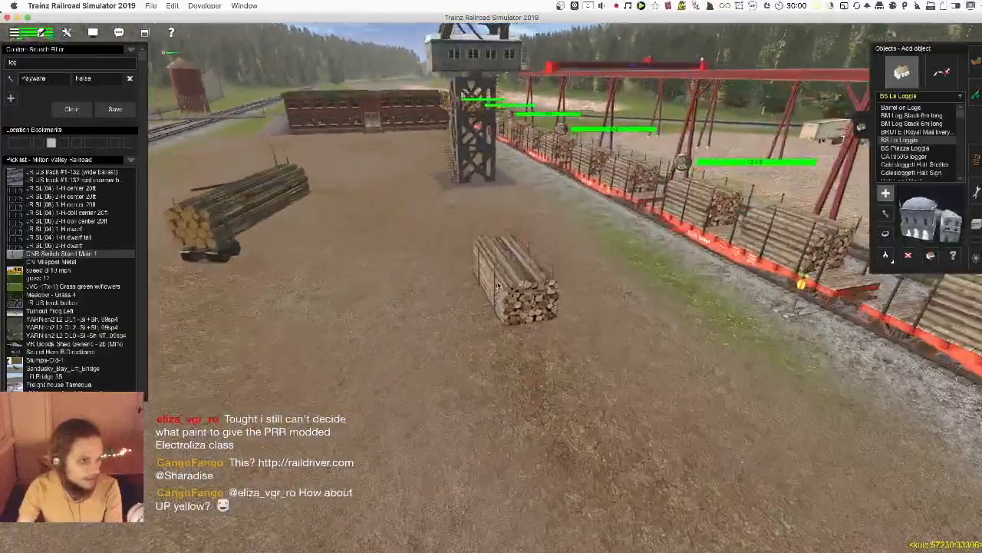
pyautogui.press('Left')
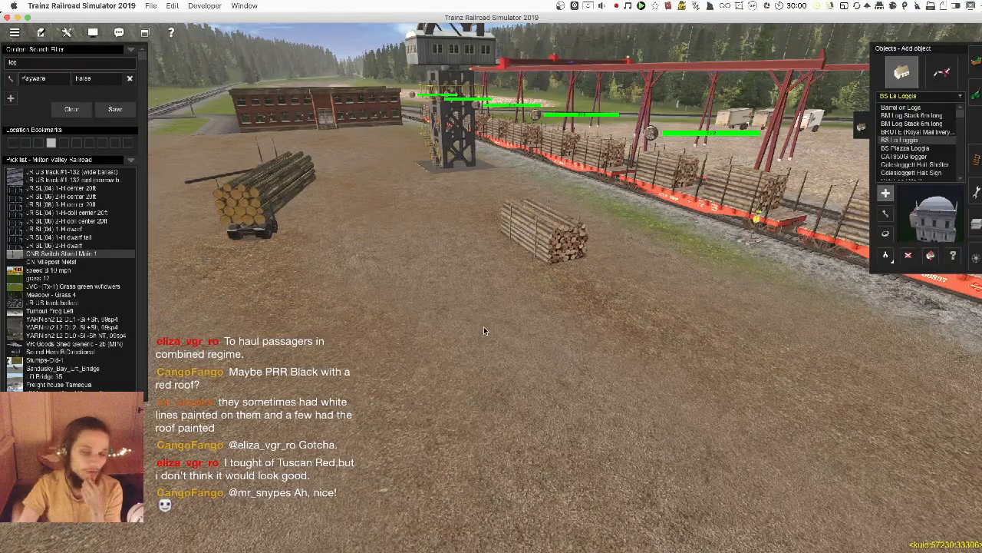
# - Try a CAT950G logger on the dirt lot, move it next to the log stack, and delete it
pyautogui.click(905, 149)
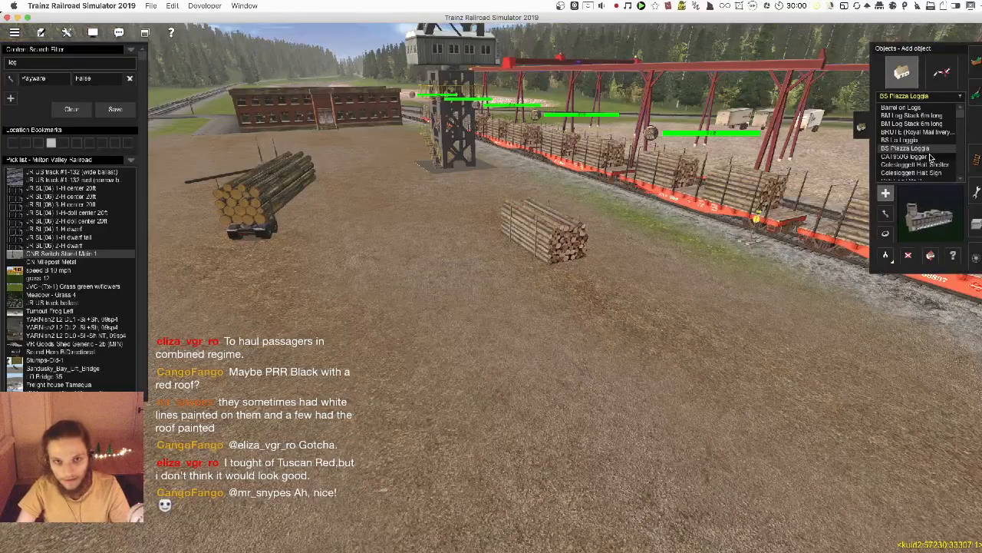
pyautogui.click(913, 164)
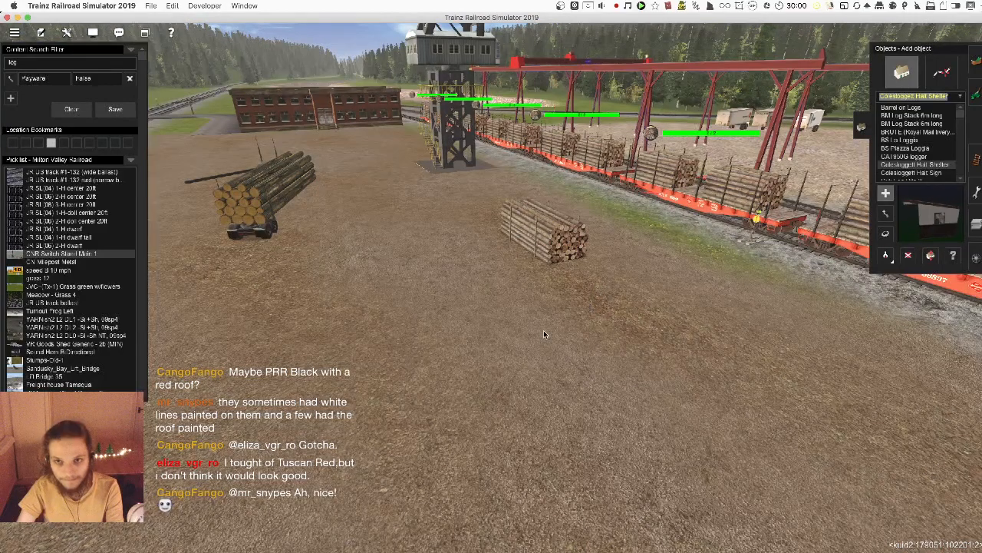
pyautogui.press('Up')
pyautogui.click(508, 349)
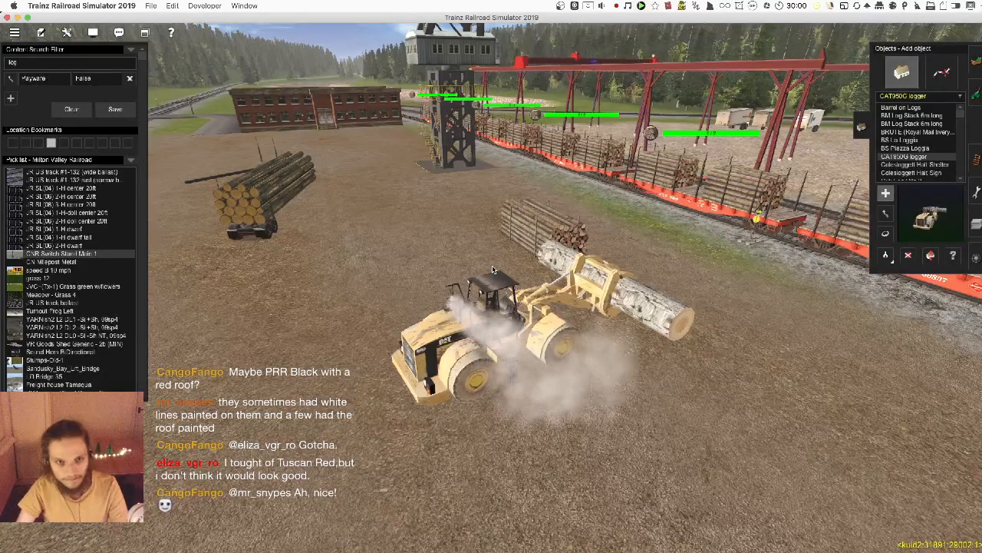
pyautogui.press('Up')
pyautogui.press('m')
pyautogui.moveTo(524, 415); pyautogui.dragTo(463, 259)
pyautogui.press('d')
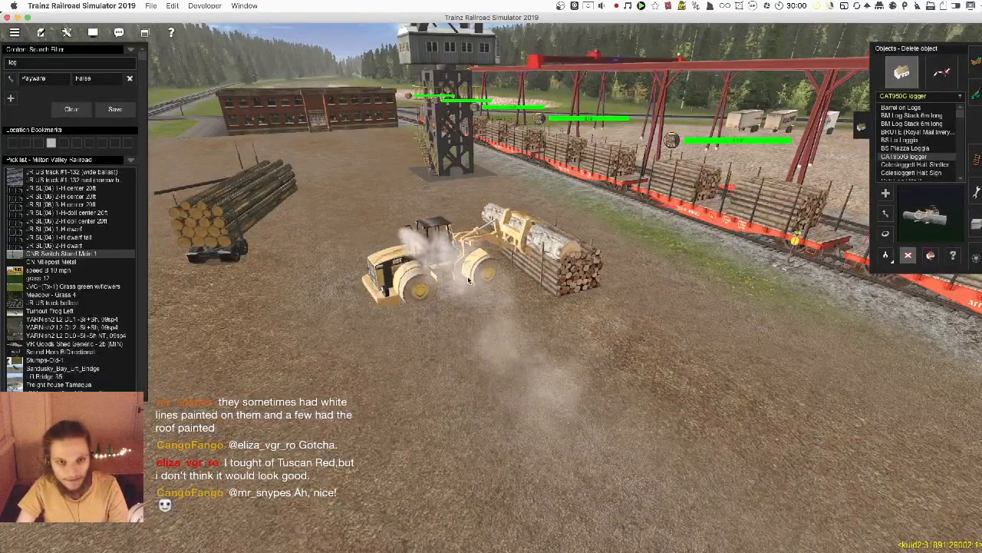
pyautogui.click(467, 276)
# - Place a Cuk-Log-Pile-2 on the ground in front of the existing log stack
pyautogui.press('Down')
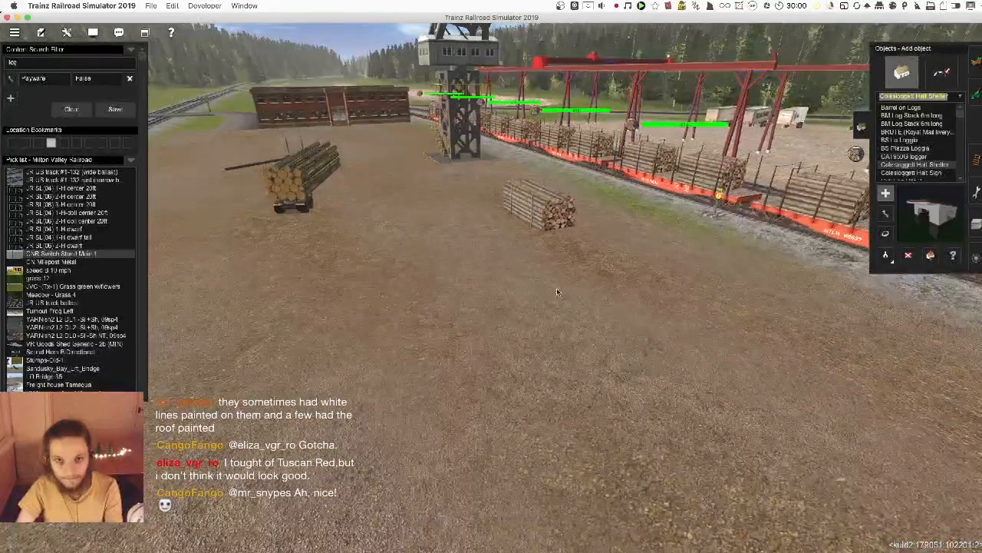
pyautogui.press('a')
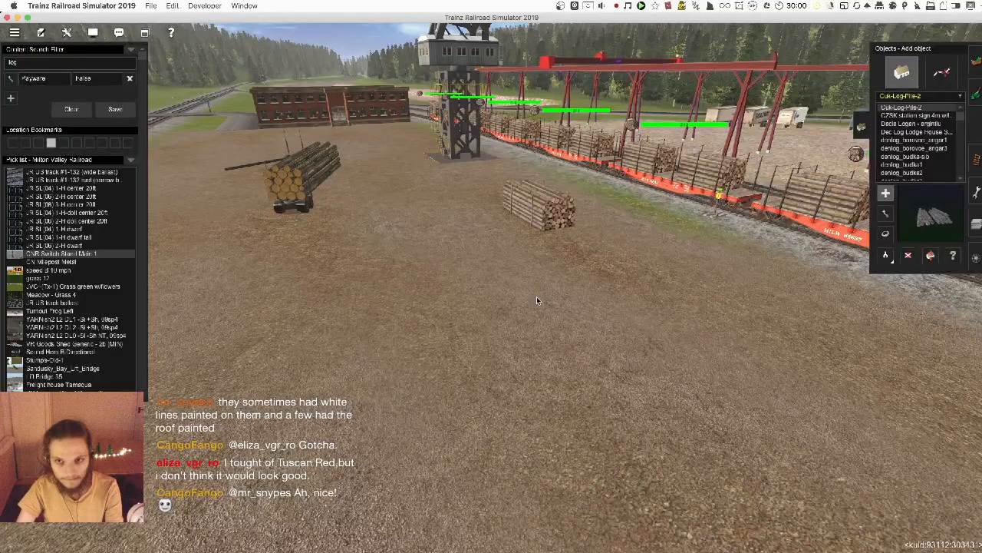
pyautogui.click(537, 301)
pyautogui.press('Up')
pyautogui.press('super+z')
pyautogui.press('Down')
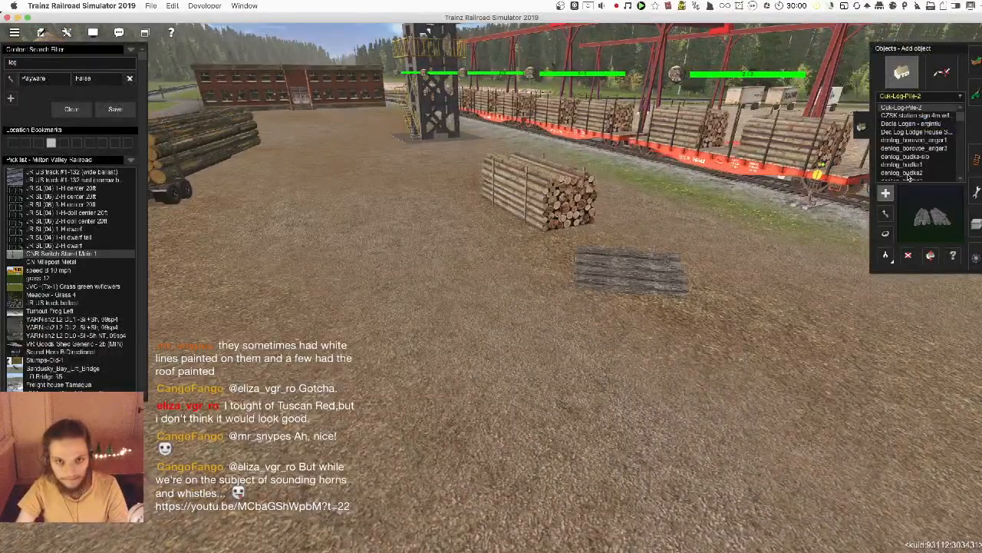
# - Preview the log-filtered scenery objects that follow Cuk-Log-Pile-2, going through the denlog buildings up to denlog_seno_zarod
pyautogui.click(925, 117)
pyautogui.press('Down')
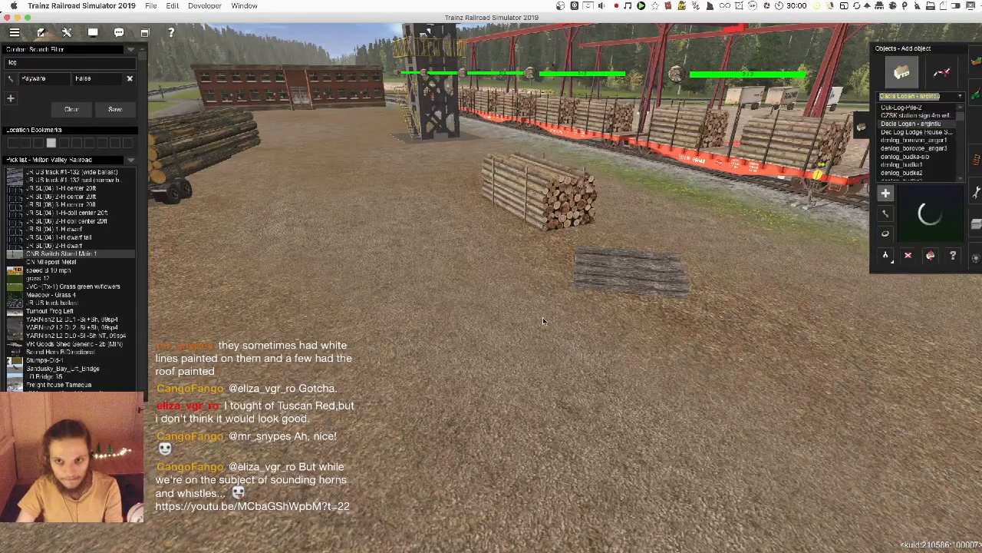
pyautogui.press('Down')
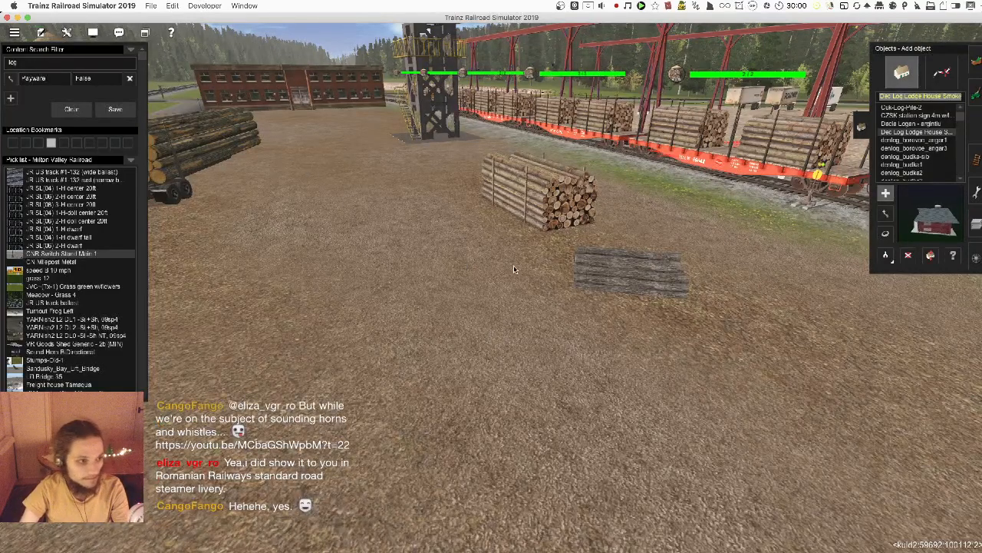
pyautogui.click(899, 141)
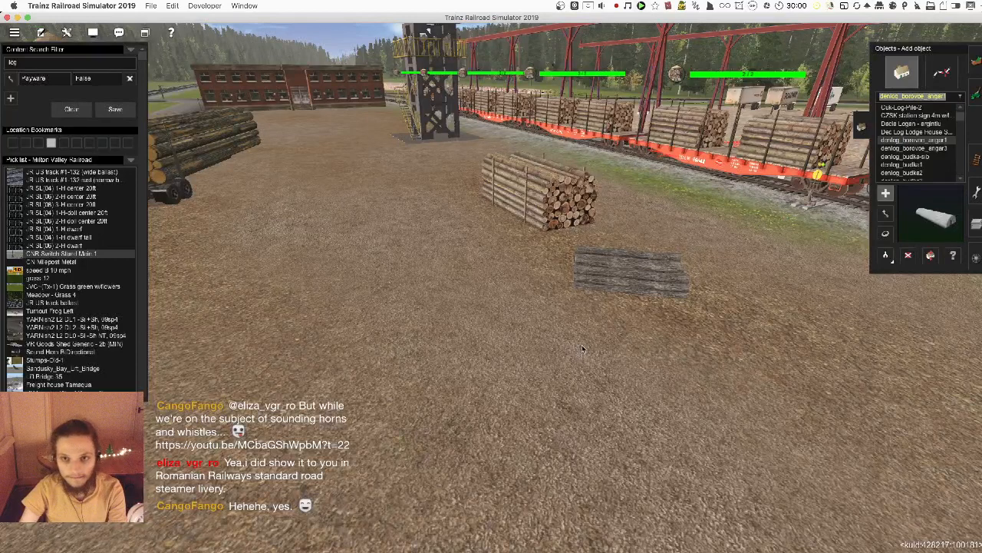
pyautogui.press('Down')
pyautogui.press('Down')
pyautogui.press('Down')
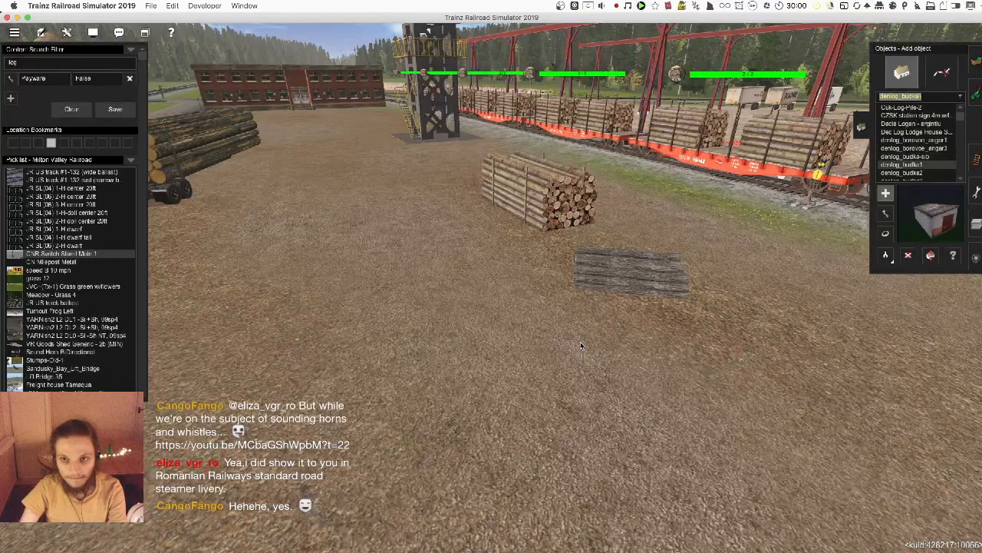
pyautogui.press('Down')
pyautogui.press('Down')
pyautogui.press('Down')
pyautogui.press('Down')
pyautogui.press('Down')
pyautogui.press('Down')
pyautogui.press('Down')
pyautogui.press('Down')
pyautogui.press('Down')
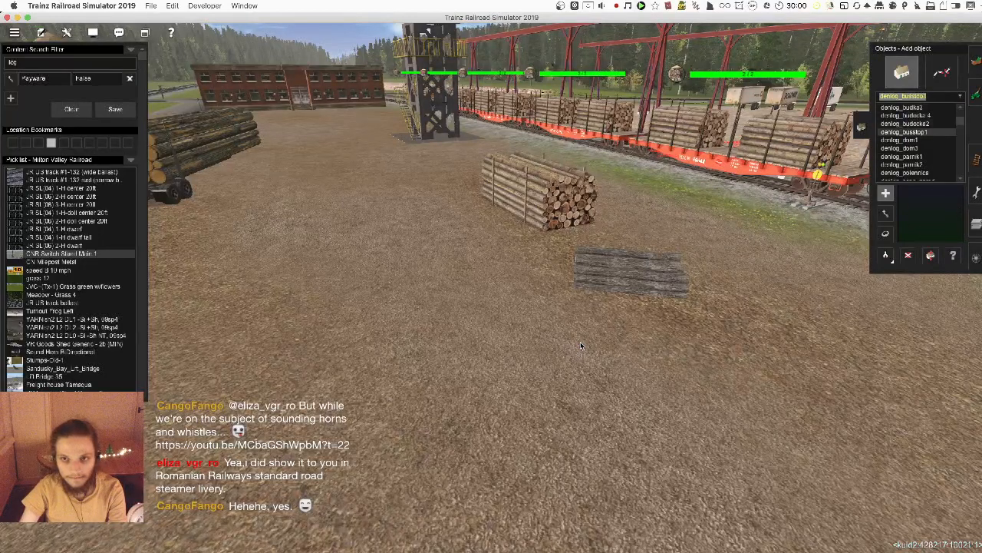
pyautogui.press('Down')
pyautogui.press('Down')
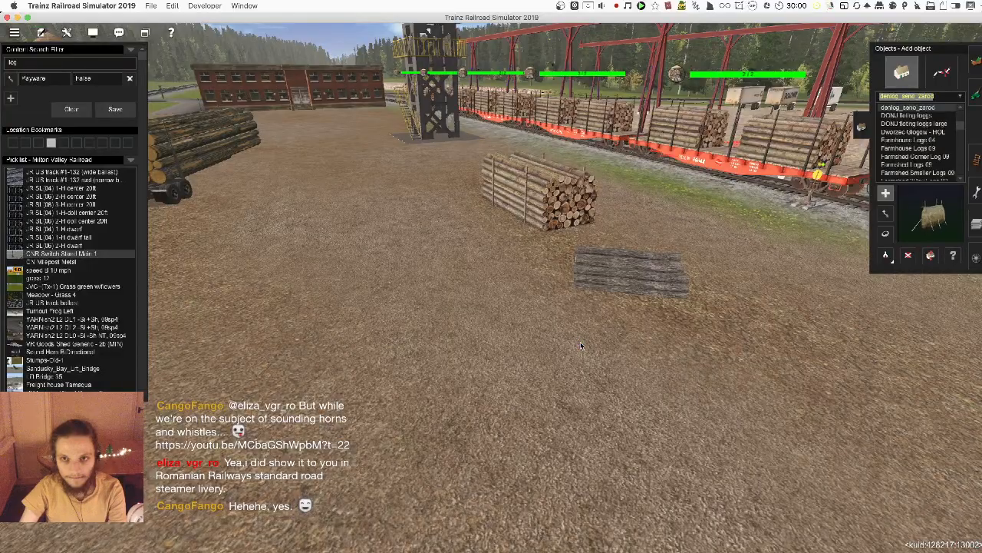
# - Try a denlog_seno_zarod haystack on the dirt lot in front of the log piles and inspect it from several sides
pyautogui.click(520, 384)
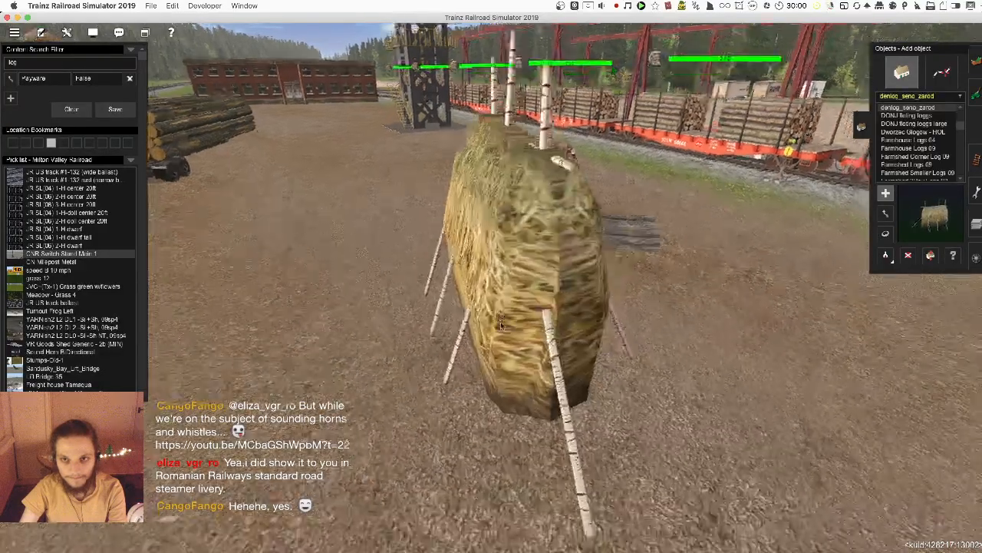
pyautogui.press('Left')
pyautogui.press('Left')
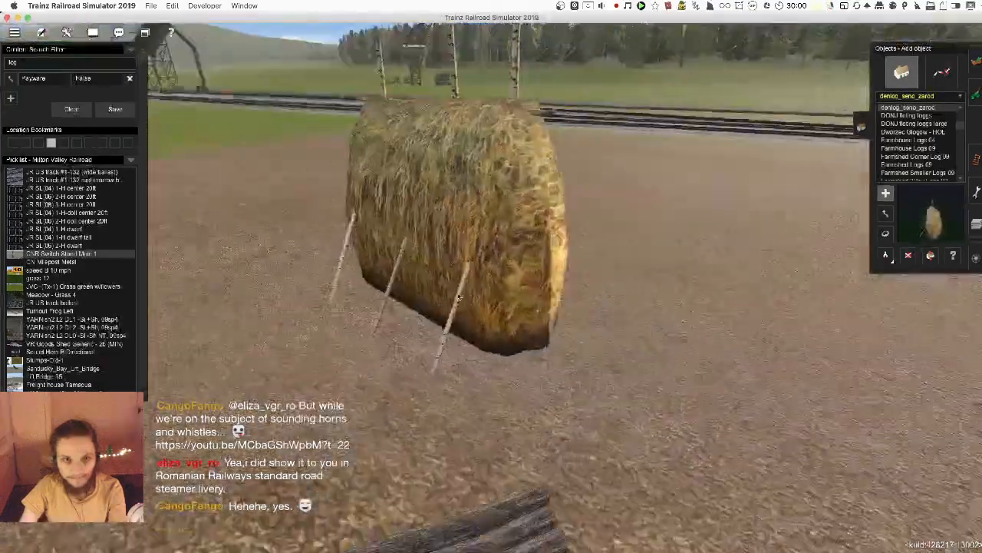
pyautogui.press('Left')
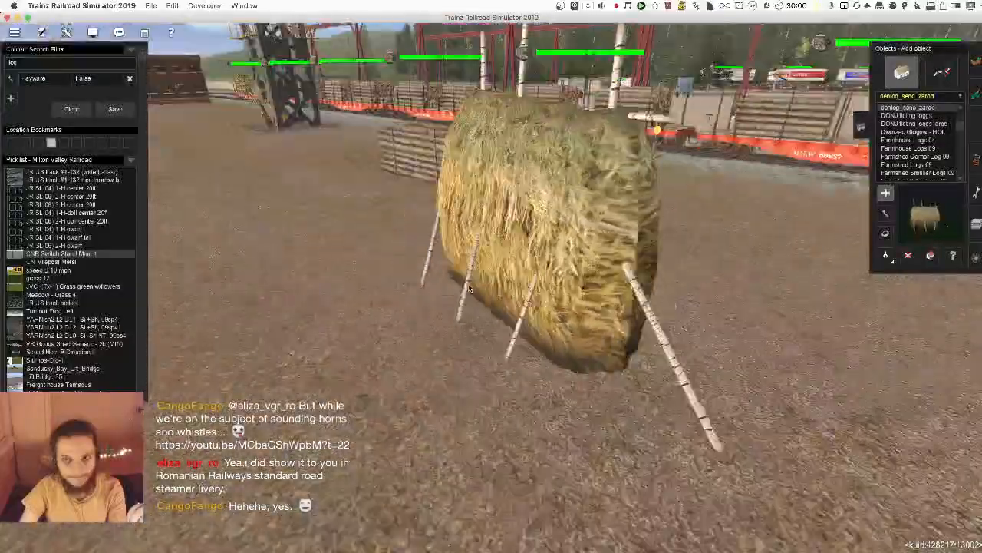
pyautogui.scroll(-5, 496, 289)
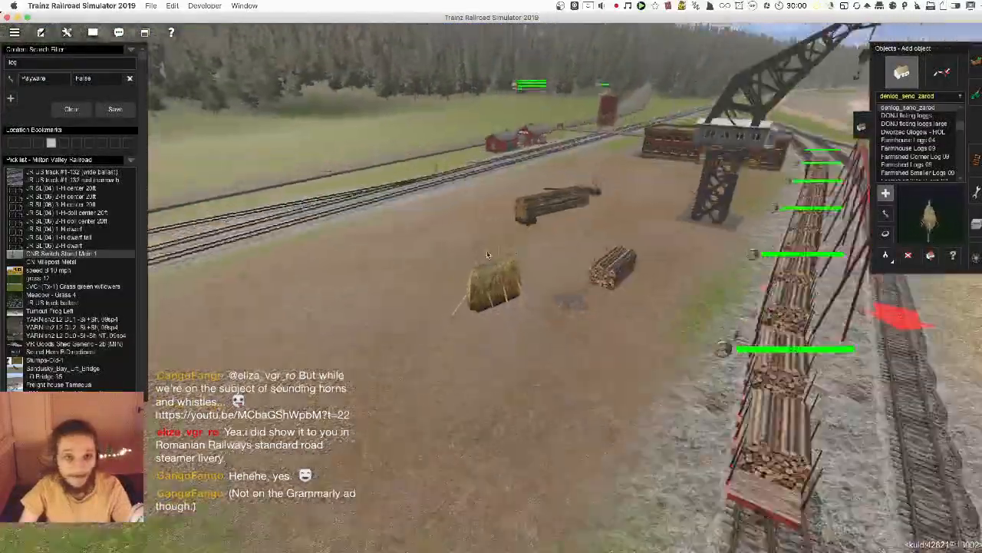
pyautogui.scroll(5, 498, 289)
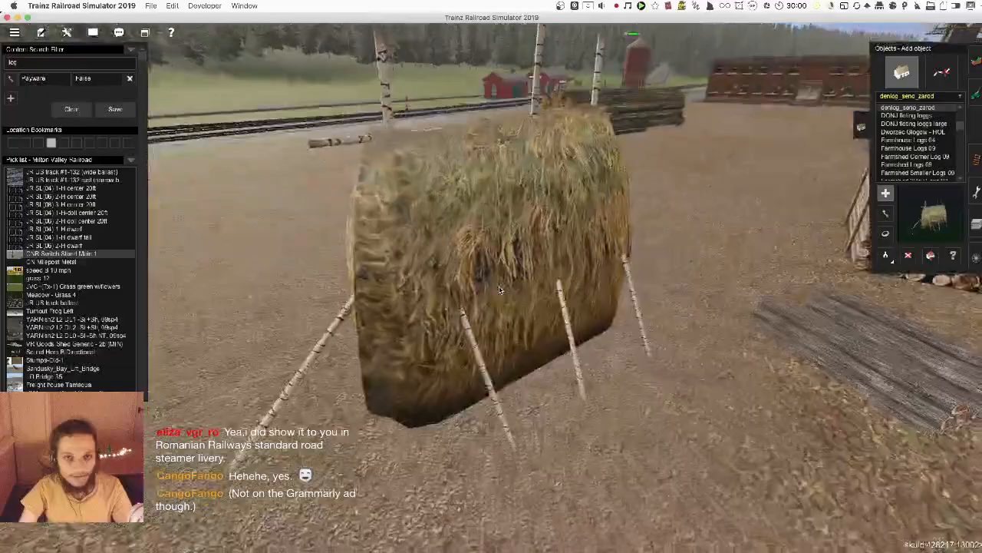
pyautogui.press('Left')
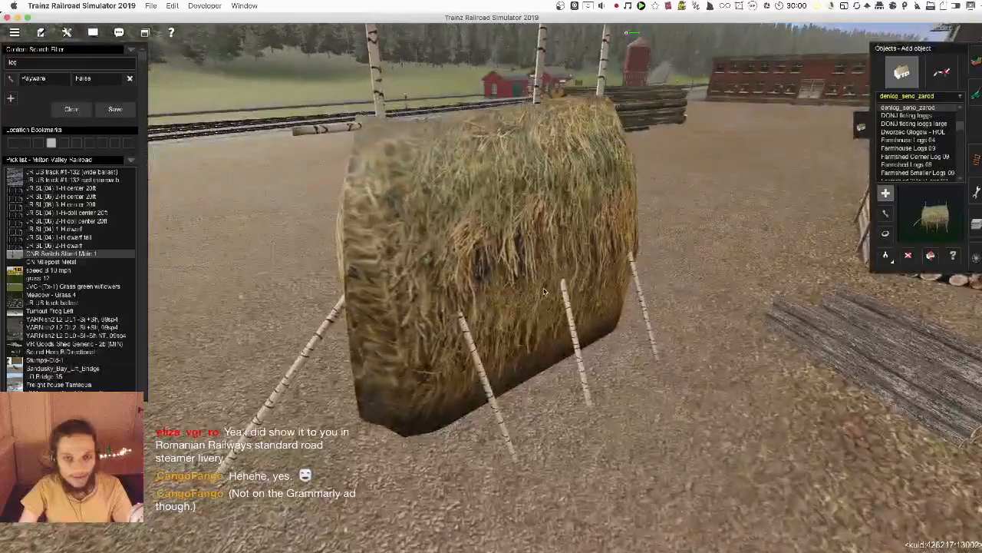
# - Place a DONJ floting loggs object on the dirt lot directly in front of the flat Cuk-Log-Pile-2
pyautogui.click(908, 115)
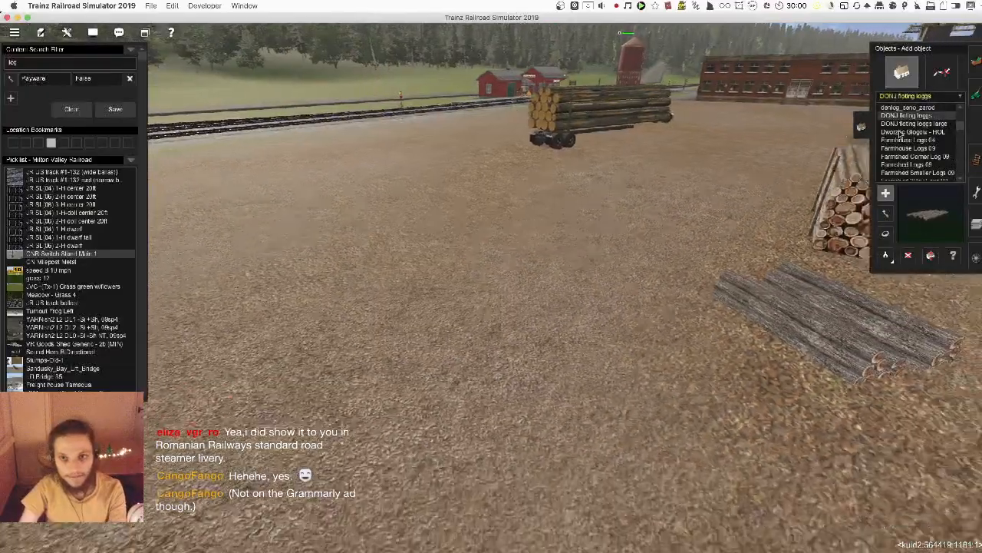
pyautogui.press('Left')
pyautogui.click(590, 307)
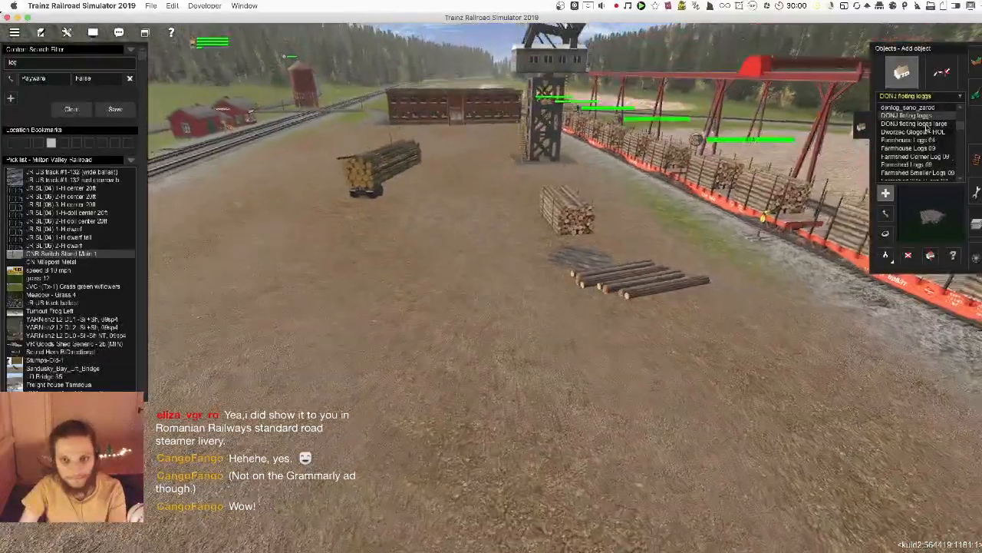
# - Try a DONJ floting loggs large object on the open dirt in front of the smaller log piles
pyautogui.click(917, 123)
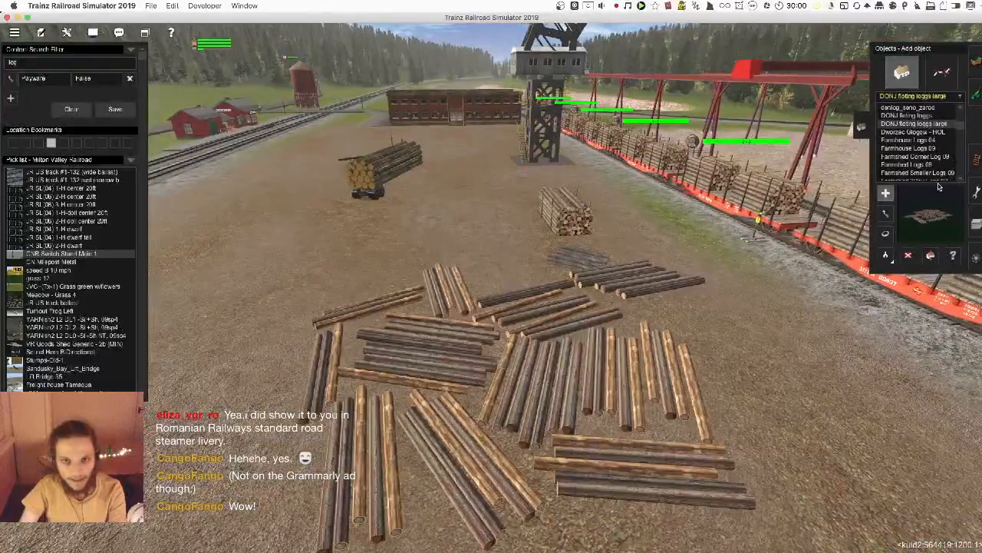
pyautogui.press('Down')
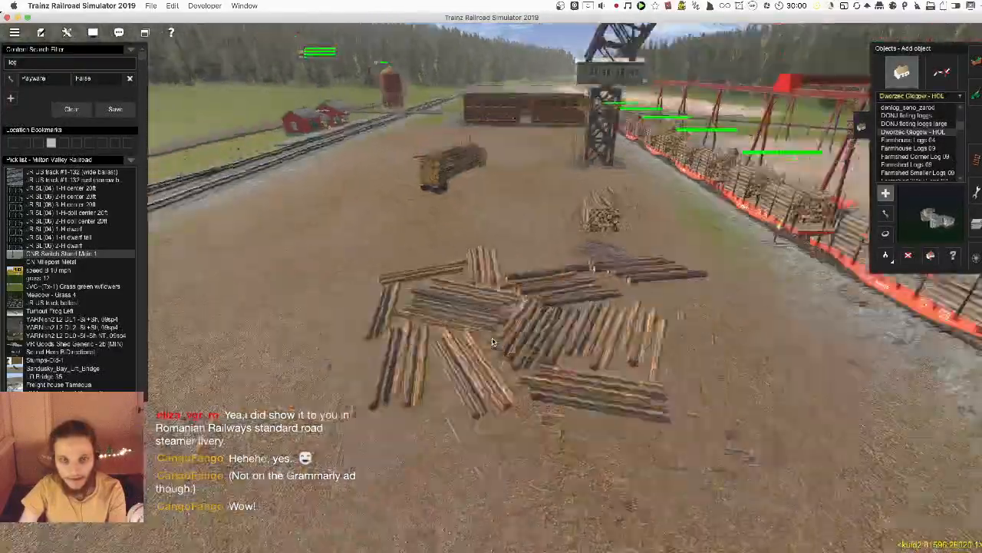
pyautogui.scroll(-3, 493, 341)
pyautogui.scroll(5, 528, 255)
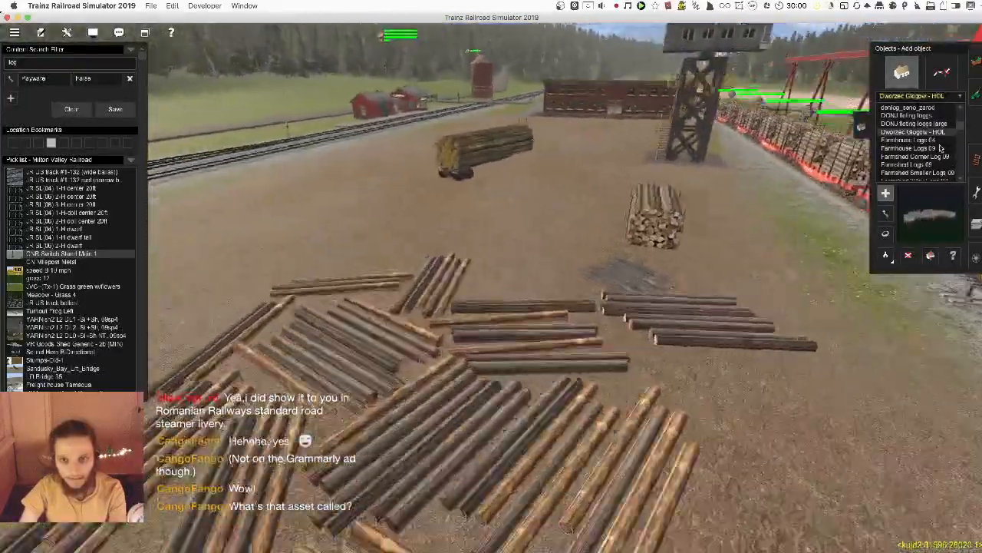
# - Try a Farmshed 3Bay Logs 09 on the dirt lot among the log piles and undo its placement
pyautogui.click(940, 149)
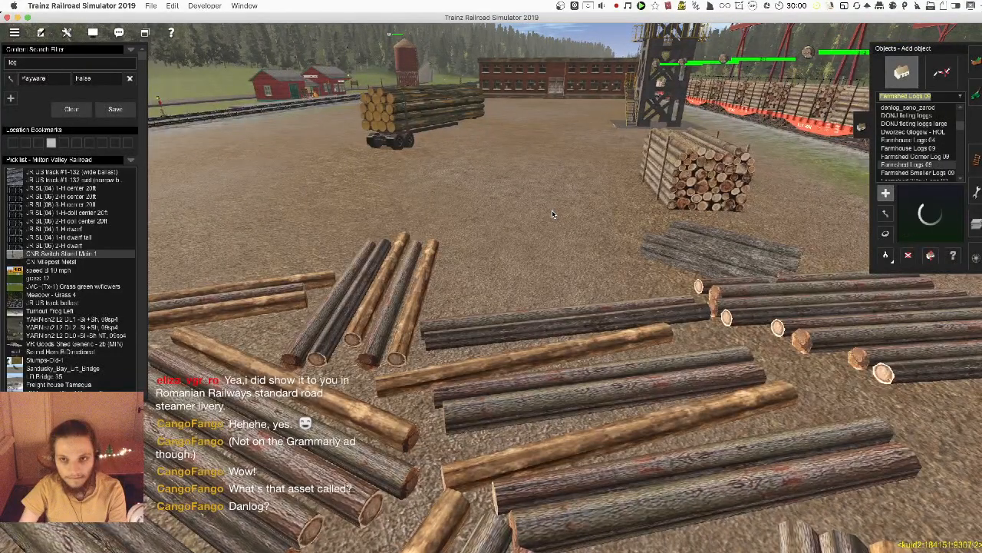
pyautogui.press('Down')
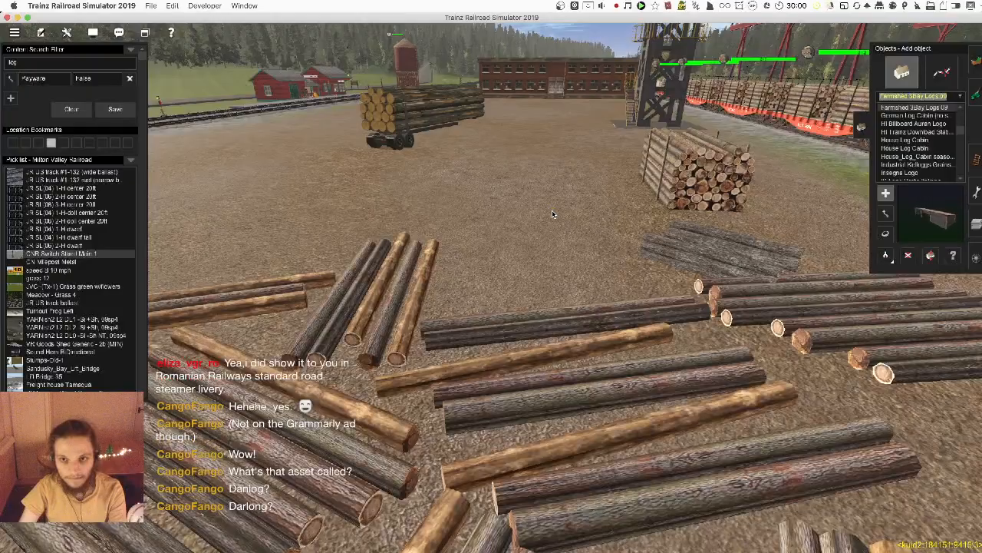
pyautogui.click(552, 185)
pyautogui.scroll(-5, 552, 185)
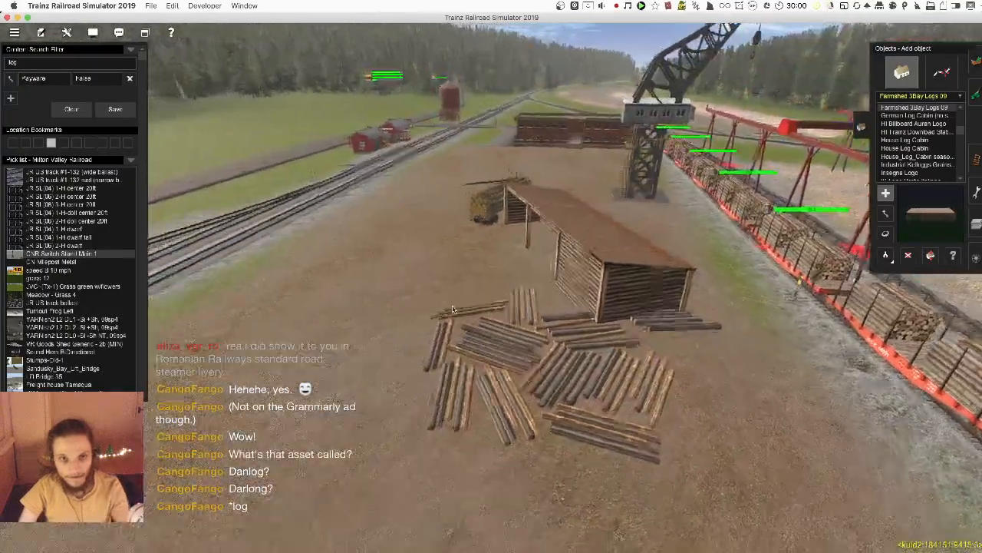
pyautogui.hotkey('ctrl', 'z')
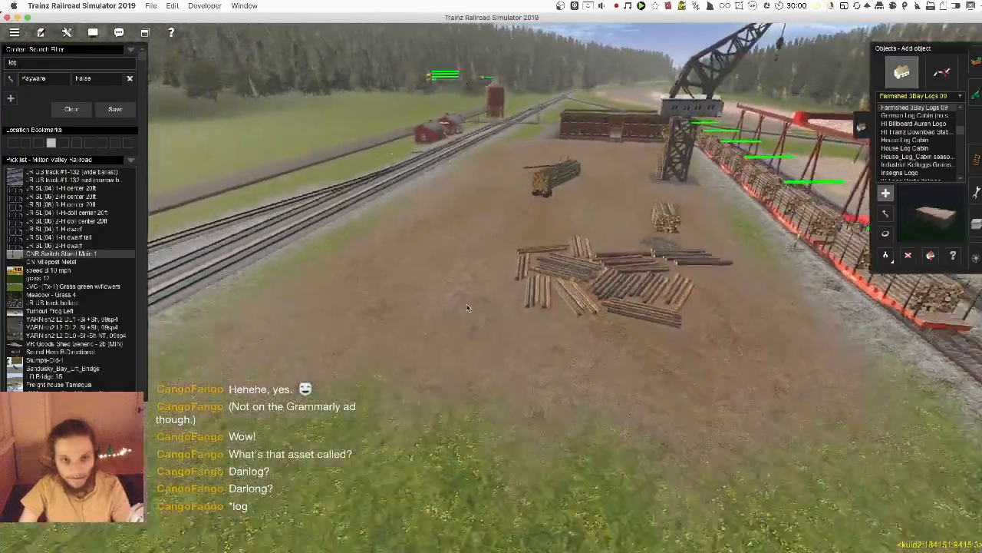
# - Place a Farmshed 3Bay Logs 09 at the lot's edge beside the tracks and adjust its position and rotation to follow the rails
pyautogui.moveTo(445, 251); pyautogui.dragTo(407, 259)
pyautogui.press('m')
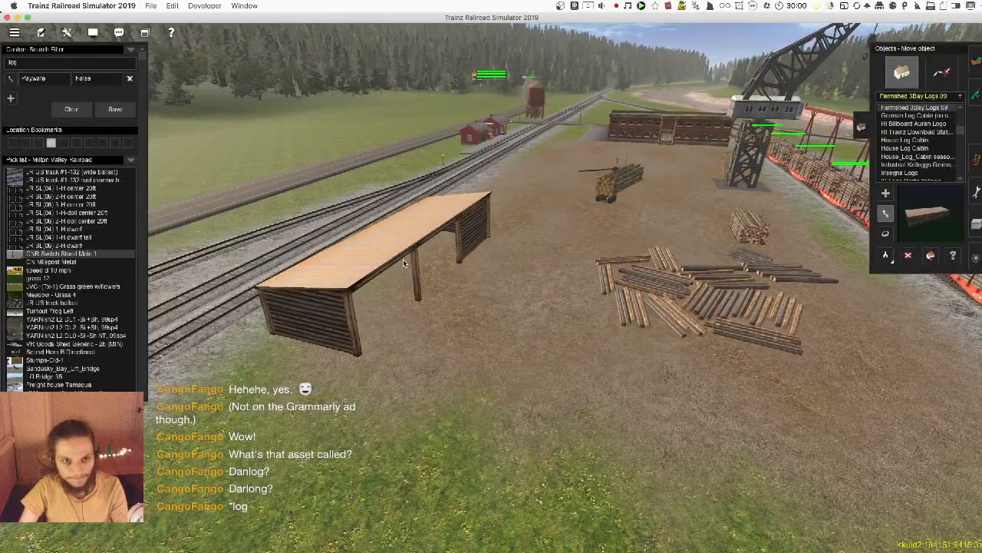
pyautogui.rightClick(406, 261)
pyautogui.moveTo(403, 303); pyautogui.dragTo(533, 288, button='right')
pyautogui.press('r')
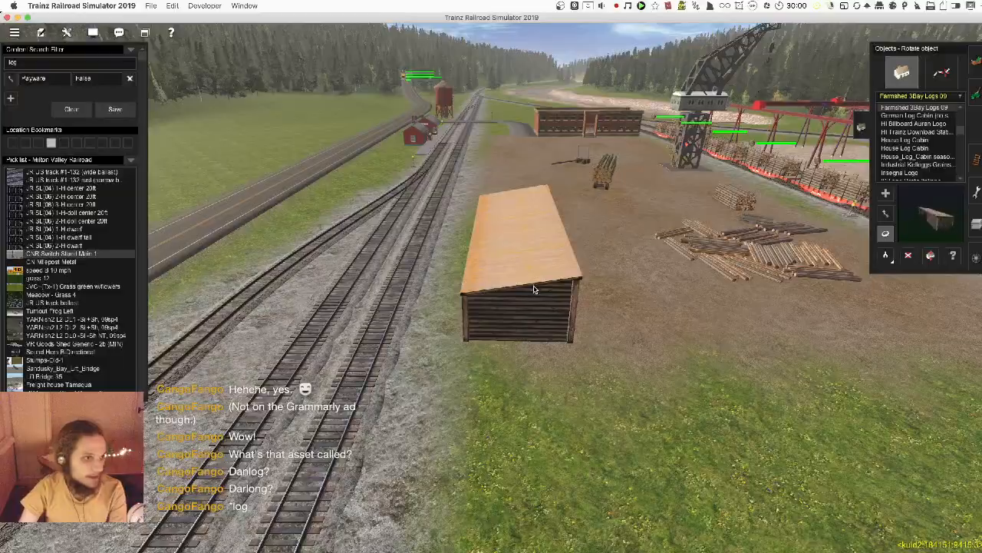
pyautogui.moveTo(569, 308); pyautogui.dragTo(493, 292, button='right')
# - Examine the scattered logs and look up the list names of the previously tried objects, including DONJ floting loggs and denlog_seno_zarod
pyautogui.scroll(-3, 548, 292)
pyautogui.scroll(4, 506, 290)
pyautogui.scroll(-5, 501, 288)
pyautogui.scroll(6, 478, 275)
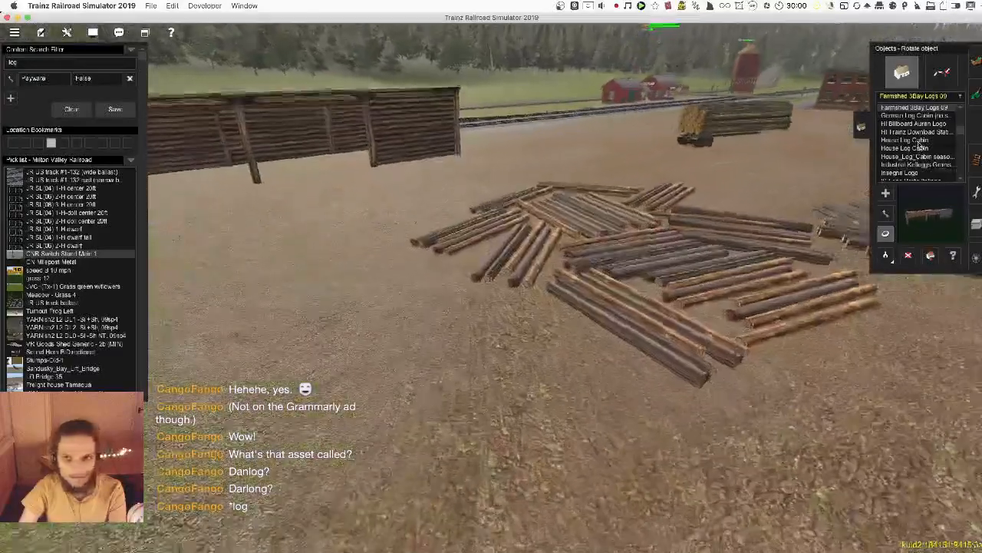
pyautogui.scroll(1, 919, 145)
pyautogui.scroll(1, 918, 143)
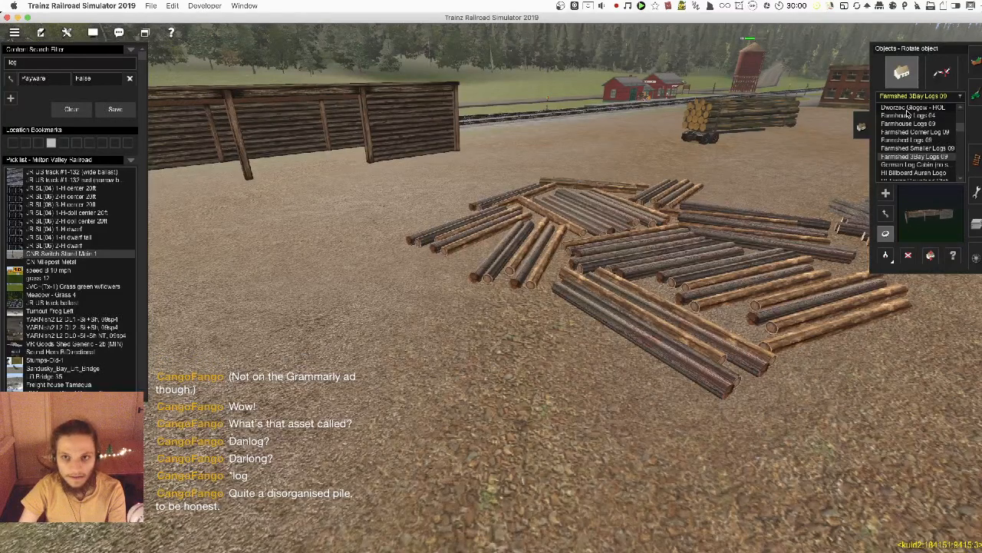
pyautogui.click(908, 109)
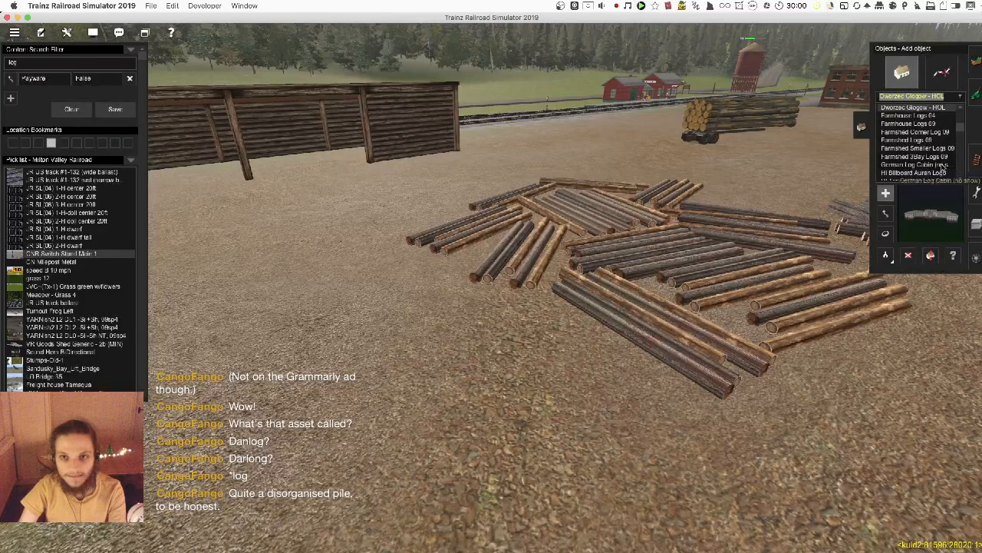
pyautogui.scroll(2, 940, 165)
pyautogui.click(908, 140)
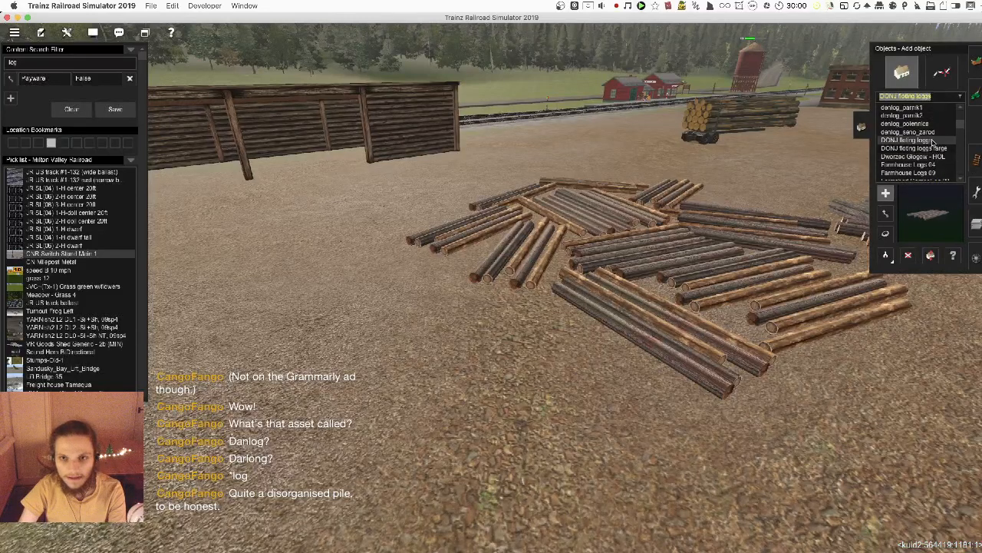
pyautogui.click(931, 132)
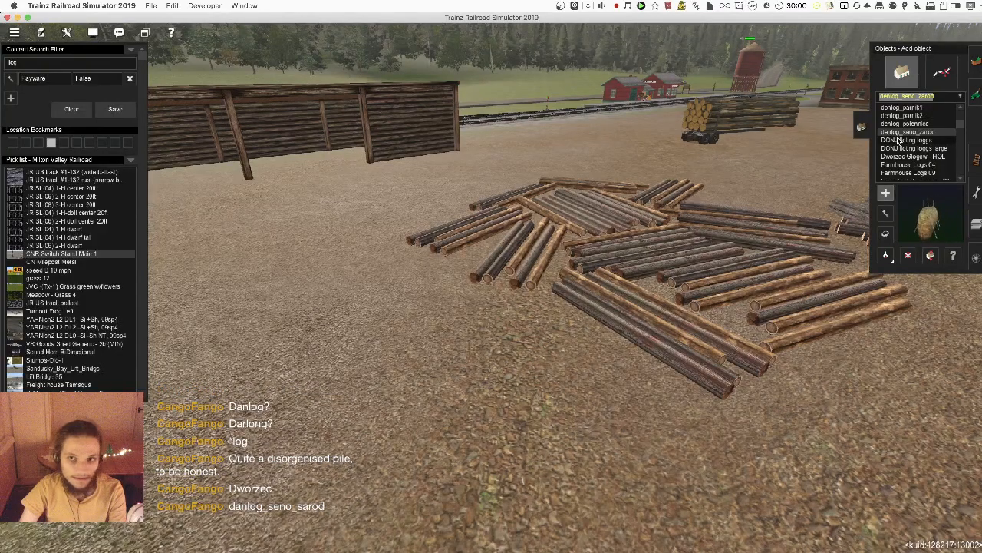
pyautogui.scroll(-8, 555, 298)
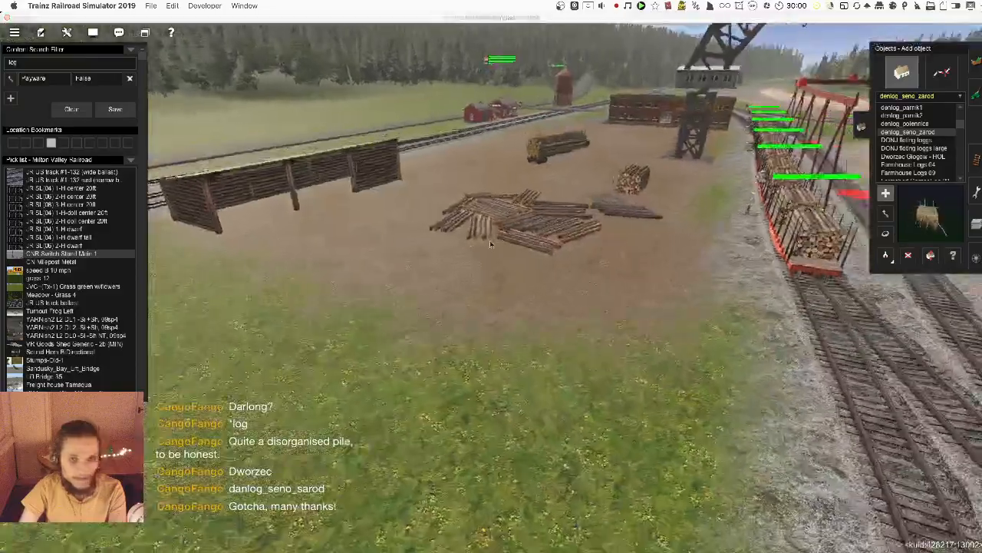
# - Pick the three-bay log shed beside the tracks as the object type to add
pyautogui.rightClick(428, 235)
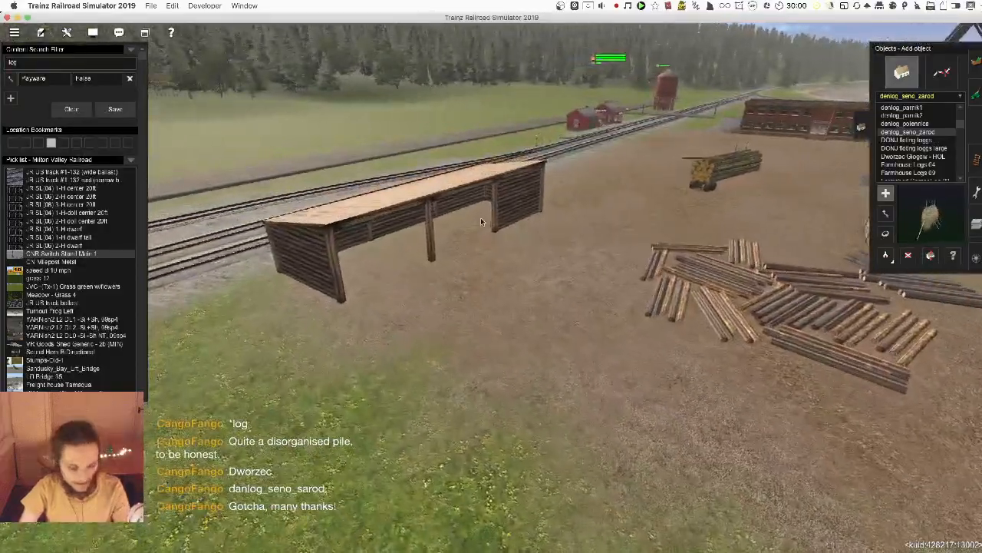
pyautogui.press('g')
pyautogui.click(480, 218)
pyautogui.rightClick(573, 256)
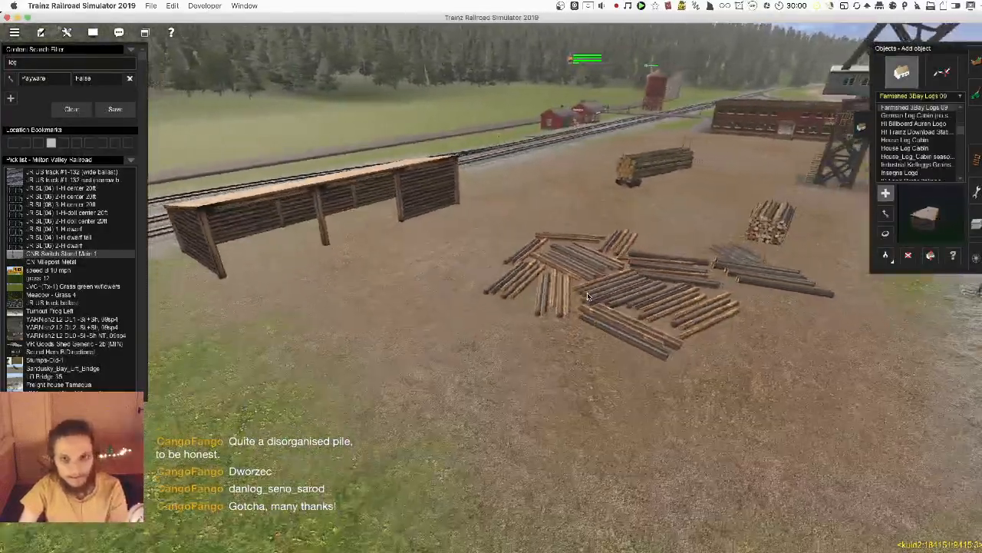
# - Delete the large scattered log set from the dirt lot, keeping the smaller log piles
pyautogui.press('m')
pyautogui.moveTo(323, 391); pyautogui.dragTo(449, 305)
pyautogui.press('d')
pyautogui.click(430, 307)
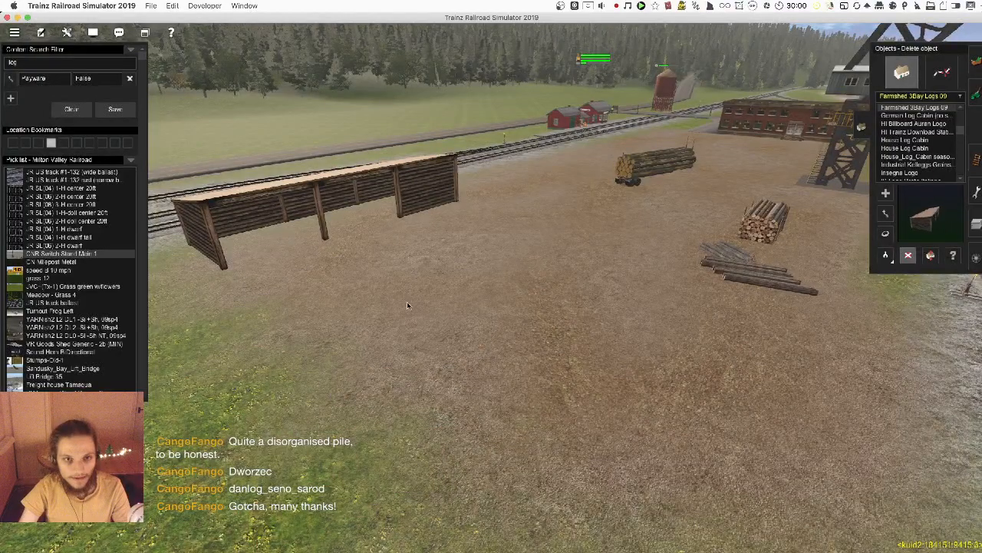
# - Try a German Log Cabin (no snow) on the dirt lot in front of the log shed
pyautogui.rightClick(392, 284)
pyautogui.click(895, 115)
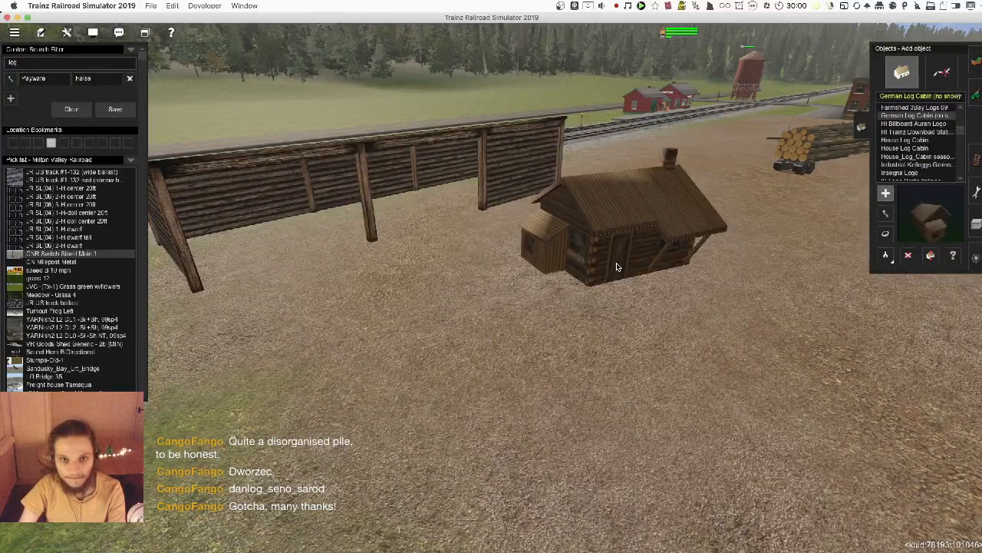
# - Place the HI Trainz Download Station billboard on the dirt lot in front of the log shed
pyautogui.click(915, 131)
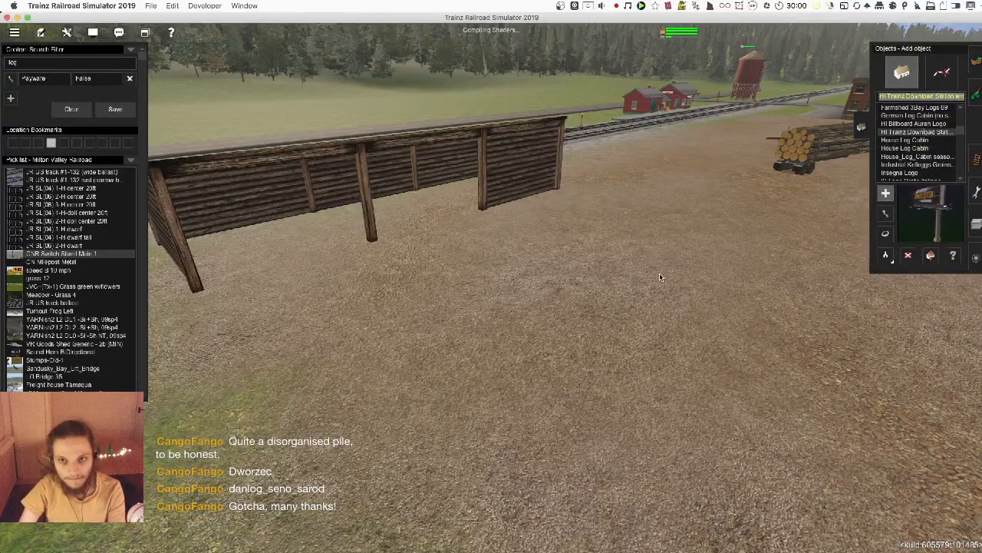
pyautogui.press('Down')
pyautogui.press('Up')
pyautogui.click(603, 316)
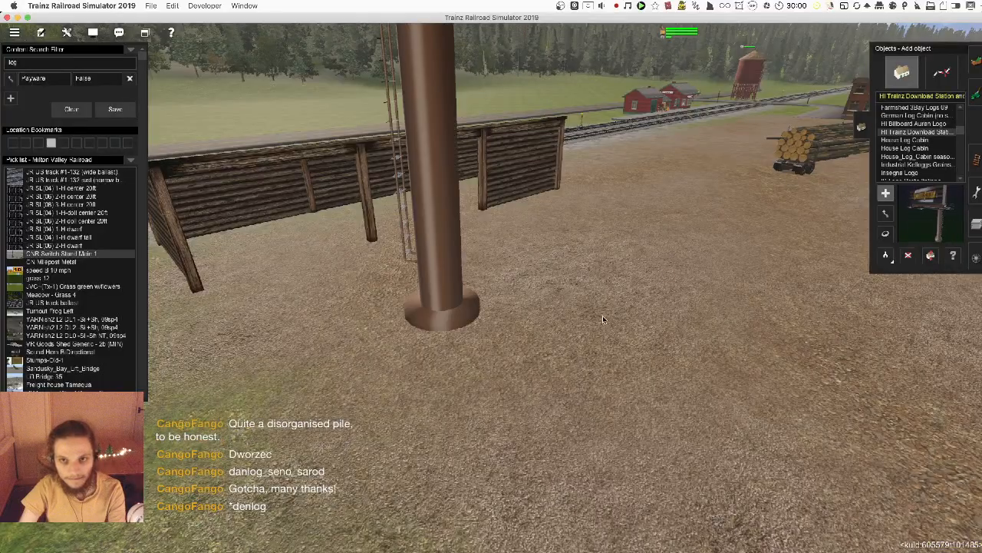
# - Inspect the billboard on the dirt lot from a distance and from its Auran logo side
pyautogui.scroll(-6, 603, 315)
pyautogui.scroll(2, 515, 277)
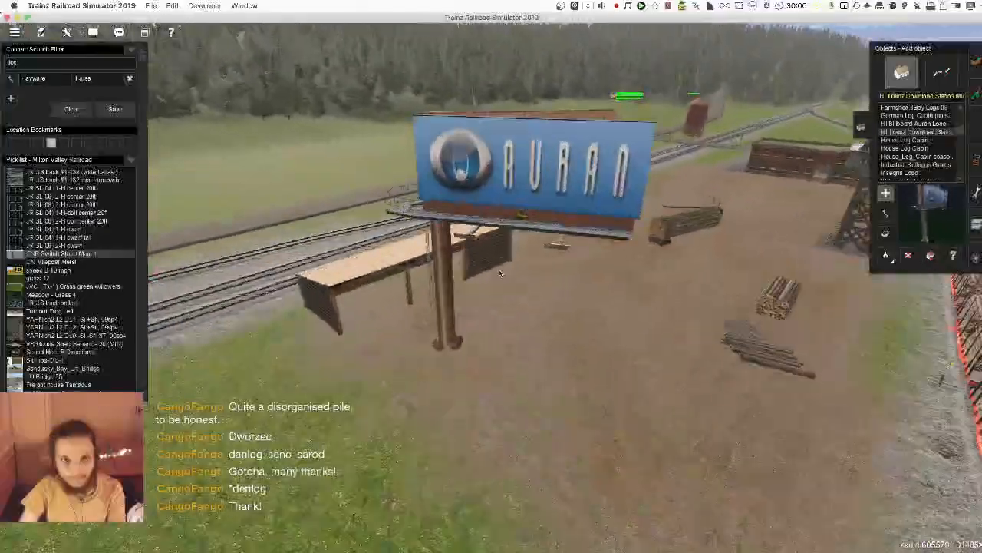
pyautogui.moveTo(500, 273); pyautogui.dragTo(524, 290, button='right')
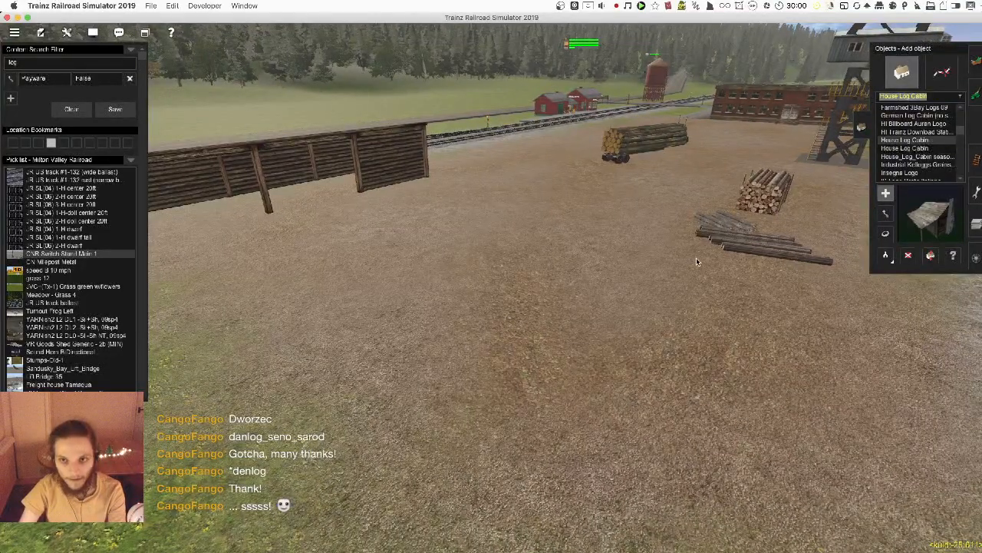
# - Try the House Log Cabin objects on the dirt lot, inspect the snow-roofed one from all sides and undo its placement
pyautogui.click(503, 286)
pyautogui.scroll(3, 502, 287)
pyautogui.moveTo(502, 287)
pyautogui.mouseDown(button='right')
pyautogui.moveTo(456, 270)
pyautogui.moveTo(465, 294)
pyautogui.moveTo(558, 289)
pyautogui.moveTo(487, 291)
pyautogui.mouseUp(button='right')
pyautogui.scroll(-3, 559, 290)
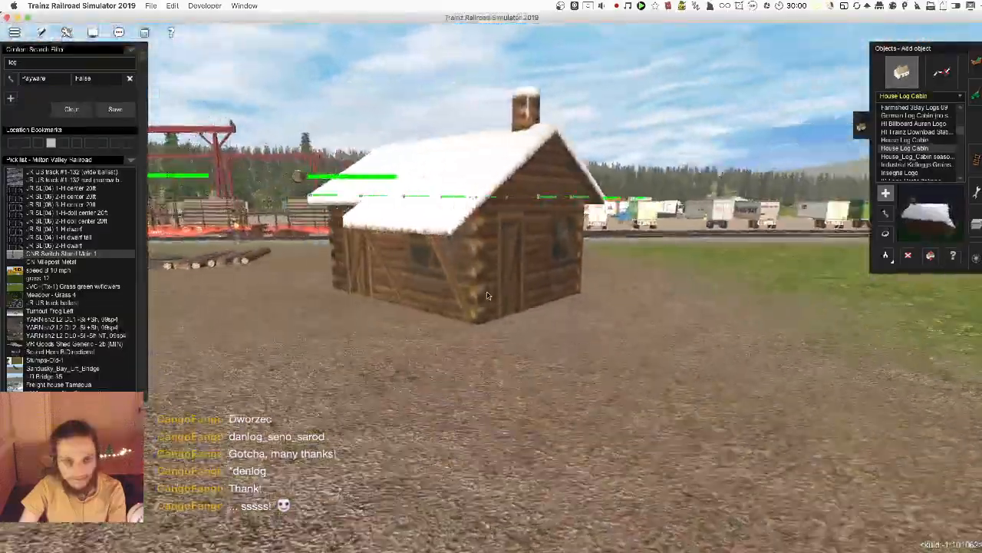
pyautogui.scroll(2, 485, 291)
pyautogui.scroll(5, 485, 291)
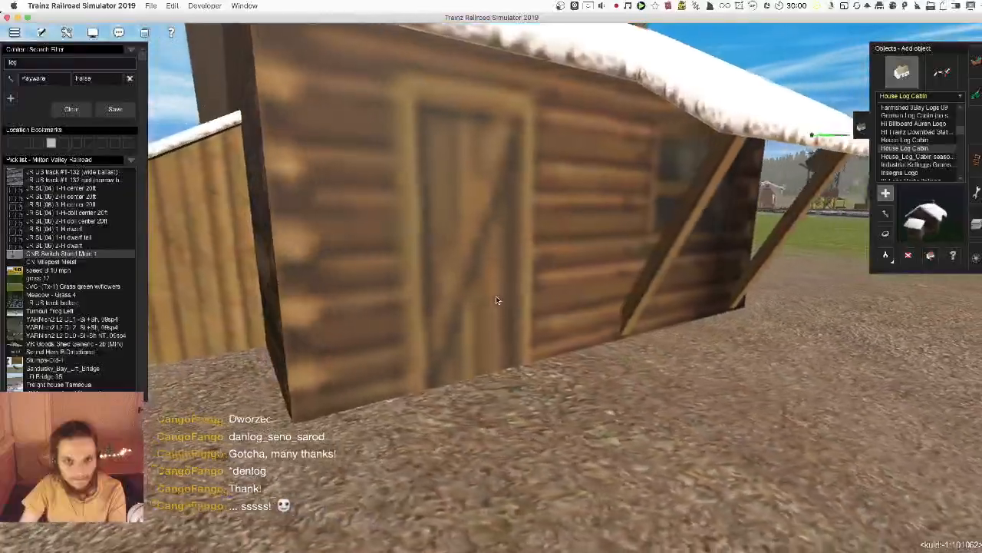
pyautogui.scroll(-8, 499, 304)
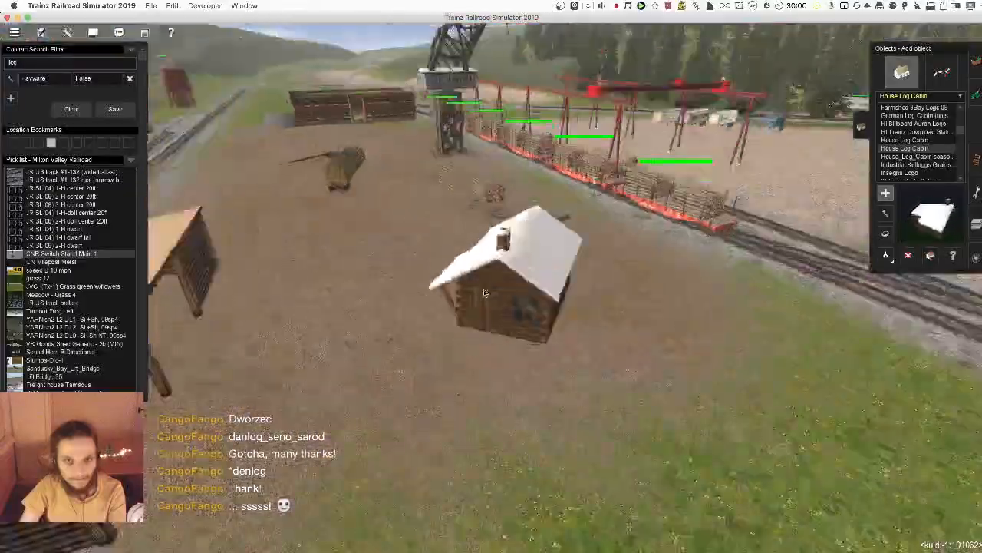
pyautogui.moveTo(485, 292); pyautogui.dragTo(522, 289, button='right')
pyautogui.scroll(7, 530, 286)
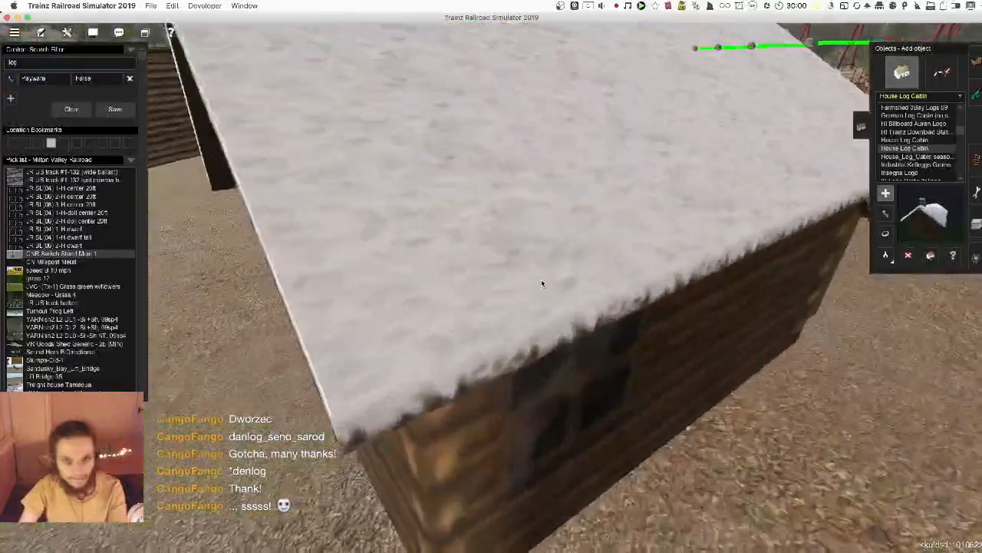
pyautogui.scroll(-7, 571, 298)
pyautogui.press('super+z')
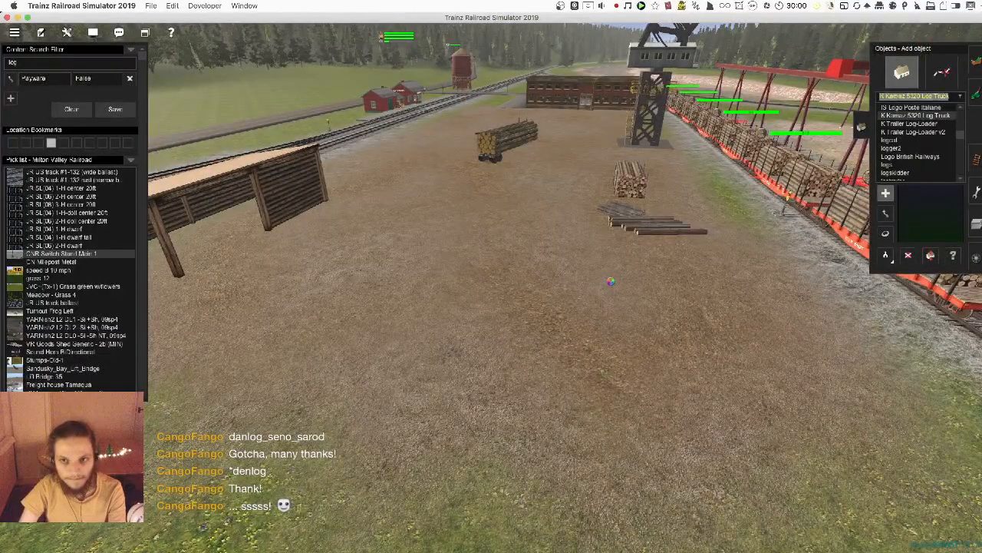
# - Place a K Trailer Log-Loader on the dirt lot in front of the log shed and inspect it
pyautogui.click(581, 288)
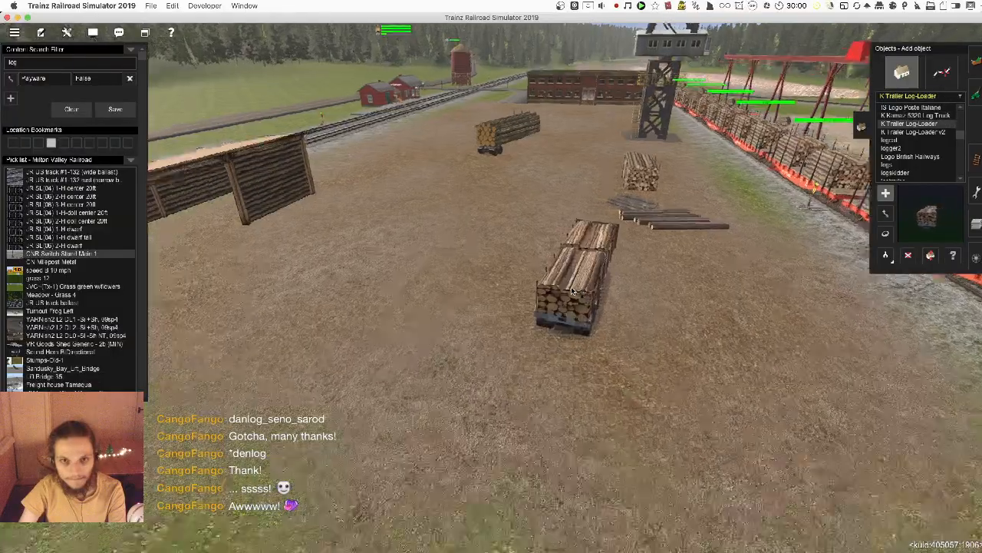
pyautogui.scroll(5, 574, 292)
pyautogui.scroll(-5, 568, 294)
pyautogui.moveTo(568, 294); pyautogui.dragTo(533, 305, button='right')
pyautogui.scroll(3, 571, 271)
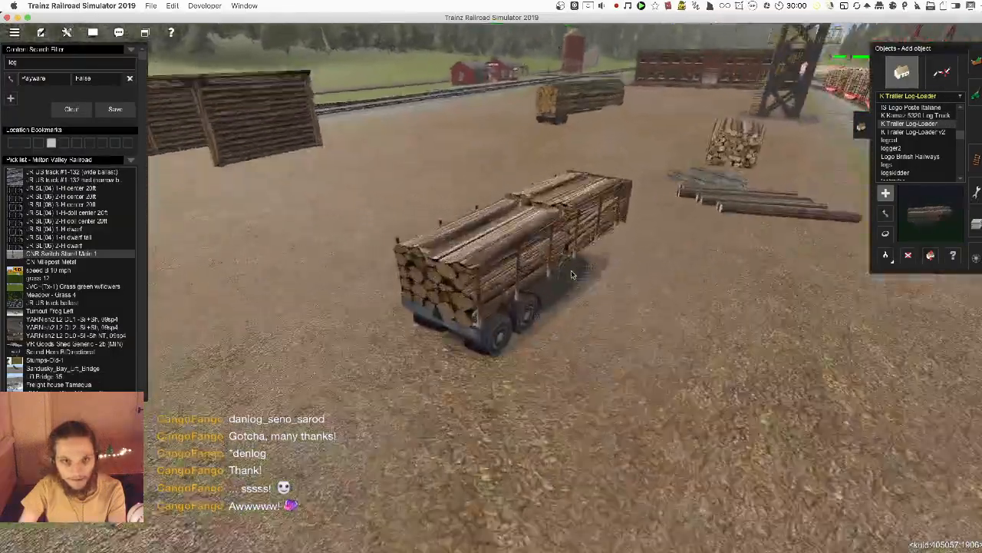
pyautogui.scroll(-8, 571, 274)
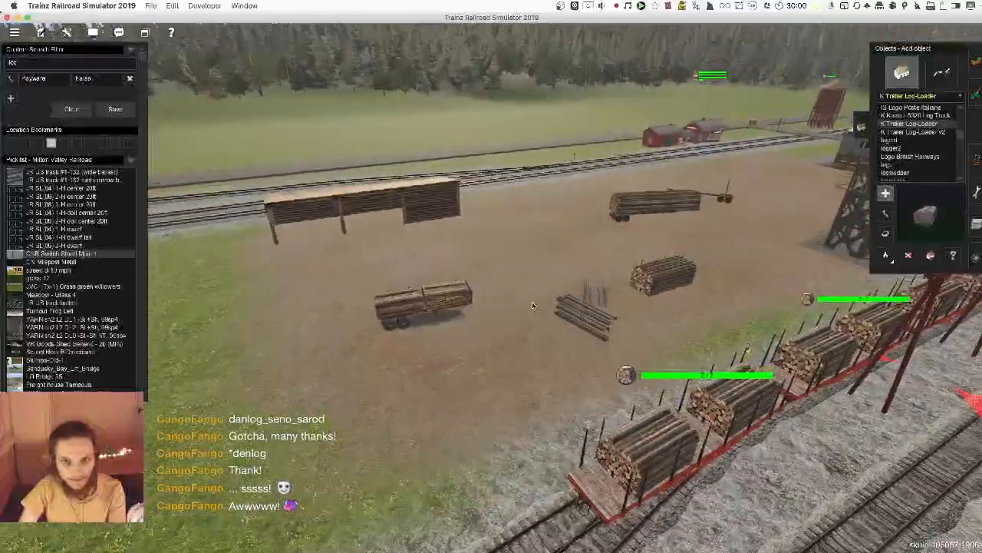
pyautogui.scroll(5, 538, 280)
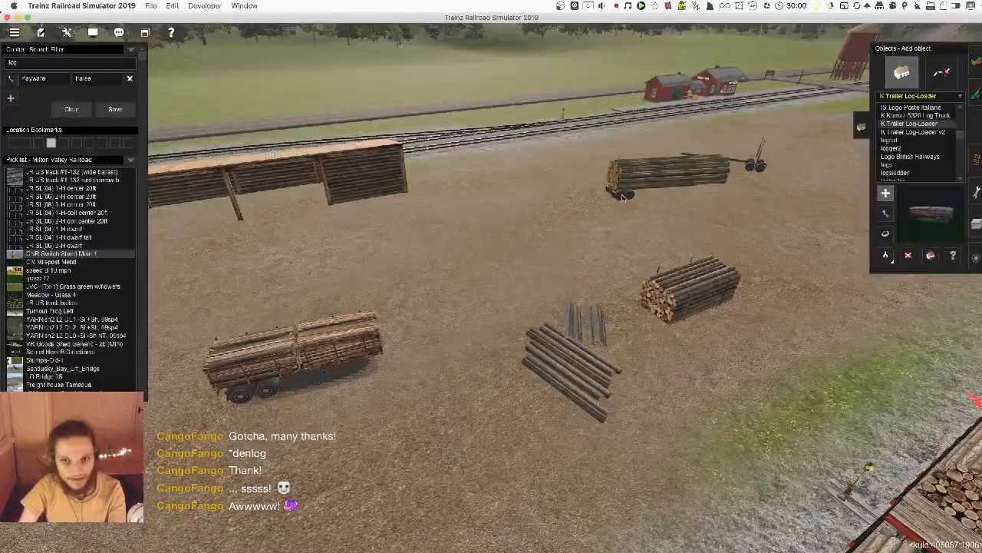
# - Delete the log load from the older pole trailer near the crane, keeping its wheeled pole
pyautogui.rightClick(623, 198)
pyautogui.scroll(-3, 539, 254)
pyautogui.press('d')
pyautogui.click(485, 261)
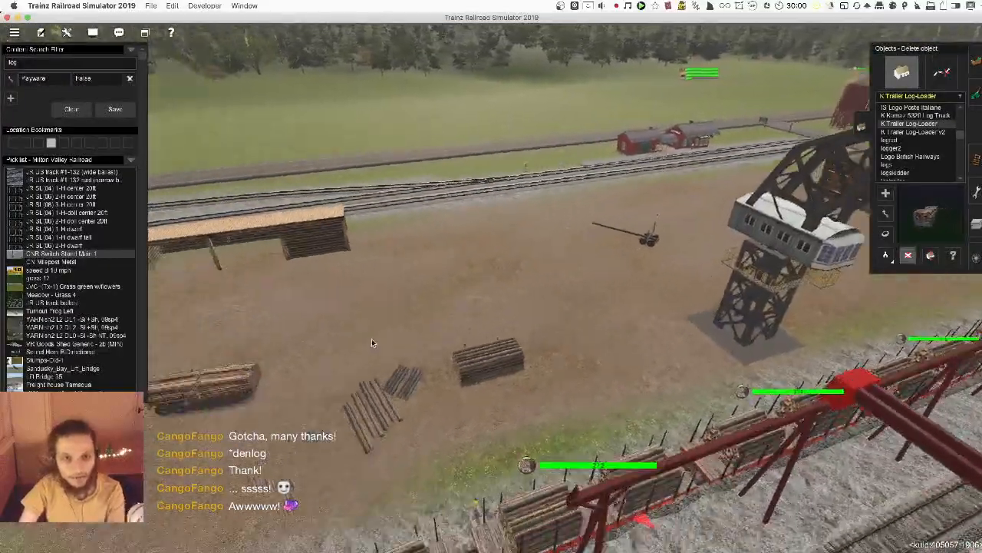
# - Place a K Trailer Log-Loader v2 on the lot beside the first log trailer
pyautogui.moveTo(371, 339); pyautogui.dragTo(460, 330, button='right')
pyautogui.scroll(3, 433, 330)
pyautogui.click(927, 132)
pyautogui.click(726, 258)
pyautogui.moveTo(726, 258); pyautogui.dragTo(721, 274, button='right')
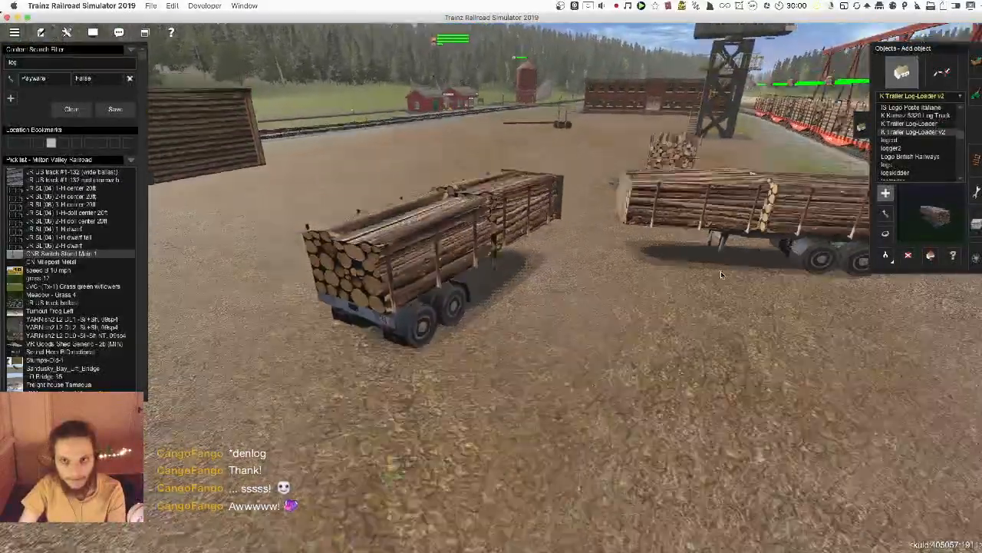
pyautogui.scroll(-3, 720, 274)
# - Rotate the K Trailer Log-Loader v2 and move it close alongside the first log trailer for comparison
pyautogui.press('r')
pyautogui.moveTo(658, 263); pyautogui.dragTo(658, 265)
pyautogui.press('Up')
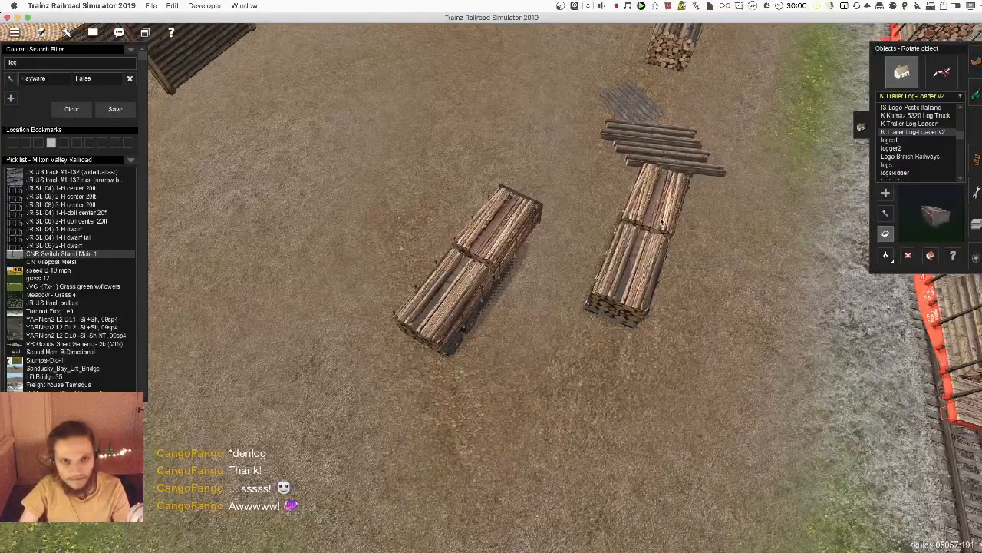
pyautogui.moveTo(600, 267); pyautogui.dragTo(499, 325)
pyautogui.press('Left')
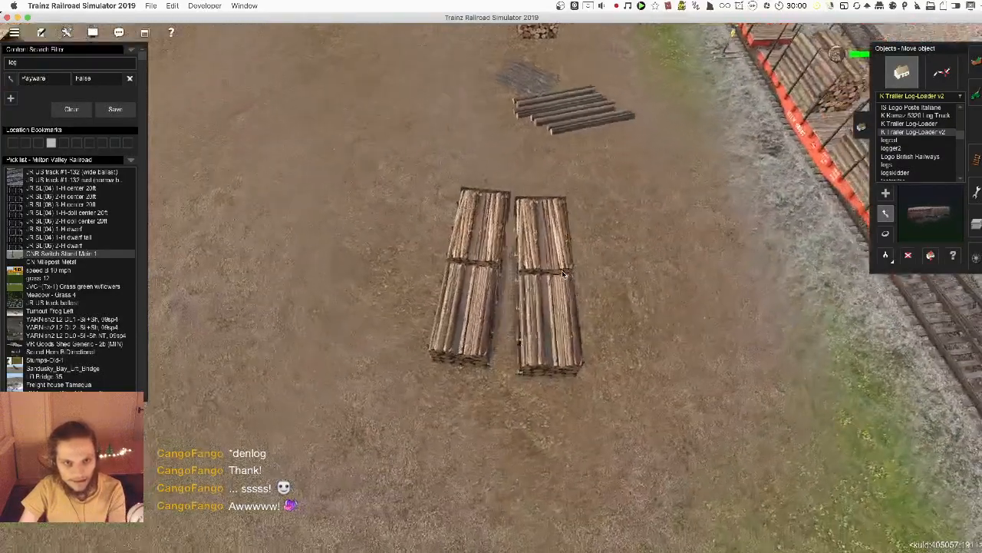
pyautogui.press('Down')
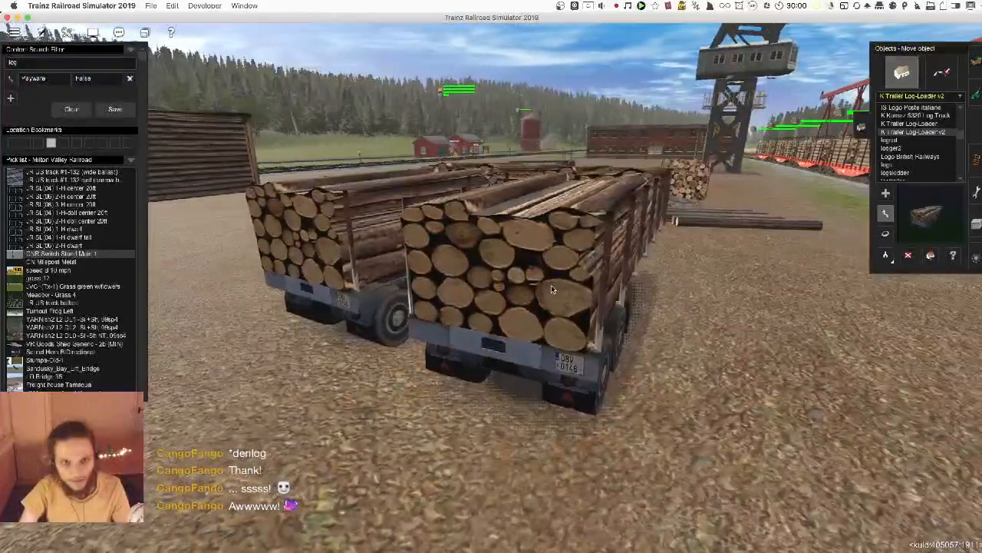
# - Delete both log trailers standing side by side on the dirt lot
pyautogui.press('d')
pyautogui.click(551, 288)
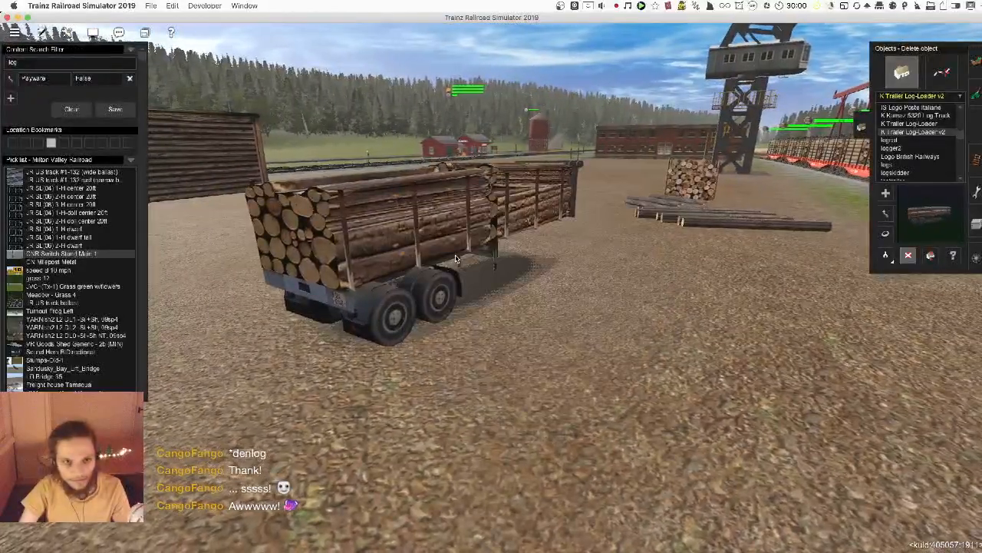
pyautogui.click(445, 278)
# - Place a K Trailer Log-Loader v2 in front of the log shed and rotate it at an angle to the shed
pyautogui.press('a')
pyautogui.click(455, 298)
pyautogui.press('r')
pyautogui.moveTo(460, 284); pyautogui.dragTo(499, 246)
pyautogui.press('Up')
pyautogui.scroll(-3, 499, 246)
pyautogui.scroll(3, 691, 284)
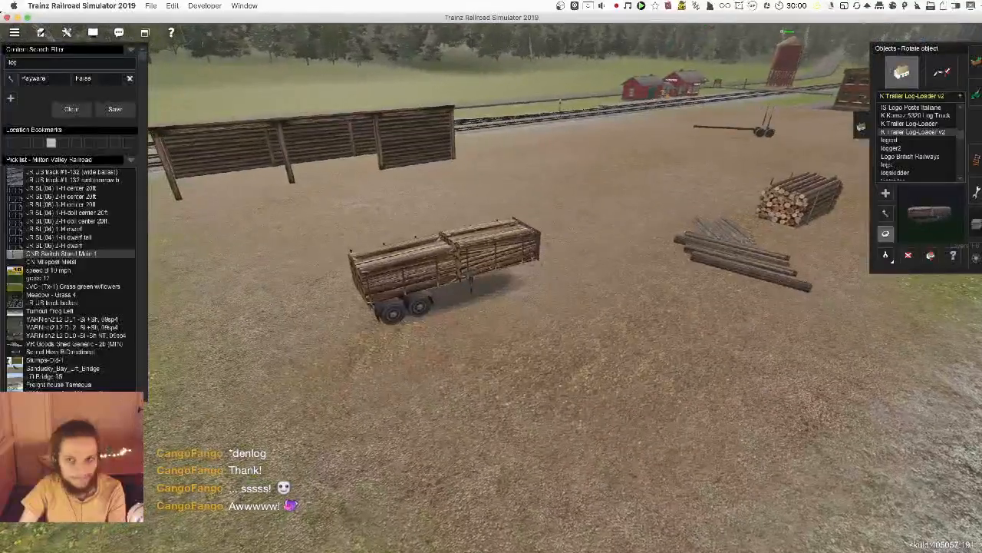
# - Place the logcat tractor with its dragged log on the dirt lot next to the log trailer
pyautogui.click(575, 327)
pyautogui.rightClick(558, 314)
pyautogui.press('Left')
pyautogui.scroll(3, 522, 267)
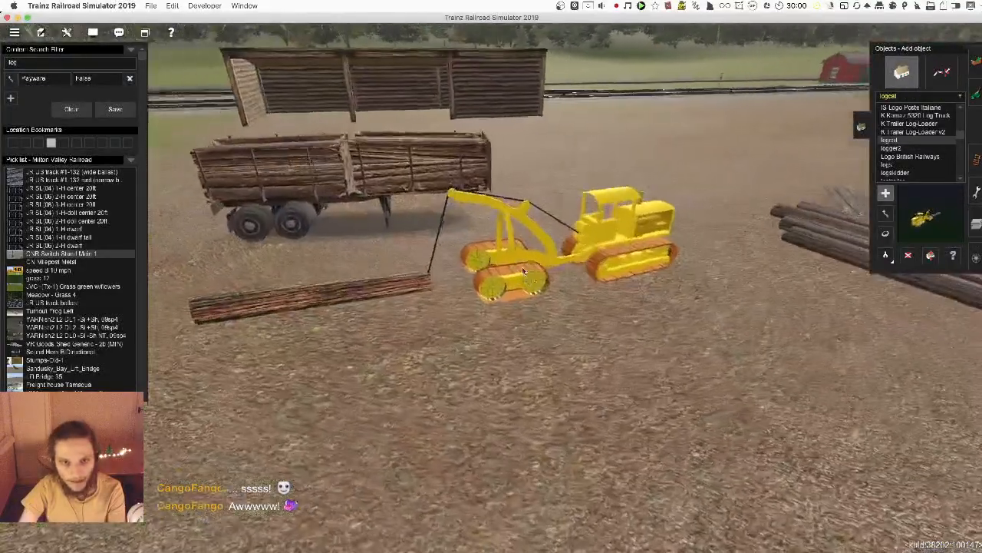
pyautogui.press('Left')
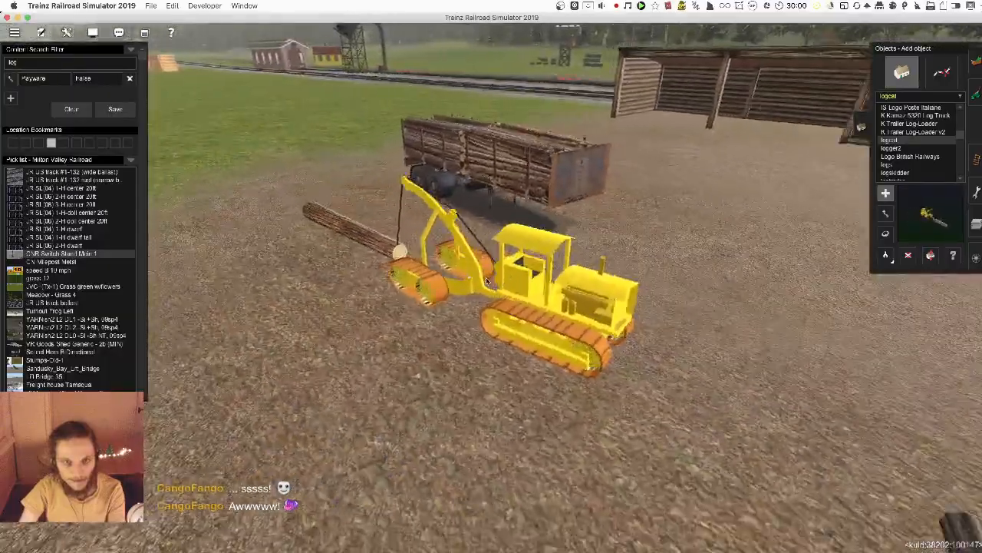
pyautogui.press('Right')
# - Examine the logcat tractor up close with the walk camera, and return to the roaming camera
pyautogui.hotkey('alt', 'y')
pyautogui.moveTo(452, 292); pyautogui.dragTo(430, 330, button='right')
pyautogui.press('a')
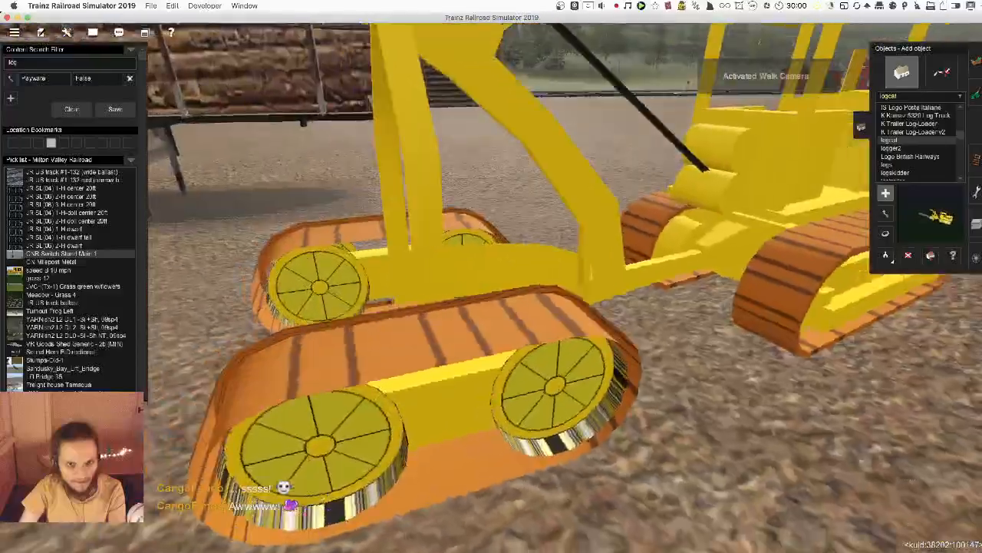
pyautogui.moveTo(521, 228); pyautogui.dragTo(456, 377, button='right')
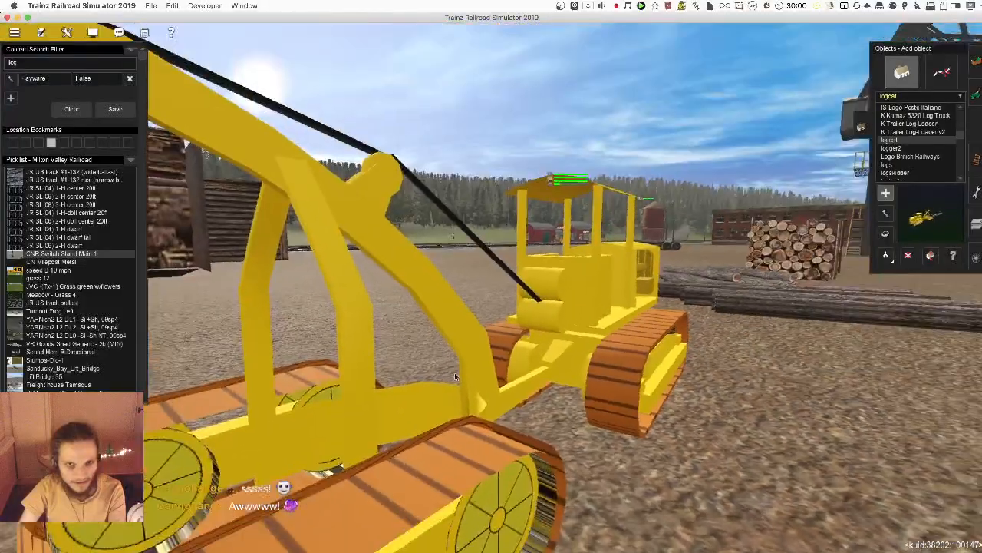
pyautogui.press('4')
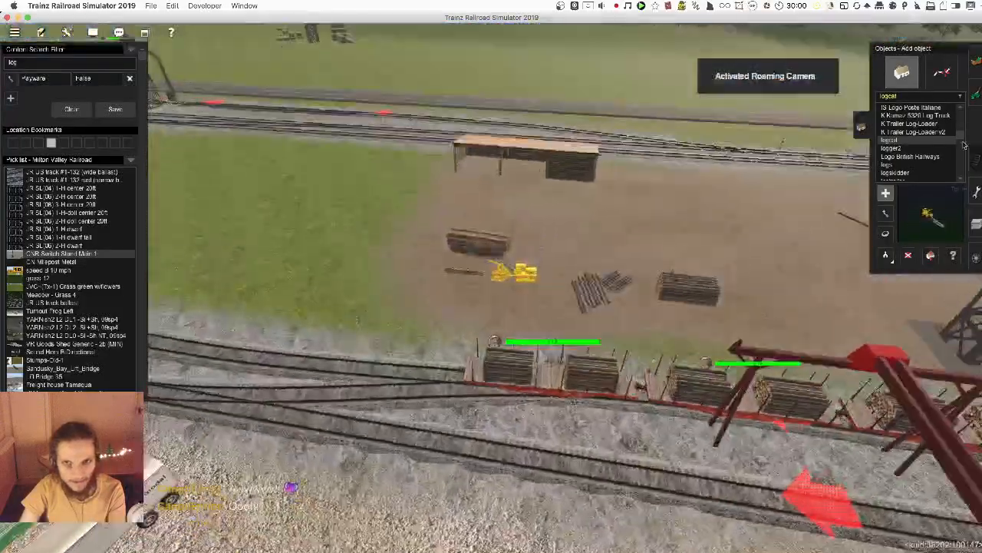
# - Try the logger2 harvester on the dirt lot beside the logcat tractor
pyautogui.click(963, 148)
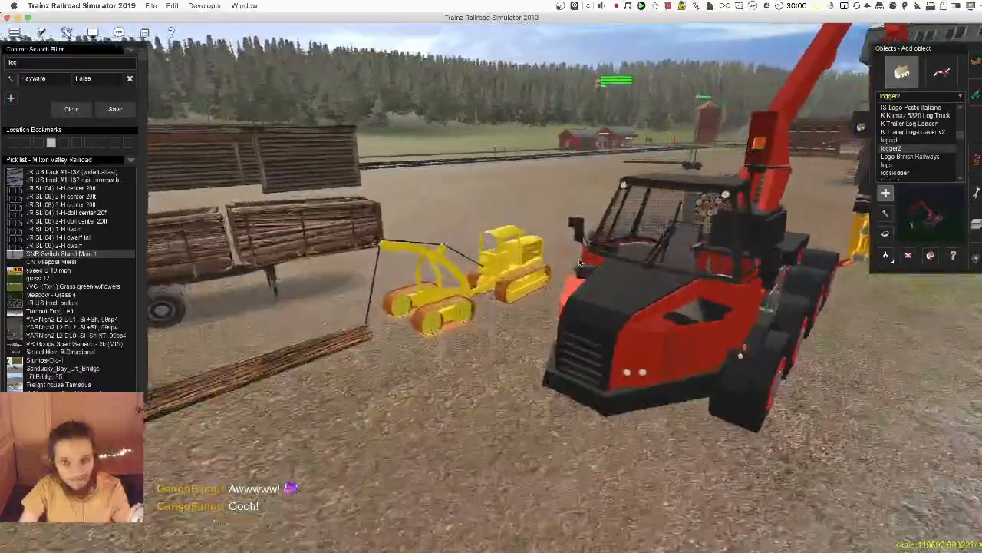
pyautogui.click(662, 280)
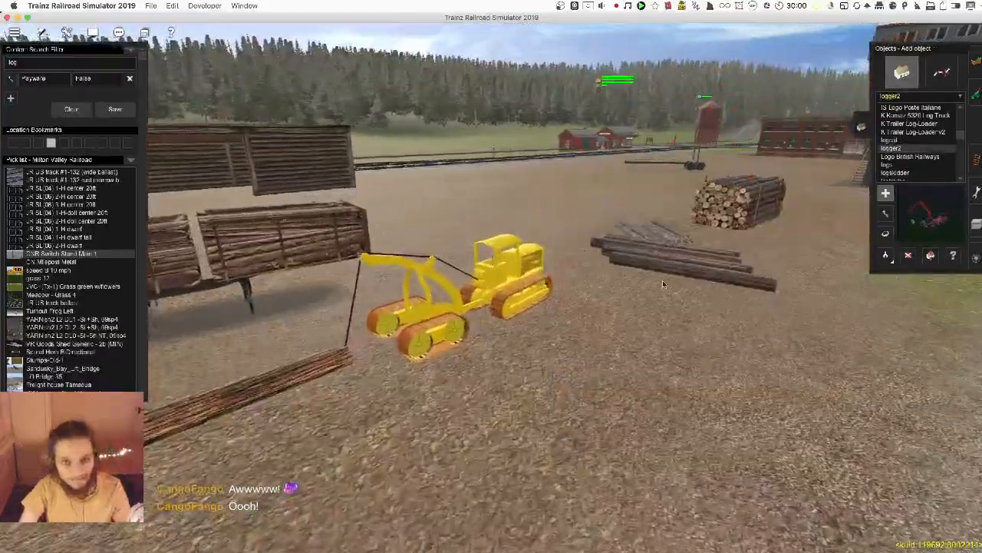
# - Move the logcat tractor into the log shed's open middle bay and turn it to face the other way
pyautogui.click(885, 213)
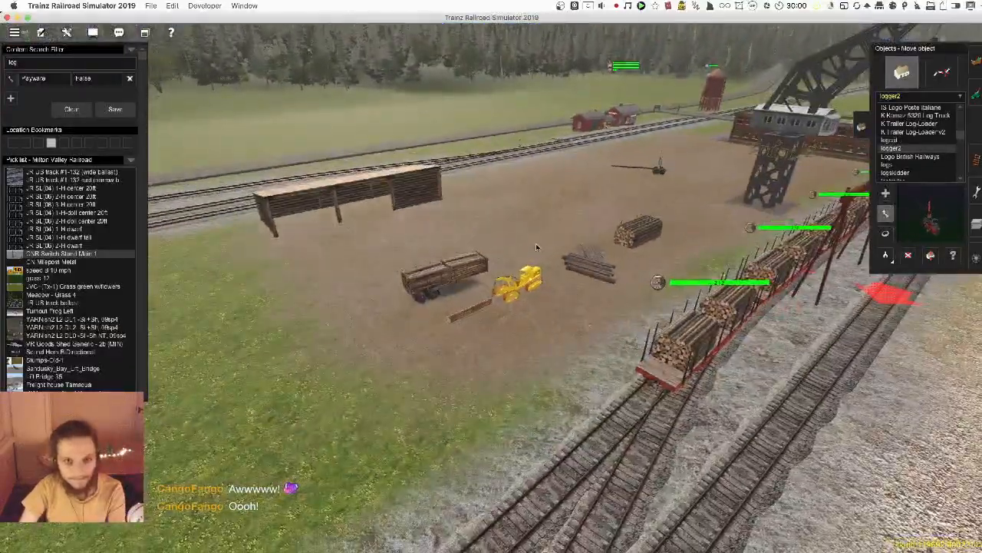
pyautogui.moveTo(458, 207); pyautogui.dragTo(406, 215)
pyautogui.scroll(3, 406, 215)
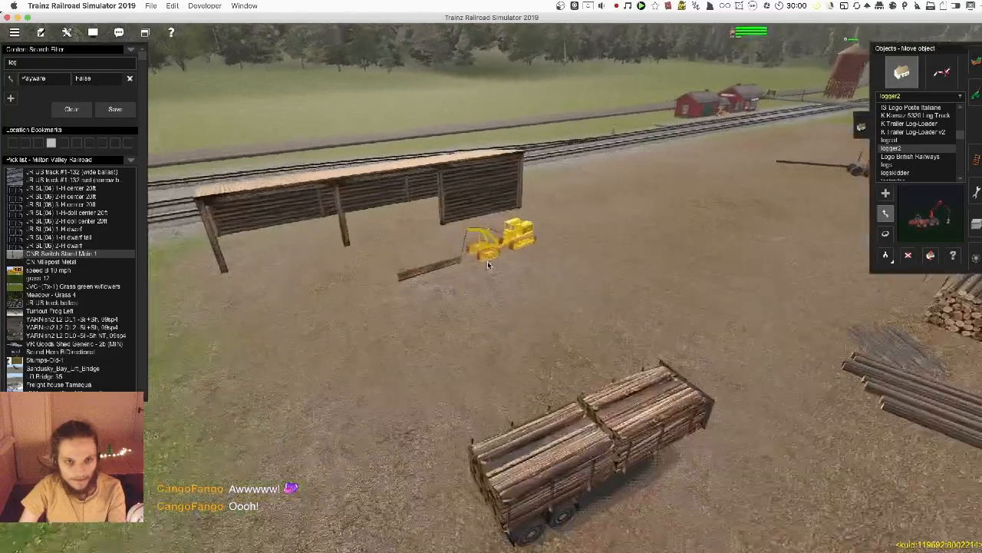
pyautogui.press('r')
pyautogui.moveTo(511, 267); pyautogui.dragTo(412, 237)
pyautogui.press('m')
pyautogui.rightClick(502, 231)
pyautogui.scroll(3, 522, 263)
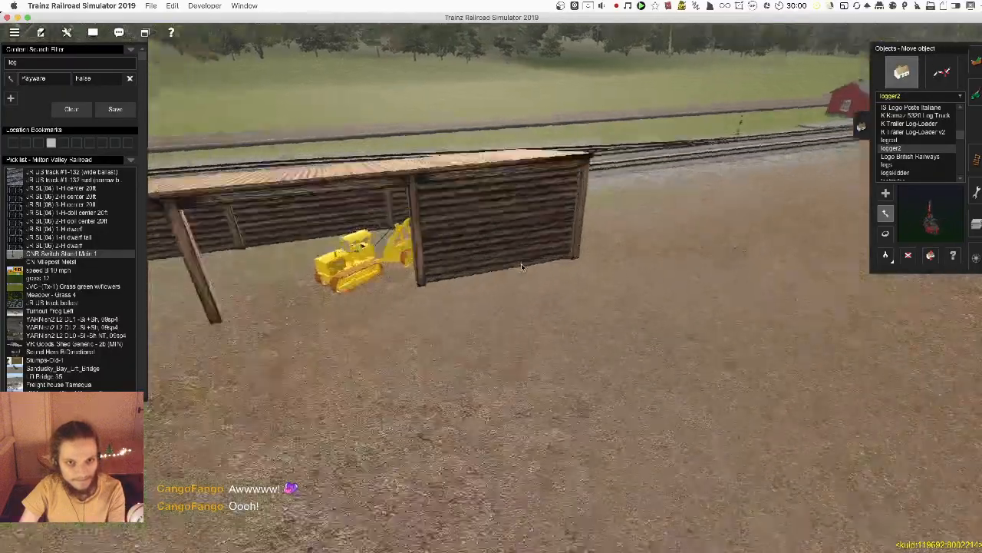
# - Survey the lumber yard from several sides, checking how the parked logcat, shed, log trailer and log piles are arranged
pyautogui.press('Right')
pyautogui.press('Right')
pyautogui.scroll(-5, 405, 308)
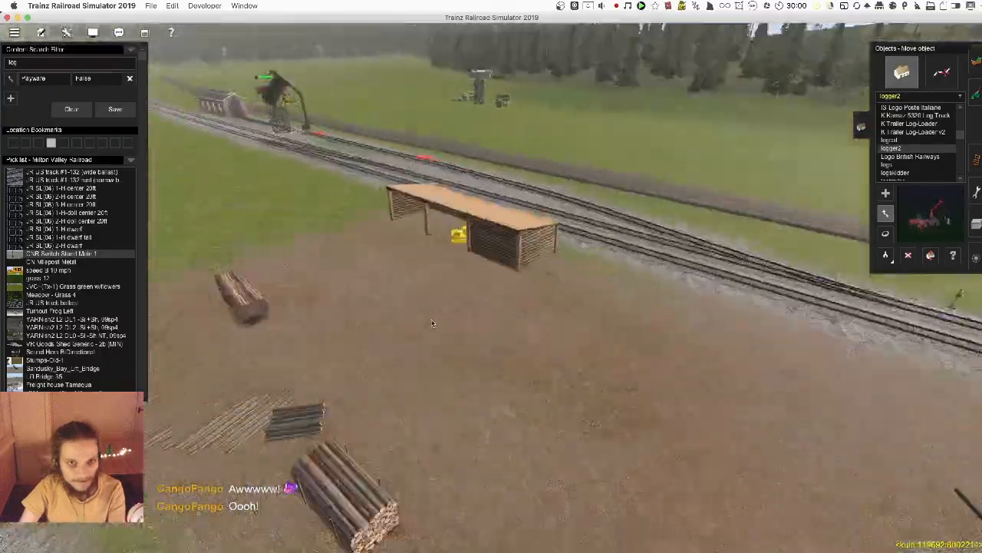
pyautogui.press('Right')
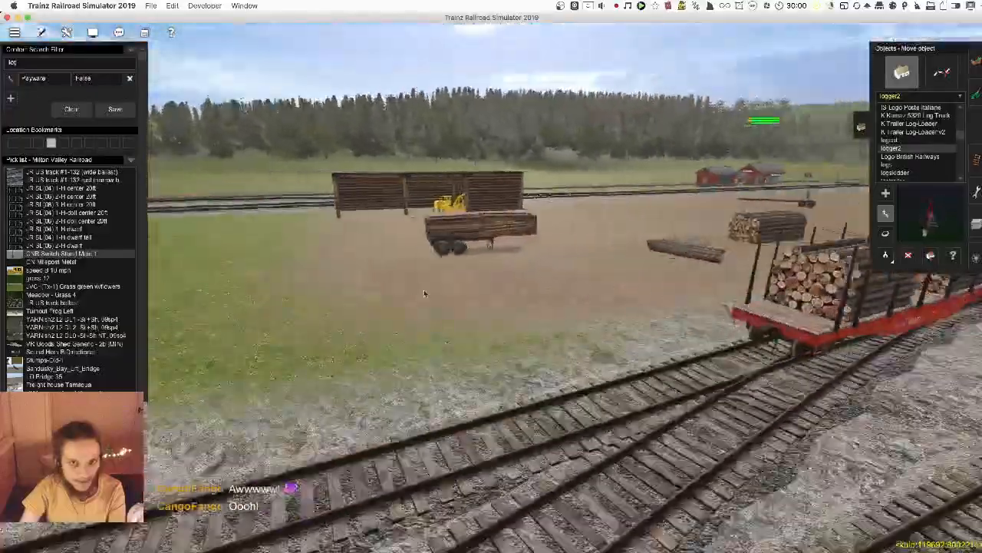
pyautogui.press('Left')
pyautogui.press('Up')
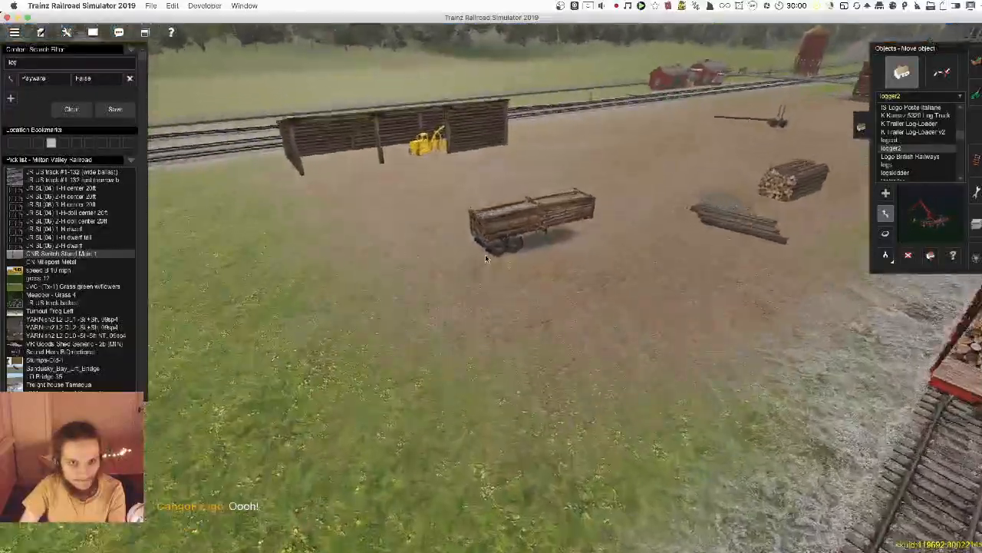
pyautogui.scroll(3, 492, 256)
pyautogui.press('Right')
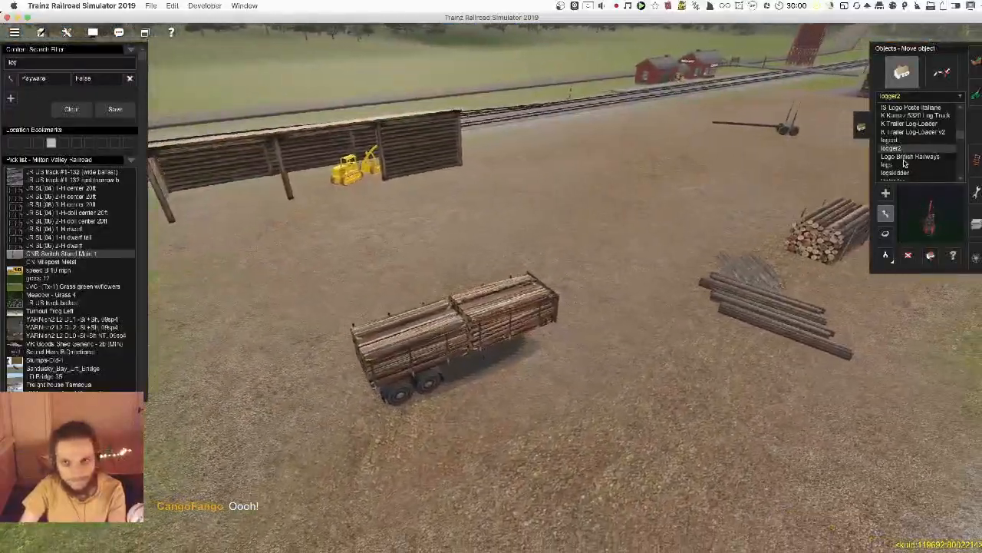
# - Try the Logo British Railways sign on the dirt lot near the log trailer
pyautogui.click(903, 156)
pyautogui.click(571, 361)
pyautogui.scroll(5, 553, 346)
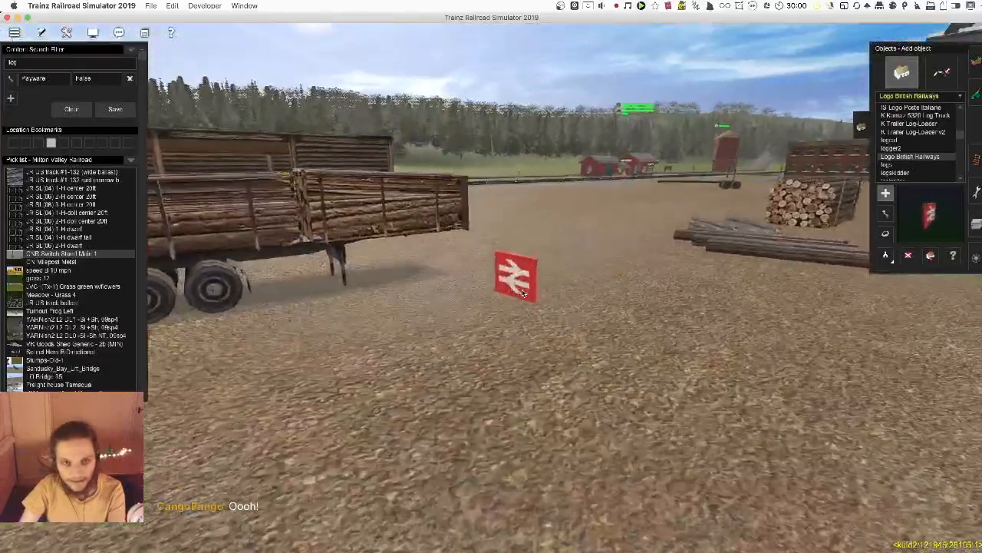
pyautogui.scroll(-5, 537, 323)
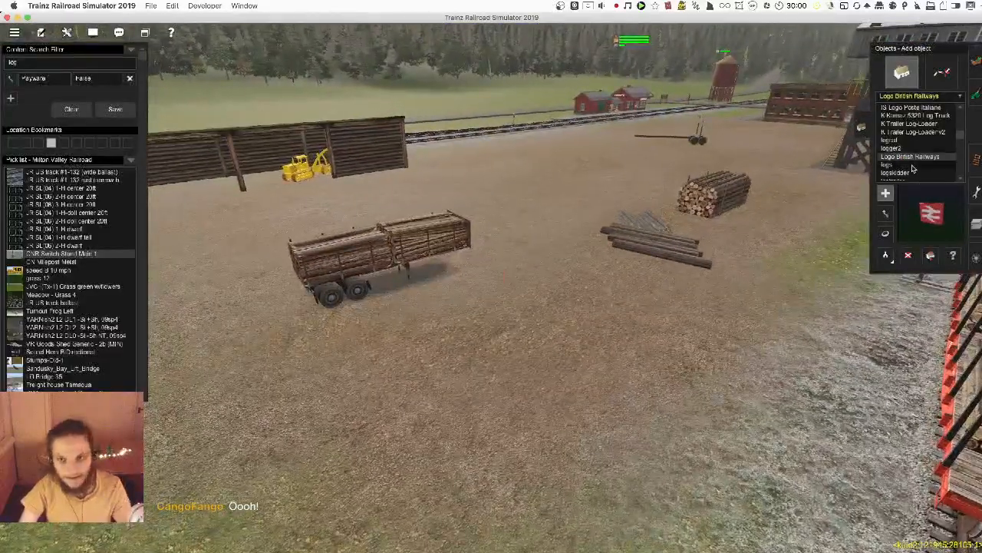
# - Place the logs pile on the dirt lot between the log trailer and the loaded log wagons
pyautogui.click(582, 308)
pyautogui.scroll(3, 582, 307)
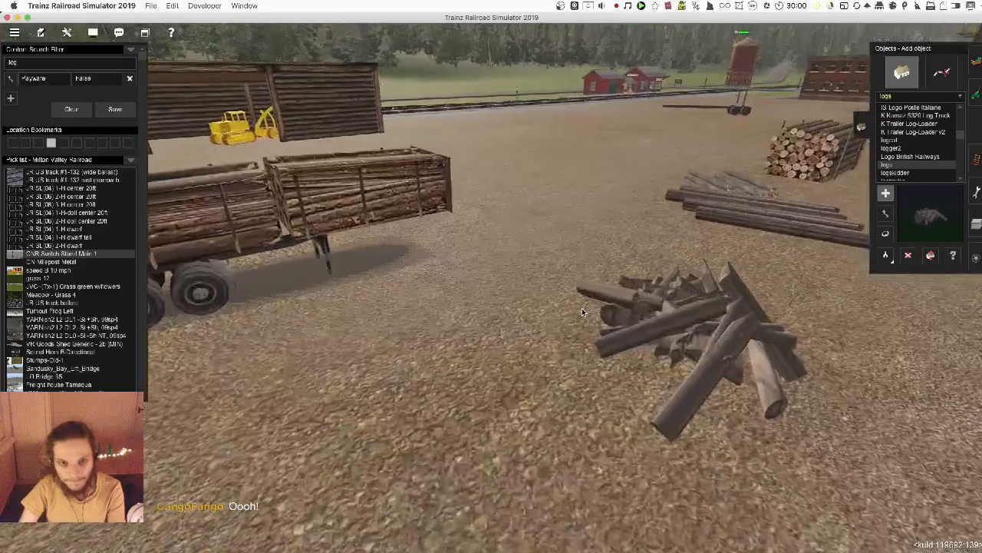
# - Place the logskidder on the dirt lot beside the log trailer and rotate it to about 339.4 degrees
pyautogui.scroll(-5, 582, 308)
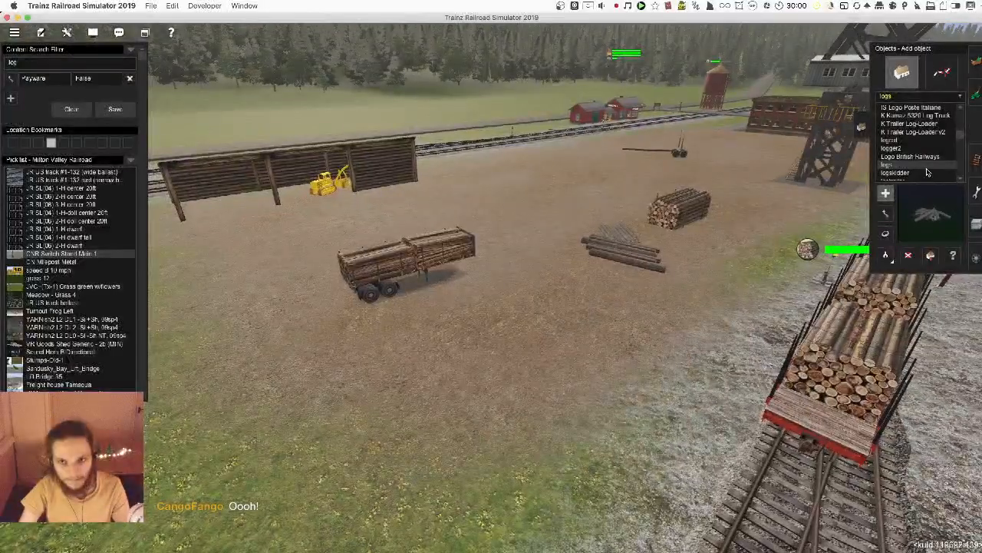
pyautogui.click(678, 261)
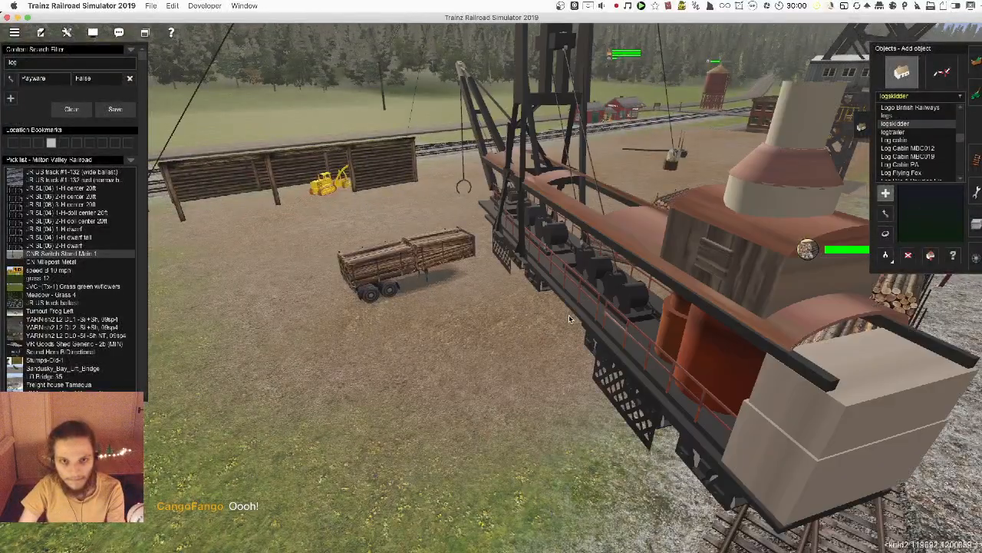
pyautogui.moveTo(569, 318); pyautogui.dragTo(379, 333, button='right')
pyautogui.press('r')
pyautogui.moveTo(354, 332); pyautogui.dragTo(352, 334)
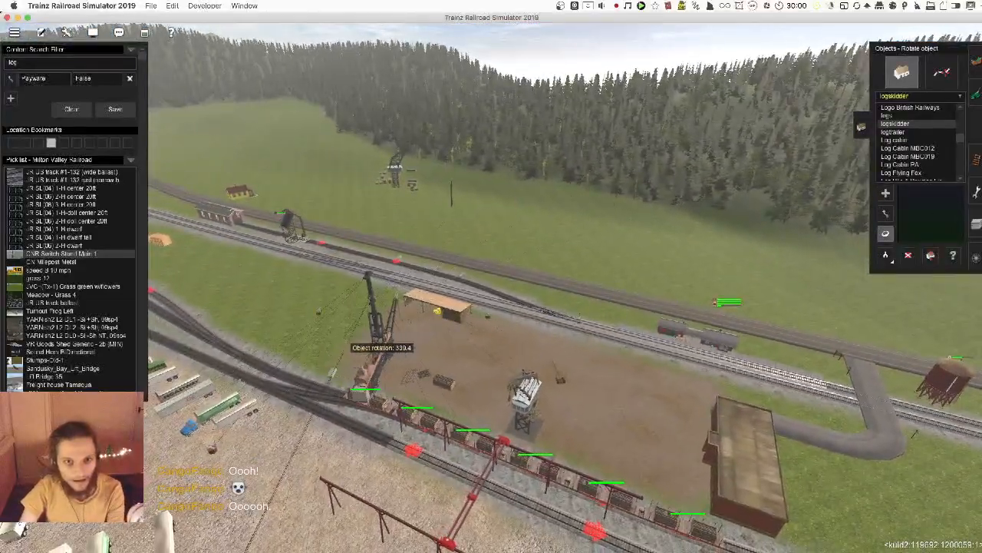
# - Inspect the placed logskidder from a distance and up close, checking its size against the yard, trailer and log wagons
pyautogui.moveTo(352, 335); pyautogui.dragTo(512, 296, button='right')
pyautogui.scroll(10, 512, 296)
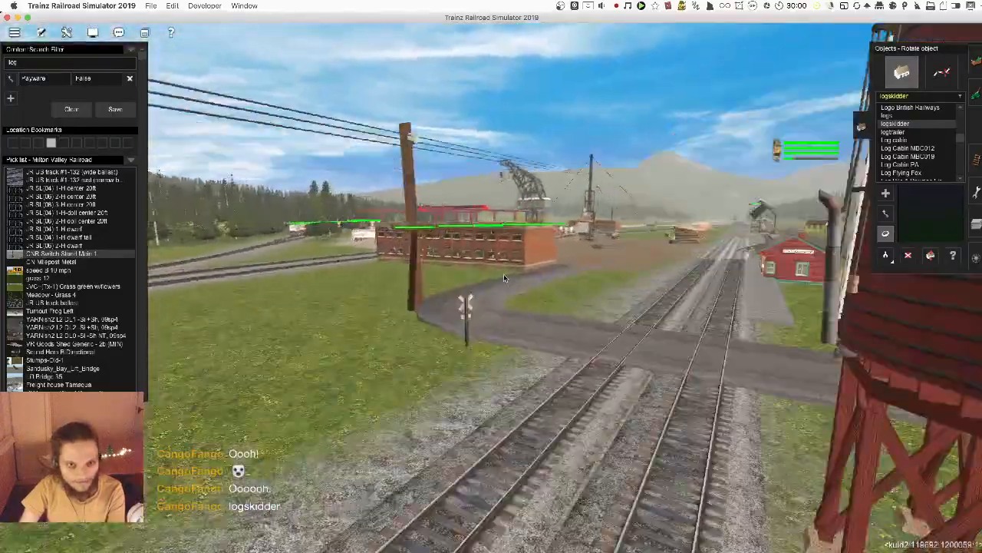
pyautogui.scroll(10, 506, 280)
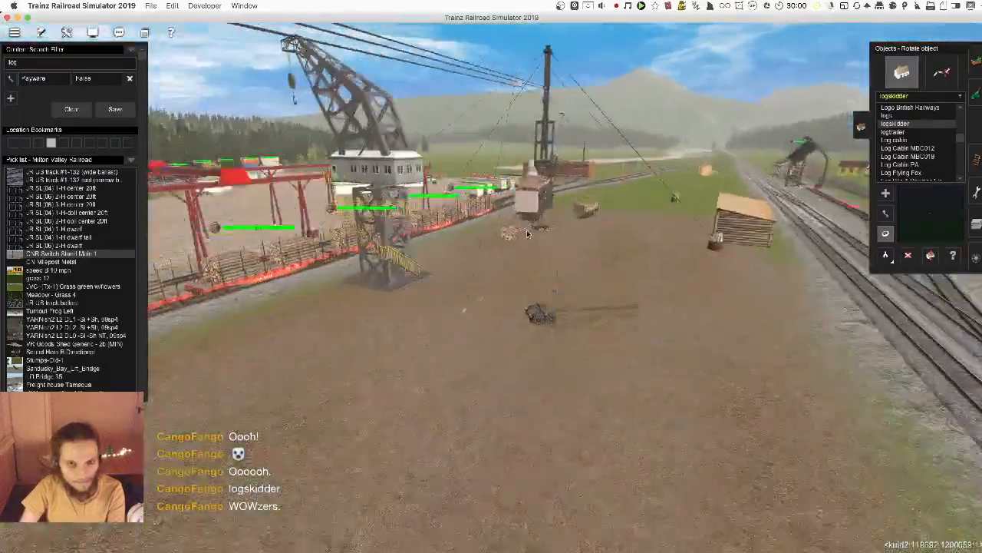
pyautogui.scroll(8, 509, 258)
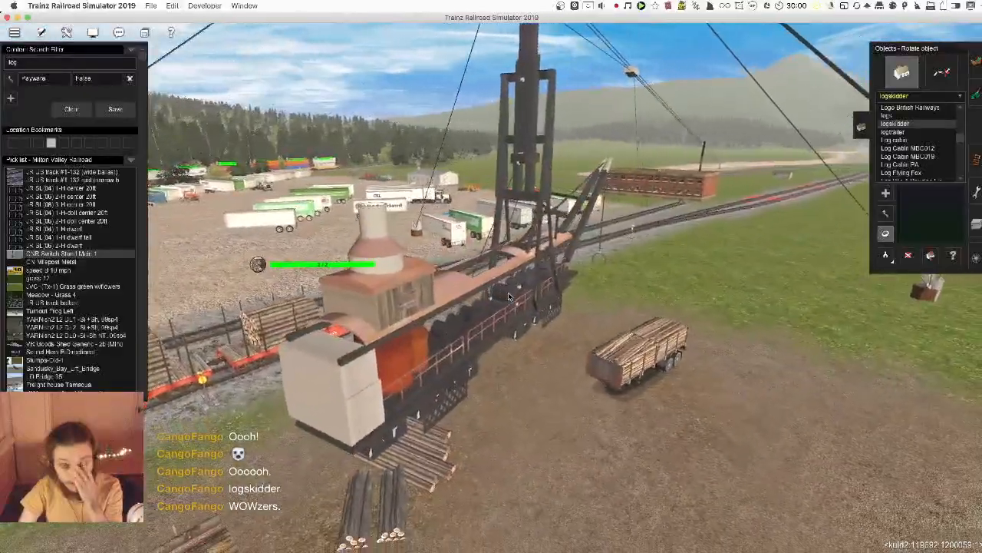
pyautogui.scroll(8, 509, 297)
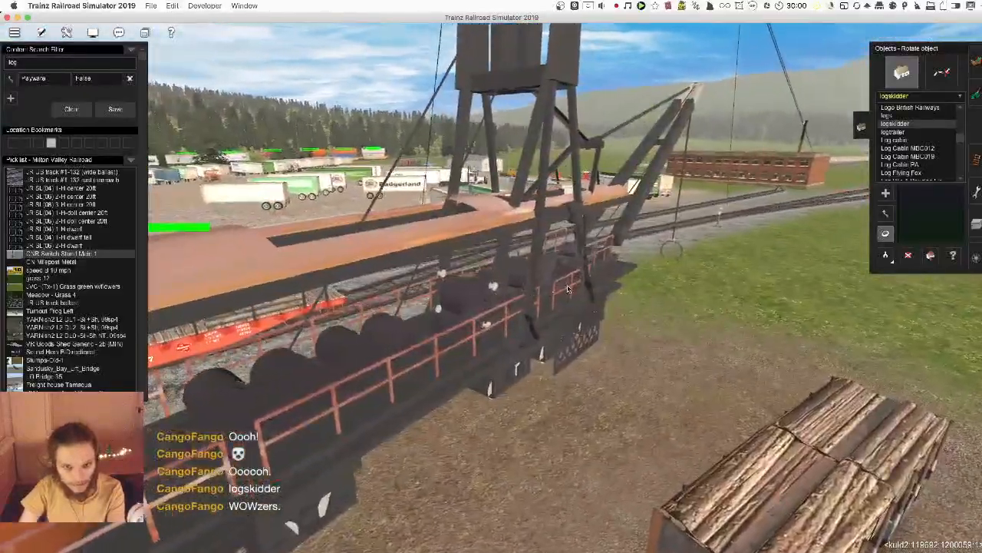
pyautogui.moveTo(509, 296); pyautogui.dragTo(626, 297, button='right')
pyautogui.scroll(6, 720, 316)
pyautogui.scroll(-10, 627, 297)
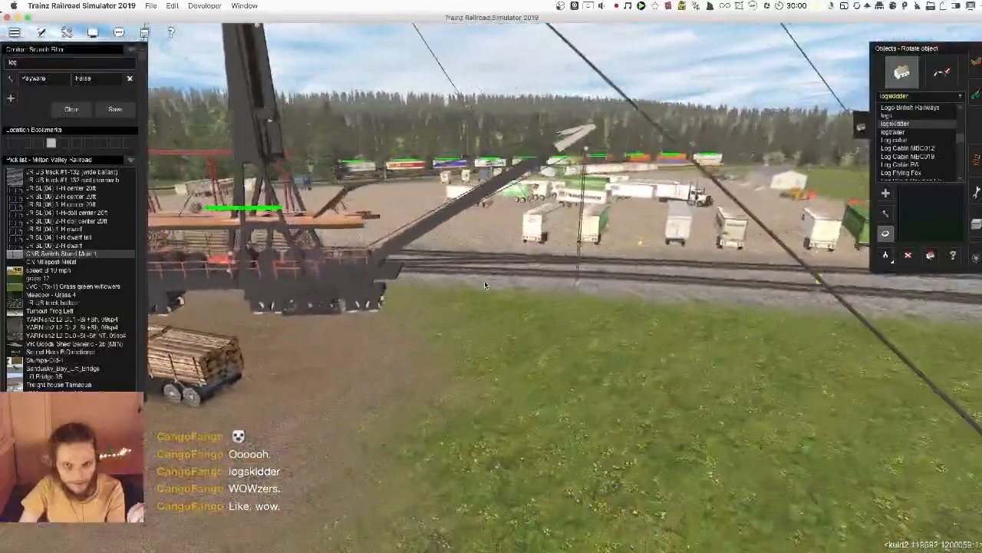
# - Turn the logskidder so its boom points across the dirt lot toward the log shed
pyautogui.scroll(6, 485, 284)
pyautogui.moveTo(484, 284); pyautogui.dragTo(513, 317, button='right')
pyautogui.scroll(-5, 514, 320)
pyautogui.scroll(3, 513, 317)
pyautogui.moveTo(514, 318); pyautogui.dragTo(491, 307)
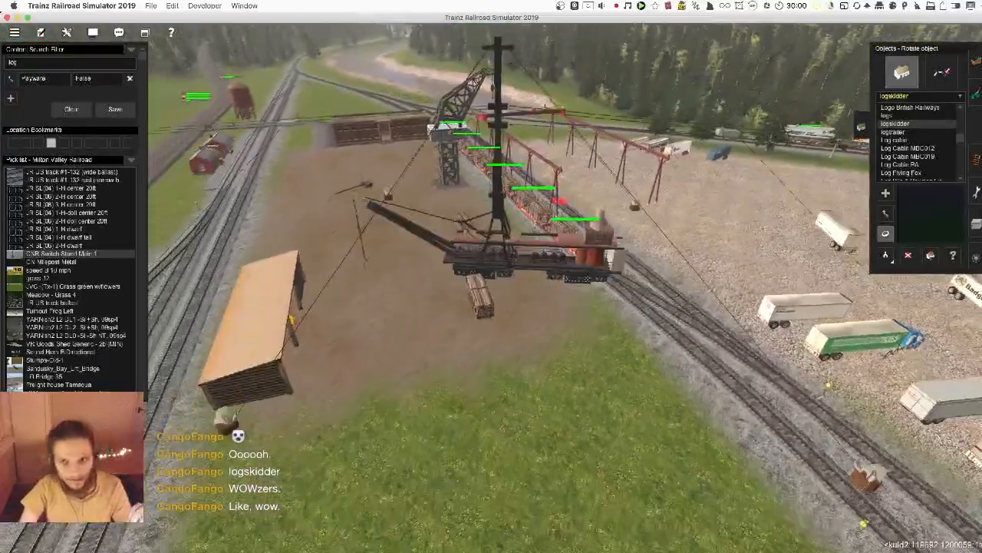
# - Switch to Safari and run an image search for "log skidder"
pyautogui.press('super+Tab')
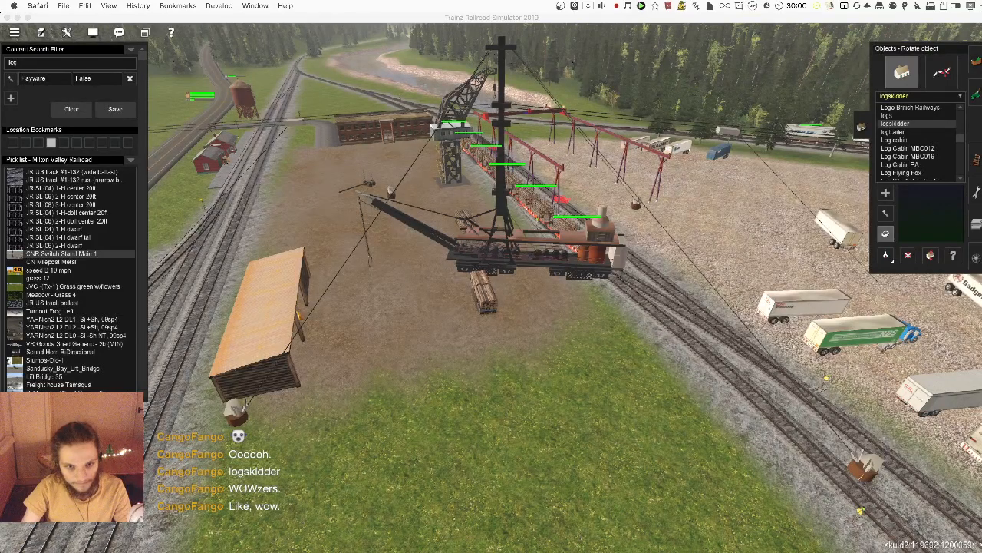
pyautogui.moveTo(675, 552); pyautogui.dragTo(296, 69)
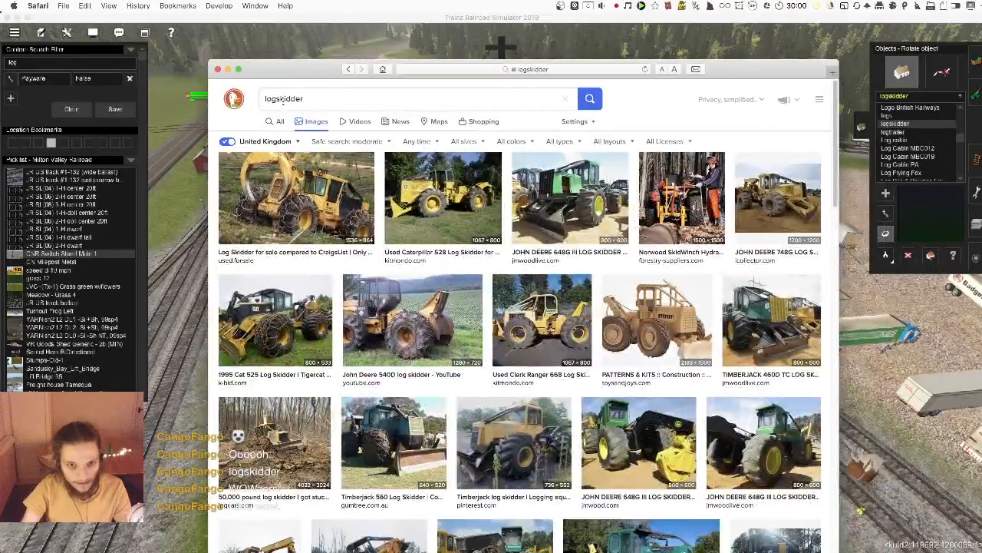
pyautogui.click(298, 100)
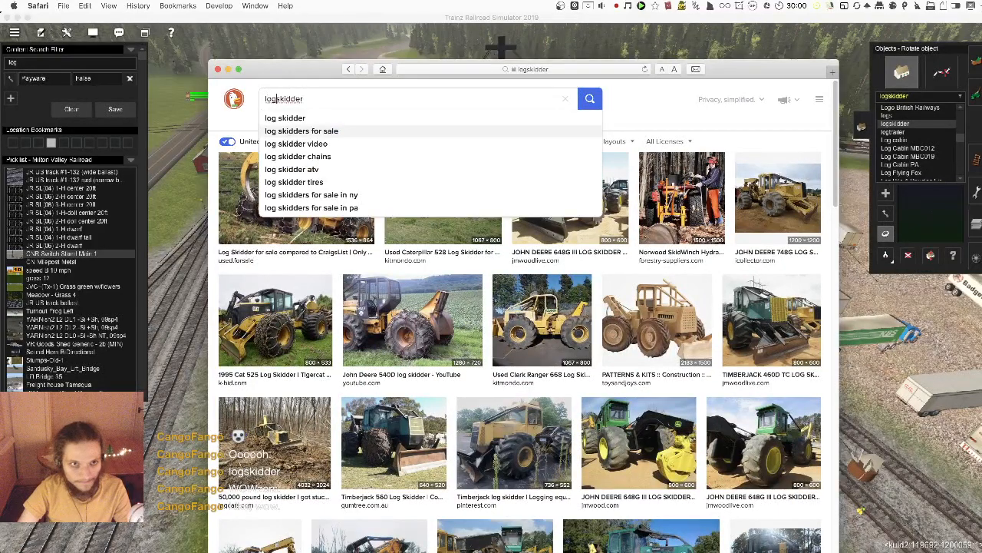
pyautogui.press('Return')
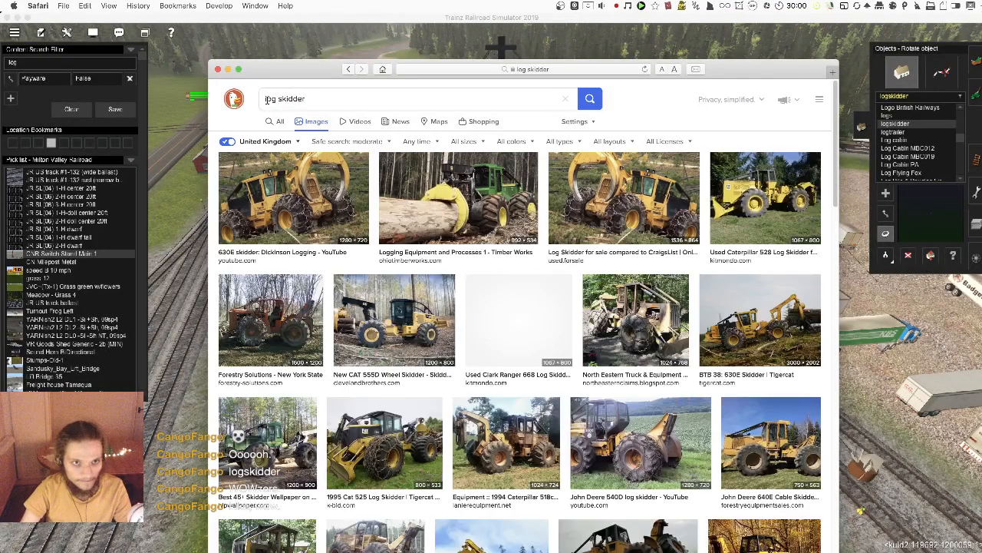
# - Refine the image search to "stationary log skidder" and skim the pictures
pyautogui.click(268, 99)
pyautogui.write('stationa')
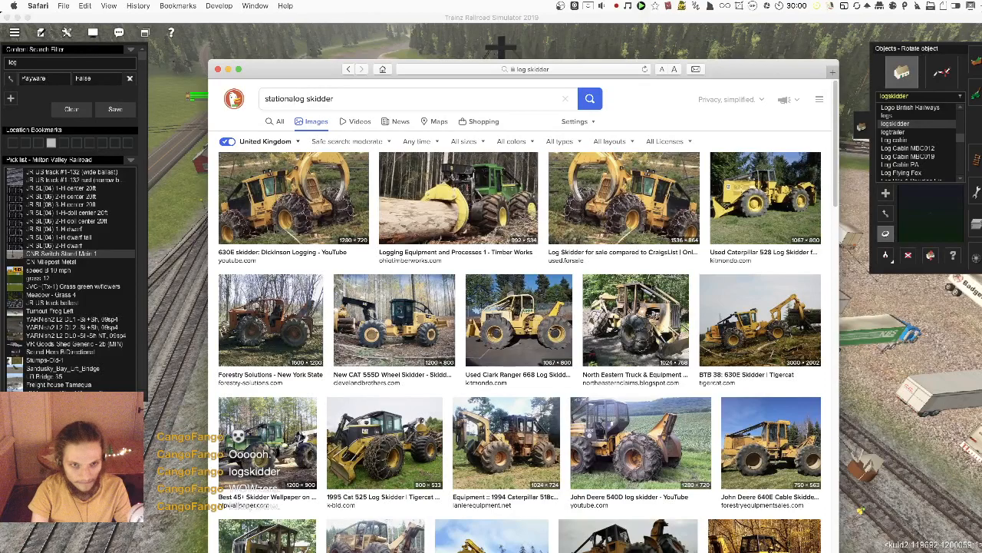
pyautogui.write('ry')
pyautogui.press('Return')
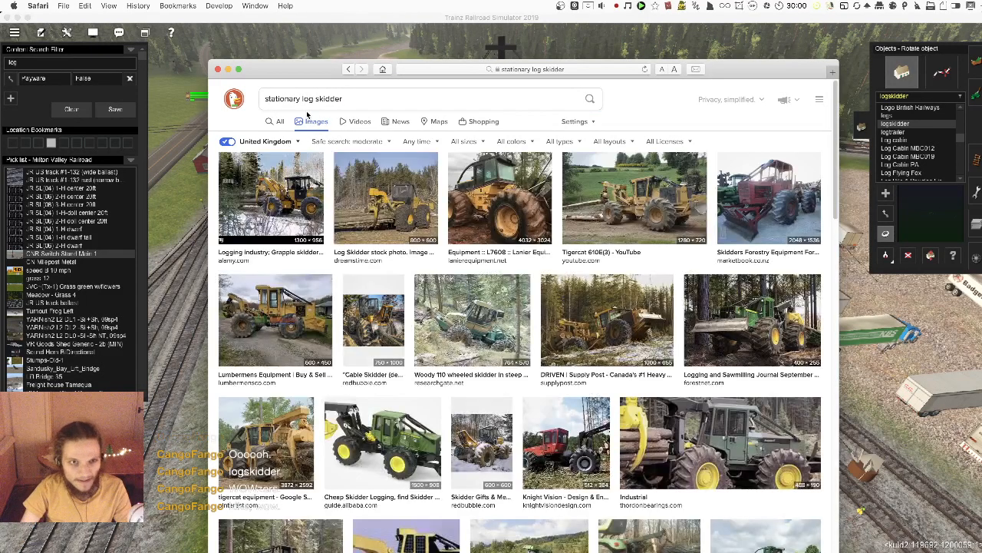
pyautogui.scroll(-3, 335, 161)
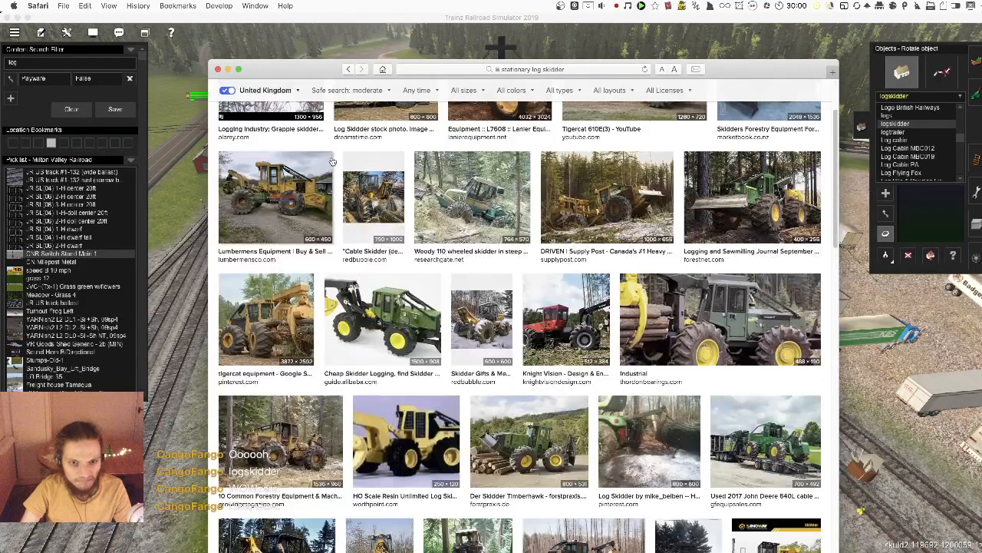
pyautogui.scroll(3, 334, 161)
# - Search images for "steam log skidder" instead and view the High-lead Steam Skidder photo taken at Cass
pyautogui.doubleClick(283, 99)
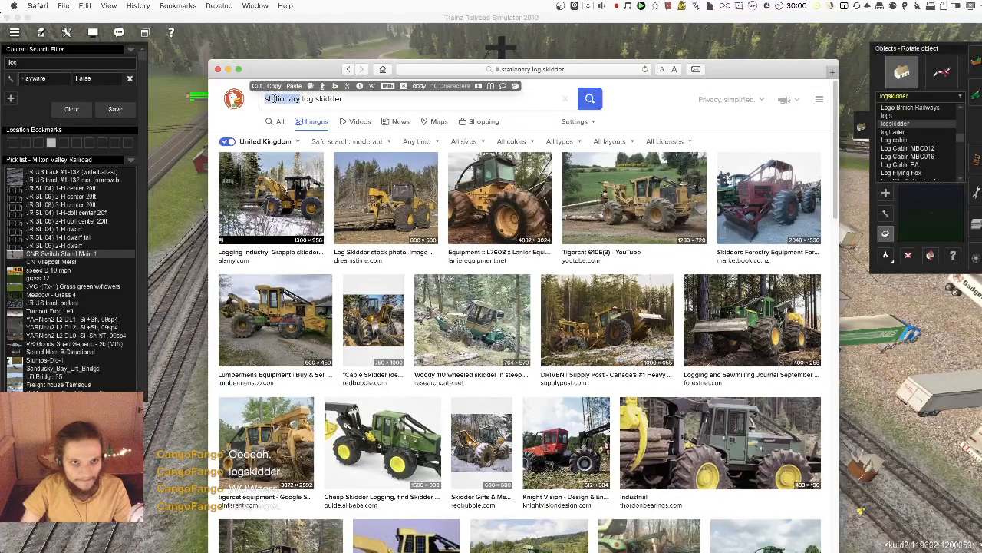
pyautogui.write('steam')
pyautogui.press('Return')
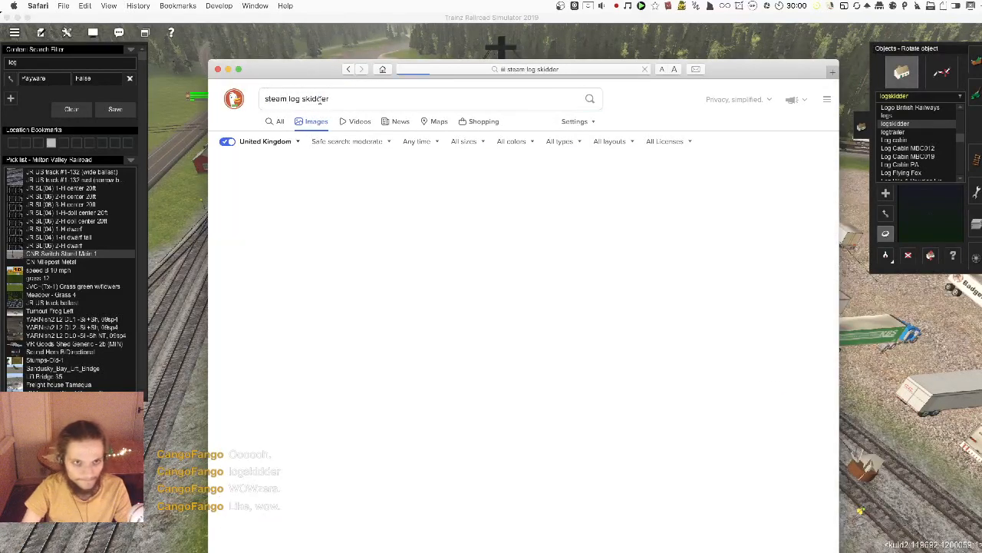
pyautogui.click(285, 197)
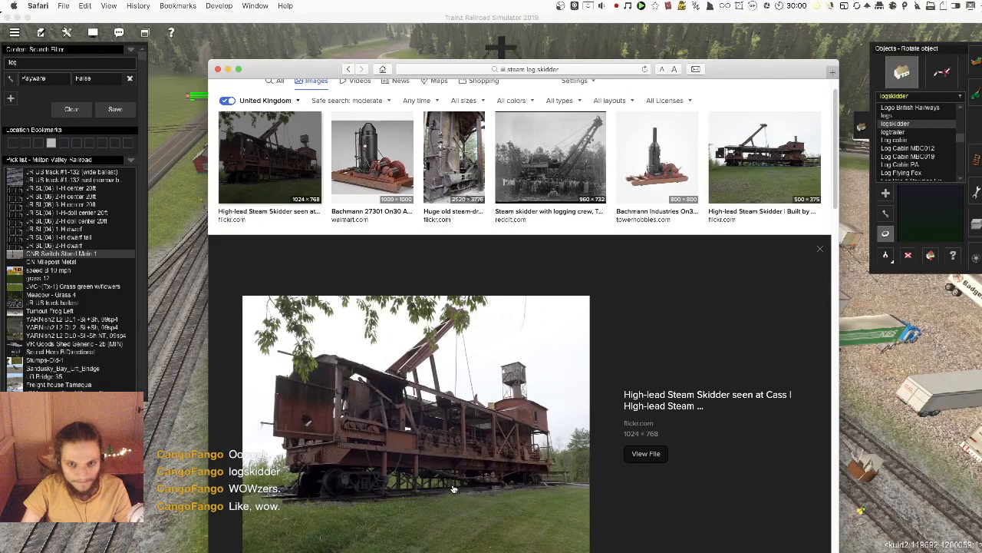
pyautogui.scroll(-2, 453, 489)
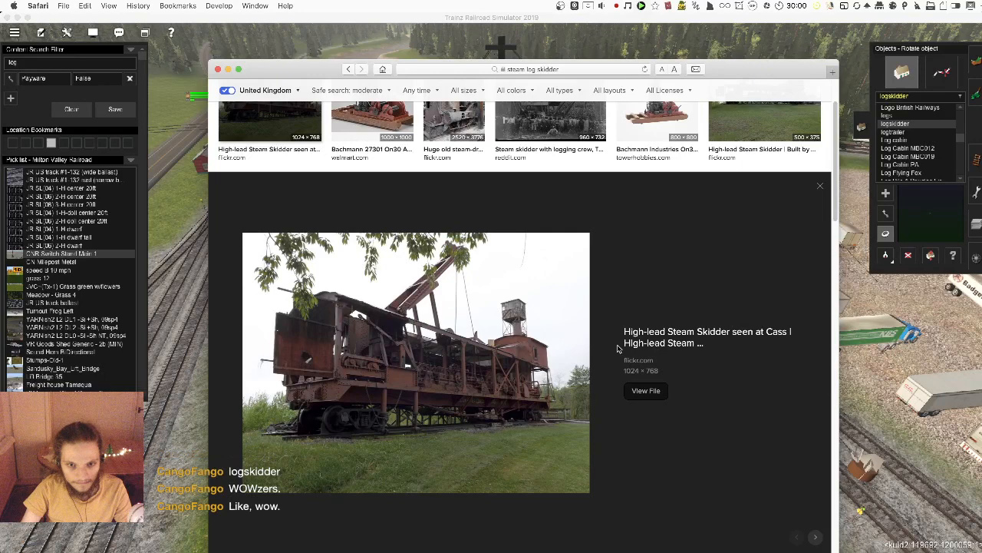
pyautogui.scroll(2, 618, 349)
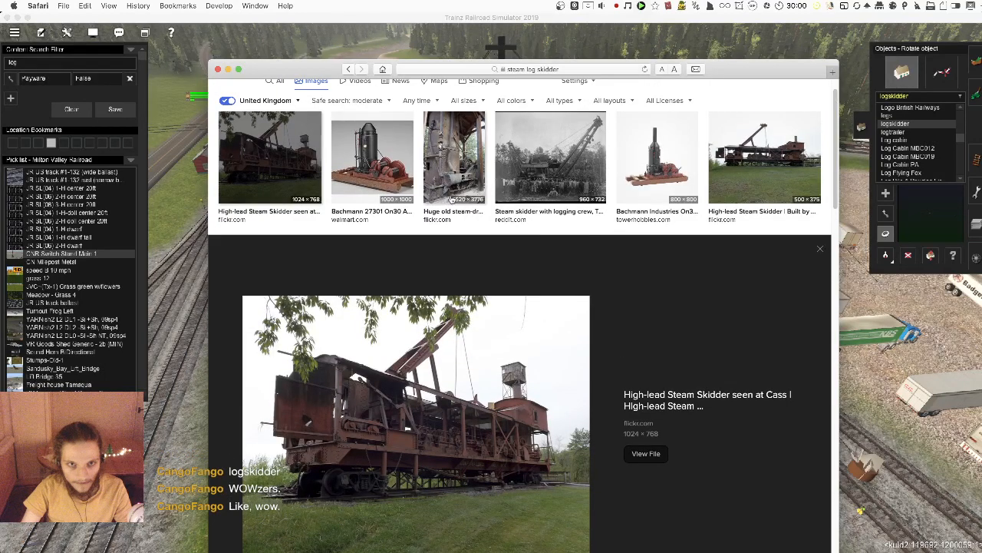
# - View the 1907 Texas steam skidder photo with its logging crew and the High-lead Steam Skidder photo crediting Meadow River Lumber
pyautogui.click(529, 168)
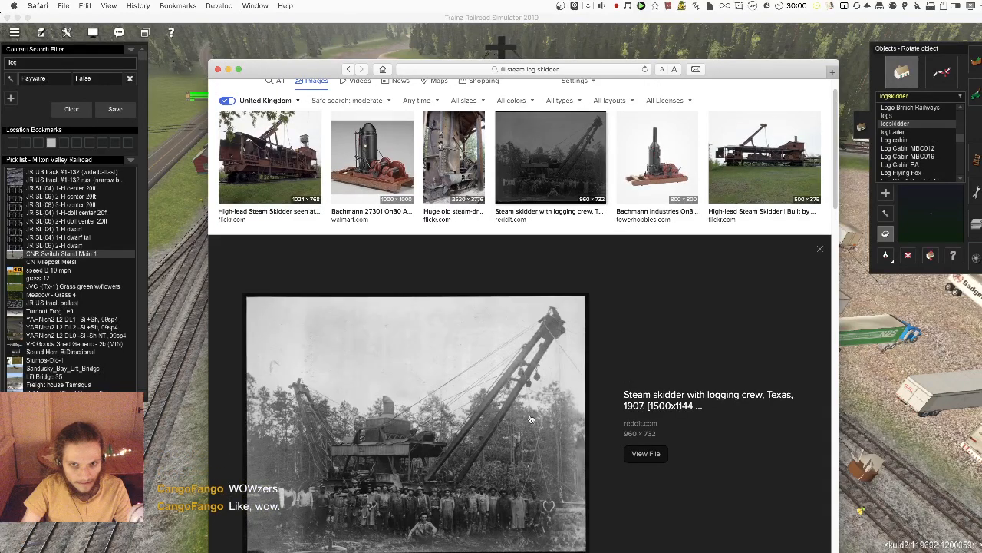
pyautogui.scroll(-2, 529, 418)
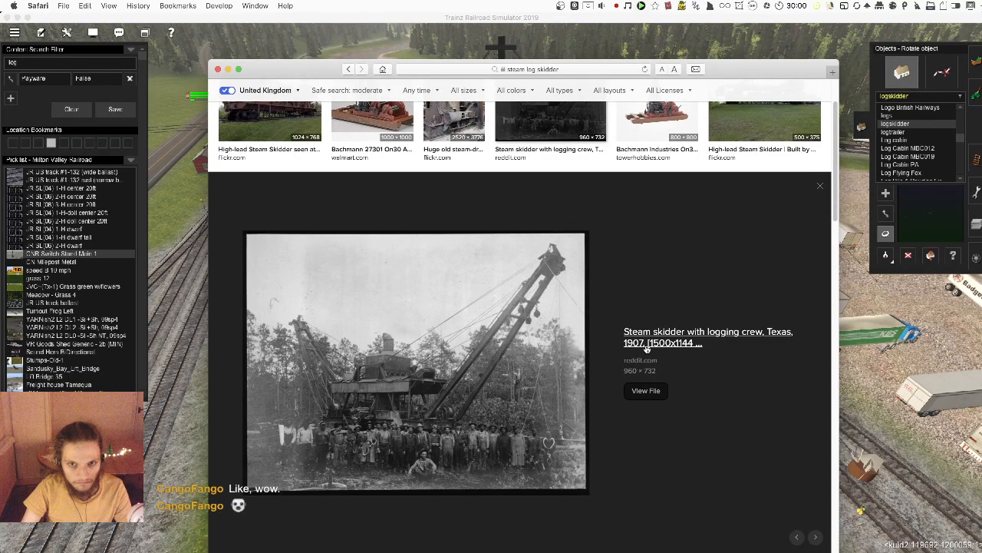
pyautogui.scroll(3, 543, 393)
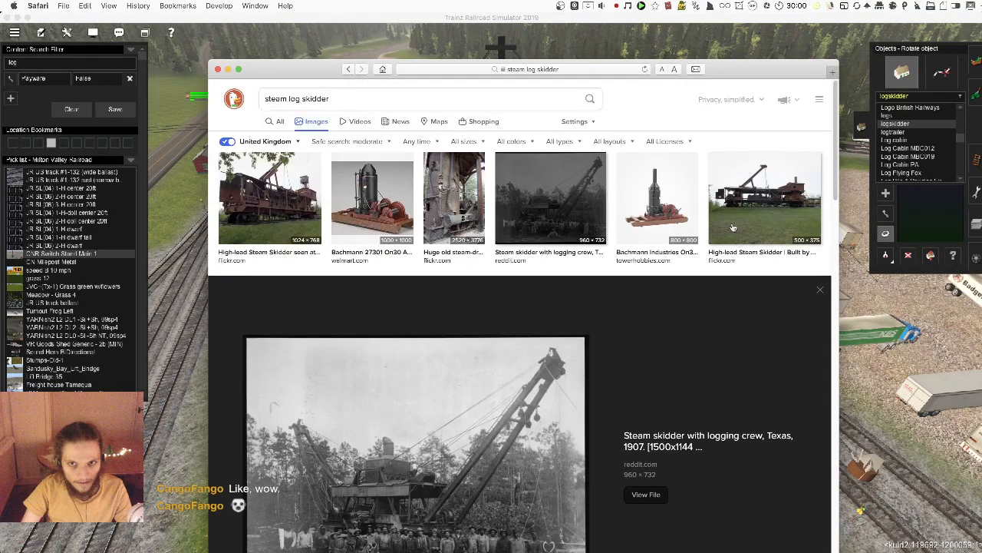
pyautogui.click(766, 196)
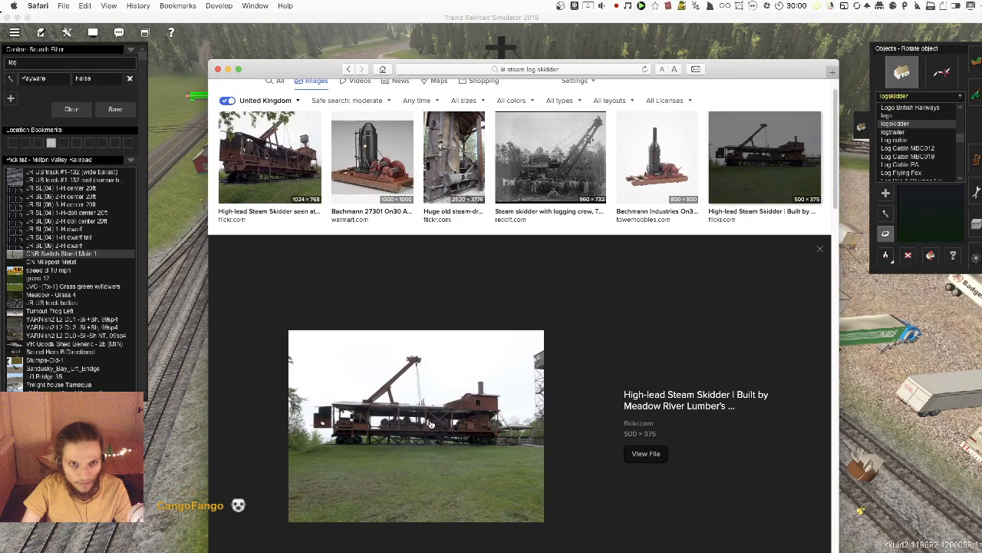
# - Look further down the results at the Cass Lidgerwood log skidder, the steam log skidder postcard and the Cultural Comparisons Archive picture
pyautogui.scroll(-5, 511, 415)
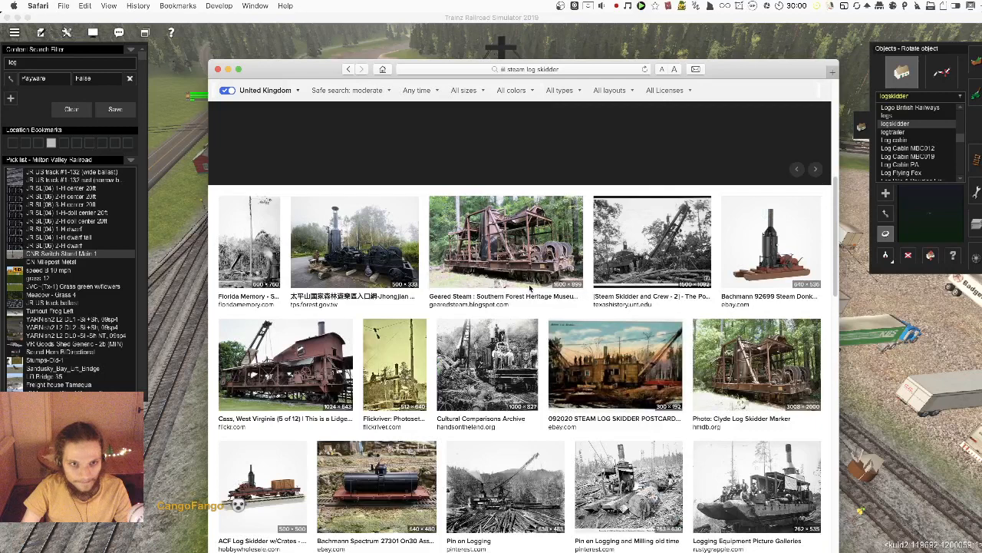
pyautogui.click(268, 370)
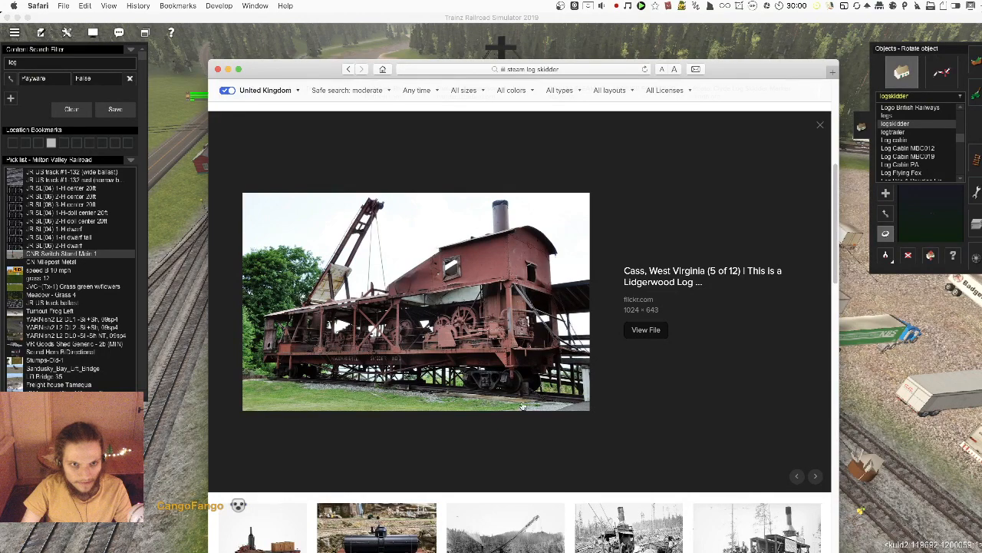
pyautogui.scroll(3, 522, 407)
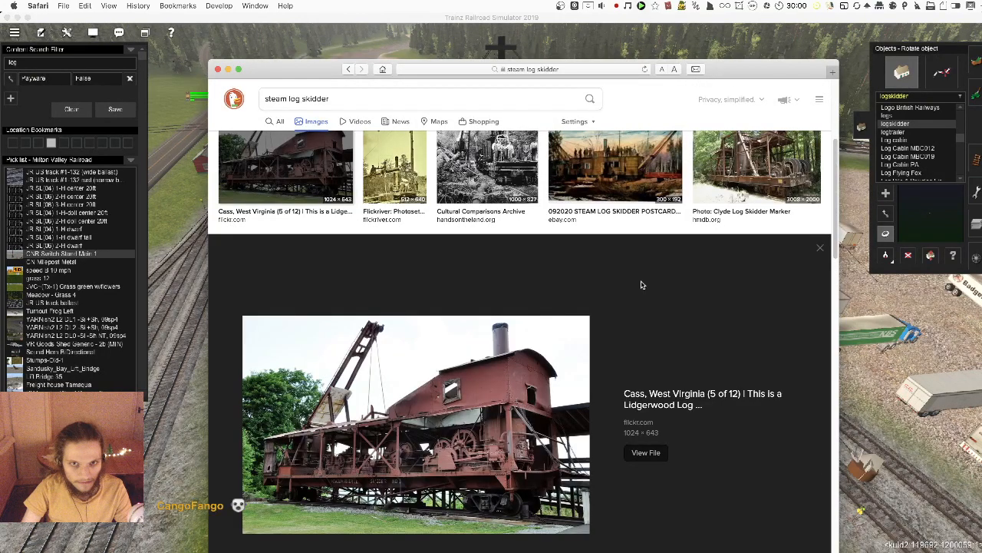
pyautogui.click(601, 183)
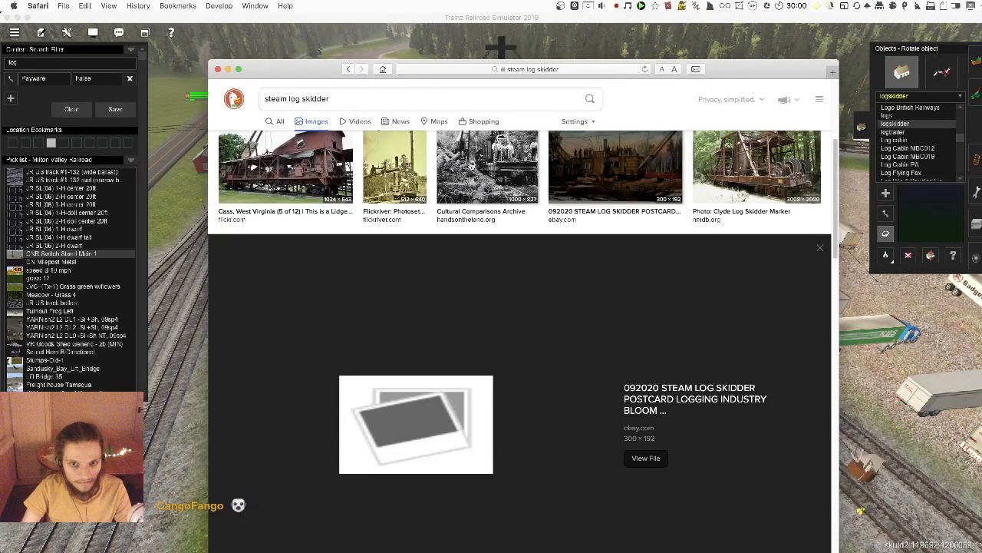
pyautogui.click(471, 163)
# - View the Reforesting a Stumpscape and steam powered Lombard Log Hauler photos, and browse the remaining steam skidder pictures
pyautogui.scroll(-5, 589, 428)
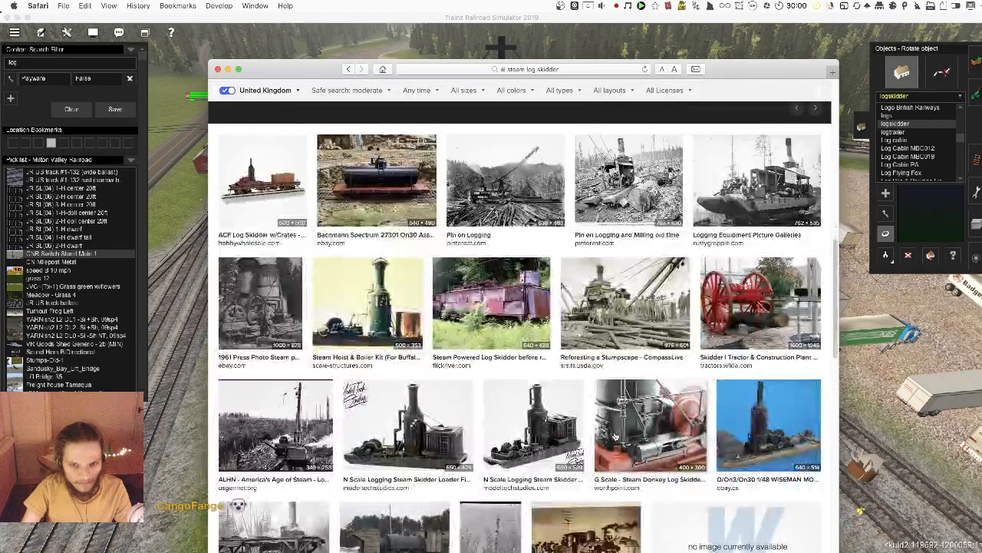
pyautogui.click(626, 303)
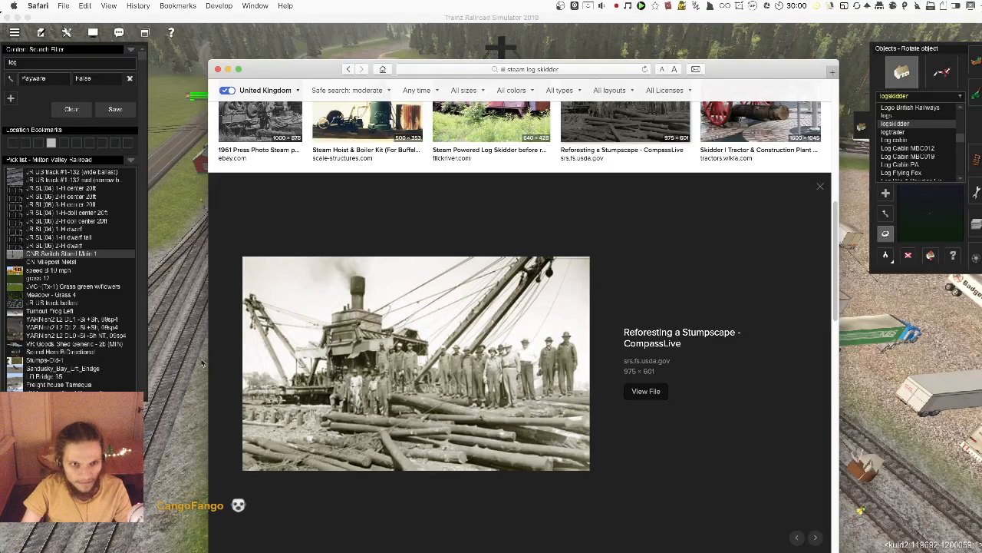
pyautogui.scroll(-5, 433, 335)
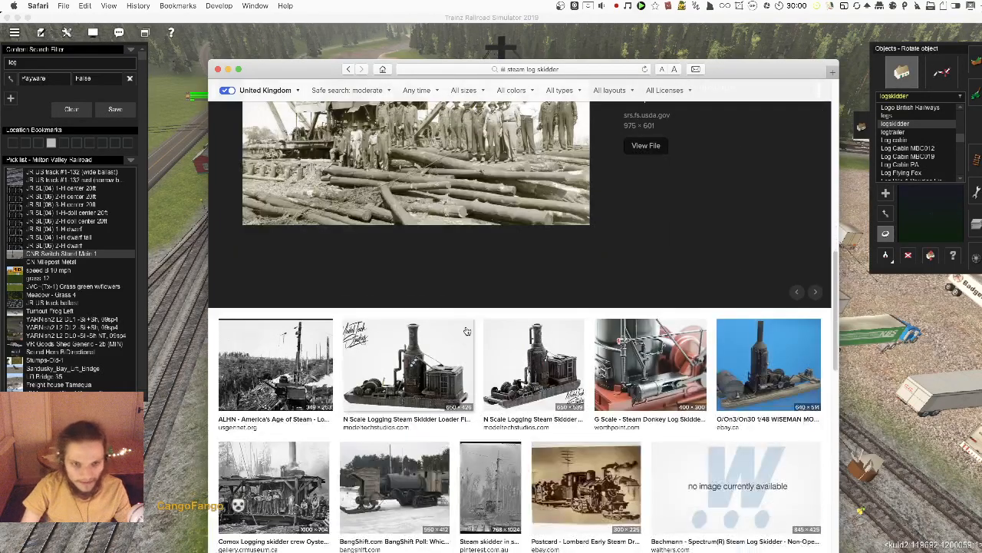
pyautogui.scroll(-3, 476, 341)
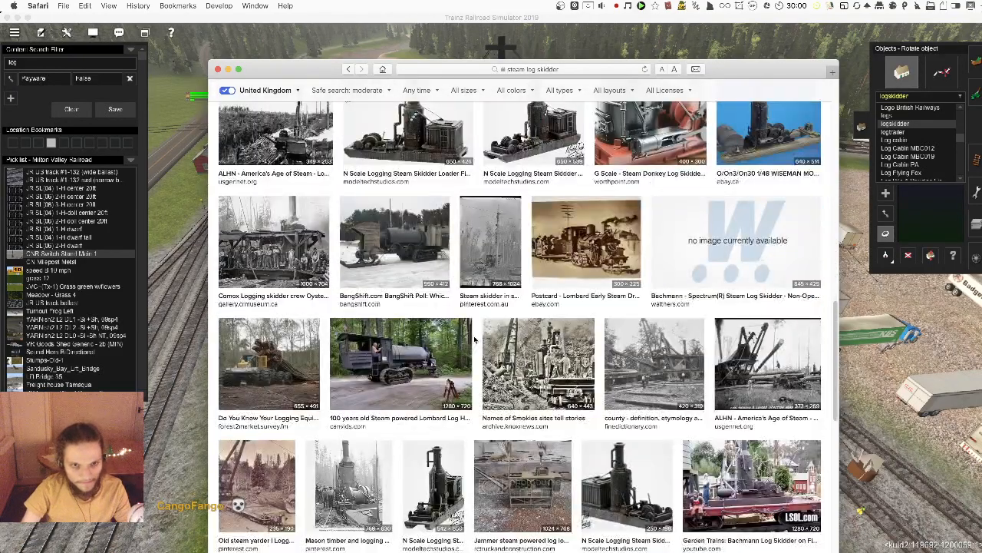
pyautogui.click(446, 353)
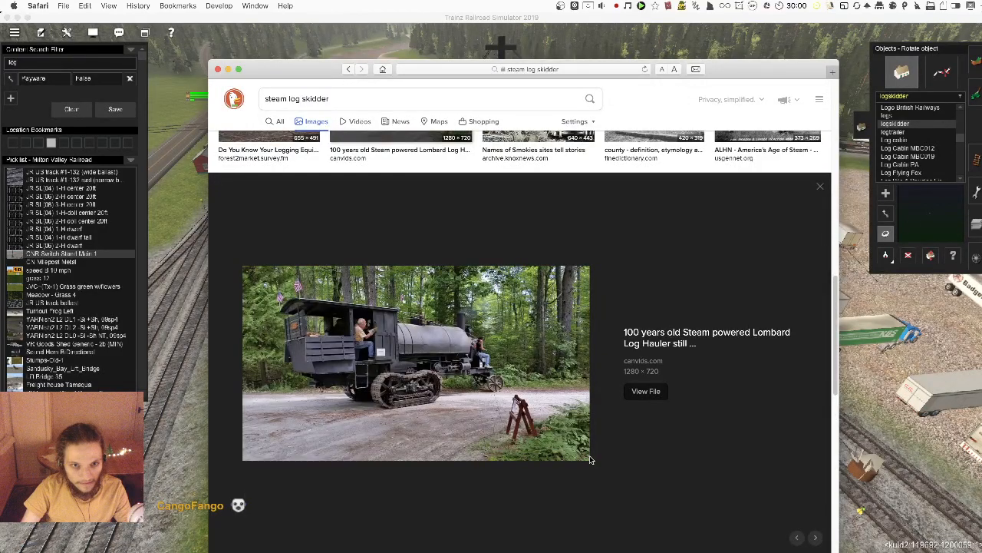
pyautogui.scroll(-10, 590, 460)
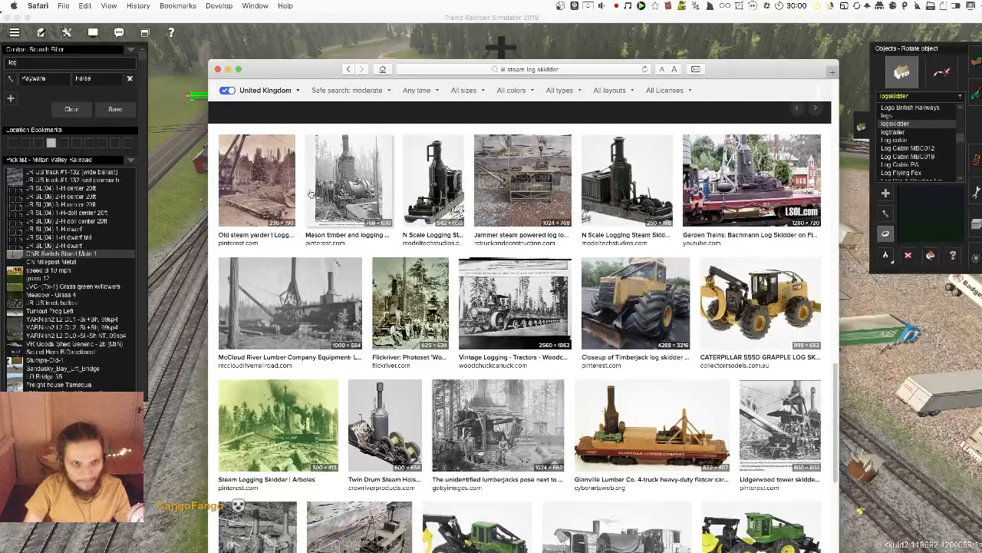
# - Show the general web results for "steam log skidder" and move the browser window aside to expose the logskidder model
pyautogui.scroll(15, 349, 199)
pyautogui.click(274, 121)
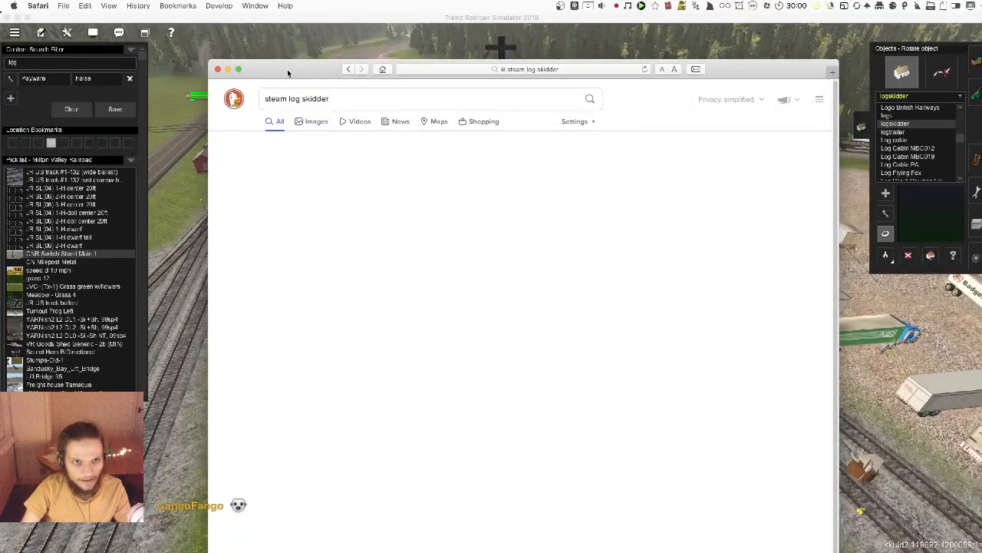
pyautogui.moveTo(285, 72); pyautogui.dragTo(324, 539)
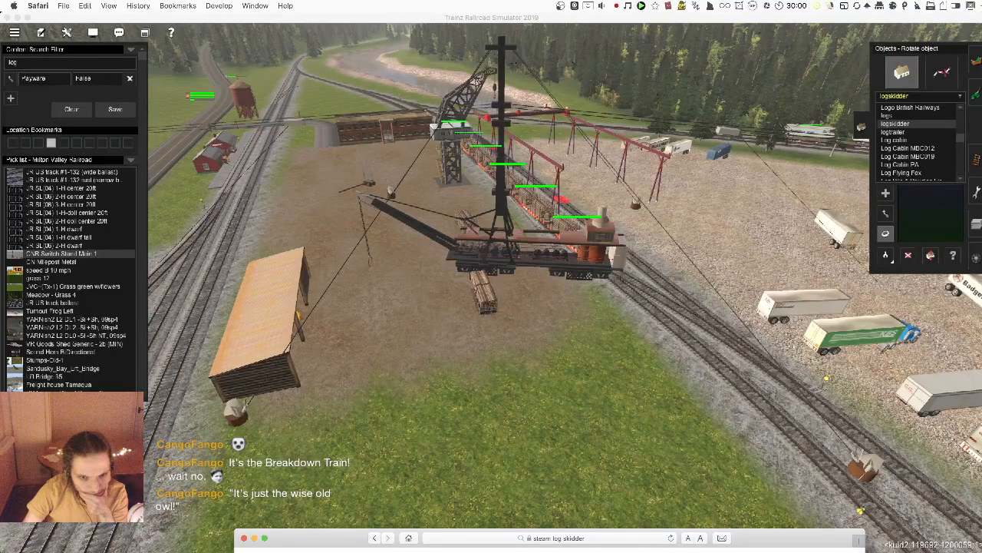
# - Read the Steam Donkey Engines article on mendorailhistory.org, including its Dolbeer donkey photos, scale models and sources
pyautogui.moveTo(320, 545); pyautogui.dragTo(332, 87)
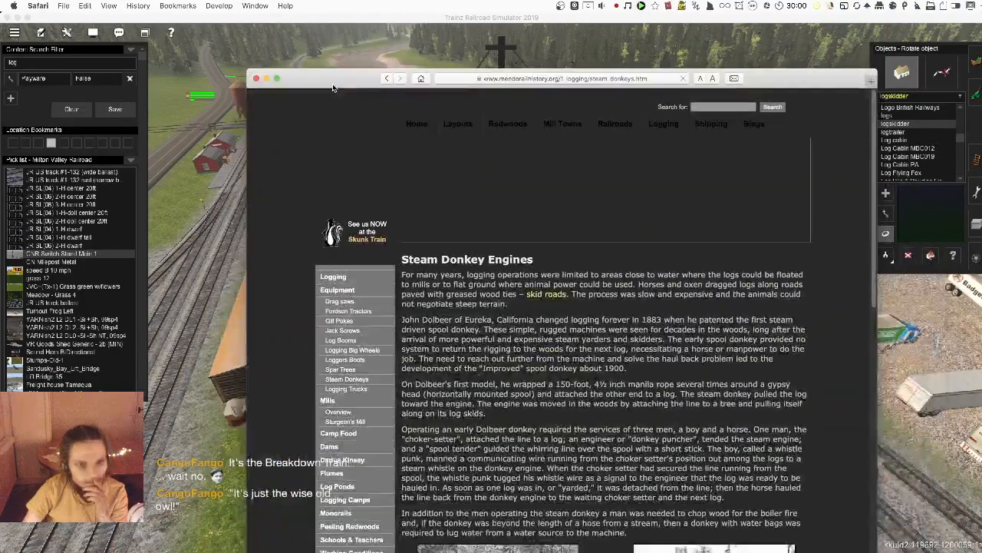
pyautogui.scroll(-2, 537, 215)
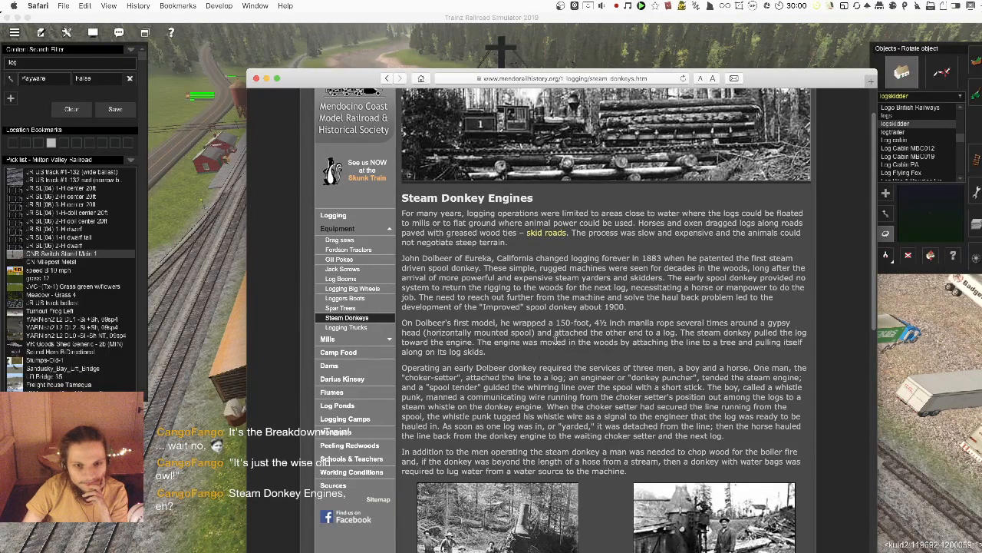
pyautogui.scroll(3, 555, 339)
pyautogui.scroll(-3, 555, 339)
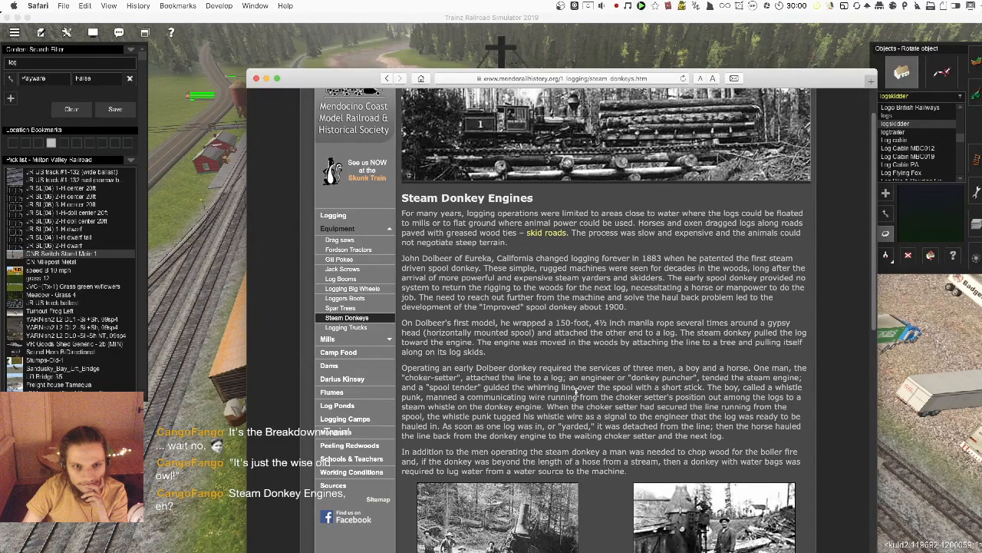
pyautogui.scroll(-10, 577, 391)
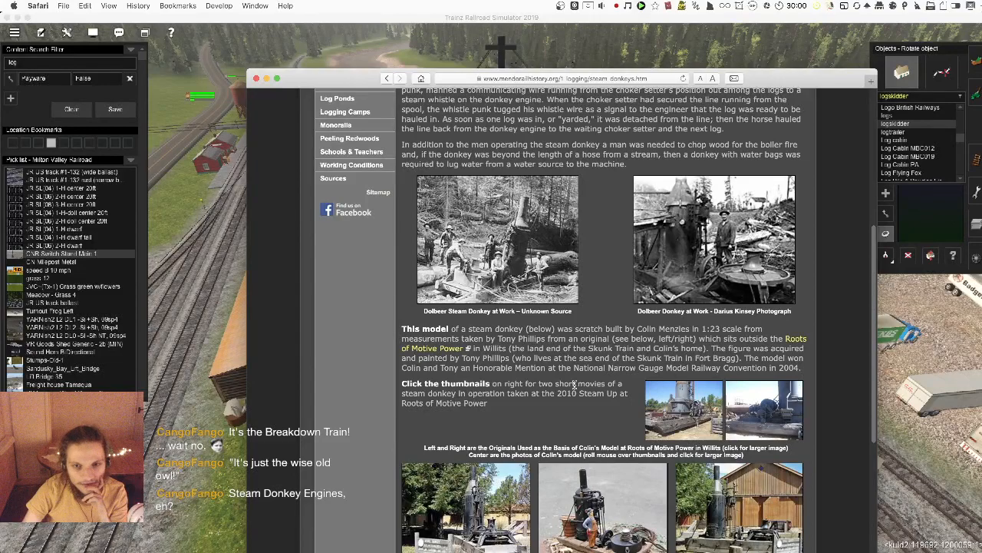
pyautogui.scroll(-20, 574, 384)
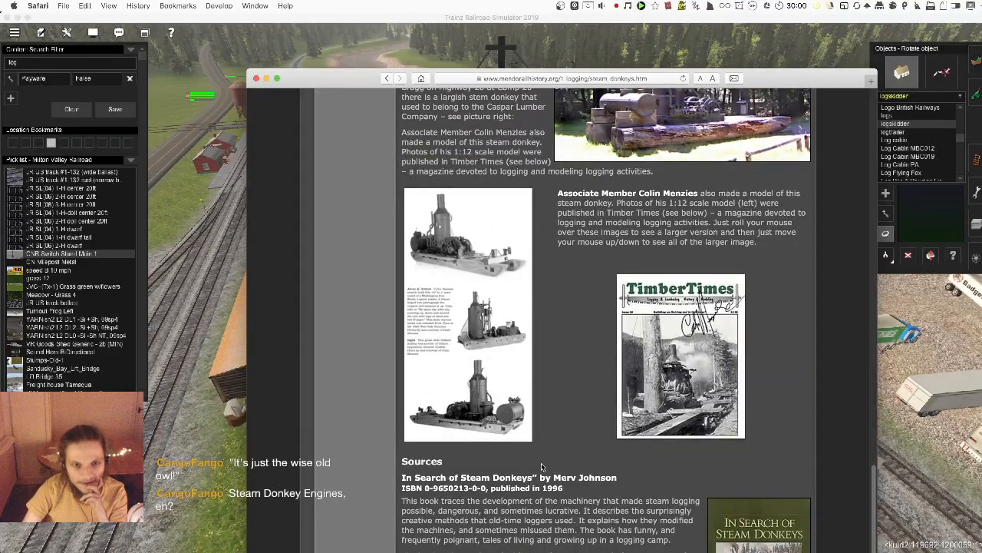
# - View the Wikipedia article on the Lombard Steam Log Hauler with its pictures, and return to the search results
pyautogui.press('super+bracketleft')
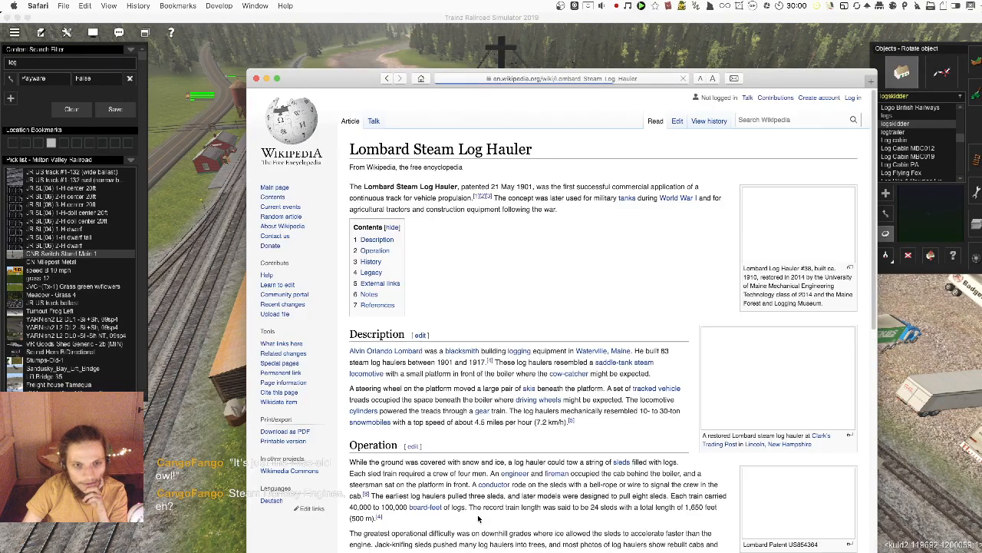
pyautogui.scroll(-15, 798, 361)
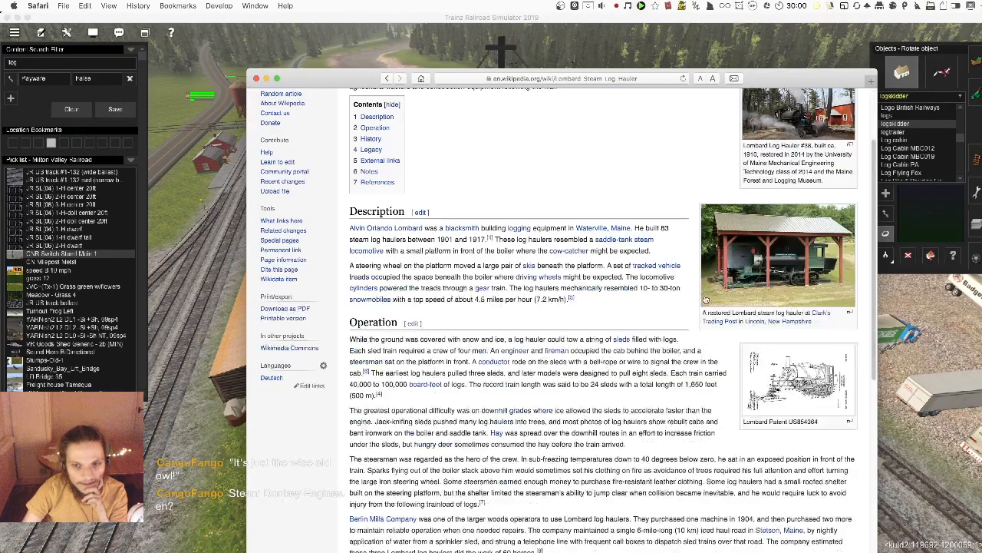
pyautogui.press('super+bracketleft')
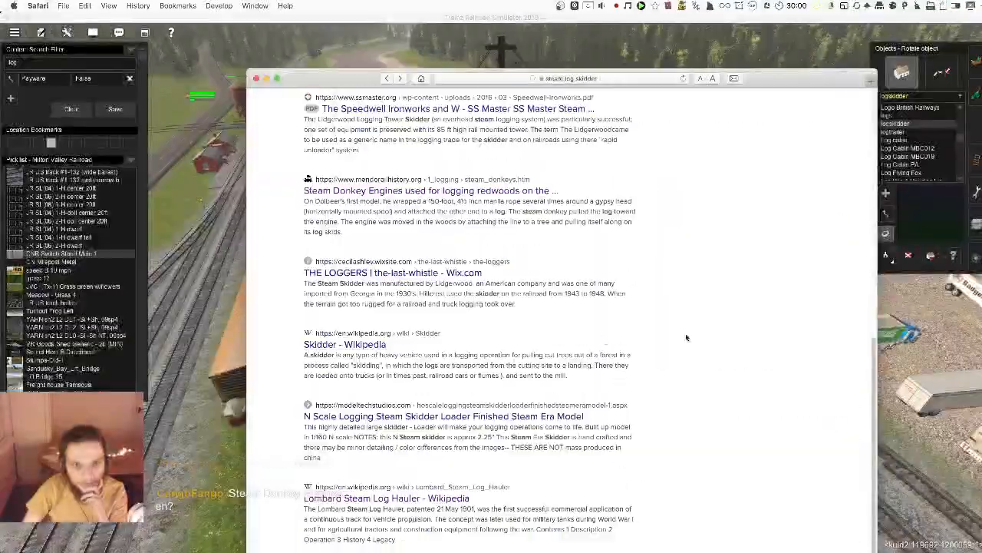
# - Switch back to Trainz Railroad Simulator 2019 and remove the logskidder from the lumber yard
pyautogui.press('super+Tab')
pyautogui.moveTo(546, 360); pyautogui.dragTo(495, 289, button='right')
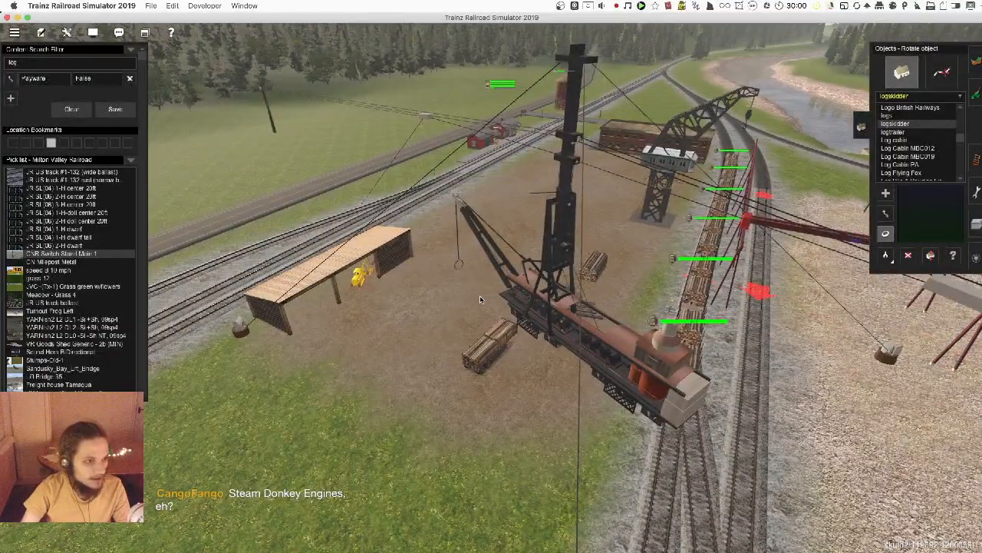
pyautogui.scroll(-10, 480, 299)
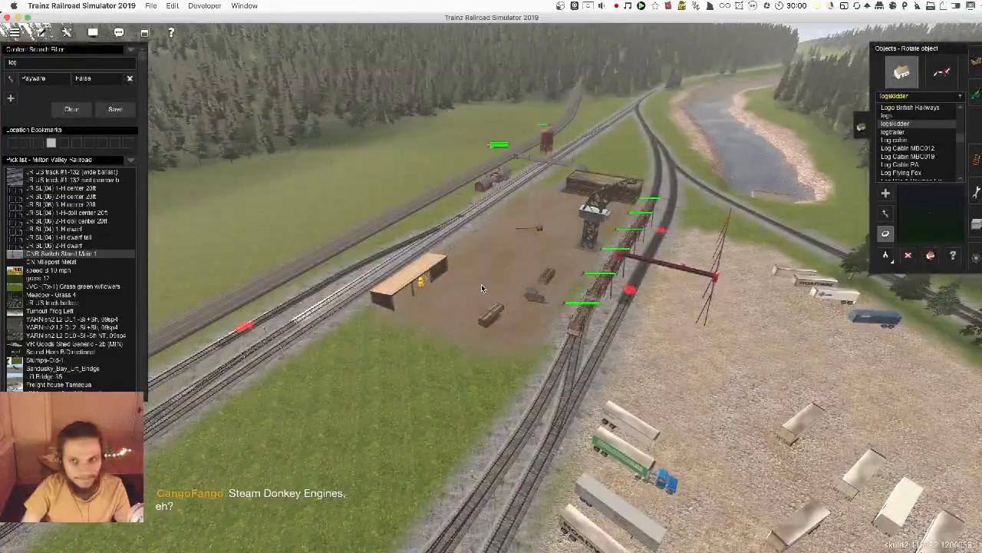
pyautogui.scroll(8, 481, 288)
# - Place a Log Flying Fox on the open ground between the open shed and the loaded log trailer
pyautogui.press('Down')
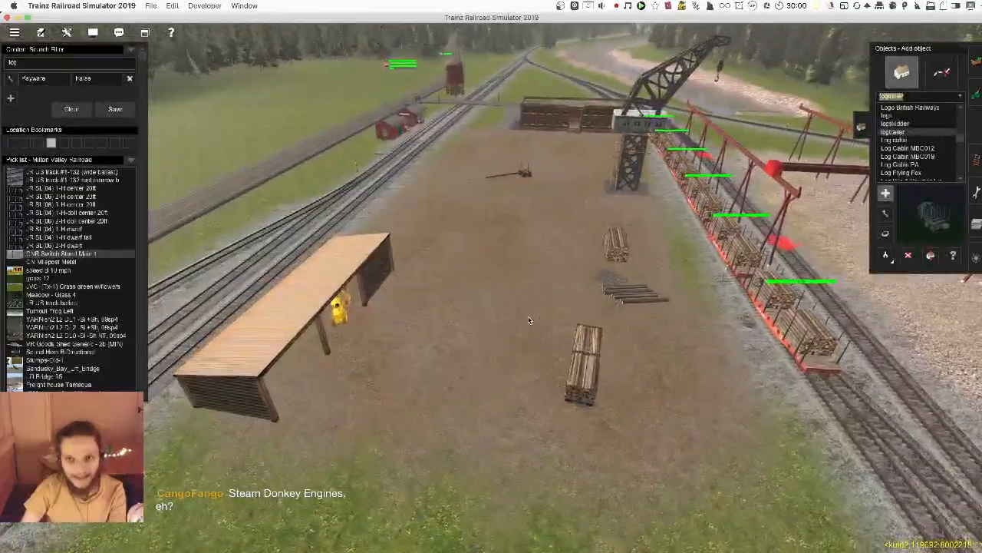
pyautogui.scroll(5, 495, 288)
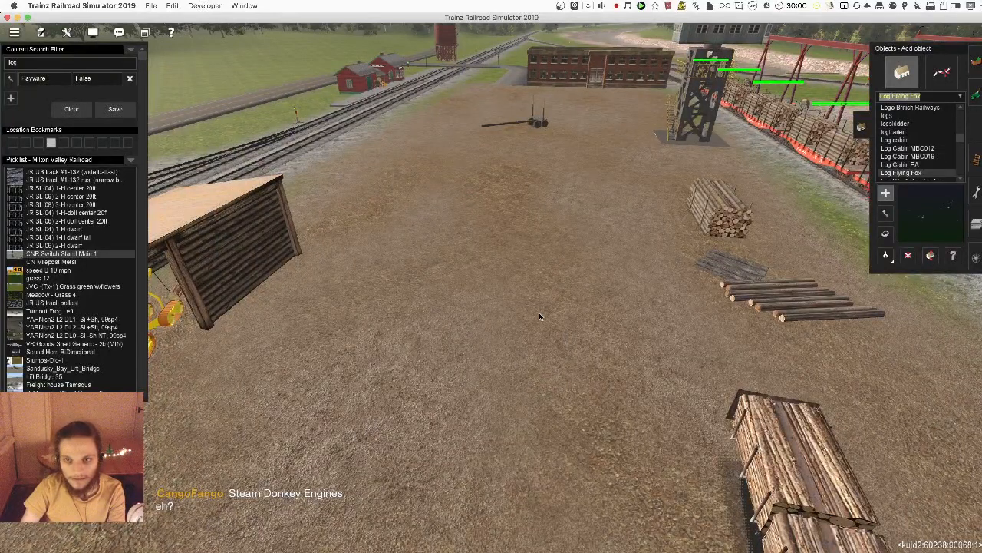
pyautogui.click(489, 359)
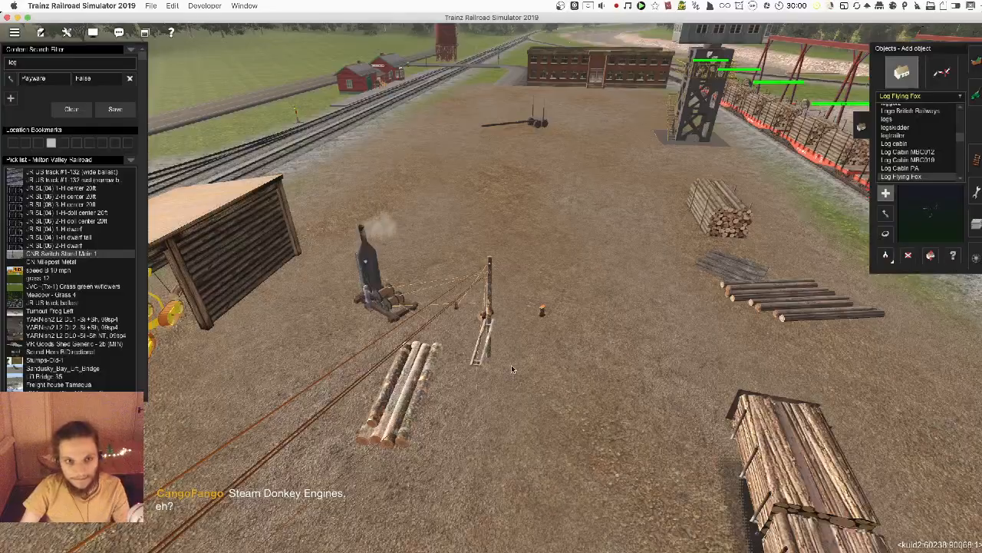
# - Rotate the Log Flying Fox to about 226 degrees so its cables run across the yard
pyautogui.scroll(-10, 512, 369)
pyautogui.press('r')
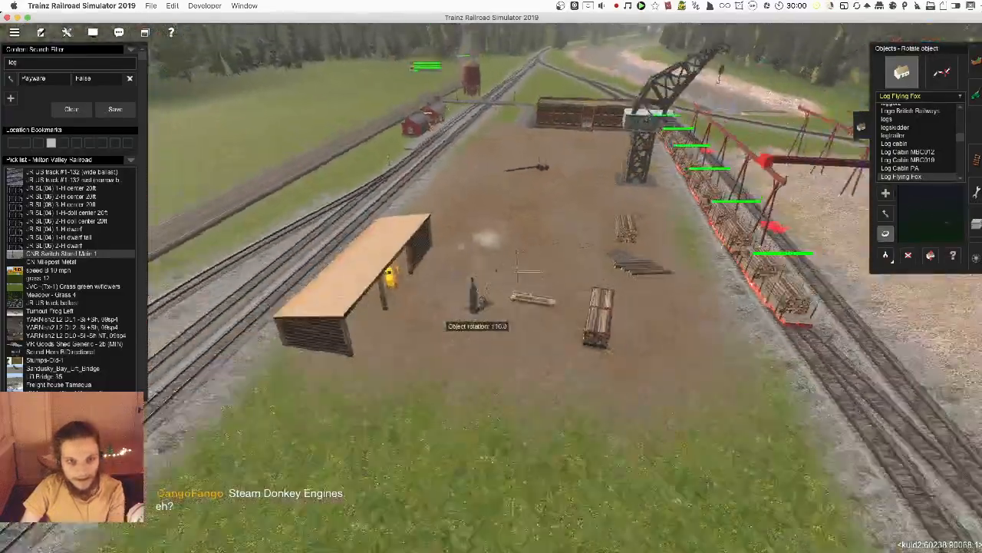
pyautogui.scroll(-2, 478, 307)
pyautogui.moveTo(477, 307); pyautogui.dragTo(568, 307)
pyautogui.scroll(2, 498, 307)
# - Examine the rotated Log Flying Fox from ground level, following its cables and suspended logs across the yard and tracks
pyautogui.press('Down')
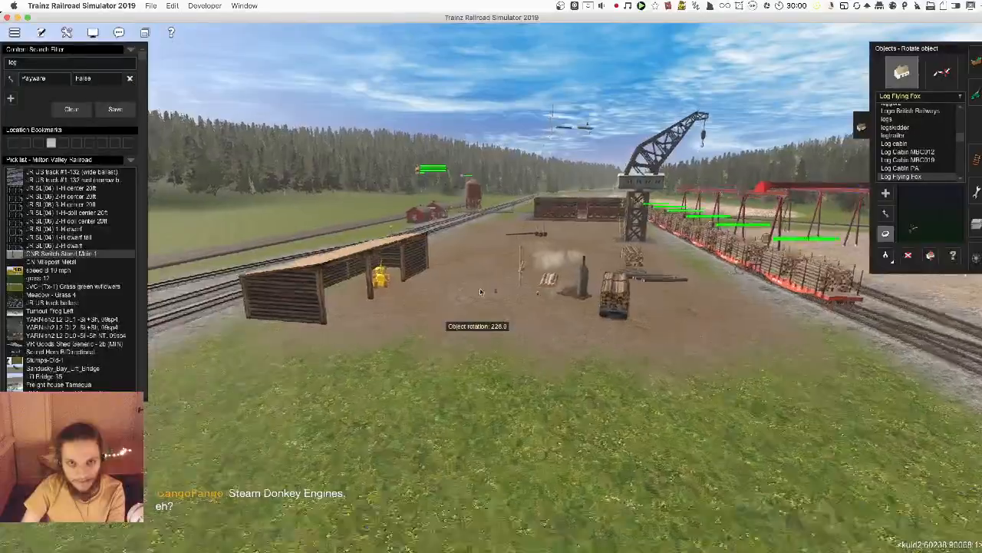
pyautogui.scroll(6, 491, 291)
pyautogui.press('Right')
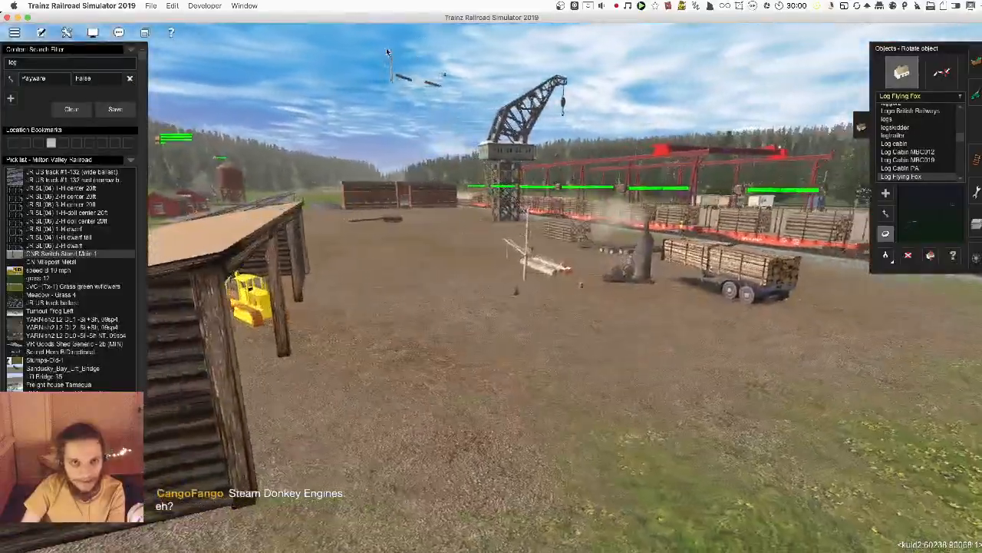
pyautogui.scroll(3, 386, 48)
pyautogui.press('Left')
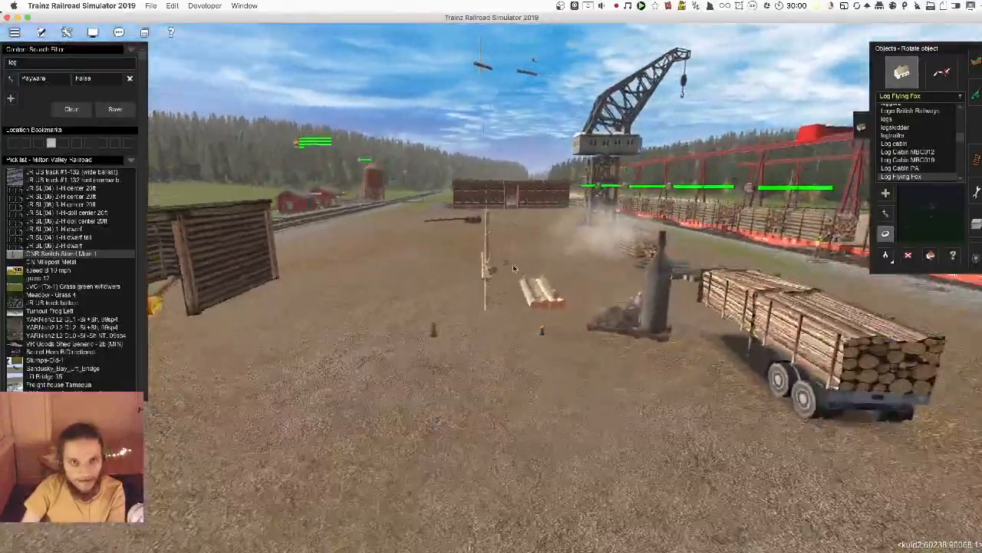
pyautogui.scroll(5, 498, 274)
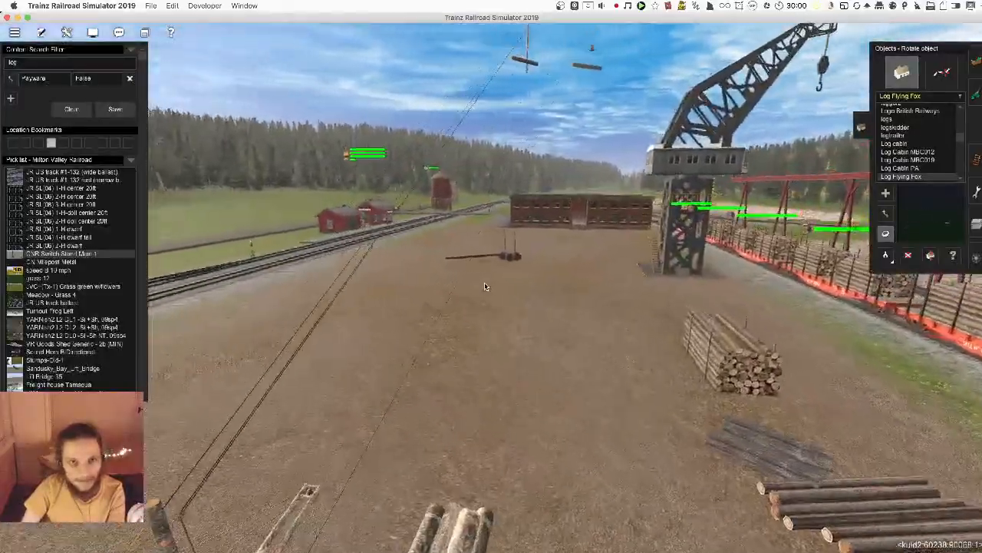
pyautogui.press('Left')
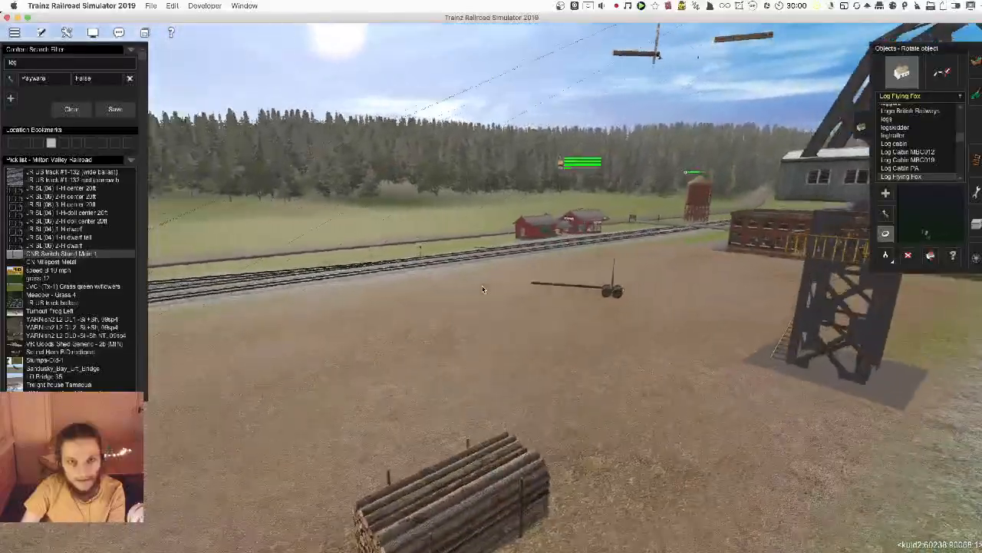
pyautogui.press('Left')
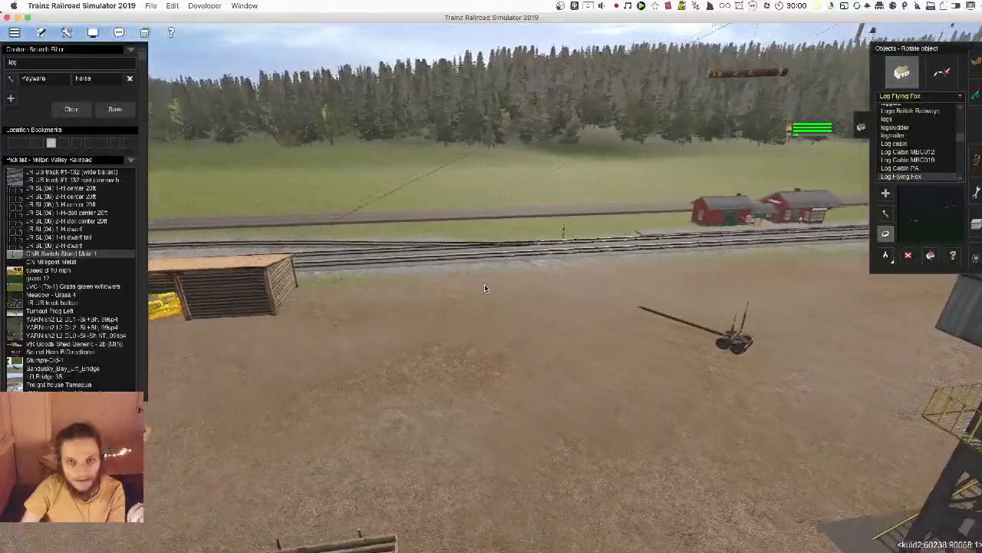
pyautogui.press('Up')
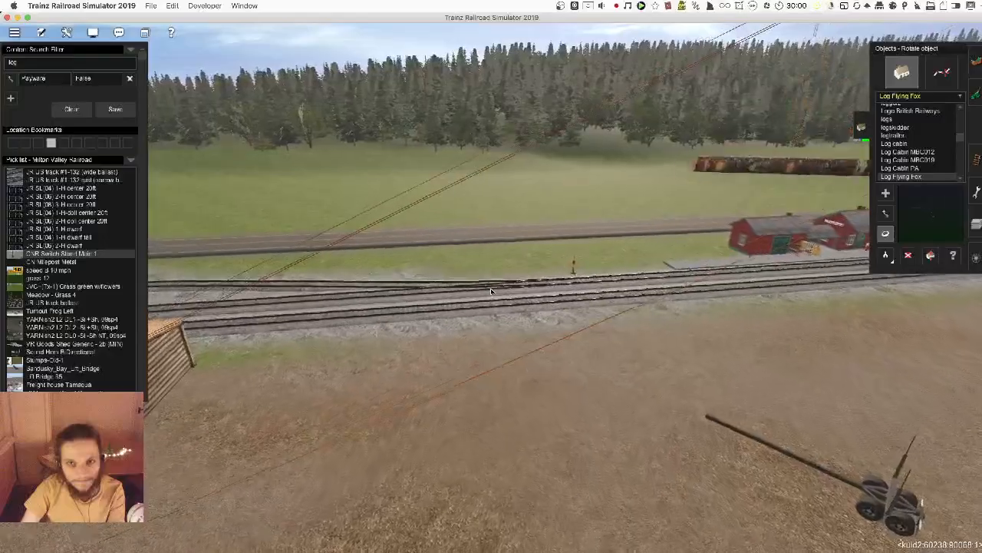
pyautogui.press('Down')
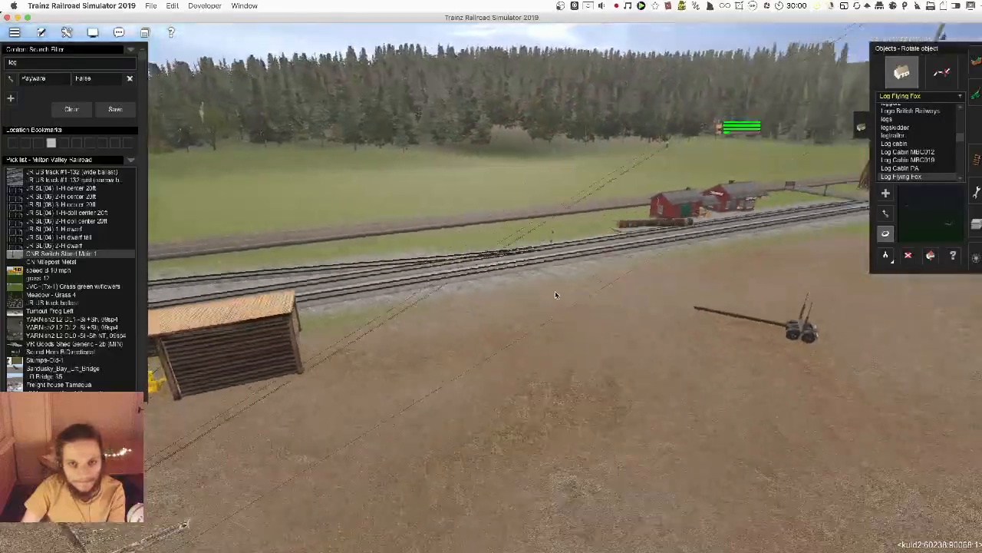
# - Look closely at the Log Flying Fox's spar pole, rigging, log stack and steam winch in operation
pyautogui.press('Right')
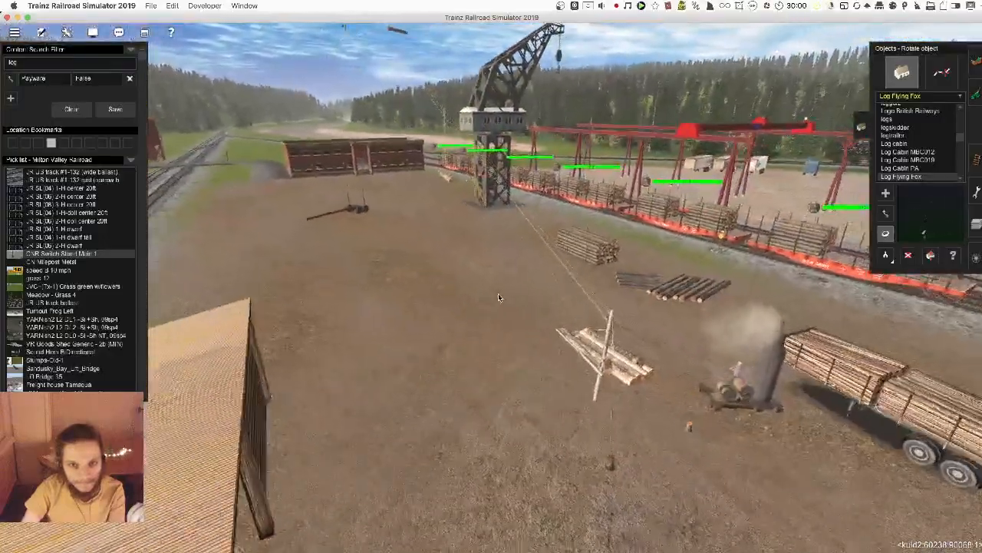
pyautogui.press('Up')
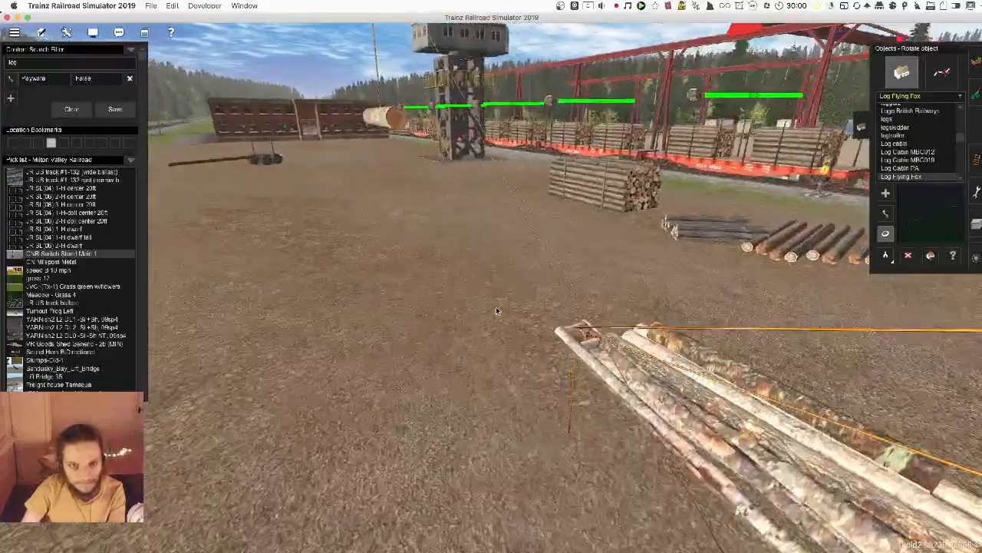
pyautogui.press('Down')
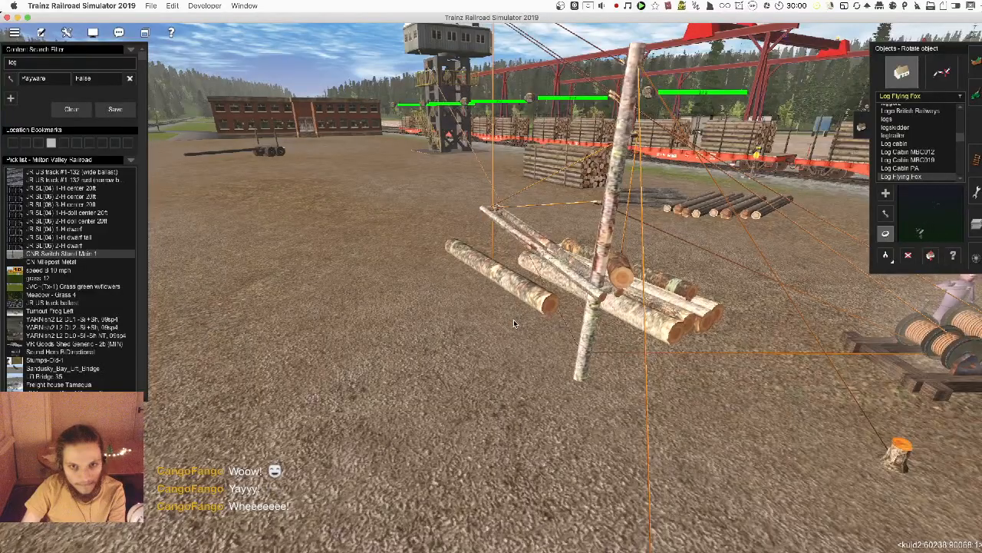
pyautogui.press('Left')
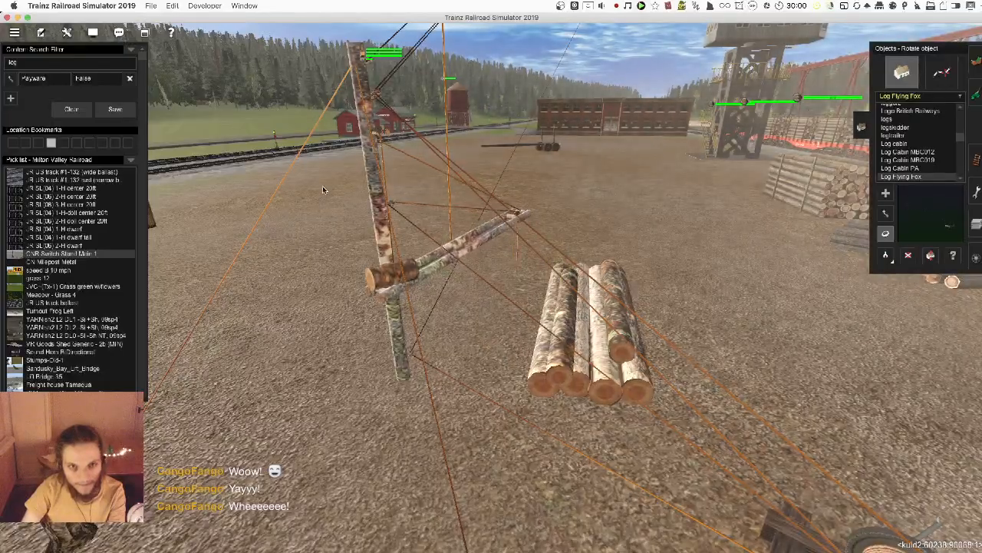
# - Delete the Log Flying Fox from the yard
pyautogui.scroll(-5, 529, 262)
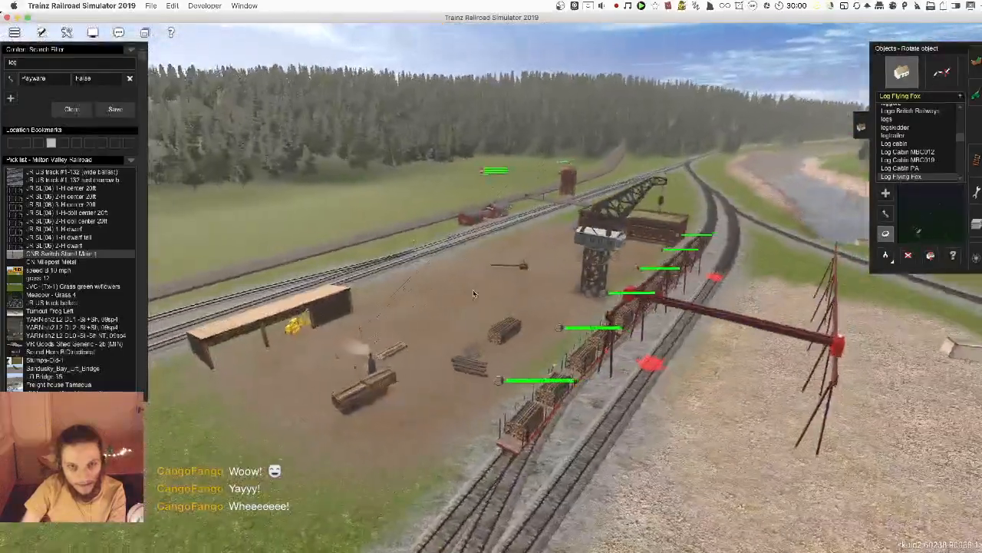
pyautogui.scroll(3, 473, 293)
pyautogui.press('Left')
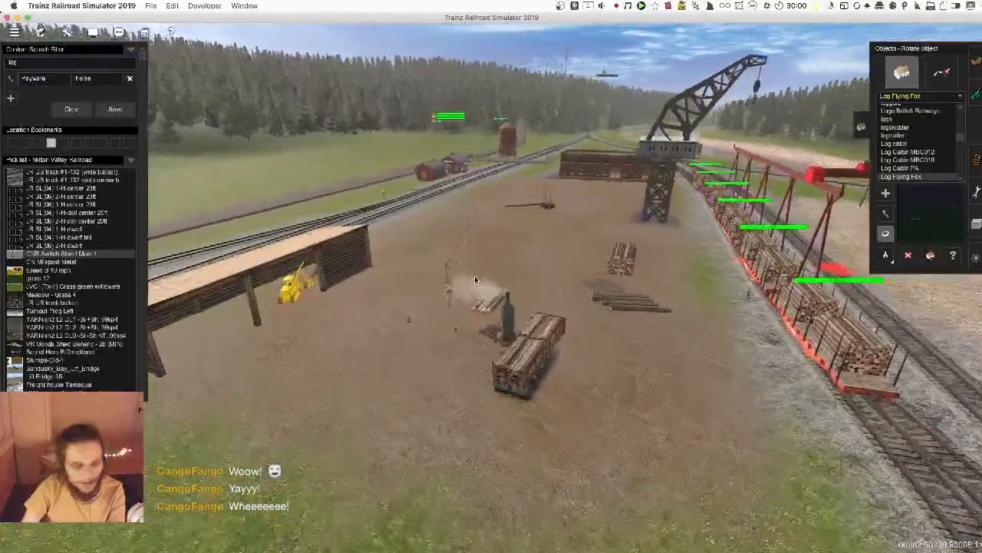
pyautogui.scroll(2, 475, 280)
pyautogui.press('d')
pyautogui.click(532, 334)
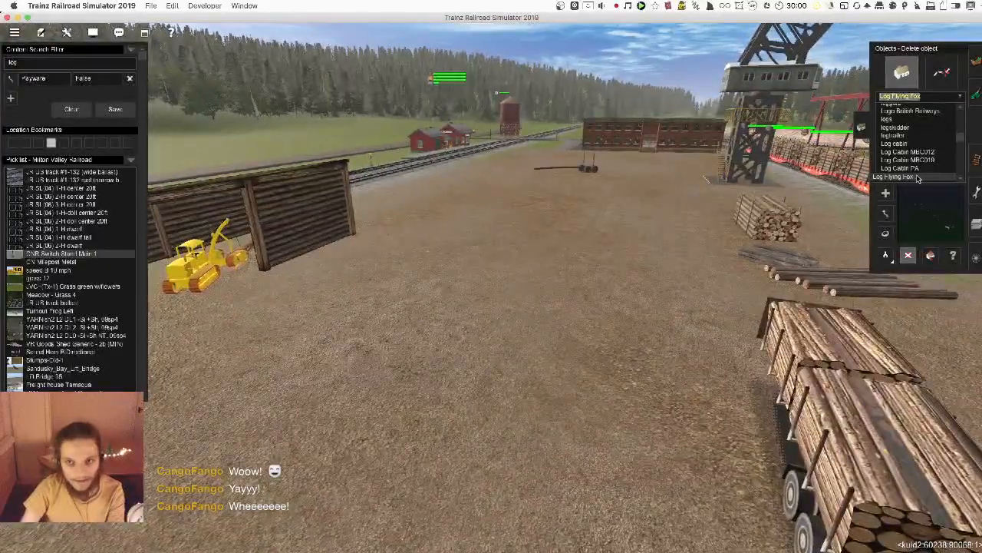
# - Add the logskidder to the Milton Valley Railroad pick list and look through the list's entries
pyautogui.moveTo(918, 178); pyautogui.dragTo(175, 284)
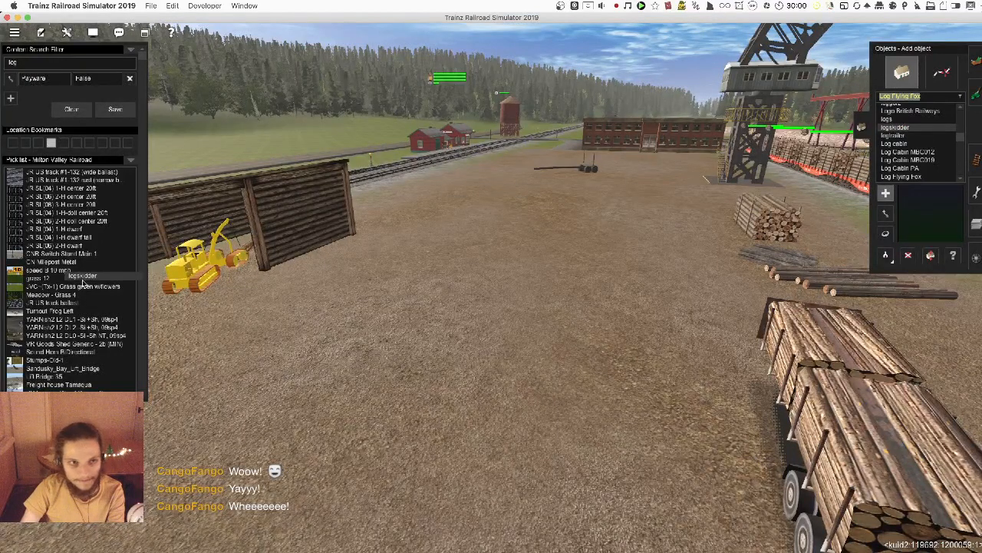
pyautogui.scroll(-5, 43, 280)
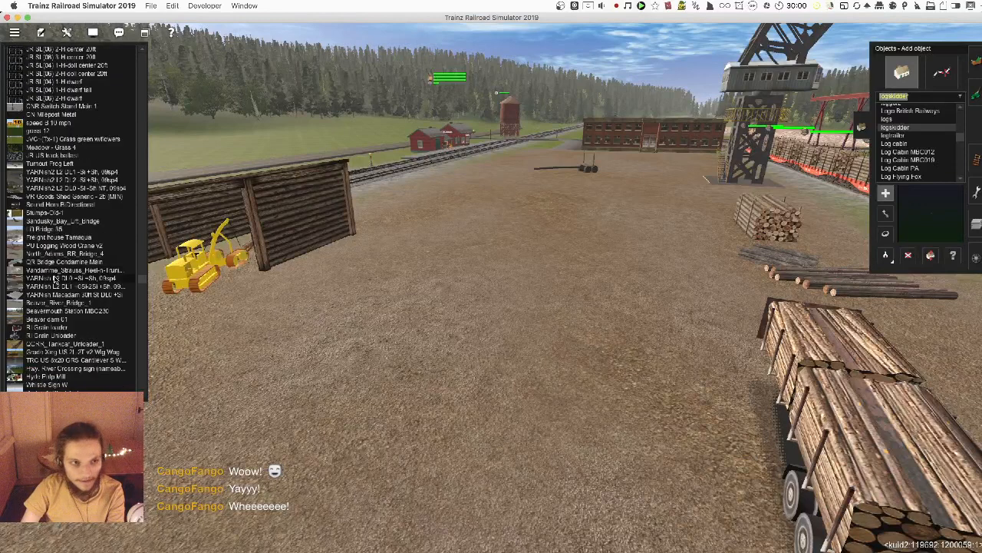
# - Place a Log Pile 1 Douglas Fir and a Log Pile 2 Douglas Fir on the ground beside the loaded log trailer
pyautogui.scroll(-1, 914, 136)
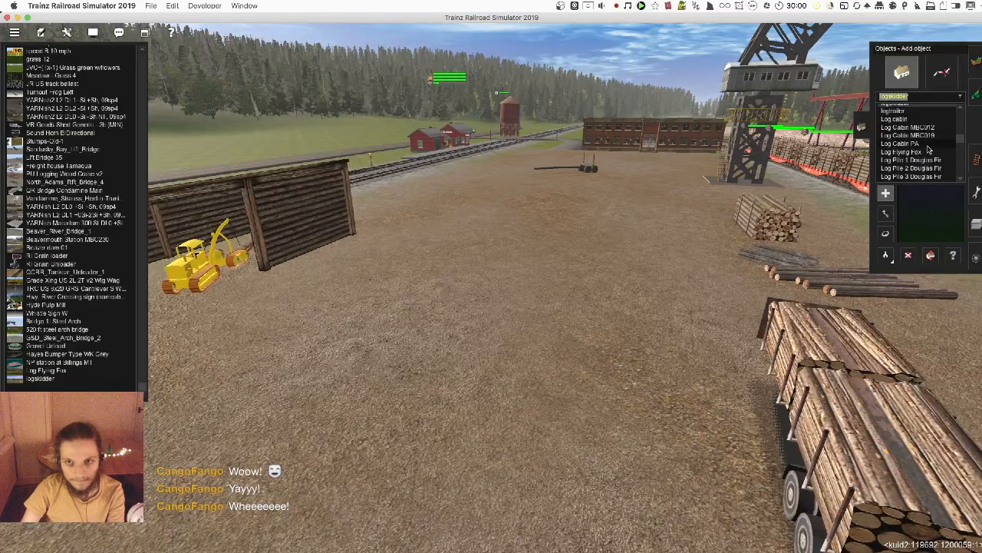
pyautogui.click(912, 160)
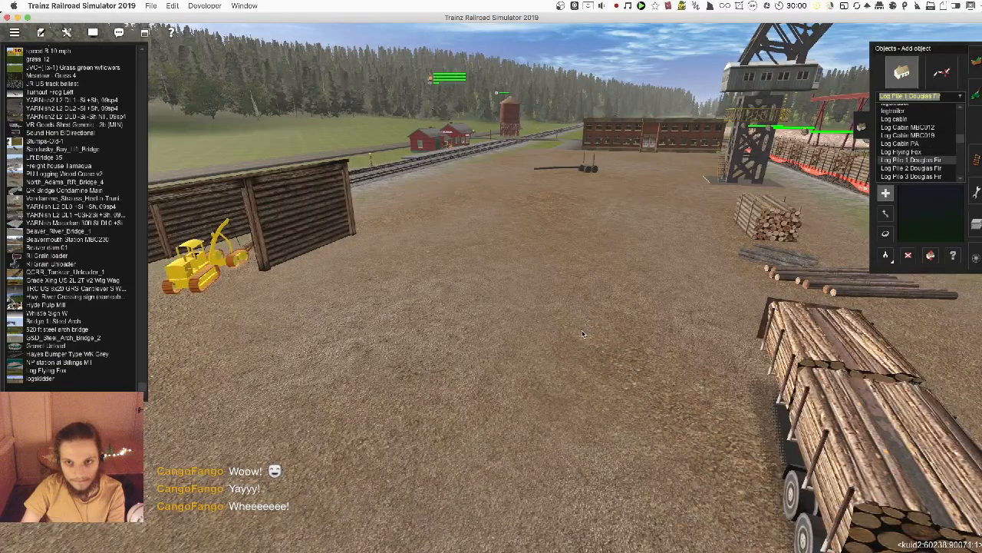
pyautogui.click(513, 374)
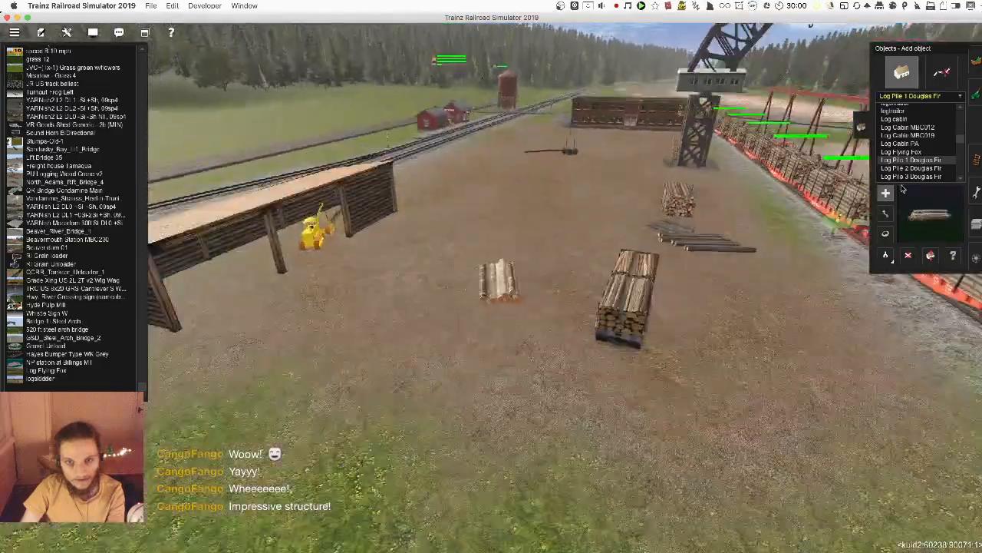
pyautogui.click(911, 168)
pyautogui.click(517, 396)
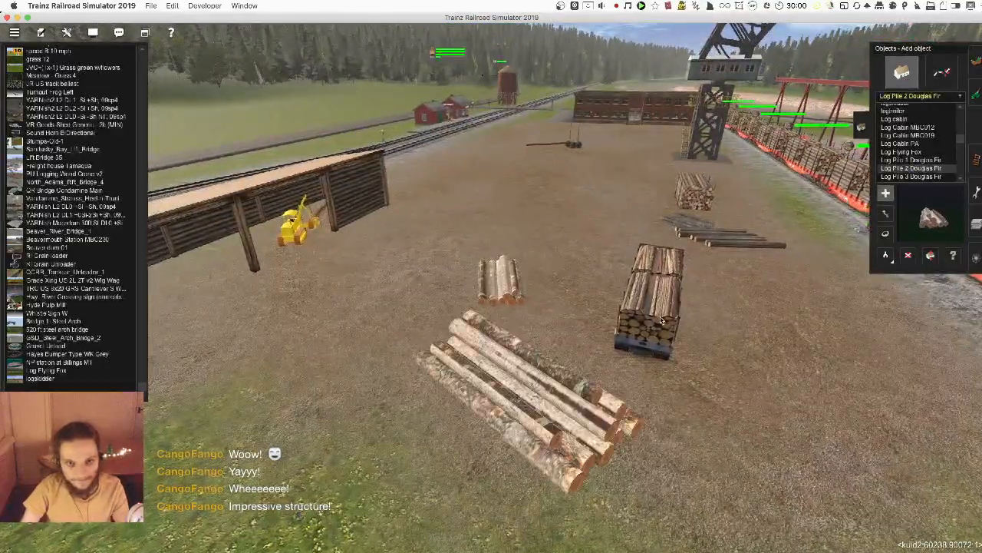
# - Try a Log Pile 3 Douglas Fir beside the other log piles and undo its placement
pyautogui.scroll(-5, 723, 273)
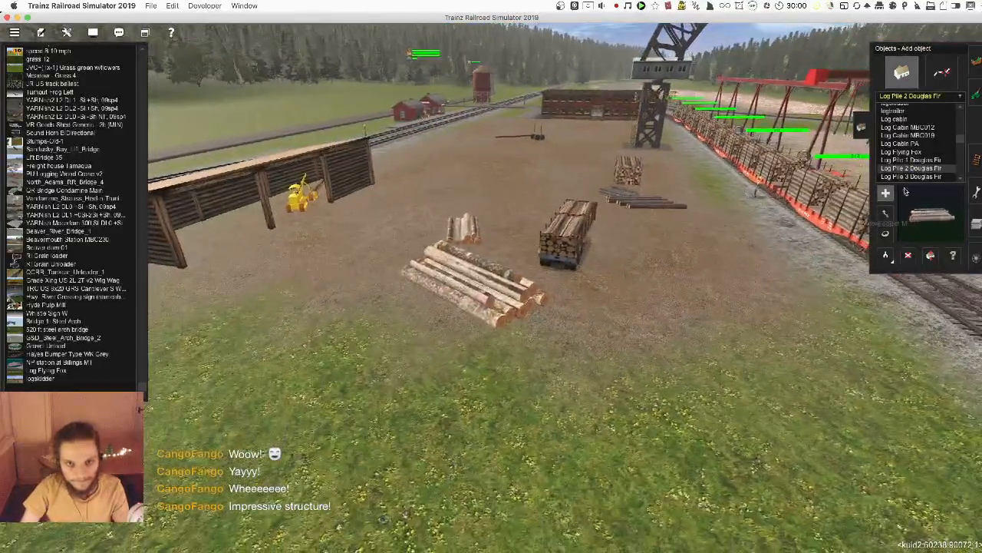
pyautogui.click(716, 316)
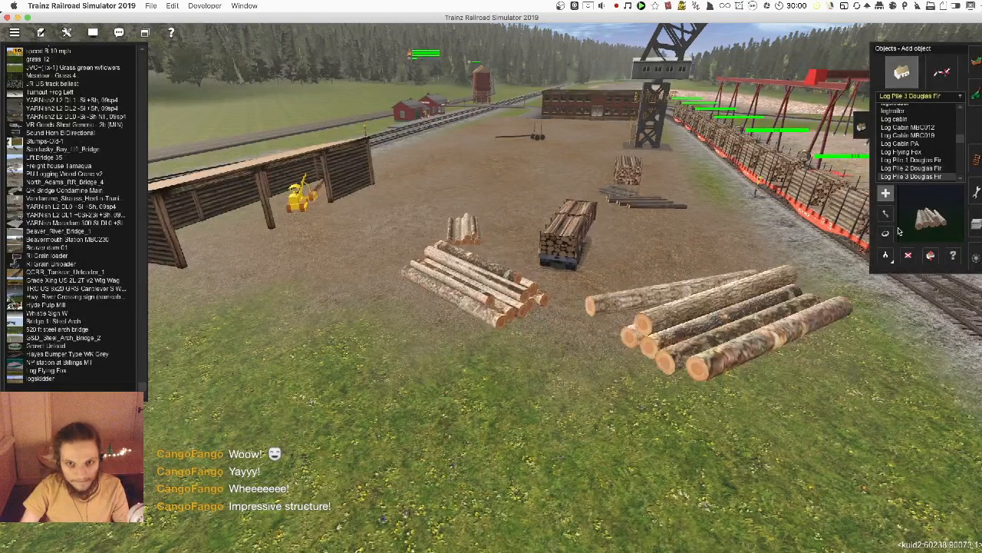
pyautogui.press('super+z')
# - Place a Log Stack Depot across the log yard next to the new log piles
pyautogui.scroll(-2, 935, 144)
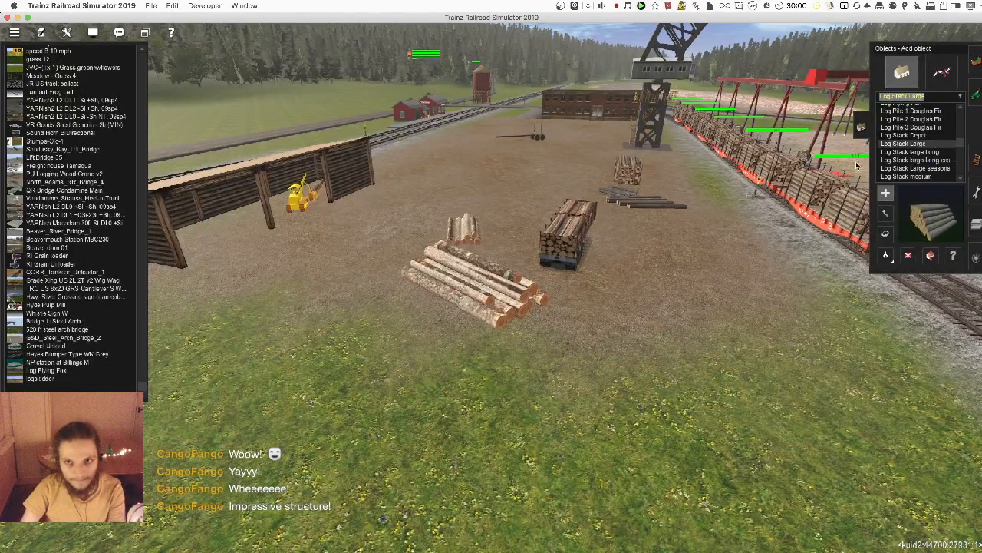
pyautogui.click(906, 135)
pyautogui.click(634, 288)
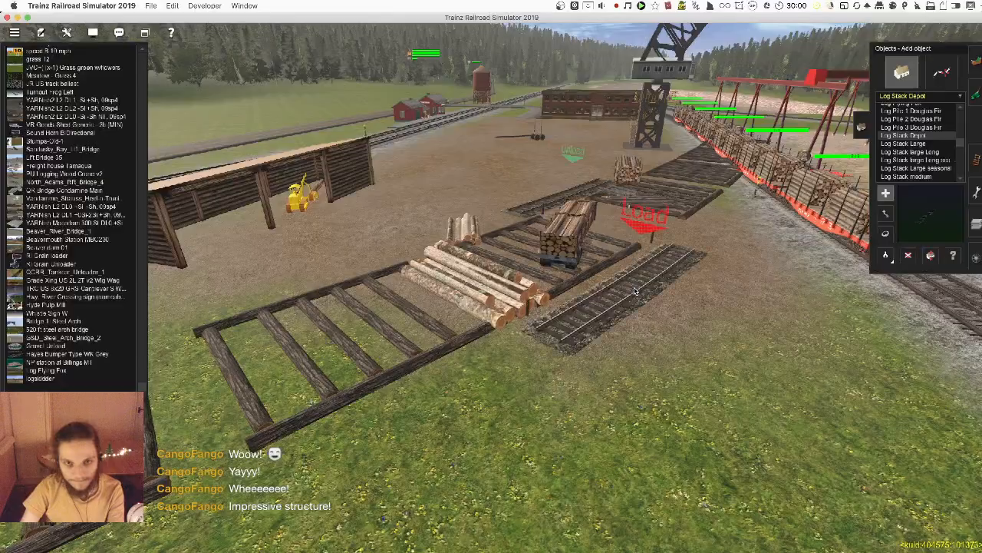
pyautogui.press('super+z')
pyautogui.click(717, 409)
pyautogui.scroll(-6, 718, 409)
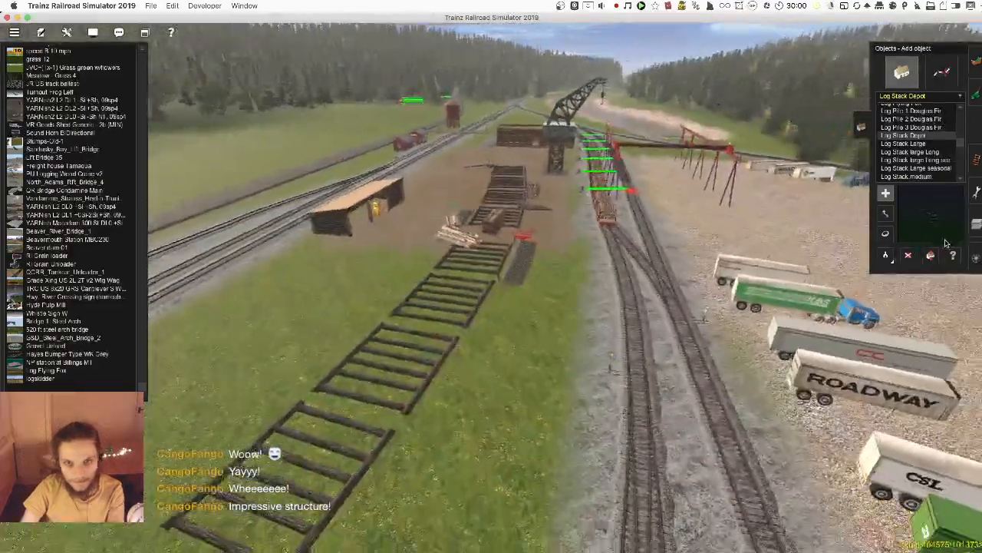
# - Set the Log Stack Depot's start amounts of 4.2m long log stacks to 48 for both consumed and produced logs
pyautogui.click(952, 254)
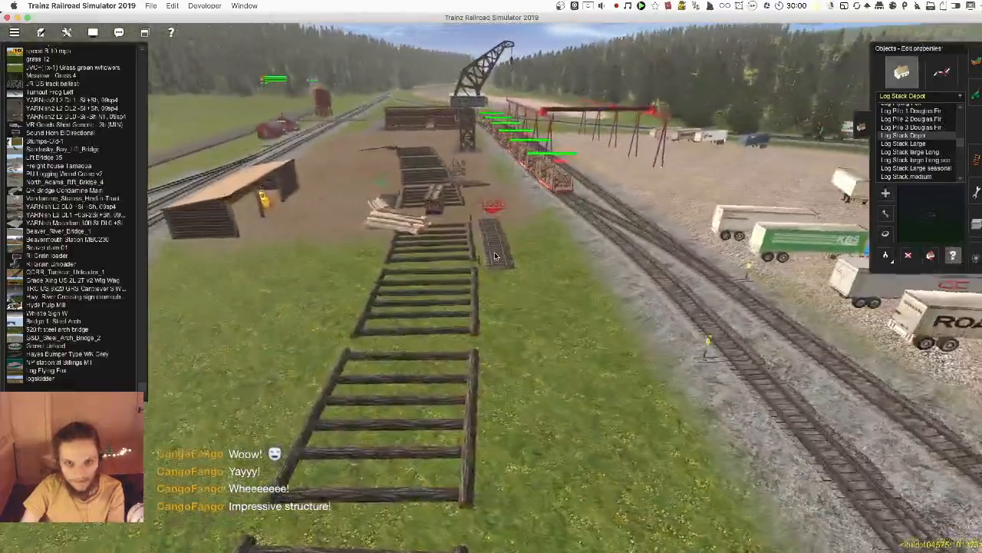
pyautogui.click(492, 246)
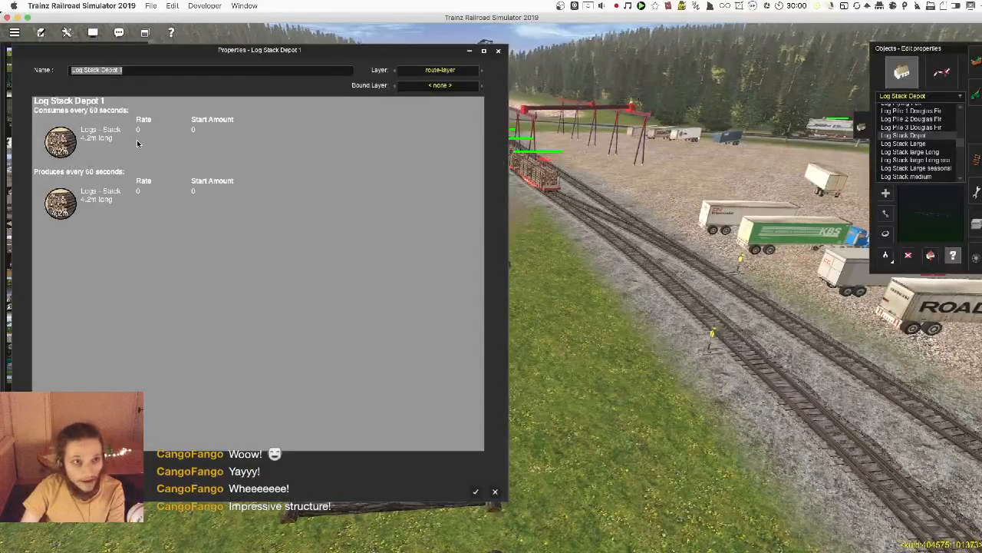
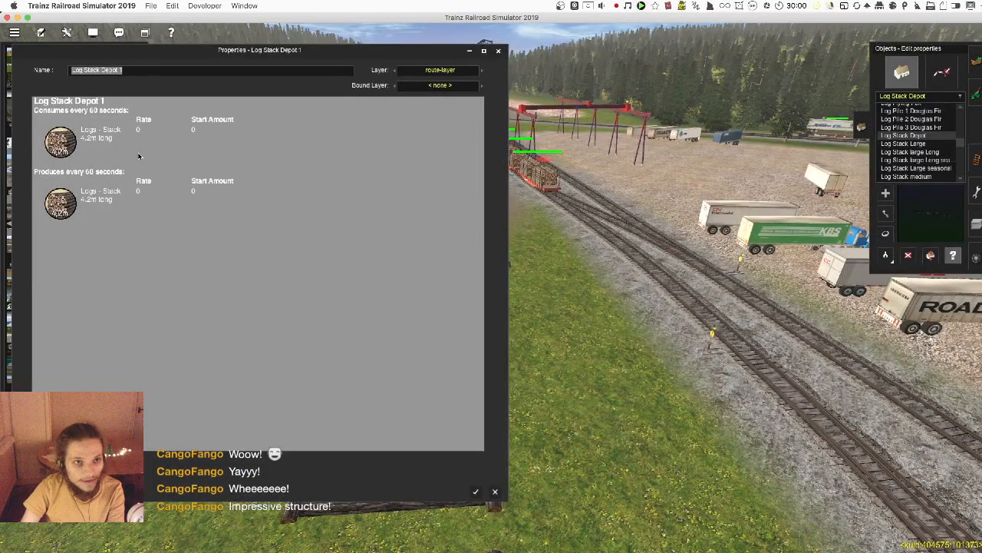
pyautogui.click(193, 192)
pyautogui.press('Return')
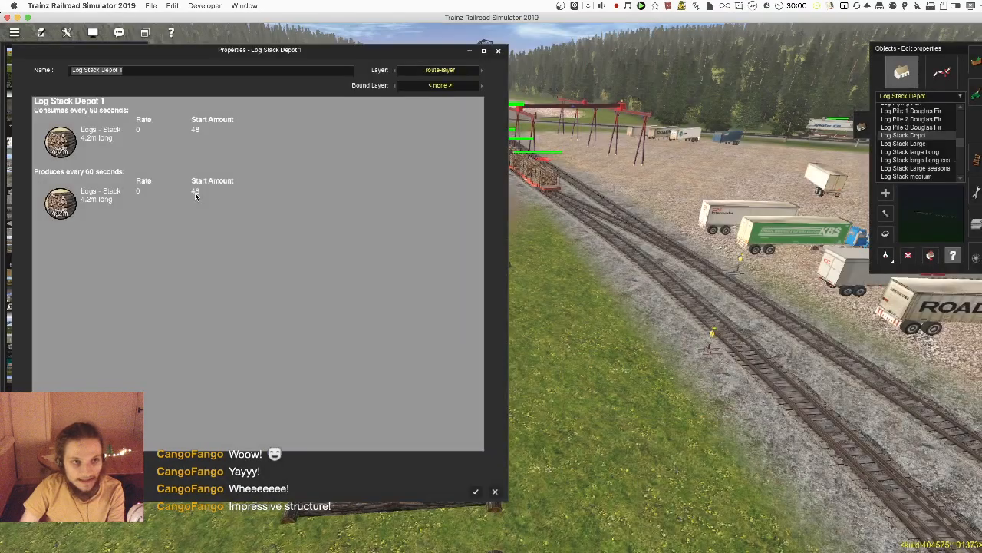
pyautogui.click(476, 492)
pyautogui.moveTo(472, 315); pyautogui.dragTo(486, 289, button='right')
pyautogui.scroll(3, 485, 289)
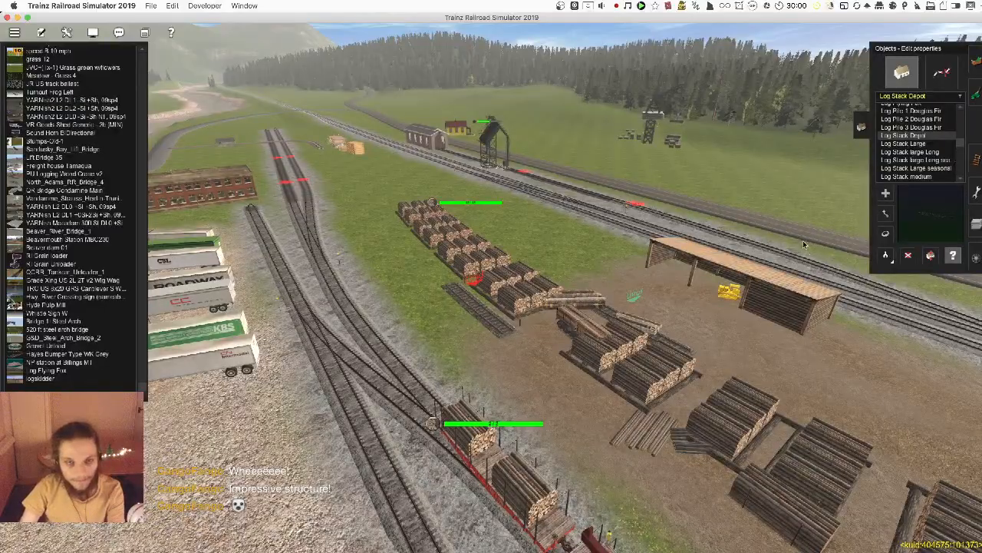
# - Remove the Log Stack Depot from the log yard and return to adding objects
pyautogui.moveTo(803, 244); pyautogui.dragTo(572, 334, button='right')
pyautogui.press('m')
pyautogui.press('g')
pyautogui.press('a')
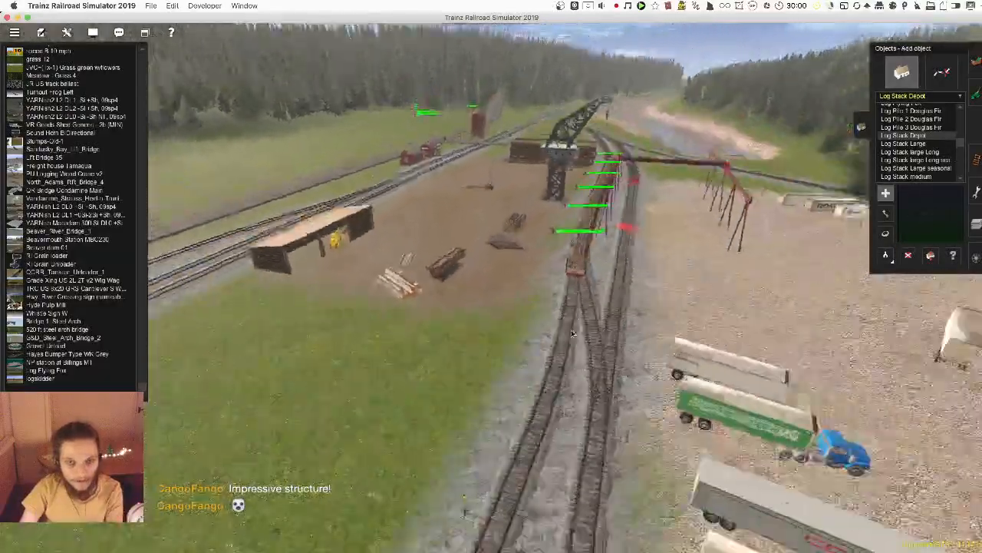
# - Place a Log Stack Depot at the end of the riverside track, on the route's edge beyond the lake
pyautogui.scroll(-10, 572, 334)
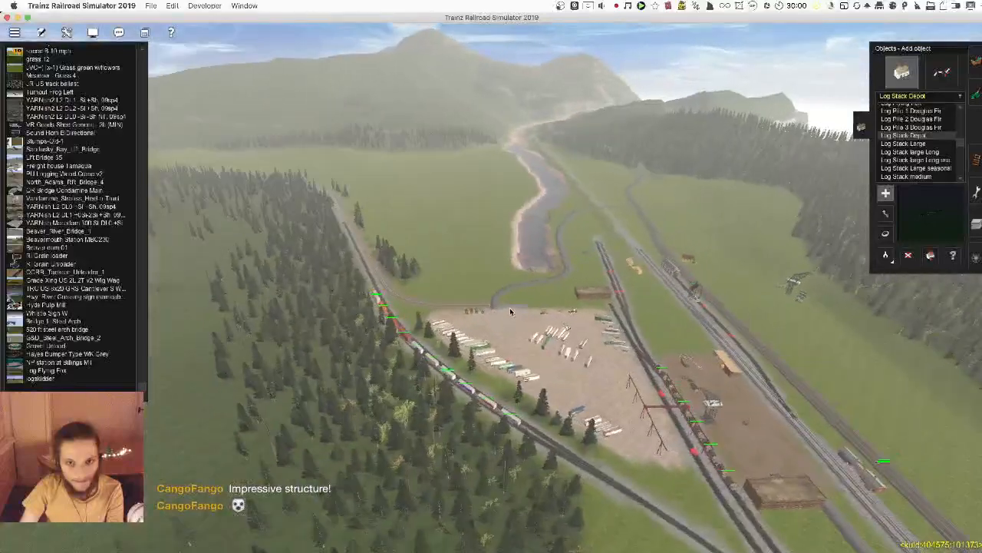
pyautogui.scroll(-15, 509, 307)
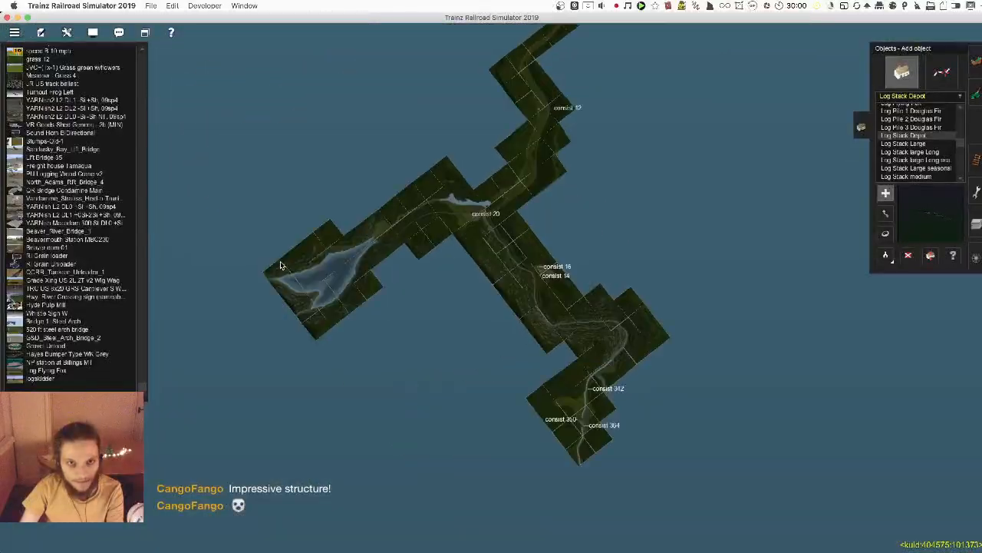
pyautogui.moveTo(280, 265); pyautogui.dragTo(311, 350, button='right')
pyautogui.scroll(15, 373, 336)
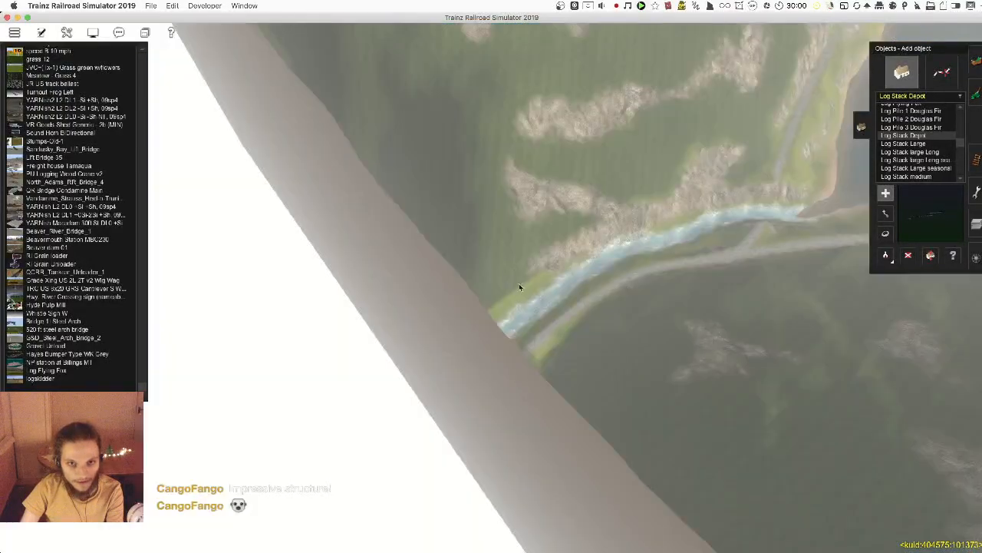
pyautogui.scroll(-15, 519, 287)
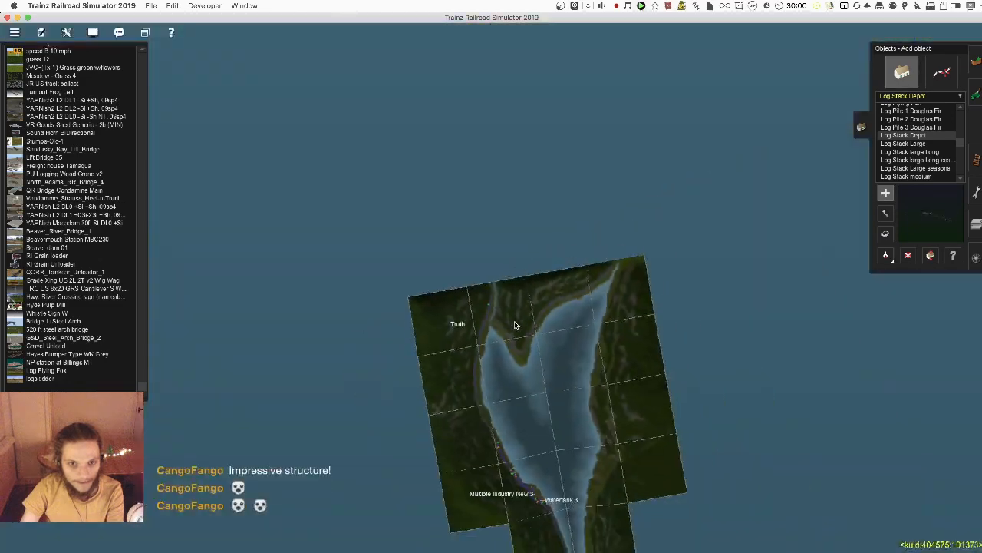
pyautogui.scroll(5, 515, 325)
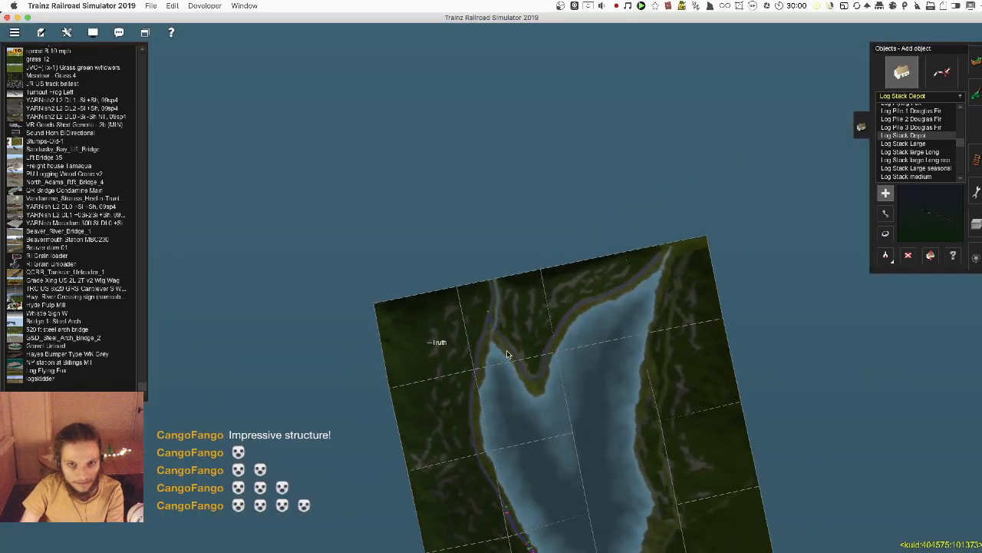
pyautogui.rightClick(667, 253)
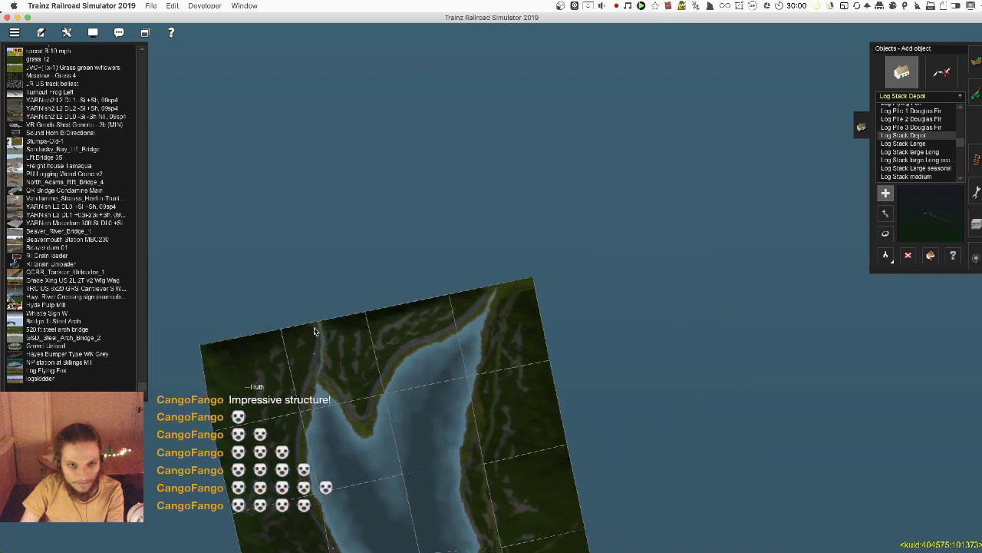
pyautogui.press('m')
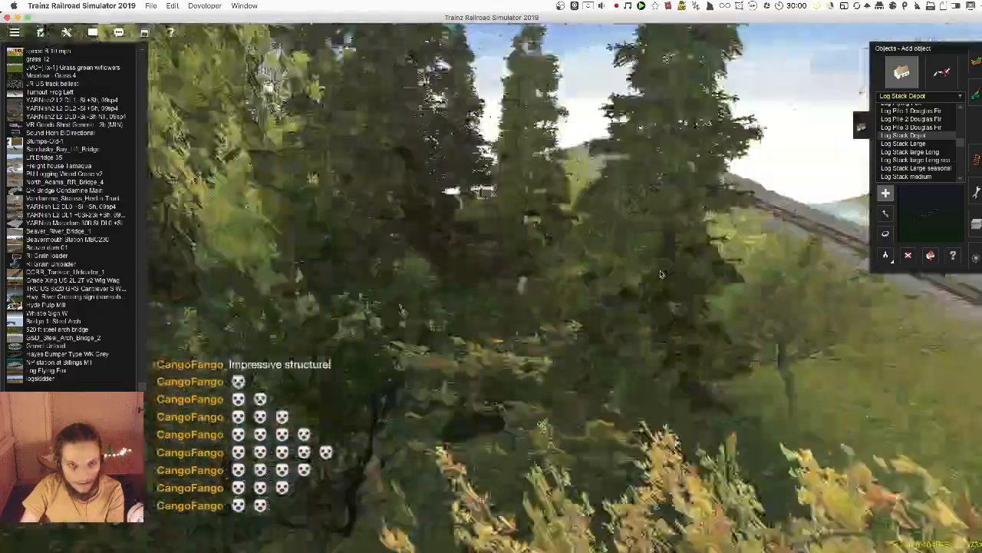
pyautogui.press('Left')
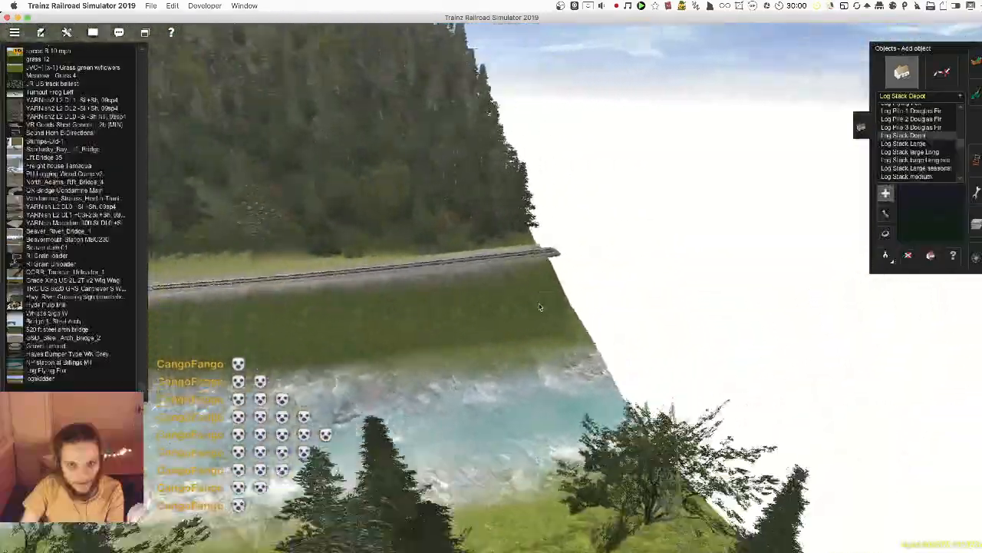
pyautogui.press('Left')
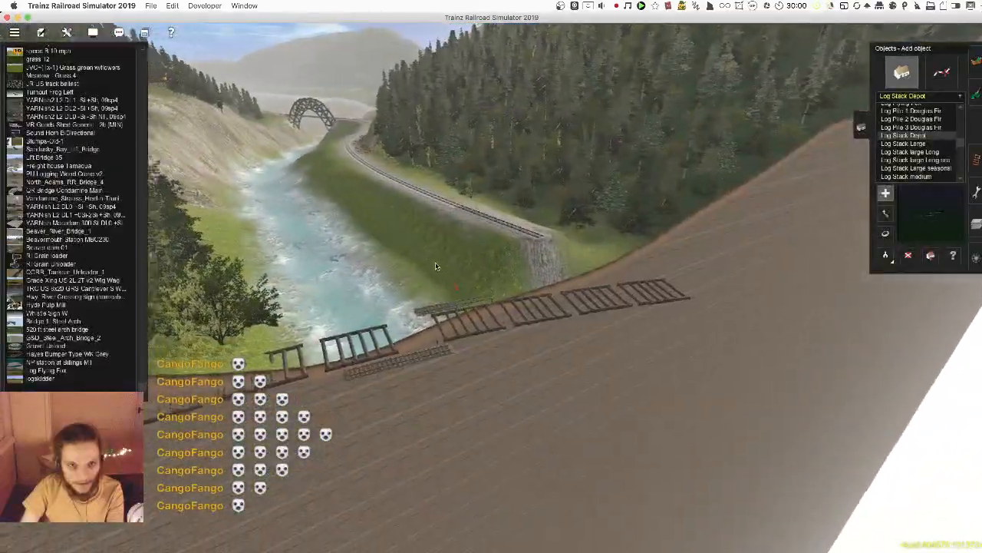
pyautogui.press('m')
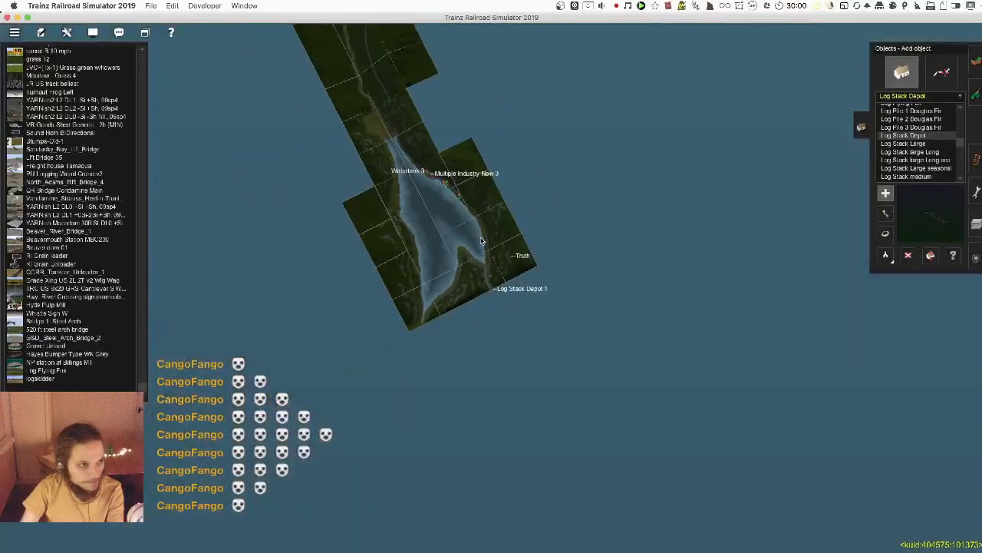
# - Return to the log yard and preview the Log Stack Large, large Long seasonal and 4.2m long static objects
pyautogui.scroll(-2, 394, 161)
pyautogui.rightClick(440, 122)
pyautogui.rightClick(724, 150)
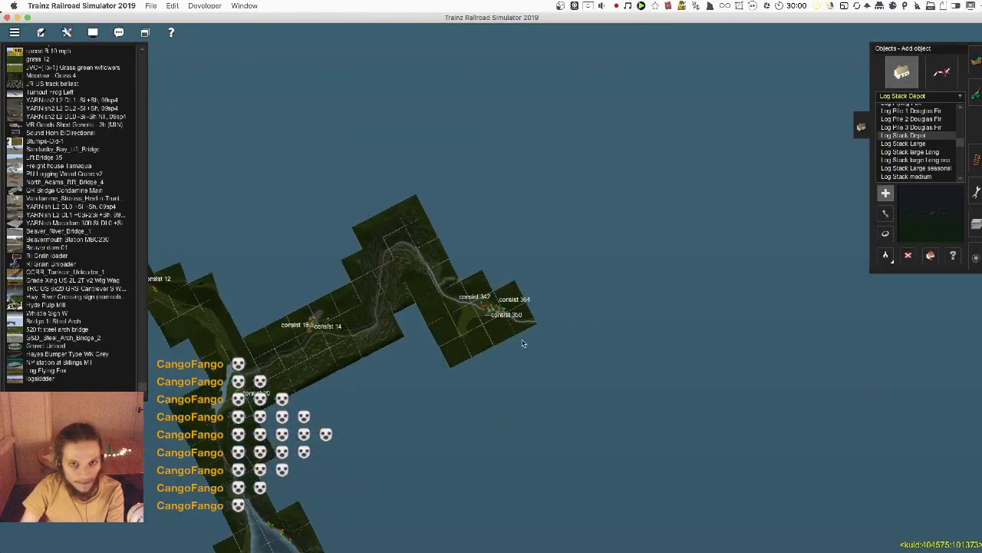
pyautogui.rightClick(489, 305)
pyautogui.scroll(6, 488, 305)
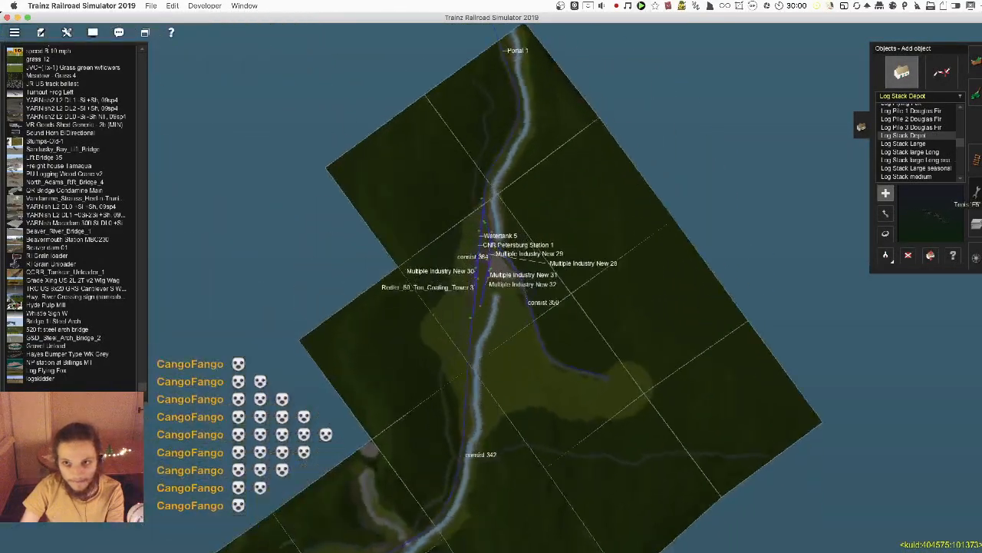
pyautogui.press('m')
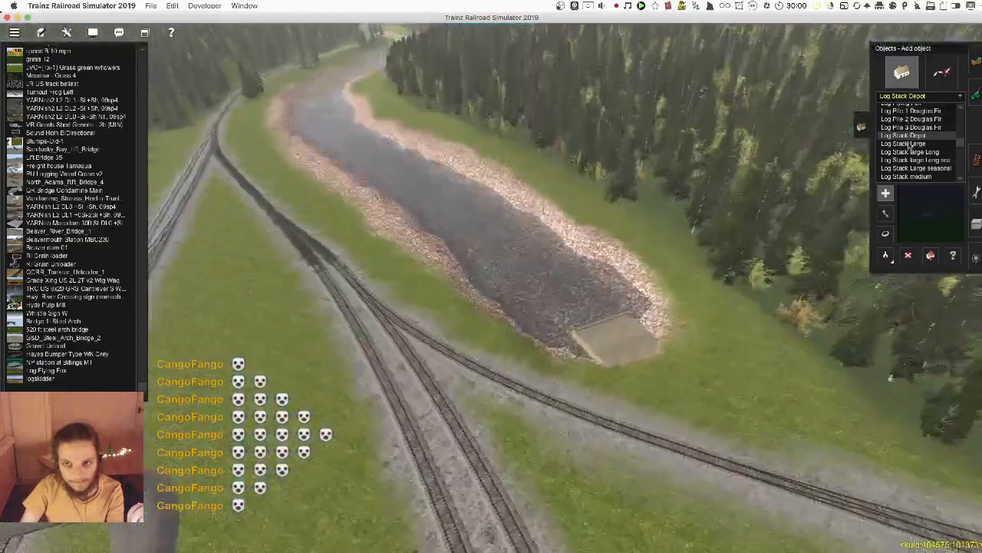
pyautogui.click(907, 144)
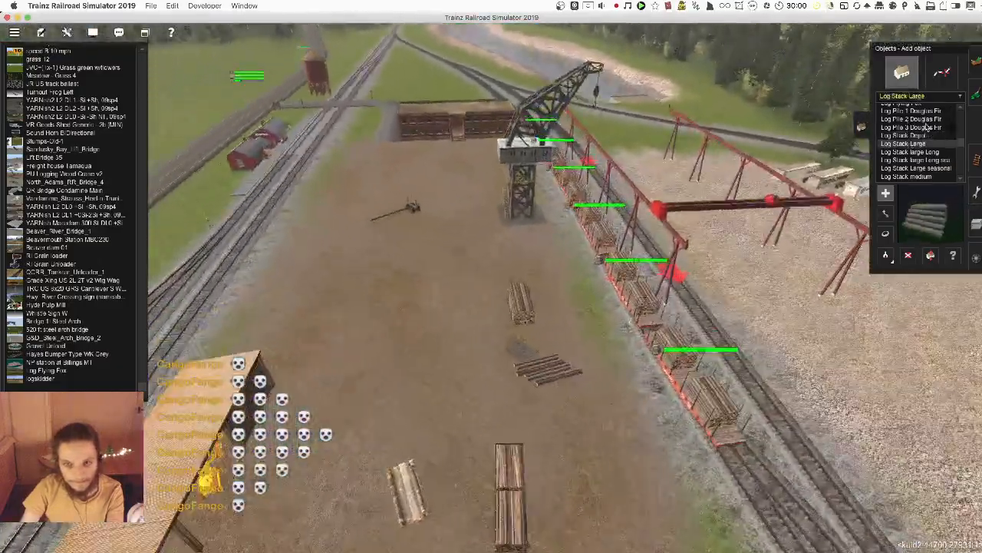
pyautogui.click(915, 160)
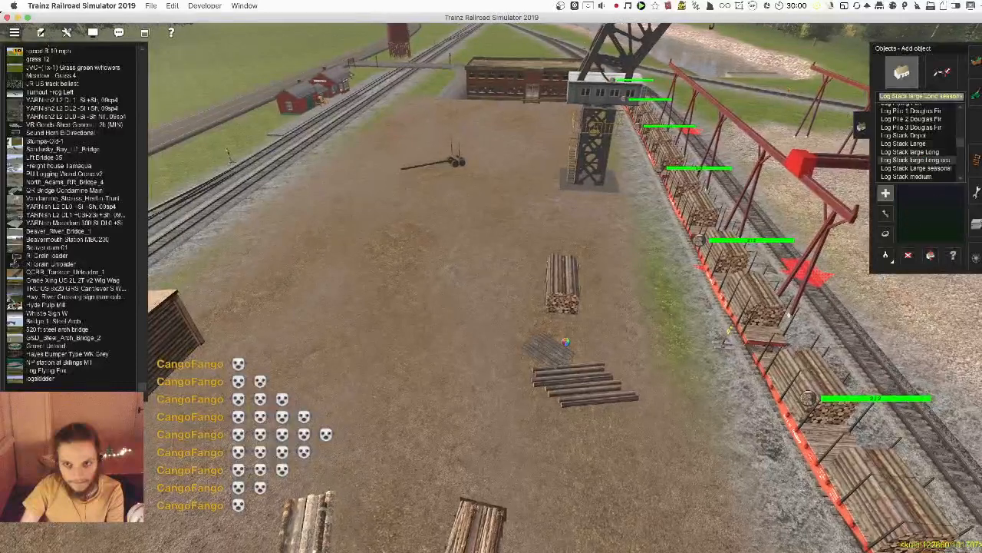
pyautogui.press('Down')
pyautogui.press('Down')
pyautogui.press('Down')
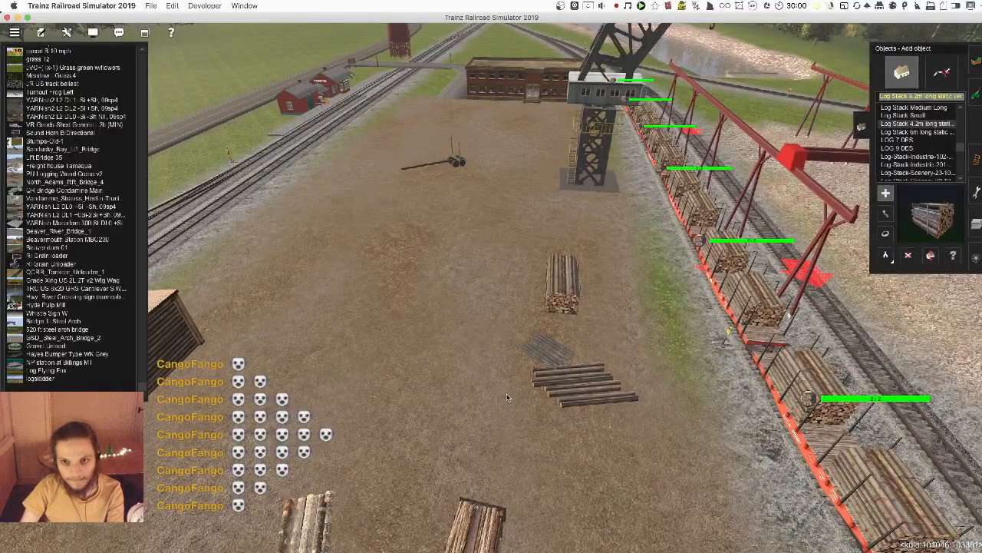
# - Place a Log Stack 6m long static ver 2 in front of the loaded log trailer, undoing a first attempt
pyautogui.rightClick(492, 431)
pyautogui.click(515, 355)
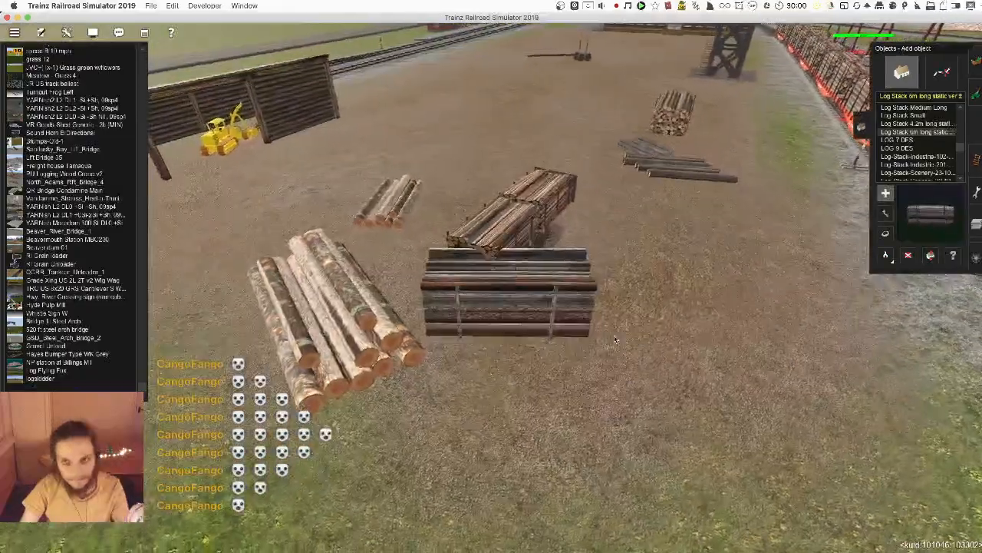
pyautogui.press('super+z')
pyautogui.click(581, 357)
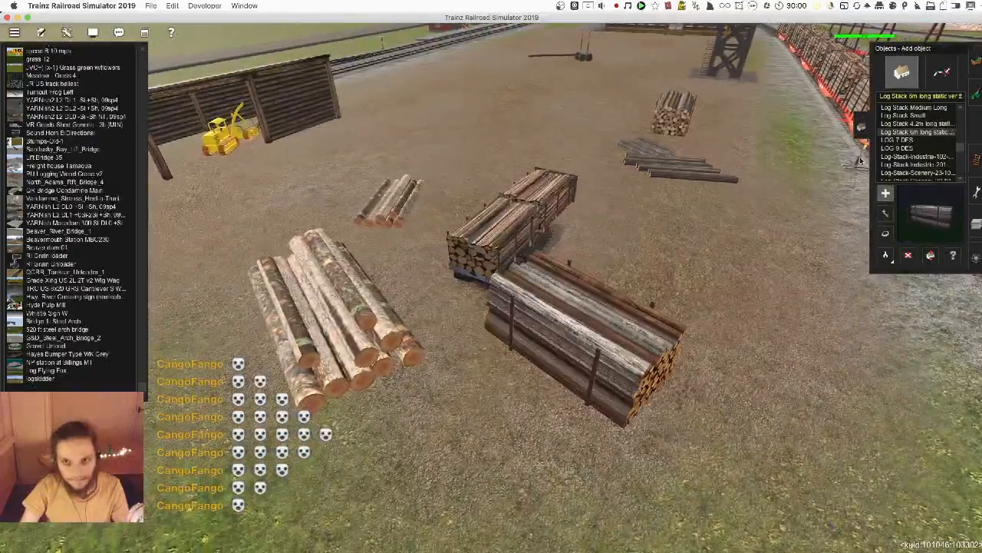
# - Try a Log Stack 4.2m long static beside the 6m log stack and undo its placement
pyautogui.click(935, 127)
pyautogui.click(697, 281)
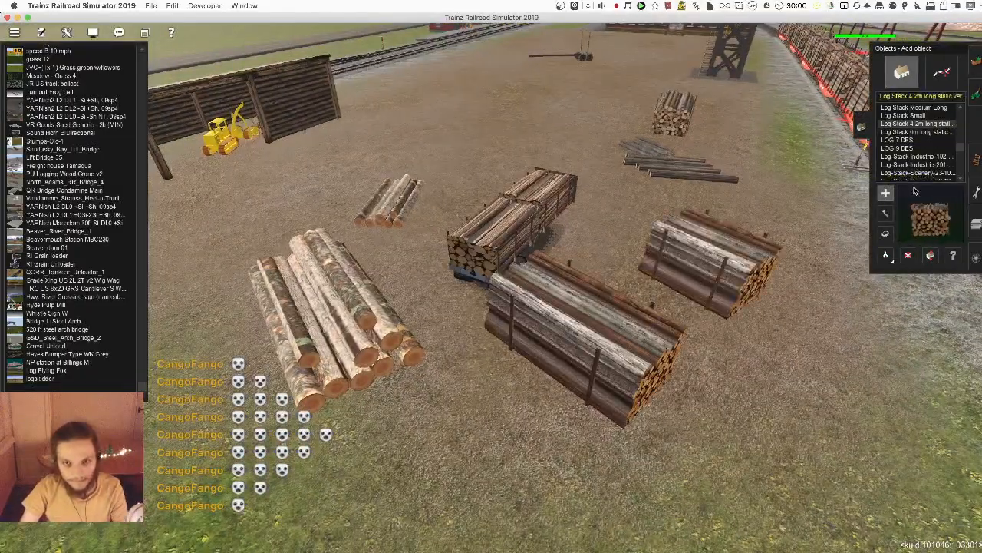
pyautogui.press('super+z')
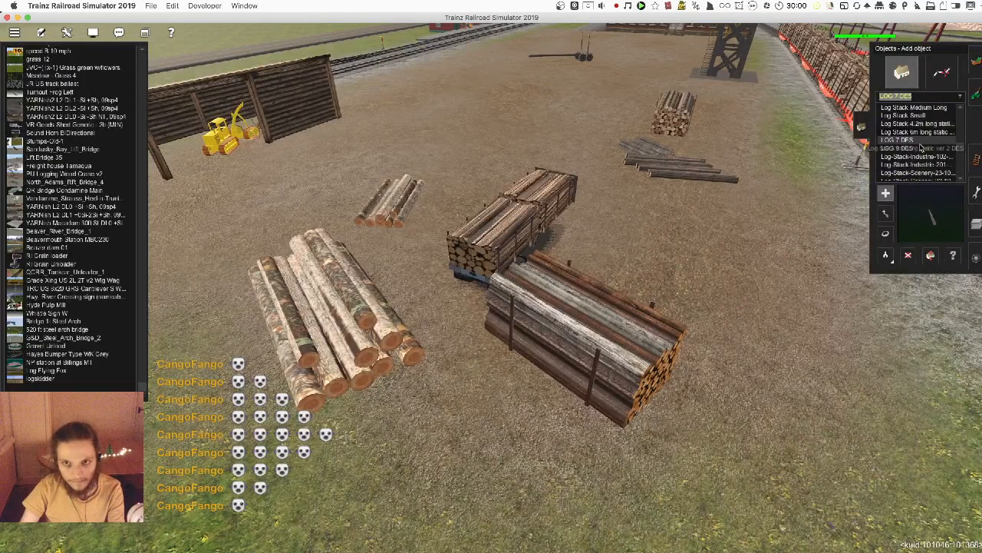
# - Try the LOG 7 DES and LOG 9 DES objects on the open ground beside the log trailer, undoing the placement
pyautogui.click(634, 292)
pyautogui.press('super+z')
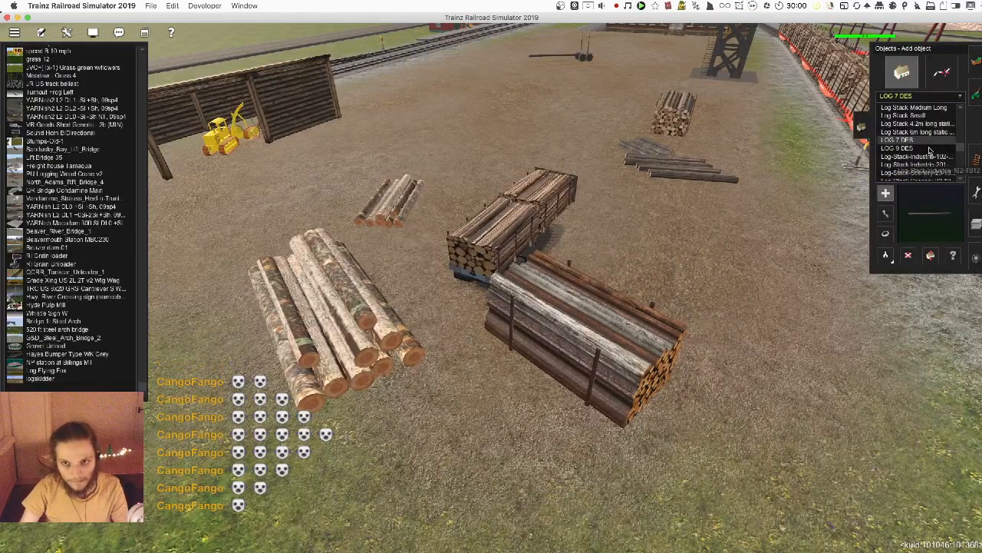
pyautogui.click(722, 247)
pyautogui.click(917, 156)
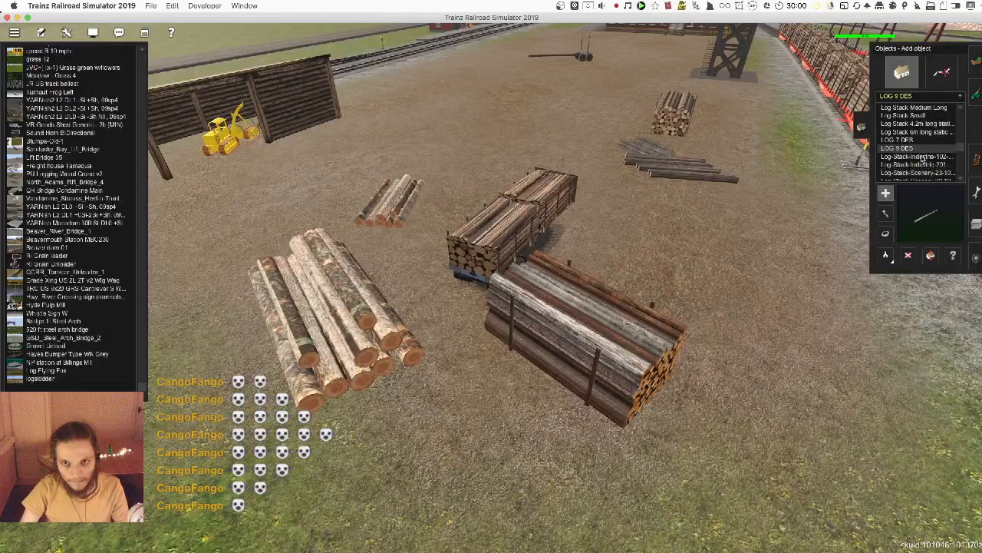
# - Try a Log-Stack-Industrie-201-TS12 in the log yard, inspect its production and consumption properties, and delete it
pyautogui.click(923, 163)
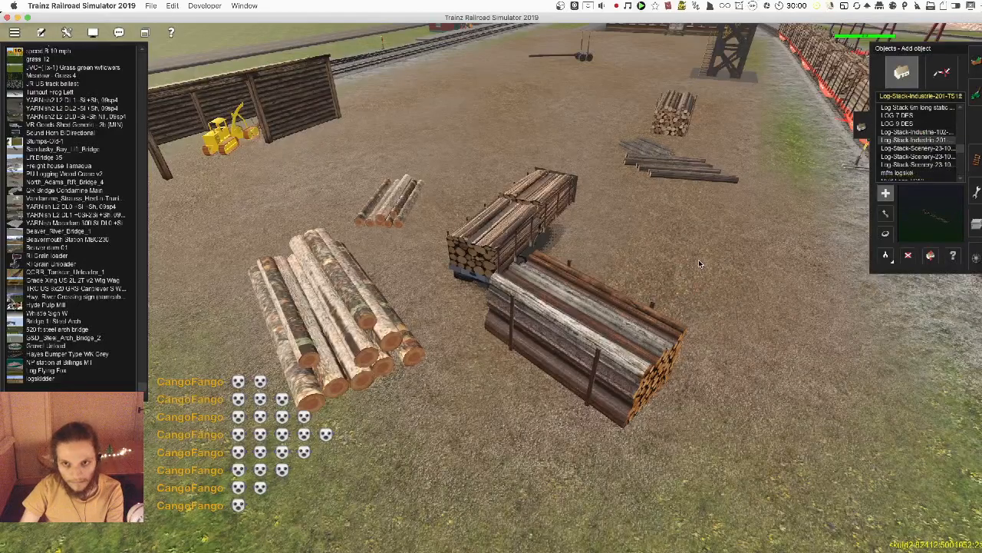
pyautogui.click(699, 261)
pyautogui.scroll(-5, 699, 231)
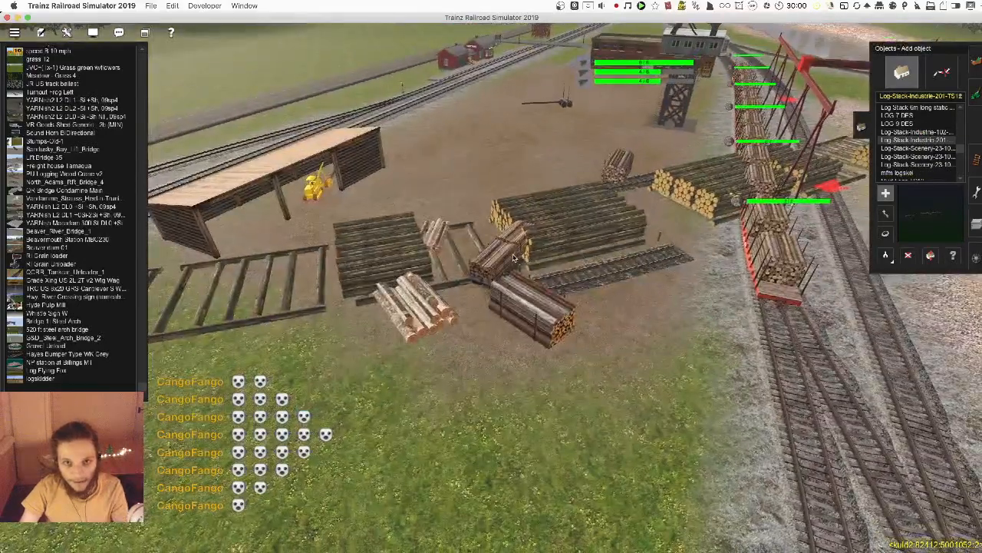
pyautogui.rightClick(514, 258)
pyautogui.click(952, 256)
pyautogui.click(606, 294)
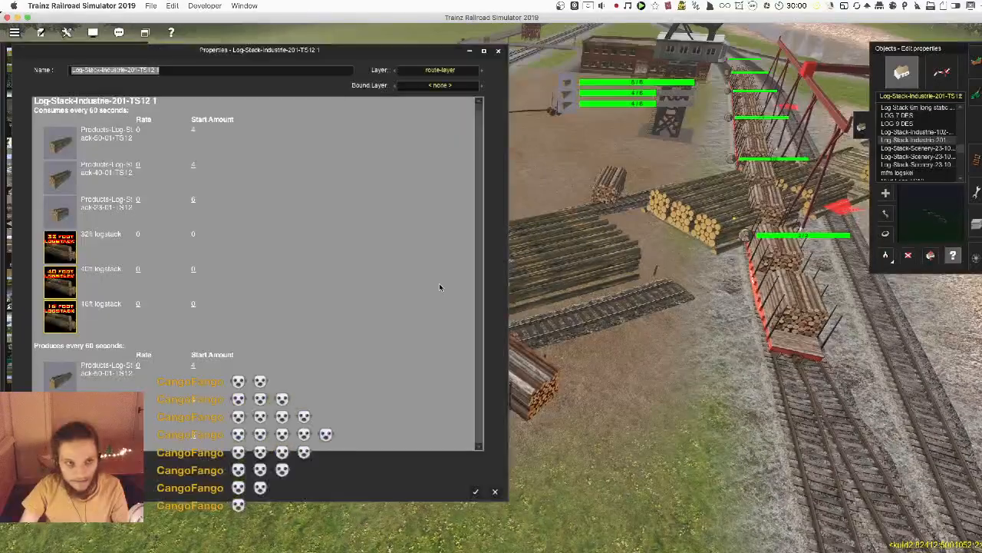
pyautogui.scroll(-3, 255, 229)
pyautogui.press('Escape')
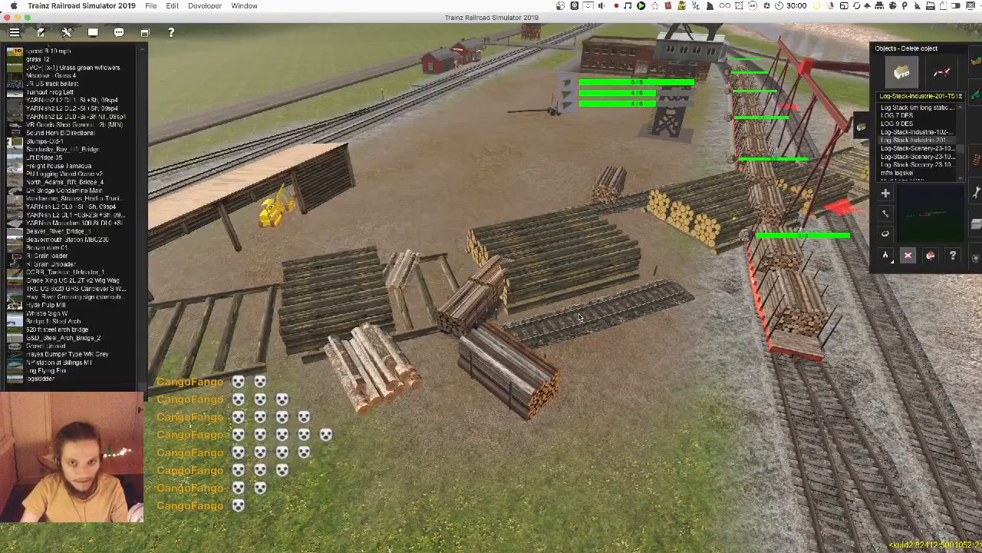
pyautogui.click(579, 316)
# - Place a Log-Stack-Scenery-23-101 beside the loaded log trailer and a Log-Stack-Scenery-23-102 in the open middle of the yard
pyautogui.click(917, 148)
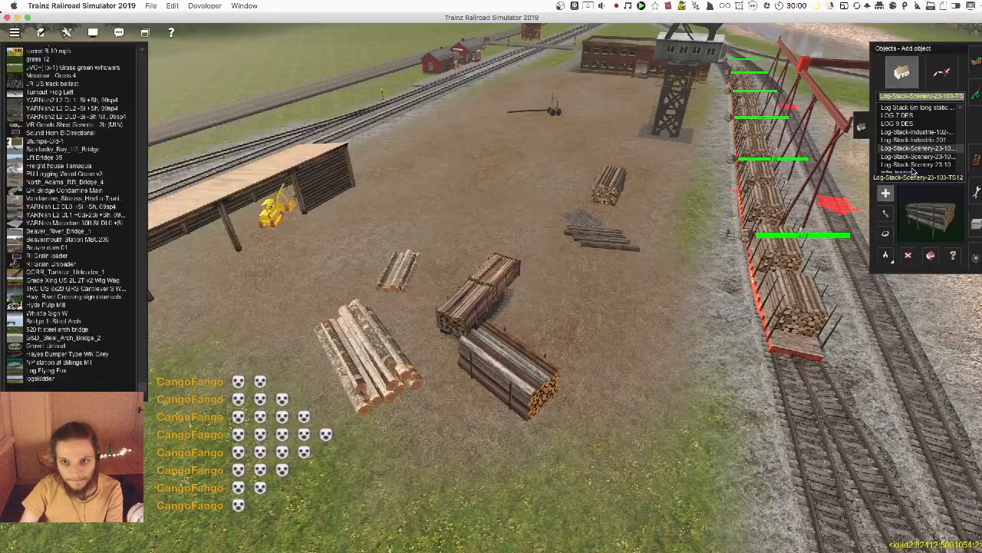
pyautogui.click(549, 340)
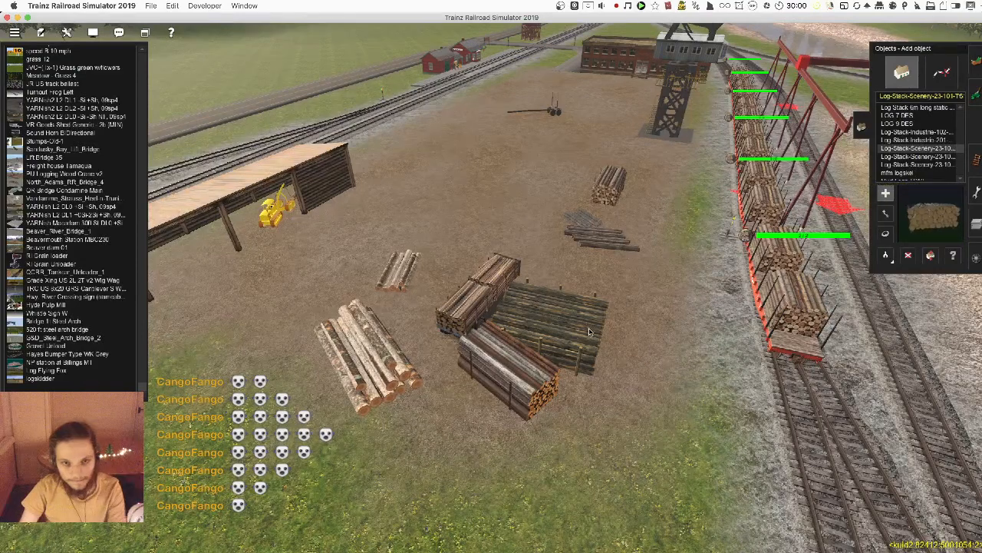
pyautogui.click(921, 157)
pyautogui.click(471, 211)
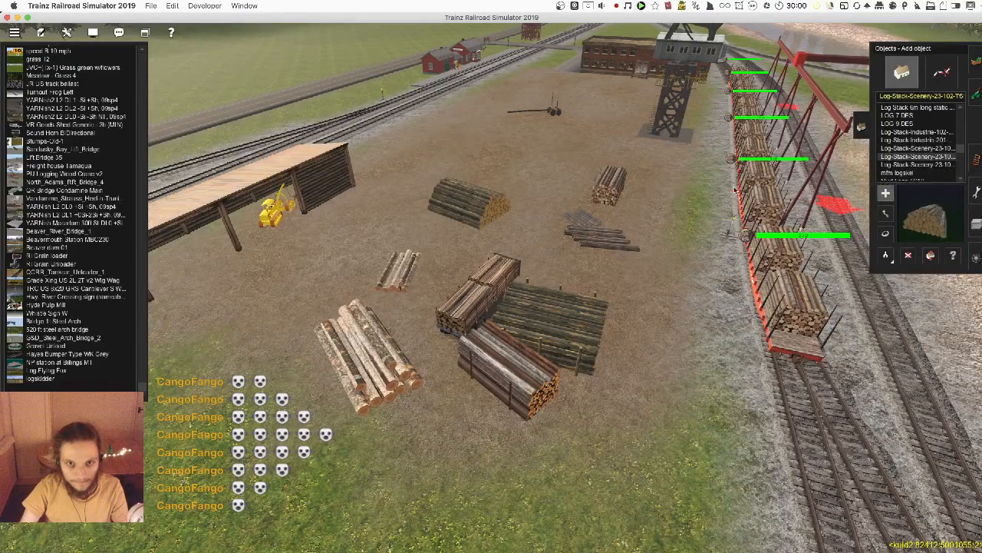
# - Try a Log-Stack-Scenery-23-103-TS12 and an mfm logskel in the log yard and undo their placement
pyautogui.click(931, 164)
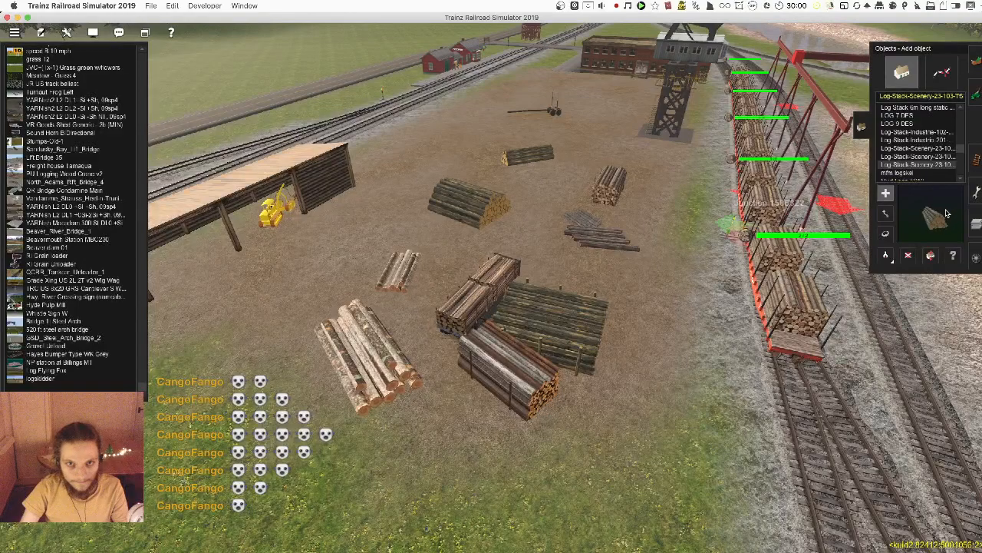
pyautogui.click(929, 174)
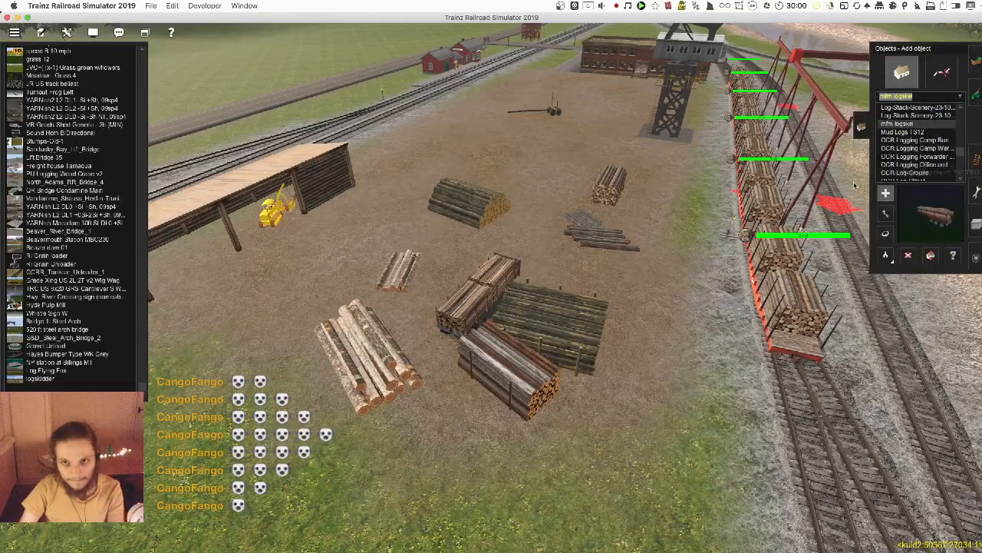
pyautogui.click(636, 272)
pyautogui.scroll(5, 640, 278)
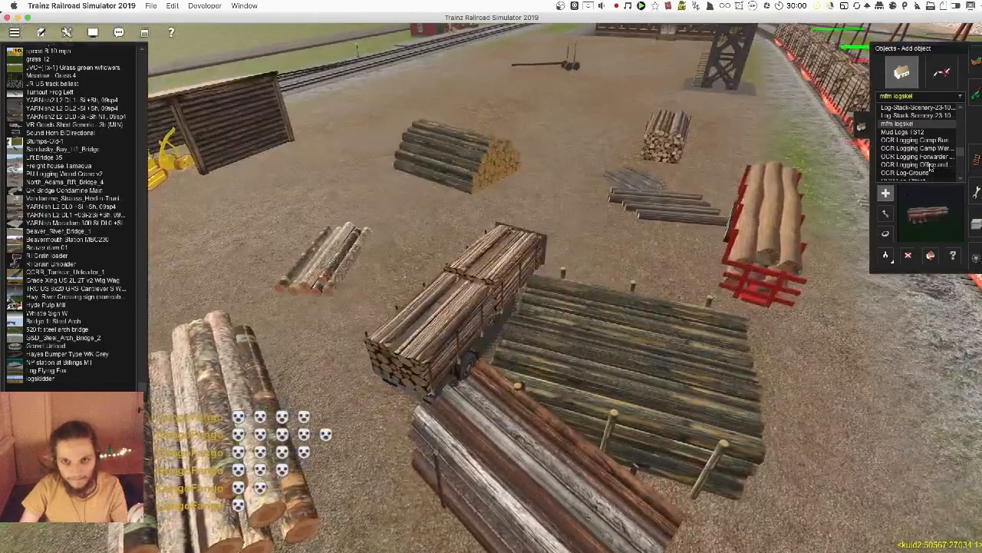
pyautogui.press('super+z')
# - Preview the Mud Logs TS12 and OCR Logging Camp building objects
pyautogui.click(918, 132)
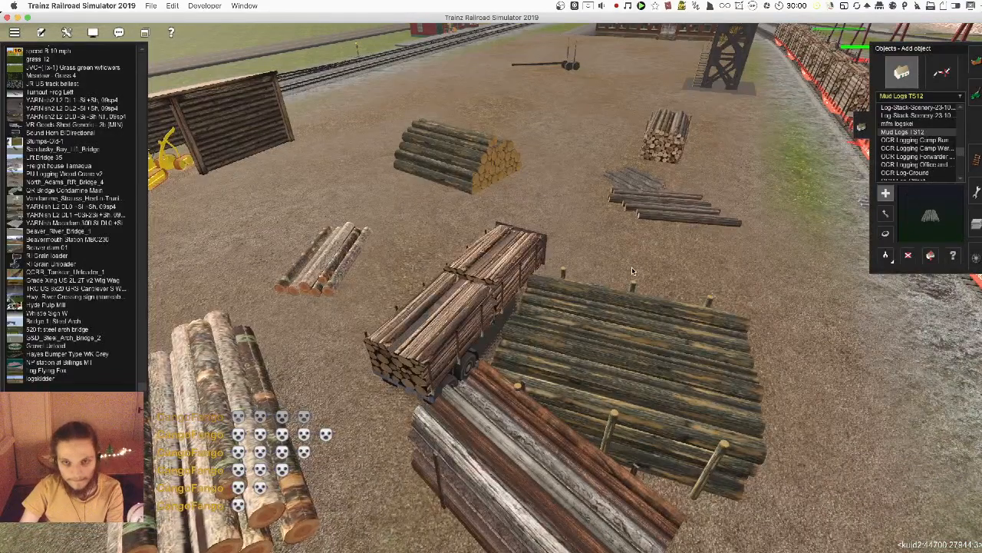
pyautogui.scroll(-5, 631, 267)
pyautogui.click(915, 142)
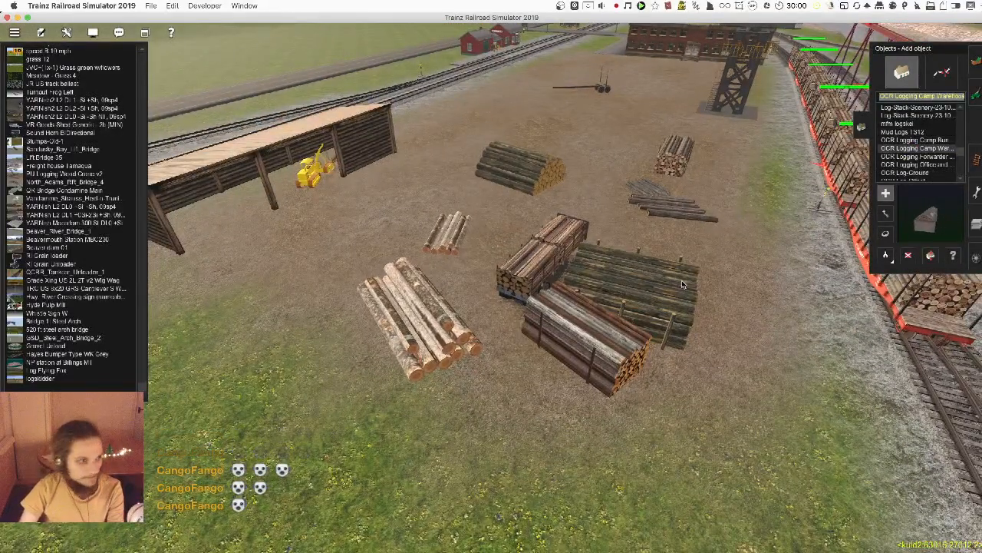
# - Try an OCR Logging Forwarder Crane beside the wide log stack, view it up close, and undo its placement
pyautogui.click(716, 279)
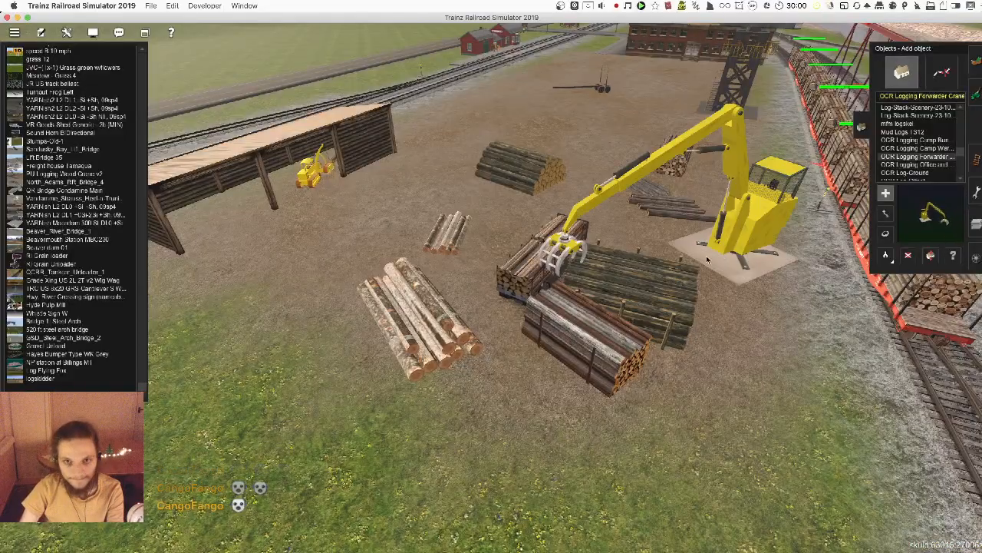
pyautogui.rightClick(668, 276)
pyautogui.scroll(5, 487, 285)
pyautogui.scroll(-4, 461, 289)
pyautogui.moveTo(477, 289); pyautogui.dragTo(492, 277, button='right')
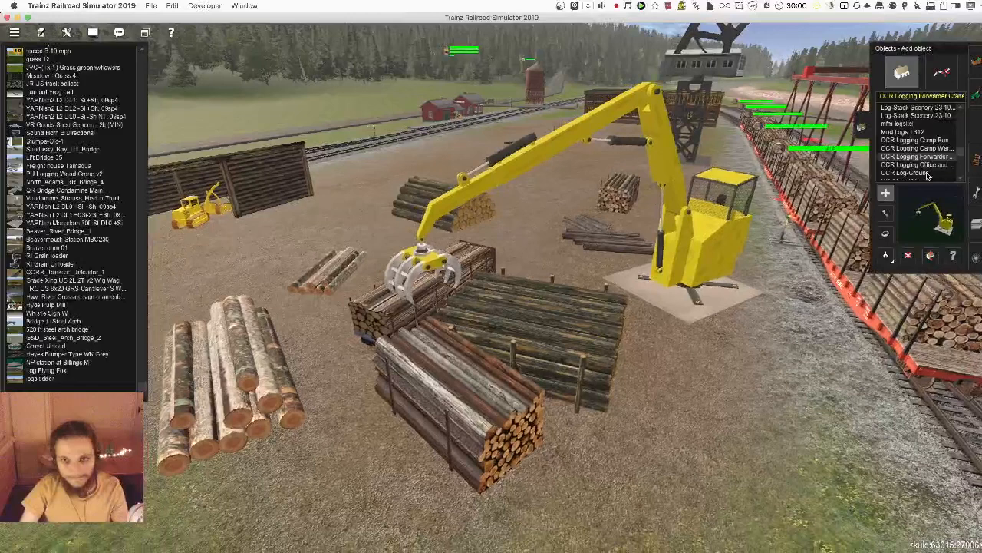
pyautogui.hotkey('ctrl', 'z')
# - Preview the OCR Logging Office, OCR Log-Ground and OCR Log-3-Stack objects
pyautogui.click(927, 165)
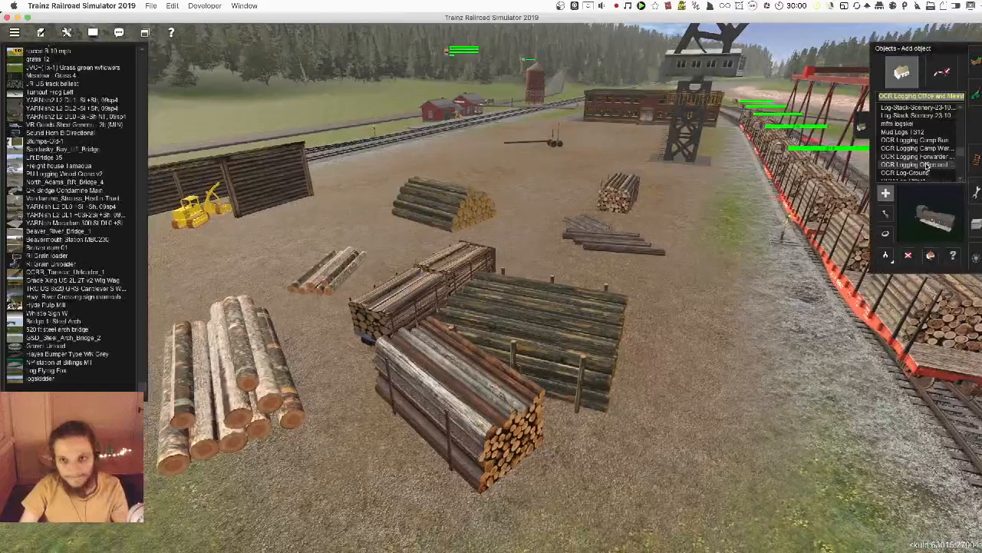
pyautogui.click(913, 173)
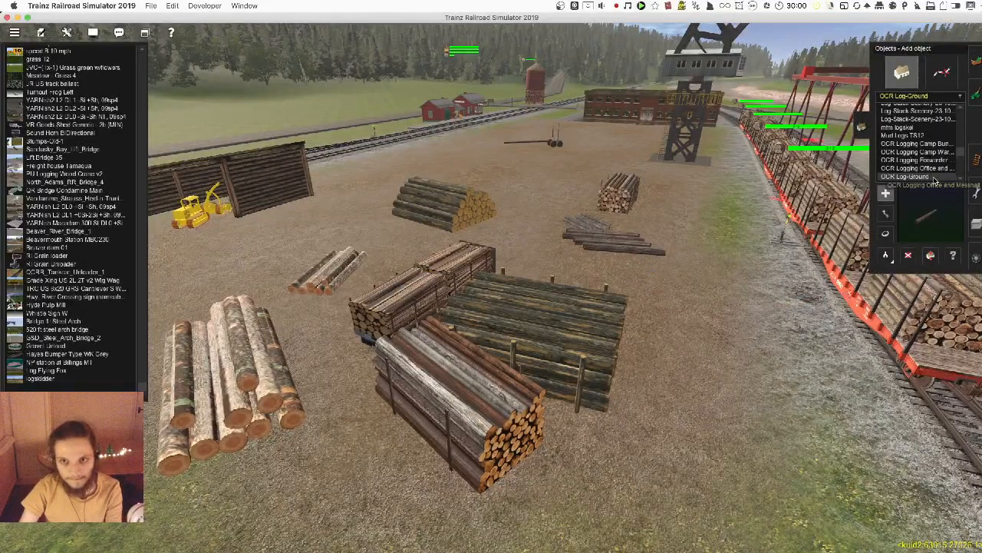
pyautogui.click(934, 183)
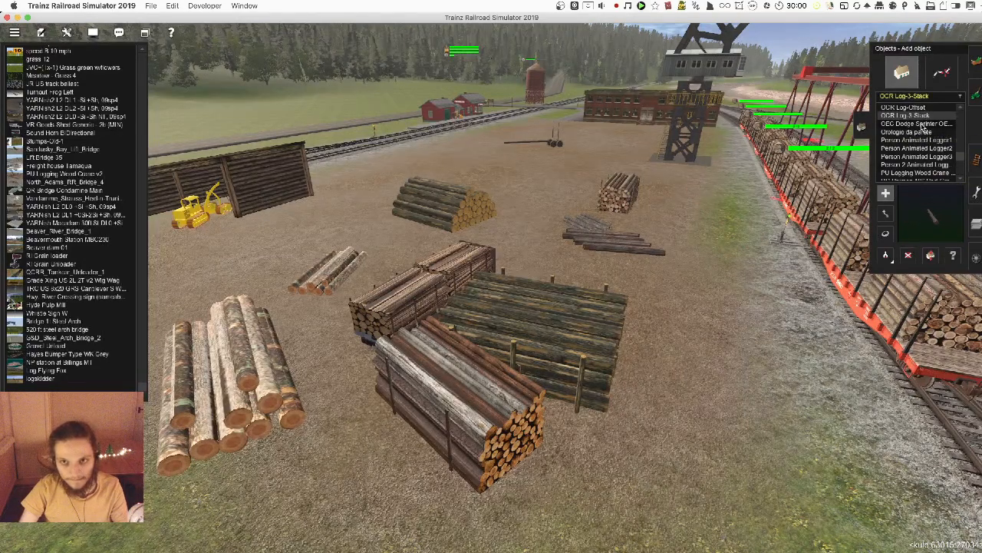
# - Try an OEC Dodge Sprinter van beside the wide log stack and undo its placement
pyautogui.click(921, 124)
pyautogui.click(663, 329)
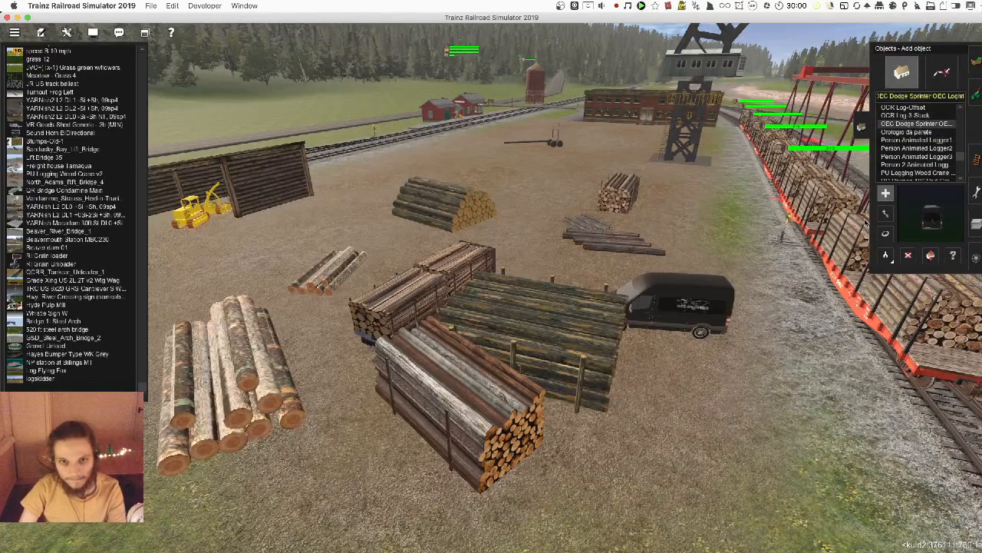
pyautogui.press('super+z')
# - Try a PU Logging Wood Crane v2 in the log yard and inspect its production properties
pyautogui.click(904, 132)
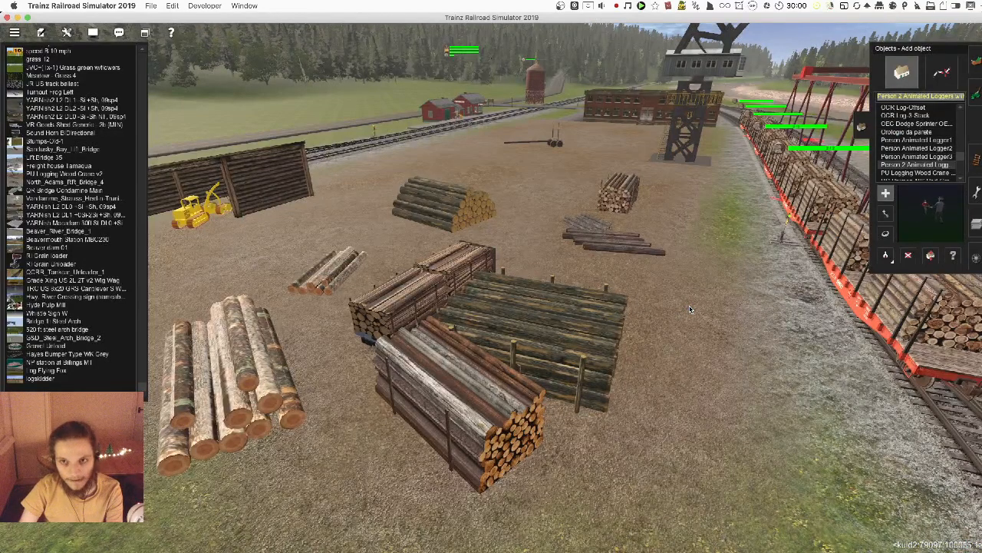
pyautogui.press('Down')
pyautogui.press('Up')
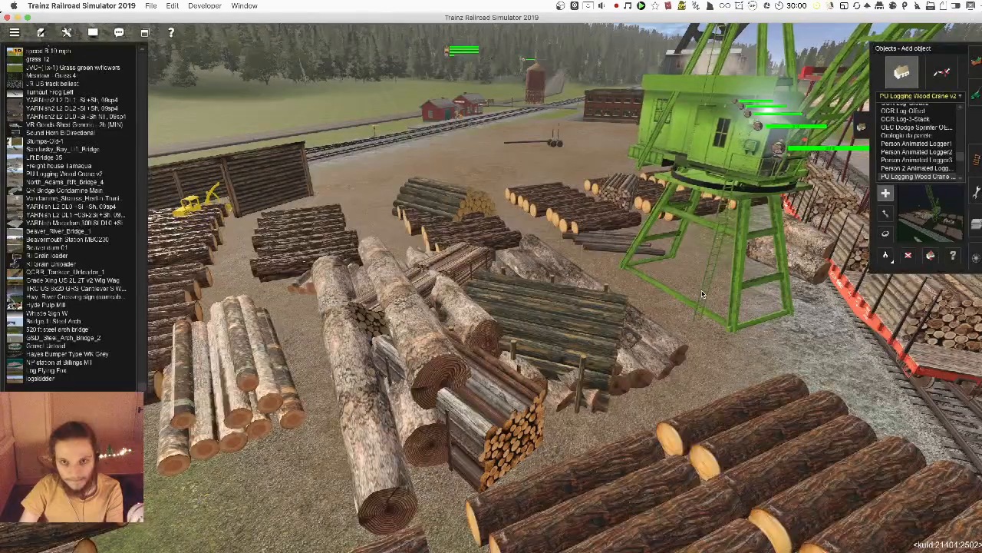
pyautogui.scroll(-5, 701, 294)
pyautogui.click(953, 254)
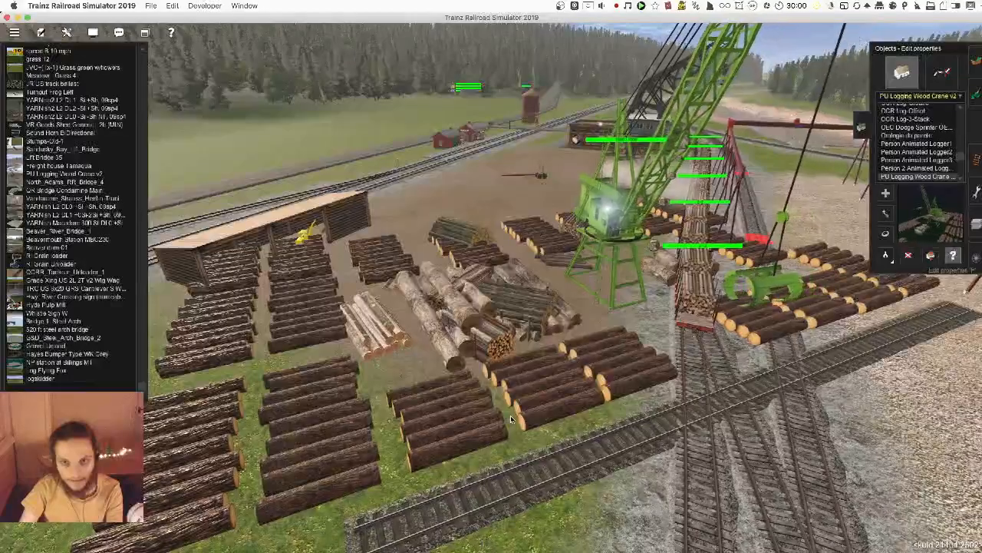
pyautogui.click(609, 439)
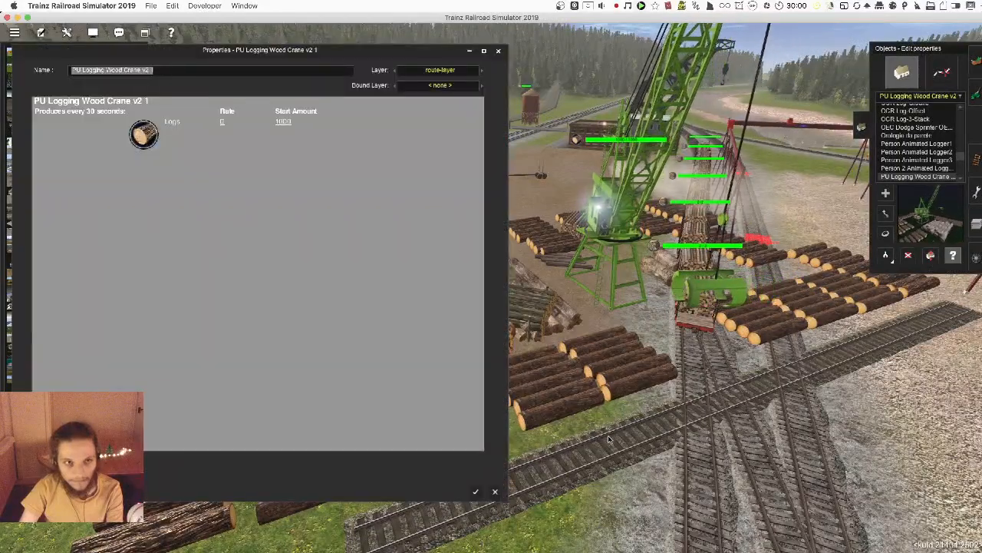
pyautogui.press('Escape')
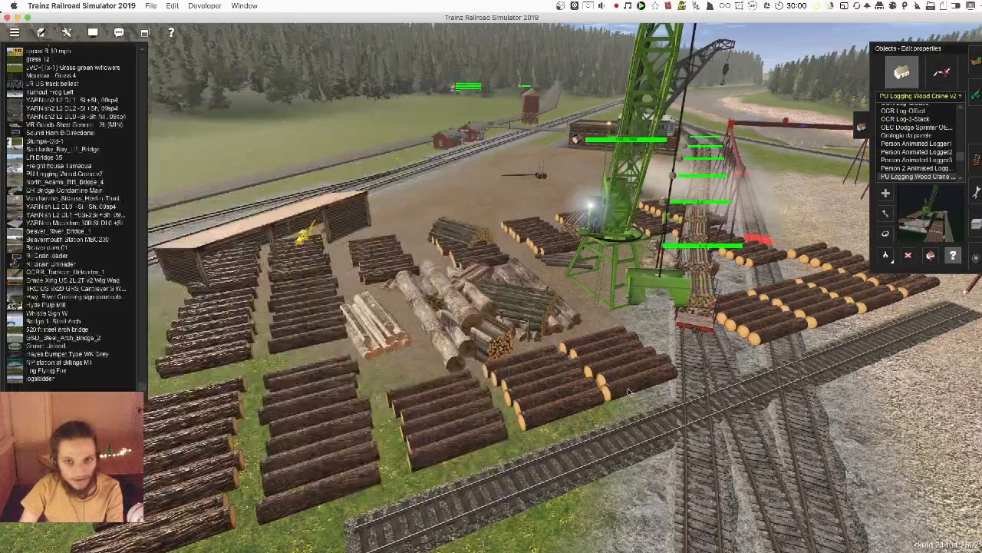
# - Delete the PU Logging Wood Crane v2 with its log piles from the yard
pyautogui.press('d')
pyautogui.click(584, 426)
pyautogui.scroll(5, 680, 294)
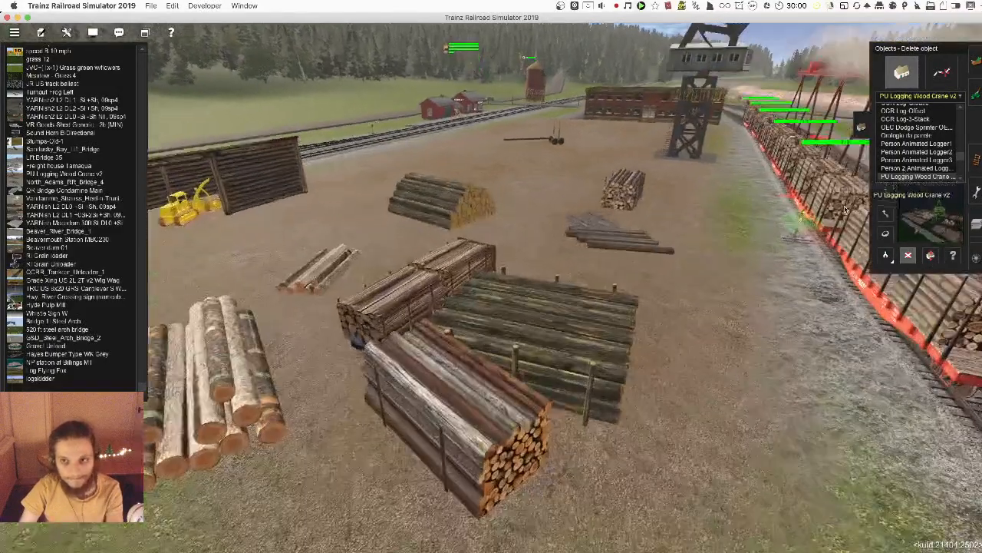
# - Try the Cornelius Logging Company sign beside the log stacks and undo its placement
pyautogui.press('a')
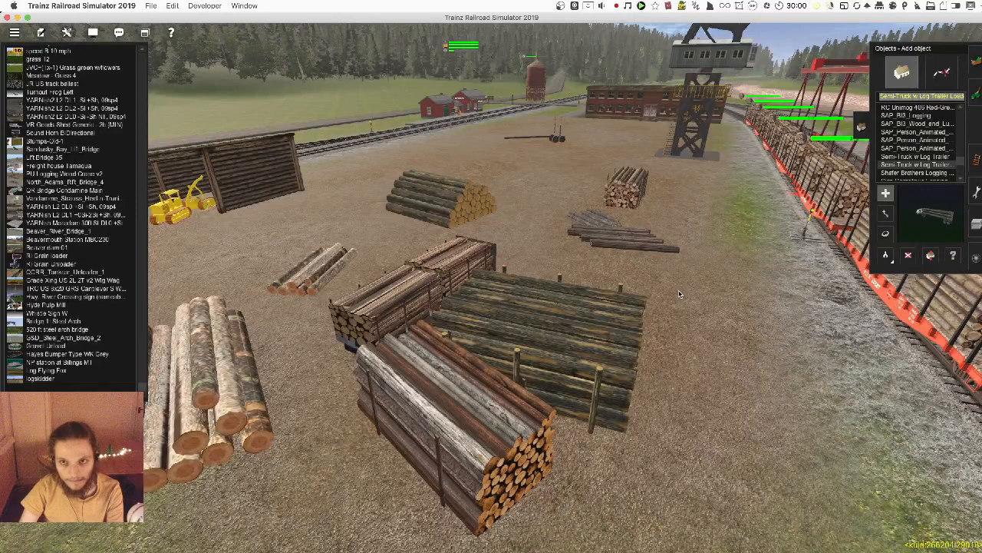
pyautogui.press('Down')
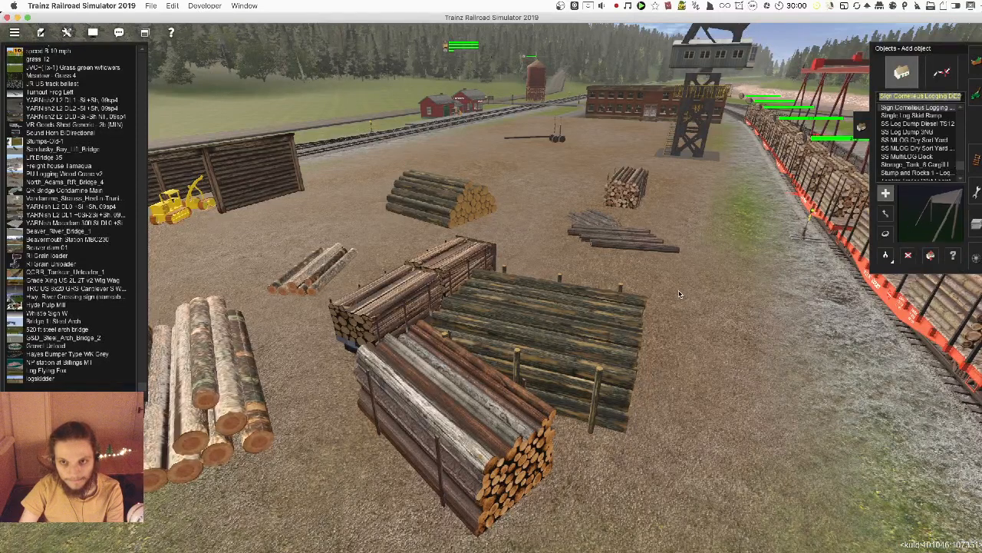
pyautogui.click(719, 348)
pyautogui.press('Right')
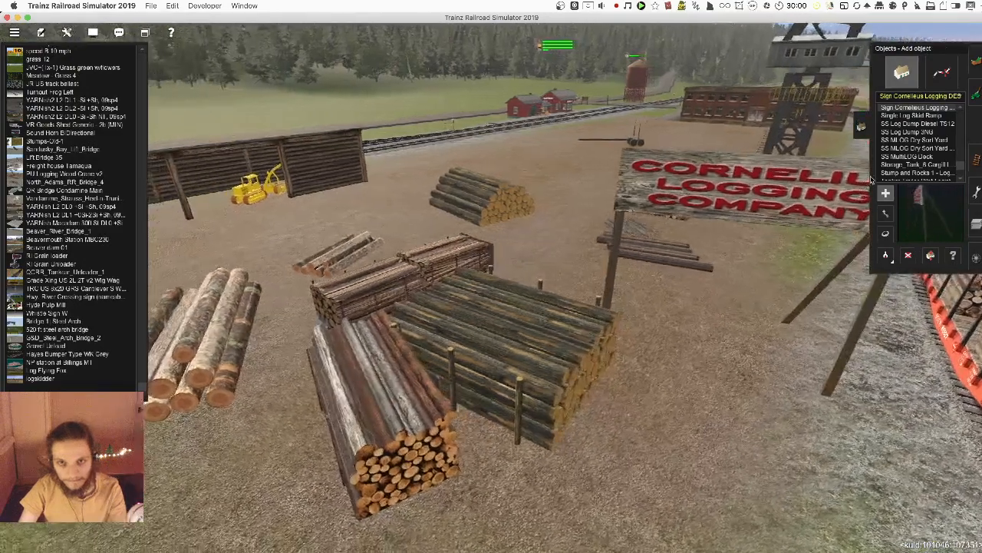
pyautogui.press('super+z')
# - Try a Single Log Skid Ramp on the open ground beside the log stacks and undo its placement
pyautogui.click(913, 115)
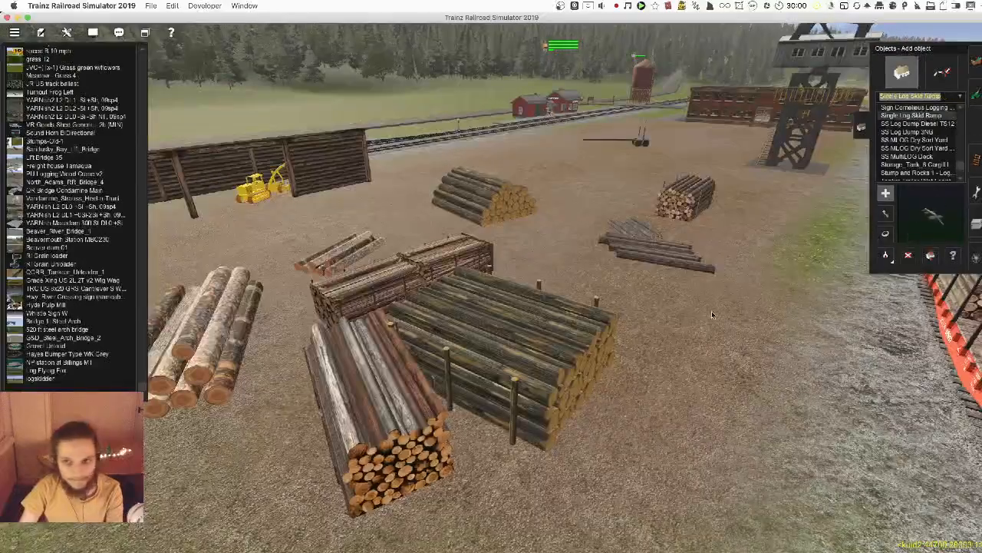
pyautogui.click(693, 341)
pyautogui.press('super+z')
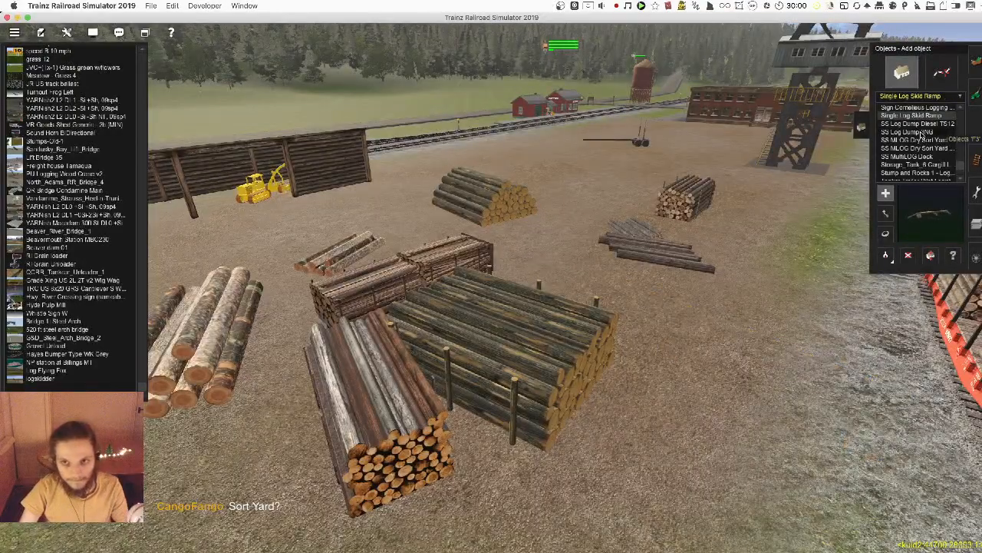
# - Preview the SS Log Dump objects, then try an SS MLOG Dry Sort Yard across the log yard and undo its placement
pyautogui.click(918, 124)
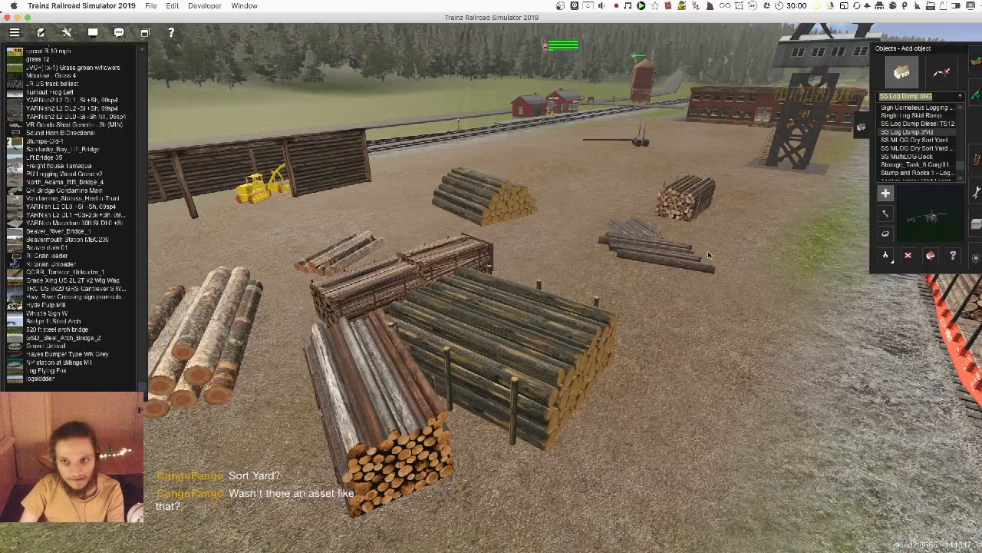
pyautogui.click(696, 300)
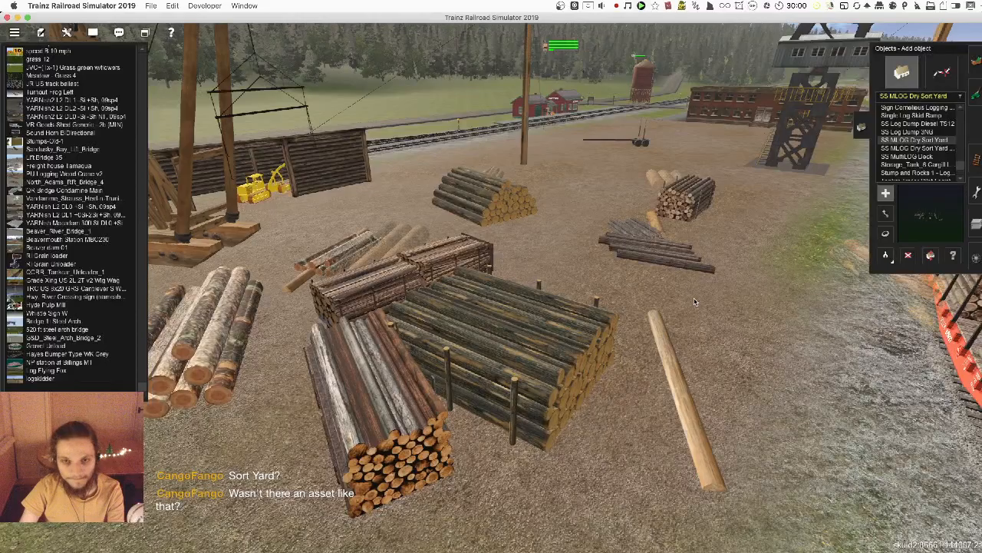
pyautogui.scroll(-3, 415, 333)
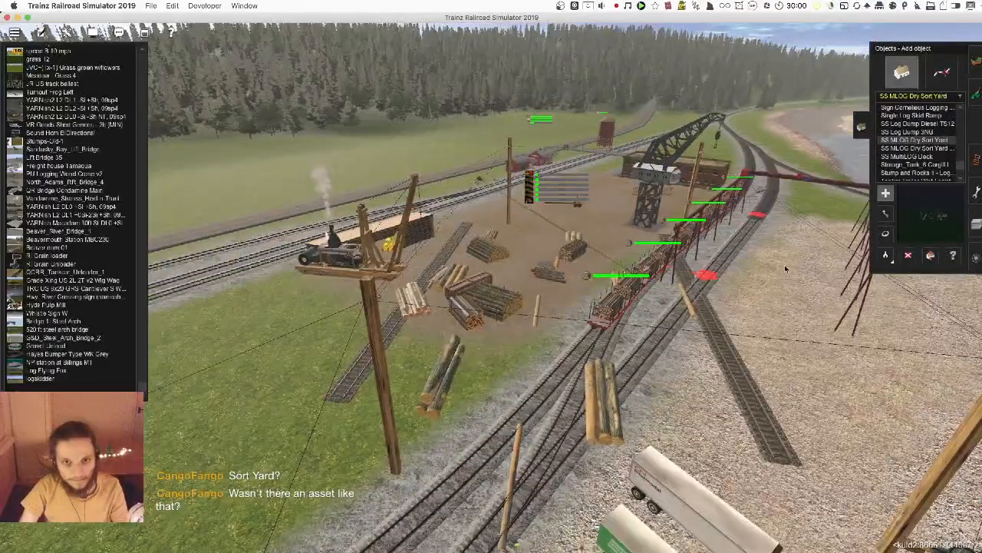
pyautogui.press('super+z')
# - Preview the candidate objects from SS MLOG Dry Sort Yard TS12 through Stump and Rocks 1 in the object list
pyautogui.scroll(3, 716, 190)
pyautogui.press('Down')
pyautogui.press('Down')
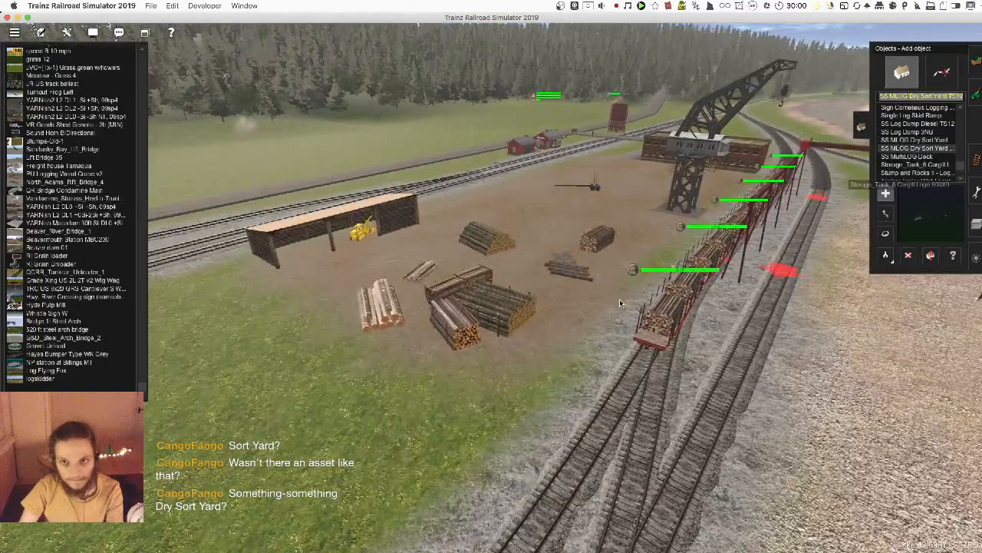
pyautogui.press('Down')
pyautogui.press('Down')
pyautogui.press('Down')
pyautogui.press('Down')
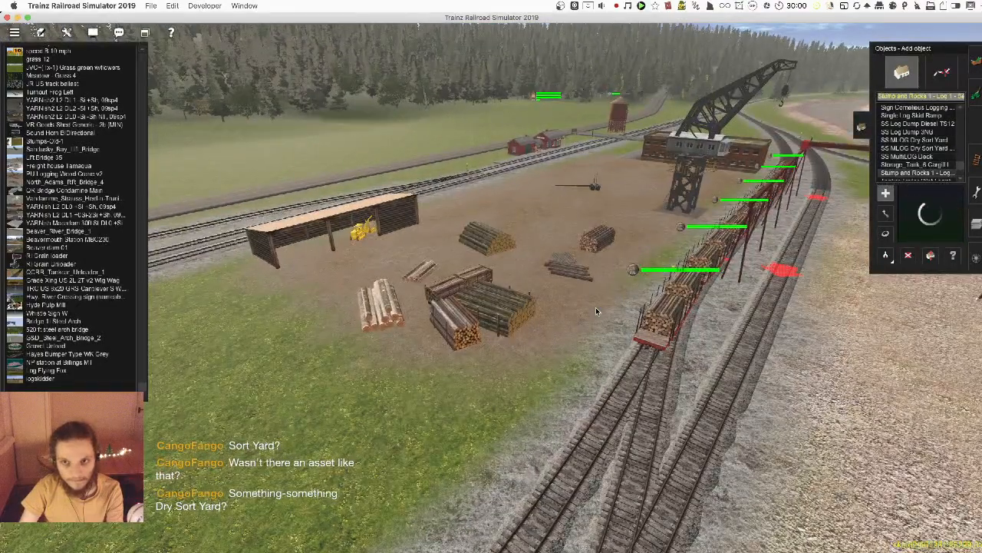
pyautogui.press('Up')
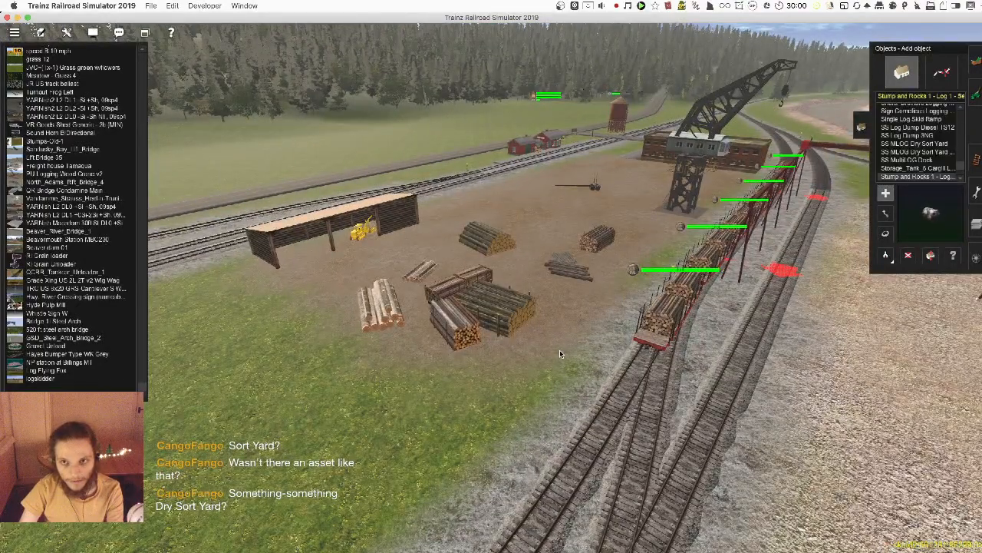
pyautogui.scroll(5, 564, 353)
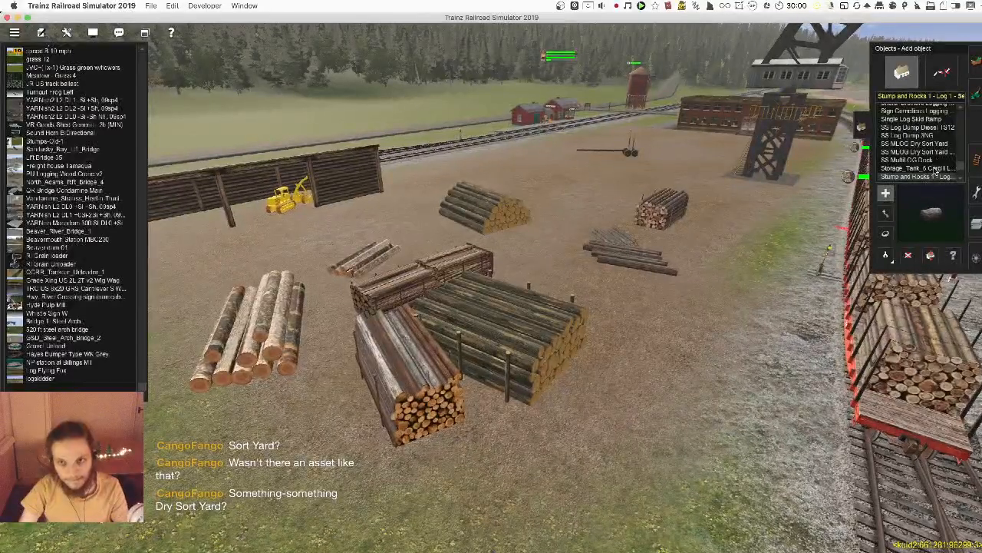
# - Try a Truck COMET Logging Scenery beside the log stacks and undo its placement
pyautogui.press('Down')
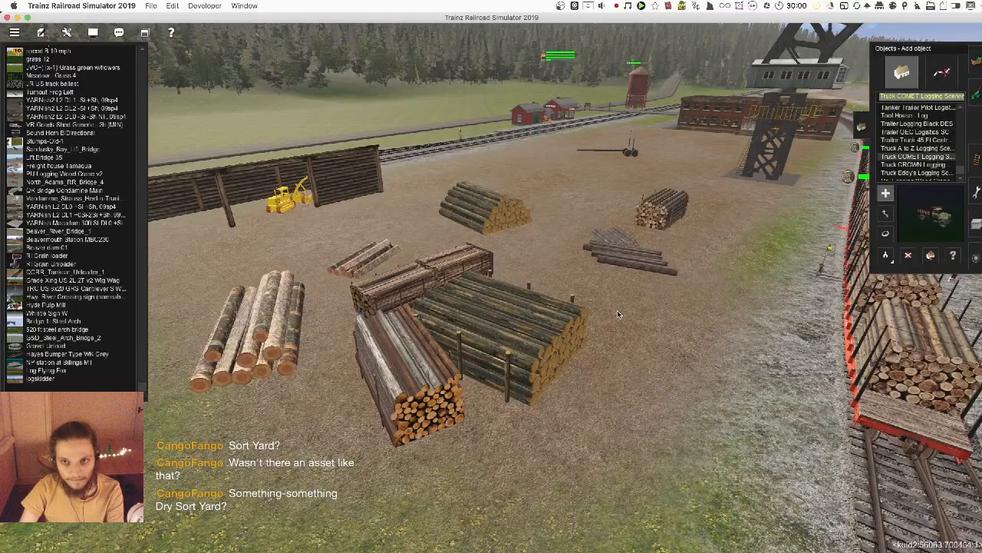
pyautogui.press('Up')
pyautogui.click(615, 330)
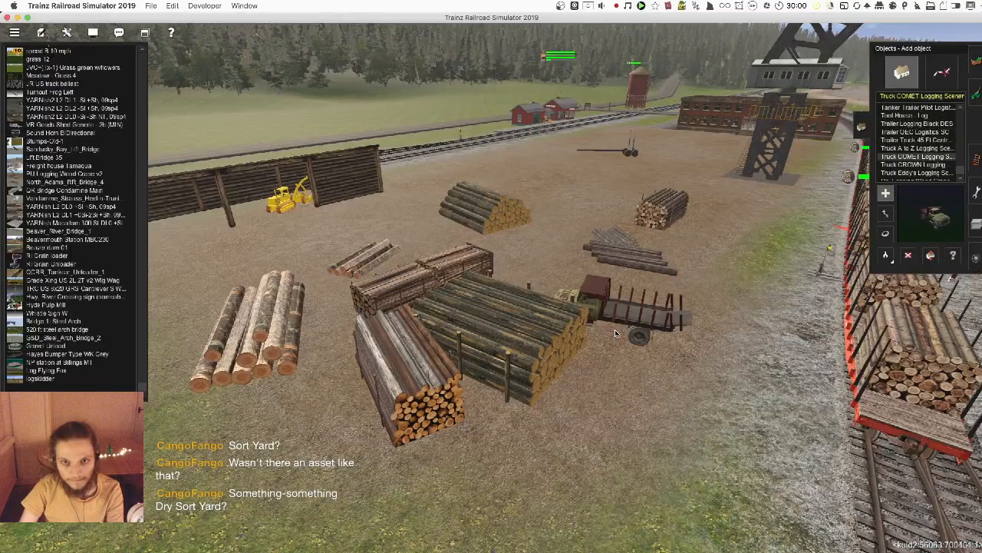
pyautogui.scroll(2, 571, 290)
pyautogui.moveTo(571, 290); pyautogui.dragTo(925, 183, button='right')
pyautogui.hotkey('ctrl', 'z')
# - Place a Truck A to Z Logging Scenery on the open ground beside the log stacks and rotate it
pyautogui.press('Up')
pyautogui.press('Up')
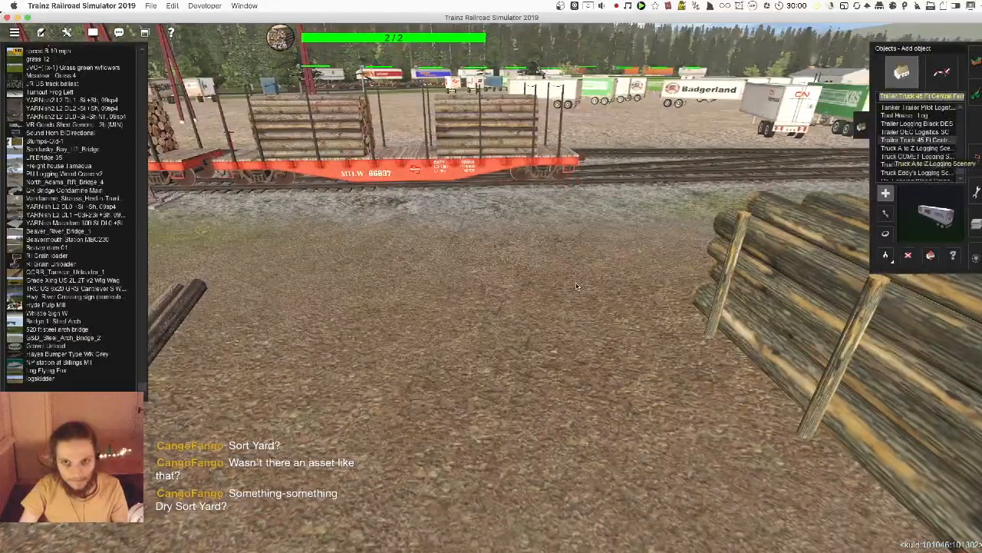
pyautogui.click(859, 213)
pyautogui.hotkey('ctrl', 'z')
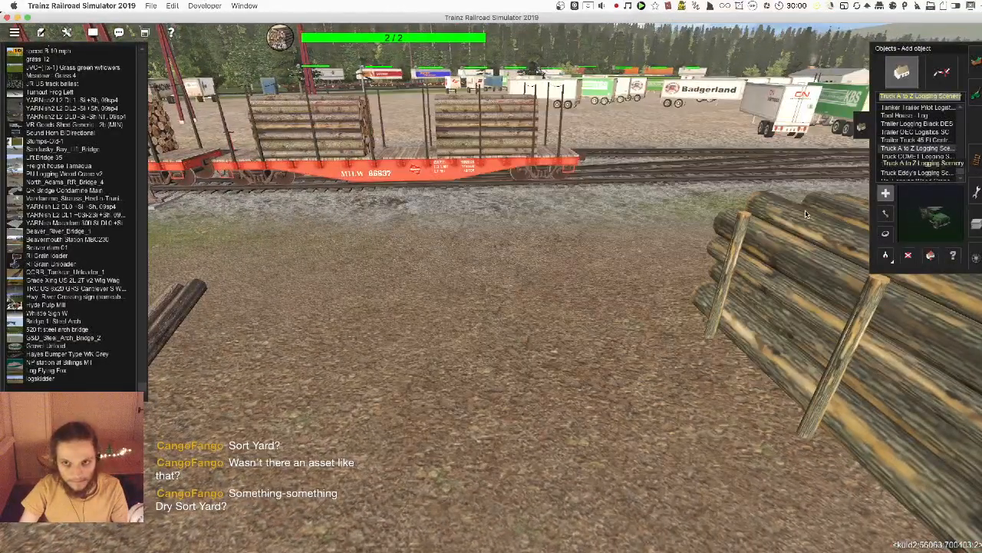
pyautogui.click(444, 382)
pyautogui.moveTo(444, 382); pyautogui.dragTo(414, 353)
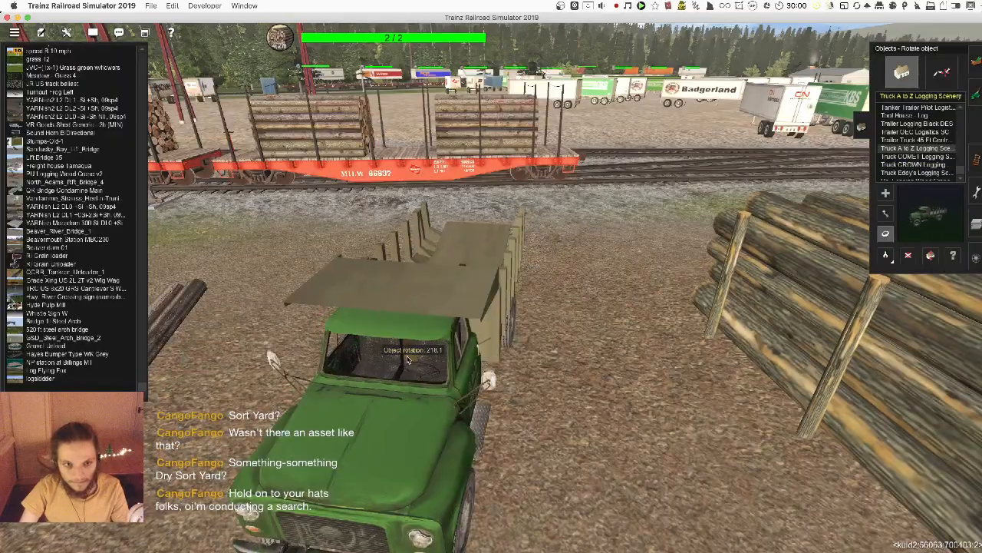
pyautogui.rightClick(408, 359)
# - Move the green A to Z logging truck into the log shed's empty bay beside the yellow skidder
pyautogui.moveTo(452, 311); pyautogui.dragTo(542, 286, button='right')
pyautogui.scroll(-10, 474, 291)
pyautogui.press('m')
pyautogui.moveTo(542, 287); pyautogui.dragTo(296, 255)
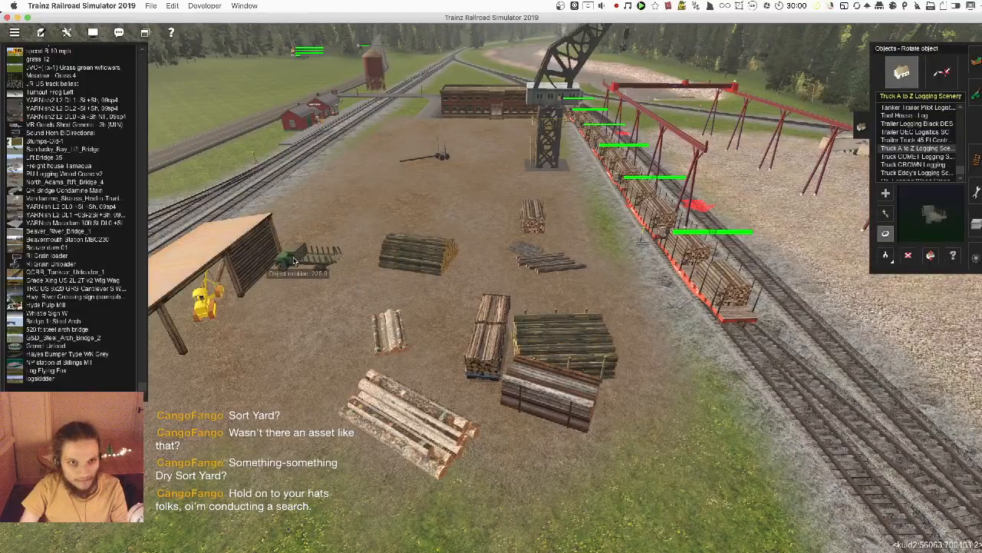
pyautogui.moveTo(321, 294); pyautogui.dragTo(535, 292, button='right')
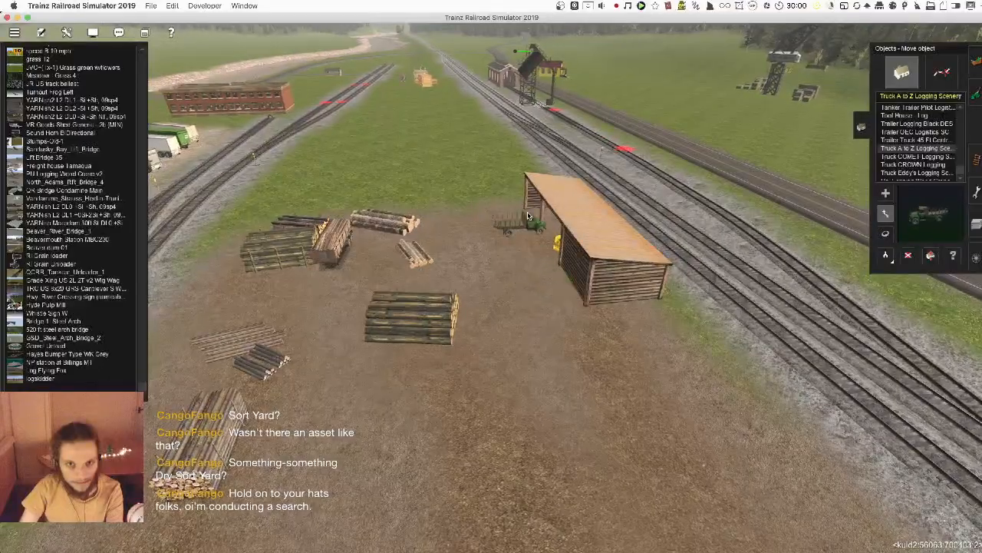
pyautogui.scroll(10, 534, 209)
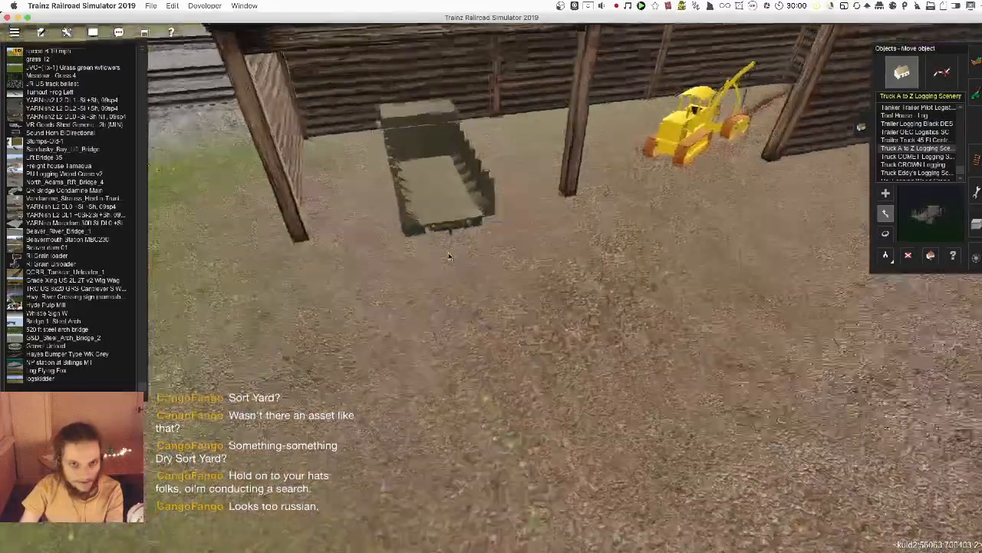
pyautogui.rightClick(449, 256)
pyautogui.moveTo(486, 250); pyautogui.dragTo(412, 245)
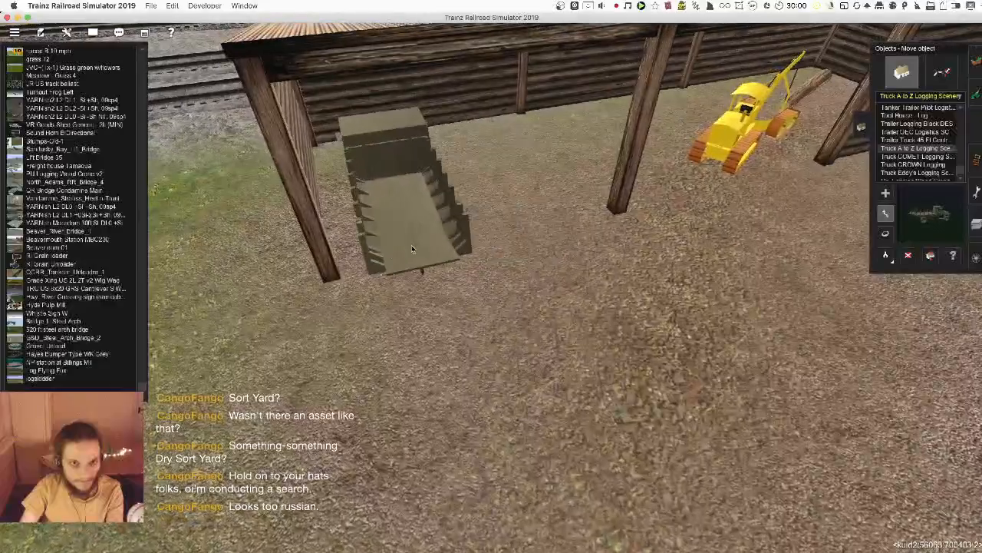
pyautogui.scroll(-10, 539, 372)
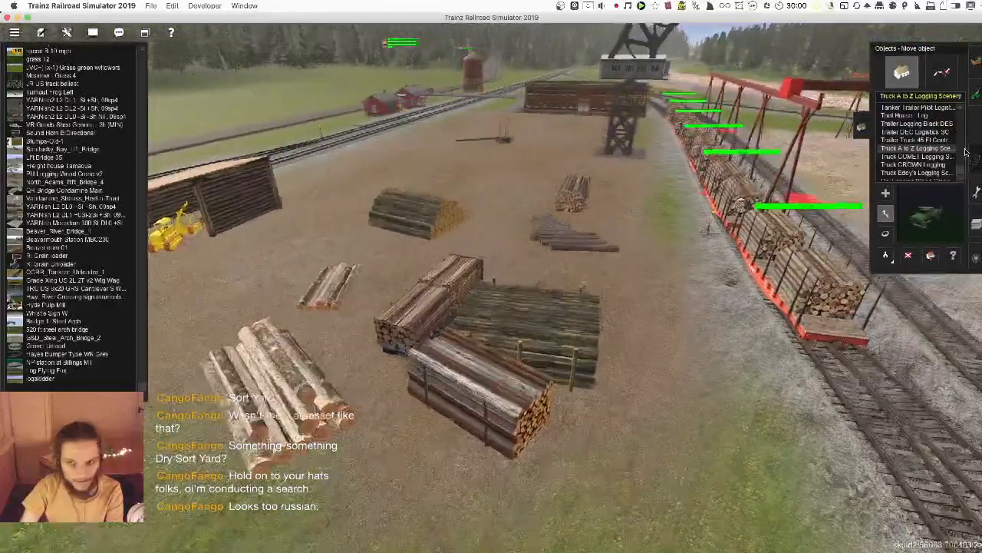
# - Try a Truck CROWN Logging Scenery beside the log stacks and undo its placement
pyautogui.click(915, 164)
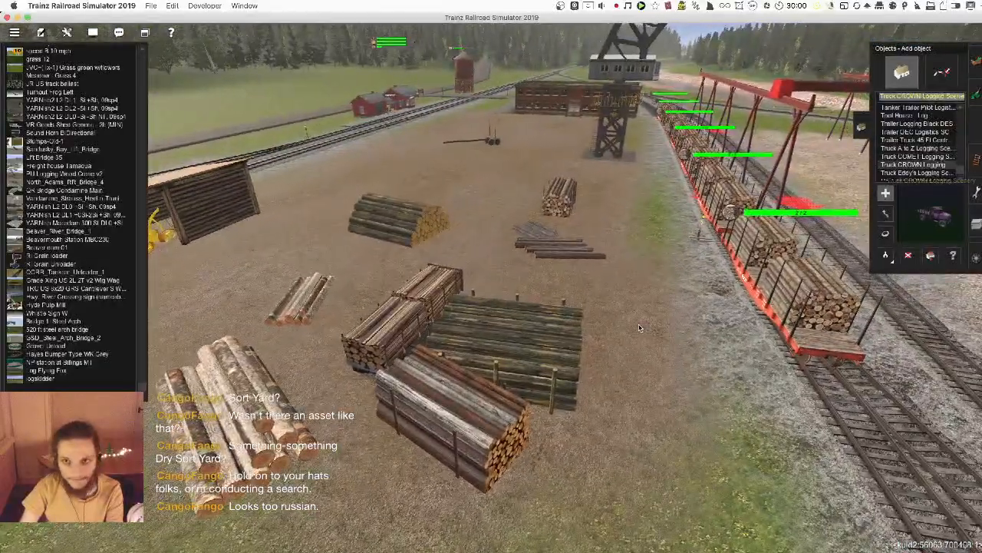
pyautogui.click(631, 401)
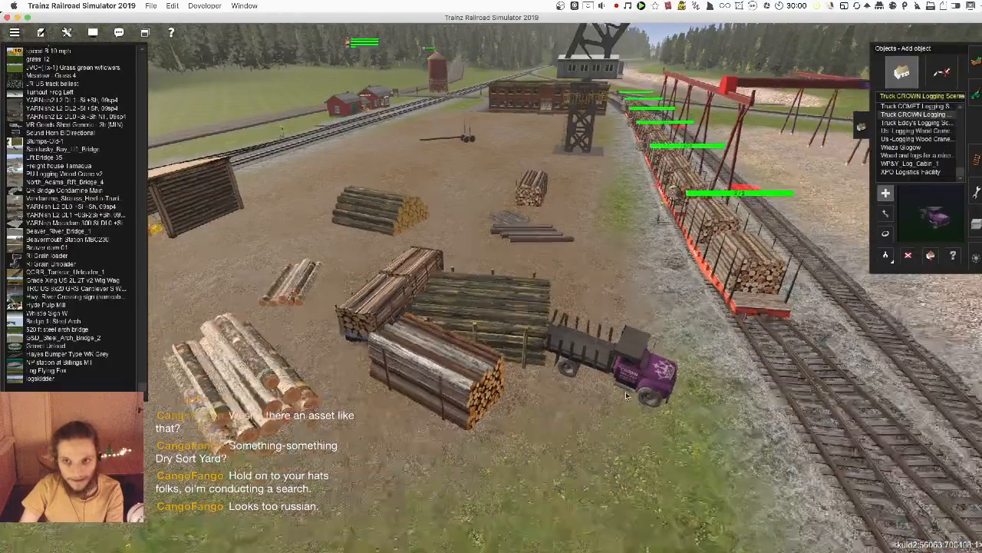
pyautogui.scroll(3, 538, 321)
pyautogui.scroll(5, 538, 322)
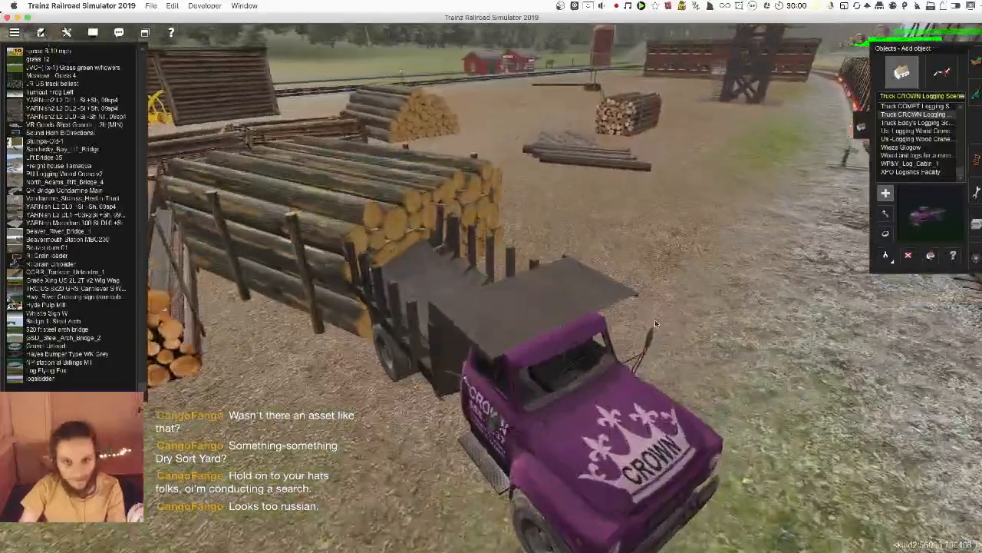
pyautogui.hotkey('ctrl', 'z')
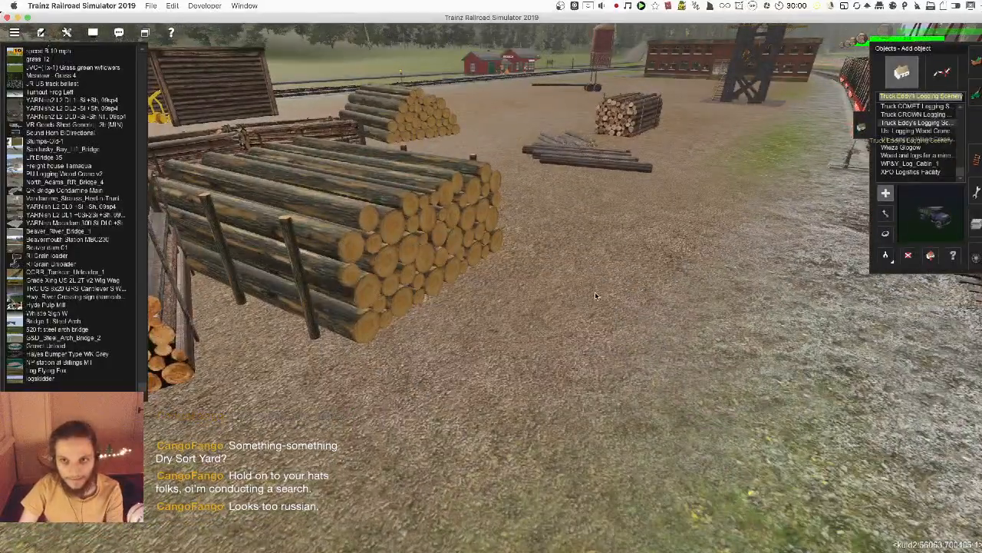
# - Try a Truck Eddy's Logging Scenery near the log stacks, rotate it, and delete it from the yard
pyautogui.click(550, 434)
pyautogui.scroll(-5, 550, 433)
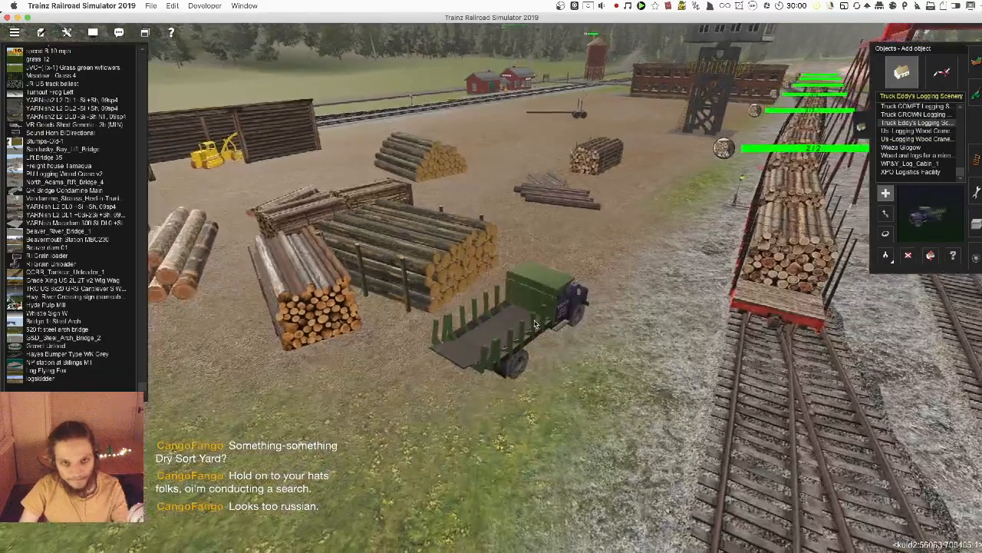
pyautogui.press('r')
pyautogui.moveTo(533, 325); pyautogui.dragTo(510, 332)
pyautogui.press('d')
pyautogui.click(510, 335)
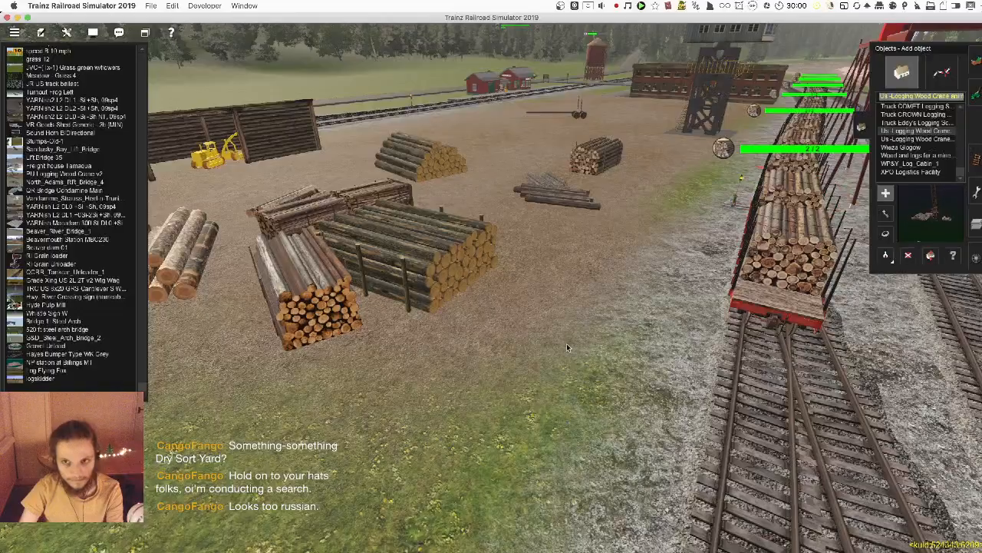
# - Place the animated Us -Logging Wood Crane by the log stacks and move it onto the grass beyond them
pyautogui.click(528, 361)
pyautogui.scroll(-5, 528, 360)
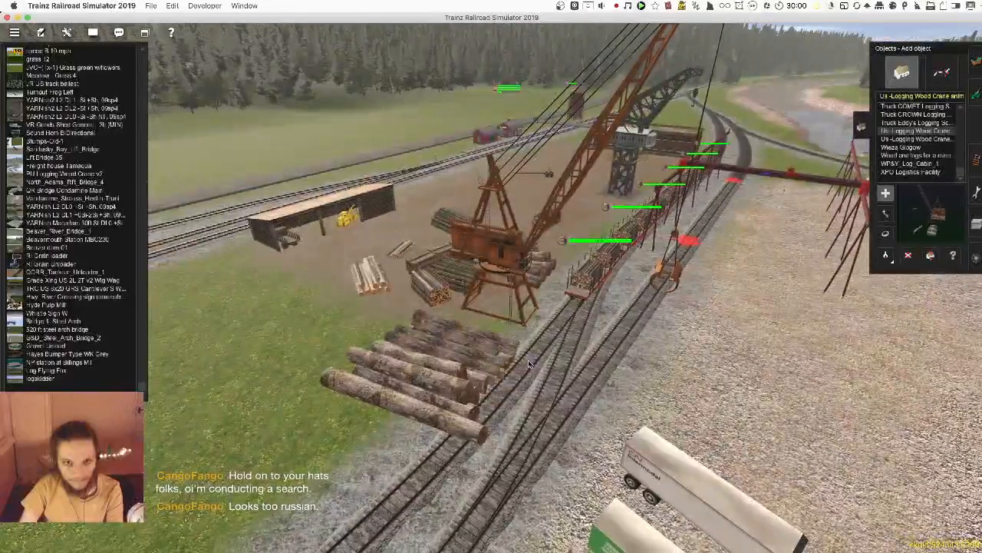
pyautogui.scroll(-4, 795, 314)
pyautogui.press('m')
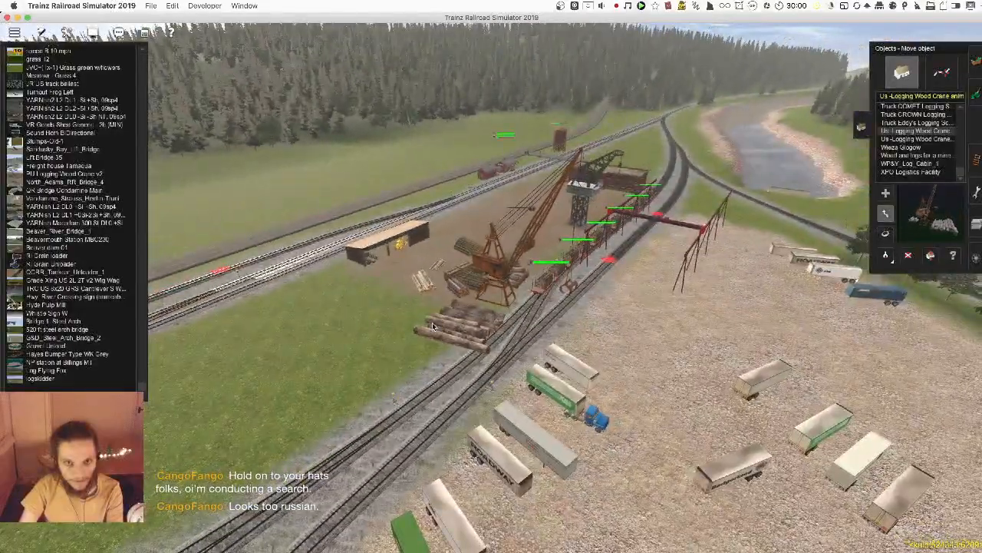
pyautogui.moveTo(468, 330); pyautogui.dragTo(347, 331)
pyautogui.moveTo(347, 331); pyautogui.dragTo(903, 304, button='right')
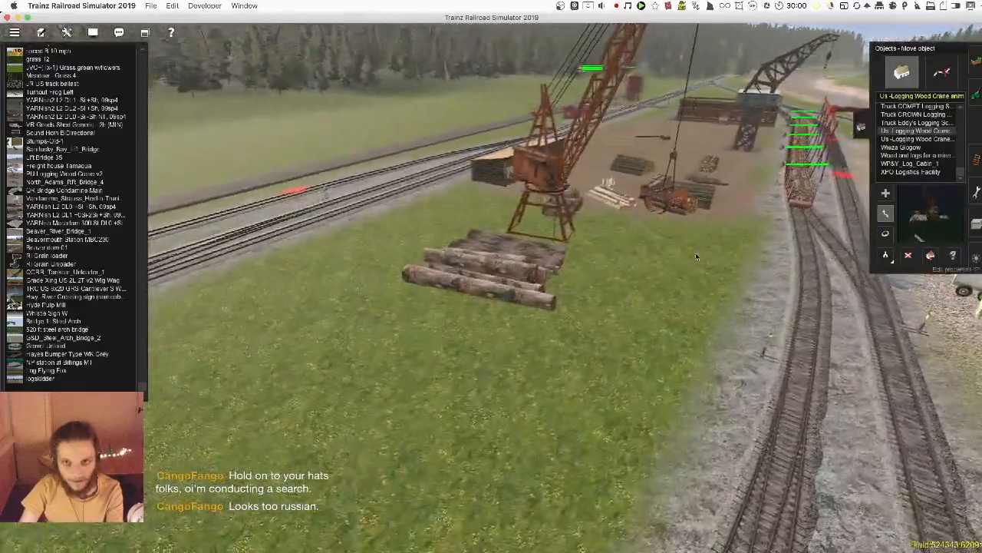
# - Check the animated wood crane's properties and examine it from several sides of the log yard
pyautogui.click(952, 255)
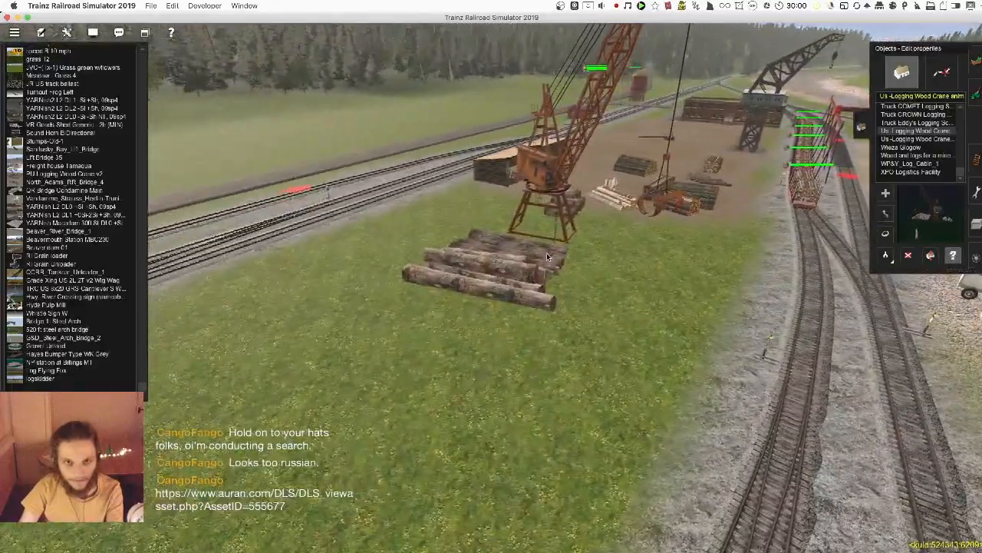
pyautogui.click(548, 256)
pyautogui.press('Escape')
pyautogui.rightClick(599, 237)
pyautogui.press('Right')
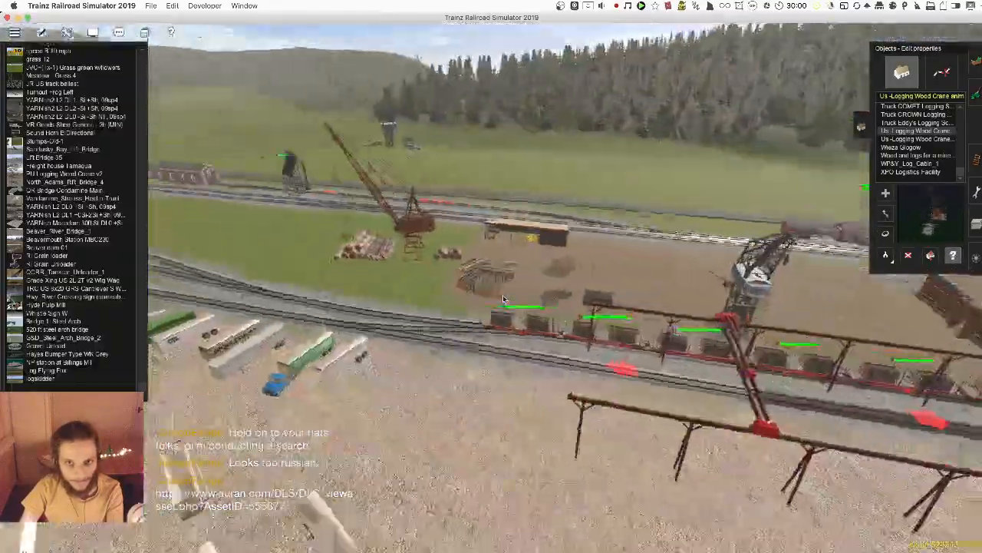
pyautogui.press('Right')
pyautogui.scroll(5, 503, 301)
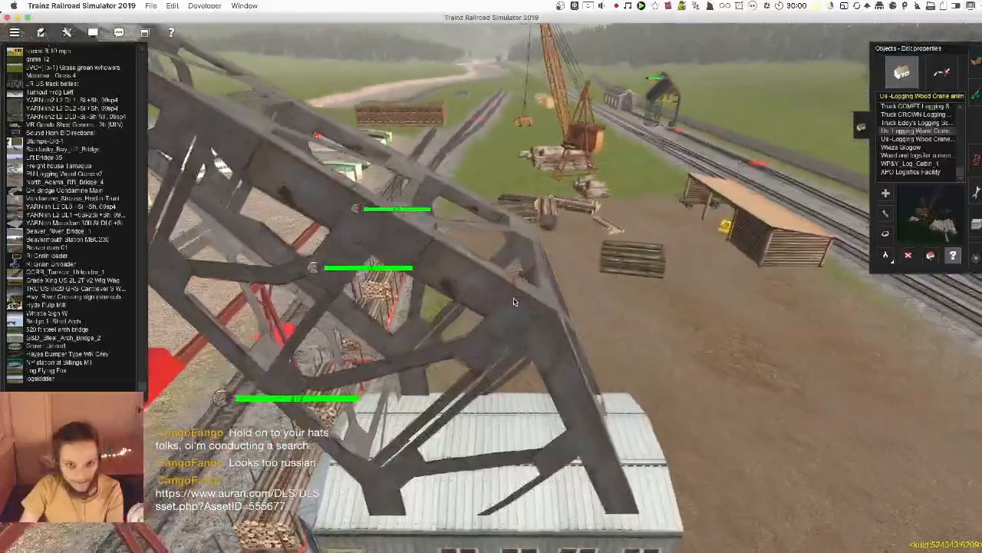
pyautogui.scroll(-5, 542, 233)
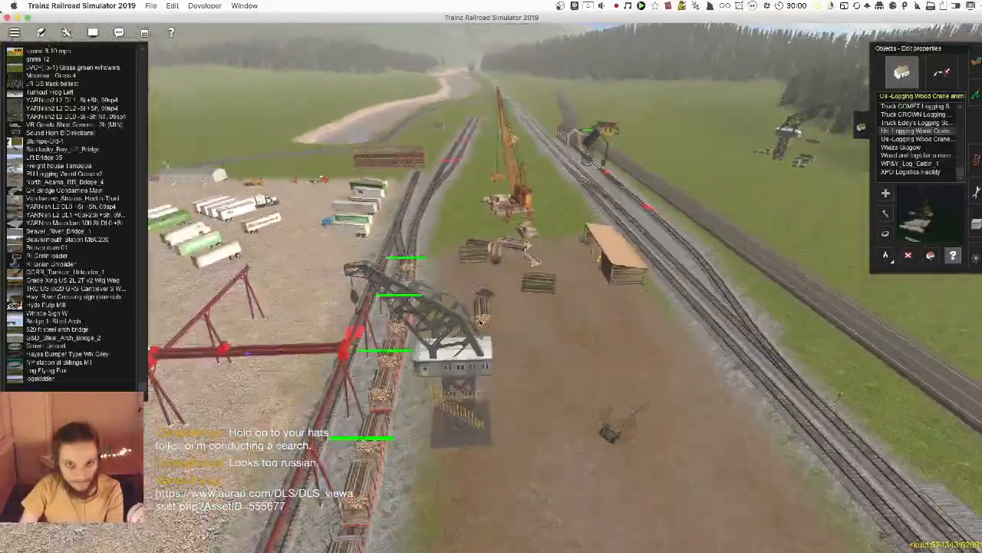
pyautogui.scroll(2, 530, 218)
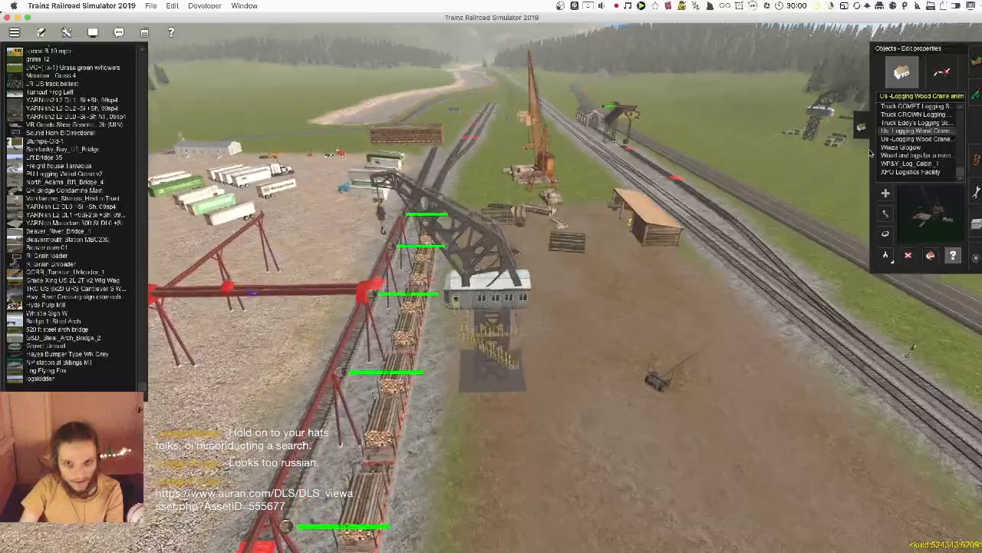
# - Try the Us -Logging Wood Crane Depos object in the middle of the log yard and delete it
pyautogui.click(644, 299)
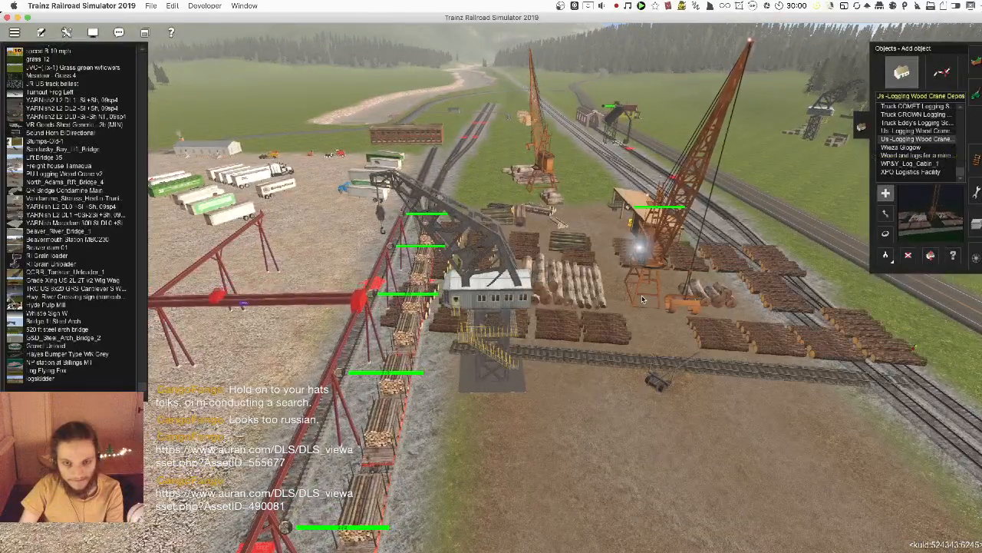
pyautogui.press('Up')
pyautogui.press('d')
pyautogui.click(643, 299)
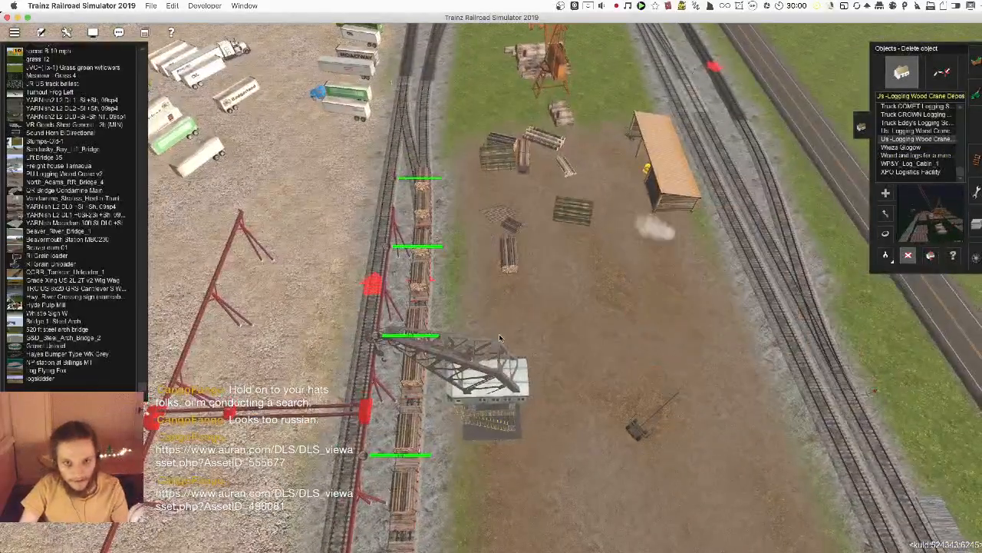
# - Move the dark tower crane out of the log yard to the roadside across the tracks
pyautogui.press('Down')
pyautogui.click(885, 213)
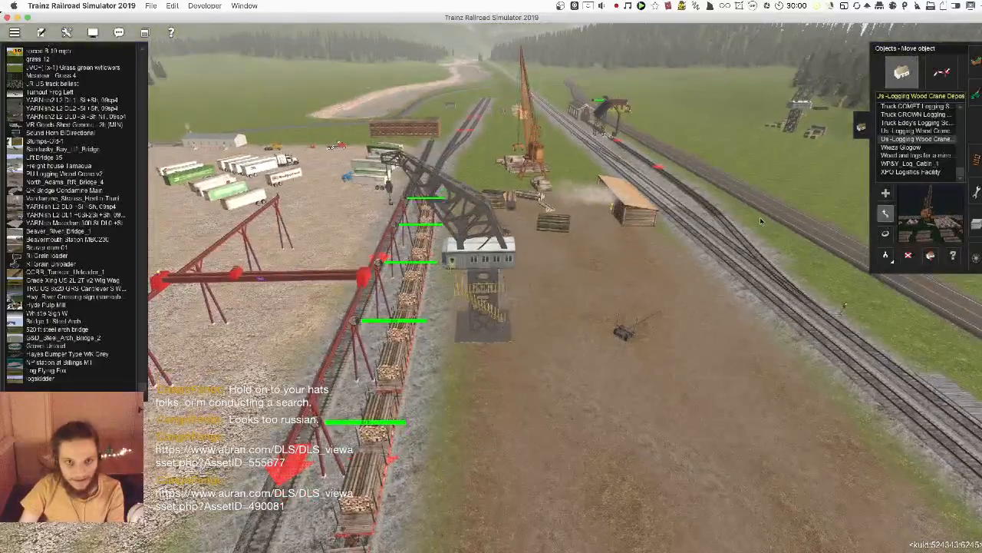
pyautogui.moveTo(495, 334); pyautogui.dragTo(753, 226)
# - Move the orange wood crane from the grass into the log yard beside the loaded train and rotate it to about 54 degrees
pyautogui.press('Up')
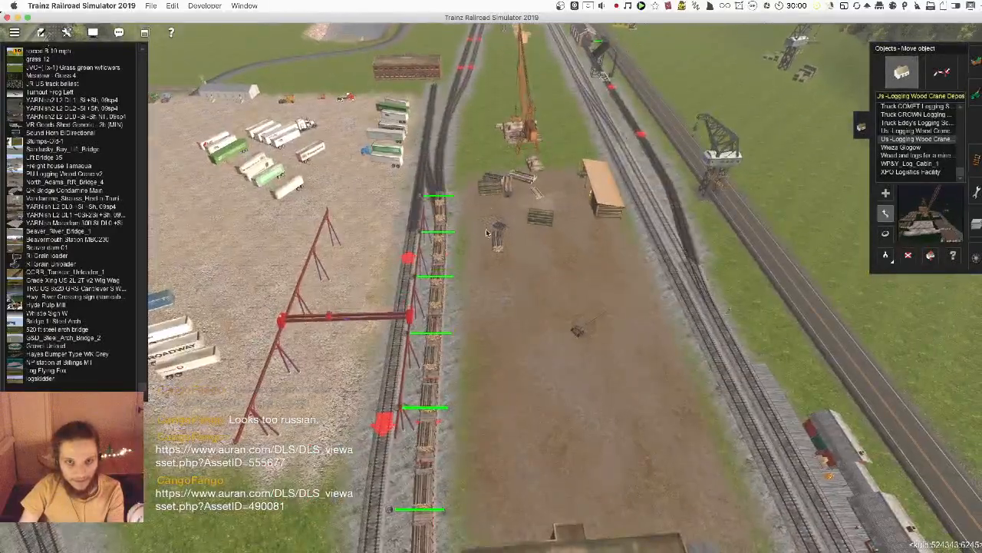
pyautogui.moveTo(527, 164); pyautogui.dragTo(533, 317)
pyautogui.scroll(5, 482, 310)
pyautogui.press('r')
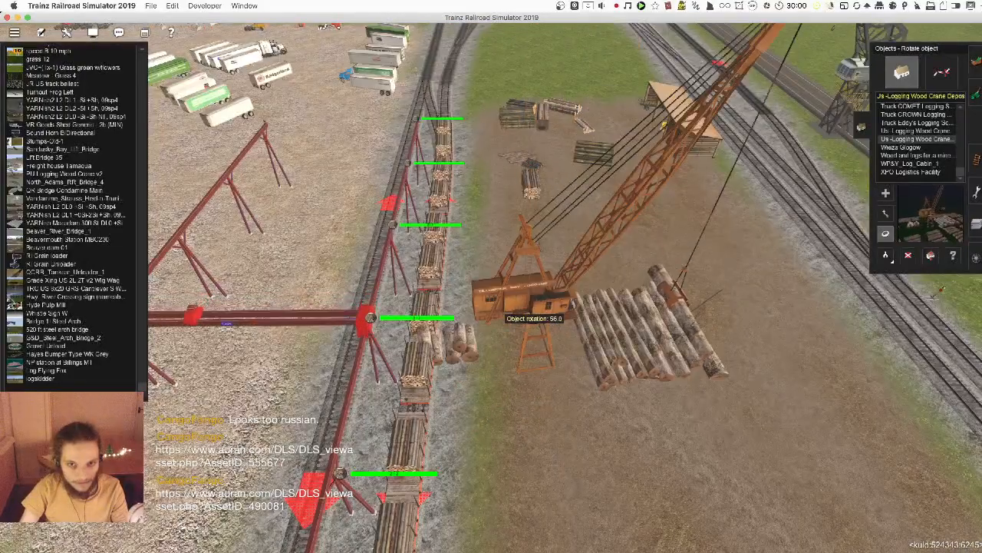
pyautogui.press('m')
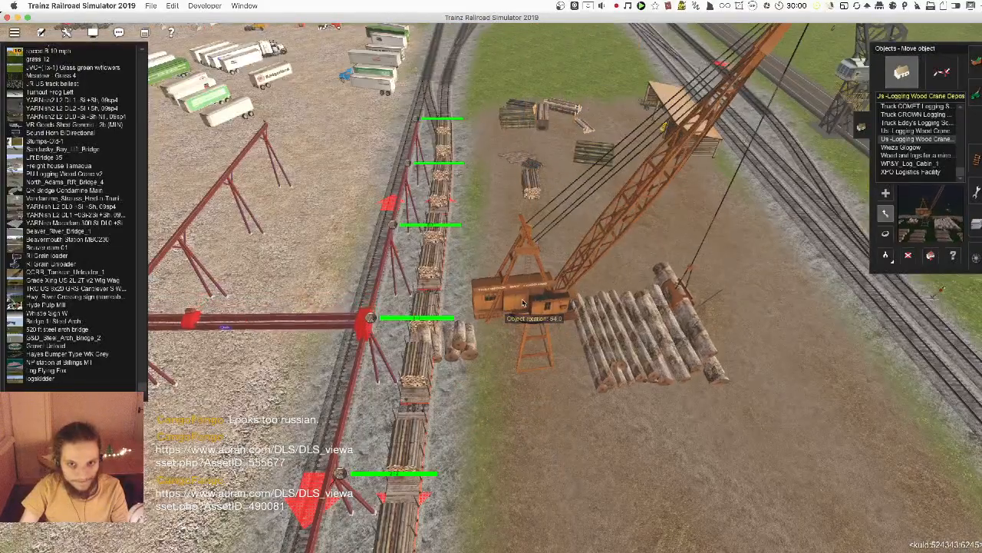
pyautogui.moveTo(712, 407); pyautogui.dragTo(734, 337)
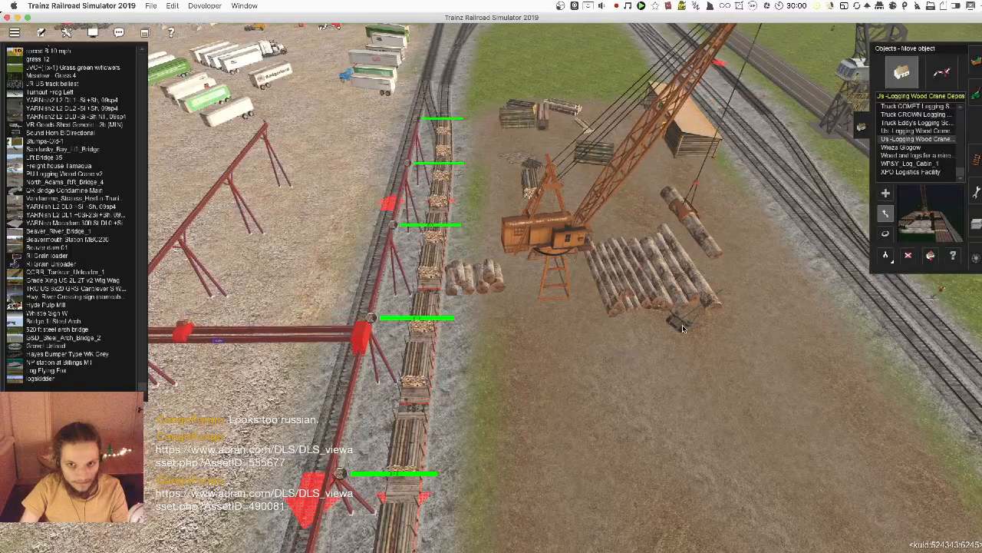
# - Try shifting and turning the orange wood crane farther into the log yard, away from the loaded train
pyautogui.moveTo(552, 250); pyautogui.dragTo(595, 302)
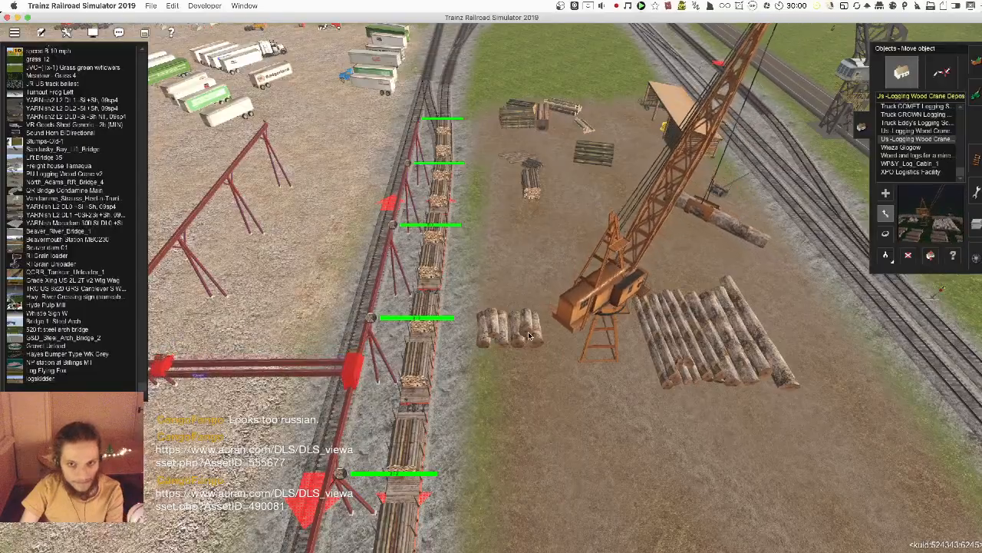
pyautogui.moveTo(528, 335); pyautogui.dragTo(358, 356, button='right')
pyautogui.scroll(2, 358, 357)
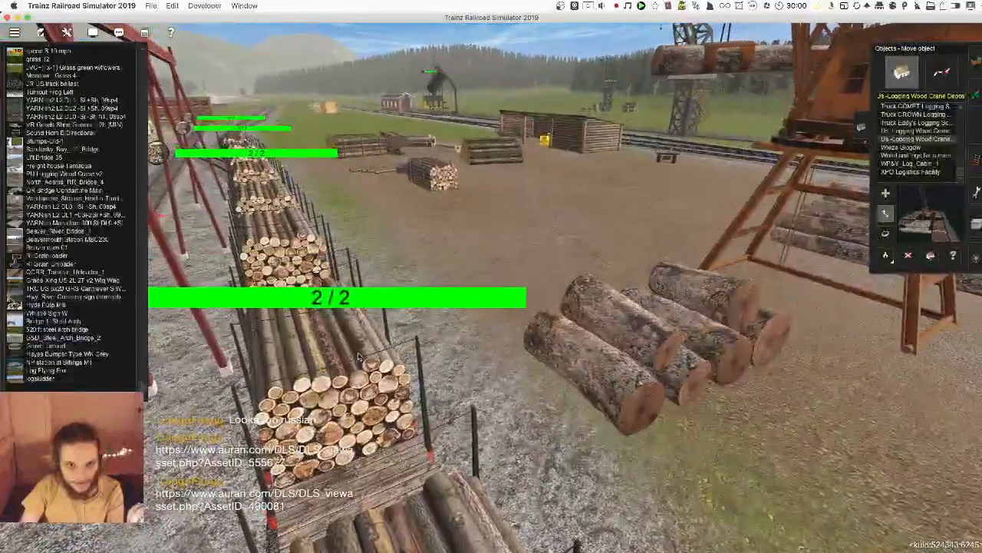
pyautogui.scroll(-3, 471, 344)
pyautogui.moveTo(471, 344); pyautogui.dragTo(662, 335, button='right')
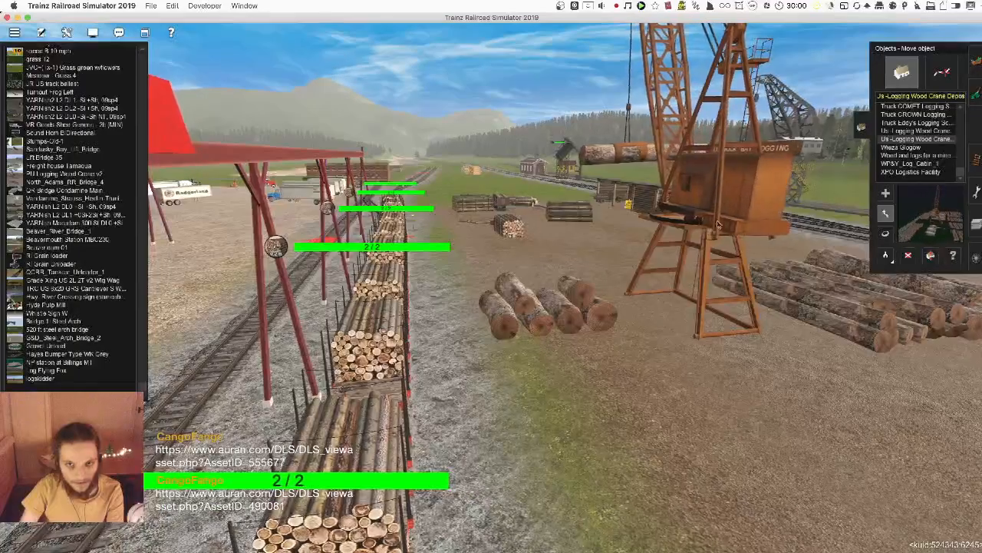
pyautogui.moveTo(718, 224); pyautogui.dragTo(663, 310, button='right')
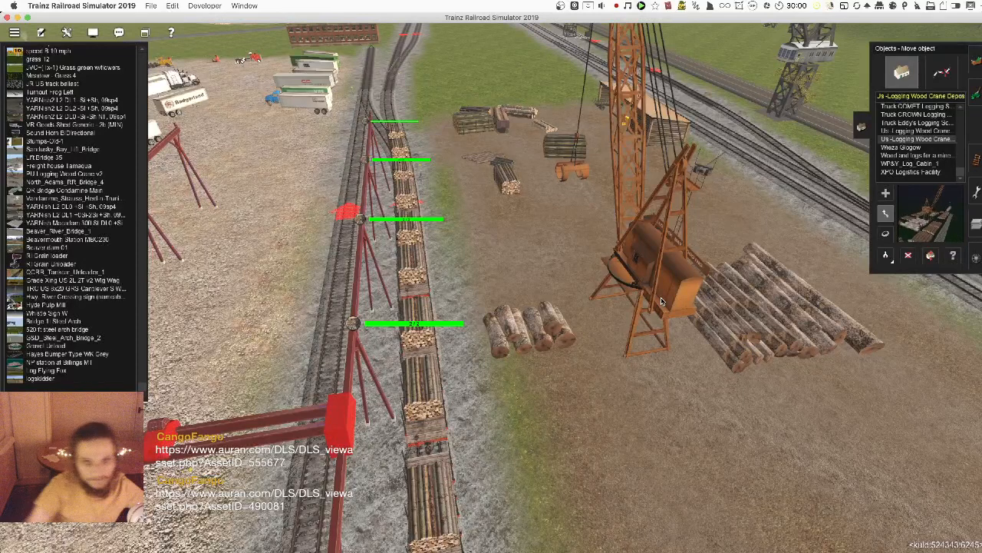
pyautogui.moveTo(661, 298); pyautogui.dragTo(638, 303)
# - Undo the recent crane edits back to the dark tower crane standing in the log yard without the orange wood crane
pyautogui.press('super+z')
pyautogui.press('super+z')
pyautogui.press('super+z')
pyautogui.press('super+z')
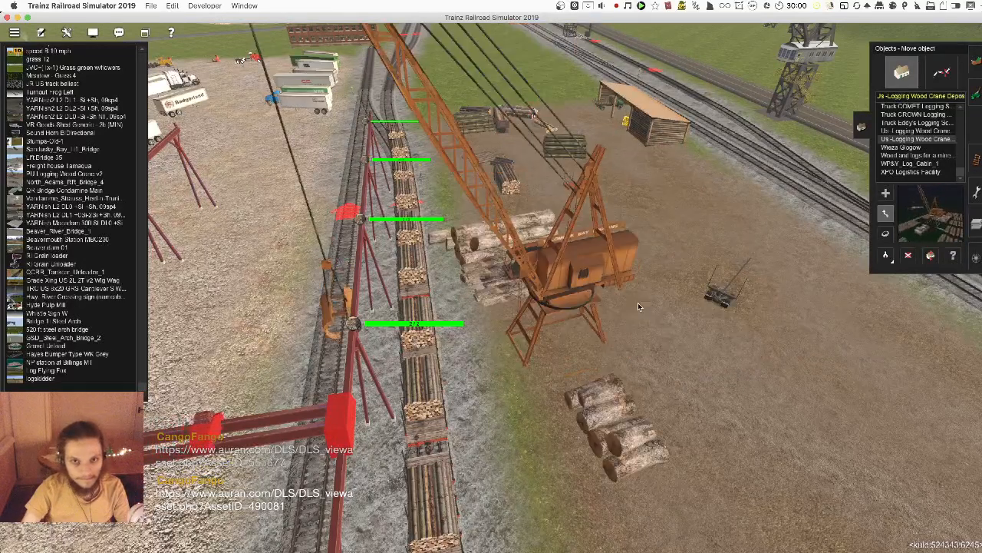
pyautogui.press('super+shift+z')
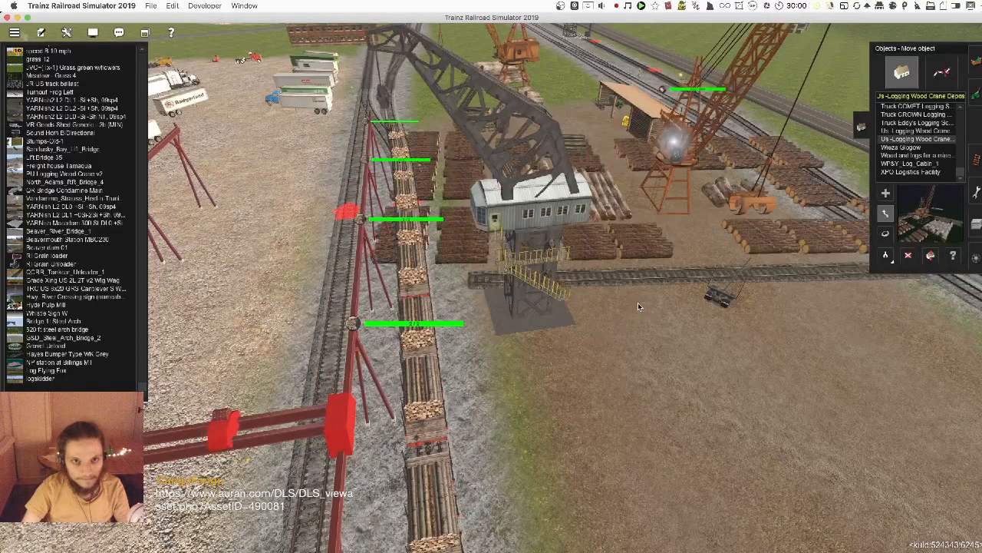
pyautogui.press('super+z')
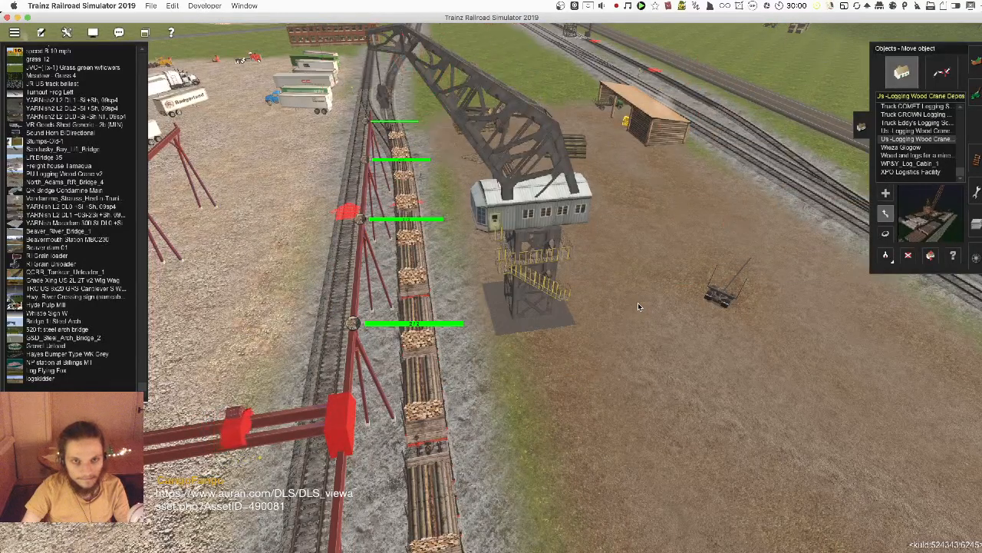
# - Try the Wood and logs for a mine object on the open ground, undo it, and preview WP&Y_Log_Cabin_1 and XPO Logistics Facility
pyautogui.click(903, 155)
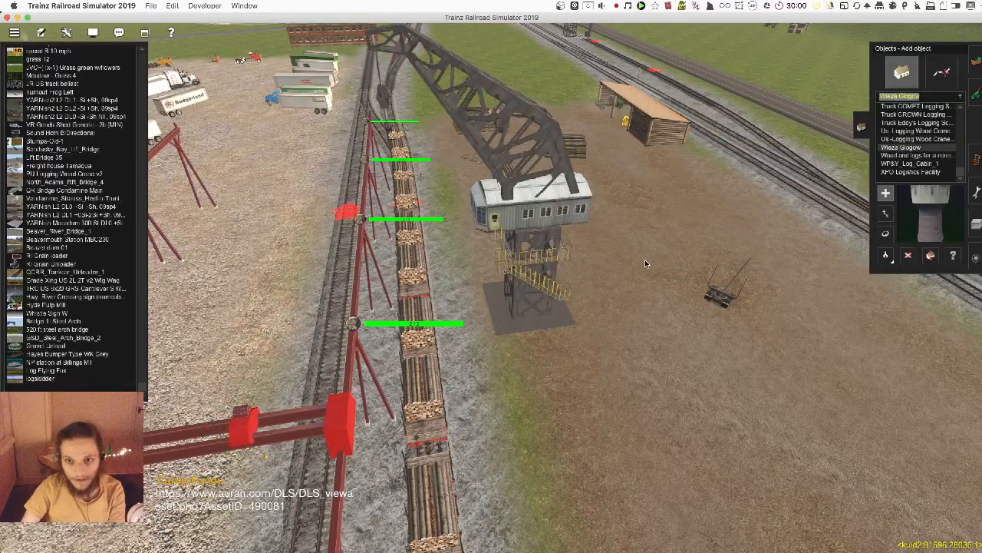
pyautogui.click(656, 442)
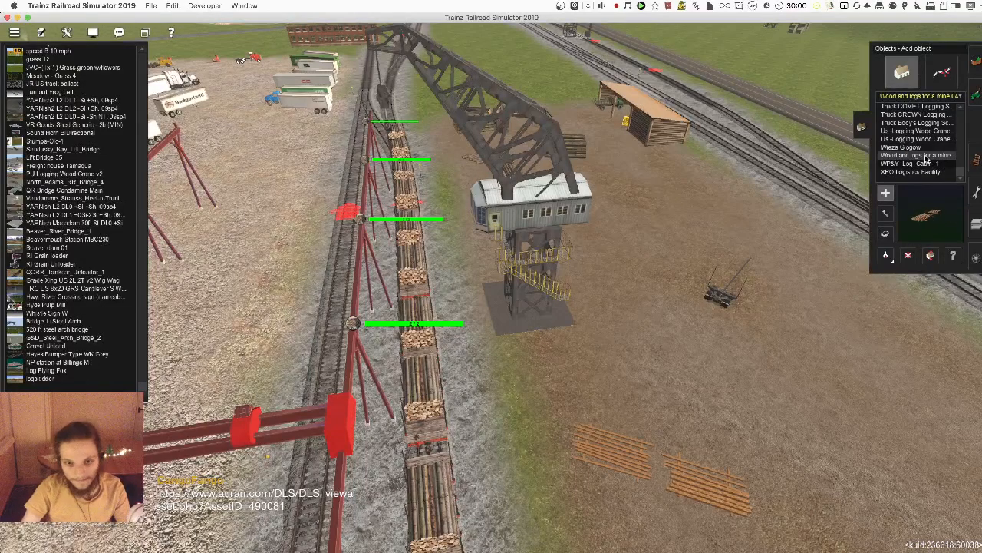
pyautogui.press('super+z')
pyautogui.click(924, 163)
pyautogui.click(922, 172)
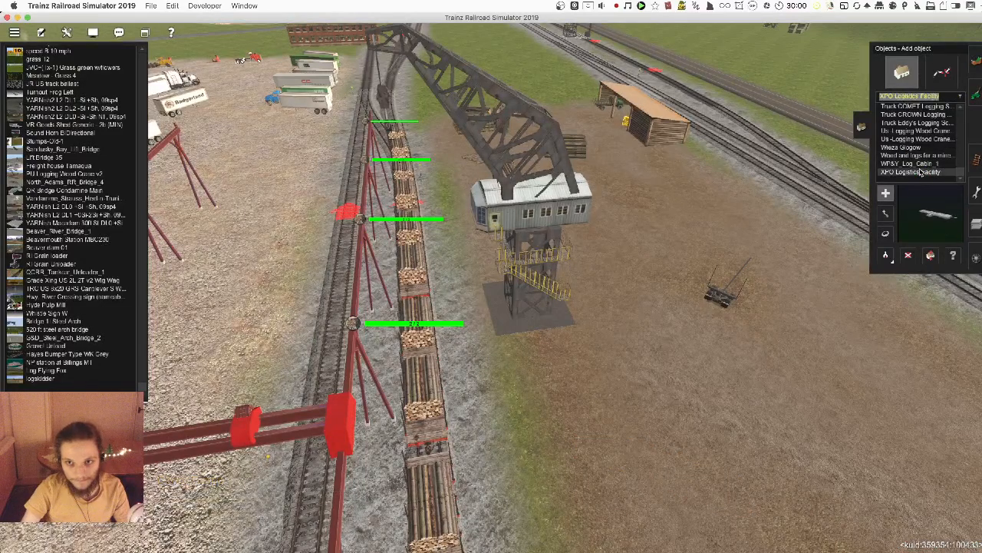
# - Move the thin dark log pile and the two mossy log stacks to the far edge of the log yard, along the tracks
pyautogui.rightClick(444, 263)
pyautogui.press('Left')
pyautogui.scroll(-3, 443, 262)
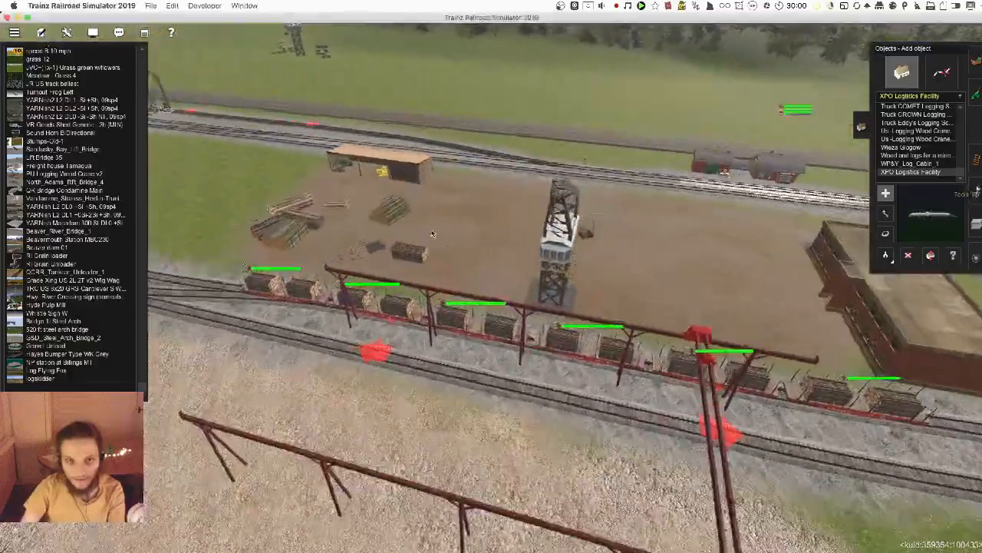
pyautogui.rightClick(432, 233)
pyautogui.press('Left')
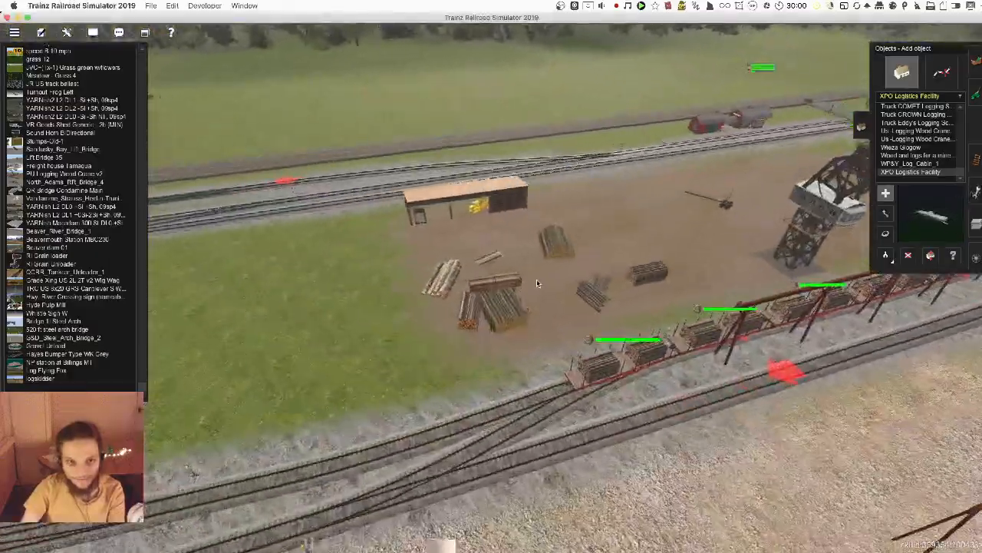
pyautogui.scroll(3, 833, 228)
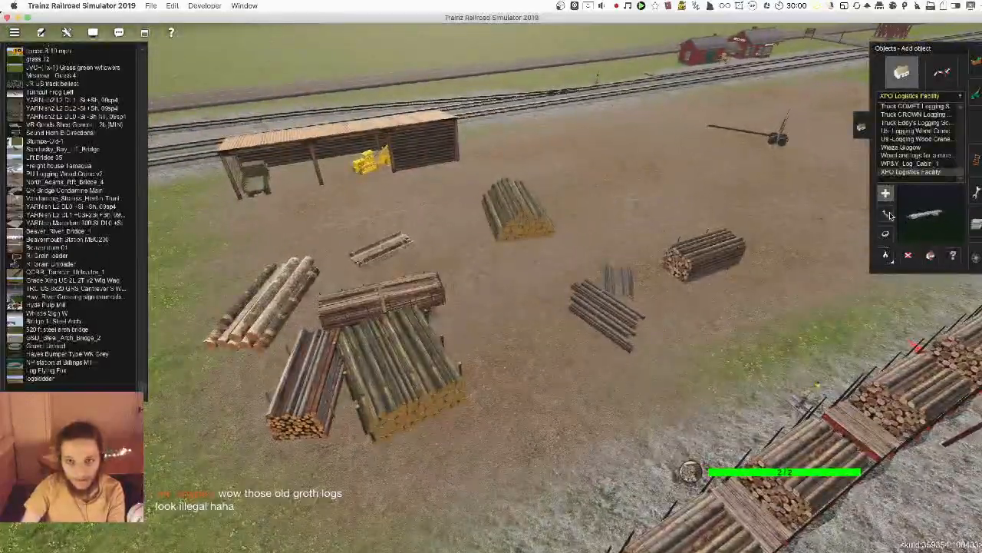
pyautogui.click(885, 213)
pyautogui.moveTo(607, 315); pyautogui.dragTo(592, 90)
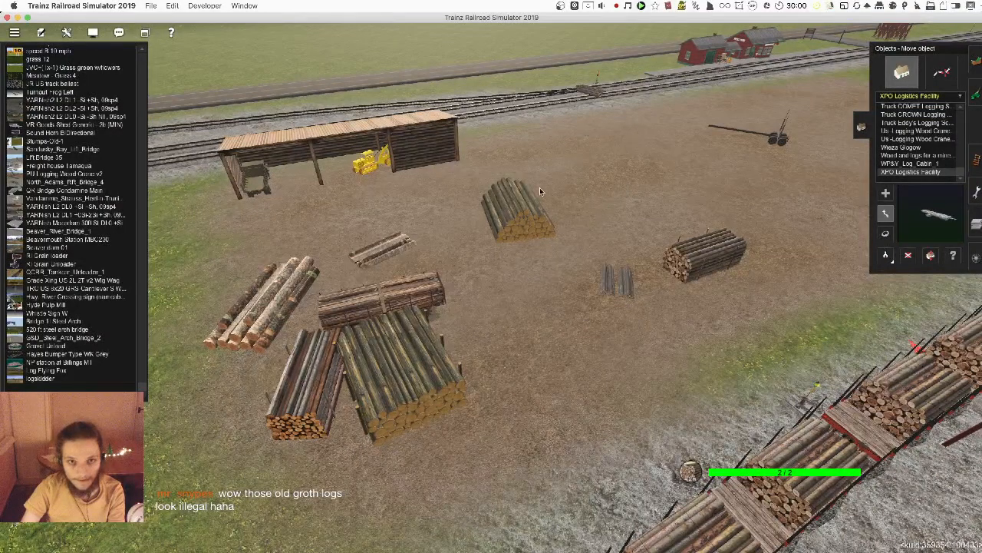
pyautogui.moveTo(539, 191); pyautogui.dragTo(547, 136)
pyautogui.moveTo(388, 344); pyautogui.dragTo(603, 114)
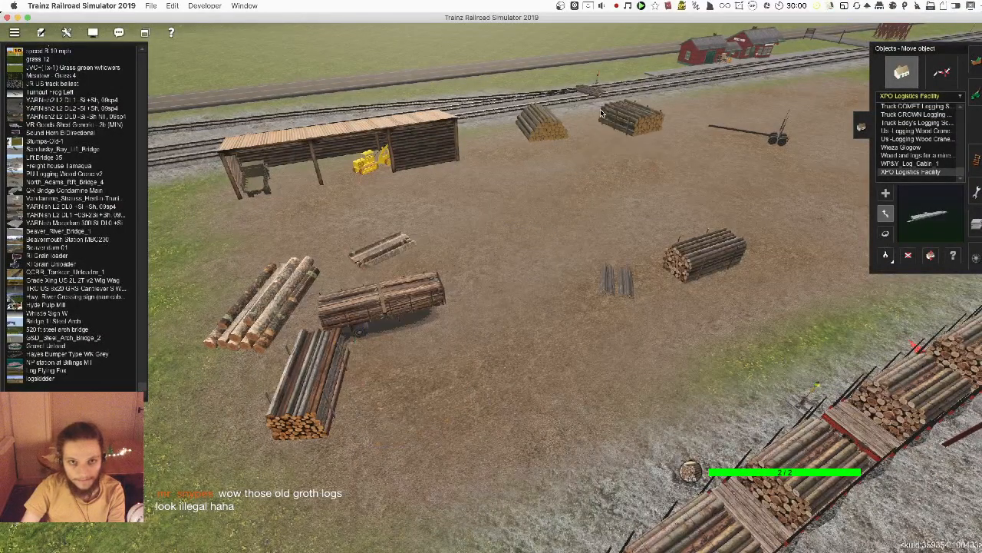
# - Move the loaded log trailer to mid-yard, the striped log stack toward the loaded train, and the birch logs to the far edge
pyautogui.moveTo(382, 296); pyautogui.dragTo(614, 171)
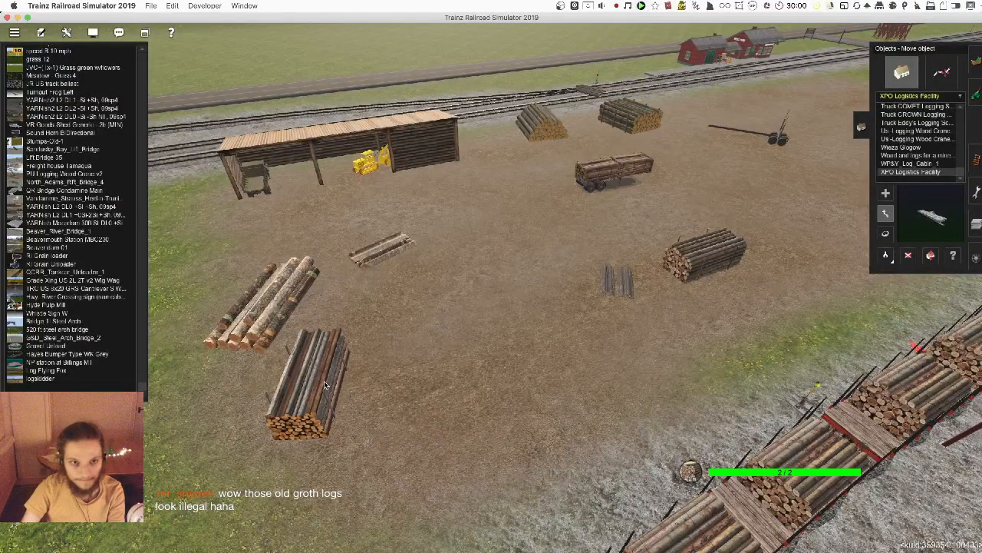
pyautogui.moveTo(322, 345); pyautogui.dragTo(623, 287)
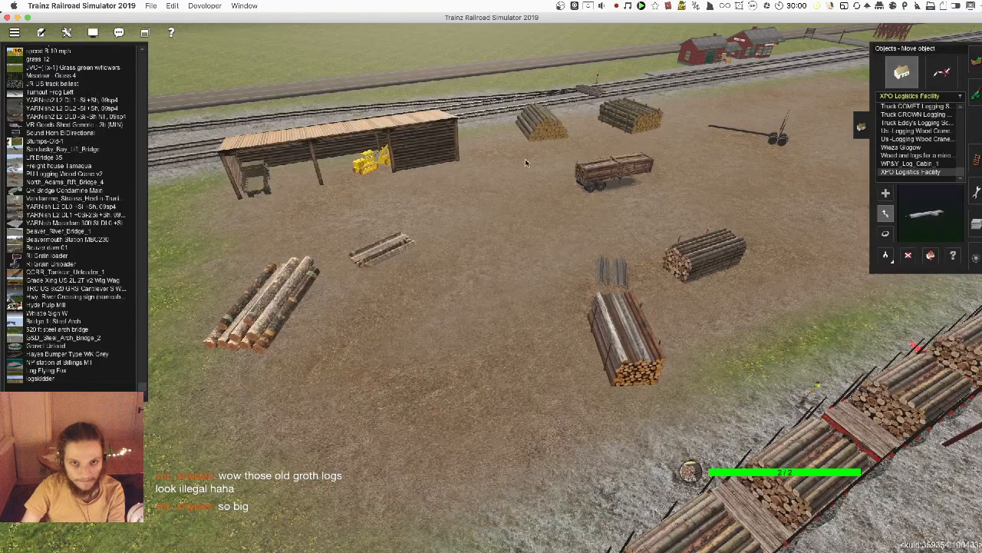
pyautogui.moveTo(271, 305); pyautogui.dragTo(676, 98)
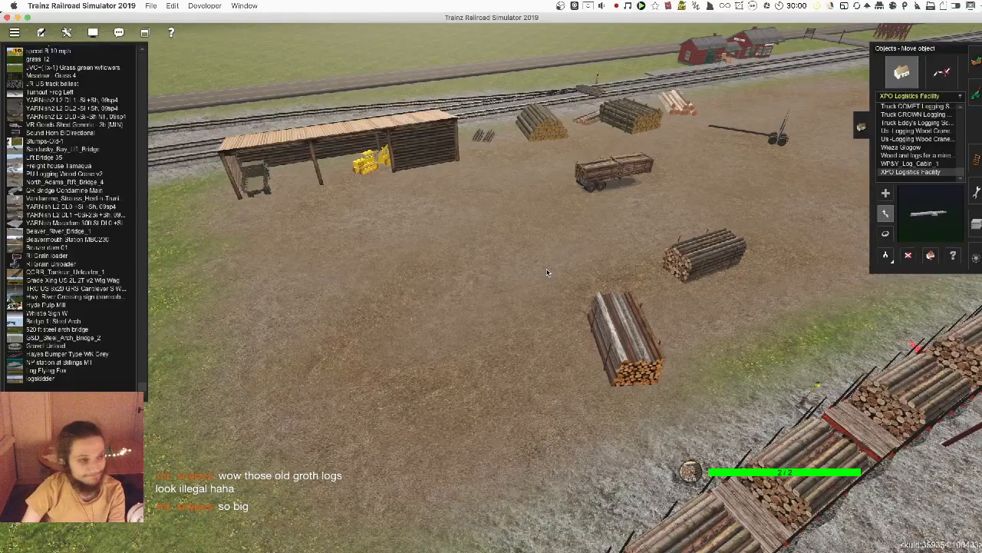
# - Pick the striped log stack near the end of the loaded train as the object to place
pyautogui.scroll(-5, 529, 277)
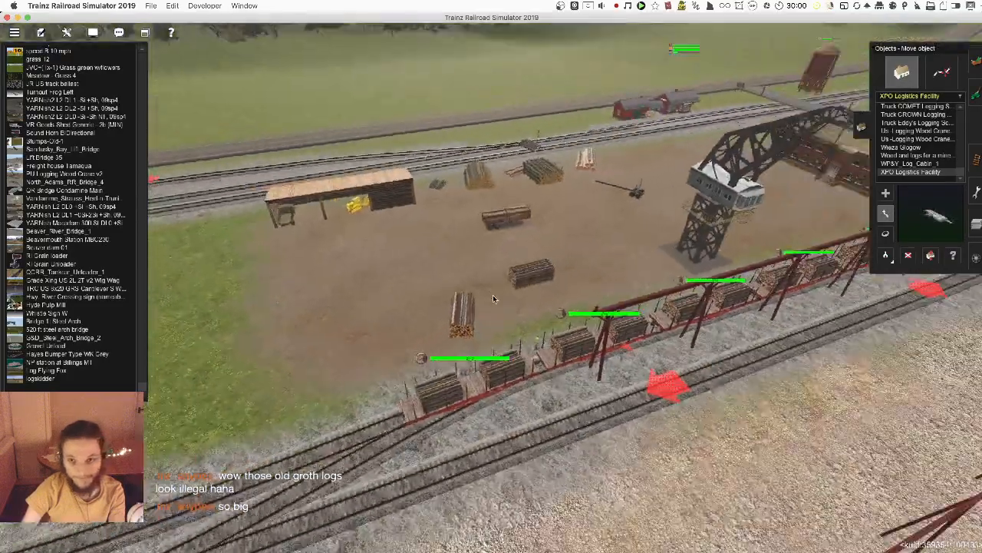
pyautogui.press('Left')
pyautogui.press('Down')
pyautogui.scroll(4, 502, 284)
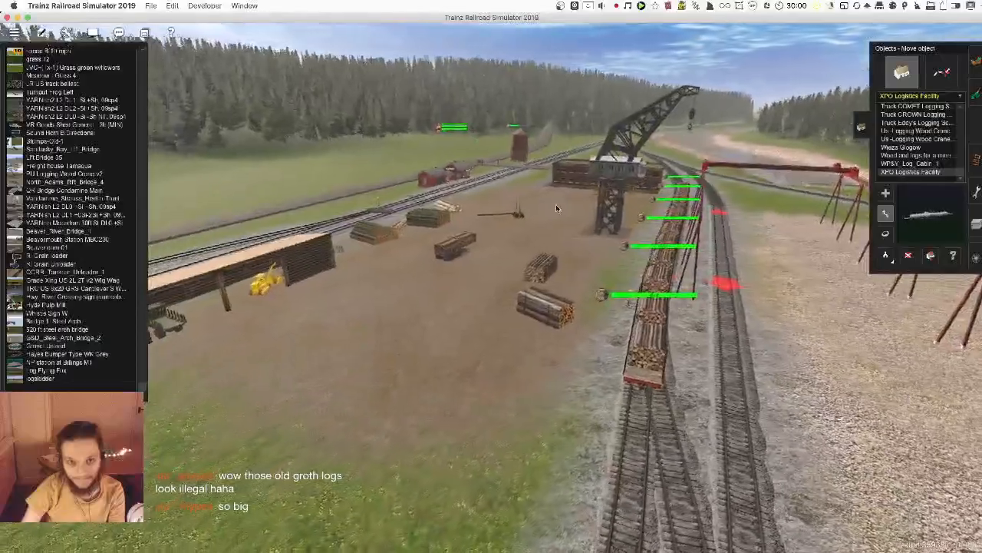
pyautogui.scroll(-2, 449, 295)
pyautogui.scroll(5, 461, 296)
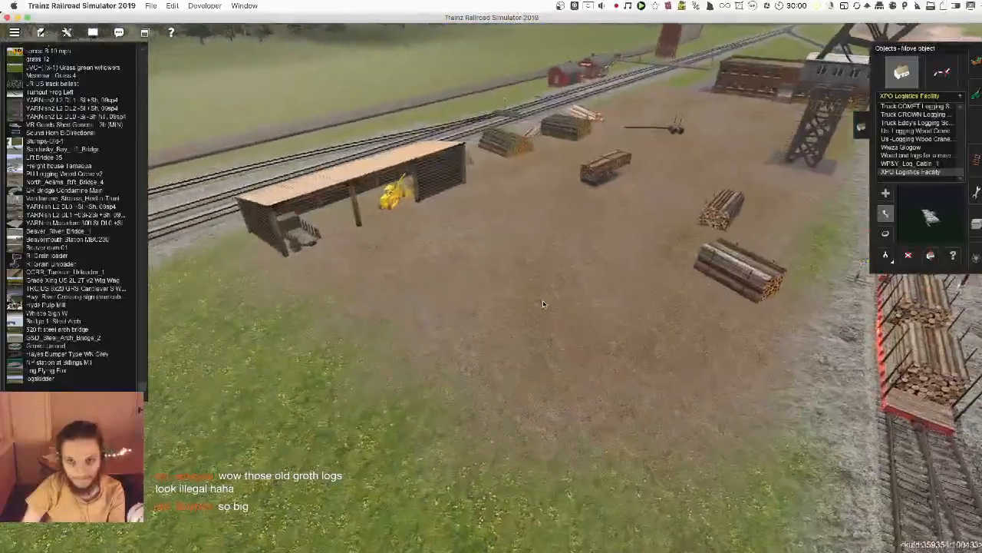
pyautogui.press('g')
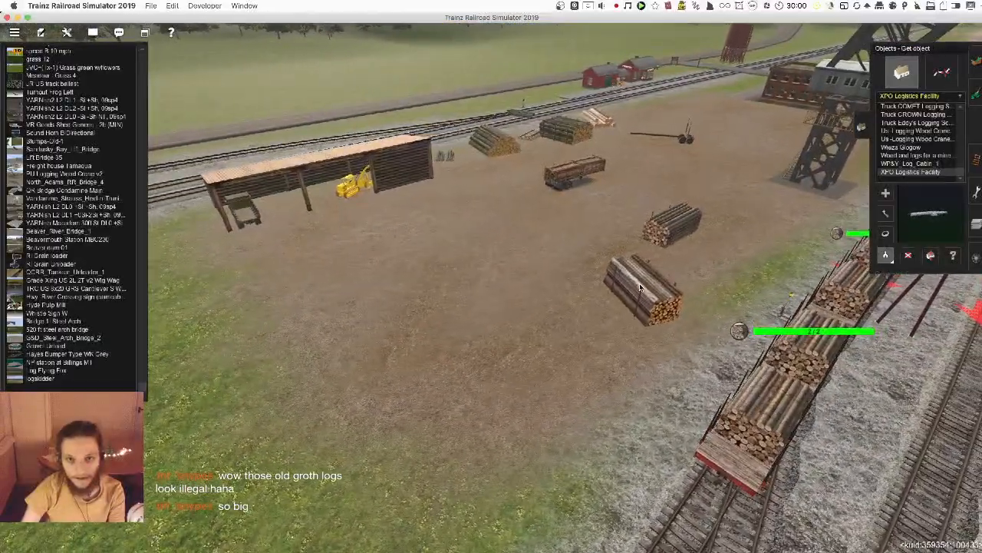
pyautogui.click(651, 290)
pyautogui.press('Right')
pyautogui.press('Up')
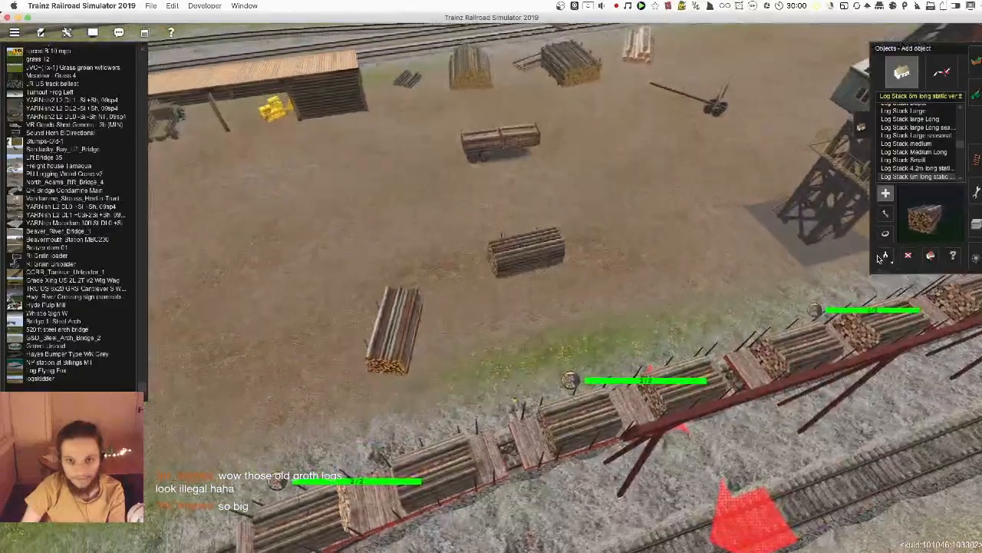
# - Copy the BM Log Stack 6m long in the yard and set the two stacks parallel, side by side near the train
pyautogui.press('g')
pyautogui.click(538, 255)
pyautogui.rightClick(582, 263)
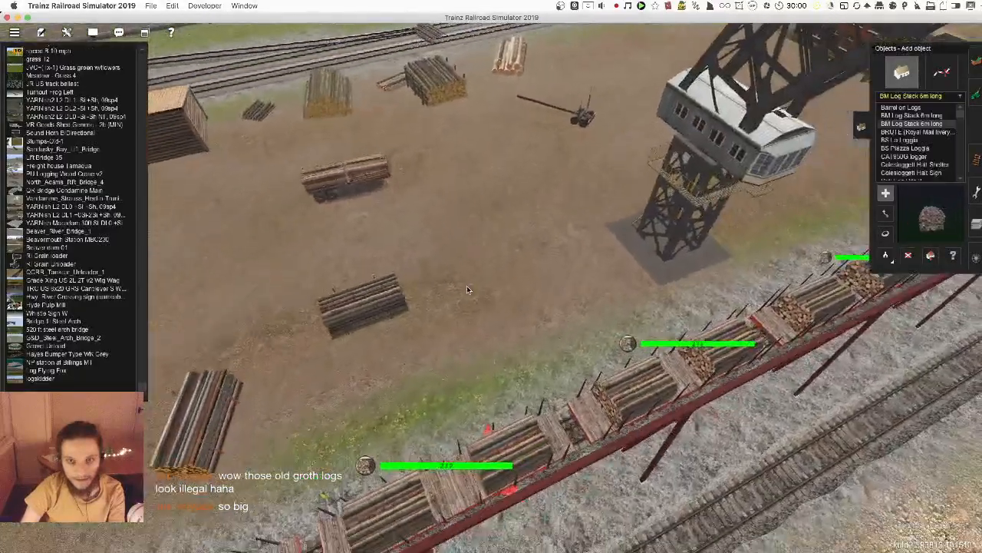
pyautogui.scroll(2, 480, 295)
pyautogui.click(571, 330)
pyautogui.moveTo(571, 330); pyautogui.dragTo(390, 332)
pyautogui.press('m')
pyautogui.moveTo(518, 278); pyautogui.dragTo(556, 338)
pyautogui.moveTo(522, 268); pyautogui.dragTo(521, 286)
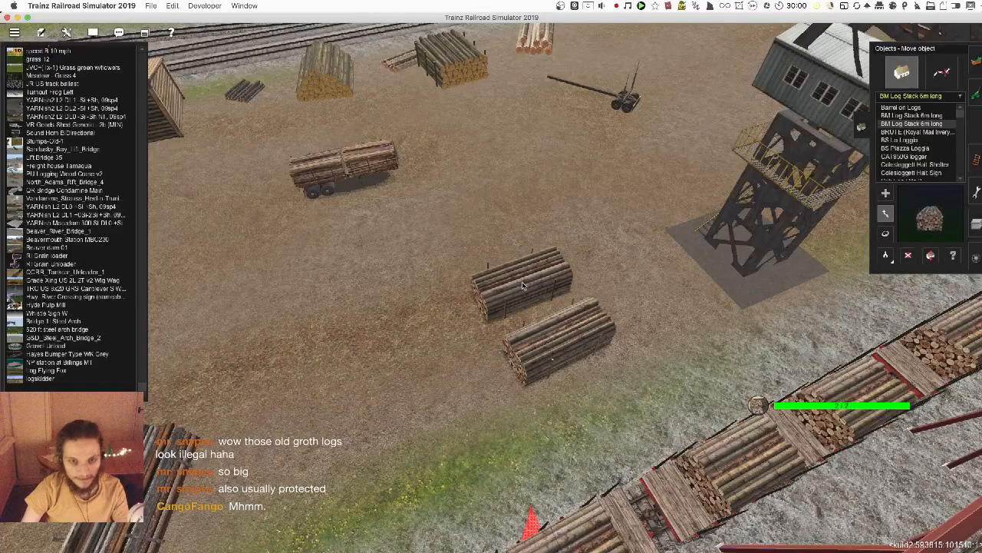
# - Add two more BM Log Stack 6m long objects at the end of the pair and align them into a two-by-two block
pyautogui.rightClick(457, 335)
pyautogui.press('a')
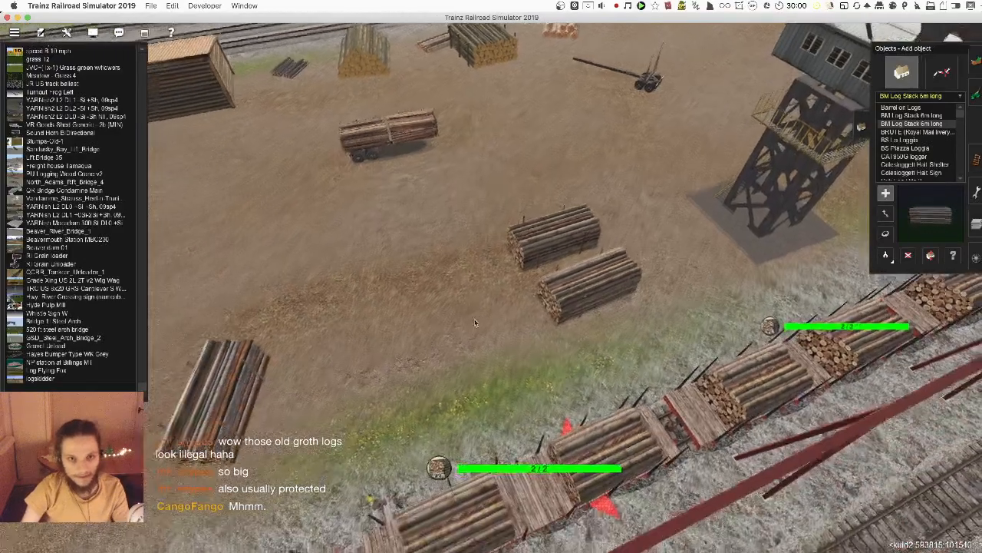
pyautogui.click(475, 317)
pyautogui.press('r')
pyautogui.moveTo(476, 314); pyautogui.dragTo(529, 300)
pyautogui.press('m')
pyautogui.rightClick(432, 245)
pyautogui.press('a')
pyautogui.click(504, 298)
pyautogui.press('r')
pyautogui.press('m')
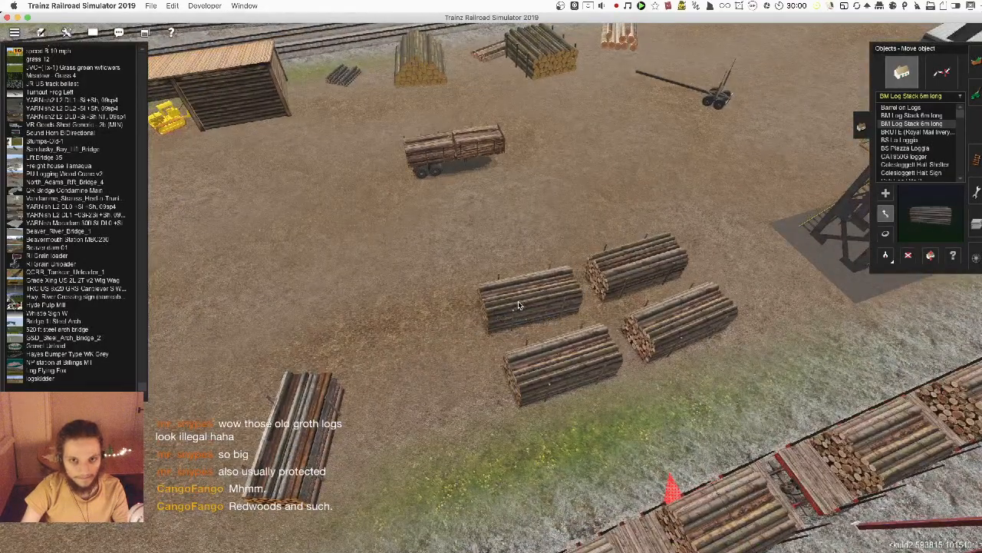
# - Delete the striped Log Stack 6m long static ver 2 beside the block of four log stacks
pyautogui.moveTo(519, 301); pyautogui.dragTo(499, 313, button='right')
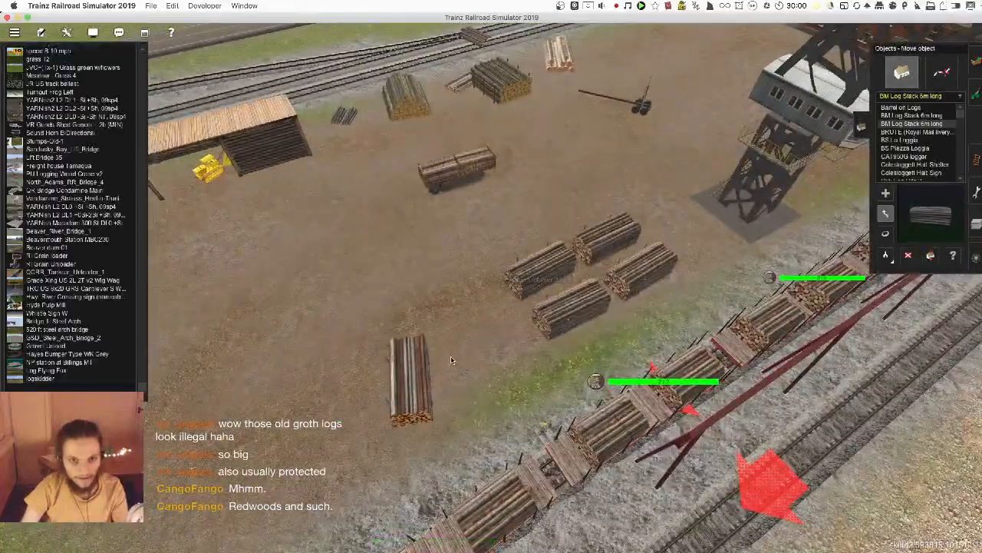
pyautogui.moveTo(460, 337); pyautogui.dragTo(494, 321)
pyautogui.press('r')
pyautogui.press('d')
pyautogui.click(494, 321)
pyautogui.press('Down')
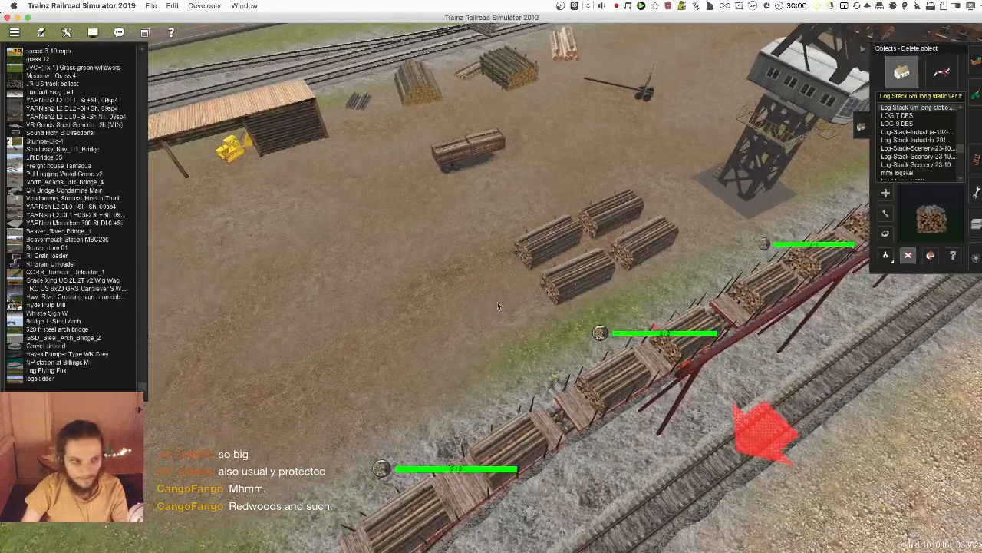
# - Place a Log Stack 6m long static ver 2 on the open ground beyond the dark tower crane and rotate it toward the train's direction
pyautogui.rightClick(574, 293)
pyautogui.scroll(-5, 574, 292)
pyautogui.press('Left')
pyautogui.press('Up')
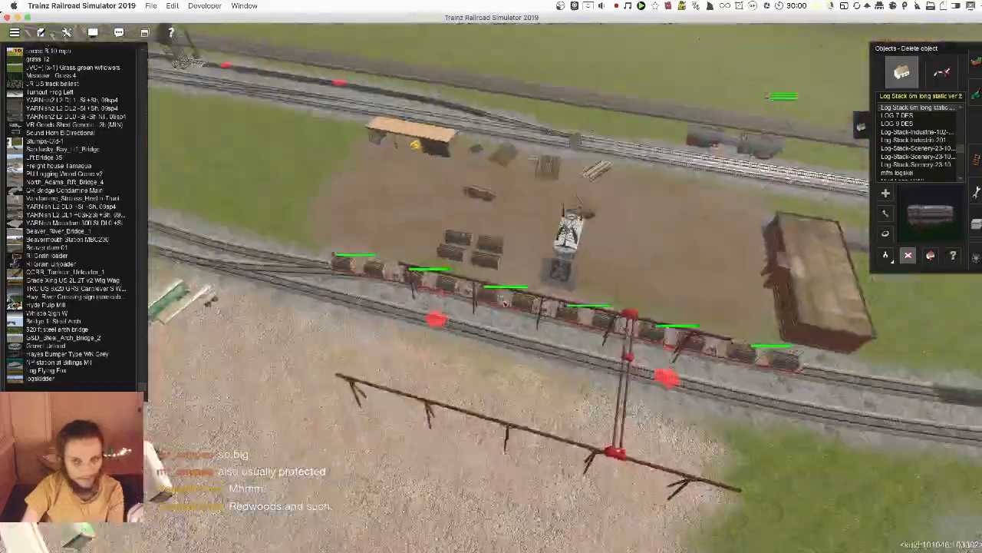
pyautogui.press('Left')
pyautogui.press('Down')
pyautogui.scroll(5, 533, 328)
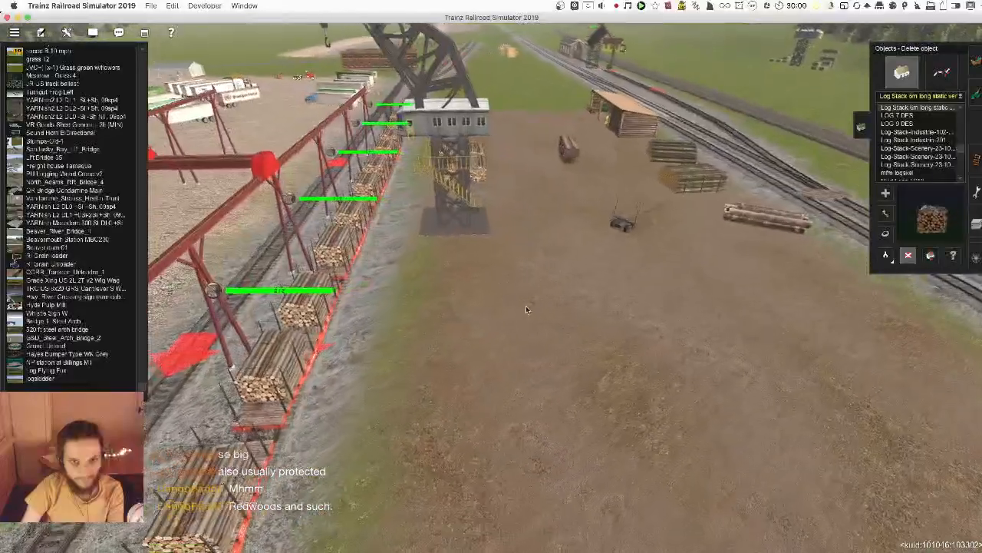
pyautogui.press('Left')
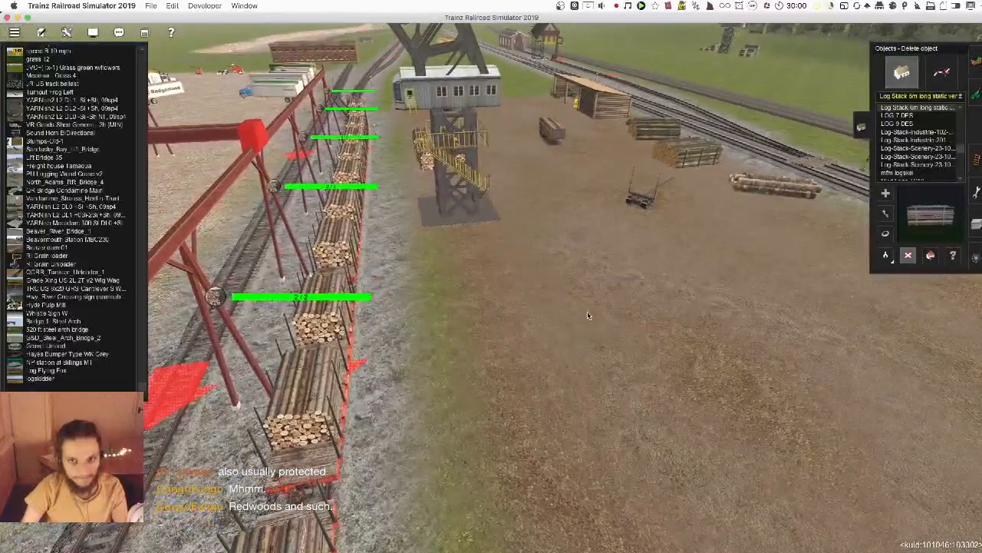
pyautogui.press('r')
pyautogui.click(601, 317)
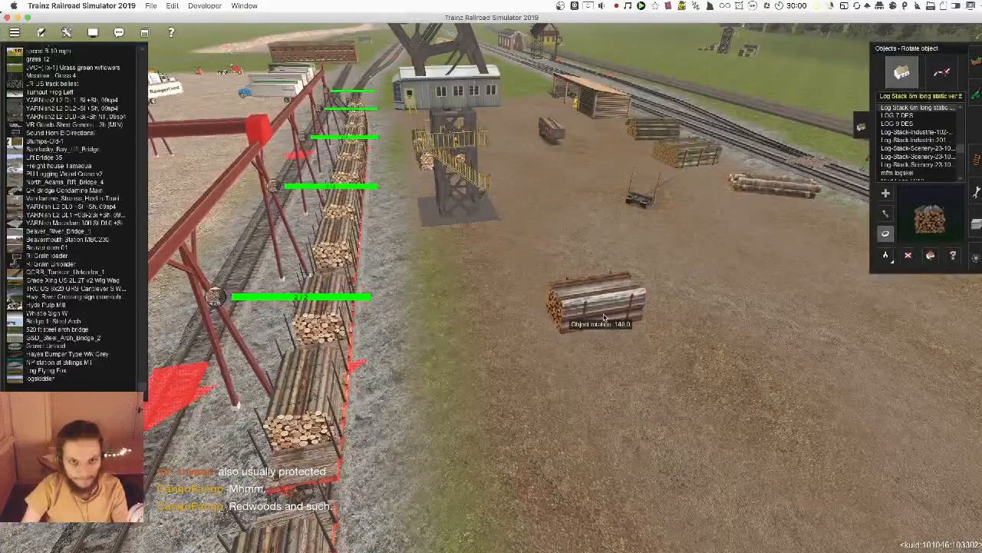
pyautogui.moveTo(608, 311); pyautogui.dragTo(668, 327)
# - Add a second Log Stack 6m long static ver 2 and move it up against the end of the first one
pyautogui.click(659, 323)
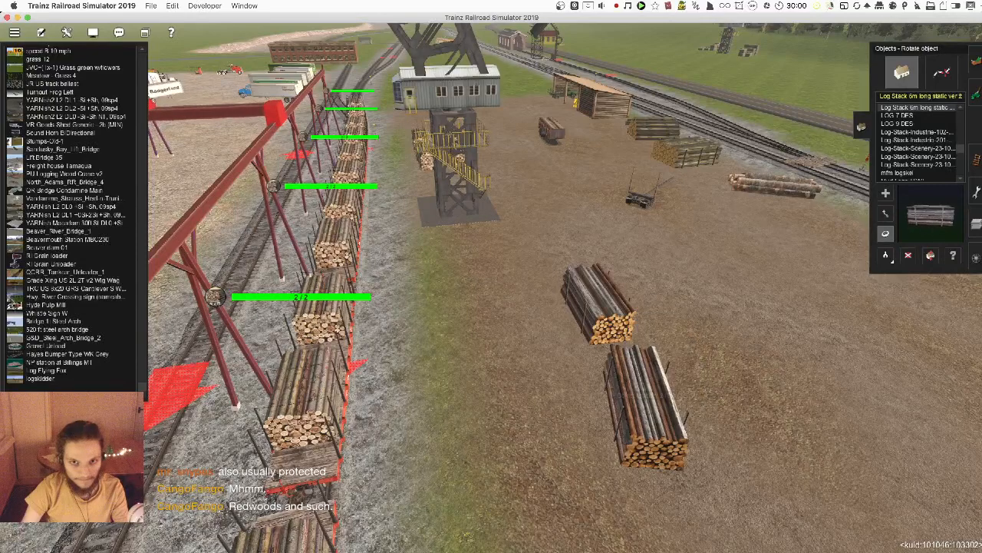
pyautogui.press('m')
pyautogui.moveTo(646, 413); pyautogui.dragTo(640, 350)
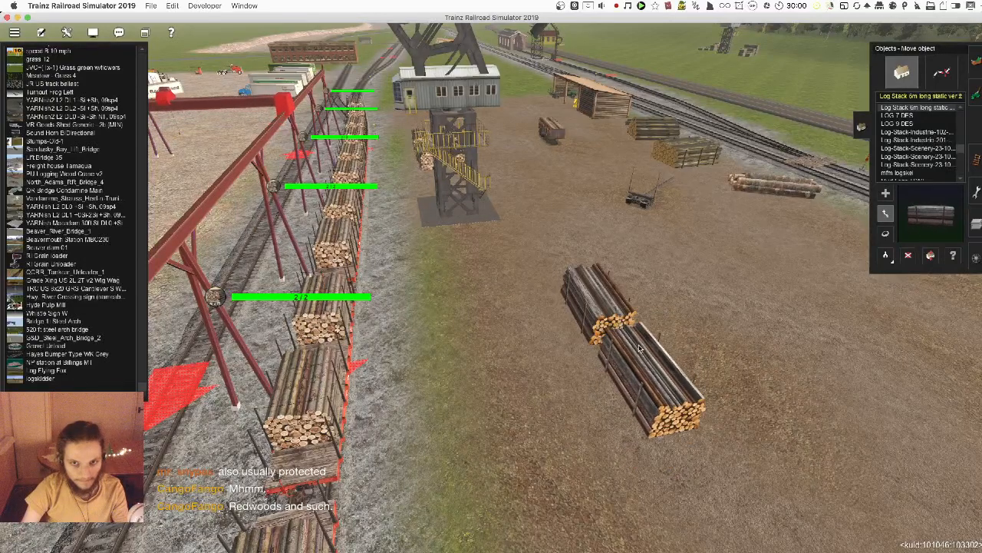
# - Choose the K Trailer Log-Loader v2 asset from the loaded log trailer in the yard and delete that trailer
pyautogui.moveTo(639, 350); pyautogui.dragTo(479, 288, button='right')
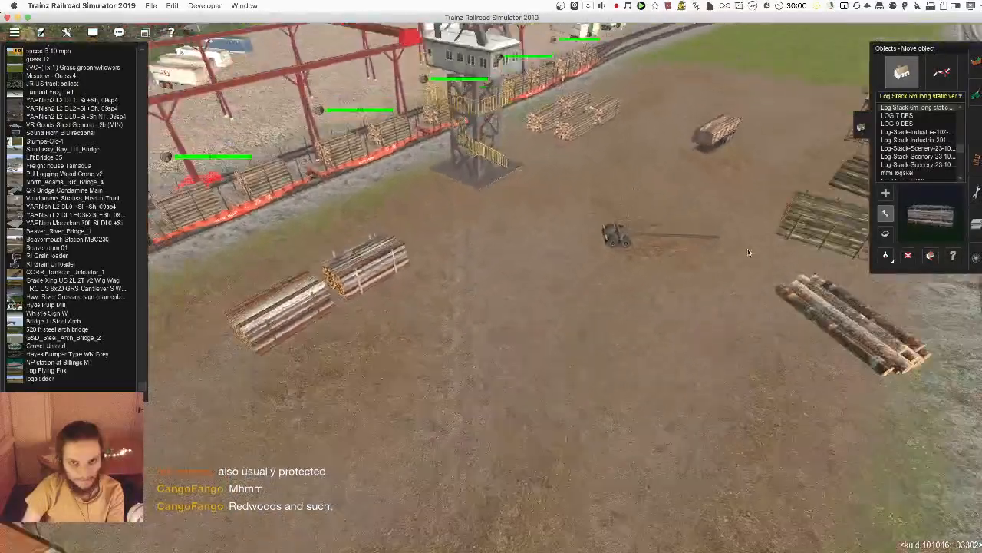
pyautogui.scroll(-3, 748, 250)
pyautogui.click(885, 256)
pyautogui.click(666, 163)
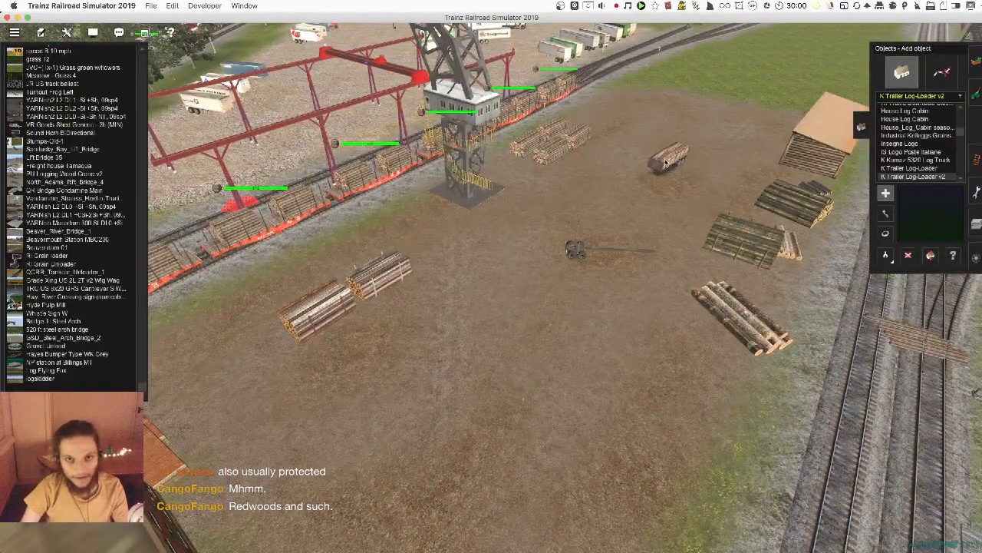
pyautogui.click(672, 160)
# - Place a K Trailer Log-Loader v2 near the tracks, rotate it crosswise to them and move it closer to the Douglas fir log pile
pyautogui.rightClick(565, 314)
pyautogui.press('a')
pyautogui.click(536, 345)
pyautogui.press('r')
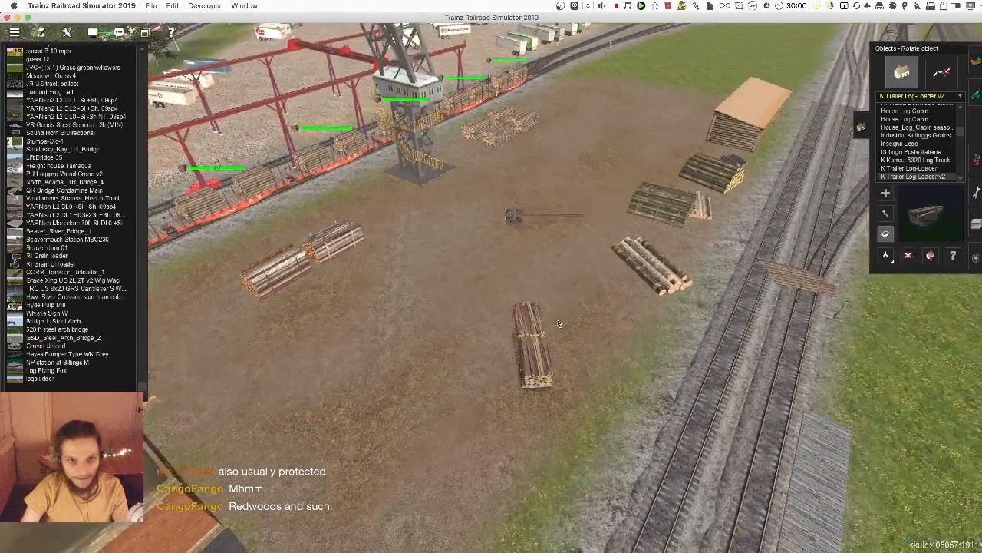
pyautogui.moveTo(529, 361); pyautogui.dragTo(563, 372)
pyautogui.scroll(3, 530, 361)
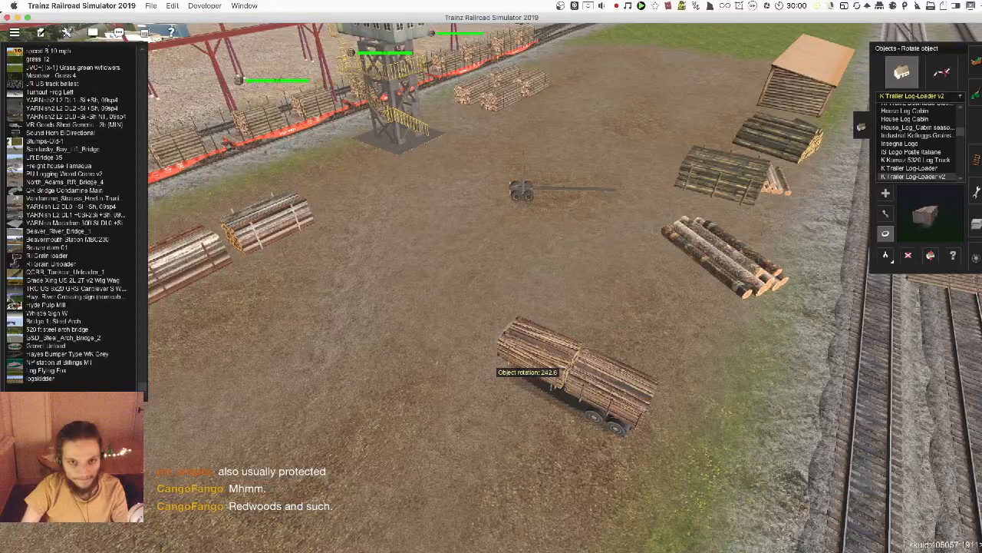
pyautogui.press('m')
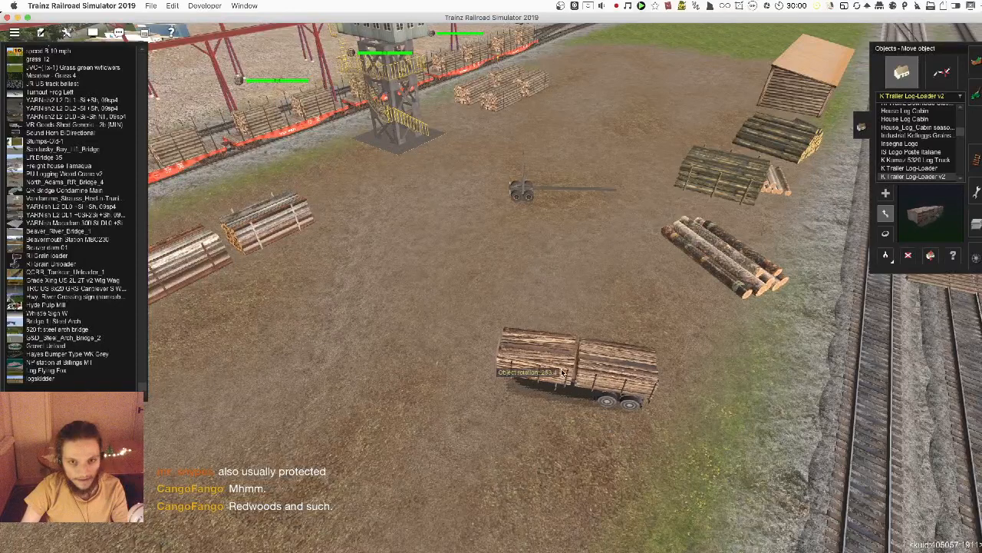
pyautogui.moveTo(606, 317); pyautogui.dragTo(700, 326)
# - Add a second K Trailer Log-Loader v2 and rotate and move it parallel alongside the first trailer
pyautogui.press('a')
pyautogui.click(601, 381)
pyautogui.press('r')
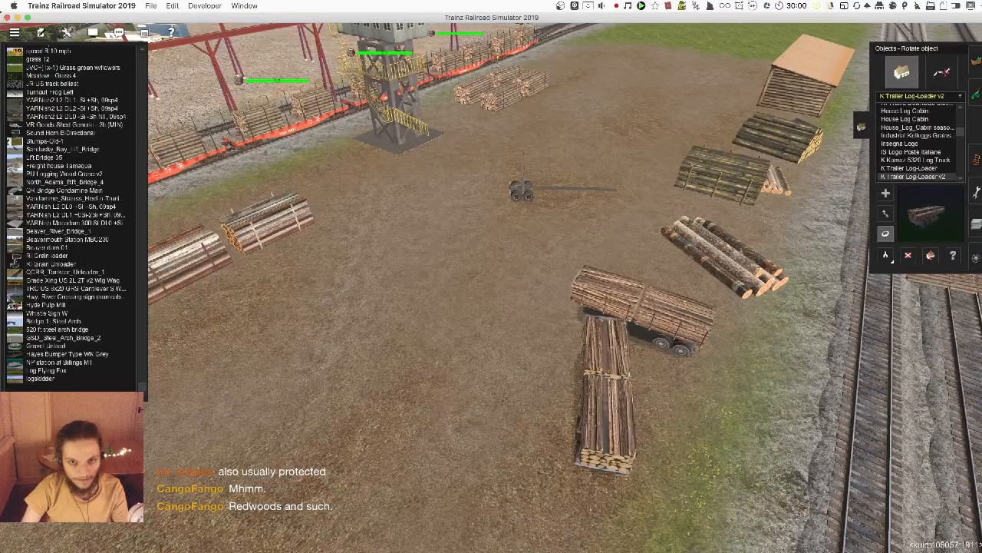
pyautogui.moveTo(606, 381); pyautogui.dragTo(634, 361)
pyautogui.press('m')
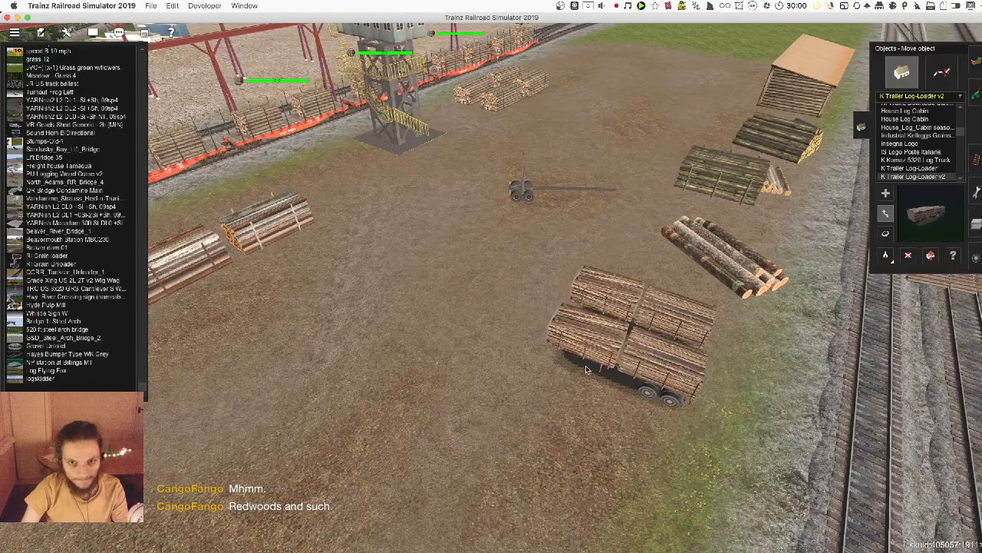
pyautogui.rightClick(586, 366)
# - Add a third K Trailer Log-Loader v2, turn it to match the other two and move it into their row
pyautogui.rightClick(424, 272)
pyautogui.press('a')
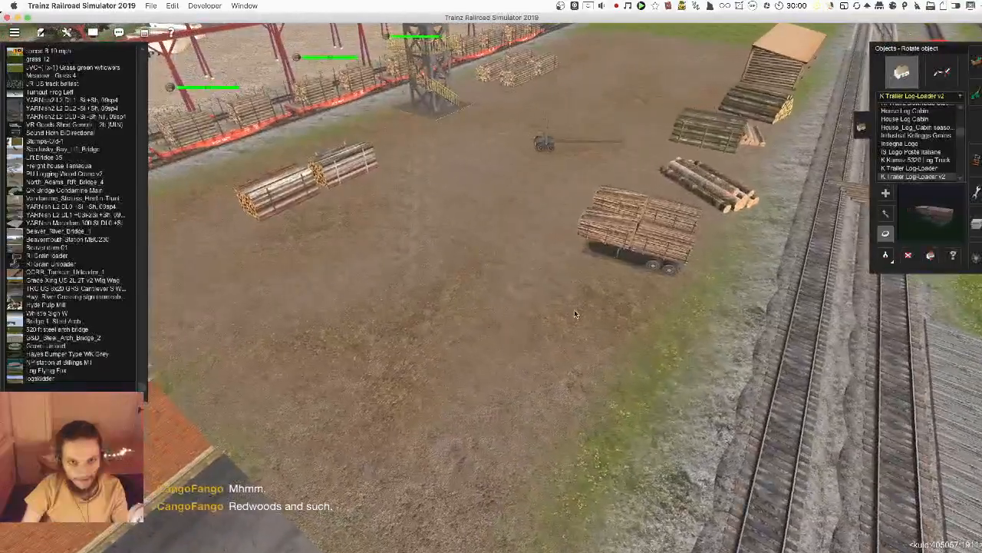
pyautogui.click(572, 309)
pyautogui.press('r')
pyautogui.moveTo(572, 309); pyautogui.dragTo(549, 309)
pyautogui.press('m')
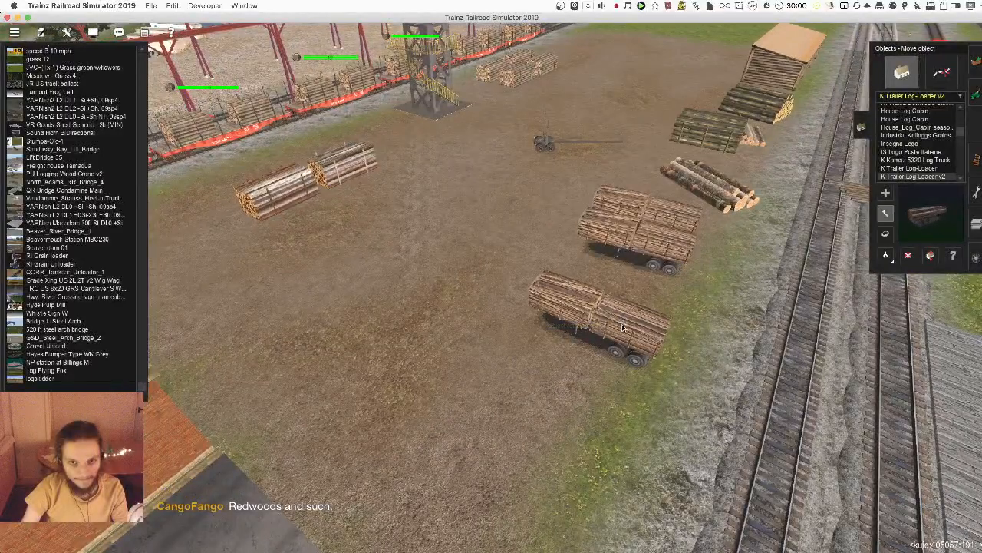
pyautogui.moveTo(622, 314); pyautogui.dragTo(608, 278)
# - Space the three log trailers evenly along the tracks and fine-tune the rotation of the one nearest the log pile
pyautogui.scroll(-3, 610, 307)
pyautogui.press('Left')
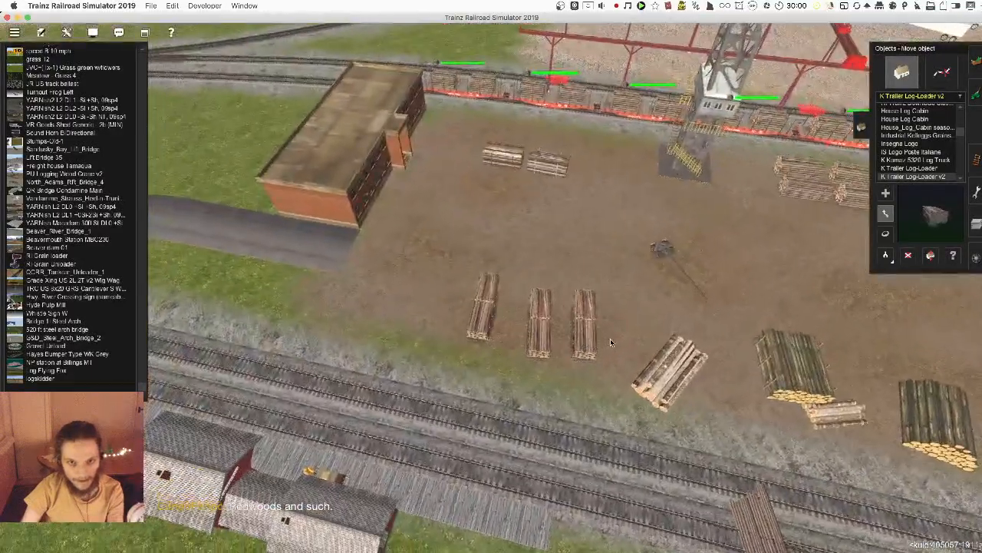
pyautogui.click(610, 342)
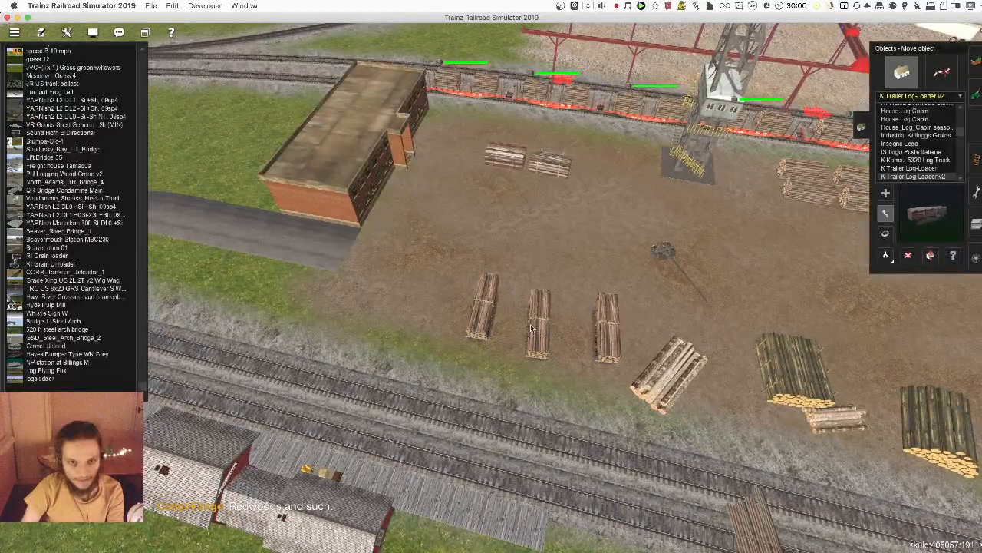
pyautogui.click(582, 334)
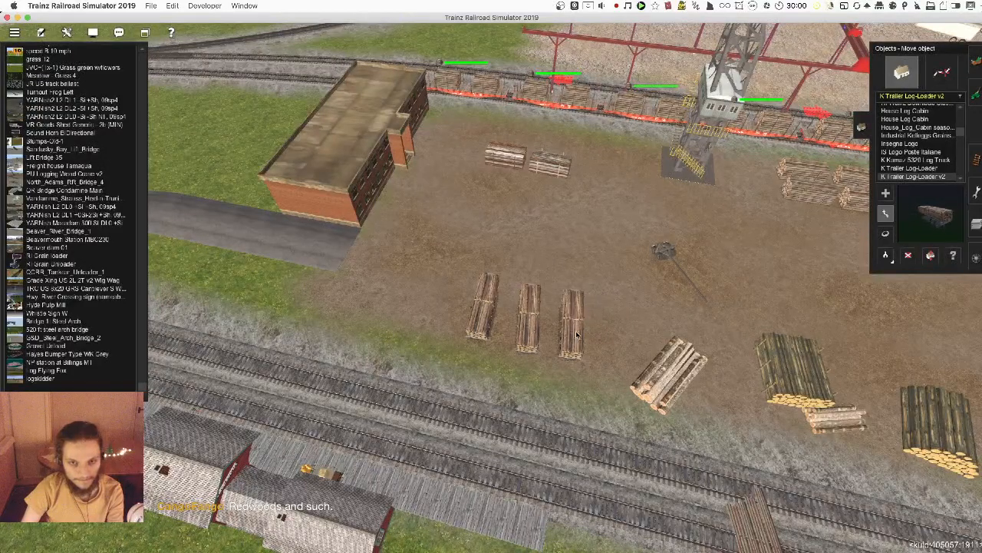
pyautogui.press('r')
pyautogui.moveTo(582, 332); pyautogui.dragTo(565, 336)
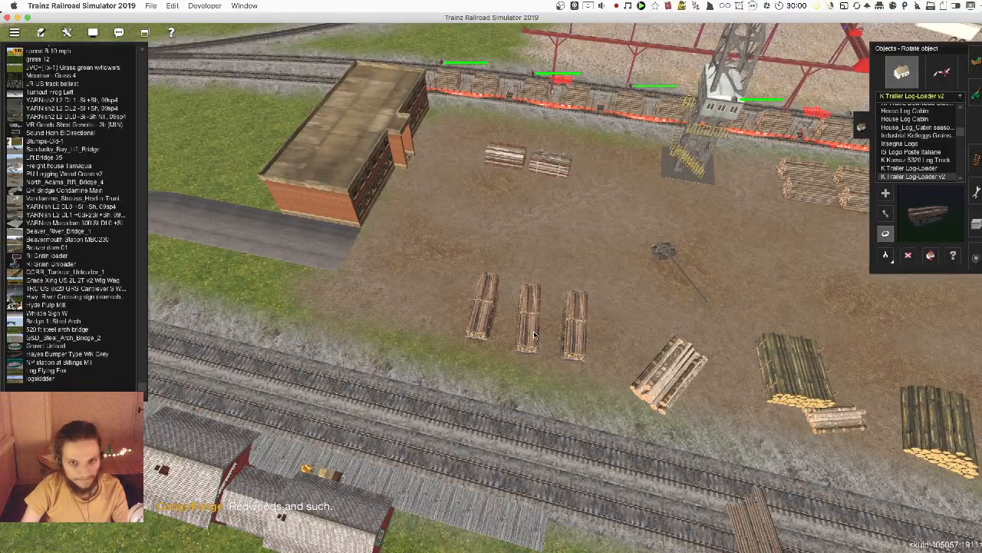
# - Choose the Log Pile 2 Douglas Fir asset from the pile beside the log trailers and delete that pile
pyautogui.rightClick(613, 340)
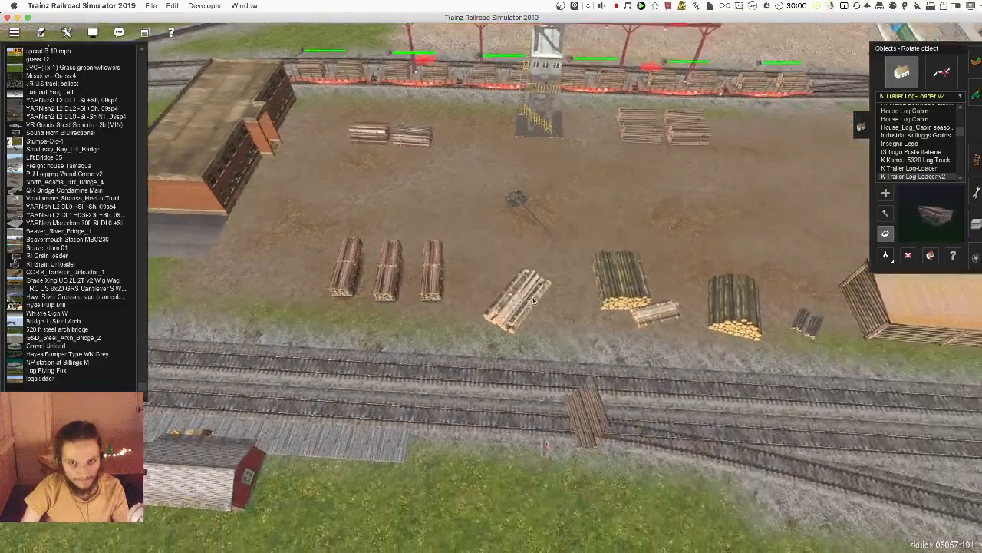
pyautogui.press('g')
pyautogui.click(515, 305)
pyautogui.press('super+z')
pyautogui.rightClick(578, 260)
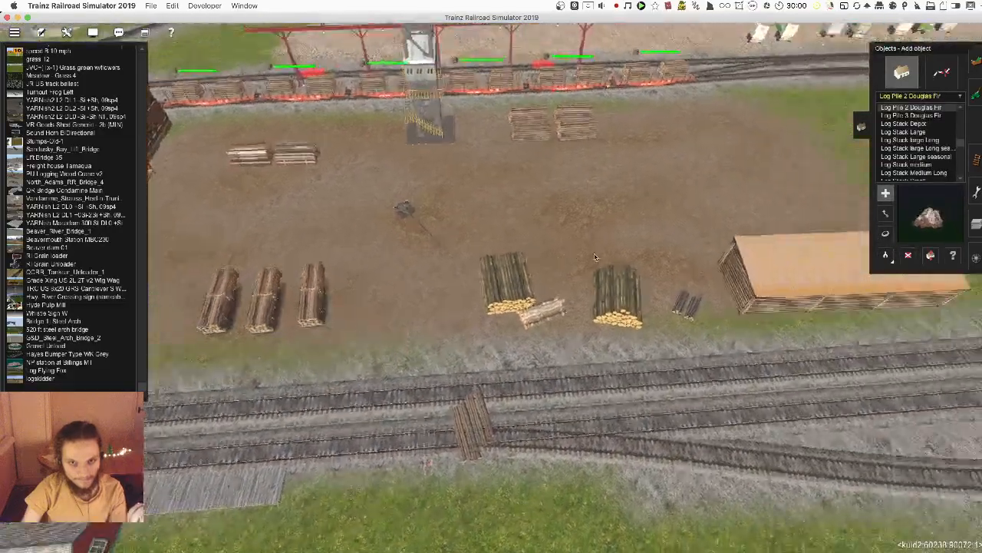
# - Place a Log Pile 2 Douglas Fir at the grassy end of the yard, rotate it and move it to the corner beyond the shed
pyautogui.press('Left')
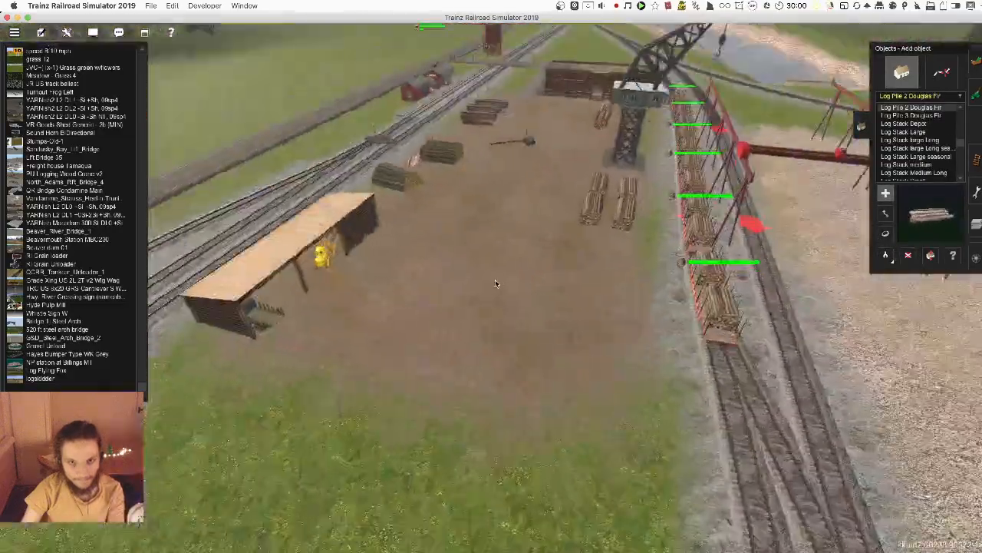
pyautogui.click(495, 284)
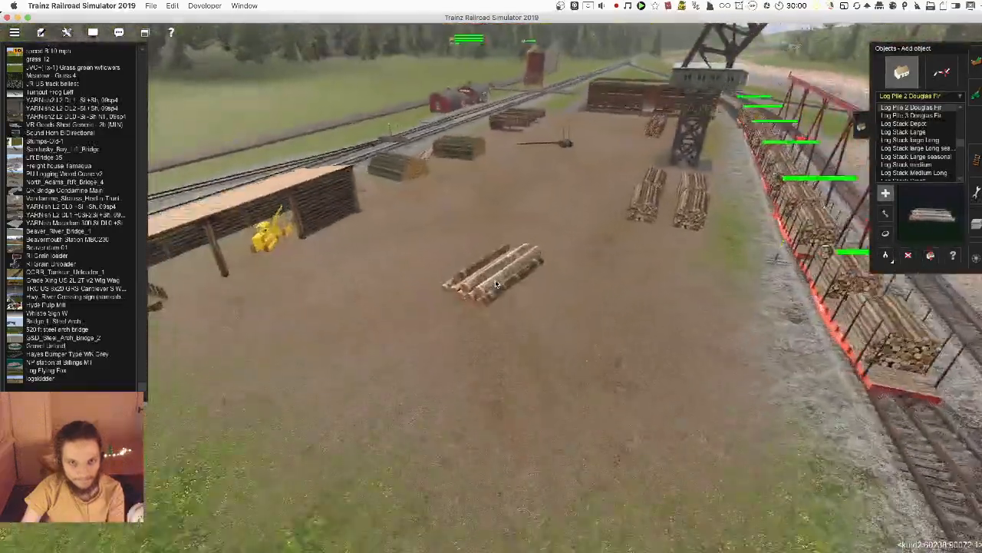
pyautogui.press('r')
pyautogui.moveTo(435, 312); pyautogui.dragTo(476, 307)
pyautogui.press('m')
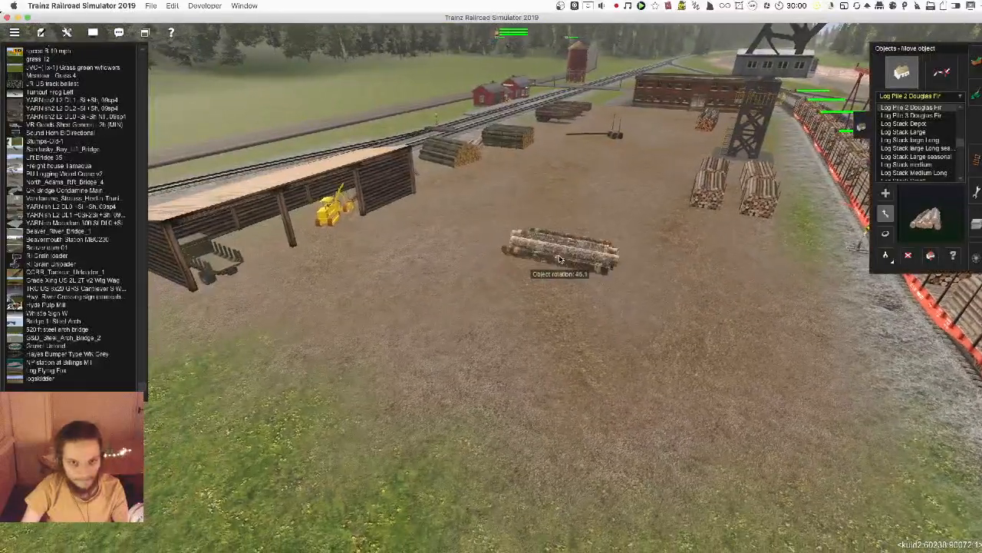
pyautogui.moveTo(396, 320); pyautogui.dragTo(372, 331)
pyautogui.rightClick(508, 246)
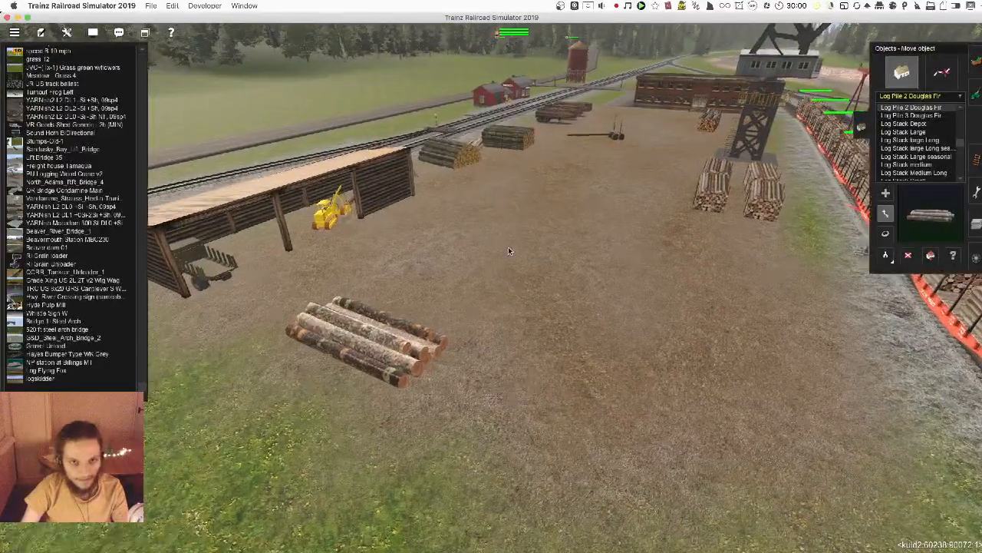
# - Choose the Log-Stack-Scenery-23-102-T6 asset from an existing stack and place one beside the Douglas fir pile, adjusting its rotation
pyautogui.press('Left')
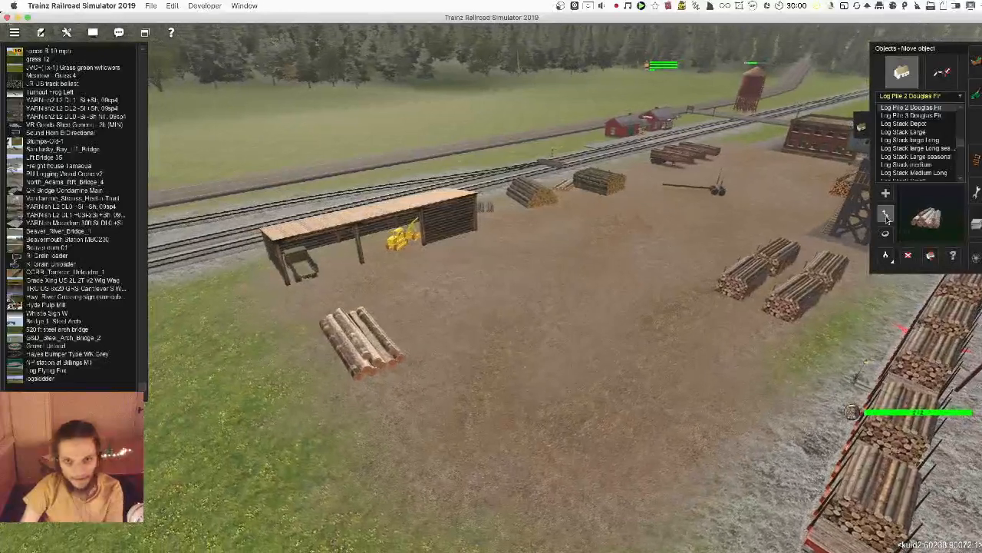
pyautogui.click(544, 196)
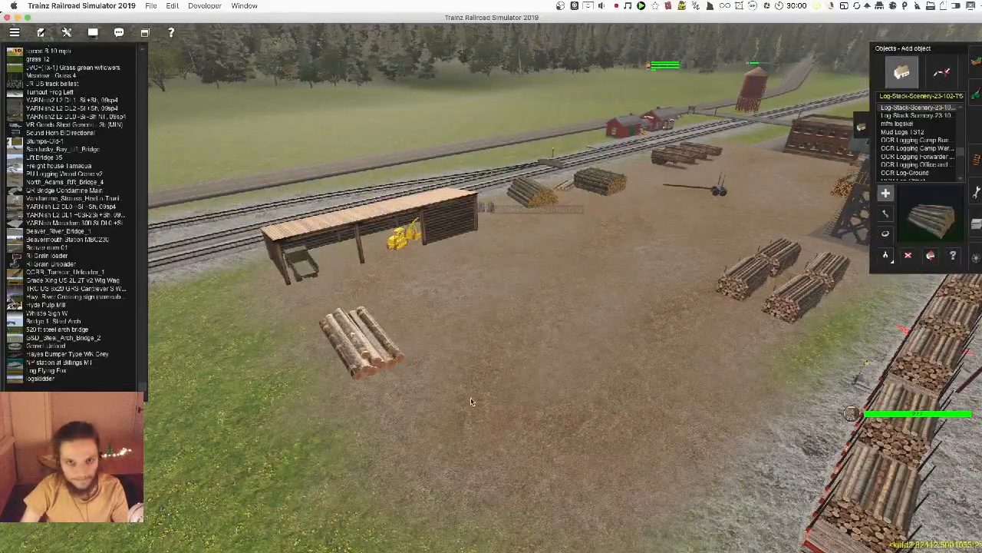
pyautogui.click(458, 417)
pyautogui.press('r')
pyautogui.moveTo(458, 416); pyautogui.dragTo(461, 416)
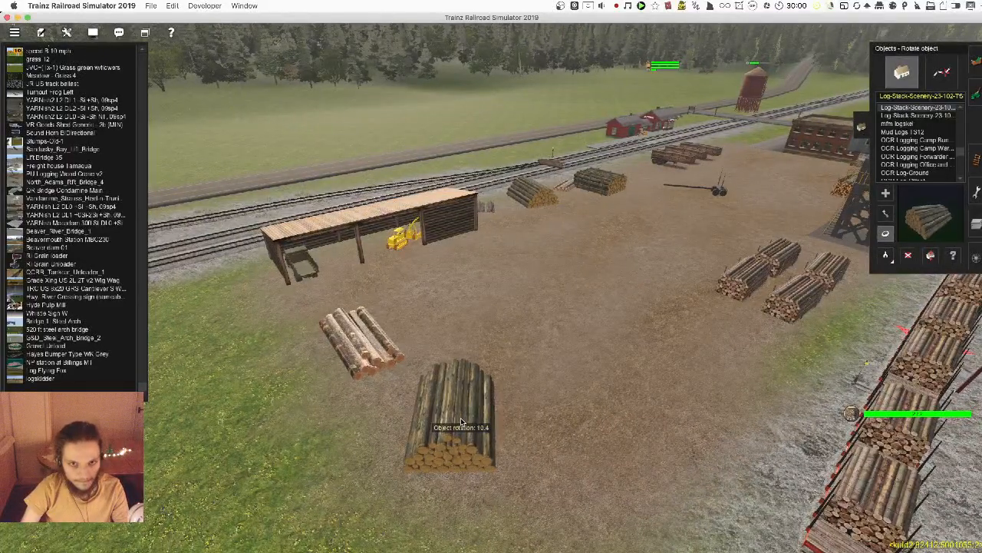
pyautogui.press('super+z')
# - Arrange two Log-Stack-Scenery-23-102-T6 stacks in a row next to the Douglas fir pile, angled along the grass edge
pyautogui.click(571, 255)
pyautogui.rightClick(575, 242)
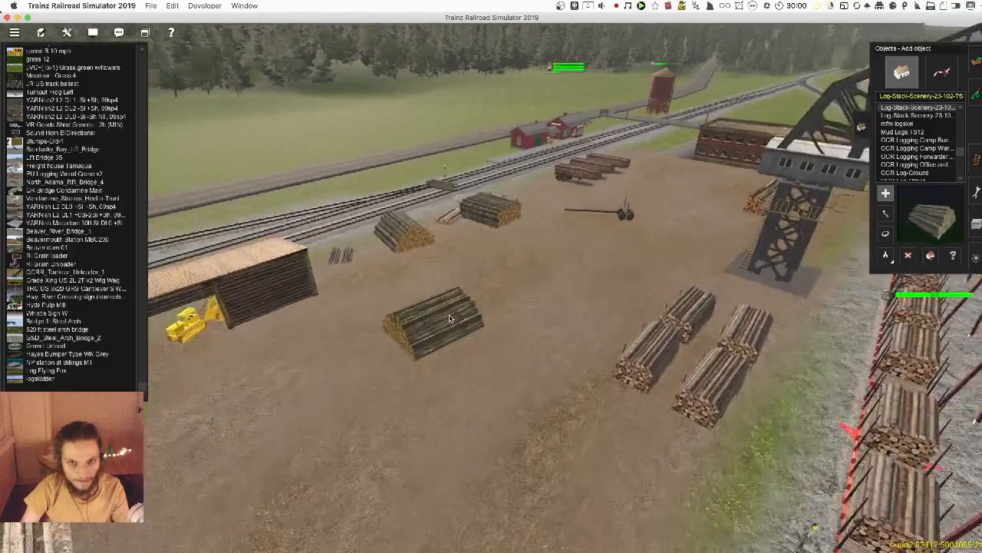
pyautogui.press('d')
pyautogui.click(418, 361)
pyautogui.rightClick(439, 377)
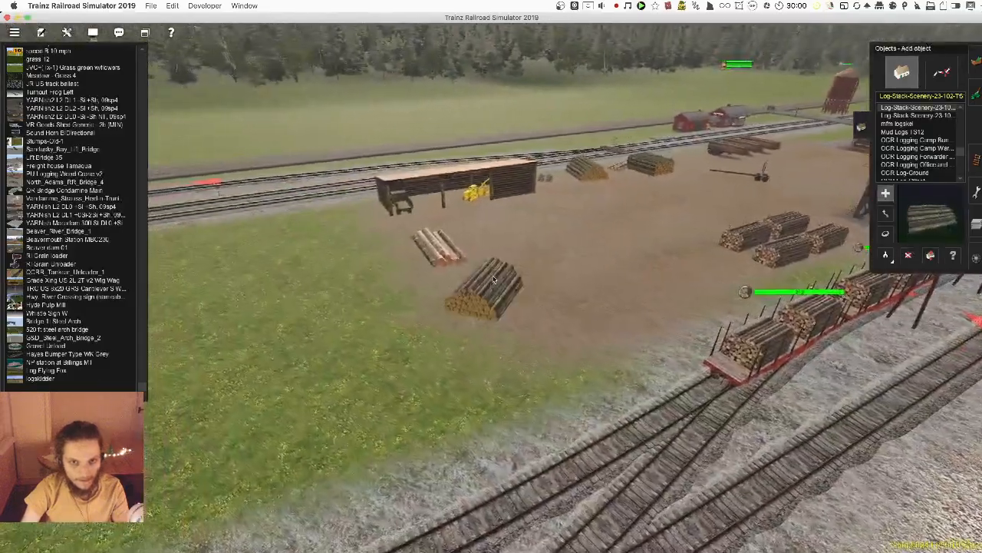
pyautogui.press('r')
pyautogui.moveTo(487, 307); pyautogui.dragTo(543, 331)
pyautogui.press('m')
pyautogui.press('m')
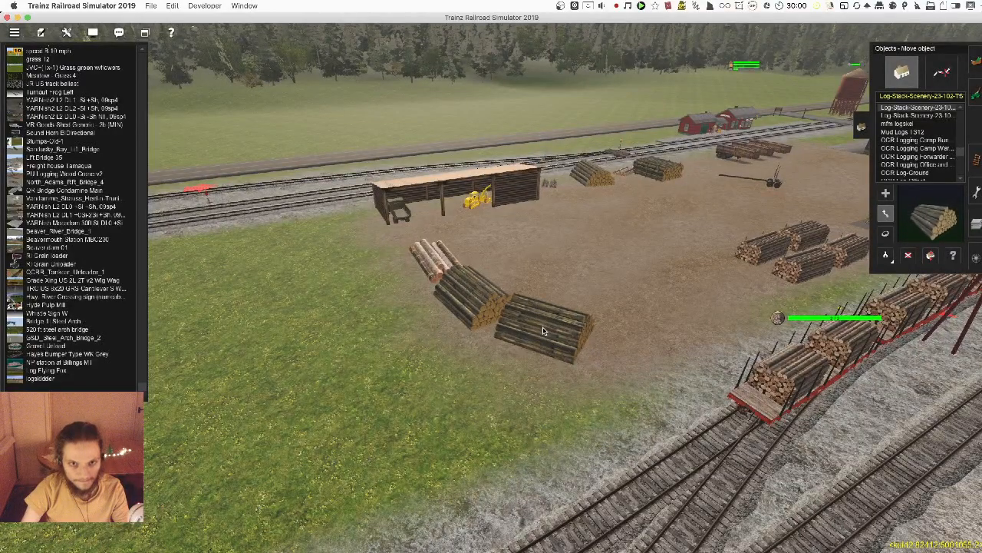
# - Examine the loaded log cars and the arranged log yard from ground level and from above
pyautogui.moveTo(541, 333); pyautogui.dragTo(645, 279, button='right')
pyautogui.scroll(6, 493, 283)
pyautogui.scroll(3, 521, 332)
pyautogui.scroll(-5, 521, 332)
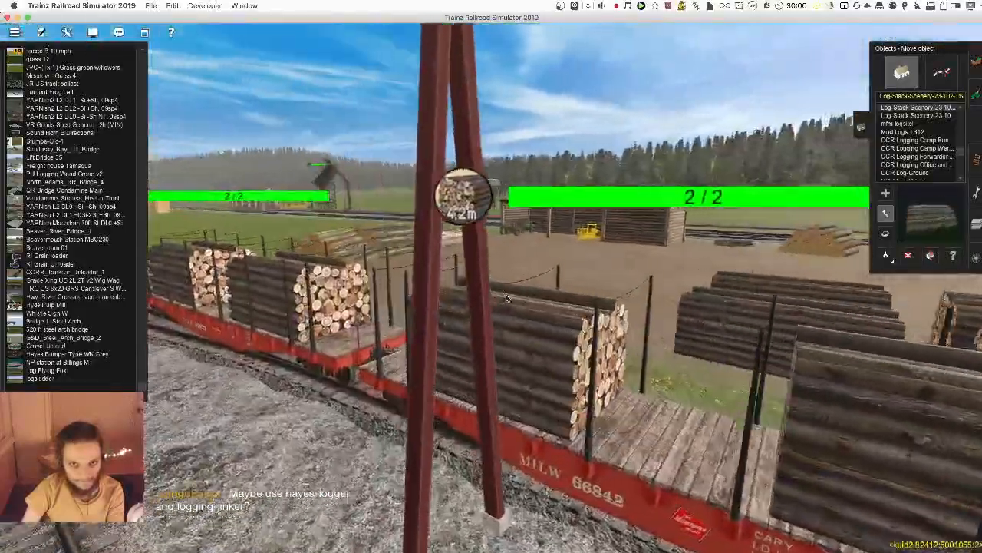
pyautogui.scroll(-6, 520, 284)
pyautogui.scroll(3, 507, 308)
pyautogui.scroll(-3, 472, 305)
pyautogui.scroll(5, 493, 244)
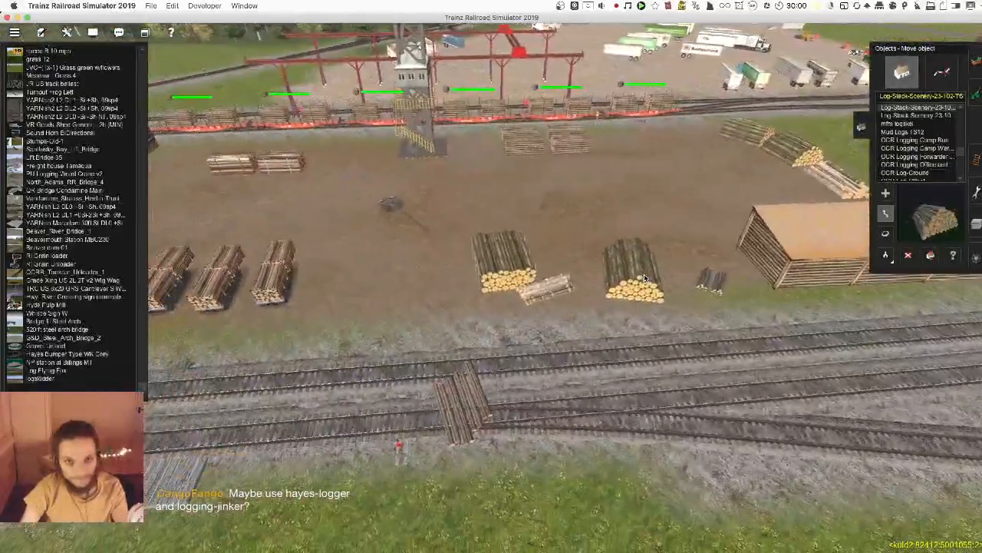
# - Clear the ground beside the shed by removing the large log stack and the flat log bundle from the tracks, and turn the small dark logs
pyautogui.keyDown('shift'); pyautogui.click(645, 279); pyautogui.keyUp('shift')
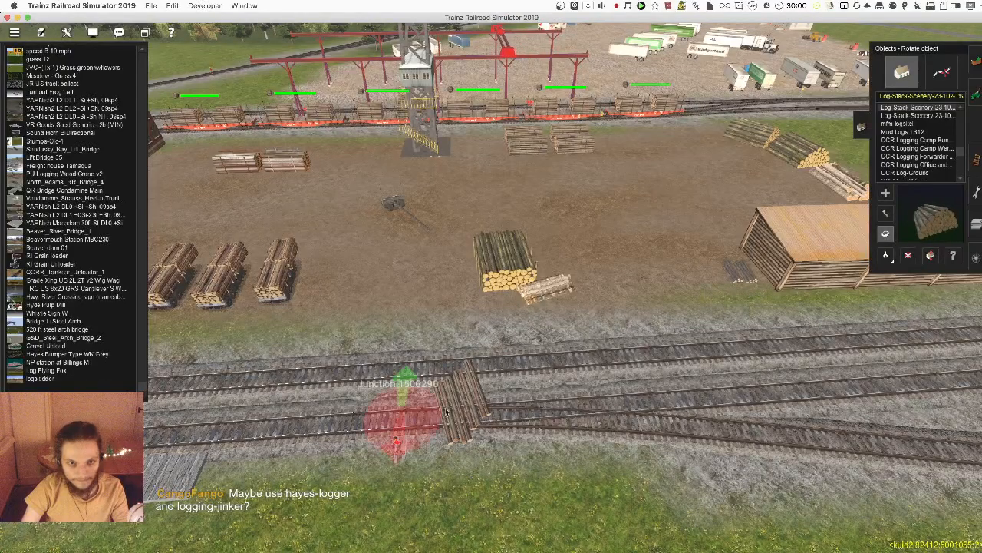
pyautogui.moveTo(558, 321); pyautogui.dragTo(630, 275)
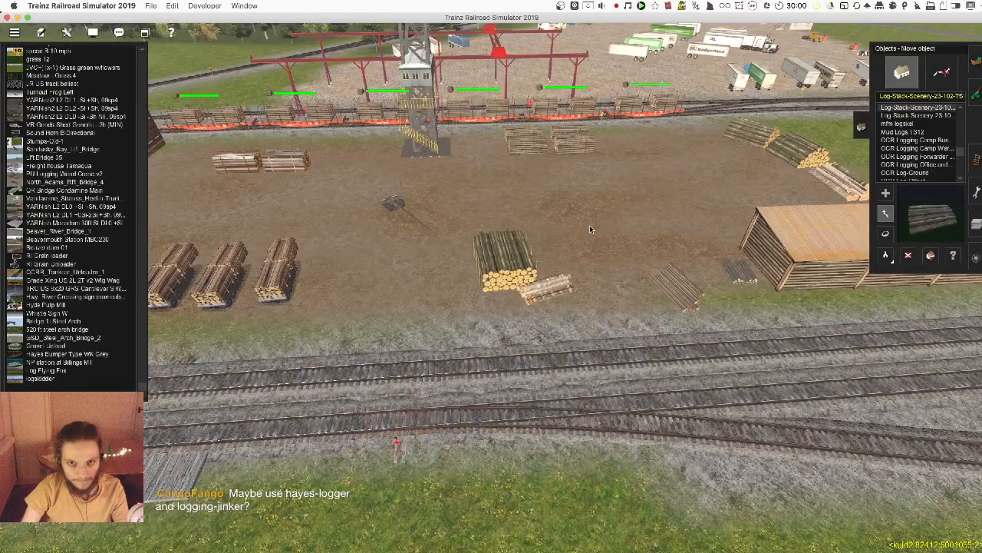
pyautogui.moveTo(589, 225); pyautogui.dragTo(644, 310, button='right')
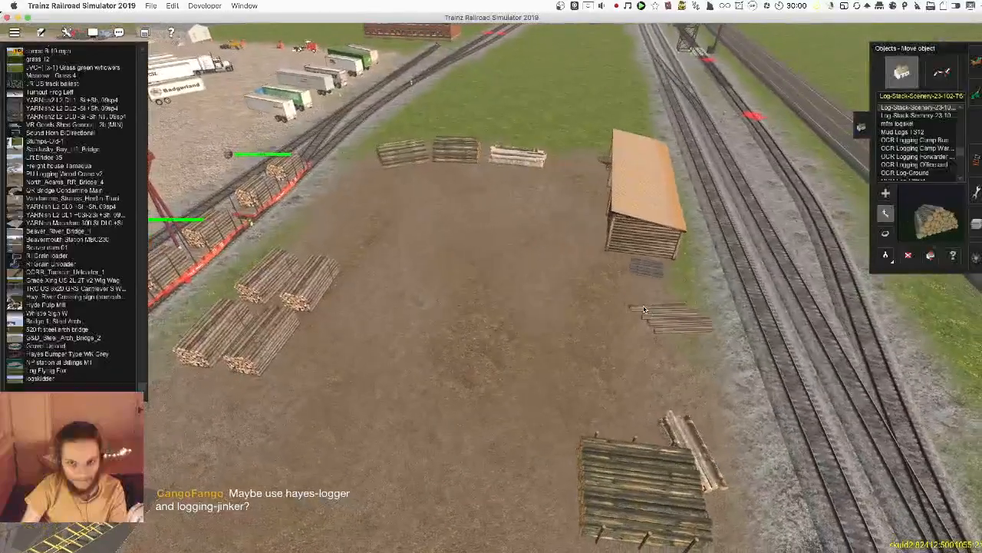
pyautogui.moveTo(644, 310); pyautogui.dragTo(633, 298)
pyautogui.scroll(-5, 627, 297)
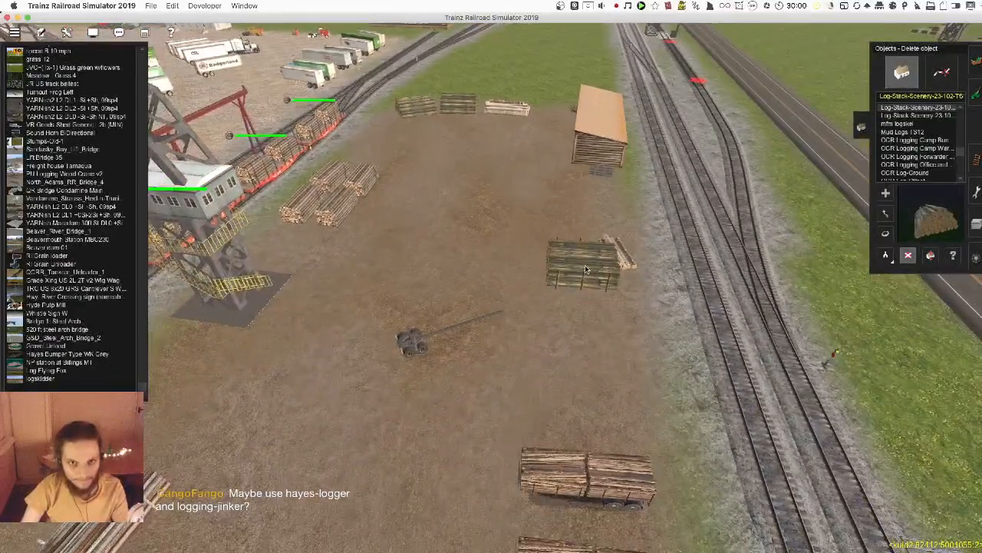
# - Move the remaining large dark log stack up against the end wall of the open shed
pyautogui.moveTo(568, 236); pyautogui.dragTo(571, 224)
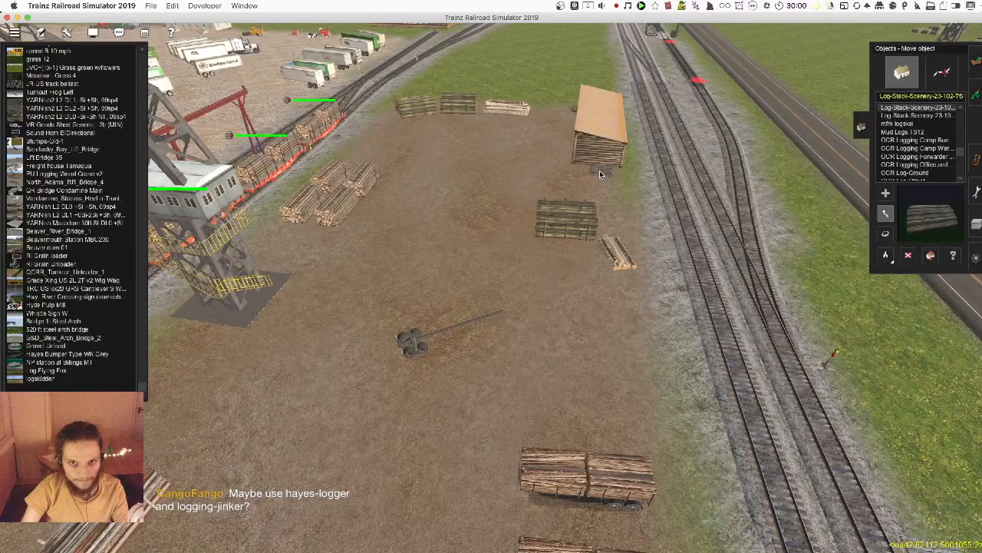
pyautogui.scroll(5, 589, 318)
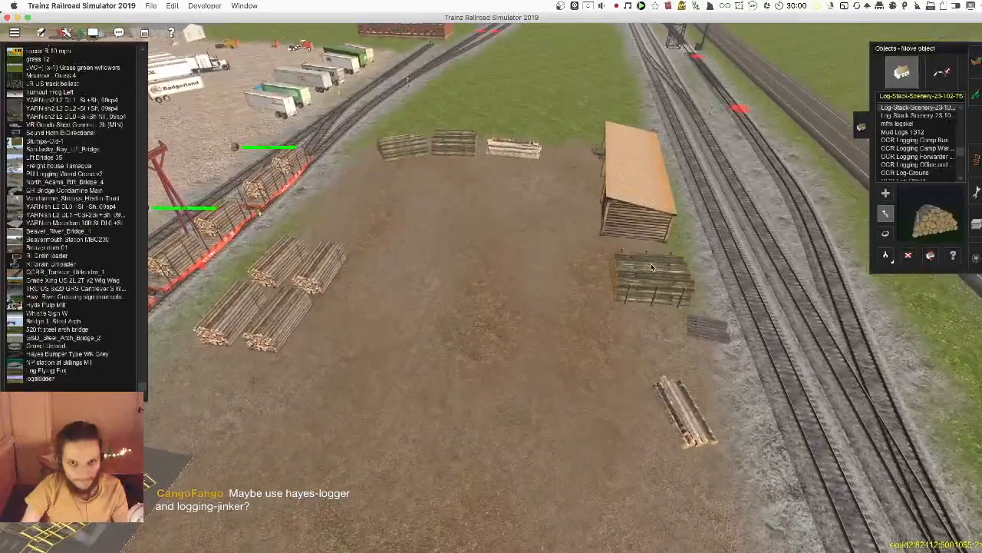
pyautogui.keyDown('shift'); pyautogui.moveTo(639, 251); pyautogui.dragTo(634, 252); pyautogui.keyUp('shift')
pyautogui.press('m')
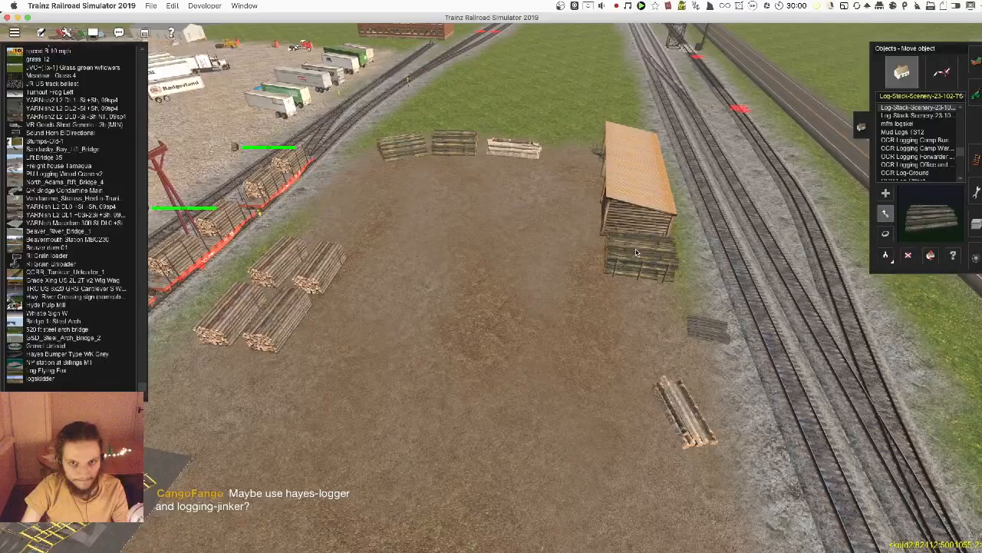
pyautogui.moveTo(632, 250); pyautogui.dragTo(632, 247)
# - Move the small dark log pile across the yard to the wall of the brick building
pyautogui.moveTo(702, 329); pyautogui.dragTo(651, 329)
pyautogui.press('Down')
pyautogui.moveTo(470, 395); pyautogui.dragTo(540, 273)
pyautogui.press('Left')
pyautogui.scroll(5, 525, 281)
pyautogui.press('Left')
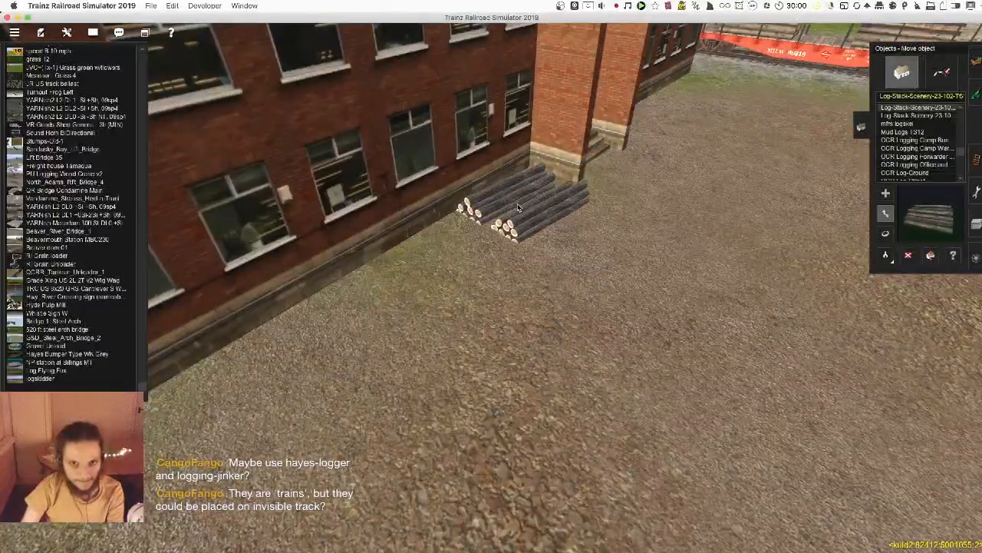
# - Delete the small dark log pile lying in the middle of the log yard
pyautogui.scroll(-5, 517, 207)
pyautogui.press('Left')
pyautogui.press('Left')
pyautogui.scroll(-3, 540, 273)
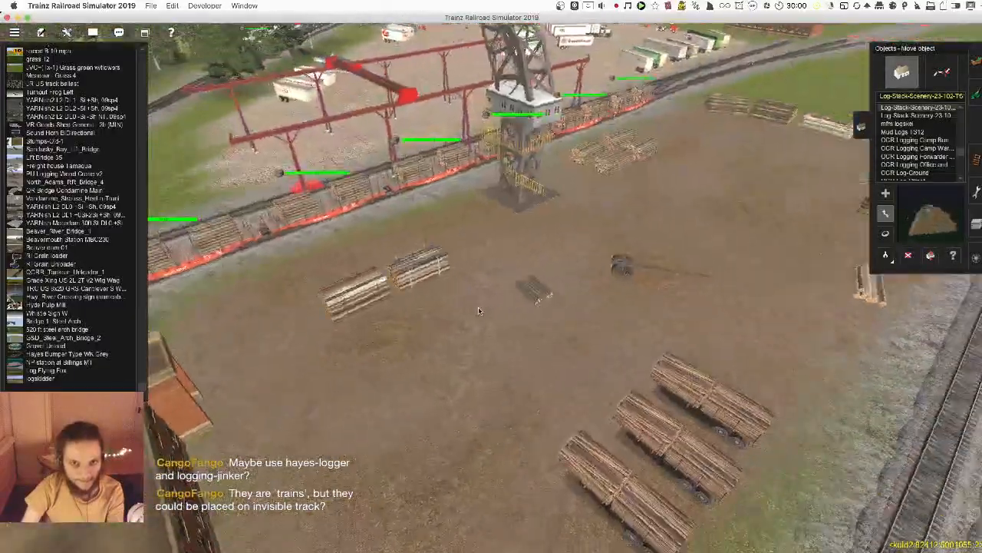
pyautogui.press('d')
pyautogui.click(495, 275)
pyautogui.rightClick(476, 277)
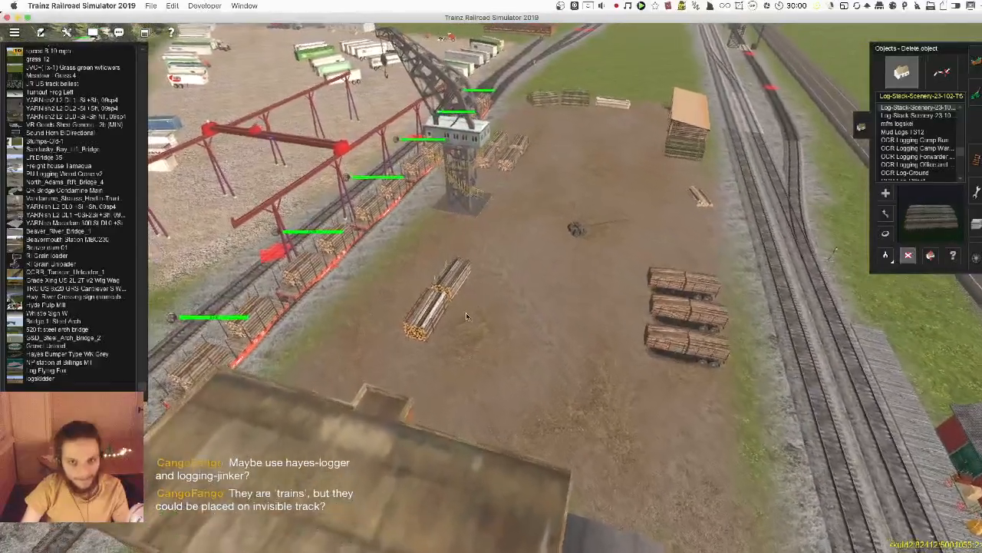
# - Pick up the Log Stack 6m long static type from the existing stacks and clear the two stacks from the middle of the yard
pyautogui.press('g')
pyautogui.click(461, 300)
pyautogui.click(461, 282)
pyautogui.press('a')
pyautogui.rightClick(521, 306)
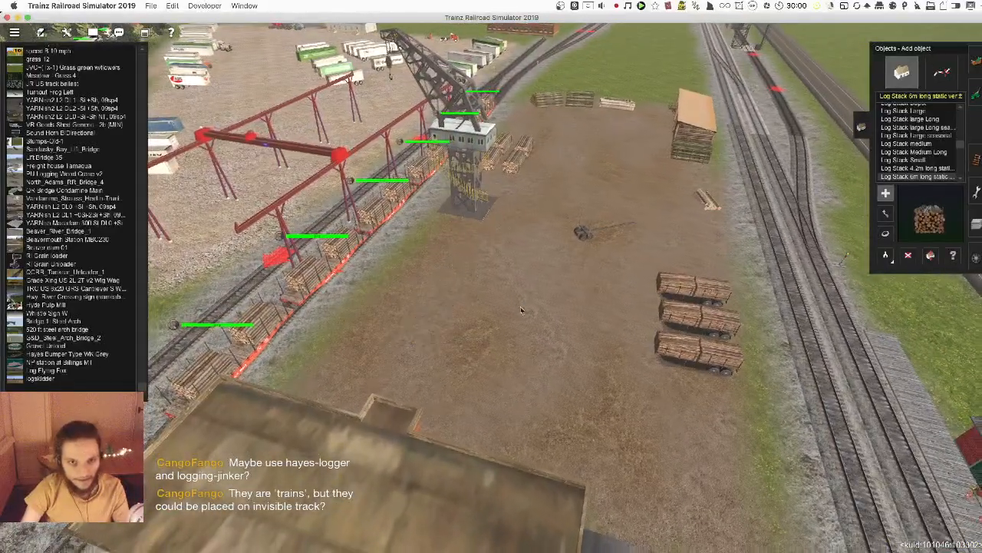
# - Place two 6 m long static log stacks end to end in front of the open shed, in line with each other
pyautogui.rightClick(536, 249)
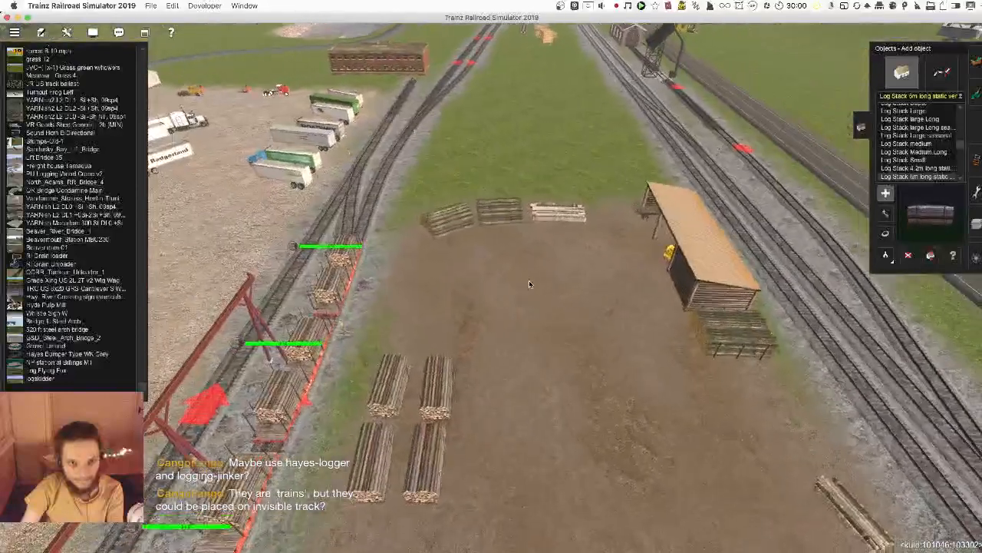
pyautogui.click(528, 279)
pyautogui.press('r')
pyautogui.moveTo(527, 279); pyautogui.dragTo(498, 265)
pyautogui.press('m')
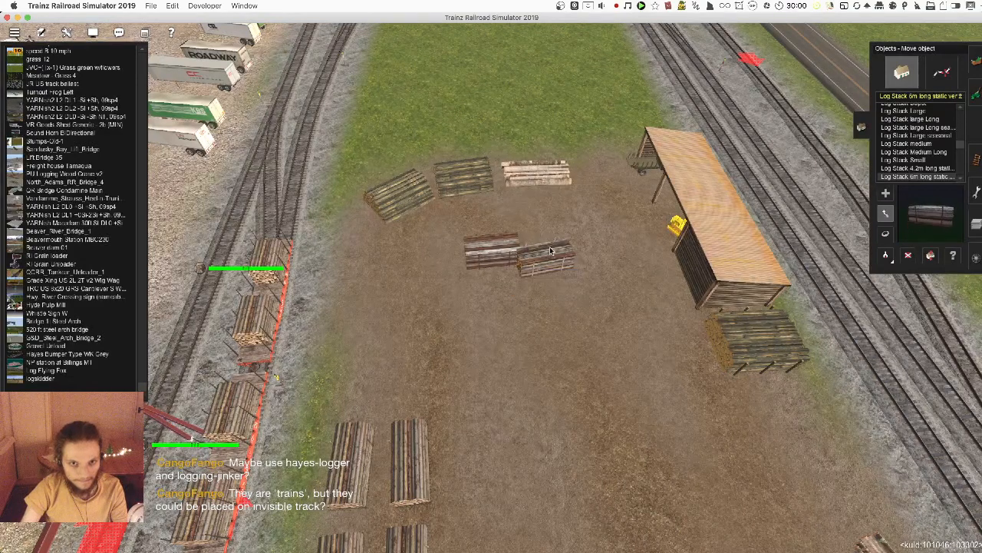
pyautogui.keyDown('shift'); pyautogui.moveTo(543, 244); pyautogui.dragTo(546, 250); pyautogui.keyUp('shift')
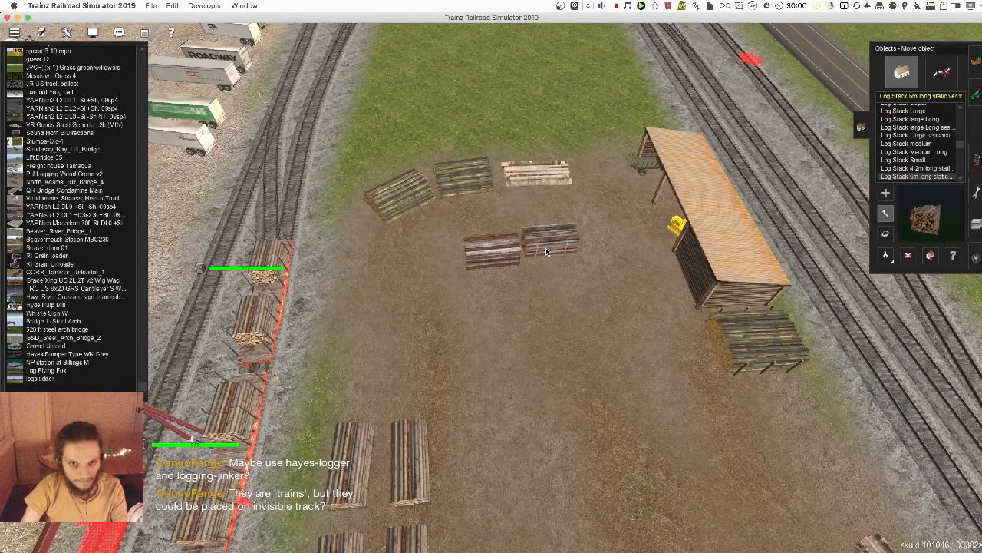
# - Add two more 6 m static log stacks alongside the first pair and align them into a two-by-two block
pyautogui.click(498, 295)
pyautogui.press('r')
pyautogui.moveTo(498, 294); pyautogui.dragTo(559, 279)
pyautogui.press('m')
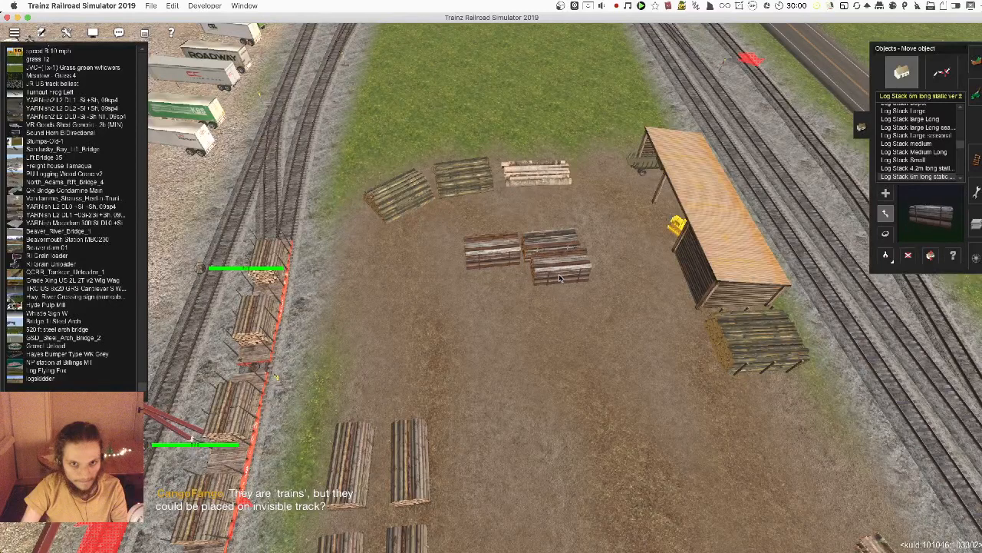
pyautogui.click(484, 326)
pyautogui.press('r')
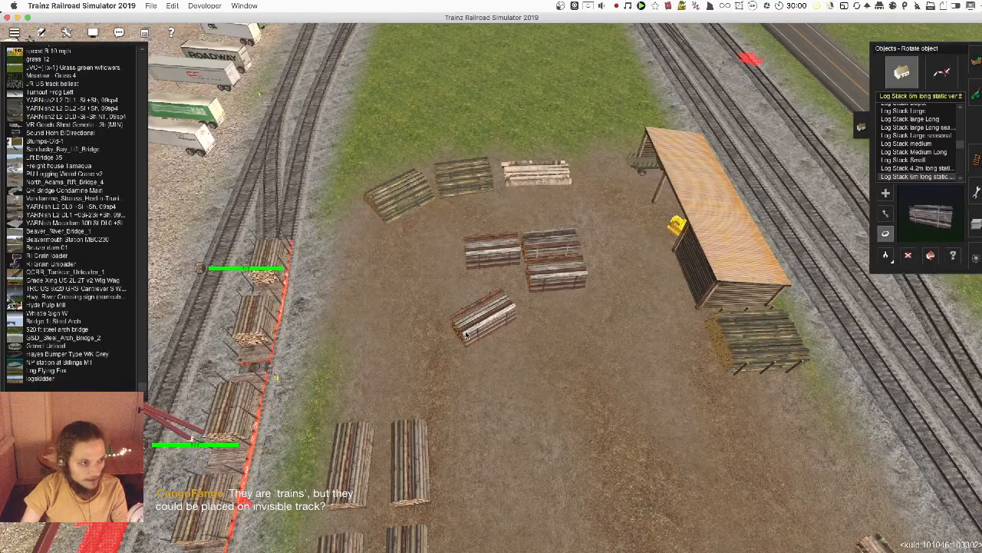
pyautogui.moveTo(484, 326); pyautogui.dragTo(512, 326)
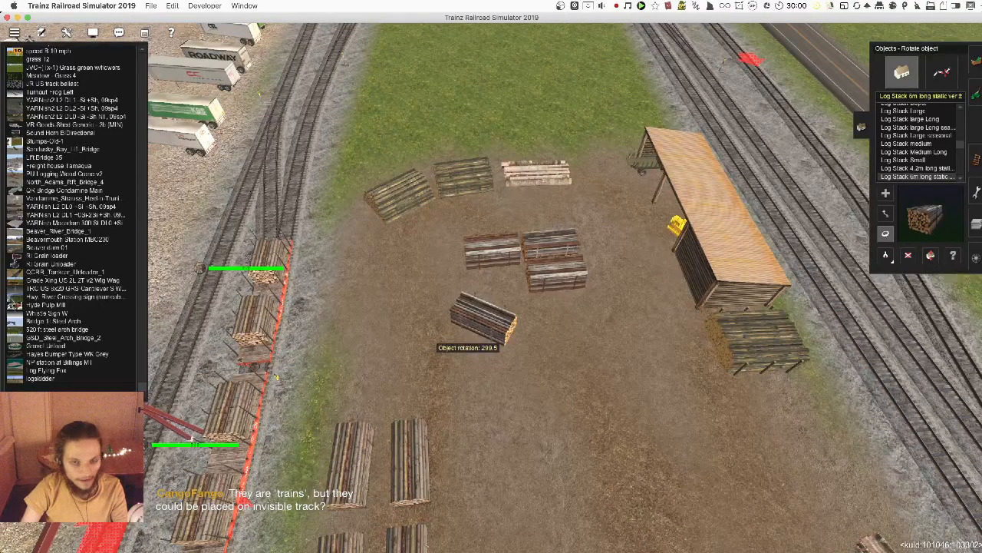
pyautogui.moveTo(492, 288); pyautogui.dragTo(503, 288)
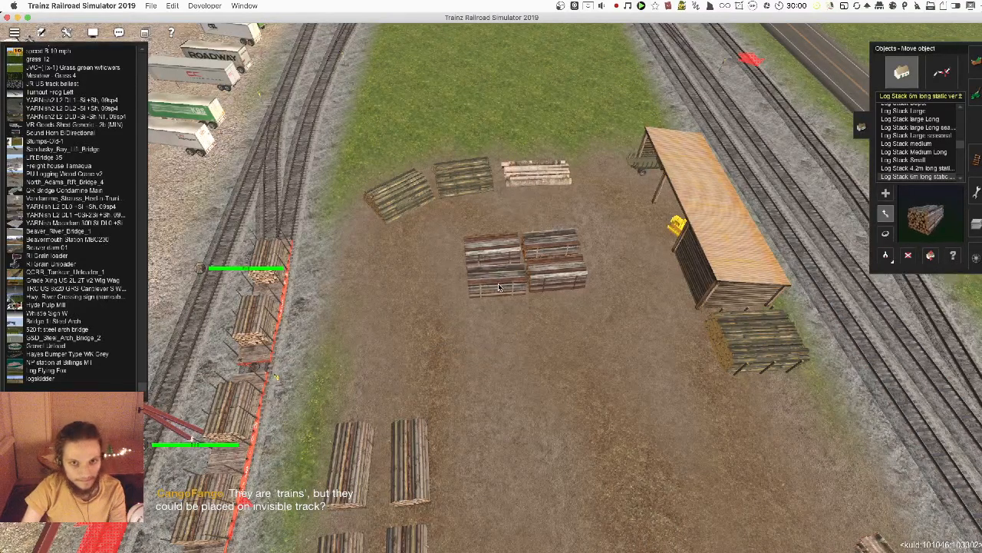
# - Replace the Log Pile 1 Douglas Fir near the tracks with a new one beyond the dark log stack, turned and moved to the yard edge
pyautogui.moveTo(498, 283); pyautogui.dragTo(381, 299, button='right')
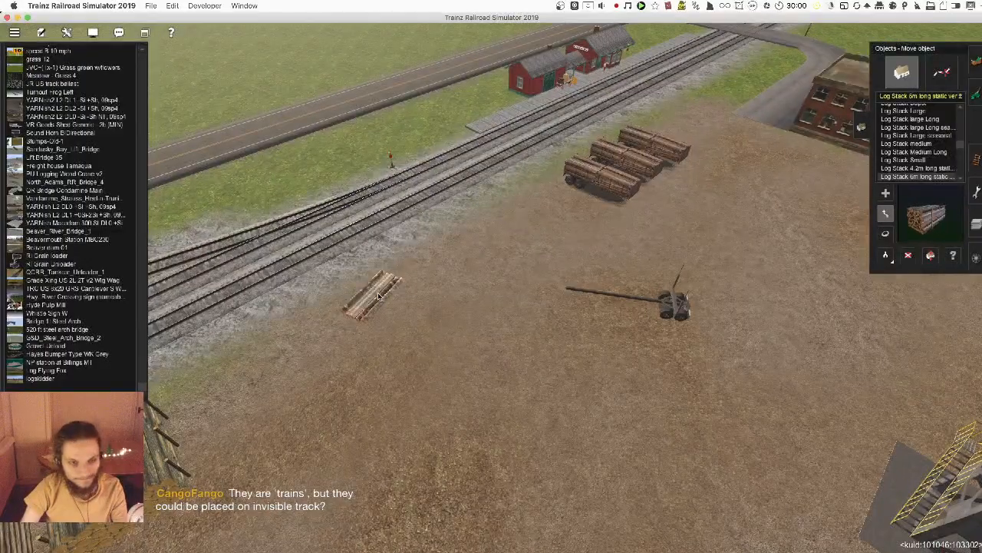
pyautogui.press('g')
pyautogui.click(378, 296)
pyautogui.press('Delete')
pyautogui.moveTo(379, 297); pyautogui.dragTo(494, 218, button='right')
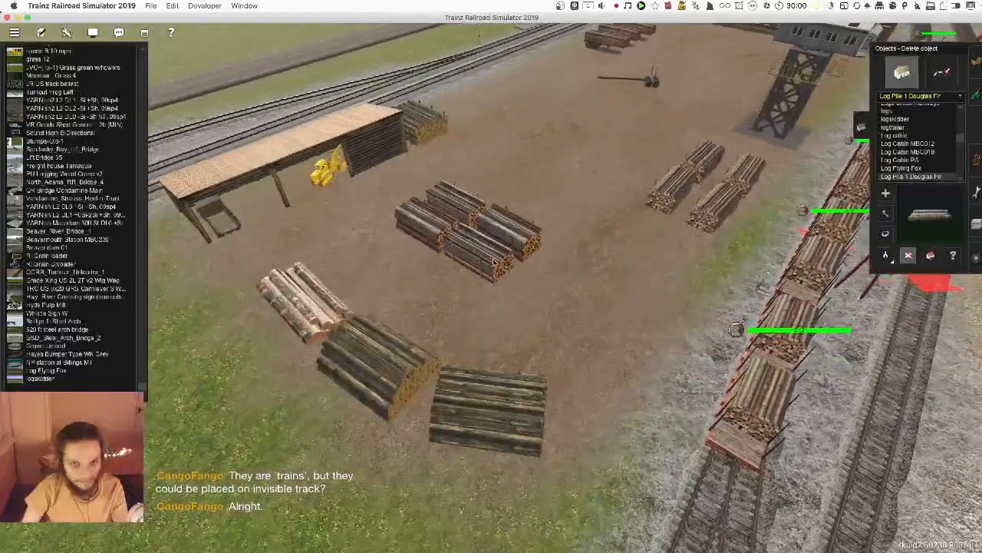
pyautogui.press('Up')
pyautogui.press('a')
pyautogui.click(461, 222)
pyautogui.press('r')
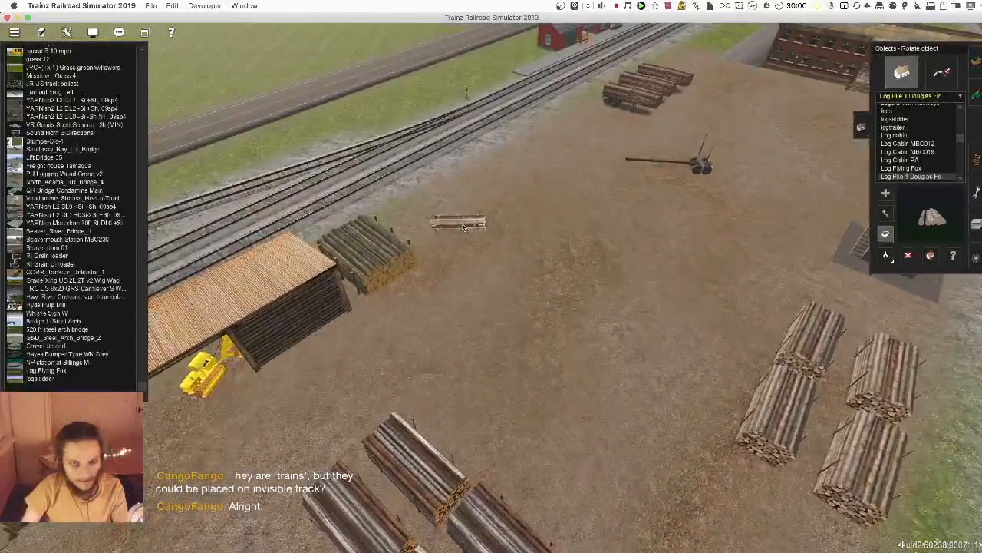
pyautogui.moveTo(463, 226); pyautogui.dragTo(467, 225)
pyautogui.press('m')
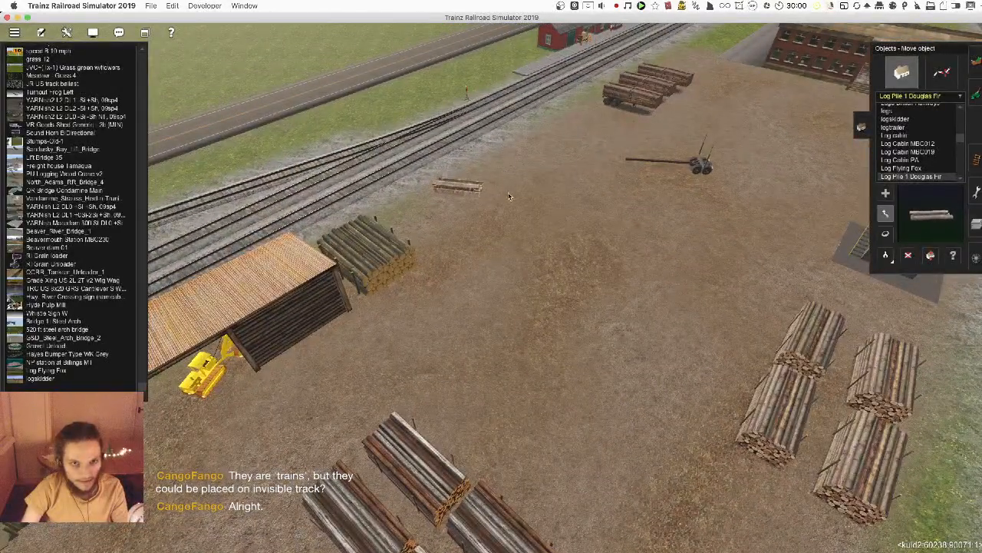
# - Turn the empty log trailer and move it to the yard edge along the tracks, next to the three loaded trailers
pyautogui.rightClick(619, 173)
pyautogui.press('r')
pyautogui.moveTo(603, 279); pyautogui.dragTo(606, 291)
pyautogui.press('m')
pyautogui.moveTo(466, 244); pyautogui.dragTo(491, 223)
pyautogui.press('r')
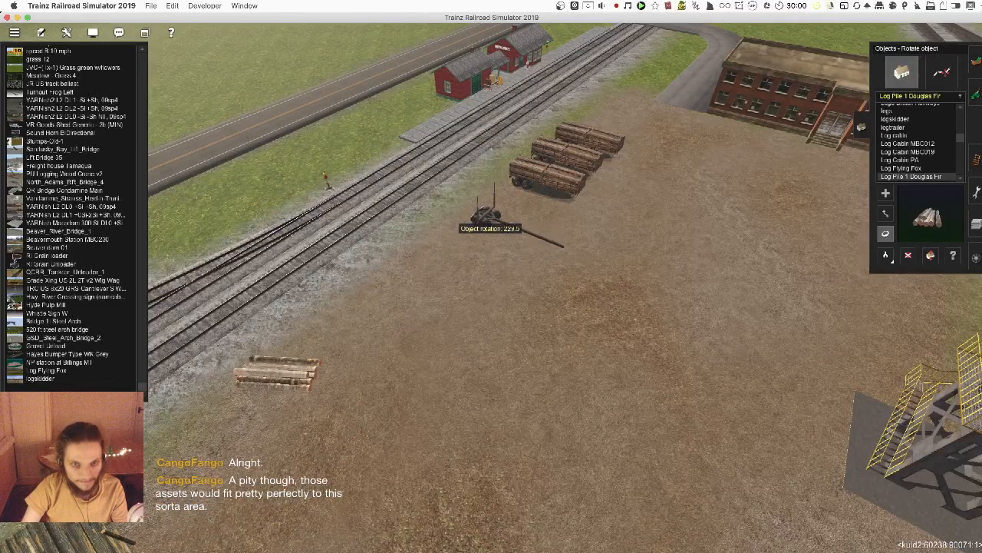
pyautogui.press('h')
pyautogui.moveTo(485, 216); pyautogui.dragTo(470, 218)
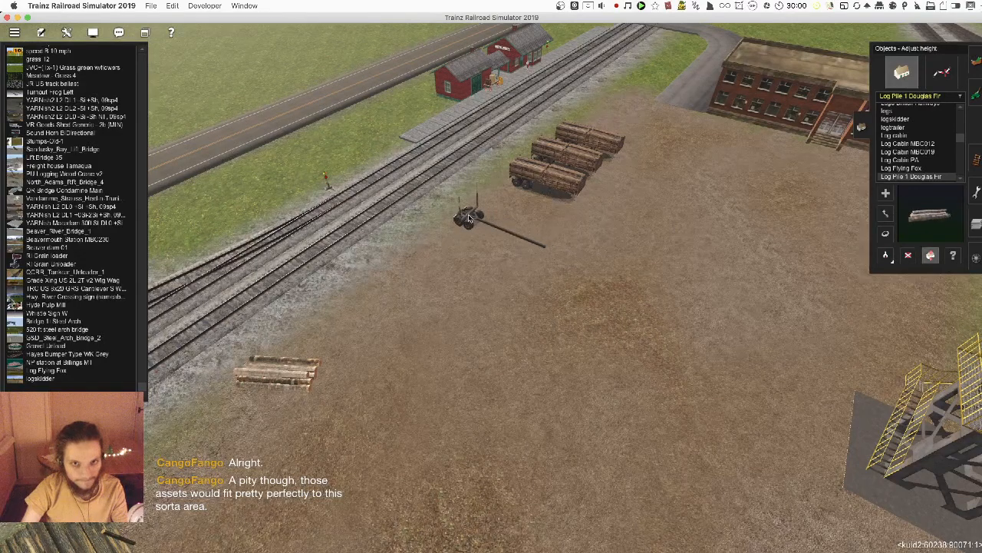
pyautogui.click(441, 268)
pyautogui.press('r')
pyautogui.press('d')
pyautogui.click(443, 268)
# - Place a second TUME-24610-Trailer-Wood and line it up parallel beside the first empty trailer
pyautogui.press('g')
pyautogui.click(470, 224)
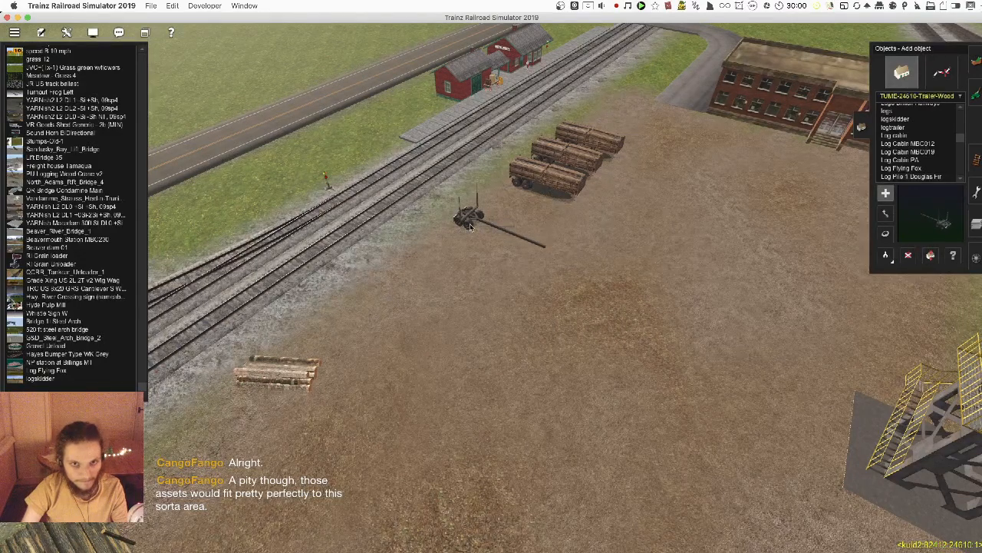
pyautogui.click(460, 277)
pyautogui.press('r')
pyautogui.moveTo(460, 278); pyautogui.dragTo(470, 265)
pyautogui.rightClick(470, 265)
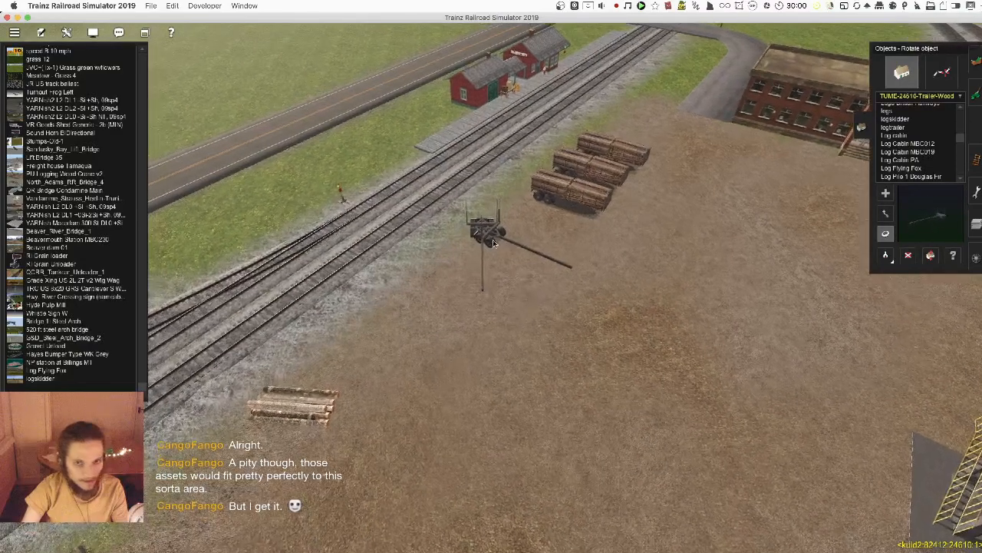
pyautogui.rightClick(493, 240)
pyautogui.moveTo(486, 359); pyautogui.dragTo(429, 342)
pyautogui.press('m')
pyautogui.moveTo(501, 330)
pyautogui.mouseDown()
pyautogui.moveTo(527, 330)
pyautogui.moveTo(506, 329)
pyautogui.mouseUp()
pyautogui.rightClick(545, 425)
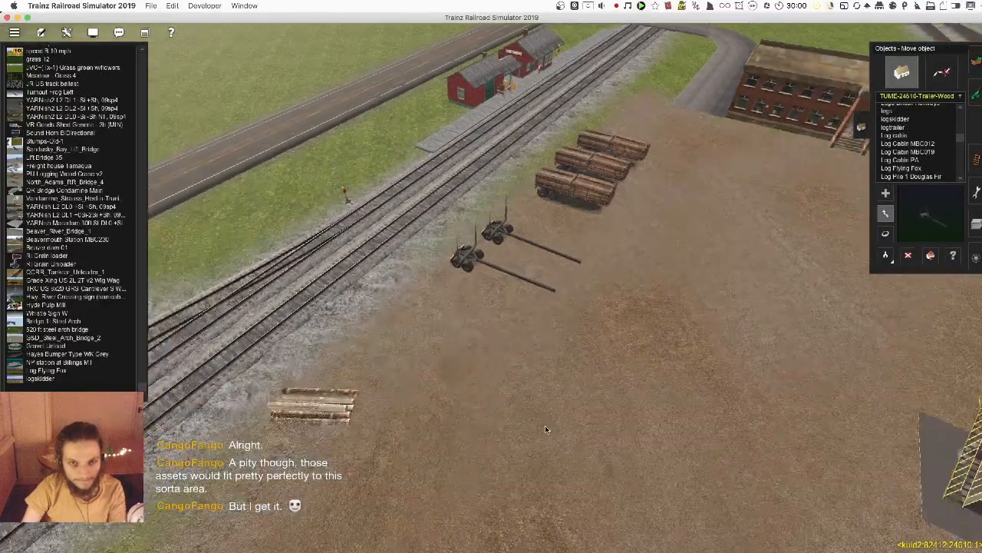
# - Place a BM Log Stack 6m long beside the four stacks along the loaded log cars and turn it parallel to them
pyautogui.moveTo(545, 425); pyautogui.dragTo(486, 296, button='right')
pyautogui.press('g')
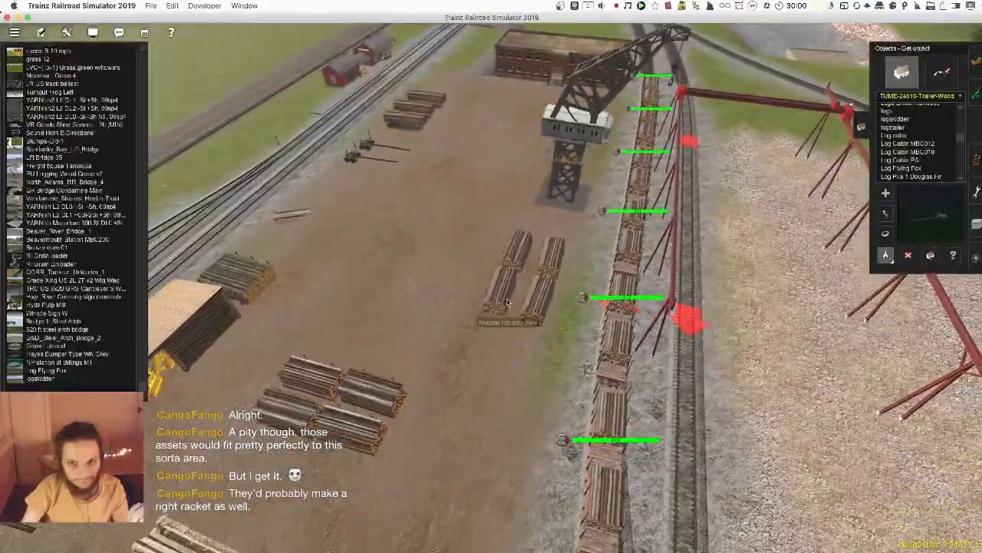
pyautogui.click(487, 294)
pyautogui.click(478, 294)
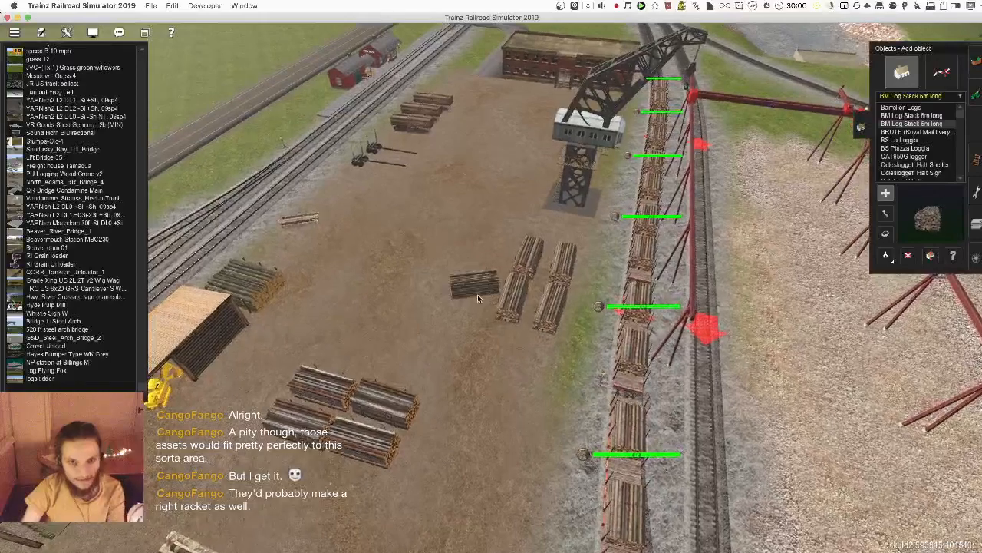
pyautogui.scroll(5, 478, 294)
pyautogui.press('r')
pyautogui.moveTo(466, 290)
pyautogui.mouseDown()
pyautogui.moveTo(496, 305)
pyautogui.moveTo(463, 298)
pyautogui.mouseUp()
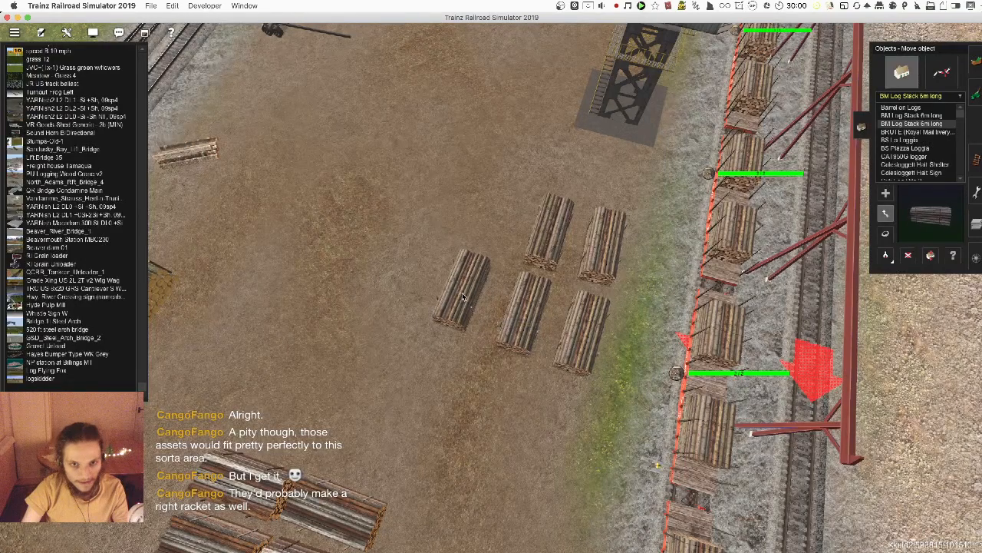
# - Move the two inner log stacks of the group by the log cars up against the outer two
pyautogui.rightClick(453, 235)
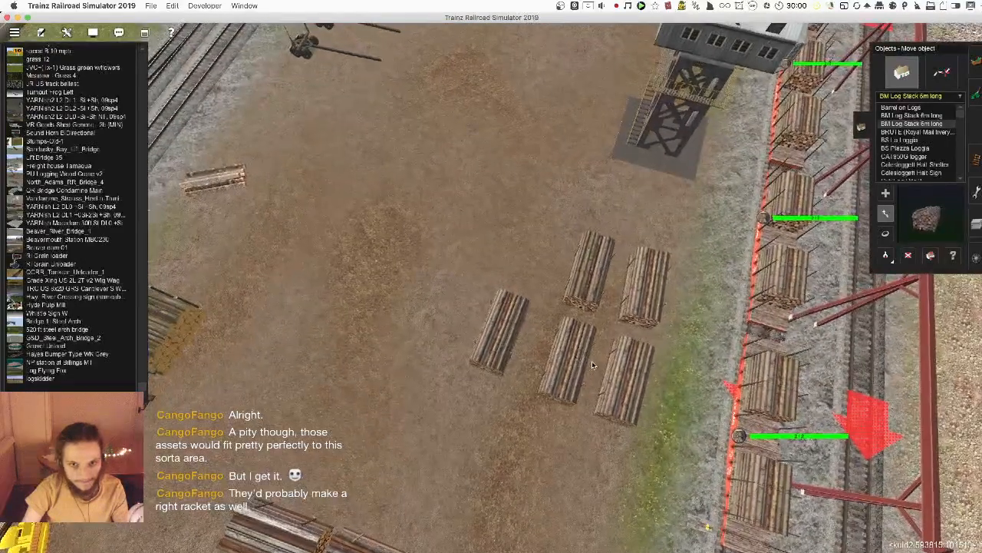
pyautogui.moveTo(592, 365); pyautogui.dragTo(608, 366)
pyautogui.moveTo(592, 286); pyautogui.dragTo(603, 288)
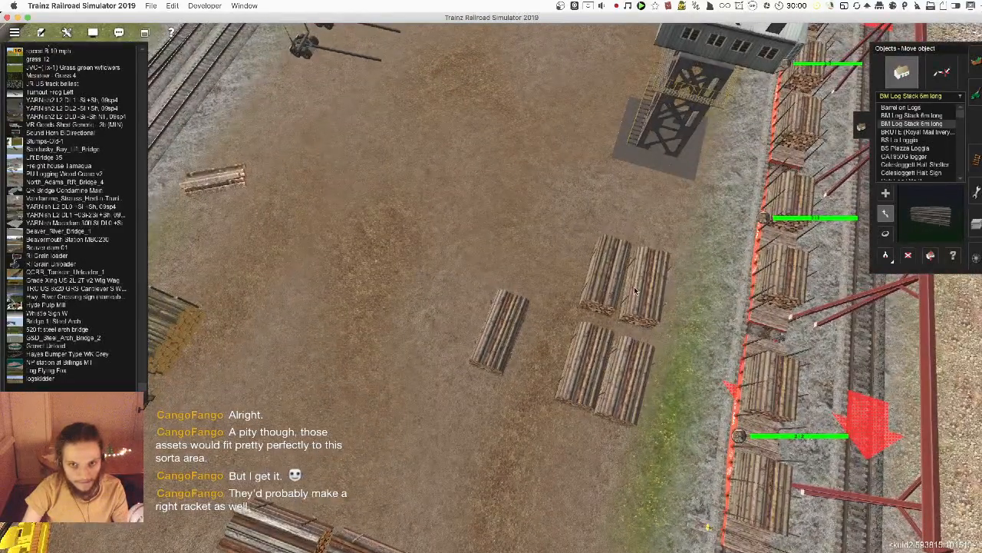
# - Shift the single log stack farther from the group and place a second one end to end with it at the same angle
pyautogui.moveTo(479, 323); pyautogui.dragTo(473, 322)
pyautogui.press('a')
pyautogui.moveTo(519, 253); pyautogui.dragTo(508, 265)
pyautogui.press('m')
pyautogui.press('r')
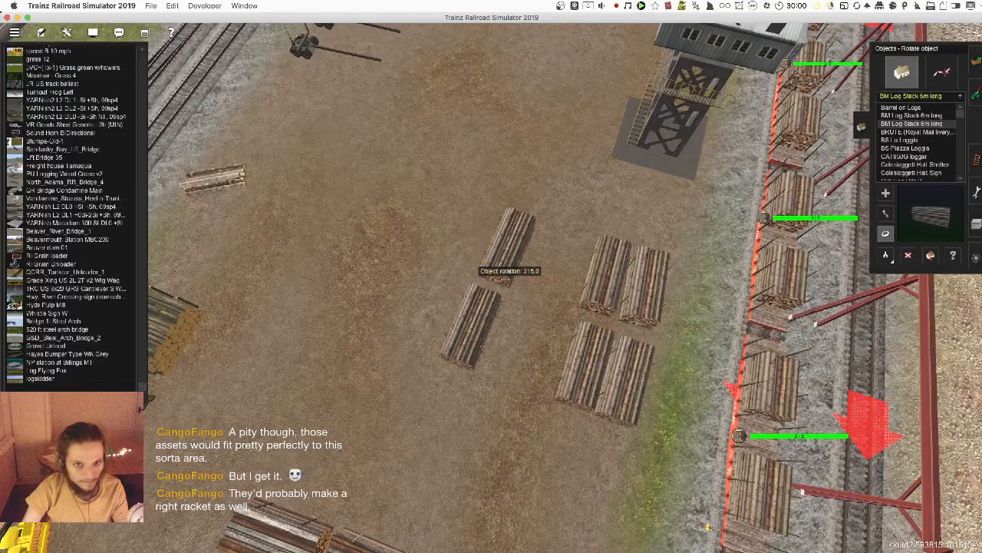
# - Place two more BM log stacks parallel alongside the new pair, completing a two-by-two block
pyautogui.rightClick(454, 255)
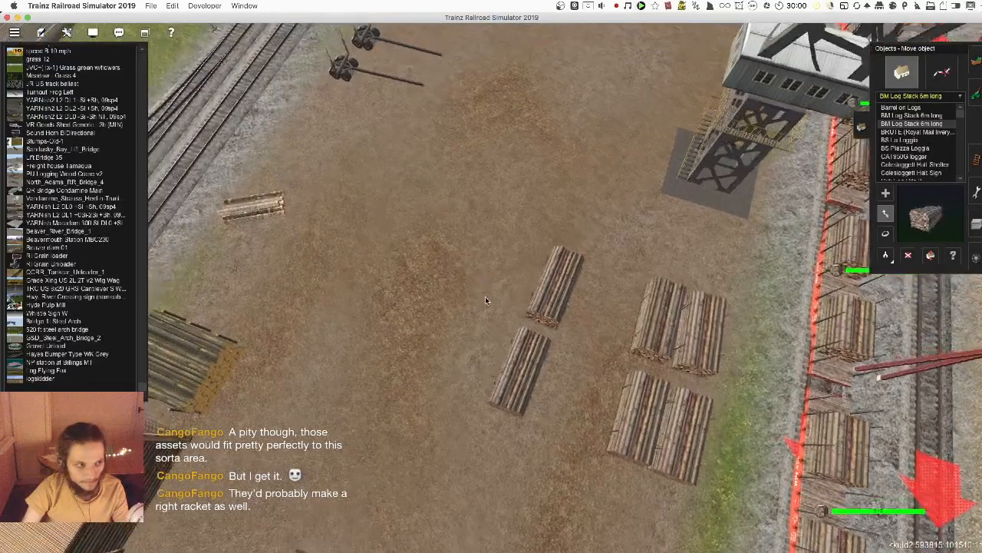
pyautogui.press('a')
pyautogui.click(502, 297)
pyautogui.moveTo(501, 297); pyautogui.dragTo(522, 287)
pyautogui.press('m')
pyautogui.press('a')
pyautogui.click(482, 376)
pyautogui.press('r')
pyautogui.moveTo(484, 369); pyautogui.dragTo(482, 357)
pyautogui.press('m')
pyautogui.press('r')
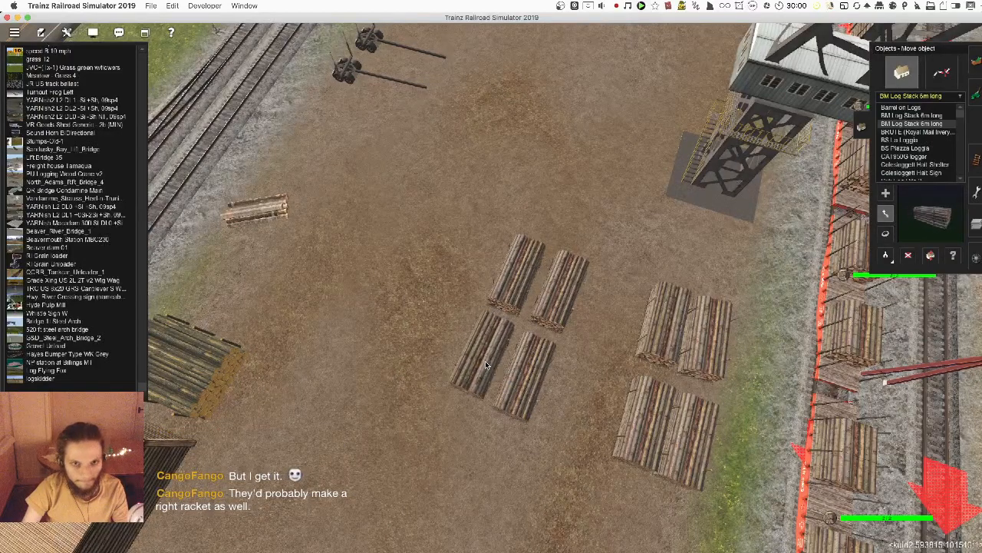
# - Place another BM log stack between the new block and the small Douglas fir pile, turned parallel to the block
pyautogui.rightClick(403, 268)
pyautogui.press('a')
pyautogui.click(556, 298)
pyautogui.press('r')
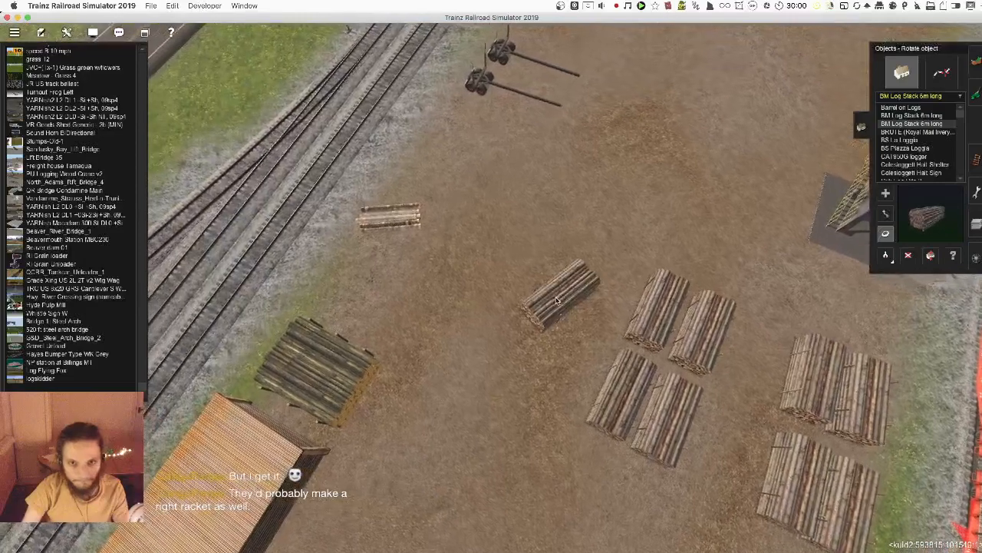
pyautogui.moveTo(558, 300)
pyautogui.mouseDown()
pyautogui.moveTo(601, 287)
pyautogui.moveTo(557, 279)
pyautogui.moveTo(550, 288)
pyautogui.mouseUp()
pyautogui.press('m')
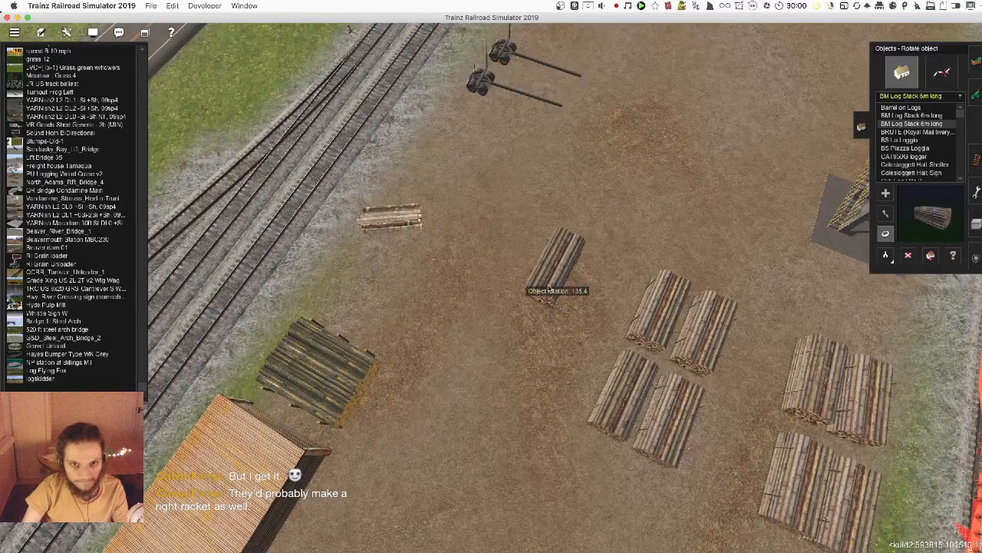
# - Add three more log stacks around it to form another two-by-two block facing the dark stack by the shed
pyautogui.moveTo(508, 355); pyautogui.dragTo(519, 328)
pyautogui.click(472, 321)
pyautogui.press('m')
pyautogui.press('r')
pyautogui.moveTo(515, 264)
pyautogui.mouseDown()
pyautogui.moveTo(519, 275)
pyautogui.moveTo(517, 254)
pyautogui.mouseUp()
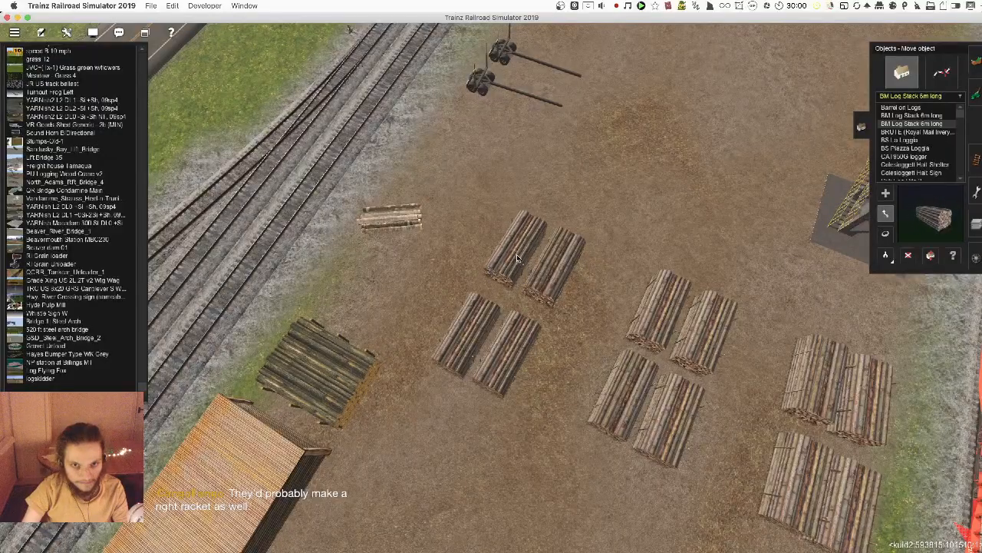
# - Place two BM log stacks side by side along the loaded log cars, on the brick building side of the crane tower
pyautogui.moveTo(516, 254); pyautogui.dragTo(475, 237, button='right')
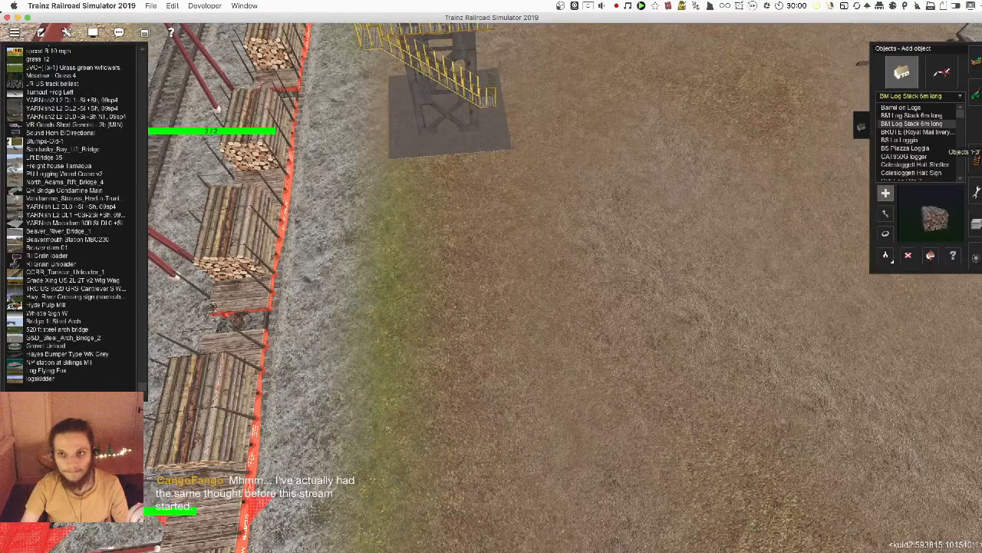
pyautogui.moveTo(484, 277); pyautogui.dragTo(445, 317)
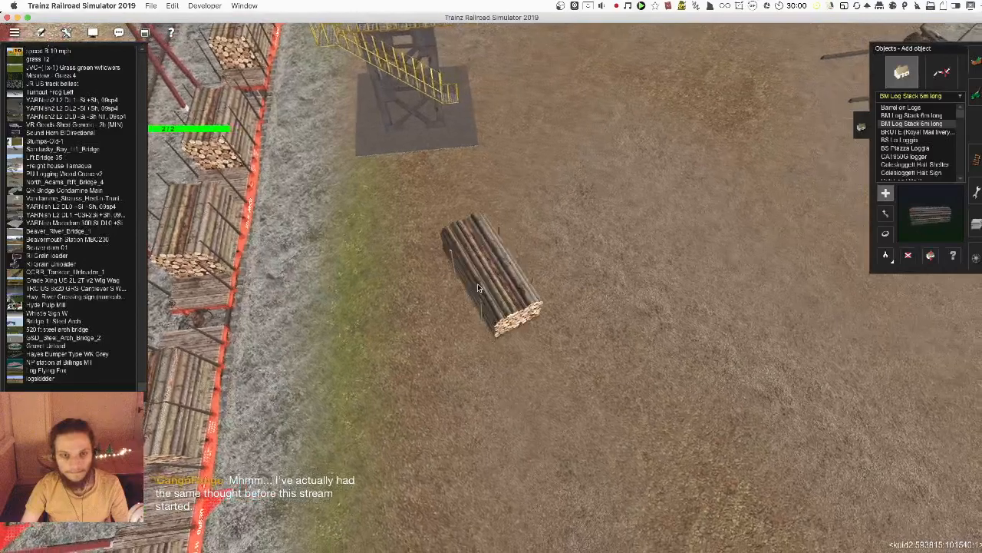
pyautogui.moveTo(519, 328); pyautogui.dragTo(515, 322)
pyautogui.press('m')
pyautogui.rightClick(552, 306)
pyautogui.rightClick(421, 370)
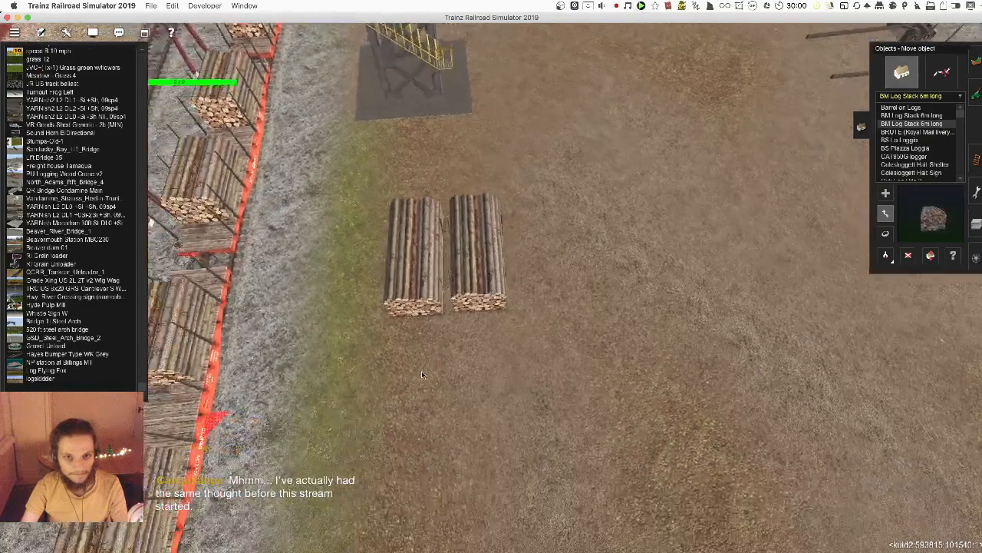
# - Place two further log stacks end to end with that pair, aligned as a two-by-two block beside the log cars
pyautogui.press('a')
pyautogui.click(523, 354)
pyautogui.press('r')
pyautogui.moveTo(477, 357); pyautogui.dragTo(489, 298)
pyautogui.press('m')
pyautogui.press('a')
pyautogui.click(574, 315)
pyautogui.press('r')
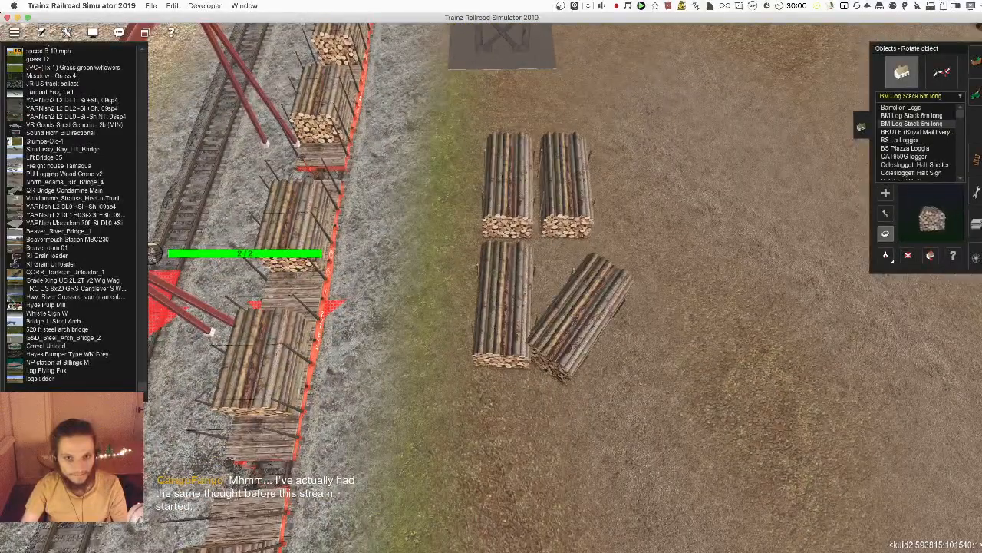
pyautogui.moveTo(574, 315)
pyautogui.mouseDown()
pyautogui.moveTo(568, 327)
pyautogui.moveTo(571, 312)
pyautogui.mouseUp()
pyautogui.press('m')
# - Add two more BM log stacks end to end with the block beside the log cars, extending it to two by three
pyautogui.rightClick(486, 350)
pyautogui.press('a')
pyautogui.click(521, 359)
pyautogui.press('r')
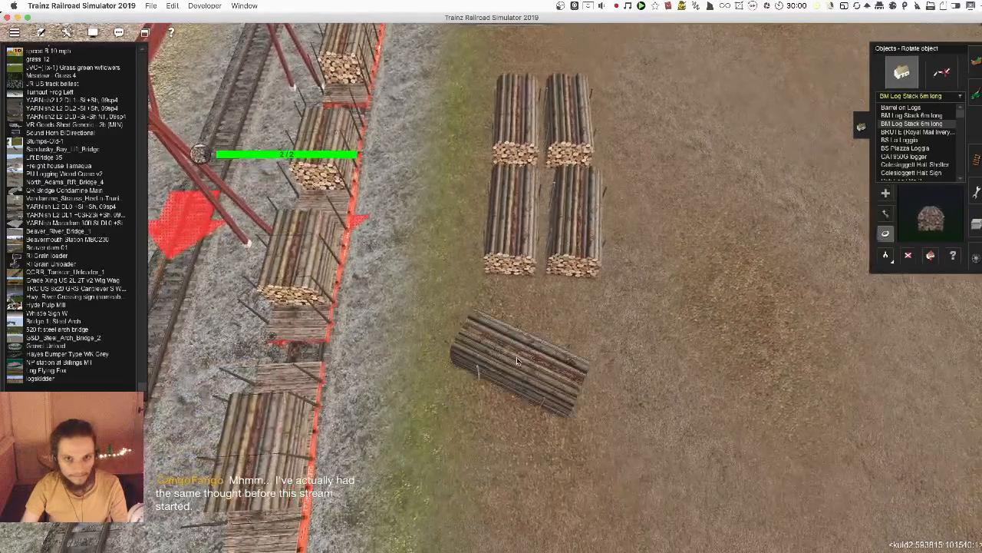
pyautogui.moveTo(517, 357); pyautogui.dragTo(578, 352)
pyautogui.press('m')
pyautogui.press('r')
pyautogui.press('a')
pyautogui.click(577, 352)
pyautogui.press('r')
pyautogui.press('m')
# - Start a second block by placing a log stack across an aisle from the finished one, parallel to its row nearest the crane
pyautogui.rightClick(538, 232)
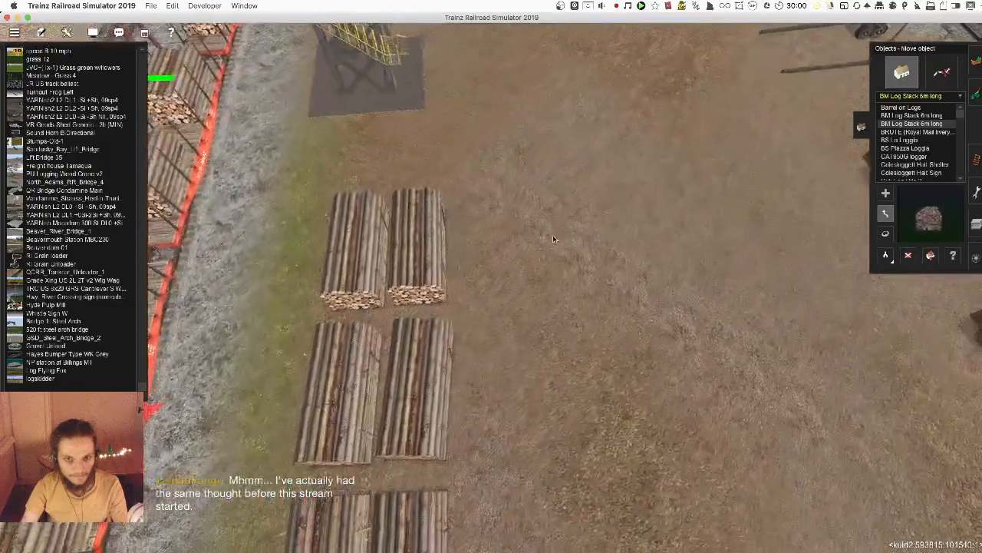
pyautogui.press('a')
pyautogui.click(570, 264)
pyautogui.press('r')
pyautogui.moveTo(575, 265); pyautogui.dragTo(541, 263)
# - Place a second log stack end to end with the new one, turned in line with it
pyautogui.rightClick(509, 439)
pyautogui.press('a')
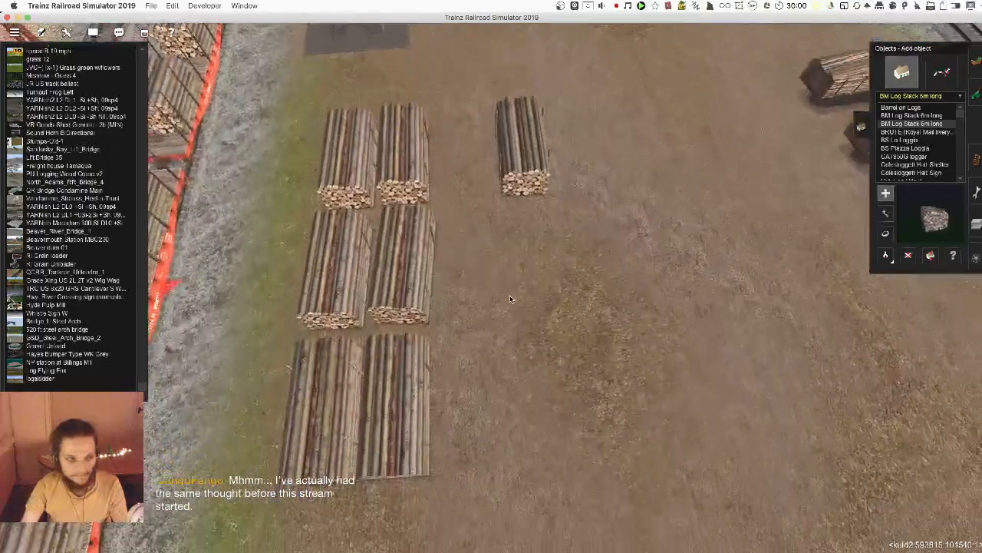
pyautogui.rightClick(479, 271)
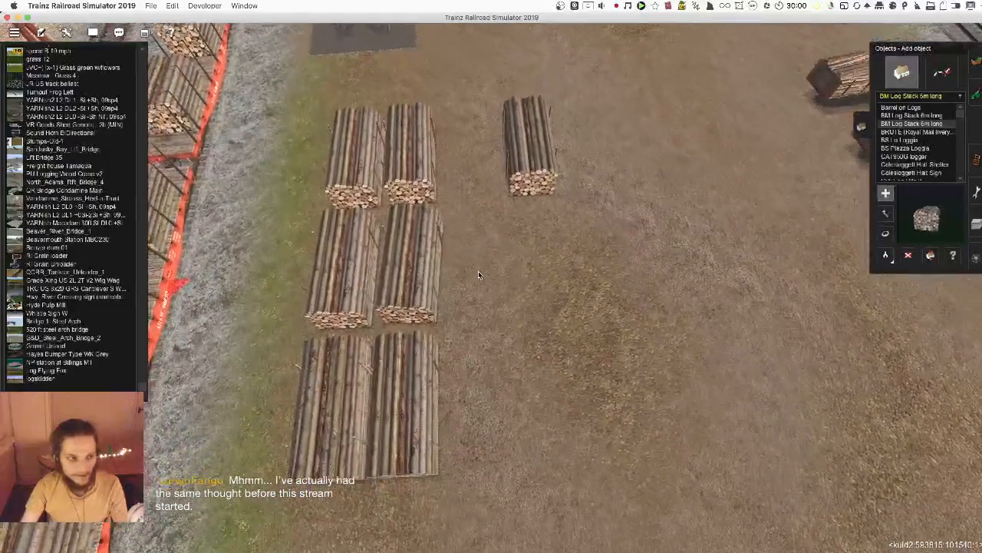
pyautogui.click(558, 291)
pyautogui.press('m')
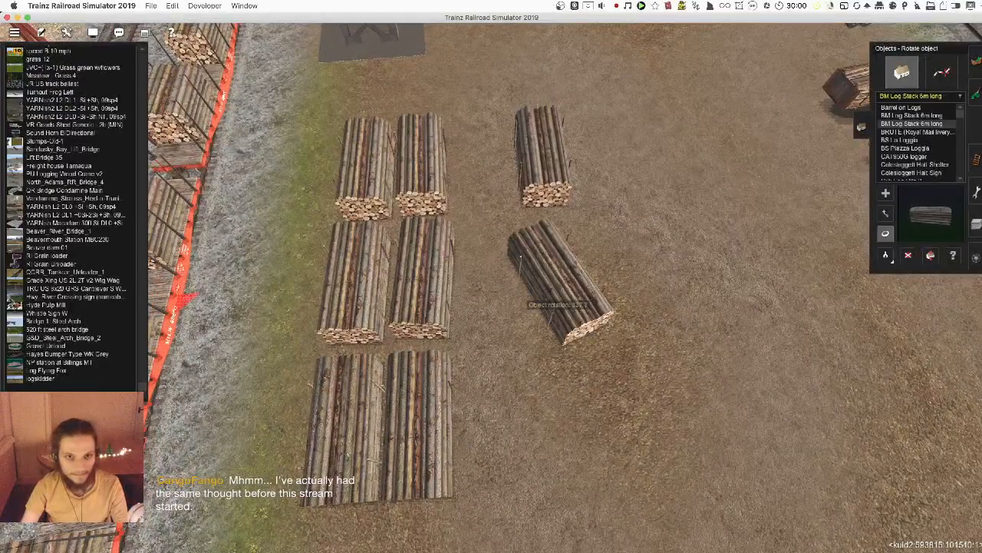
pyautogui.moveTo(558, 290); pyautogui.dragTo(546, 294)
# - Complete a line of three by adding another log stack at the end, rotated parallel to the first two
pyautogui.press('a')
pyautogui.click(588, 427)
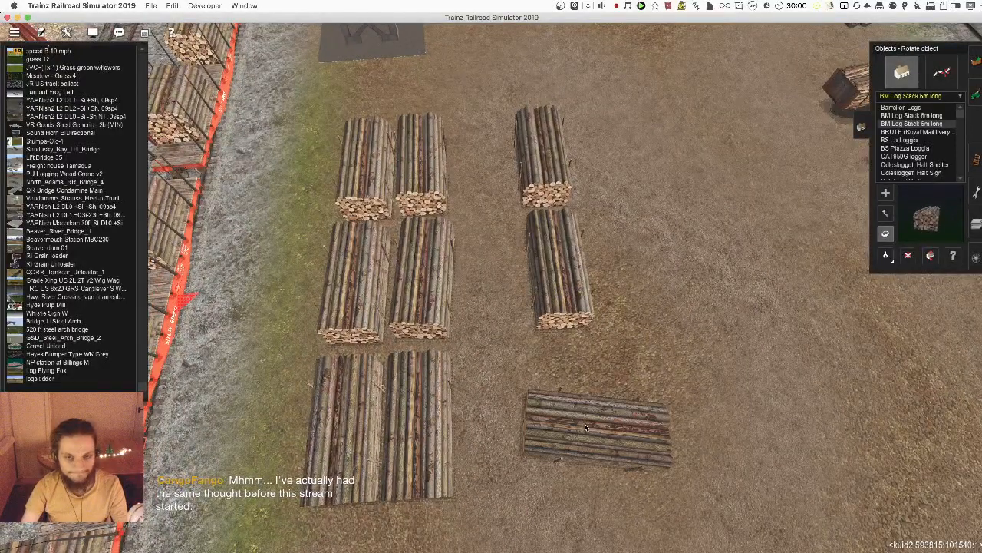
pyautogui.press('r')
pyautogui.moveTo(588, 427); pyautogui.dragTo(570, 417)
pyautogui.press('m')
pyautogui.press('r')
pyautogui.press('m')
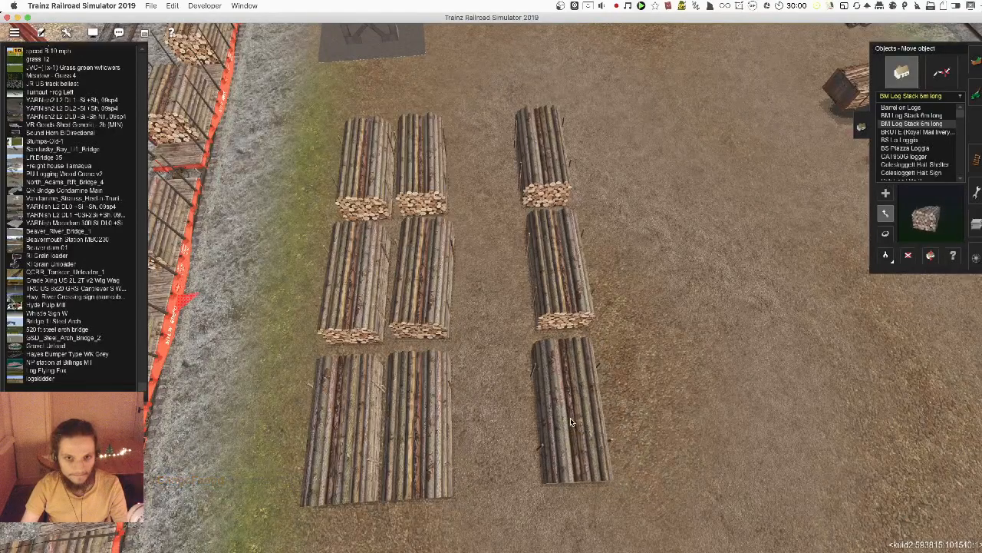
# - Place a log stack beside the line's crane-end stack, on the side facing the loaded trailers
pyautogui.rightClick(633, 178)
pyautogui.press('a')
pyautogui.click(490, 293)
pyautogui.press('r')
pyautogui.moveTo(491, 294); pyautogui.dragTo(464, 269)
pyautogui.press('m')
# - Add a log stack beside the middle stack of the line, aligned end to end with its new neighbour
pyautogui.rightClick(441, 487)
pyautogui.press('a')
pyautogui.click(525, 266)
pyautogui.press('r')
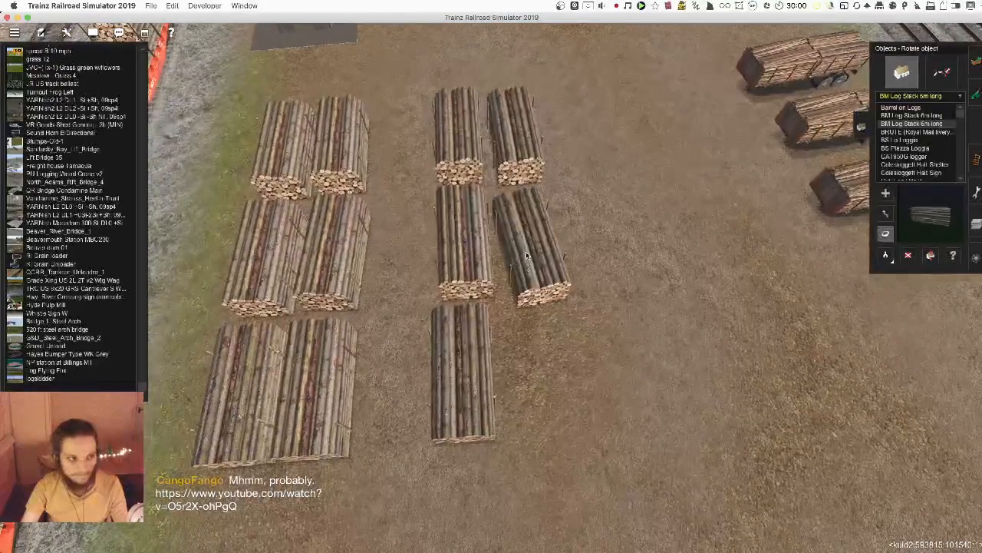
pyautogui.moveTo(525, 251)
pyautogui.mouseDown()
pyautogui.moveTo(539, 254)
pyautogui.moveTo(539, 244)
pyautogui.mouseUp()
pyautogui.press('r')
# - Place the sixth log stack beside the line's last stack, rotated to finish the second two-by-three block
pyautogui.press('a')
pyautogui.click(557, 398)
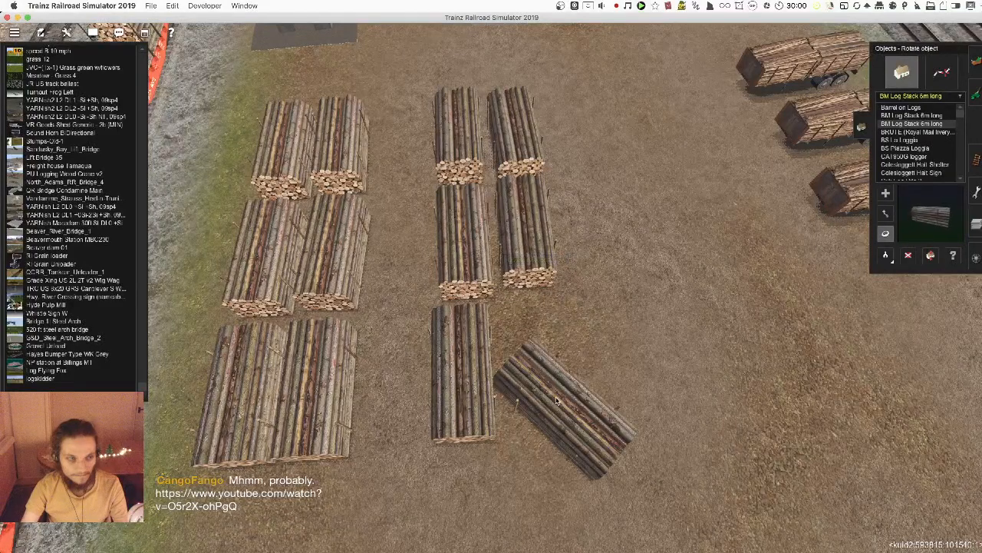
pyautogui.moveTo(556, 401); pyautogui.dragTo(535, 366)
pyautogui.press('r')
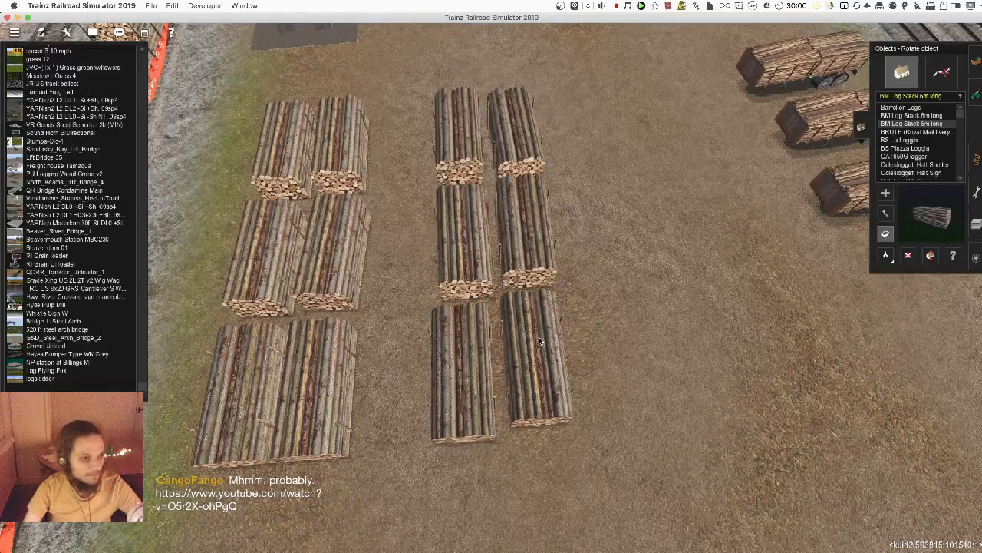
# - Reposition the two end stacks of the second block so they sit close together and in line with its other rows
pyautogui.rightClick(539, 305)
pyautogui.rightClick(438, 327)
pyautogui.press('m')
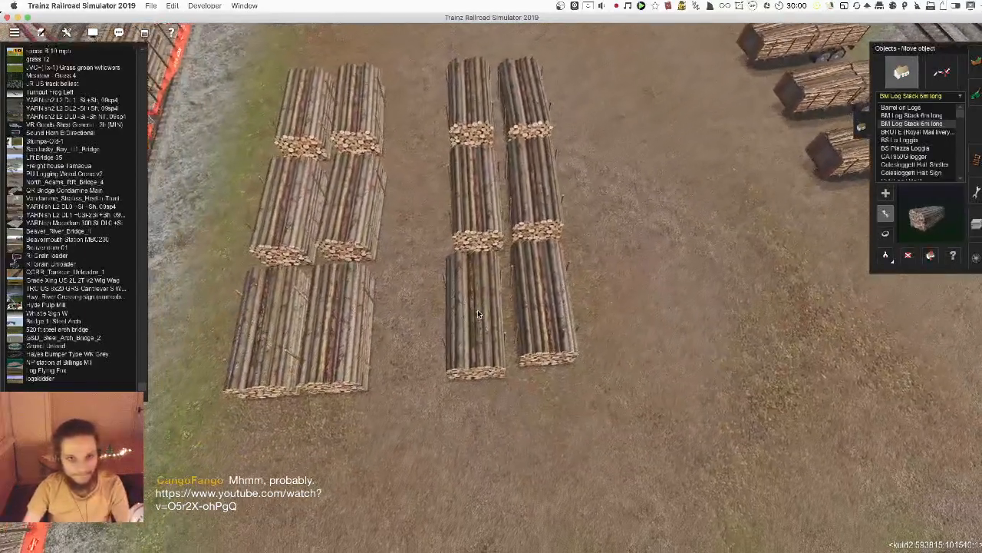
pyautogui.moveTo(492, 303); pyautogui.dragTo(491, 302)
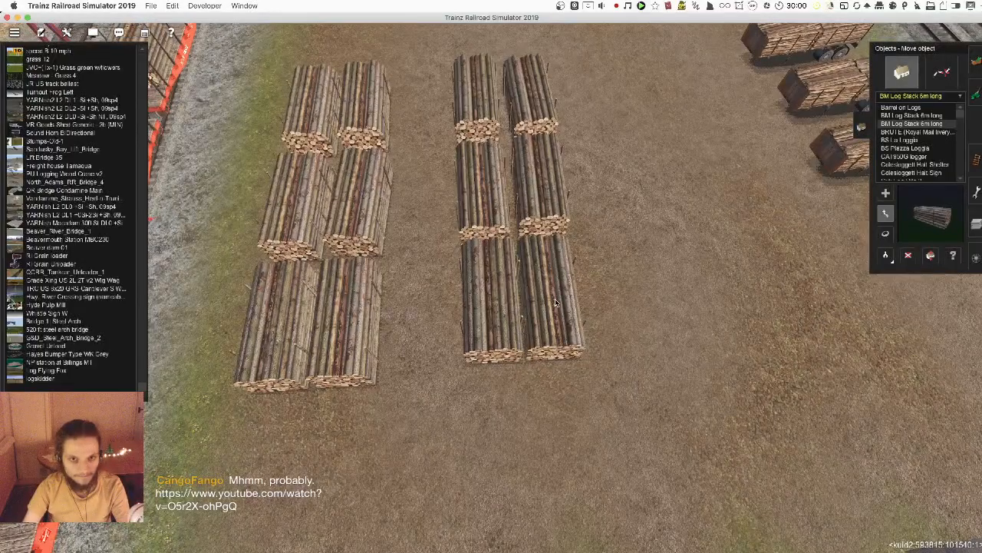
pyautogui.moveTo(554, 299); pyautogui.dragTo(560, 297)
# - Start a third block with a log stack between the second block and the loaded log trailers, turned roughly parallel to the second block
pyautogui.rightClick(618, 122)
pyautogui.press('a')
pyautogui.click(494, 239)
pyautogui.press('r')
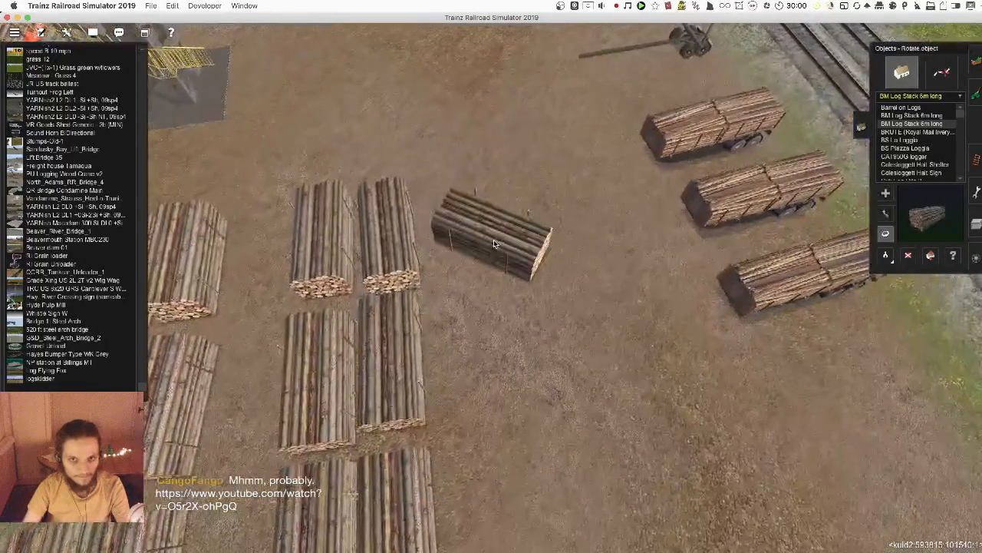
pyautogui.moveTo(493, 240); pyautogui.dragTo(537, 230)
pyautogui.press('m')
pyautogui.press('r')
pyautogui.press('Up')
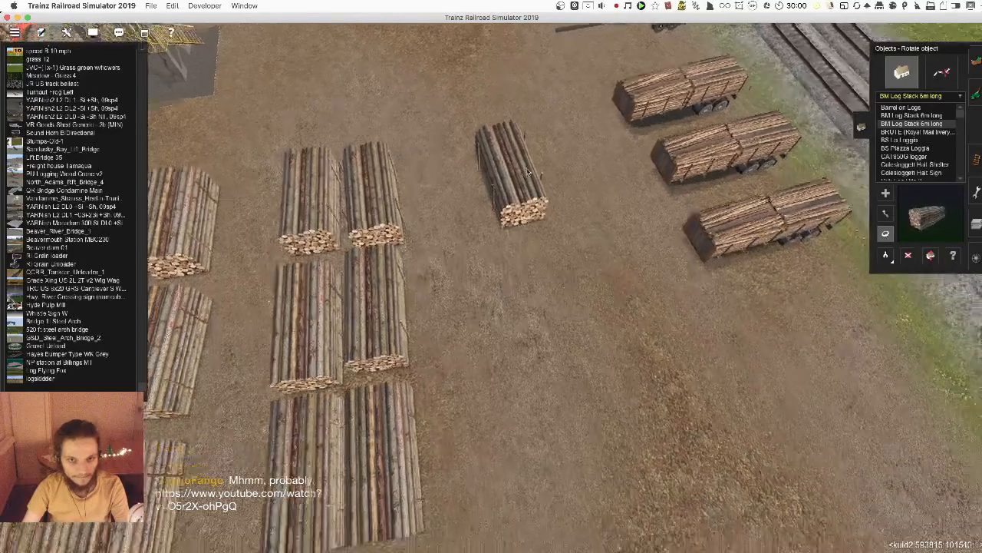
pyautogui.press('m')
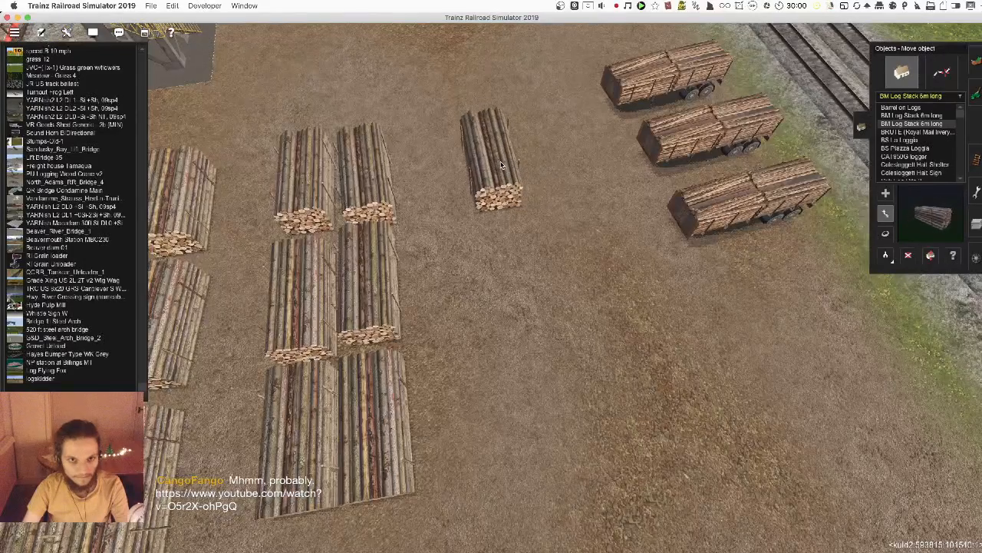
# - Extend the third block with two more log stacks placed end to end in a single line
pyautogui.moveTo(522, 290); pyautogui.dragTo(507, 275)
pyautogui.press('m')
pyautogui.press('Up')
pyautogui.press('a')
pyautogui.click(534, 311)
pyautogui.press('r')
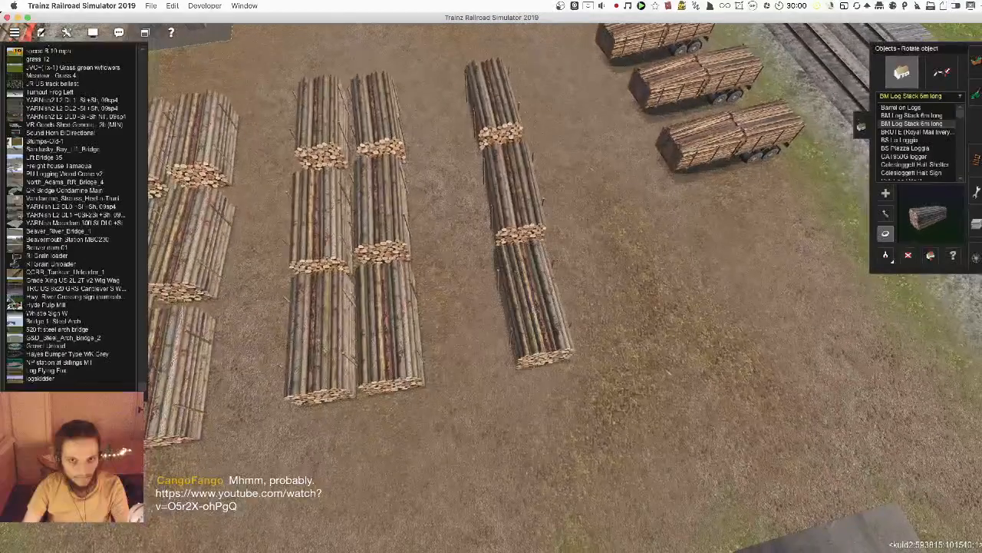
pyautogui.moveTo(535, 310); pyautogui.dragTo(533, 309)
pyautogui.press('m')
# - Place a log stack beside the third block's crane-end stack, on the side of the loaded trailers
pyautogui.press('Down')
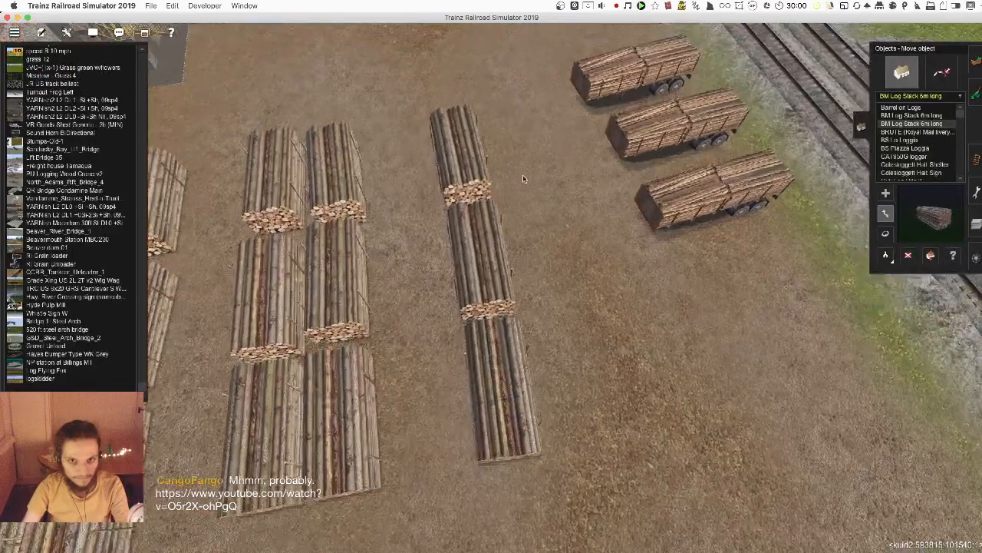
pyautogui.press('a')
pyautogui.click(491, 218)
pyautogui.press('r')
pyautogui.moveTo(465, 234); pyautogui.dragTo(464, 234)
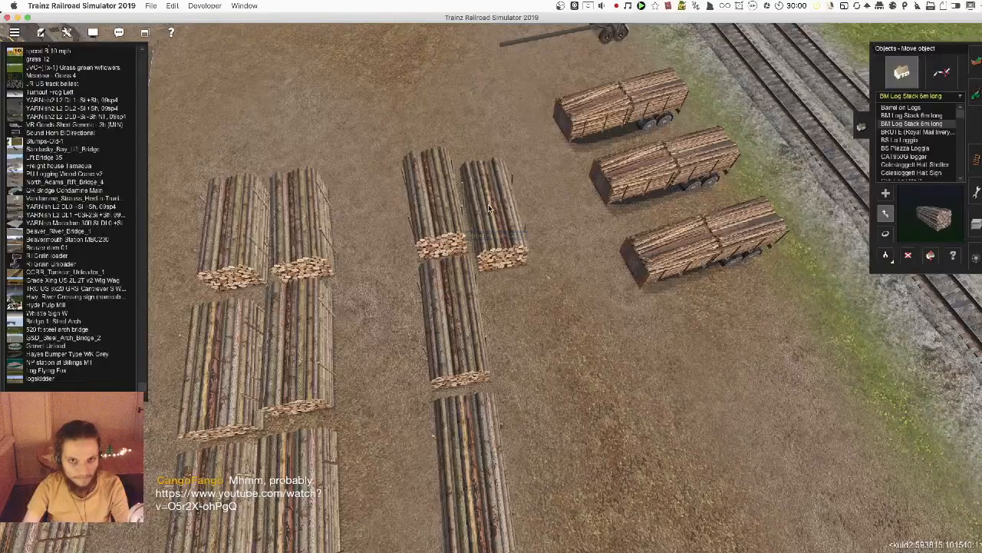
# - Delete the log stacks of the unfinished third block next to the loaded trailers
pyautogui.scroll(-6, 523, 229)
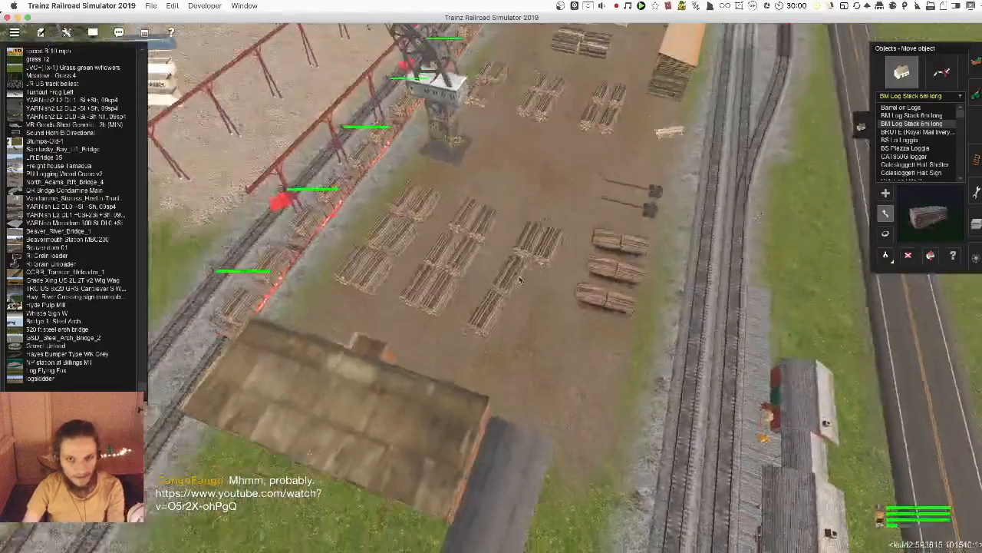
pyautogui.scroll(3, 618, 247)
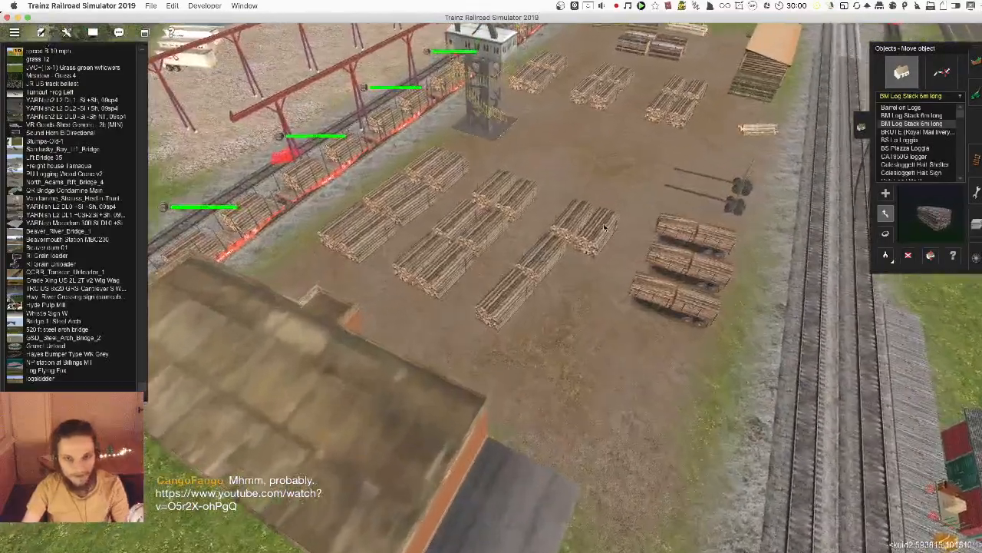
pyautogui.click(582, 222)
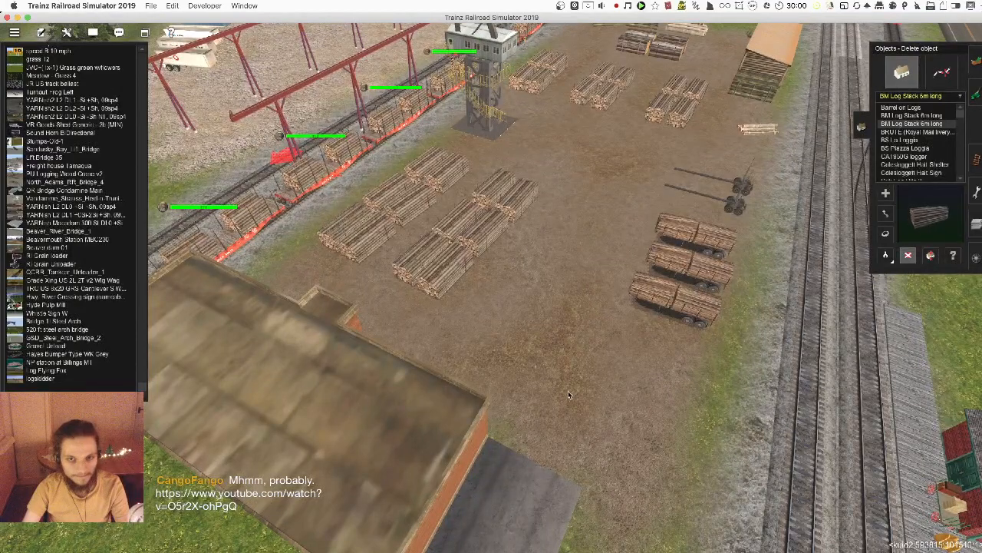
pyautogui.press('Up')
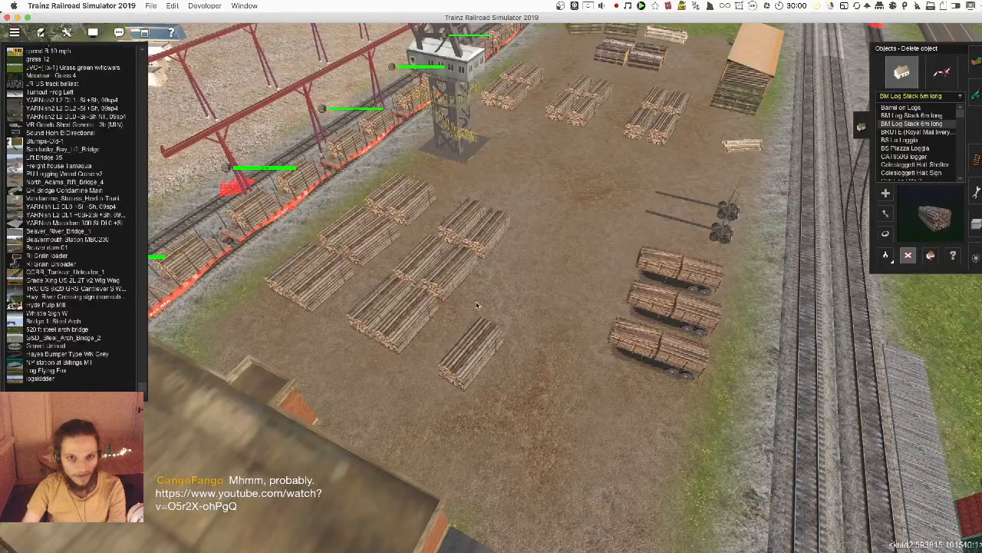
pyautogui.moveTo(476, 305)
pyautogui.mouseDown(button='right')
pyautogui.moveTo(529, 270)
pyautogui.moveTo(482, 304)
pyautogui.moveTo(486, 280)
pyautogui.moveTo(497, 301)
pyautogui.moveTo(480, 289)
pyautogui.mouseUp(button='right')
pyautogui.click(492, 347)
pyautogui.click(430, 298)
# - Place two BM log stacks side by side on the open ground between the dark log piles and the existing two-by-two blocks
pyautogui.click(510, 219)
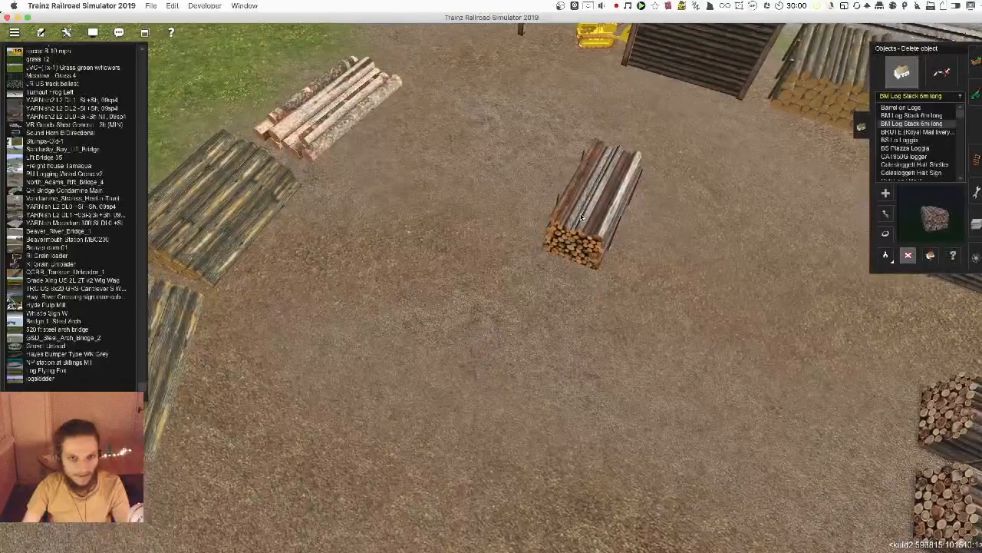
pyautogui.moveTo(492, 206); pyautogui.dragTo(520, 186)
pyautogui.press('m')
pyautogui.click(586, 228)
pyautogui.press('m')
pyautogui.moveTo(586, 228); pyautogui.dragTo(563, 215)
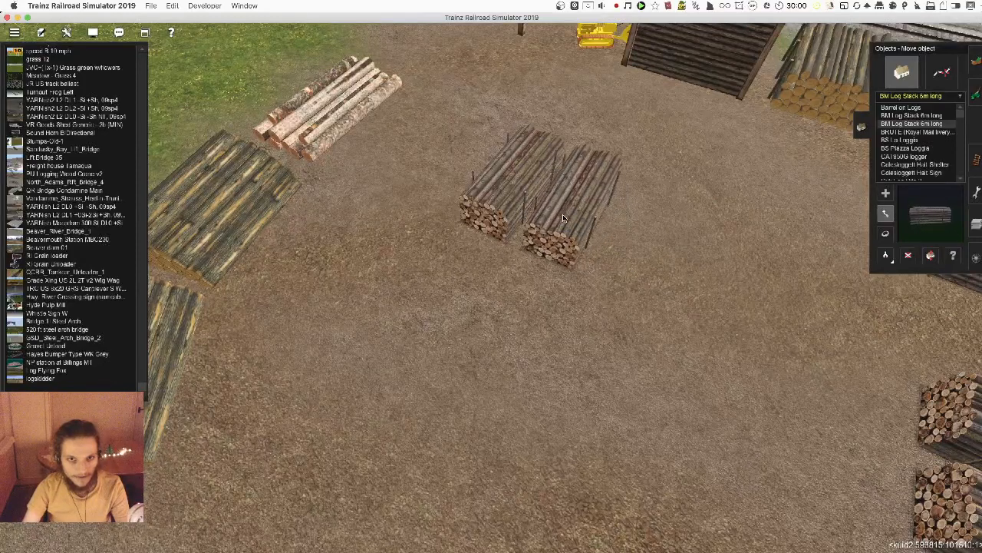
# - Add a third log stack end to end with the stack nearest the dark log piles, rotated to match it
pyautogui.press('a')
pyautogui.click(423, 293)
pyautogui.press('r')
pyautogui.moveTo(429, 305); pyautogui.dragTo(447, 289)
pyautogui.press('m')
# - Place a fourth log stack beside the third to complete a two-by-two block near the dark log piles
pyautogui.press('a')
pyautogui.click(541, 333)
pyautogui.press('r')
pyautogui.moveTo(542, 333); pyautogui.dragTo(512, 319)
pyautogui.press('m')
pyautogui.press('r')
pyautogui.press('m')
# - Extend this block to two by three with two more aligned log stacks at its end facing the log cars
pyautogui.rightClick(537, 476)
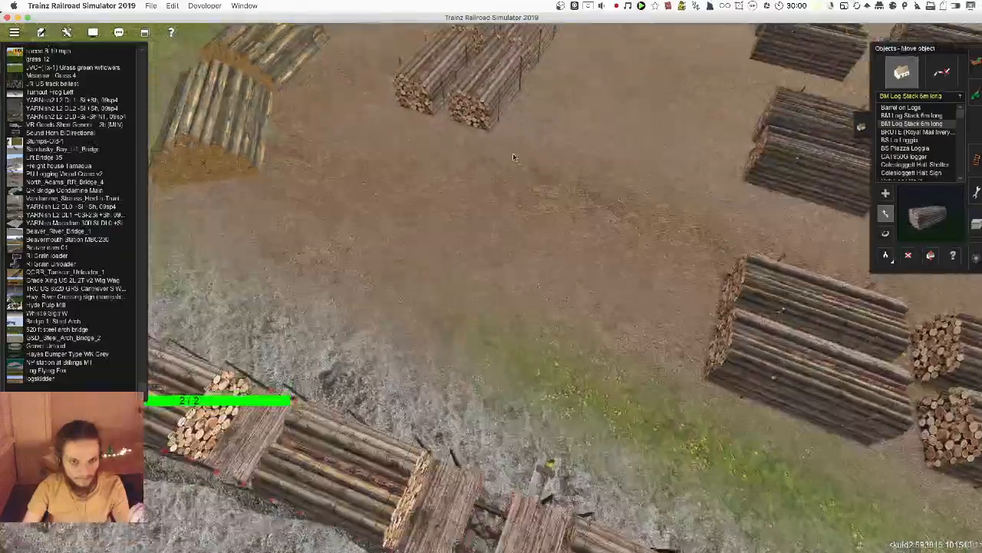
pyautogui.rightClick(512, 153)
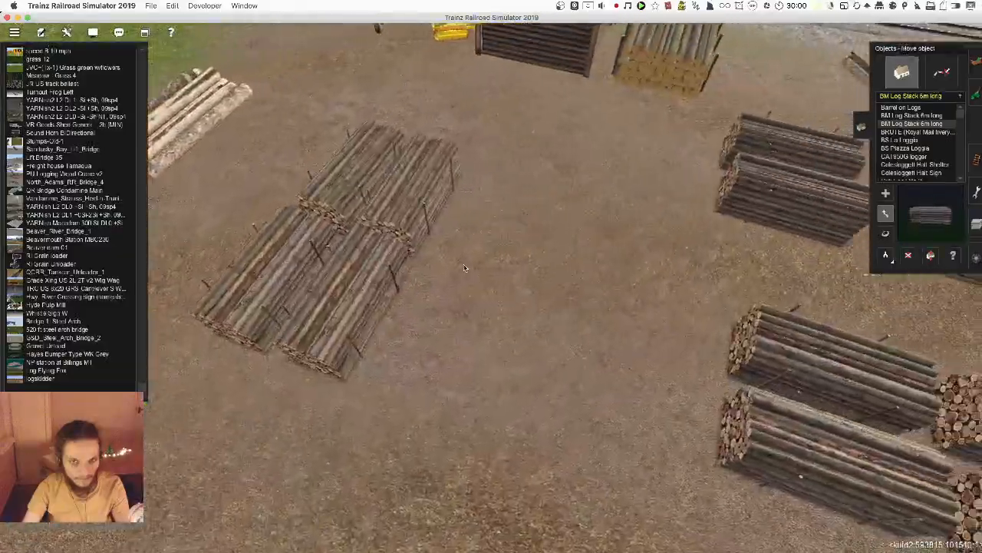
pyautogui.scroll(-6, 472, 341)
pyautogui.moveTo(472, 342); pyautogui.dragTo(491, 288, button='right')
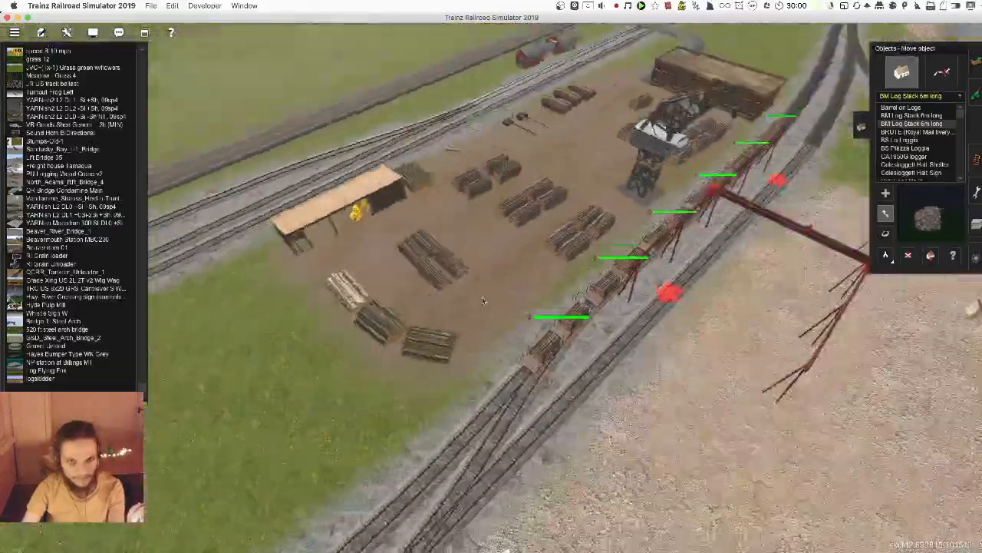
pyautogui.scroll(3, 491, 289)
pyautogui.press('a')
pyautogui.click(535, 304)
pyautogui.press('r')
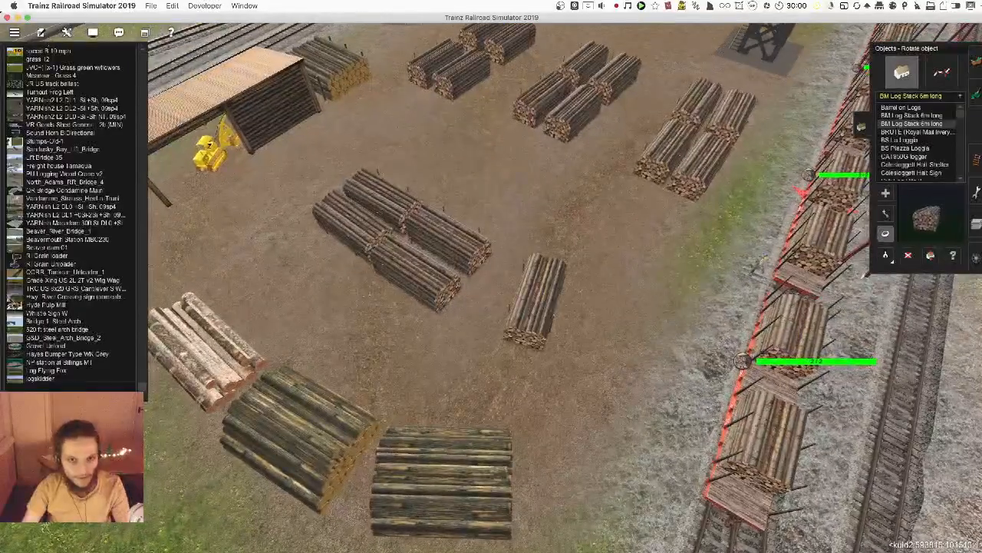
pyautogui.moveTo(541, 307); pyautogui.dragTo(564, 307)
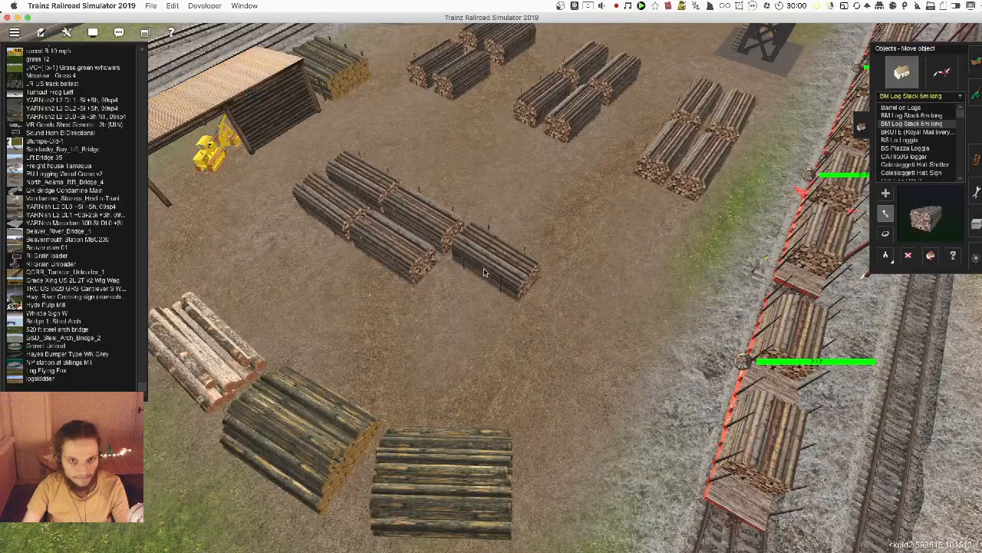
pyautogui.press('i')
pyautogui.click(464, 307)
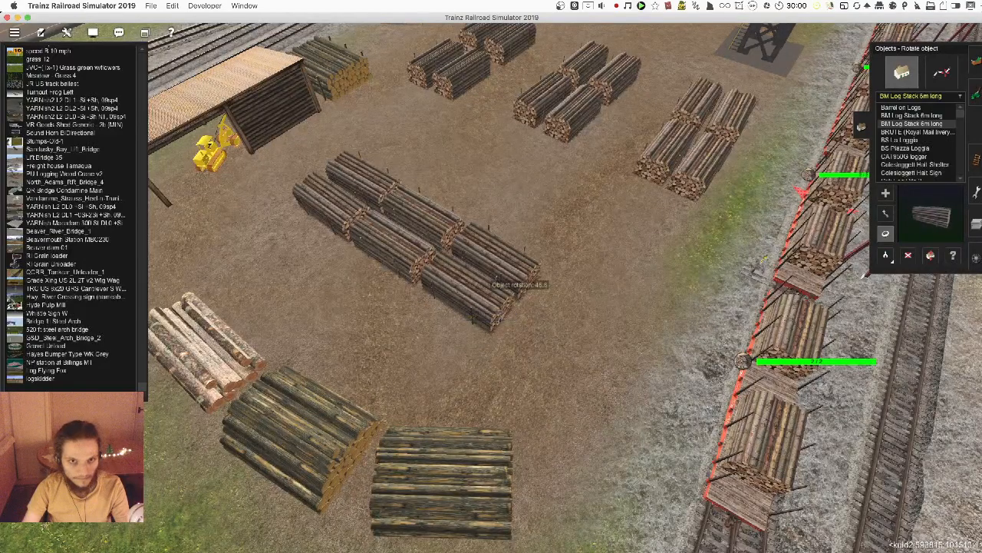
# - Inspect the extended block's alignment and its spacing from the dark log piles and the rest of the yard from several angles
pyautogui.scroll(-4, 525, 308)
pyautogui.press('Right')
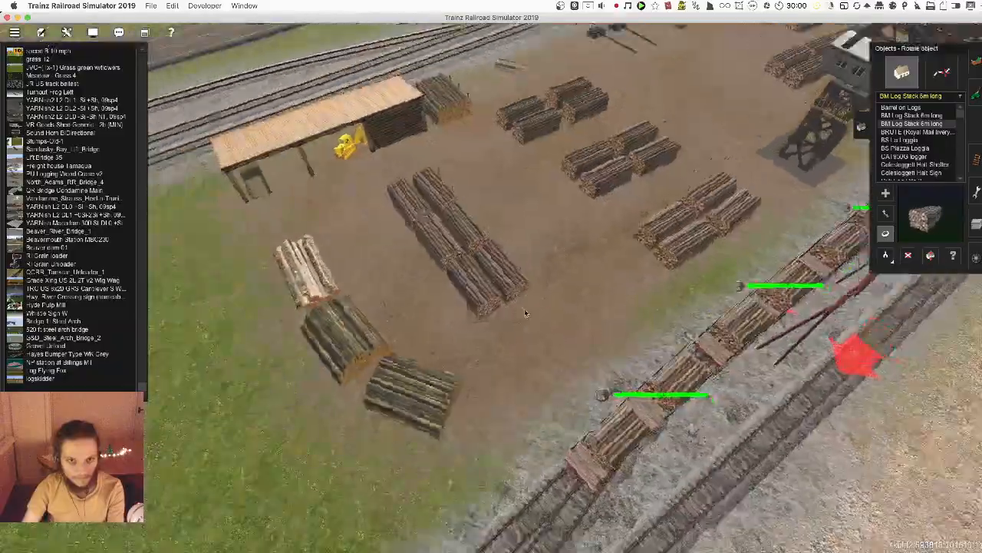
pyautogui.press('Down')
pyautogui.press('Left')
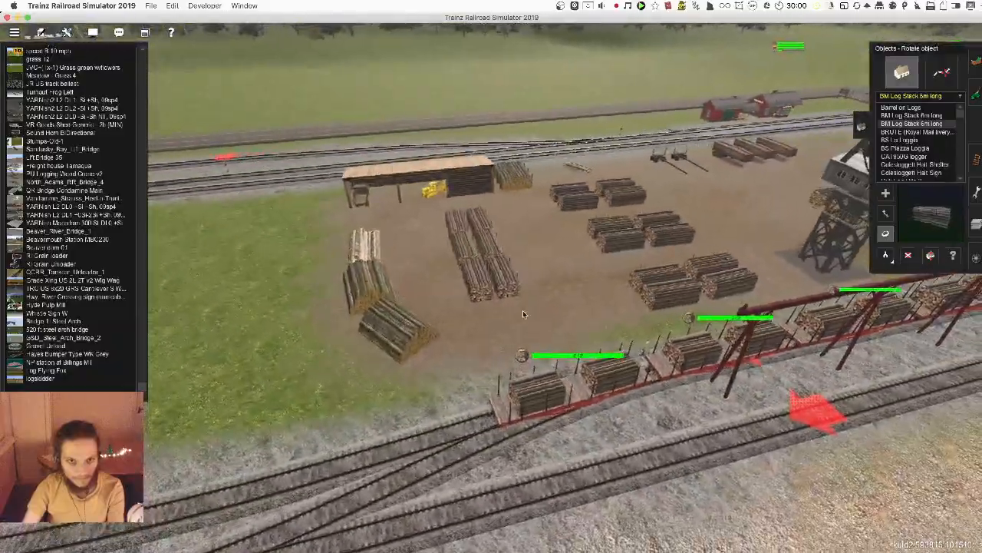
pyautogui.press('Down')
pyautogui.press('Left')
pyautogui.press('Up')
pyautogui.scroll(3, 466, 267)
pyautogui.press('Up')
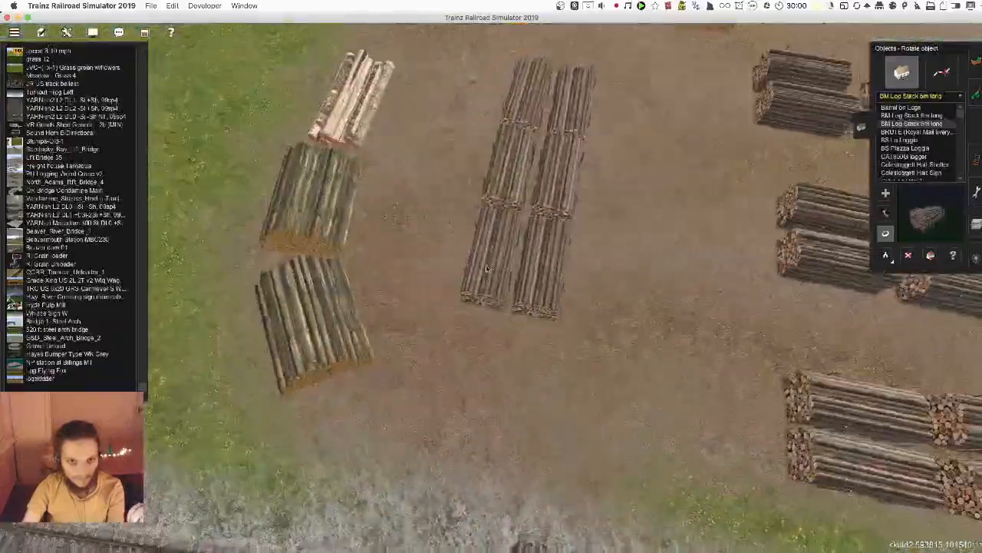
pyautogui.press('m')
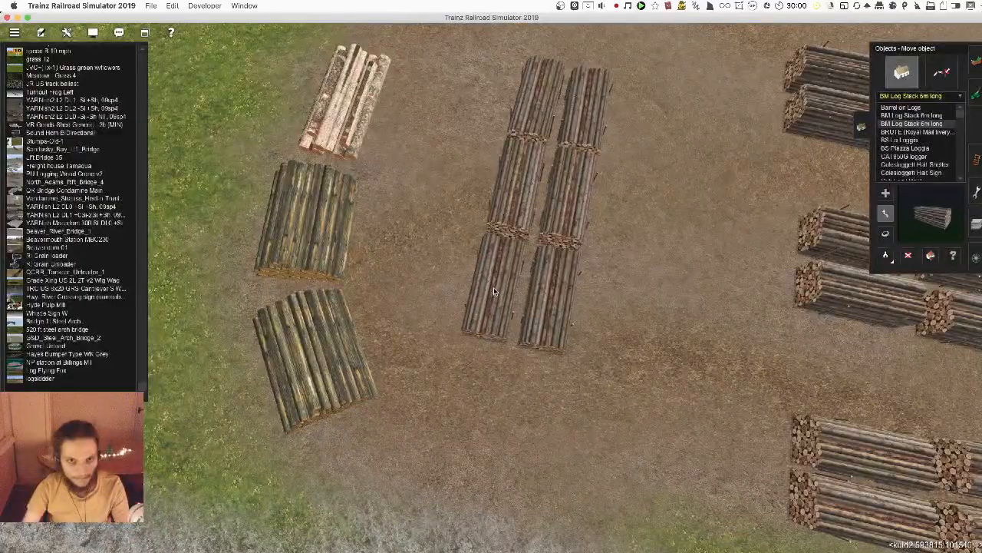
pyautogui.press('Down')
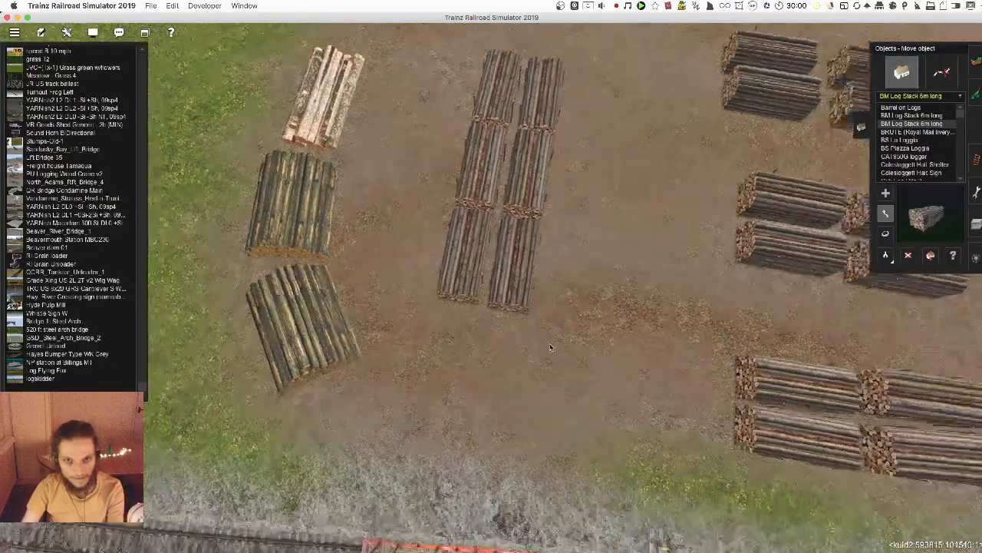
# - Inspect the whole log yard from all sides, checking the log stack blocks, crane, trailers, shed and loaded log cars
pyautogui.press('Down')
pyautogui.scroll(-5, 550, 347)
pyautogui.press('Left')
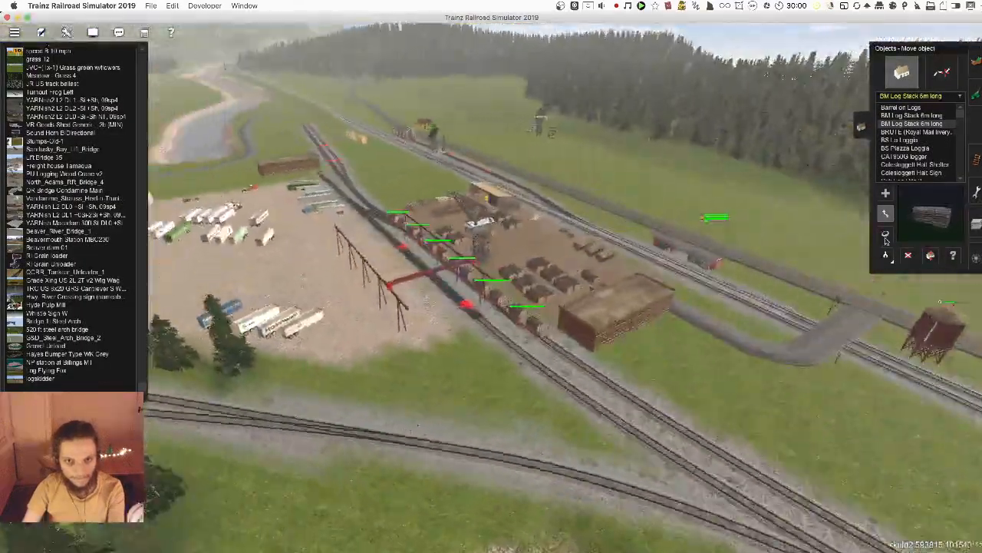
pyautogui.press('Left')
pyautogui.scroll(3, 504, 310)
pyautogui.press('Left')
pyautogui.scroll(2, 504, 310)
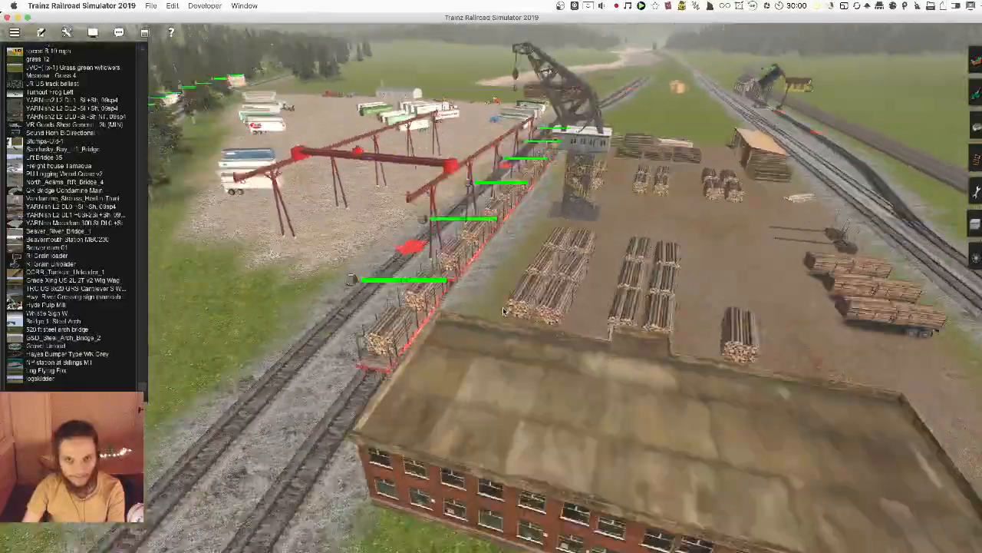
pyautogui.press('Left')
pyautogui.scroll(-5, 503, 310)
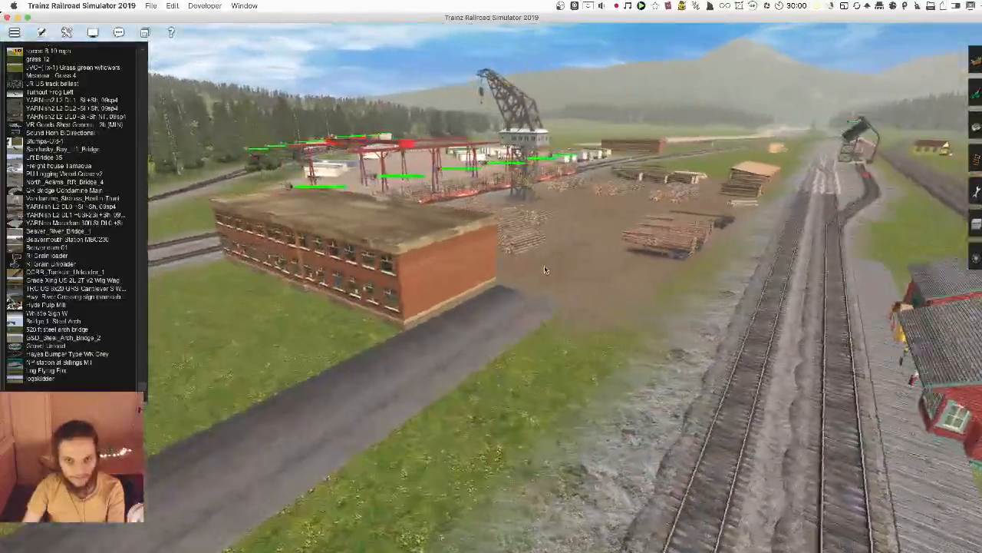
pyautogui.press('Left')
pyautogui.scroll(3, 555, 276)
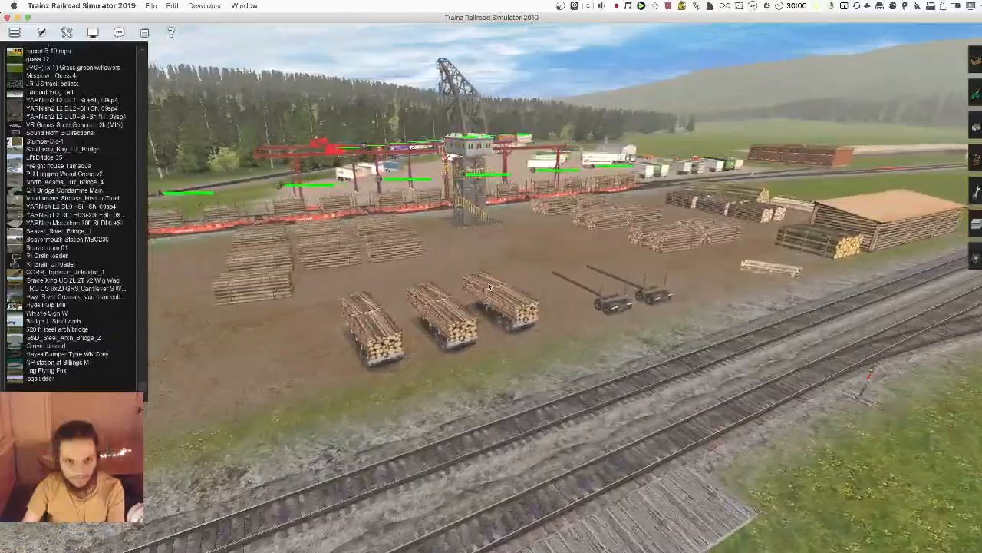
pyautogui.press('Left')
pyautogui.scroll(3, 493, 315)
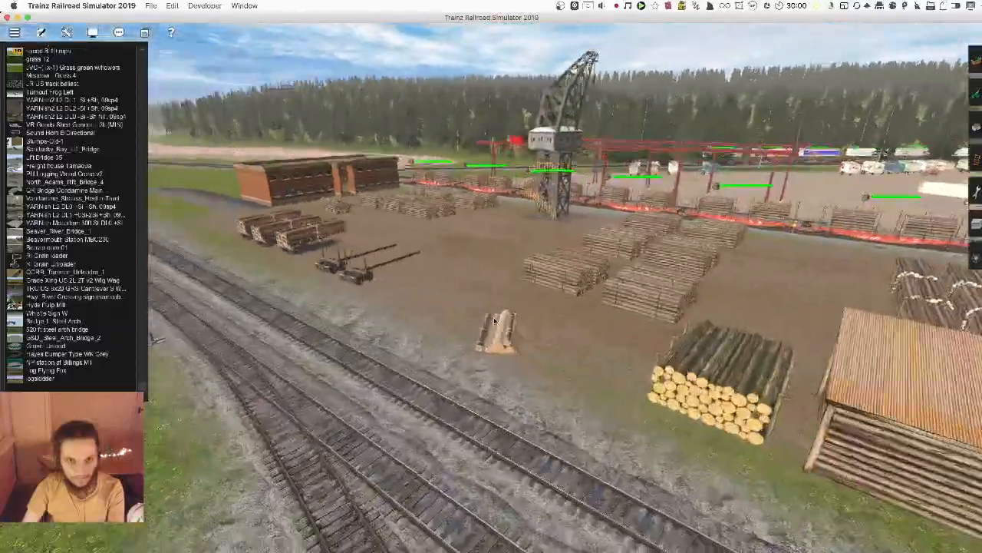
pyautogui.press('Left')
pyautogui.scroll(-3, 544, 294)
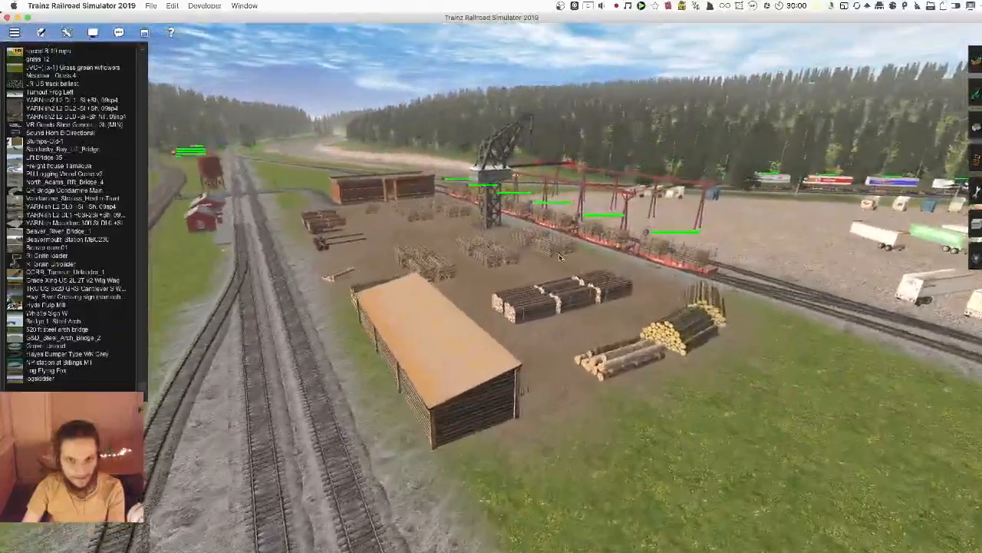
pyautogui.press('Left')
pyautogui.scroll(3, 560, 257)
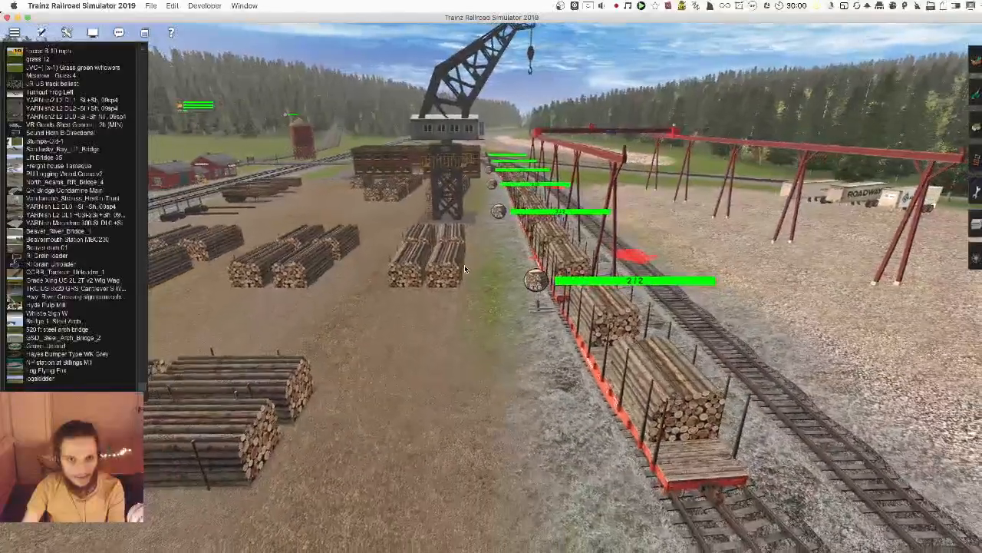
# - Examine the spacing between the log stack blocks, the dark log piles and the log car track from above and ground level
pyautogui.scroll(-3, 464, 265)
pyautogui.press('Up')
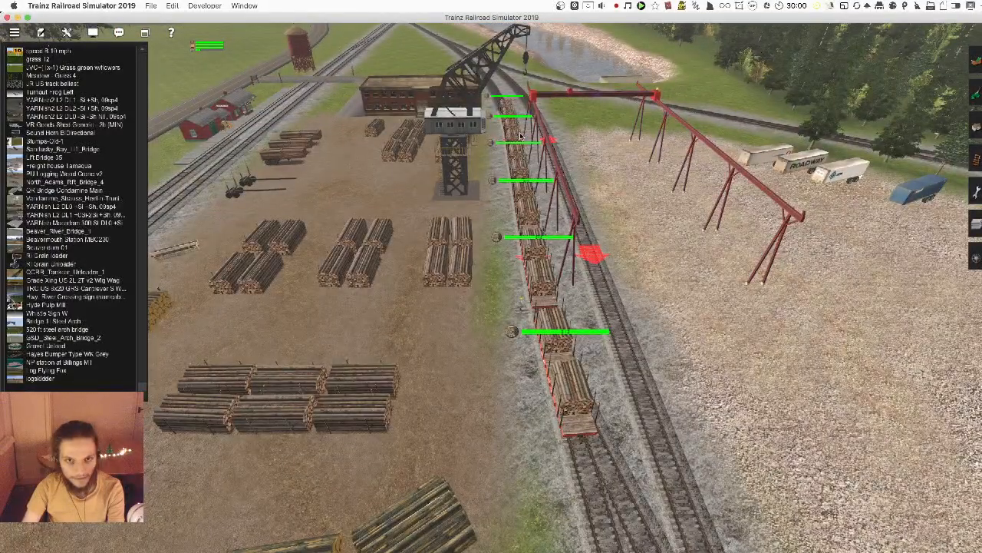
pyautogui.press('Left')
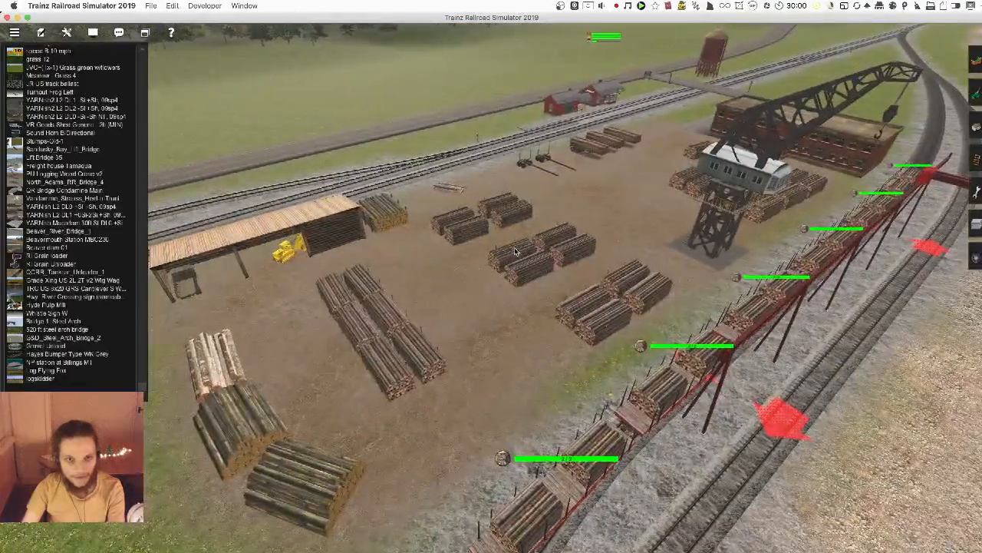
pyautogui.press('Left')
pyautogui.scroll(-3, 478, 279)
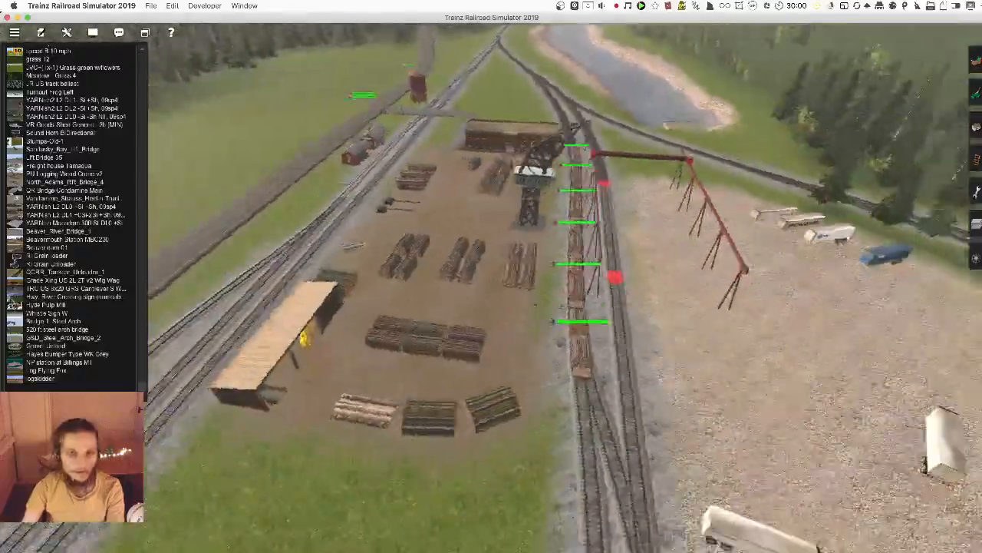
pyautogui.press('Down')
pyautogui.scroll(3, 503, 296)
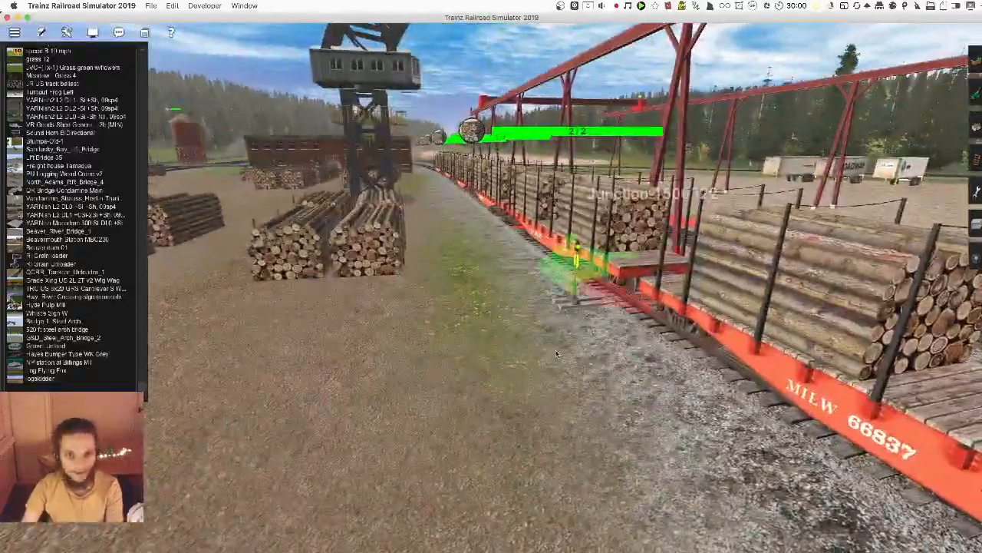
pyautogui.scroll(-3, 476, 325)
pyautogui.press('Up')
pyautogui.rightClick(495, 236)
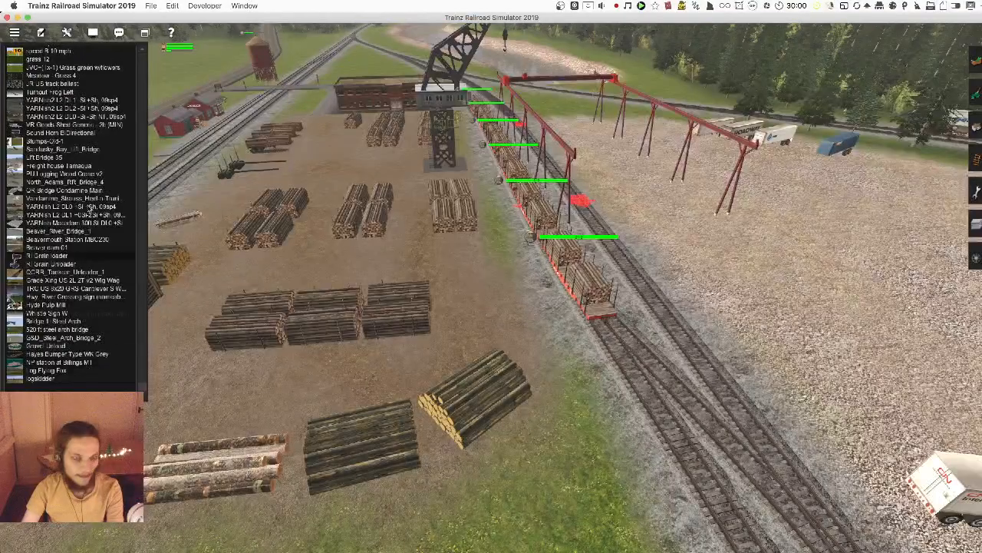
# - Change the pick list to Milton Valley Railroad - Trains and open the train placement tools
pyautogui.scroll(10, 89, 207)
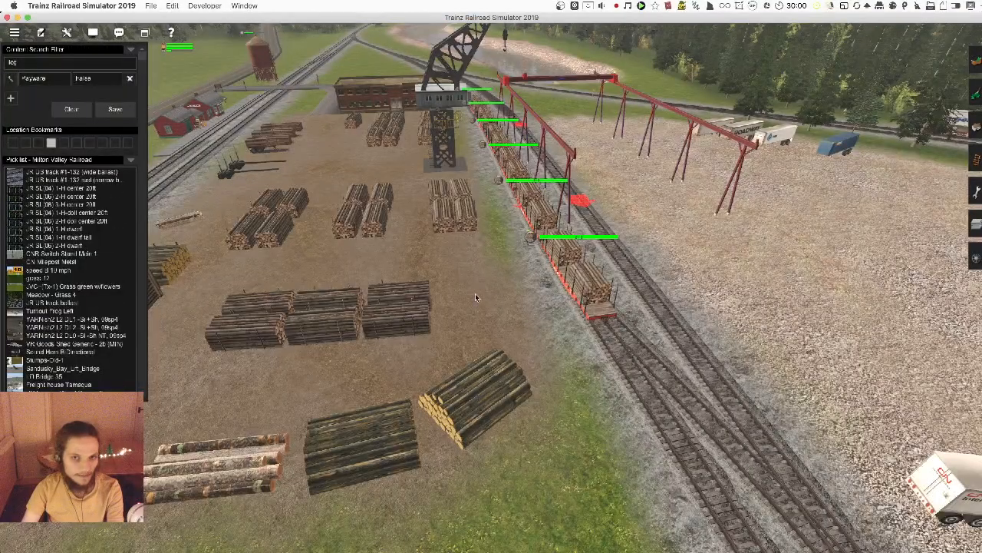
pyautogui.click(130, 162)
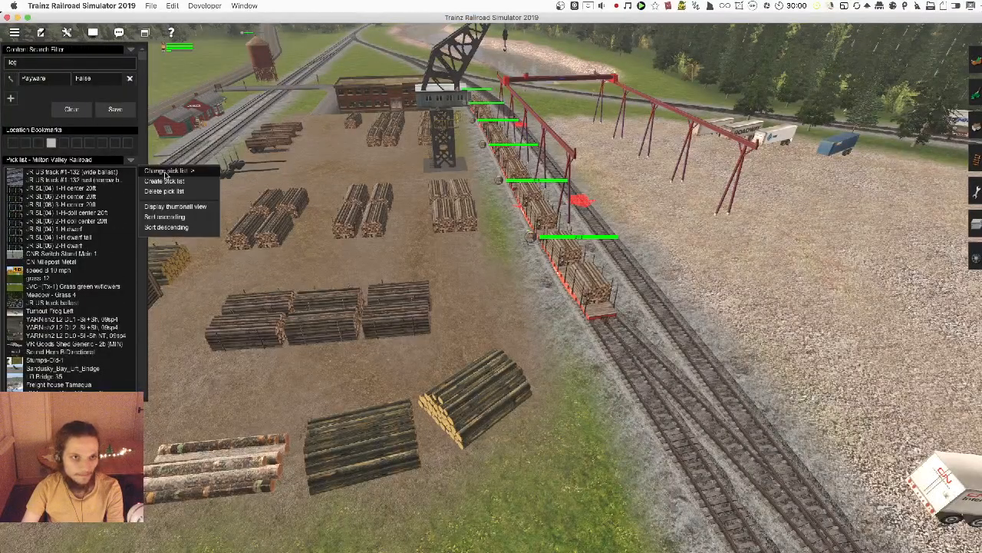
pyautogui.moveTo(167, 175)
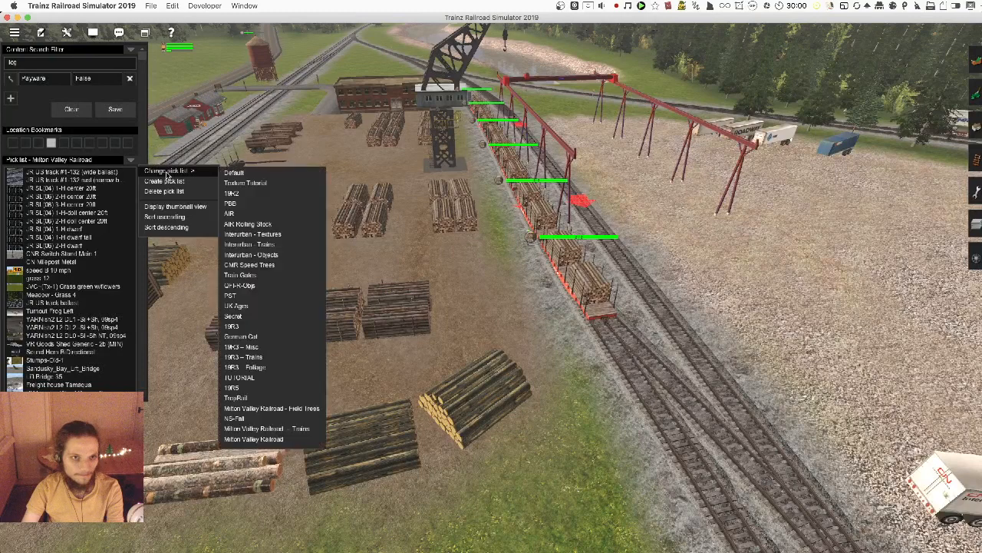
pyautogui.click(295, 434)
pyautogui.click(974, 258)
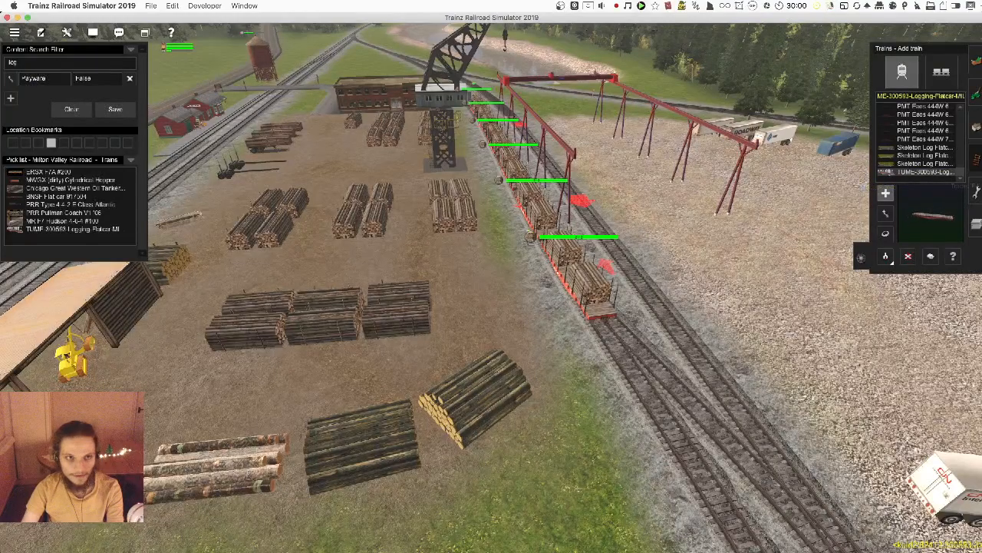
# - Return to the object placement tools and clear the "log" text from the content search filter
pyautogui.click(976, 129)
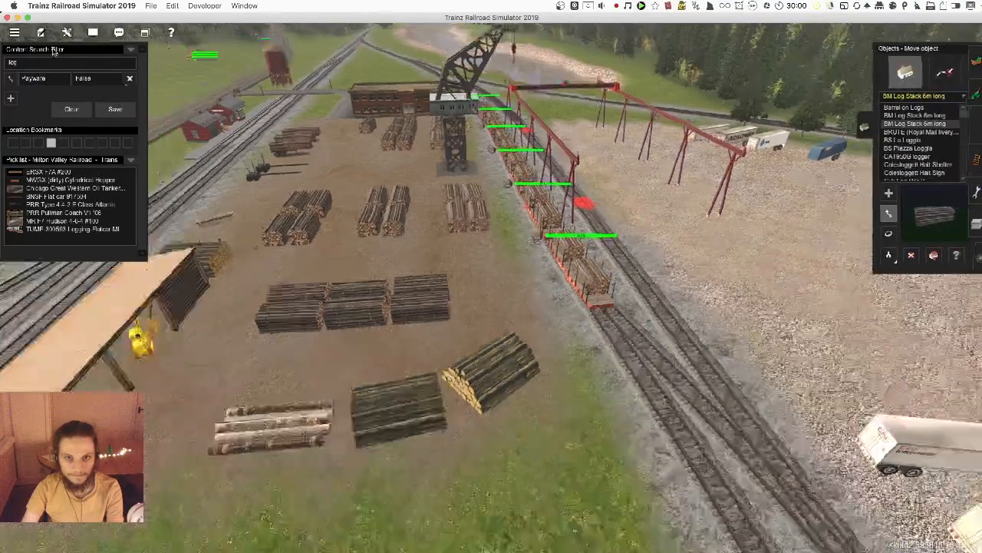
pyautogui.moveTo(502, 316); pyautogui.dragTo(464, 296, button='right')
pyautogui.press('d')
pyautogui.press('w')
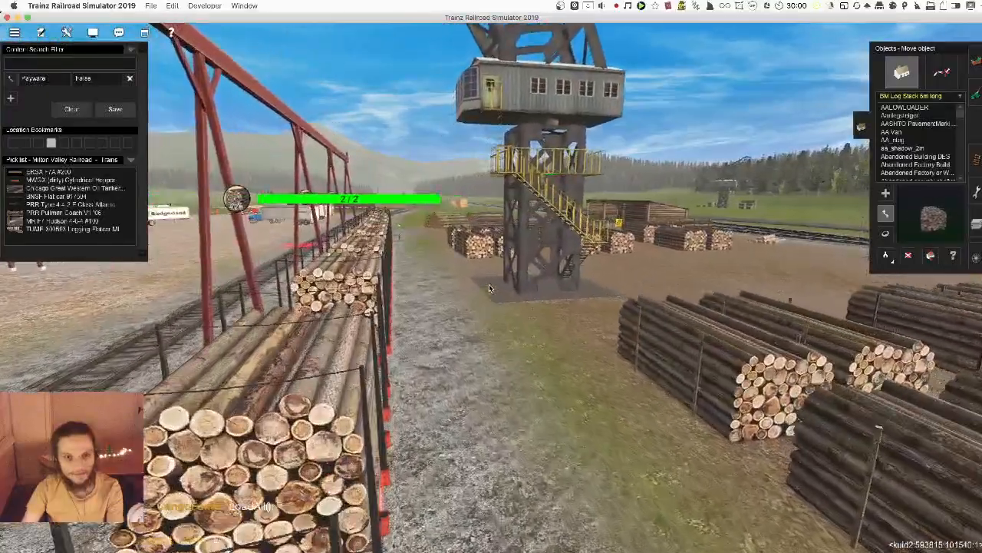
# - Review the crane, loaded log cars and log stack blocks from ground level and from above the yard
pyautogui.moveTo(489, 284); pyautogui.dragTo(579, 243, button='right')
pyautogui.scroll(-5, 579, 243)
pyautogui.moveTo(578, 243); pyautogui.dragTo(806, 96)
pyautogui.moveTo(759, 144); pyautogui.dragTo(524, 308, button='right')
pyautogui.scroll(4, 537, 260)
pyautogui.scroll(3, 520, 281)
pyautogui.scroll(-4, 521, 291)
pyautogui.scroll(-4, 524, 298)
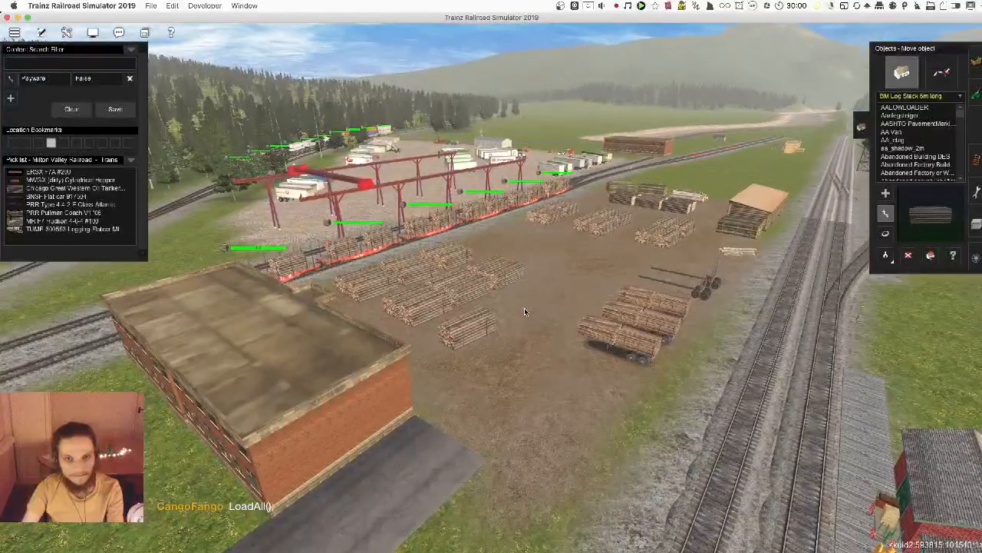
pyautogui.moveTo(524, 308); pyautogui.dragTo(167, 161, button='right')
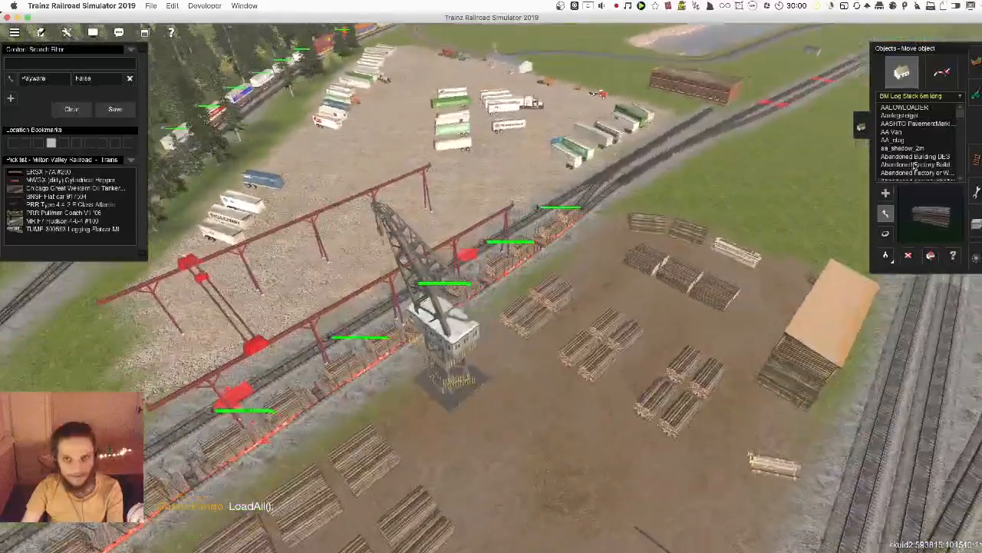
# - Try an Abandoned Building DES on the grass beside the paved road and view it up close
pyautogui.click(915, 157)
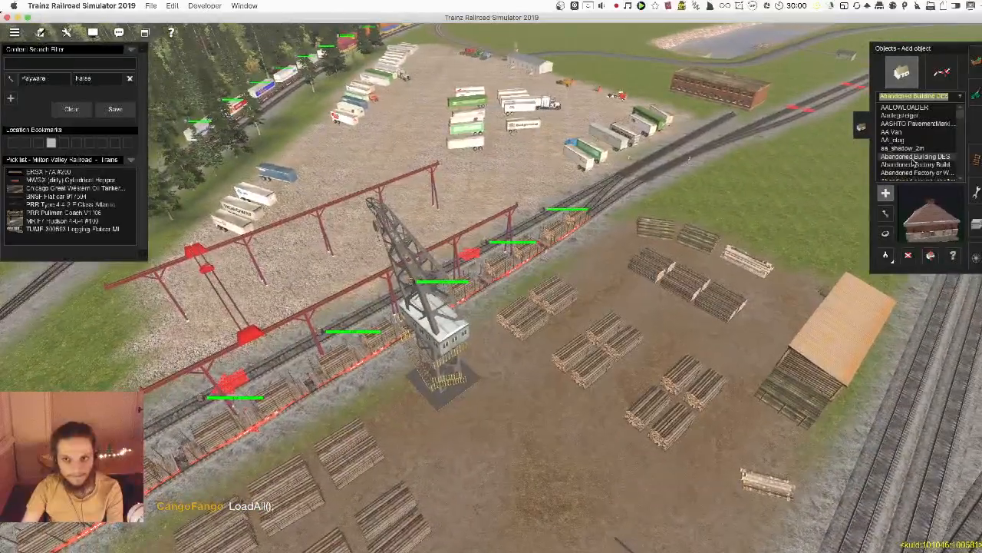
pyautogui.moveTo(808, 389); pyautogui.dragTo(614, 208, button='right')
pyautogui.click(614, 208)
pyautogui.scroll(3, 620, 226)
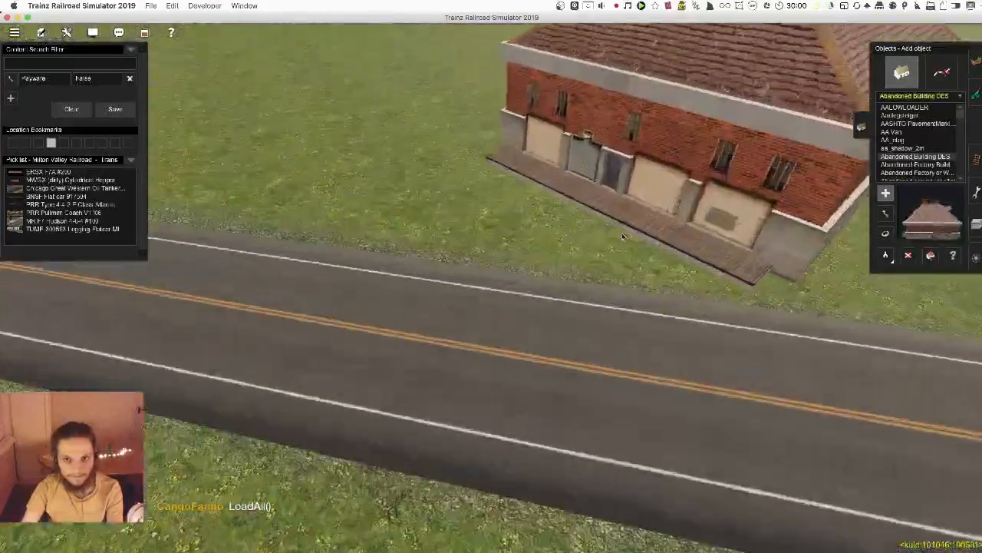
pyautogui.scroll(-5, 623, 239)
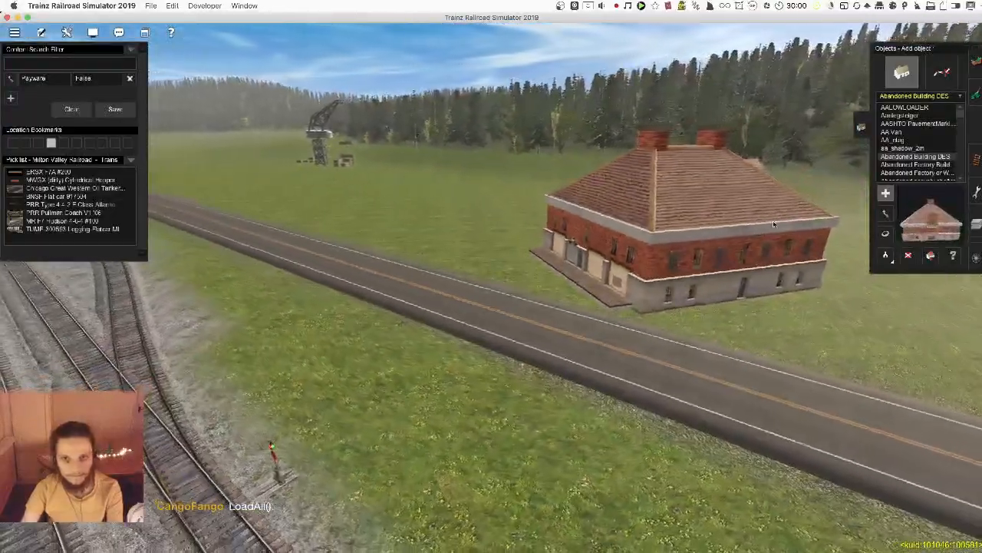
# - Try an Abandoned Factory Building at the edge of the paved road and undo its placement
pyautogui.click(918, 166)
pyautogui.click(675, 294)
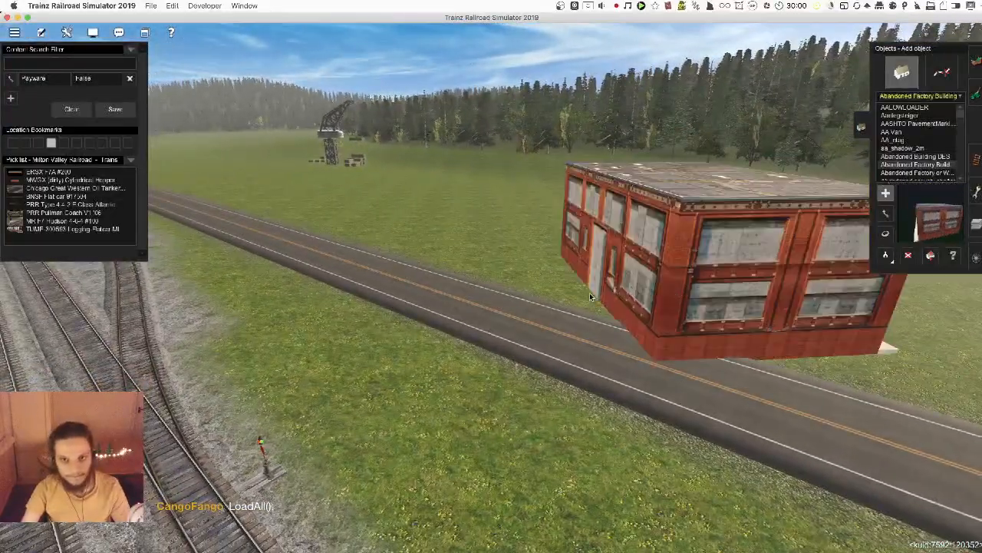
pyautogui.press('super+z')
# - Try the Abandoned Factory Building on the grass between the brick building and the tracks, and undo its placement
pyautogui.moveTo(590, 296); pyautogui.dragTo(553, 223, button='right')
pyautogui.rightClick(552, 223)
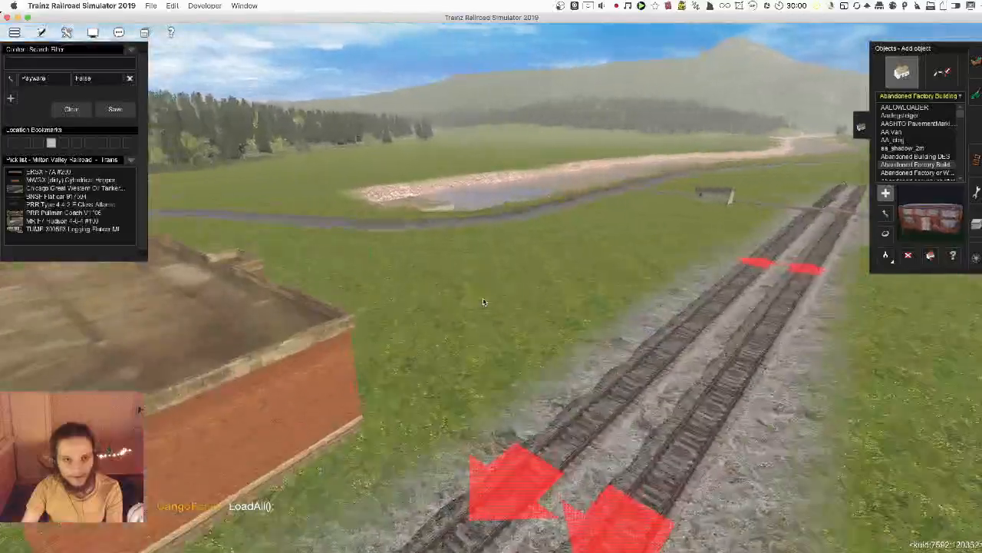
pyautogui.click(528, 341)
pyautogui.scroll(3, 529, 342)
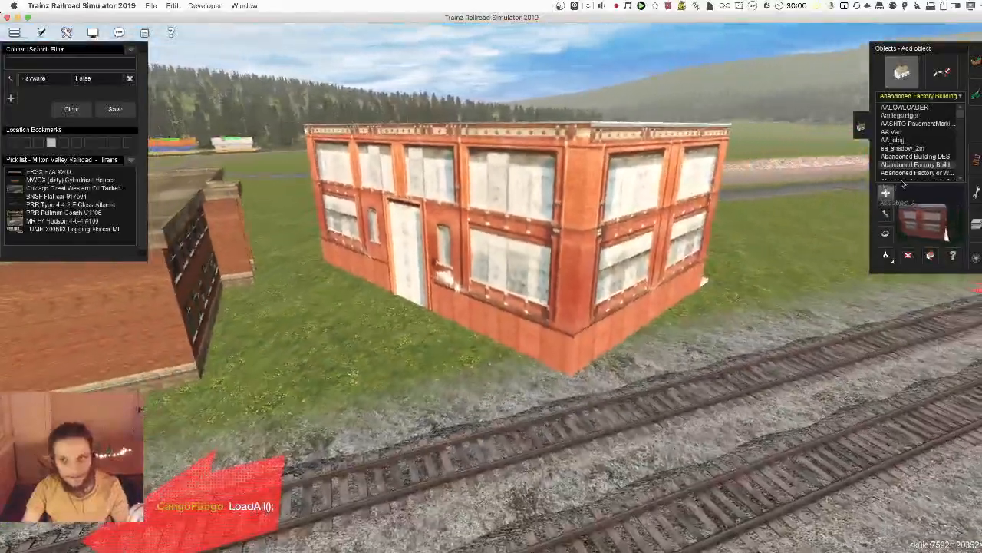
pyautogui.press('super+z')
# - Try the Abandoned Factory or Warehouse object on the same grass beside the tracks and undo its placement
pyautogui.click(918, 172)
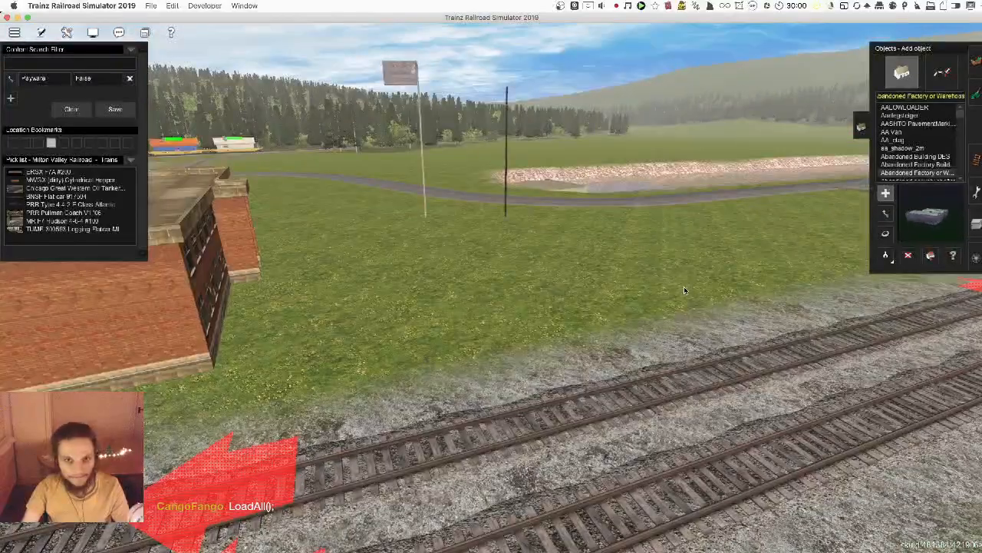
pyautogui.click(684, 290)
pyautogui.scroll(-5, 686, 310)
pyautogui.press('super+z')
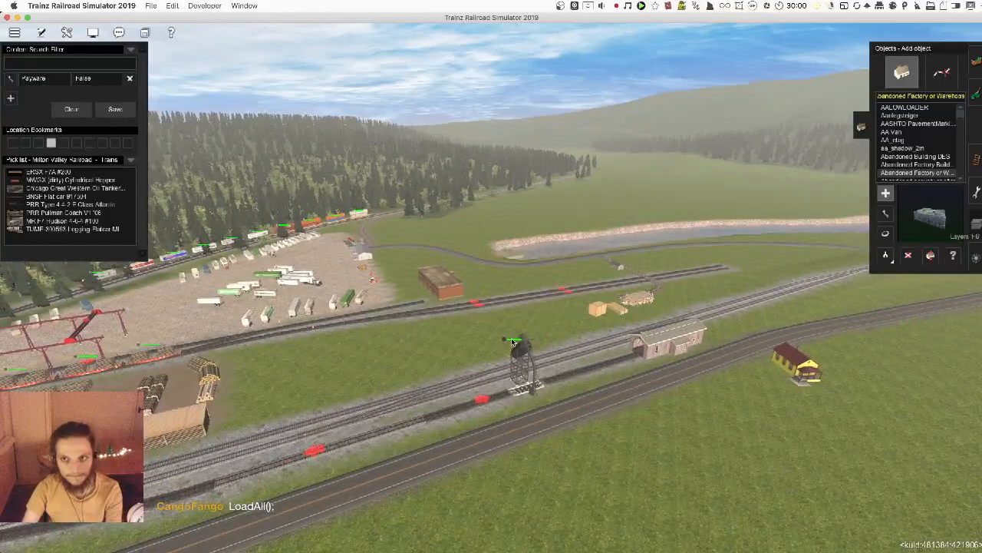
# - Survey the open grass between the track pairs, the brick building and the trailer lot as a possible building site
pyautogui.rightClick(513, 342)
pyautogui.scroll(3, 491, 283)
pyautogui.moveTo(487, 282)
pyautogui.mouseDown(button='right')
pyautogui.moveTo(514, 285)
pyautogui.moveTo(504, 301)
pyautogui.moveTo(499, 289)
pyautogui.mouseUp(button='right')
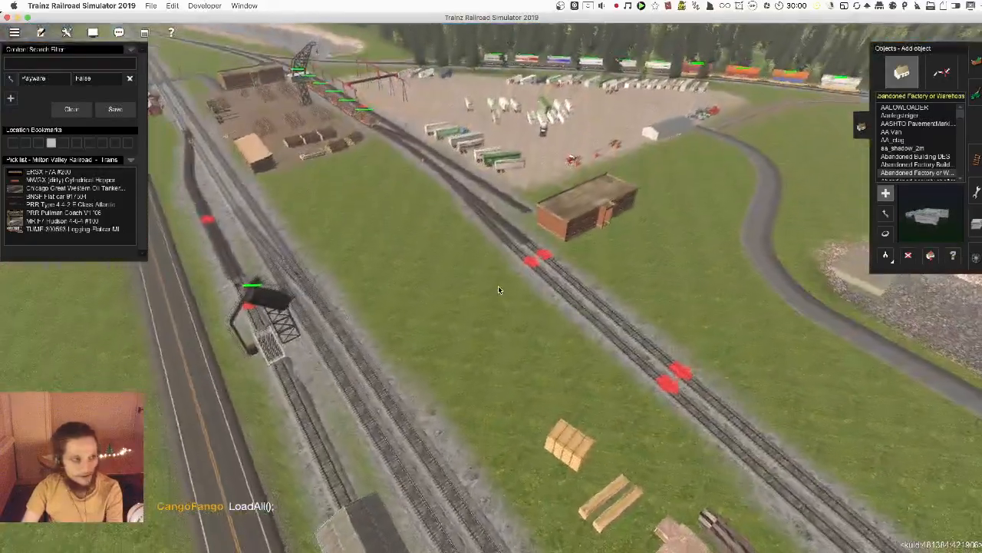
pyautogui.scroll(3, 498, 289)
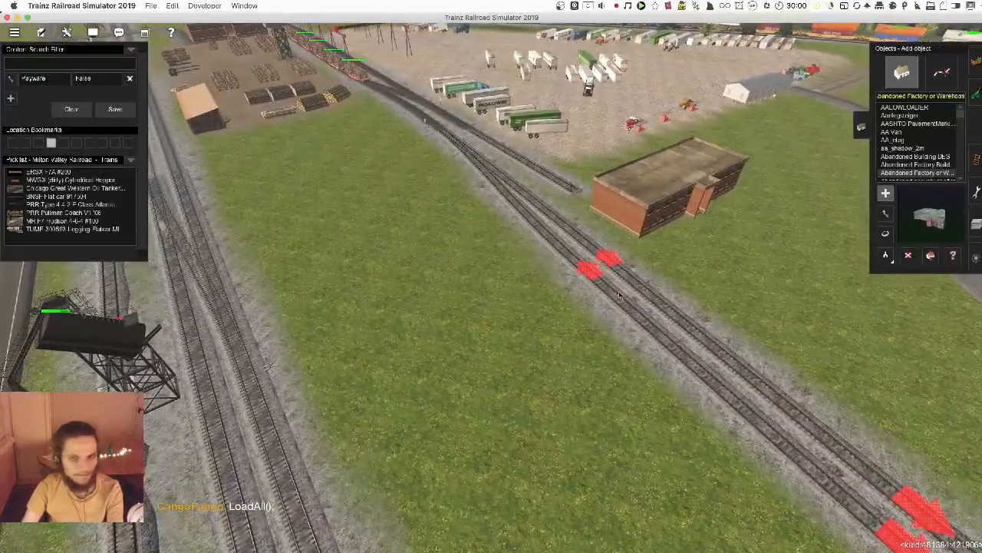
pyautogui.moveTo(619, 295); pyautogui.dragTo(583, 298, button='right')
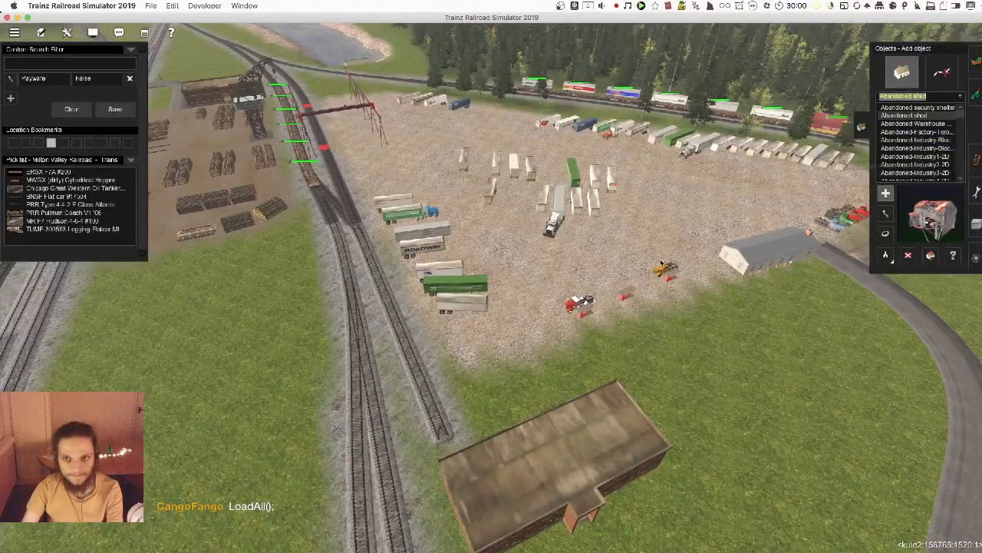
pyautogui.scroll(-5, 391, 286)
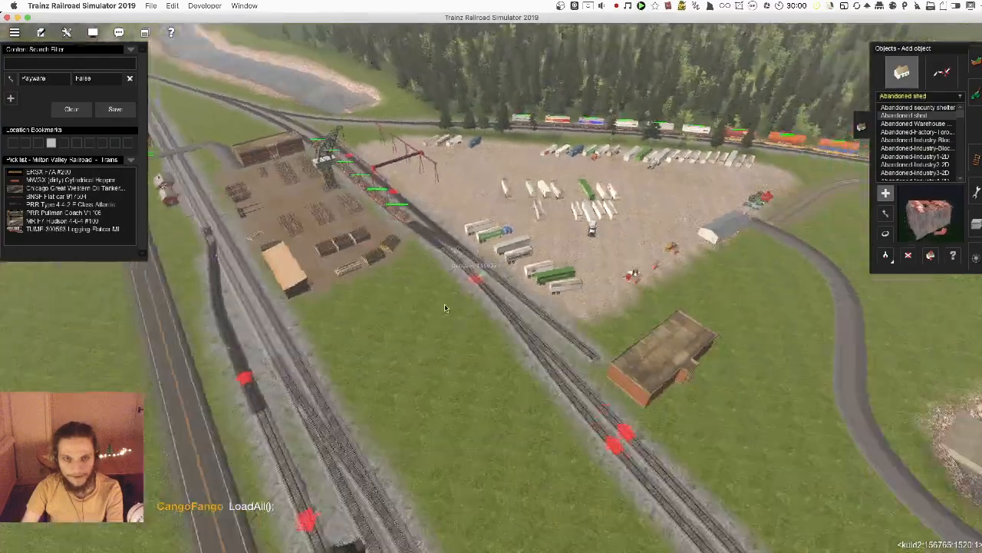
pyautogui.moveTo(396, 288); pyautogui.dragTo(499, 276, button='right')
pyautogui.moveTo(544, 190); pyautogui.dragTo(82, 76, button='right')
# - Filter objects by "bay", try Bayshore_Tank_&_Boiler_Shop_2 on the grass beside the double track, and undo its placement
pyautogui.scroll(3, 491, 286)
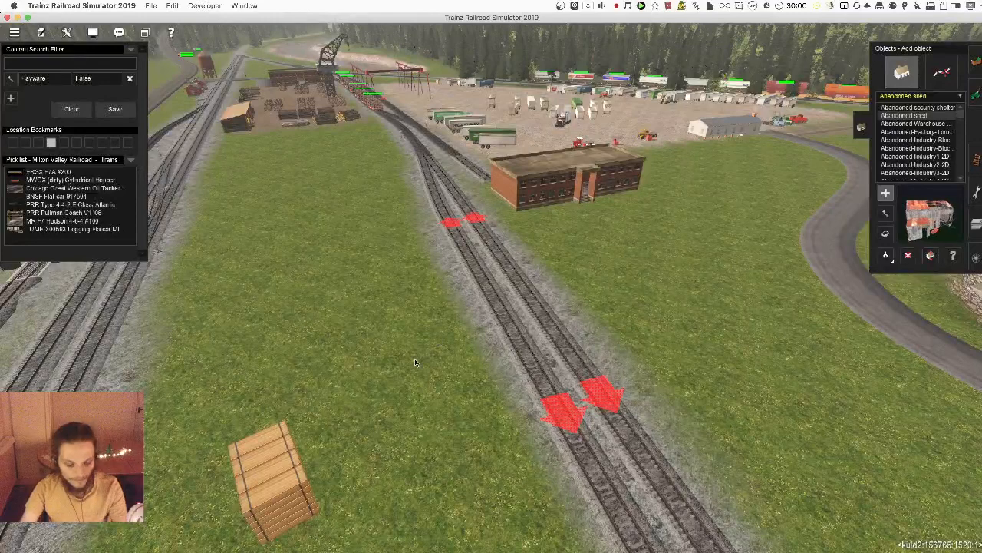
pyautogui.write('y')
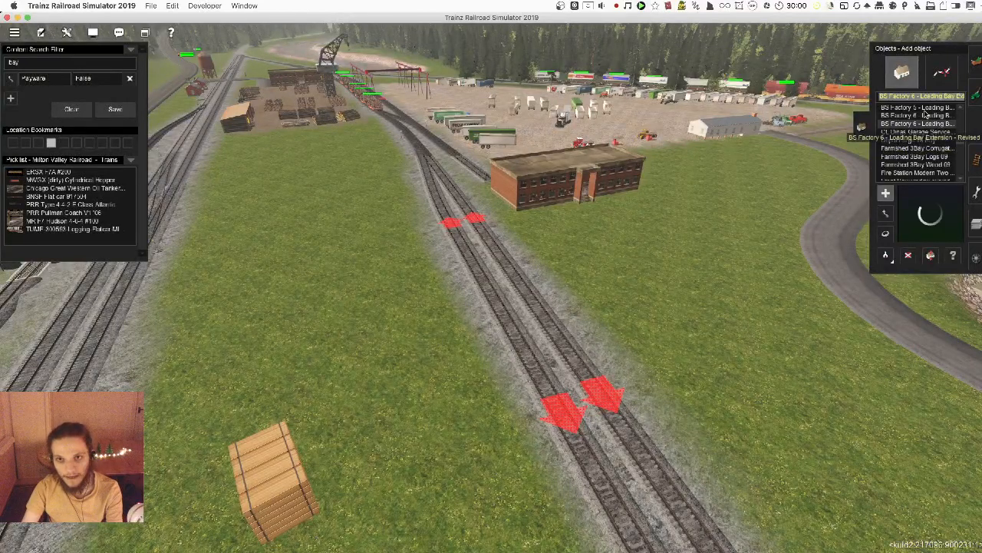
pyautogui.scroll(2, 925, 135)
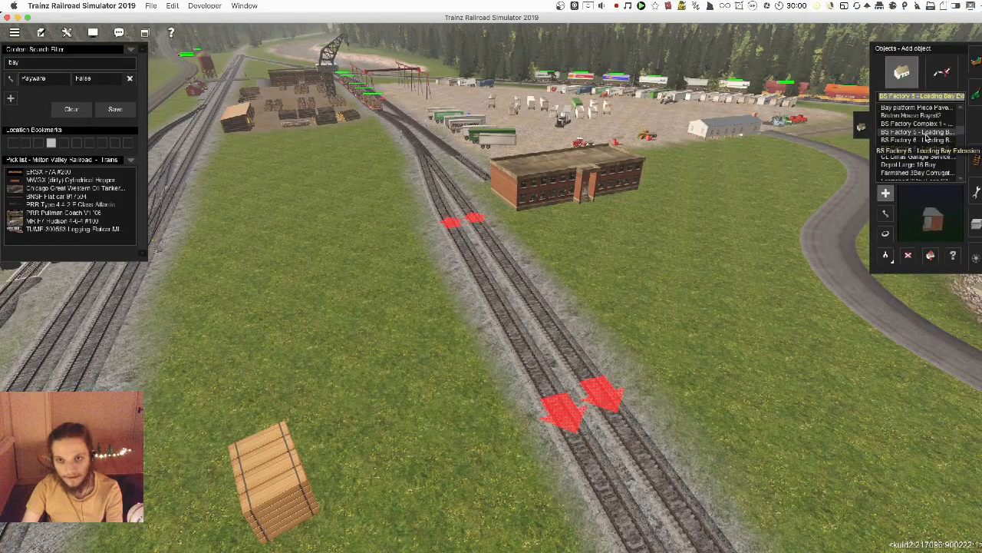
pyautogui.scroll(1, 933, 146)
pyautogui.click(927, 126)
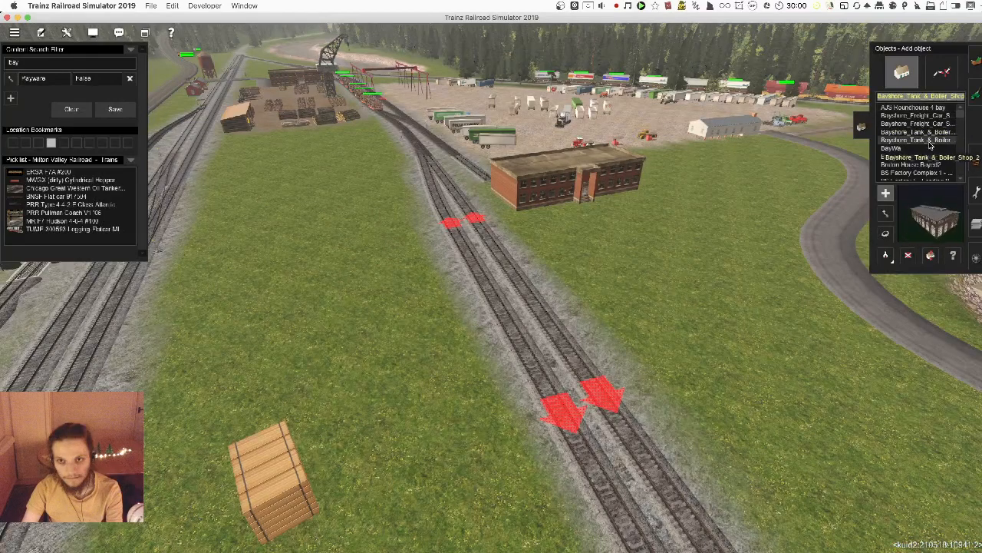
pyautogui.click(697, 286)
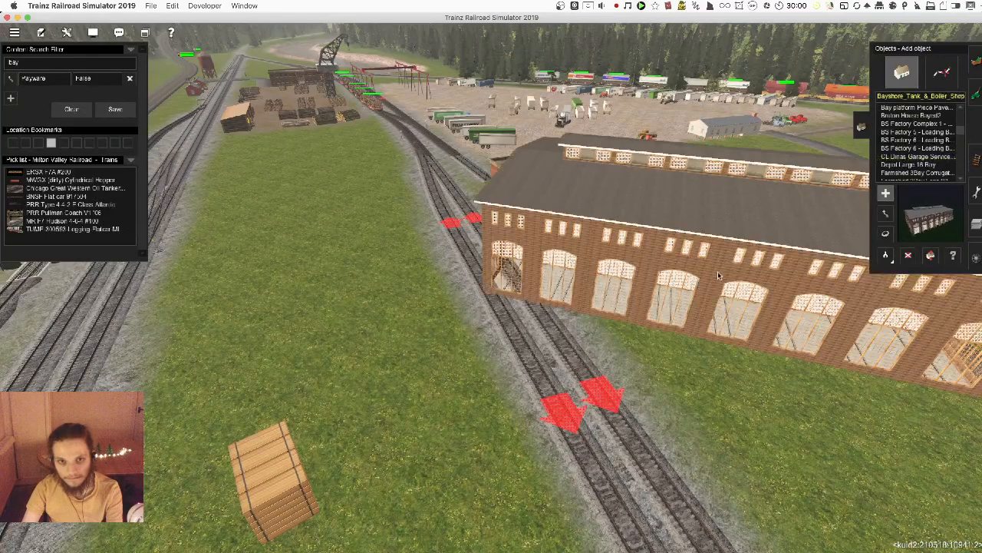
pyautogui.press('super+z')
# - Preview the objects matching "bay", such as Depot Large 16 Bay and Fire Station Modern Two Bay, for a suitable trackside building
pyautogui.click(942, 125)
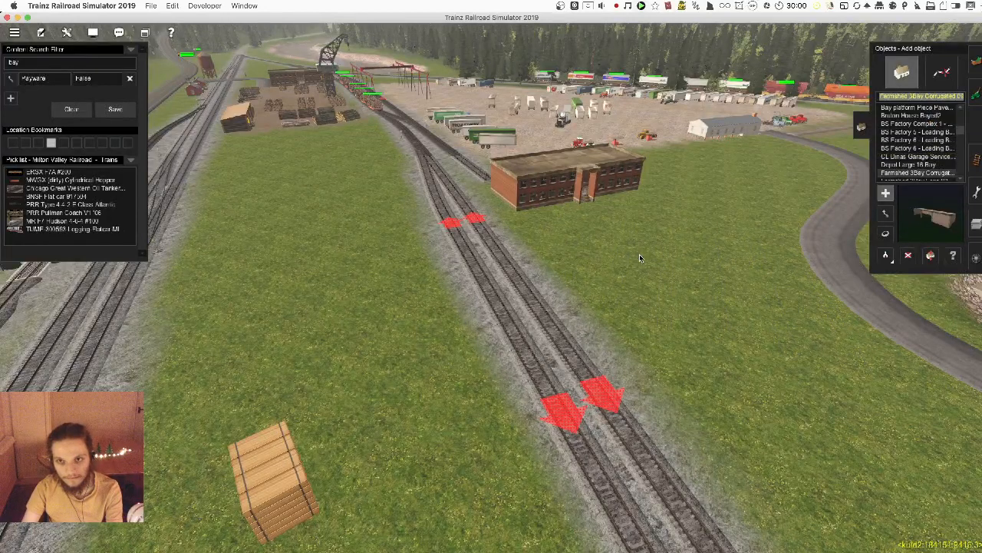
pyautogui.press('Up')
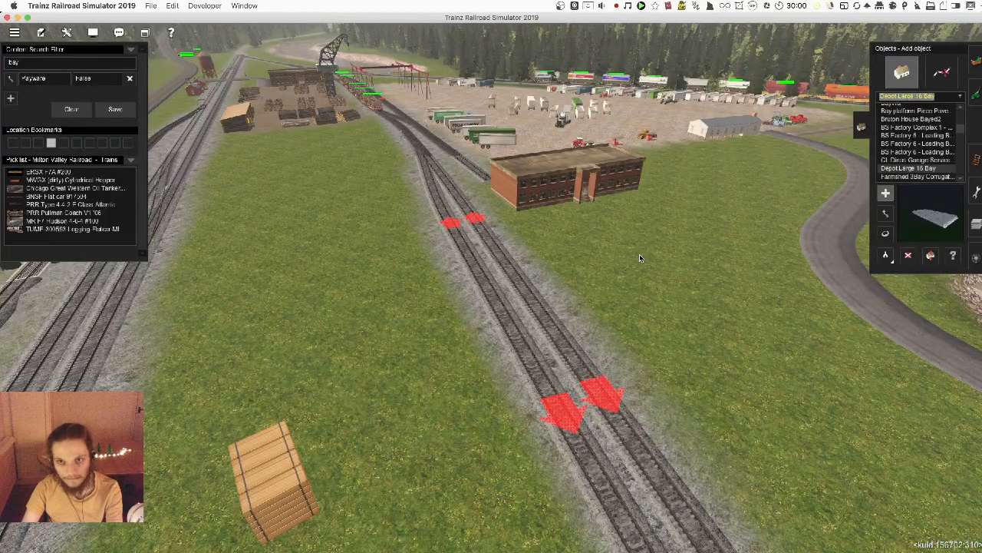
pyautogui.press('Down')
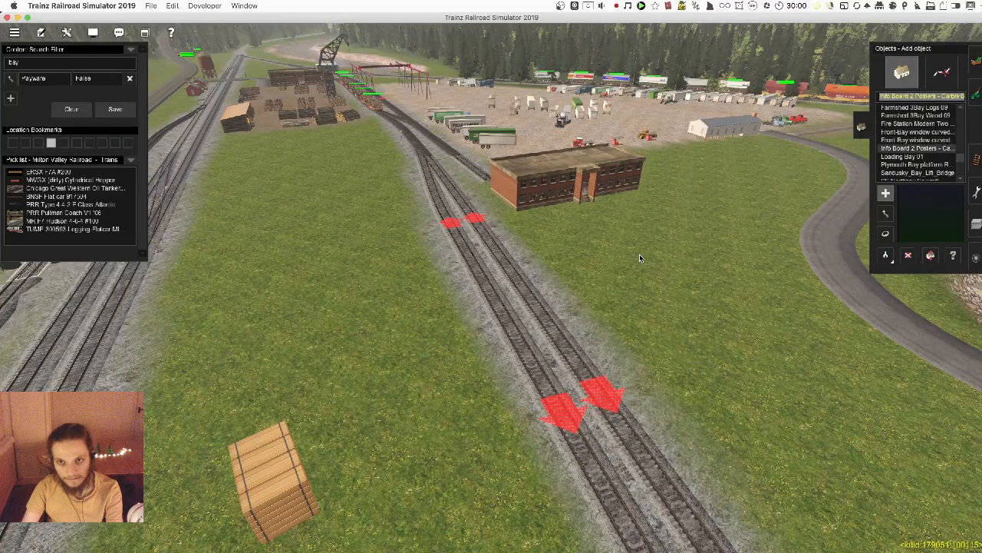
pyautogui.press('Down')
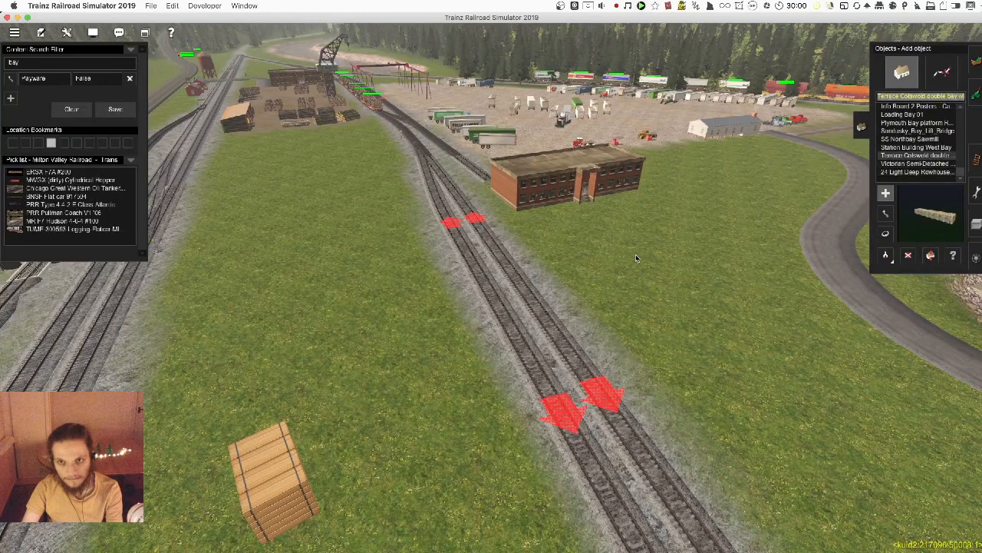
pyautogui.press('Down')
pyautogui.press('Down')
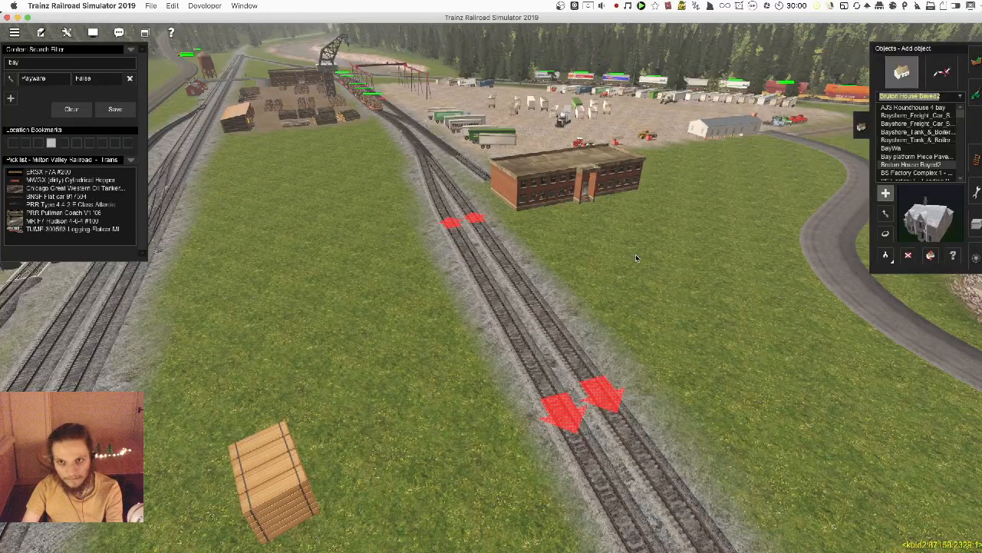
pyautogui.press('Down')
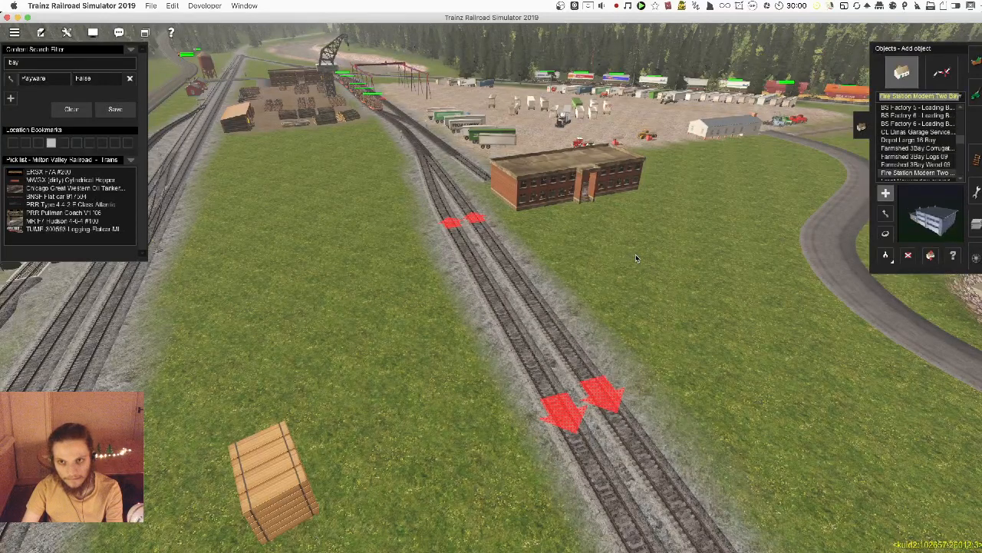
pyautogui.press('Down')
pyautogui.press('Down')
pyautogui.press('Down')
pyautogui.press('Down')
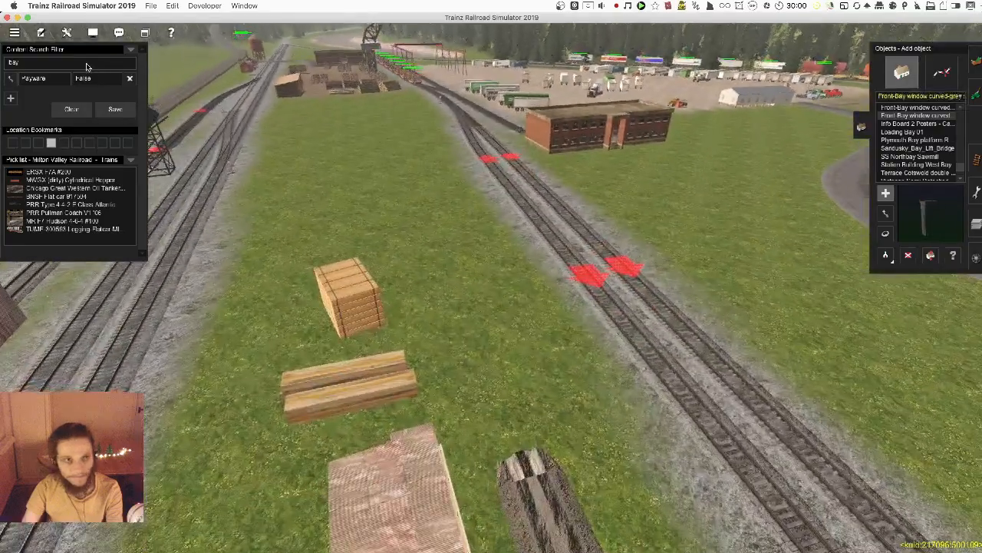
# - Clear the object search text and examine the twin-track workshop with raised loading platforms in the industrial town
pyautogui.click(86, 66)
pyautogui.press('BackSpace')
pyautogui.press('BackSpace')
pyautogui.press('BackSpace')
pyautogui.scroll(-10, 307, 324)
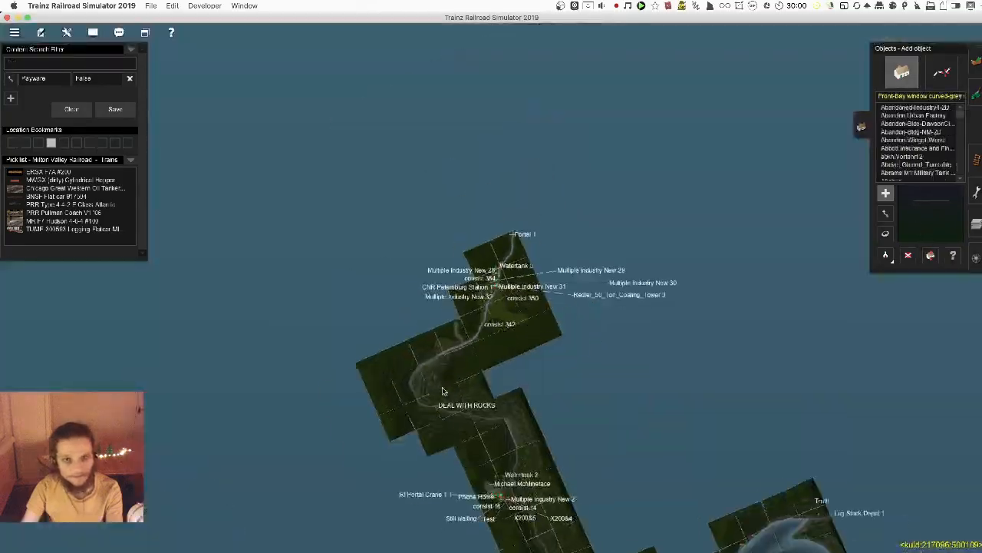
pyautogui.rightClick(524, 535)
pyautogui.rightClick(461, 485)
pyautogui.rightClick(286, 416)
pyautogui.rightClick(309, 398)
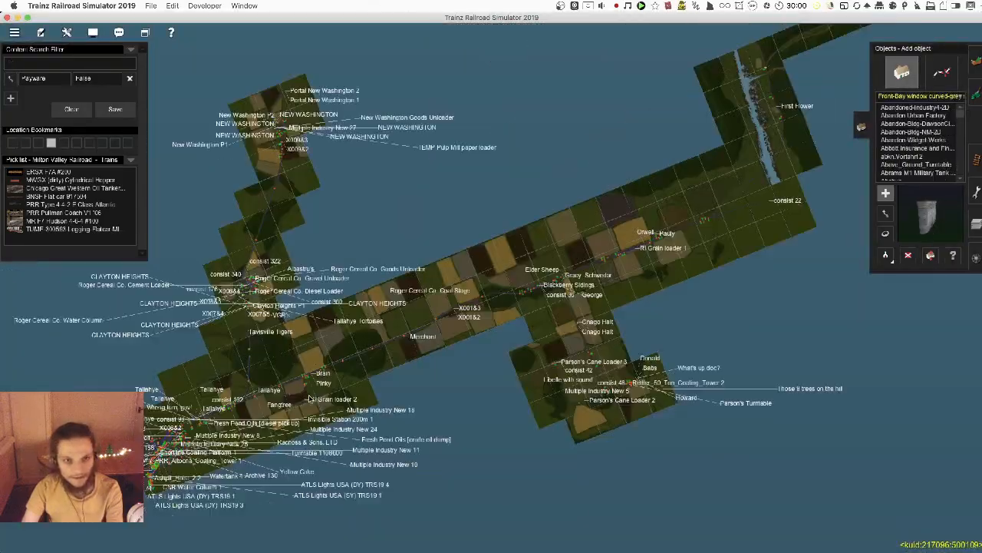
pyautogui.rightClick(269, 429)
pyautogui.scroll(10, 459, 325)
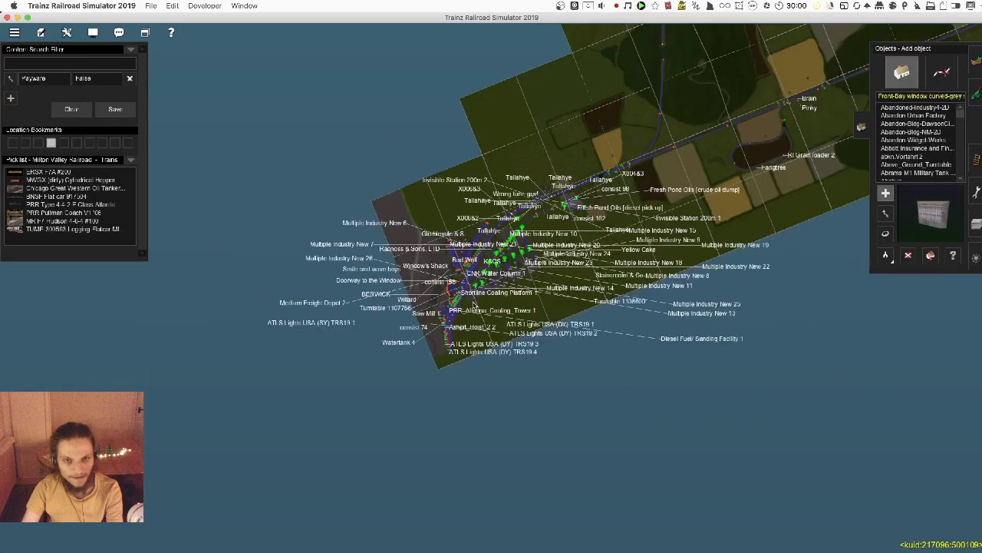
pyautogui.scroll(10, 489, 290)
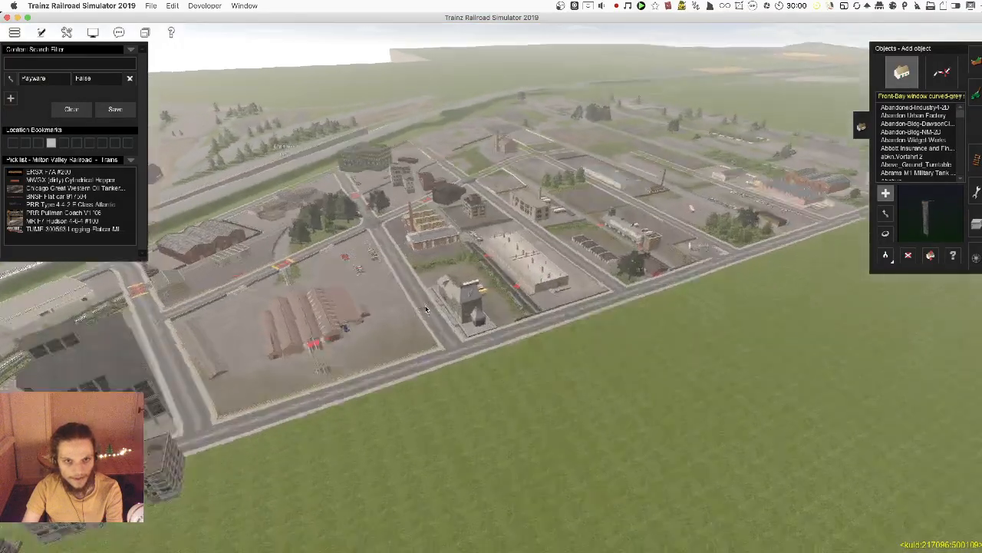
pyautogui.scroll(10, 455, 286)
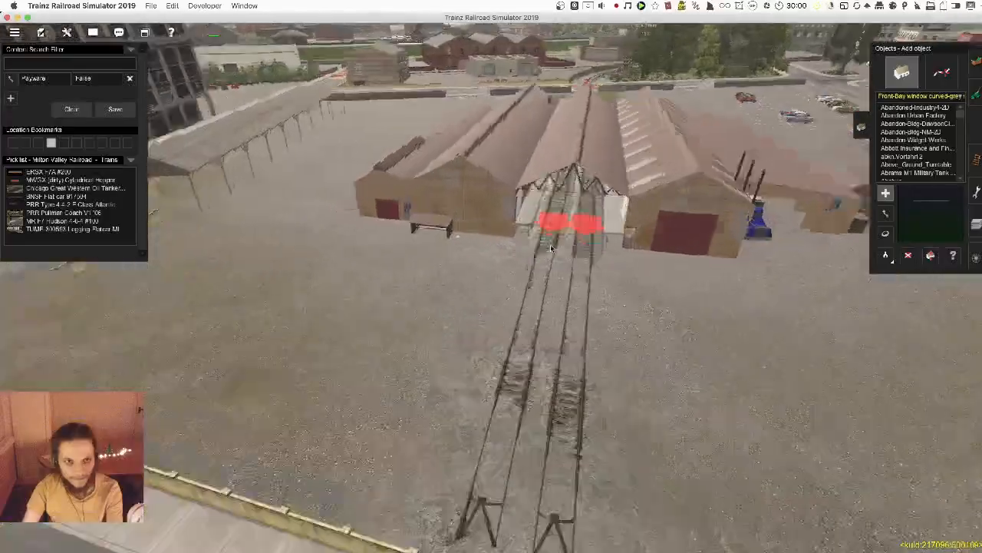
pyautogui.scroll(-3, 867, 195)
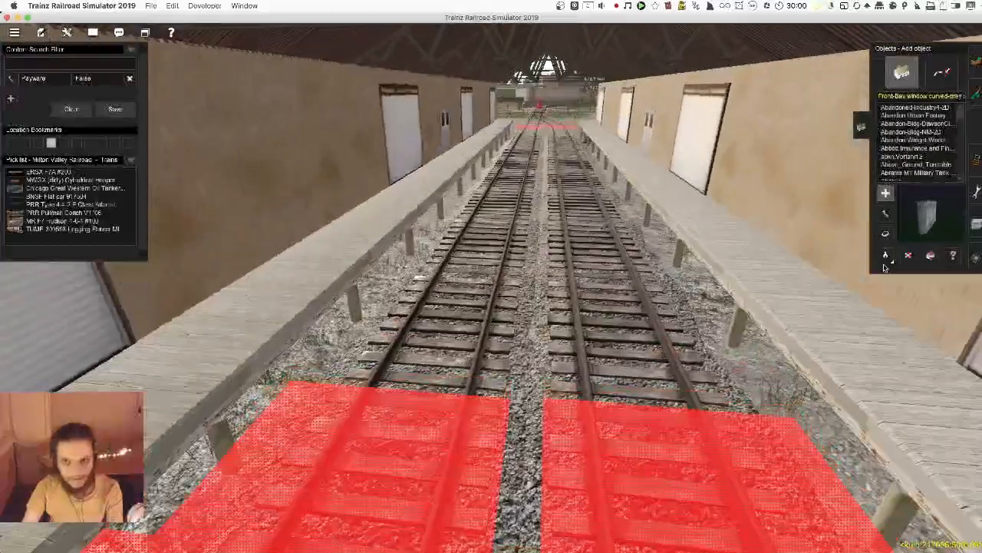
# - Pick up the Concrete Platform Spline from the loading platform inside the DHR Tindharia Workshops
pyautogui.click(886, 255)
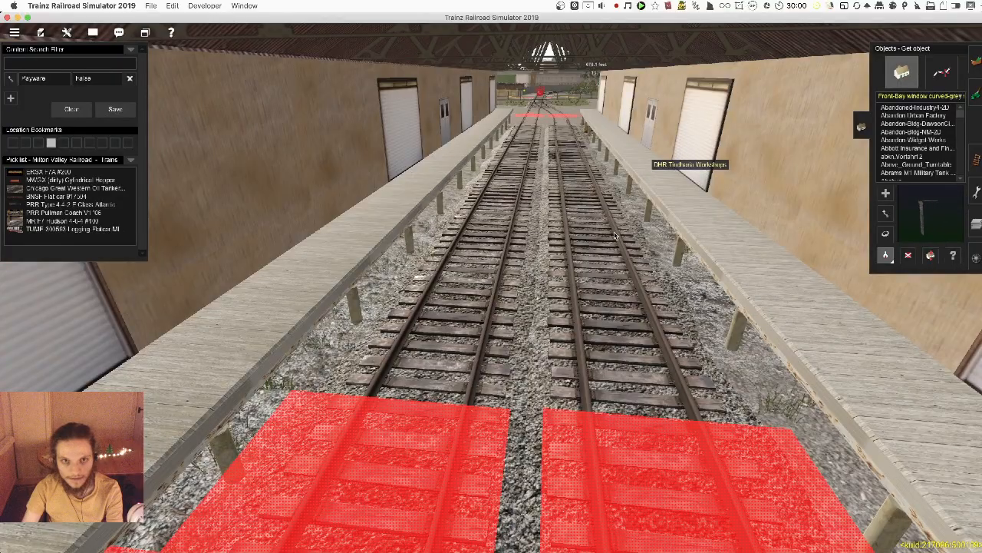
pyautogui.rightClick(685, 151)
pyautogui.press('Left')
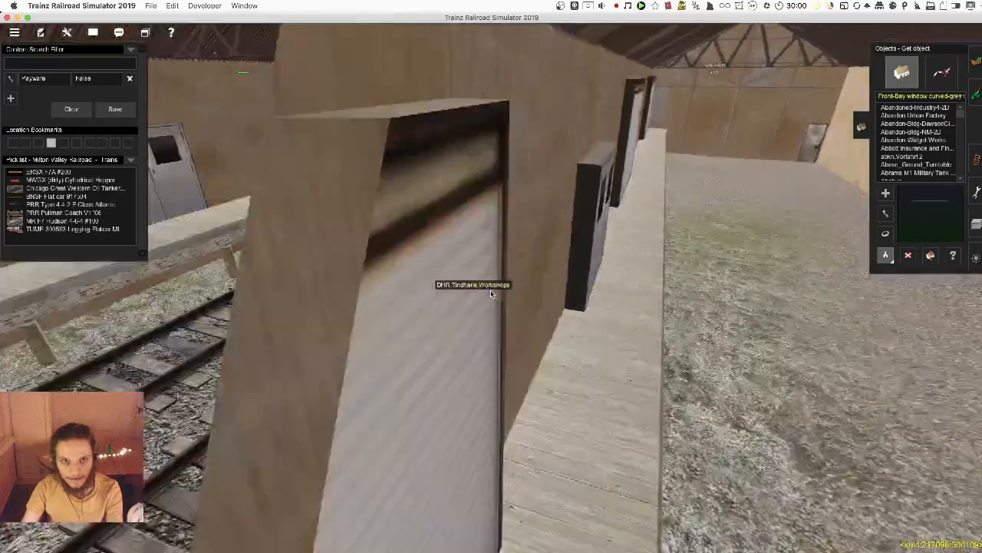
pyautogui.scroll(-3, 499, 343)
pyautogui.scroll(-5, 499, 343)
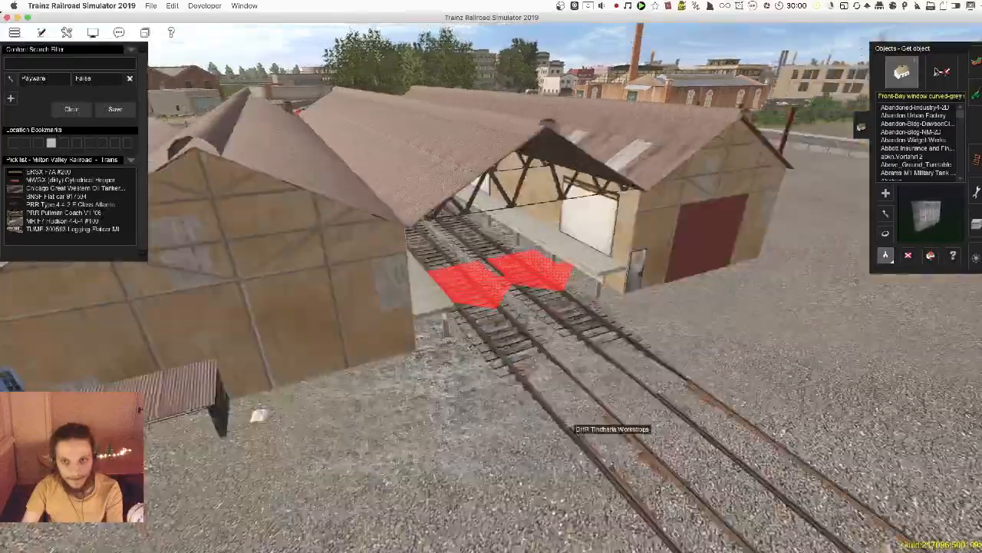
pyautogui.press('Left')
pyautogui.click(942, 72)
pyautogui.scroll(3, 598, 292)
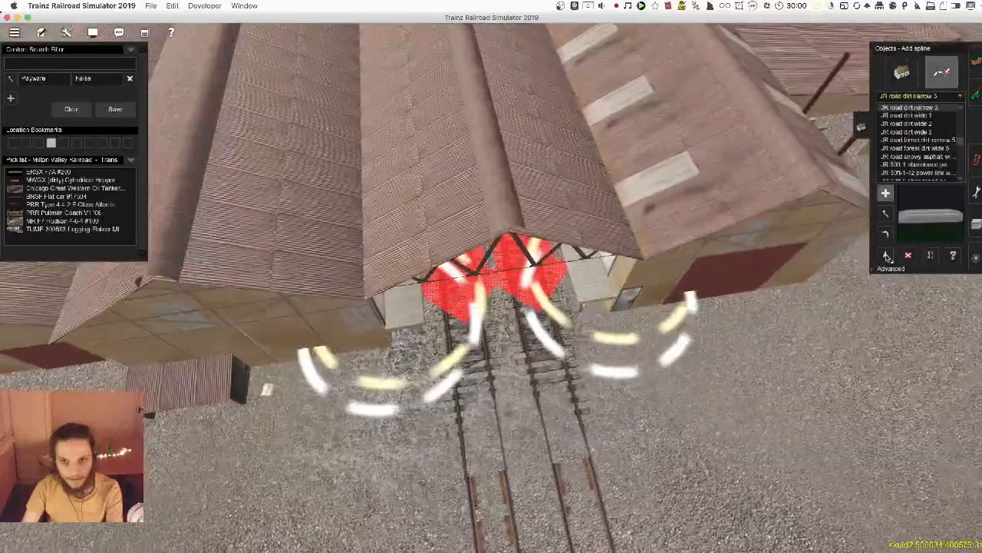
pyautogui.scroll(-15, 593, 298)
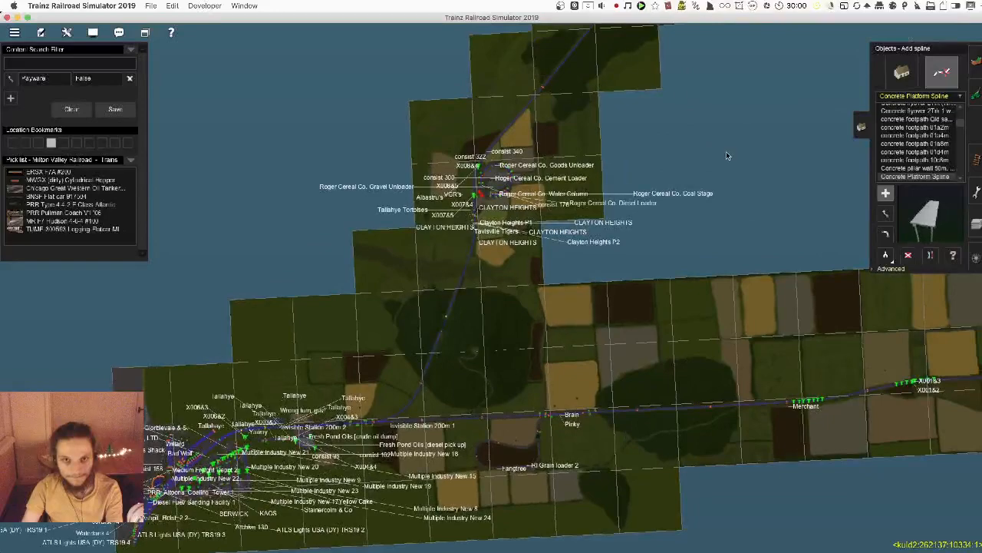
# - Lay a straight Concrete Platform Spline along the double track beside the log yard, starting near the brick building
pyautogui.moveTo(727, 151)
pyautogui.mouseDown(button='right')
pyautogui.moveTo(804, 347)
pyautogui.moveTo(774, 184)
pyautogui.moveTo(521, 60)
pyautogui.moveTo(654, 94)
pyautogui.moveTo(708, 159)
pyautogui.mouseUp(button='right')
pyautogui.moveTo(632, 67); pyautogui.dragTo(646, 106, button='right')
pyautogui.scroll(10, 641, 106)
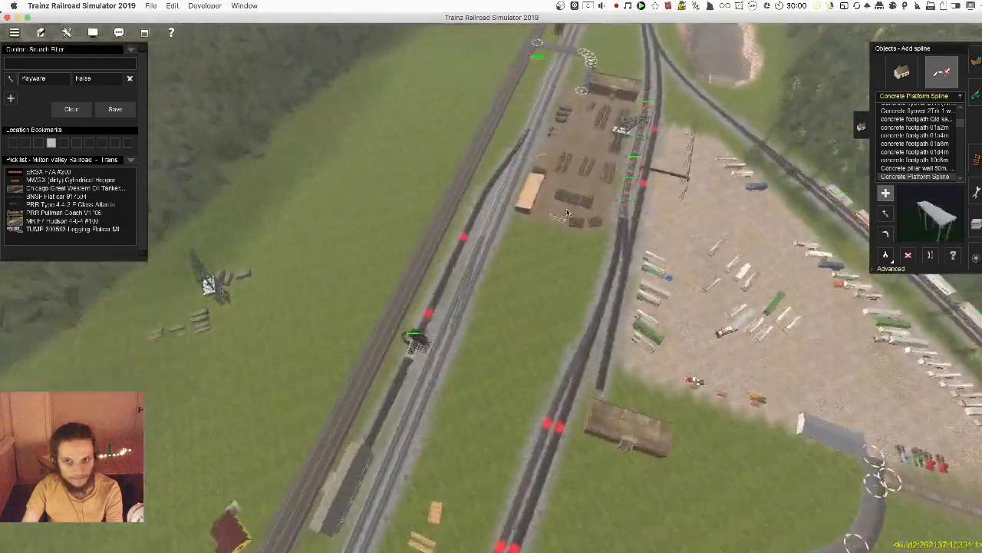
pyautogui.moveTo(568, 213); pyautogui.dragTo(462, 242, button='right')
pyautogui.scroll(8, 461, 240)
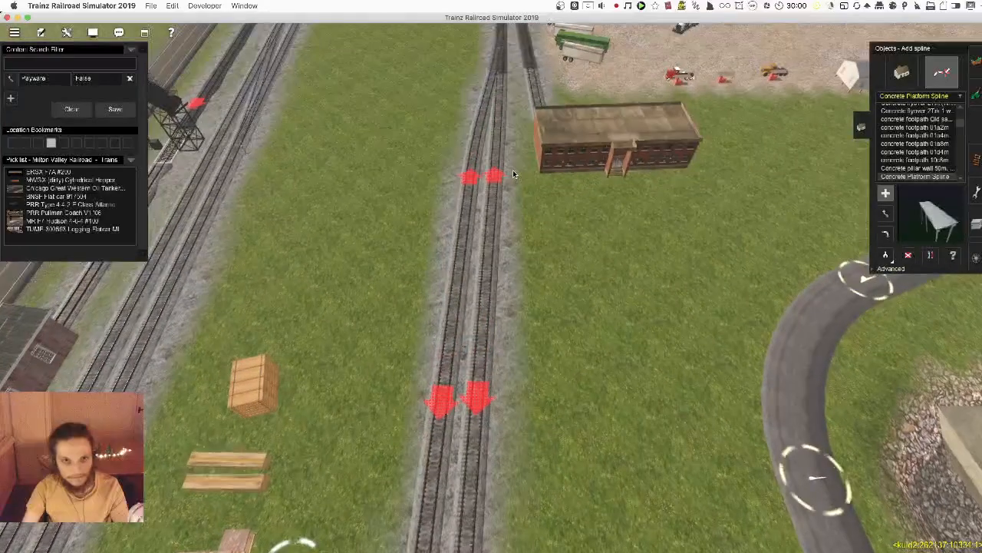
pyautogui.click(513, 169)
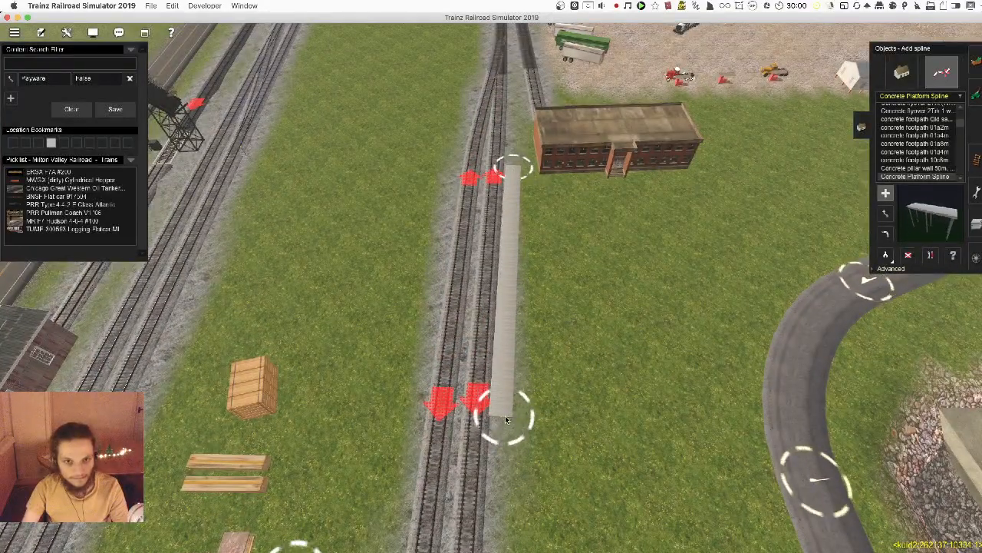
pyautogui.click(504, 415)
# - Nudge the concrete platform's end by the brick building to align it with the track, and inspect its fit
pyautogui.scroll(6, 484, 241)
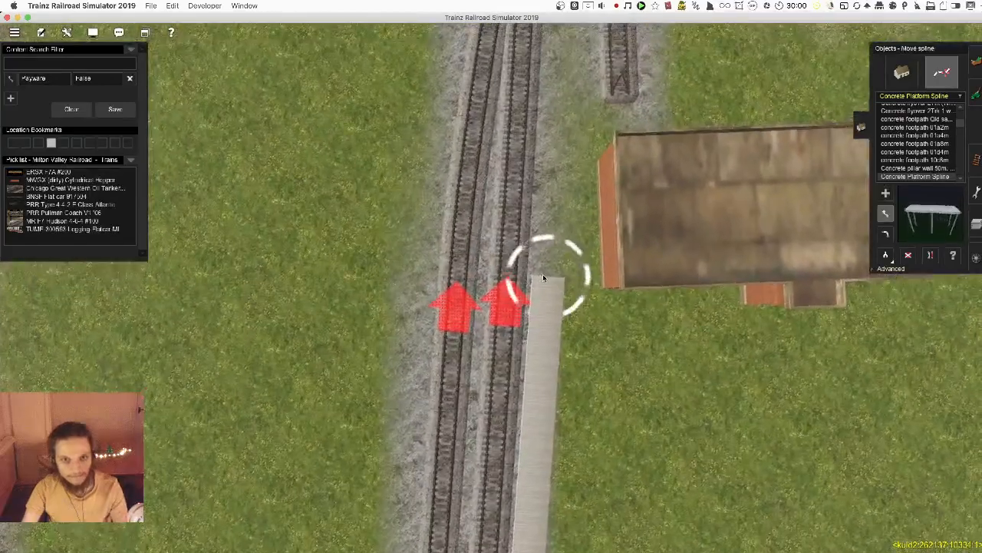
pyautogui.moveTo(543, 274); pyautogui.dragTo(543, 280)
pyautogui.rightClick(537, 430)
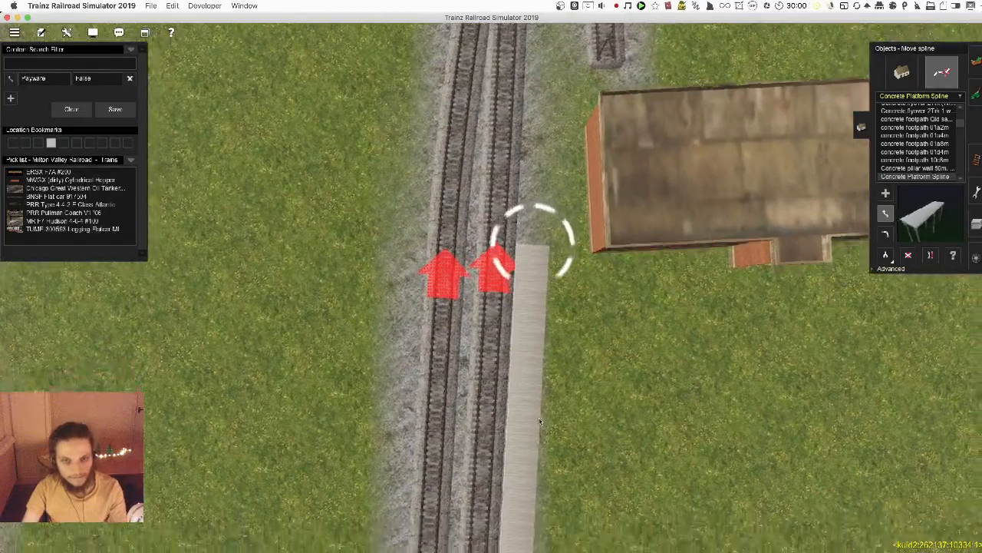
pyautogui.press('Down')
pyautogui.press('Left')
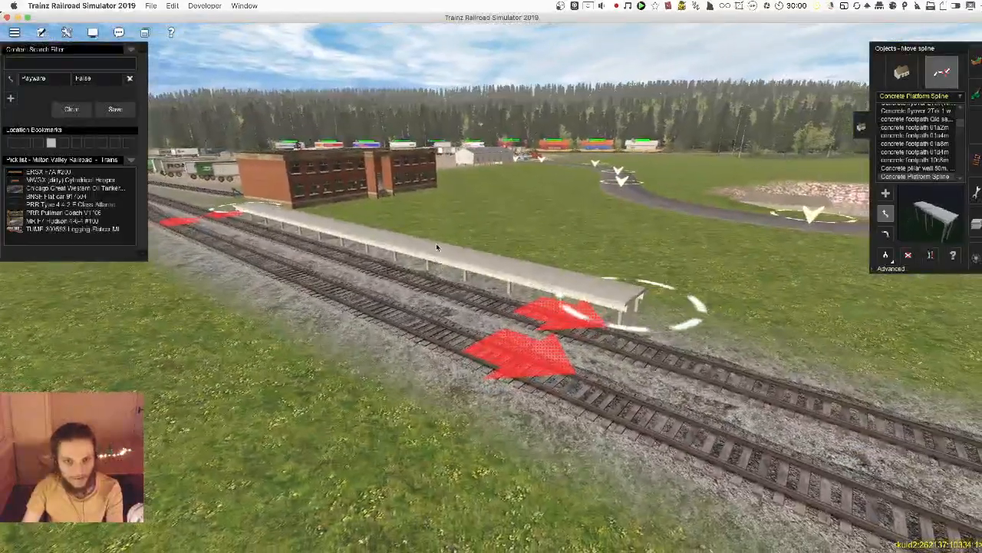
pyautogui.rightClick(436, 243)
pyautogui.press('Up')
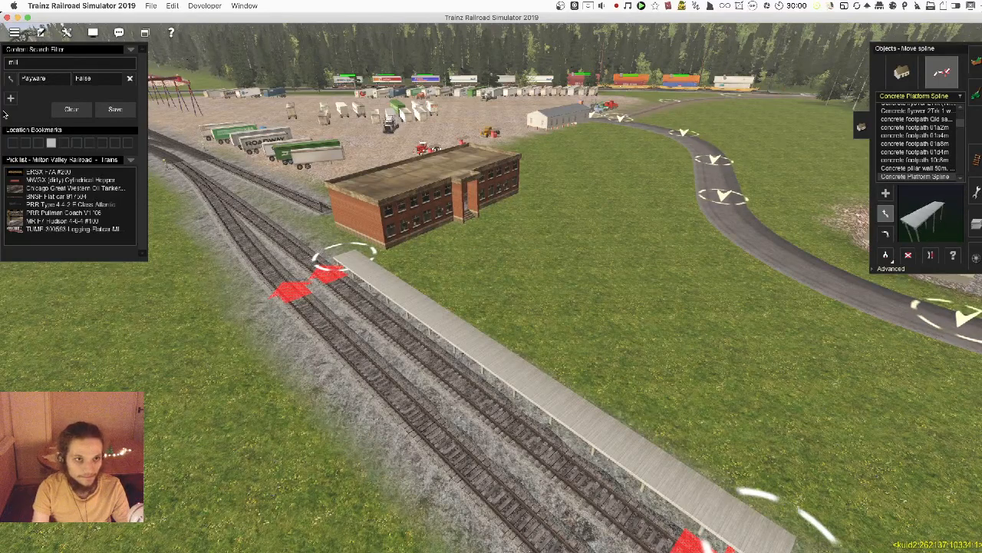
# - Try Auran's Lumber Mill V2 on the grass beside the concrete platform, view it from farther out, and undo its placement
pyautogui.click(902, 72)
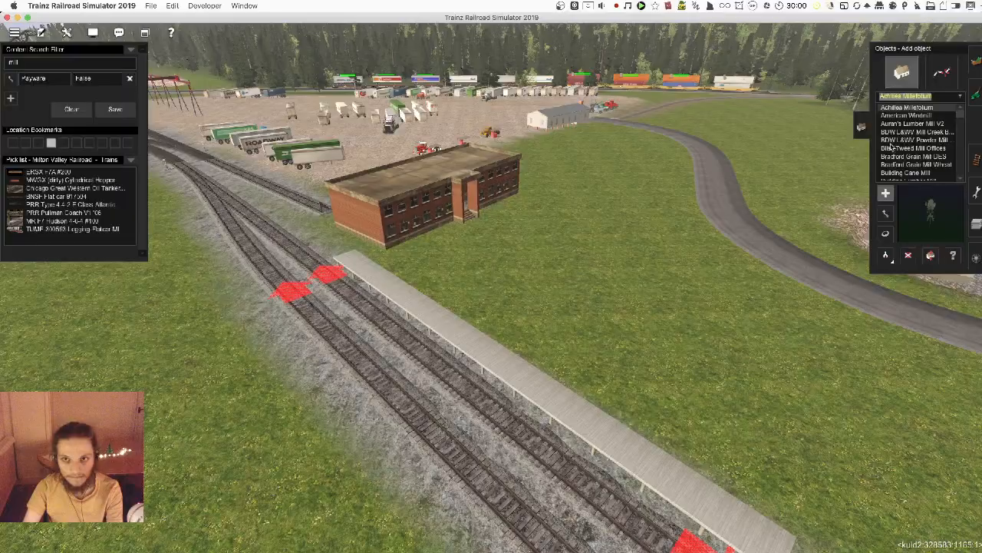
pyautogui.moveTo(565, 321)
pyautogui.mouseDown(button='right')
pyautogui.moveTo(576, 359)
pyautogui.moveTo(550, 311)
pyautogui.moveTo(550, 330)
pyautogui.mouseUp(button='right')
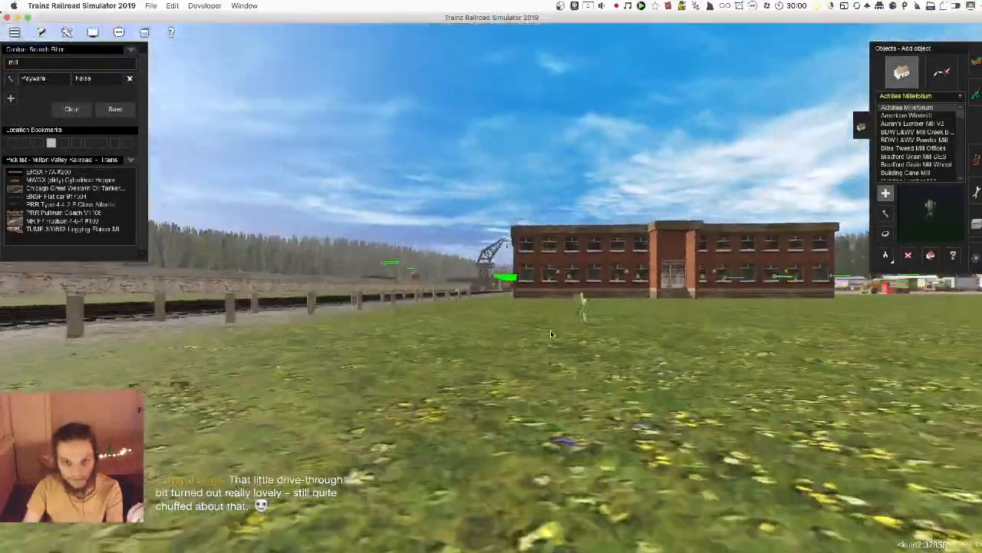
pyautogui.scroll(-3, 550, 333)
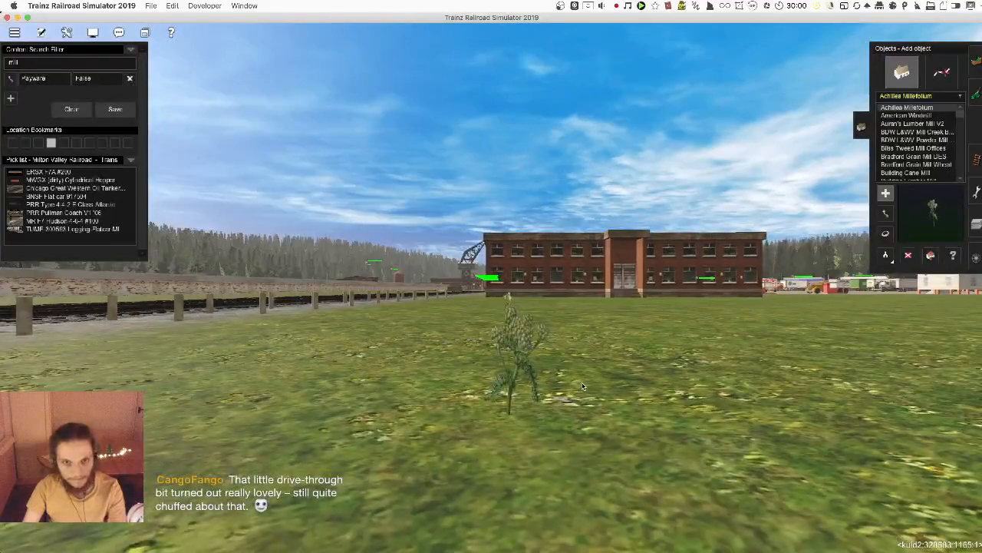
pyautogui.press('Up')
pyautogui.click(935, 118)
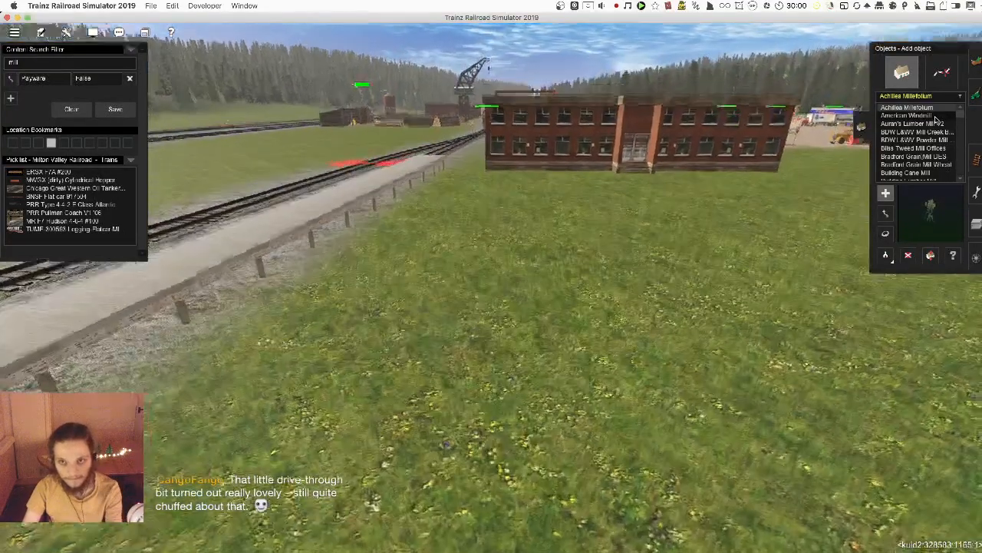
pyautogui.press('Down')
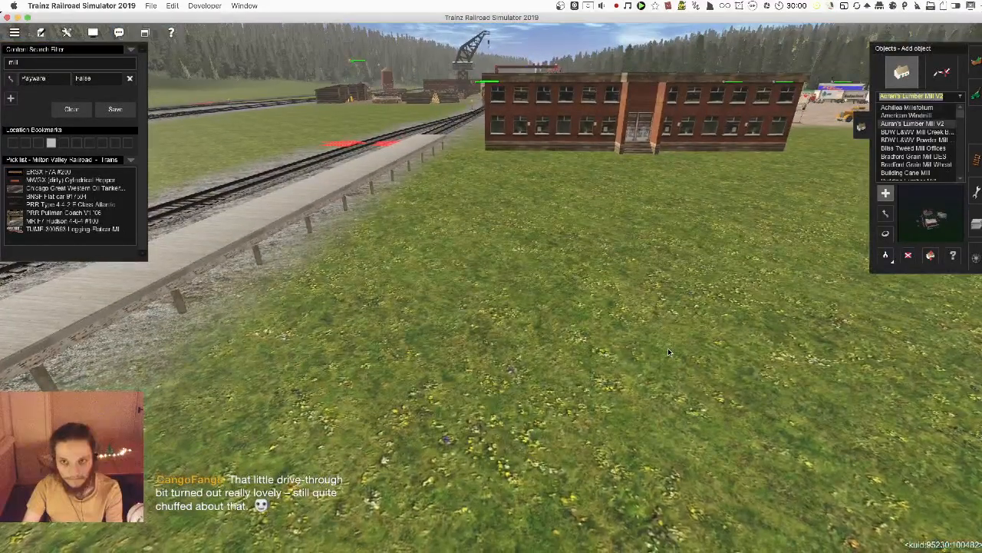
pyautogui.press('Down')
pyautogui.press('Up')
pyautogui.click(666, 347)
pyautogui.scroll(-3, 614, 299)
pyautogui.scroll(-3, 615, 299)
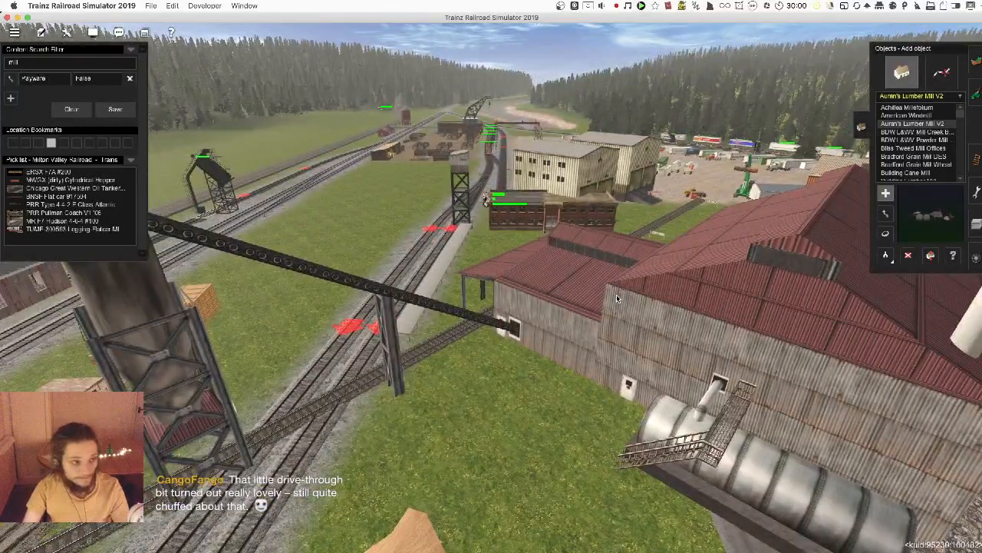
pyautogui.press('super+z')
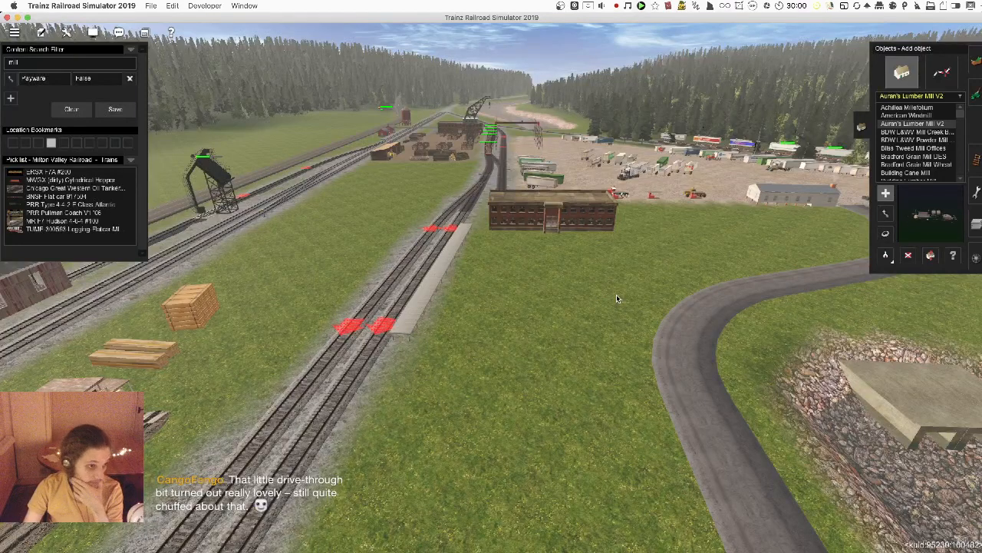
# - Try the BDW L&WV Mill Creek Bridge beside the concrete platform and undo its placement
pyautogui.click(486, 329)
pyautogui.scroll(3, 487, 328)
pyautogui.press('Left')
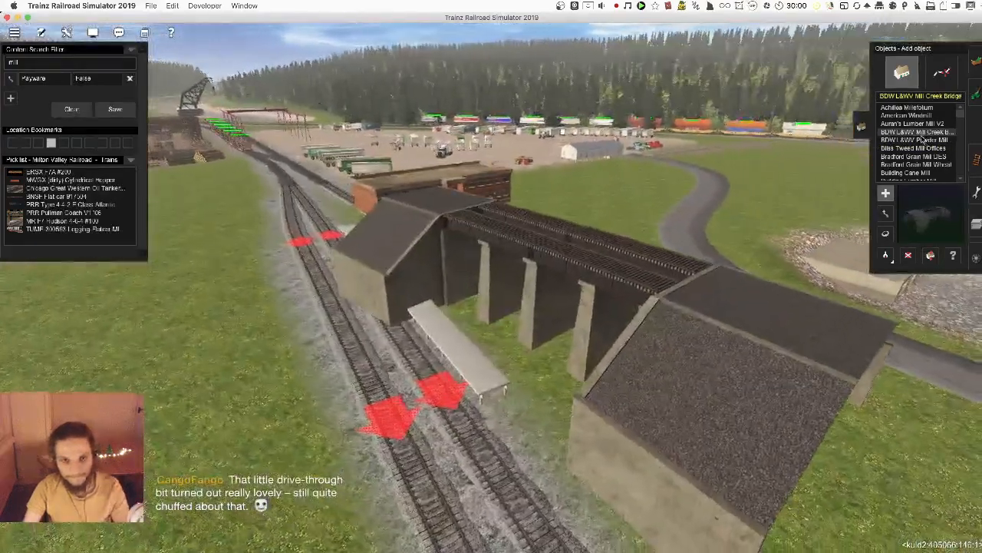
pyautogui.press('super+z')
# - Preview Bliss Tweed Mill Offices and Building Cane Mill, try CL Snowdon Mill behind the concrete platform, and undo its placement
pyautogui.click(921, 148)
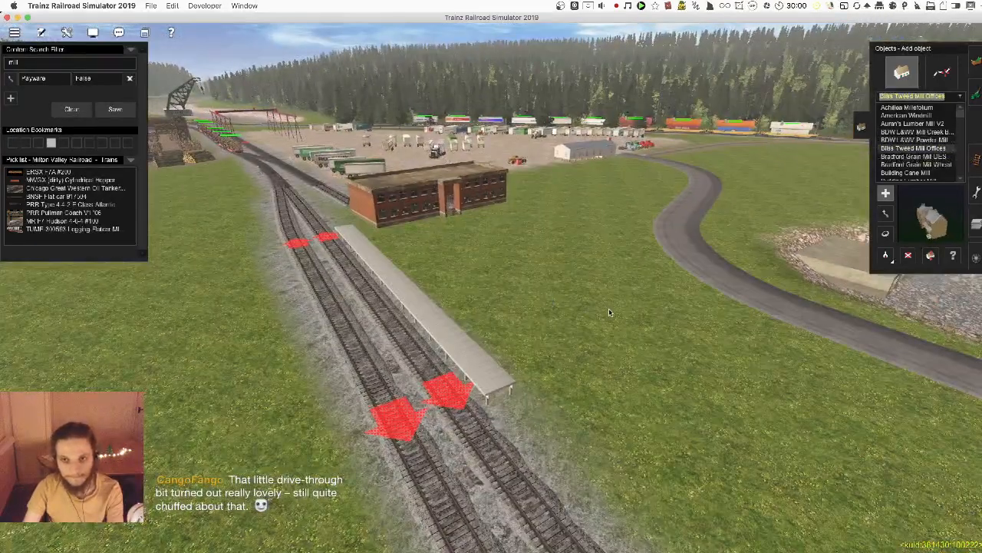
pyautogui.click(917, 140)
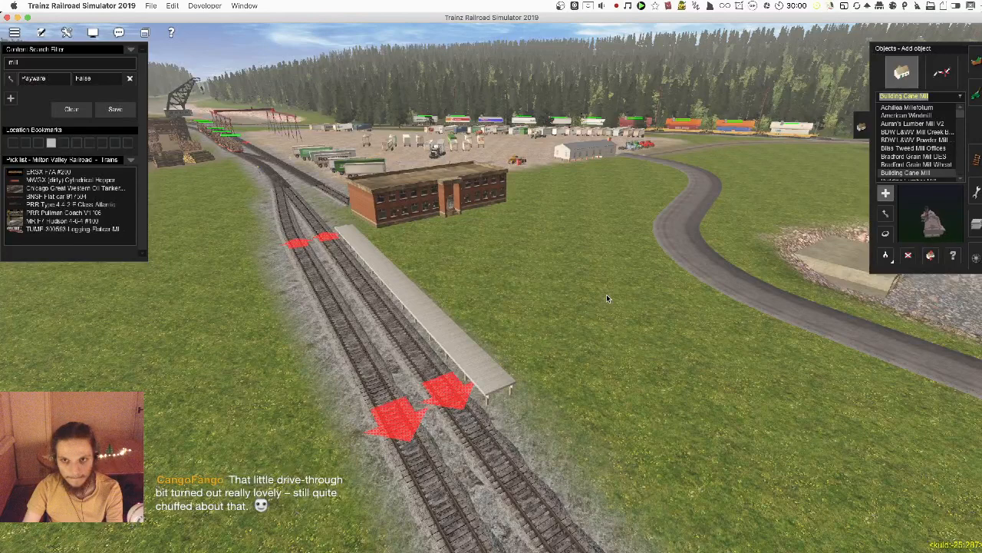
pyautogui.press('Down')
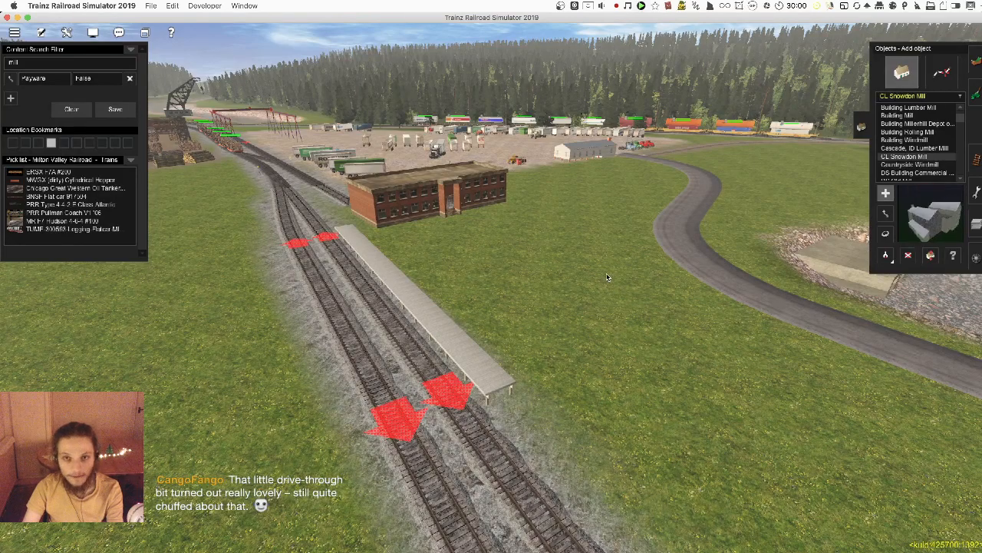
pyautogui.click(606, 277)
pyautogui.scroll(2, 606, 277)
pyautogui.press('Down')
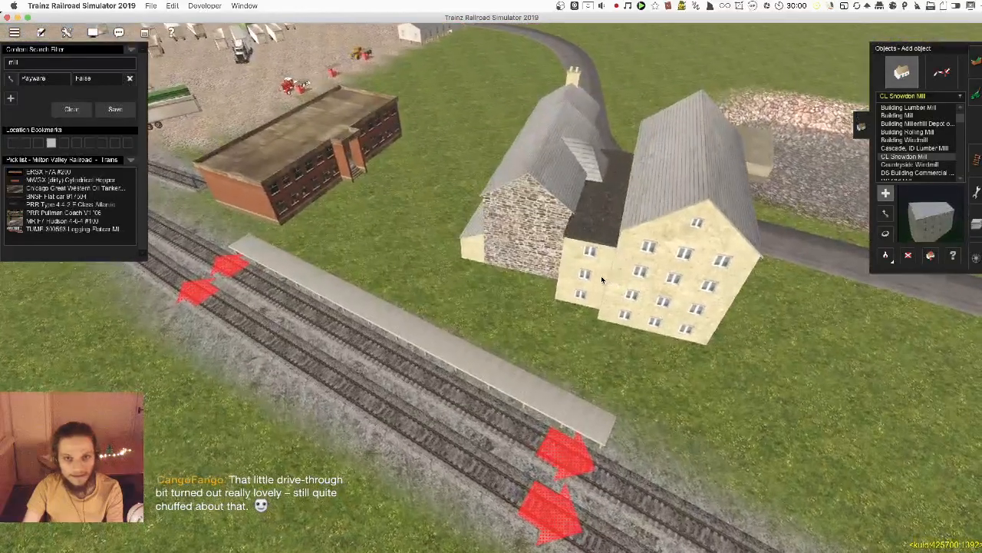
pyautogui.press('super+z')
# - Browse the mill models from Countryside Windmill onward, try the EMT Old Sandstone Mill building at the platform, and undo its placement
pyautogui.click(902, 166)
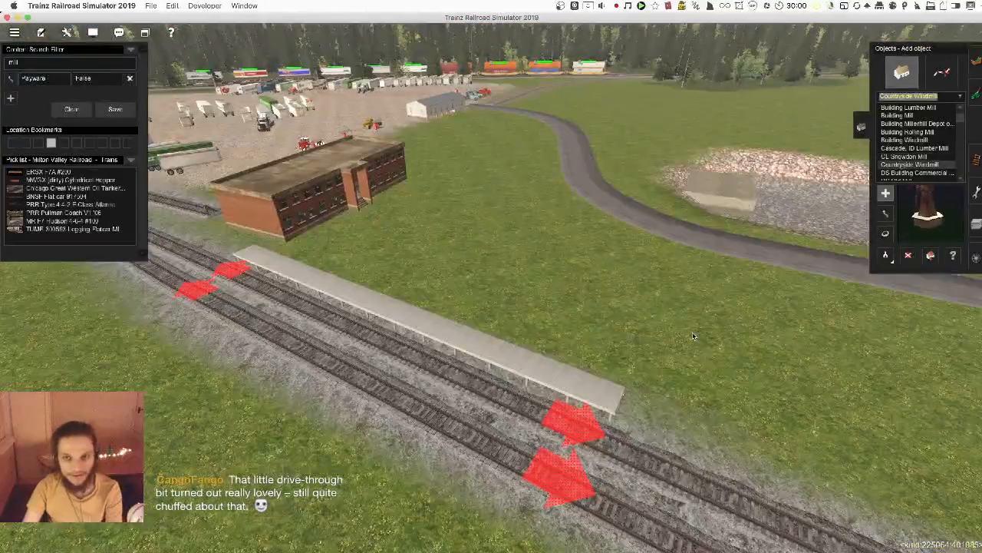
pyautogui.press('Down')
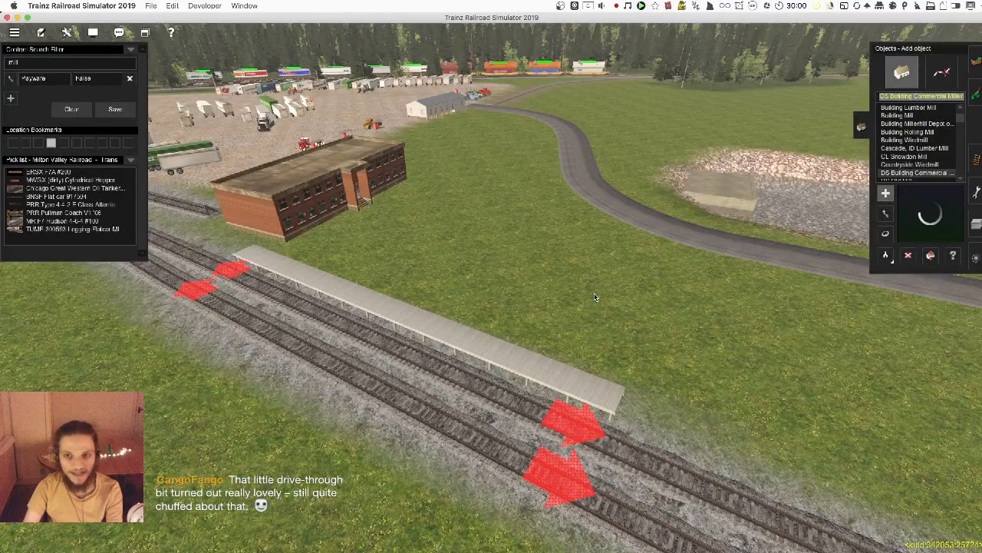
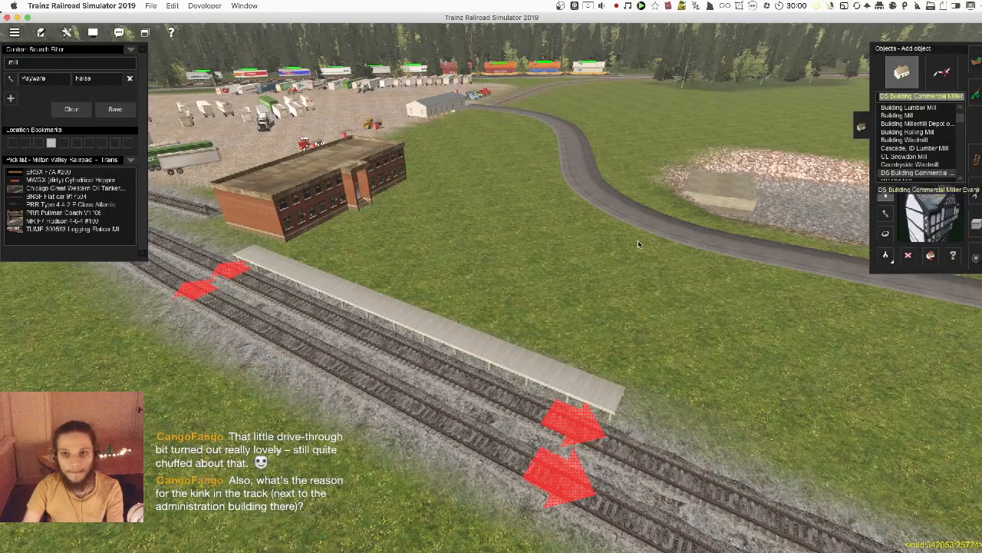
pyautogui.press('Down')
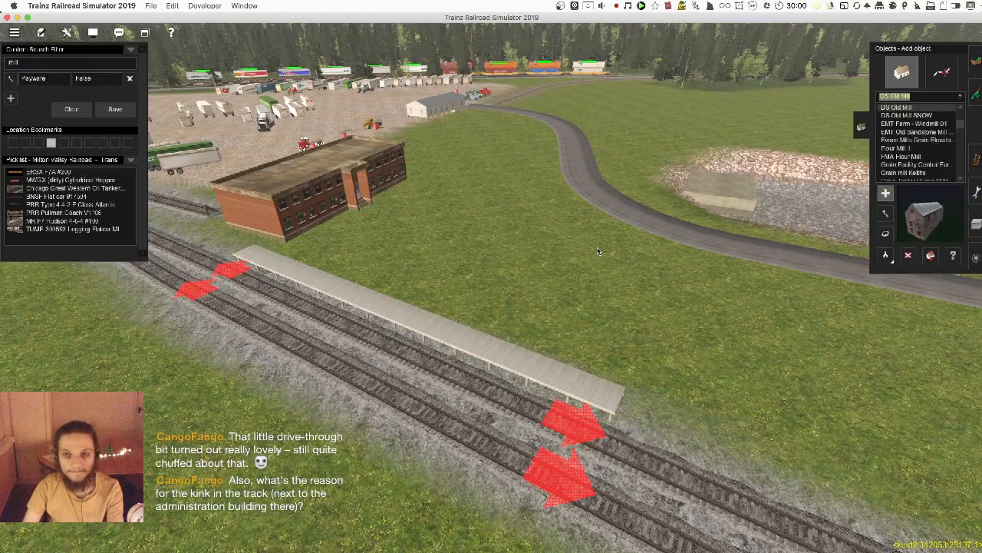
pyautogui.press('Down')
pyautogui.press('Down')
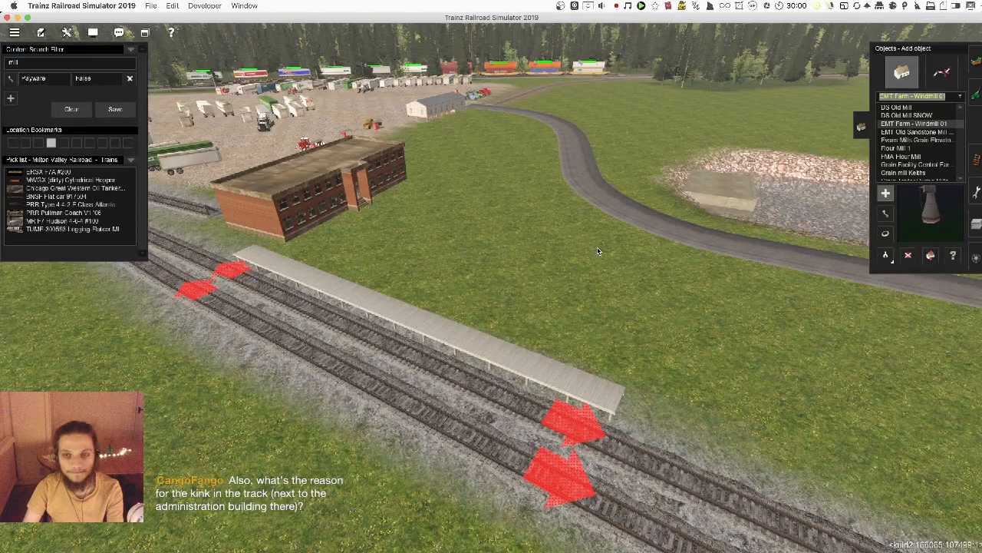
pyautogui.press('Down')
pyautogui.click(476, 320)
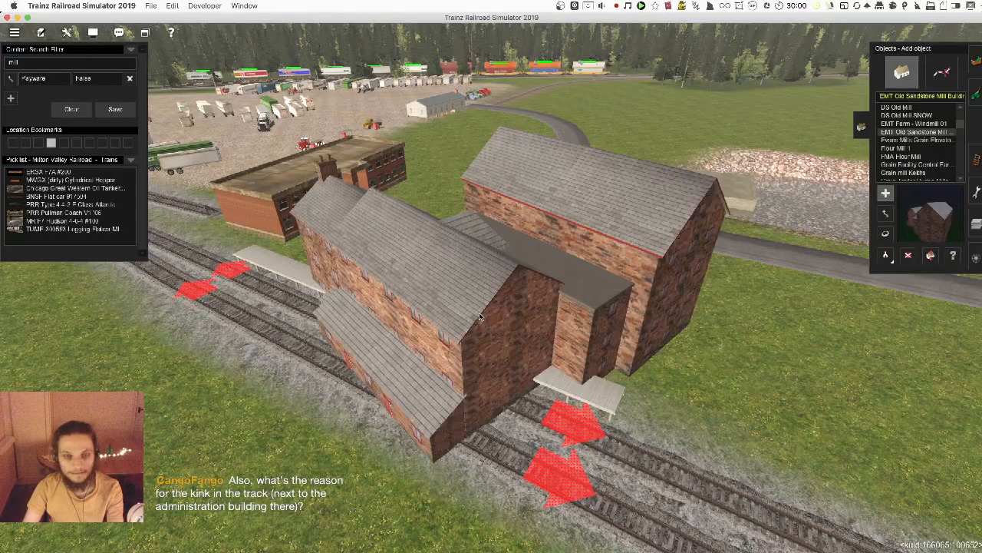
pyautogui.hotkey('ctrl', 'z')
# - Try the Evans Mills Grain Elevator behind the concrete platform, examine how it fits the yard, and undo its placement
pyautogui.press('Down')
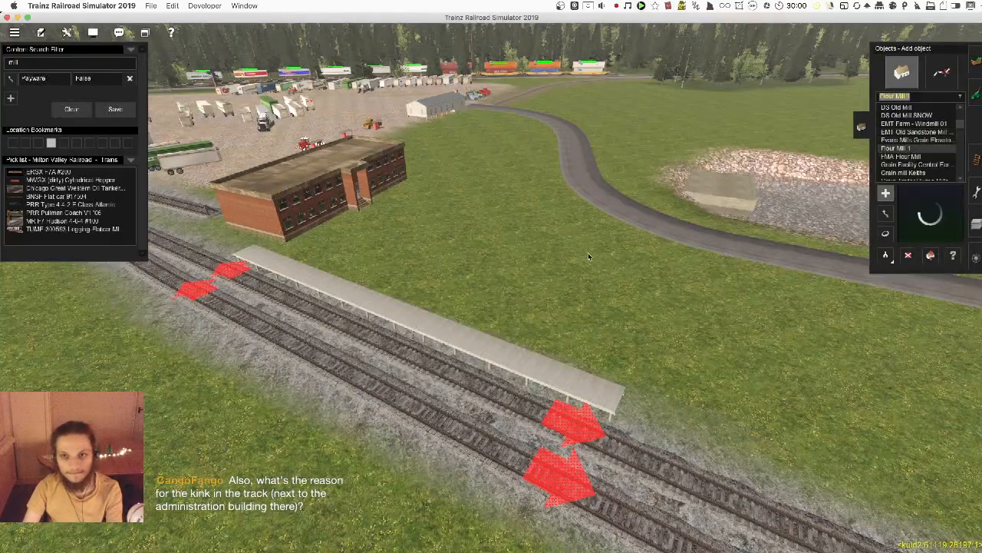
pyautogui.click(563, 262)
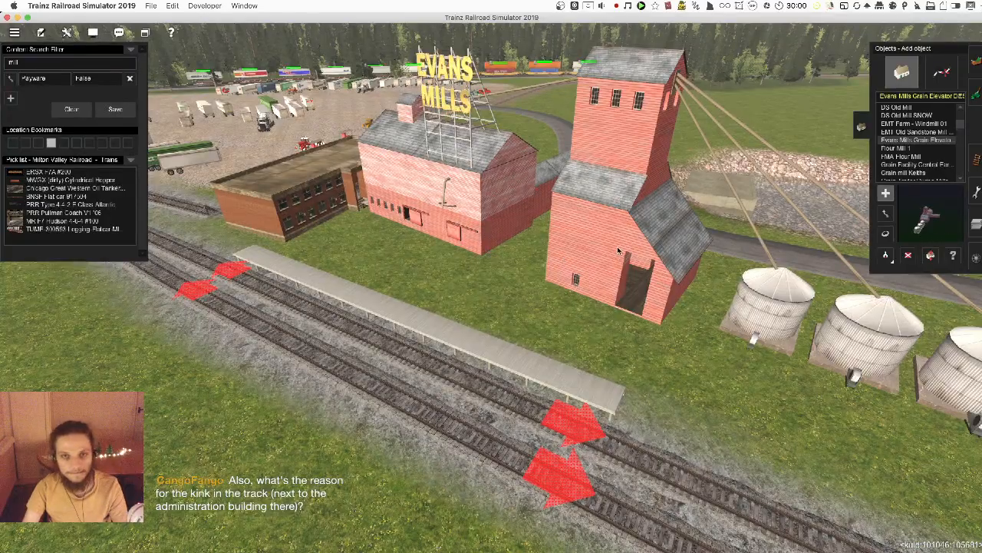
pyautogui.moveTo(615, 251); pyautogui.dragTo(532, 284, button='right')
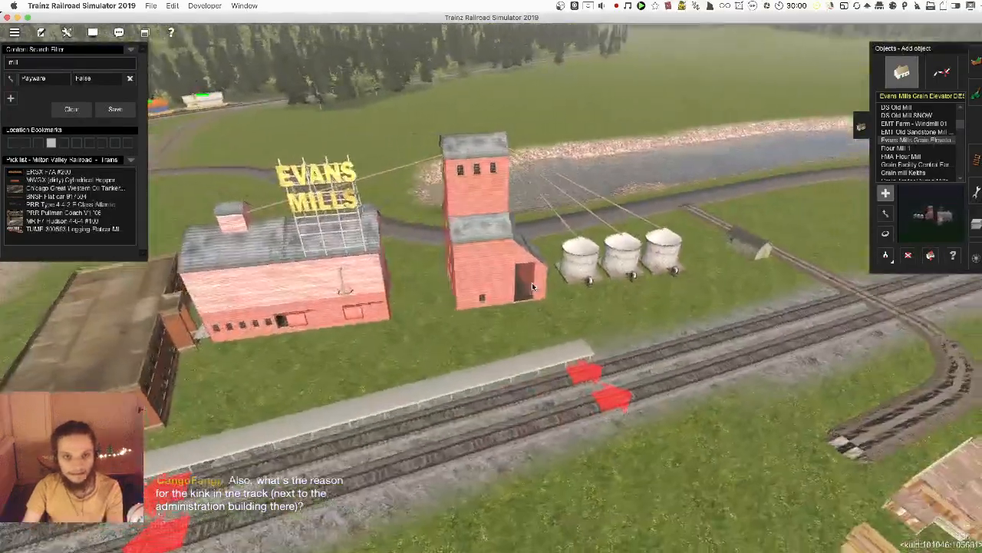
pyautogui.scroll(-3, 532, 283)
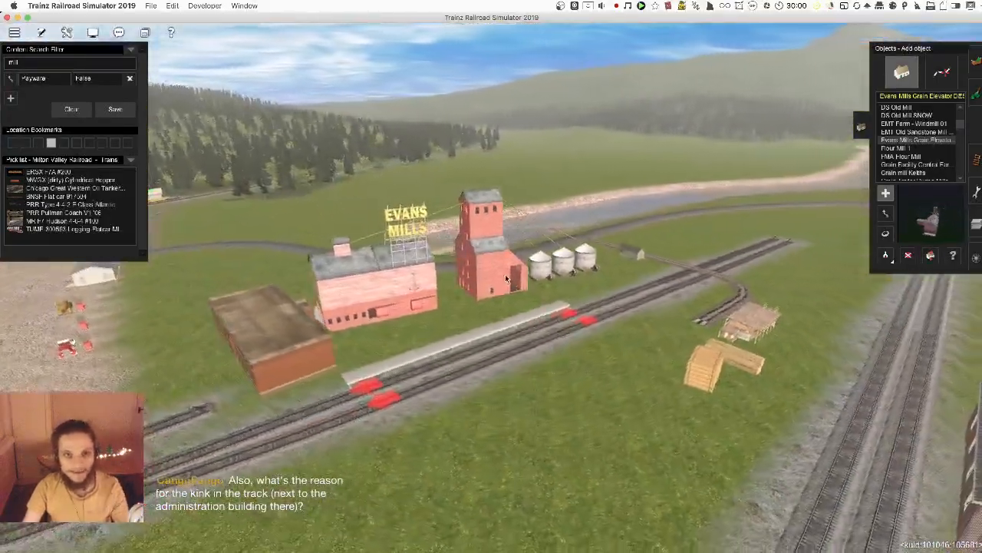
pyautogui.hotkey('ctrl', 'z')
# - Place the Evans Mills Grain Elevator in the open meadow across the river and move it close to the forest-edge railway line
pyautogui.moveTo(505, 278); pyautogui.dragTo(591, 270, button='right')
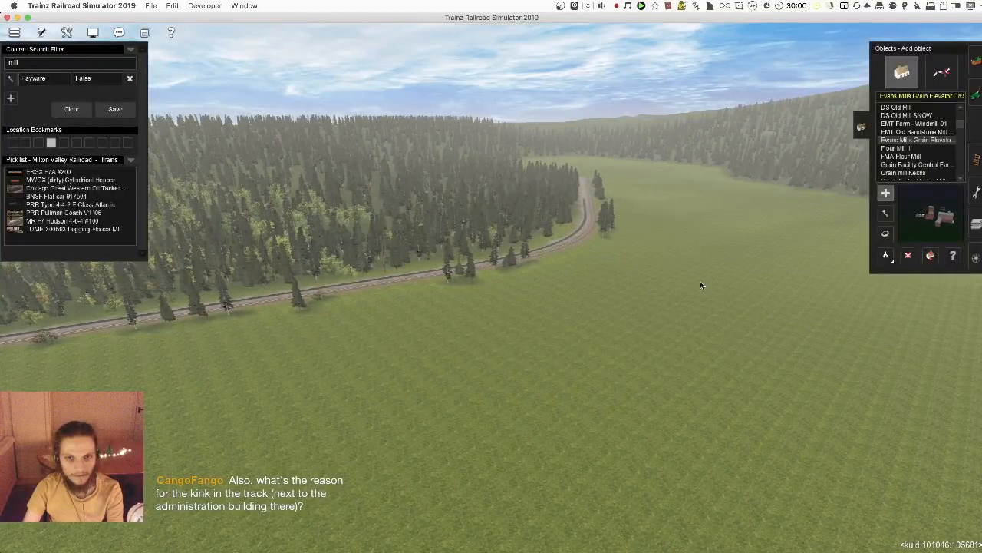
pyautogui.moveTo(700, 285); pyautogui.dragTo(619, 268, button='right')
pyautogui.click(620, 270)
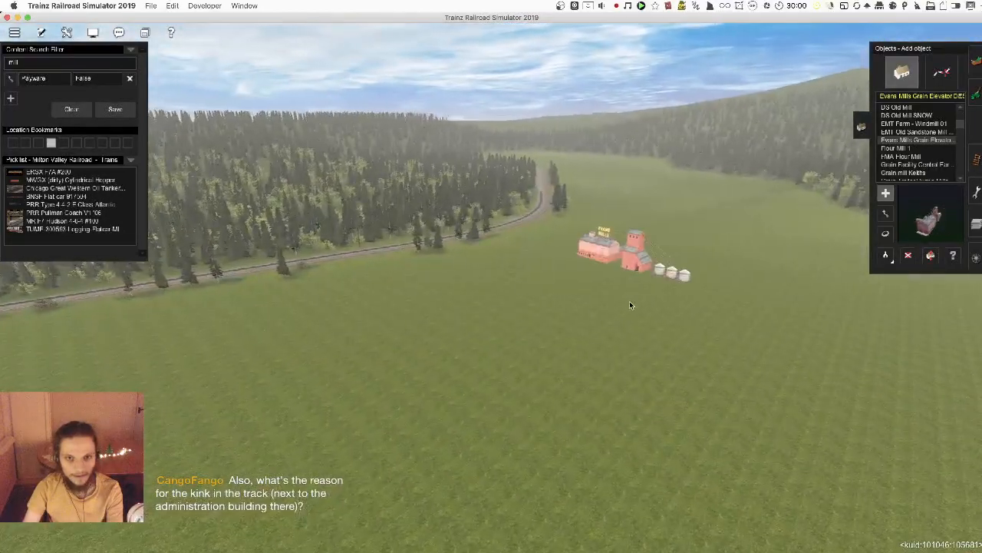
pyautogui.moveTo(637, 264); pyautogui.dragTo(593, 260)
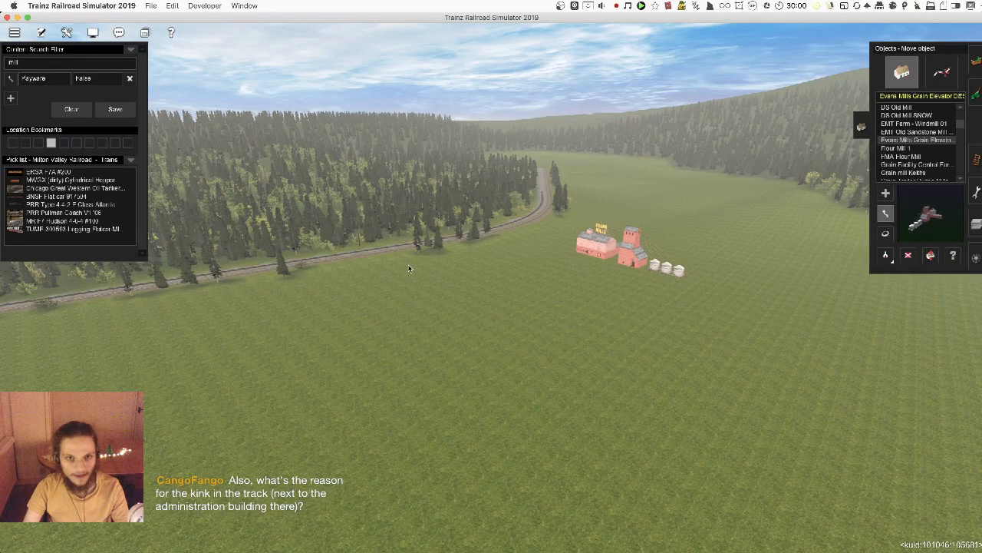
pyautogui.moveTo(606, 245); pyautogui.dragTo(650, 236)
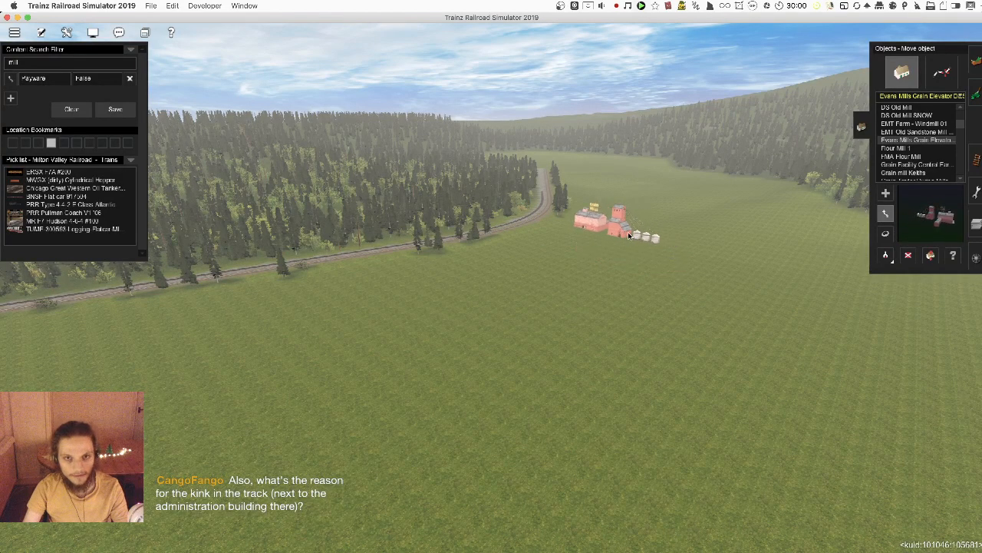
pyautogui.moveTo(613, 273); pyautogui.dragTo(482, 287)
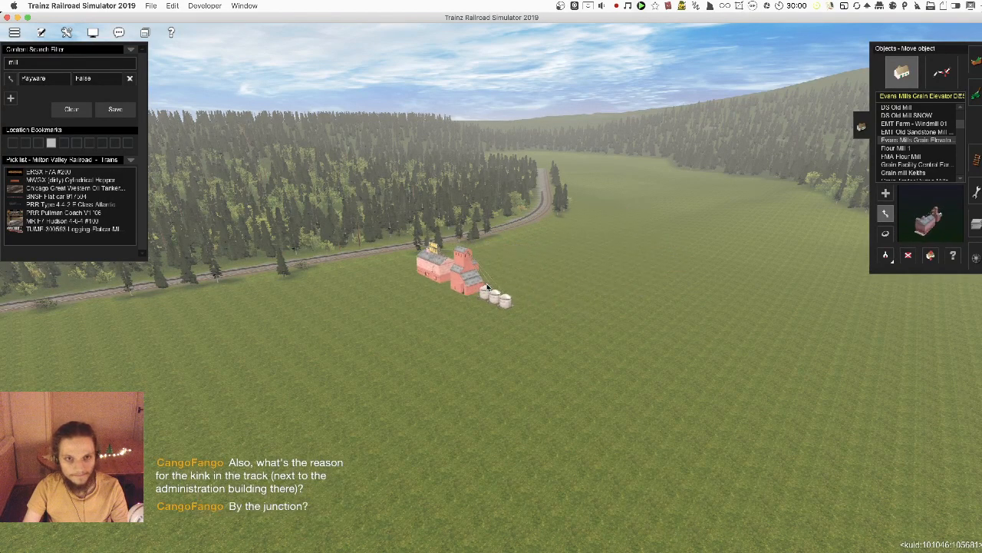
pyautogui.rightClick(513, 434)
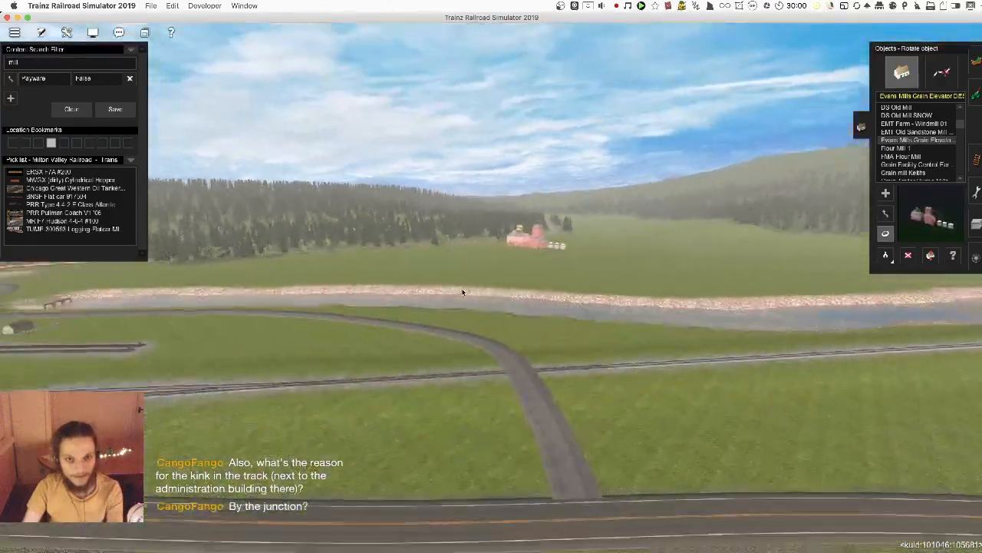
# - Return to the concrete platform and preview FMA Flour Mill, Grain Facility Central Farmers and Grain Trailer Purina Mills
pyautogui.rightClick(394, 310)
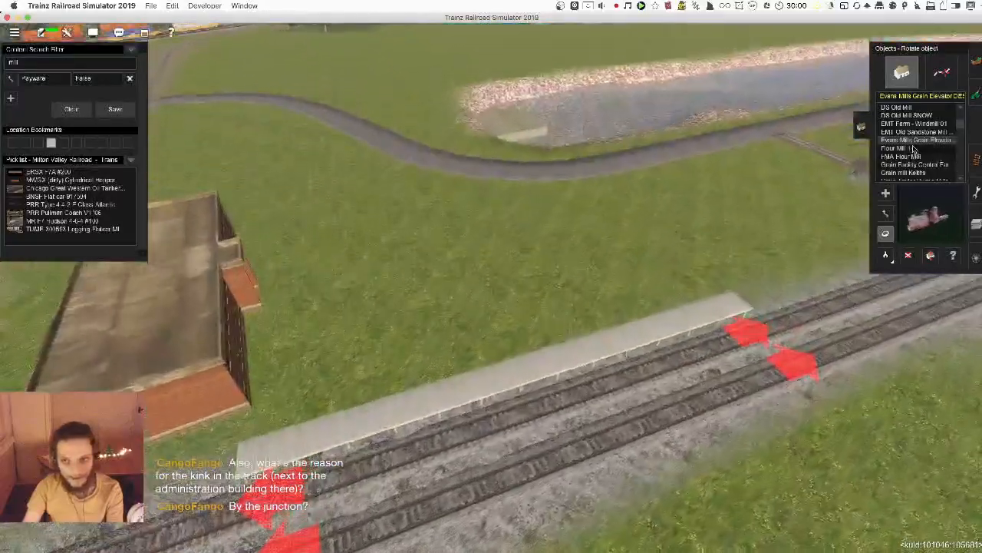
pyautogui.click(905, 157)
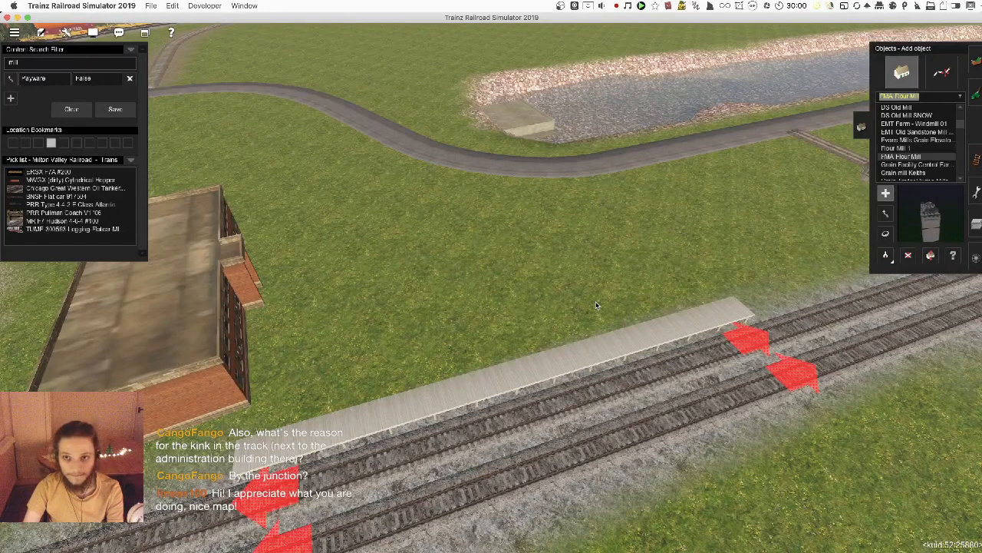
pyautogui.press('Down')
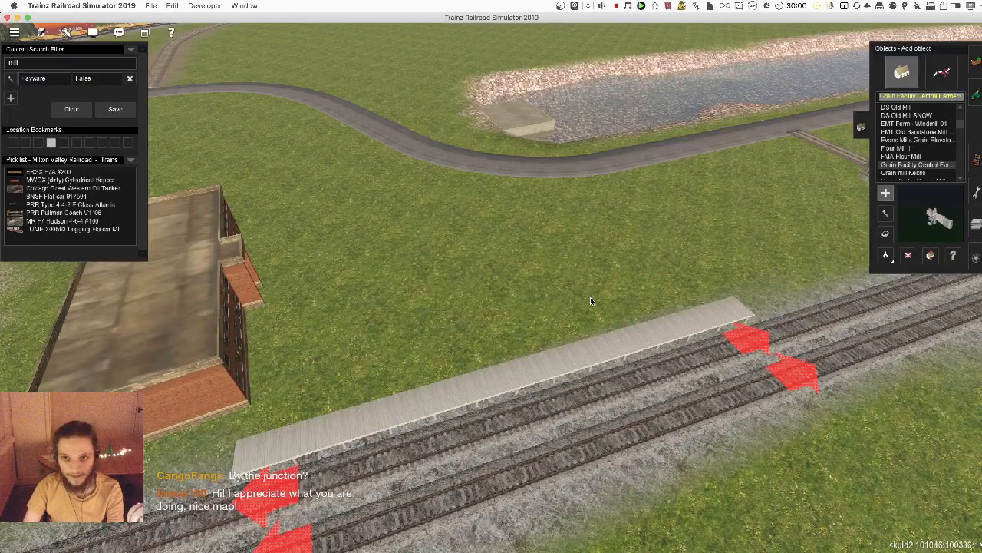
pyautogui.press('Down')
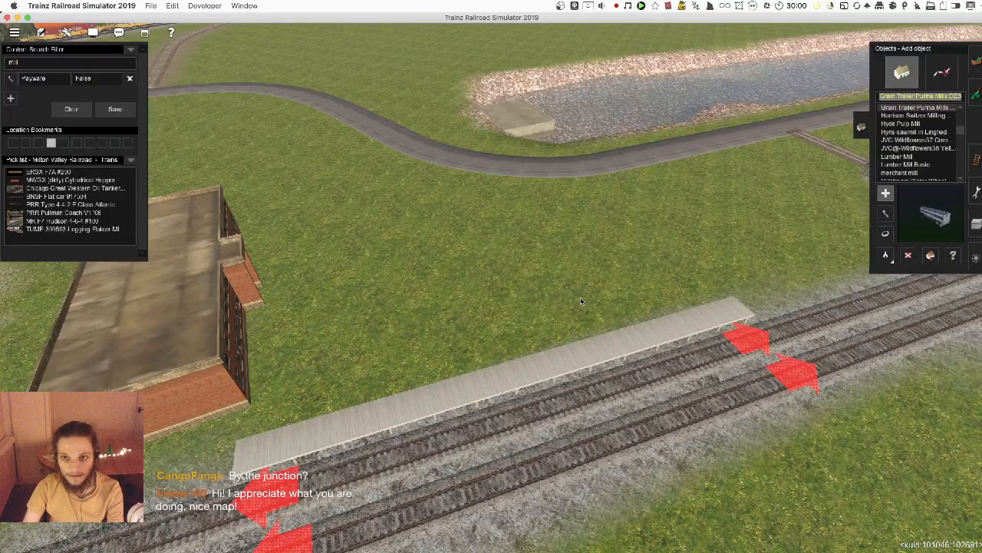
# - Place the Harrison Switzer Milling Company building at the concrete platform and inspect its walls and side opening
pyautogui.moveTo(580, 297); pyautogui.dragTo(886, 121, button='right')
pyautogui.click(887, 116)
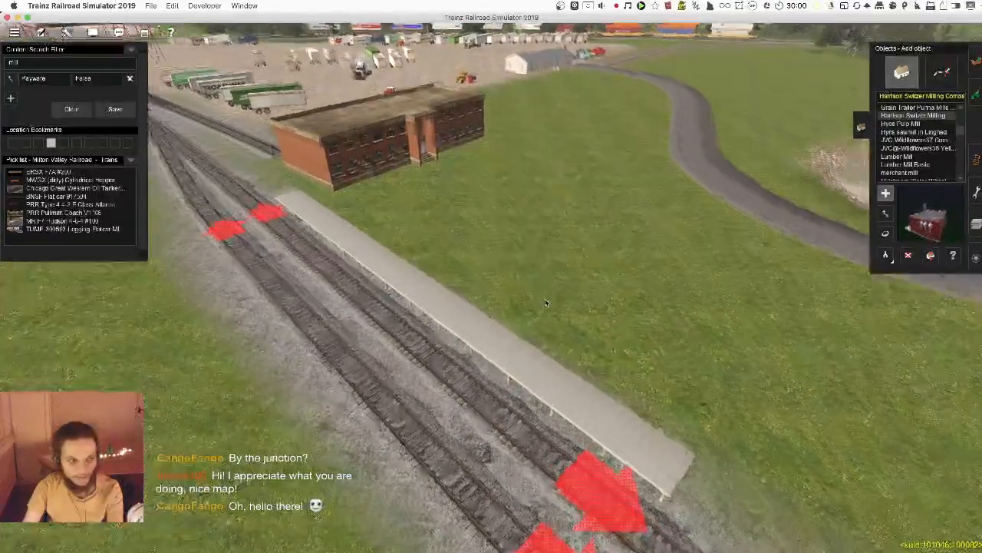
pyautogui.click(545, 299)
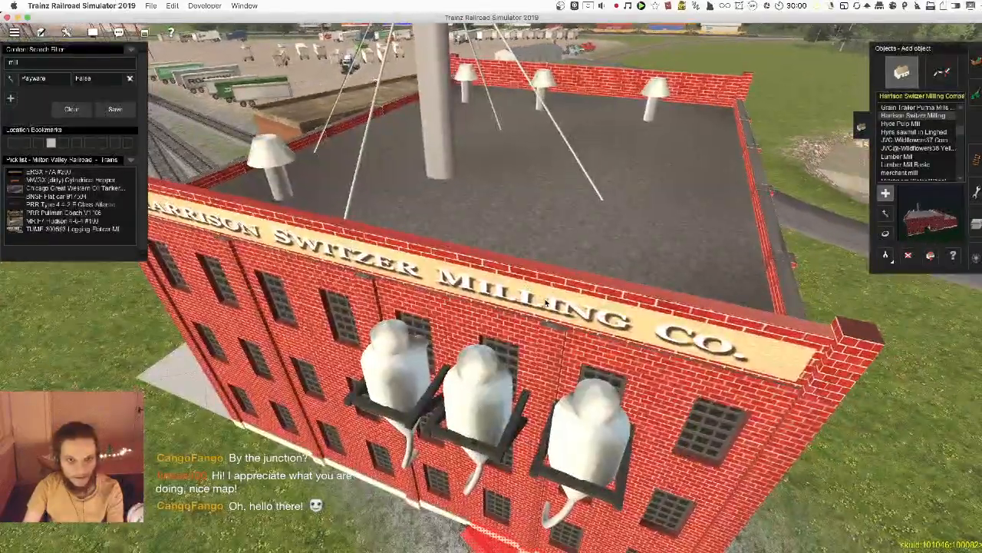
pyautogui.scroll(3, 548, 303)
pyautogui.press('Right')
pyautogui.scroll(-3, 547, 303)
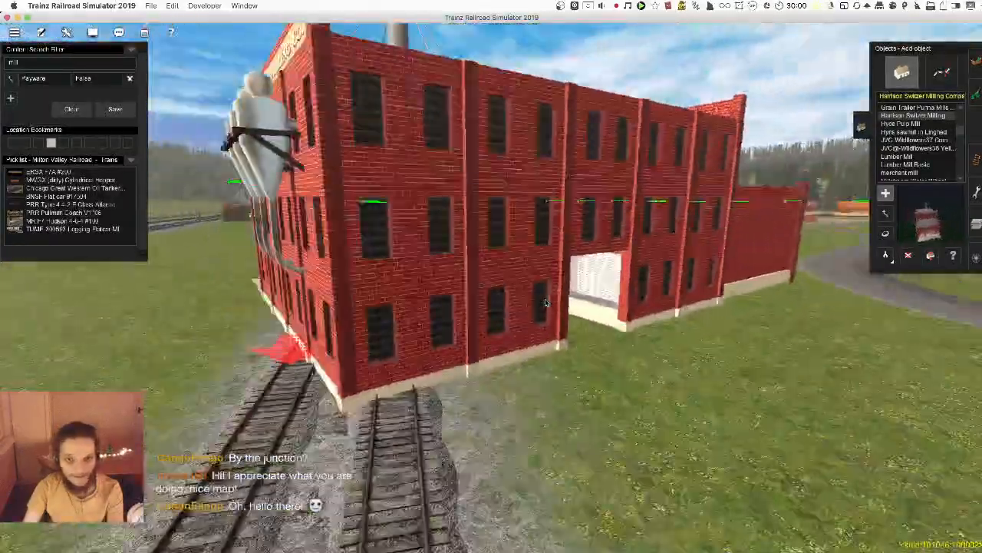
# - Undo the placement of the Harrison Switzer Milling Company building at the concrete platform
pyautogui.press('Left')
pyautogui.press('Up')
pyautogui.press('Up')
pyautogui.press('super+z')
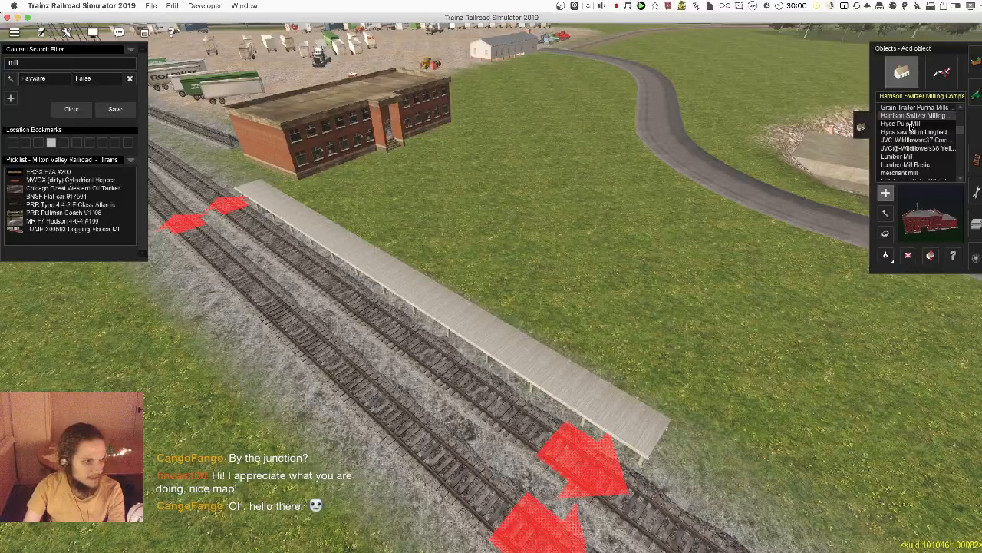
# - Examine the tracks and junctions between the concrete platform, the log yard and the trailer lot
pyautogui.scroll(-5, 429, 328)
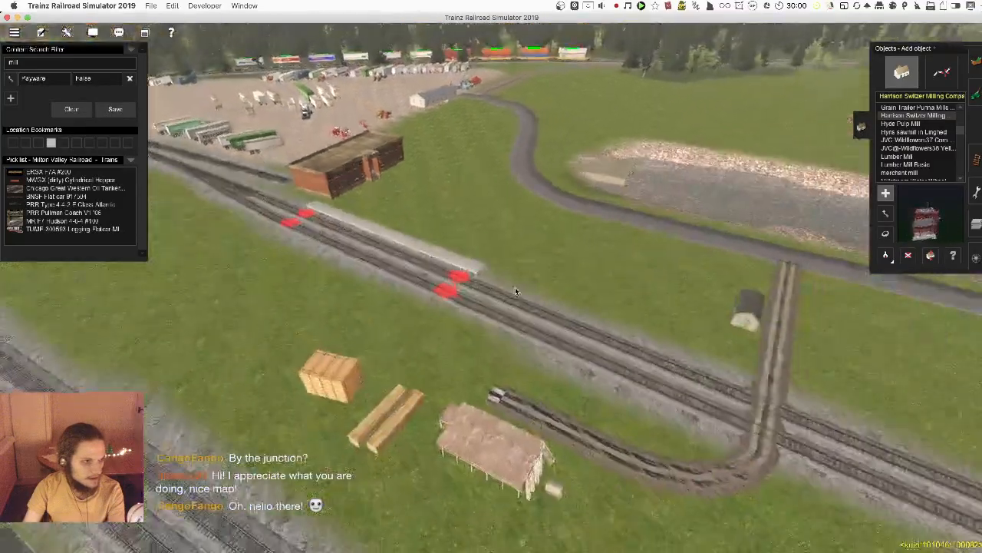
pyautogui.press('Left')
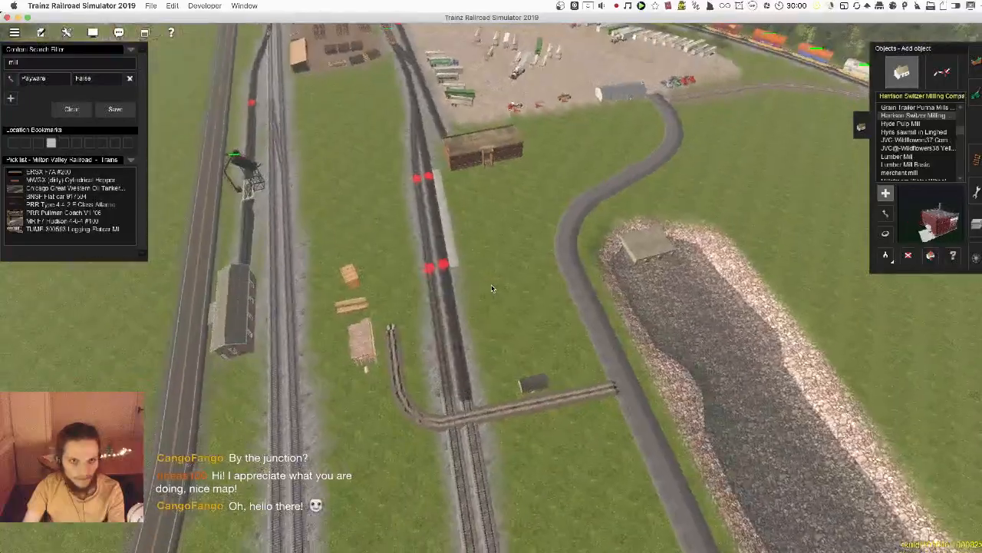
pyautogui.rightClick(493, 231)
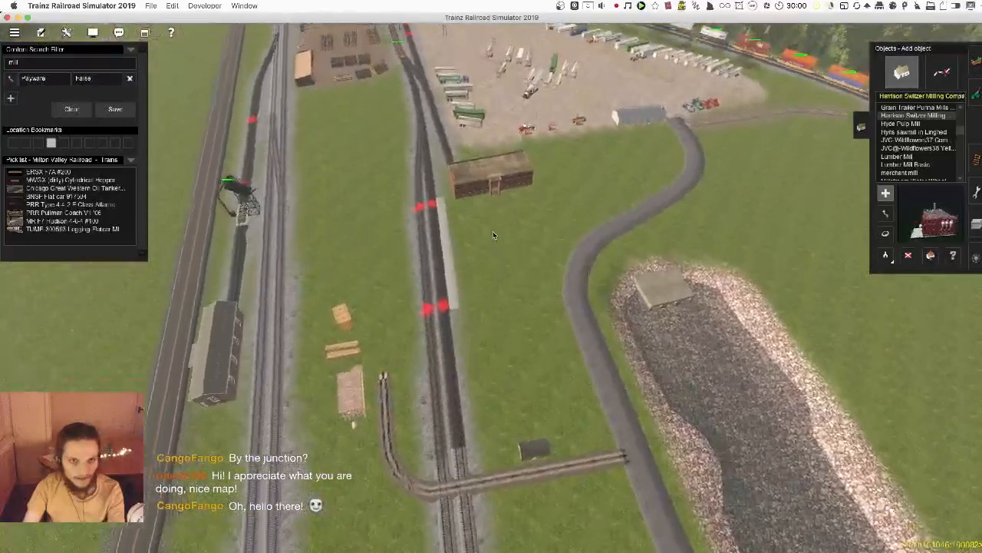
pyautogui.scroll(-3, 488, 249)
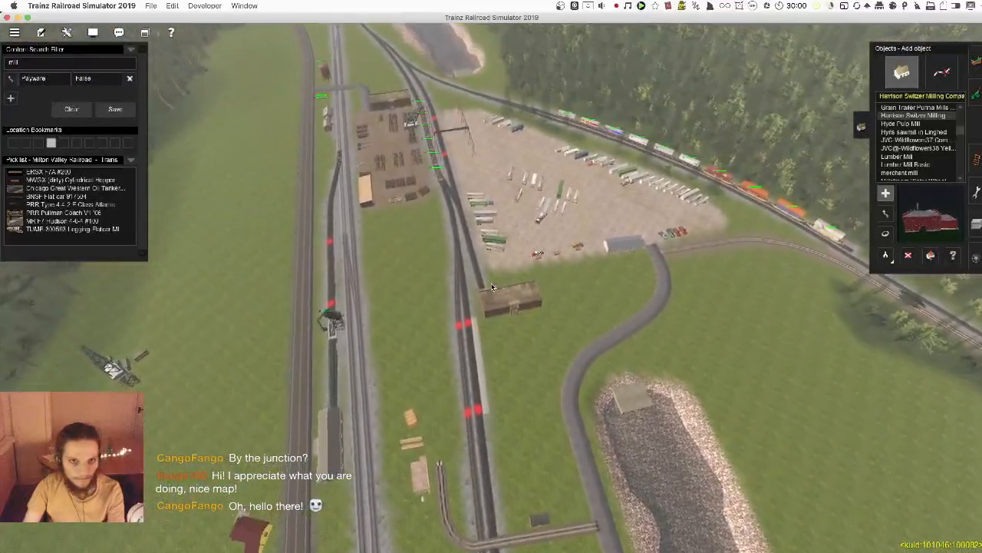
pyautogui.scroll(5, 485, 289)
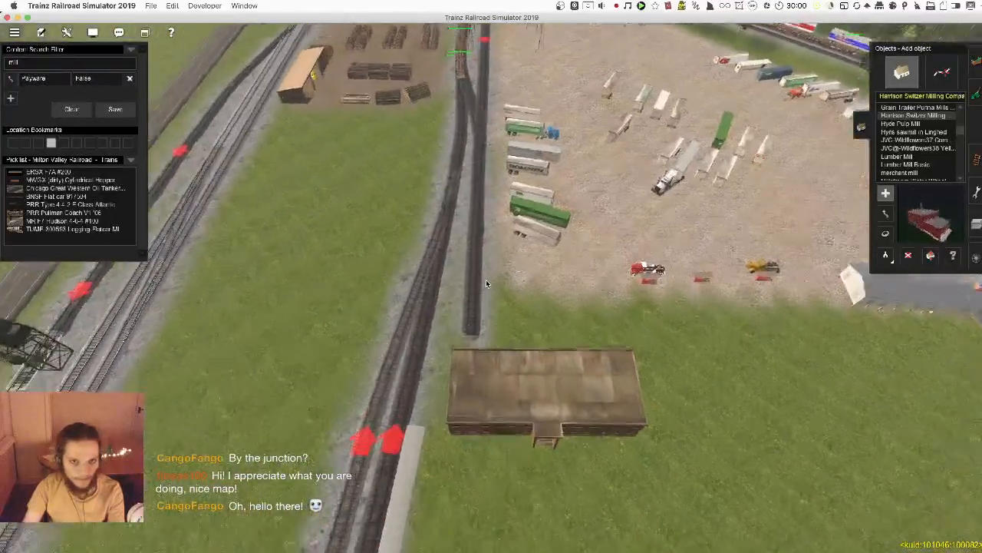
pyautogui.moveTo(486, 283); pyautogui.dragTo(513, 320, button='right')
pyautogui.scroll(5, 476, 289)
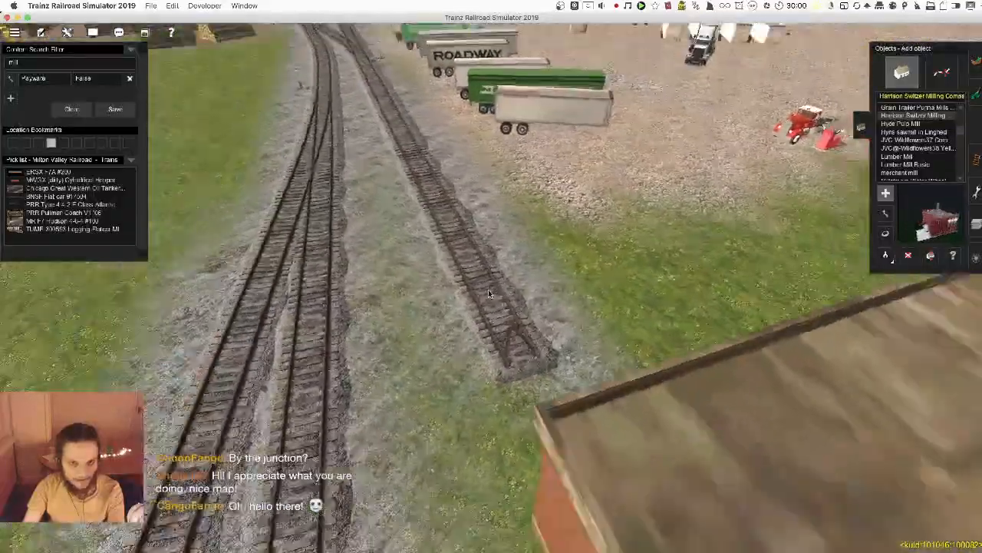
pyautogui.rightClick(307, 146)
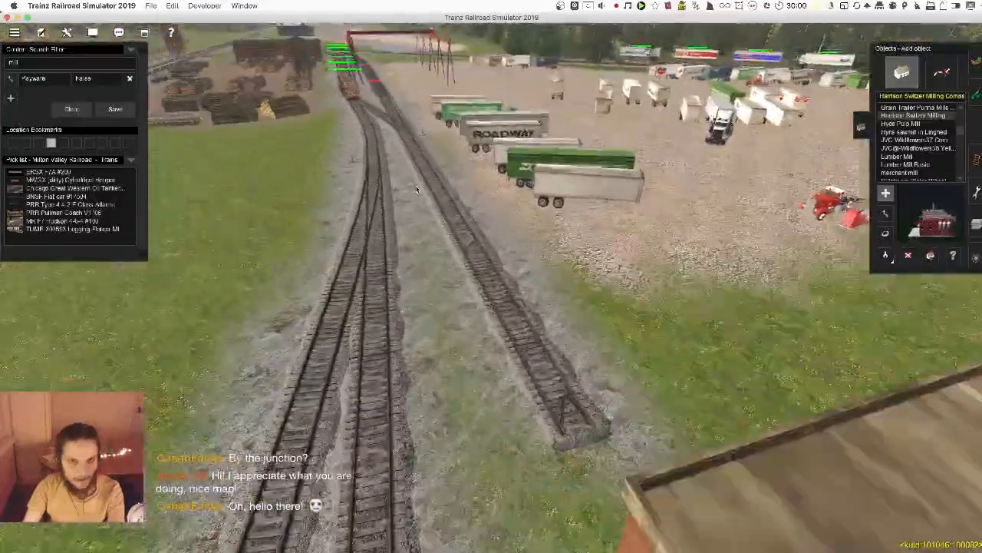
pyautogui.scroll(-8, 504, 246)
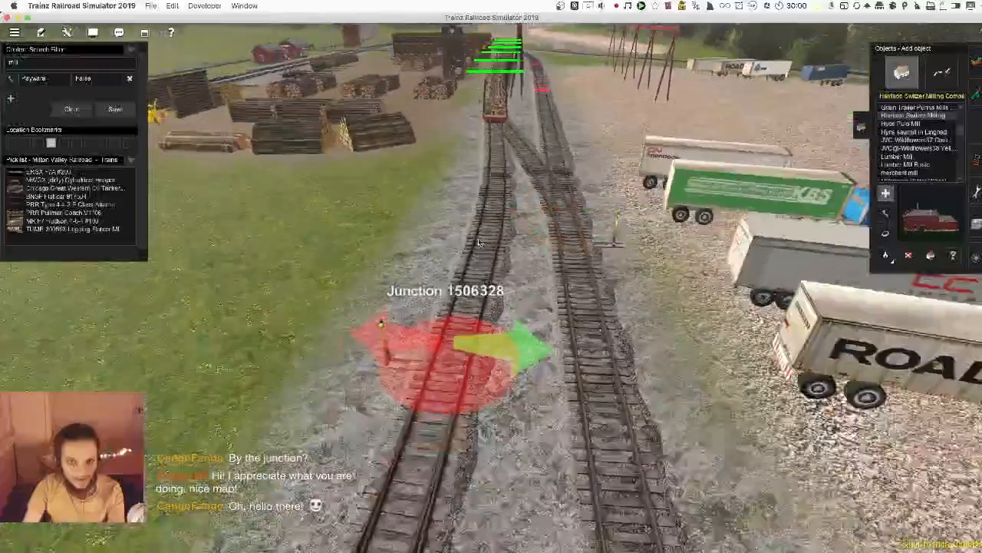
pyautogui.scroll(2, 503, 247)
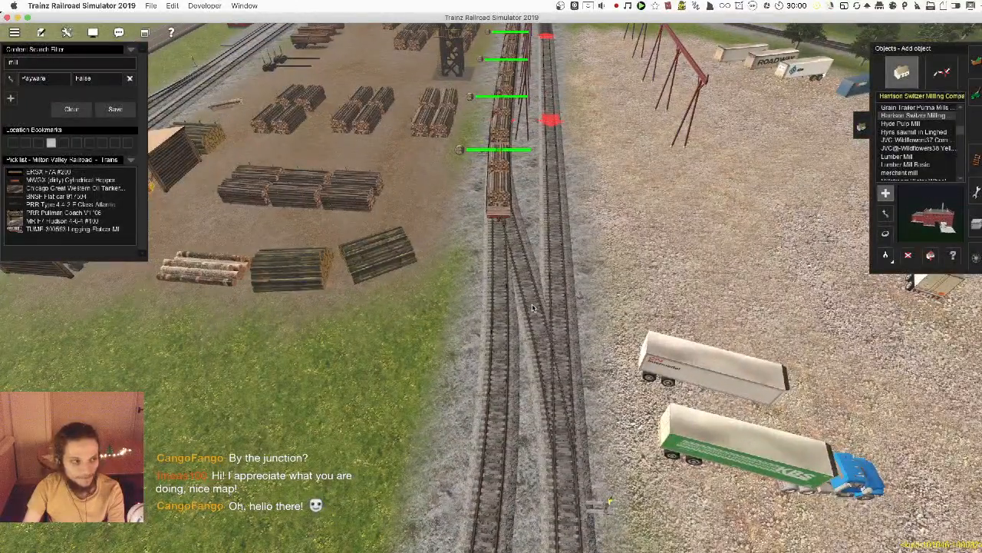
pyautogui.scroll(-10, 532, 303)
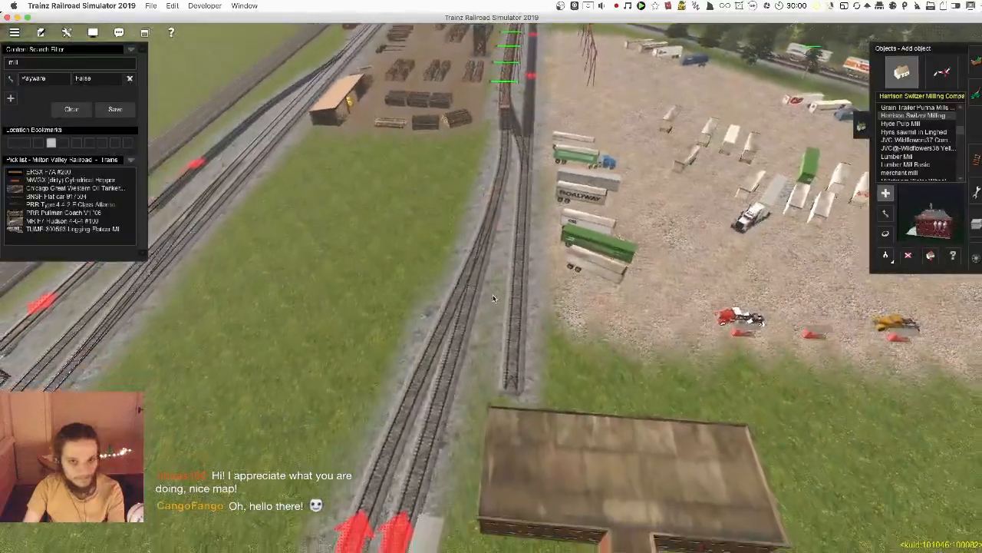
pyautogui.scroll(8, 494, 298)
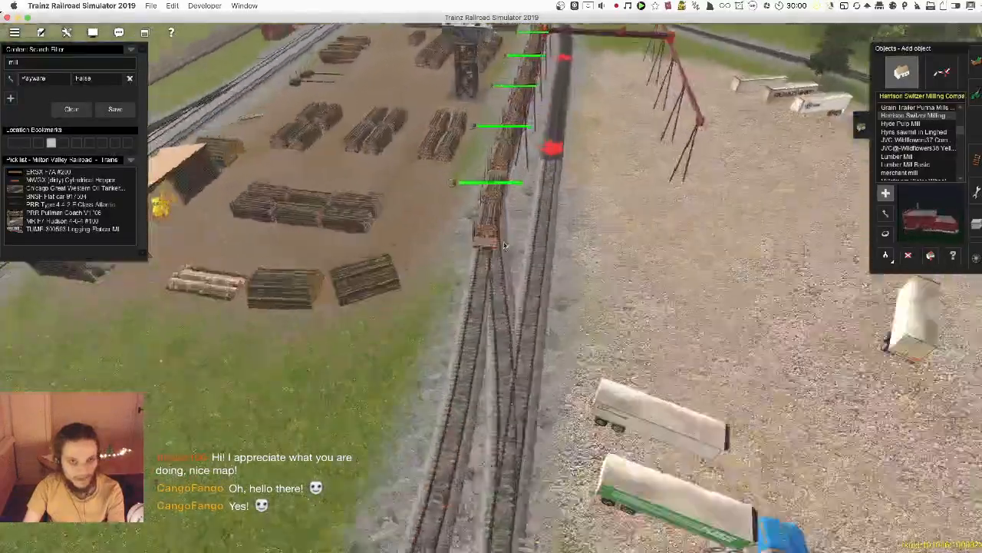
pyautogui.scroll(5, 504, 245)
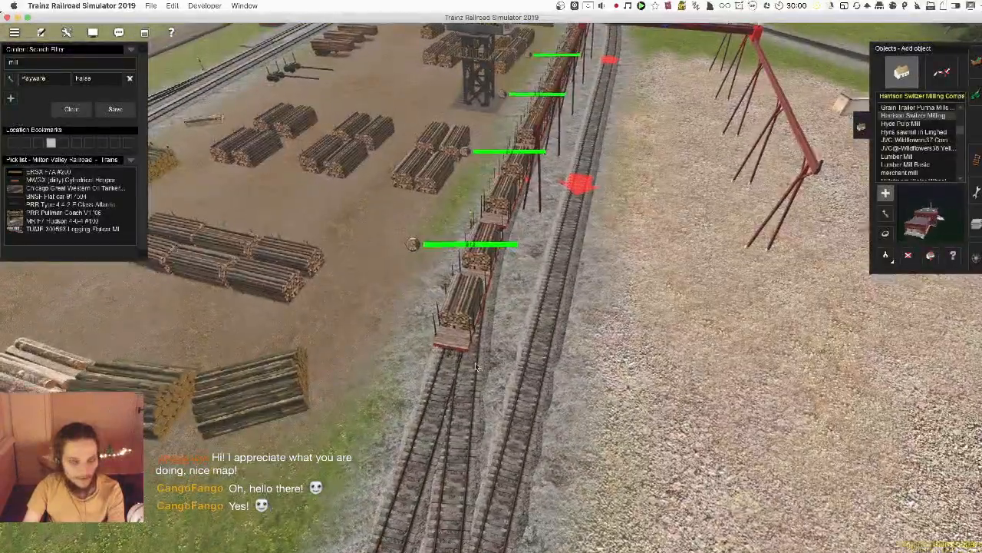
pyautogui.scroll(-10, 475, 362)
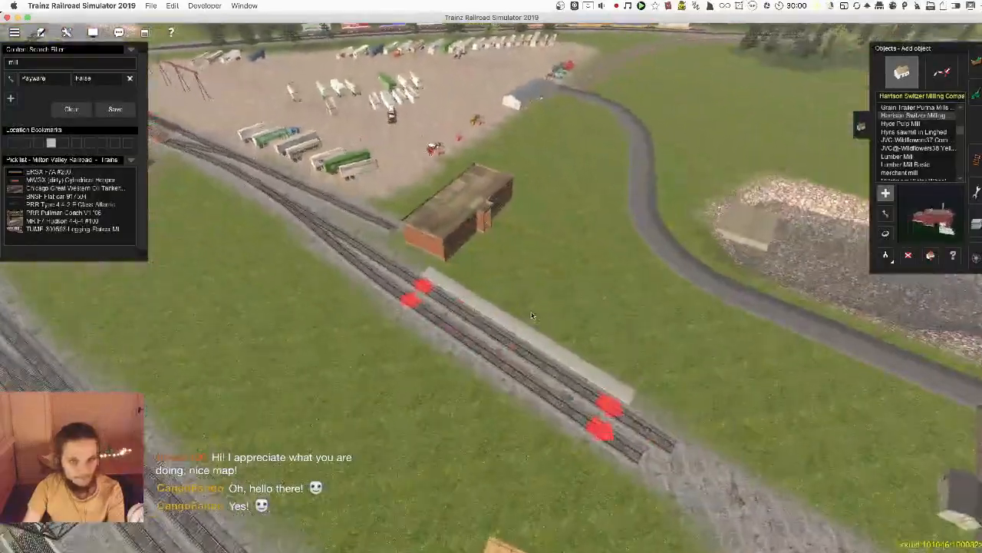
pyautogui.scroll(5, 532, 315)
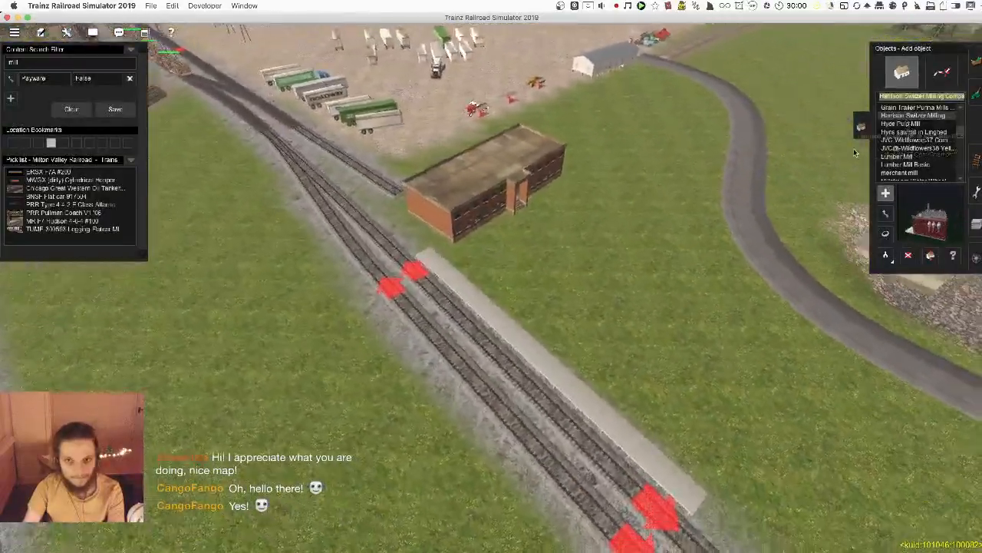
# - Try the Hyns sawmill in Linghed behind the concrete platform, rotate and move it along the platform edge, and delete it
pyautogui.press('Down')
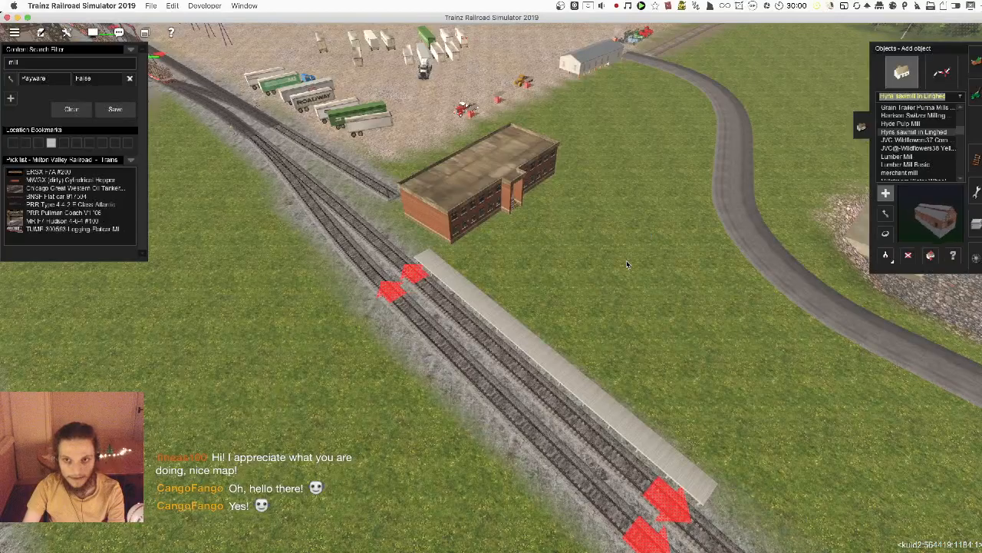
pyautogui.rightClick(554, 360)
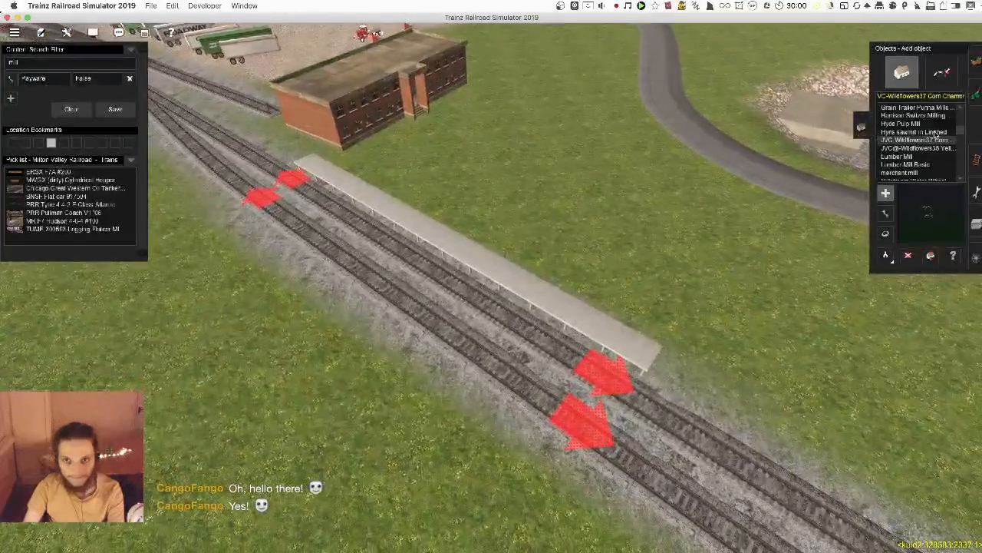
pyautogui.click(610, 217)
pyautogui.moveTo(610, 217); pyautogui.dragTo(597, 238, button='right')
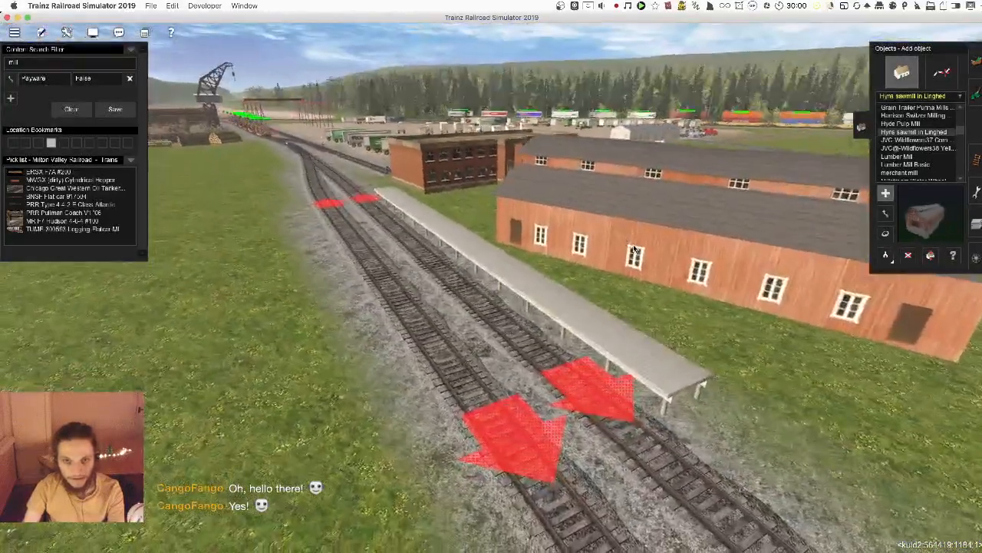
pyautogui.press('r')
pyautogui.moveTo(597, 238); pyautogui.dragTo(577, 228)
pyautogui.press('m')
pyautogui.moveTo(577, 228)
pyautogui.mouseDown(button='right')
pyautogui.moveTo(608, 289)
pyautogui.moveTo(623, 289)
pyautogui.moveTo(599, 282)
pyautogui.moveTo(533, 215)
pyautogui.moveTo(592, 237)
pyautogui.mouseUp(button='right')
pyautogui.scroll(5, 619, 289)
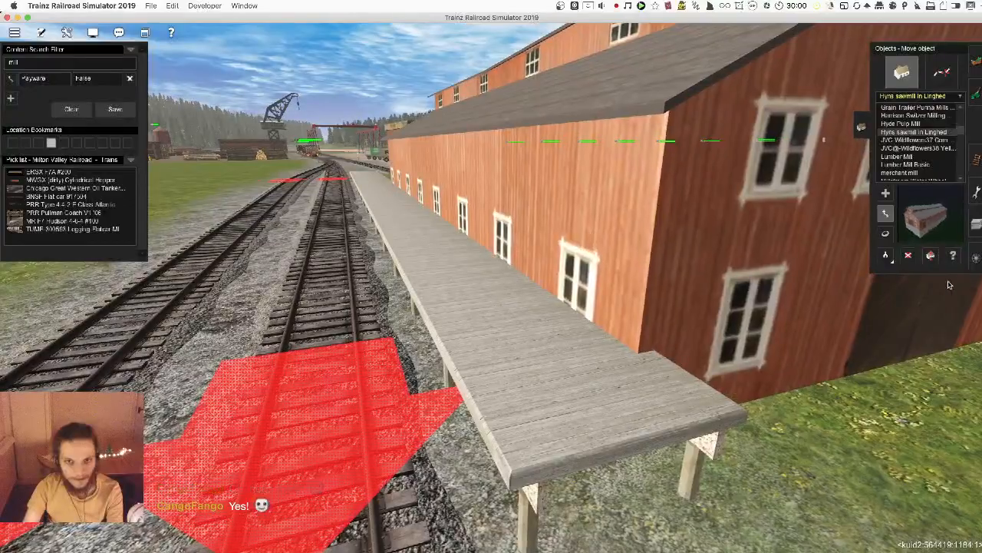
pyautogui.scroll(-5, 947, 282)
pyautogui.click(908, 255)
pyautogui.click(689, 282)
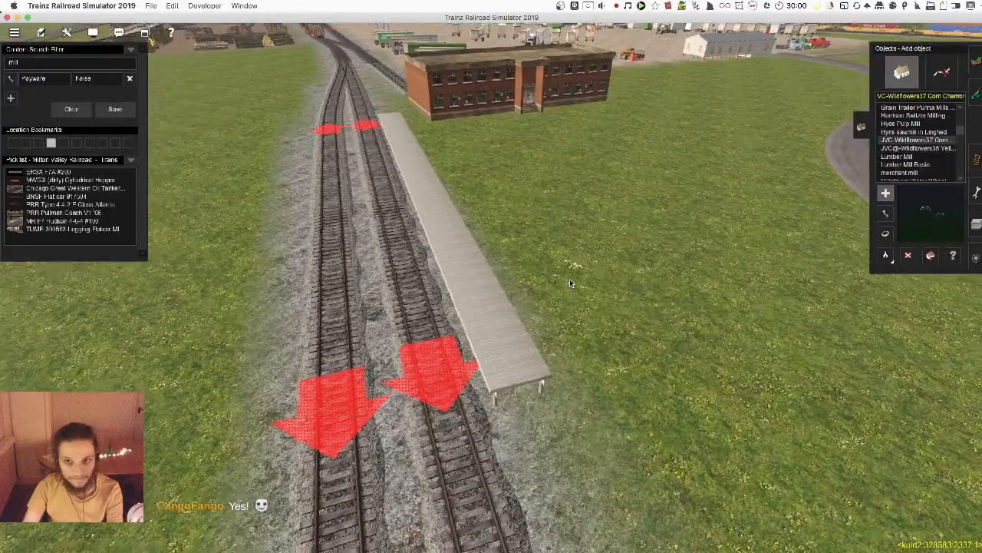
# - Try JVC-Wildflowers37 Corn Chamomile clusters on the grass behind the concrete platform and undo their placement
pyautogui.scroll(5, 570, 278)
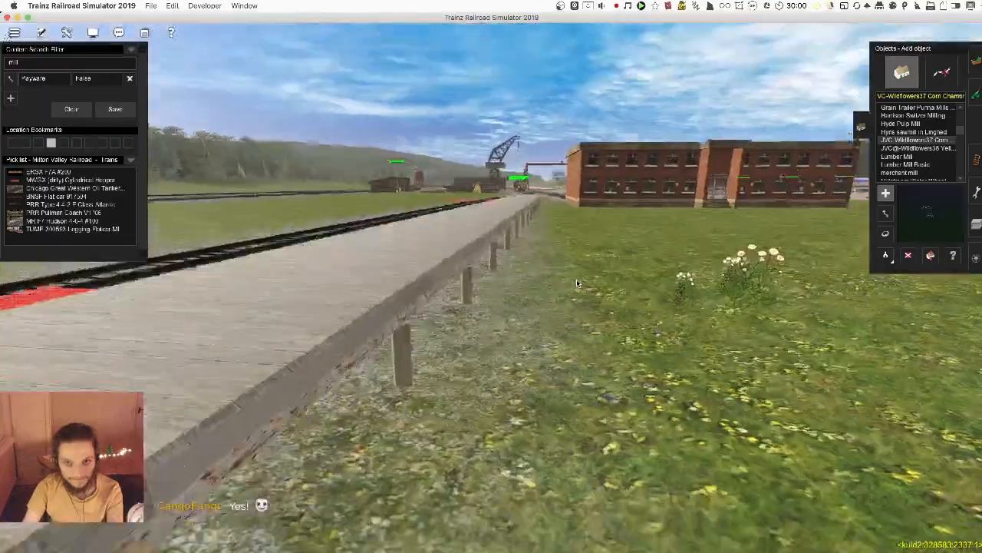
pyautogui.press('Left')
pyautogui.click(614, 458)
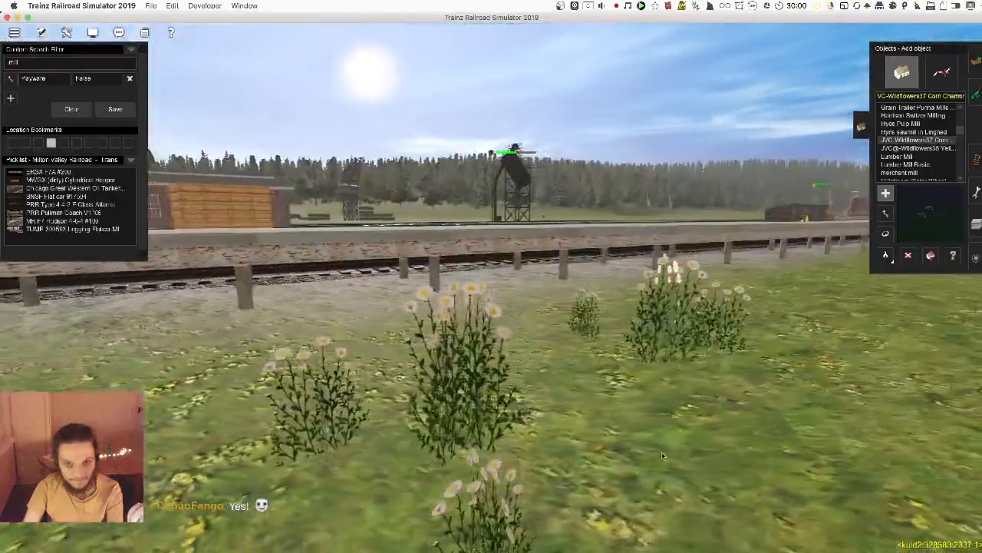
pyautogui.click(710, 449)
pyautogui.press('super+z')
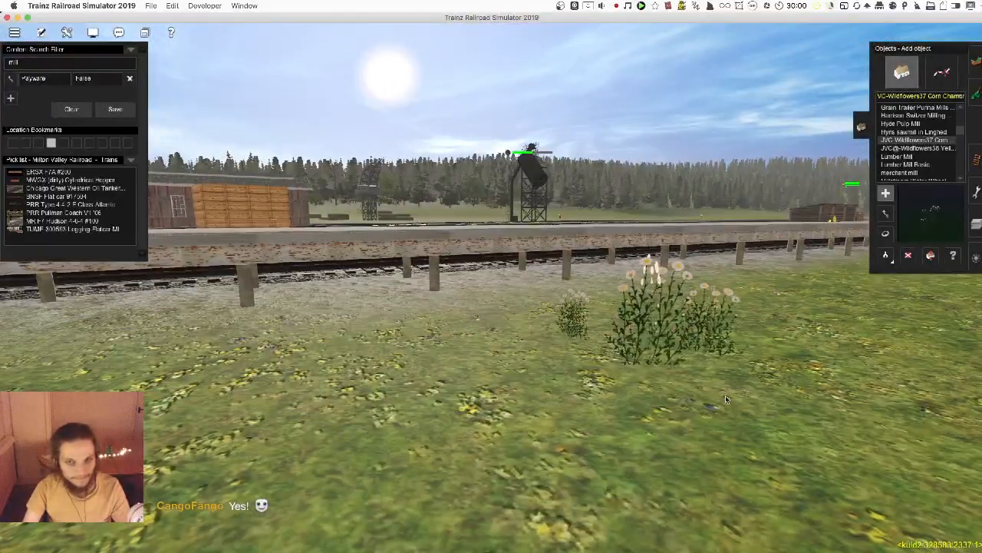
pyautogui.press('super+z')
# - Try the merchant mill at the concrete platform, examine how far it extends over the yard, and undo its placement
pyautogui.press('Right')
pyautogui.press('Right')
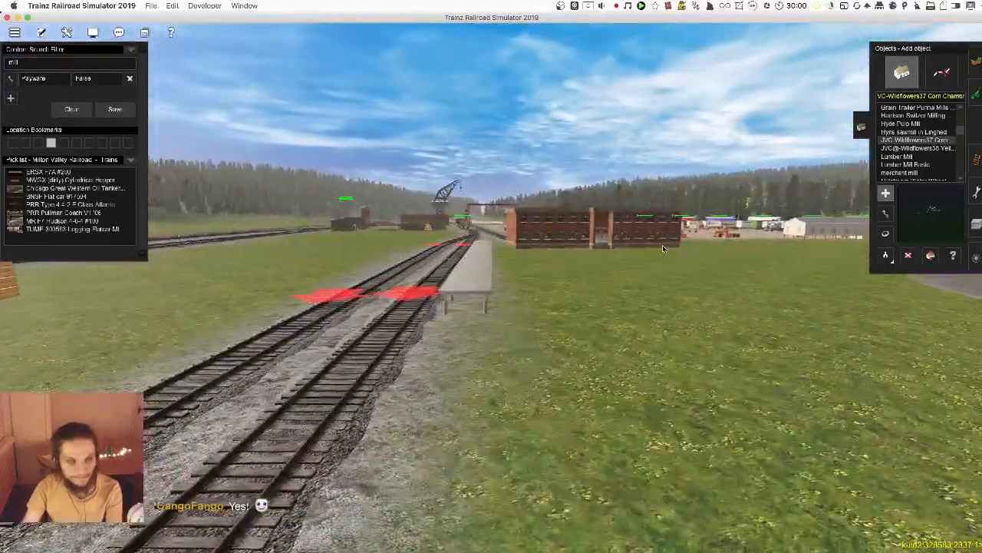
pyautogui.press('Up')
pyautogui.press('w')
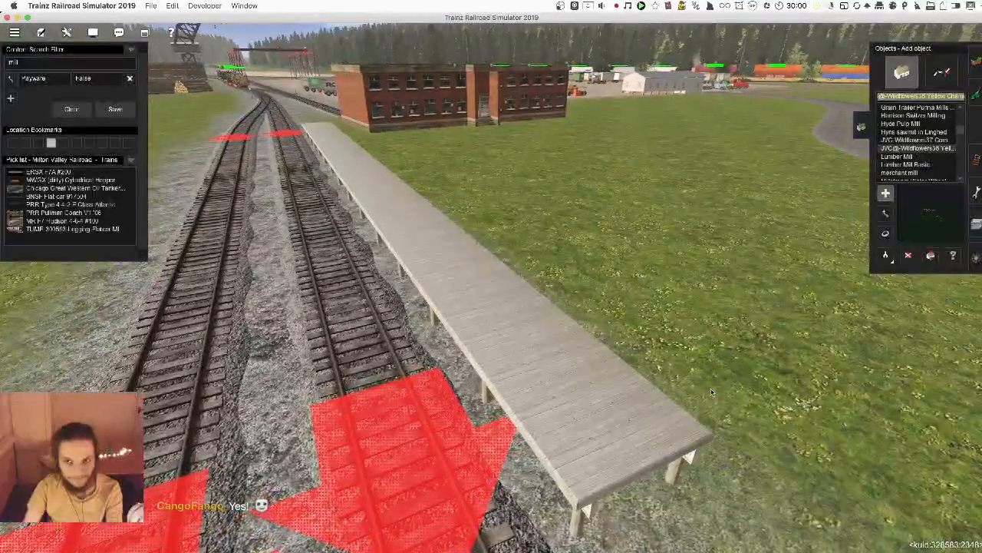
pyautogui.click(919, 150)
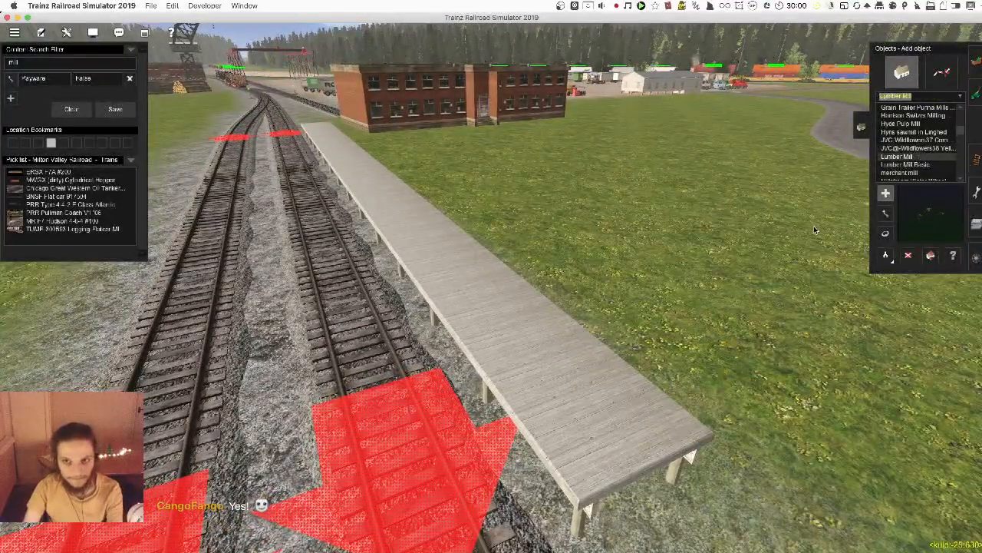
pyautogui.click(642, 287)
pyautogui.scroll(-3, 643, 286)
pyautogui.press('Up')
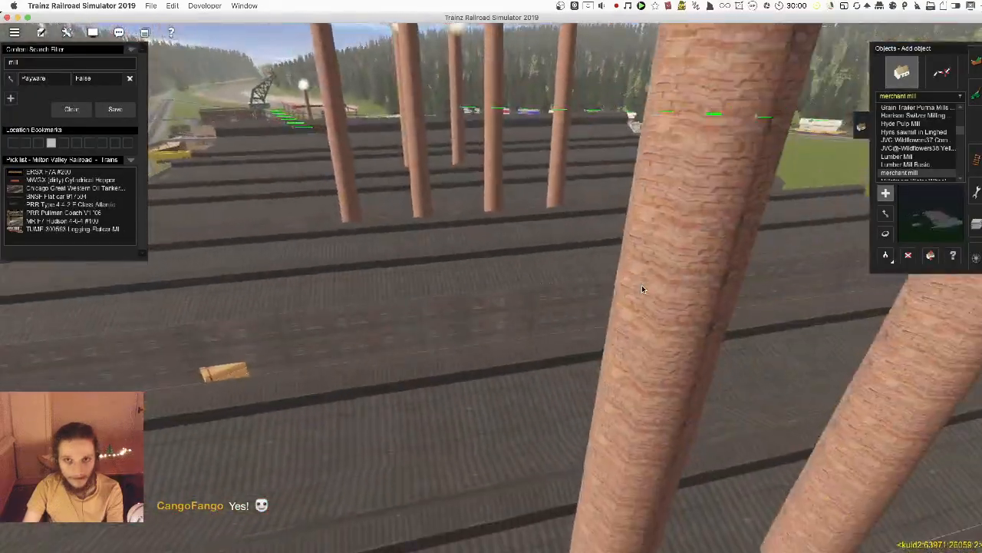
pyautogui.scroll(-5, 642, 284)
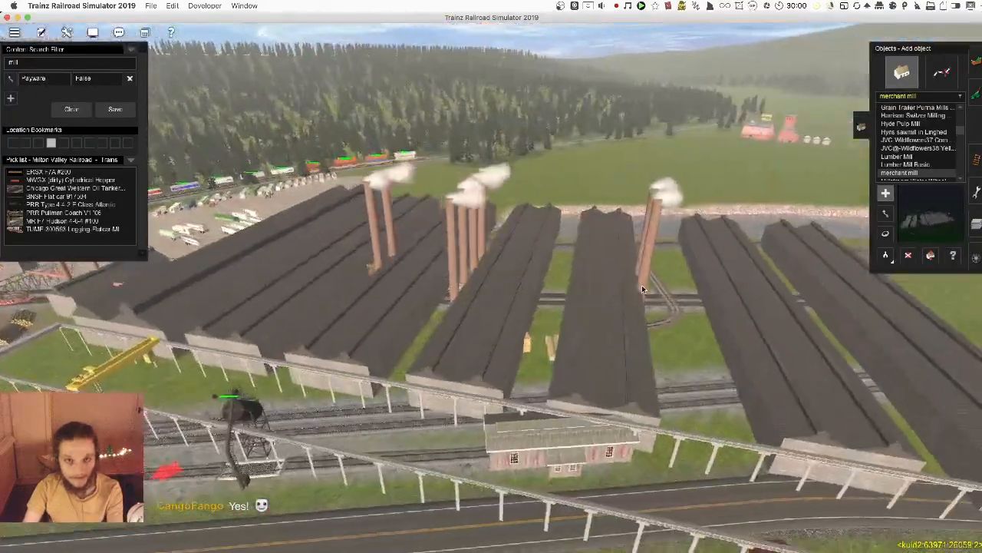
pyautogui.scroll(5, 642, 285)
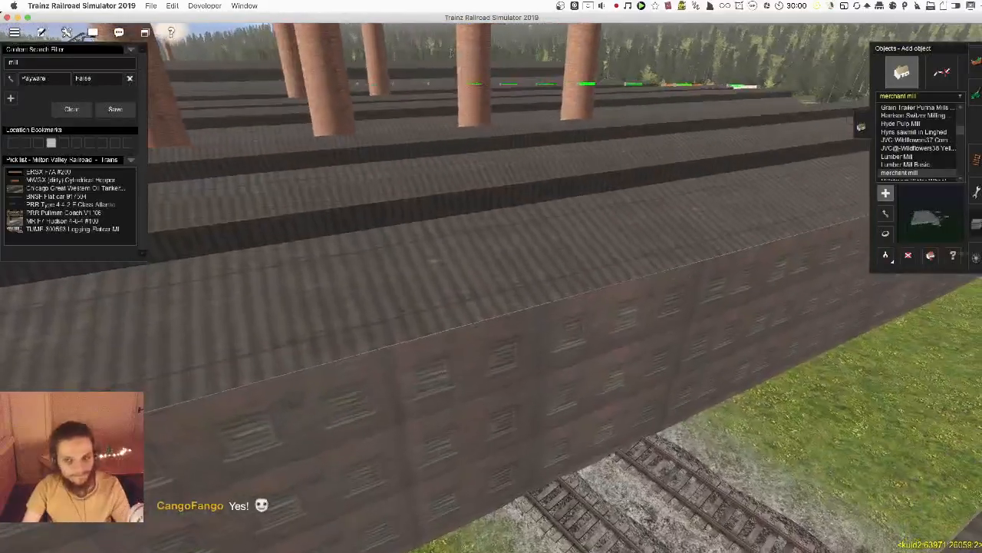
pyautogui.press('super+z')
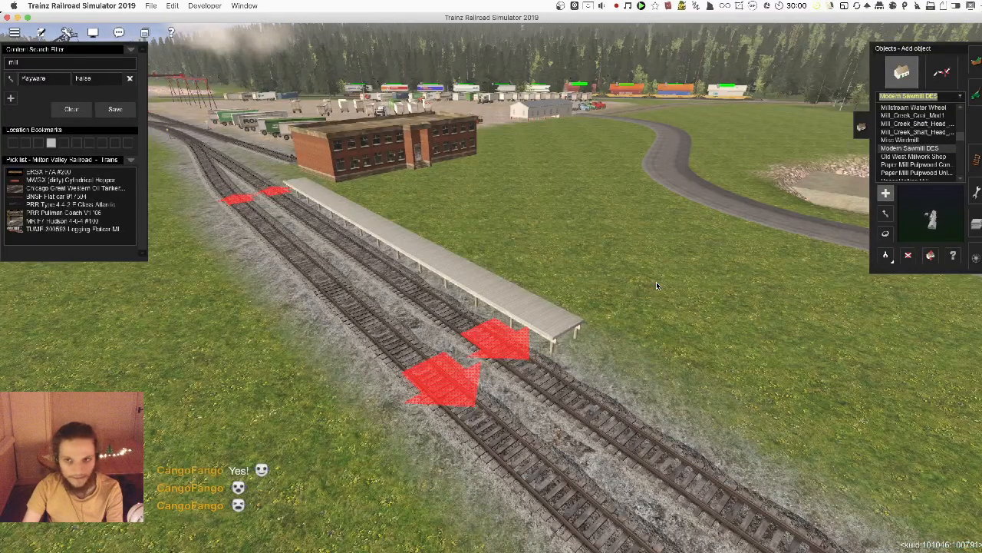
# - Try the Modern Sawmill DES and the Old West Millwork Shop at the concrete platform, removing each after inspecting it
pyautogui.press('super+shift+z')
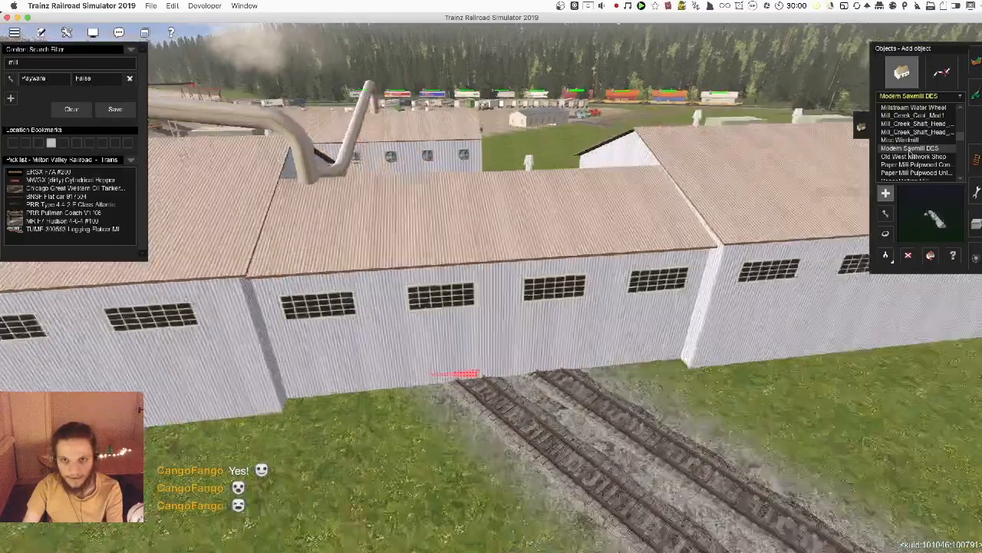
pyautogui.press('super+z')
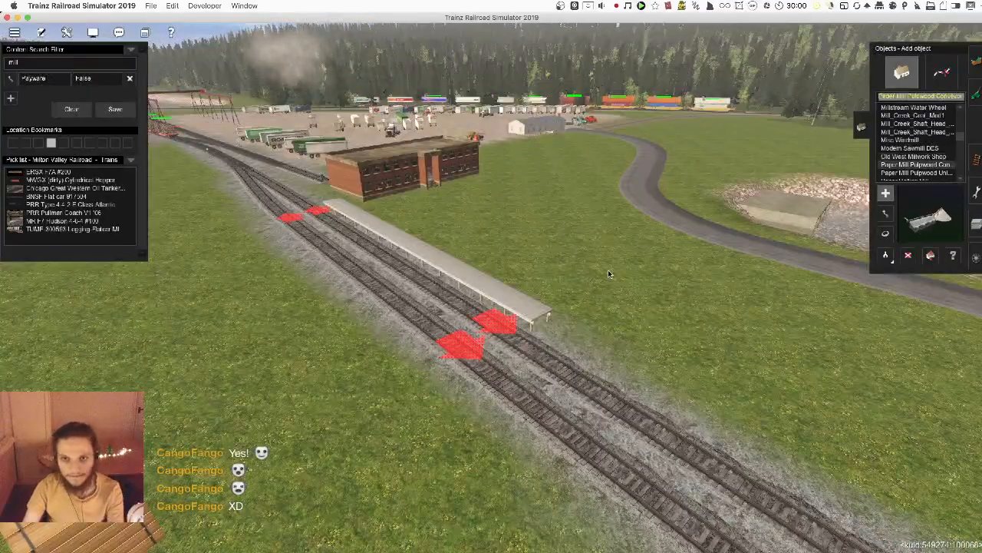
pyautogui.click(571, 278)
pyautogui.scroll(5, 571, 278)
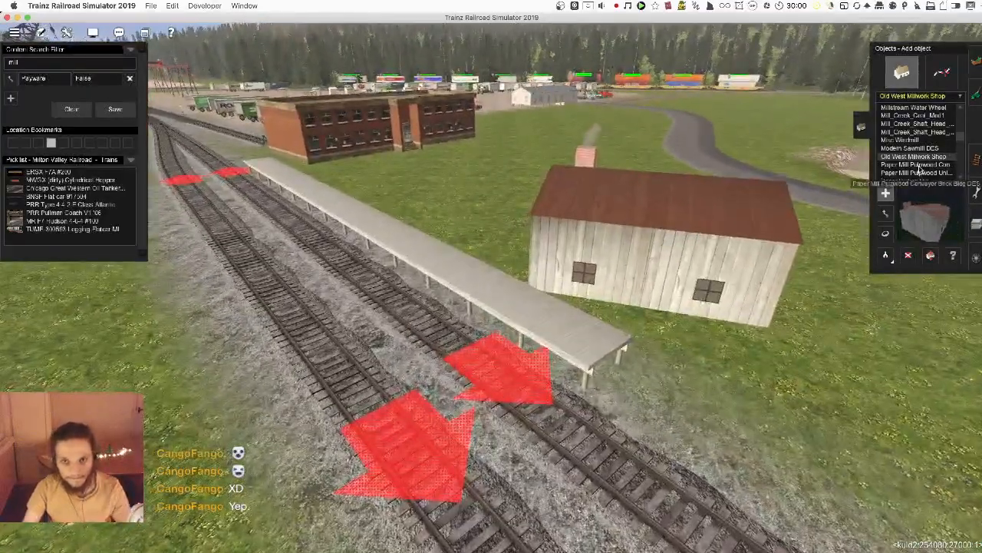
pyautogui.click(886, 234)
pyautogui.moveTo(660, 265); pyautogui.dragTo(703, 264)
pyautogui.press('d')
pyautogui.click(691, 263)
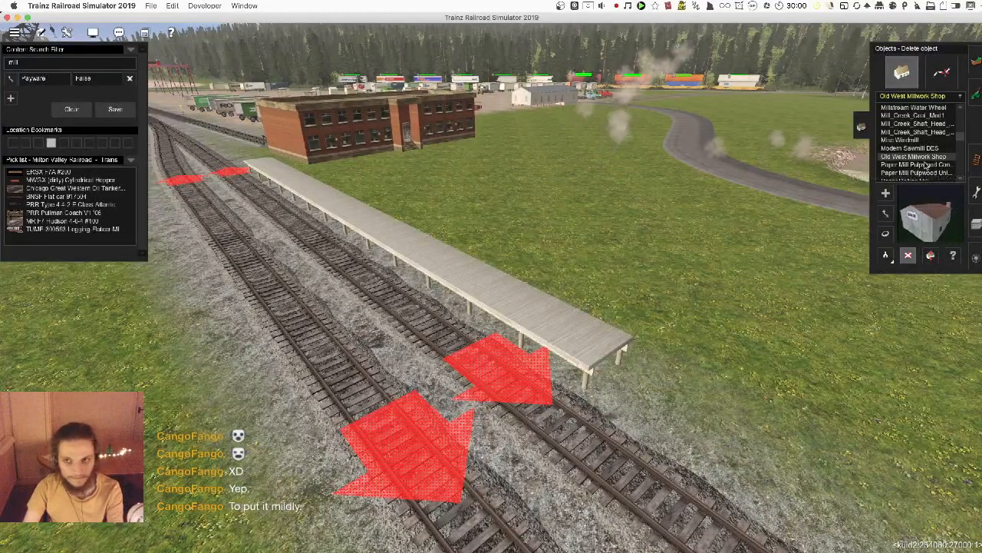
# - Try the Paper Rolling Mill at the concrete platform and undo its placement
pyautogui.click(927, 164)
pyautogui.press('Down')
pyautogui.press('Down')
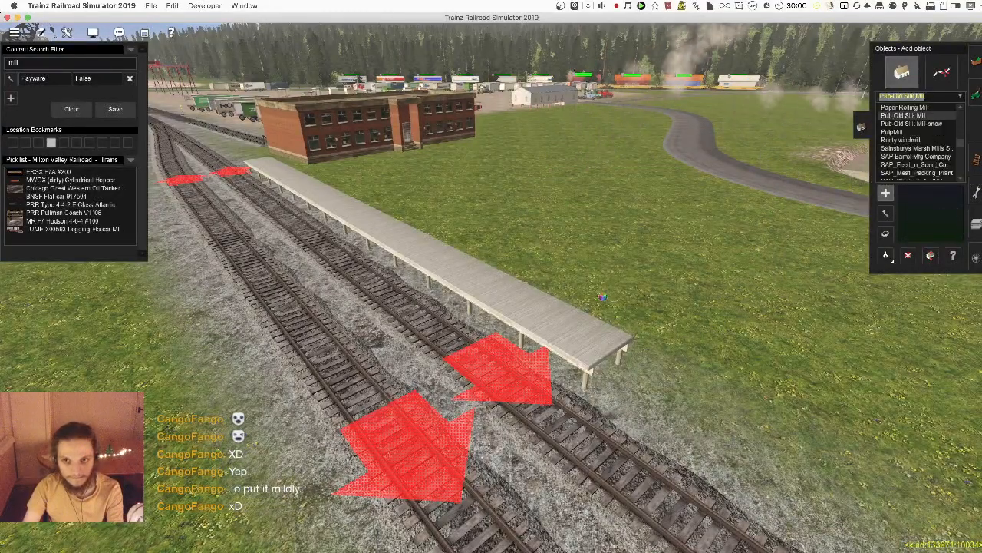
pyautogui.click(502, 282)
pyautogui.scroll(-5, 503, 281)
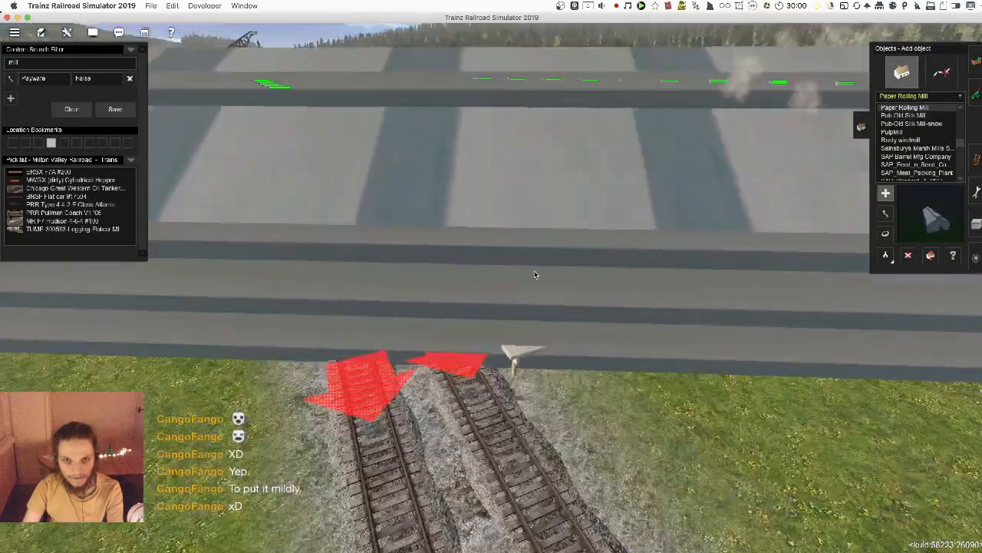
pyautogui.press('super+z')
# - Place a Rusty windmill on the grass behind the concrete platform
pyautogui.click(908, 124)
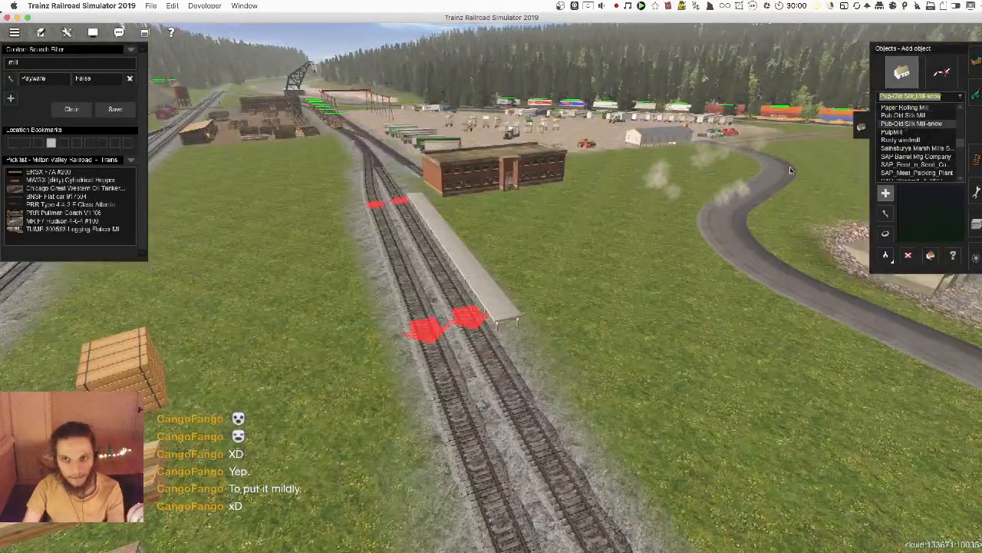
pyautogui.press('Down')
pyautogui.press('Down')
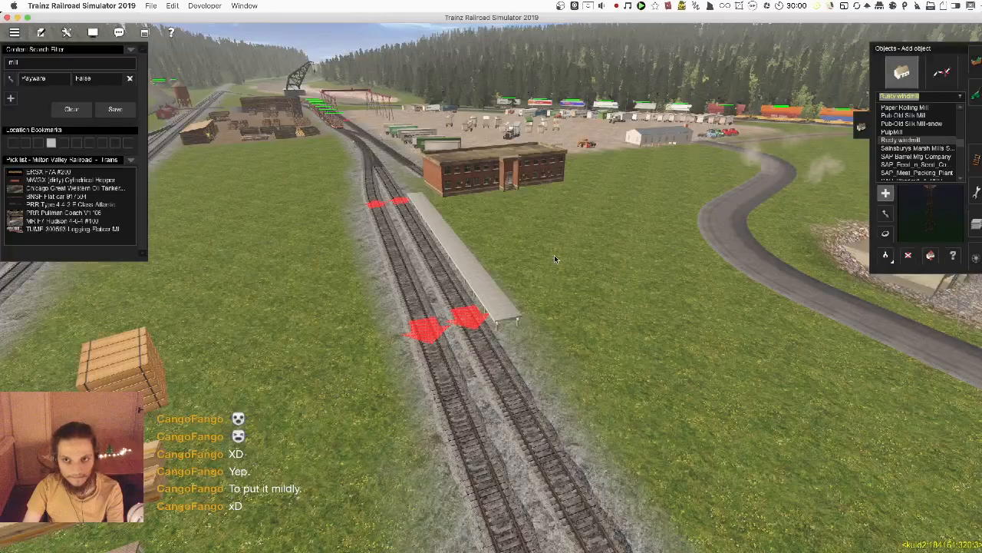
pyautogui.click(614, 308)
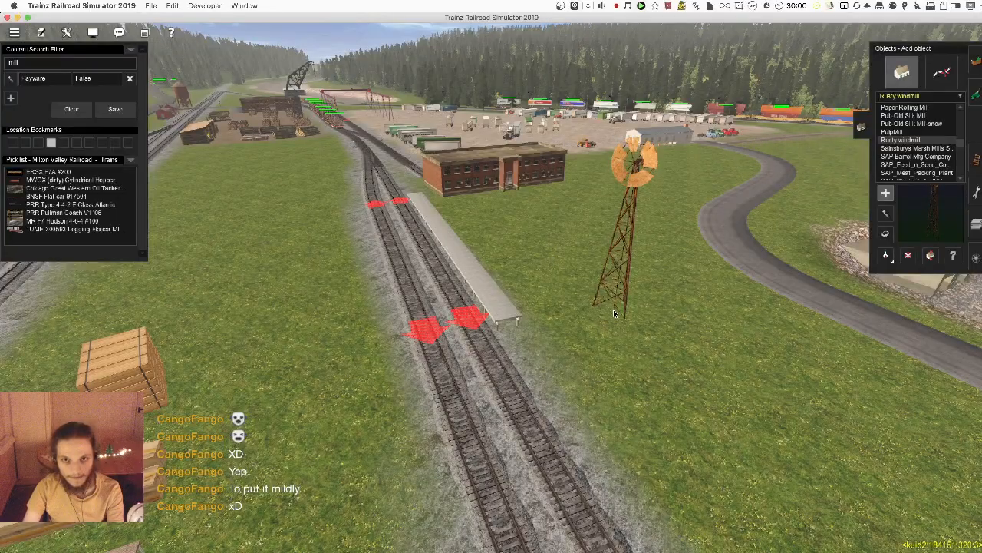
# - Examine the open meadow between the road and the forest edge
pyautogui.moveTo(613, 309); pyautogui.dragTo(560, 239, button='right')
pyautogui.moveTo(657, 234); pyautogui.dragTo(434, 273, button='right')
pyautogui.scroll(-3, 549, 322)
pyautogui.scroll(3, 473, 272)
pyautogui.moveTo(503, 213); pyautogui.dragTo(452, 221, button='right')
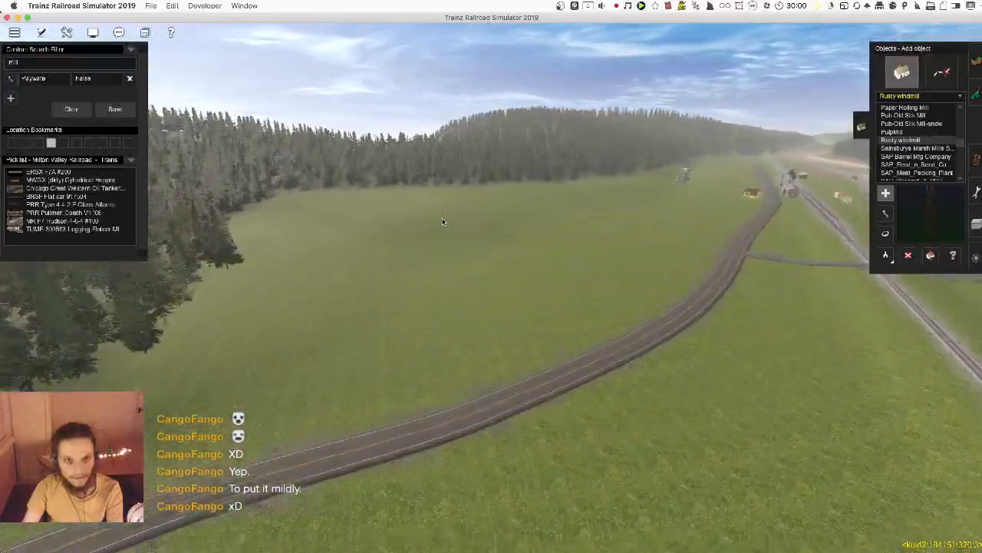
# - Survey the open fields, the log yard, the trailer lot and the rusty windmill around the railroad
pyautogui.moveTo(571, 394); pyautogui.dragTo(551, 358, button='right')
pyautogui.moveTo(498, 202); pyautogui.dragTo(566, 300, button='right')
pyautogui.rightClick(427, 288)
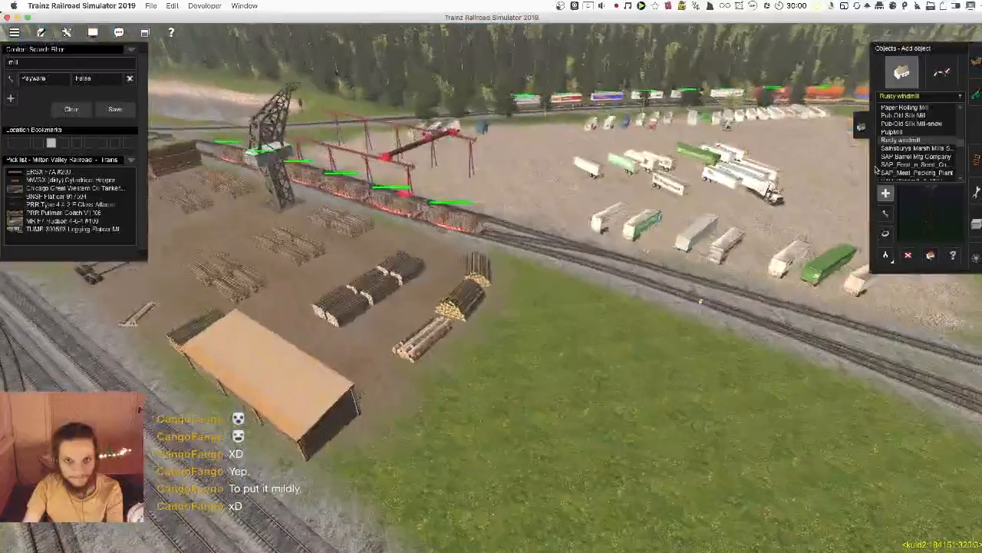
pyautogui.scroll(-3, 491, 322)
pyautogui.press('Right')
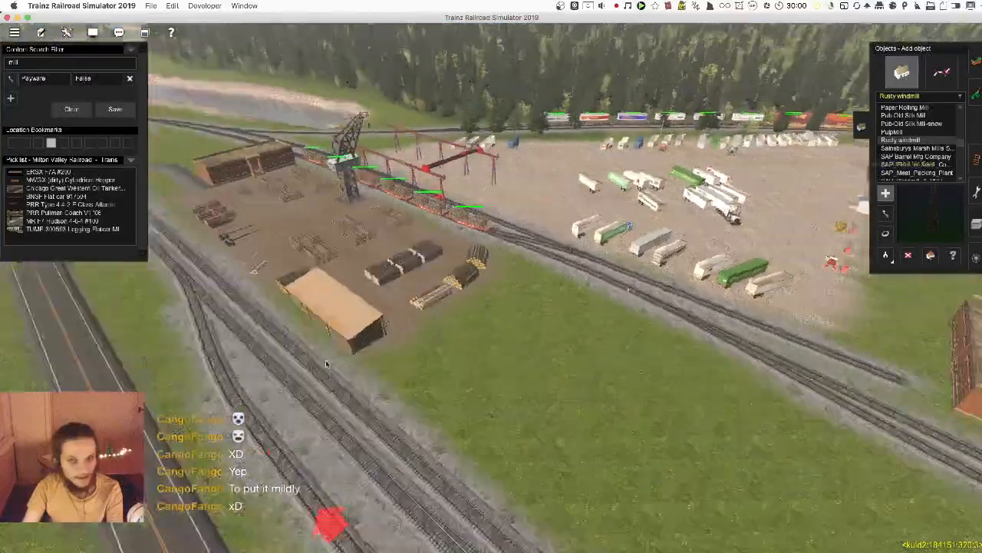
pyautogui.rightClick(327, 364)
pyautogui.rightClick(286, 324)
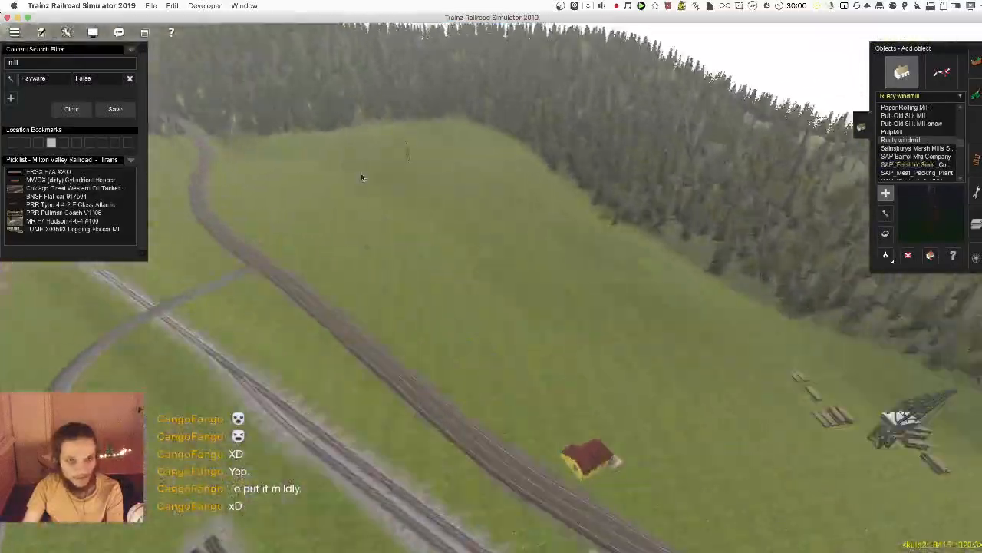
pyautogui.rightClick(360, 177)
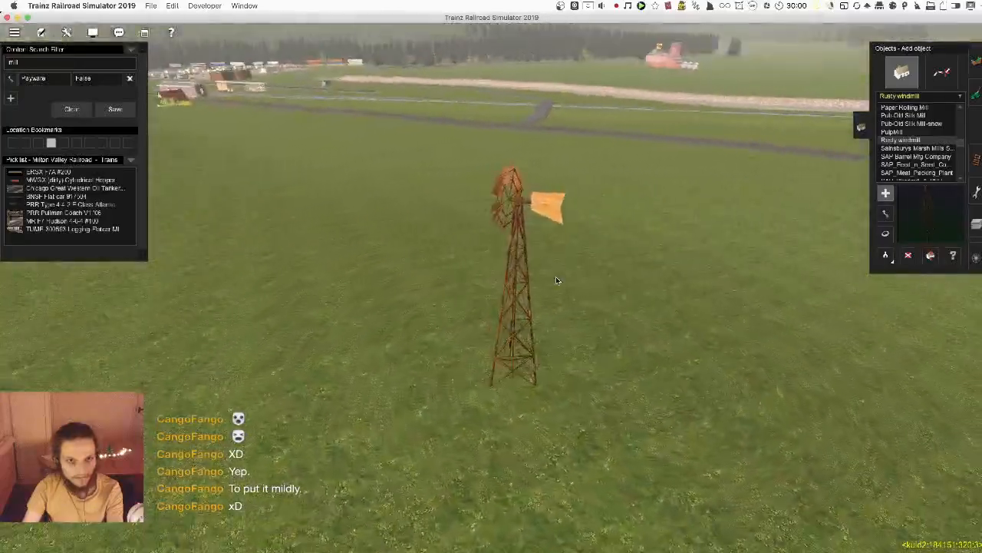
pyautogui.rightClick(436, 174)
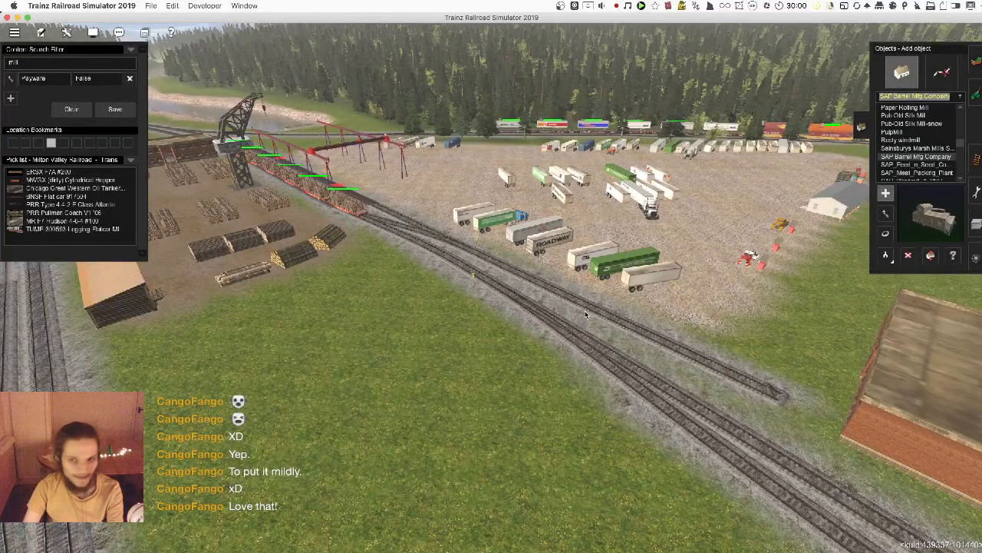
# - Try placing SAP Barrel Mfg Company beside the loading platform, rotated to 315 degrees so it parallels the tracks
pyautogui.rightClick(689, 388)
pyautogui.press('Left')
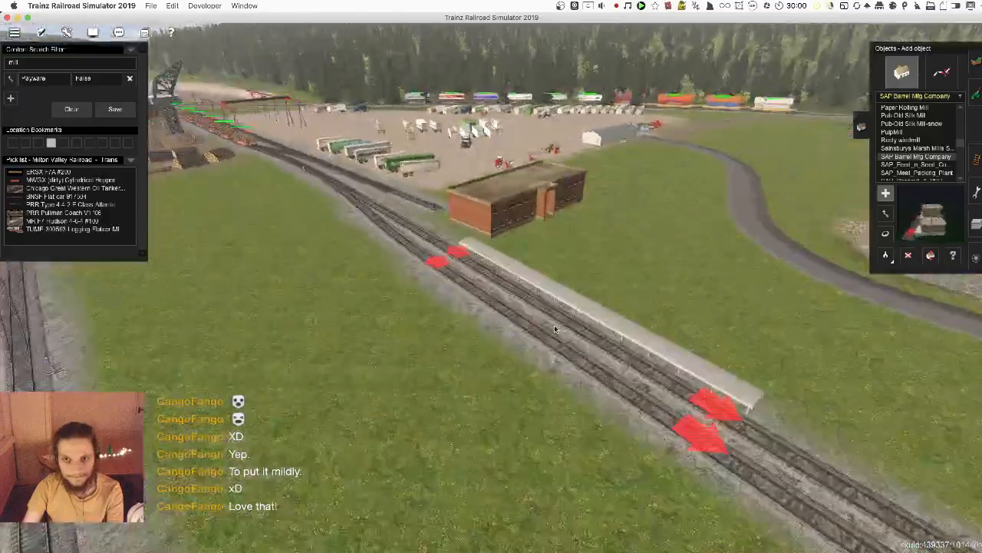
pyautogui.click(667, 313)
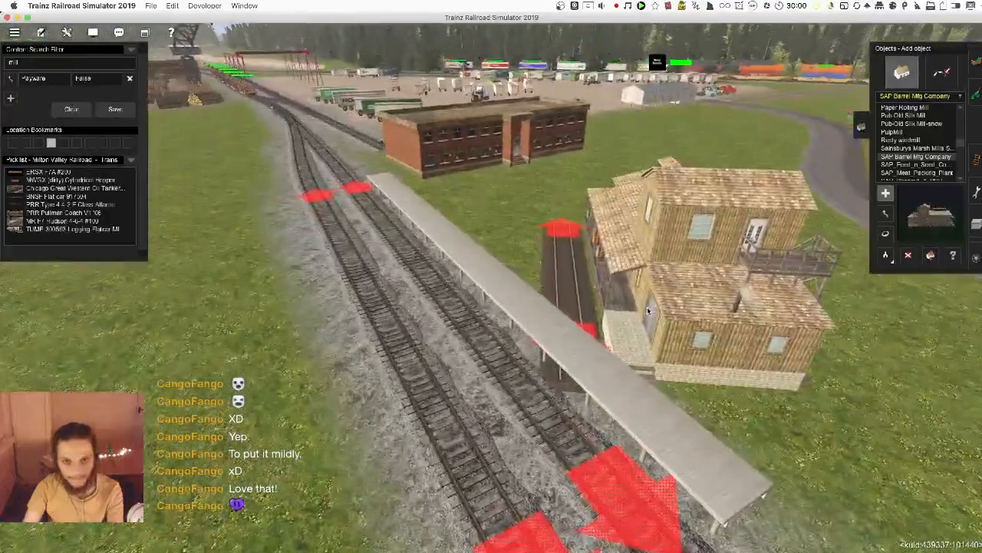
pyautogui.press('r')
pyautogui.moveTo(666, 287); pyautogui.dragTo(641, 296)
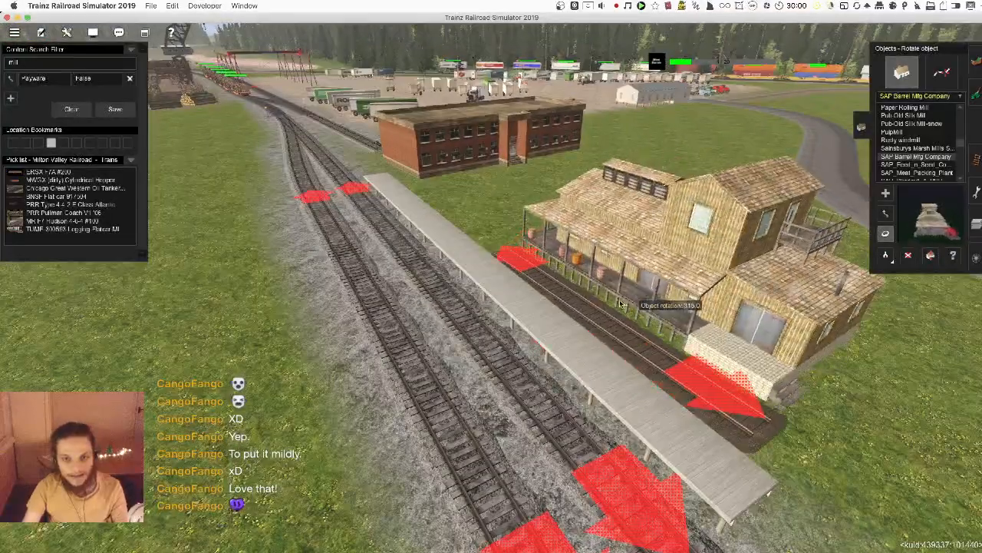
# - Inspect the barrel company building up close and undo its rotation and placement
pyautogui.rightClick(641, 297)
pyautogui.press('Down')
pyautogui.scroll(3, 498, 289)
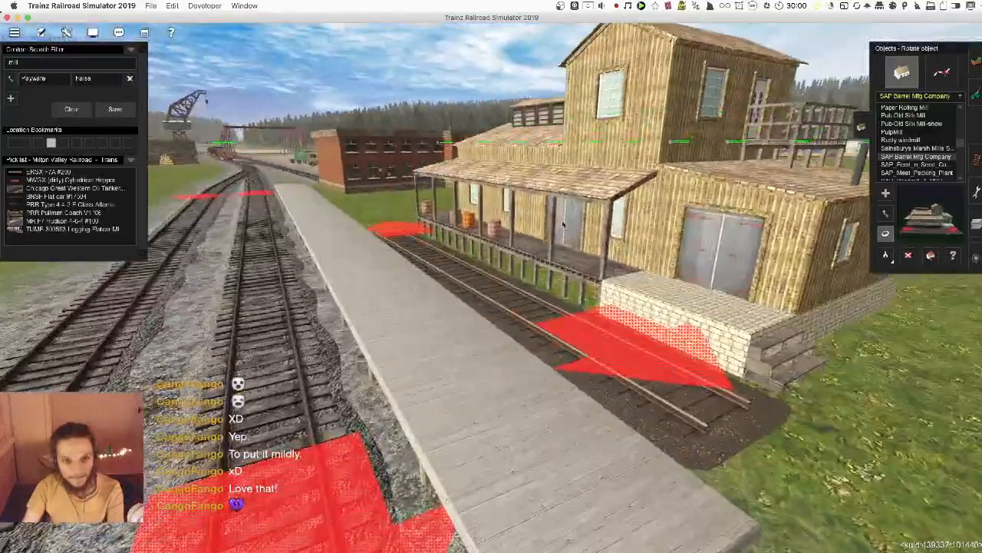
pyautogui.scroll(-3, 619, 279)
pyautogui.press('Up')
pyautogui.press('super+z')
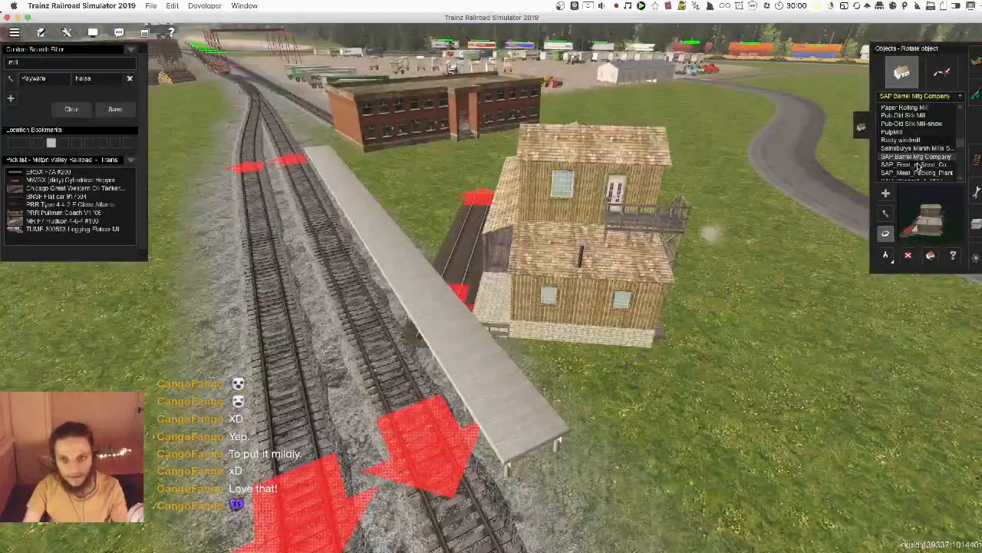
pyautogui.press('super+z')
# - Place SAP_Feed_n_Seed_Company beside the loading platform and rotate it to about 41 degrees, parallel to the tracks
pyautogui.click(665, 252)
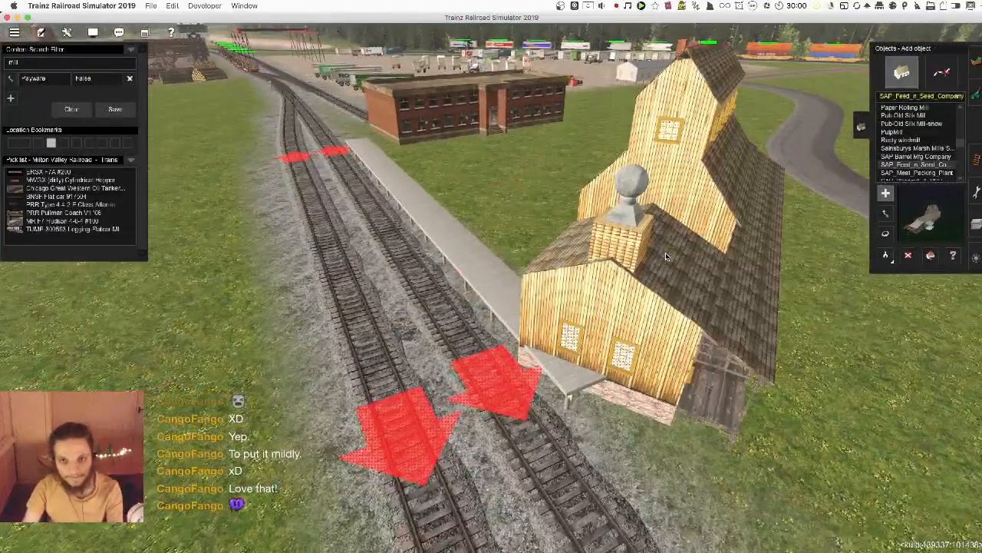
pyautogui.press('r')
pyautogui.moveTo(666, 252); pyautogui.dragTo(737, 255)
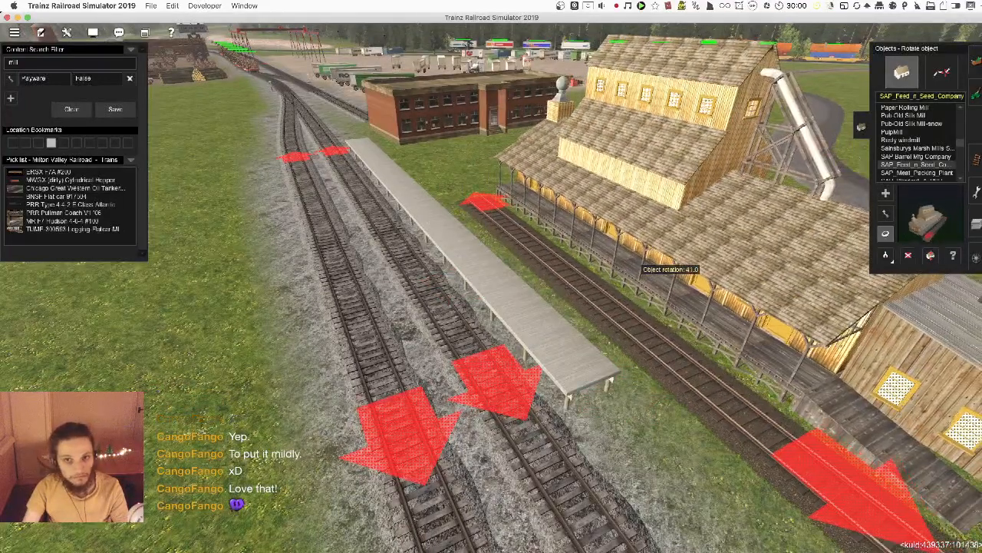
# - Examine the commodities listed in the feed and seed company's properties and close them without changes
pyautogui.click(954, 256)
pyautogui.click(730, 279)
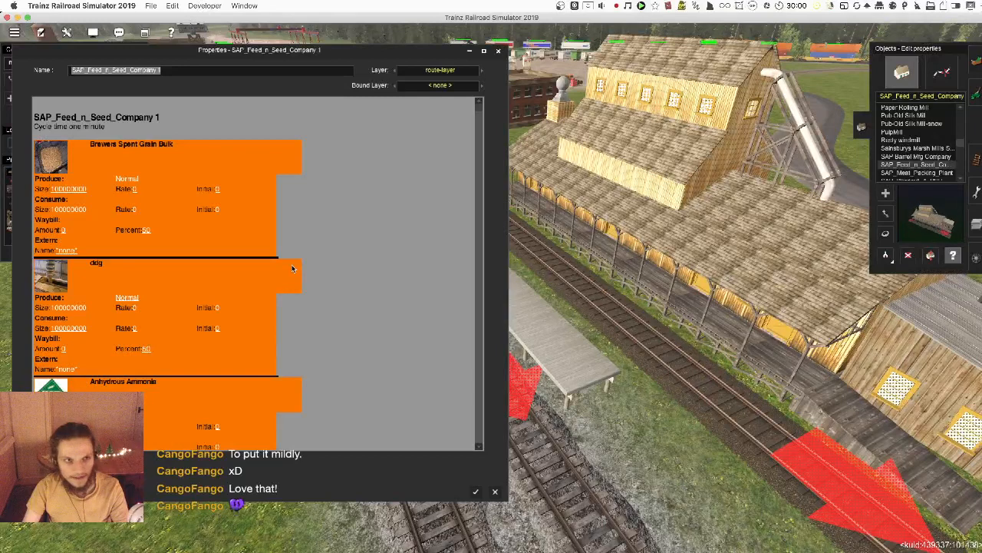
pyautogui.scroll(-10, 266, 268)
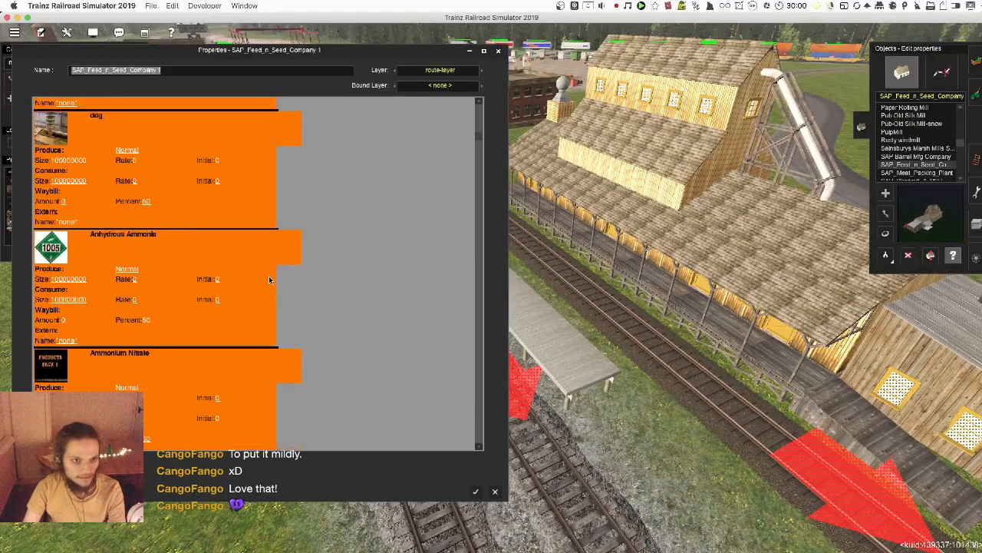
pyautogui.scroll(-10, 274, 253)
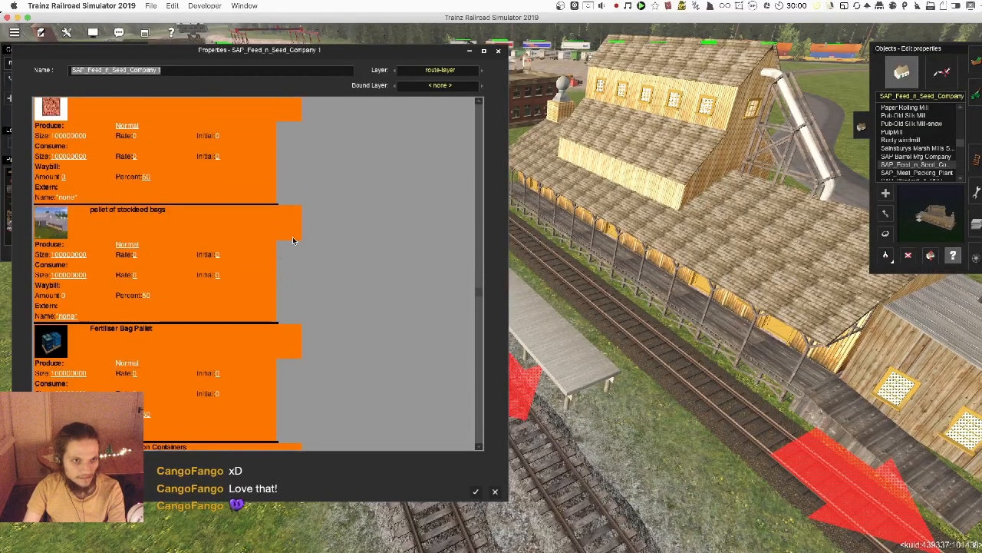
pyautogui.click(495, 491)
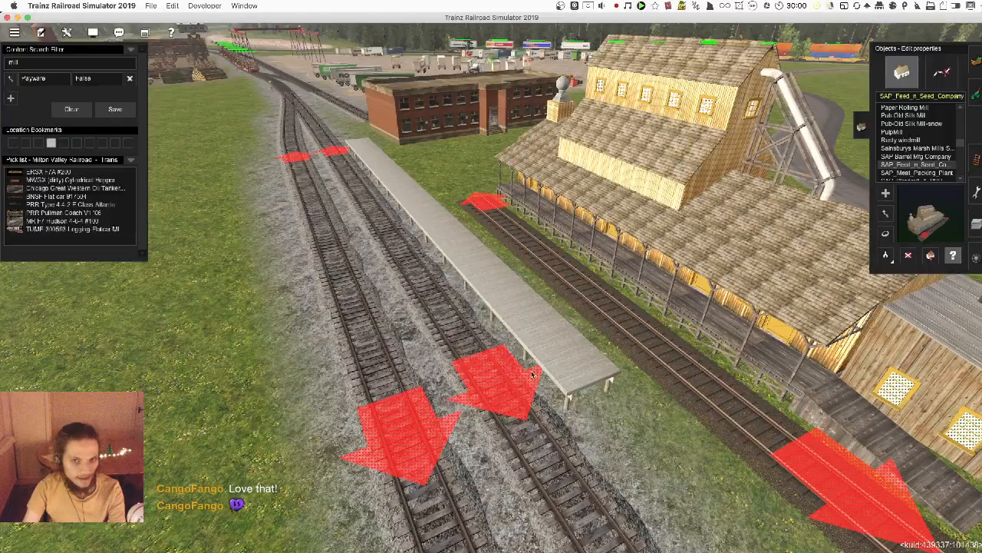
# - Reopen the feed and seed company's properties and review its commodity list down to the last entry
pyautogui.scroll(-5, 496, 278)
pyautogui.moveTo(460, 307); pyautogui.dragTo(495, 278, button='right')
pyautogui.scroll(5, 496, 281)
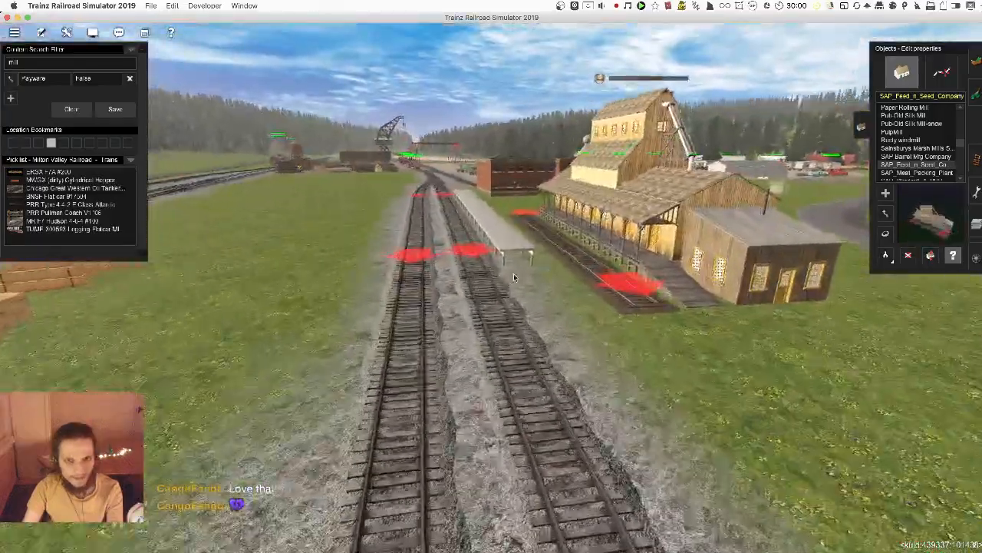
pyautogui.scroll(-4, 507, 286)
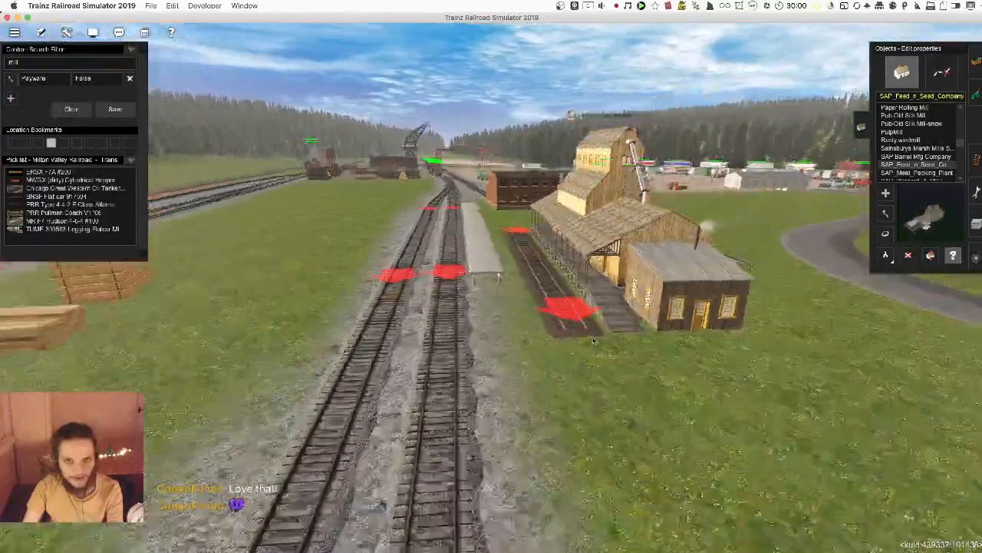
pyautogui.moveTo(507, 286); pyautogui.dragTo(575, 322, button='right')
pyautogui.click(575, 322)
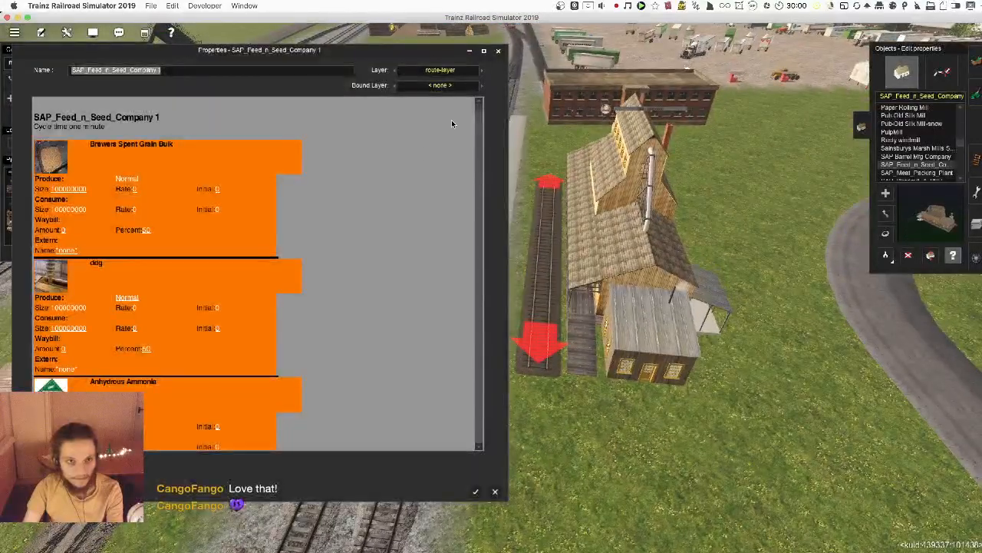
pyautogui.moveTo(485, 107); pyautogui.dragTo(468, 451)
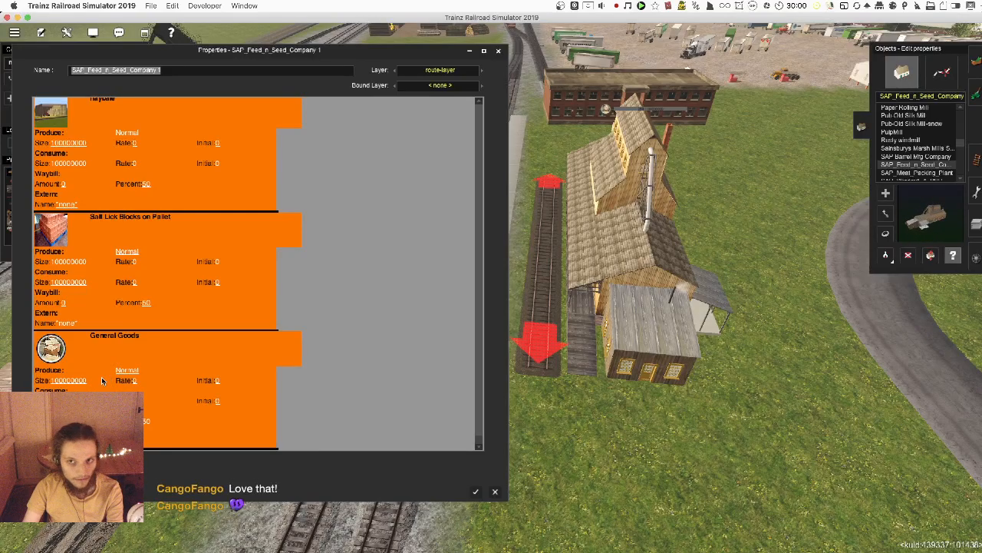
pyautogui.press('Escape')
# - Move the feed and seed company away from the loading platform to the paved access road behind it
pyautogui.scroll(4, 560, 288)
pyautogui.moveTo(560, 288); pyautogui.dragTo(493, 307, button='right')
pyautogui.scroll(-5, 572, 252)
pyautogui.scroll(3, 485, 283)
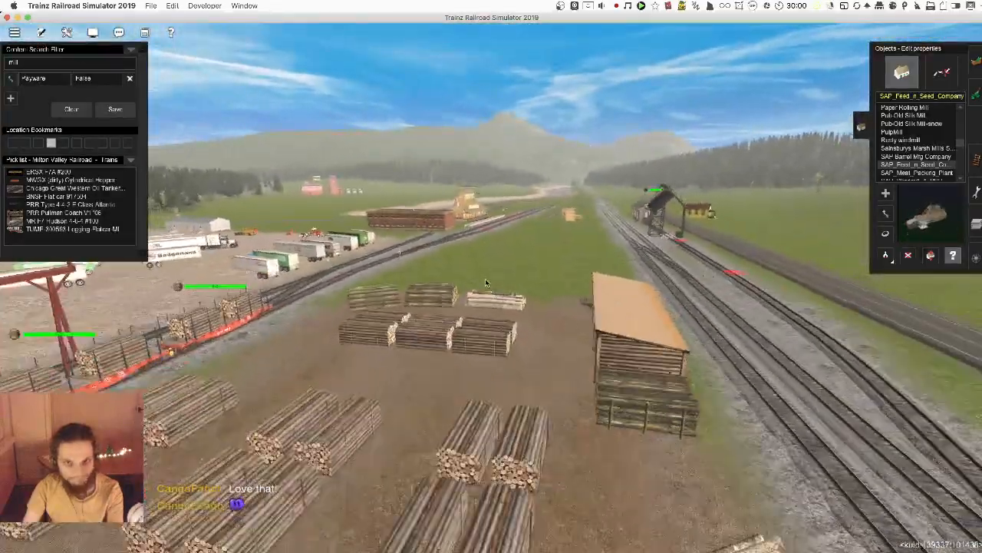
pyautogui.scroll(6, 486, 283)
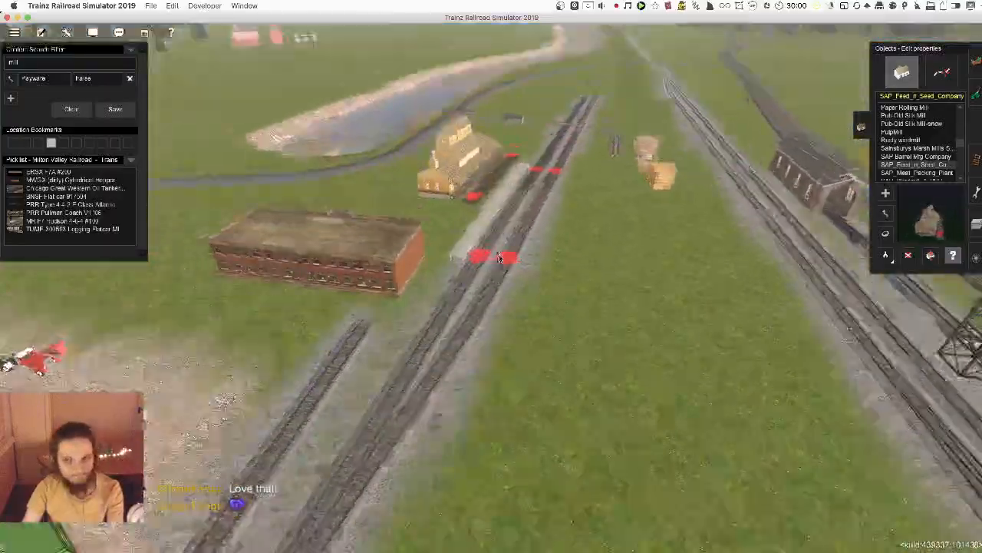
pyautogui.moveTo(499, 258); pyautogui.dragTo(580, 307, button='right')
pyautogui.press('m')
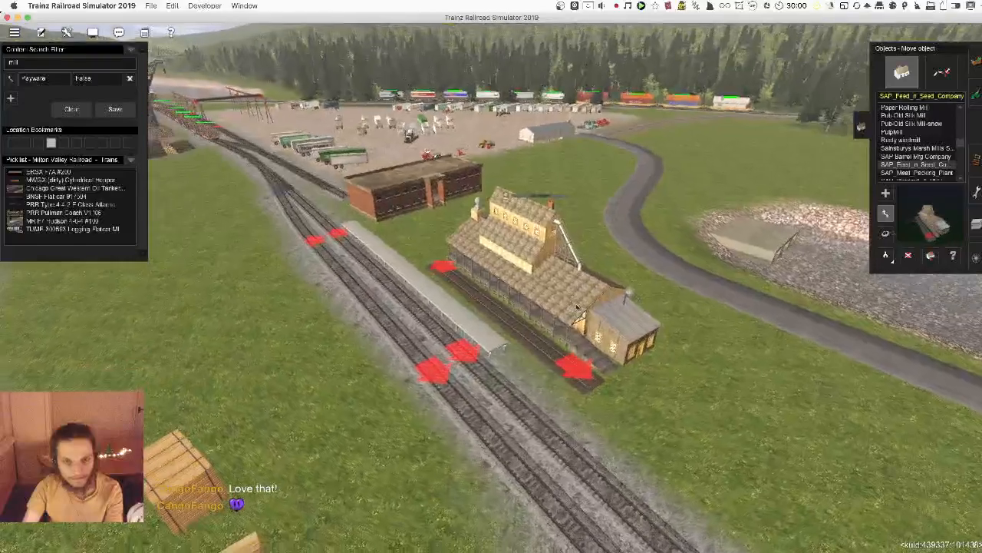
pyautogui.moveTo(672, 198)
pyautogui.mouseDown()
pyautogui.moveTo(685, 178)
pyautogui.moveTo(676, 194)
pyautogui.mouseUp()
# - Try SAP_Meat_Packing_Plant on the grass beside the loading platform and undo its placement
pyautogui.rightClick(474, 301)
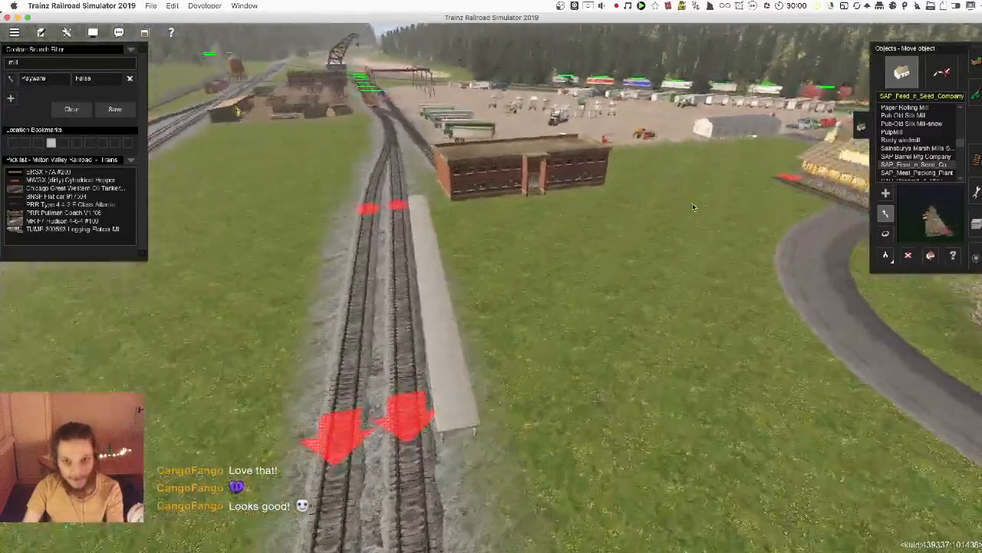
pyautogui.rightClick(693, 203)
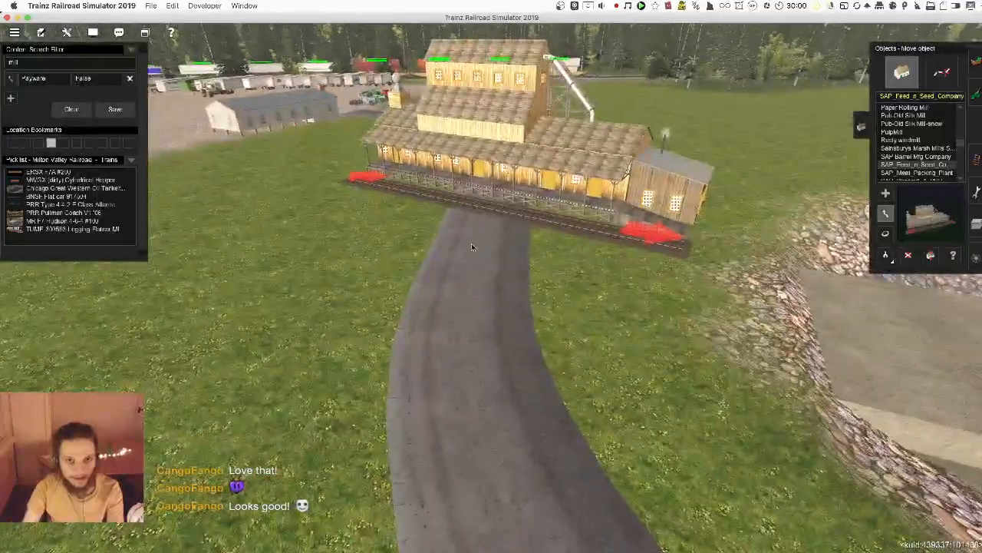
pyautogui.scroll(-5, 487, 321)
pyautogui.rightClick(323, 171)
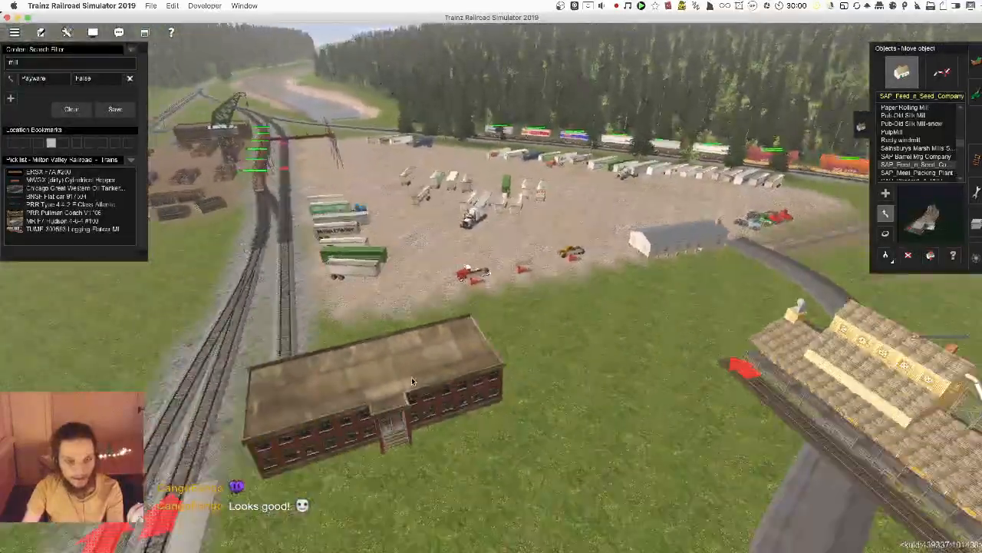
pyautogui.rightClick(410, 384)
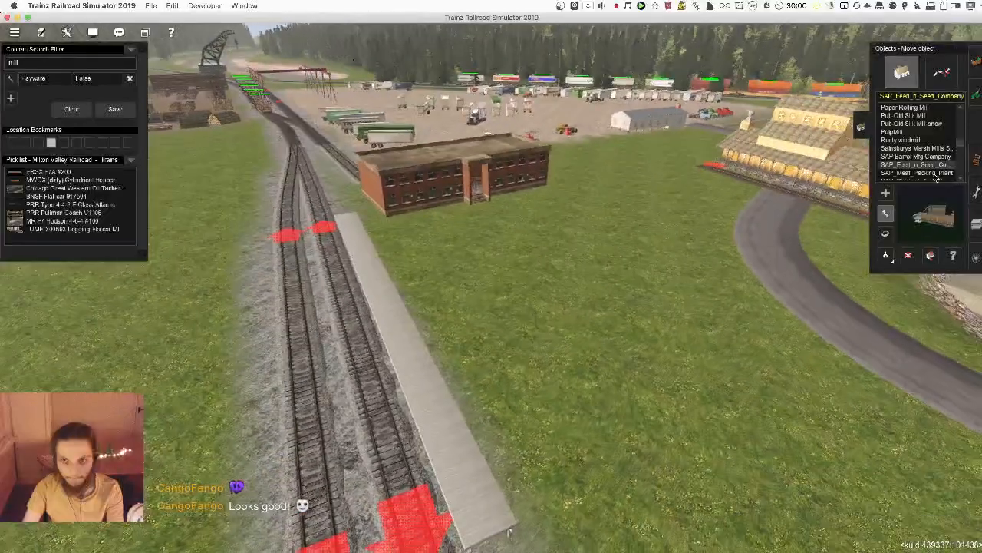
pyautogui.click(927, 172)
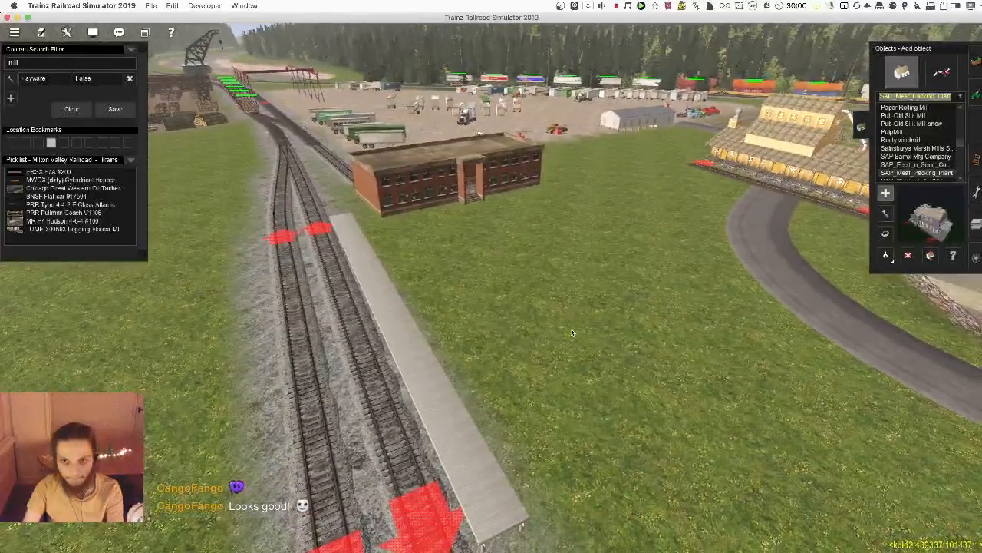
pyautogui.click(572, 333)
pyautogui.scroll(3, 572, 332)
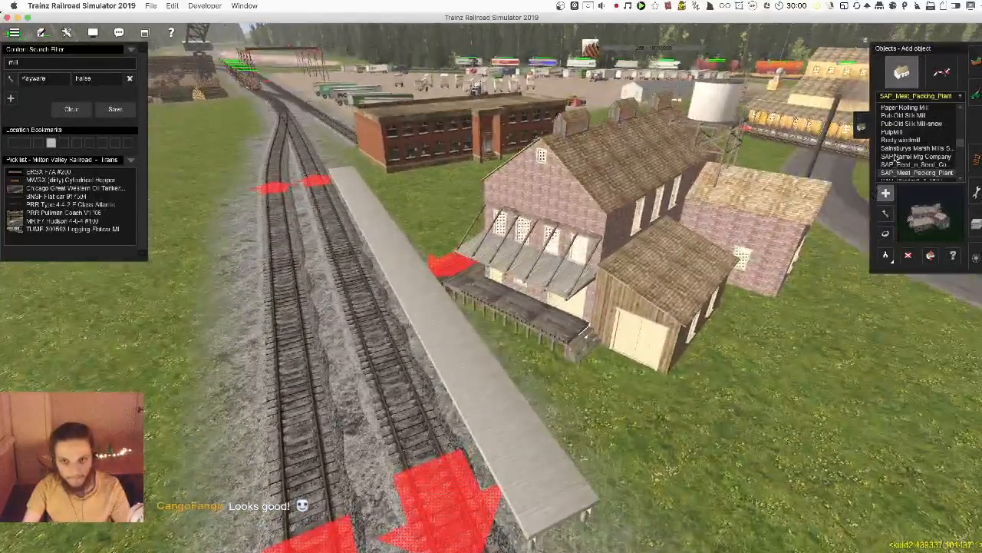
pyautogui.press('super+z')
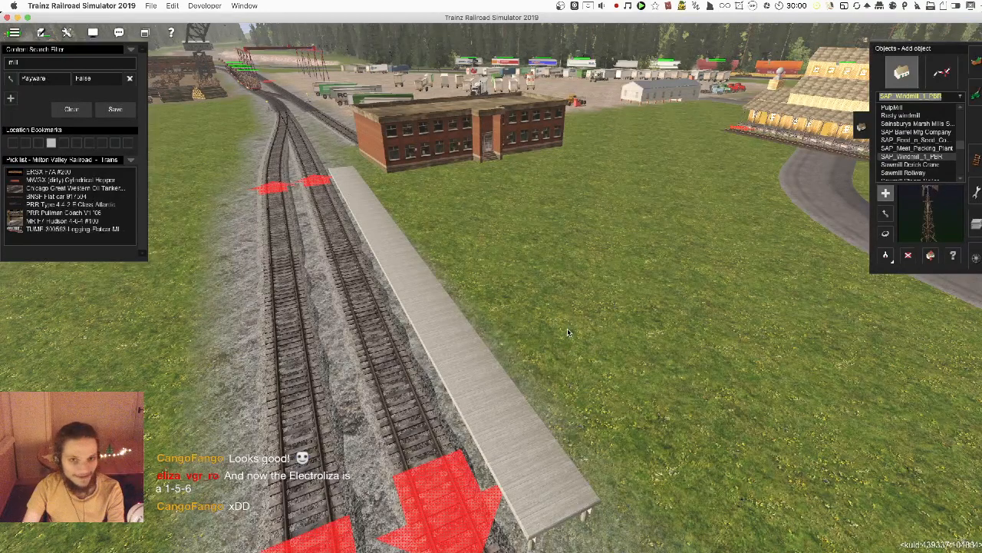
# - Try SAP_Windmill_1_PBR and Sawmill Steam Boiler on the grass beside the platform and undo the placement
pyautogui.click(589, 279)
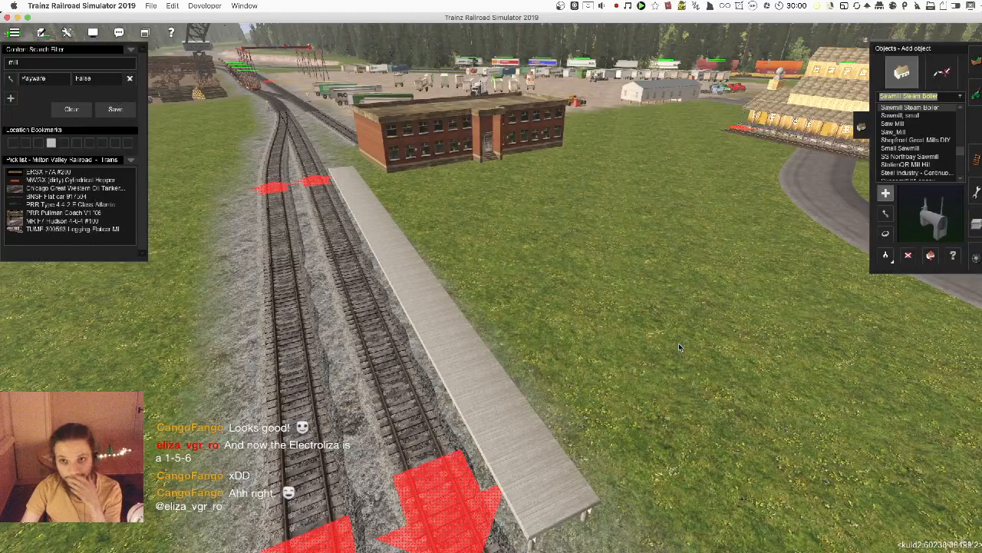
pyautogui.click(547, 306)
pyautogui.press('super+z')
# - Place the "Sawmill, small" building beside the loading platform and rotate it to run alongside the tracks
pyautogui.click(588, 266)
pyautogui.press('r')
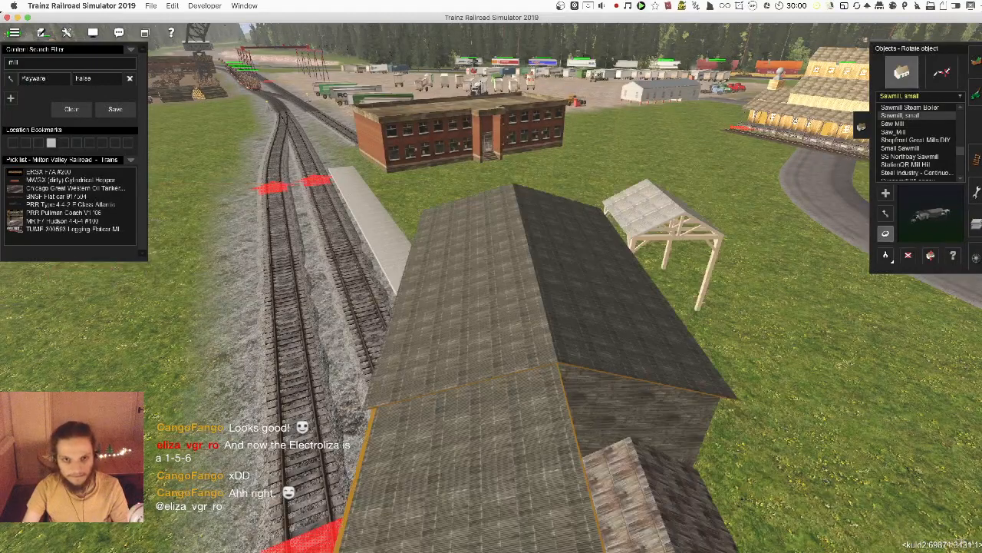
pyautogui.moveTo(588, 266); pyautogui.dragTo(520, 340)
pyautogui.rightClick(520, 340)
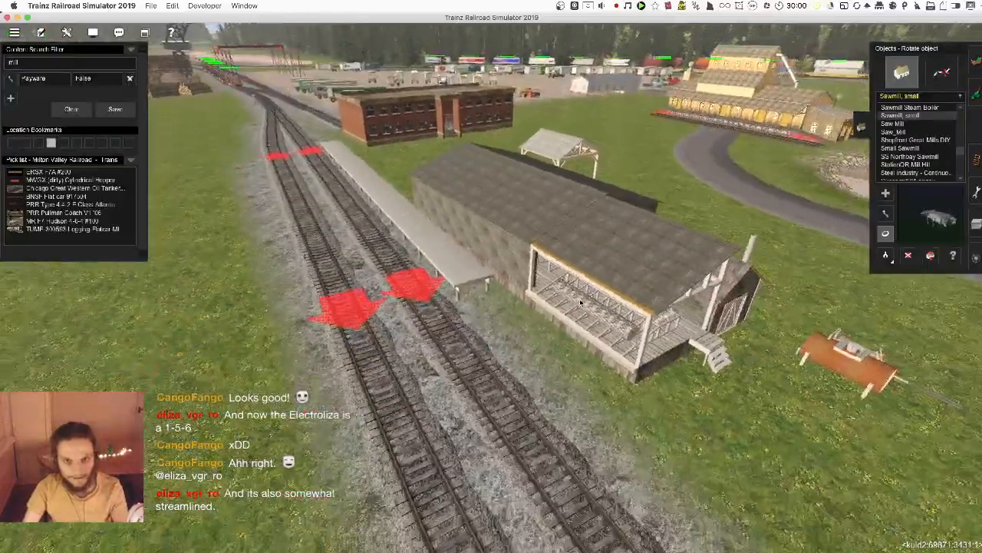
pyautogui.press('Down')
pyautogui.press('Left')
pyautogui.scroll(-5, 609, 310)
pyautogui.press('Up')
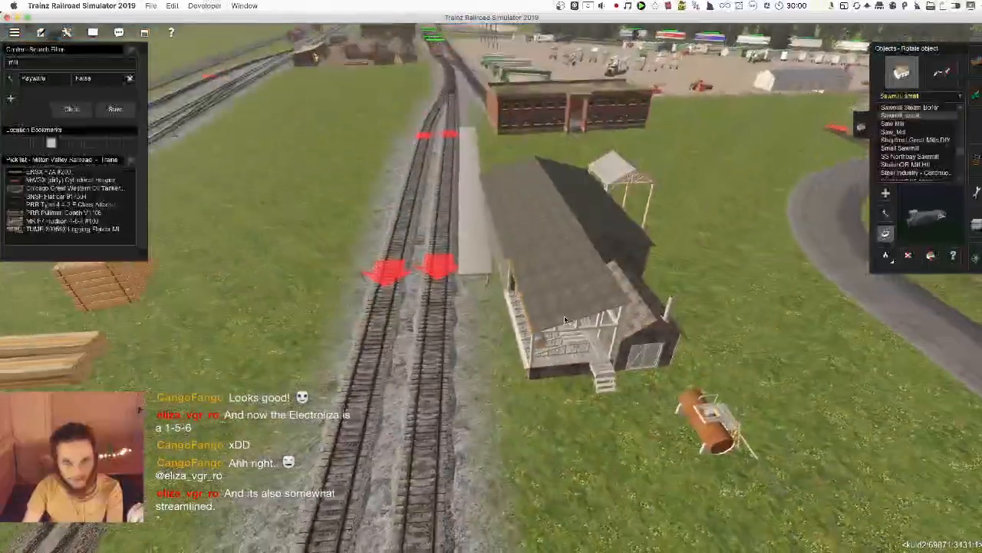
pyautogui.press('Down')
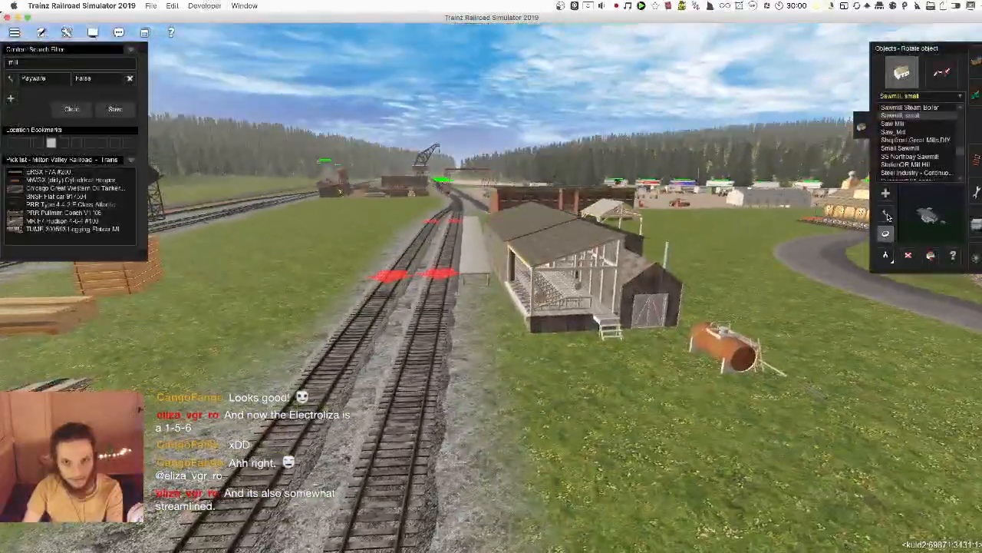
# - Delete the "Sawmill, small" building from the grass beside the loading platform
pyautogui.press('pageup')
pyautogui.press('Left')
pyautogui.press('Left')
pyautogui.click(908, 255)
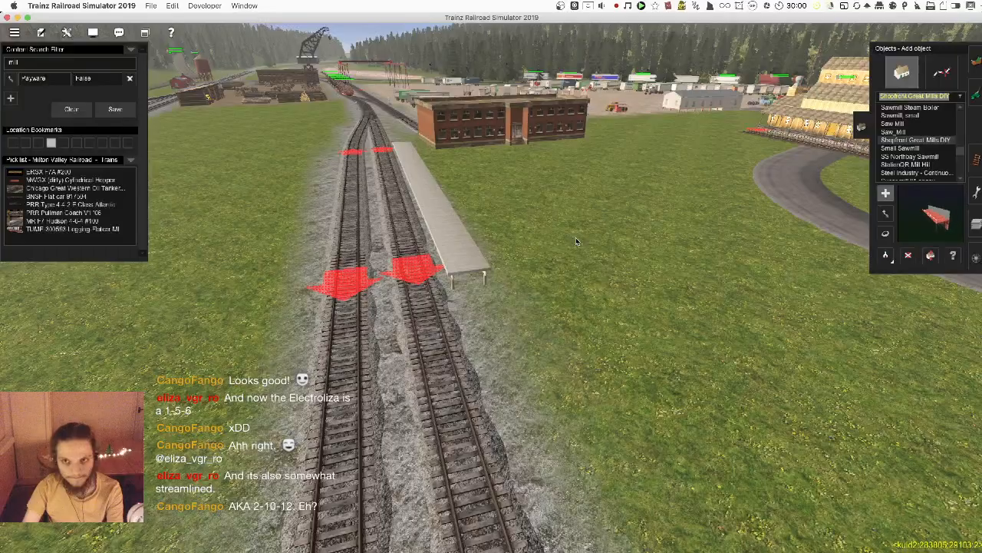
# - Try the Small Sawmill on the grass beside the loading platform, inspect its fit against the tracks, and delete it
pyautogui.click(602, 270)
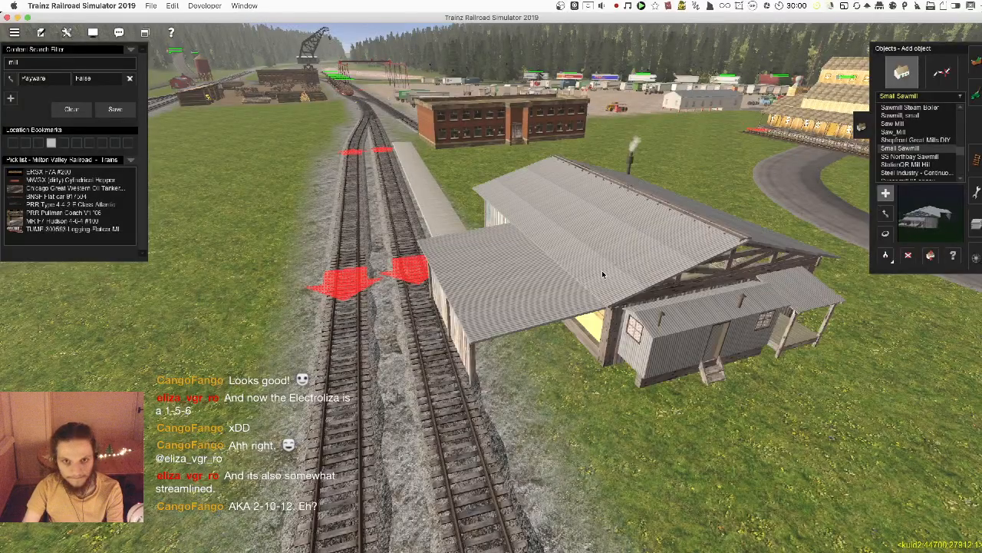
pyautogui.press('Down')
pyautogui.press('pageup')
pyautogui.press('Right')
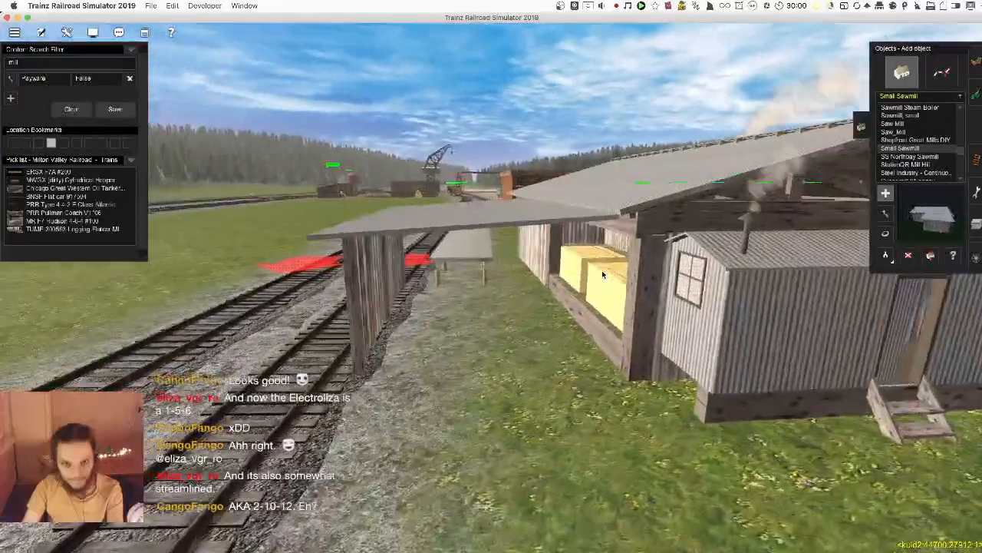
pyautogui.press('Right')
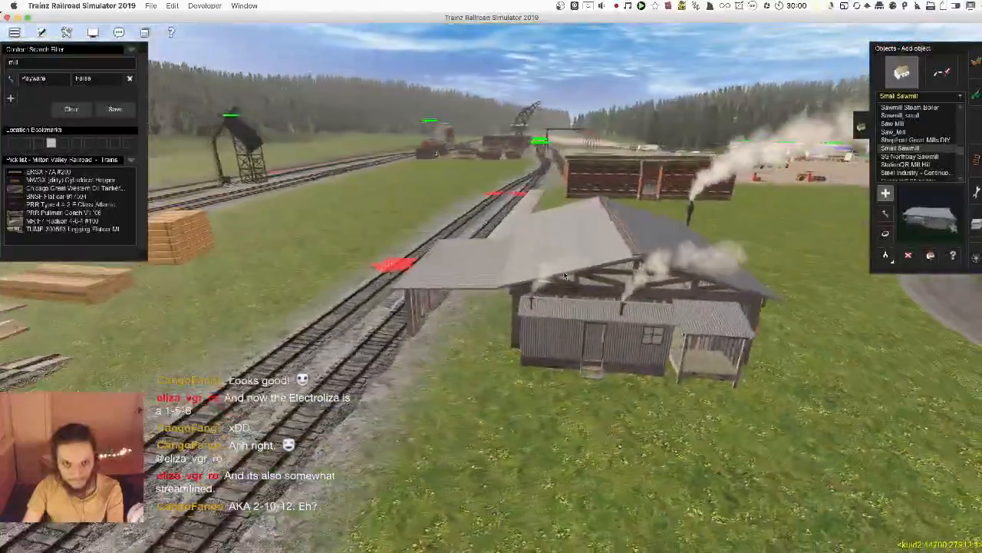
pyautogui.press('Up')
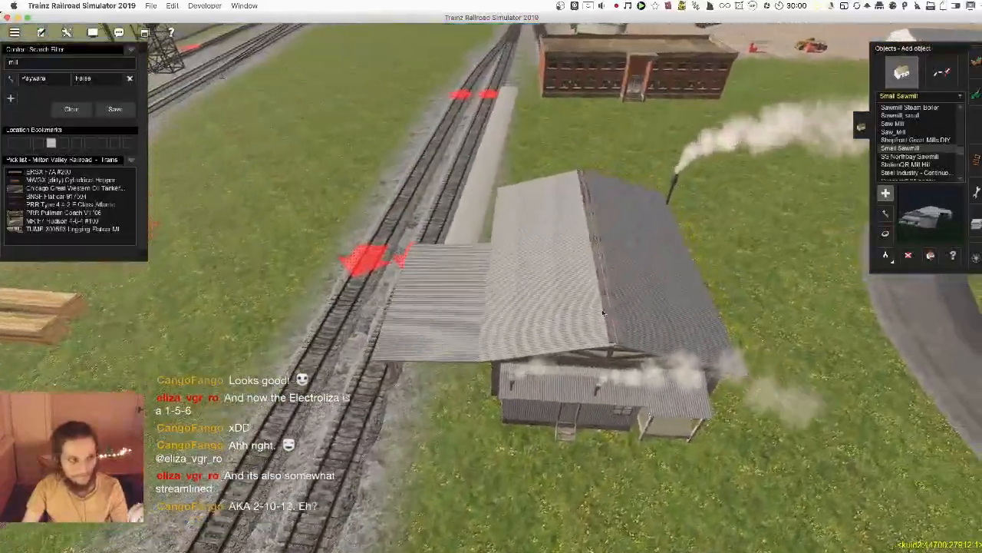
pyautogui.press('d')
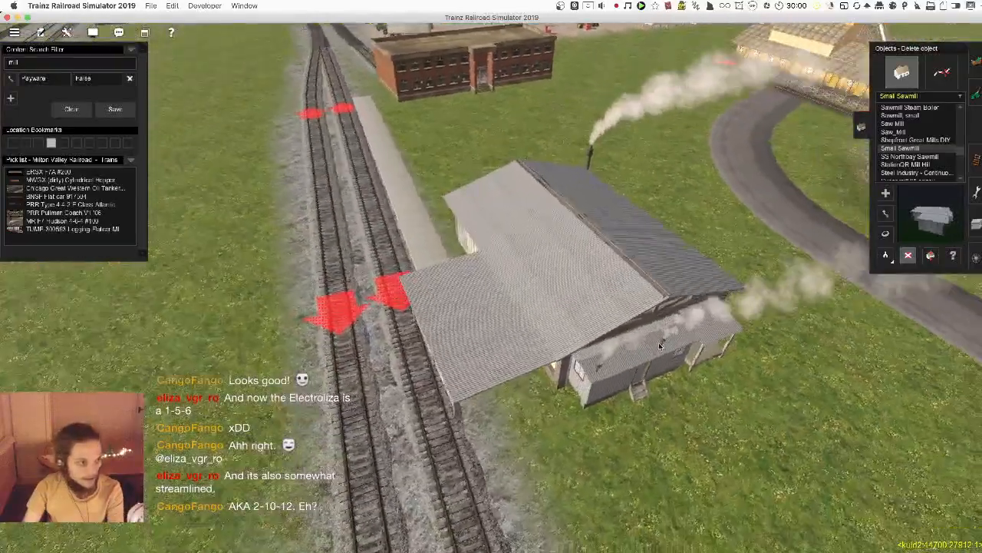
pyautogui.click(429, 267)
pyautogui.press('Down')
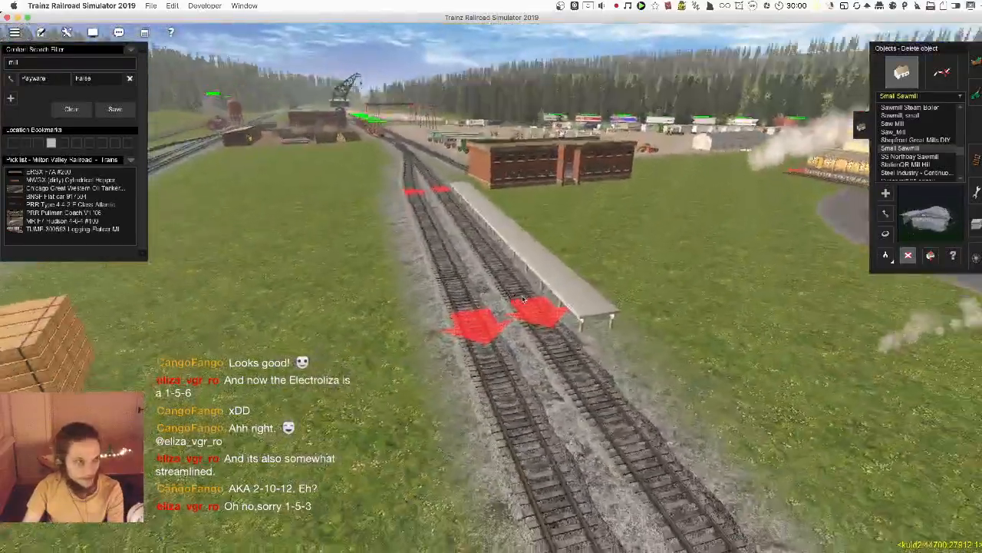
# - Try the SS Northbay Sawmill beside the loading platform and undo its placement
pyautogui.press('Up')
pyautogui.press('Right')
pyautogui.press('Down')
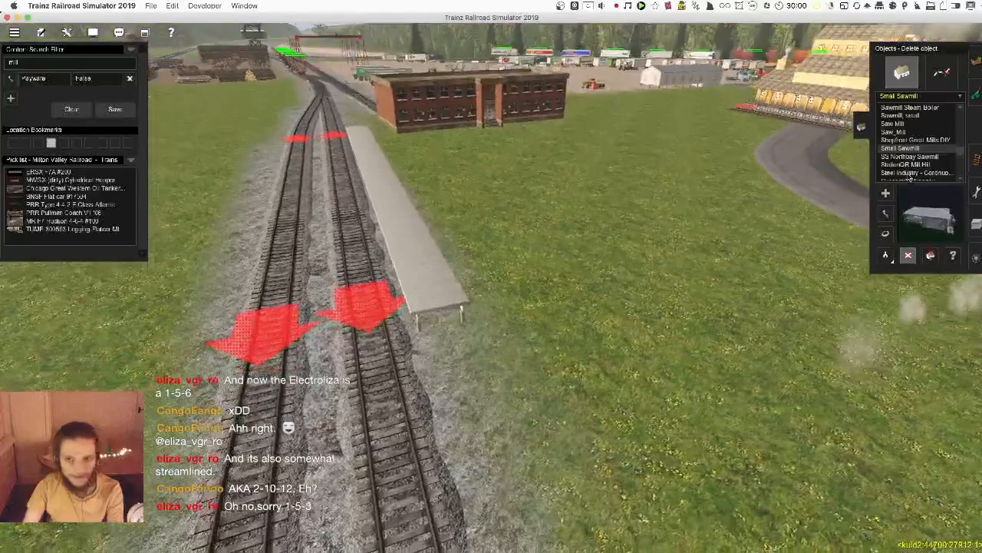
pyautogui.click(548, 228)
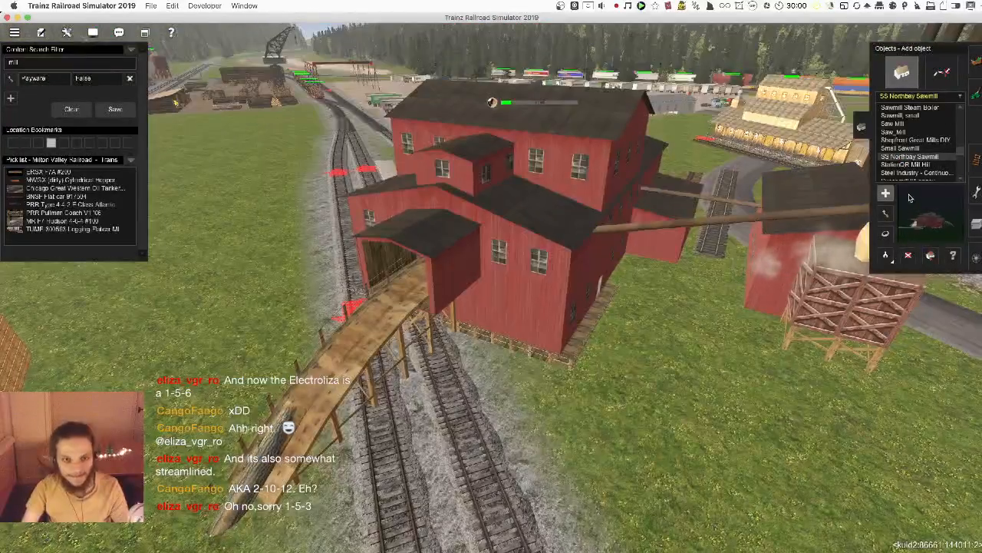
pyautogui.press('super+z')
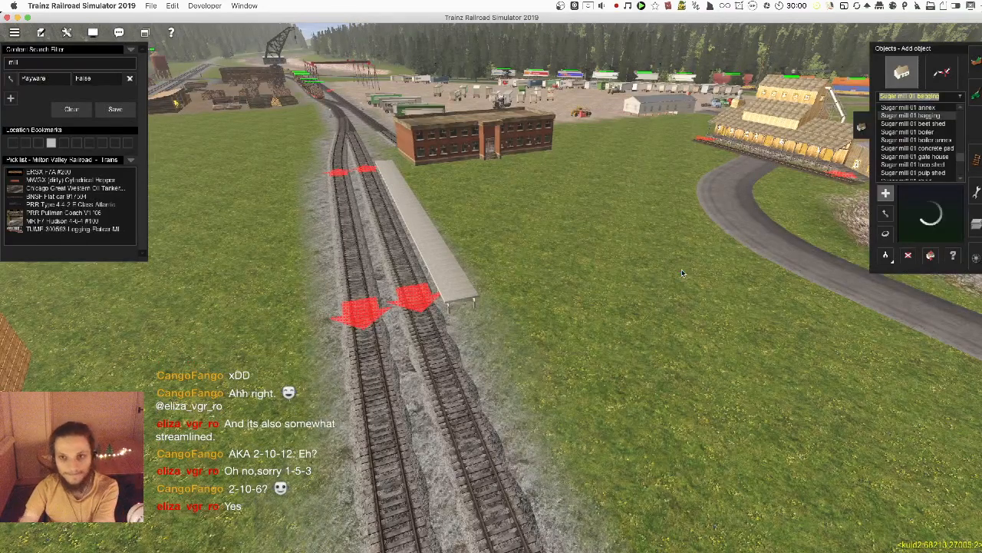
# - Place Sugar mill 01 annex on the grass, turn its door side toward the tracks, and move it against the loading platform
pyautogui.click(642, 270)
pyautogui.moveTo(463, 290); pyautogui.dragTo(568, 277, button='right')
pyautogui.press('r')
pyautogui.moveTo(645, 285); pyautogui.dragTo(612, 326)
pyautogui.press('Left')
pyautogui.press('Right')
pyautogui.press('m')
pyautogui.press('Left')
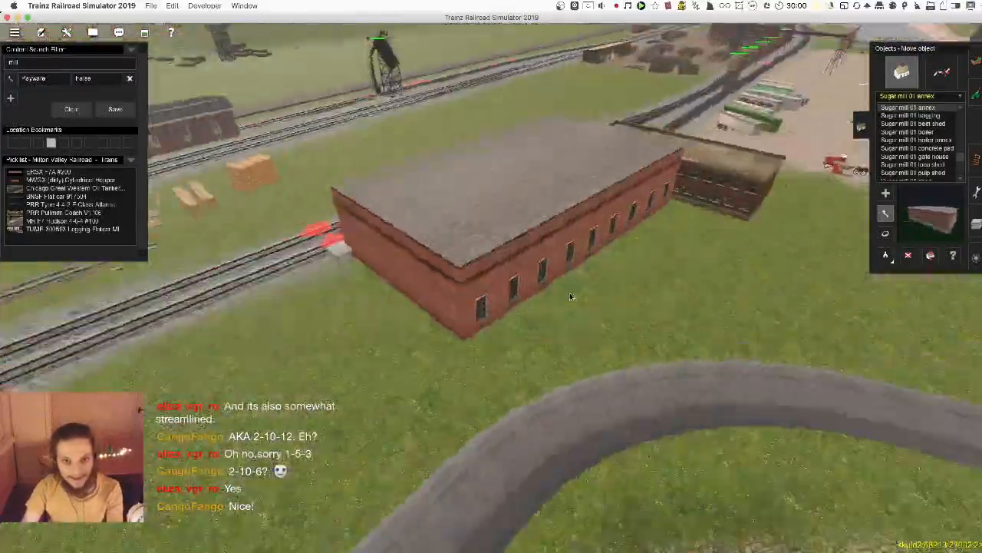
pyautogui.press('Right')
pyautogui.scroll(-5, 370, 287)
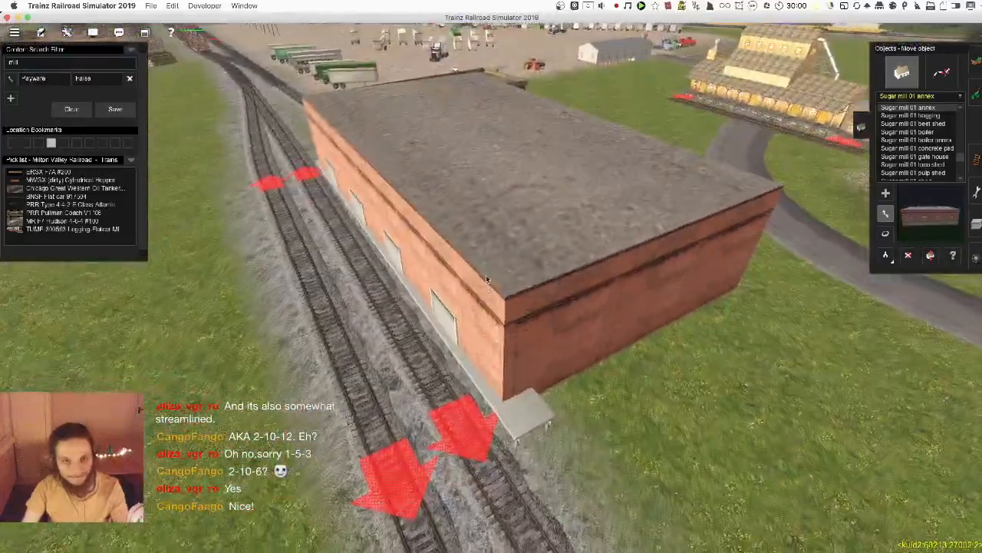
# - Rotate the sugar mill annex to about 312.2 degrees so its loading-door wall runs parallel to the platform
pyautogui.press('r')
pyautogui.moveTo(488, 278); pyautogui.dragTo(465, 277)
pyautogui.press('Left')
pyautogui.scroll(3, 488, 277)
pyautogui.press('Left')
pyautogui.press('Down')
pyautogui.scroll(-5, 488, 277)
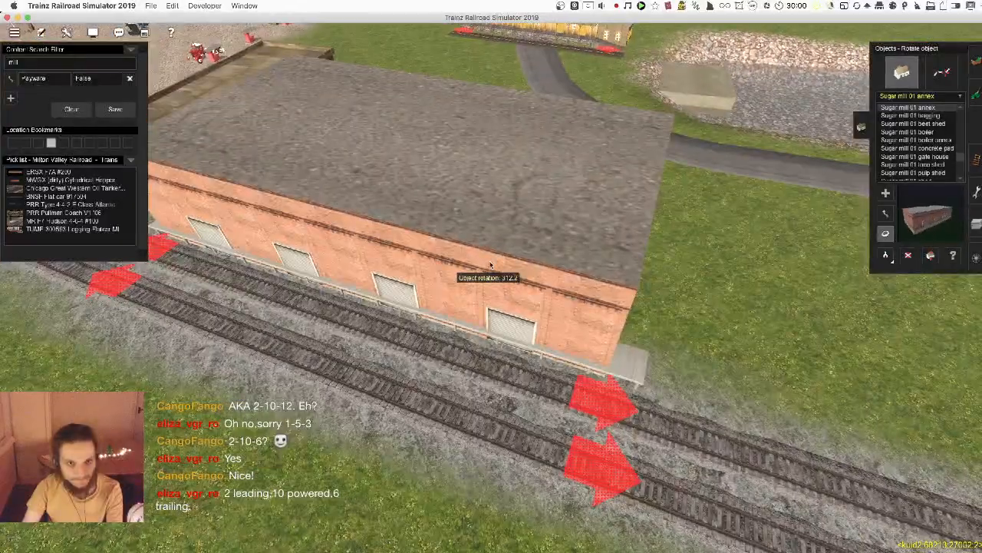
# - Shift the annex back from the tracks to the platform's rear edge and fine-tune its rotation to about 311.8 degrees
pyautogui.scroll(5, 605, 261)
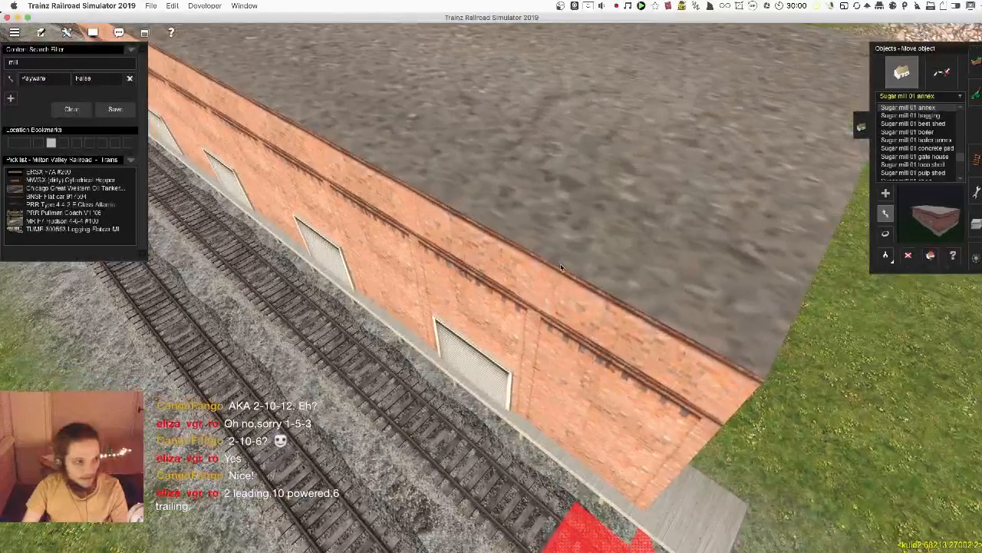
pyautogui.scroll(-5, 512, 253)
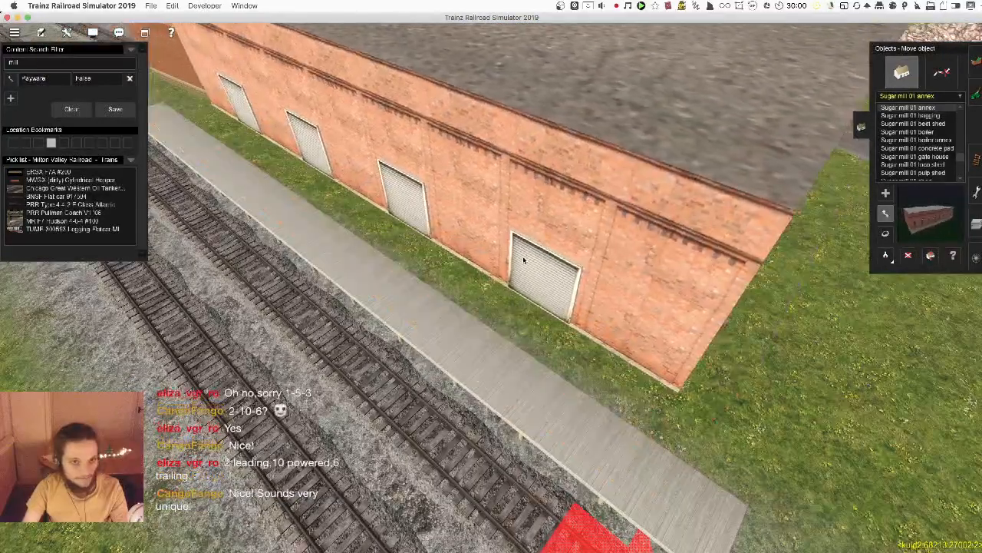
pyautogui.scroll(5, 523, 256)
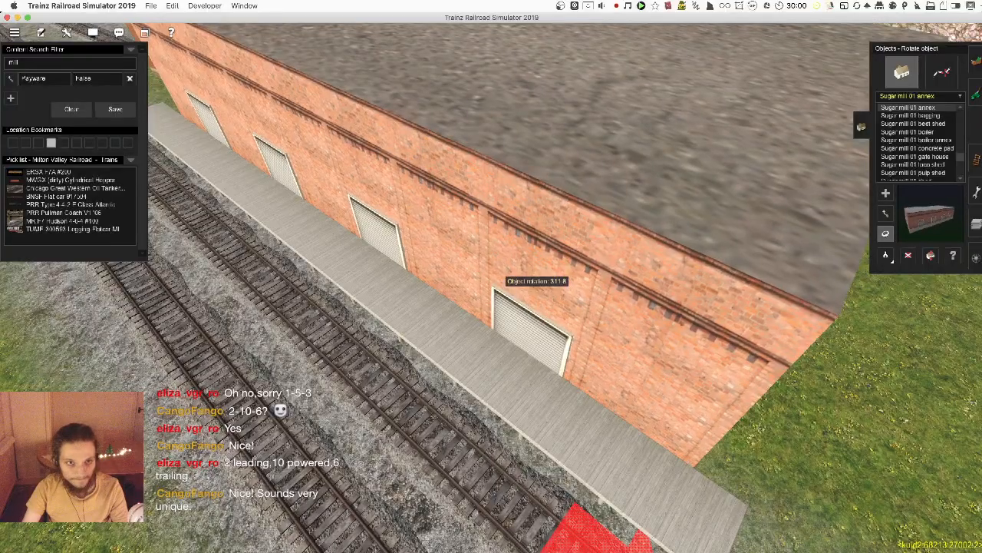
pyautogui.scroll(-5, 532, 264)
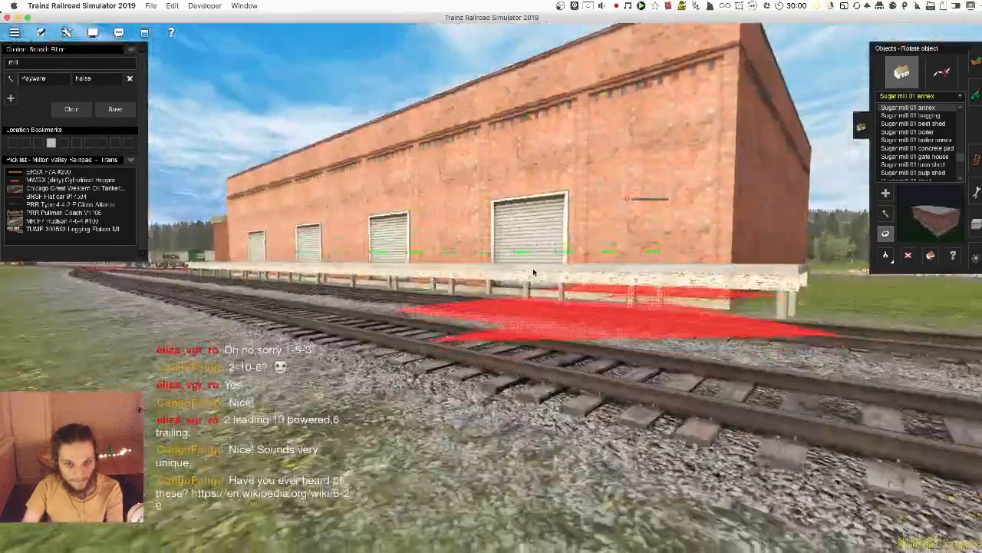
# - Examine the annex's alignment with the loading platform, the tracks and the neighbouring brick office building from several sides
pyautogui.scroll(2, 535, 275)
pyautogui.press('Left')
pyautogui.scroll(4, 502, 285)
pyautogui.scroll(-4, 461, 288)
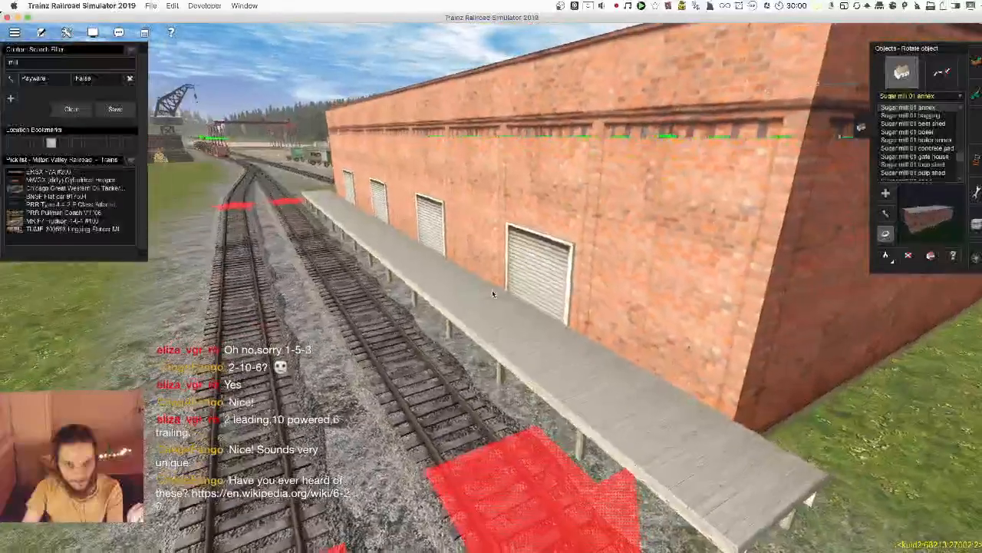
pyautogui.scroll(-3, 493, 294)
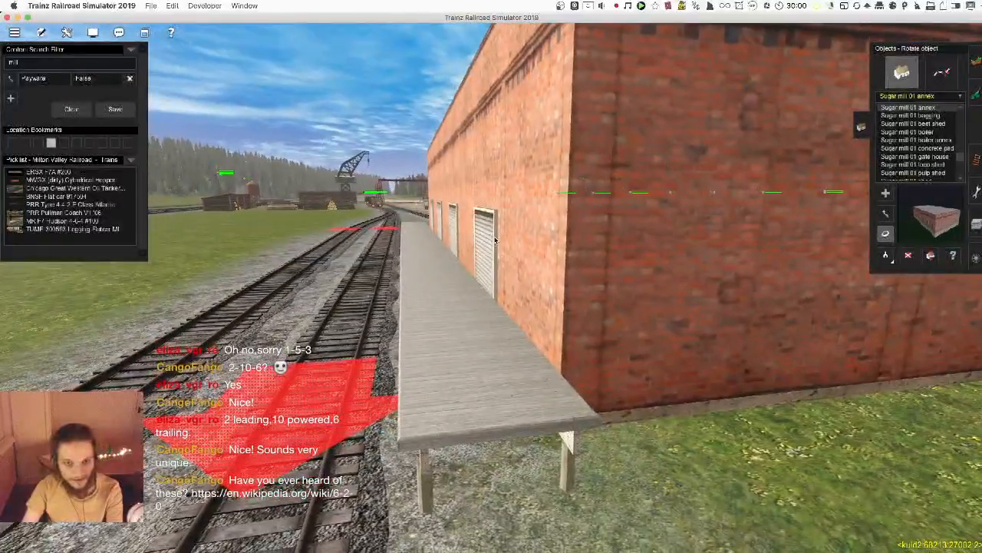
pyautogui.scroll(-8, 472, 272)
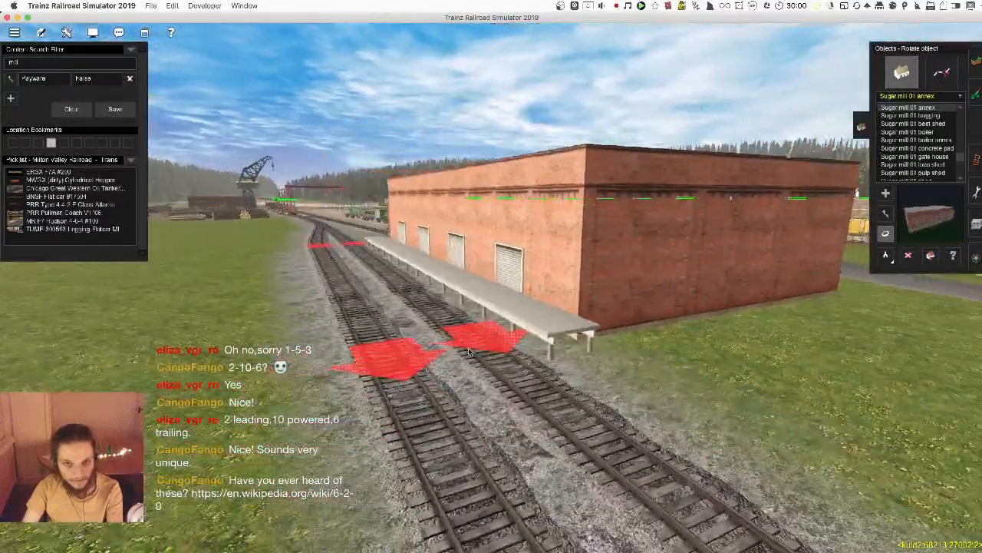
pyautogui.press('Left')
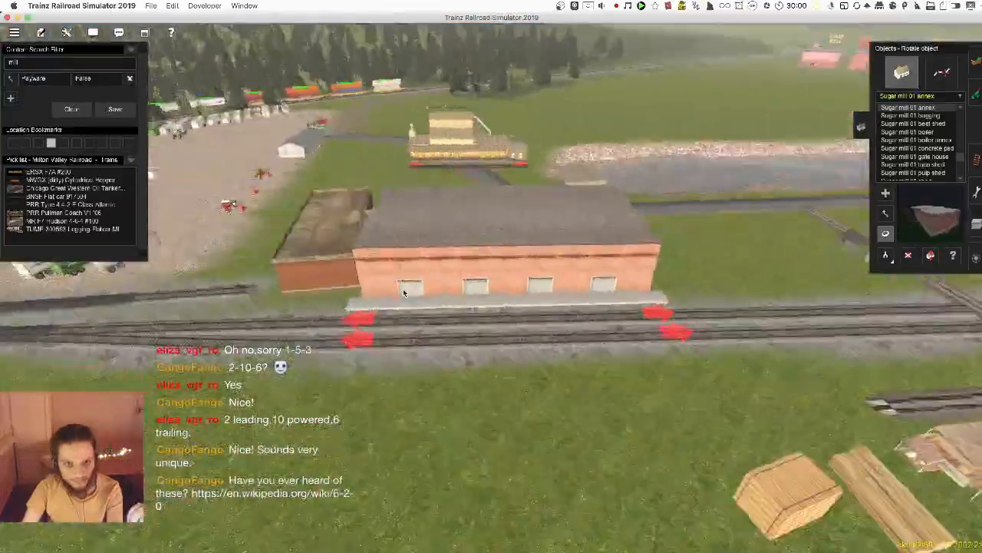
pyautogui.press('Up')
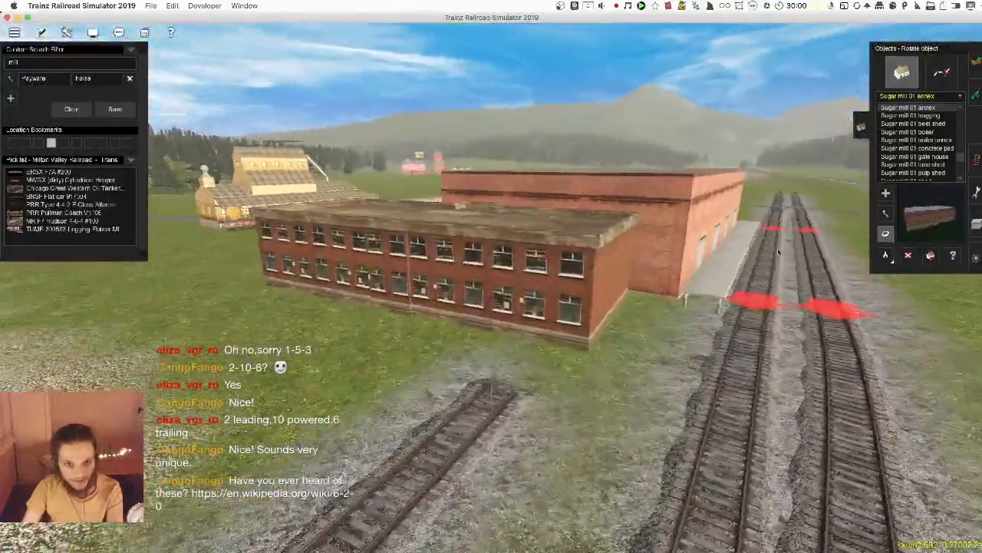
# - Try moving the two-storey brick office building to the opposite end of the annex and undo the move
pyautogui.moveTo(537, 335); pyautogui.dragTo(515, 294)
pyautogui.press('Right')
pyautogui.press('Down')
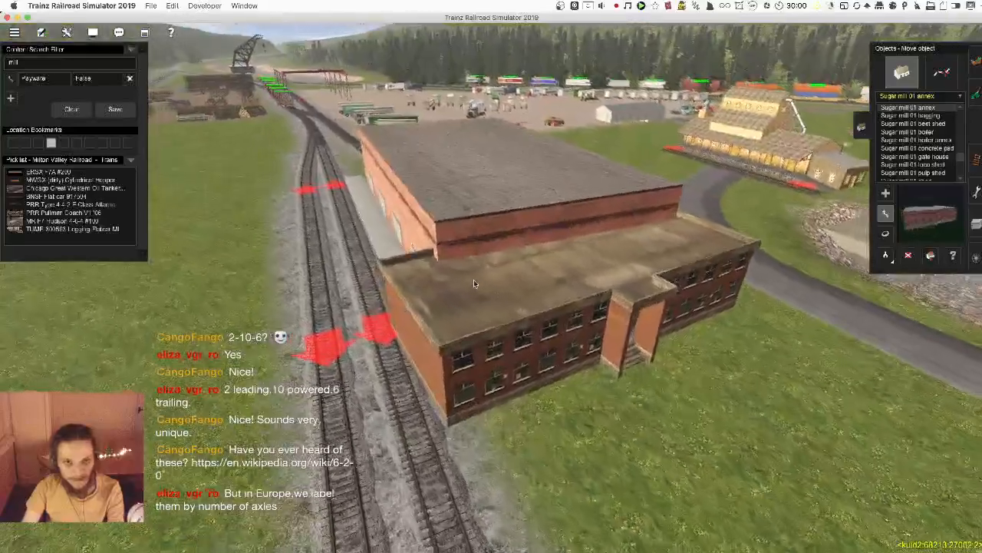
pyautogui.press('super+z')
# - Delete the sugar mill annex from behind the loading platform
pyautogui.press('d')
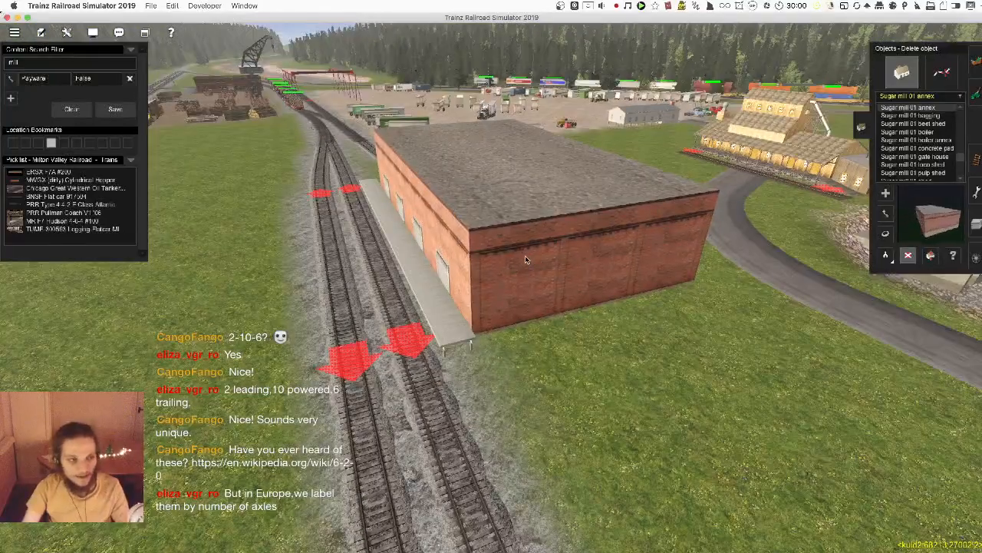
pyautogui.click(526, 259)
pyautogui.rightClick(468, 273)
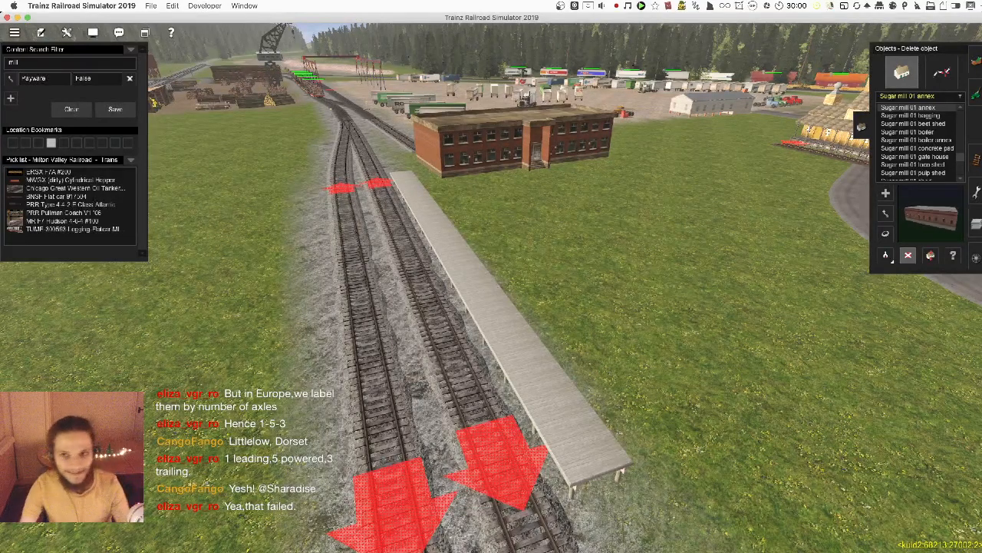
# - Try Sugar mill 01 bagging beside the loading platform and undo its placement
pyautogui.click(928, 115)
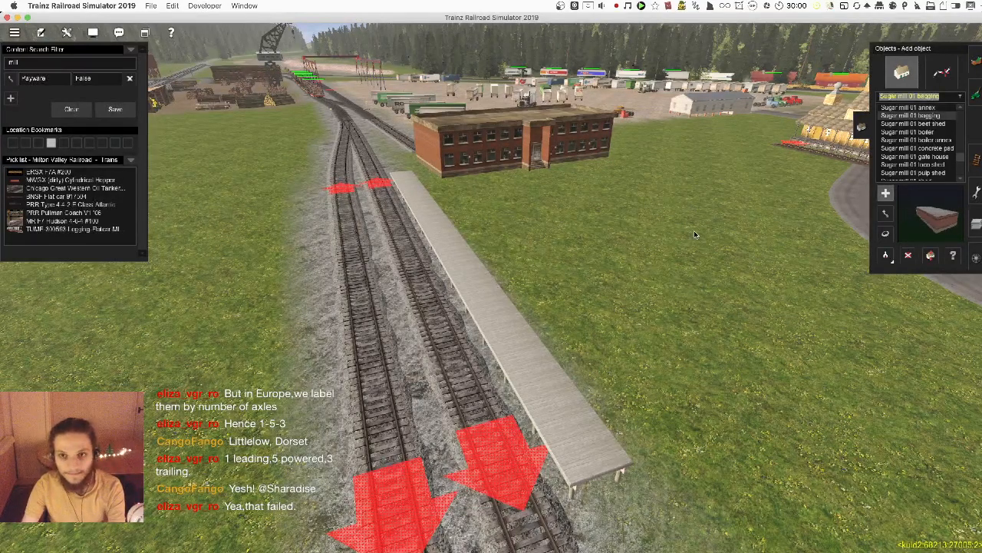
pyautogui.click(466, 313)
pyautogui.moveTo(466, 312); pyautogui.dragTo(749, 180, button='right')
pyautogui.press('super+z')
# - Try Sugar mill 01 beet shed and Sugar mill 01 boiler beside the loading platform, undoing each placement
pyautogui.click(927, 123)
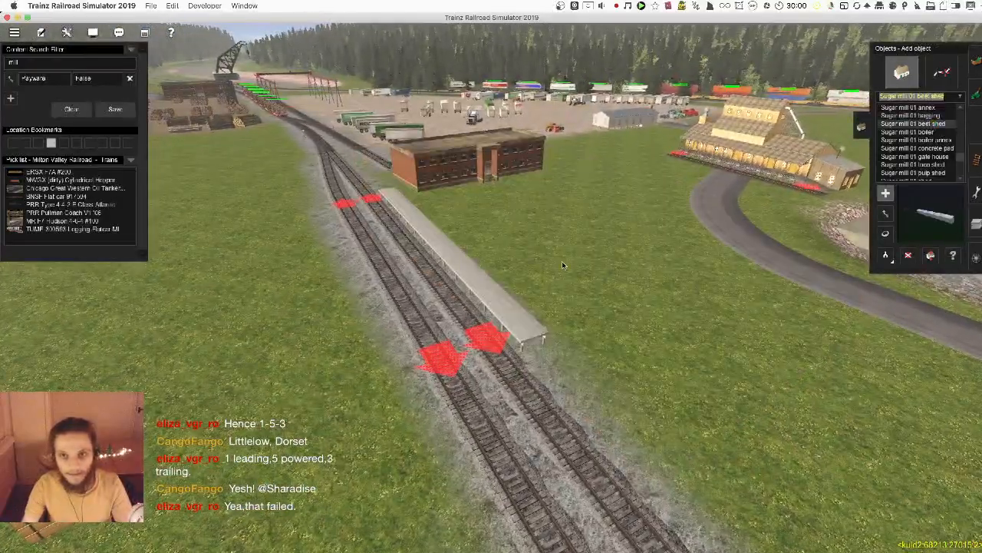
pyautogui.click(563, 265)
pyautogui.press('super+z')
pyautogui.click(927, 132)
pyautogui.click(579, 272)
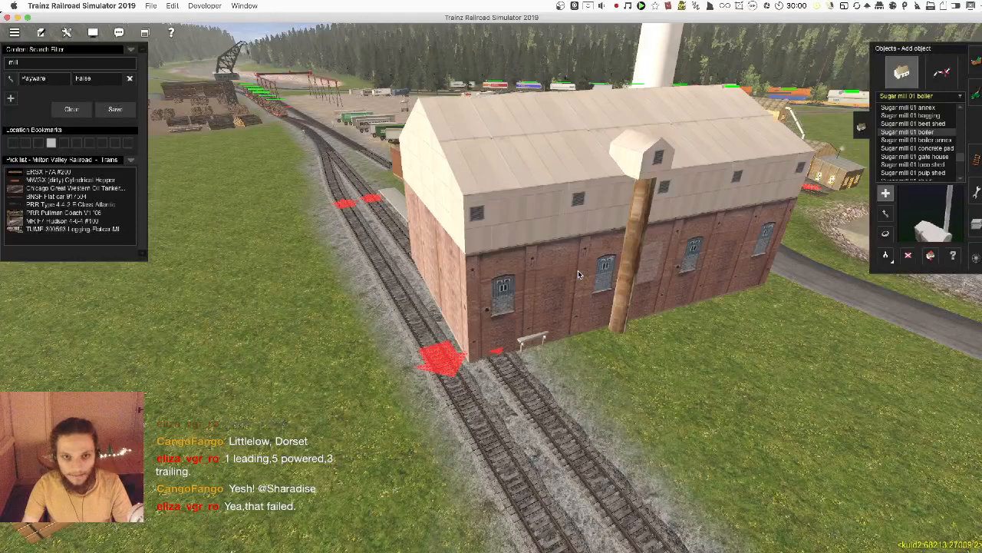
pyautogui.press('super+z')
# - Try Sugar mill 01 boiler annex and Sugar mill 01 concrete pad beside the loading platform, undoing each placement
pyautogui.click(927, 139)
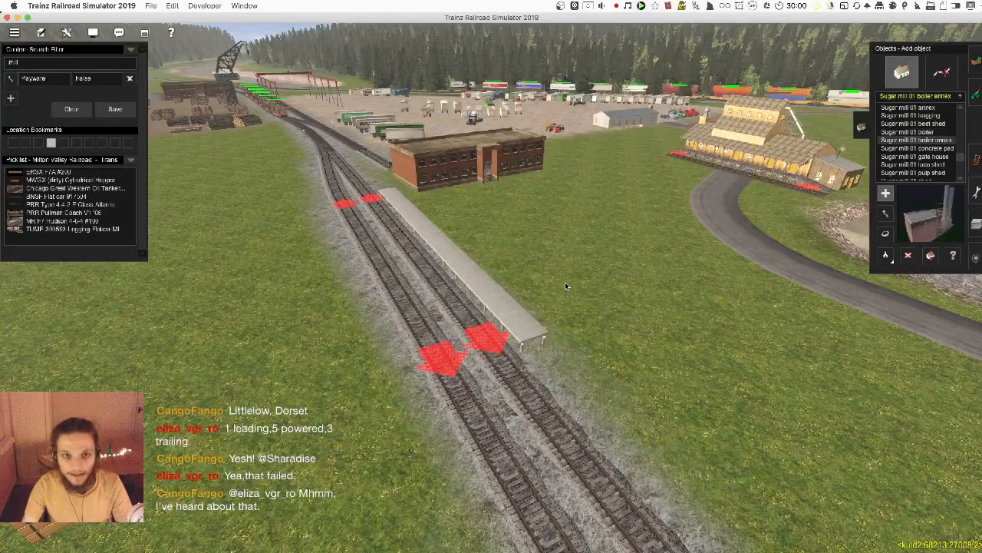
pyautogui.click(565, 285)
pyautogui.press('super+z')
pyautogui.click(917, 148)
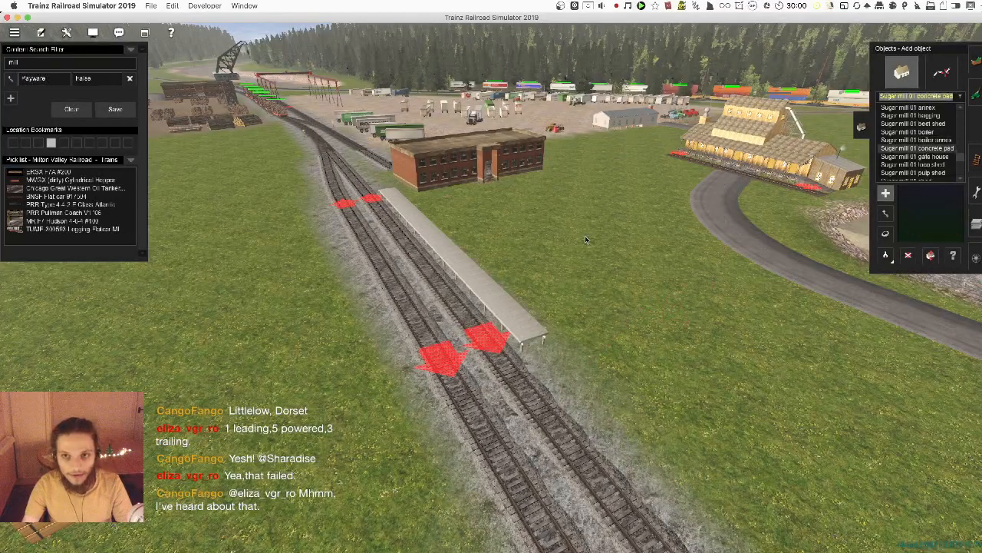
pyautogui.click(572, 244)
pyautogui.press('super+z')
# - Place Sugar mill 01 gate house on the grass near the road and try Sugar mill 01 loco shed beside the loading platform
pyautogui.click(915, 156)
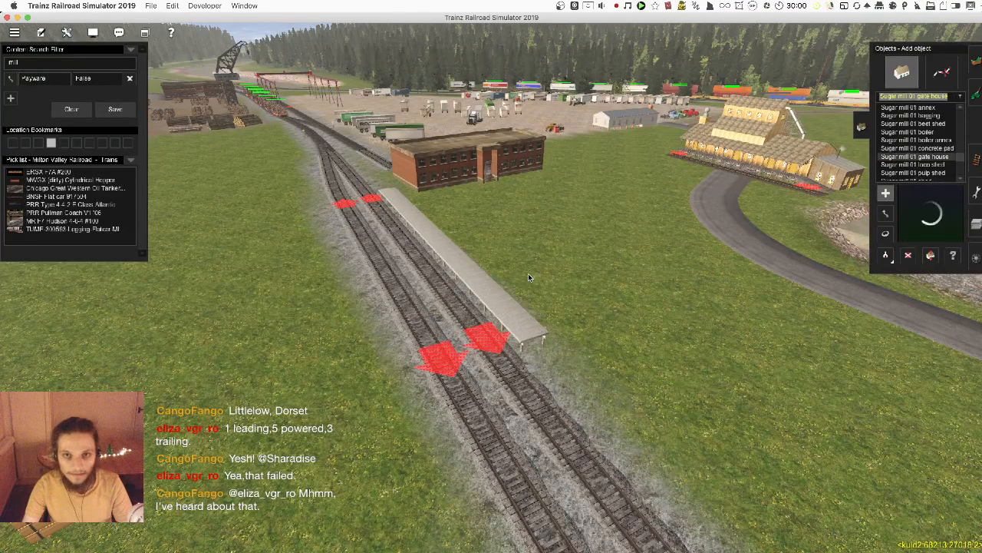
pyautogui.click(528, 273)
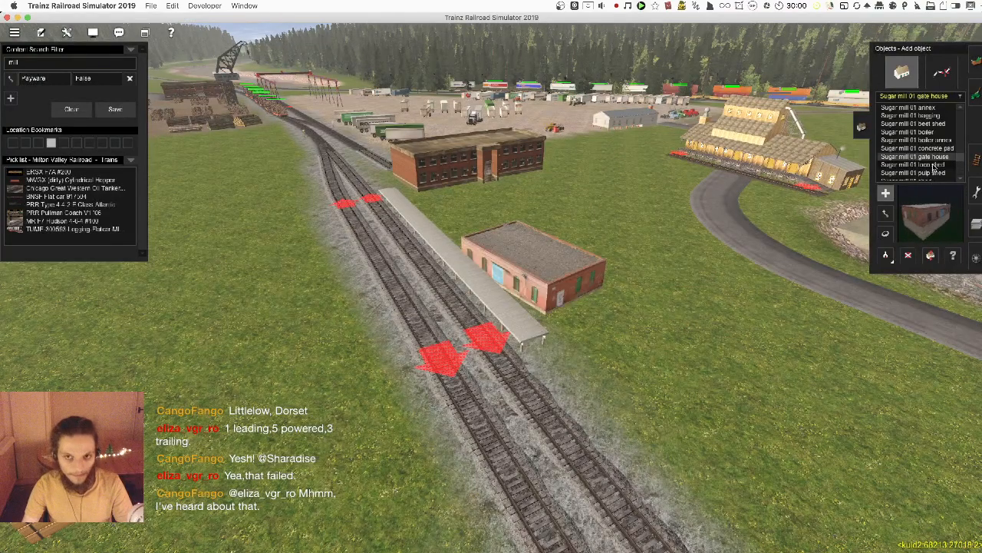
pyautogui.scroll(-6, 587, 382)
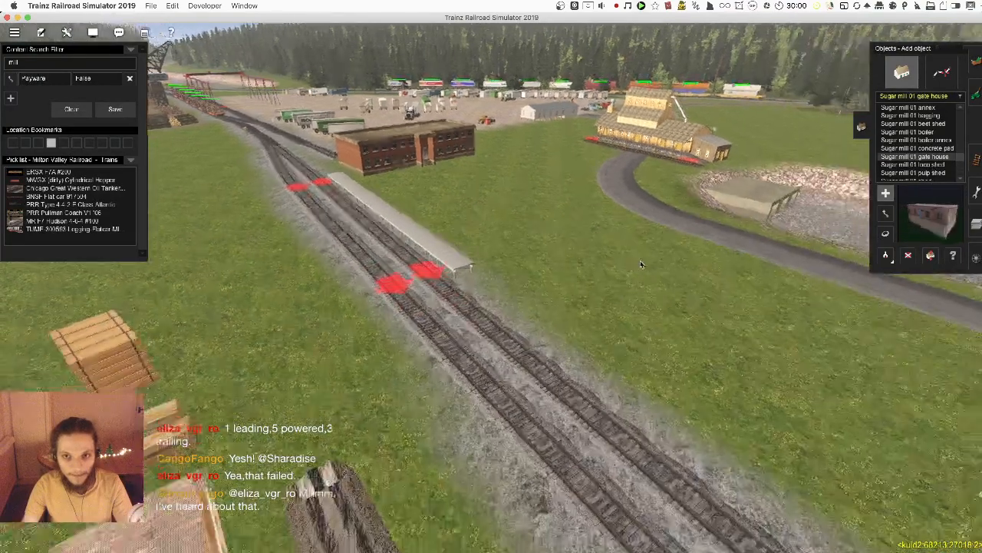
pyautogui.scroll(5, 465, 226)
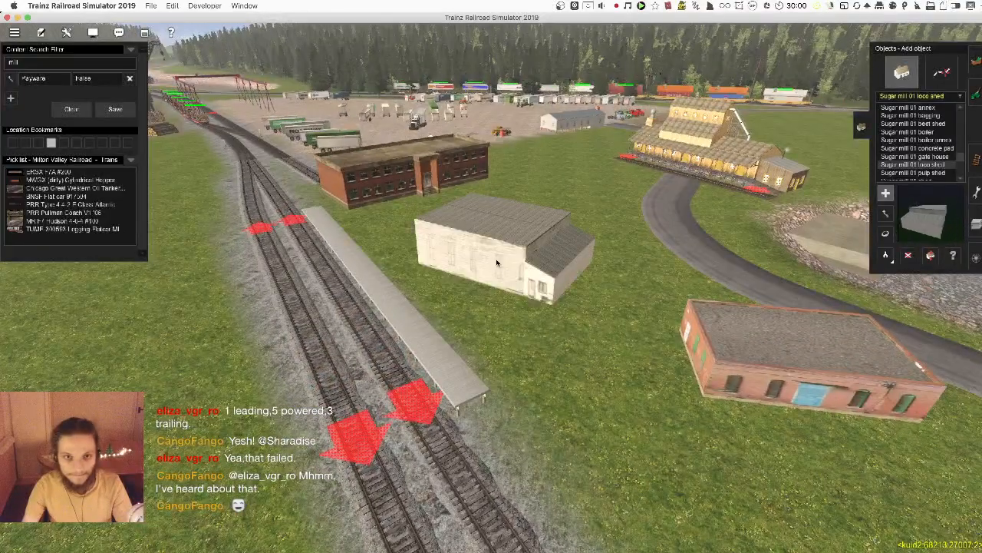
# - Place Sugar mill 01 shed behind the loading platform and turn its long side parallel to the tracks
pyautogui.click(914, 173)
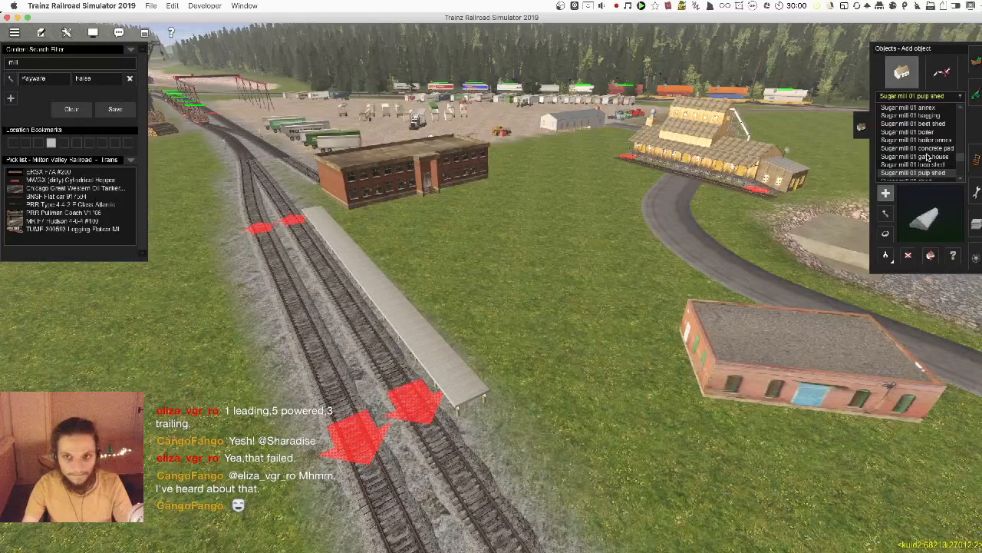
pyautogui.scroll(-1, 927, 157)
pyautogui.click(929, 157)
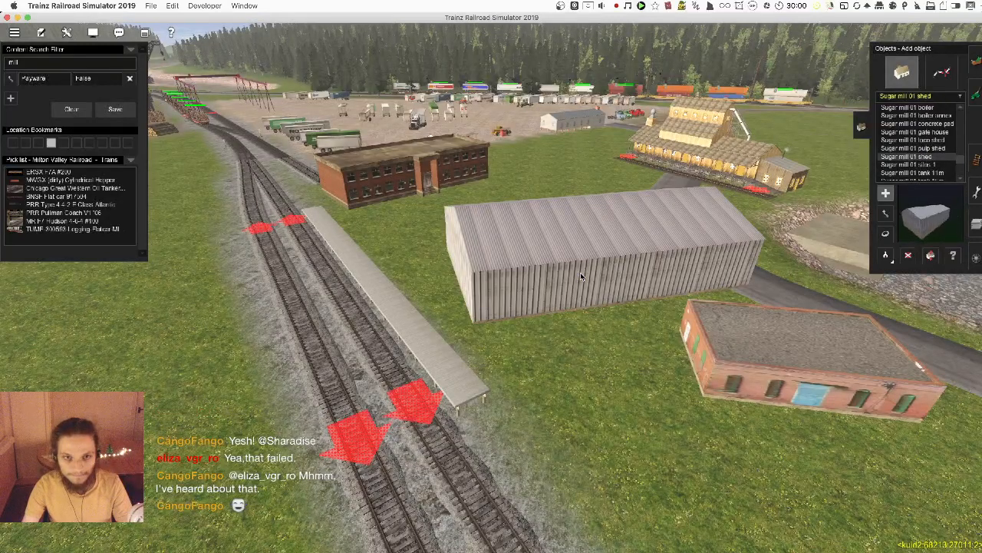
pyautogui.click(581, 276)
pyautogui.press('r')
pyautogui.moveTo(581, 276); pyautogui.dragTo(412, 309)
pyautogui.press('m')
pyautogui.press('r')
pyautogui.moveTo(412, 309); pyautogui.dragTo(486, 323, button='right')
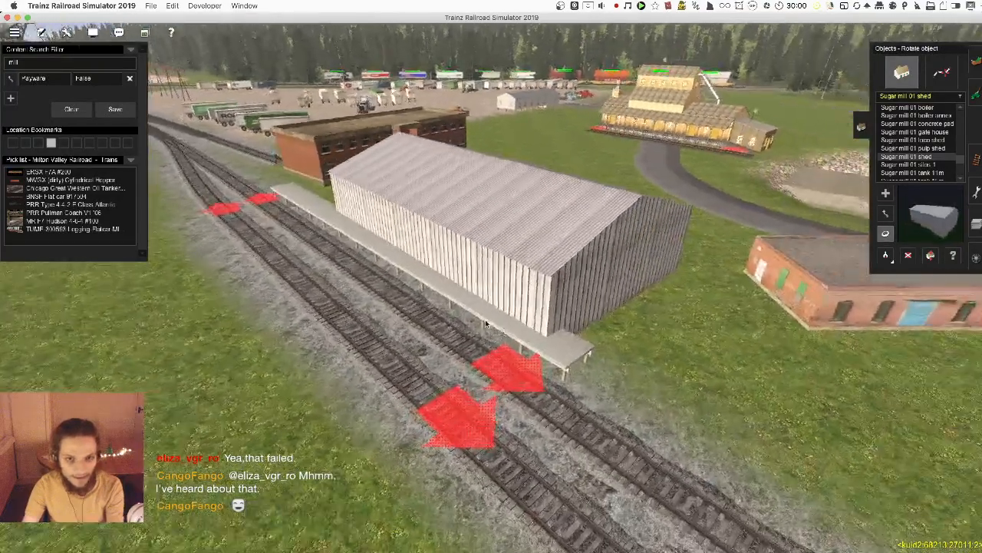
# - Fine-tune the corrugated shed's rotation and position so its long wall sits along the loading platform
pyautogui.scroll(4, 486, 323)
pyautogui.moveTo(415, 280); pyautogui.dragTo(405, 279)
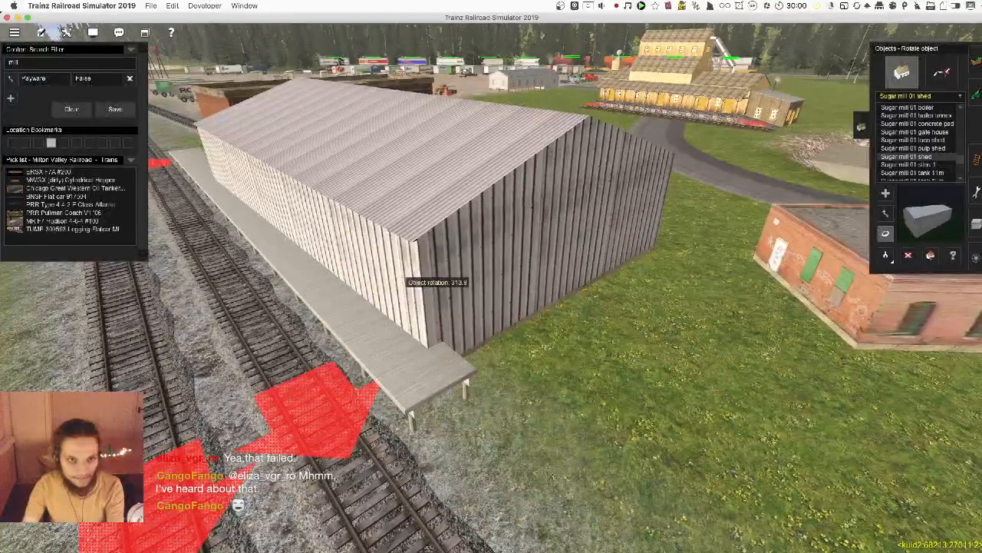
pyautogui.press('m')
pyautogui.moveTo(468, 263); pyautogui.dragTo(494, 263)
# - Move the brick gate house away from the corrugated shed, next to the small dark shed near the road
pyautogui.scroll(-5, 494, 263)
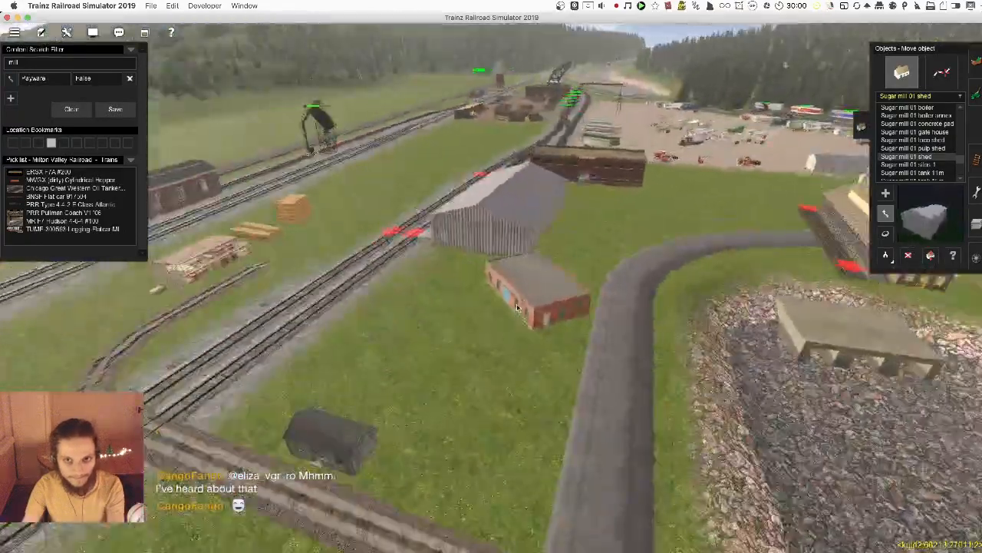
pyautogui.moveTo(518, 307); pyautogui.dragTo(376, 399)
pyautogui.press('w')
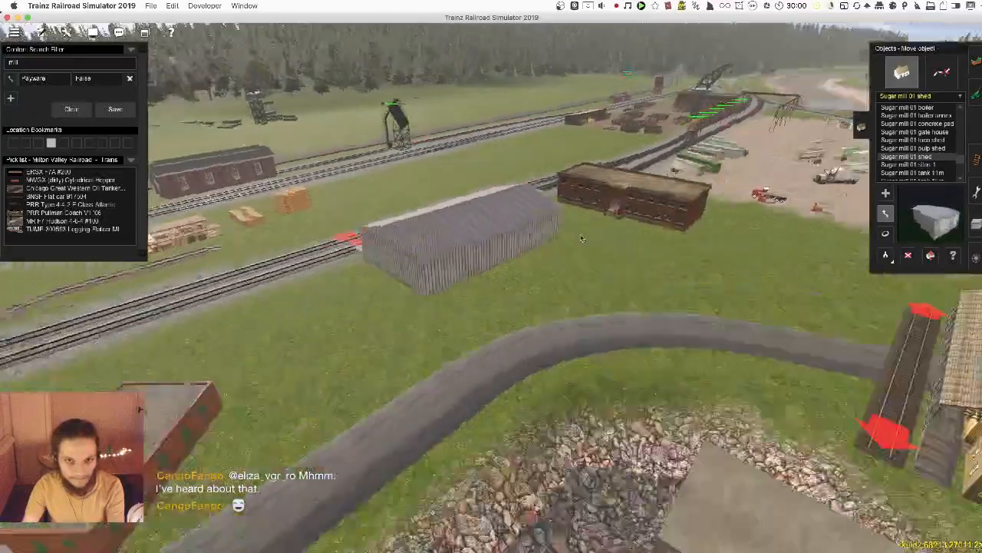
# - Reposition the large red brick building near the end of the loading platform and the siding
pyautogui.press('Right')
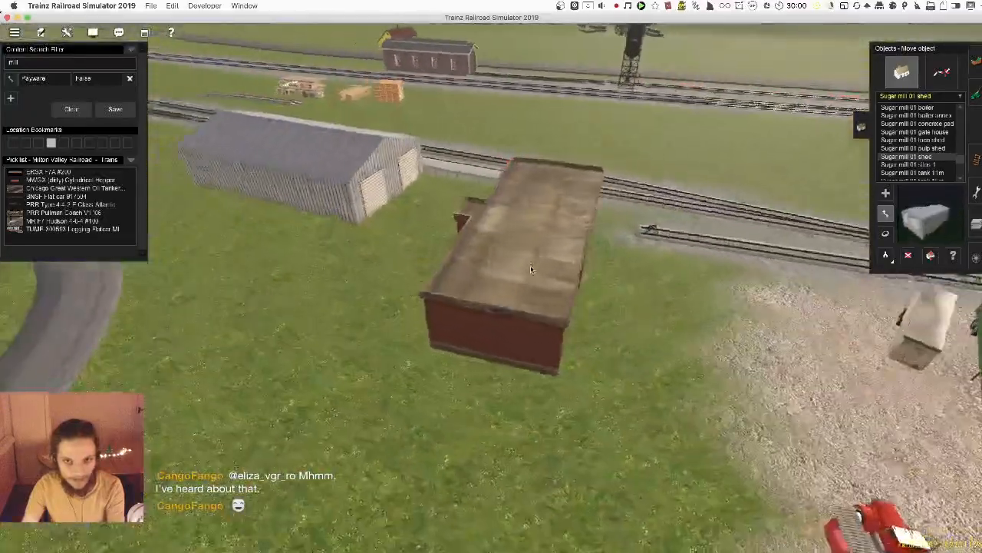
pyautogui.moveTo(531, 265); pyautogui.dragTo(544, 241)
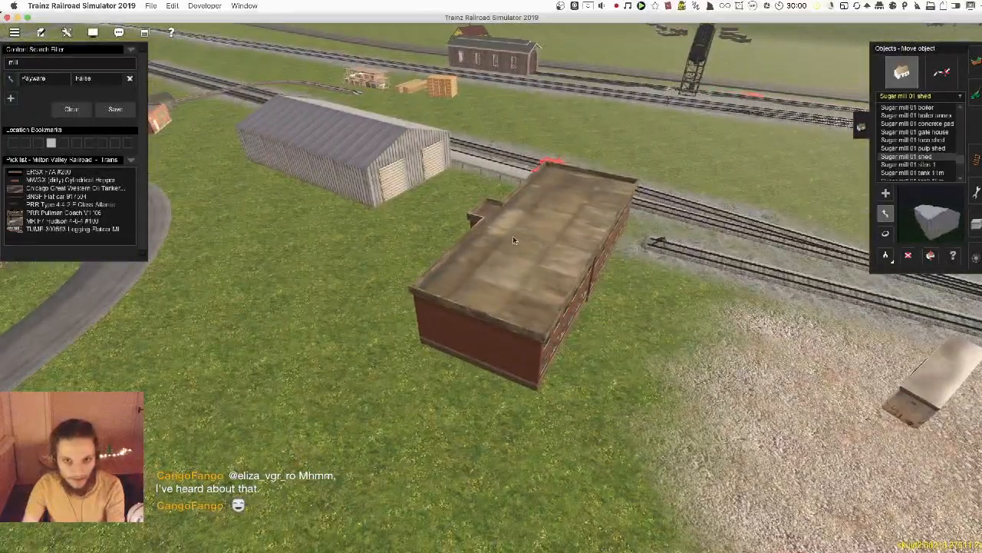
pyautogui.press('w')
pyautogui.press('Right')
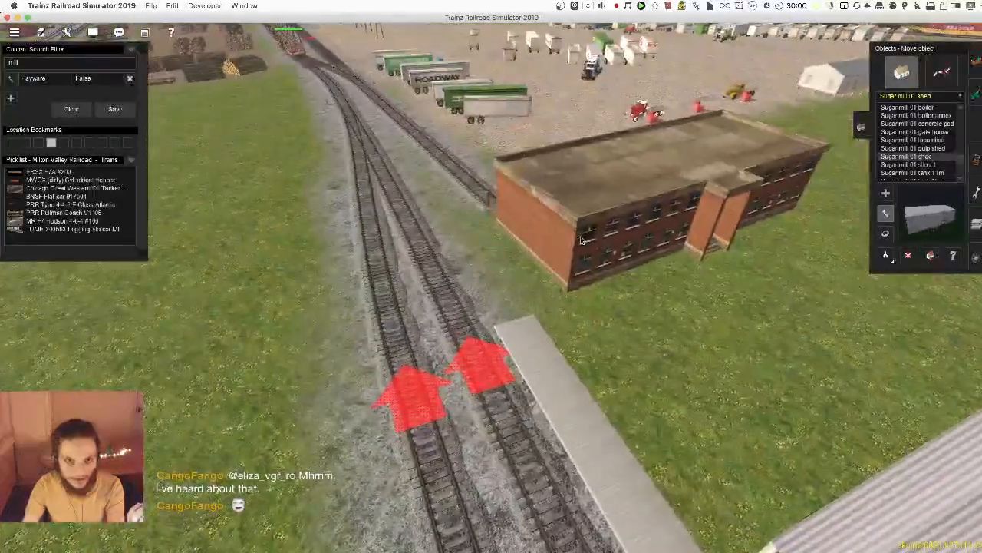
pyautogui.moveTo(596, 236); pyautogui.dragTo(591, 243)
pyautogui.press('d')
pyautogui.press('Right')
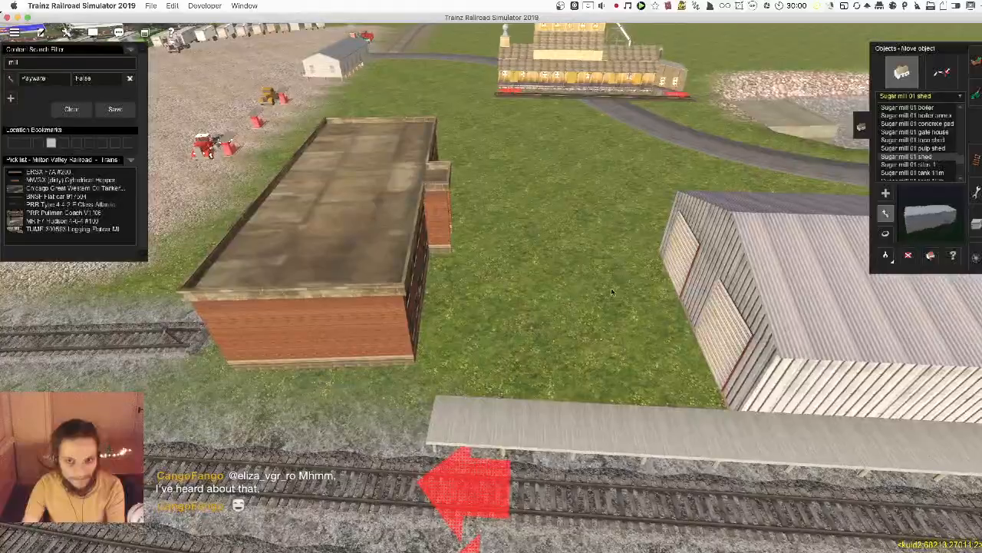
# - Examine the layout of the corrugated shed, brick building and loading platform from both ends and across the tracks
pyautogui.rightClick(614, 293)
pyautogui.press('Right')
pyautogui.press('Down')
pyautogui.scroll(-10, 580, 195)
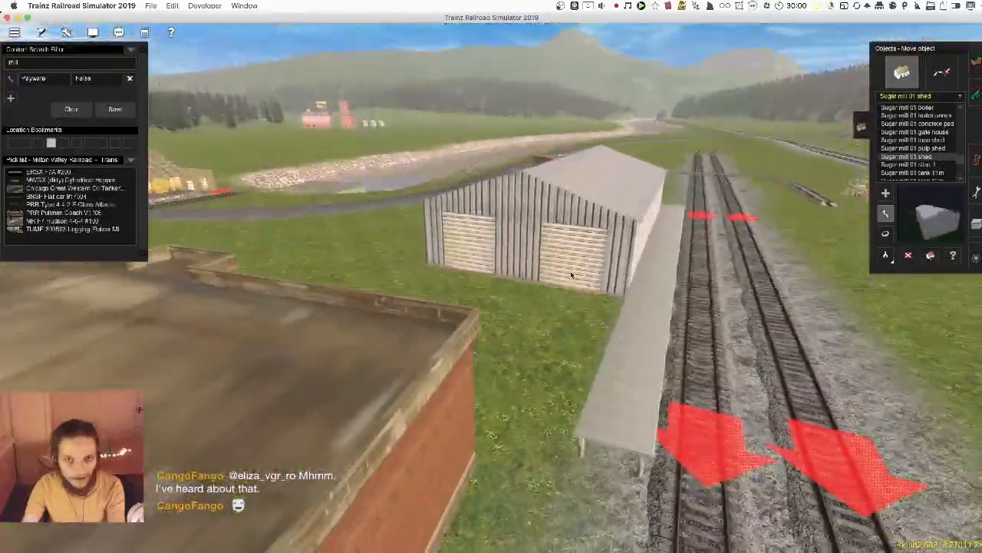
pyautogui.press('Right')
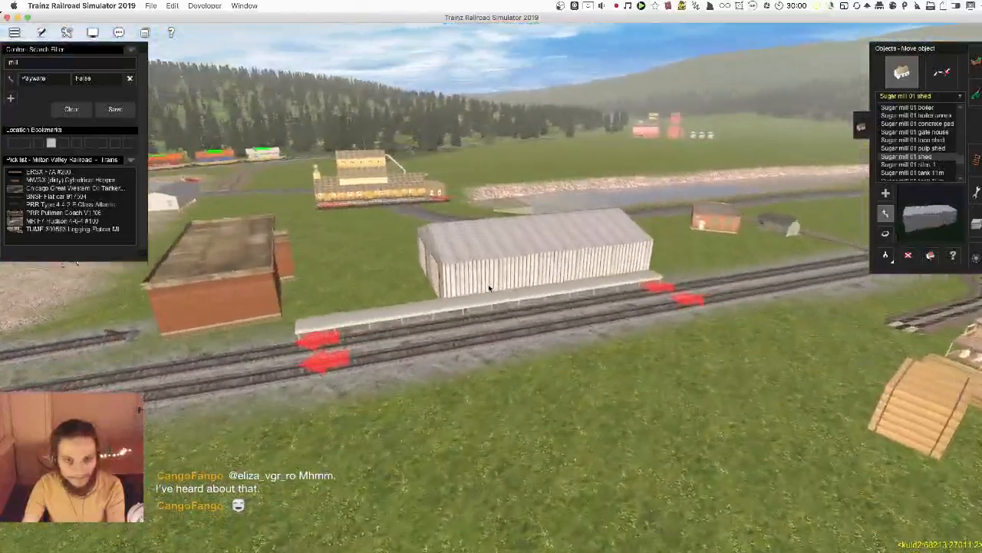
pyautogui.press('Right')
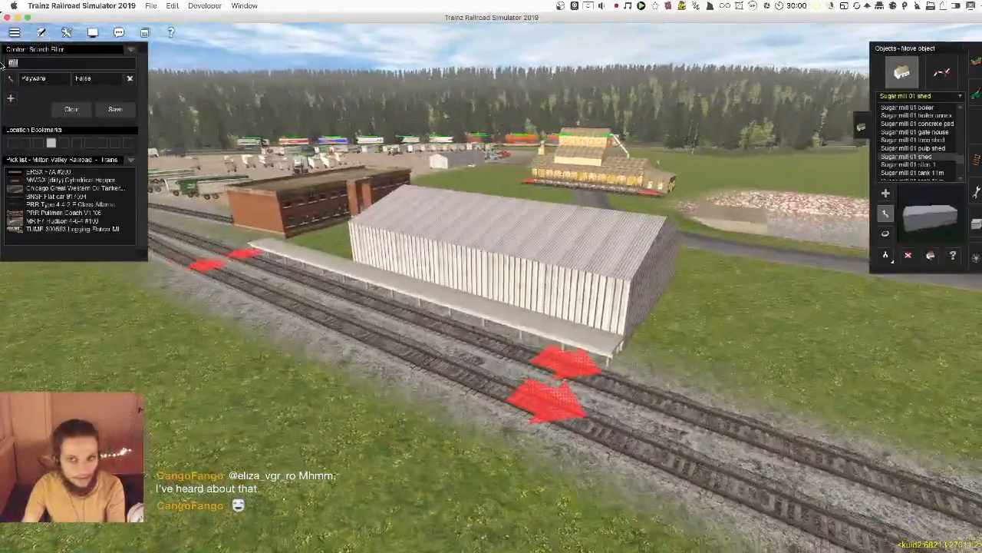
# - Browse the remaining mill objects from the Sugar mill 01 tanks and warehouse to Turntable (Armstrong) 90 foot
pyautogui.click(916, 165)
pyautogui.press('Down')
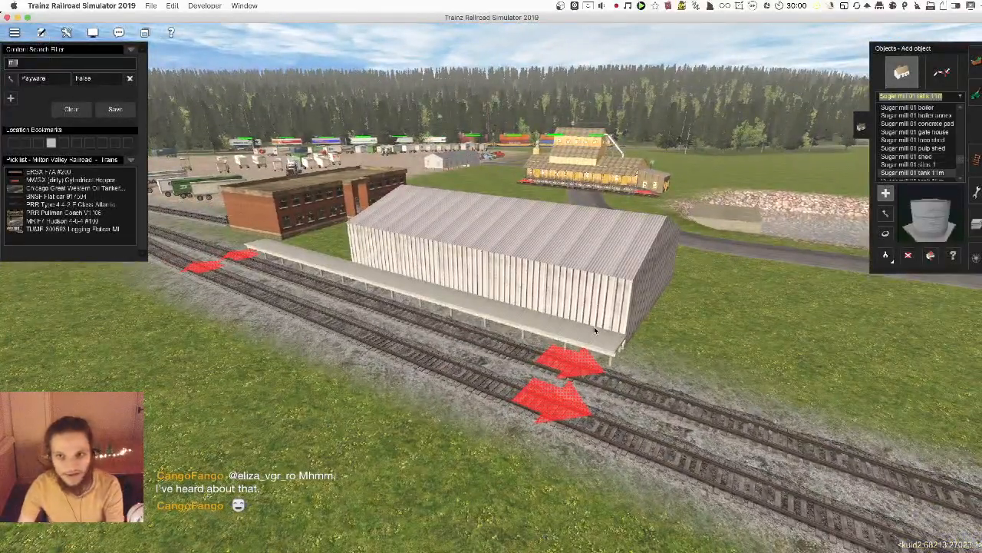
pyautogui.press('Down')
pyautogui.press('Down')
pyautogui.press('Down')
pyautogui.press('Down')
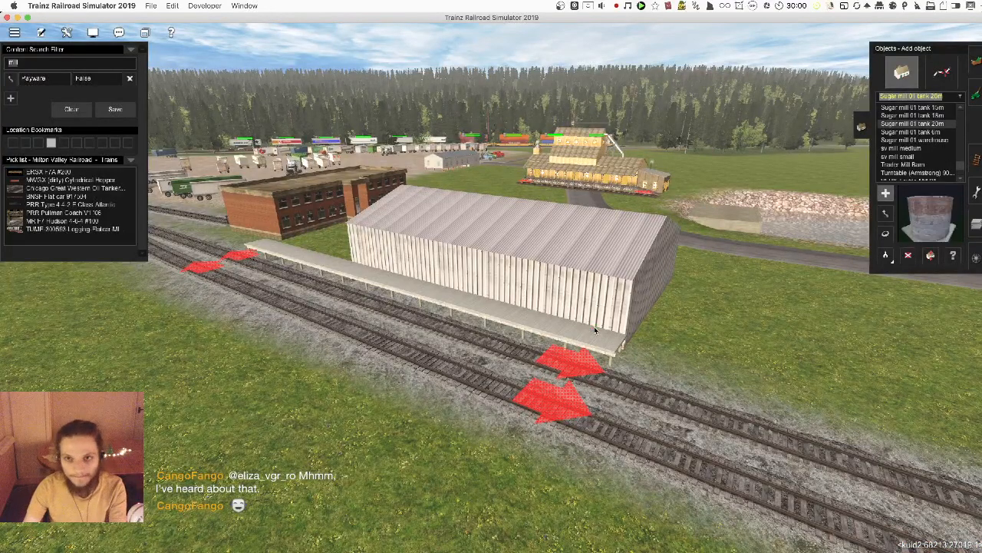
pyautogui.press('Down')
pyautogui.press('Down')
pyautogui.press('Up')
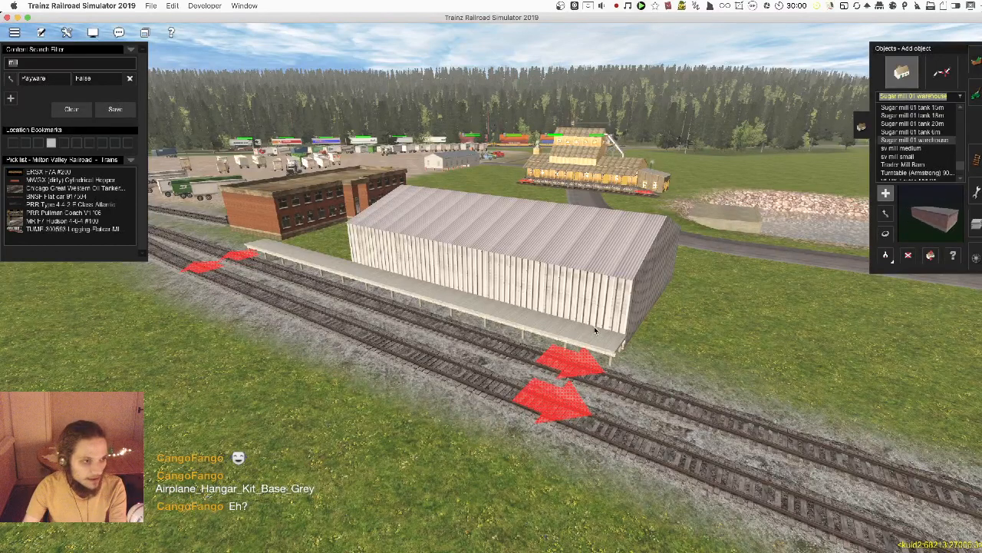
pyautogui.press('Down')
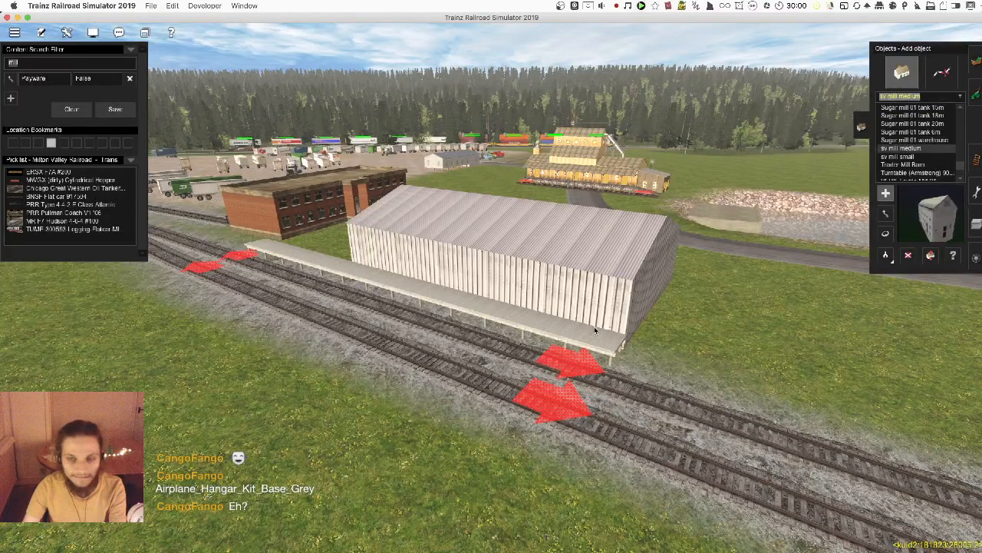
pyautogui.press('Down')
pyautogui.press('Down')
pyautogui.press('Down')
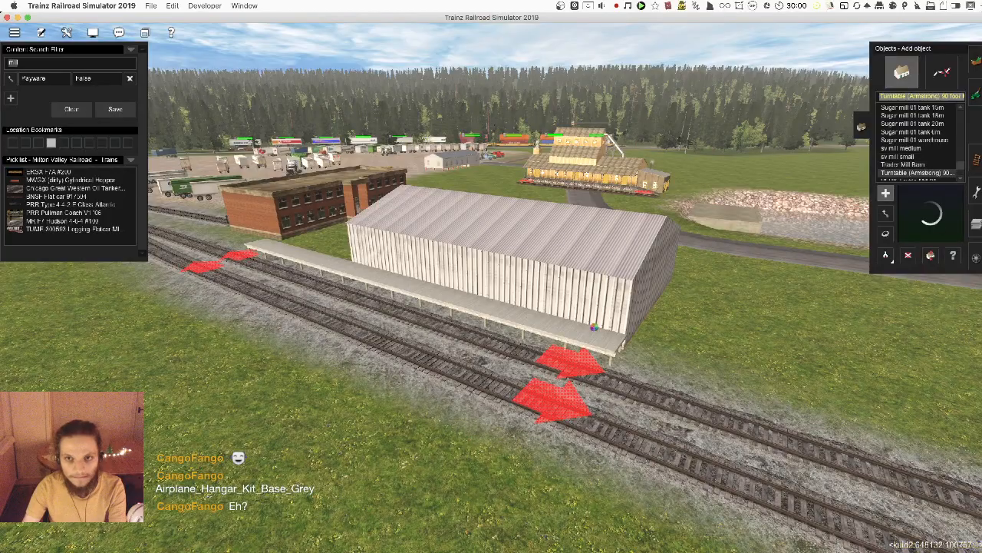
pyautogui.press('Down')
pyautogui.press('Up')
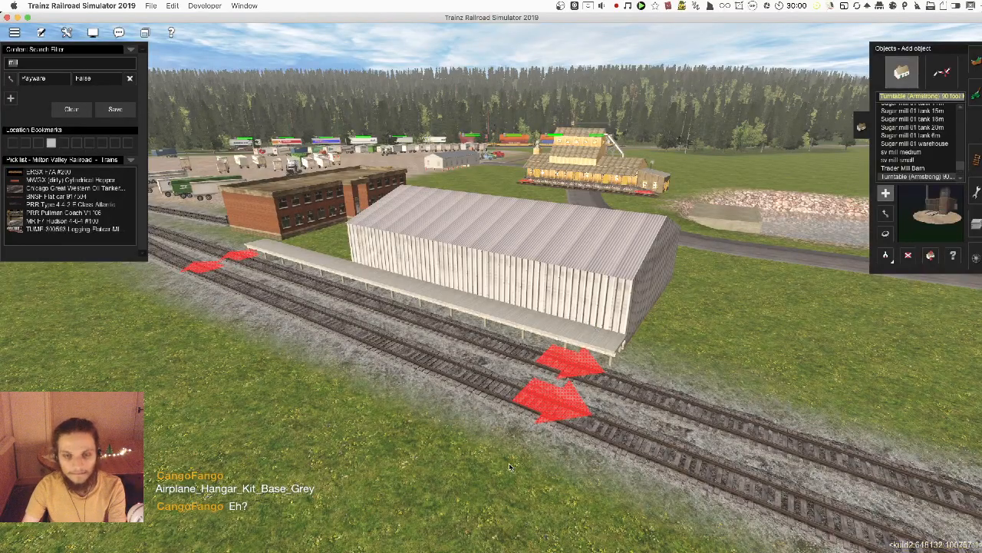
# - Place Turntable (Armstrong) 90 foot on the grass across the tracks from the corrugated shed
pyautogui.rightClick(509, 462)
pyautogui.click(482, 428)
pyautogui.scroll(10, 515, 348)
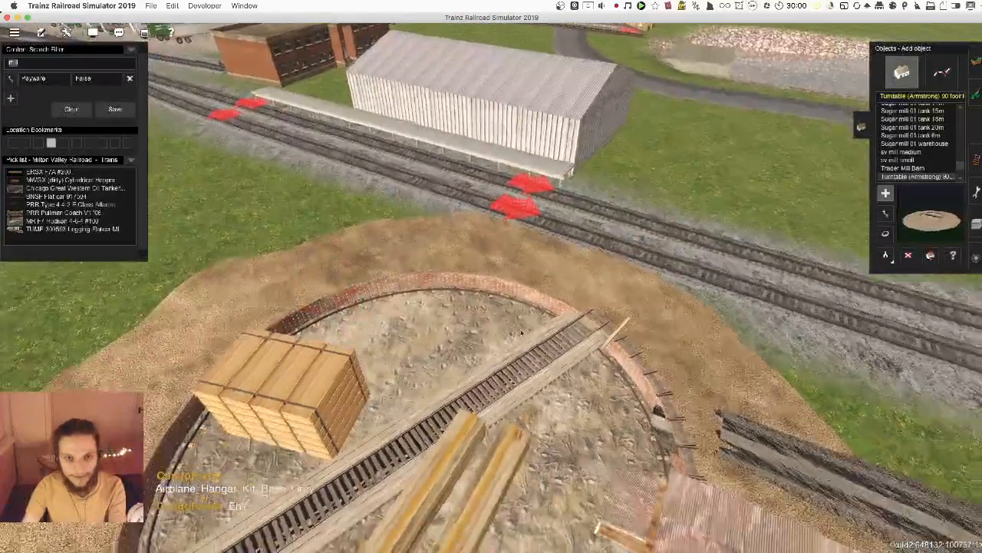
pyautogui.scroll(-10, 503, 297)
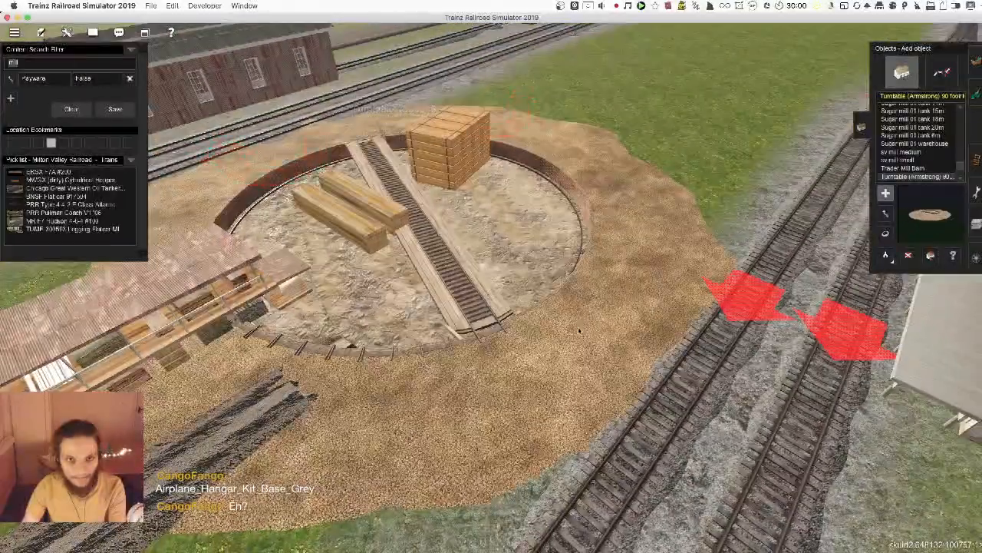
pyautogui.rightClick(683, 377)
# - Rotate the turntable and move it onto the two parallel tracks just beyond the loading platform
pyautogui.press('r')
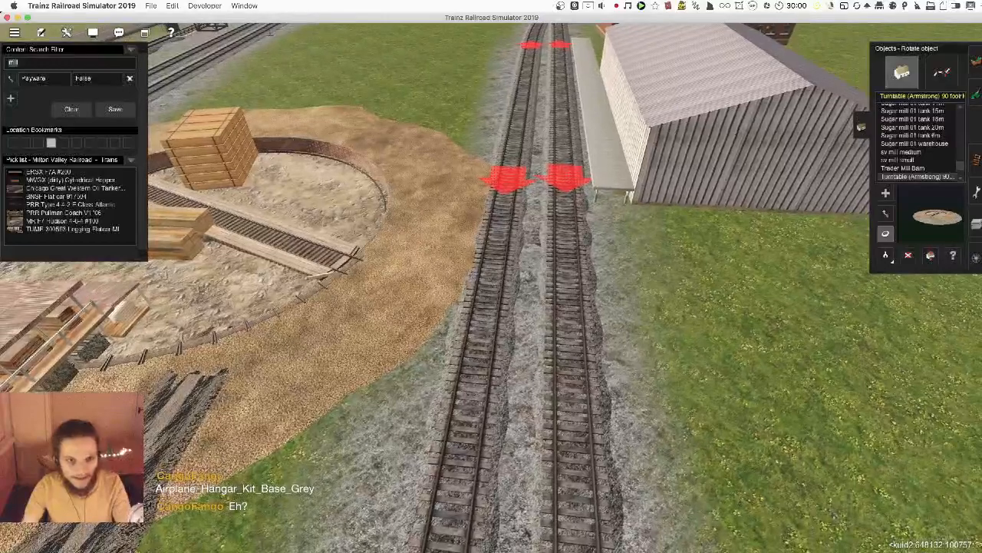
pyautogui.moveTo(395, 246); pyautogui.dragTo(207, 259)
pyautogui.press('m')
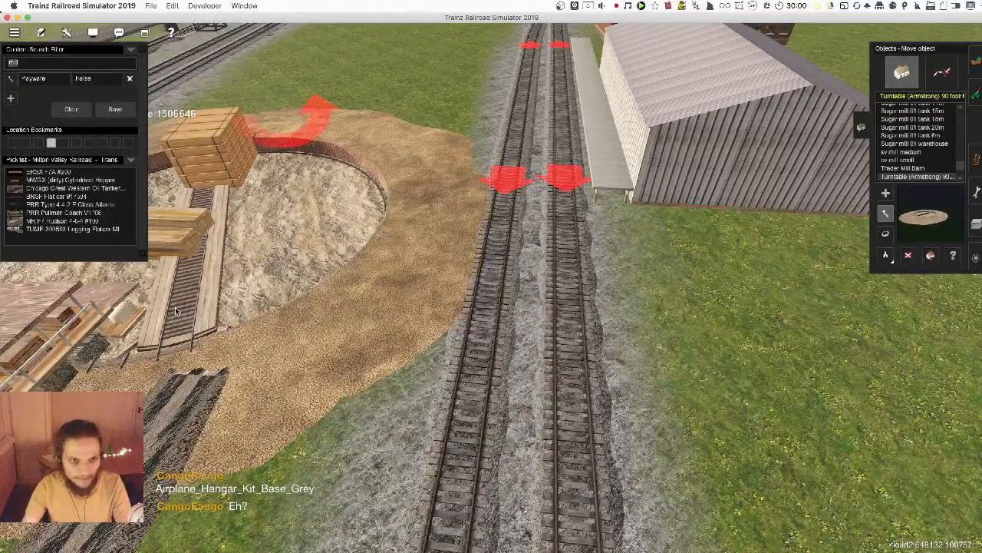
pyautogui.moveTo(175, 311); pyautogui.dragTo(427, 371)
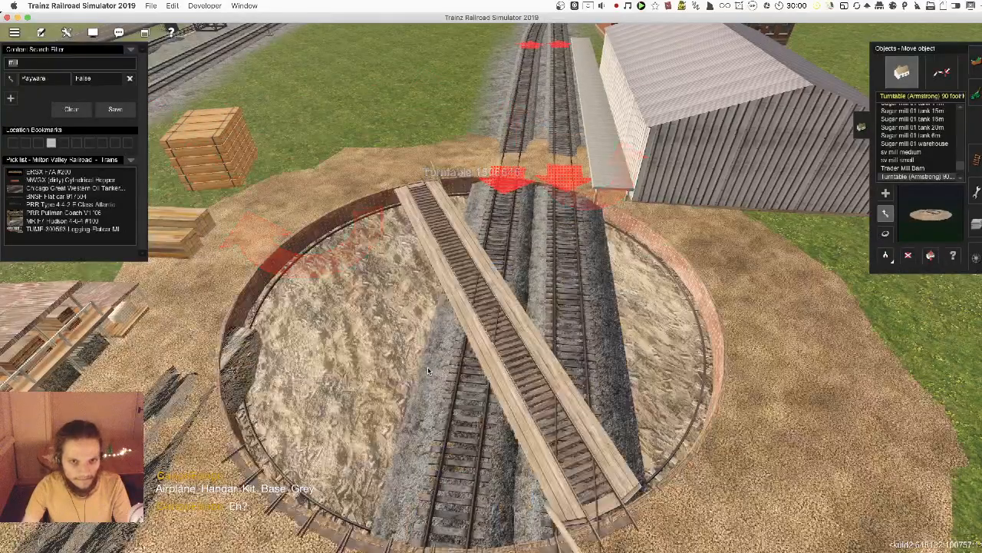
# - Rotate the turntable so its bridge lines up with the track farther from the loading platform
pyautogui.scroll(-5, 427, 366)
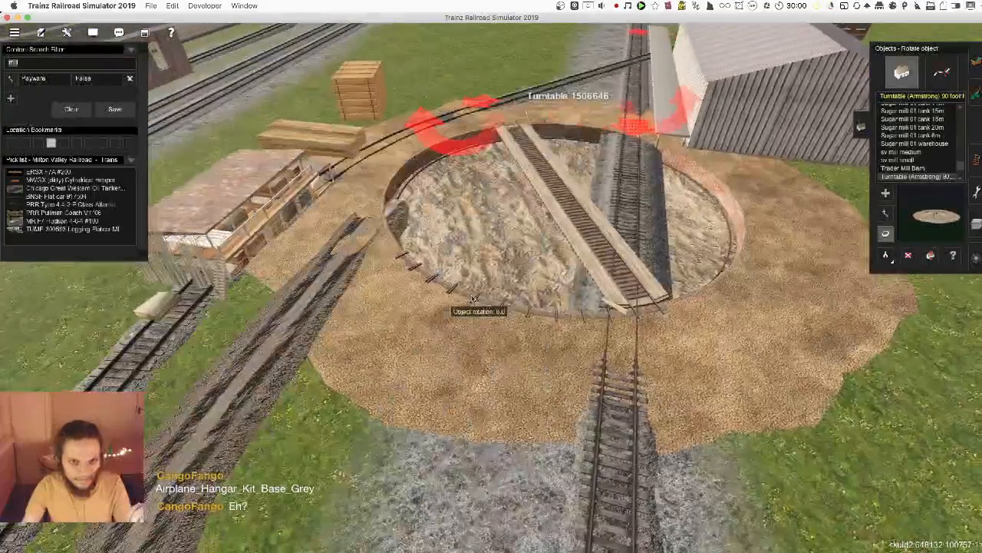
pyautogui.press('r')
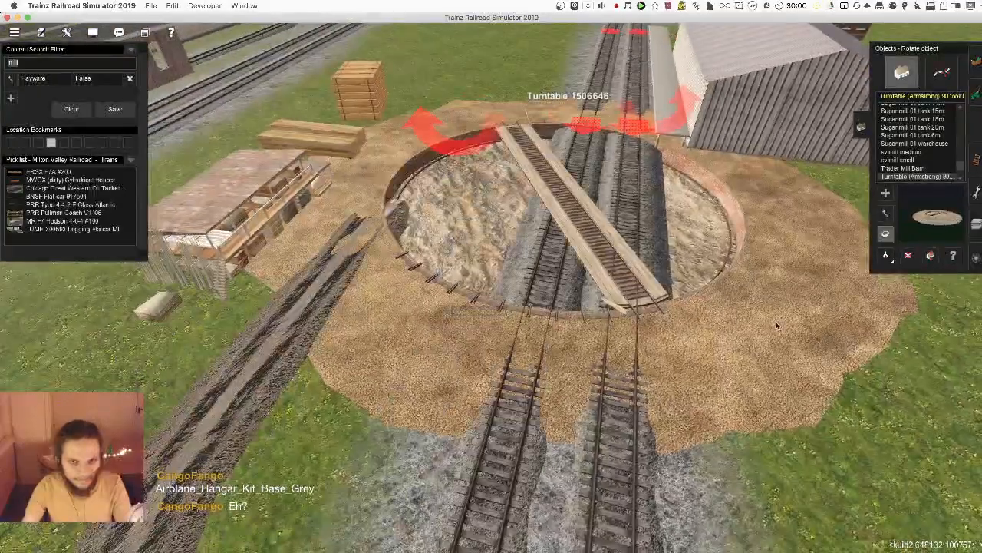
pyautogui.moveTo(776, 322); pyautogui.dragTo(294, 236)
pyautogui.moveTo(418, 256); pyautogui.dragTo(399, 264)
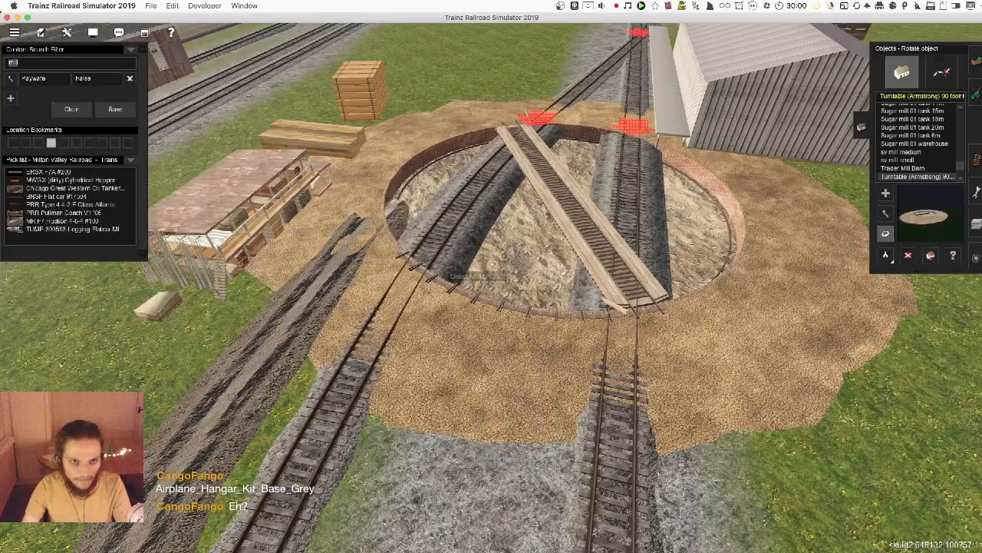
pyautogui.press('Up')
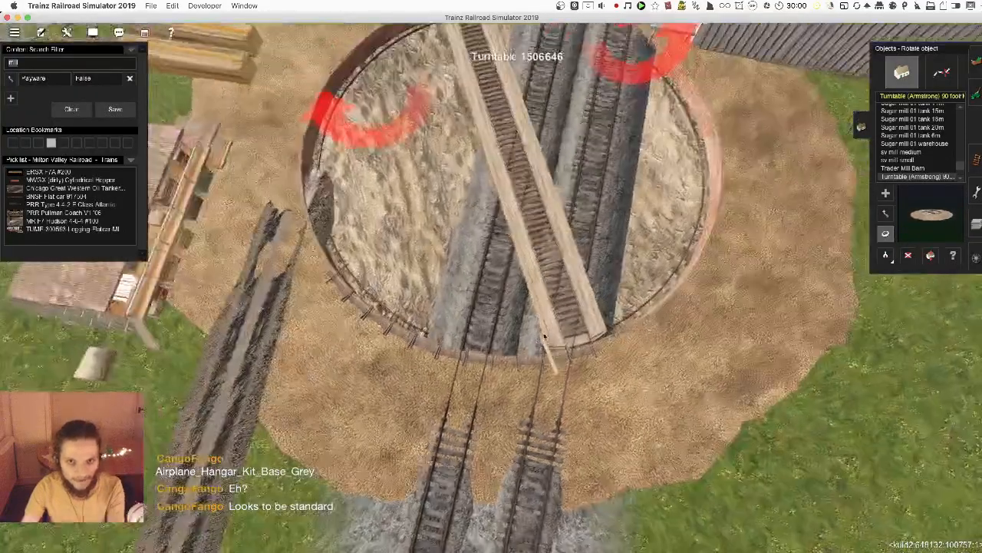
pyautogui.moveTo(548, 346); pyautogui.dragTo(466, 344)
pyautogui.scroll(3, 510, 344)
pyautogui.scroll(-5, 497, 315)
# - Lay a short stretch of JR US track #1 132 rust from the turntable's rim, beside the two parallel tracks
pyautogui.press('m')
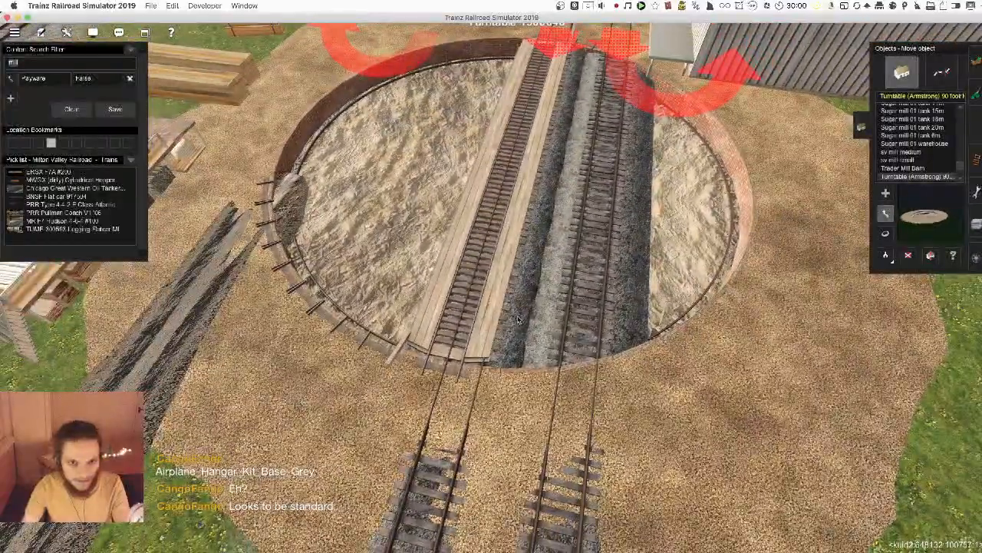
pyautogui.rightClick(401, 322)
pyautogui.press('F4')
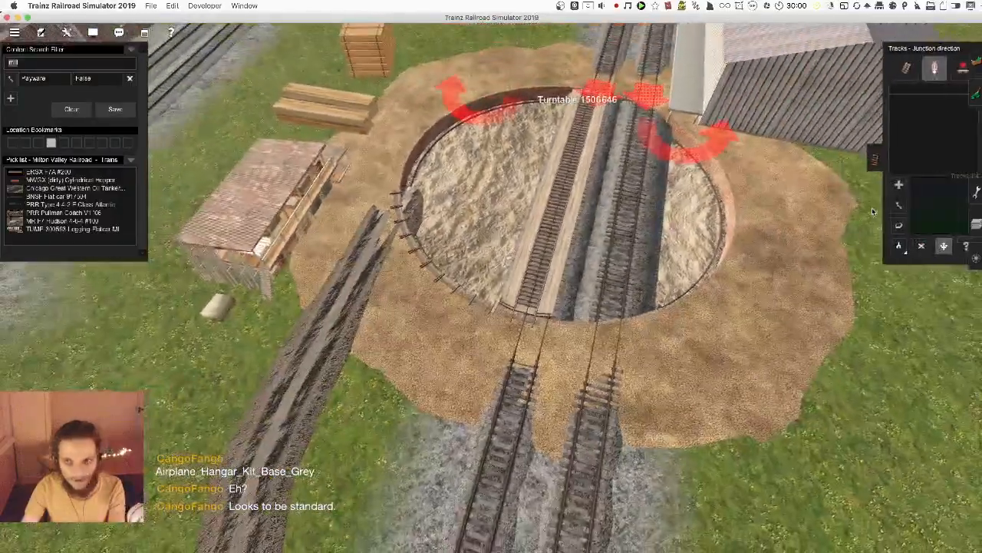
pyautogui.click(888, 191)
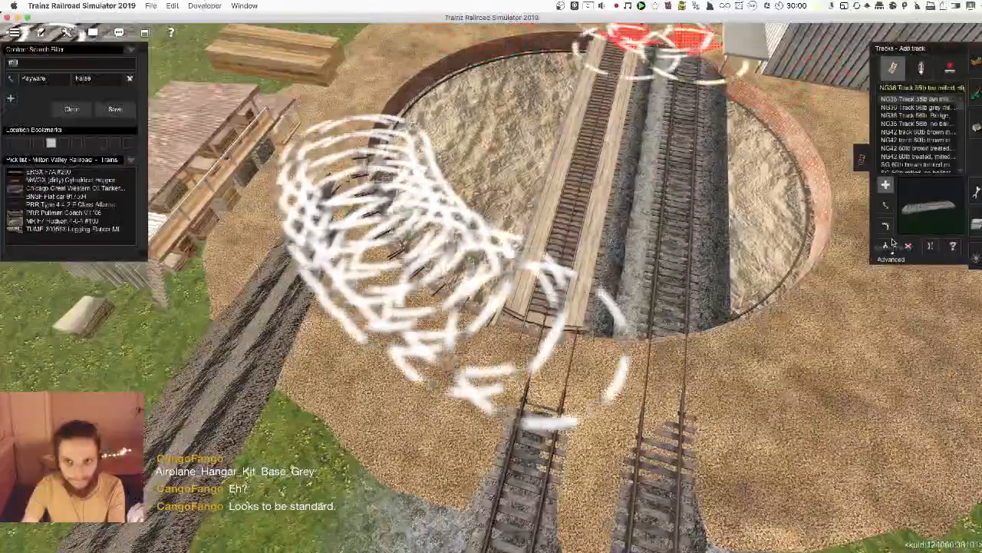
pyautogui.click(541, 400)
pyautogui.click(469, 306)
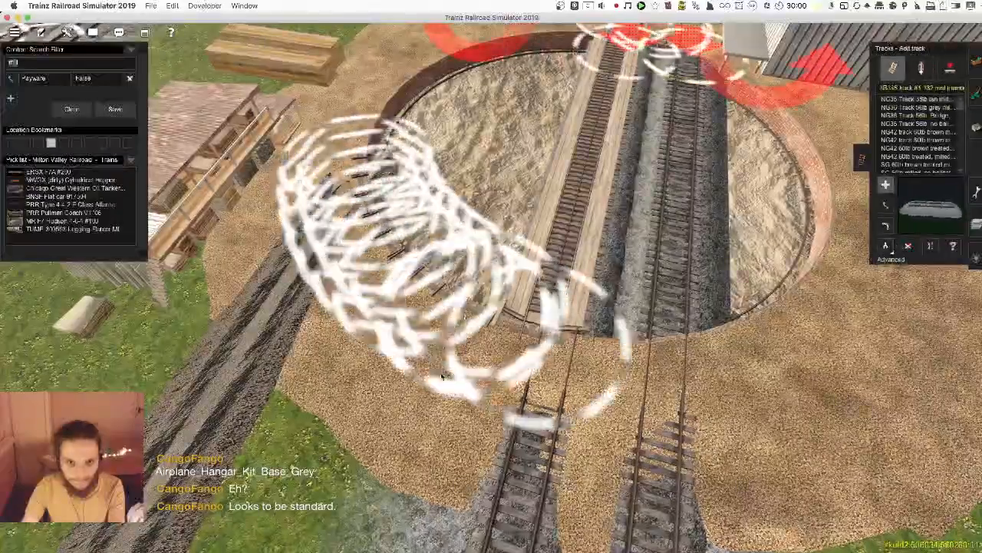
pyautogui.rightClick(420, 416)
pyautogui.scroll(5, 504, 347)
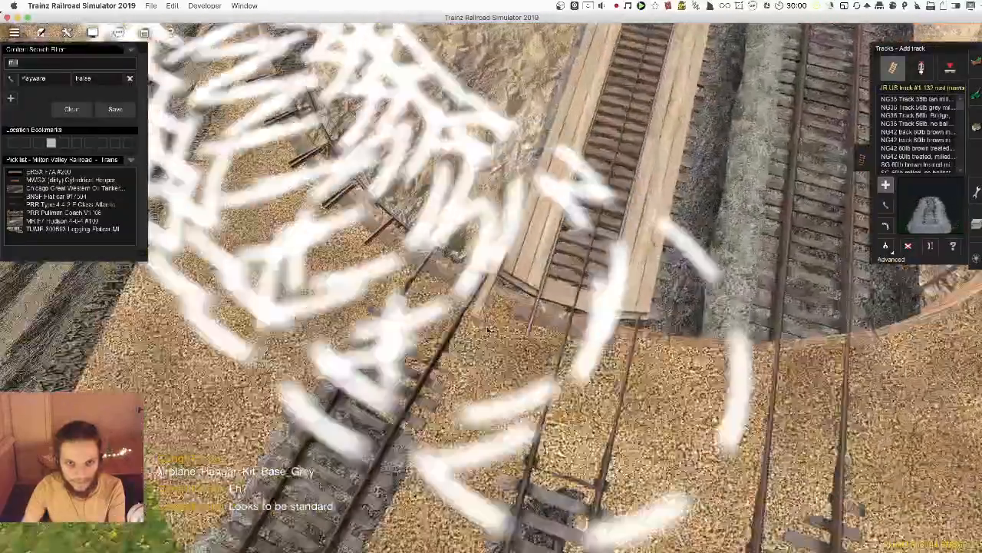
pyautogui.scroll(-5, 504, 347)
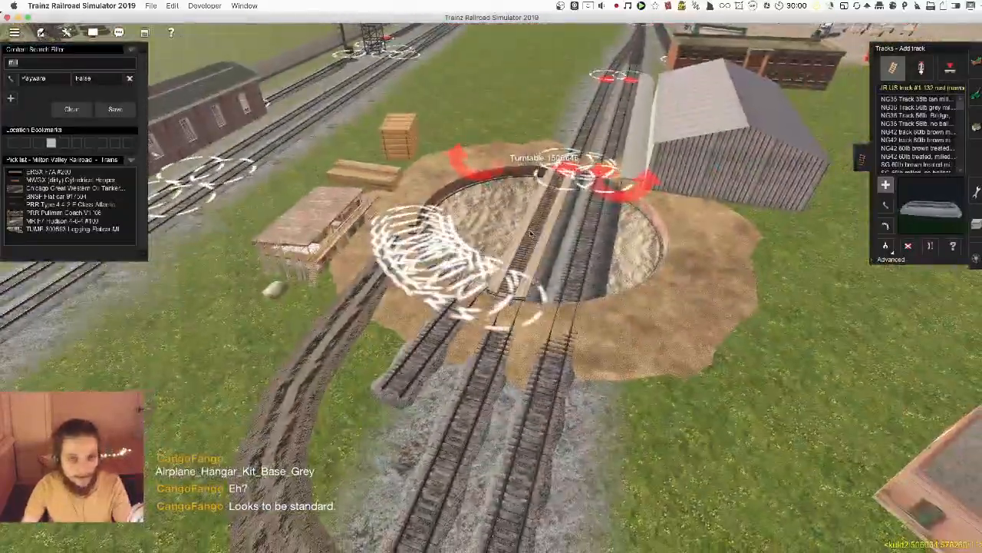
# - Undo the added track, the turntable's rotation and its placement on the two parallel tracks
pyautogui.press('super+z')
pyautogui.press('super+z')
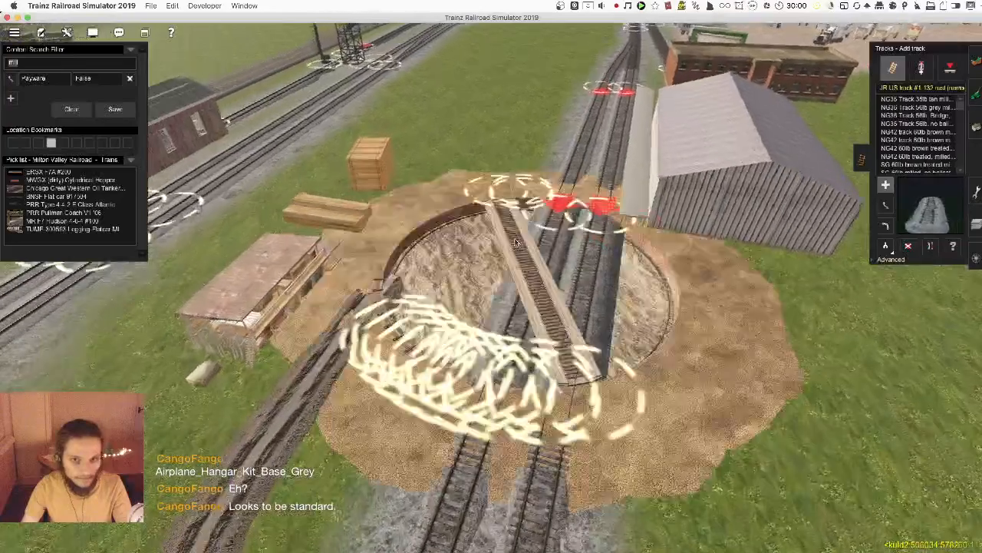
pyautogui.press('super+z')
pyautogui.press('super+z')
pyautogui.press('super+z')
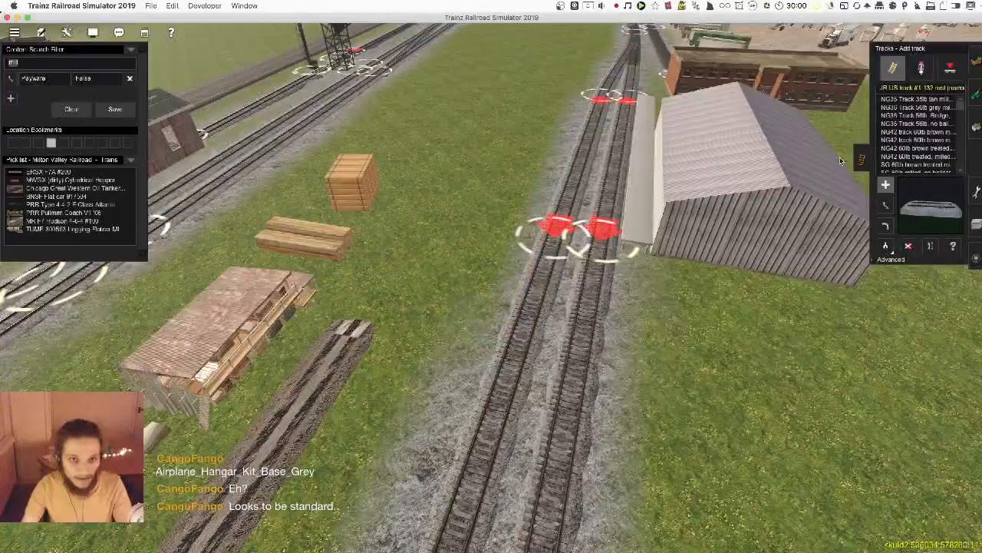
pyautogui.press('super+z')
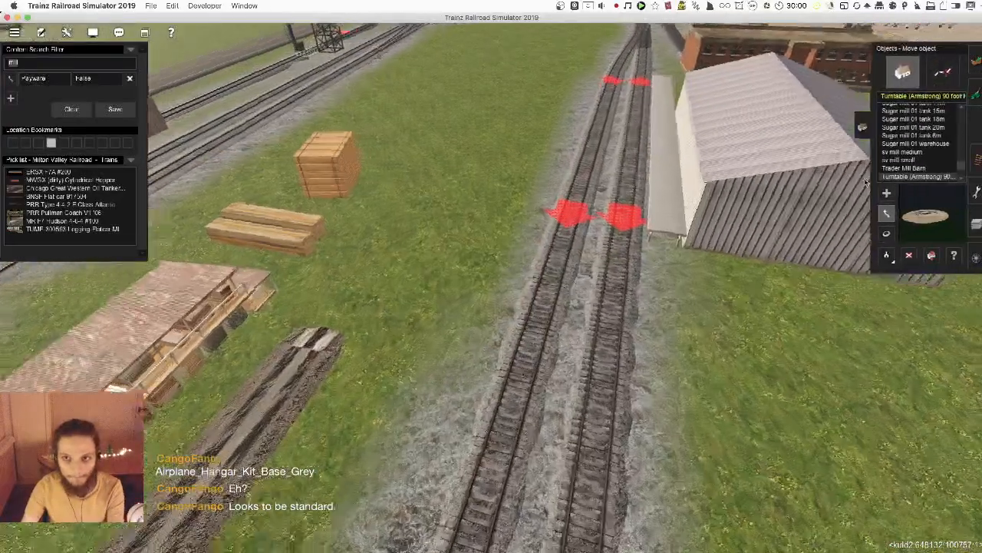
# - Try out VFUK Textile Mill 01 on the grass by the tracks and undo its placement
pyautogui.press('super+z')
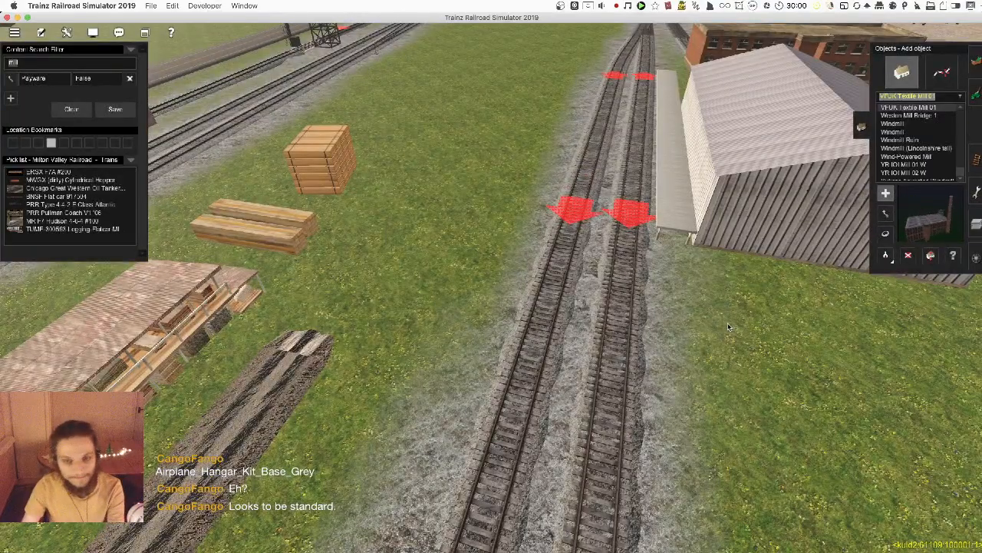
pyautogui.press('super+z')
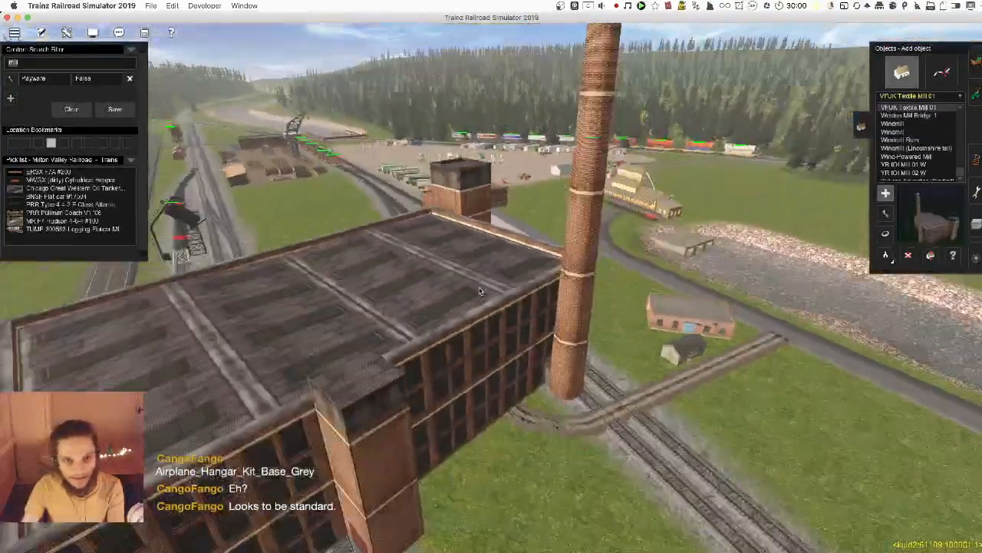
pyautogui.press('super+z')
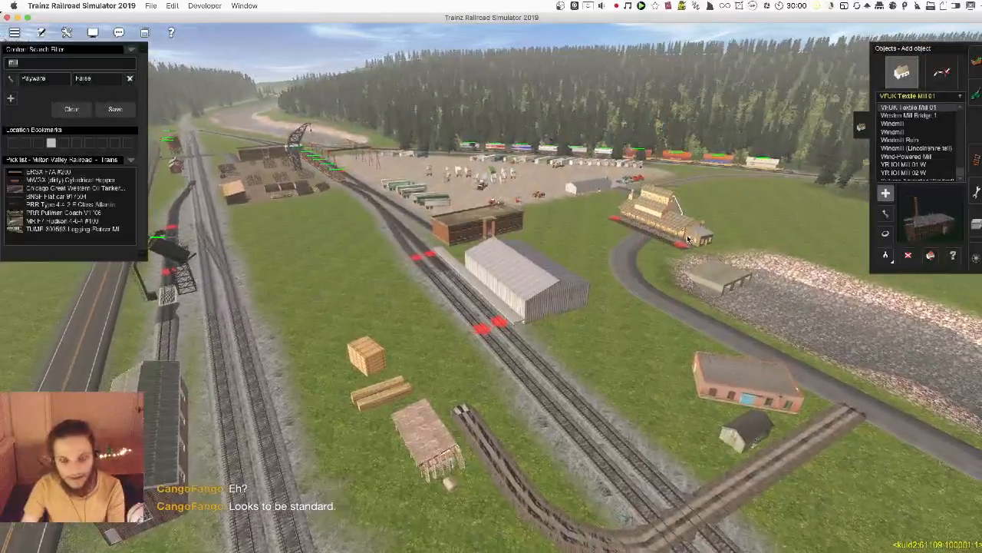
# - Browse the mill objects from Weston Mill Bridge 1 through the windmills and YR IOI mills, then return to Windmill Ruin
pyautogui.press('super+z')
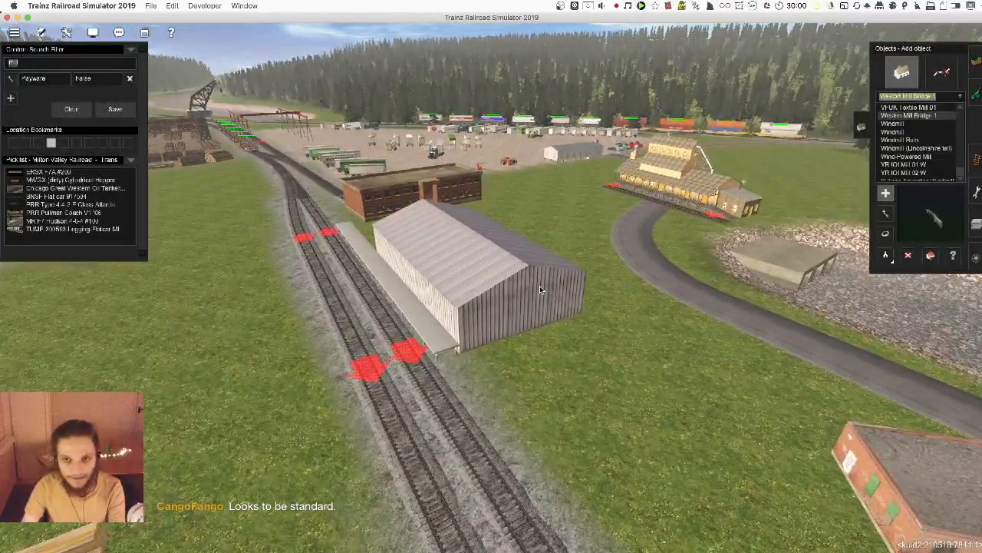
pyautogui.press('super+z')
pyautogui.press('super+z')
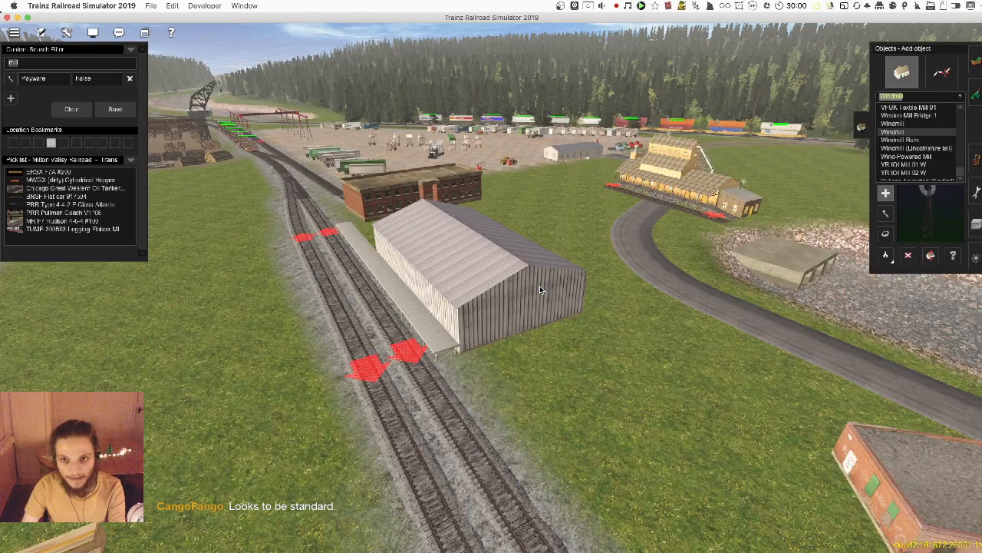
pyautogui.press('super+z')
pyautogui.press('super+z')
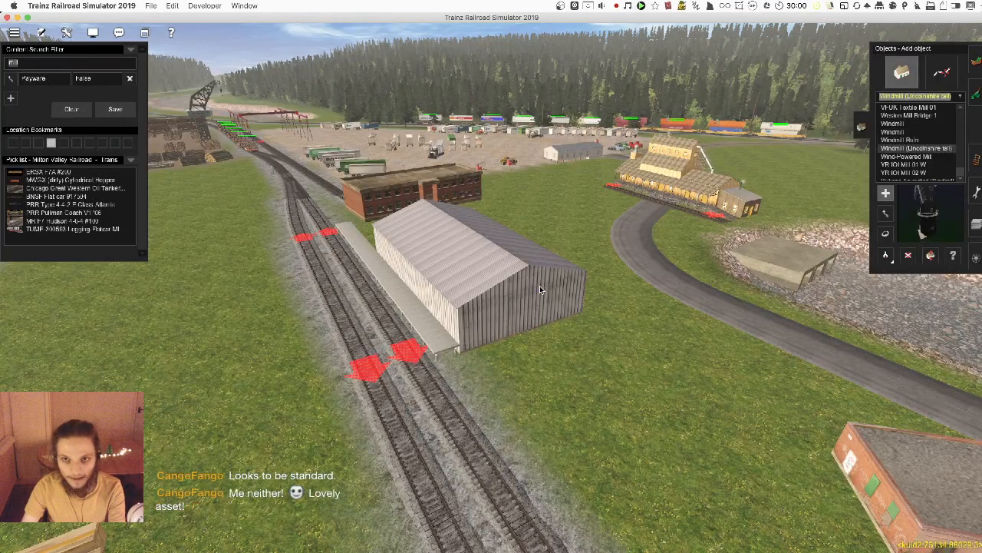
pyautogui.press('super+z')
pyautogui.press('super+z')
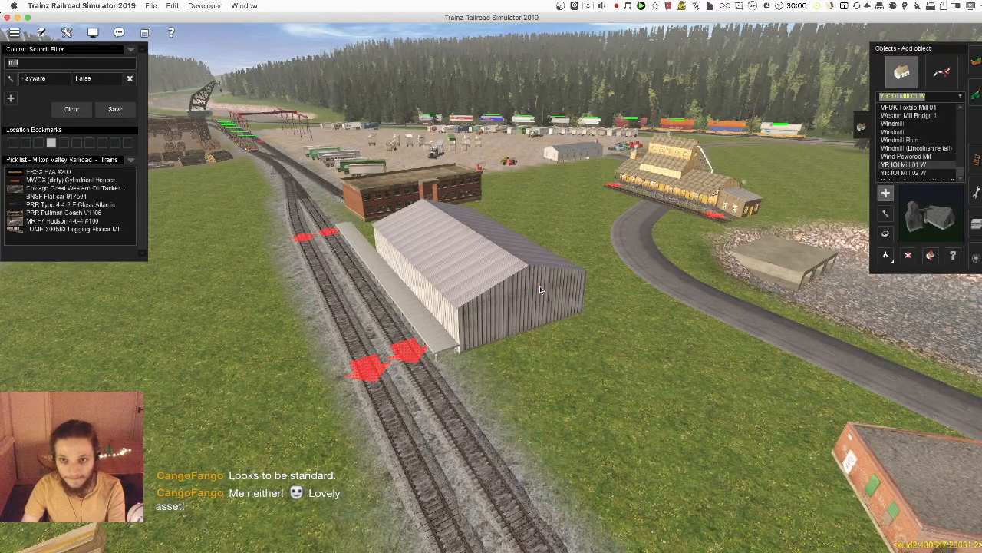
pyautogui.press('Down')
pyautogui.press('Up')
pyautogui.press('Up')
pyautogui.press('Up')
pyautogui.press('Up')
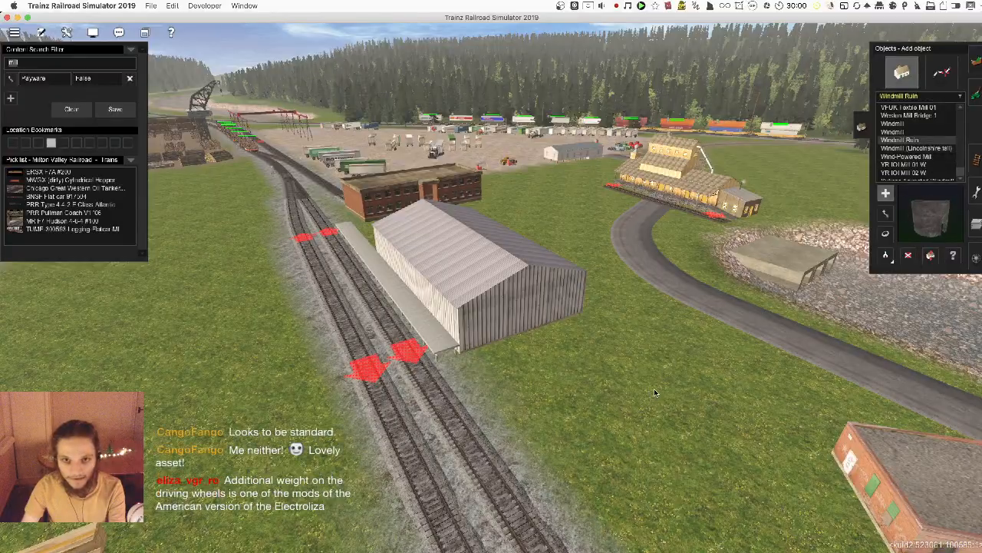
# - Place the Windmill Ruin on the grass near the end wall of the corrugated shed
pyautogui.click(655, 392)
pyautogui.moveTo(654, 393); pyautogui.dragTo(472, 283, button='right')
pyautogui.scroll(5, 607, 338)
pyautogui.scroll(5, 460, 257)
pyautogui.scroll(-5, 514, 285)
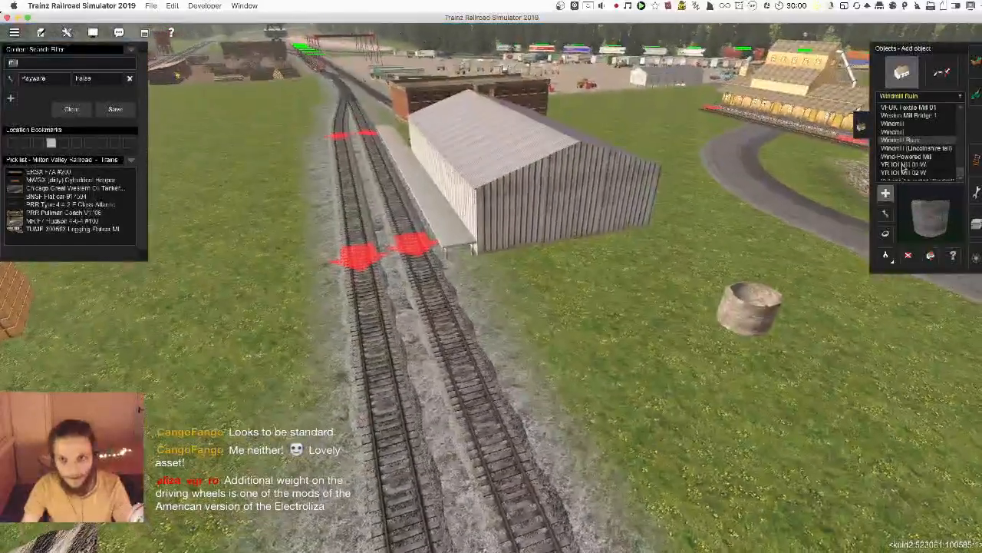
# - Examine the last mill objects from YR IOI Mill 01 W through Yukons Animated Windmill, wrapping around to the list's first entry
pyautogui.click(905, 164)
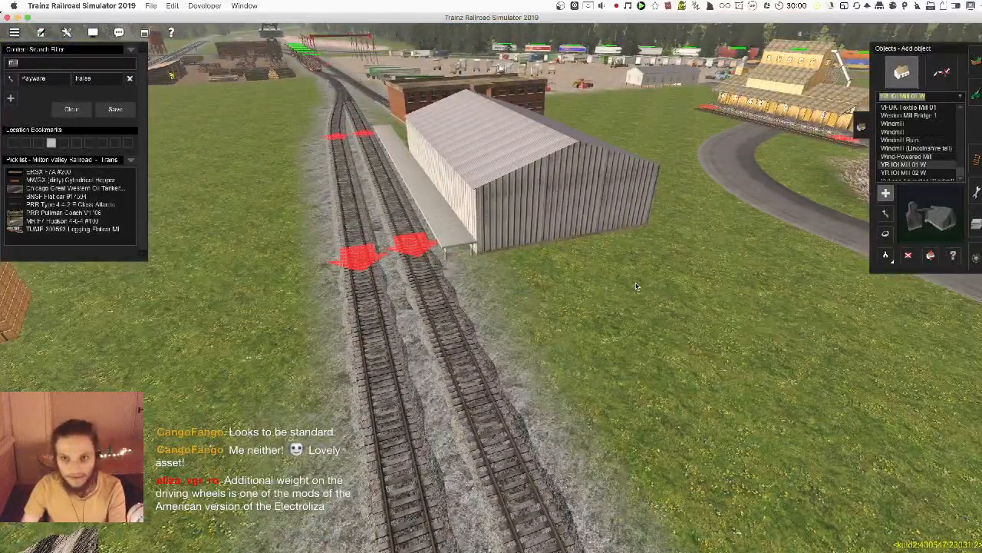
pyautogui.press('Down')
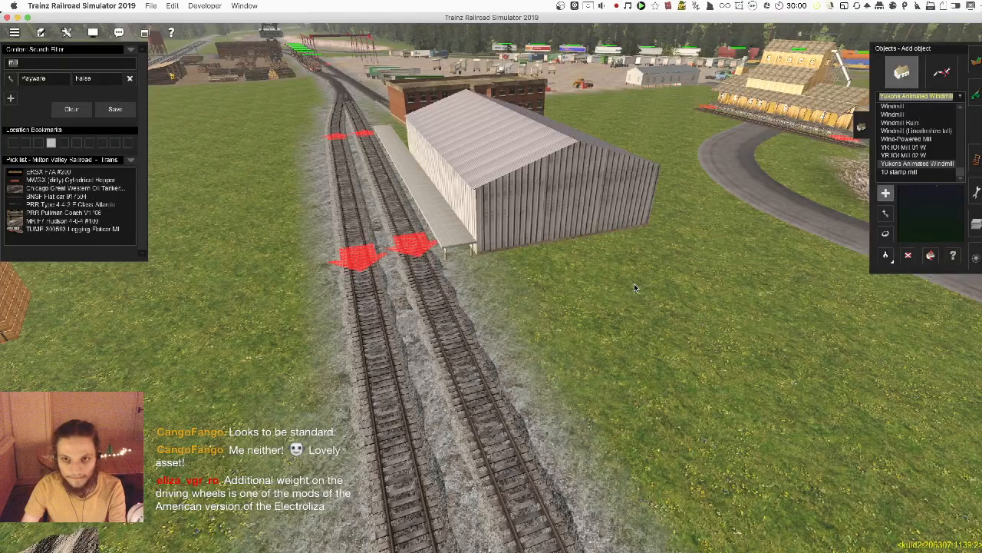
pyautogui.press('Down')
pyautogui.press('Down')
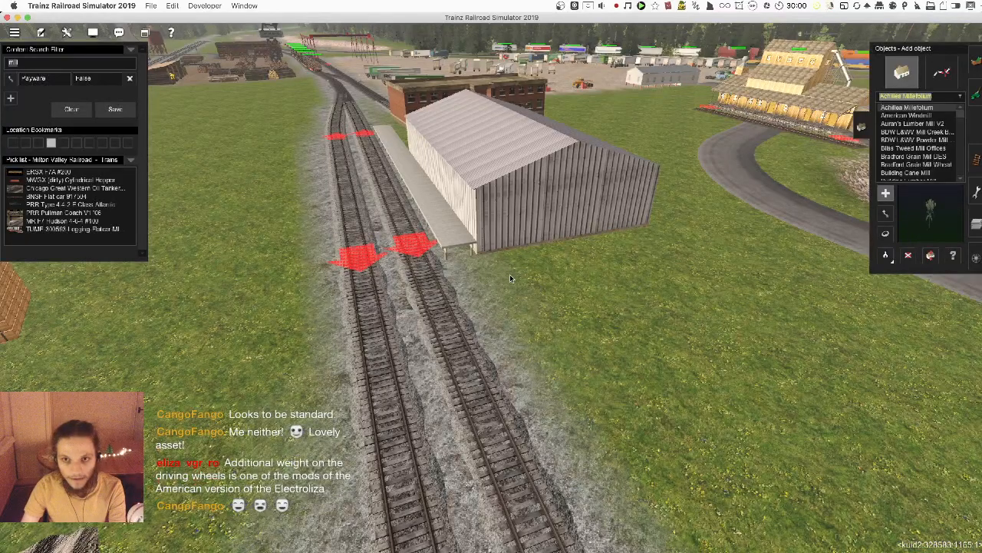
# - Replace the content search filter text with "gate"
pyautogui.rightClick(471, 250)
pyautogui.moveTo(90, 65); pyautogui.dragTo(2, 64)
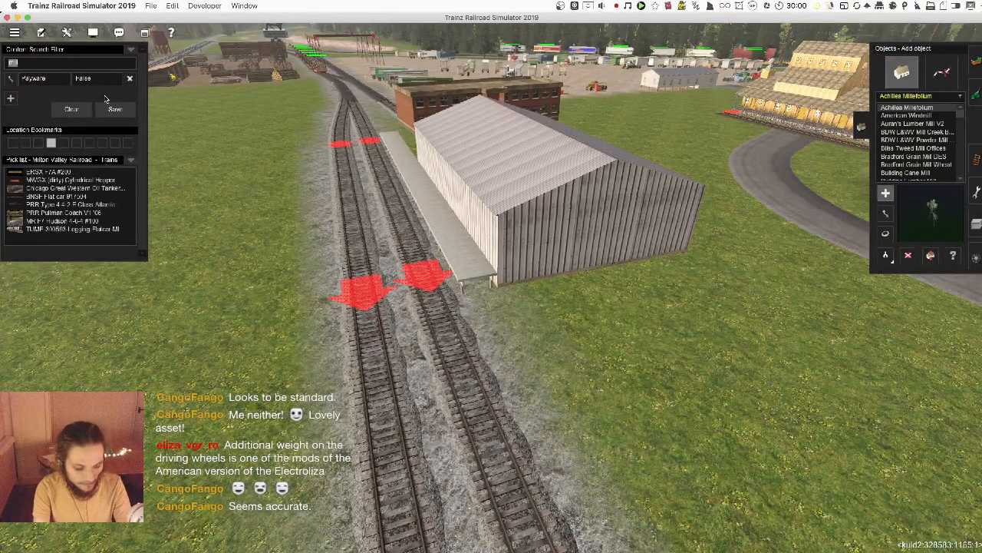
pyautogui.write('gate')
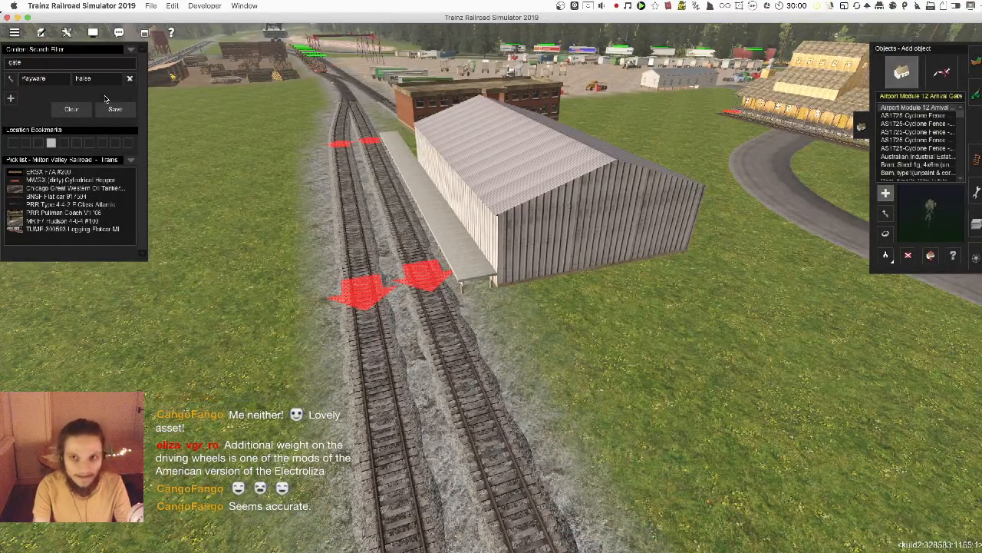
# - Browse the gate results from the barns and sheds through Building Gateway to CattleFenceGate2
pyautogui.click(918, 156)
pyautogui.click(918, 169)
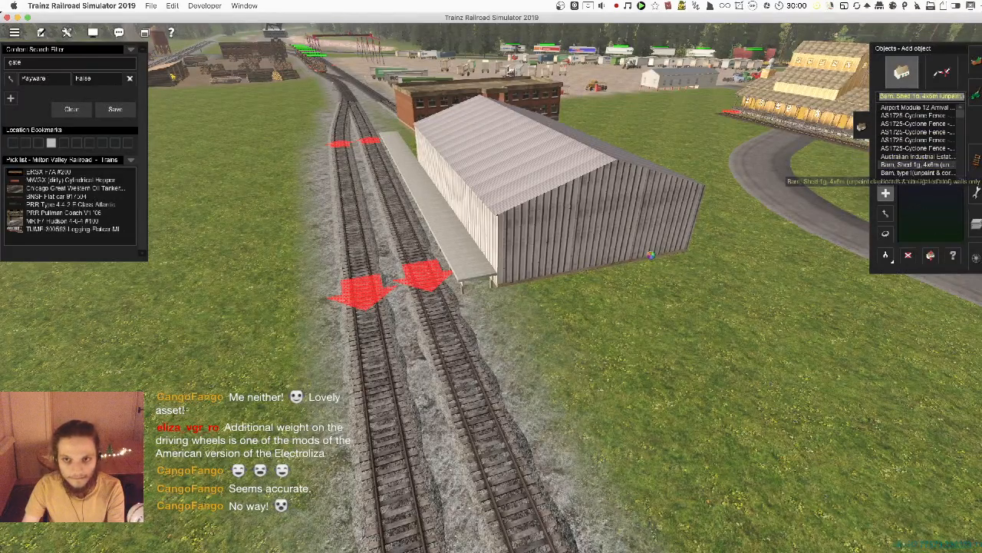
pyautogui.press('Down')
pyautogui.press('Down')
pyautogui.press('Down')
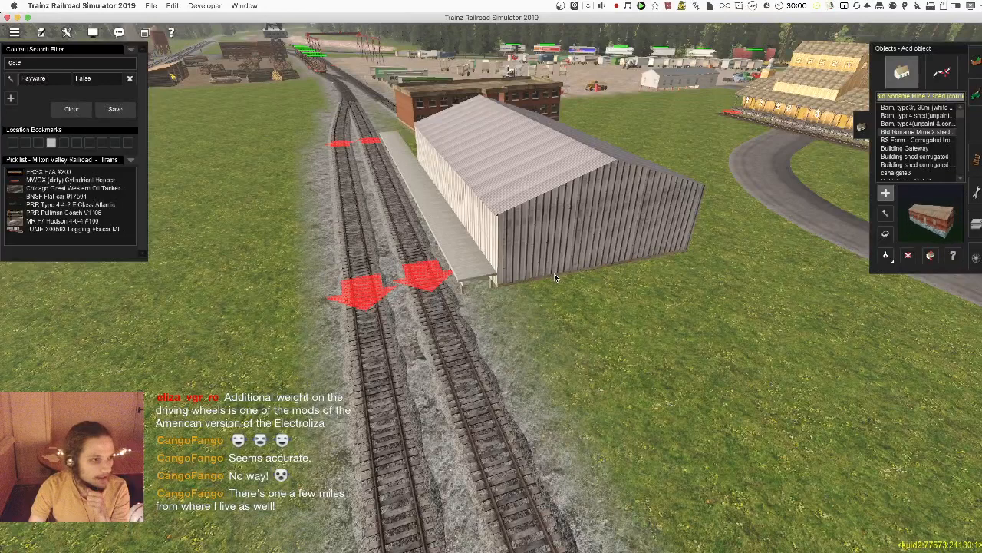
pyautogui.press('Down')
pyautogui.press('Down')
pyautogui.press('Down')
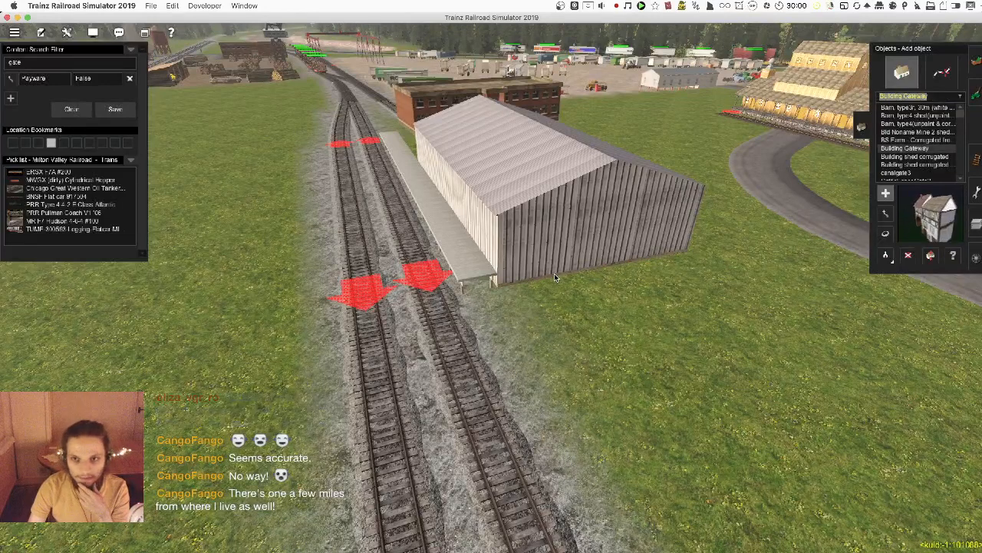
pyautogui.press('Down')
pyautogui.press('Down')
pyautogui.press('Down')
pyautogui.press('Down')
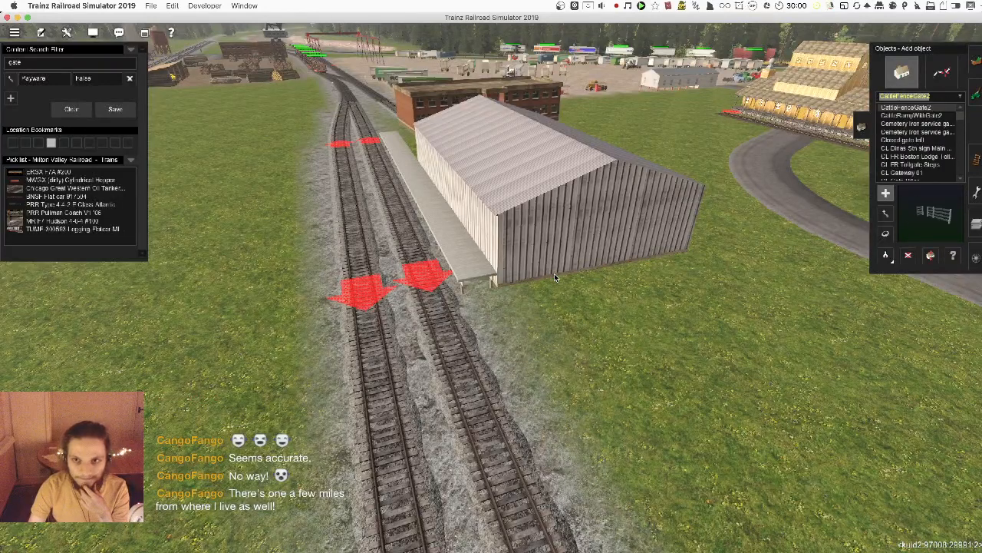
# - Browse the gate results from CattleRampWithGate2 through the CL gate pillars to CL Metal gate 01
pyautogui.press('Down')
pyautogui.press('Down')
pyautogui.press('Down')
pyautogui.press('Down')
pyautogui.press('Down')
pyautogui.press('Down')
pyautogui.press('Down')
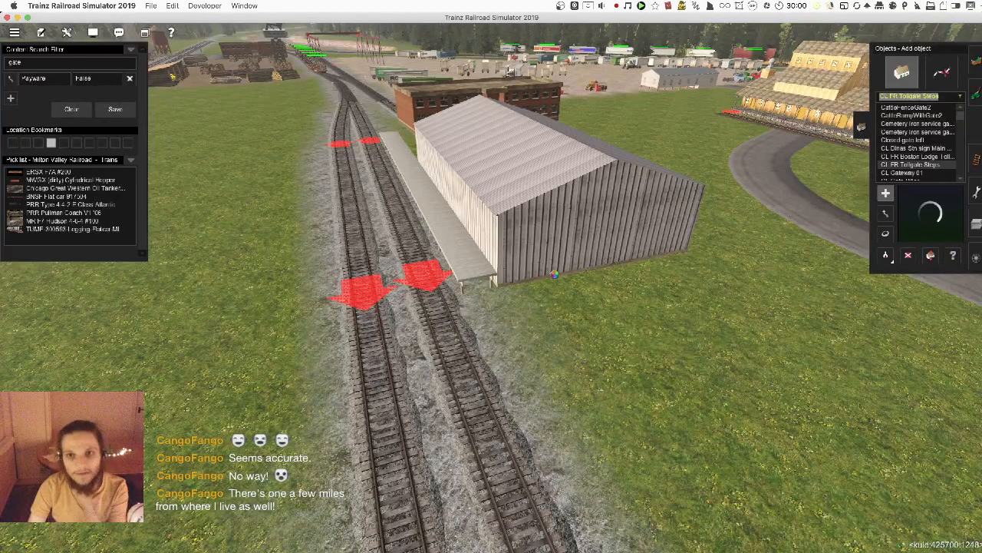
pyautogui.press('Down')
pyautogui.press('Down')
pyautogui.press('Down')
pyautogui.press('Down')
pyautogui.press('Down')
pyautogui.press('Down')
pyautogui.press('Down')
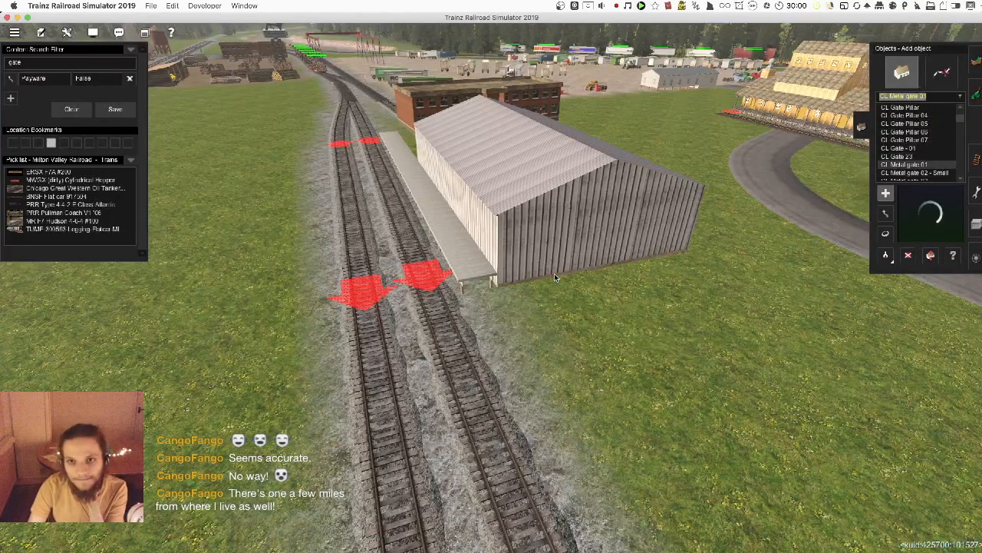
pyautogui.press('Up')
pyautogui.press('Up')
pyautogui.press('Up')
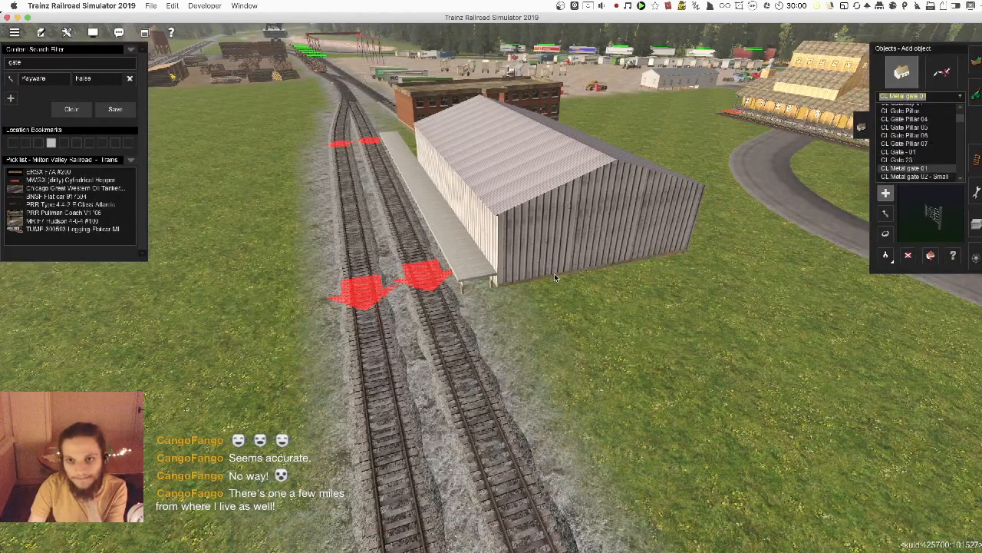
# - Browse the CL gate results past the metal gates and CL Picket gate to CL 5 bar gate
pyautogui.press('Down')
pyautogui.press('Down')
pyautogui.press('Down')
pyautogui.press('Down')
pyautogui.press('Down')
pyautogui.press('Down')
pyautogui.press('Down')
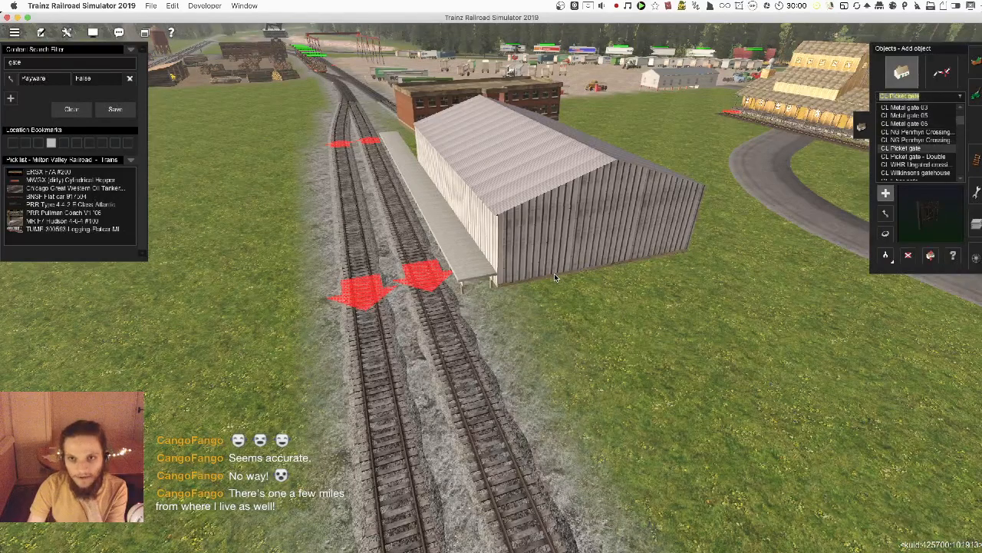
pyautogui.press('Down')
pyautogui.press('Down')
pyautogui.press('Down')
pyautogui.press('Down')
pyautogui.press('Down')
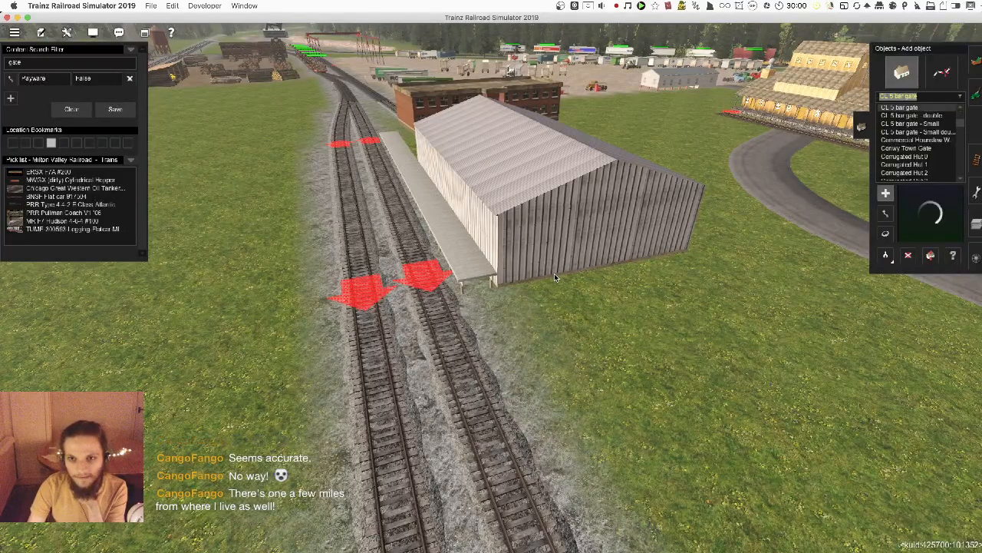
# - Browse the gate results from the CL 5 bar gate variants through Conwy Town Gate to Corrugated Hut 3
pyautogui.press('Down')
pyautogui.press('Down')
pyautogui.press('Down')
pyautogui.press('Down')
pyautogui.press('Down')
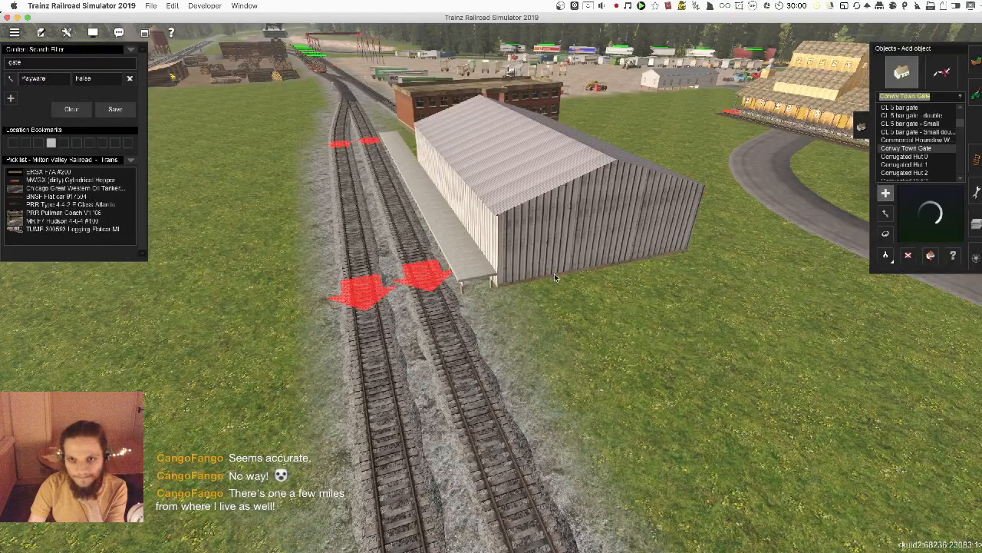
pyautogui.press('Down')
pyautogui.press('Down')
pyautogui.press('Down')
pyautogui.press('Down')
pyautogui.press('Down')
pyautogui.press('Down')
pyautogui.press('Down')
pyautogui.press('Down')
pyautogui.press('Down')
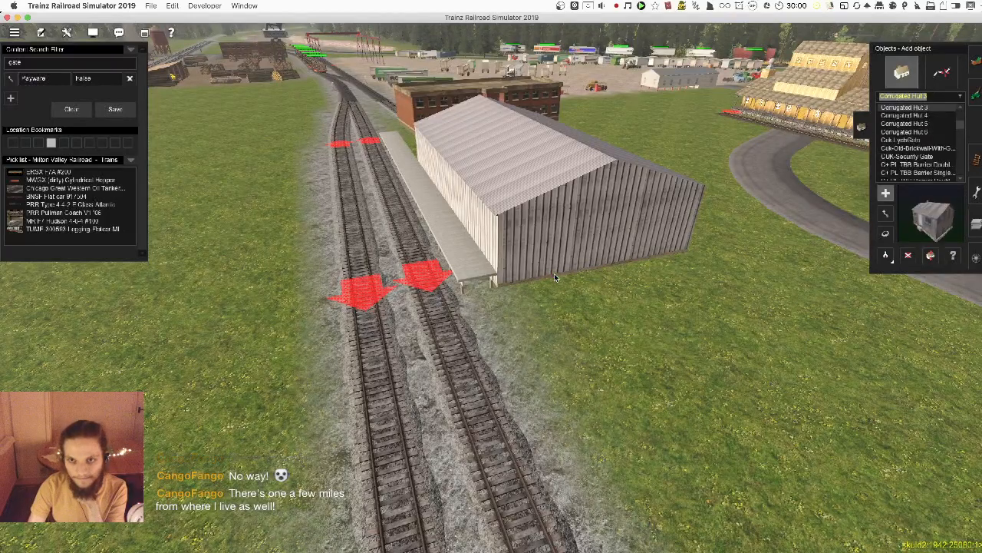
# - Browse the gate results past the remaining corrugated huts and the C+ PL TBR barrier gates to Derelict gate 01
pyautogui.press('Down')
pyautogui.press('Down')
pyautogui.press('Down')
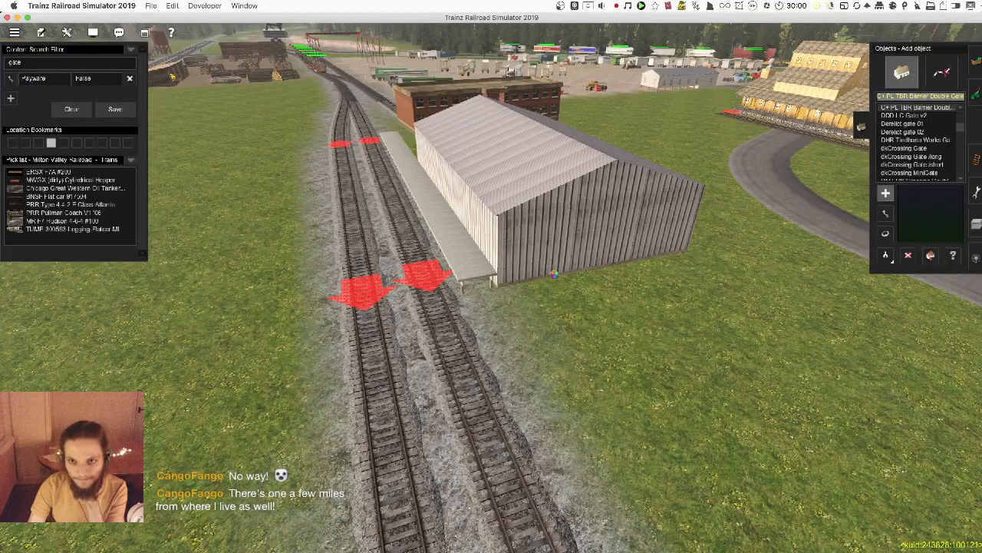
pyautogui.press('Down')
pyautogui.press('Down')
pyautogui.press('Down')
pyautogui.press('Down')
pyautogui.press('Down')
pyautogui.press('Down')
pyautogui.press('Down')
pyautogui.press('Down')
pyautogui.press('Down')
pyautogui.press('Down')
pyautogui.press('Down')
pyautogui.press('Down')
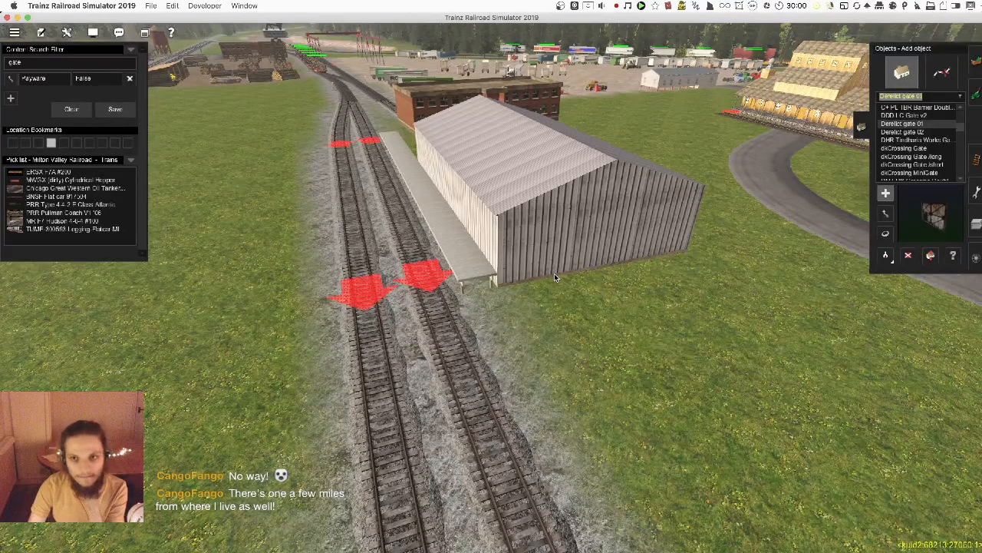
# - Browse the gate results past the dkCrossing gates and DS Gates Manor House 02 to DS Gate A
pyautogui.press('Down')
pyautogui.press('Down')
pyautogui.press('Down')
pyautogui.press('Down')
pyautogui.press('Down')
pyautogui.press('Down')
pyautogui.press('Down')
pyautogui.press('Down')
pyautogui.press('Down')
pyautogui.press('Down')
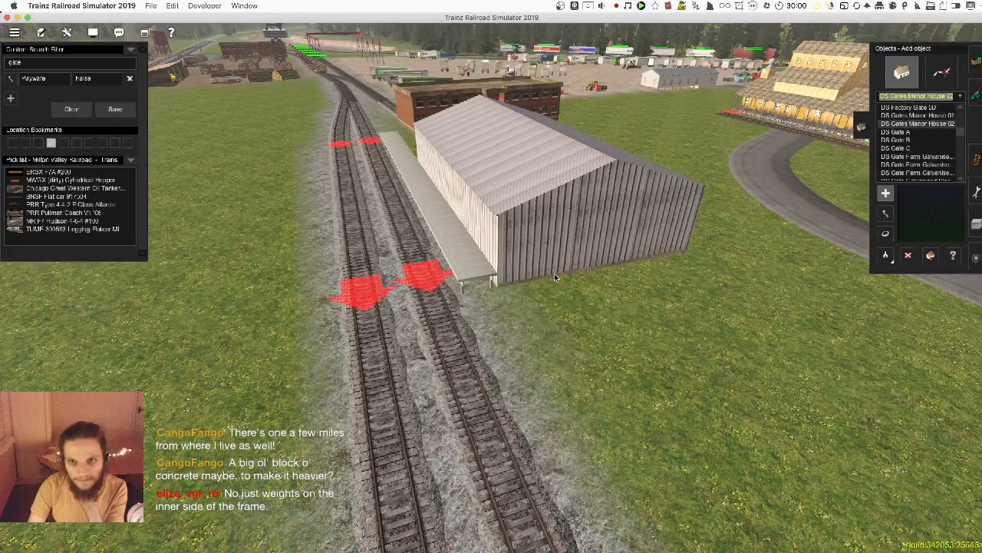
pyautogui.press('Down')
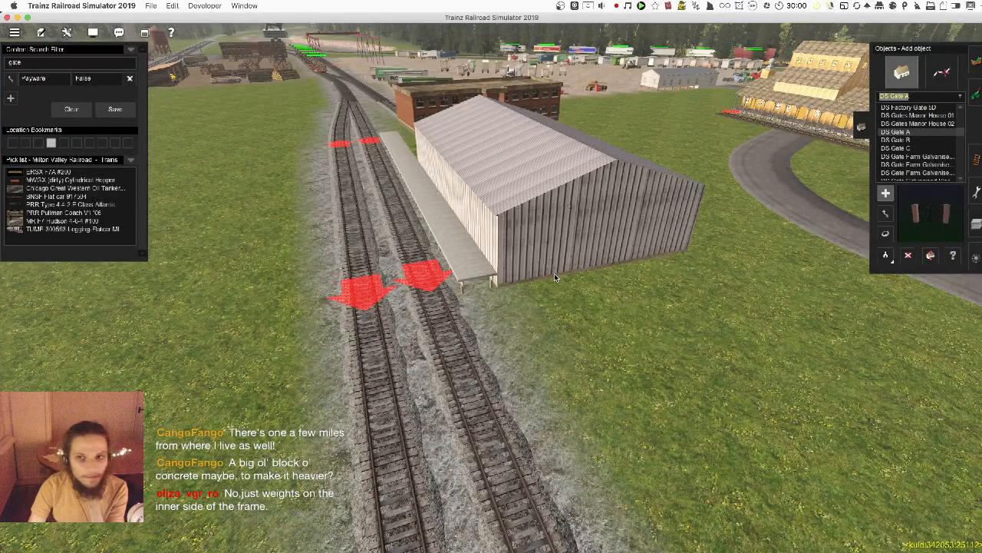
# - Browse the DS gate results from DS Gate B through the galvanised farm gates to the galvanised black gates
pyautogui.press('Down')
pyautogui.press('Down')
pyautogui.press('Down')
pyautogui.press('Down')
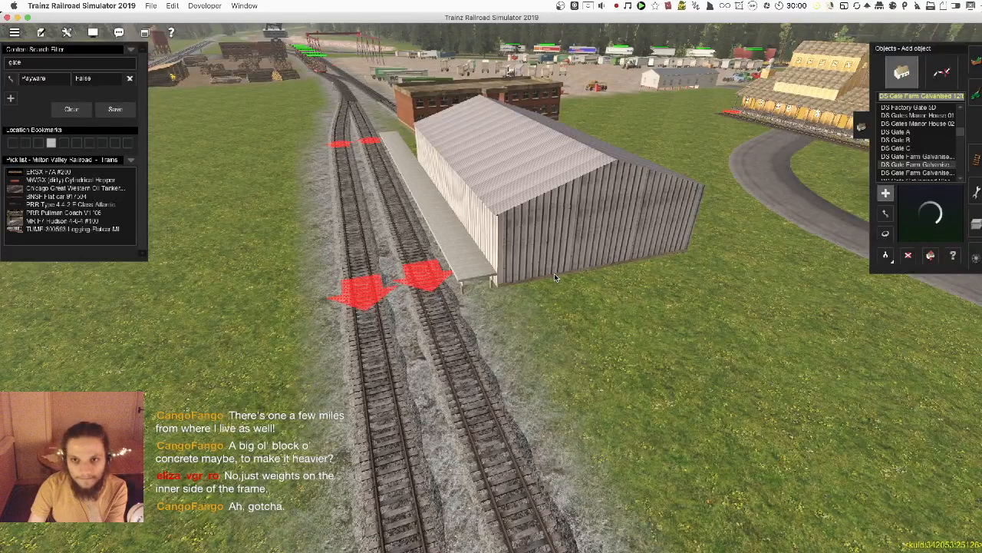
pyautogui.press('Down')
pyautogui.press('Down')
pyautogui.press('Down')
pyautogui.press('Down')
pyautogui.press('Down')
pyautogui.press('Down')
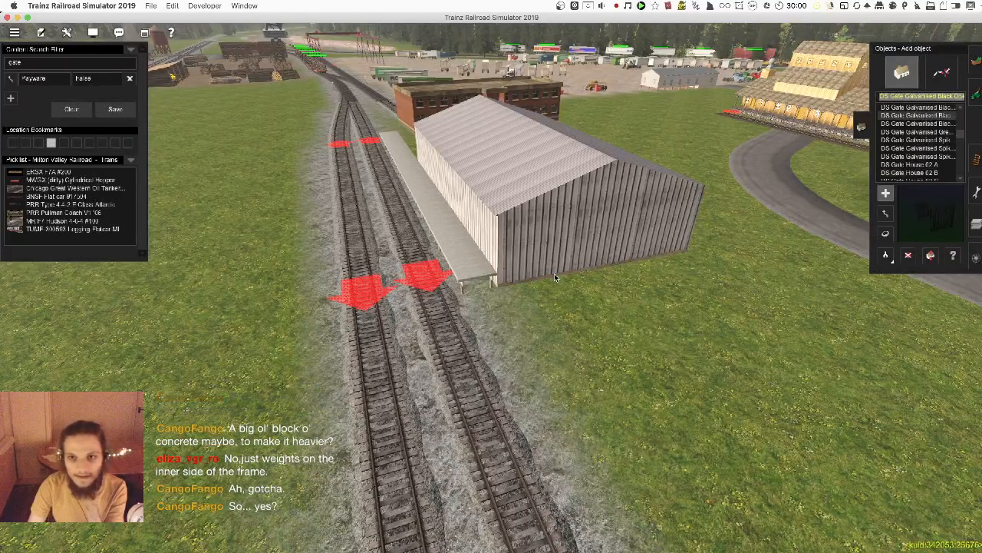
# - Browse the gate results past the DS Gate House 02 variants and DS Gate 01 types to the EMT House arched gateway
pyautogui.press('Down')
pyautogui.press('Down')
pyautogui.press('Down')
pyautogui.press('Down')
pyautogui.press('Down')
pyautogui.press('Down')
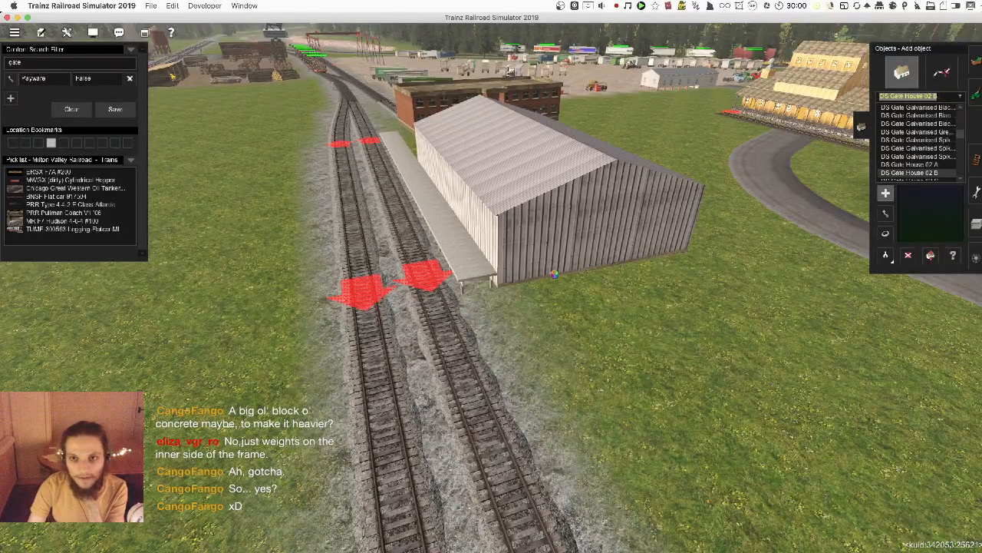
pyautogui.press('Down')
pyautogui.press('Down')
pyautogui.press('Down')
pyautogui.press('Down')
pyautogui.press('Down')
pyautogui.press('Down')
pyautogui.press('Down')
pyautogui.press('Down')
pyautogui.press('Down')
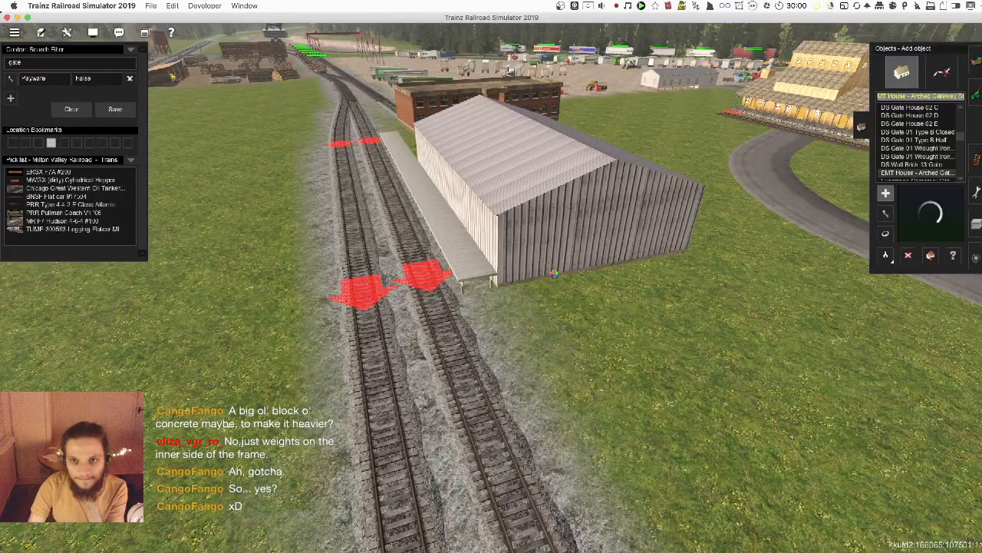
# - Browse the gate results past the cemetery gate and corrugated farmsheds to Farm Gate 09
pyautogui.press('Down')
pyautogui.press('Down')
pyautogui.press('Down')
pyautogui.press('Down')
pyautogui.press('Down')
pyautogui.press('Down')
pyautogui.press('Down')
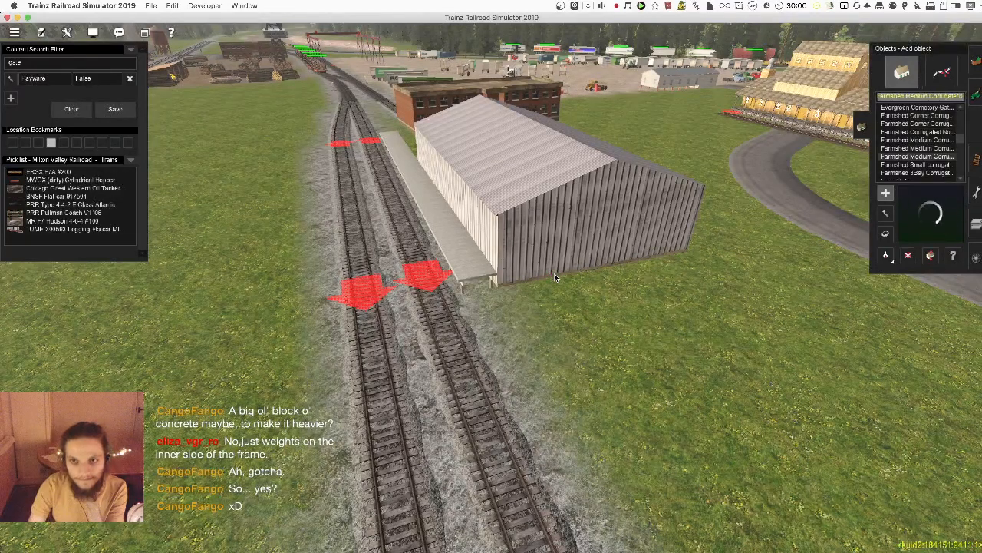
pyautogui.press('Down')
pyautogui.press('Down')
pyautogui.press('Down')
pyautogui.press('Down')
pyautogui.press('Down')
pyautogui.press('Down')
pyautogui.press('Down')
pyautogui.press('Down')
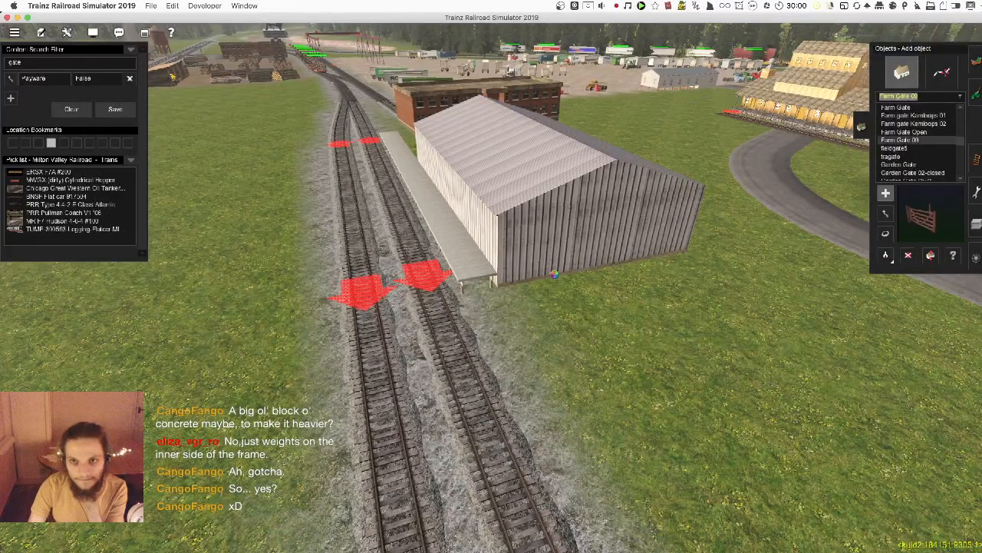
# - Browse the gate results from fieldgate5 through the garden gates to the angled gated crossing
pyautogui.press('Down')
pyautogui.press('Down')
pyautogui.press('Down')
pyautogui.press('Down')
pyautogui.press('Down')
pyautogui.press('Down')
pyautogui.press('Down')
pyautogui.press('Down')
pyautogui.press('Down')
pyautogui.press('Down')
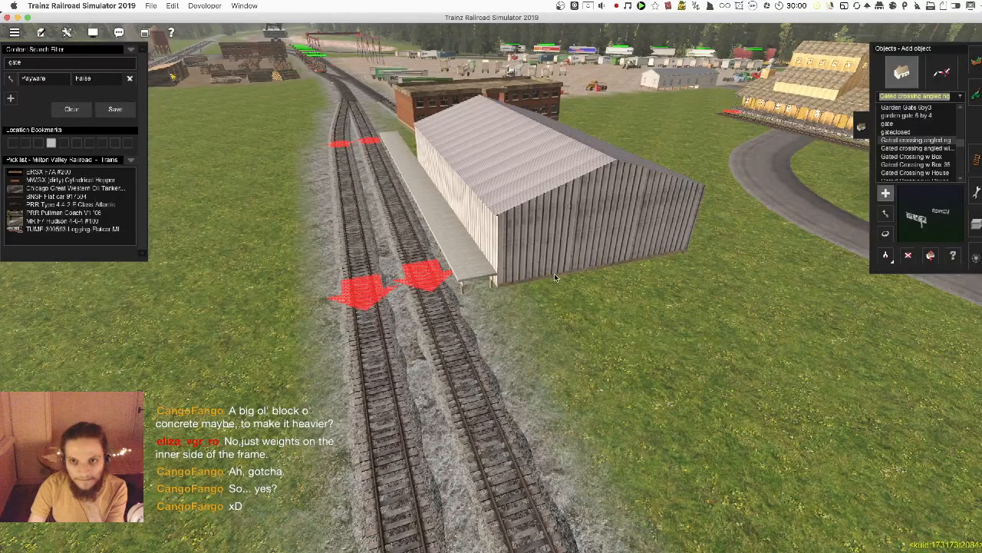
# - Go back through the garden gate results to the fragate sailing ship
pyautogui.press('Up')
pyautogui.press('Up')
pyautogui.press('Up')
pyautogui.press('Up')
pyautogui.press('Up')
pyautogui.press('Up')
pyautogui.press('Up')
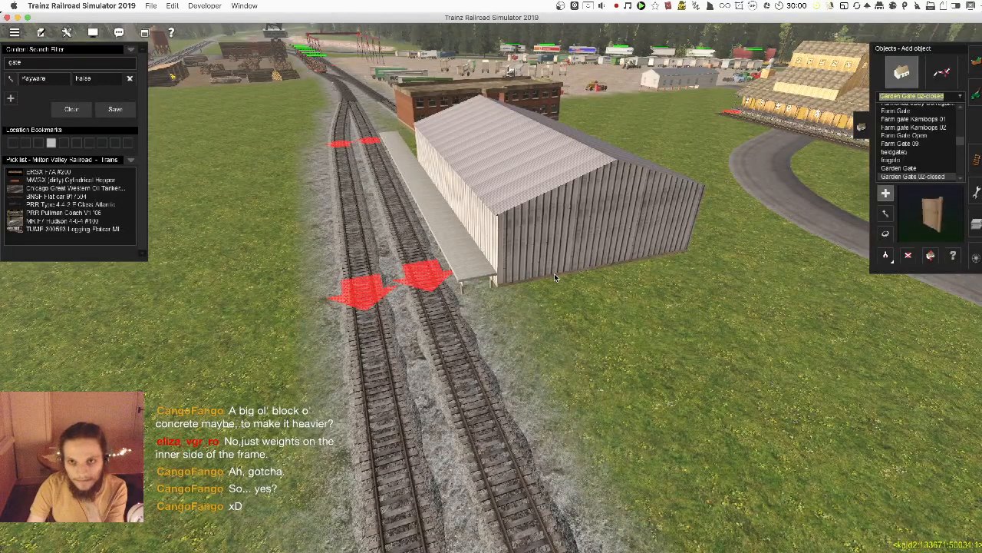
pyautogui.press('Up')
pyautogui.press('Up')
pyautogui.press('Down')
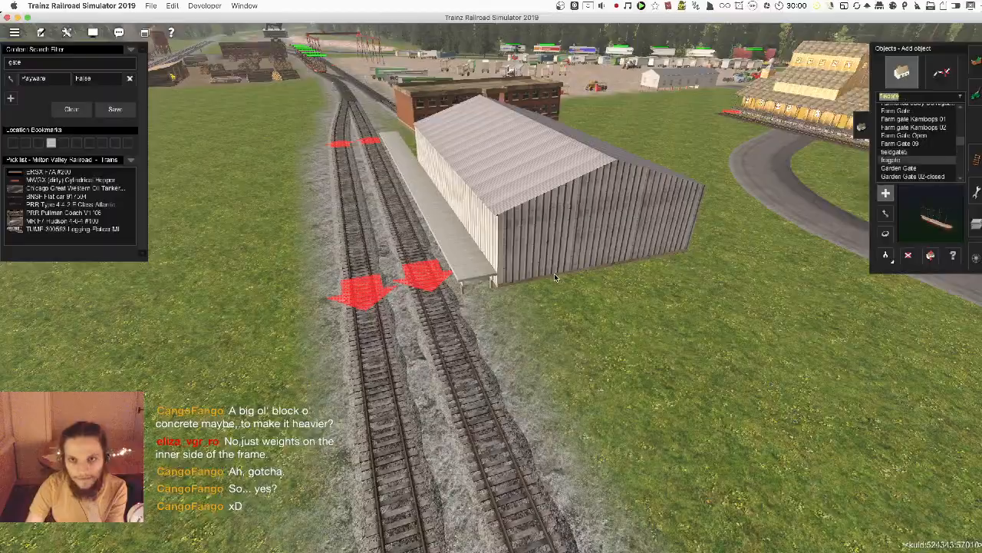
# - Try the fragate ship across the tracks in front of the corrugated metal shed, inspect it and undo the placement
pyautogui.click(574, 368)
pyautogui.scroll(-5, 552, 297)
pyautogui.press('Left')
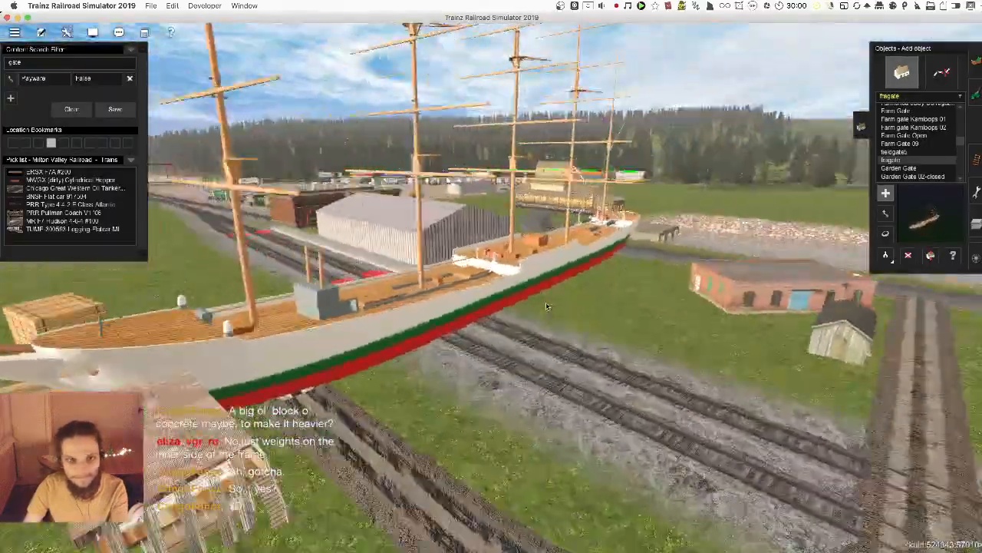
pyautogui.scroll(-3, 476, 297)
pyautogui.press('Left')
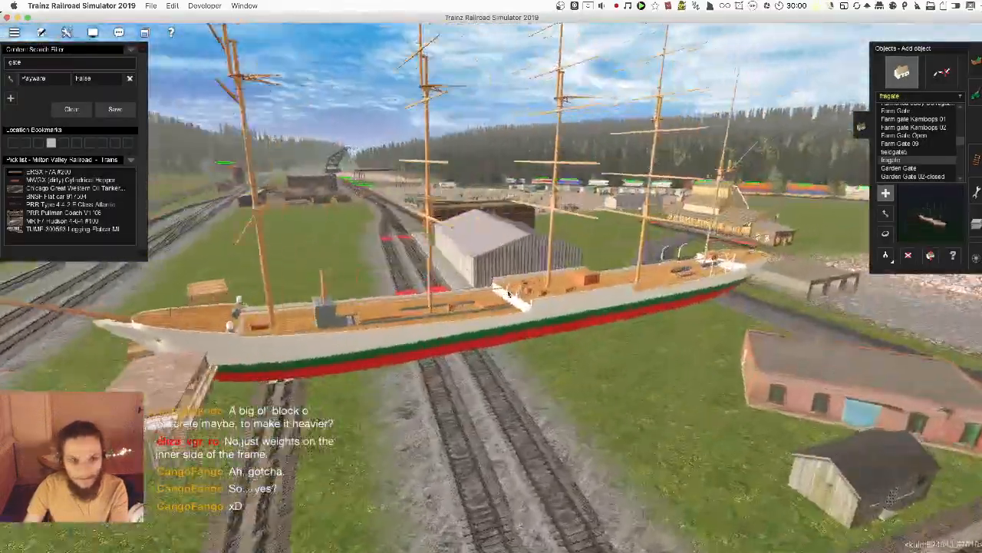
pyautogui.press('Left')
pyautogui.scroll(5, 487, 298)
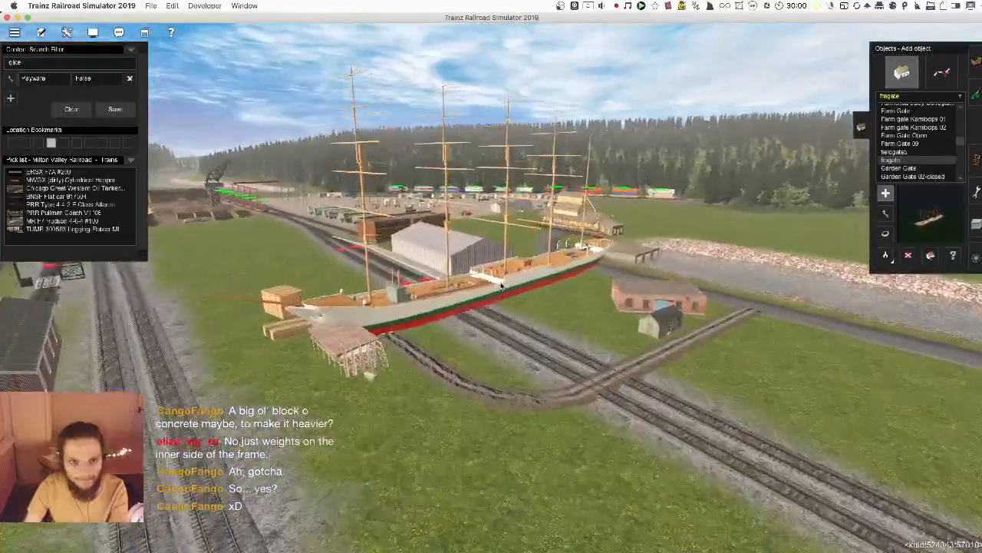
pyautogui.scroll(3, 484, 293)
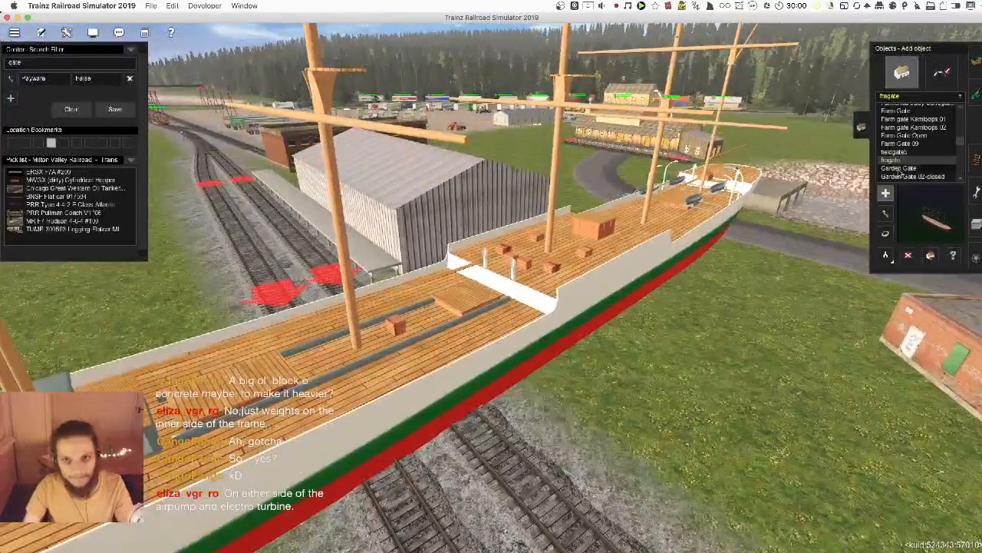
pyautogui.press('super+z')
# - Browse the gate results from Garden Gate 02-closed past the gated crossings and wrought iron gates to Gate security 11.8m (Closed)
pyautogui.click(920, 176)
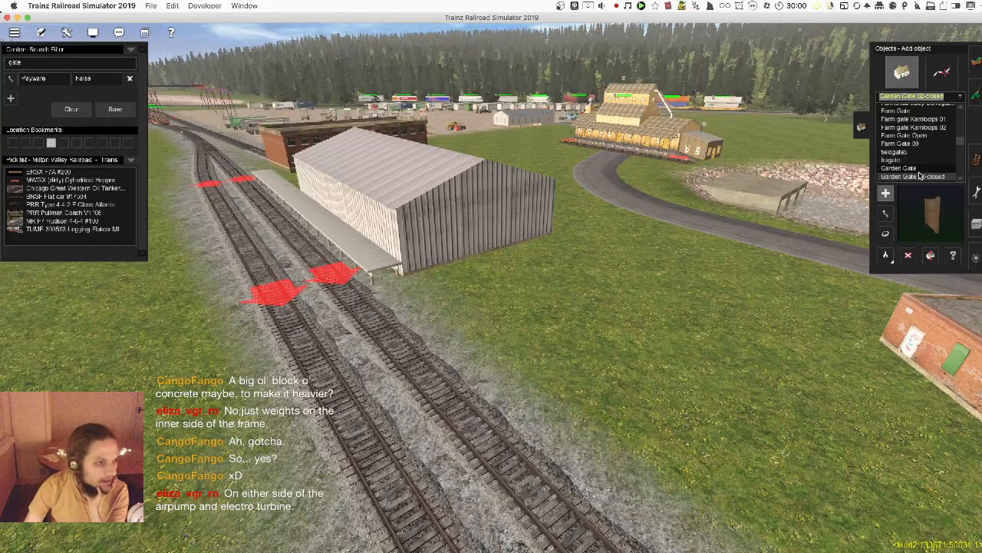
pyautogui.scroll(-4, 920, 176)
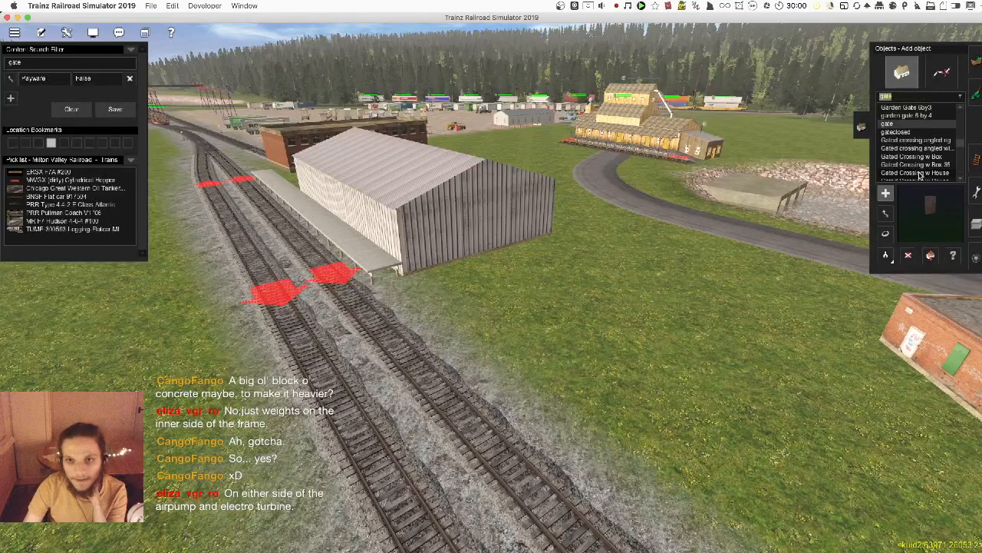
pyautogui.scroll(-2, 921, 176)
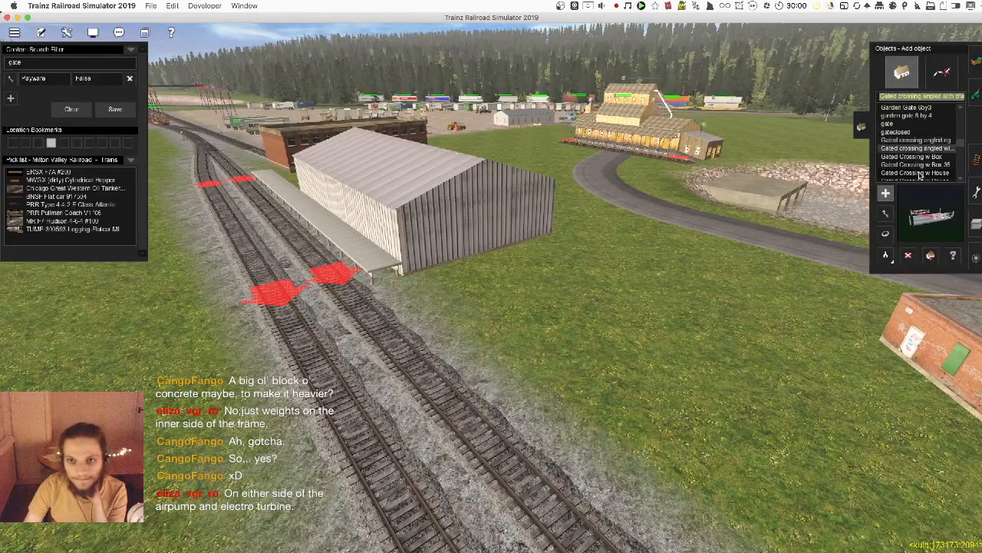
pyautogui.scroll(-6, 921, 176)
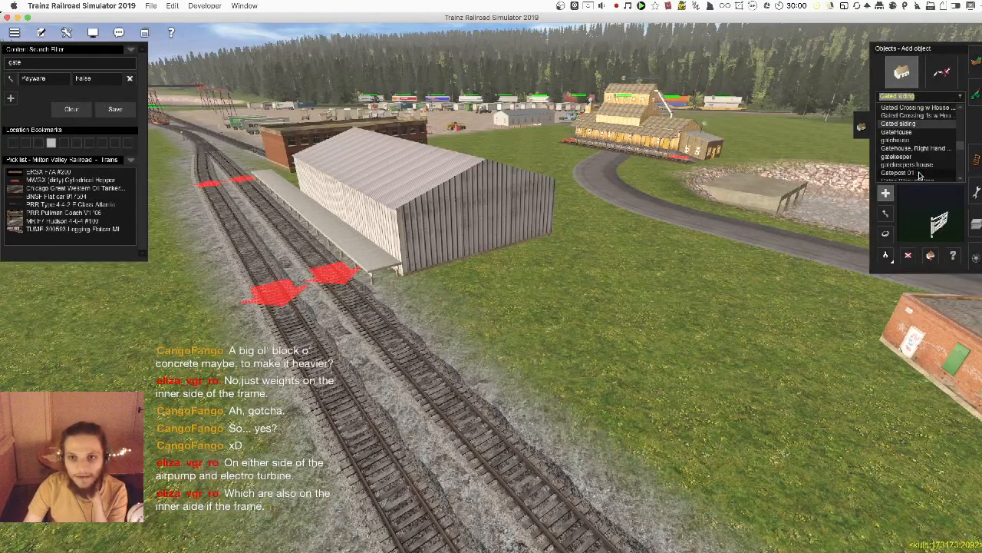
pyautogui.scroll(-4, 920, 176)
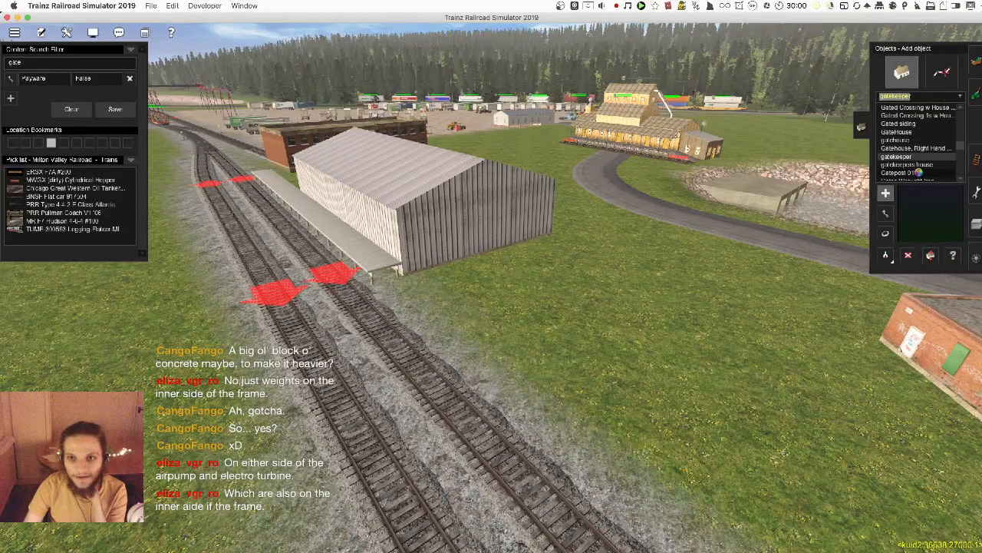
pyautogui.scroll(-8, 920, 176)
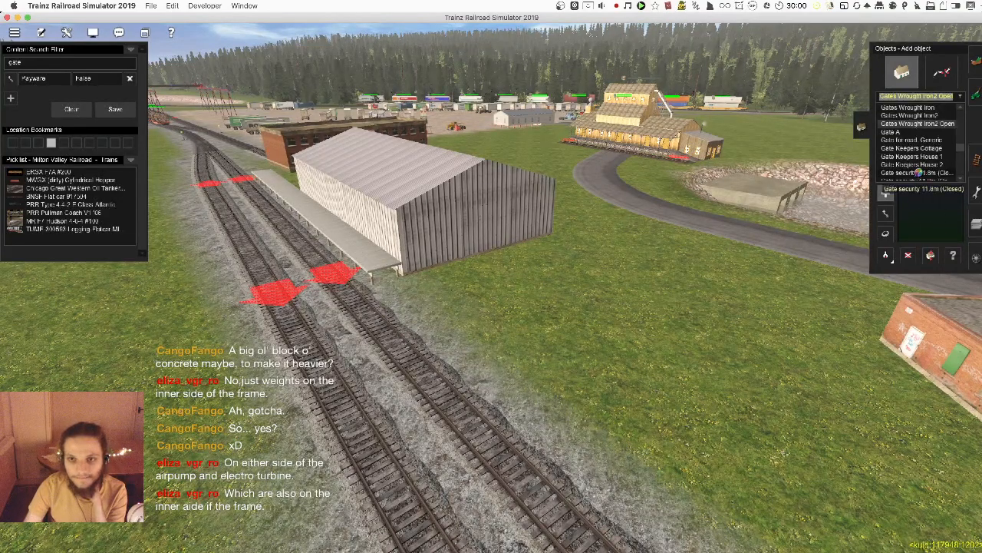
pyautogui.scroll(-6, 920, 176)
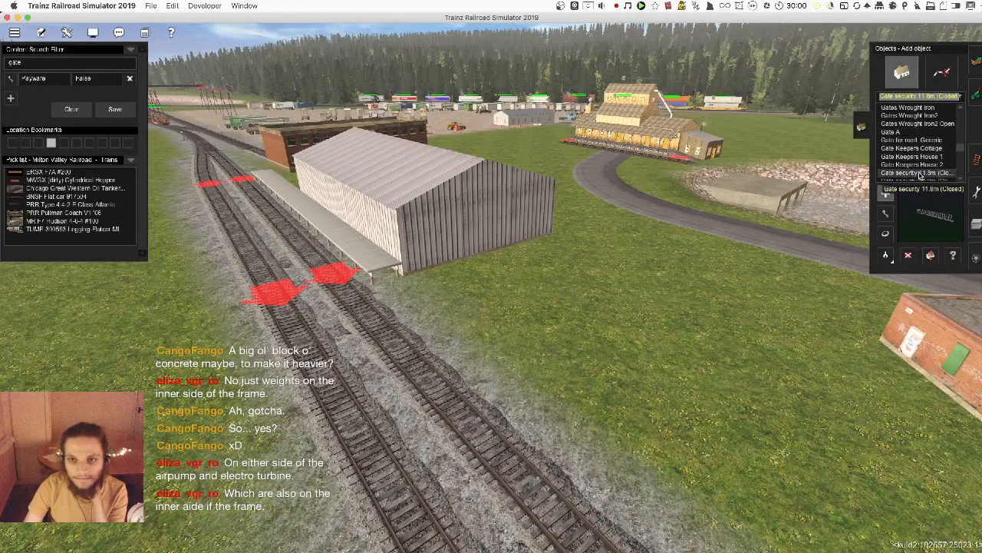
# - Browse the gate results past the NRC grade crossings, Jurassic Park fence gate and LU platform end gates to MFM farm gate
pyautogui.scroll(-5, 920, 176)
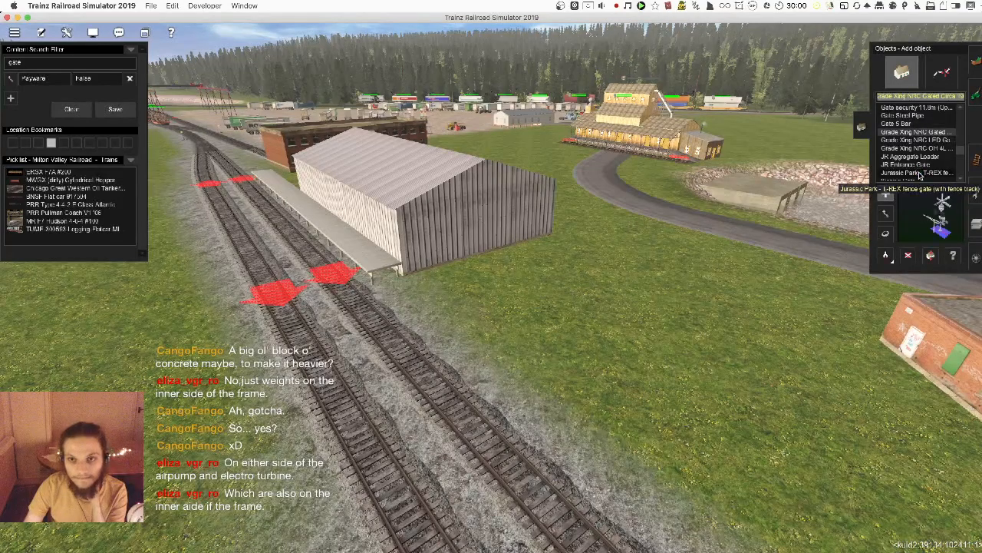
pyautogui.scroll(-5, 920, 175)
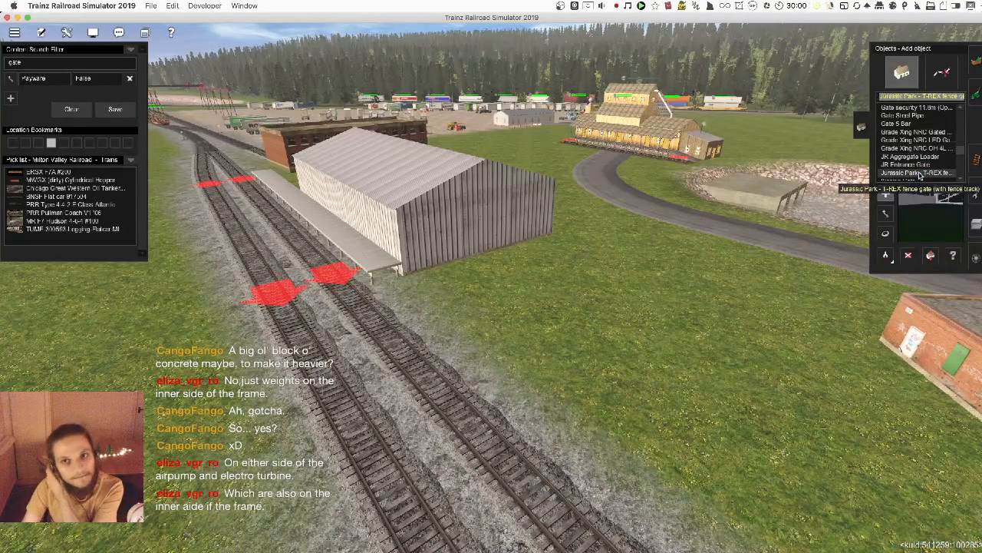
pyautogui.scroll(-10, 920, 175)
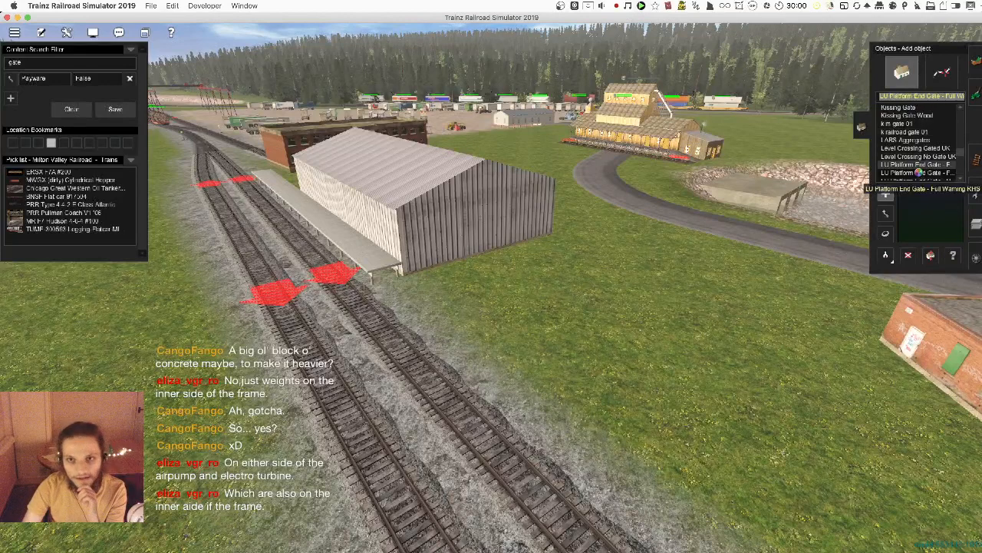
pyautogui.scroll(-7, 920, 174)
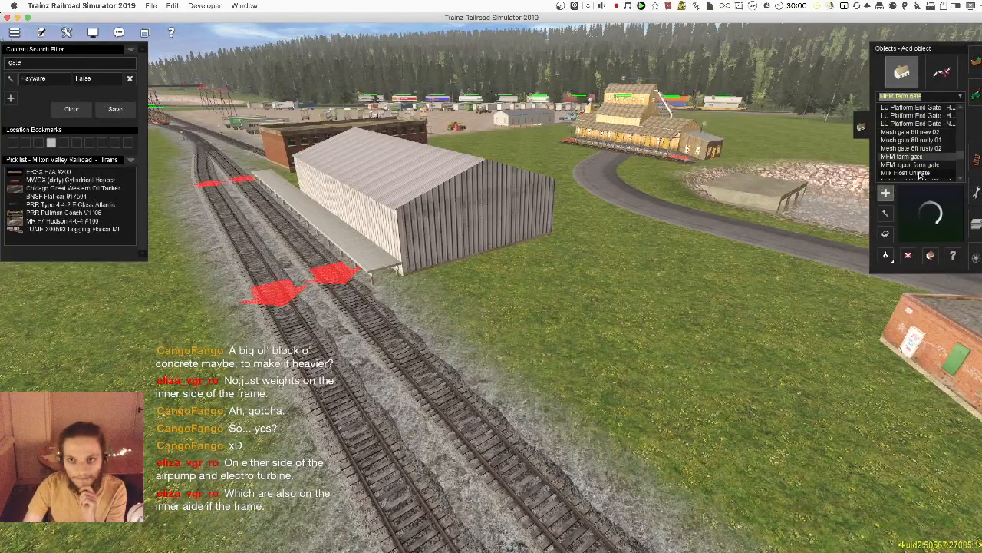
# - Browse the gate results past the M&GN UK gated crossings, Noname Mine 2 and Old Fort York Gate to Picket Fence Gate Large
pyautogui.scroll(-2, 920, 175)
pyautogui.scroll(-6, 921, 175)
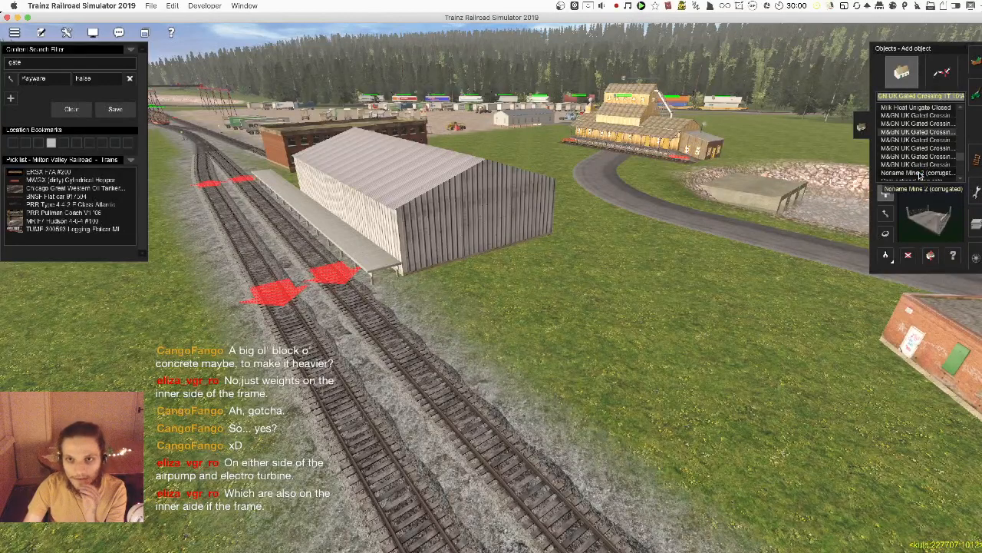
pyautogui.scroll(-1, 921, 175)
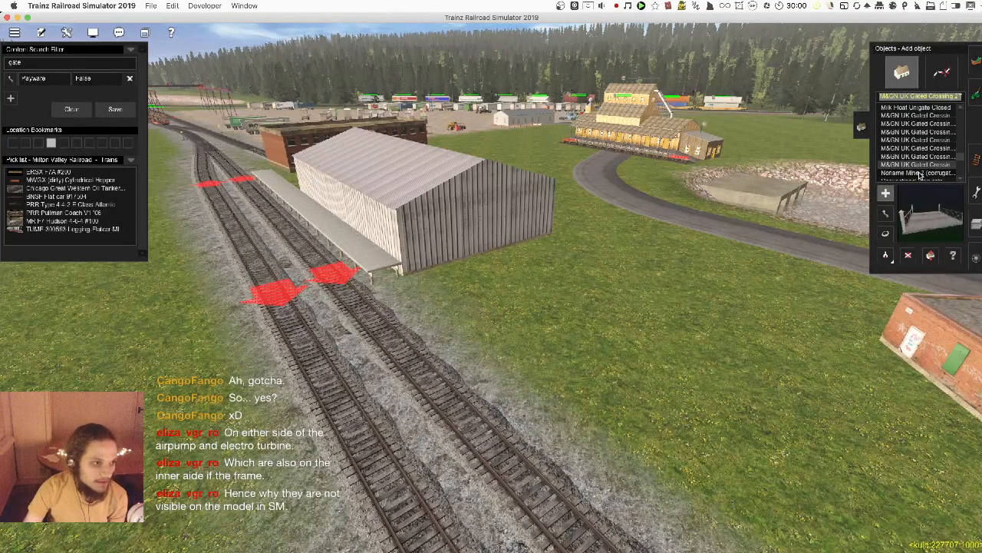
pyautogui.scroll(-5, 920, 175)
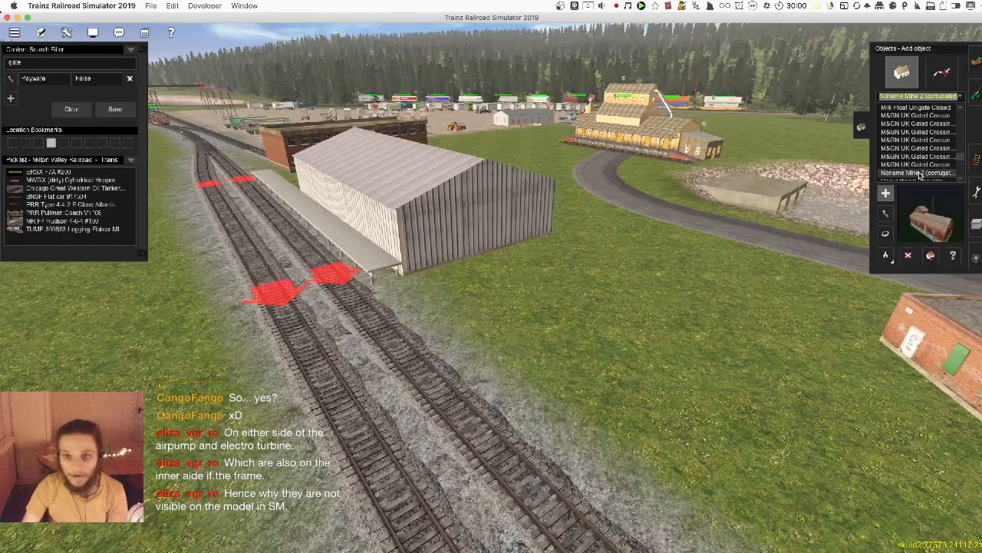
pyautogui.scroll(-3, 920, 175)
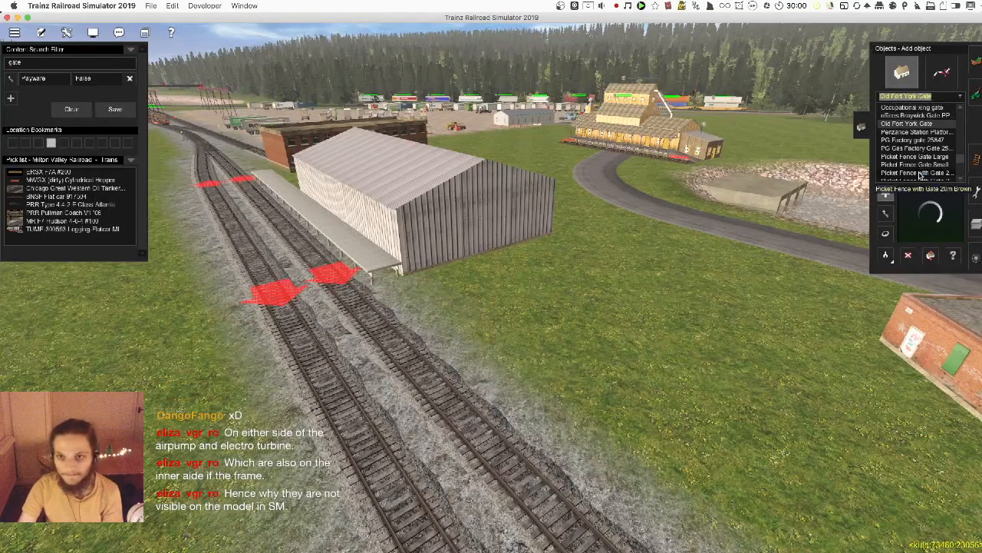
pyautogui.scroll(-3, 920, 175)
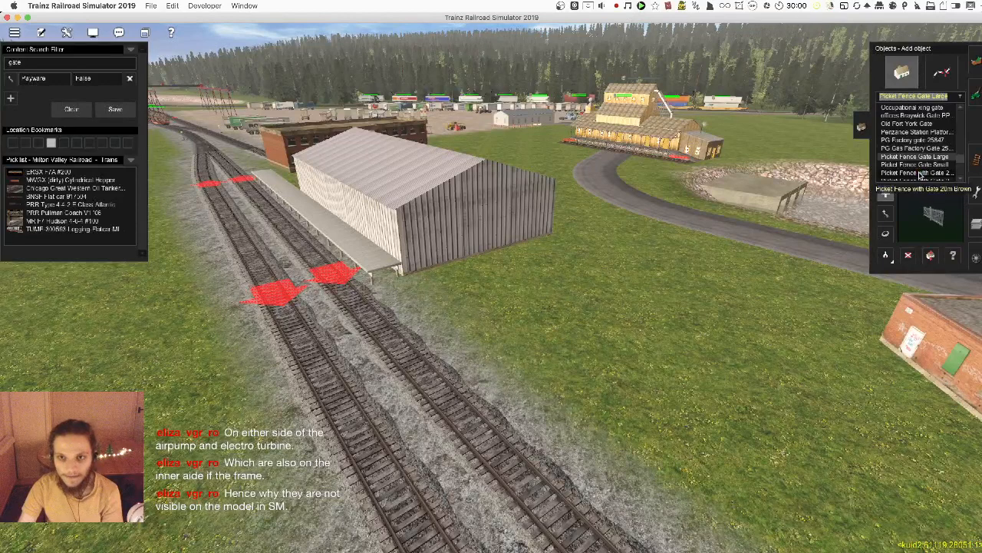
# - Browse the gate results past the siding gates, Sussex gates and VR gatehouses to 5 Bar Gate-open
pyautogui.scroll(-7, 921, 175)
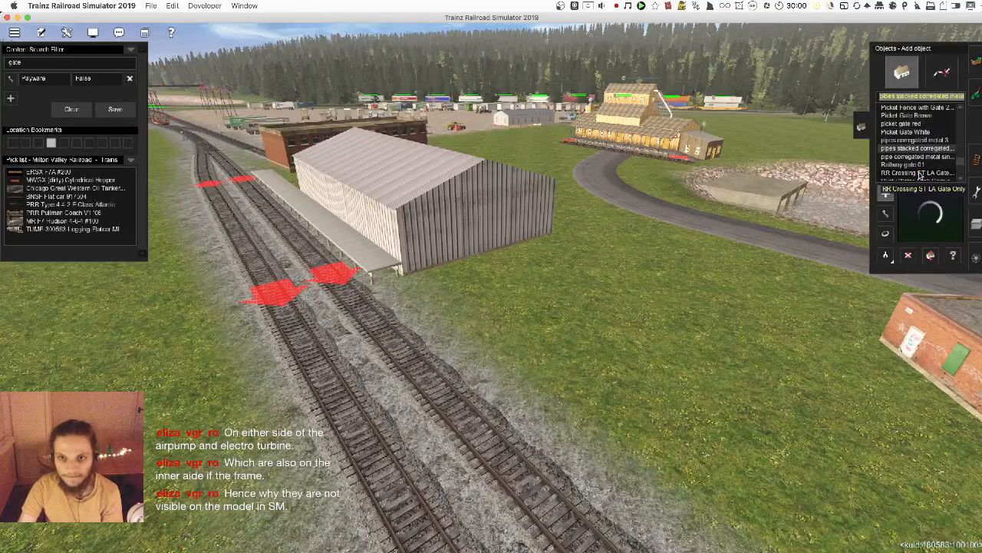
pyautogui.scroll(-8, 920, 175)
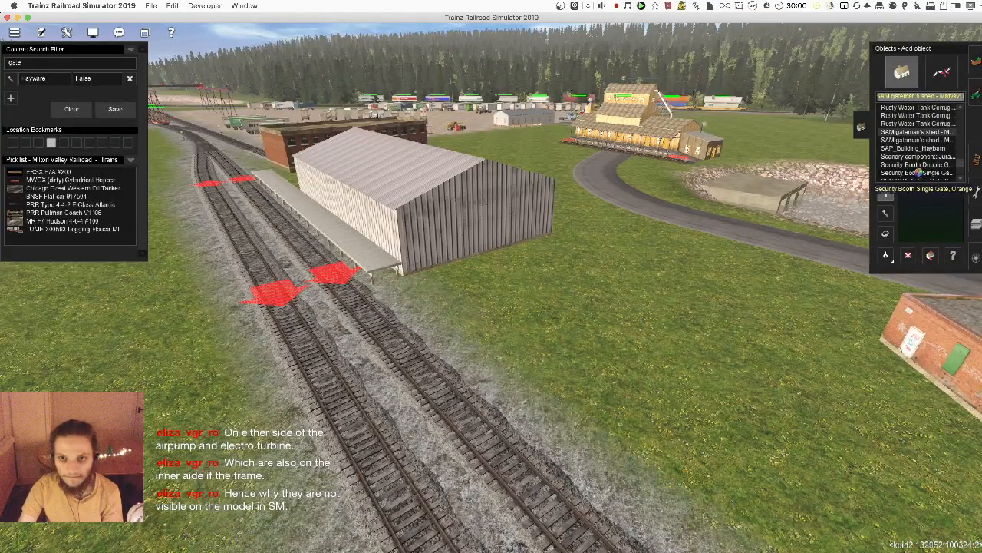
pyautogui.scroll(-8, 918, 174)
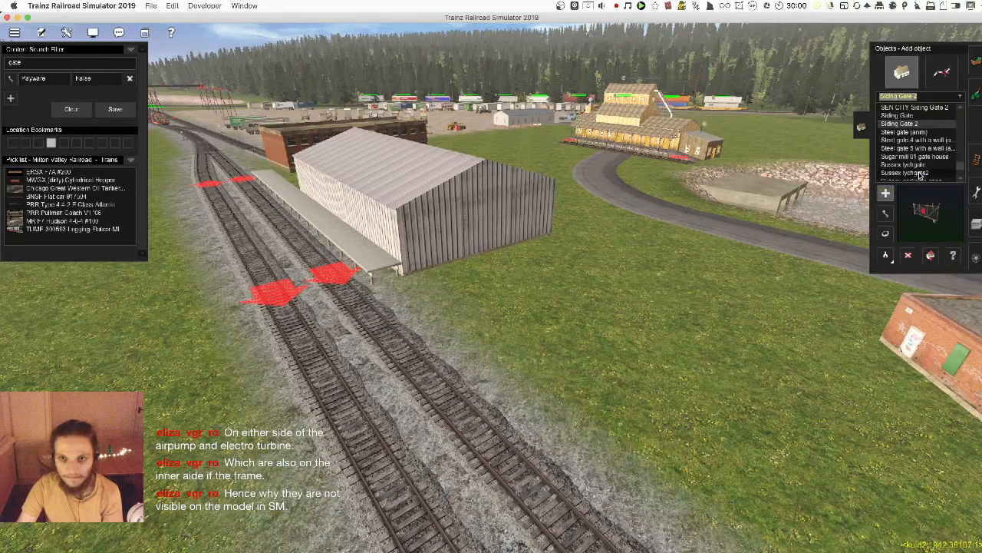
pyautogui.scroll(-4, 921, 174)
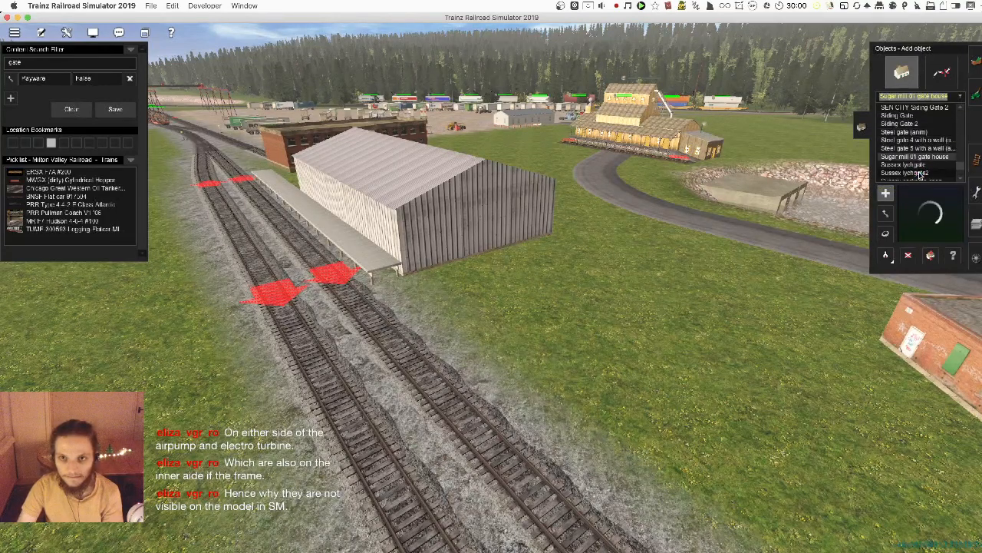
pyautogui.scroll(-9, 920, 175)
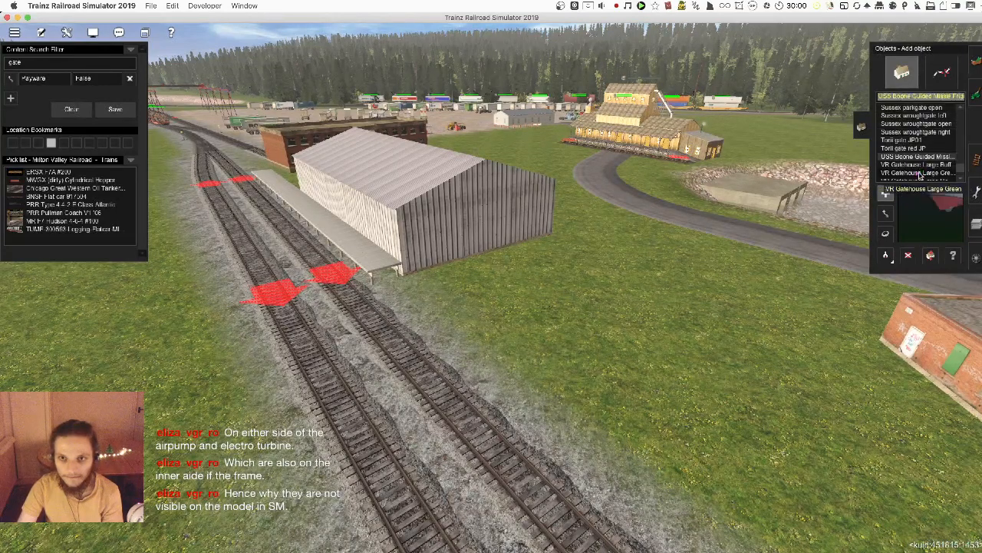
pyautogui.scroll(-9, 920, 175)
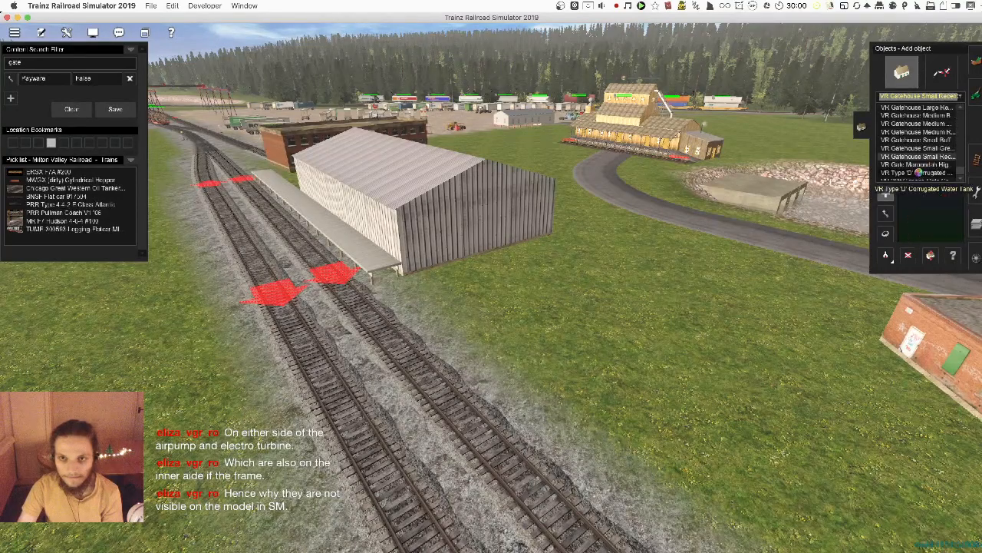
pyautogui.scroll(-7, 919, 173)
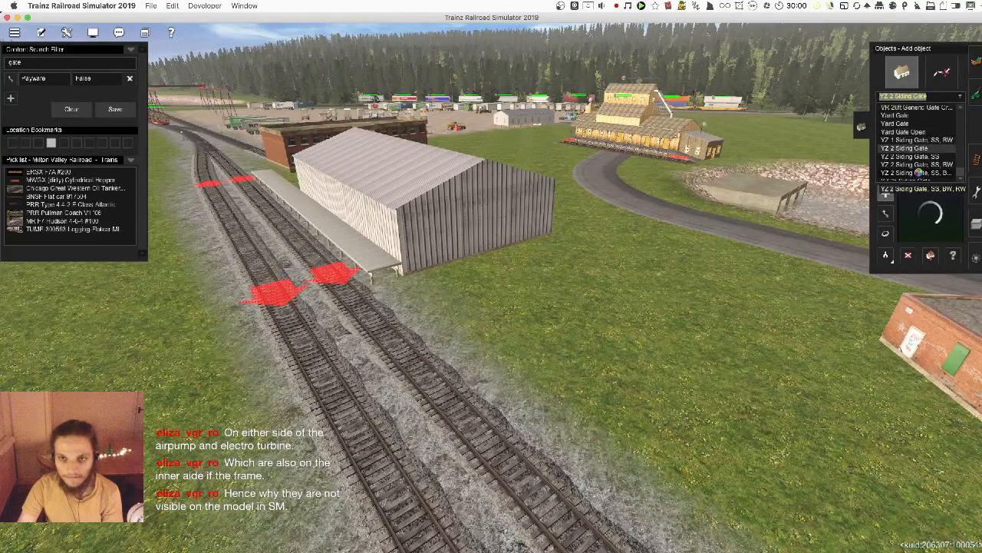
pyautogui.scroll(-5, 919, 174)
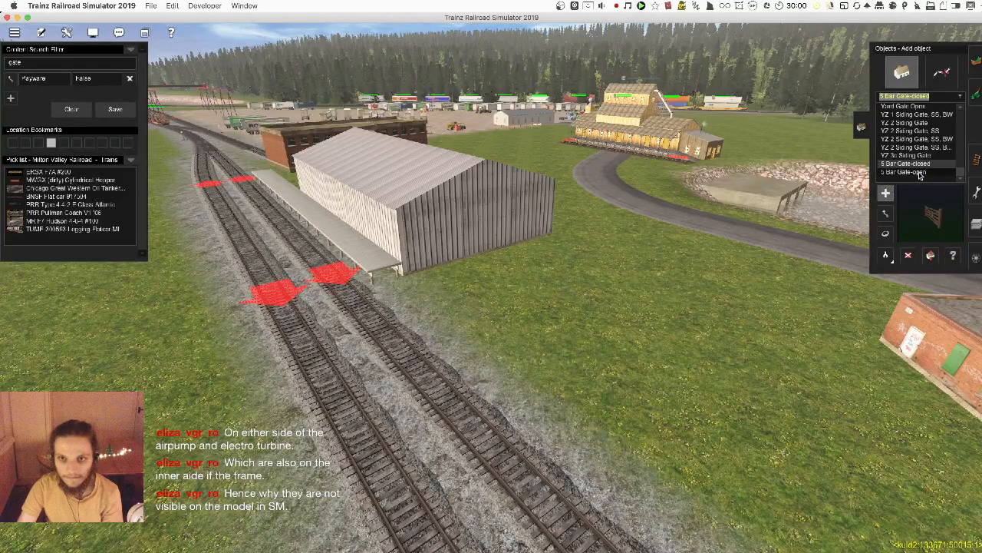
pyautogui.scroll(-1, 920, 175)
# - Filter the object list for "door" and browse the results from the warehouse generic doors to the curved barn sliding doors
pyautogui.click(46, 67)
pyautogui.write('c')
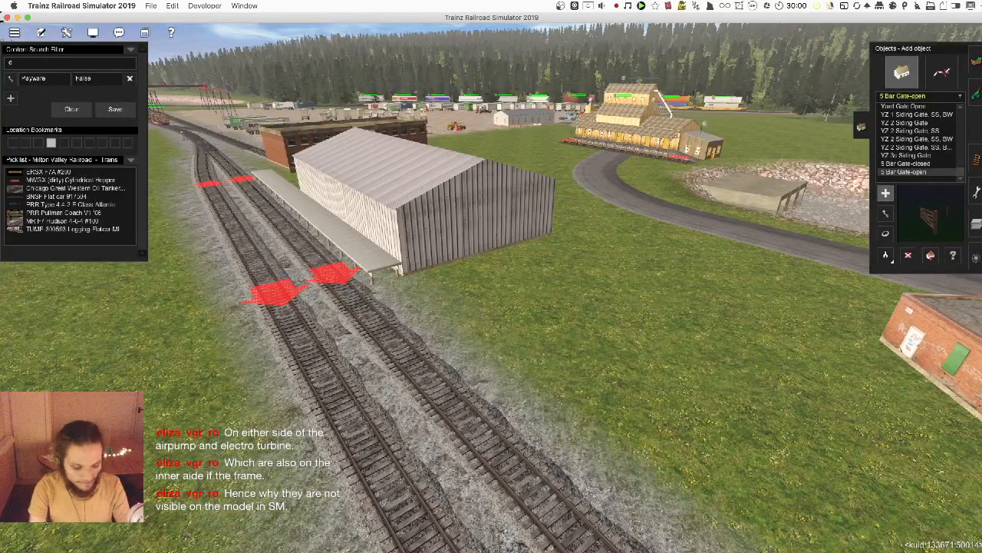
pyautogui.click(918, 163)
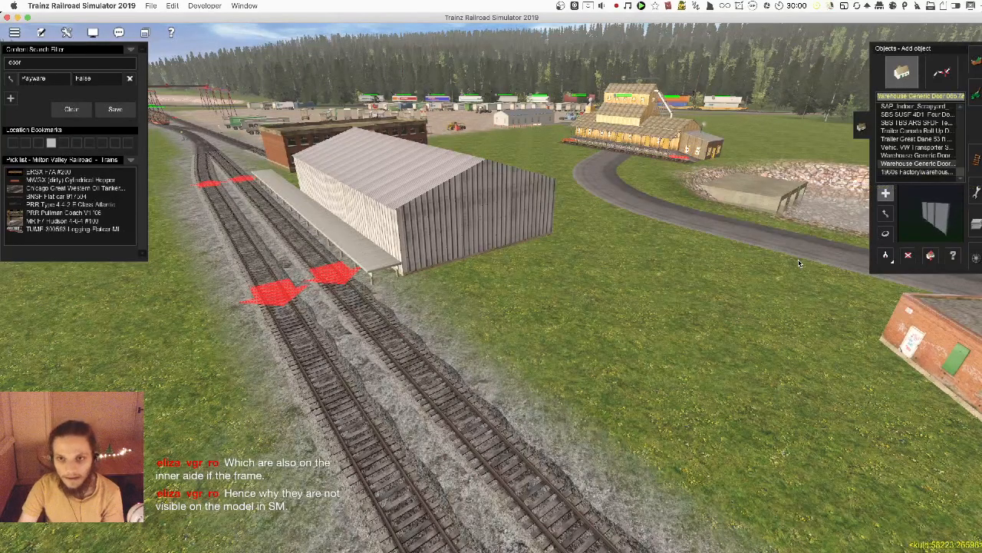
pyautogui.press('Down')
pyautogui.press('Down')
pyautogui.press('Down')
pyautogui.press('Down')
pyautogui.press('Down')
pyautogui.press('Down')
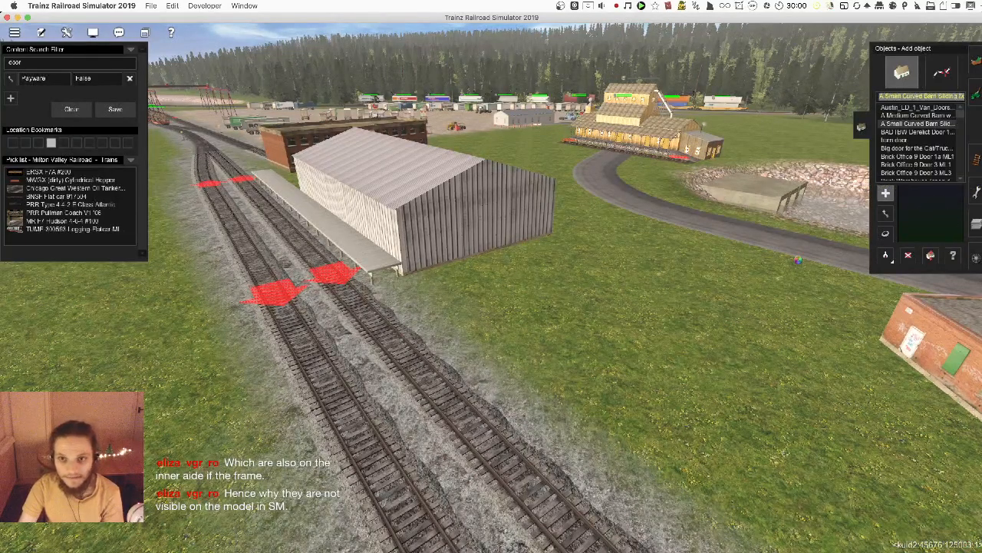
# - Compare the previews of BADTBW Derelict Door 1 and its neighbours and select Big door for the Cat/Truck
pyautogui.press('Up')
pyautogui.press('Up')
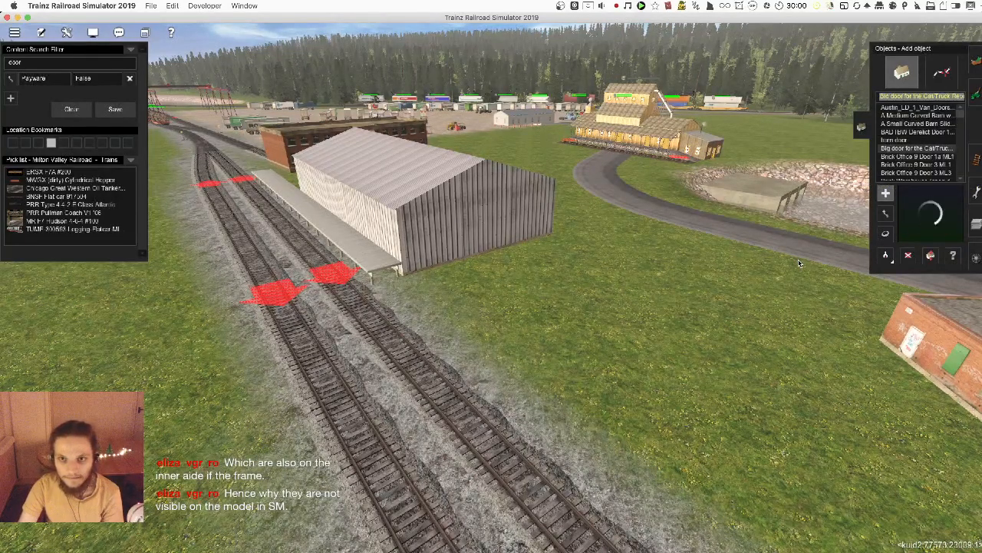
pyautogui.press('Up')
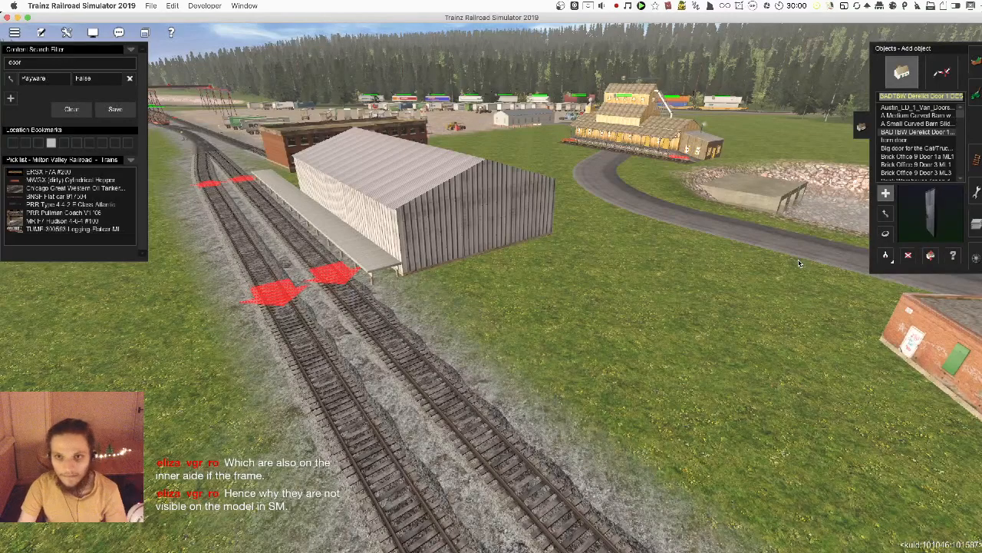
pyautogui.press('Up')
pyautogui.press('Down')
pyautogui.press('Down')
pyautogui.press('Down')
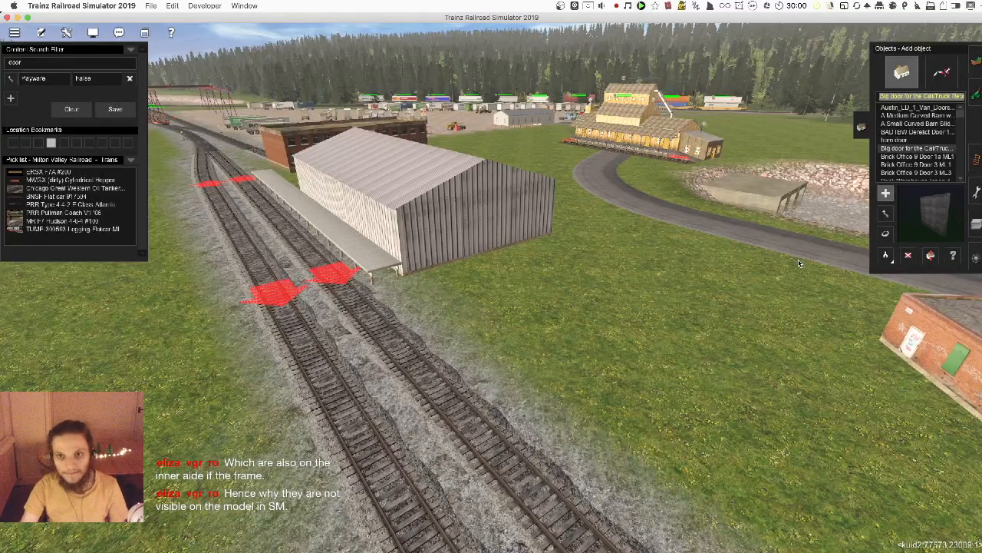
# - Try Big door for the Cat/Truck in front of the shed's end wall, inspect it from the side and undo the placement
pyautogui.rightClick(455, 273)
pyautogui.scroll(5, 455, 274)
pyautogui.click(489, 295)
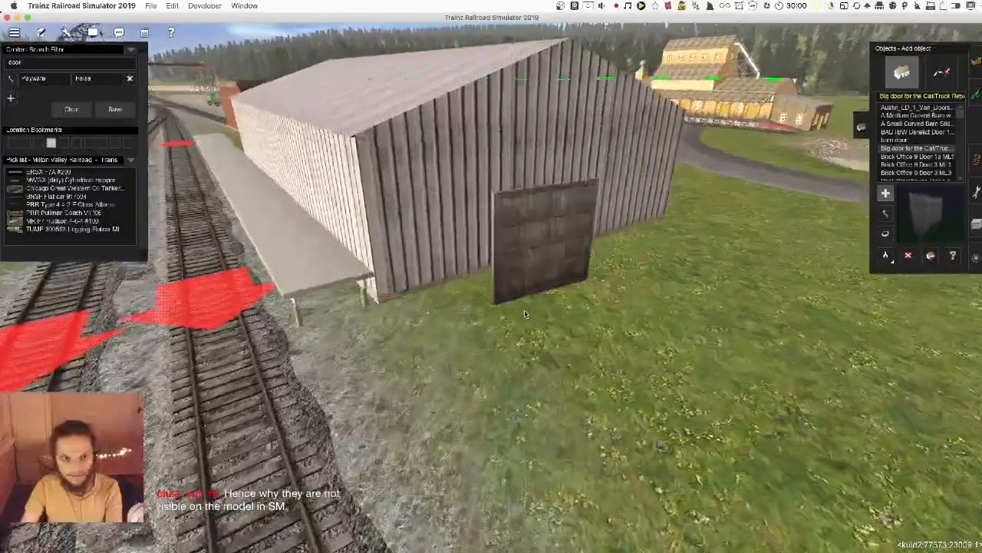
pyautogui.scroll(3, 487, 295)
pyautogui.press('Right')
pyautogui.press('Left')
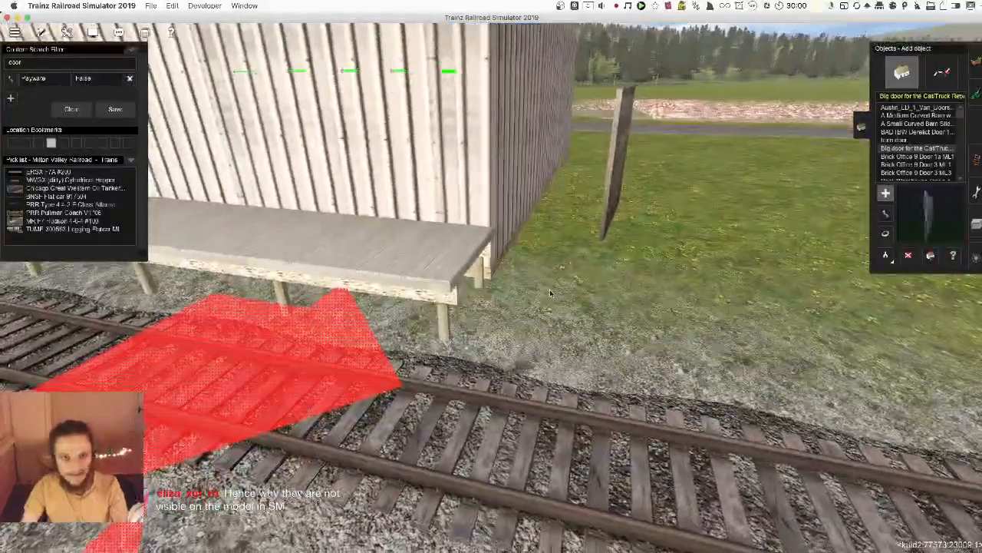
pyautogui.press('super+z')
# - Try the big door beside the end of the loading platform, inspect it and undo the placement
pyautogui.click(446, 283)
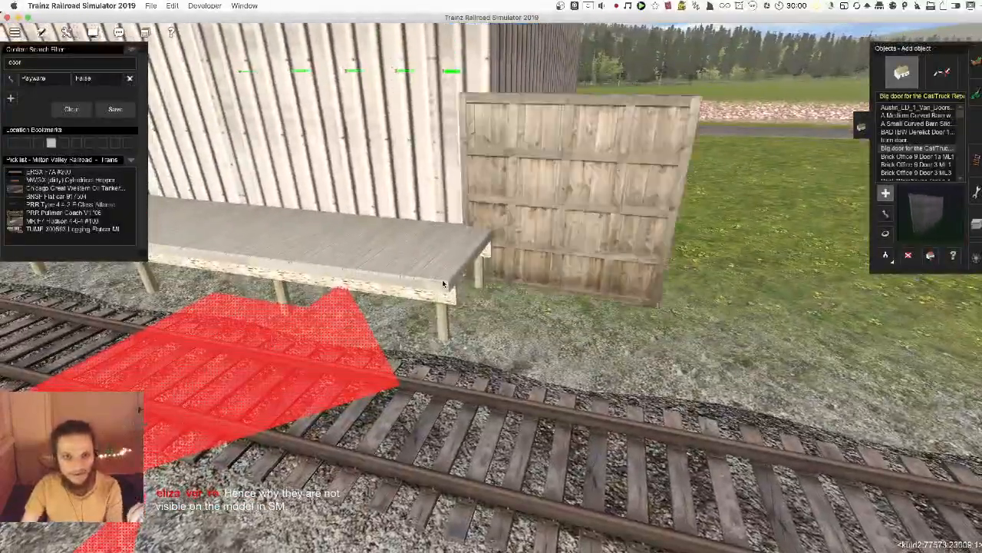
pyautogui.scroll(-5, 446, 283)
pyautogui.scroll(5, 862, 280)
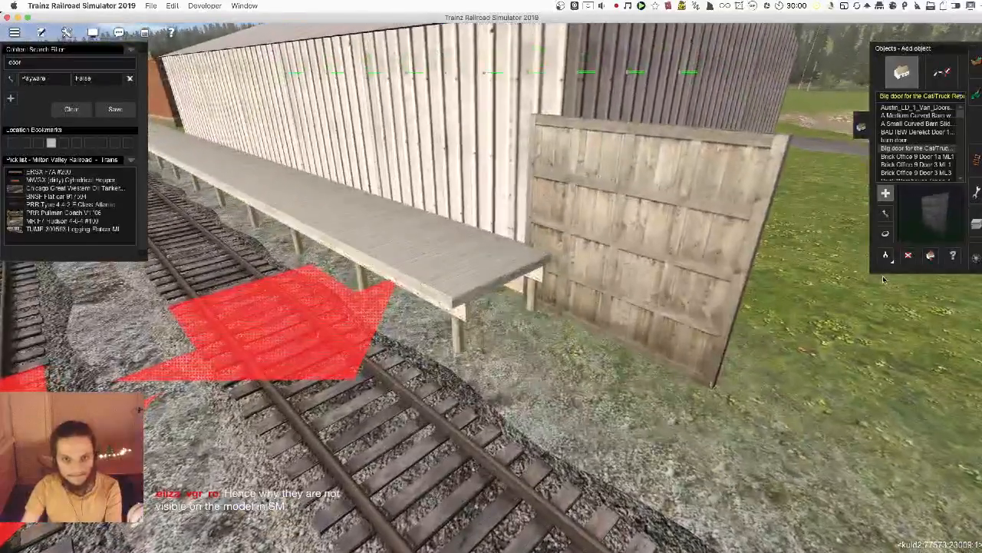
pyautogui.press('super+z')
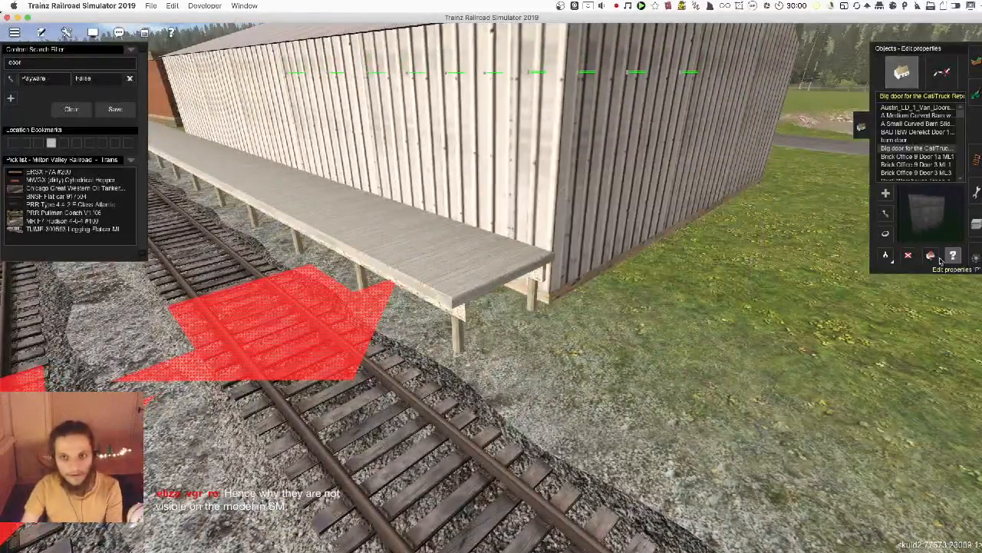
# - Assign the Multiple Industry New 32 object at the shed to the Temp Locked layer
pyautogui.scroll(-5, 514, 315)
pyautogui.click(376, 173)
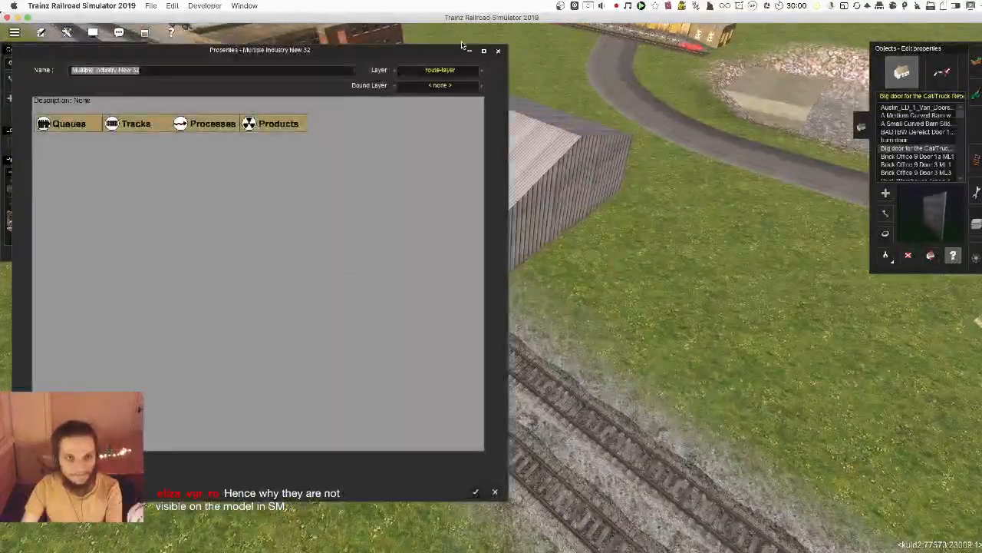
pyautogui.click(450, 70)
pyautogui.click(439, 89)
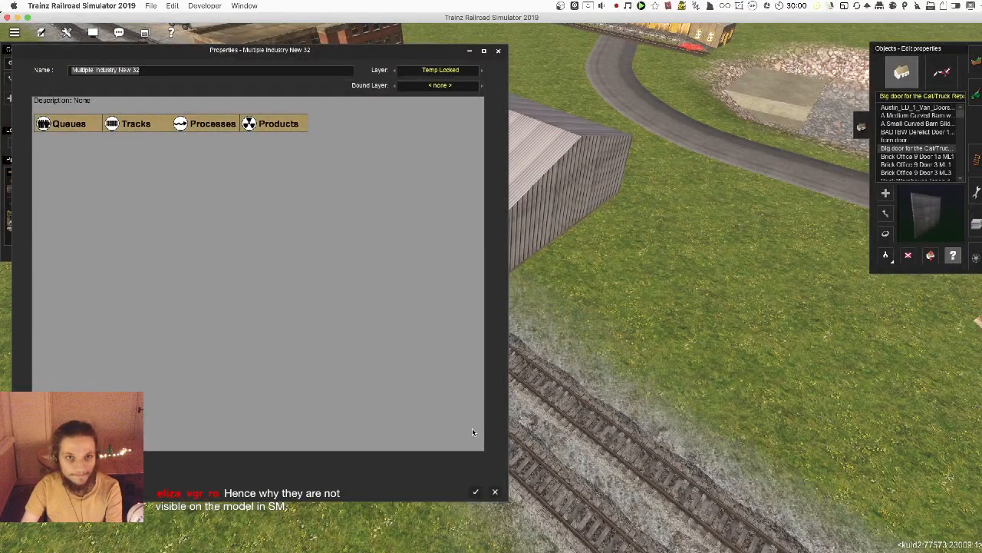
pyautogui.click(478, 493)
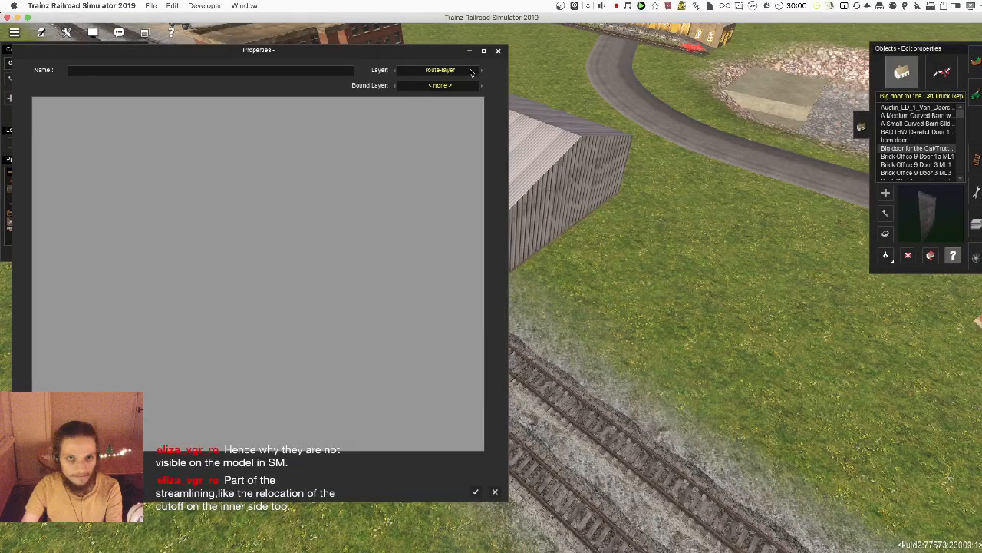
# - Assign the unnamed object at the shed to the Temp Locked layer and open the properties of Multiple Industry New 31
pyautogui.click(471, 72)
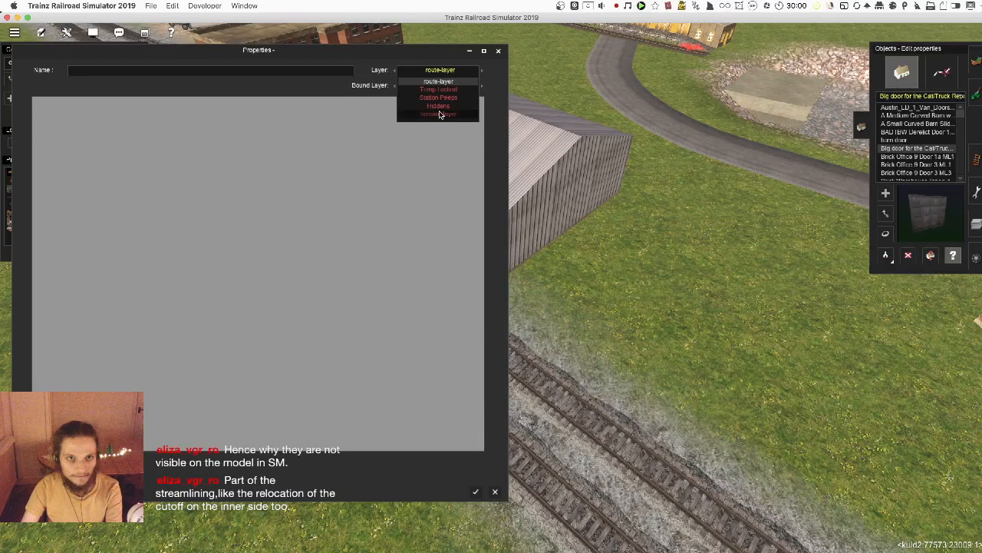
pyautogui.click(440, 89)
pyautogui.click(474, 498)
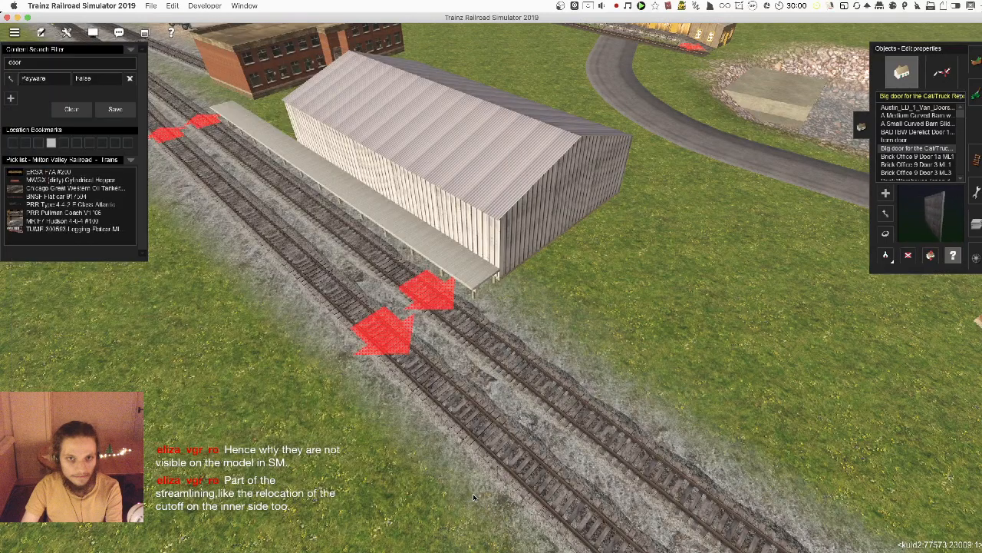
pyautogui.click(514, 185)
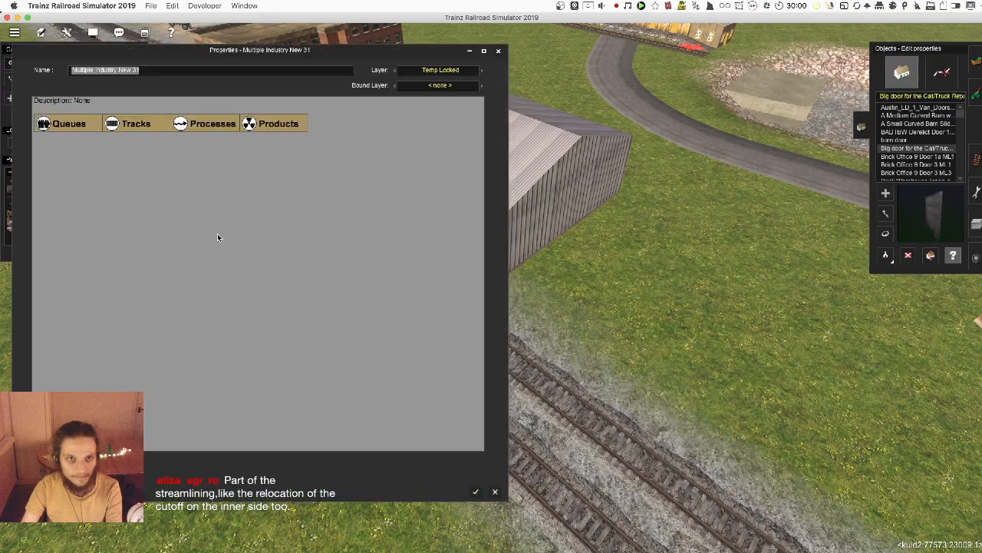
# - Select Brick Office 9 Door 3 ML3 from the door results and place it against the shed's end wall beside the platform
pyautogui.scroll(3, 457, 234)
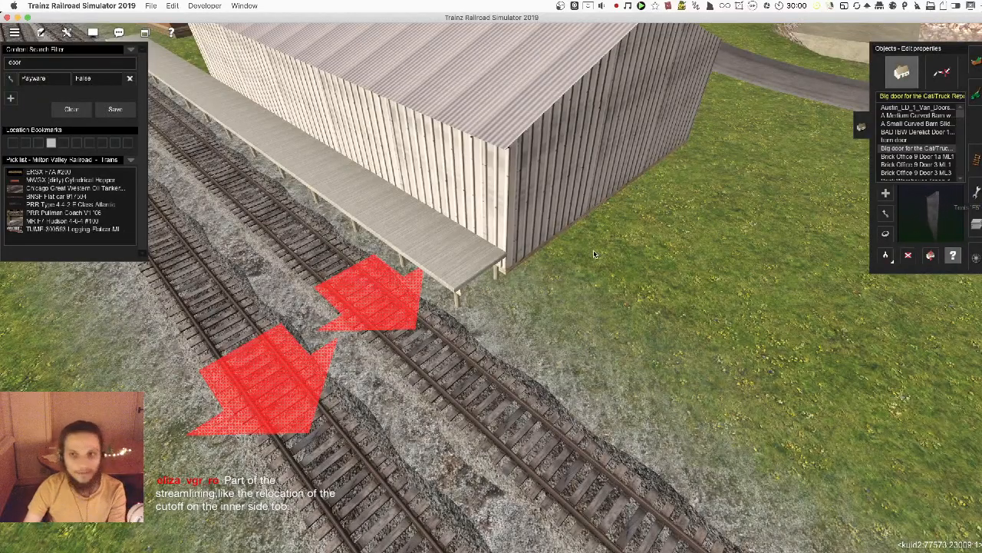
pyautogui.scroll(4, 475, 273)
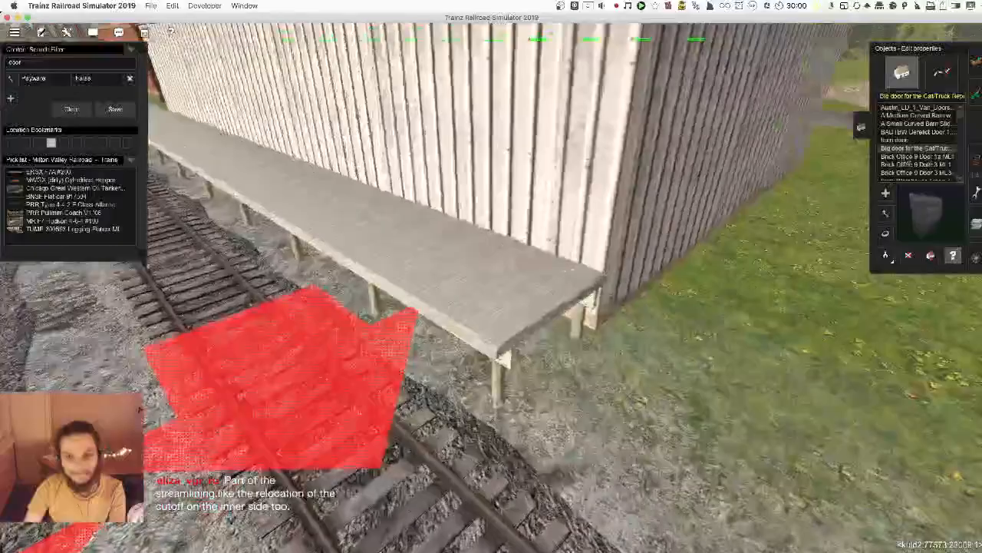
pyautogui.click(918, 156)
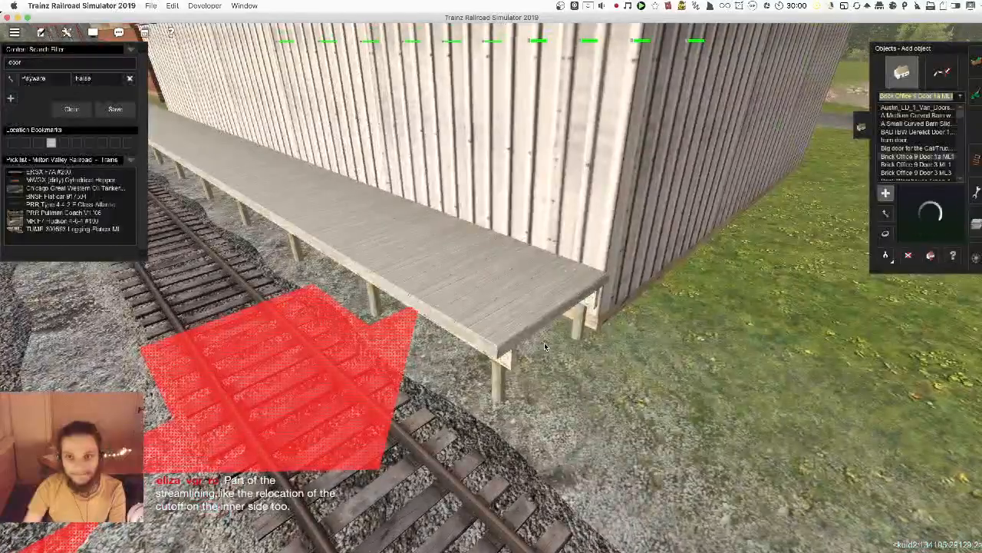
pyautogui.press('Down')
pyautogui.press('Down')
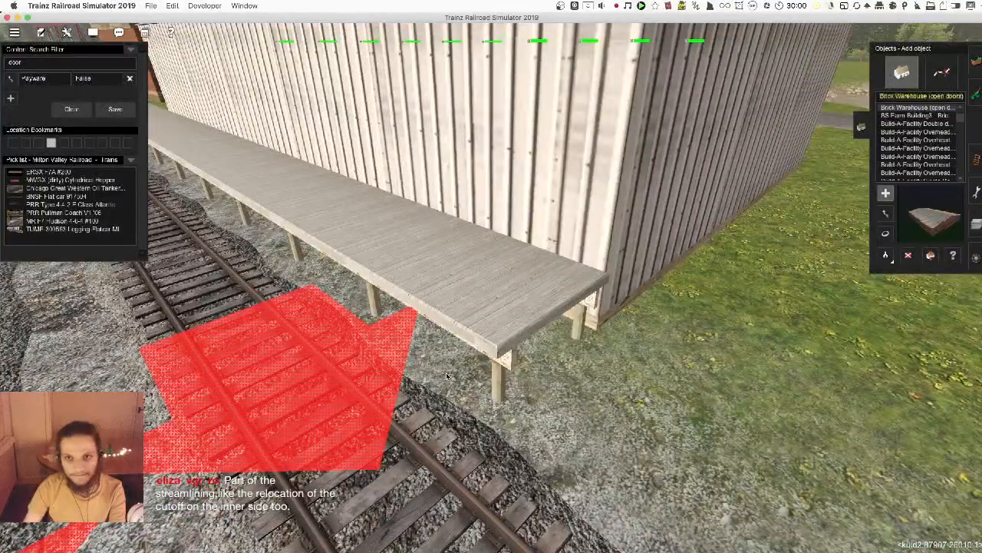
pyautogui.press('Left')
pyautogui.press('Up')
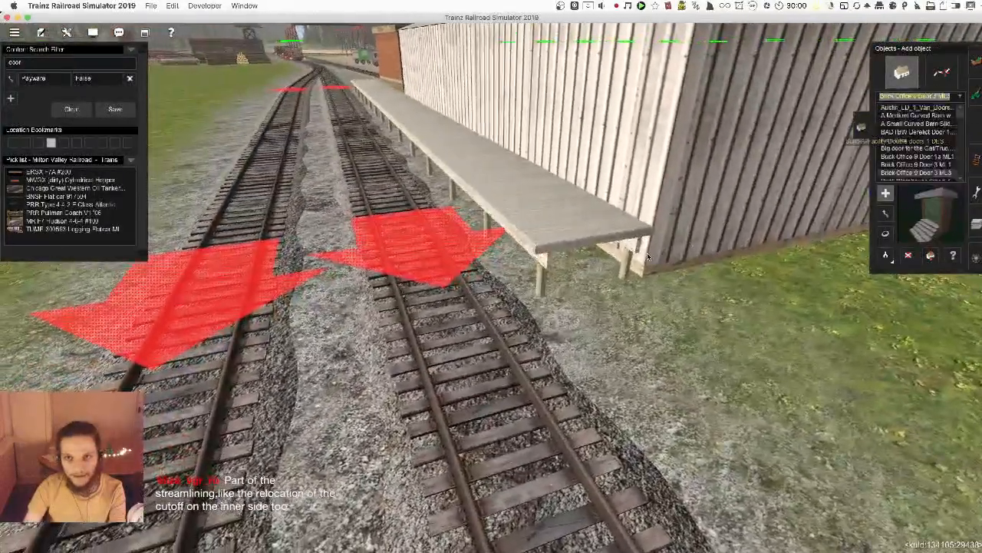
pyautogui.rightClick(659, 284)
pyautogui.click(658, 283)
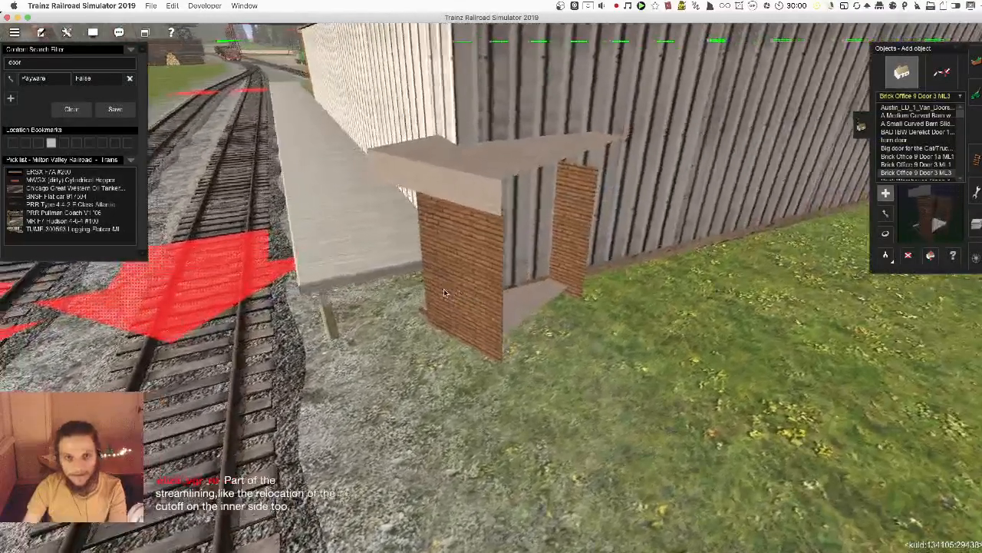
# - Rotate and move the brick office door so it sits against the shed's end wall with its steps facing outward
pyautogui.rightClick(444, 289)
pyautogui.press('r')
pyautogui.moveTo(540, 305); pyautogui.dragTo(550, 266)
pyautogui.press('m')
pyautogui.press('r')
pyautogui.press('m')
pyautogui.press('r')
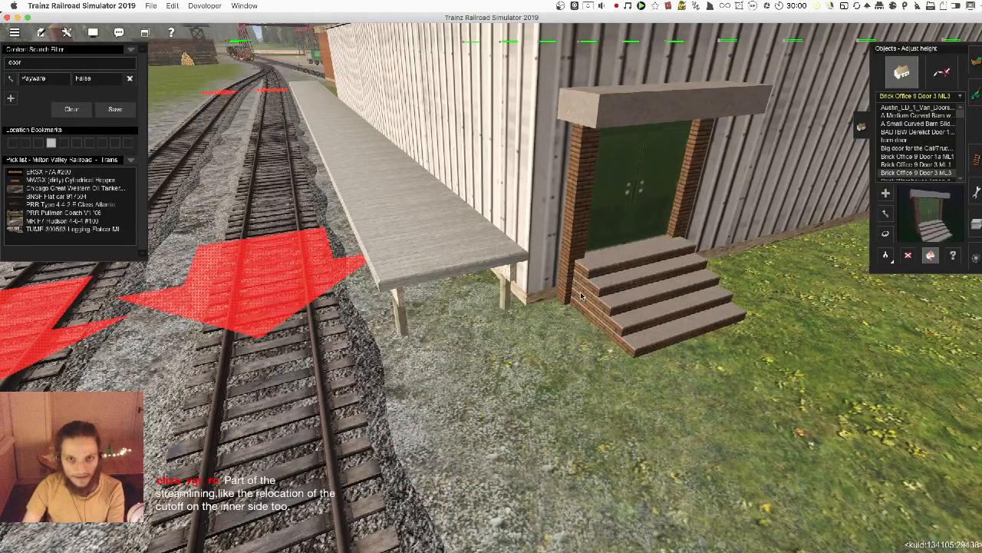
# - Inspect the brick office door from several sides and fine-tune its position against the shed's end wall
pyautogui.press('Down')
pyautogui.press('Left')
pyautogui.press('Left')
pyautogui.press('Up')
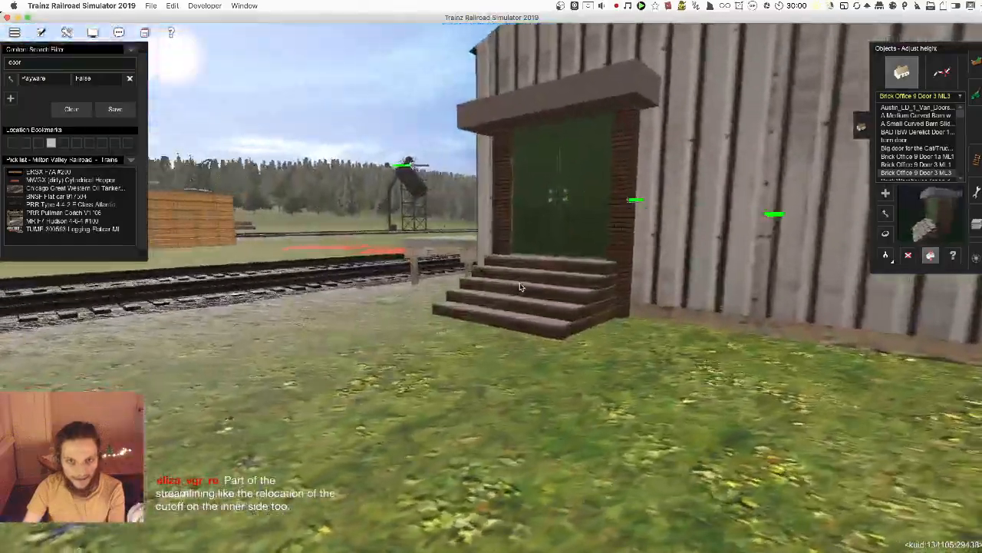
pyautogui.click(885, 214)
pyautogui.press('Right')
pyautogui.moveTo(566, 356); pyautogui.dragTo(613, 399)
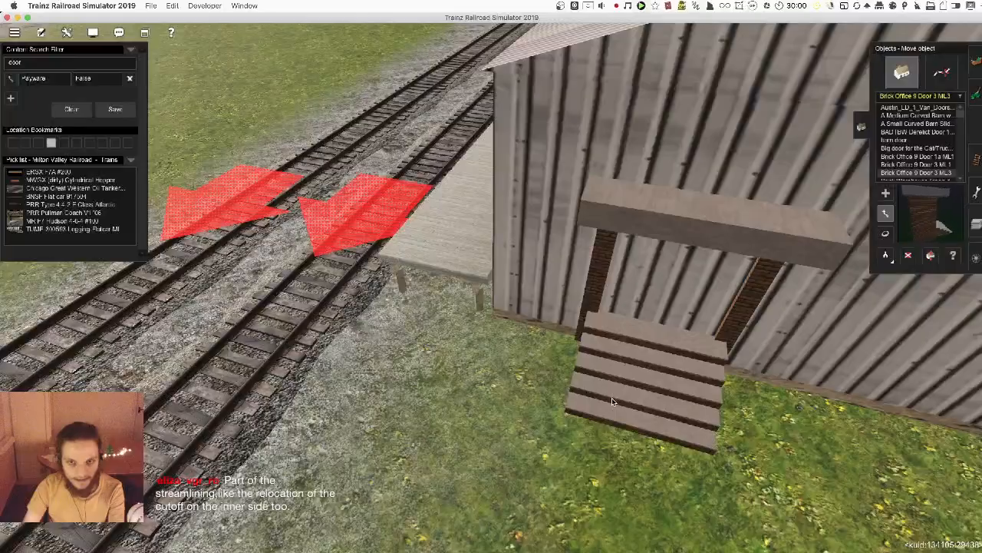
pyautogui.press('Down')
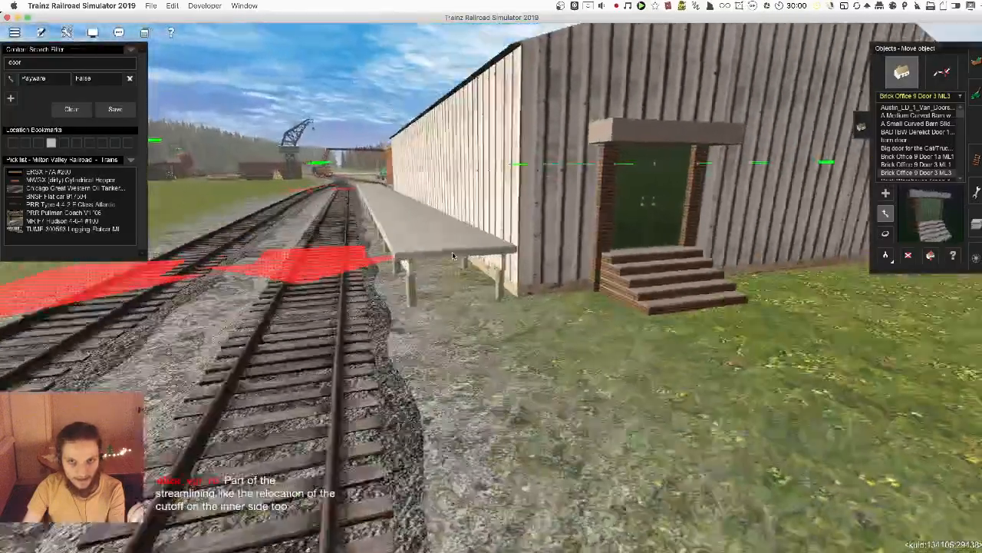
# - Lower the loading platform's near-end spline point by the brick office door to a height of 307.26 m
pyautogui.press('Left')
pyautogui.press('Right')
pyautogui.moveTo(601, 267); pyautogui.dragTo(544, 273)
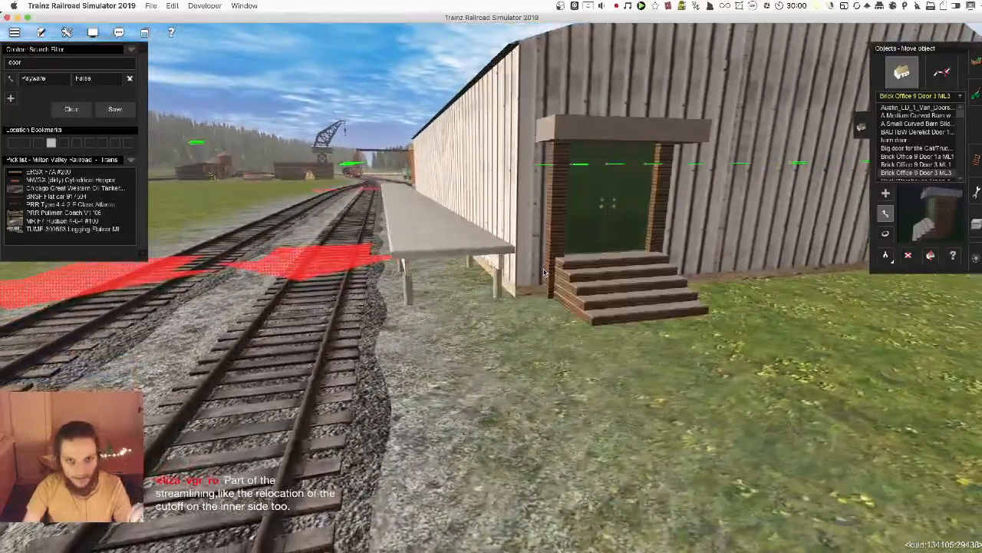
pyautogui.rightClick(449, 290)
pyautogui.click(941, 72)
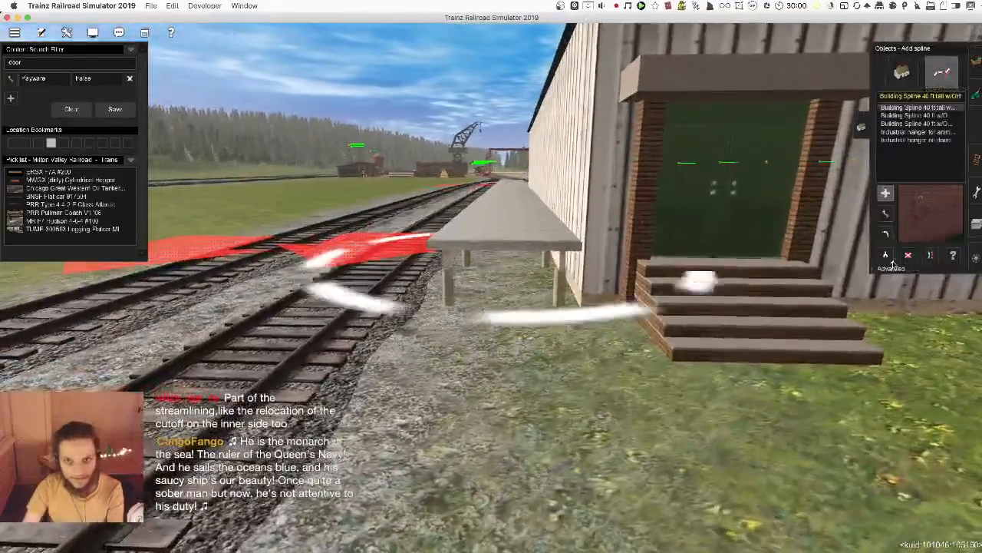
pyautogui.click(891, 268)
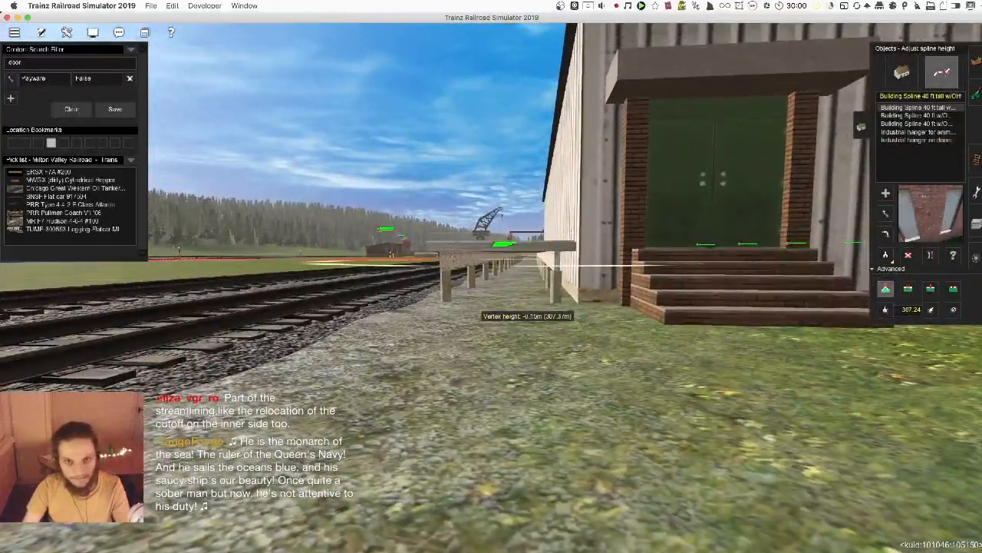
pyautogui.moveTo(503, 245); pyautogui.dragTo(503, 249)
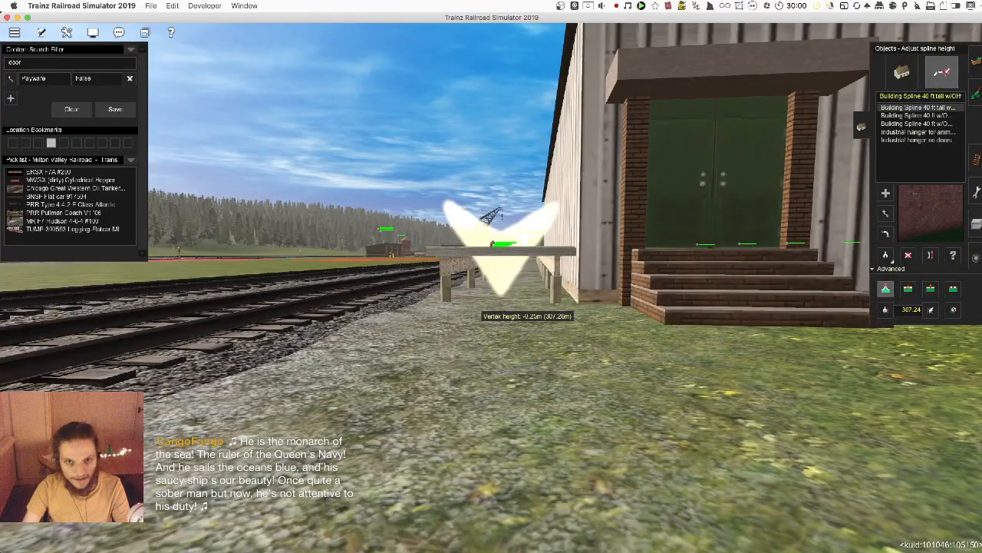
# - Copy the 307.26 m height from the platform's near-end spline point and apply it to the far-end point
pyautogui.press('pagedown')
pyautogui.press('Up')
pyautogui.click(886, 310)
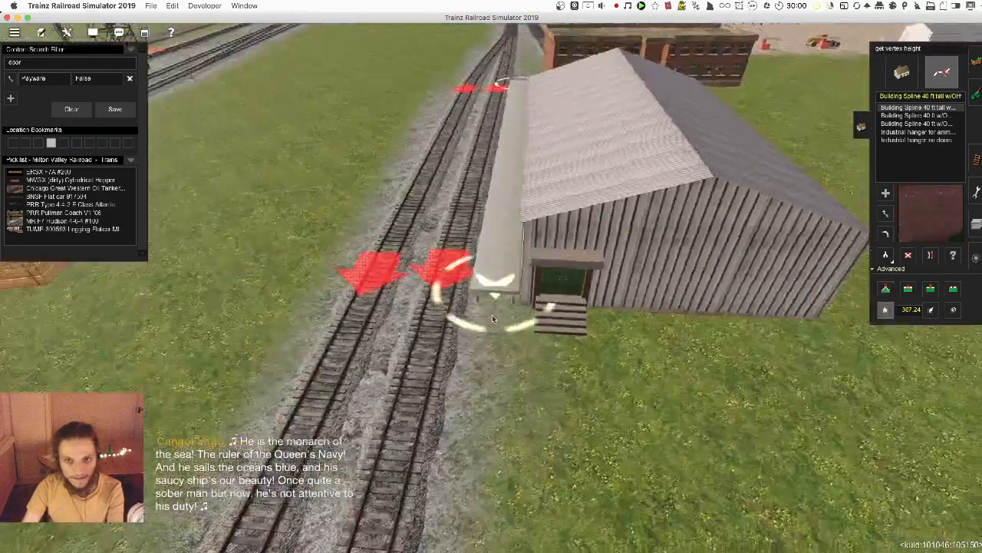
pyautogui.press('Left')
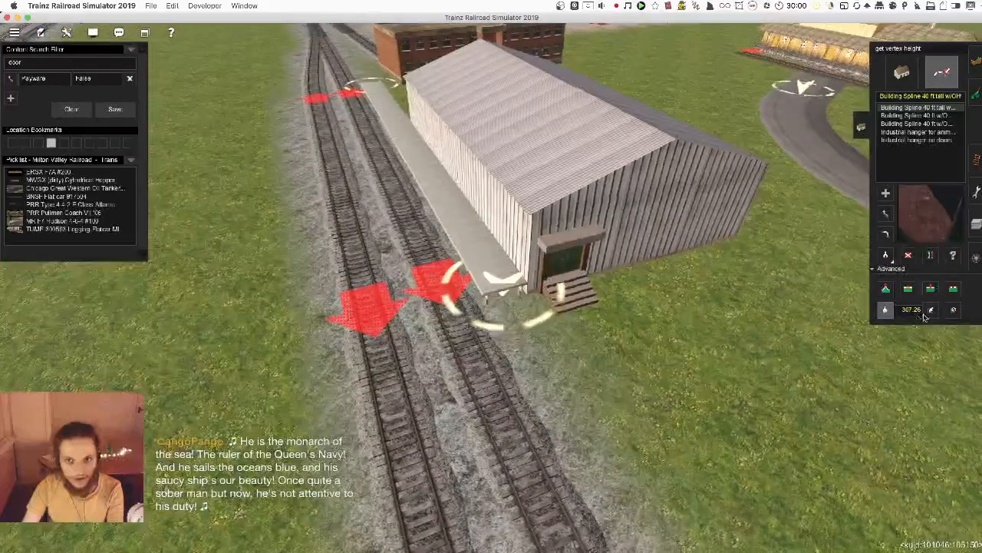
pyautogui.click(931, 309)
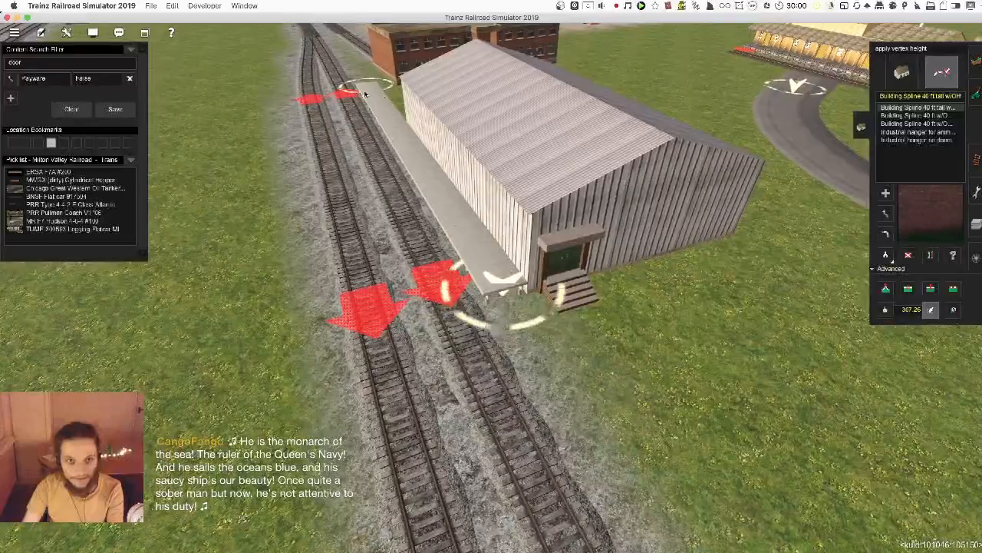
pyautogui.press('pageup')
pyautogui.press('Left')
# - Try out the Build-A-Facility Double doors object from the door results beside the platform and undo its placement
pyautogui.click(902, 72)
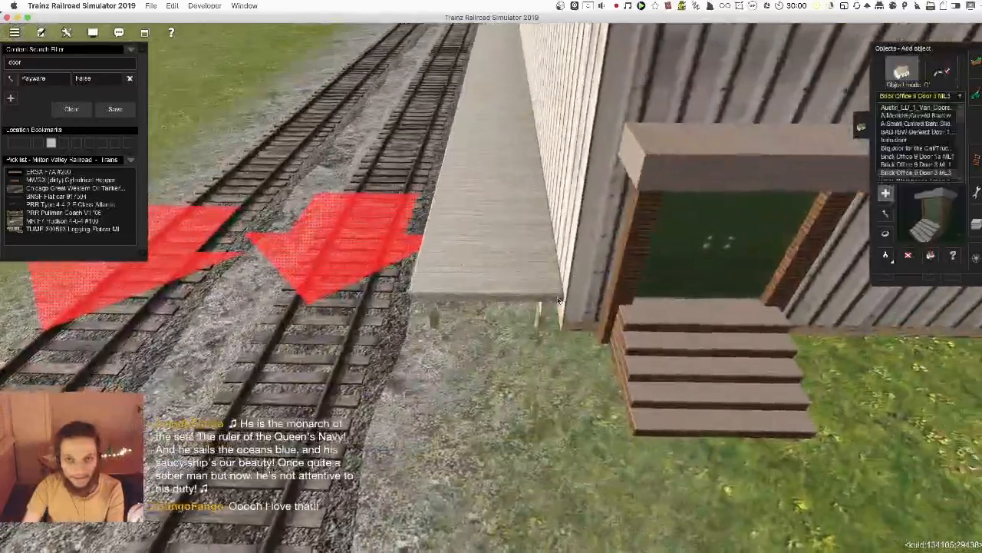
pyautogui.press('Right')
pyautogui.press('Down')
pyautogui.scroll(-3, 931, 175)
pyautogui.click(921, 115)
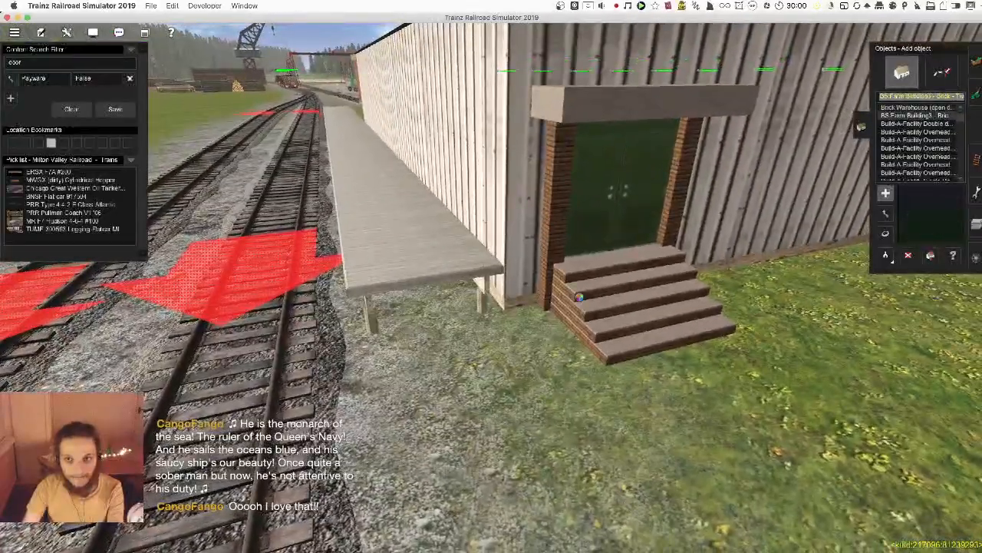
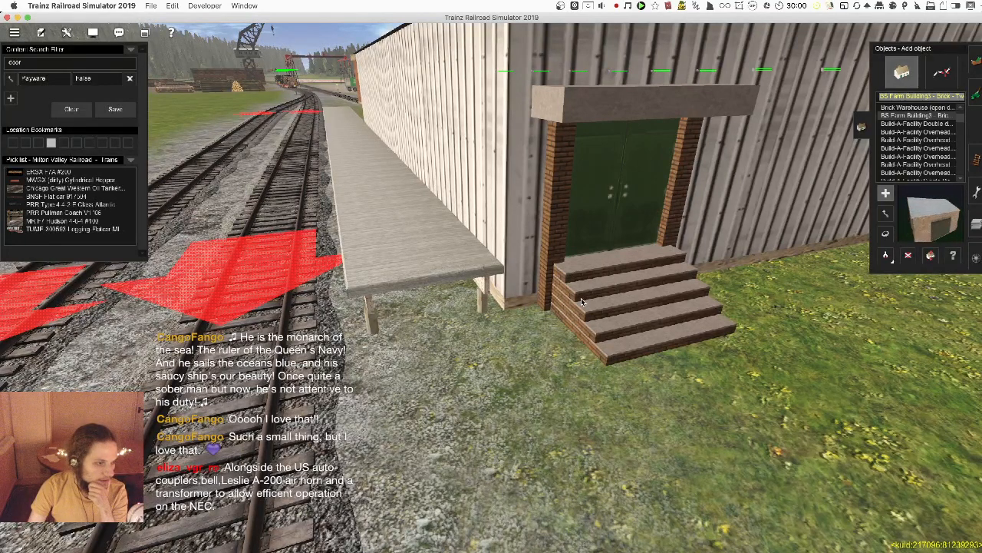
pyautogui.press('Down')
pyautogui.press('Down')
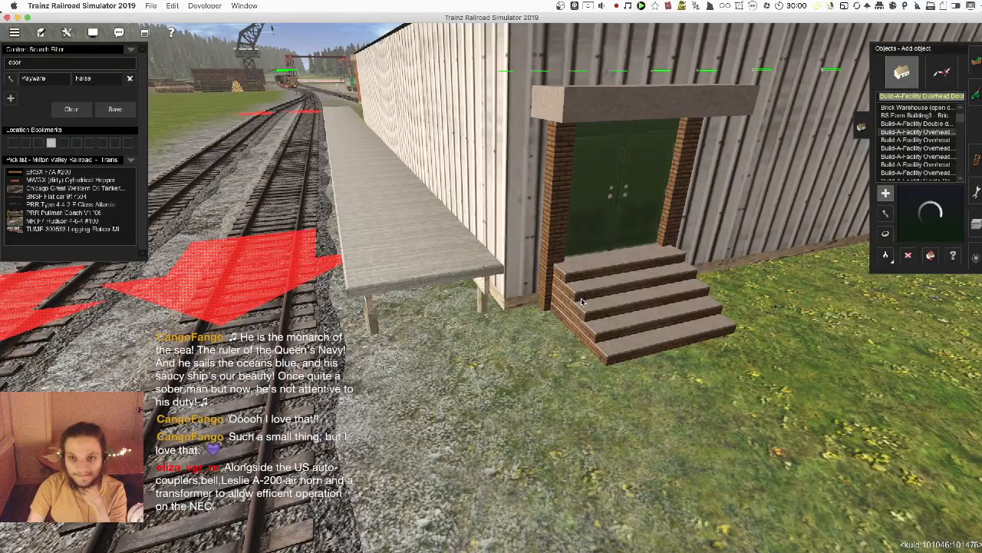
pyautogui.press('Up')
pyautogui.click(471, 395)
pyautogui.press('Left')
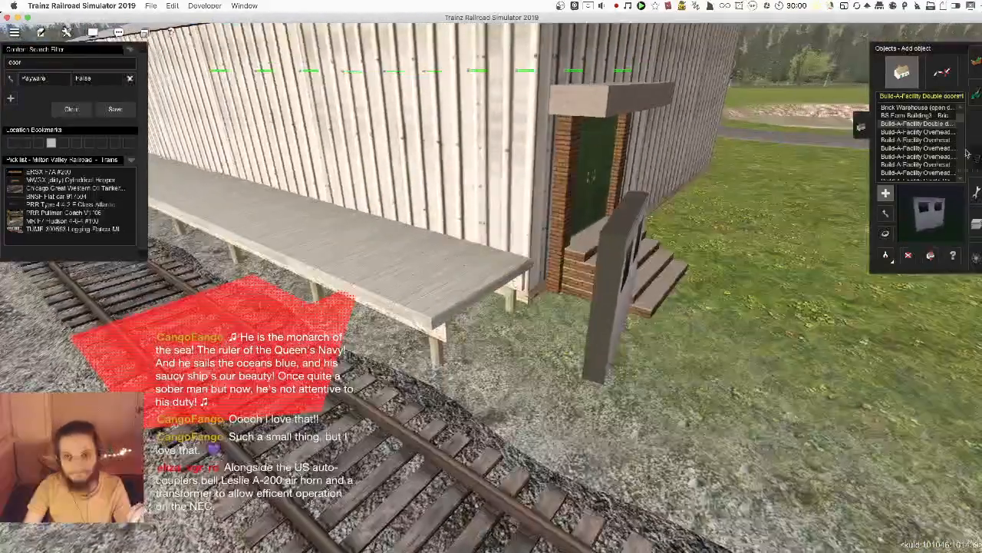
pyautogui.press('super+z')
# - Try out the first Build-A-Facility Overhead Door in the results beside the platform and undo its placement
pyautogui.click(936, 132)
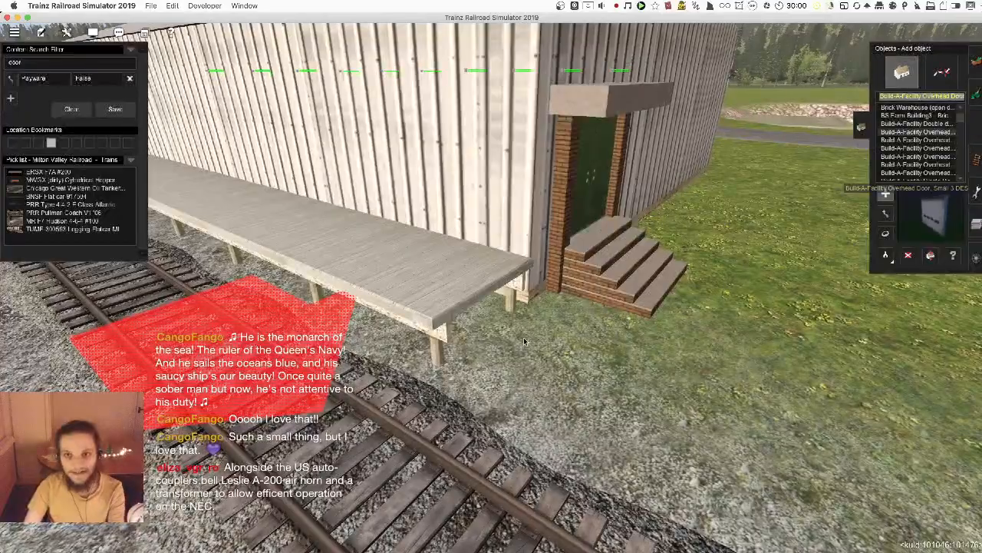
pyautogui.click(525, 383)
pyautogui.scroll(-5, 525, 383)
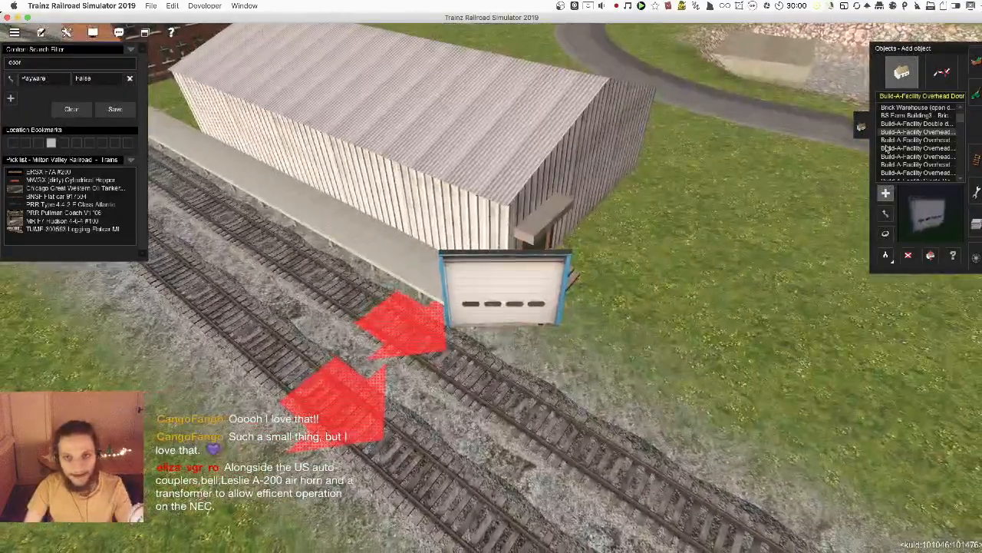
pyautogui.press('super+z')
# - Try out the white Build-A-Facility Overhead Door in front of the brick office door and rotate it to view its face
pyautogui.click(538, 326)
pyautogui.scroll(5, 558, 313)
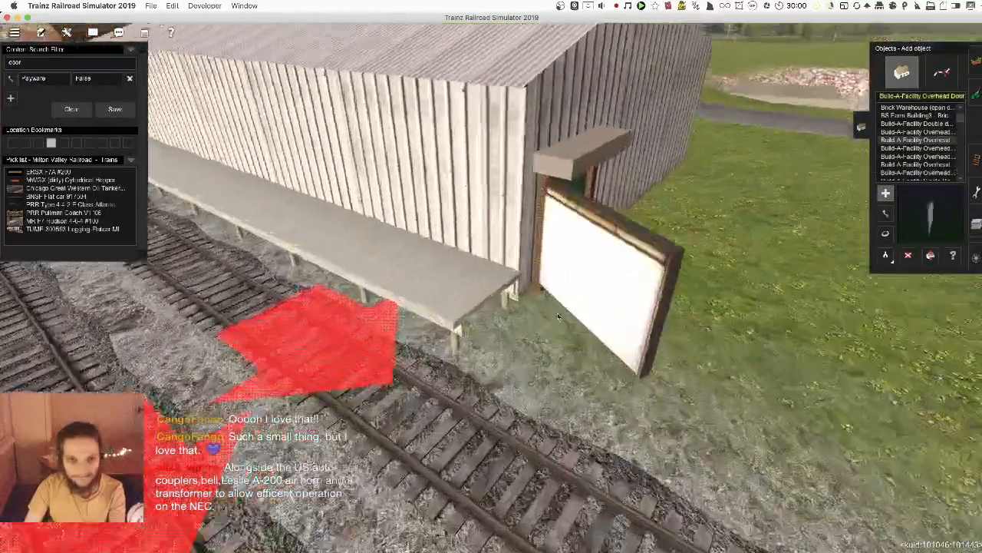
pyautogui.press('r')
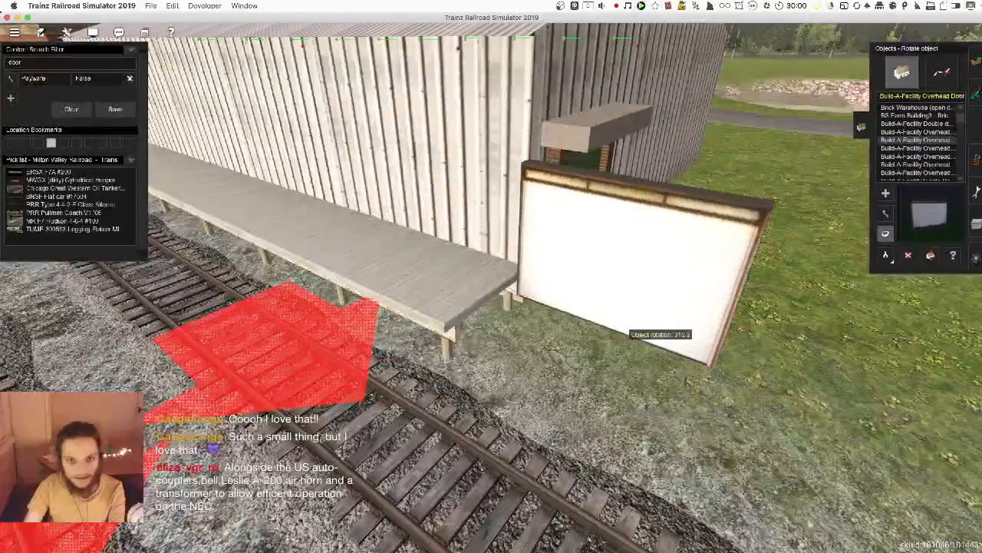
pyautogui.press('Up')
pyautogui.moveTo(628, 328); pyautogui.dragTo(630, 329)
pyautogui.press('Down')
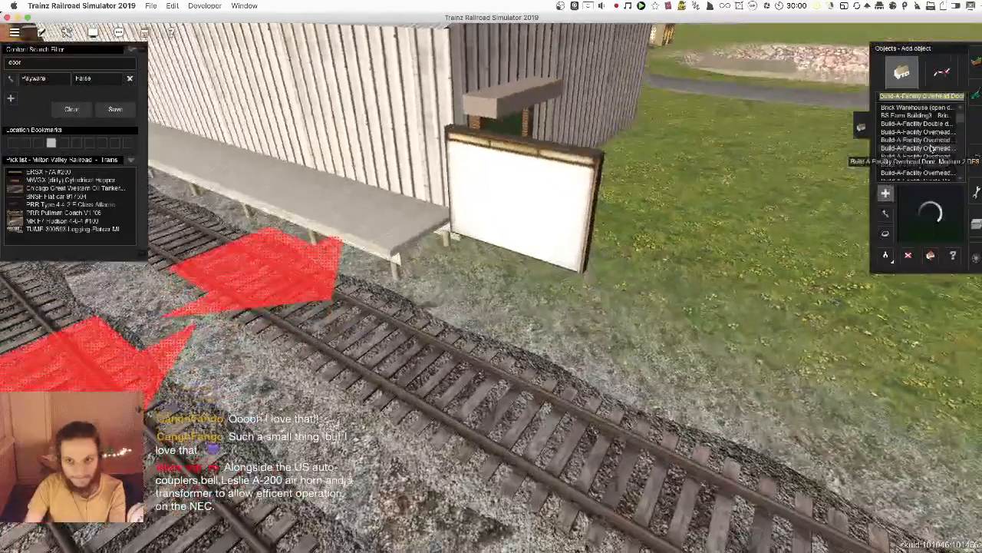
# - Place the corrugated Build-A-Facility Overhead Door beside the white one, rotate its face toward the tracks, and delete the white door
pyautogui.click(917, 148)
pyautogui.click(675, 300)
pyautogui.moveTo(665, 298); pyautogui.dragTo(782, 289)
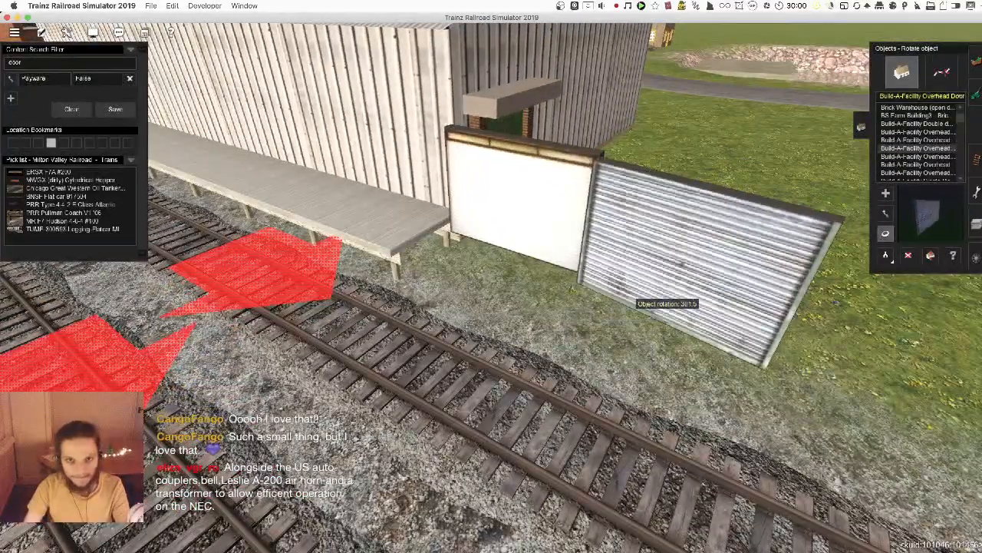
pyautogui.press('d')
pyautogui.click(553, 248)
# - Move the corrugated overhead door onto the platform and set it flush in the shed's long wall near the brick office door
pyautogui.press('Down')
pyautogui.press('m')
pyautogui.moveTo(641, 238); pyautogui.dragTo(322, 192)
pyautogui.scroll(3, 486, 315)
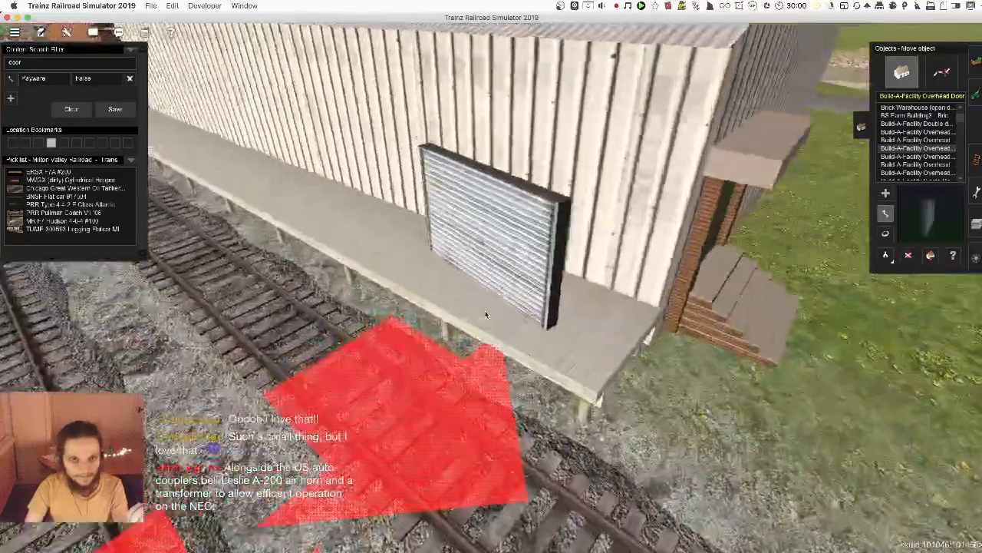
pyautogui.press('Left')
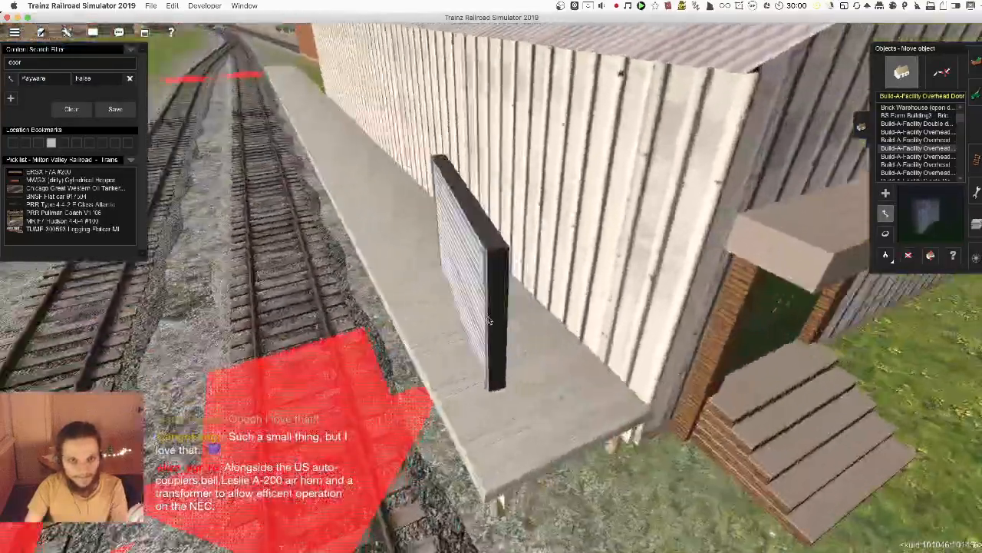
pyautogui.press('Up')
pyautogui.moveTo(436, 333); pyautogui.dragTo(536, 320)
pyautogui.press('r')
pyautogui.press('m')
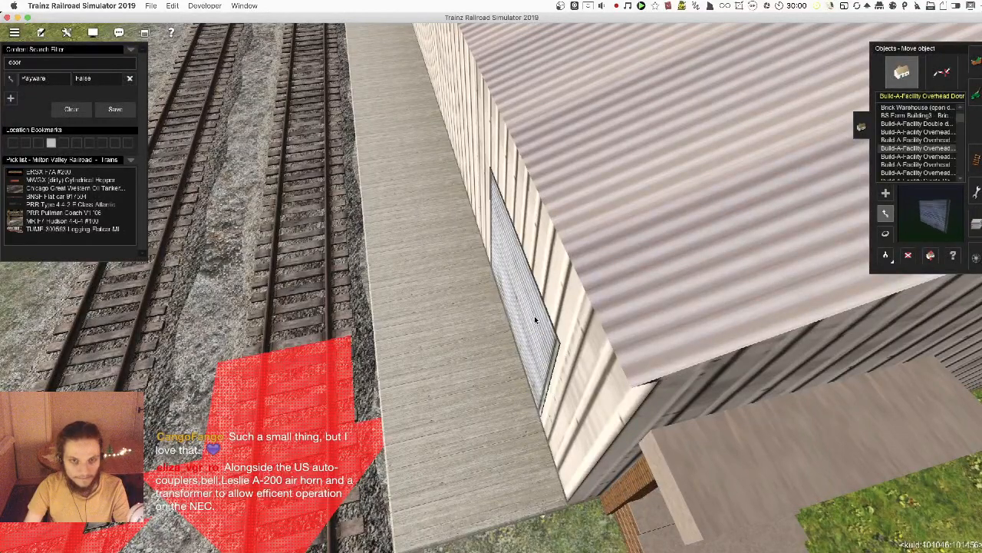
# - Add a second corrugated overhead door farther along the platform and rotate it to 312.2, parallel to the shed's long wall
pyautogui.press('Up')
pyautogui.press('a')
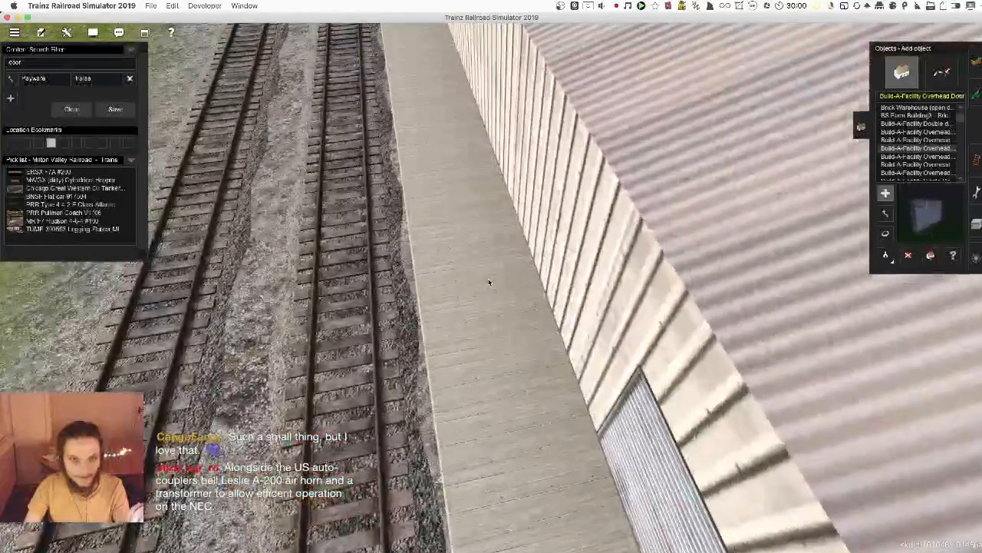
pyautogui.click(481, 287)
pyautogui.press('r')
pyautogui.moveTo(514, 266); pyautogui.dragTo(583, 266)
pyautogui.press('Down')
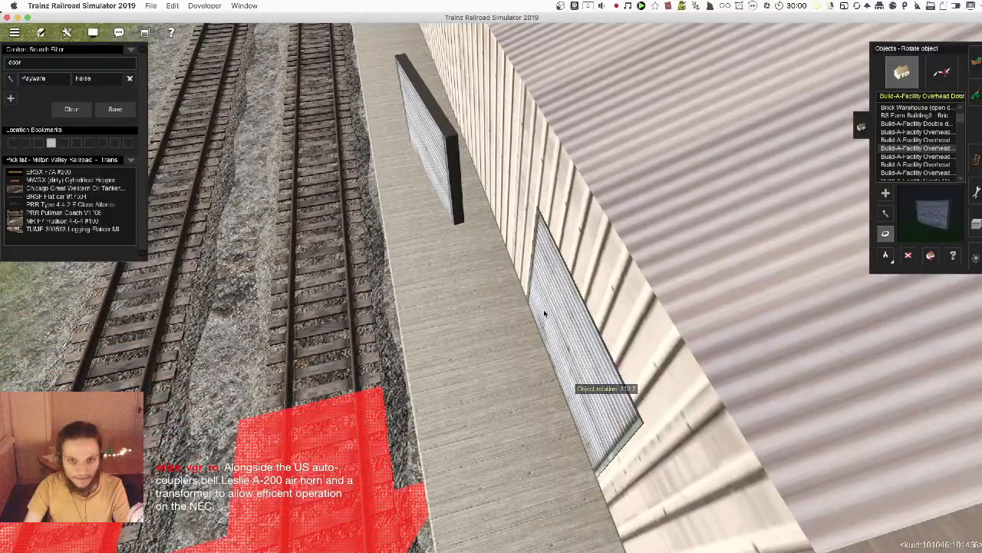
pyautogui.rightClick(469, 237)
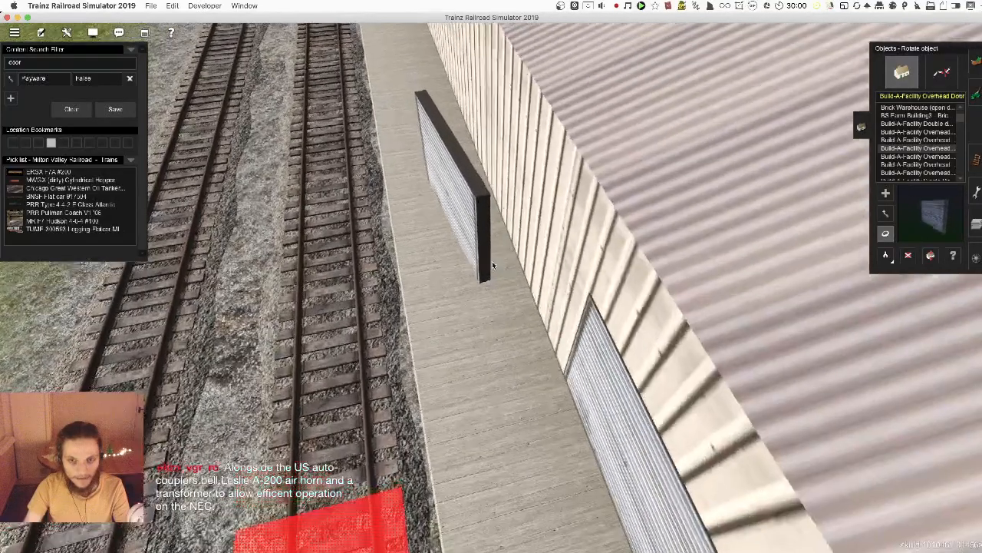
pyautogui.moveTo(483, 245); pyautogui.dragTo(518, 244)
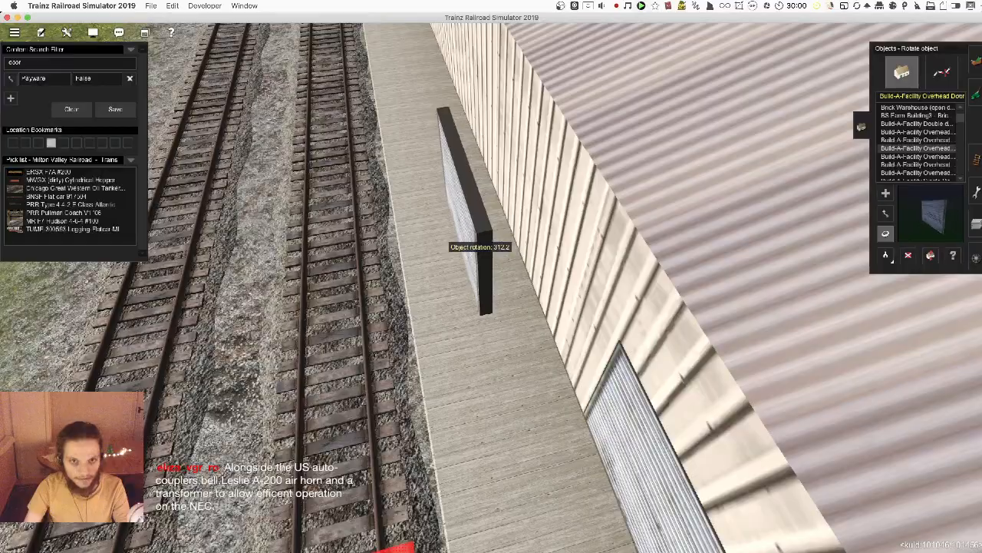
# - Move the second corrugated overhead door along the platform and set it flush in the shed's long wall at the far end
pyautogui.press('m')
pyautogui.press('Up')
pyautogui.scroll(-3, 442, 208)
pyautogui.press('Left')
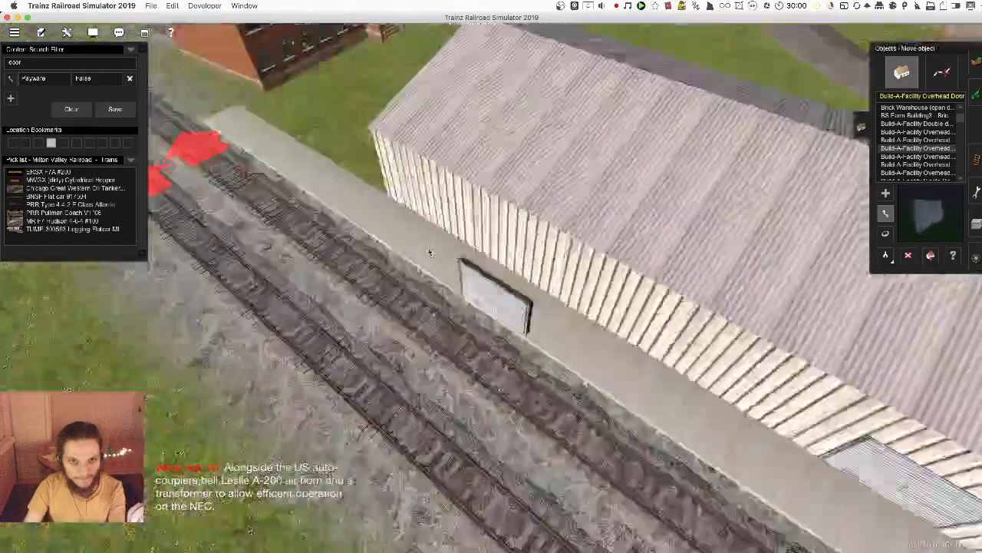
pyautogui.moveTo(442, 305); pyautogui.dragTo(453, 369)
pyautogui.scroll(2, 453, 368)
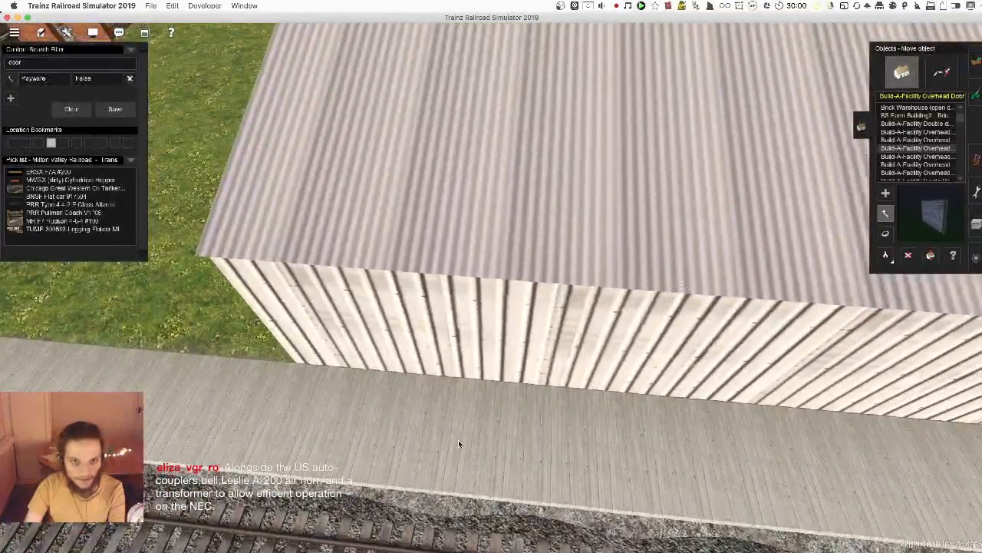
pyautogui.scroll(3, 501, 333)
pyautogui.press('Left')
pyautogui.press('Right')
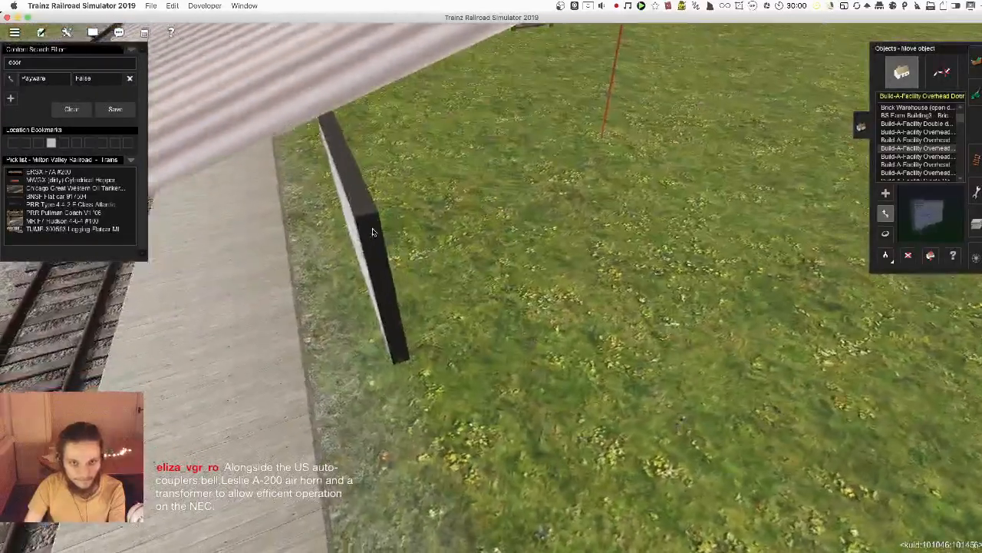
pyautogui.moveTo(373, 230); pyautogui.dragTo(451, 287)
pyautogui.press('Up')
pyautogui.press('Right')
# - Search the content for boxcar and try to place a Boxcar Evans 50' on the track beside the platform
pyautogui.scroll(-3, 539, 310)
pyautogui.scroll(-5, 539, 311)
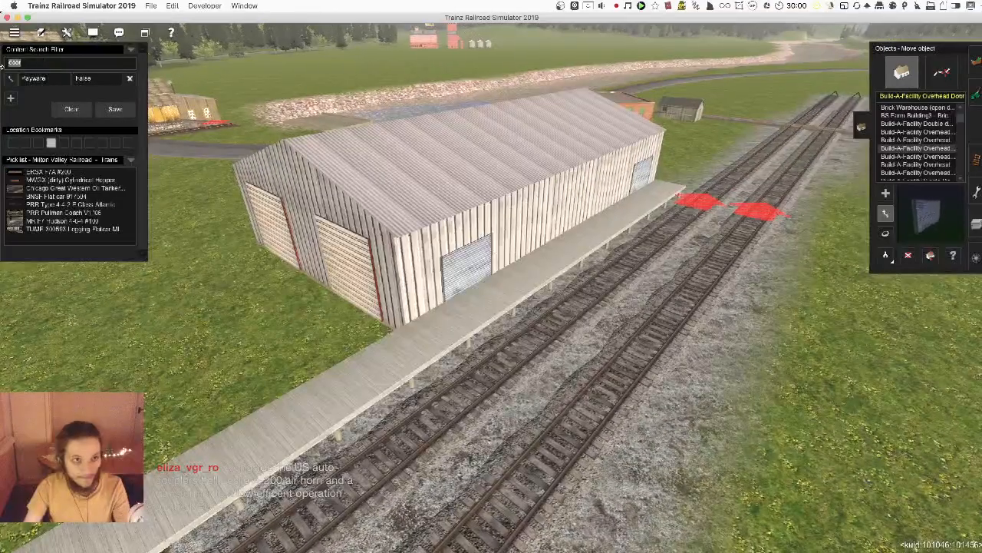
pyautogui.write('boxca')
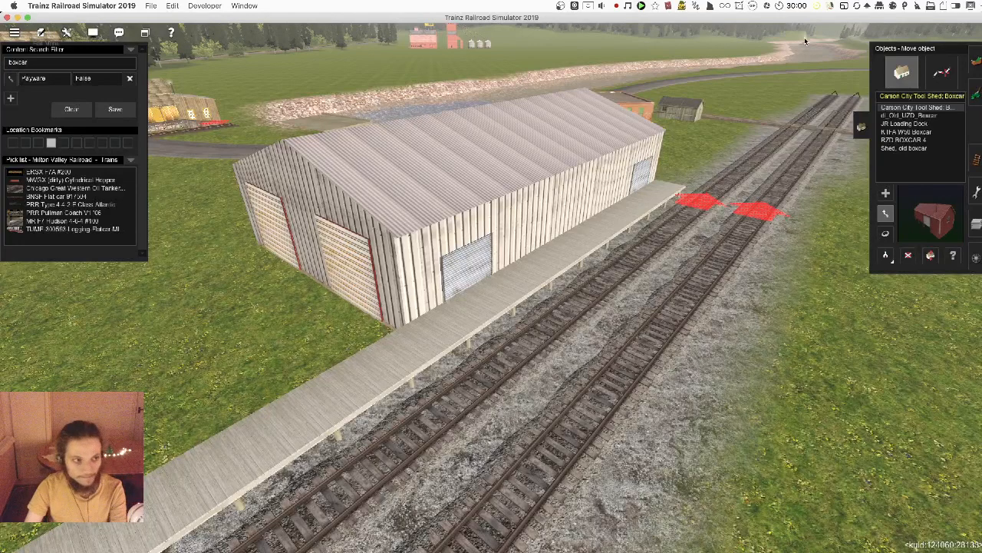
pyautogui.click(977, 224)
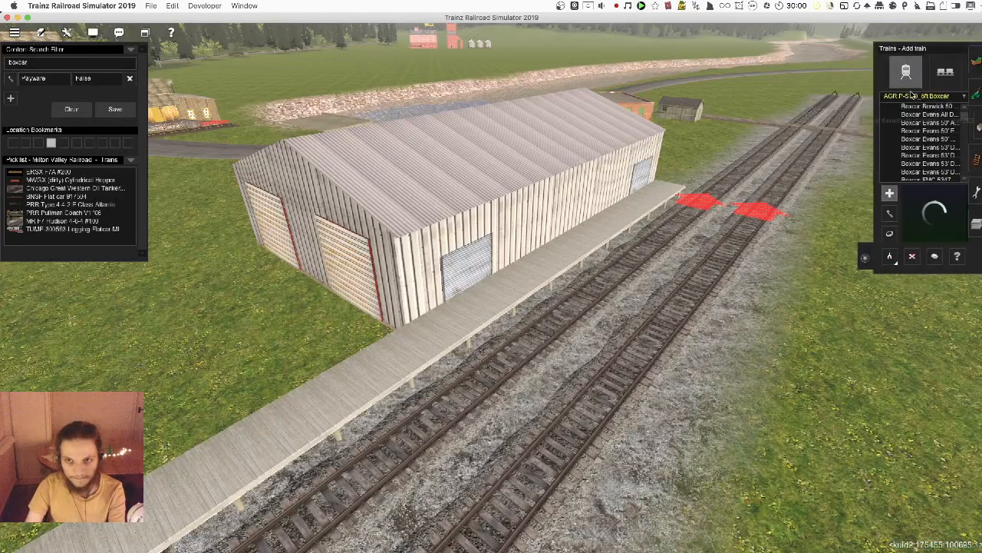
pyautogui.click(608, 289)
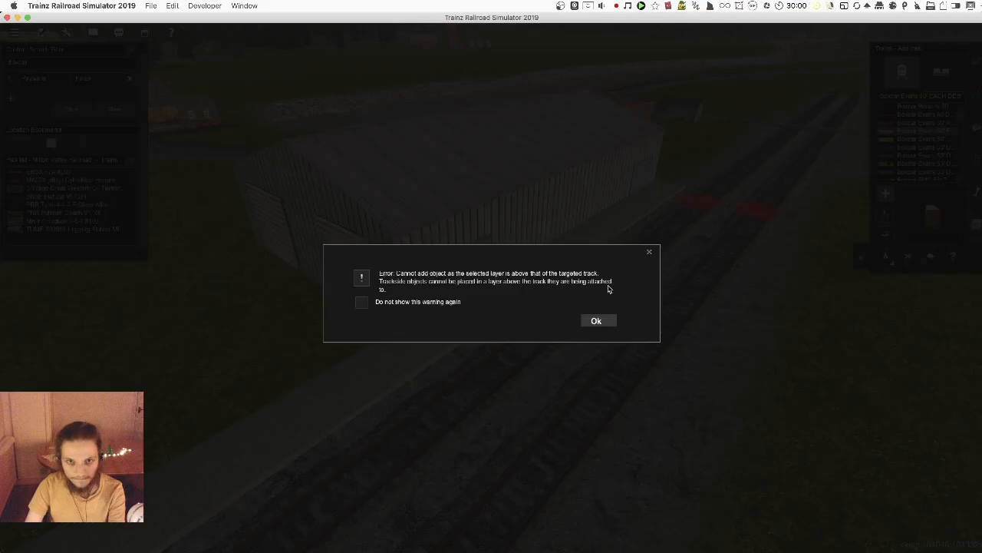
pyautogui.press('Return')
# - Make the route layer active, try out the Boxcar Evans 50' on the track beside the platform, and remove it
pyautogui.click(975, 225)
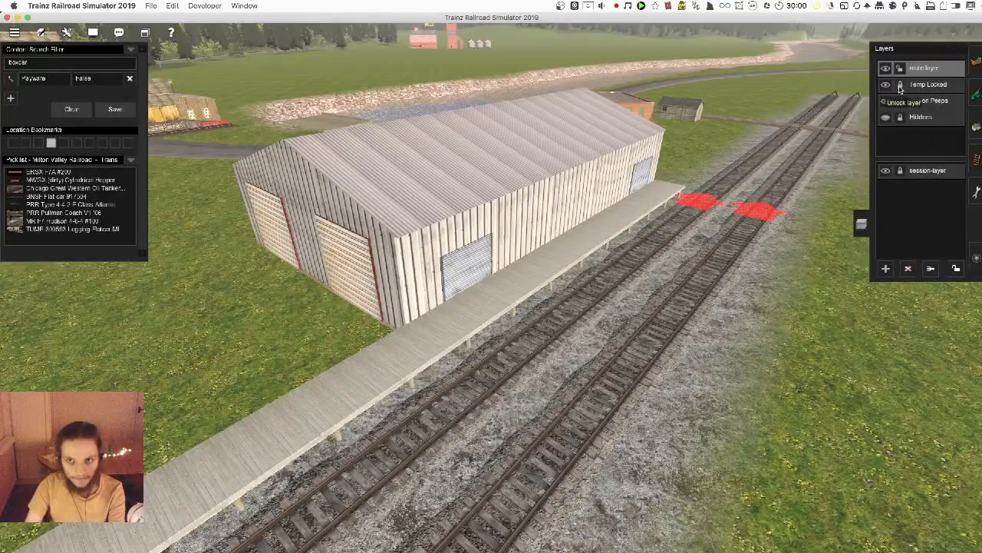
pyautogui.click(969, 256)
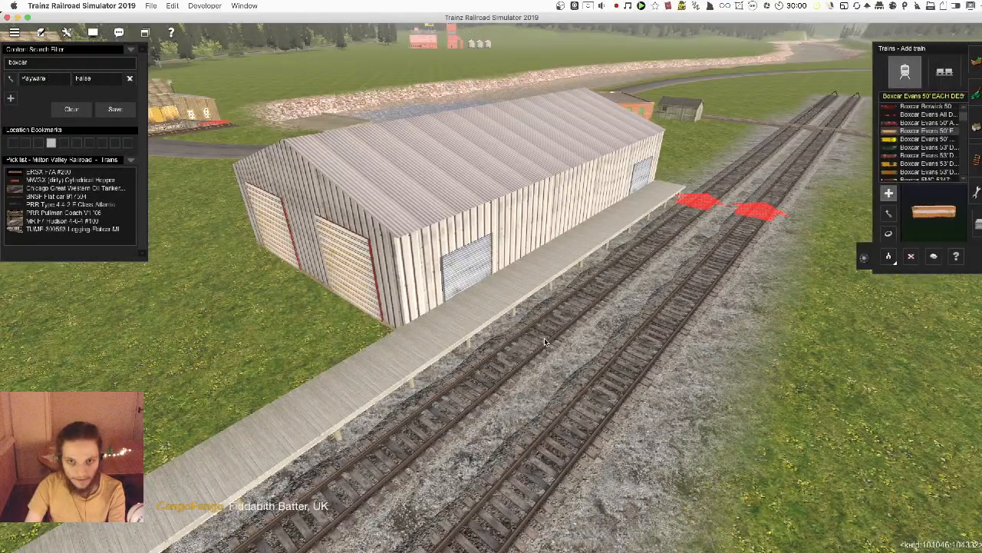
pyautogui.click(544, 337)
pyautogui.scroll(3, 544, 338)
pyautogui.press('super+z')
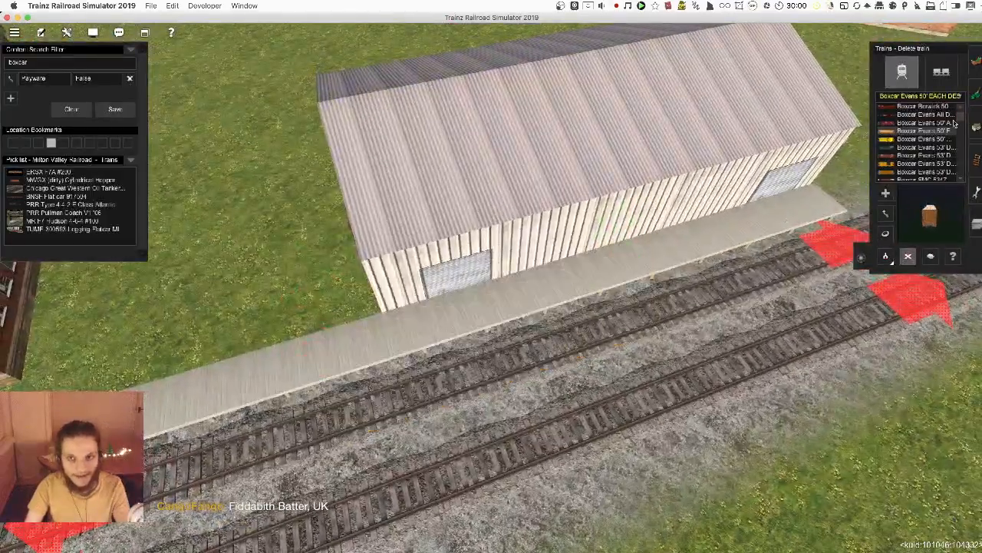
# - Try out two Boxcar Evans 53' Double-Plug cars on the track beside the platform and remove them
pyautogui.click(923, 163)
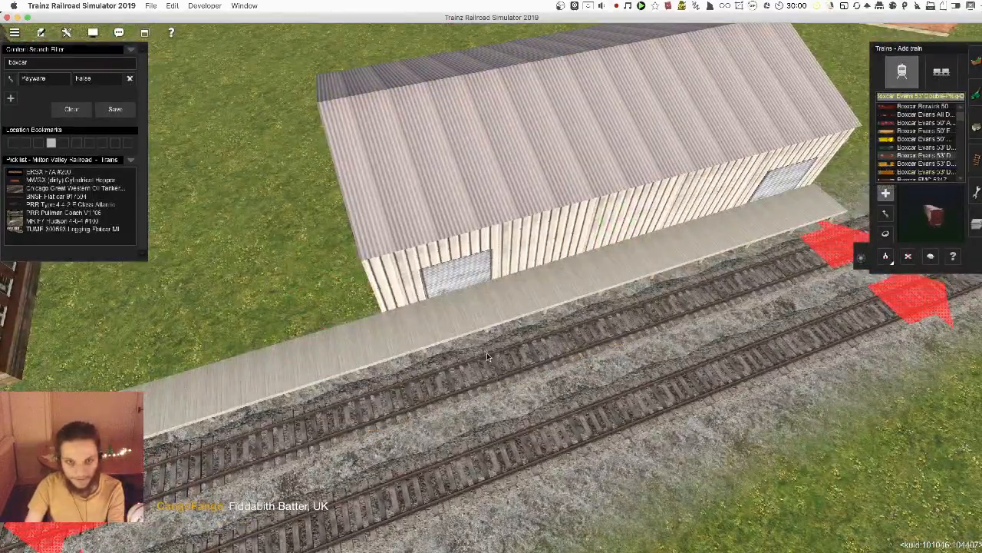
pyautogui.click(487, 352)
pyautogui.scroll(-3, 493, 354)
pyautogui.scroll(3, 636, 309)
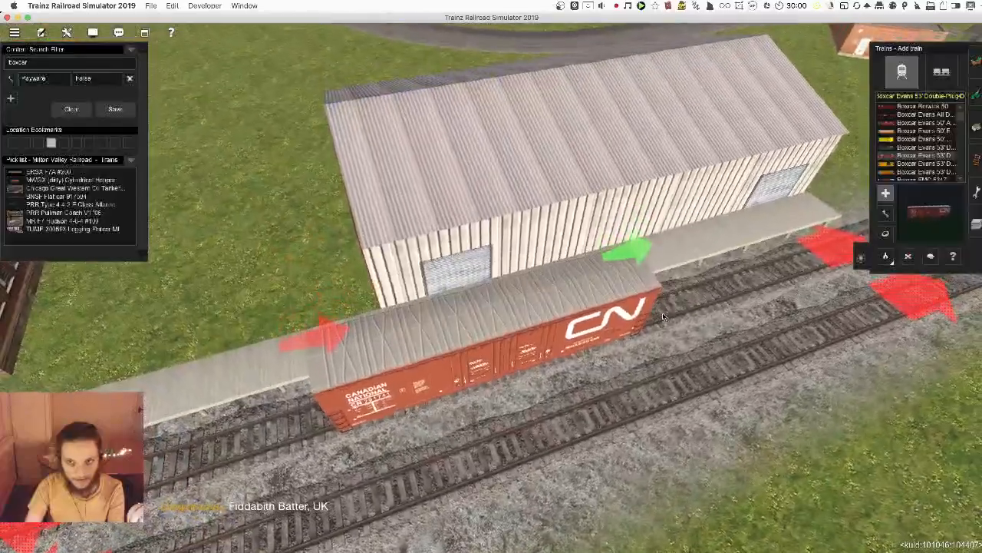
pyautogui.click(668, 312)
pyautogui.moveTo(669, 312); pyautogui.dragTo(651, 301, button='right')
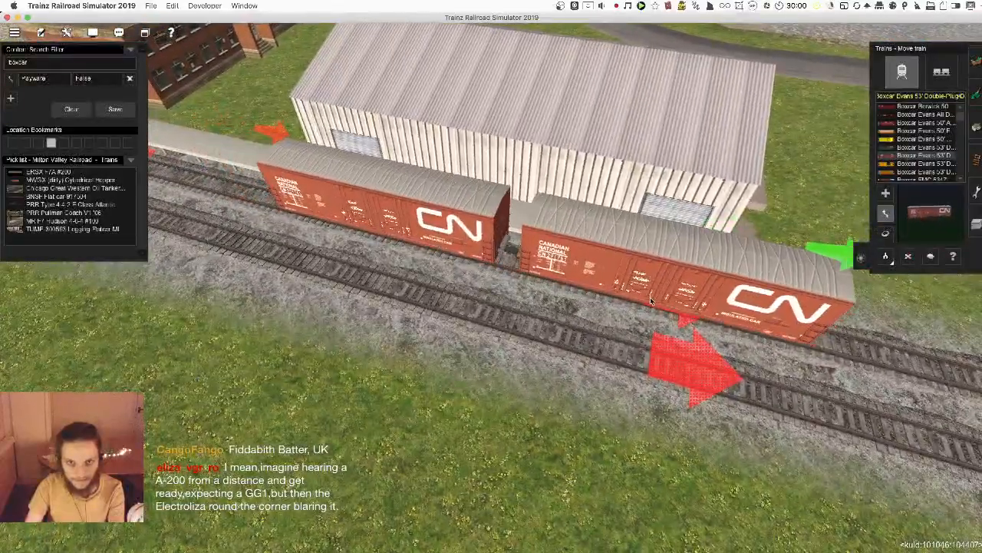
pyautogui.moveTo(567, 279); pyautogui.dragTo(492, 304, button='right')
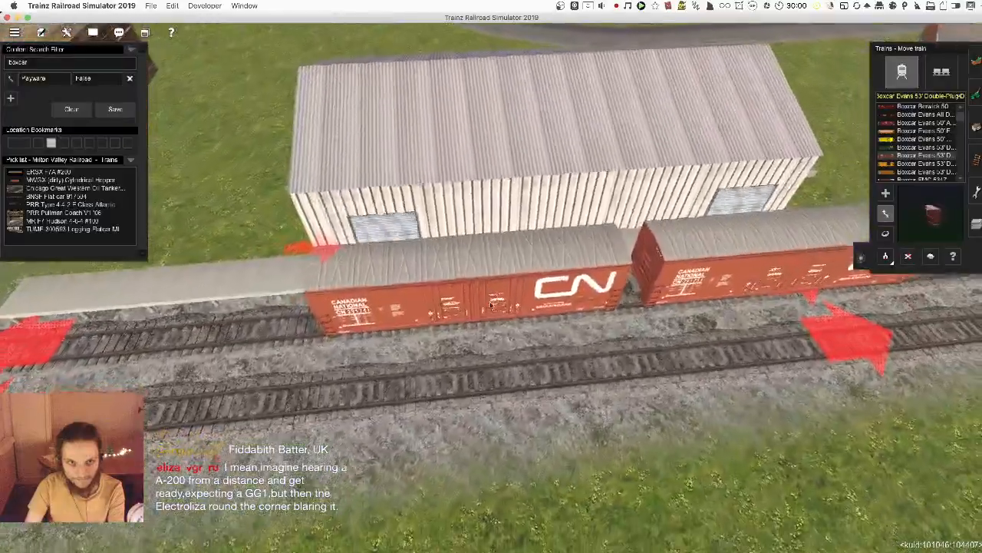
pyautogui.scroll(3, 495, 295)
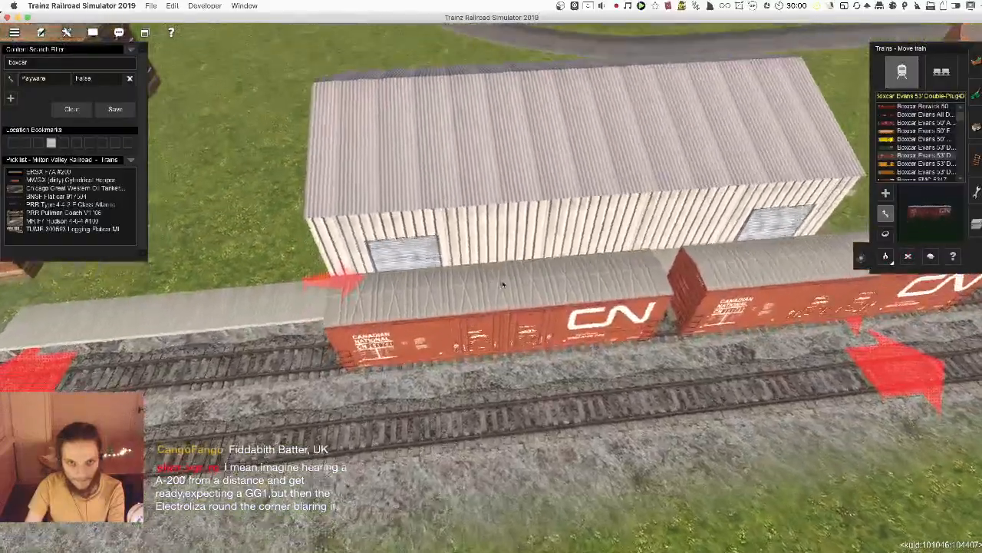
pyautogui.rightClick(565, 297)
pyautogui.press('d')
pyautogui.click(550, 278)
pyautogui.click(683, 258)
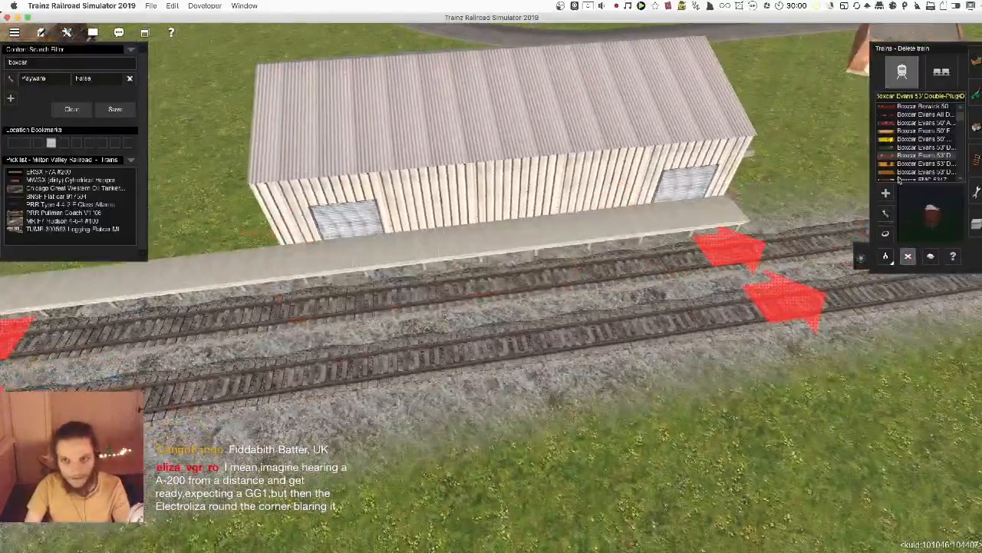
# - Place two Boxcar HiCube 50ft BN cars on the track beside the platform to compare them with the shed doors
pyautogui.scroll(-3, 921, 153)
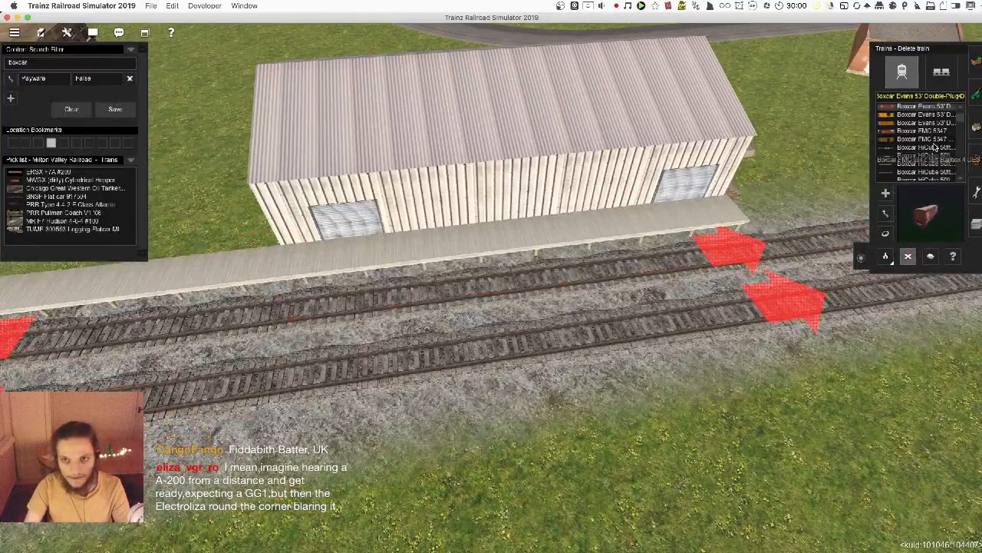
pyautogui.click(943, 151)
pyautogui.click(564, 284)
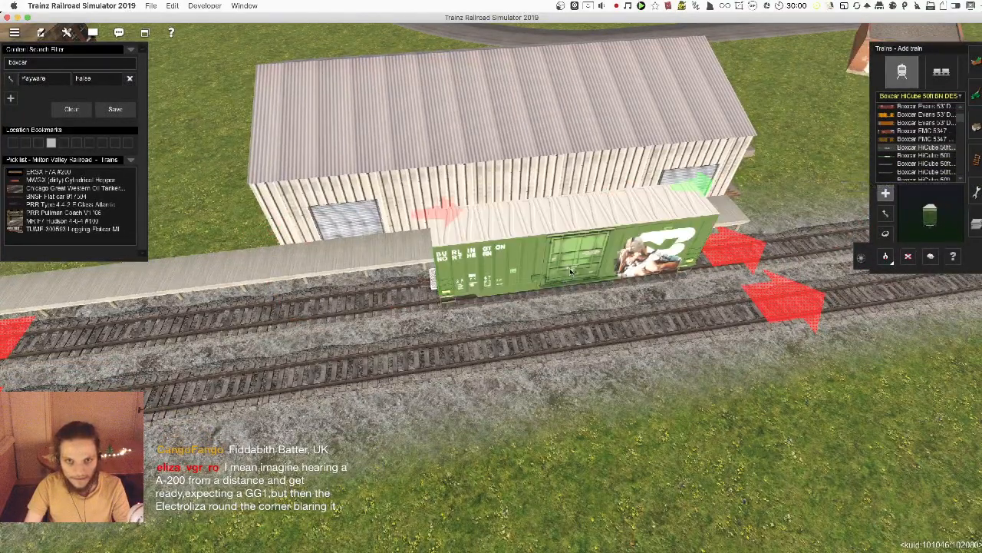
pyautogui.moveTo(636, 268); pyautogui.dragTo(679, 266)
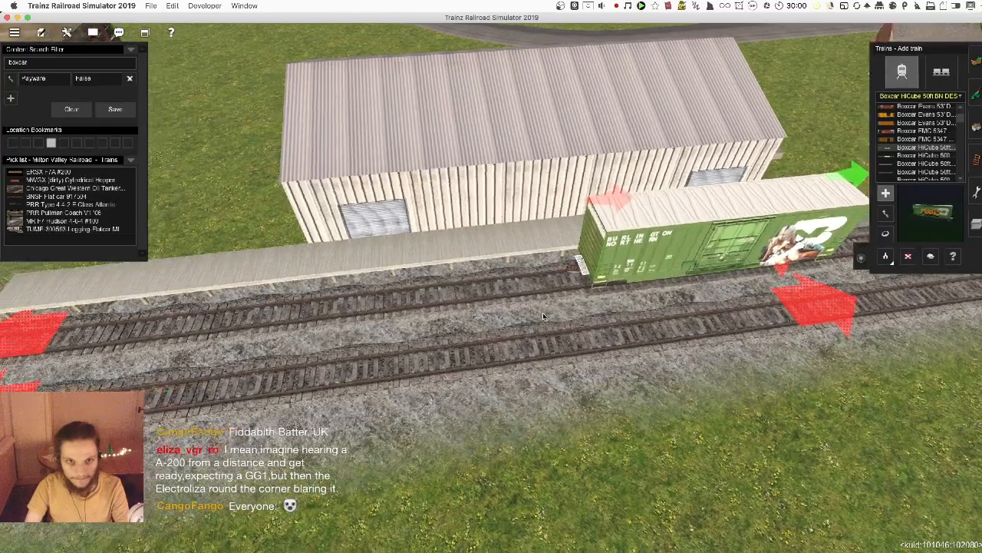
pyautogui.click(537, 307)
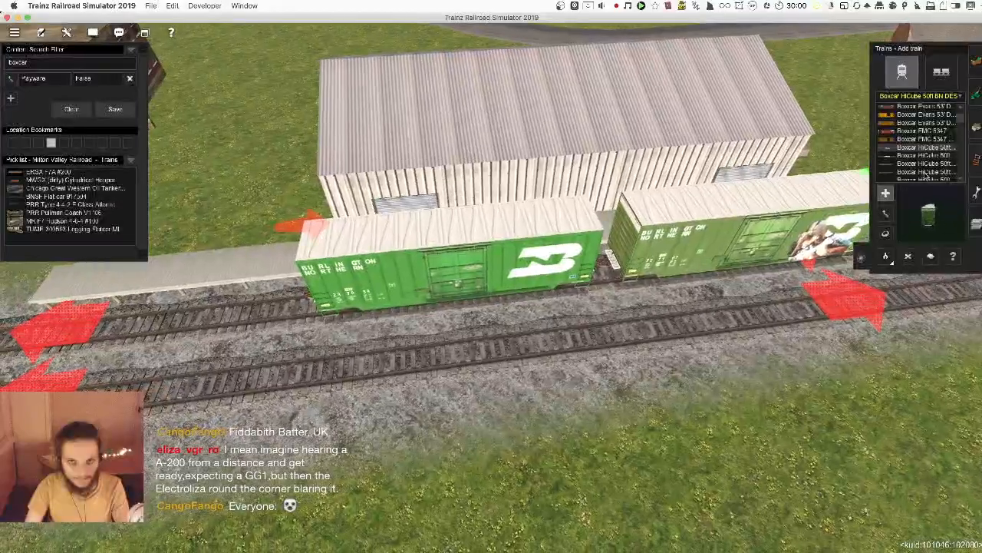
pyautogui.scroll(-8, 938, 163)
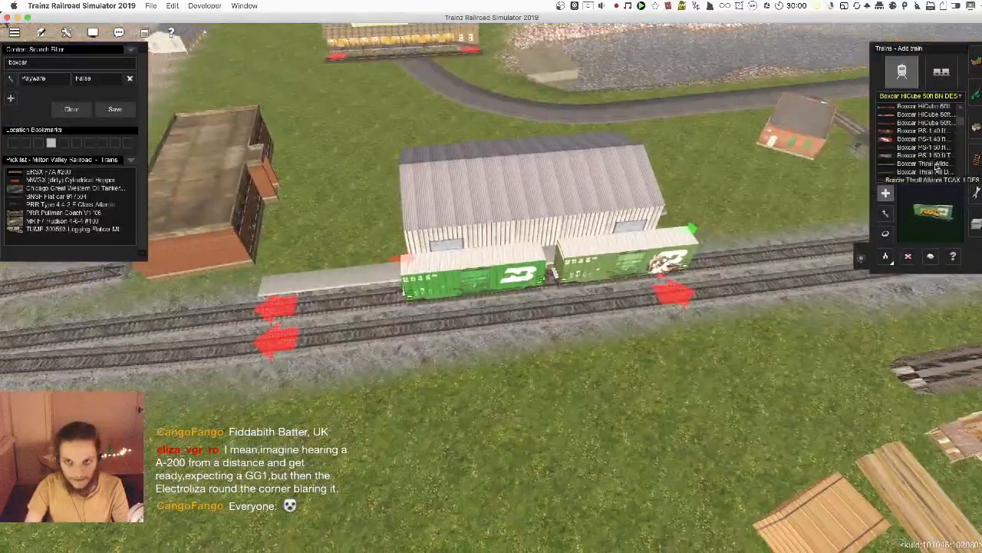
# - Replace the two green boxcars with three Boxcar PS-1 40 ft St Louis Southwestern cars in a row beside the platform
pyautogui.click(925, 130)
pyautogui.scroll(3, 485, 273)
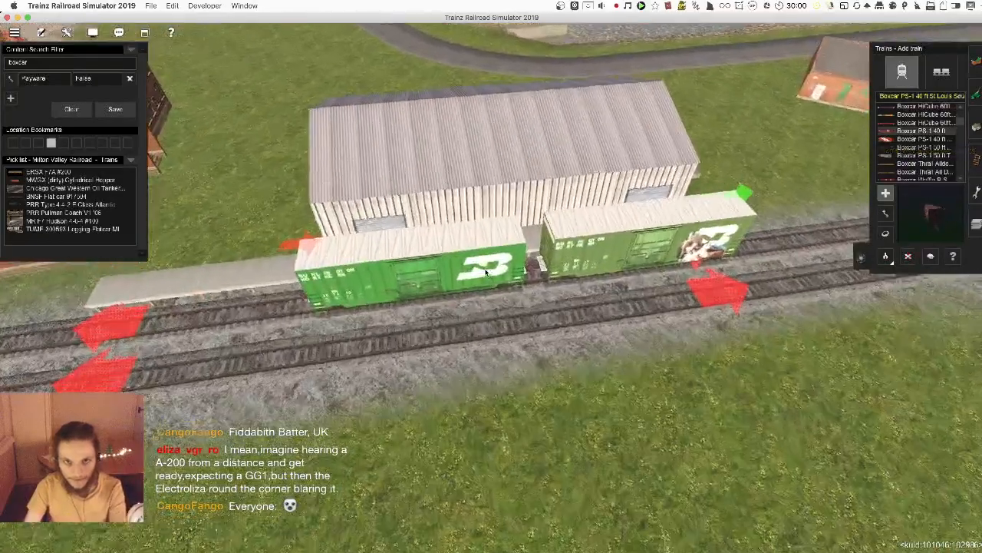
pyautogui.press('d')
pyautogui.click(485, 273)
pyautogui.click(619, 279)
pyautogui.press('a')
pyautogui.click(577, 296)
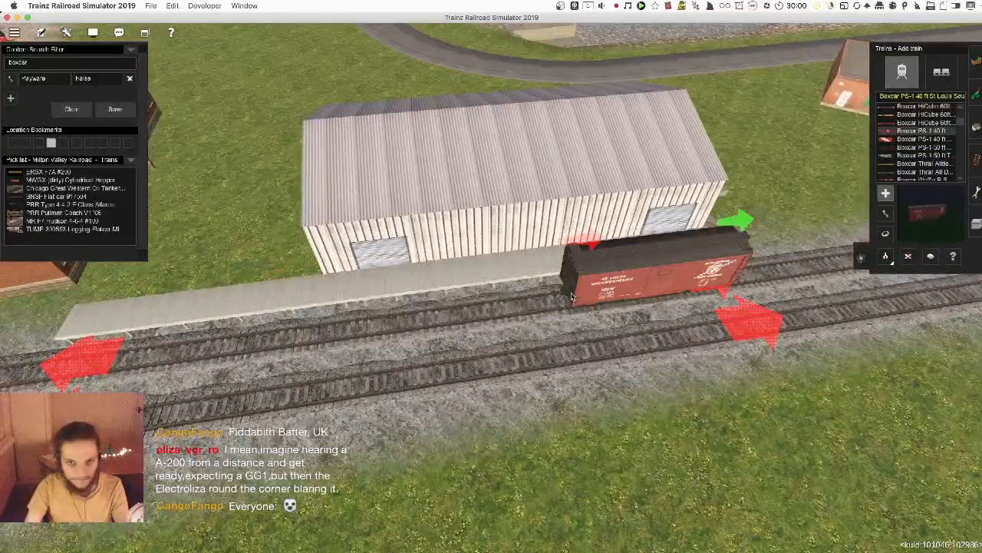
pyautogui.click(485, 314)
pyautogui.click(450, 317)
pyautogui.press('m')
pyautogui.moveTo(491, 303); pyautogui.dragTo(474, 307)
pyautogui.press('Up')
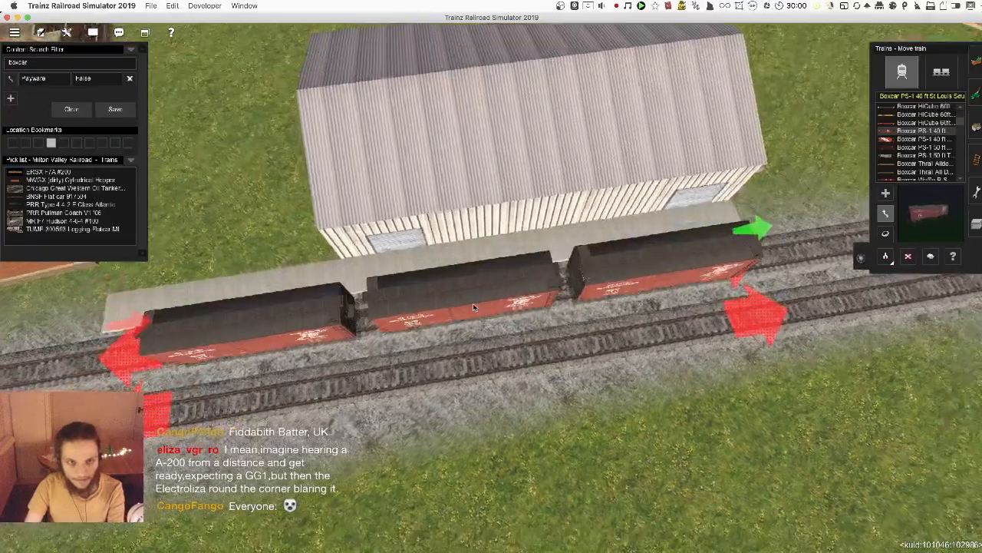
pyautogui.press('Down')
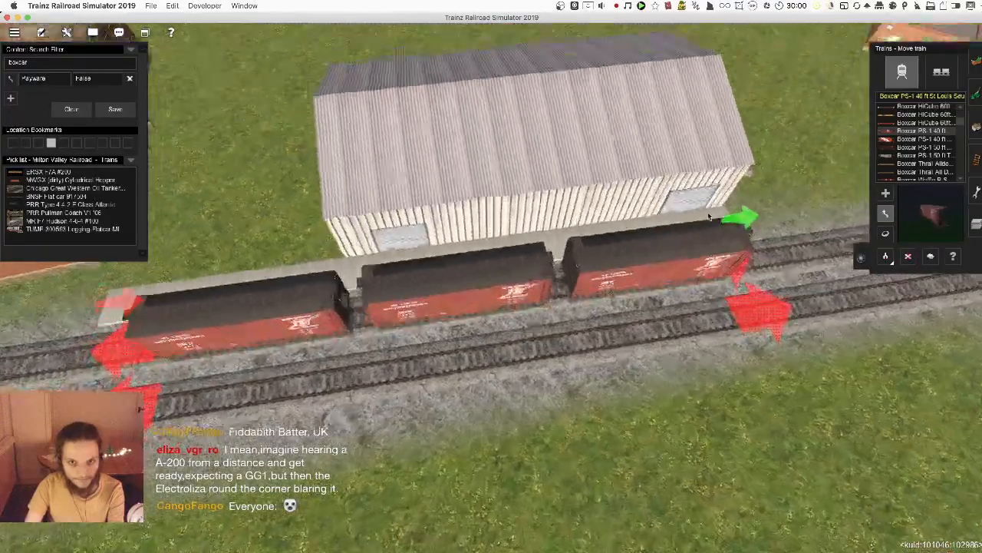
# - Move the far-end overhead door along the shed's long wall to line up with the end boxcar's door, keeping it flush
pyautogui.rightClick(558, 290)
pyautogui.scroll(-5, 633, 225)
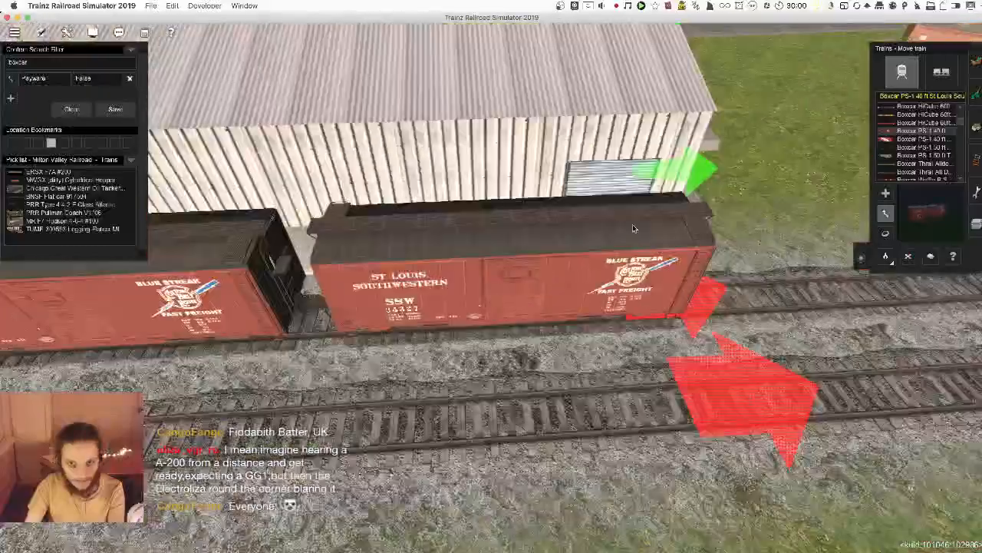
pyautogui.scroll(4, 632, 225)
pyautogui.click(975, 127)
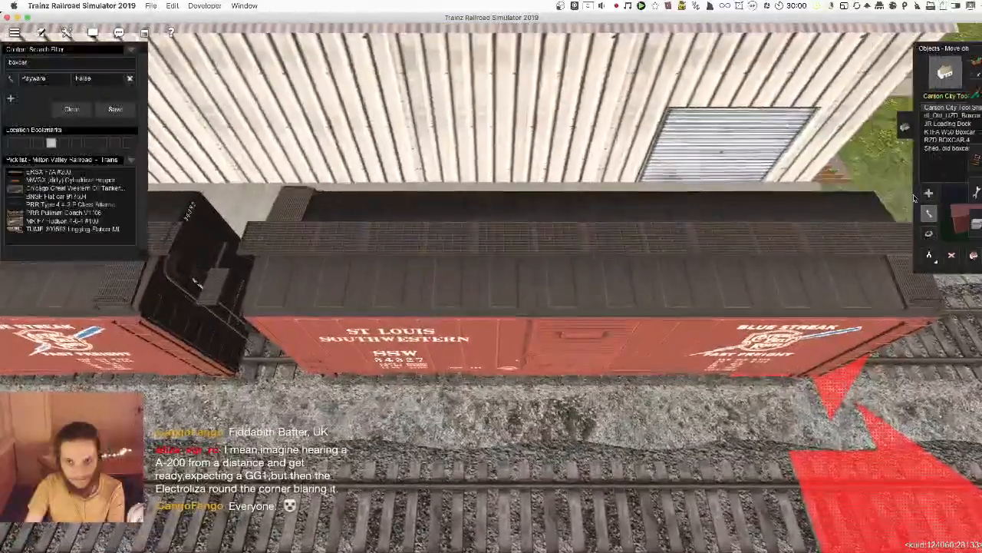
pyautogui.press('Up')
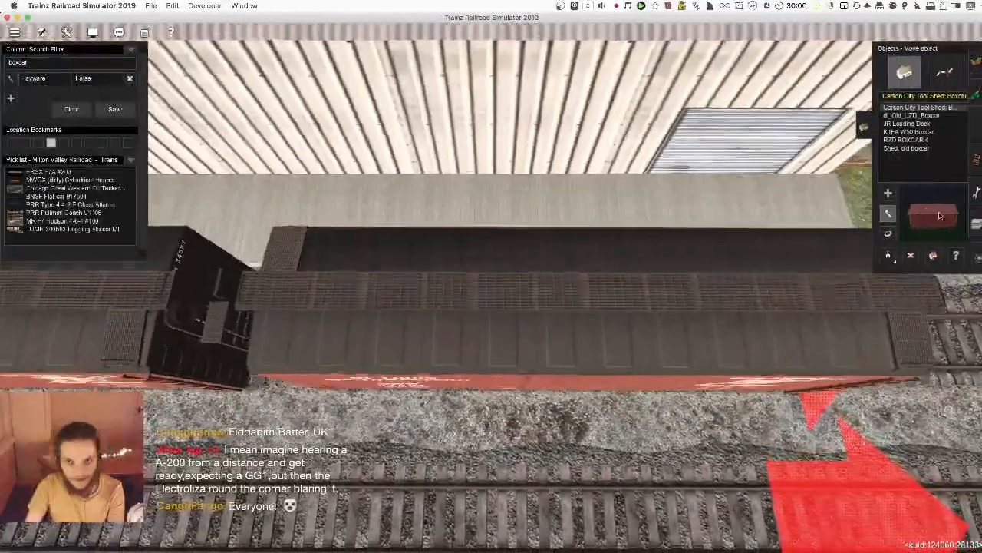
pyautogui.click(976, 223)
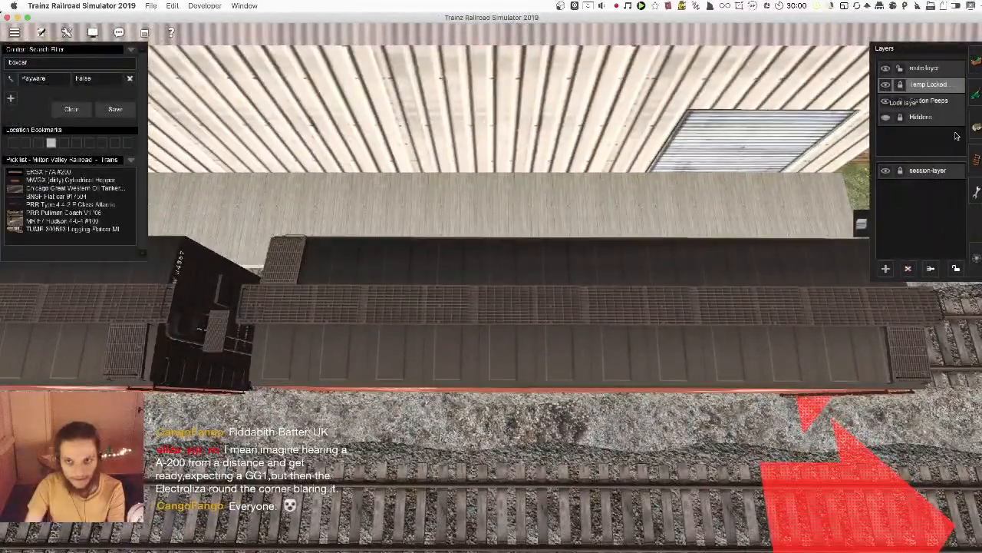
pyautogui.click(976, 127)
pyautogui.scroll(-5, 723, 187)
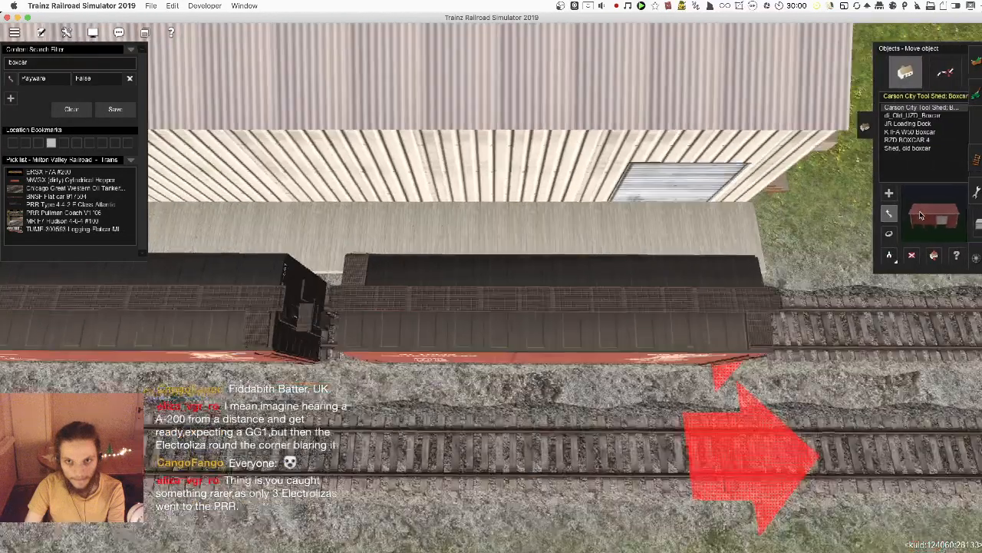
pyautogui.scroll(2, 722, 187)
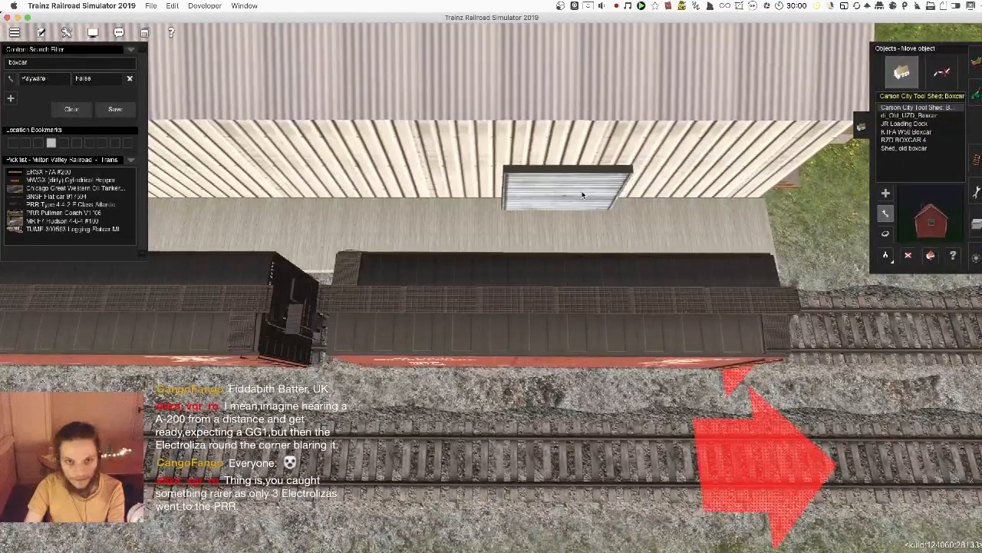
pyautogui.moveTo(589, 183); pyautogui.dragTo(586, 179)
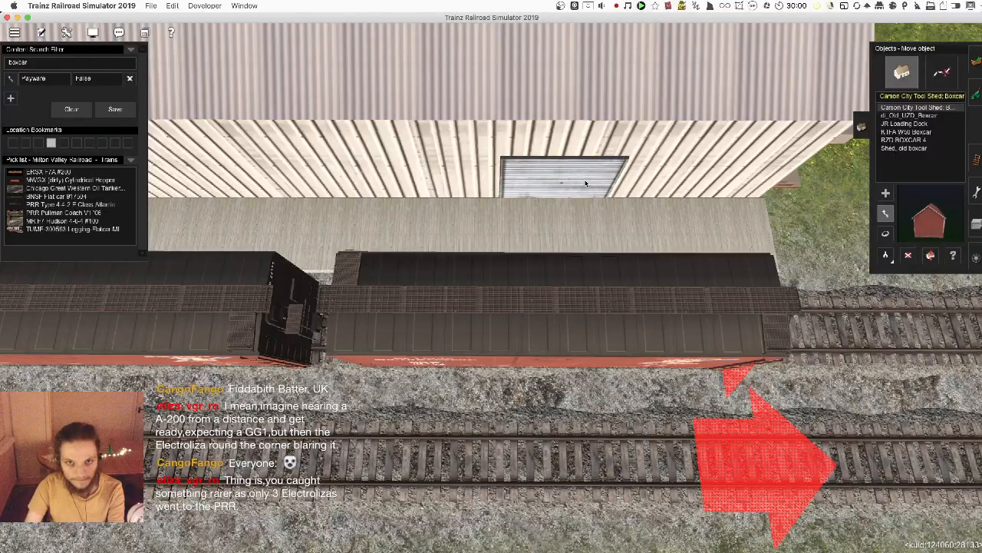
pyautogui.press('Down')
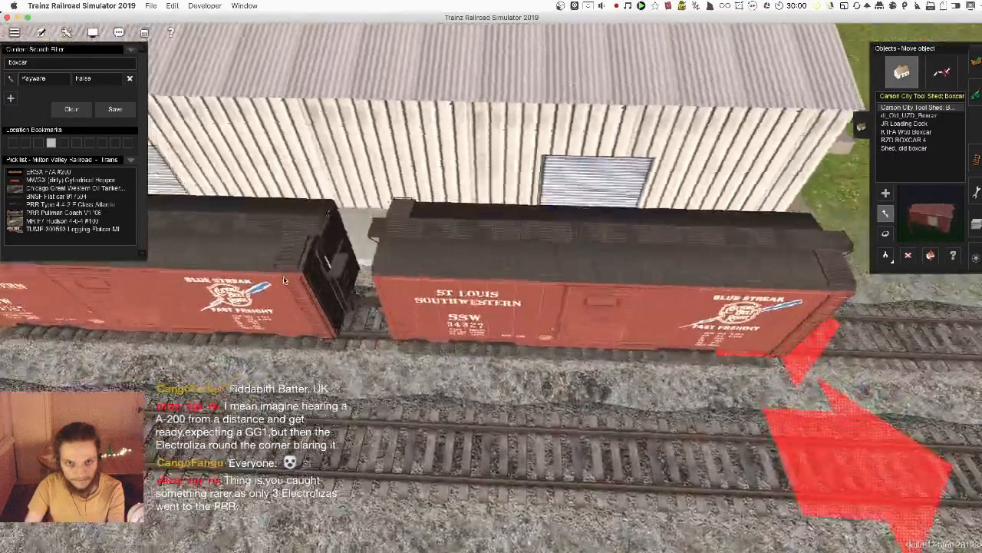
# - Move the near-end overhead door along the shed's long wall to line up with the middle boxcar's door
pyautogui.rightClick(480, 289)
pyautogui.press('Left')
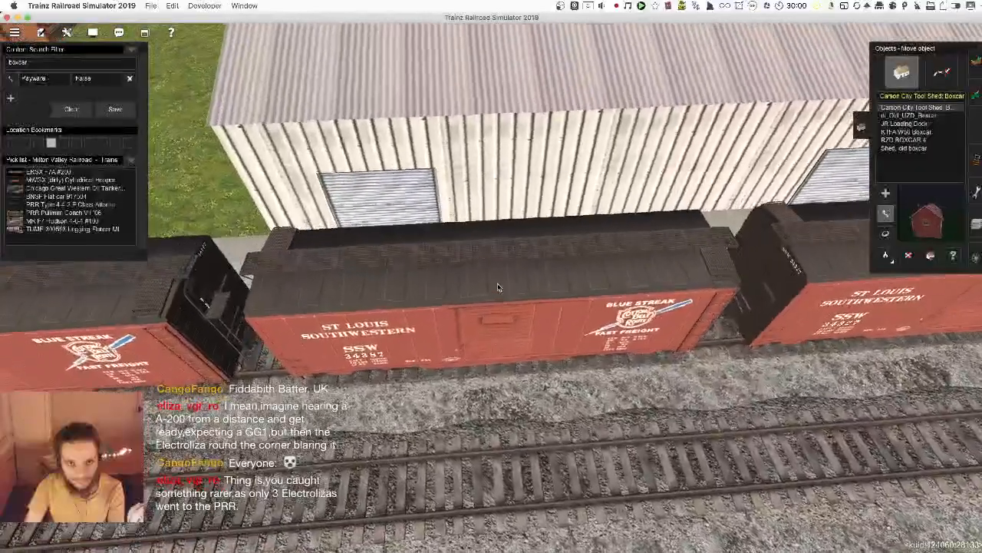
pyautogui.press('Right')
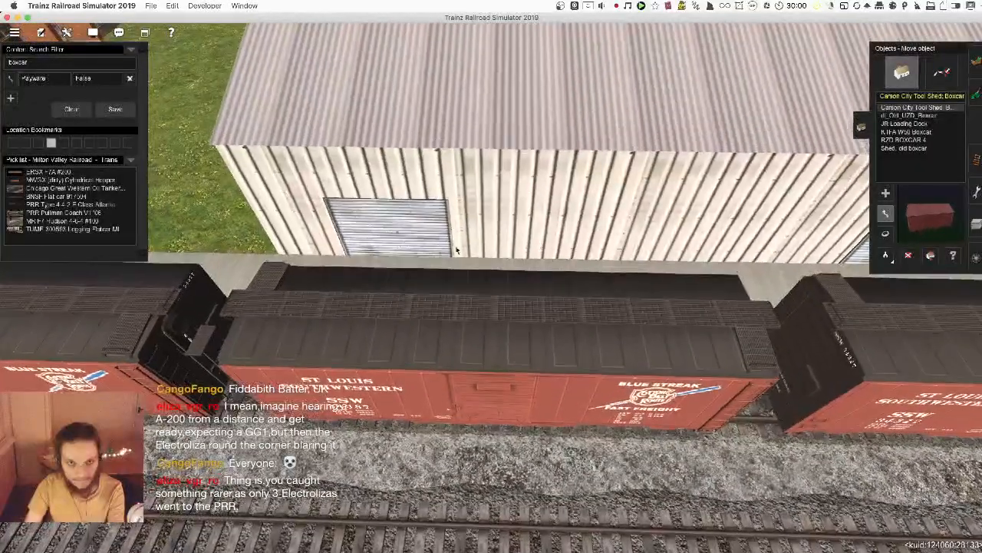
pyautogui.moveTo(456, 251); pyautogui.dragTo(504, 255)
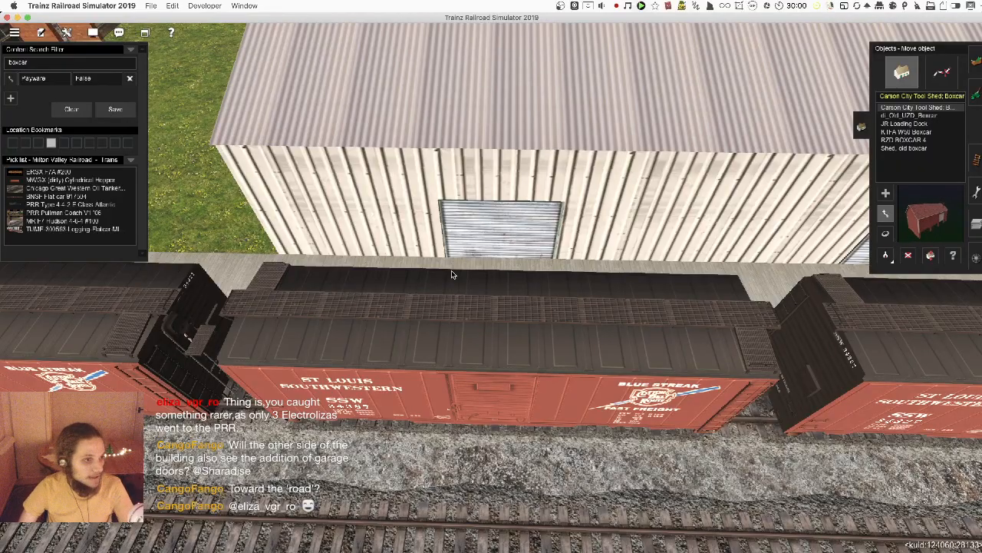
# - Examine the shed's gable end, its rear wall facing the road, and the surrounding industrial area from several sides
pyautogui.rightClick(363, 283)
pyautogui.scroll(-4, 362, 282)
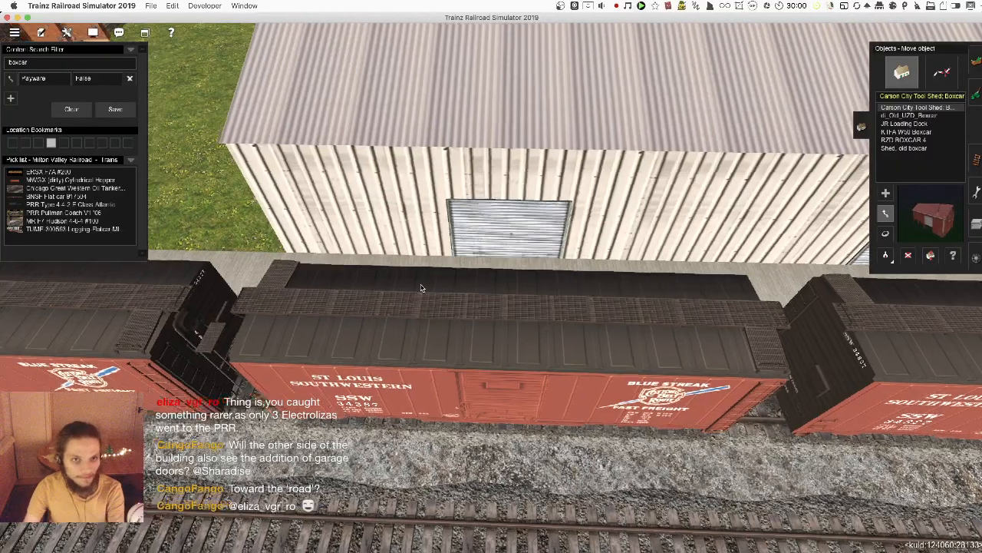
pyautogui.press('Left')
pyautogui.press('Down')
pyautogui.scroll(3, 476, 292)
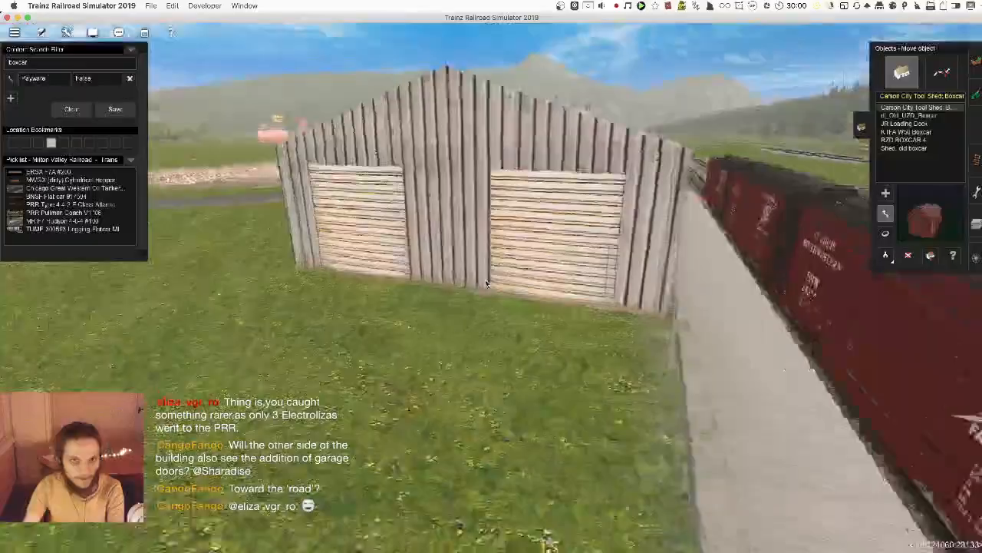
pyautogui.press('Left')
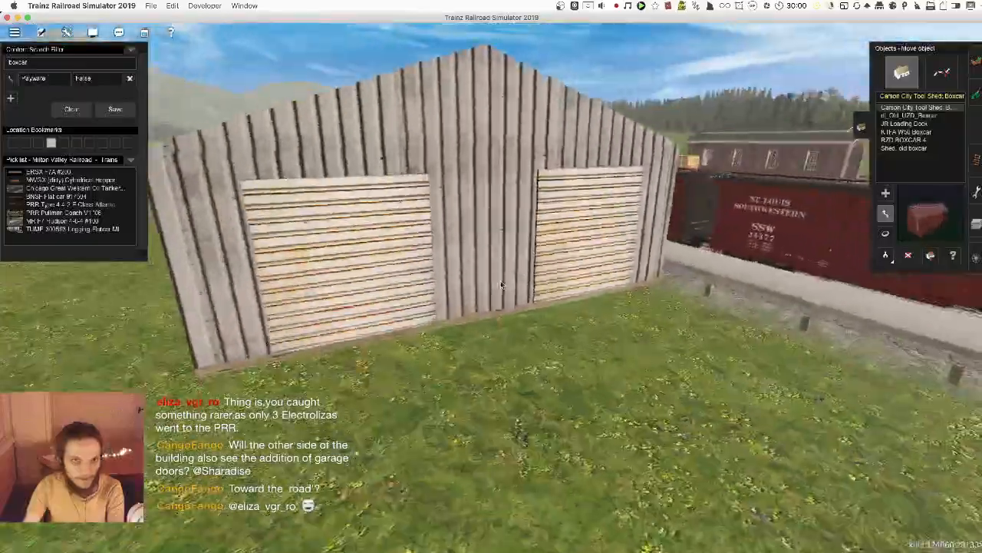
pyautogui.scroll(-10, 494, 288)
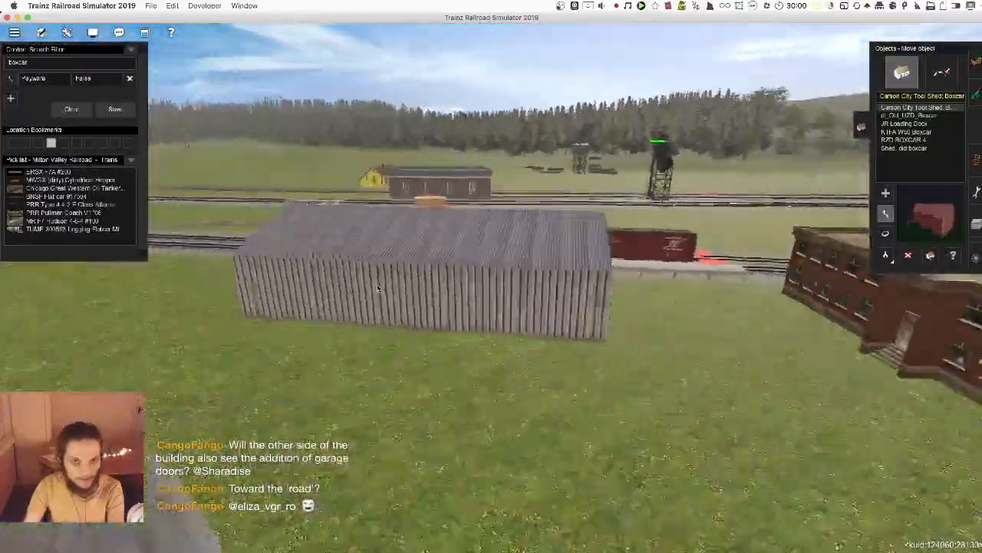
pyautogui.scroll(10, 525, 255)
pyautogui.press('Left')
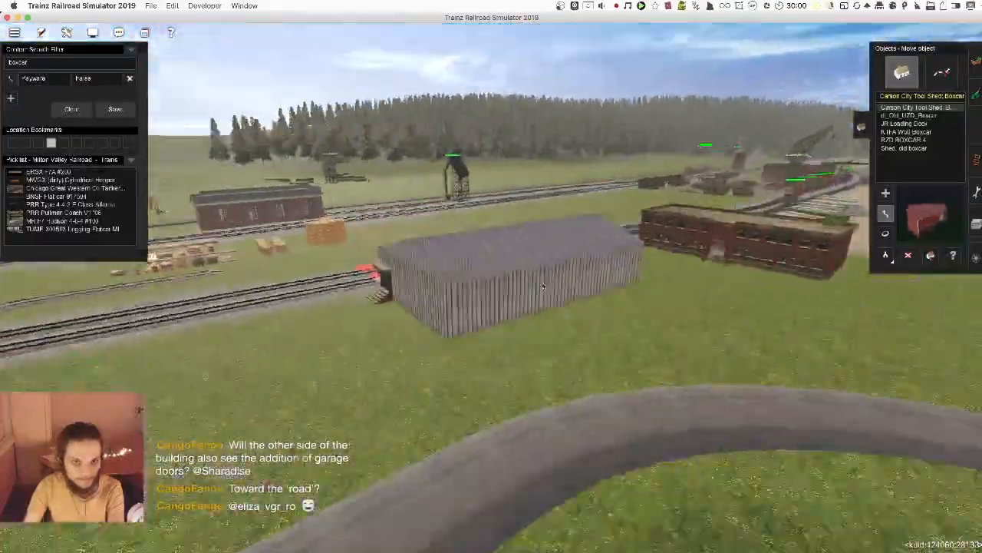
pyautogui.scroll(-10, 509, 294)
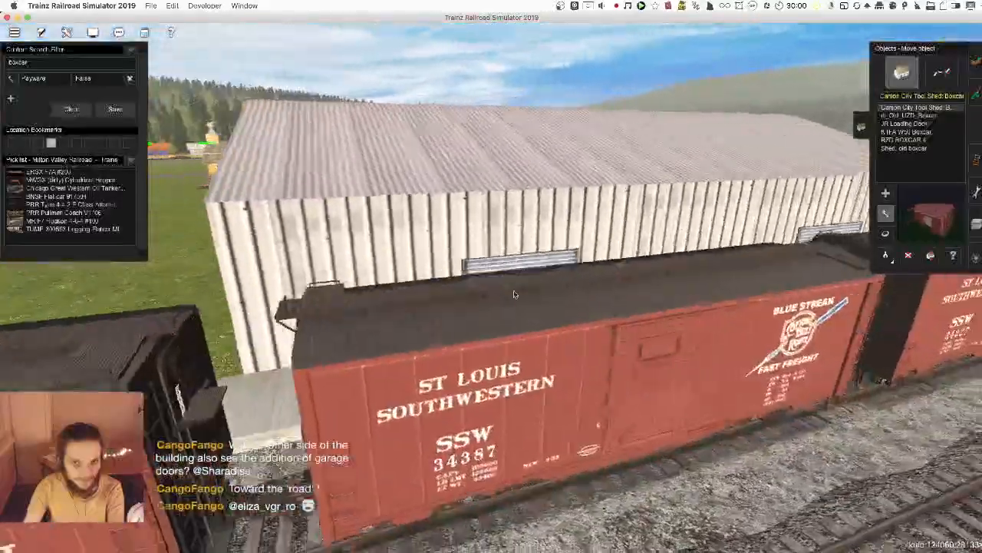
pyautogui.scroll(-5, 492, 305)
pyautogui.press('Left')
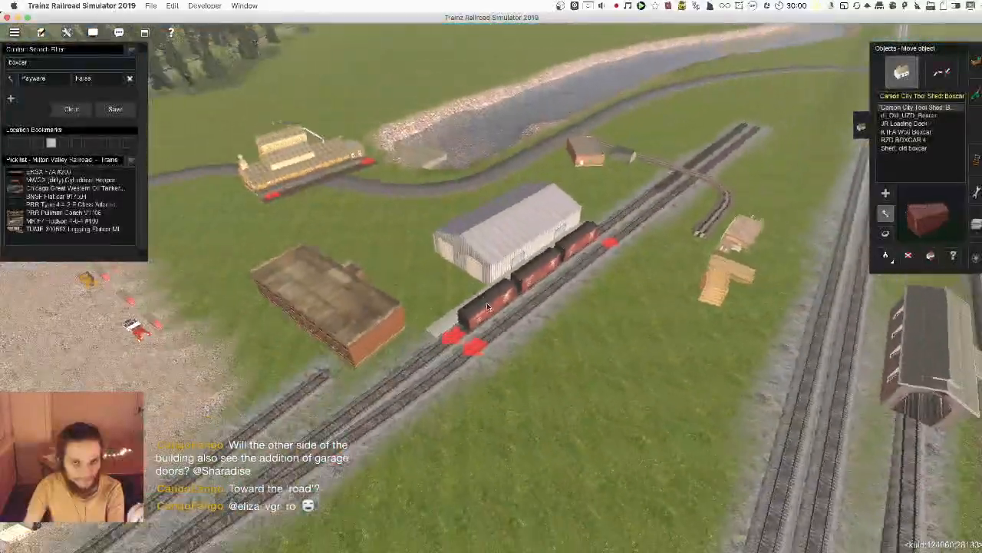
pyautogui.scroll(2, 493, 306)
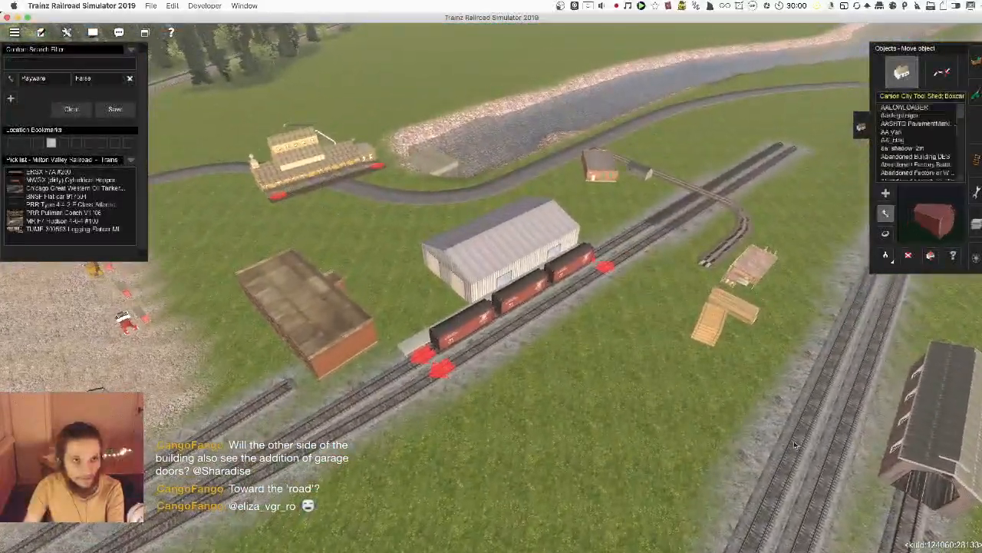
pyautogui.scroll(-5, 479, 351)
pyautogui.press('Left')
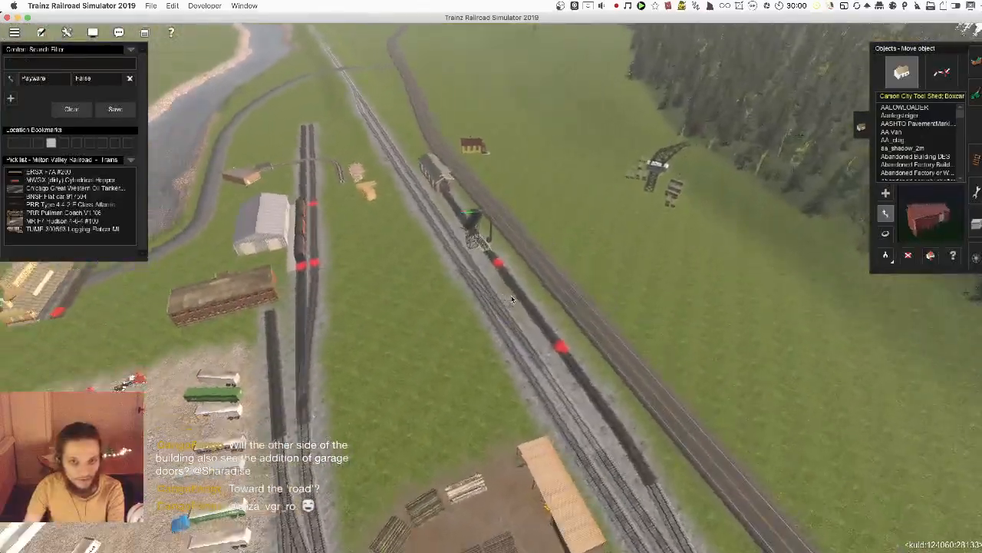
# - Lay a Concrete Platform Spline, matching the platform beside the shed, along the siding between its two red track markers and the road
pyautogui.scroll(5, 512, 299)
pyautogui.press('Left')
pyautogui.click(942, 71)
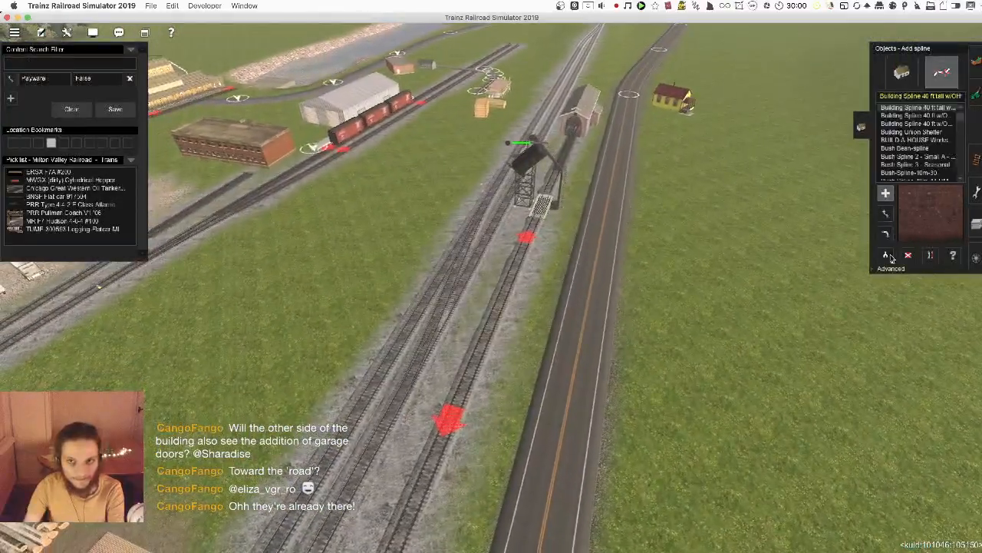
pyautogui.rightClick(421, 195)
pyautogui.press('Left')
pyautogui.scroll(4, 421, 195)
pyautogui.click(333, 278)
pyautogui.scroll(-4, 333, 279)
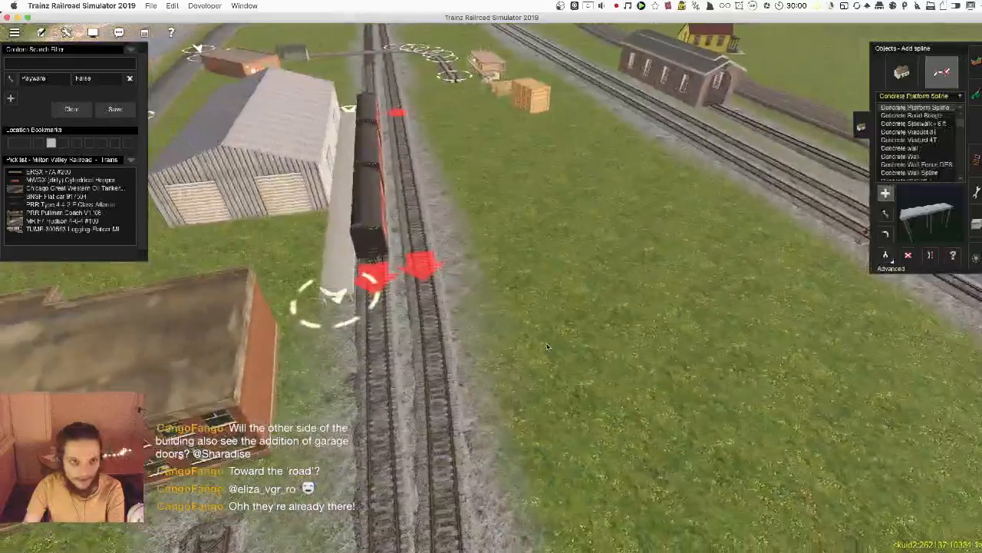
pyautogui.press('Left')
pyautogui.scroll(4, 464, 264)
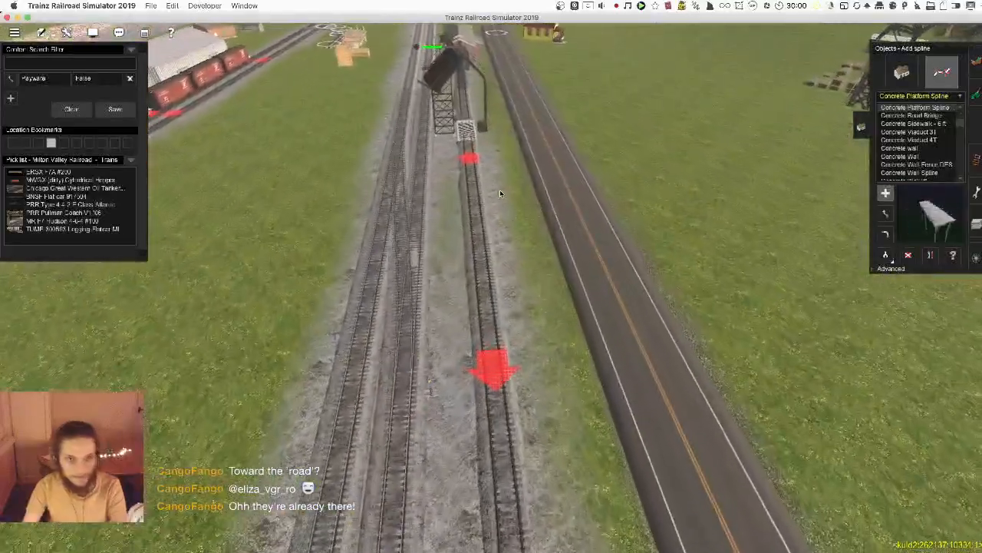
pyautogui.click(492, 164)
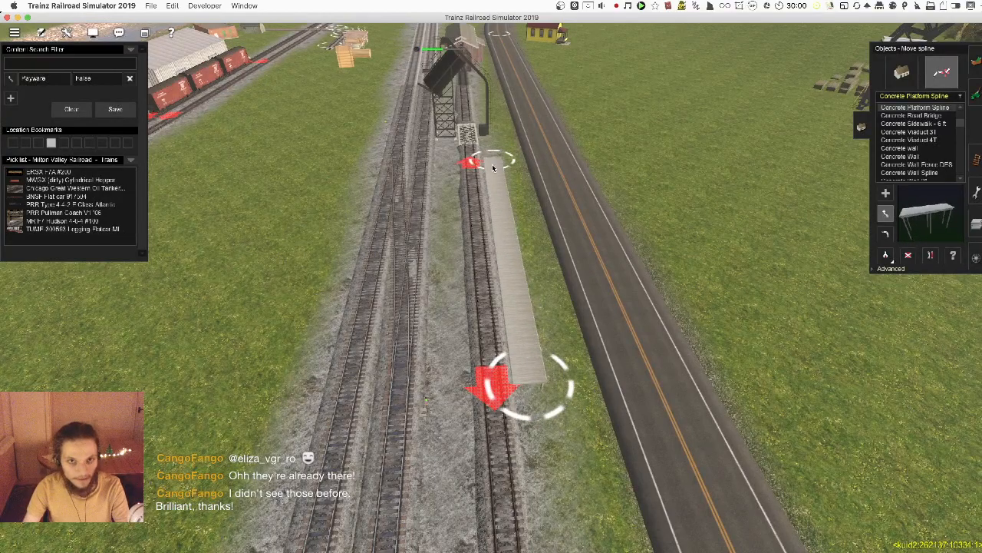
# - Apply the 307.26 vertex height to the ends of the new roadside concrete platform
pyautogui.click(890, 269)
pyautogui.press('Left')
pyautogui.press('pagedown')
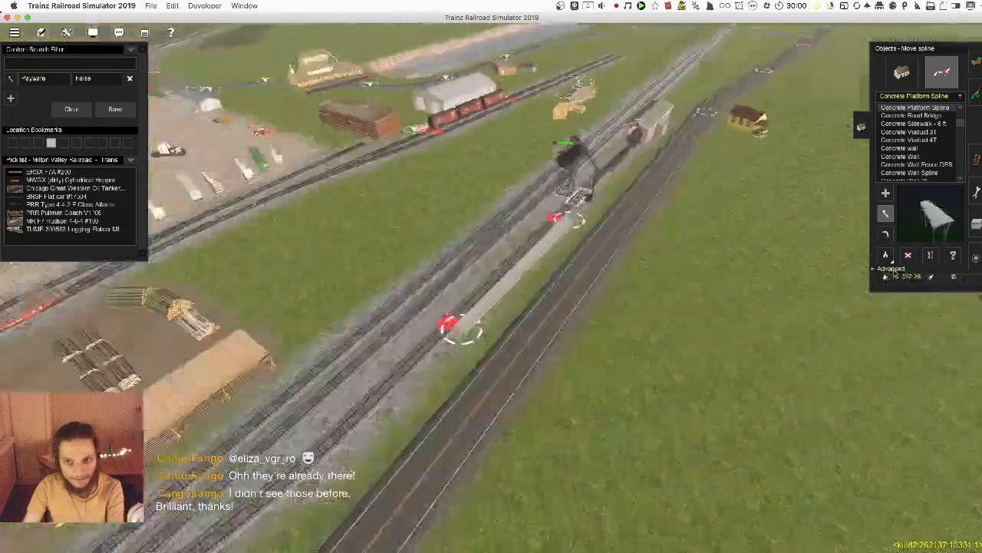
pyautogui.click(887, 308)
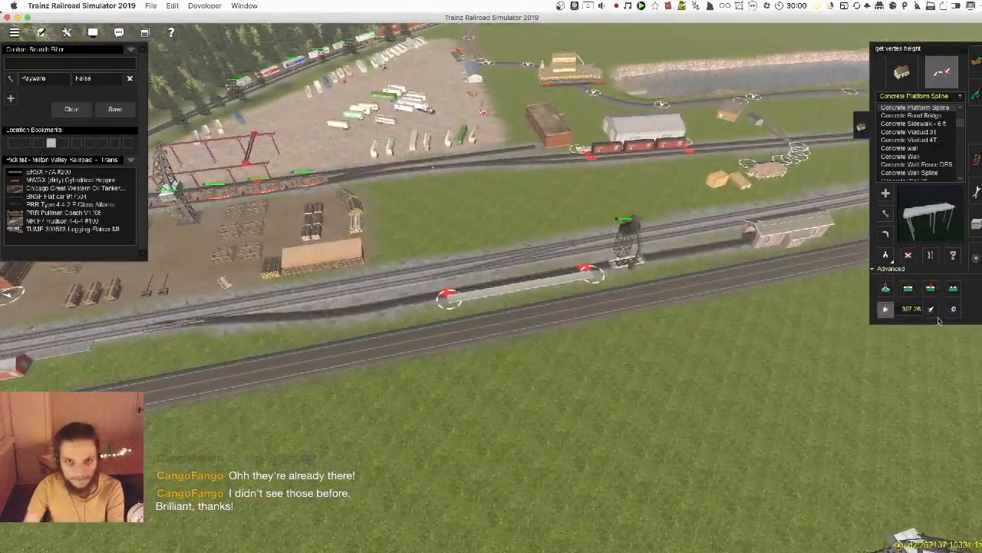
pyautogui.click(931, 309)
pyautogui.press('pageup')
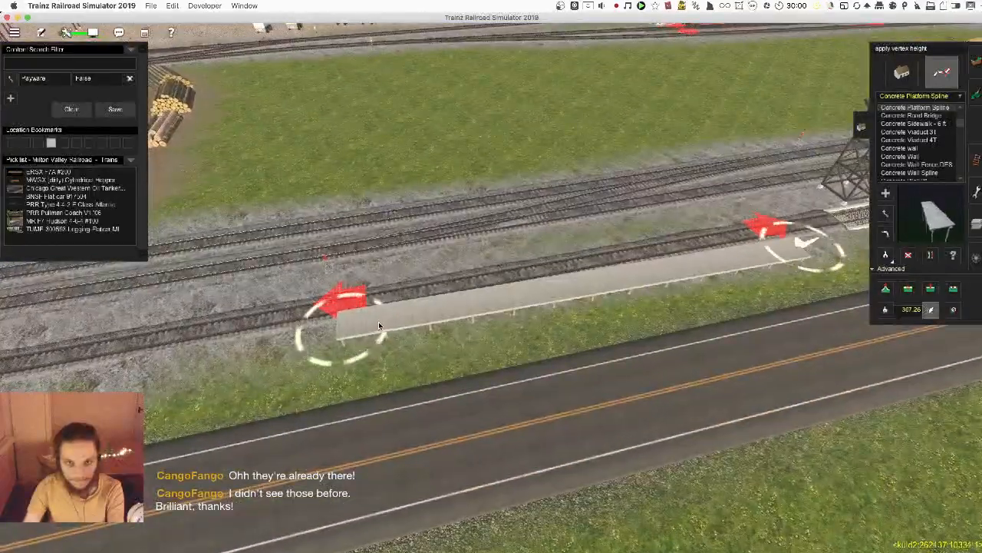
pyautogui.press('Left')
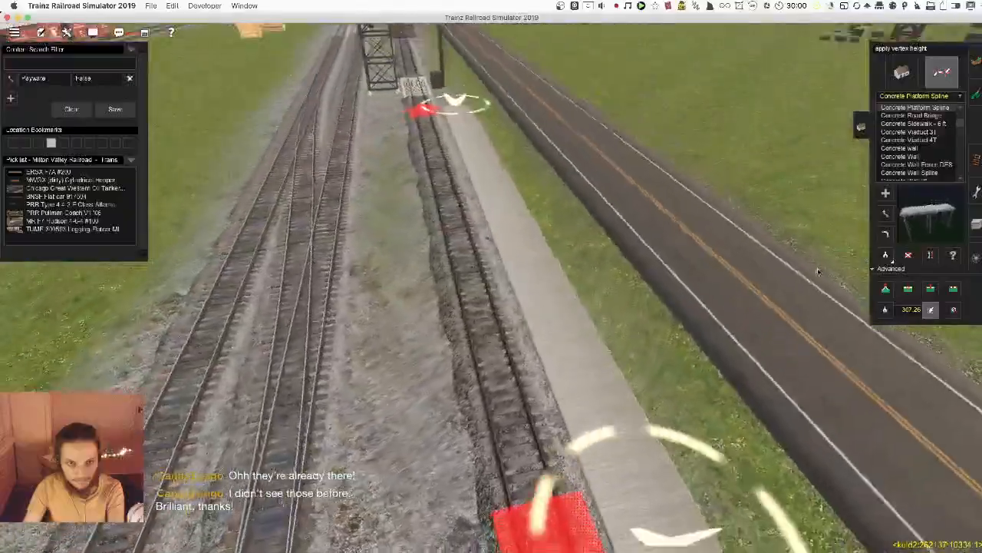
# - Place three Boxcar PS-1 40 ft St Louis Southwestern cars, matching those at the shed, on the siding beside the new platform
pyautogui.press('Right')
pyautogui.press('F7')
pyautogui.press('pagedown')
pyautogui.rightClick(264, 183)
pyautogui.press('Left')
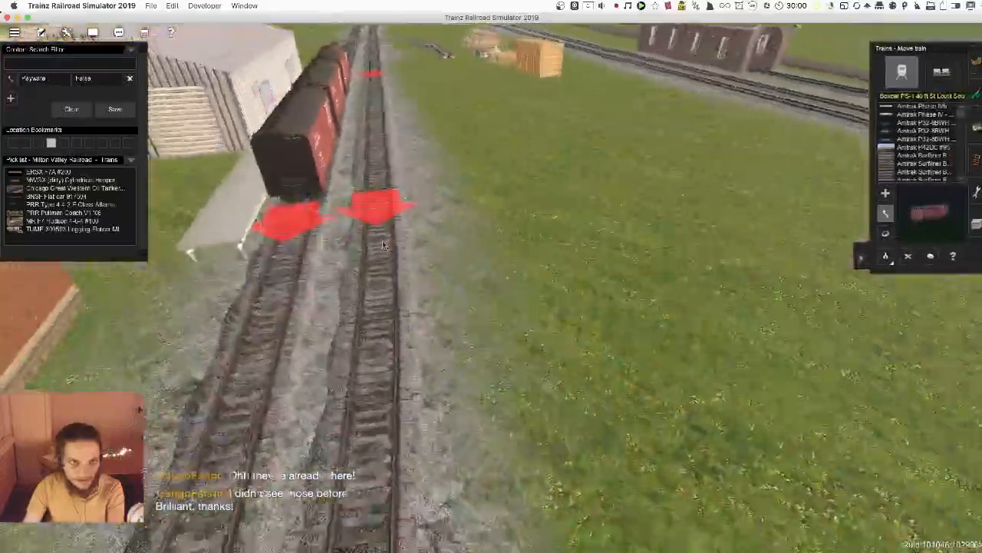
pyautogui.press('Left')
pyautogui.scroll(4, 382, 245)
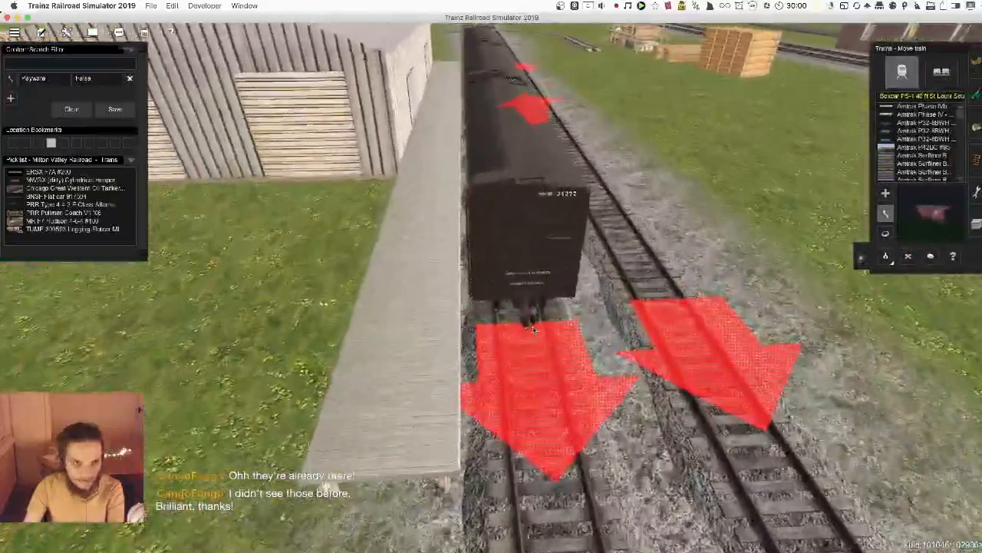
pyautogui.scroll(-6, 784, 359)
pyautogui.rightClick(784, 359)
pyautogui.press('Left')
pyautogui.scroll(3, 594, 255)
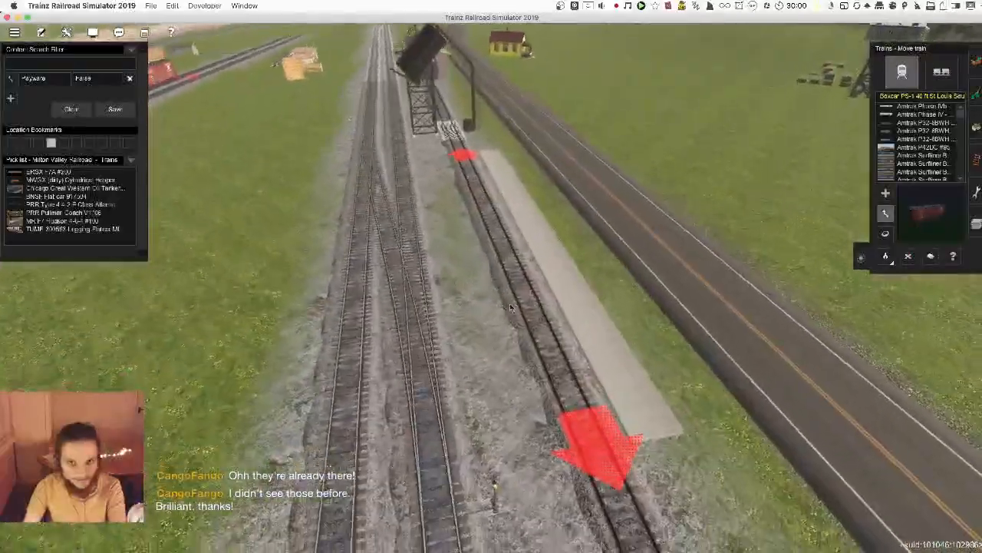
pyautogui.press('a')
pyautogui.click(519, 310)
pyautogui.scroll(5, 508, 293)
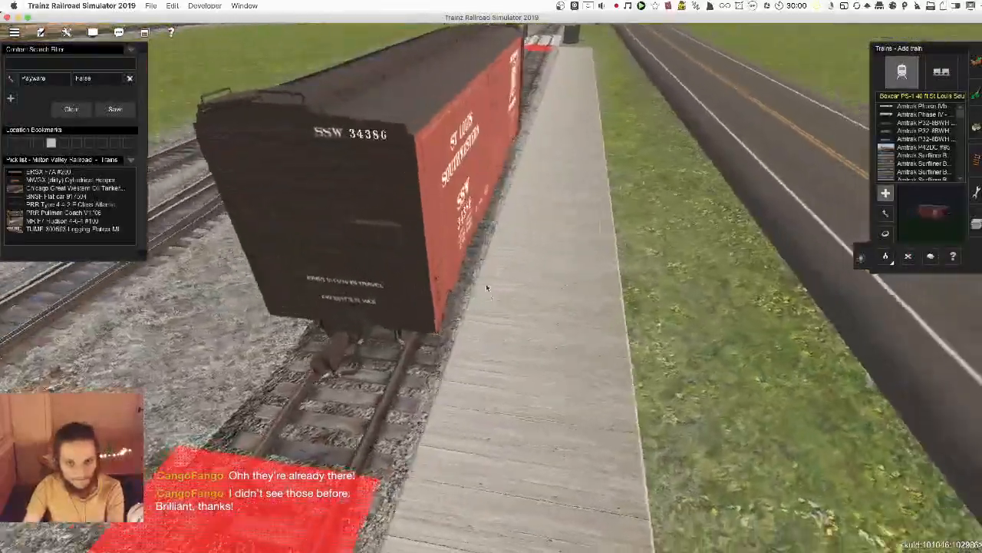
pyautogui.scroll(-5, 449, 191)
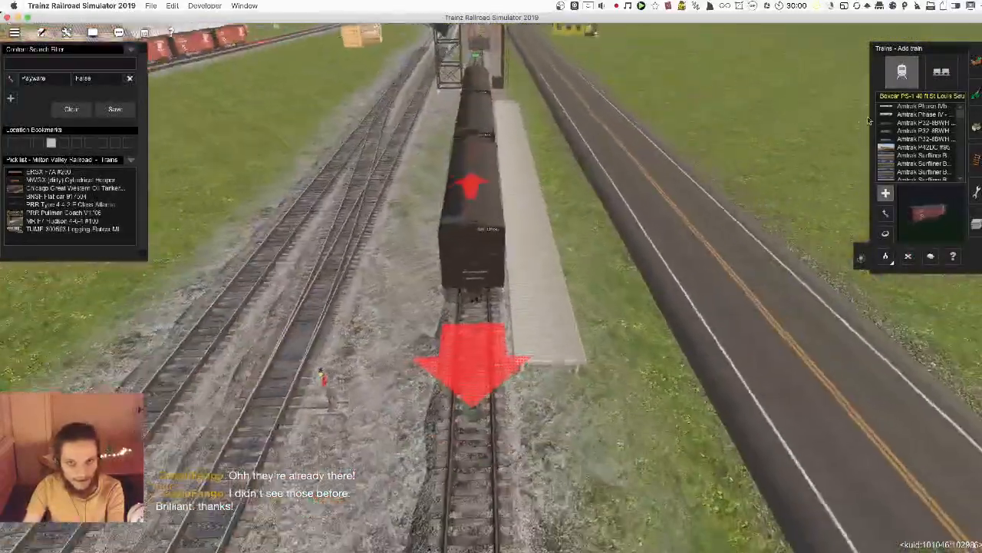
# - Move the platform end near the coaling tower closer to the siding so its edge sits tight alongside the boxcars
pyautogui.press('c')
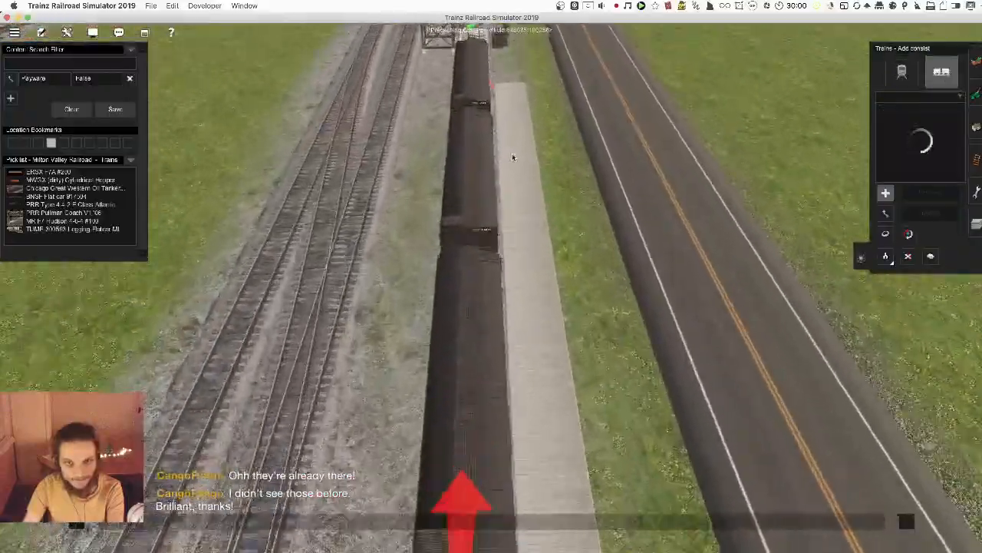
pyautogui.rightClick(513, 156)
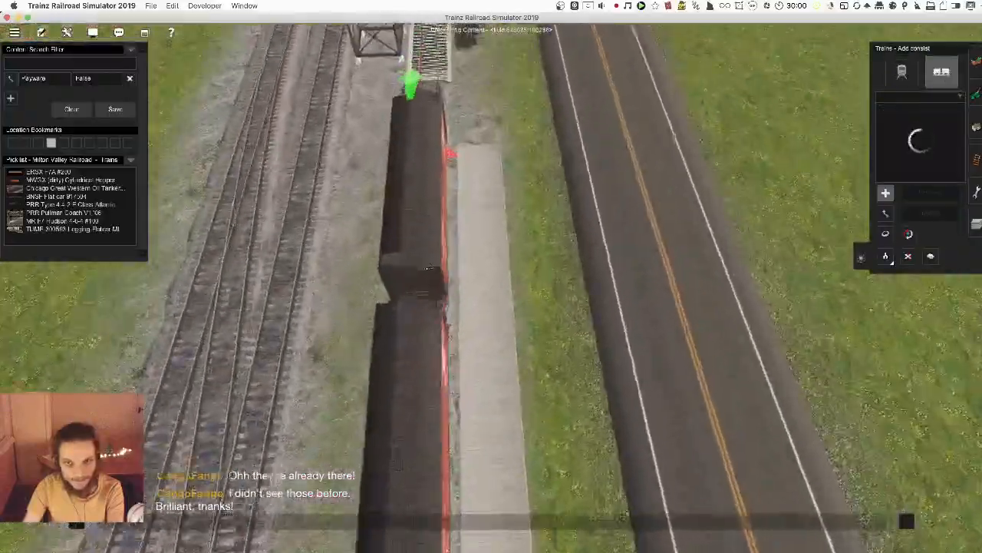
pyautogui.press('F3')
pyautogui.press('Right')
pyautogui.press('Right')
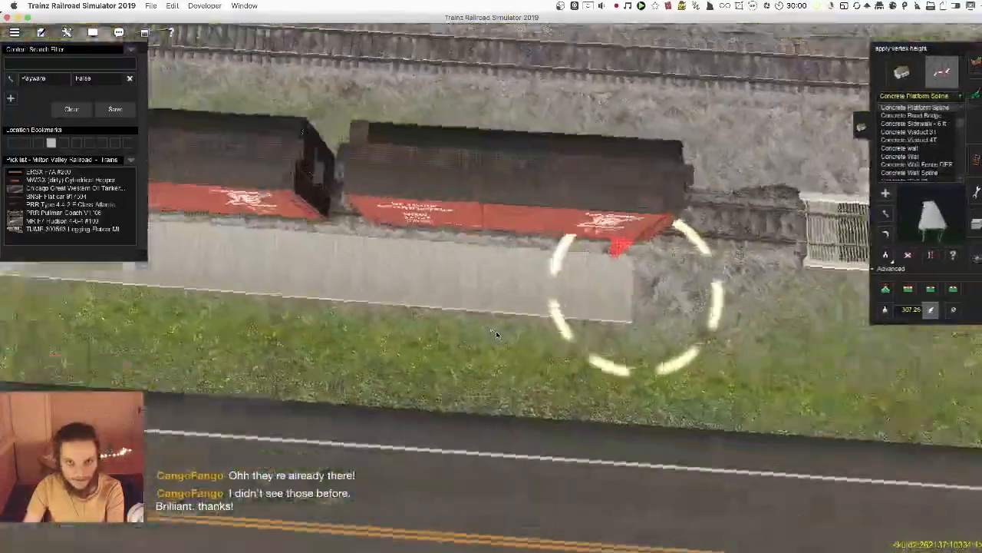
pyautogui.scroll(3, 500, 264)
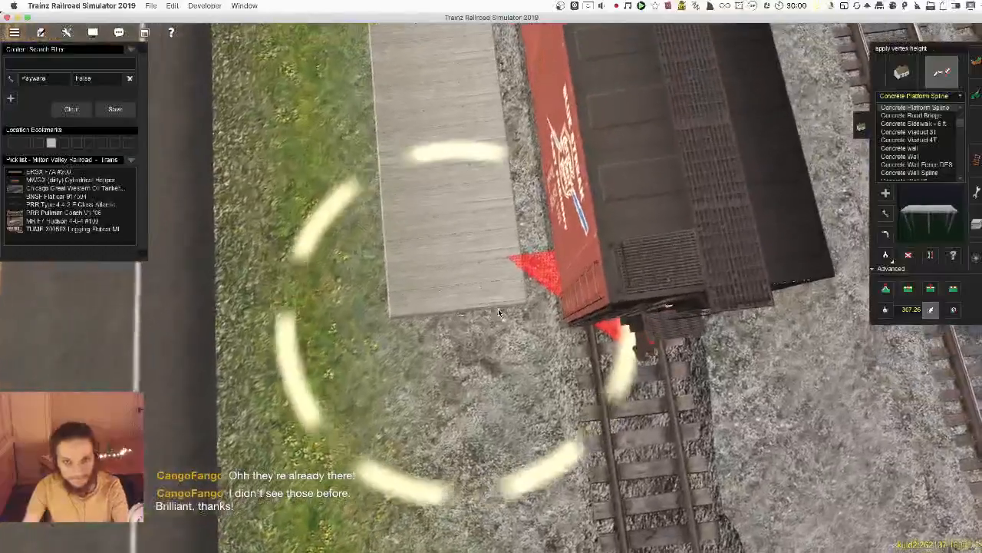
pyautogui.press('m')
pyautogui.moveTo(463, 317); pyautogui.dragTo(489, 313)
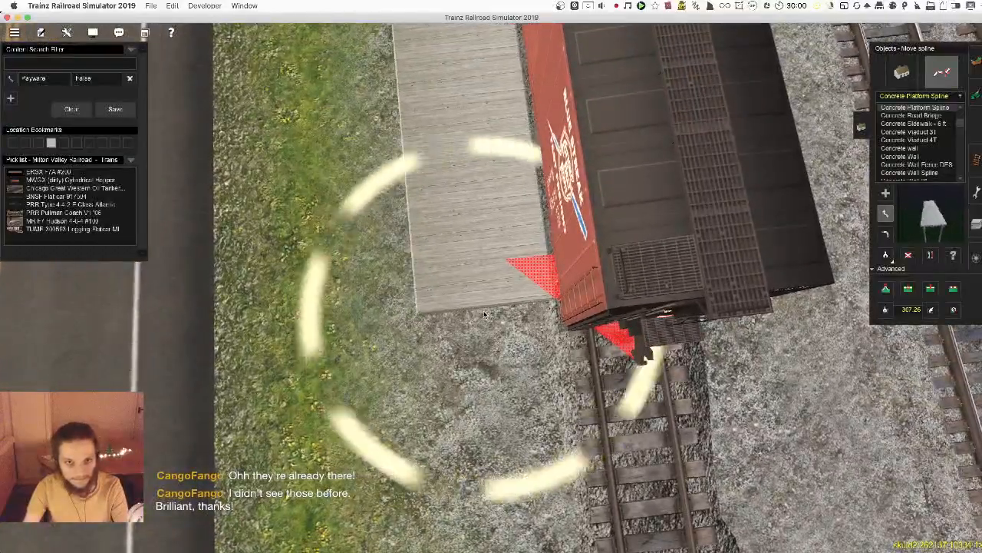
pyautogui.press('Down')
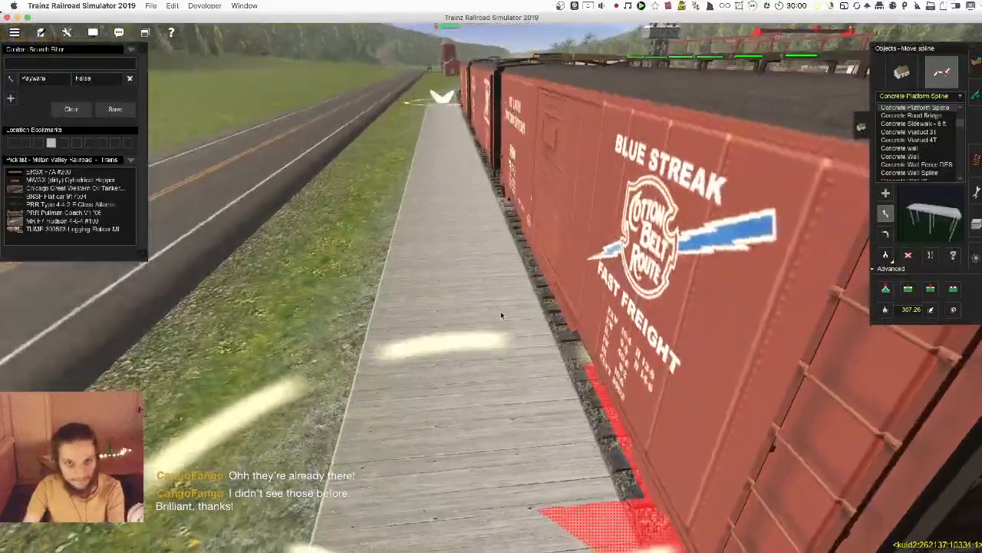
pyautogui.scroll(-3, 501, 315)
pyautogui.press('Up')
pyautogui.scroll(-3, 491, 316)
# - Delete the boxcars standing beside the new roadside platform
pyautogui.click(974, 257)
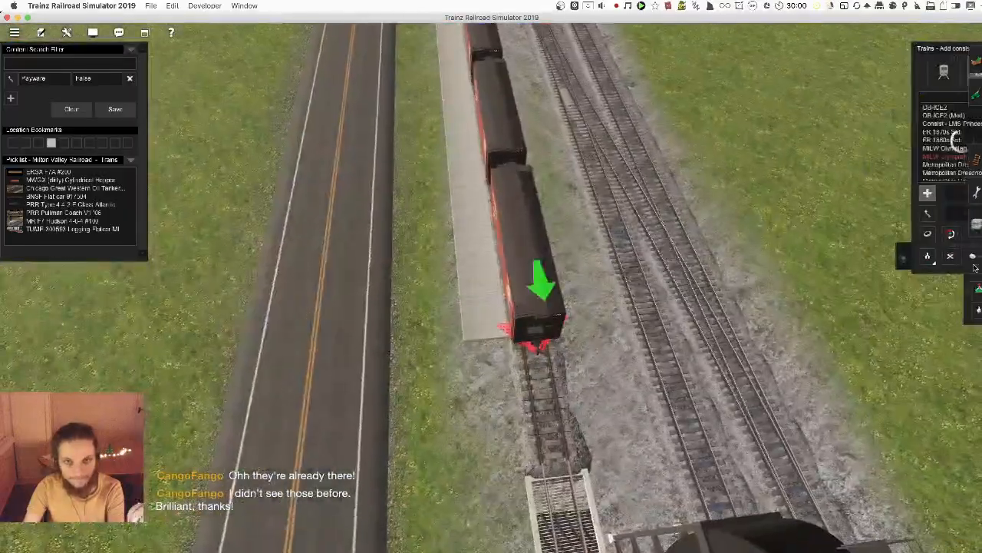
pyautogui.press('Right')
pyautogui.scroll(3, 507, 316)
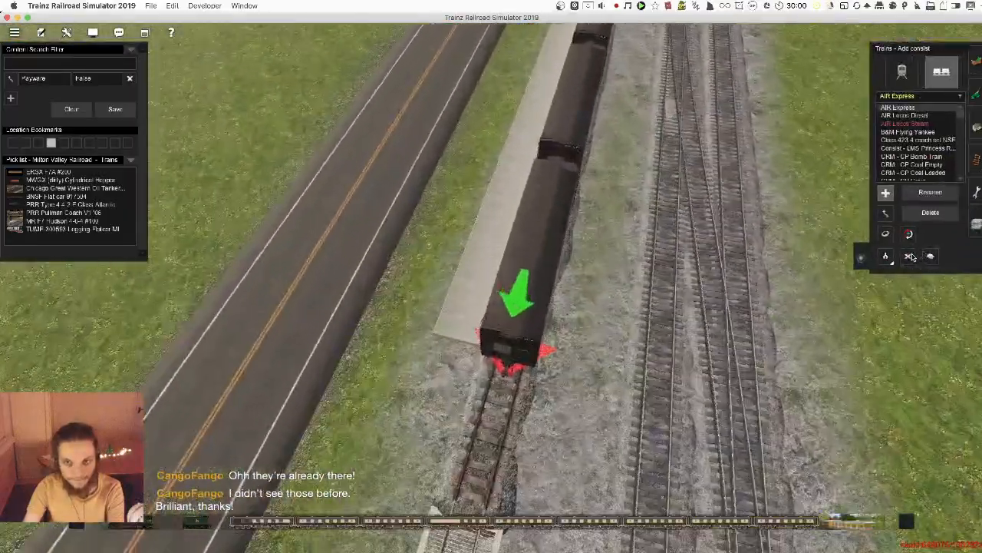
pyautogui.press('d')
pyautogui.click(513, 315)
pyautogui.press('Left')
# - Add a short Concrete Platform Spline segment extending the platform beyond its end away from the coaling tower
pyautogui.click(975, 159)
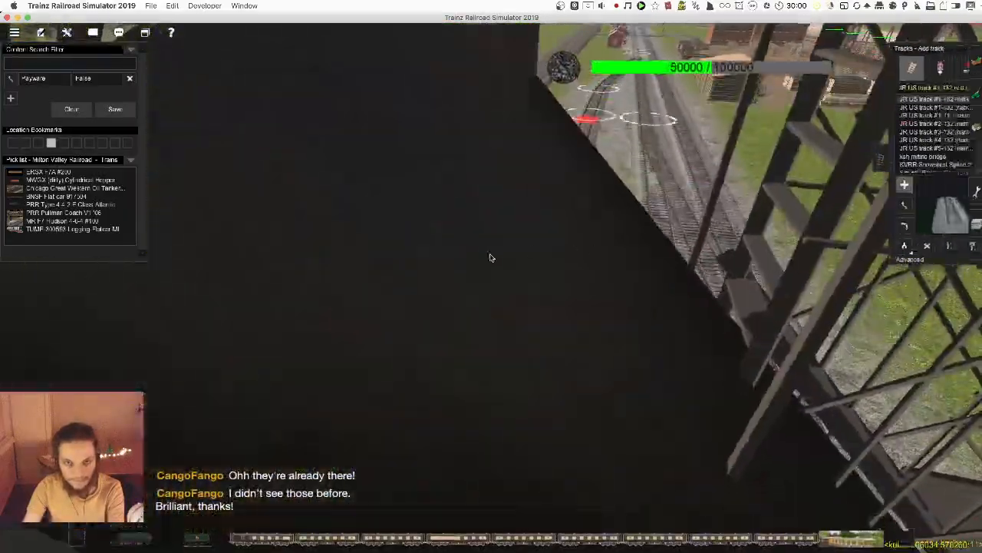
pyautogui.press('Down')
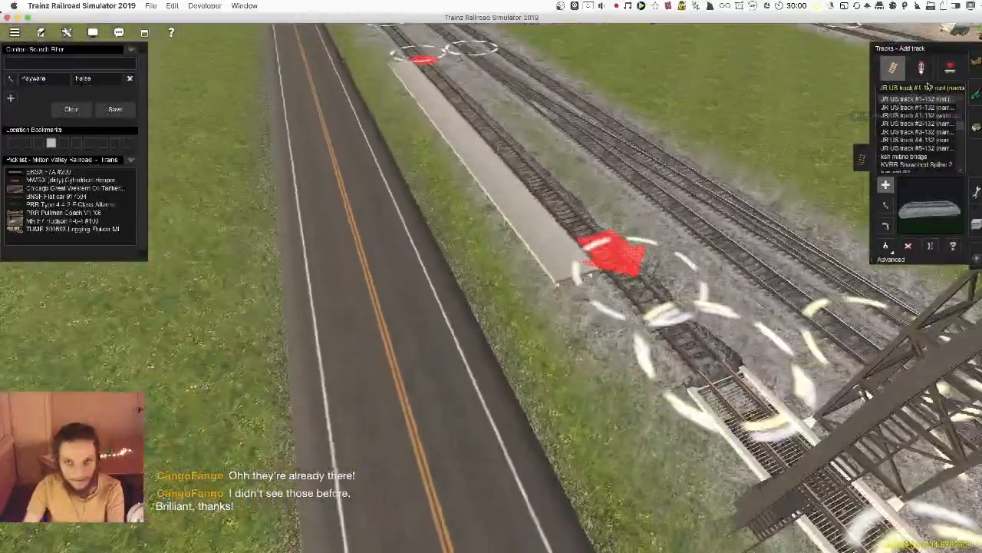
pyautogui.click(973, 127)
pyautogui.scroll(-3, 663, 221)
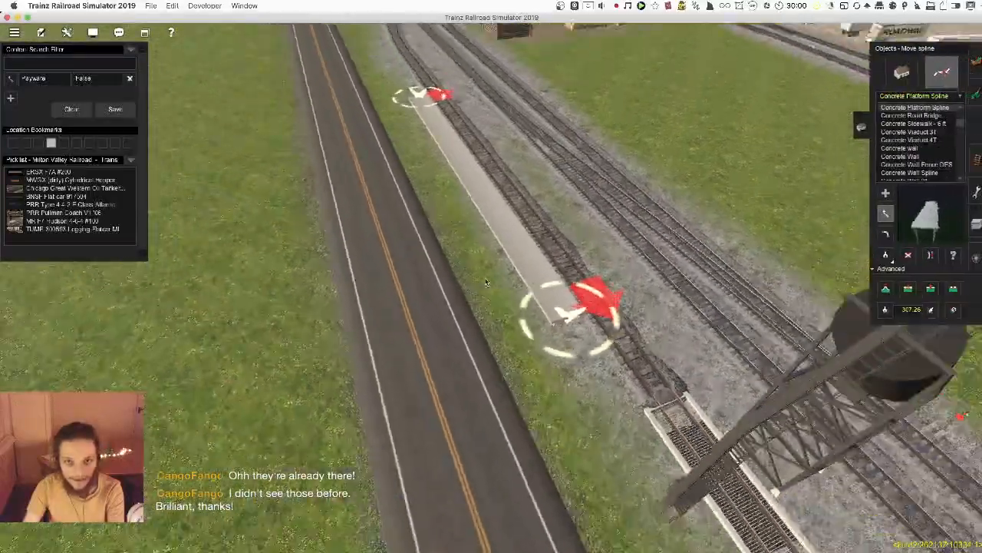
pyautogui.rightClick(433, 216)
pyautogui.press('Left')
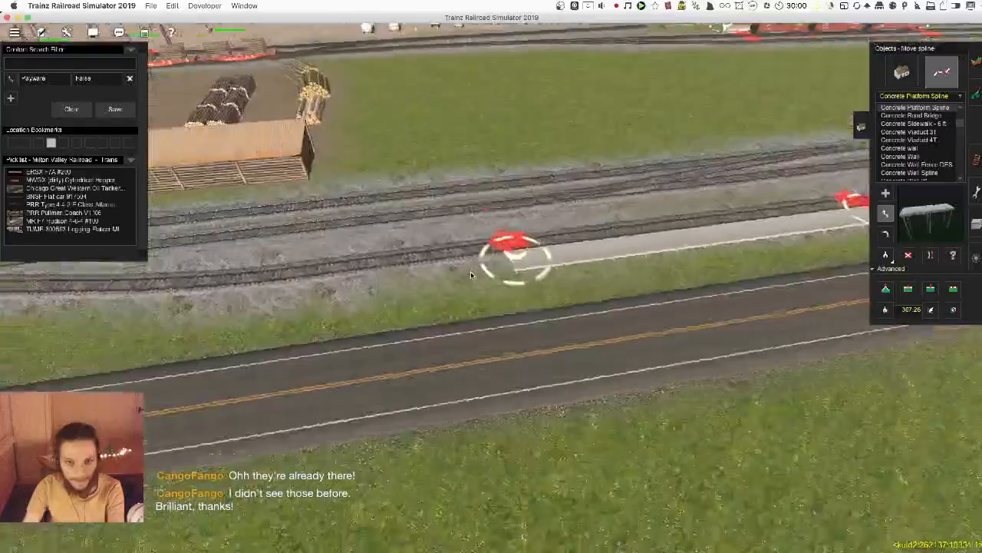
pyautogui.press('Left')
pyautogui.scroll(2, 471, 275)
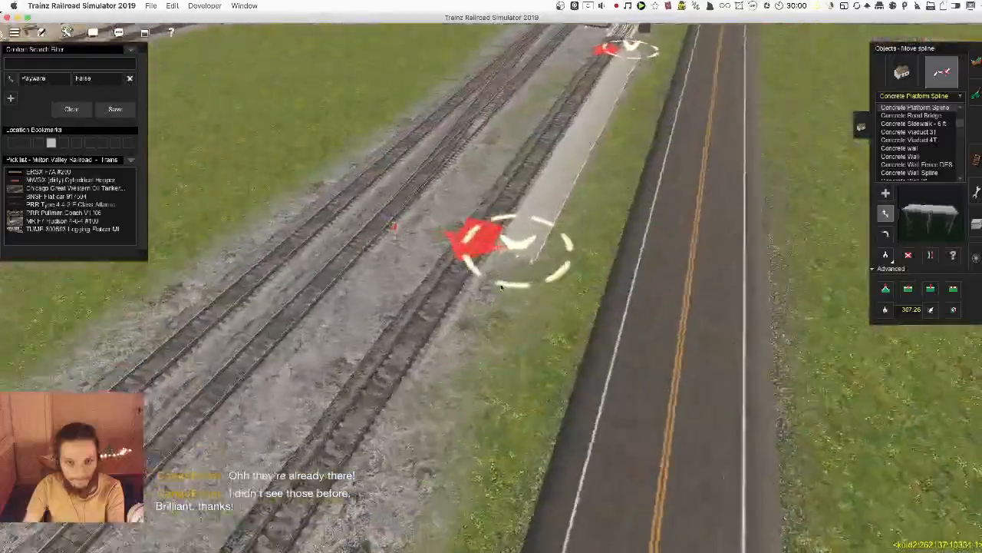
pyautogui.scroll(3, 481, 279)
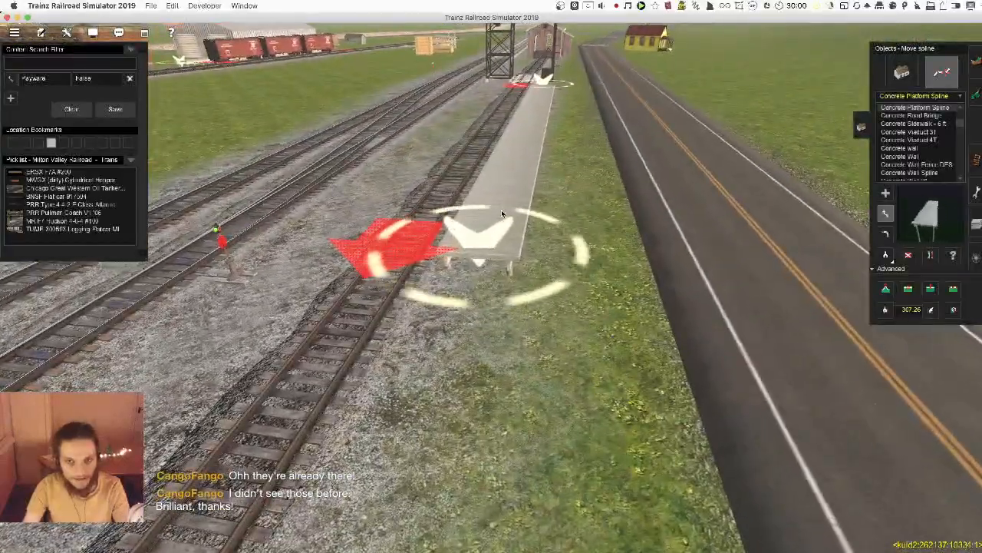
pyautogui.moveTo(448, 354); pyautogui.dragTo(508, 272, button='right')
pyautogui.moveTo(507, 272); pyautogui.dragTo(484, 341)
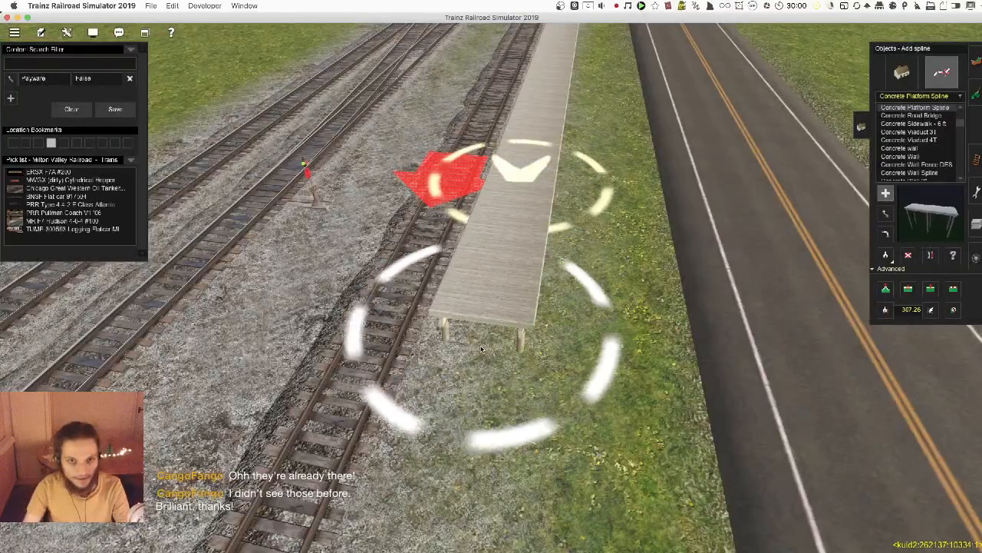
# - Lower the outer vertex of the short extension so it forms a ramp from the platform down to the ground
pyautogui.click(886, 288)
pyautogui.press('Left')
pyautogui.moveTo(461, 348); pyautogui.dragTo(467, 365)
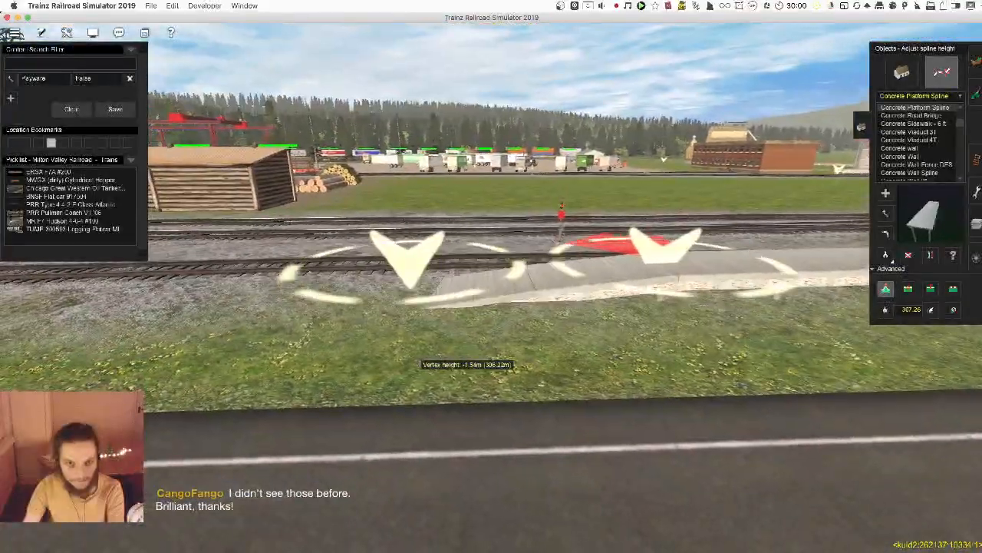
# - Reposition the spline vertices where the ramp meets the platform so the sections join neatly beside the siding
pyautogui.scroll(8, 488, 345)
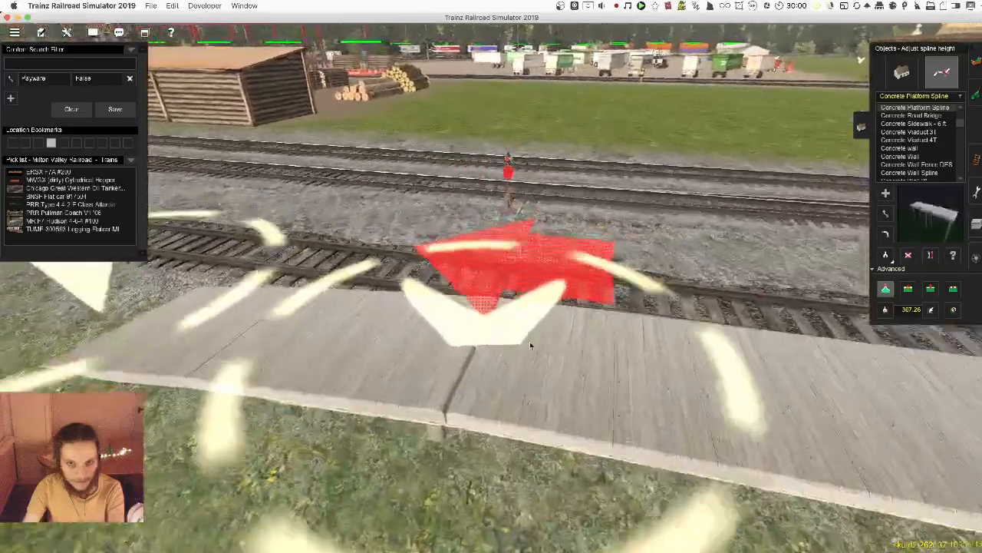
pyautogui.moveTo(529, 345); pyautogui.dragTo(791, 280, button='right')
pyautogui.press('i')
pyautogui.scroll(5, 452, 359)
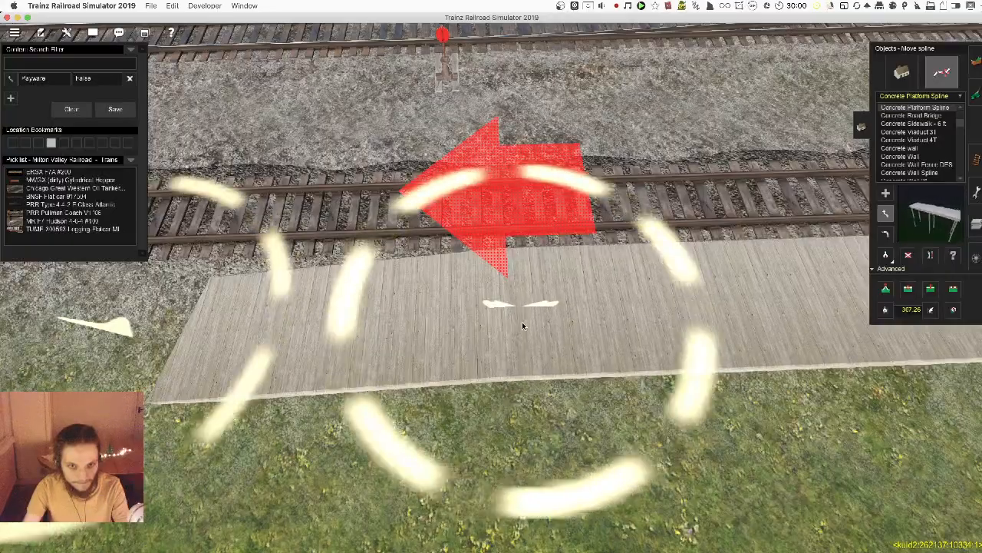
pyautogui.moveTo(522, 325); pyautogui.dragTo(533, 245, button='right')
pyautogui.click(532, 242)
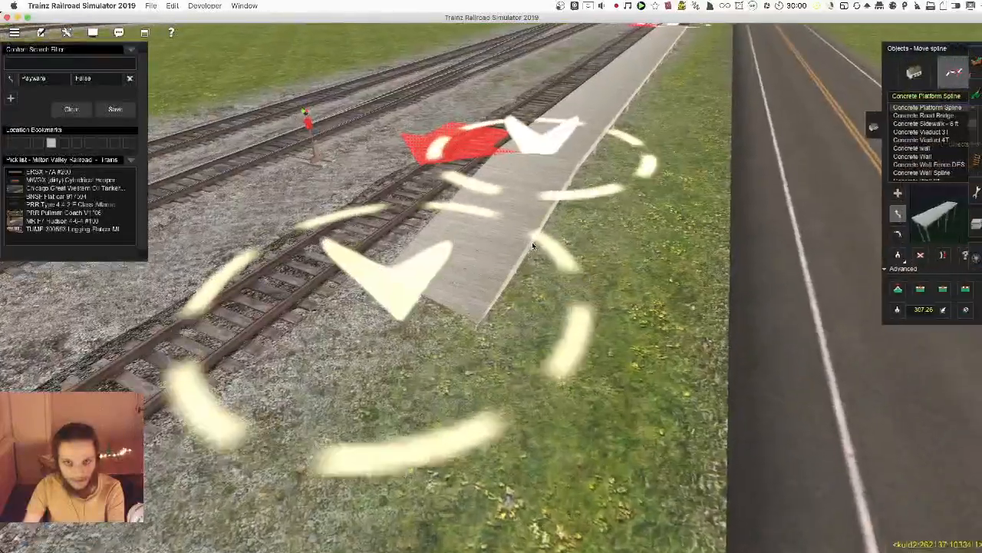
# - Lay a second Concrete Platform Spline parallel to the first on its road side and apply the 307.26 vertex height
pyautogui.scroll(-5, 537, 237)
pyautogui.press('a')
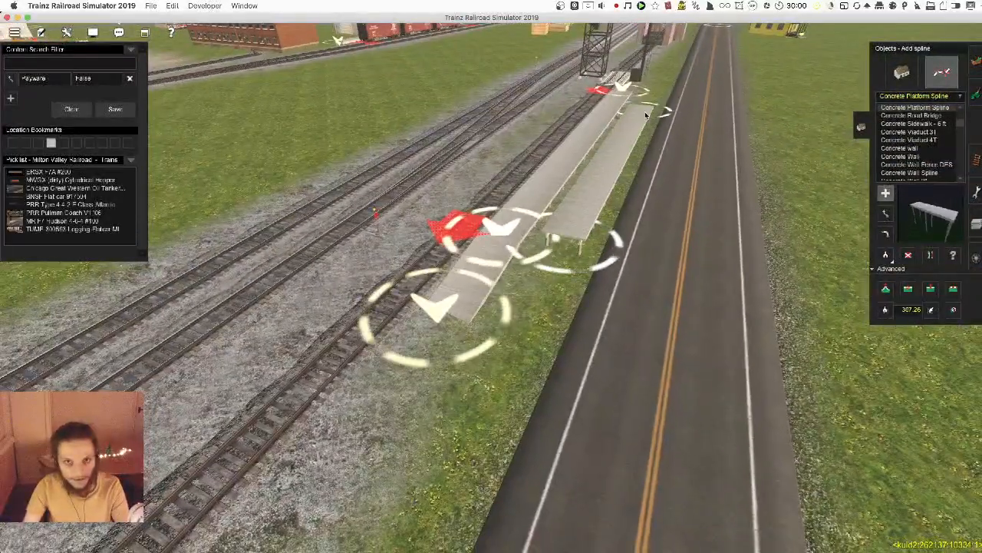
pyautogui.click(931, 309)
pyautogui.scroll(3, 603, 244)
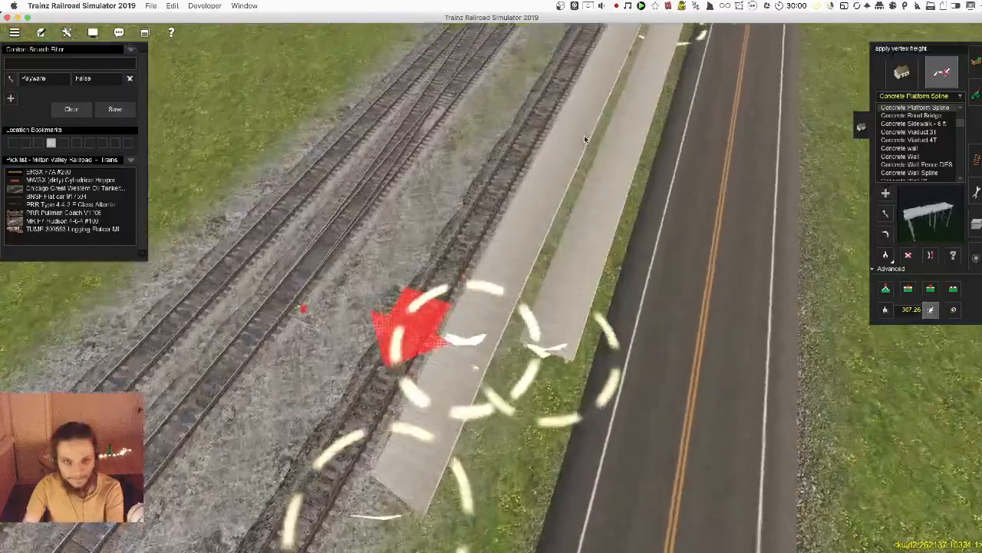
# - Move the second platform's end near the coaling tower flush against the first platform, with both end edges lined up
pyautogui.moveTo(584, 135); pyautogui.dragTo(476, 190, button='right')
pyautogui.scroll(3, 512, 311)
pyautogui.moveTo(477, 190); pyautogui.dragTo(480, 397)
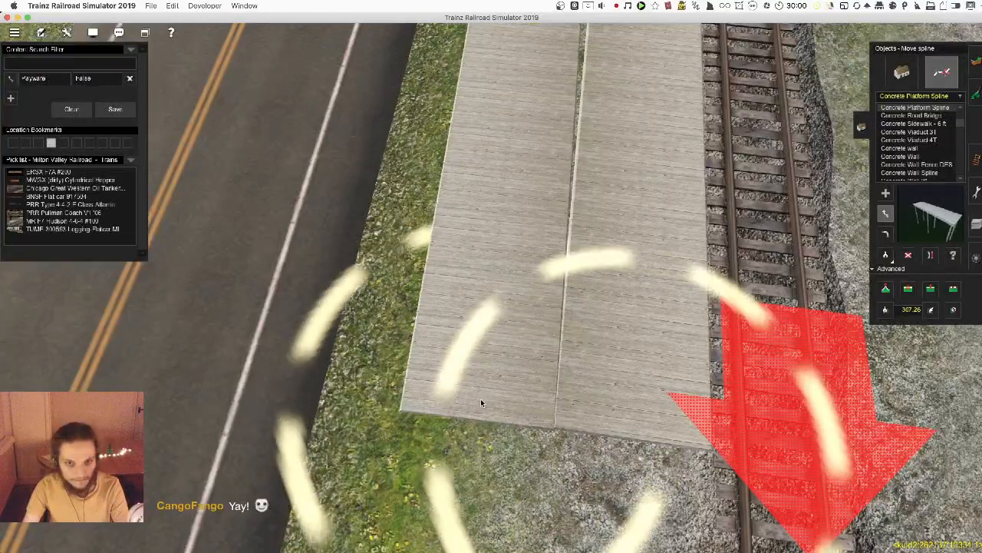
# - Move the ramp-side end of the second platform closer to the first platform
pyautogui.scroll(-5, 481, 398)
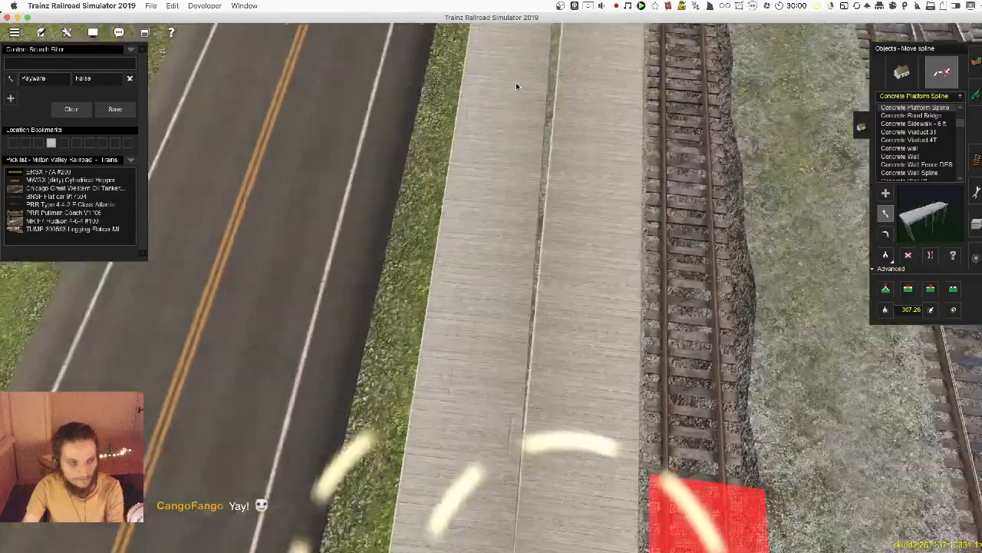
pyautogui.scroll(5, 496, 217)
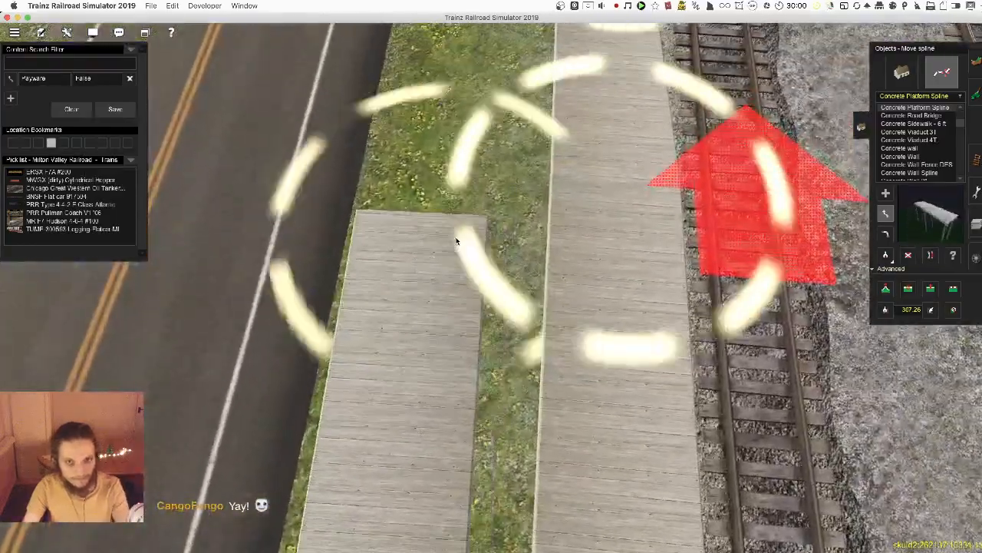
pyautogui.moveTo(481, 228); pyautogui.dragTo(470, 206)
pyautogui.rightClick(485, 148)
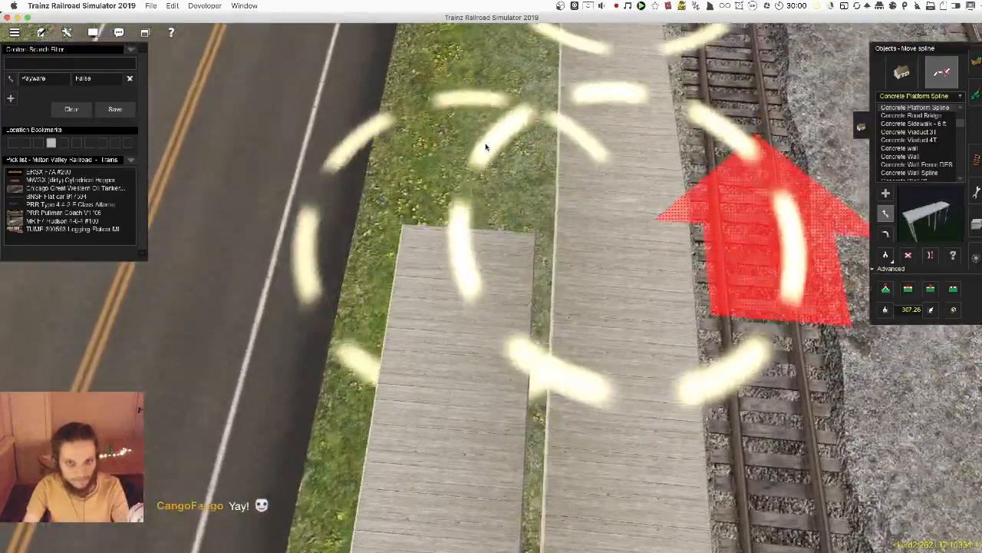
pyautogui.press('a')
pyautogui.moveTo(515, 110); pyautogui.dragTo(465, 425)
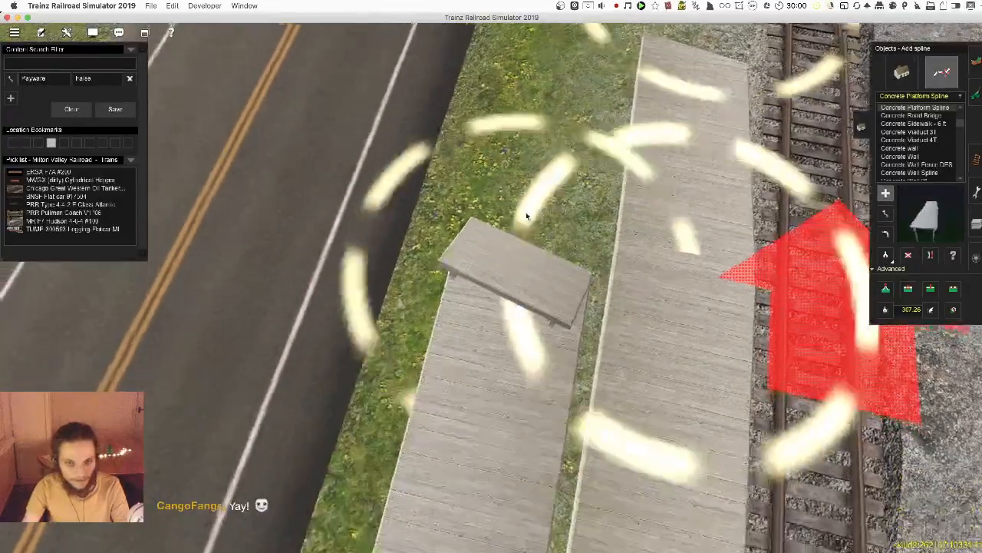
pyautogui.press('super+z')
# - Add a short Concrete Platform Spline extension beyond the second platform, join it to the platform's end and apply the 307.26 vertex height there
pyautogui.rightClick(528, 141)
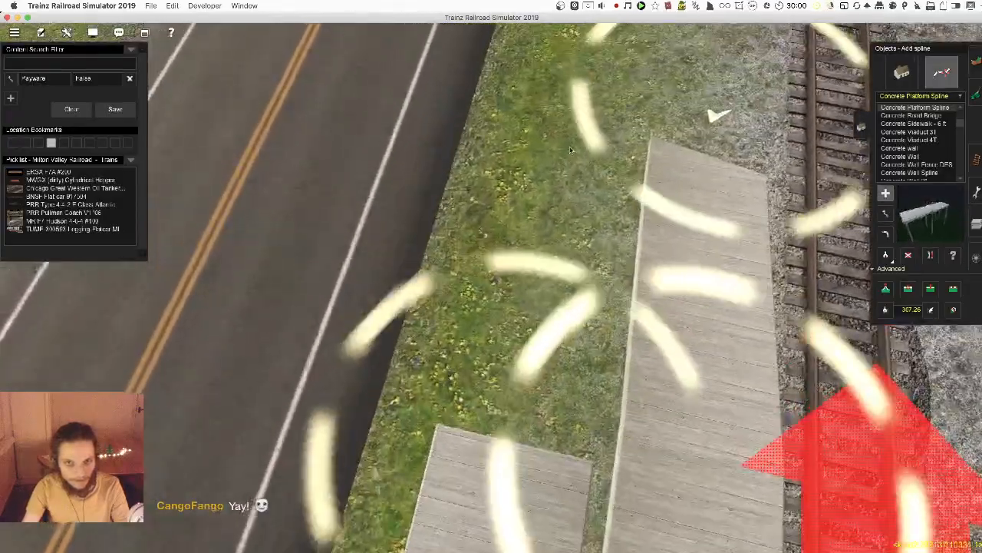
pyautogui.moveTo(574, 107); pyautogui.dragTo(491, 401)
pyautogui.click(491, 401)
pyautogui.rightClick(491, 400)
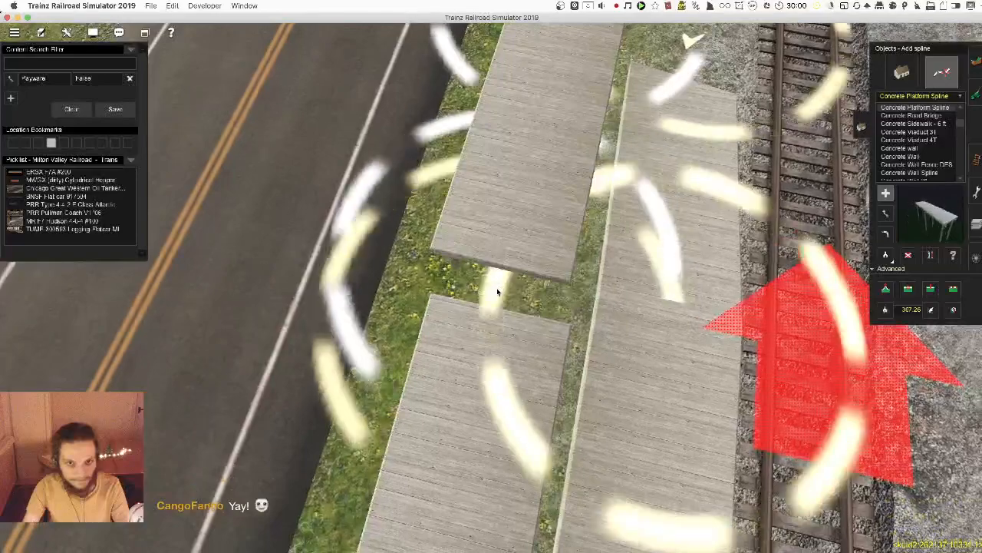
pyautogui.press('m')
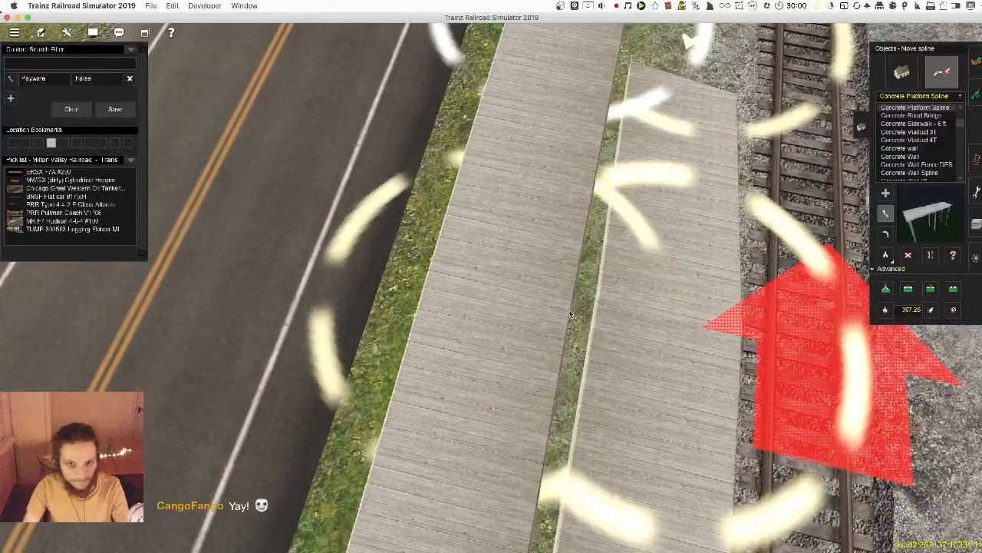
pyautogui.click(472, 322)
pyautogui.rightClick(464, 422)
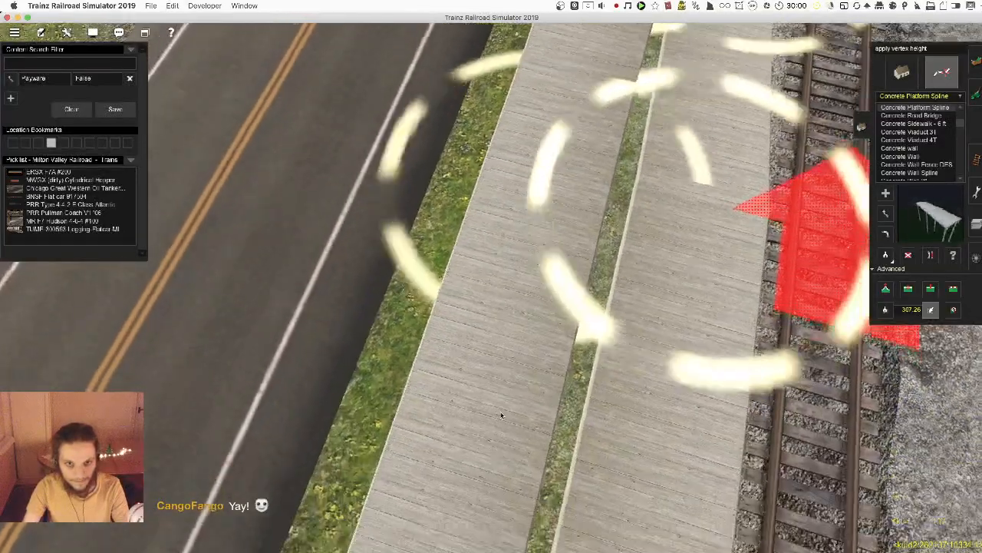
# - Copy the vertex height of the first ramp's outer end and apply it to the outer end of the second platform's extension
pyautogui.press('s')
pyautogui.rightClick(568, 161)
pyautogui.press('Up')
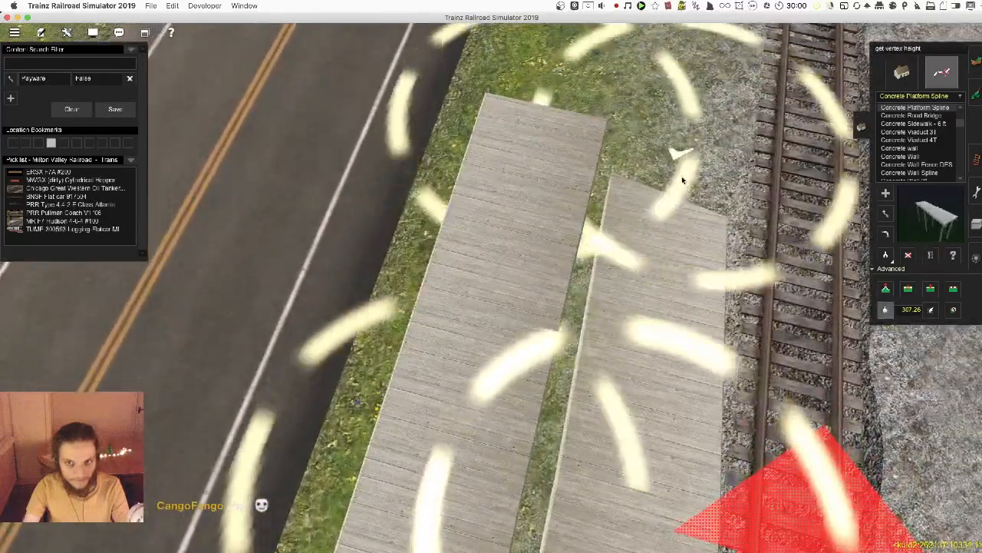
pyautogui.click(680, 158)
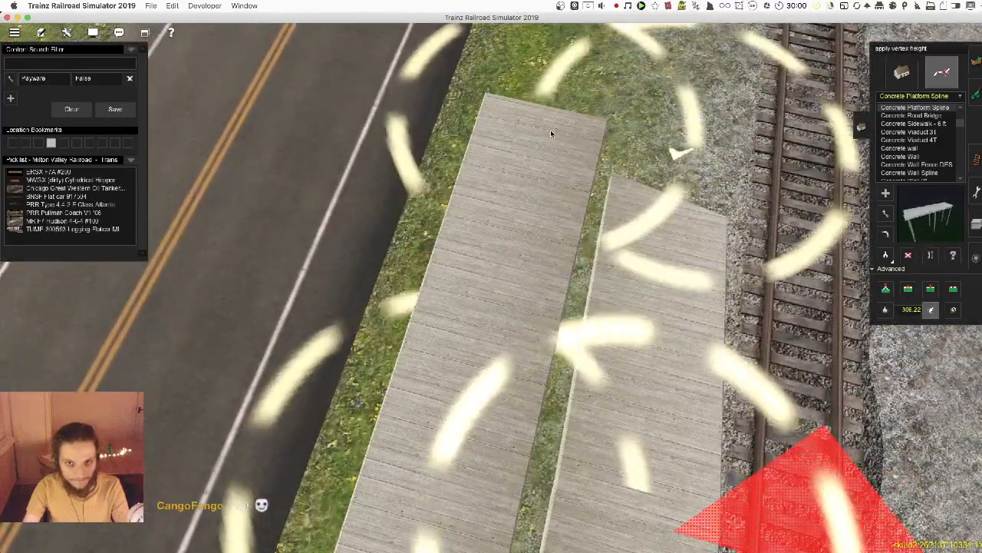
pyautogui.click(551, 131)
# - Move the second platform's ramp joint and the ramp's outer vertex flush against the first platform and its ramp
pyautogui.press('Down')
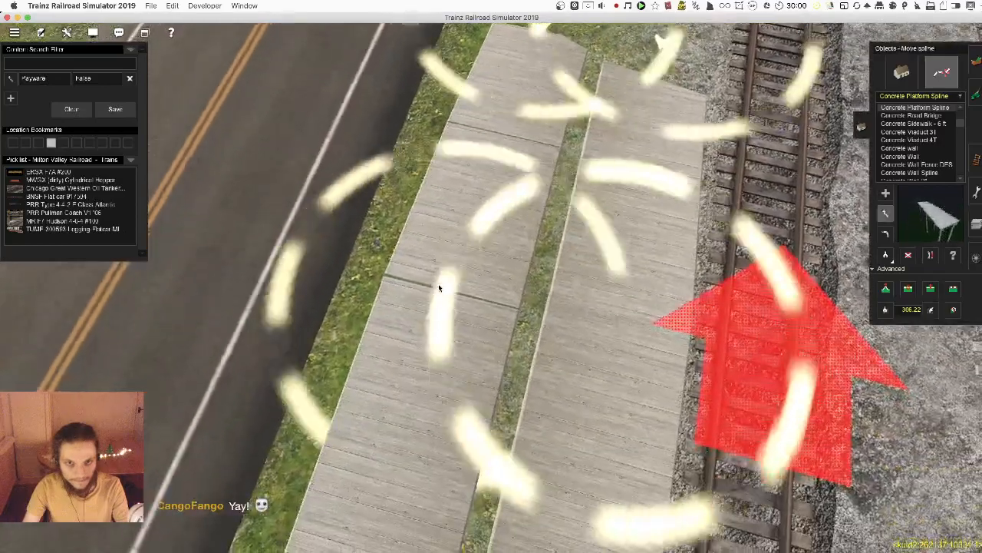
pyautogui.press('m')
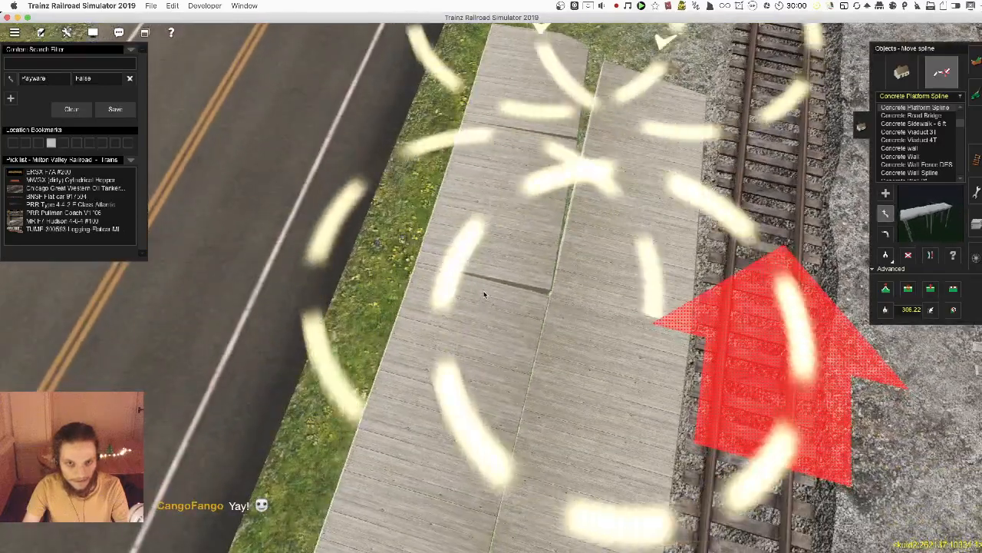
pyautogui.moveTo(484, 290); pyautogui.dragTo(484, 288)
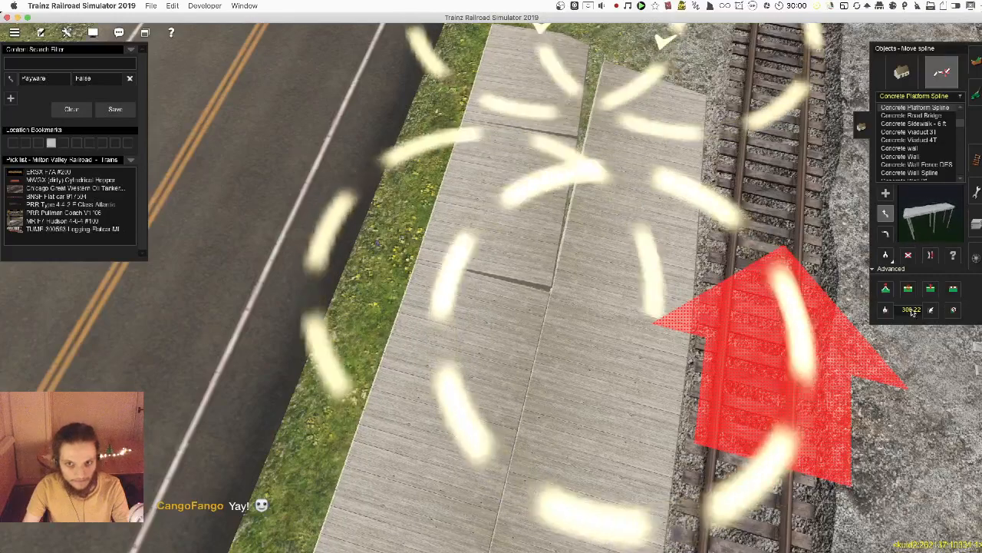
pyautogui.press('Up')
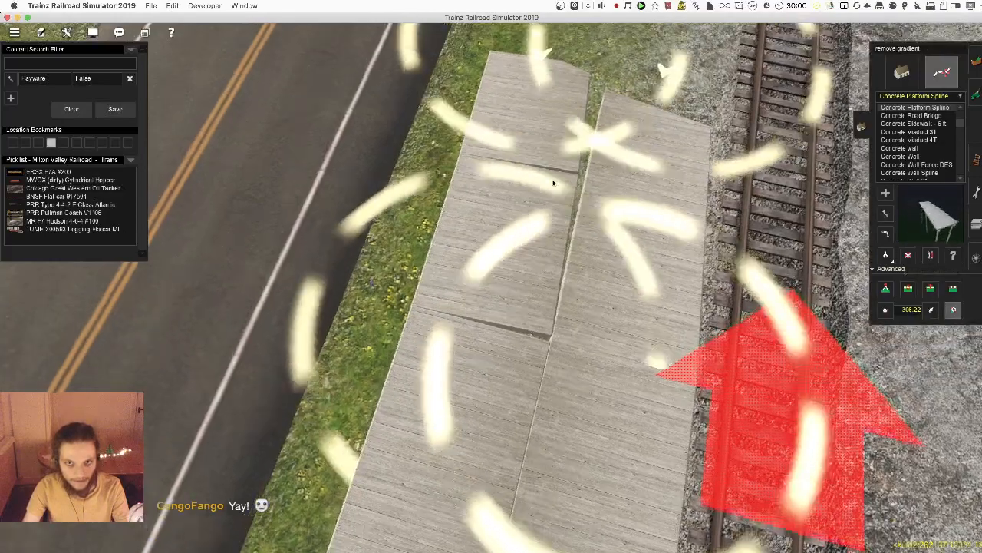
pyautogui.press('m')
pyautogui.moveTo(546, 120)
pyautogui.mouseDown()
pyautogui.moveTo(565, 122)
pyautogui.moveTo(566, 98)
pyautogui.moveTo(558, 102)
pyautogui.mouseUp()
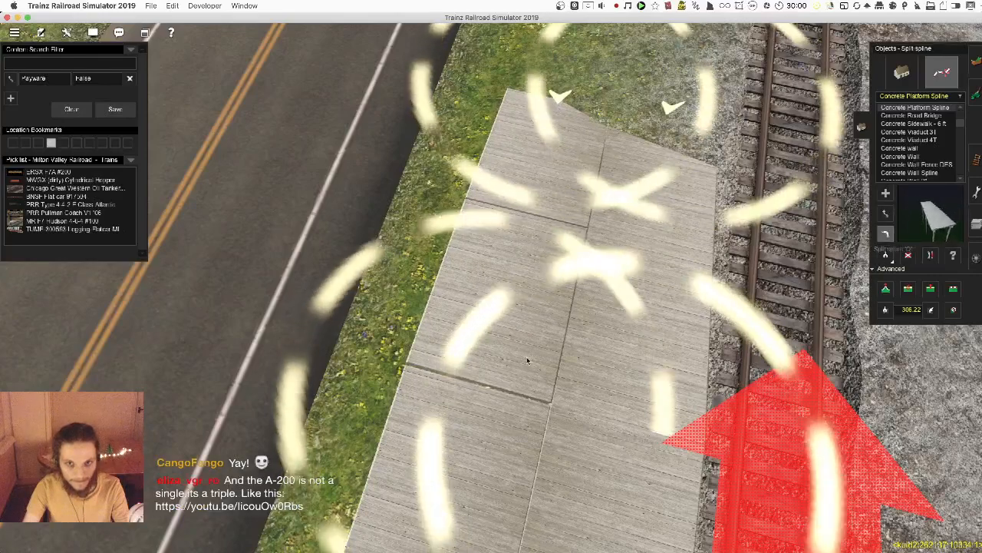
pyautogui.moveTo(495, 414); pyautogui.dragTo(483, 382)
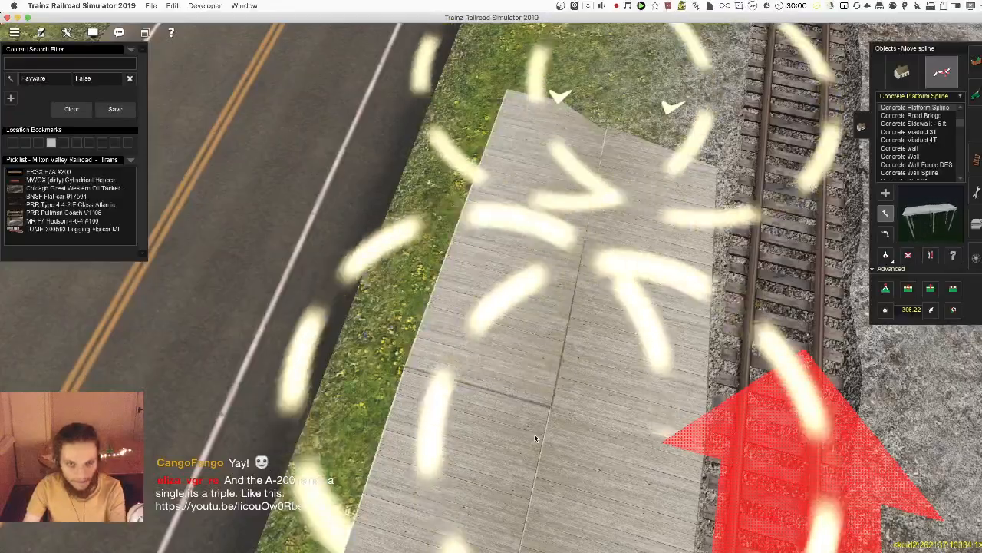
# - Try to apply the stored vertex height to the joint between the second platform and its ramp
pyautogui.moveTo(534, 434); pyautogui.dragTo(538, 443, button='right')
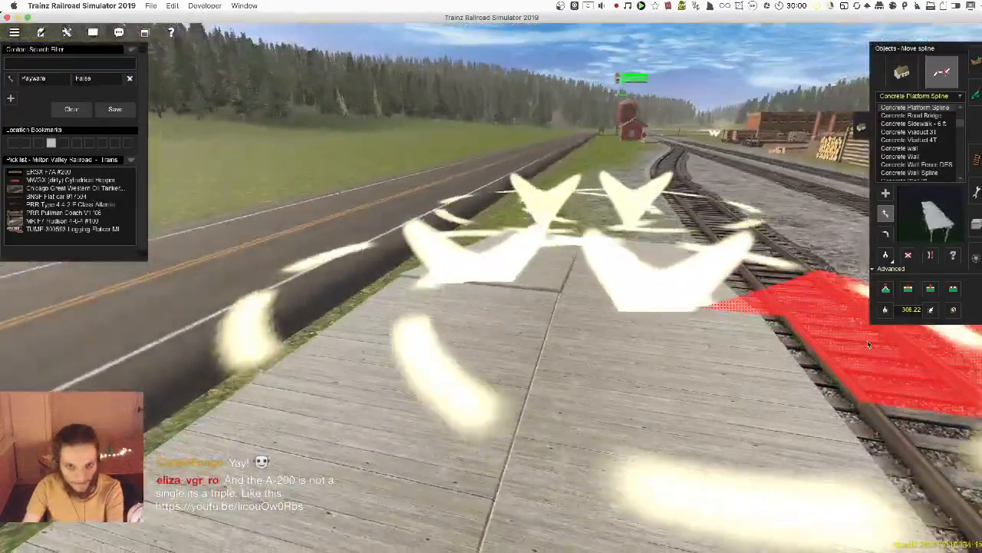
pyautogui.press('Up')
pyautogui.click(932, 310)
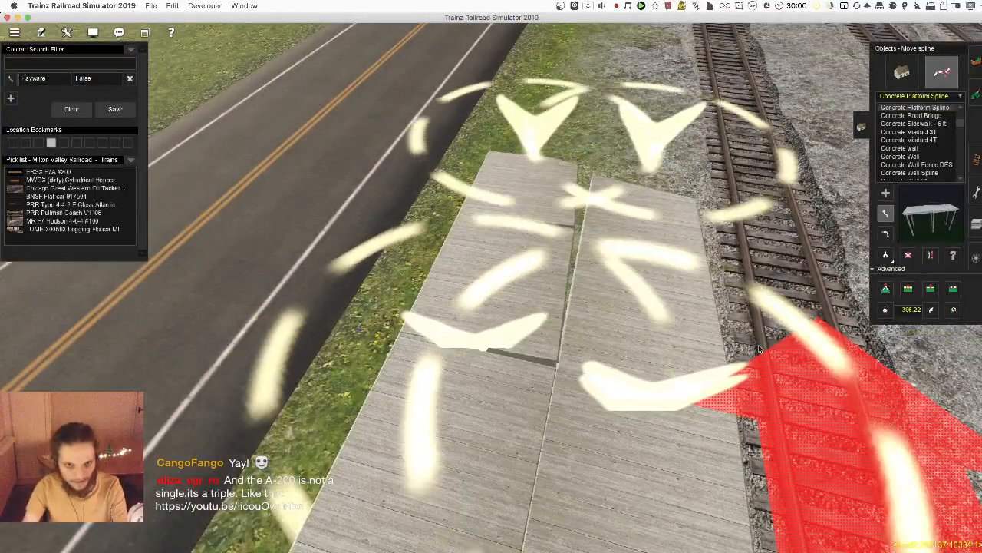
pyautogui.click(887, 310)
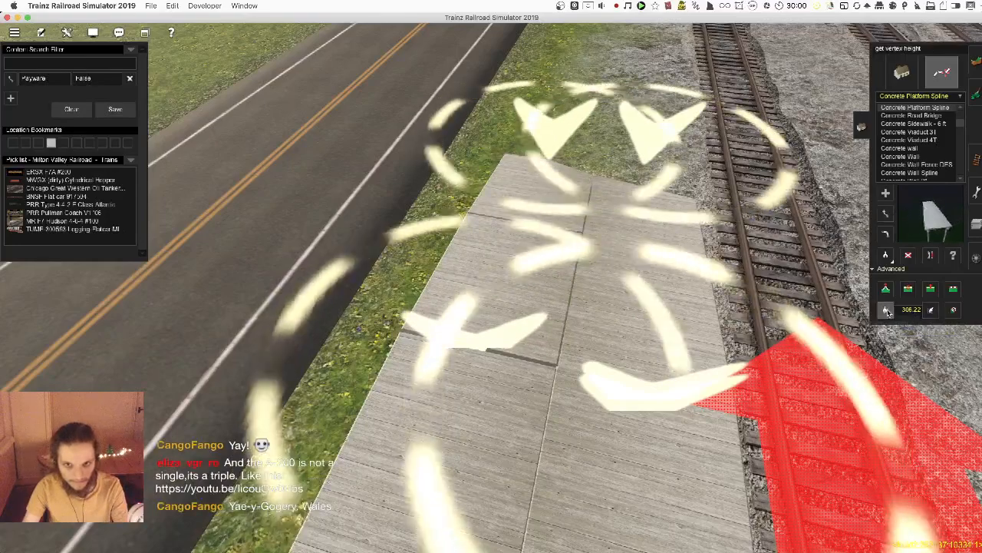
pyautogui.click(930, 310)
pyautogui.click(487, 384)
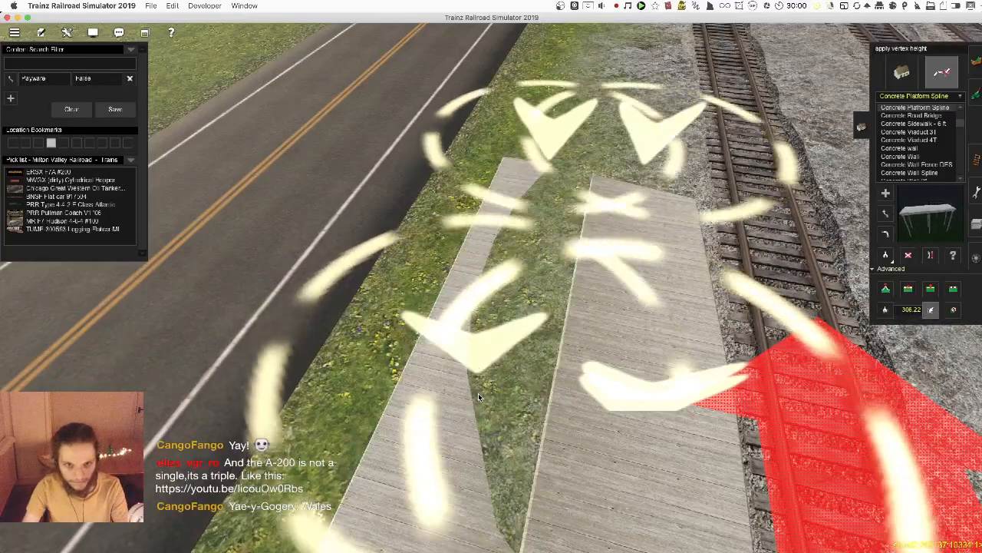
pyautogui.rightClick(441, 467)
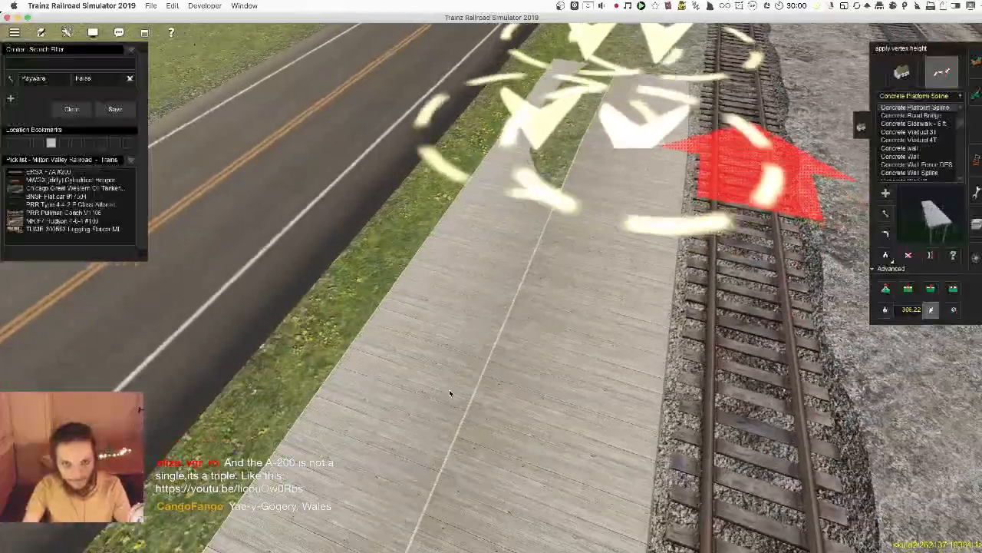
# - Get the 307.26 vertex height from the platform's far end and apply it to the second platform's ramp joint
pyautogui.scroll(-5, 450, 390)
pyautogui.press('Left')
pyautogui.rightClick(409, 366)
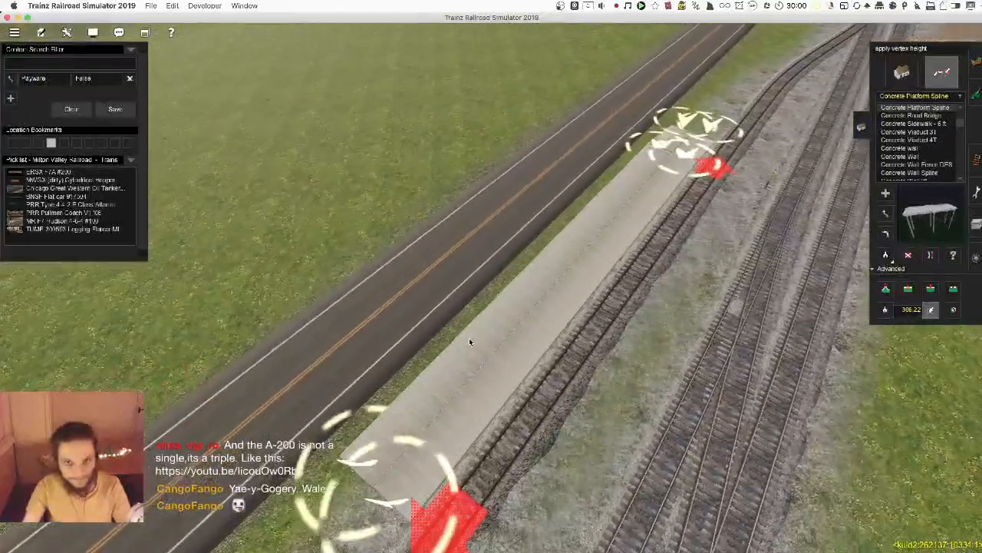
pyautogui.press('g')
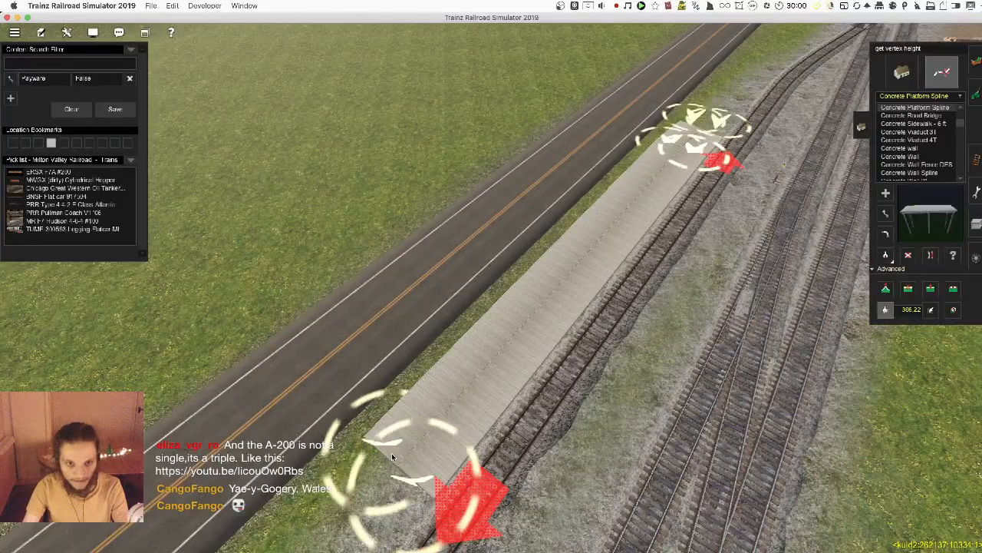
pyautogui.click(614, 219)
pyautogui.scroll(5, 613, 219)
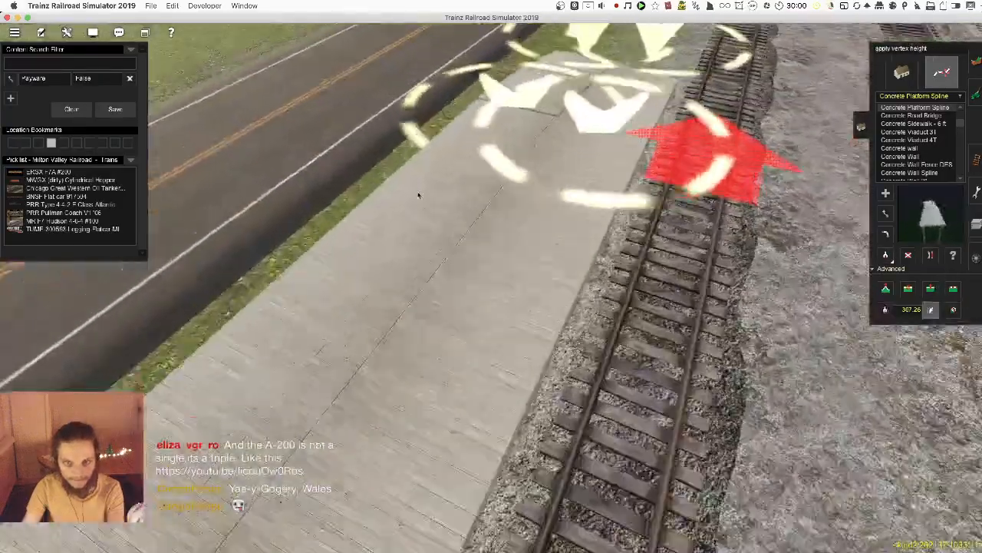
pyautogui.scroll(-3, 795, 216)
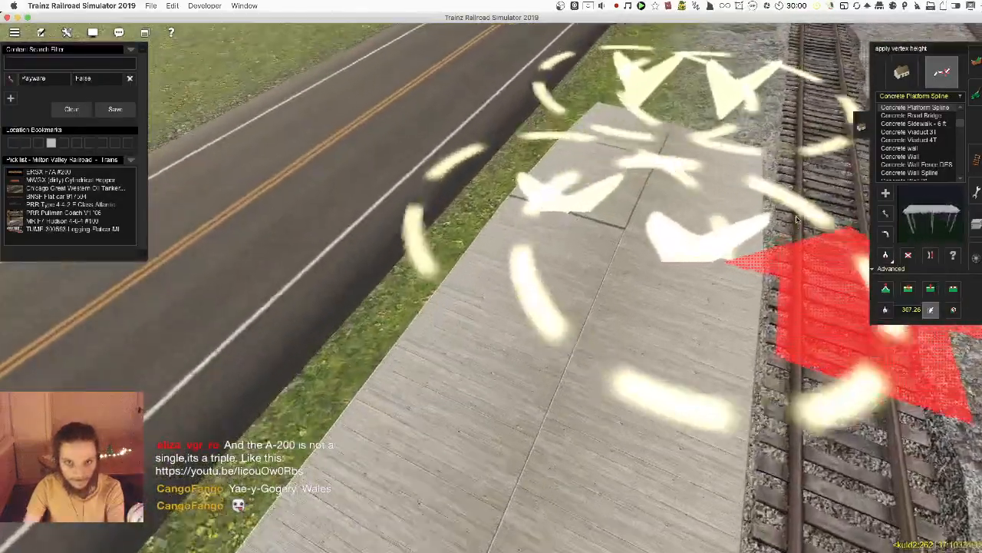
# - Adjust the spline height of the joint between the second platform and its ramp to 307.24 m
pyautogui.click(886, 234)
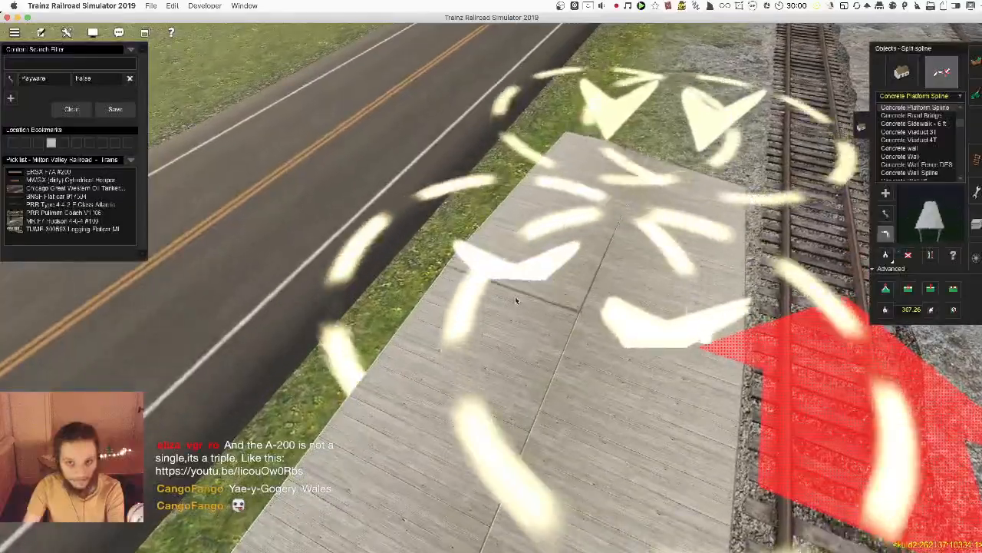
pyautogui.press('Down')
pyautogui.press('Left')
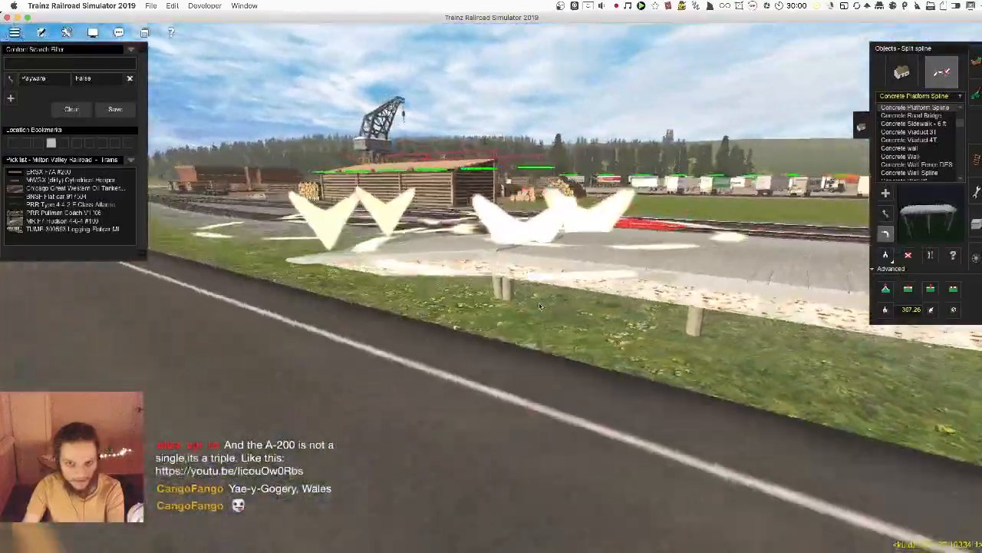
pyautogui.press('Up')
pyautogui.press('Up')
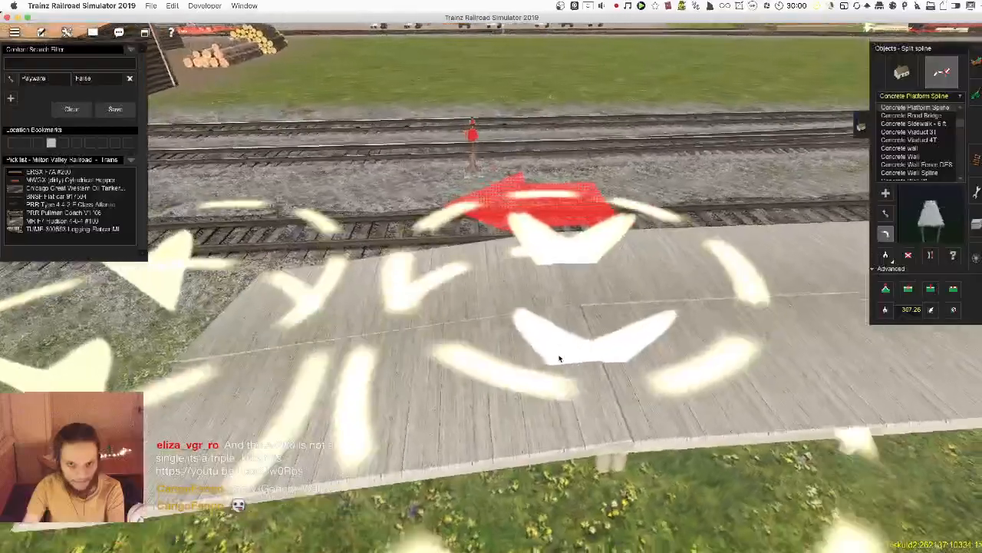
pyautogui.press('Down')
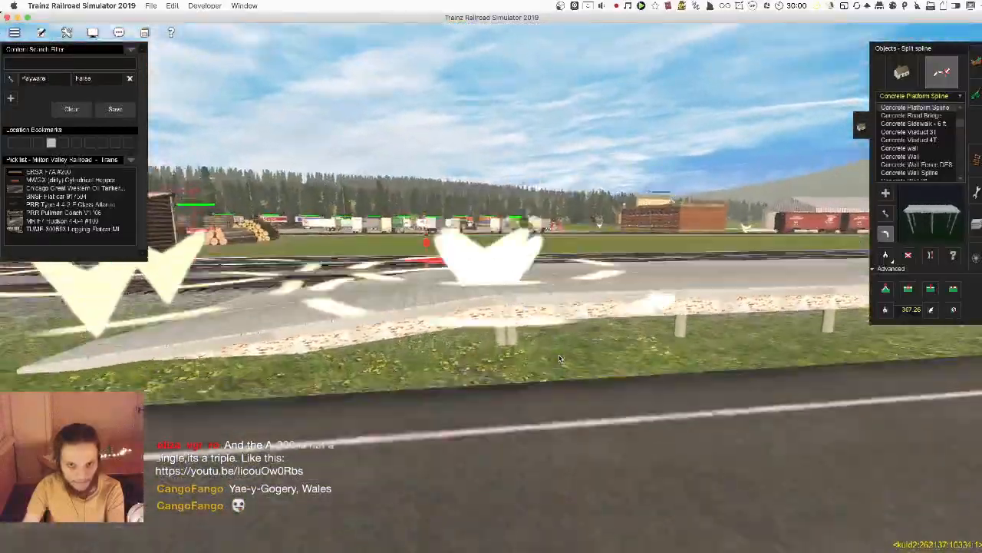
pyautogui.press('Up')
pyautogui.press('Left')
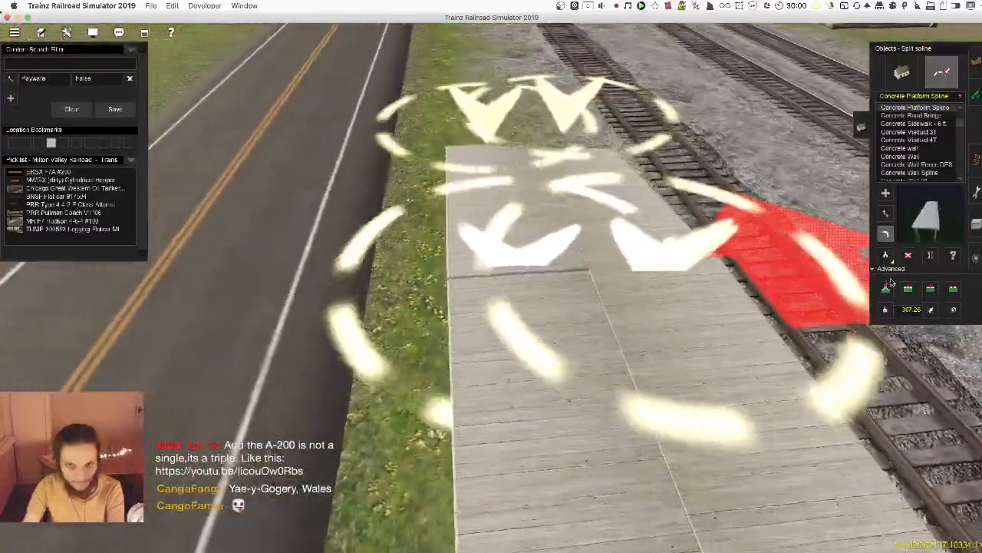
pyautogui.click(886, 288)
pyautogui.moveTo(497, 293)
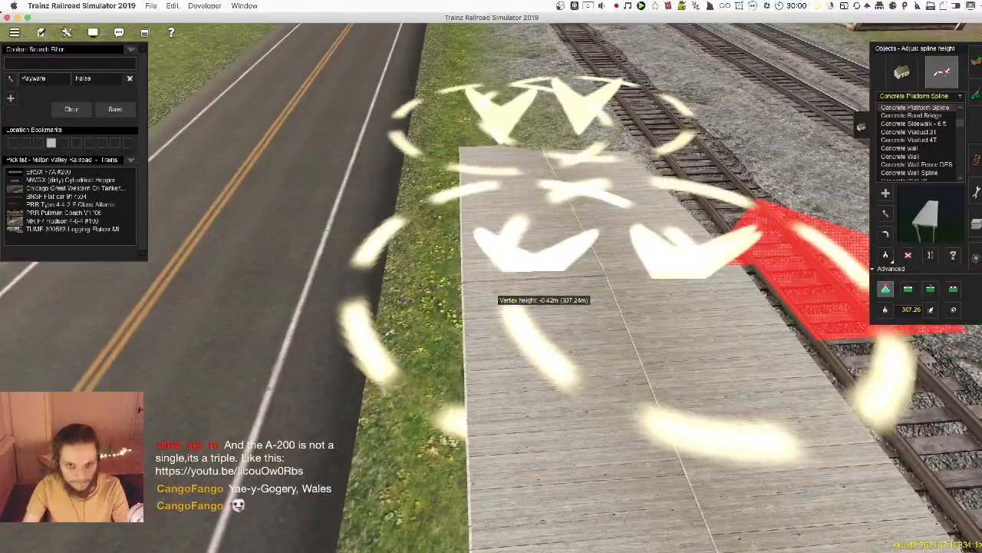
# - Shift the outer vertex of the second ramp so its edge fits against the first ramp
pyautogui.rightClick(516, 146)
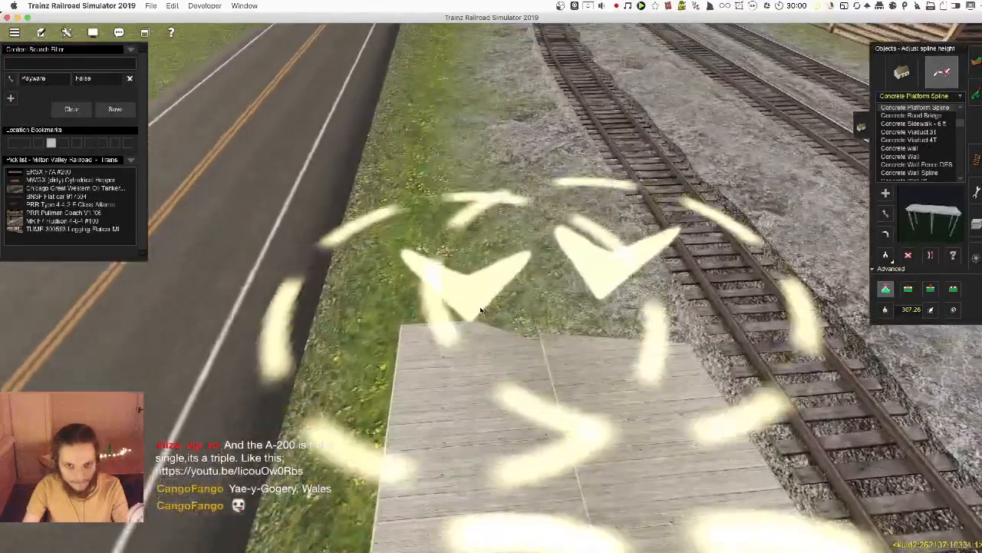
pyautogui.press('m')
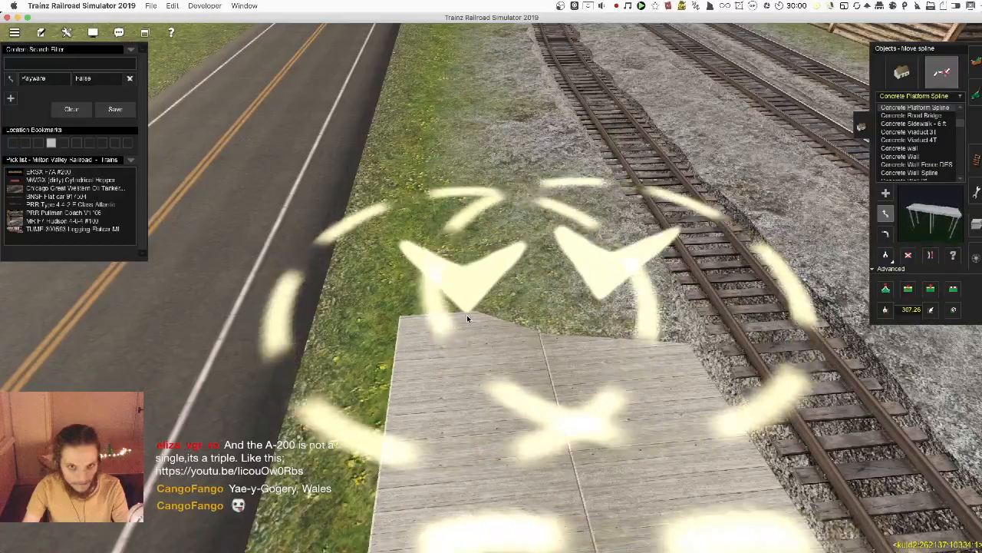
# - Save the route with the finished double-width platform and ramp
pyautogui.scroll(-8, 550, 305)
pyautogui.press('Left')
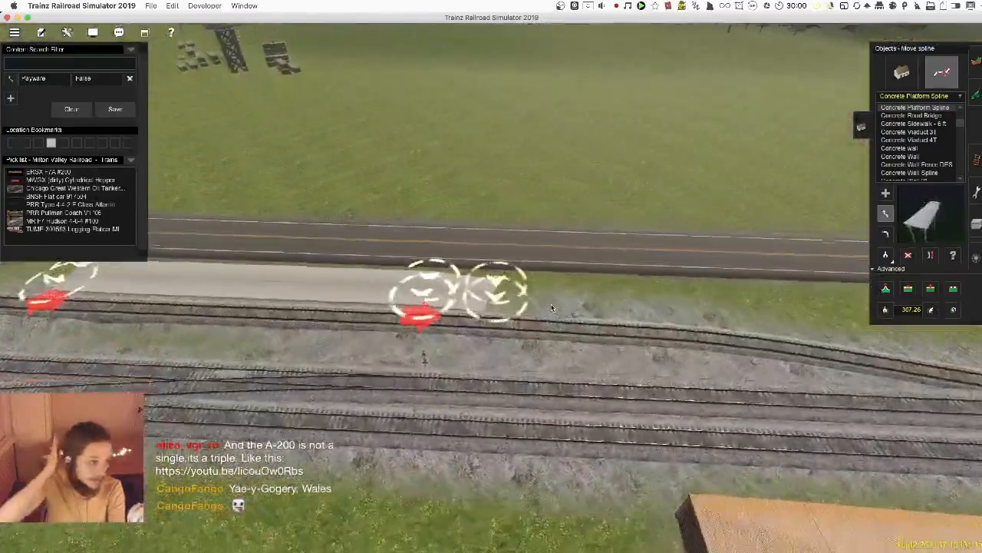
pyautogui.press('super+s')
pyautogui.press('Return')
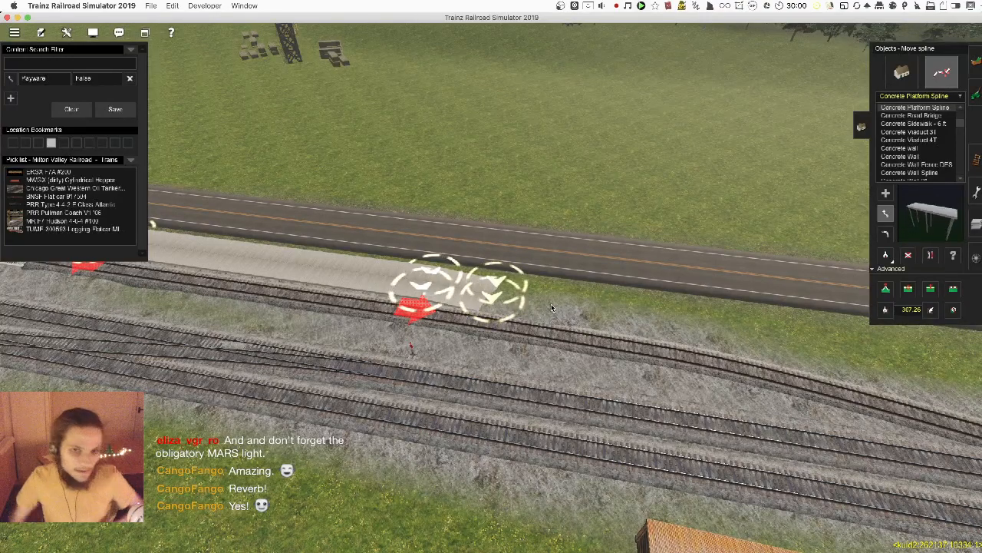
# - Delete the long timber industry building that straddles the curved road beside the gravel pit
pyautogui.scroll(-3, 569, 308)
pyautogui.press('Right')
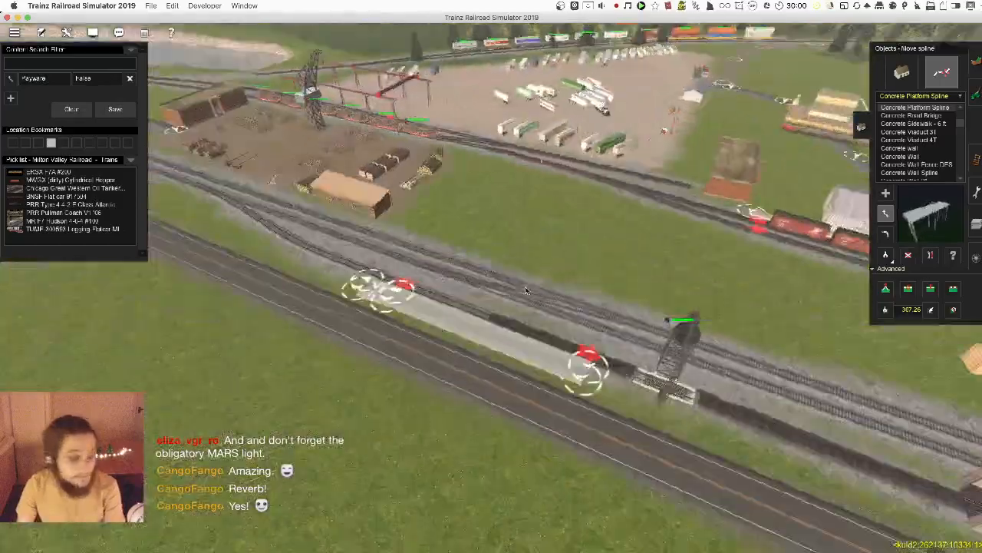
pyautogui.press('Right')
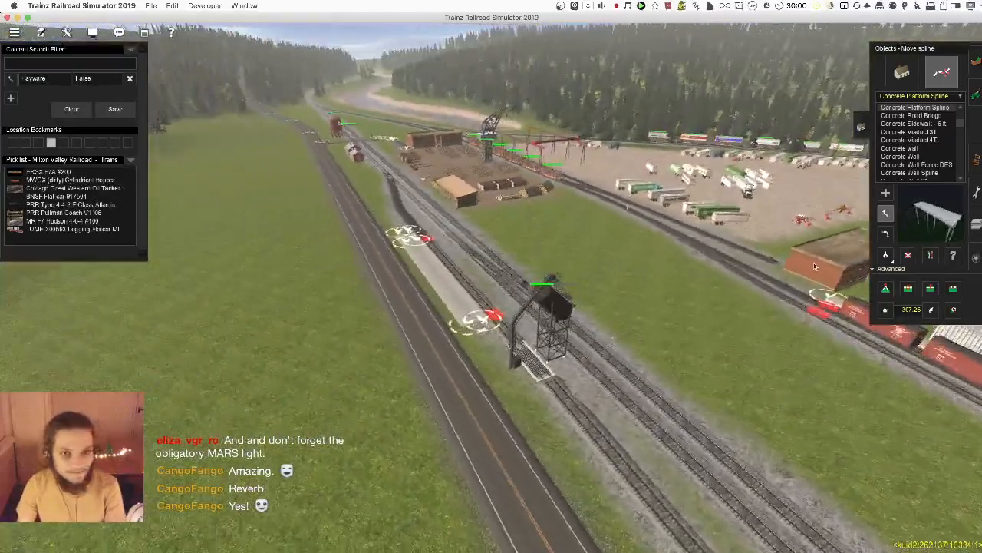
pyautogui.click(976, 225)
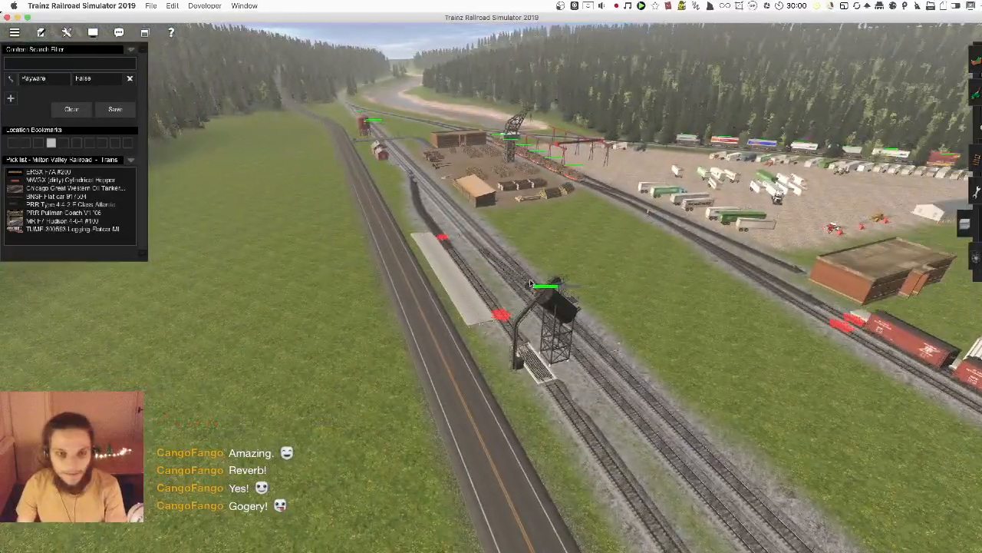
pyautogui.press('Right')
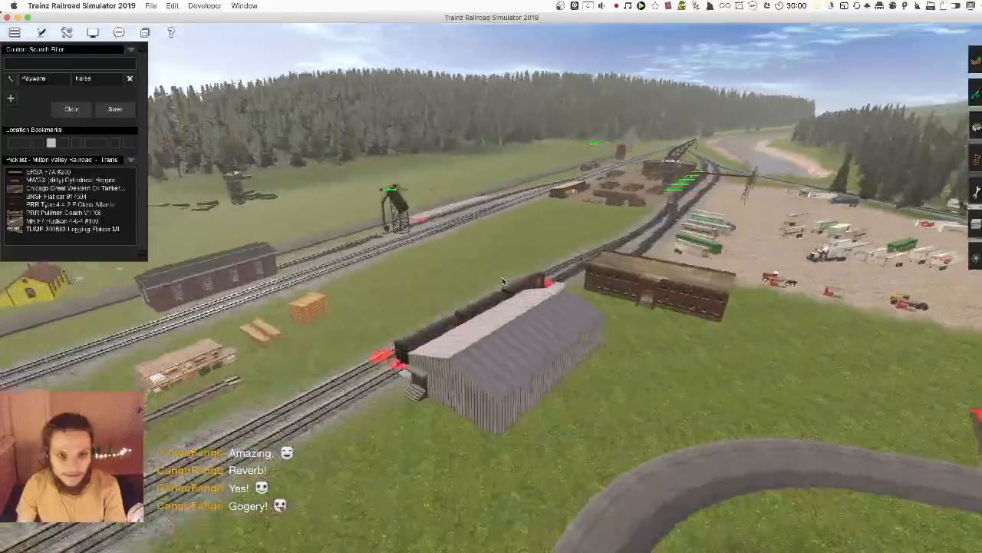
pyautogui.press('Right')
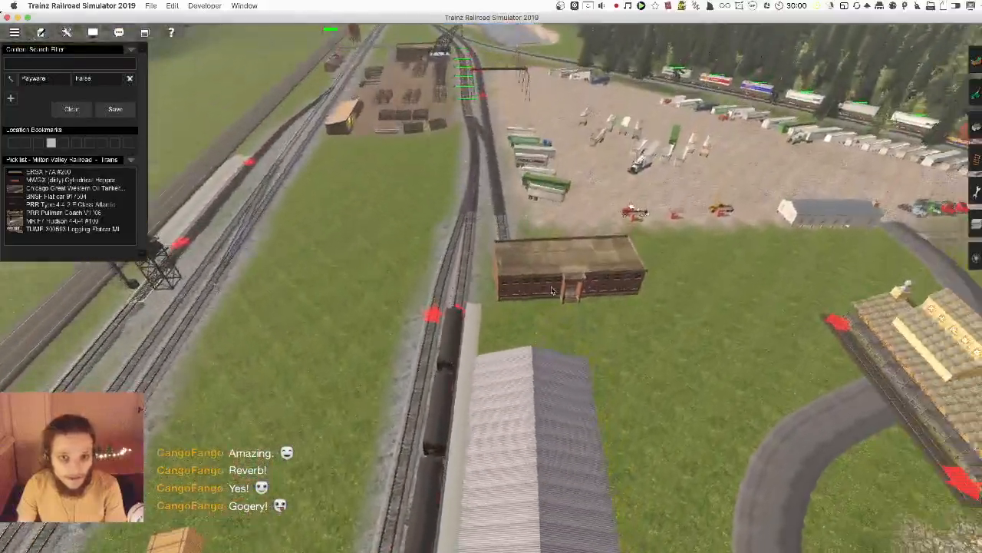
pyautogui.press('Right')
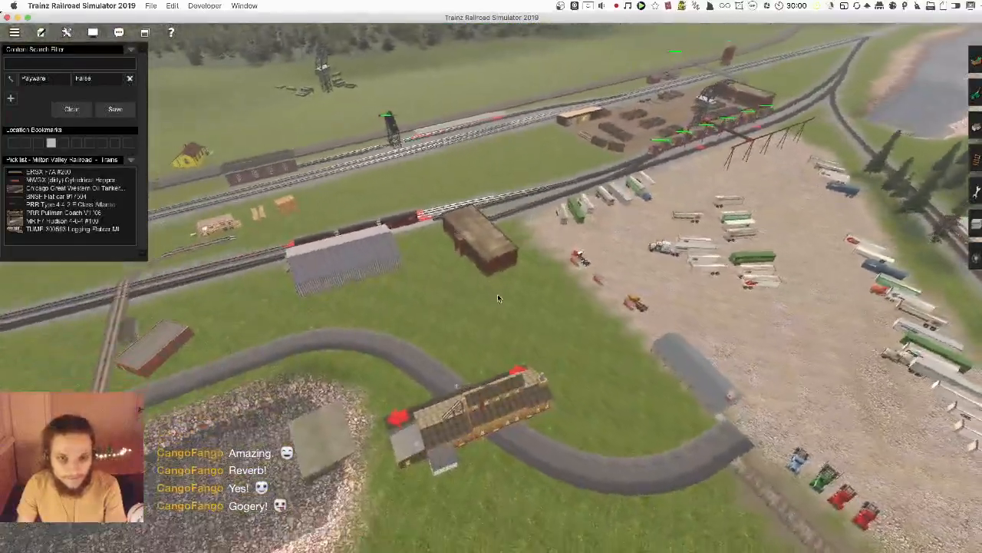
pyautogui.scroll(3, 497, 295)
pyautogui.press('F3')
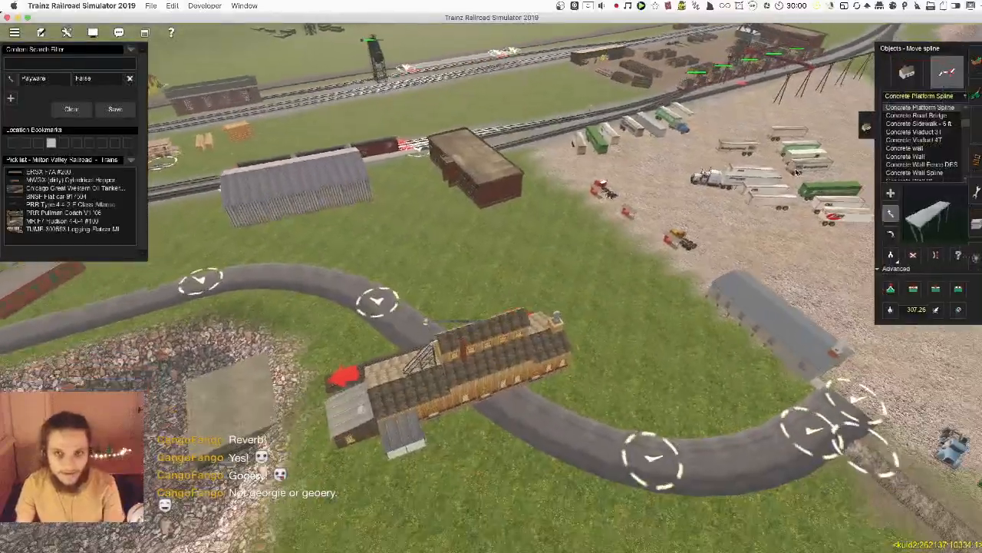
pyautogui.scroll(-2, 799, 172)
pyautogui.click(475, 326)
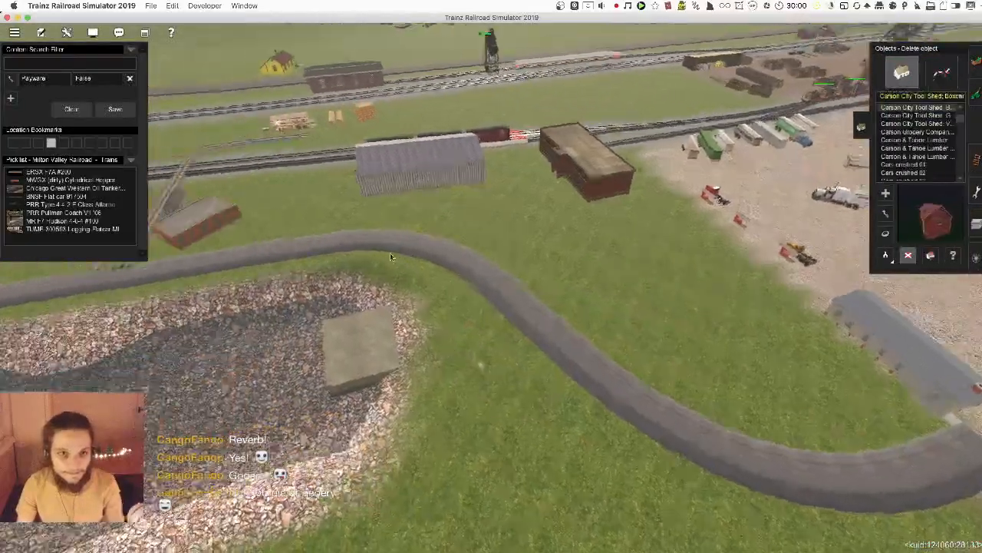
# - Rotate the flat-roofed red brick building so its long side runs parallel to the dirt track
pyautogui.press('Up')
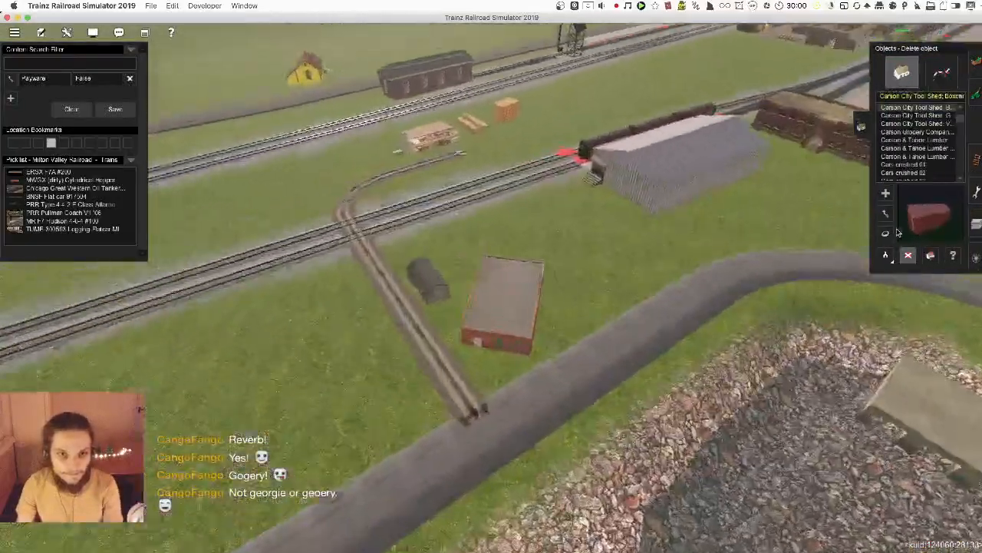
pyautogui.click(886, 233)
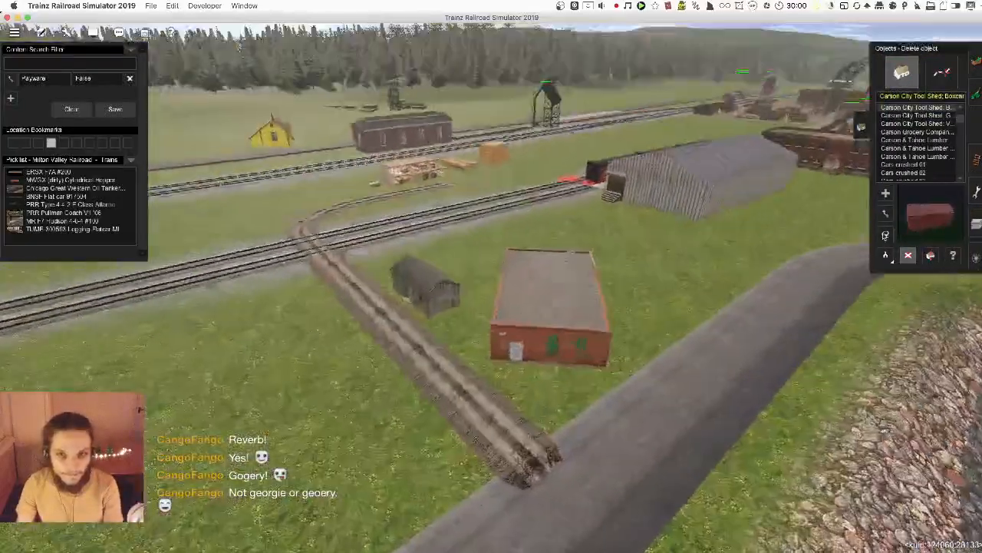
pyautogui.moveTo(564, 318); pyautogui.dragTo(600, 332)
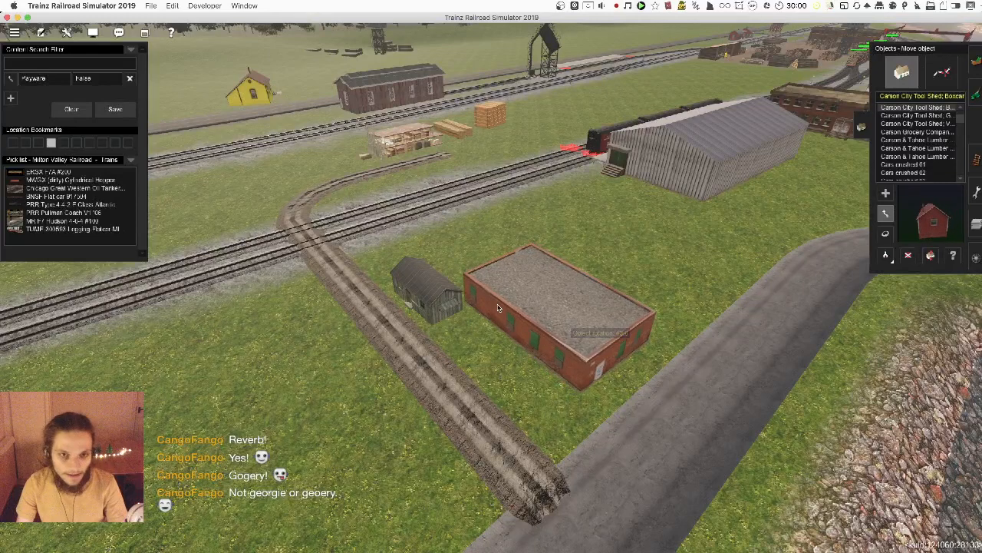
# - Move the small grey shed to the road end of the dirt track and the red brick building alongside the track
pyautogui.moveTo(442, 299); pyautogui.dragTo(529, 388)
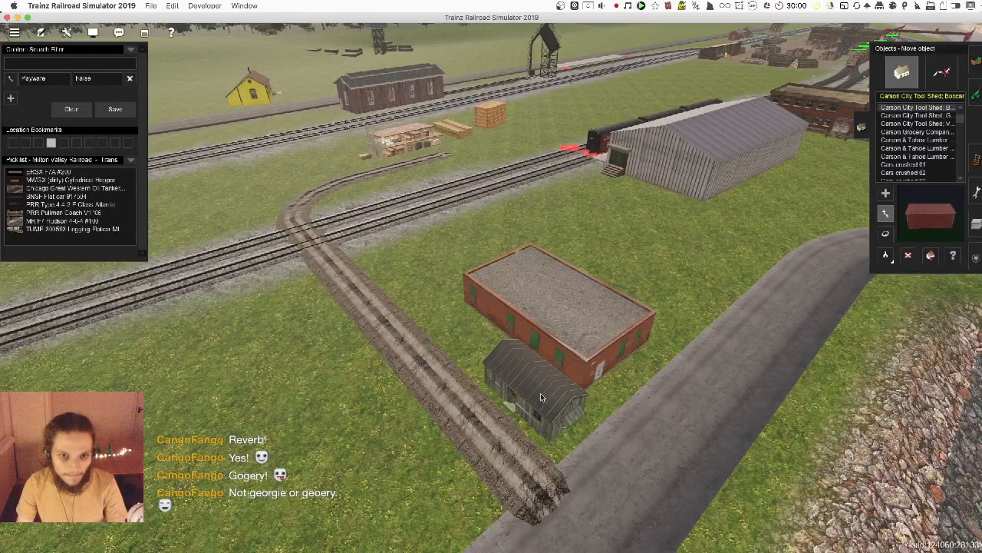
pyautogui.moveTo(558, 336); pyautogui.dragTo(474, 303)
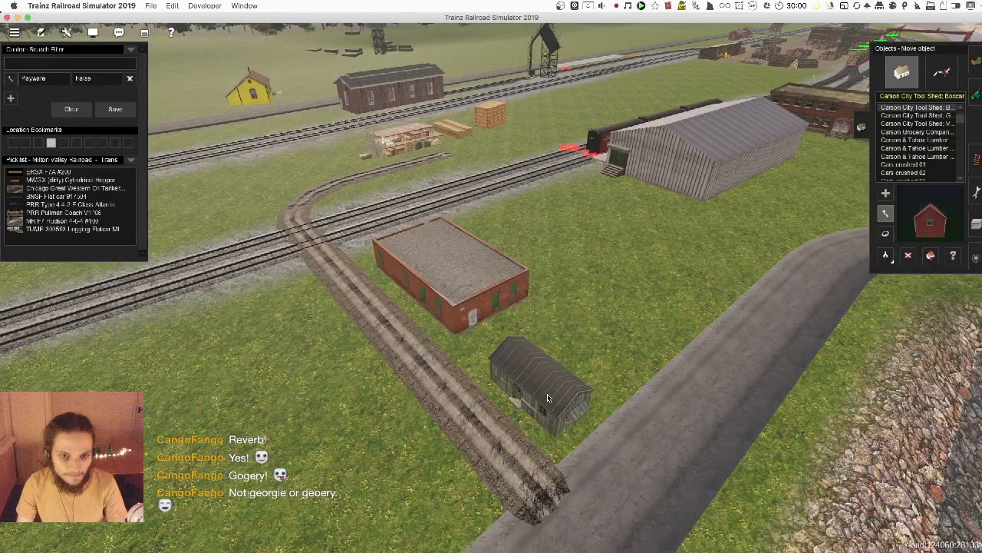
pyautogui.moveTo(568, 317); pyautogui.dragTo(338, 234, button='right')
pyautogui.moveTo(337, 234); pyautogui.dragTo(338, 231)
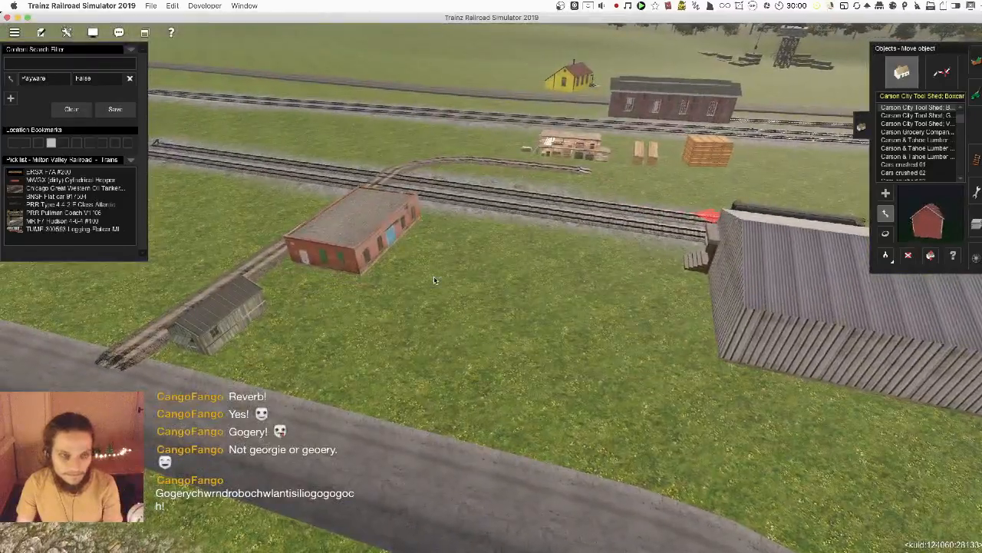
# - Move the lumber crate, the beam stack and the timber pile farther up the grass strip, away from the dirt track's end
pyautogui.moveTo(434, 280); pyautogui.dragTo(492, 300, button='right')
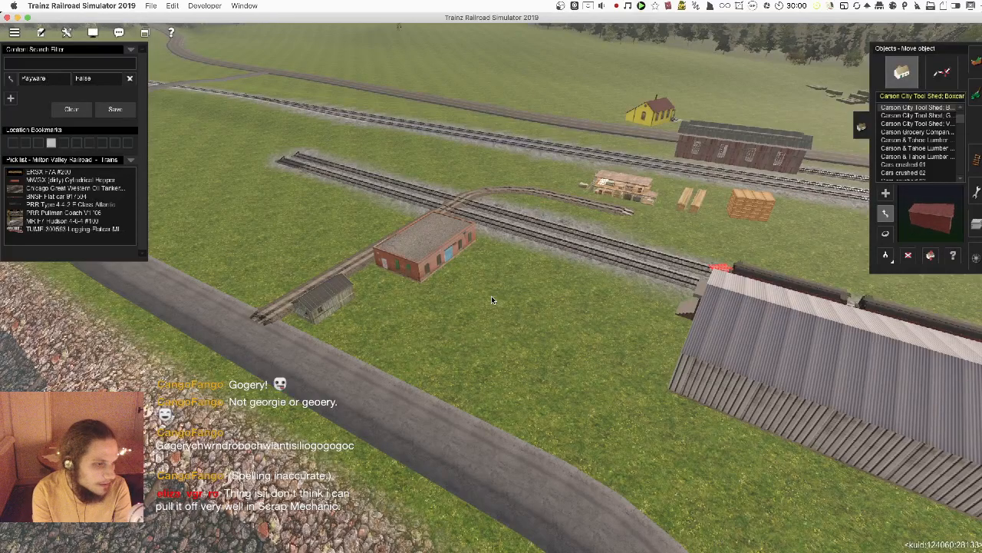
pyautogui.moveTo(618, 260); pyautogui.dragTo(537, 288, button='right')
pyautogui.scroll(3, 564, 284)
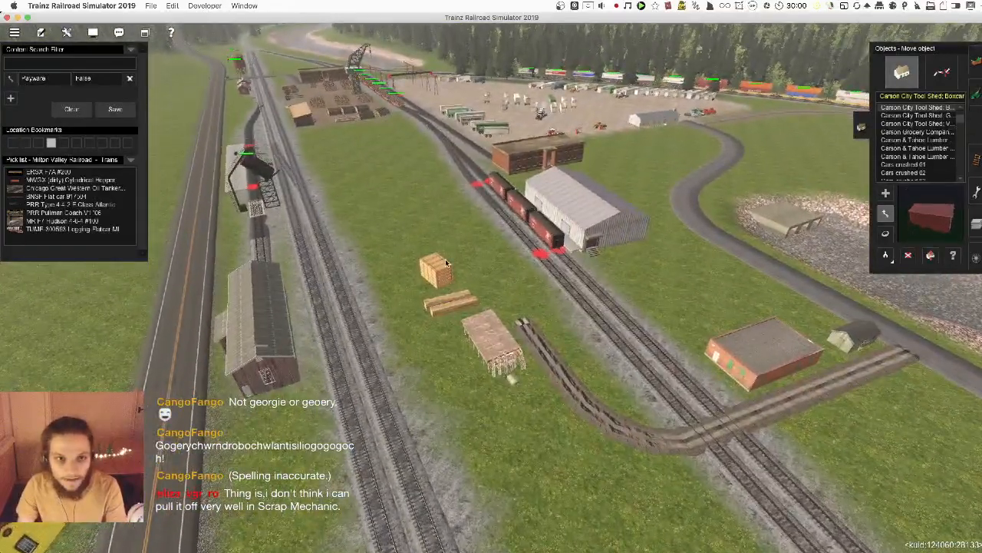
pyautogui.moveTo(434, 276); pyautogui.dragTo(398, 206)
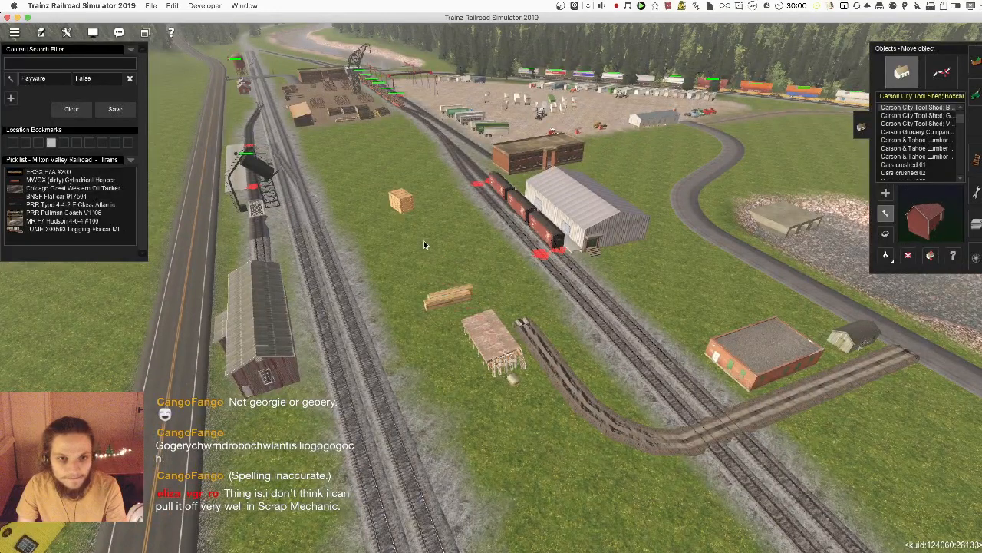
pyautogui.moveTo(447, 299); pyautogui.dragTo(409, 234)
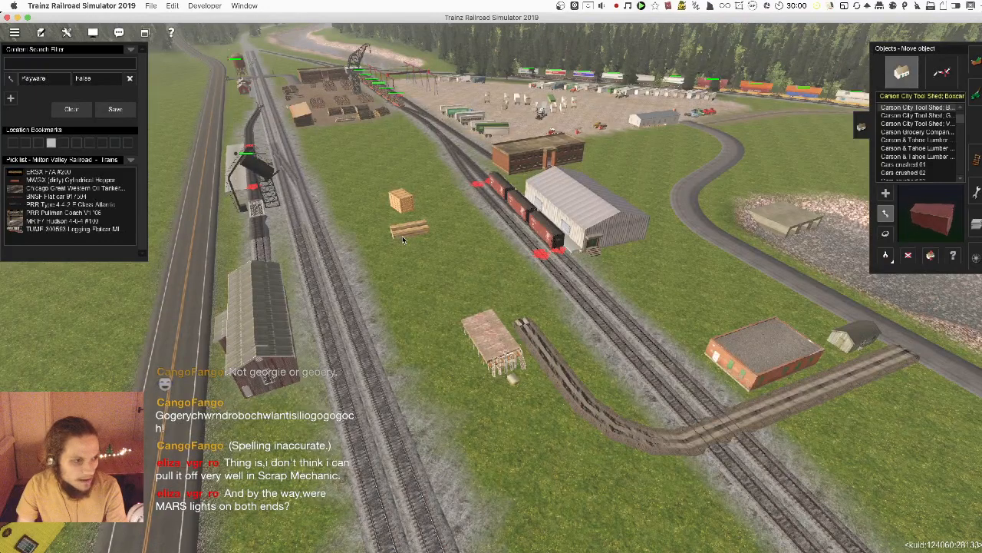
pyautogui.moveTo(489, 340); pyautogui.dragTo(417, 265)
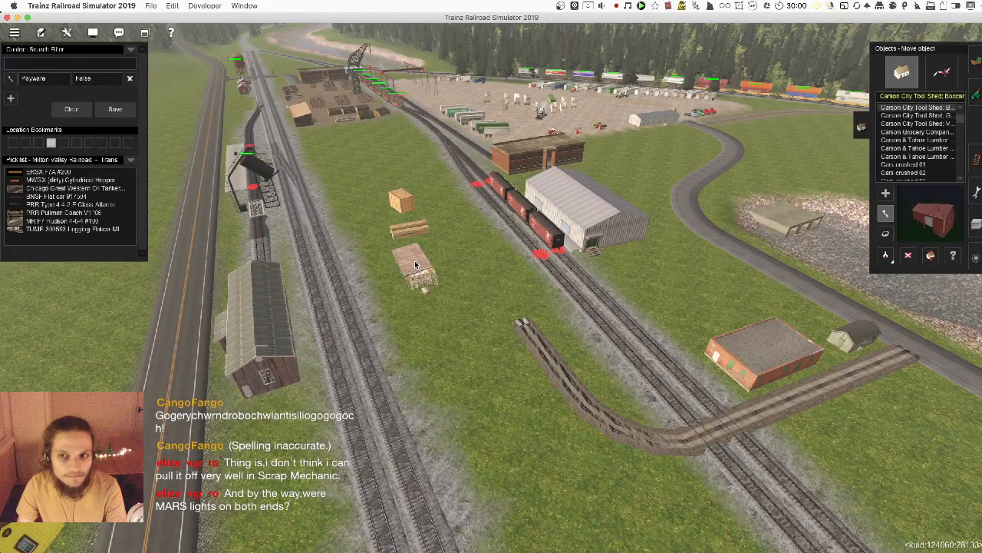
pyautogui.moveTo(617, 305); pyautogui.dragTo(483, 285, button='right')
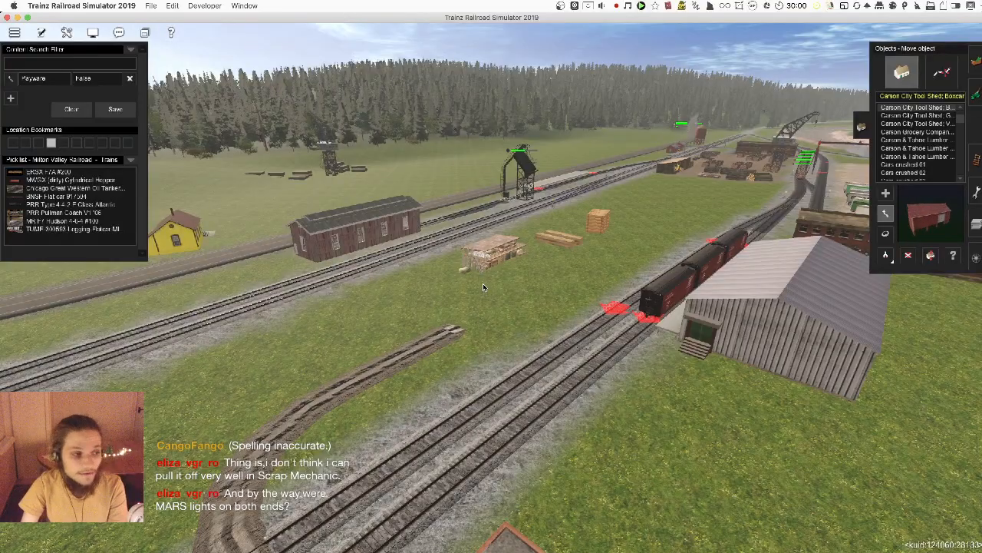
pyautogui.rightClick(552, 268)
pyautogui.scroll(-6, 442, 299)
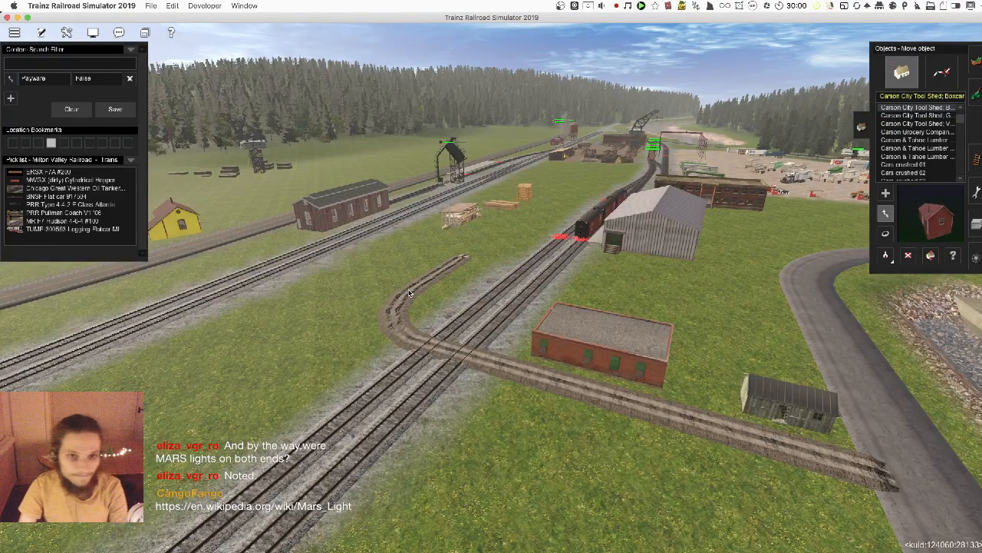
pyautogui.moveTo(409, 293); pyautogui.dragTo(607, 320, button='right')
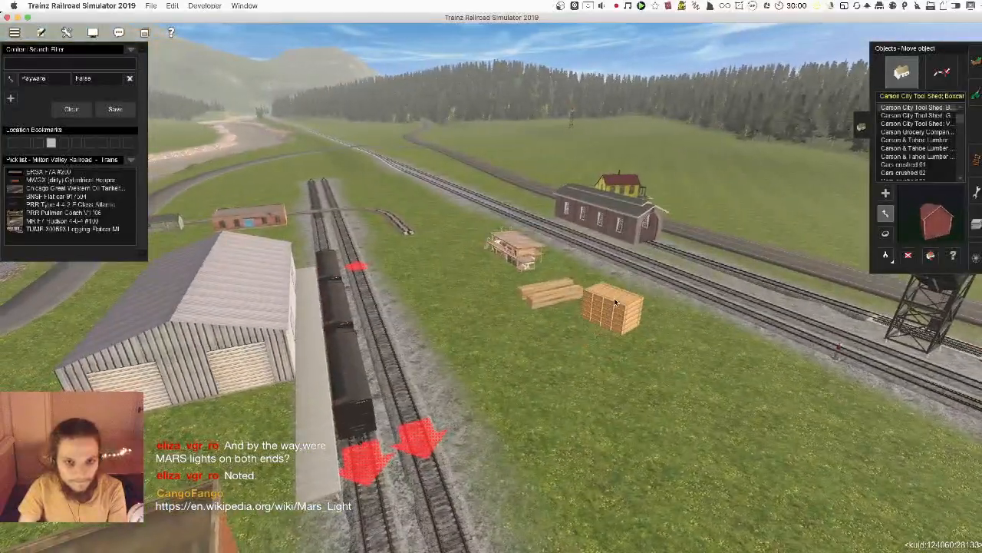
pyautogui.moveTo(543, 351); pyautogui.dragTo(574, 320, button='right')
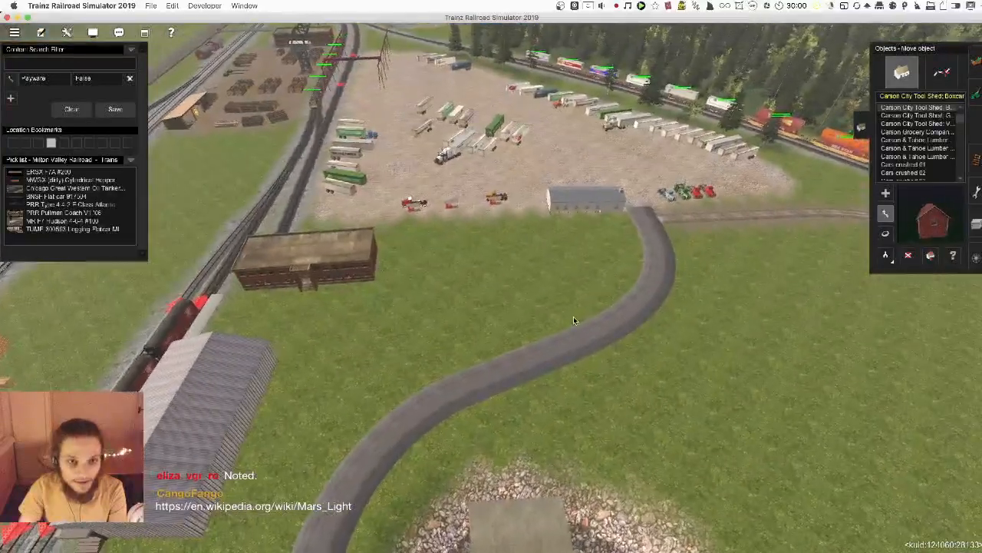
# - Filter the object library by "factory" and preview the models from the end of the list up to Small Ladder Factory
pyautogui.moveTo(449, 298); pyautogui.dragTo(592, 223, button='right')
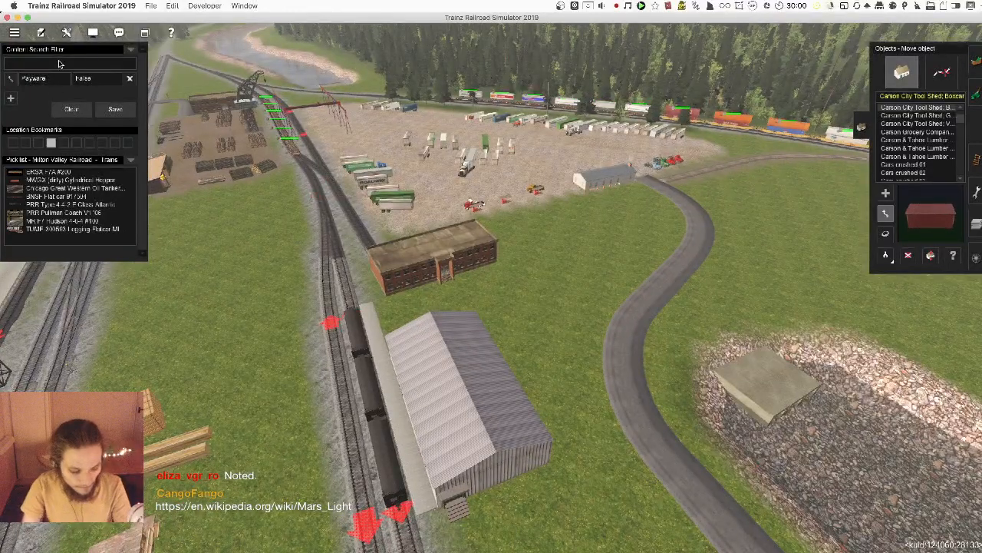
pyautogui.write('y')
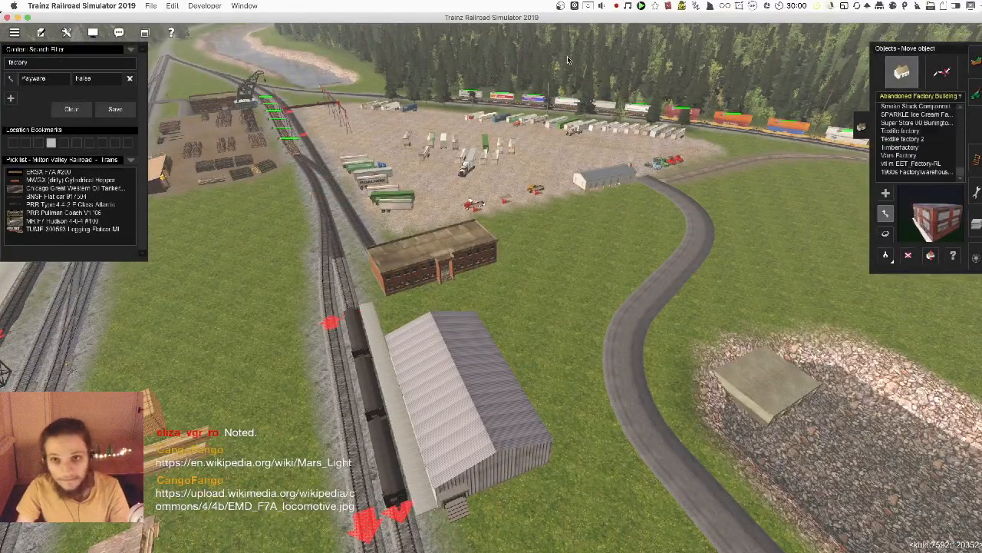
pyautogui.click(911, 163)
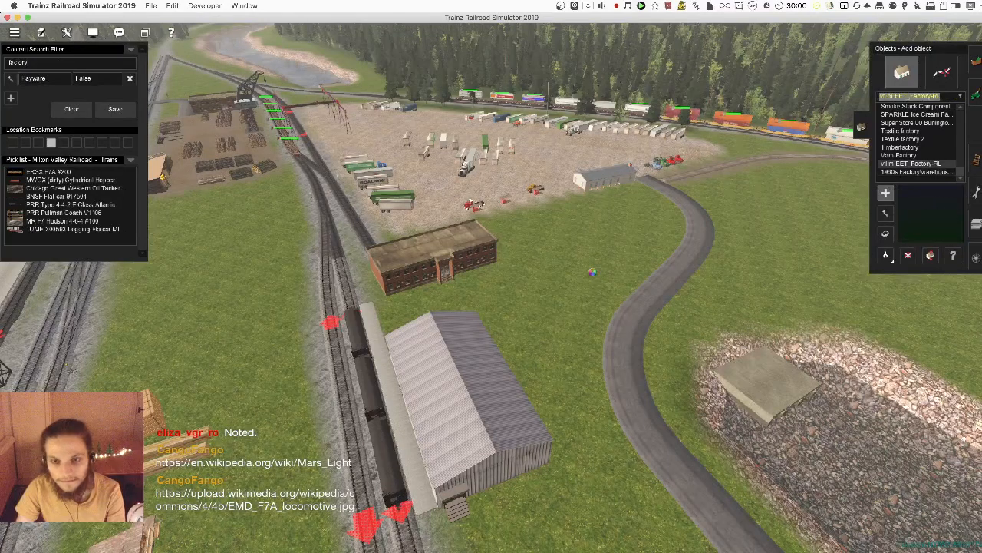
pyautogui.press('Up')
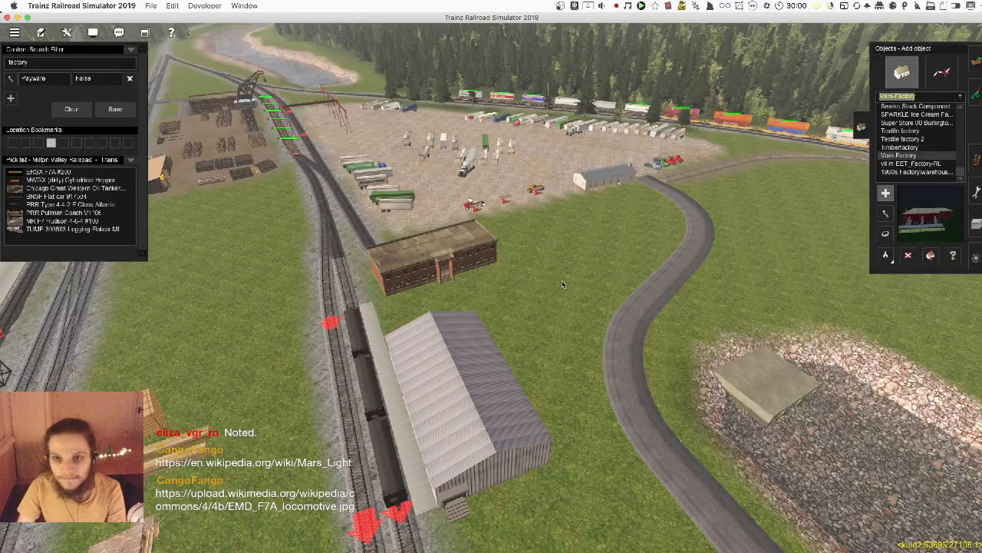
pyautogui.press('Up')
pyautogui.press('Up')
pyautogui.press('Up')
pyautogui.press('Up')
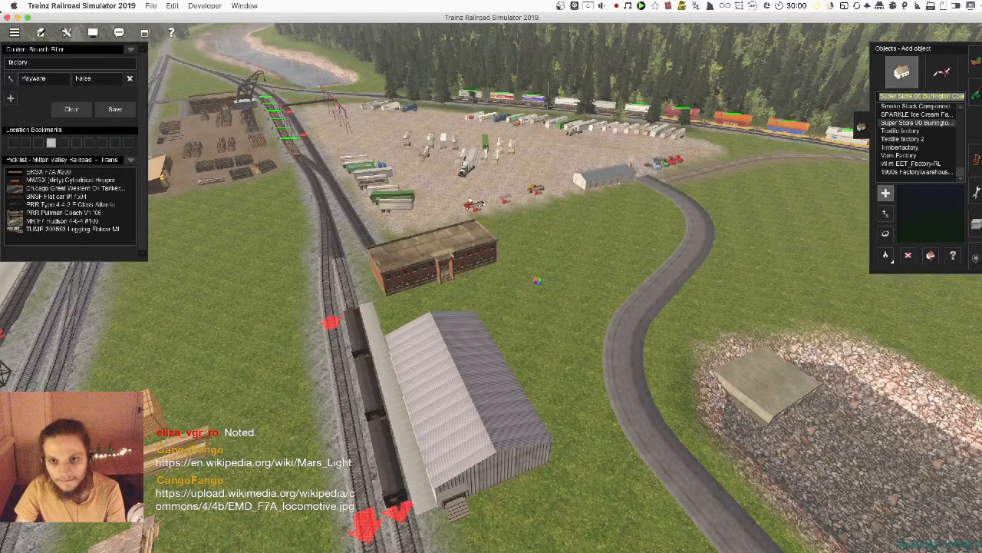
pyautogui.press('Up')
pyautogui.press('Up')
pyautogui.press('Up')
pyautogui.press('Up')
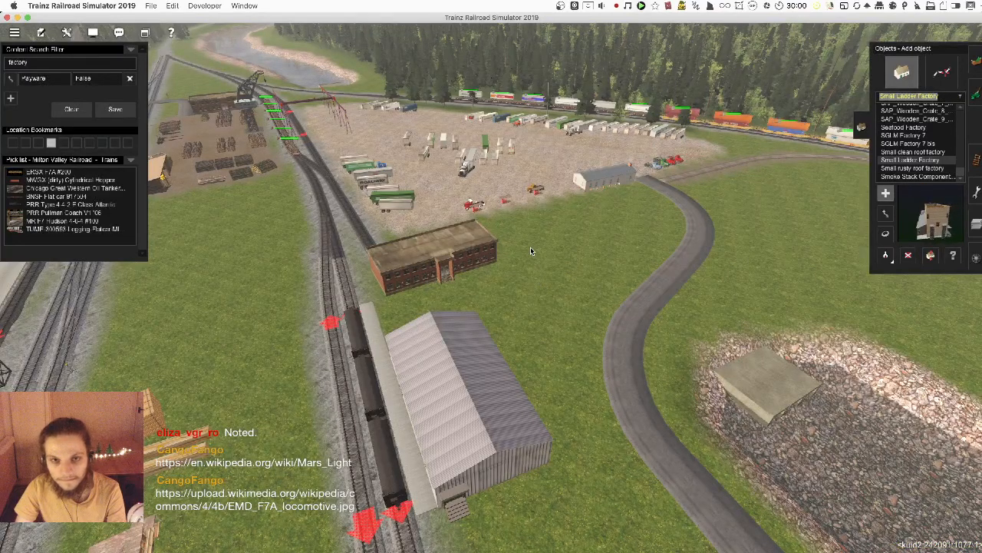
# - Preview the small rusty roof, small clean roof, SGLM Factory 7 and wooden crate models in the filtered list
pyautogui.scroll(5, 531, 250)
pyautogui.press('Down')
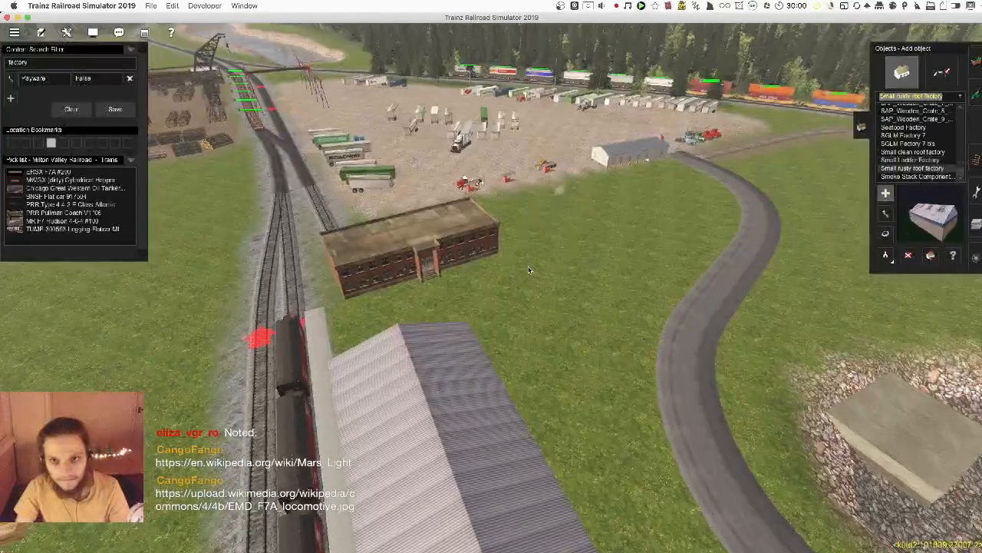
pyautogui.press('Up')
pyautogui.press('Up')
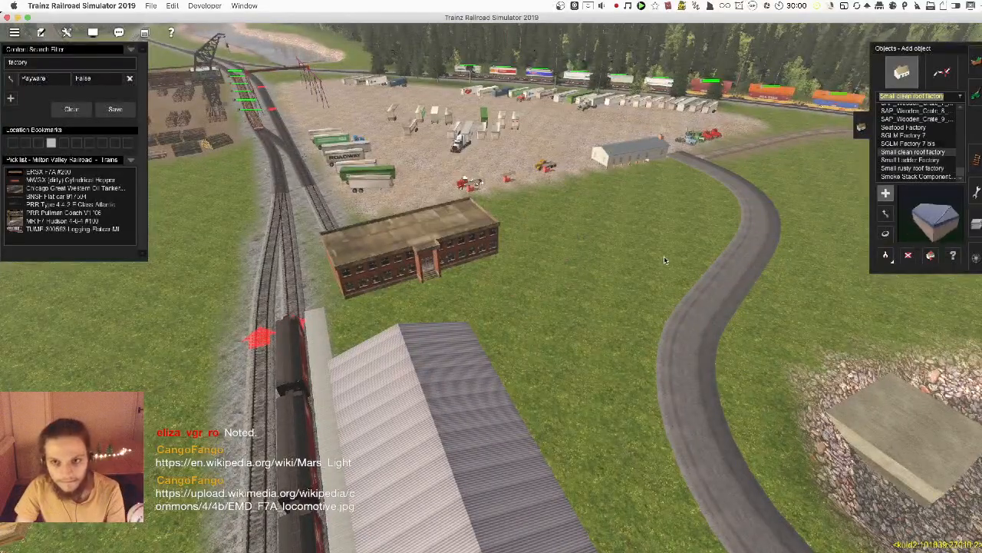
pyautogui.press('Up')
pyautogui.press('Up')
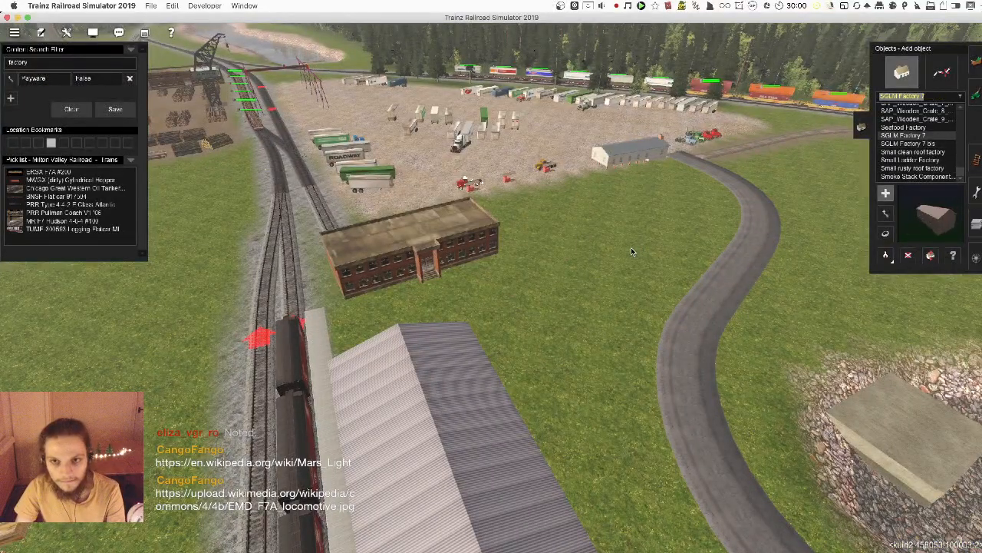
pyautogui.press('Up')
pyautogui.press('Up')
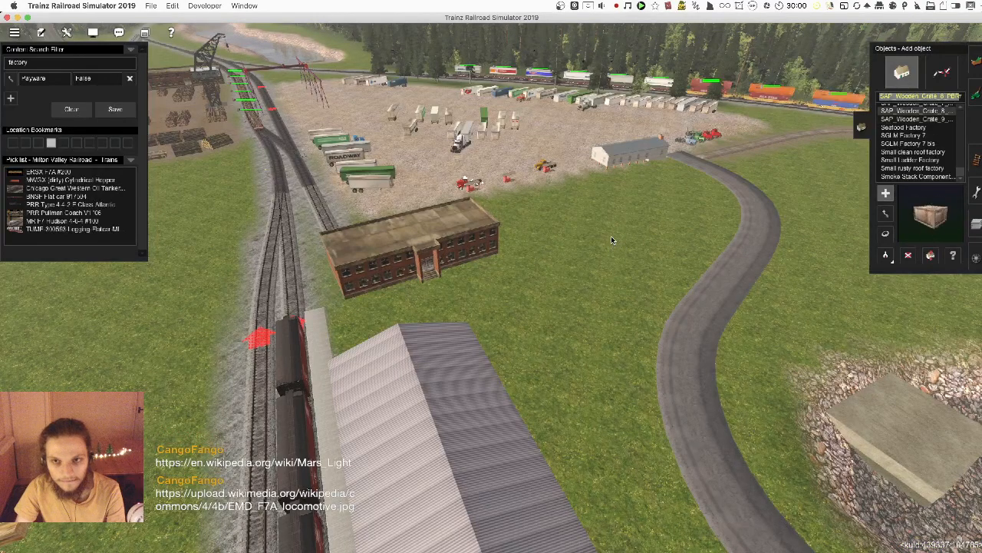
# - Try placing the Seafood Factory between the brick building and the curved road, rotating it to fit and inspecting it up close
pyautogui.press('Down')
pyautogui.click(611, 214)
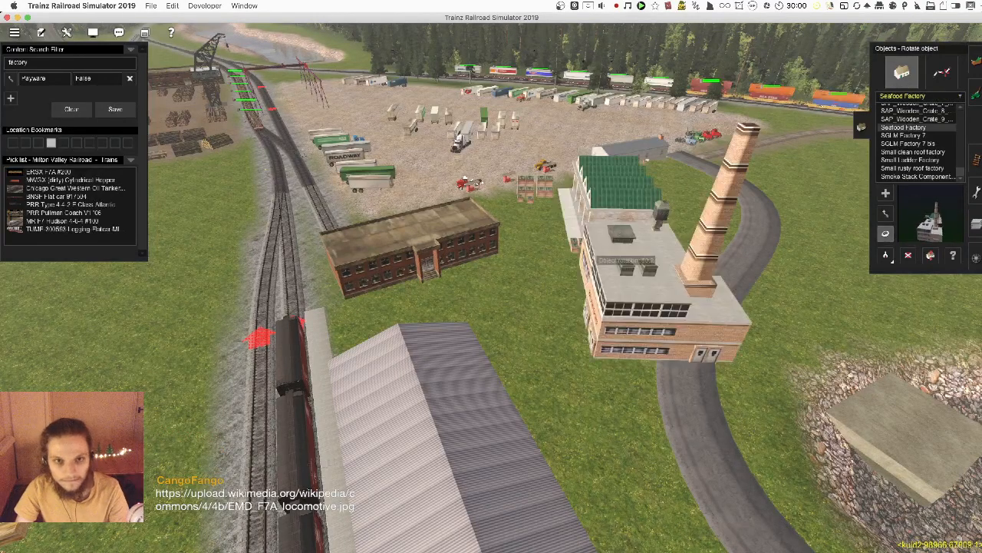
pyautogui.moveTo(570, 227); pyautogui.dragTo(516, 234)
pyautogui.press('m')
pyautogui.scroll(5, 516, 234)
pyautogui.moveTo(516, 234); pyautogui.dragTo(536, 284, button='right')
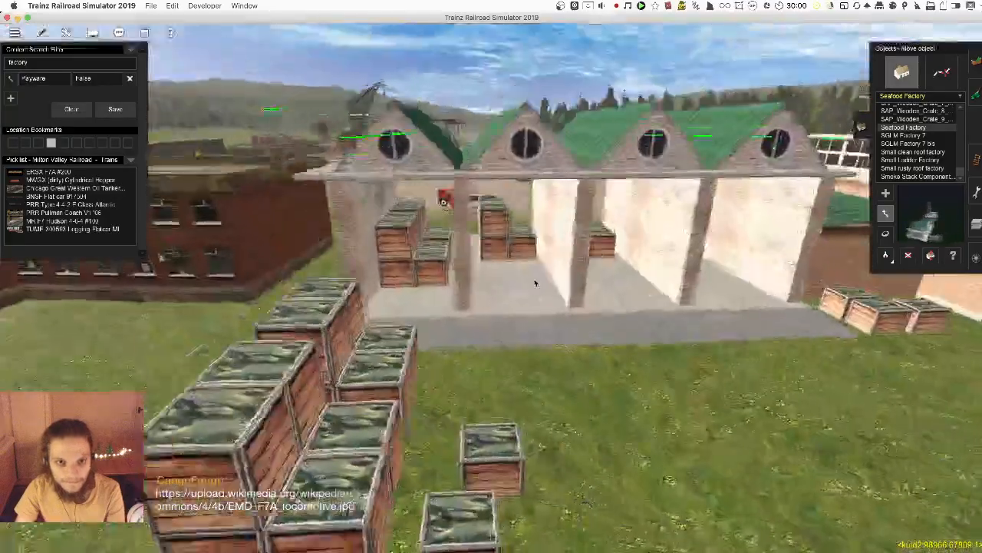
# - Delete the Seafood Factory from the grass beside the brick building
pyautogui.scroll(-4, 489, 300)
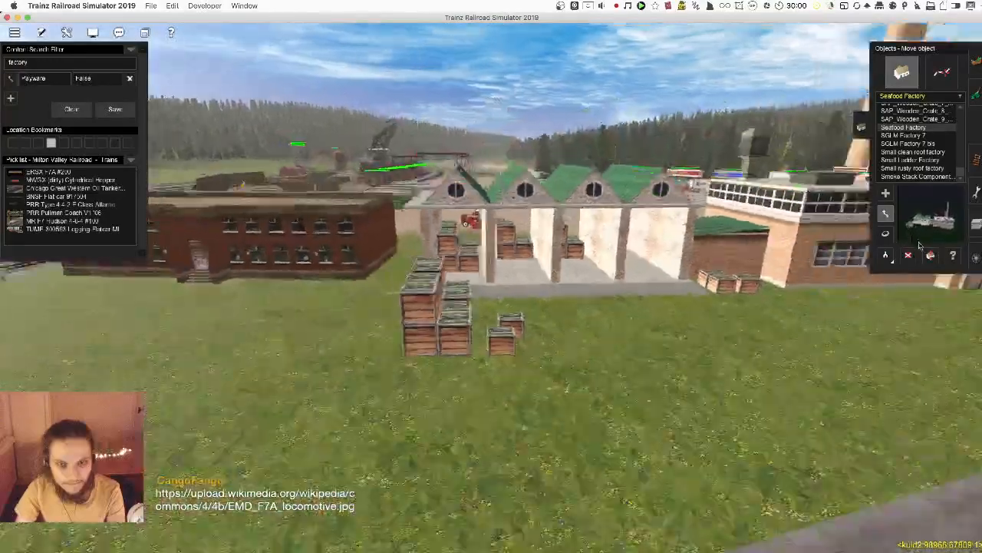
pyautogui.click(908, 255)
pyautogui.click(493, 241)
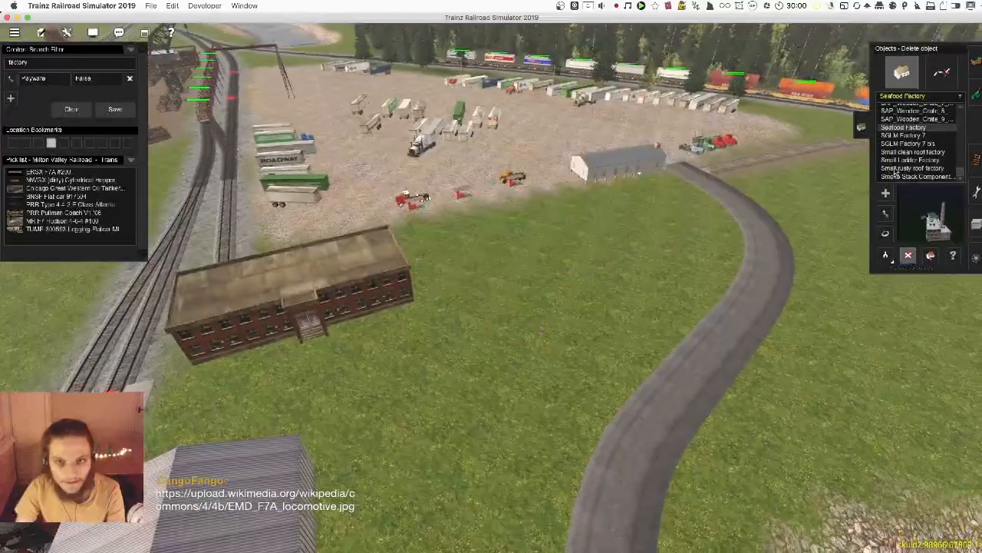
# - Place SAP_Old_Warehouse_8 on the grass between the brick building and the curved road and begin rotating it
pyautogui.click(912, 111)
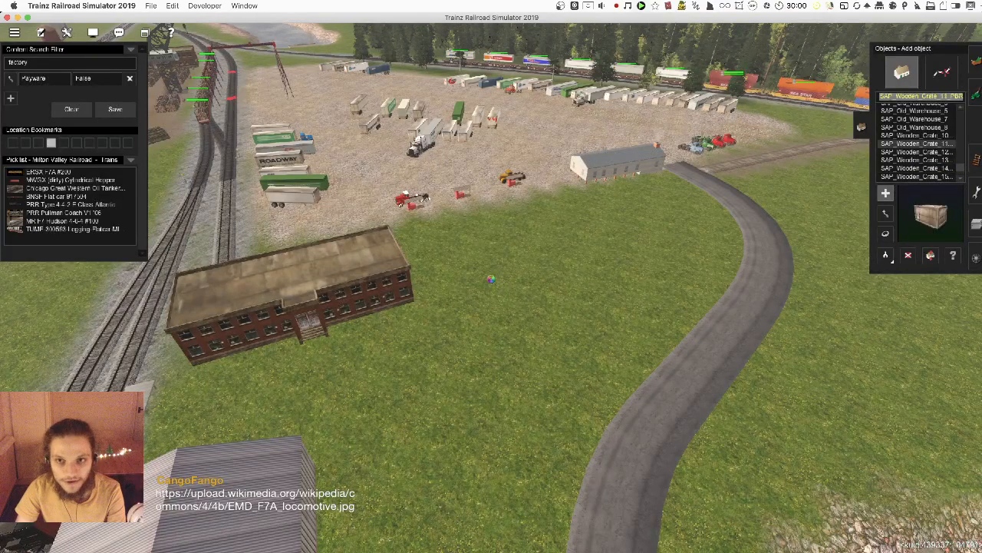
pyautogui.click(561, 250)
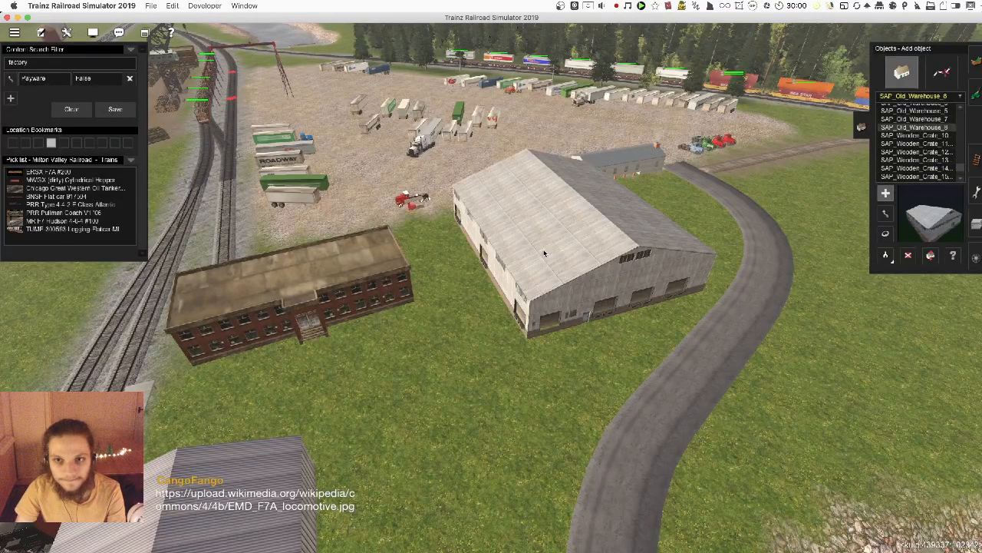
pyautogui.scroll(2, 560, 250)
pyautogui.moveTo(572, 245); pyautogui.dragTo(573, 246)
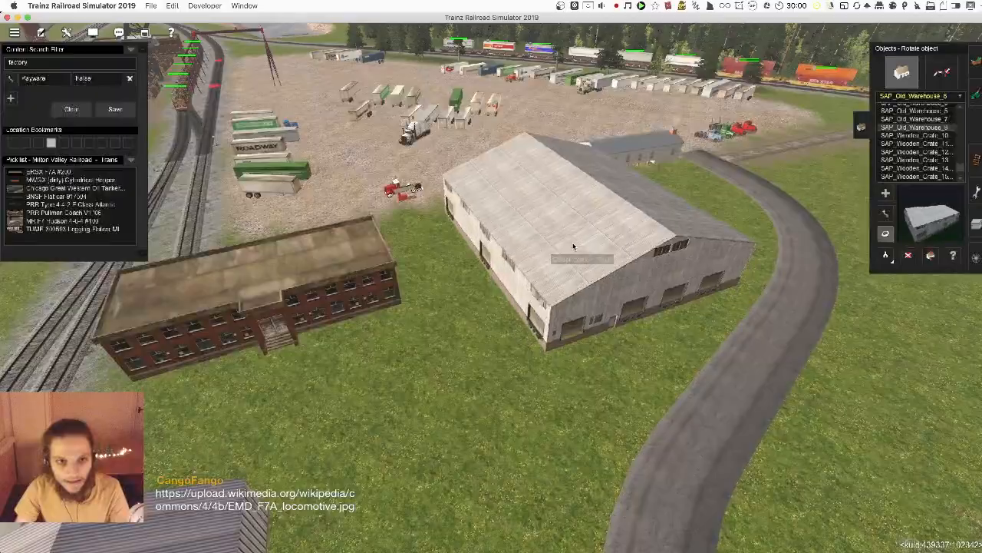
# - Inspect the white SAP_Old_Warehouse_8 beside the brick building and delete it from the site
pyautogui.scroll(6, 547, 300)
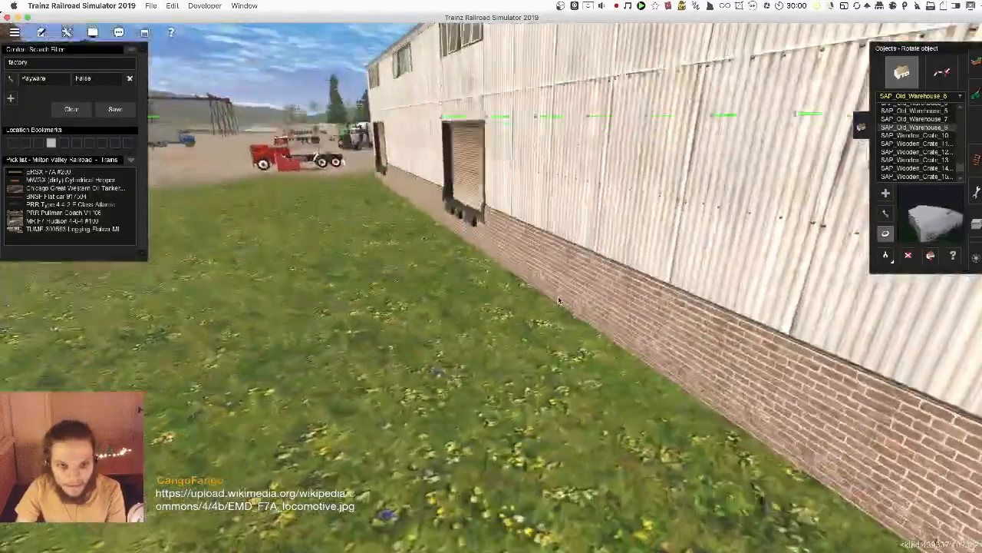
pyautogui.scroll(-10, 632, 331)
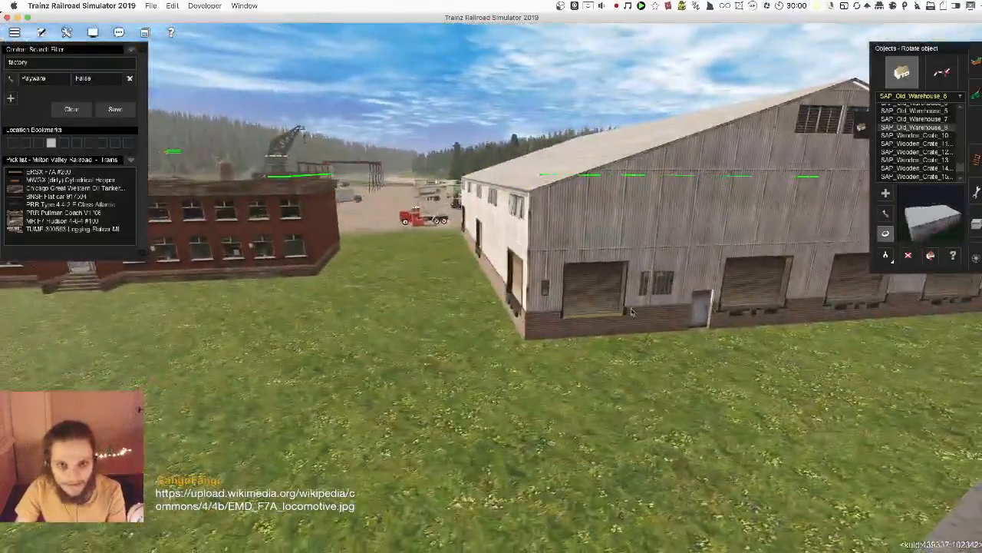
pyautogui.scroll(2, 502, 286)
pyautogui.scroll(5, 503, 286)
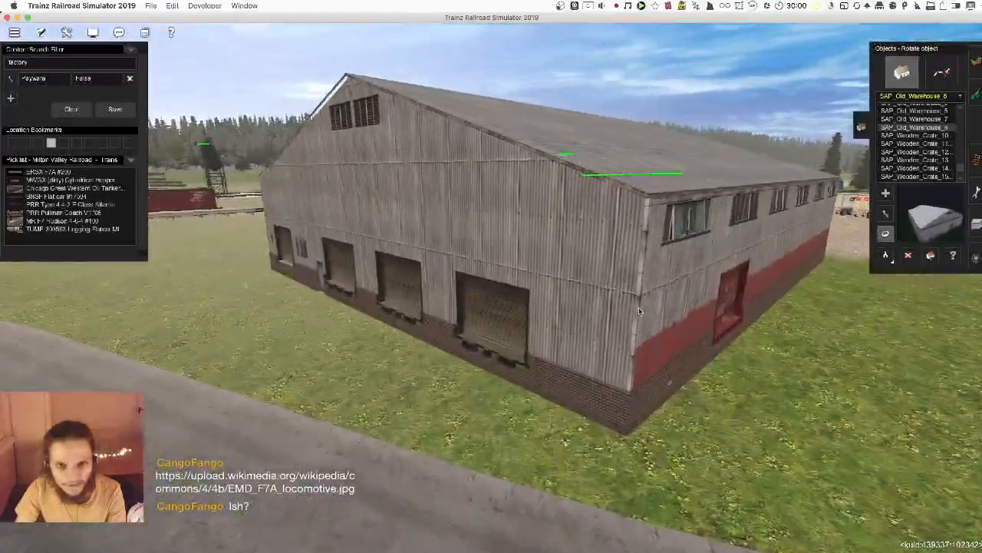
pyautogui.press('Left')
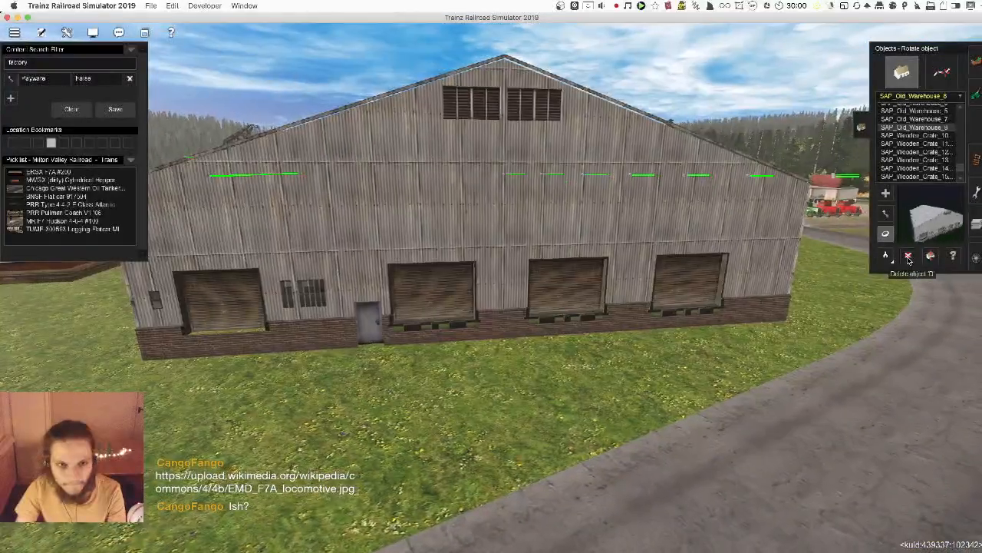
pyautogui.scroll(-10, 501, 310)
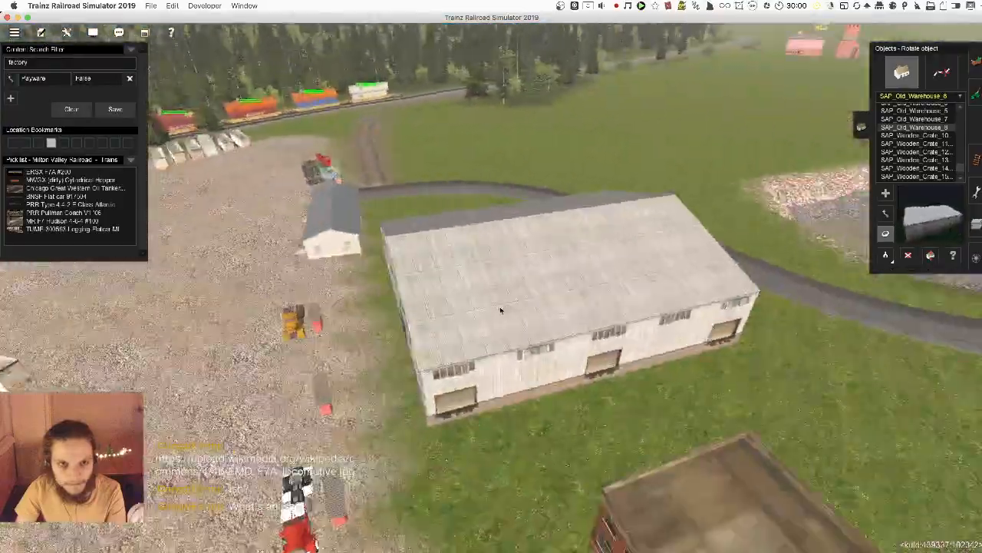
pyautogui.press('Left')
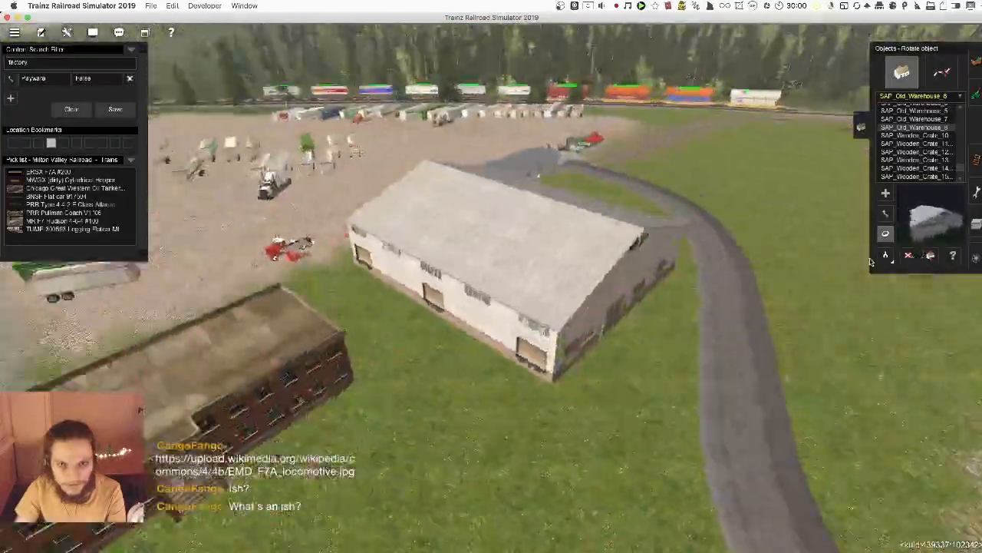
pyautogui.click(908, 255)
pyautogui.click(614, 284)
# - Try SAP_Old_Warehouse_7 on the grass between the brick building and the road, then undo its placement
pyautogui.click(914, 119)
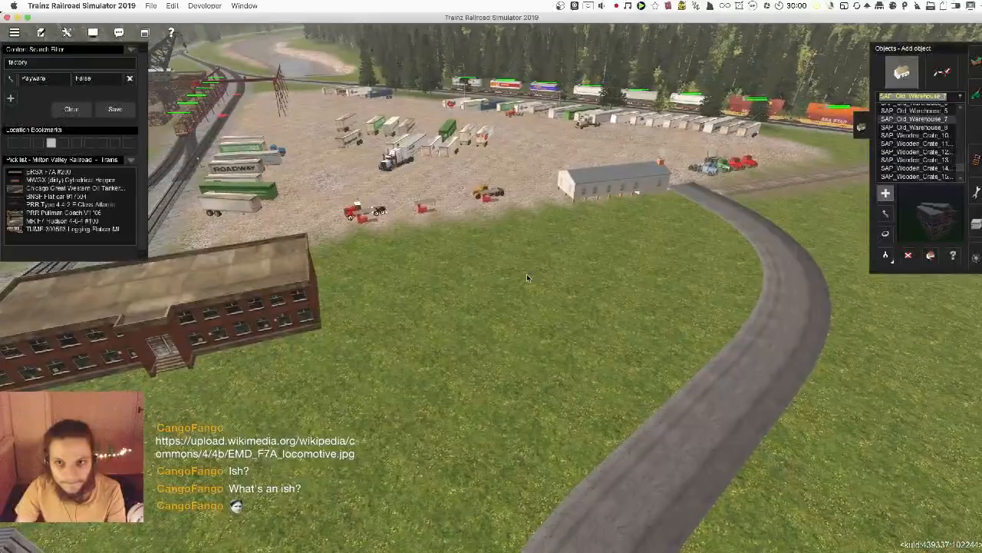
pyautogui.click(526, 278)
pyautogui.scroll(5, 435, 296)
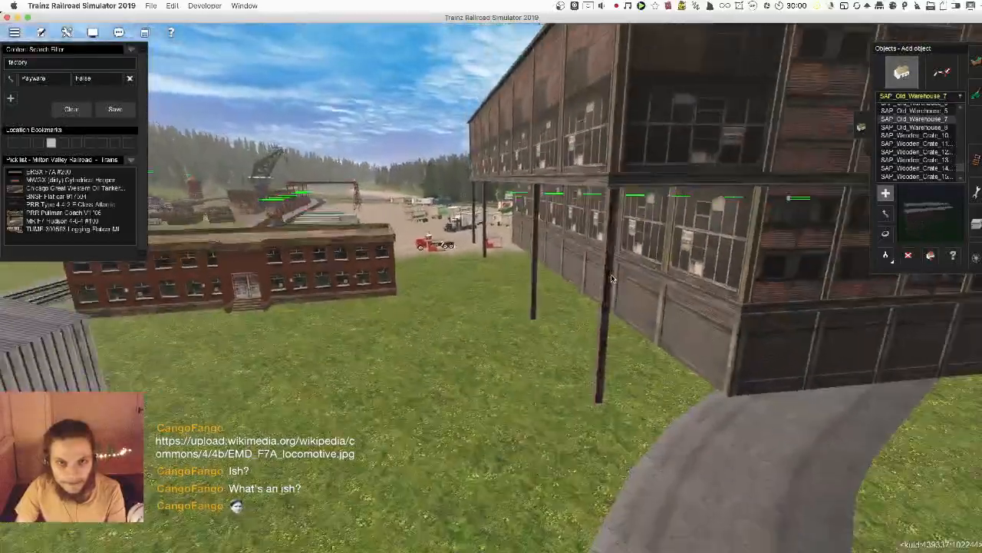
pyautogui.scroll(-5, 611, 277)
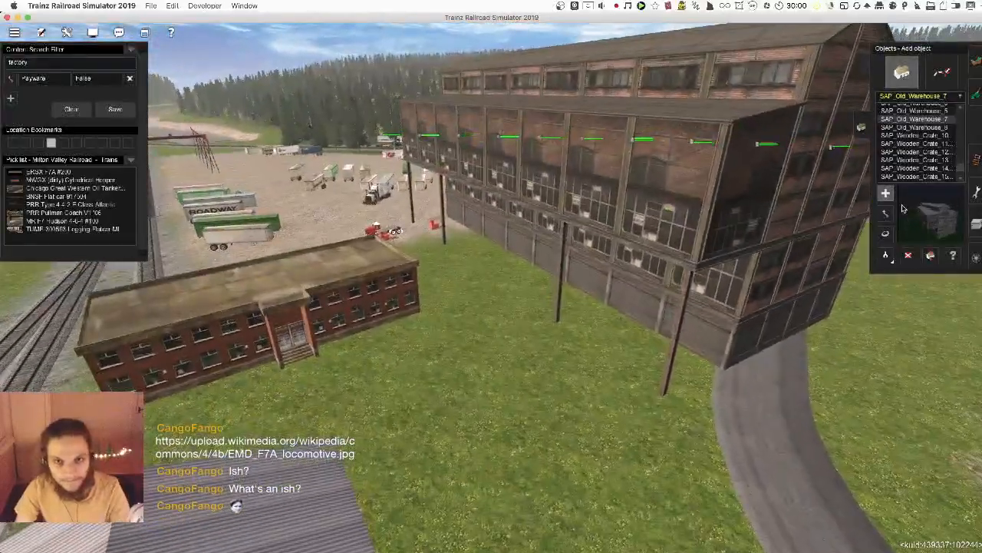
pyautogui.hotkey('ctrl', 'z')
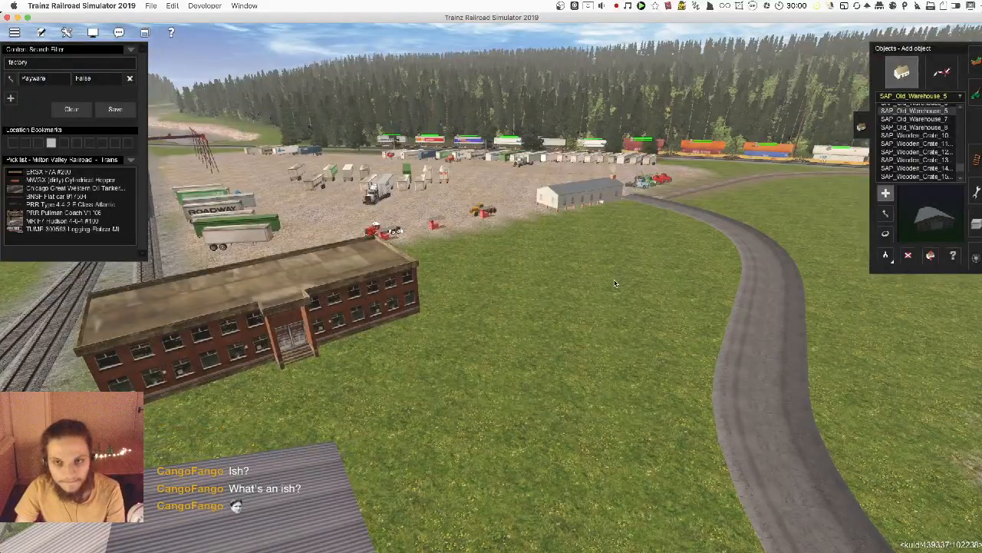
# - Try SAP_Old_Warehouse_5 on the open grass, inspect how it fits the site, and delete it
pyautogui.click(614, 284)
pyautogui.scroll(5, 558, 267)
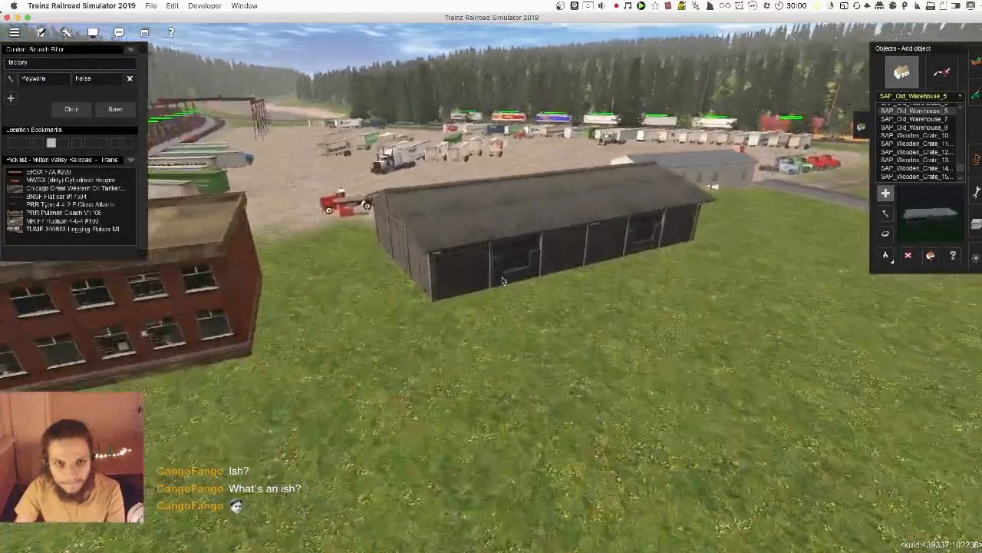
pyautogui.scroll(5, 503, 280)
pyautogui.scroll(-8, 548, 215)
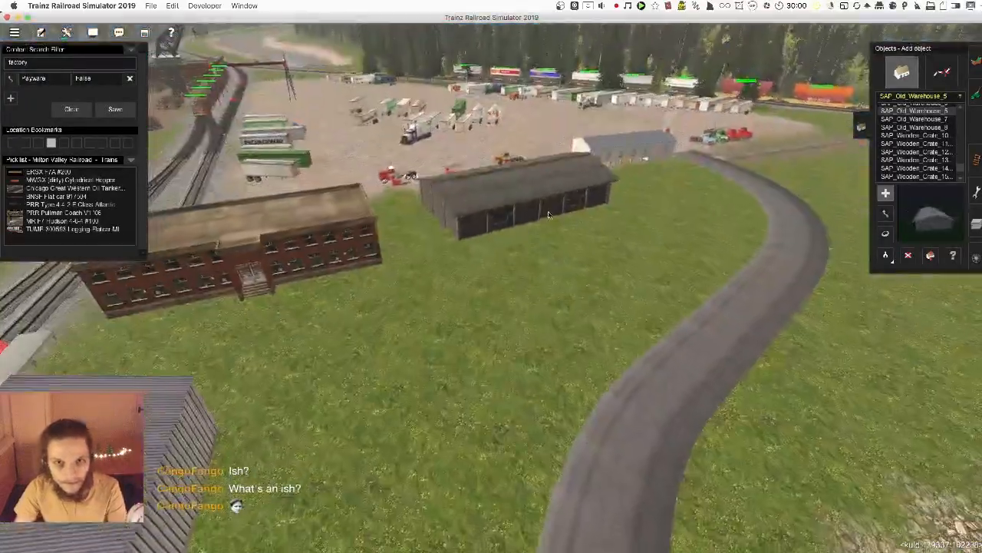
pyautogui.press('ctrl')
pyautogui.keyDown('ctrl'); pyautogui.moveTo(548, 217); pyautogui.dragTo(526, 221); pyautogui.keyUp('ctrl')
pyautogui.press('d')
pyautogui.click(474, 255)
pyautogui.rightClick(480, 240)
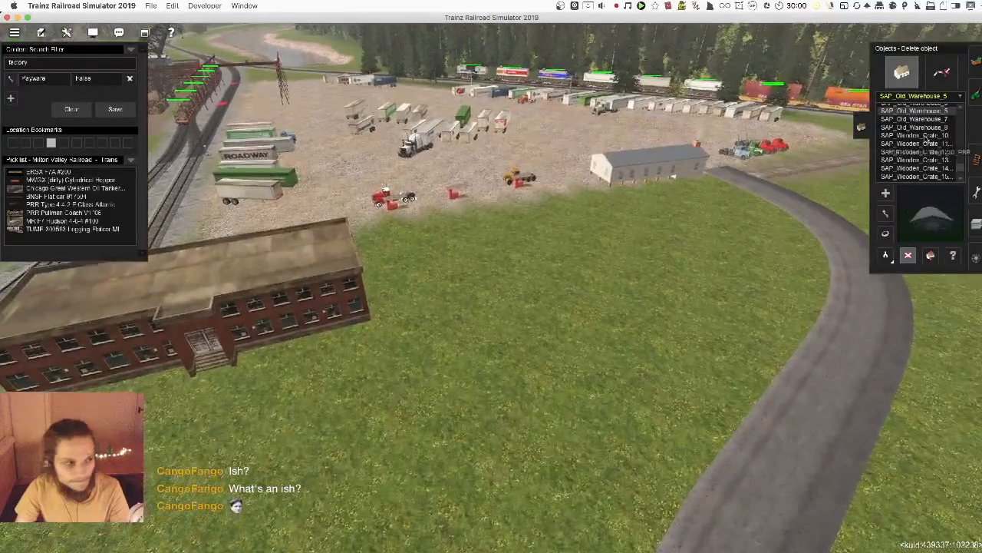
# - Try SAP_Old_Warehouse_3 on the empty grass beside the brick building and delete it
pyautogui.scroll(2, 929, 130)
pyautogui.click(914, 127)
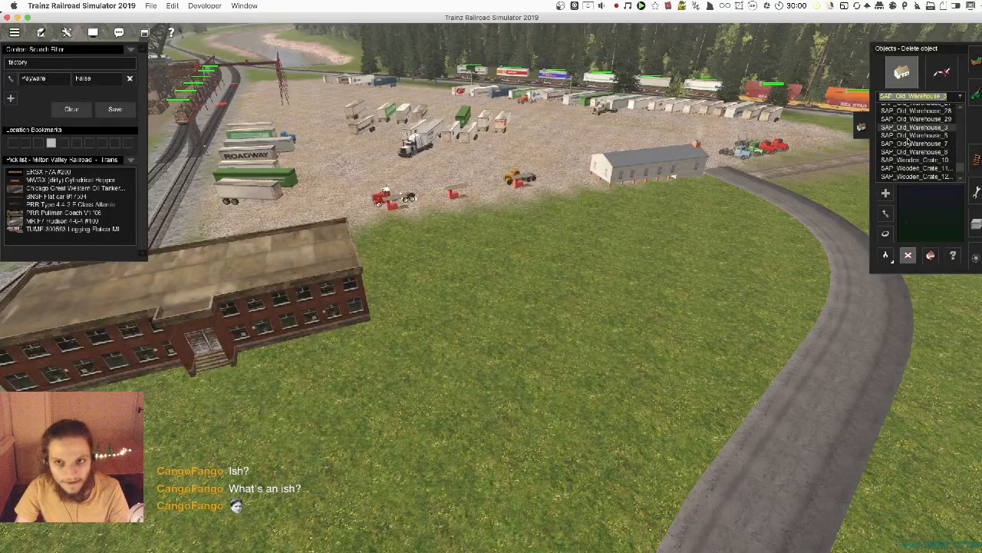
pyautogui.press('a')
pyautogui.click(590, 255)
pyautogui.press('d')
pyautogui.click(591, 250)
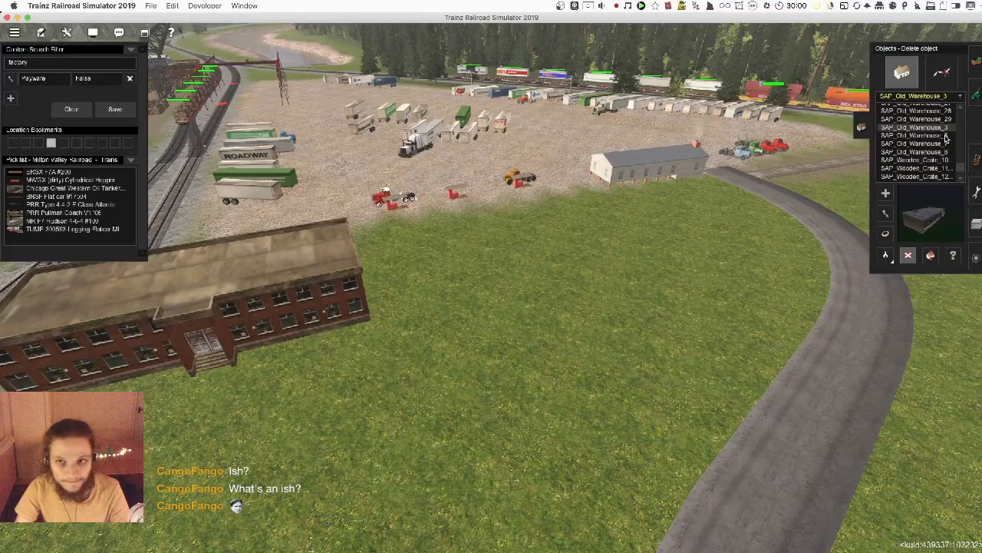
# - Place SAP_Old_Warehouse_29 on the grass beside the brick building and rotate it so one end faces the truck yard
pyautogui.click(946, 121)
pyautogui.press('a')
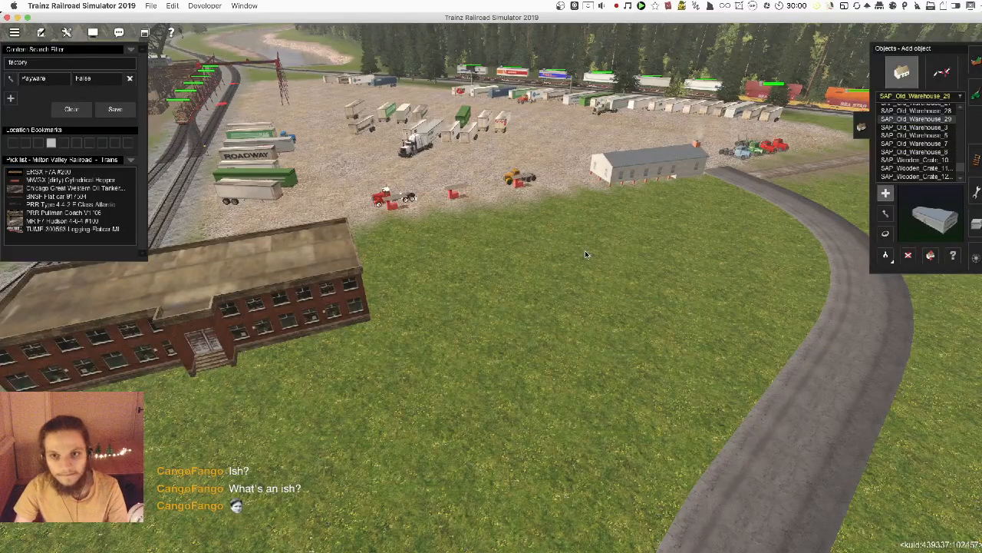
pyautogui.click(585, 250)
pyautogui.press('r')
pyautogui.moveTo(579, 247); pyautogui.dragTo(481, 238)
# - Shift the new warehouse slightly to adjust its position between the brick building and the road
pyautogui.press('m')
pyautogui.scroll(2, 494, 265)
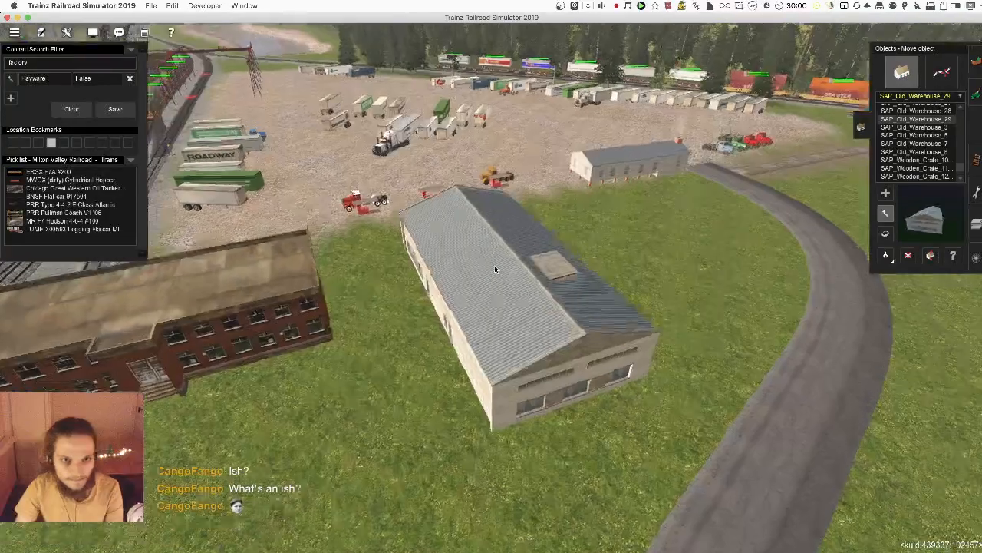
pyautogui.press('Up')
pyautogui.scroll(-2, 553, 294)
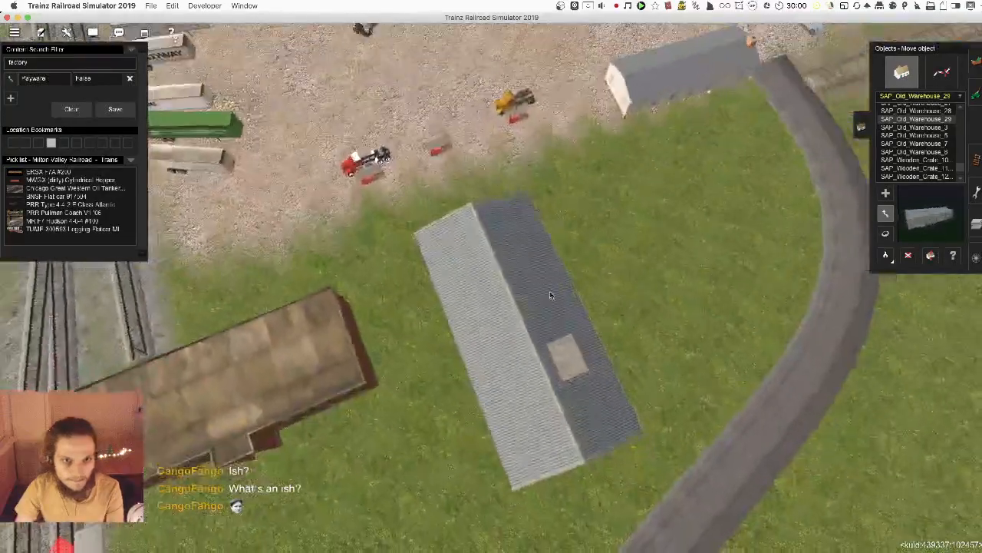
pyautogui.press('Down')
pyautogui.moveTo(499, 319)
pyautogui.mouseDown()
pyautogui.moveTo(503, 294)
pyautogui.moveTo(508, 304)
pyautogui.mouseUp()
# - Add a second SAP_Old_Warehouse_29 on the road side of the first and rotate it to about 46.3, parallel to the first
pyautogui.press('a')
pyautogui.click(604, 248)
pyautogui.press('r')
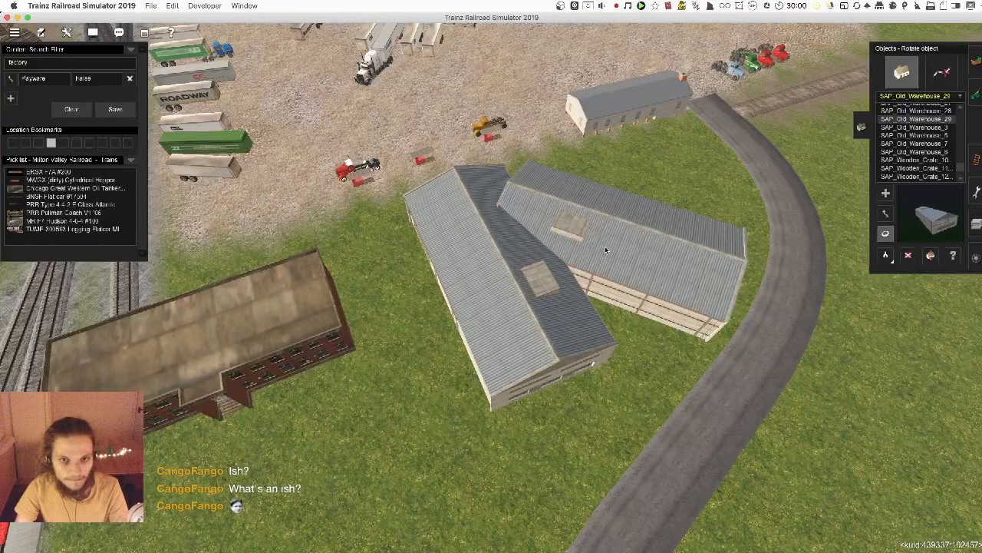
pyautogui.moveTo(605, 247)
pyautogui.mouseDown()
pyautogui.moveTo(638, 251)
pyautogui.moveTo(613, 251)
pyautogui.mouseUp()
pyautogui.press('m')
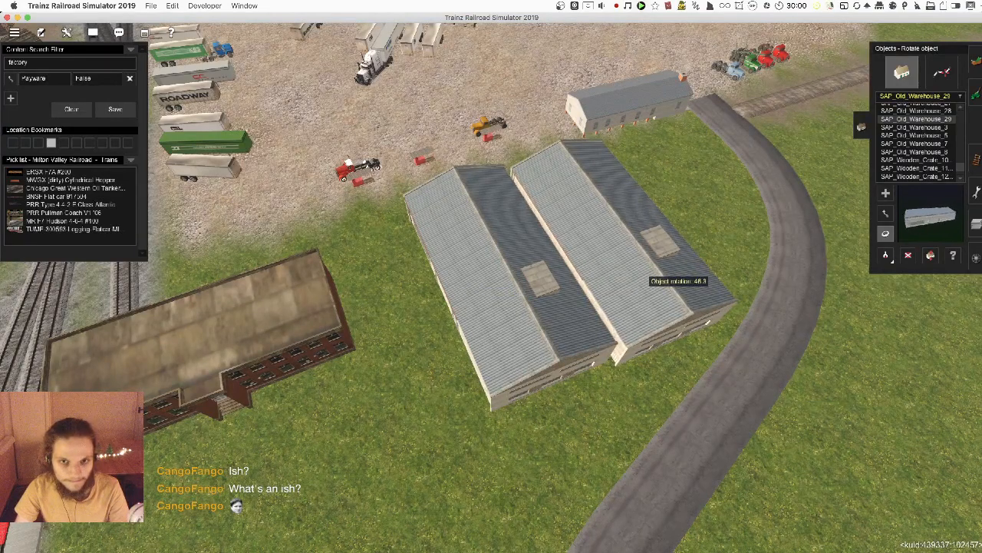
# - Fine-tune the second warehouse's rotation to about 46.4 so its long side lines up with the first
pyautogui.rightClick(673, 264)
pyautogui.rightClick(311, 308)
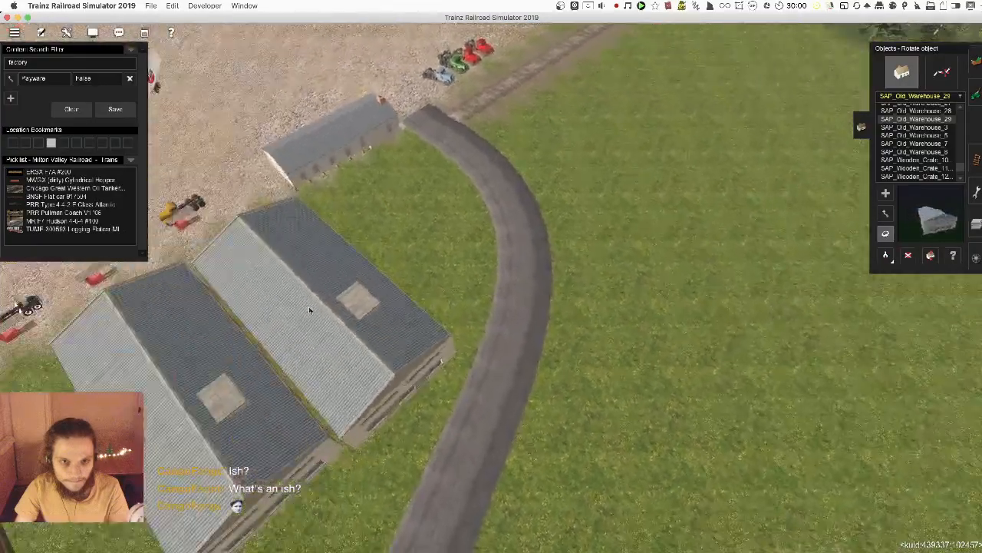
pyautogui.moveTo(576, 270)
pyautogui.mouseDown()
pyautogui.moveTo(584, 270)
pyautogui.moveTo(571, 288)
pyautogui.mouseUp()
pyautogui.rightClick(571, 269)
pyautogui.rightClick(425, 283)
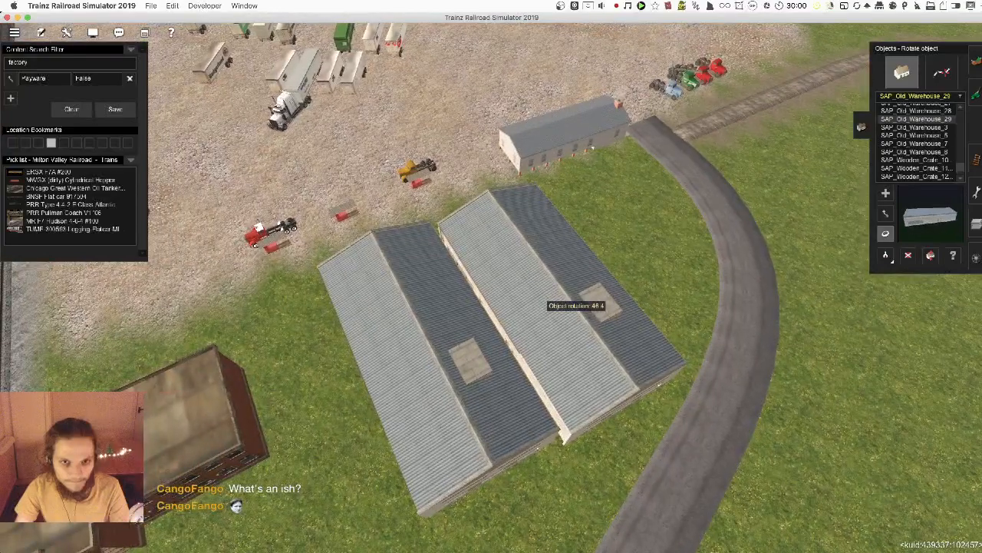
pyautogui.moveTo(567, 295); pyautogui.dragTo(556, 290)
# - Move the second warehouse flush against the first so their end walls meet
pyautogui.rightClick(541, 406)
pyautogui.scroll(10, 539, 324)
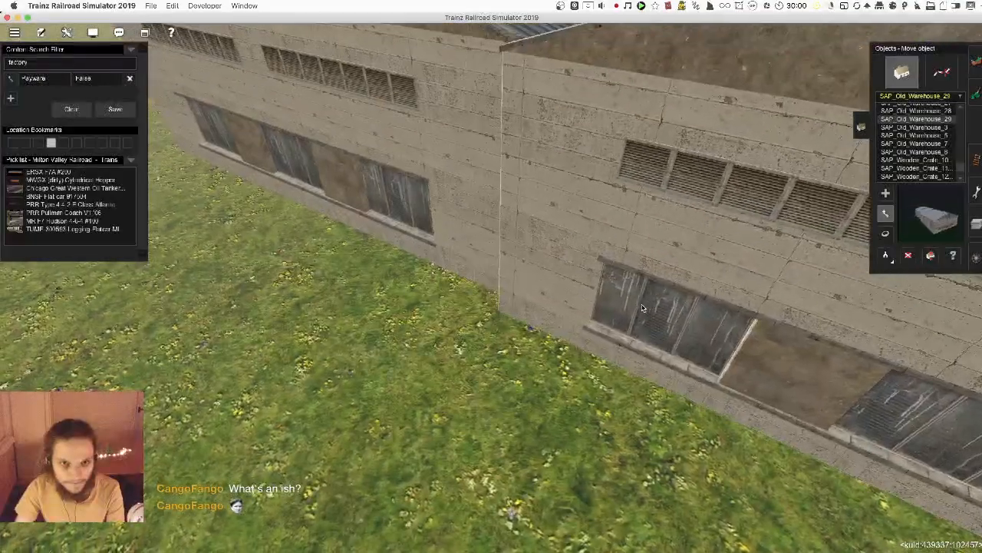
pyautogui.moveTo(643, 308)
pyautogui.mouseDown()
pyautogui.moveTo(658, 297)
pyautogui.moveTo(635, 302)
pyautogui.mouseUp()
pyautogui.press('Left')
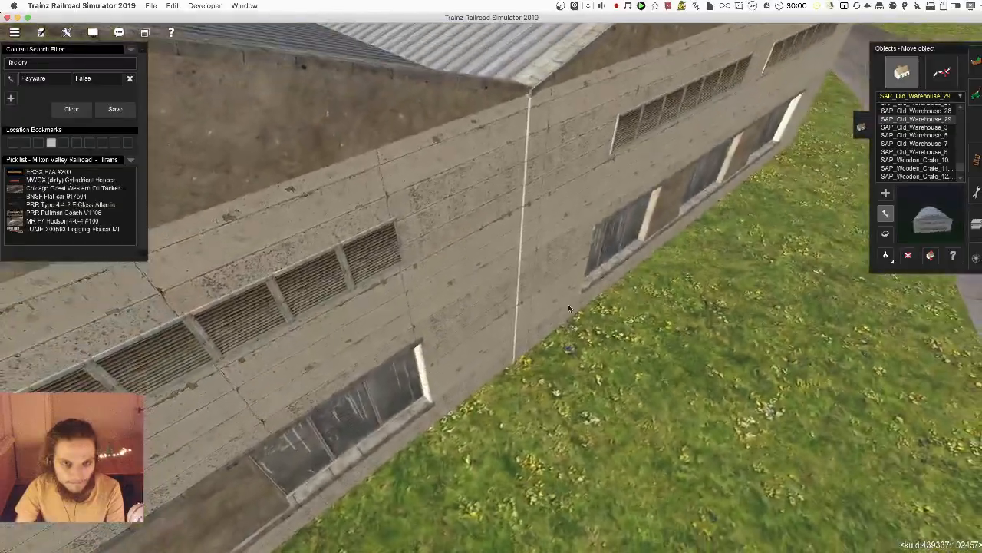
# - Try SAP_Old_Warehouse_28 by the curved road near the paired warehouses, then undo its placement
pyautogui.scroll(-6, 560, 291)
pyautogui.moveTo(488, 311); pyautogui.dragTo(486, 266, button='right')
pyautogui.scroll(5, 487, 265)
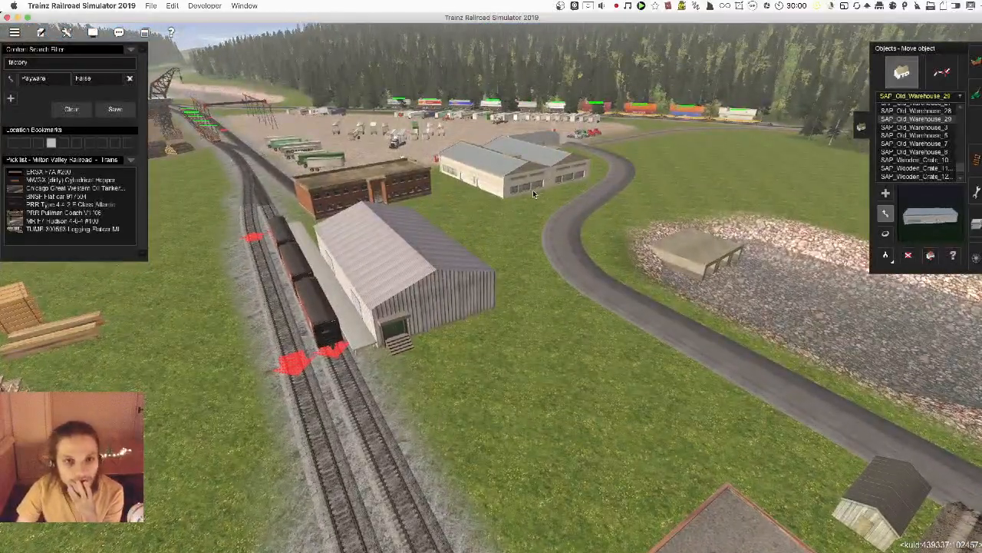
pyautogui.moveTo(522, 223)
pyautogui.mouseDown(button='right')
pyautogui.moveTo(474, 300)
pyautogui.moveTo(528, 218)
pyautogui.mouseUp(button='right')
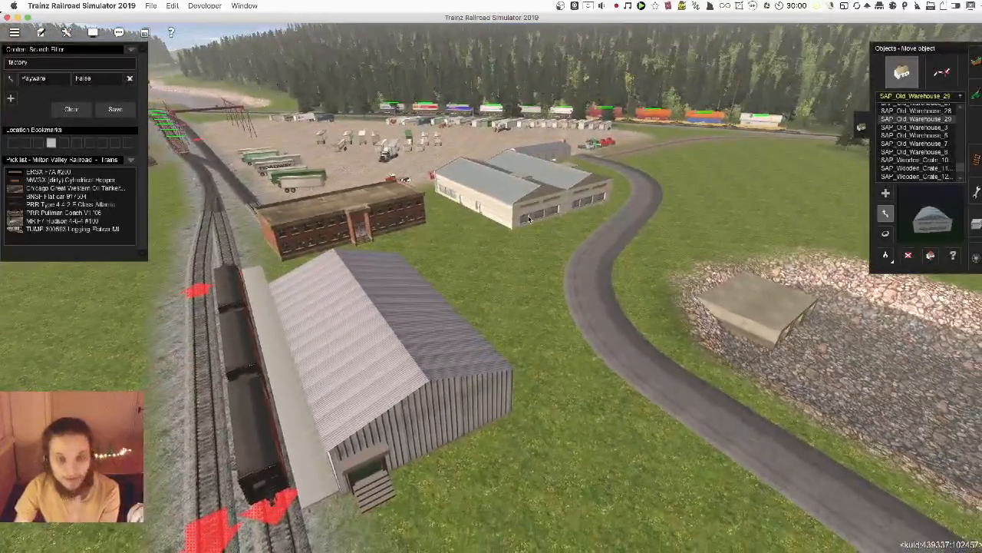
pyautogui.moveTo(484, 256); pyautogui.dragTo(522, 273, button='right')
pyautogui.click(938, 112)
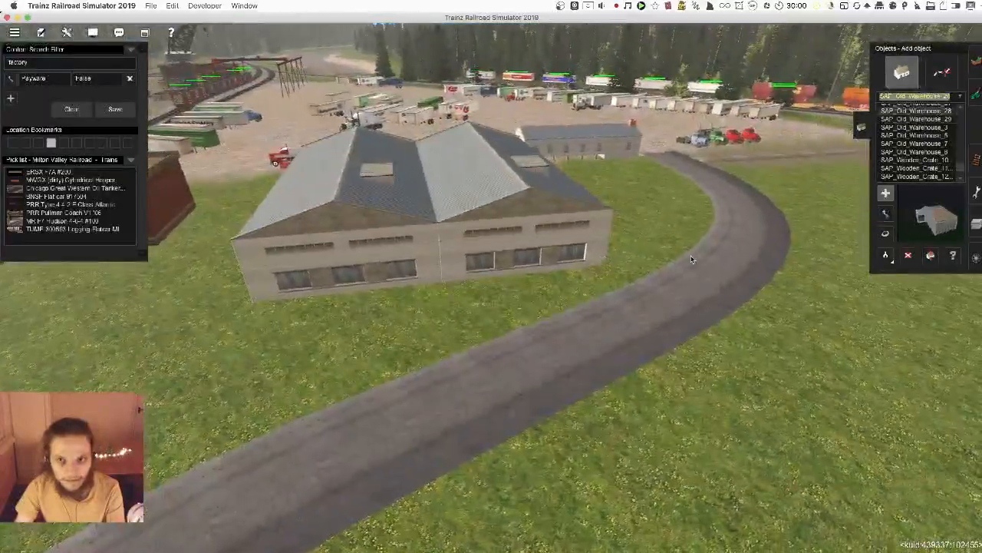
pyautogui.click(691, 255)
pyautogui.moveTo(366, 360); pyautogui.dragTo(438, 307, button='right')
pyautogui.press('super+z')
# - Try SAP_Old_Warehouse_27 in front of the paired warehouses, rotate it to about 139.8, and delete it
pyautogui.scroll(3, 926, 132)
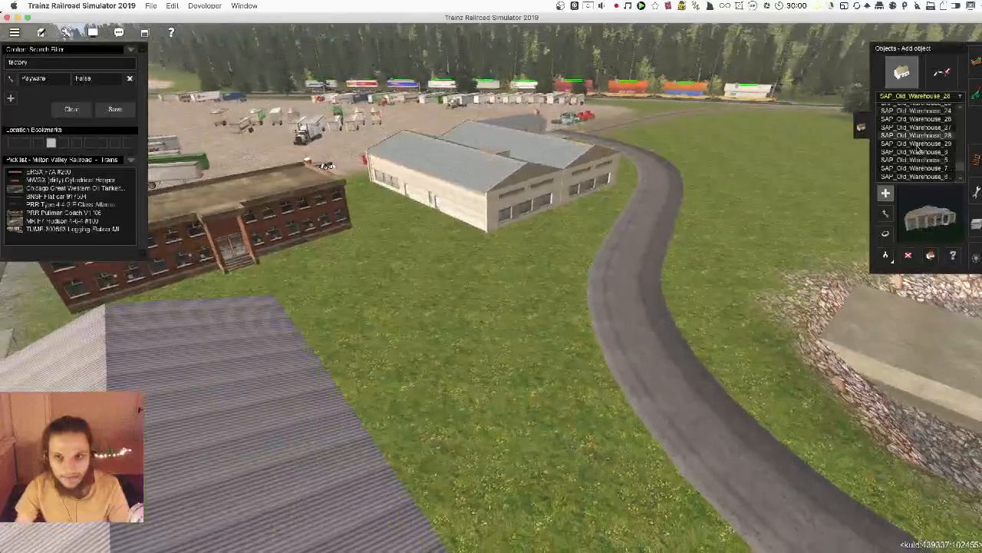
pyautogui.click(925, 128)
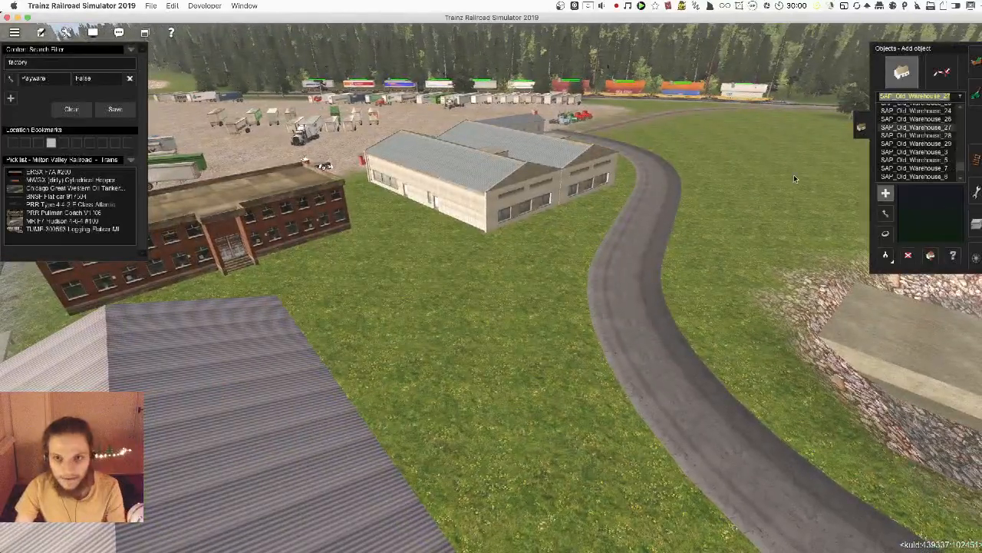
pyautogui.click(560, 279)
pyautogui.press('r')
pyautogui.moveTo(560, 277); pyautogui.dragTo(562, 274)
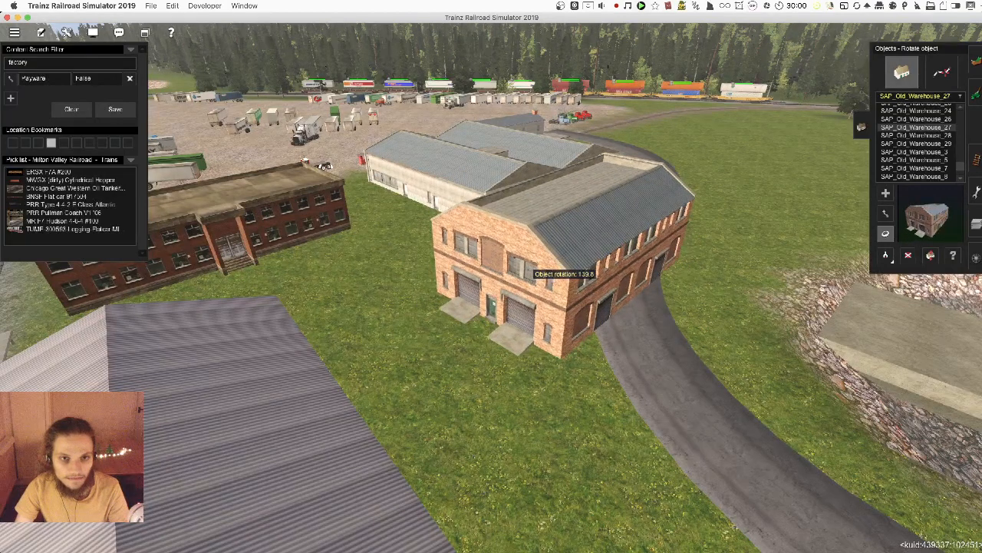
pyautogui.press('d')
pyautogui.click(555, 243)
# - Try SAP_Old_Warehouse_26 in front of the paired warehouses and delete it
pyautogui.click(940, 119)
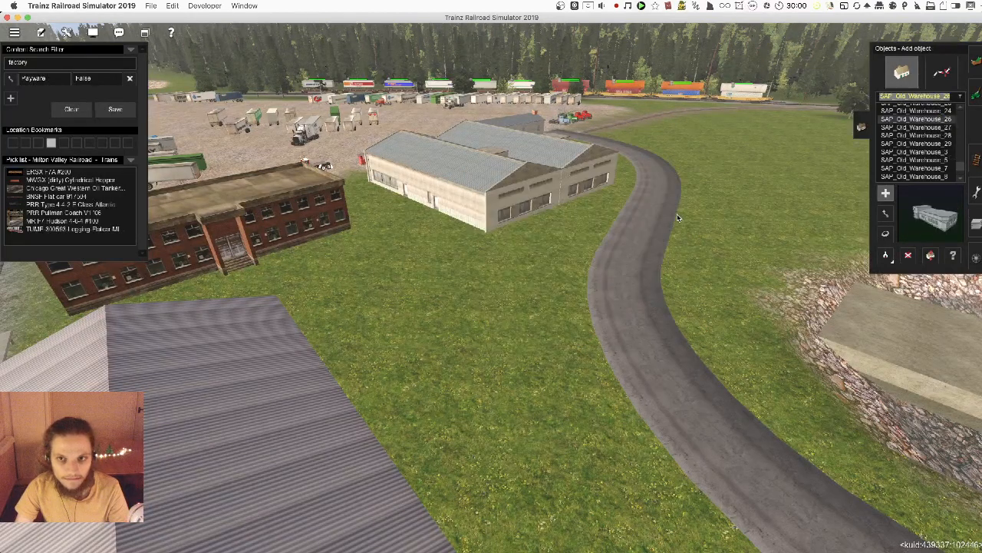
pyautogui.click(560, 256)
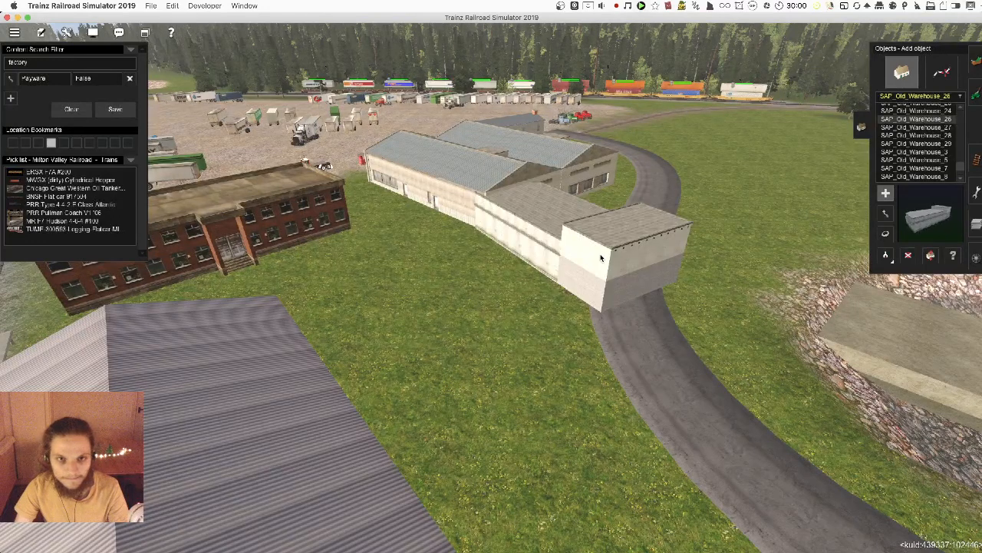
pyautogui.press('d')
pyautogui.click(572, 246)
# - Try SAP_Old_Warehouse_24 on the grass in front of the paired warehouses, rotate it, and delete it
pyautogui.click(935, 112)
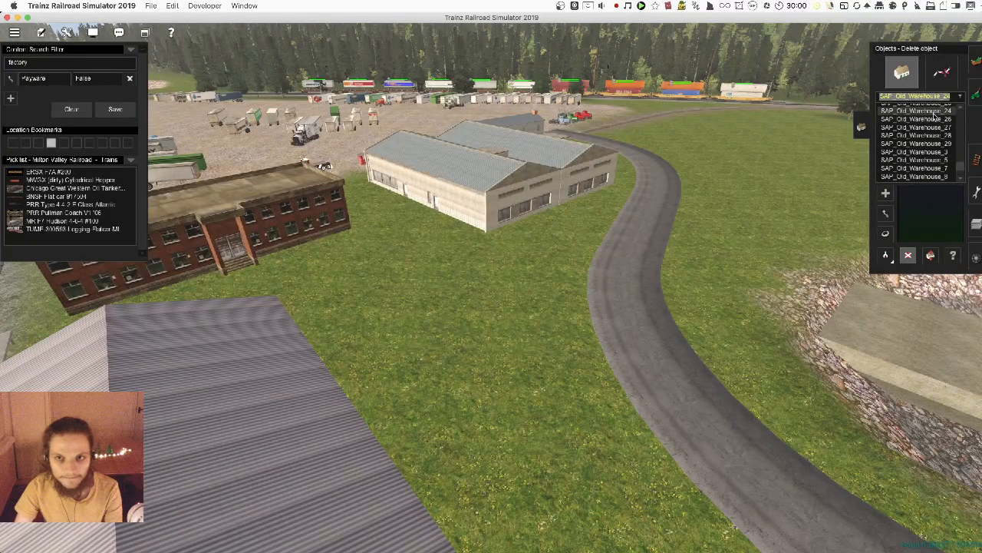
pyautogui.click(523, 275)
pyautogui.press('r')
pyautogui.moveTo(520, 269); pyautogui.dragTo(518, 265)
pyautogui.press('d')
pyautogui.click(518, 265)
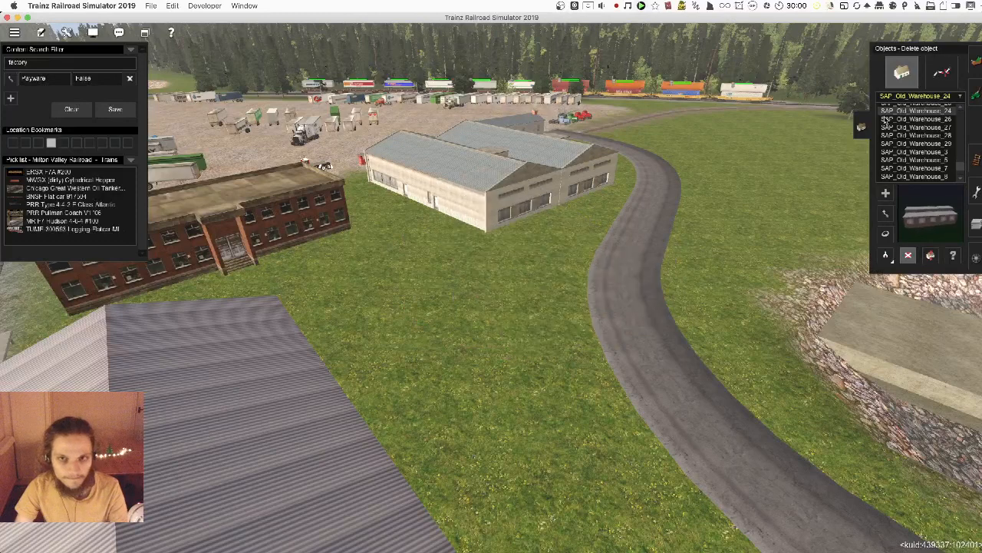
# - Place SAP_Old_Warehouse_23 on the grass and rotate it parallel to the paired warehouses
pyautogui.click(499, 289)
pyautogui.press('r')
pyautogui.moveTo(477, 286); pyautogui.dragTo(485, 178)
# - Delete the paired warehouse nearer the brick building and move SAP_Old_Warehouse_23 into its place
pyautogui.press('d')
pyautogui.click(477, 169)
pyautogui.press('m')
pyautogui.rightClick(466, 202)
pyautogui.moveTo(466, 202); pyautogui.dragTo(485, 293, button='right')
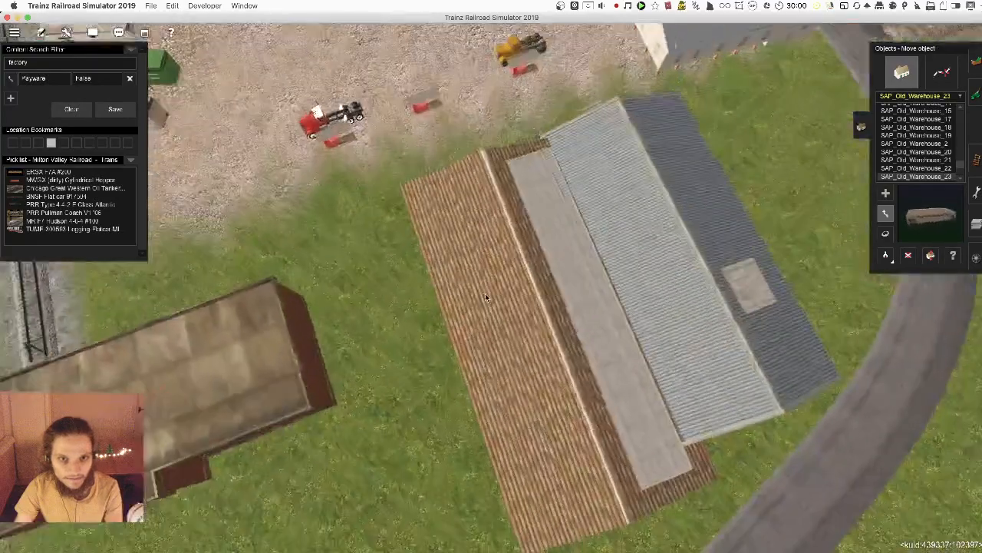
# - Fine-tune the position and rotation of SAP_Old_Warehouse_23 and the neighbouring metal-roofed warehouse so their long walls meet
pyautogui.moveTo(551, 254); pyautogui.dragTo(548, 259)
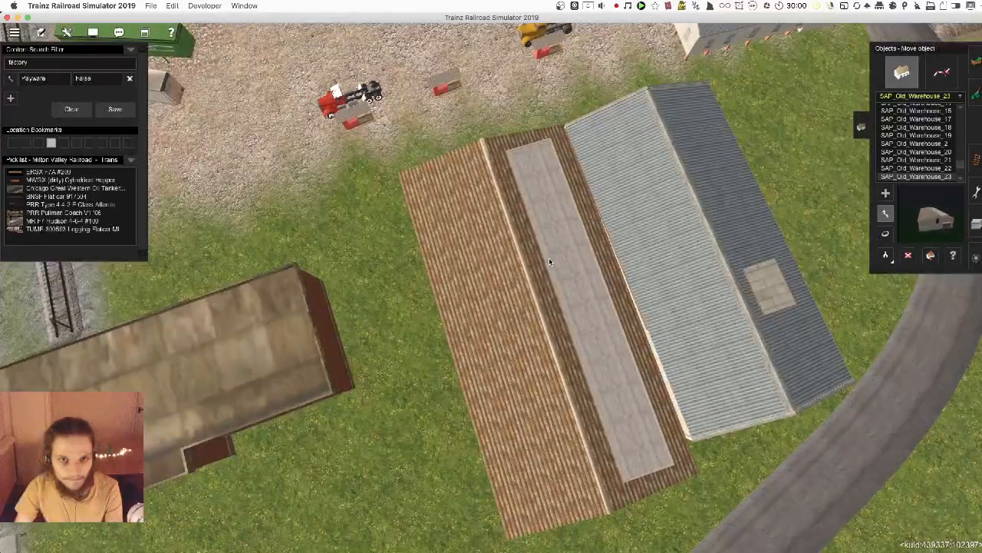
pyautogui.moveTo(540, 316); pyautogui.dragTo(577, 307)
pyautogui.press('r')
pyautogui.press('m')
pyautogui.rightClick(555, 354)
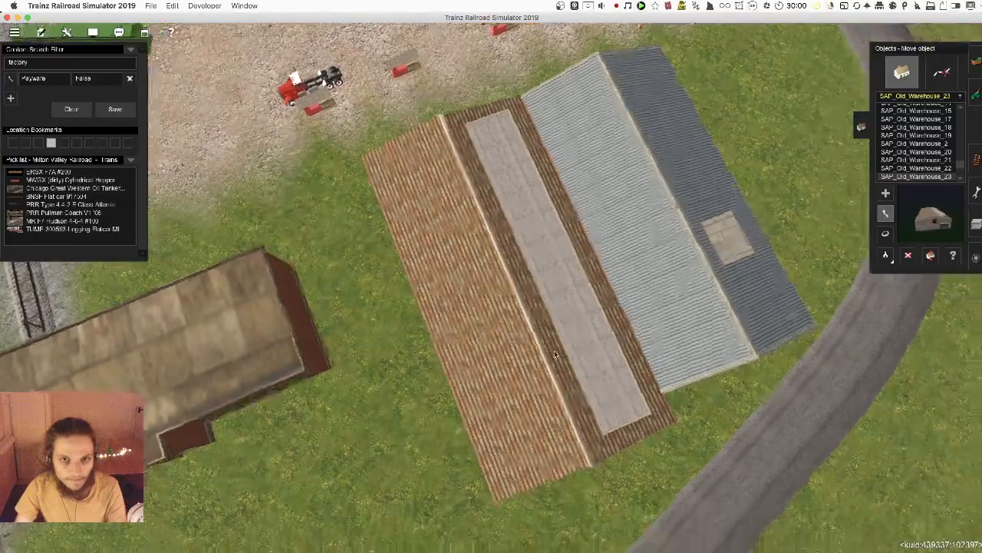
pyautogui.moveTo(555, 354); pyautogui.dragTo(639, 274, button='right')
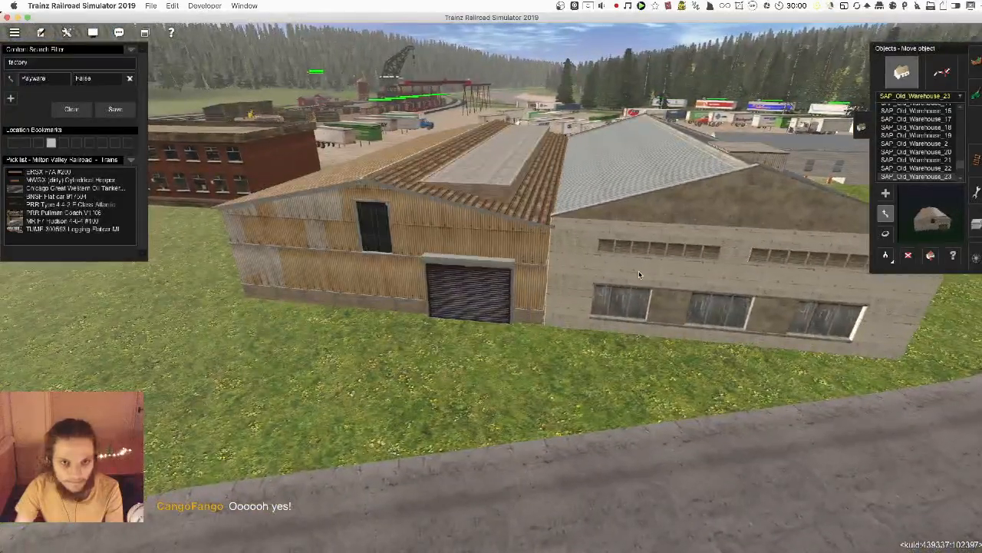
pyautogui.moveTo(639, 274); pyautogui.dragTo(637, 273)
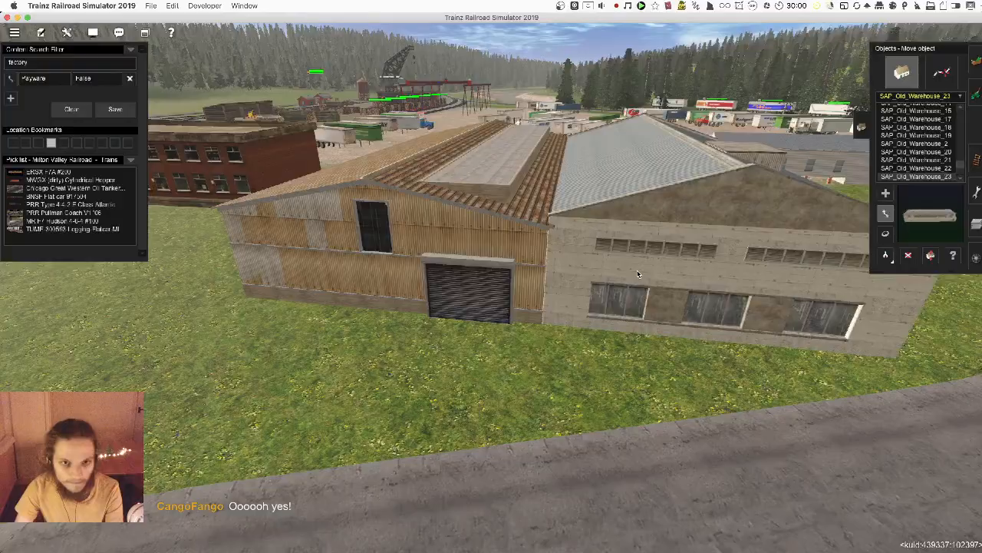
# - Examine the joined warehouses and the brick office building from the rail shed, the road and the gravel yard
pyautogui.scroll(-8, 459, 292)
pyautogui.moveTo(459, 292); pyautogui.dragTo(592, 193, button='right')
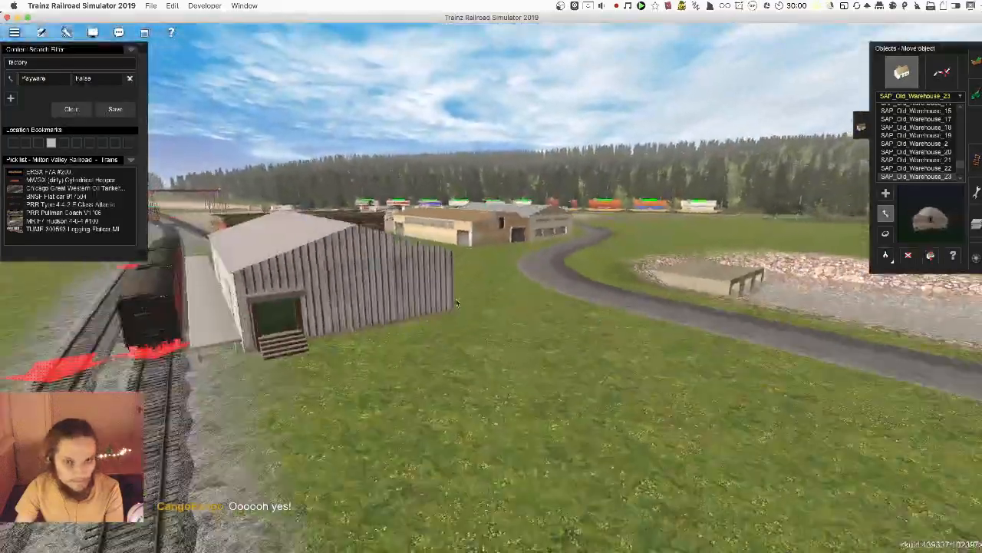
pyautogui.scroll(5, 455, 277)
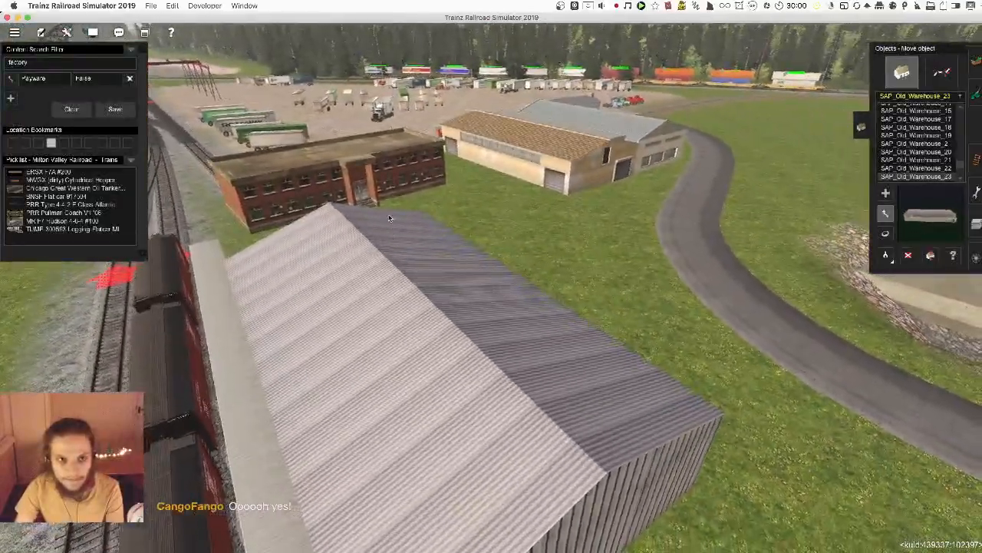
pyautogui.scroll(5, 515, 292)
pyautogui.moveTo(515, 292); pyautogui.dragTo(636, 287, button='right')
pyautogui.scroll(-5, 554, 274)
pyautogui.moveTo(635, 287); pyautogui.dragTo(537, 310)
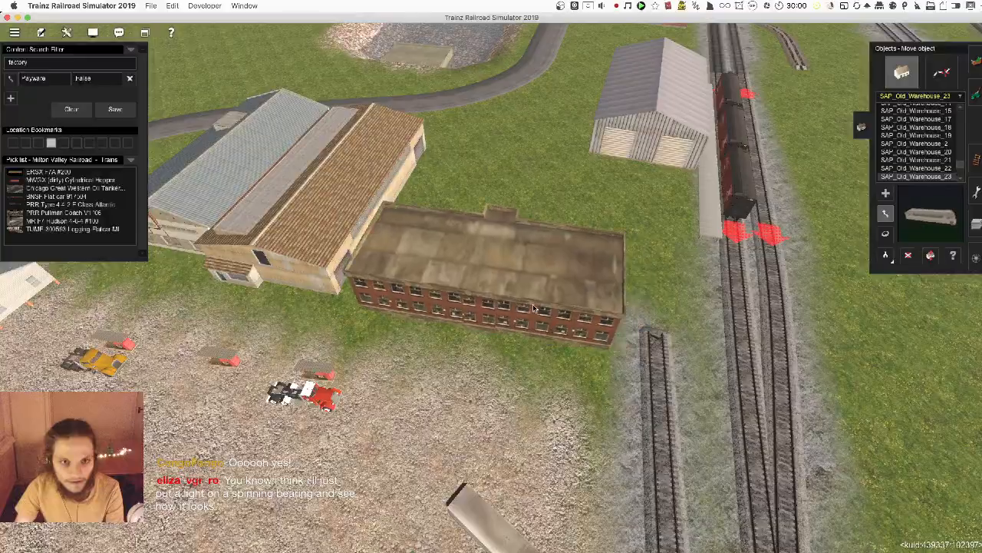
pyautogui.moveTo(537, 310); pyautogui.dragTo(367, 307, button='right')
pyautogui.scroll(8, 367, 307)
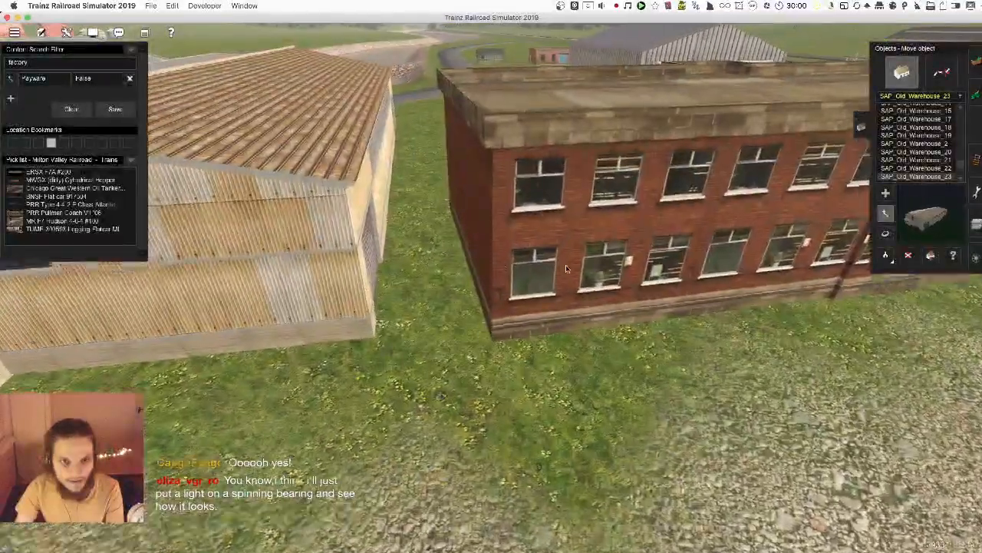
pyautogui.scroll(-10, 567, 268)
pyautogui.moveTo(537, 280); pyautogui.dragTo(491, 323, button='right')
pyautogui.scroll(5, 474, 290)
# - Try rotating the brick office building alongside the tile-roofed warehouse and turn it back crosswise to it
pyautogui.press('r')
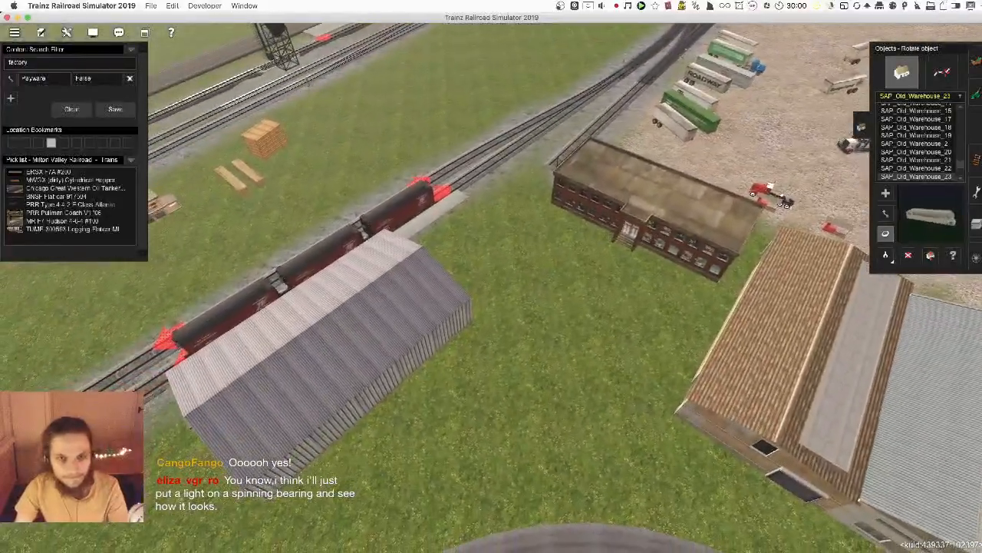
pyautogui.moveTo(584, 228); pyautogui.dragTo(487, 218)
pyautogui.press('m')
pyautogui.press('r')
pyautogui.moveTo(491, 214); pyautogui.dragTo(478, 298, button='right')
pyautogui.scroll(-5, 480, 283)
pyautogui.scroll(3, 474, 281)
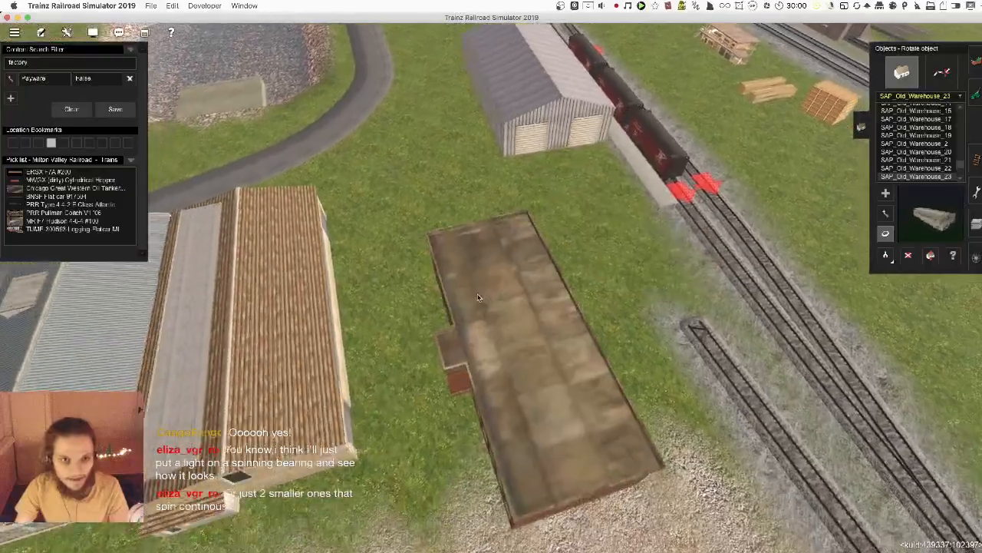
pyautogui.moveTo(477, 298); pyautogui.dragTo(502, 290)
pyautogui.moveTo(508, 279); pyautogui.dragTo(501, 322, button='right')
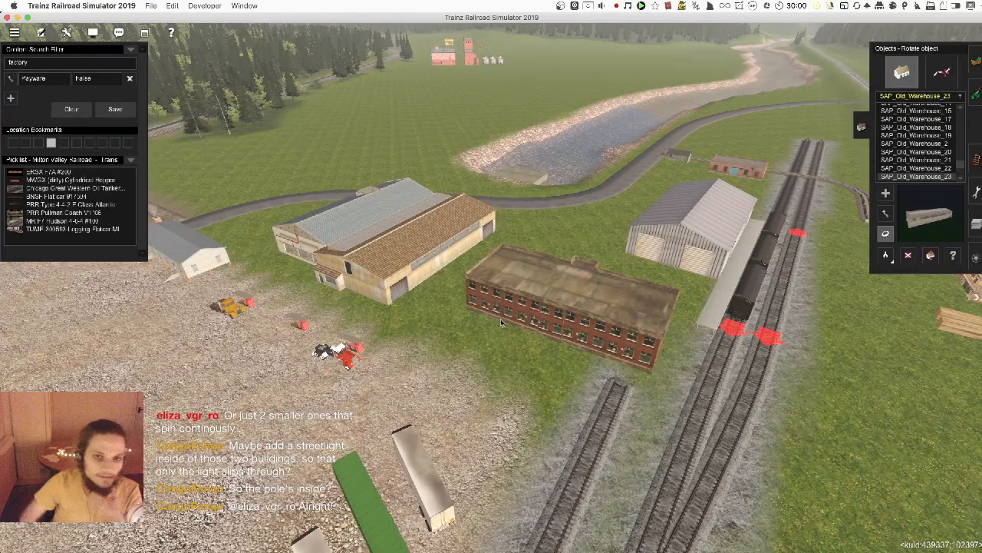
# - Try SAP_Old_Warehouse_20 on the grass in front of the rail shed, rotate it, and delete it
pyautogui.moveTo(509, 305); pyautogui.dragTo(504, 263, button='right')
pyautogui.moveTo(622, 304); pyautogui.dragTo(709, 268, button='right')
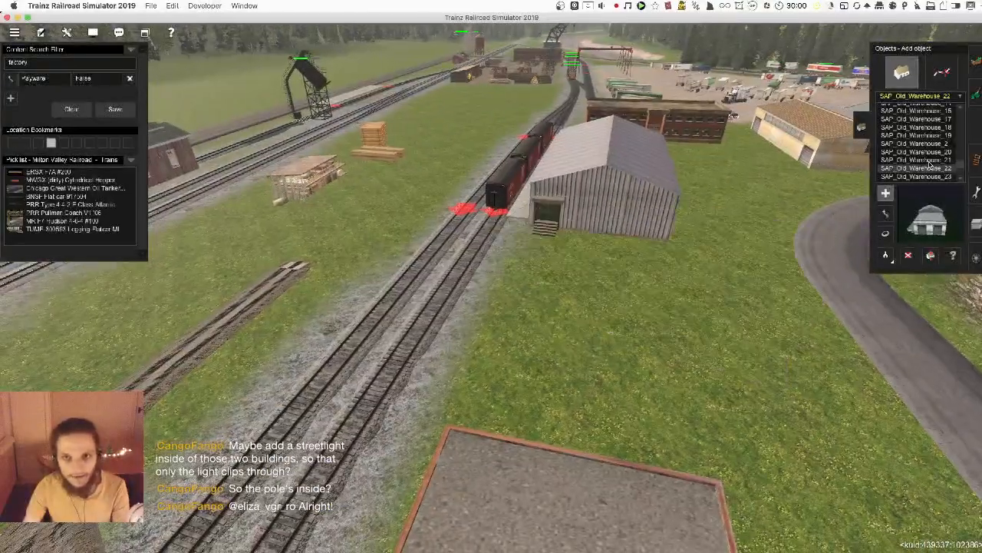
pyautogui.click(929, 161)
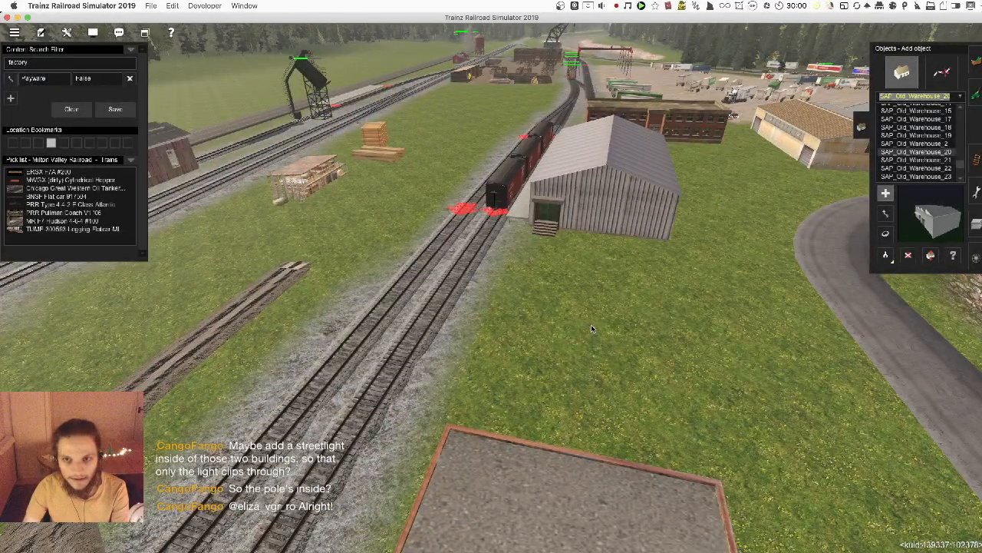
pyautogui.click(629, 310)
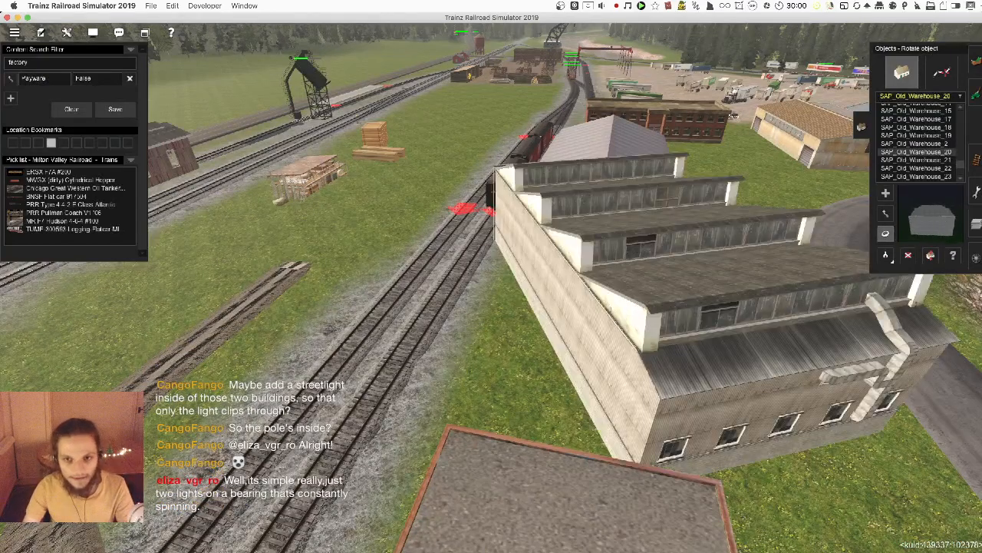
pyautogui.moveTo(616, 311); pyautogui.dragTo(691, 311)
pyautogui.press('d')
pyautogui.click(616, 311)
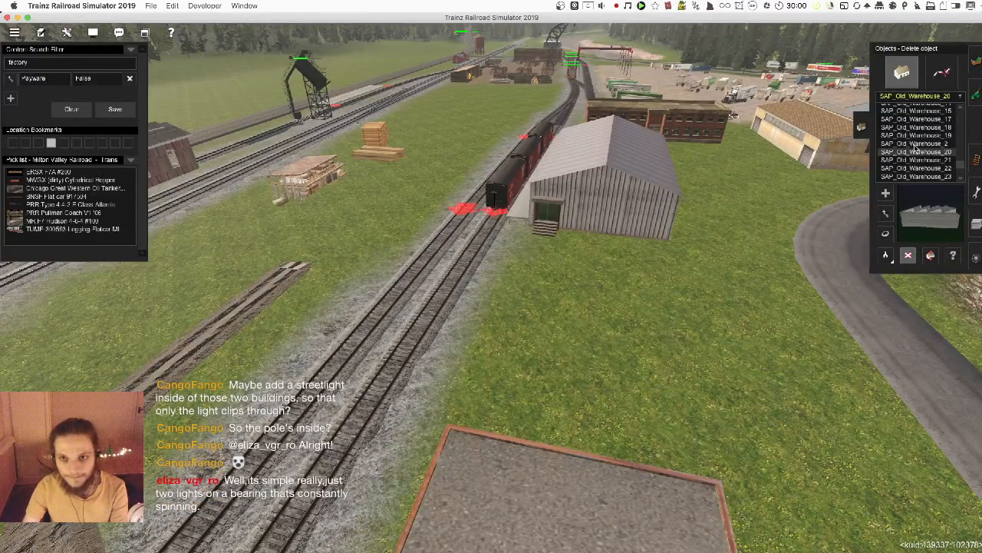
# - Try SAP_Old_Warehouse_2 and SAP_Old_Warehouse_15 on the grass in front of the rail shed, undoing each placement
pyautogui.click(916, 144)
pyautogui.click(626, 277)
pyautogui.hotkey('ctrl', 'z')
pyautogui.click(940, 129)
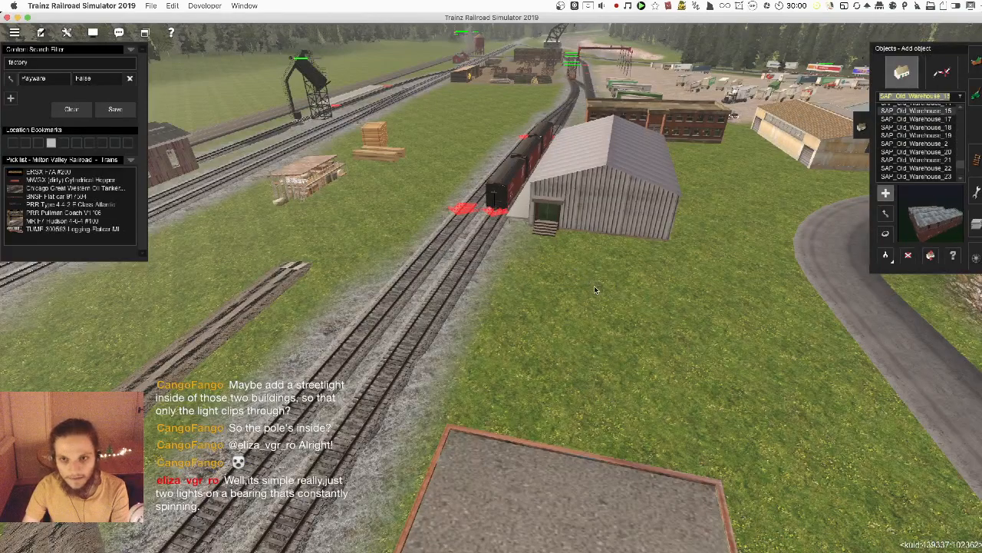
pyautogui.click(577, 309)
pyautogui.hotkey('ctrl', 'z')
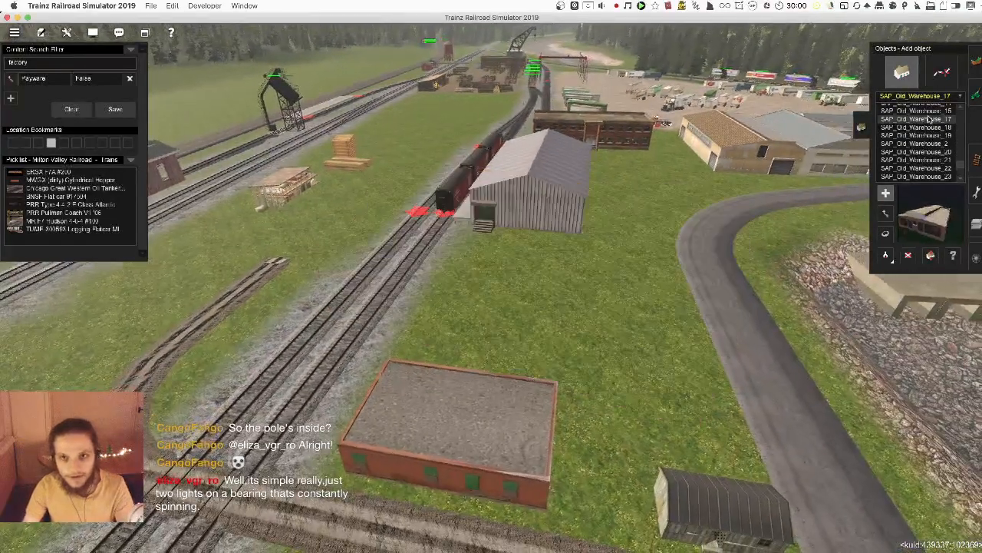
# - Try SAP_Old_Warehouse_17 on the grass near the rail shed, rotate it, and delete it
pyautogui.press('Down')
pyautogui.click(581, 282)
pyautogui.press('r')
pyautogui.moveTo(581, 282); pyautogui.dragTo(508, 172)
pyautogui.press('d')
pyautogui.click(609, 234)
# - Place and rotate SAP_Old_Warehouse_15, shift the joined warehouses beyond the road's end, and put it beside the brick office building
pyautogui.press('a')
pyautogui.click(619, 229)
pyautogui.press('r')
pyautogui.press('Up')
pyautogui.press('m')
pyautogui.moveTo(474, 230); pyautogui.dragTo(575, 170, button='right')
pyautogui.moveTo(575, 170); pyautogui.dragTo(624, 142)
pyautogui.moveTo(720, 185); pyautogui.dragTo(474, 206)
# - Examine the fit of SAP_Old_Warehouse_15 between the brick office building, the gravel yard and the road from all sides
pyautogui.moveTo(474, 206); pyautogui.dragTo(486, 288, button='right')
pyautogui.scroll(-5, 550, 294)
pyautogui.press('Left')
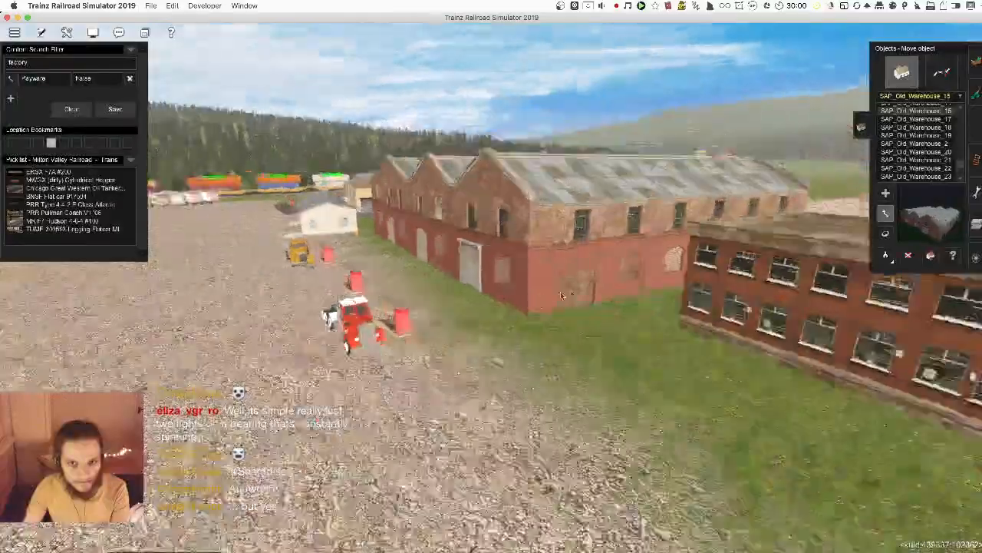
pyautogui.scroll(5, 540, 300)
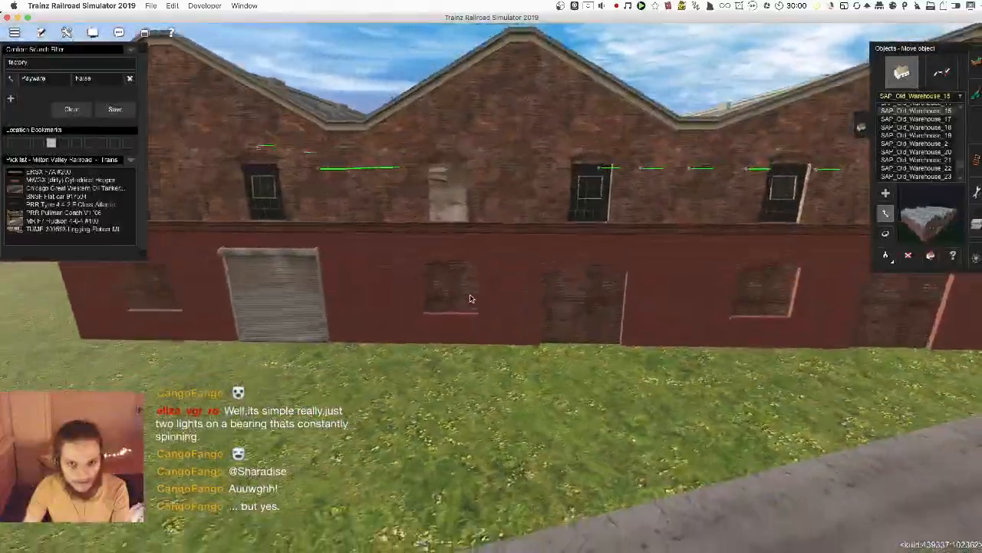
pyautogui.scroll(-5, 478, 294)
pyautogui.press('Left')
pyautogui.press('Left')
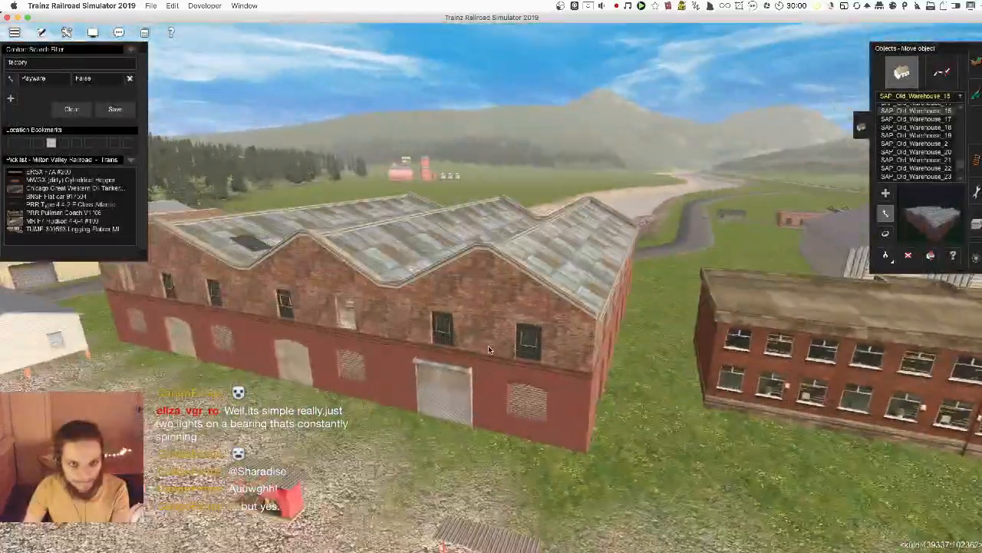
pyautogui.scroll(-2, 488, 345)
pyautogui.scroll(4, 479, 335)
pyautogui.scroll(3, 491, 292)
pyautogui.press('Left')
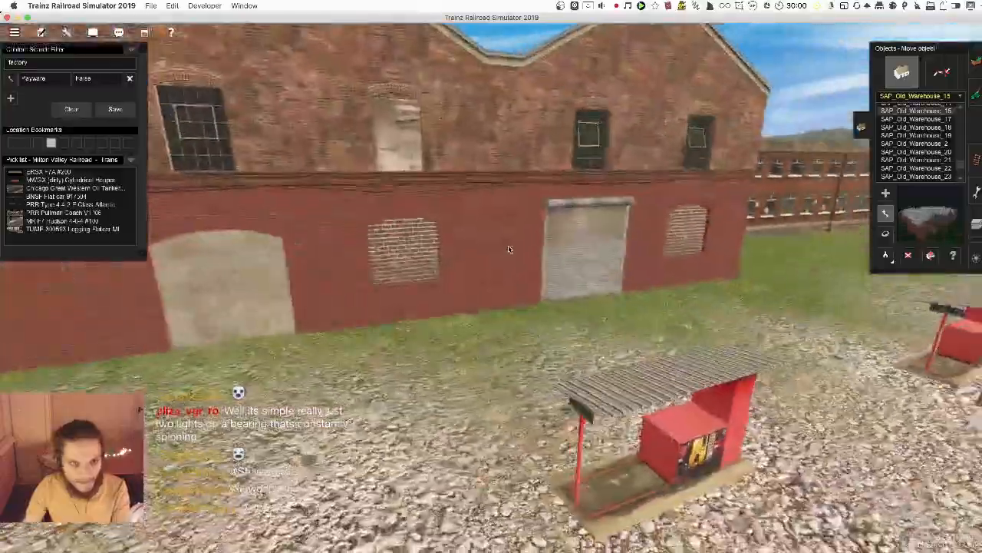
pyautogui.press('Up')
pyautogui.scroll(-3, 572, 274)
pyautogui.rightClick(555, 290)
pyautogui.scroll(-4, 522, 281)
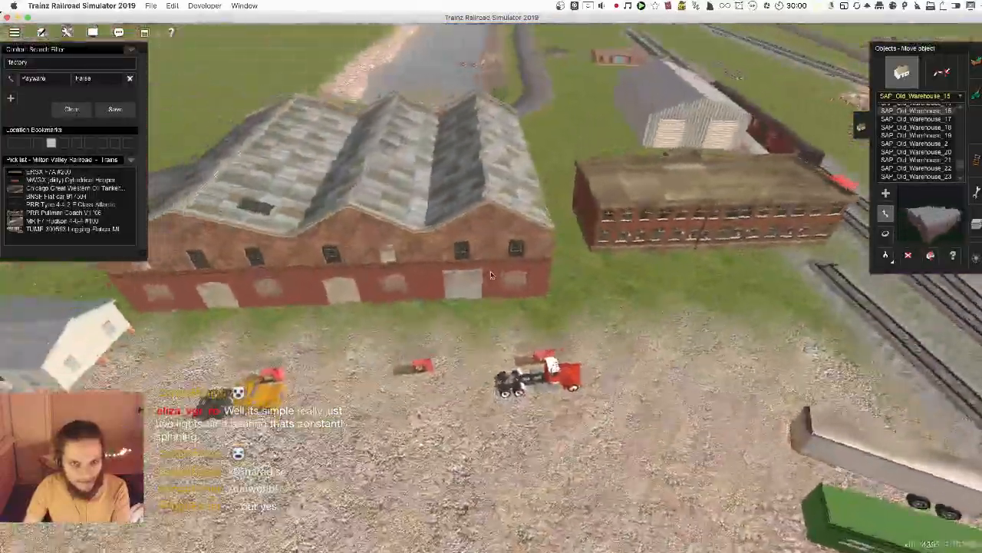
pyautogui.press('Up')
pyautogui.rightClick(502, 230)
pyautogui.press('Right')
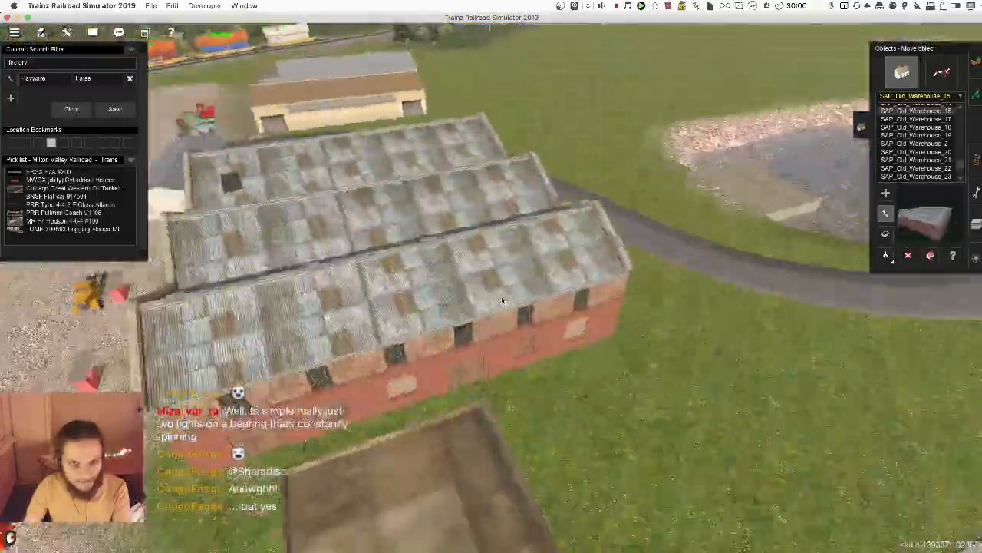
pyautogui.press('Right')
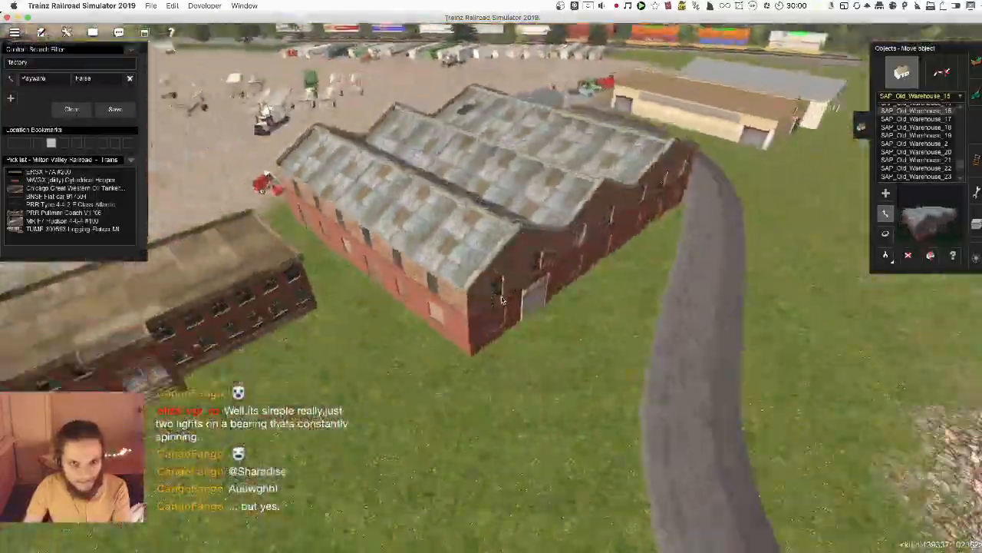
# - Review the whole industrial complex from the railway tracks, the rail shed and high above the yard
pyautogui.press('Down')
pyautogui.scroll(-4, 480, 343)
pyautogui.rightClick(451, 309)
pyautogui.press('Right')
pyautogui.rightClick(447, 300)
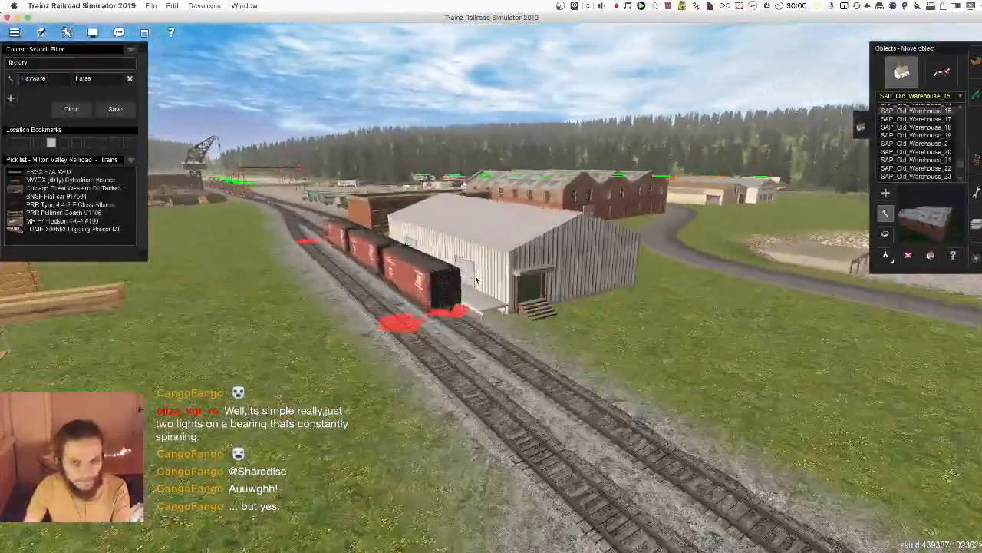
pyautogui.rightClick(476, 280)
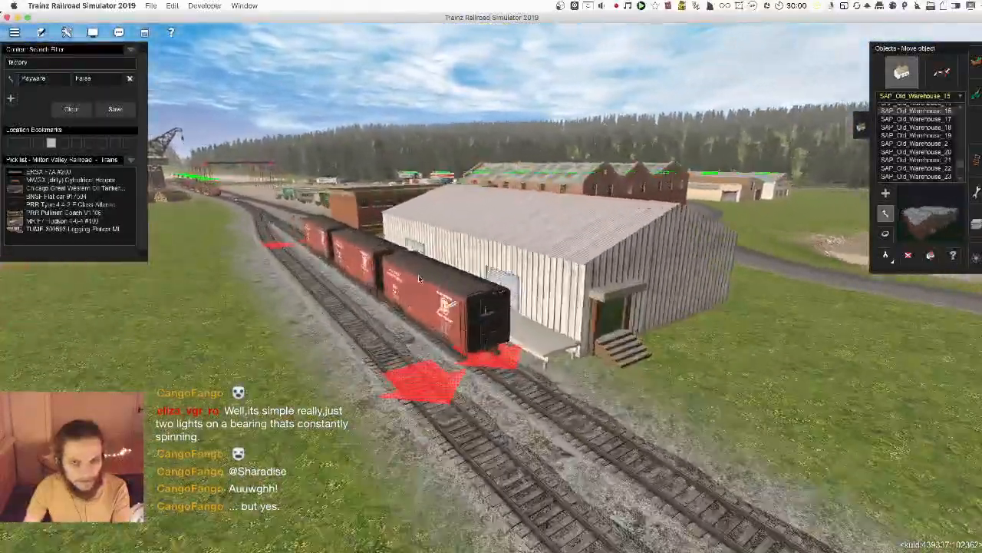
pyautogui.press('Right')
pyautogui.scroll(3, 476, 279)
pyautogui.rightClick(476, 280)
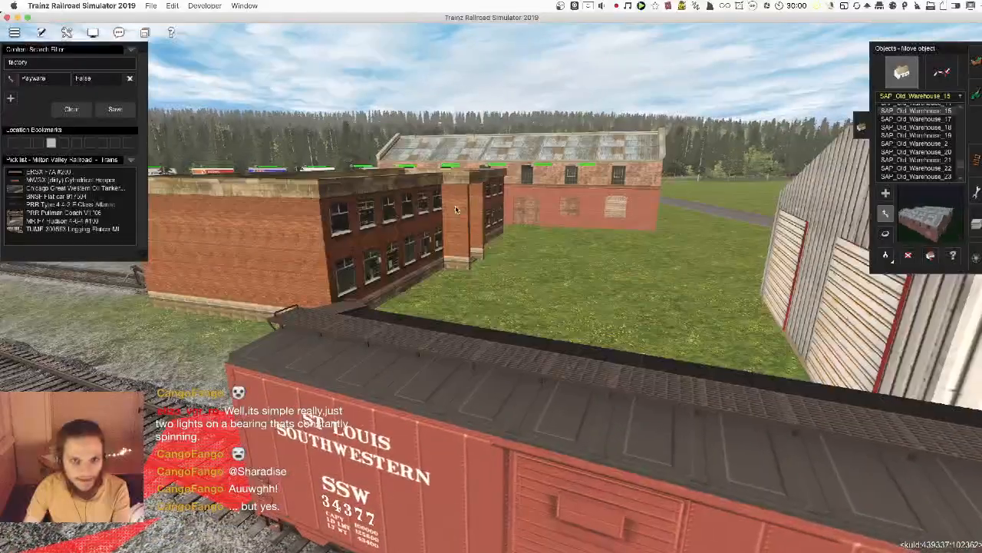
pyautogui.rightClick(516, 286)
pyautogui.press('Left')
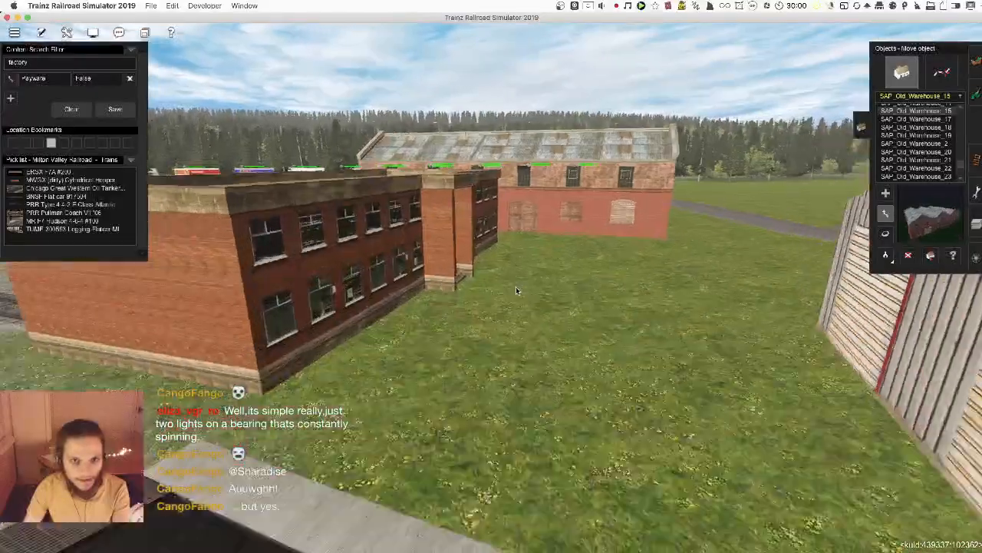
pyautogui.scroll(-5, 530, 315)
pyautogui.rightClick(545, 342)
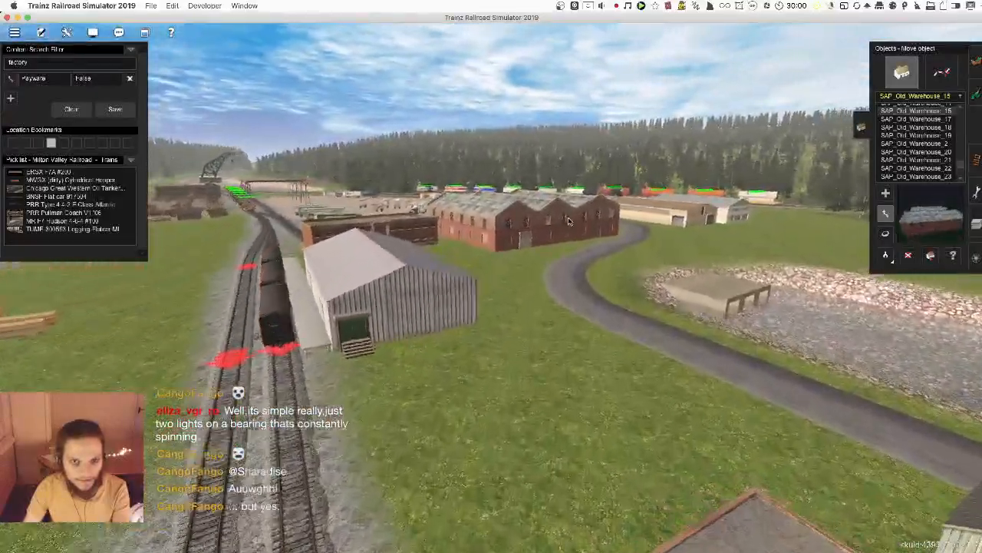
pyautogui.rightClick(531, 246)
pyautogui.press('Up')
pyautogui.press('Left')
pyautogui.scroll(-3, 531, 245)
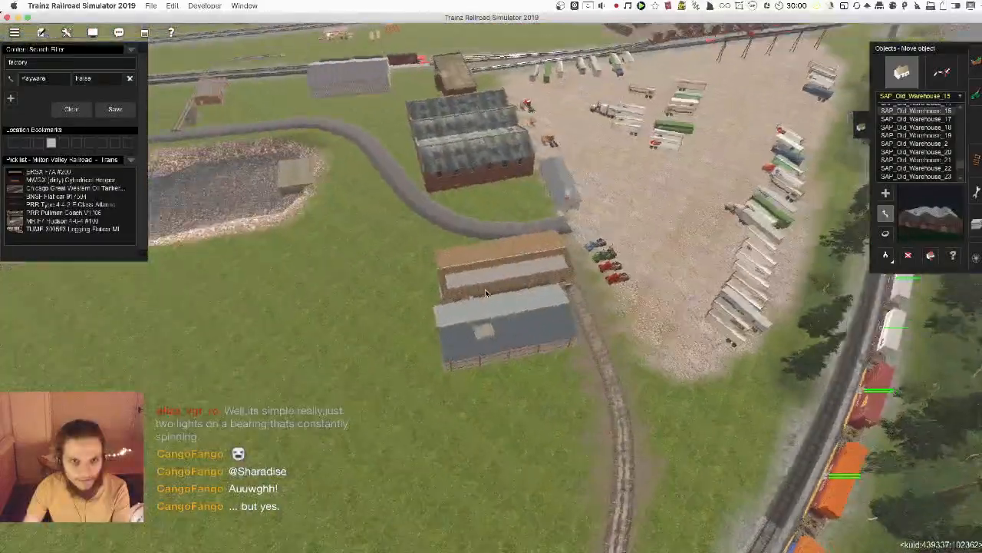
pyautogui.scroll(-2, 495, 290)
pyautogui.scroll(-3, 494, 289)
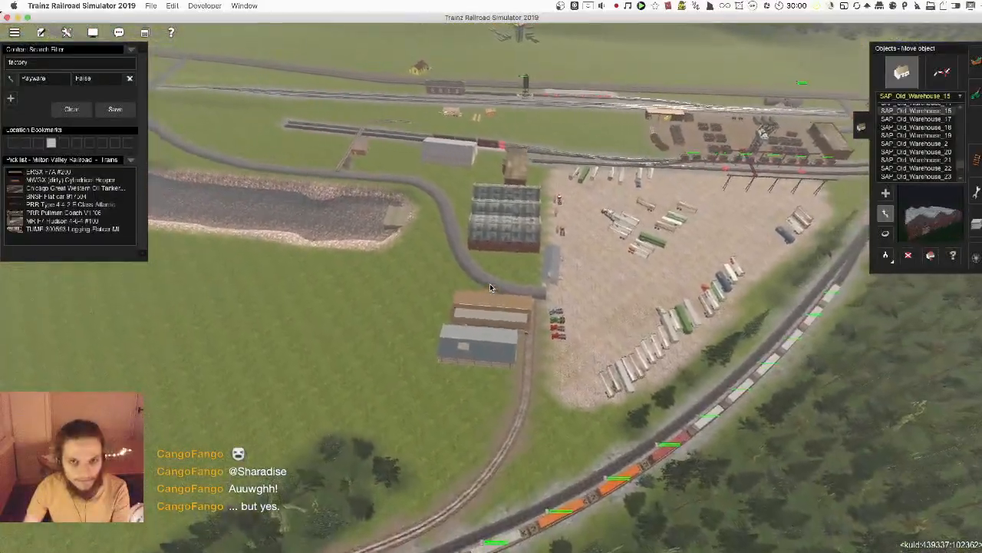
# - Move the metal-roofed warehouse farther from the paved road's end and set the tile-roofed warehouse flush against it
pyautogui.press('Left')
pyautogui.scroll(5, 484, 261)
pyautogui.moveTo(479, 240); pyautogui.dragTo(510, 273)
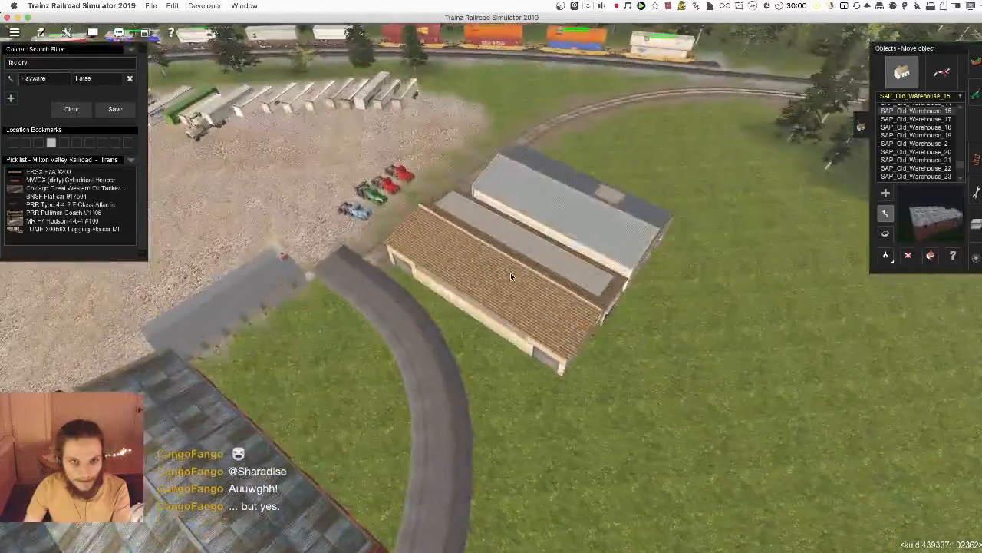
pyautogui.moveTo(568, 218); pyautogui.dragTo(594, 185)
pyautogui.press('Up')
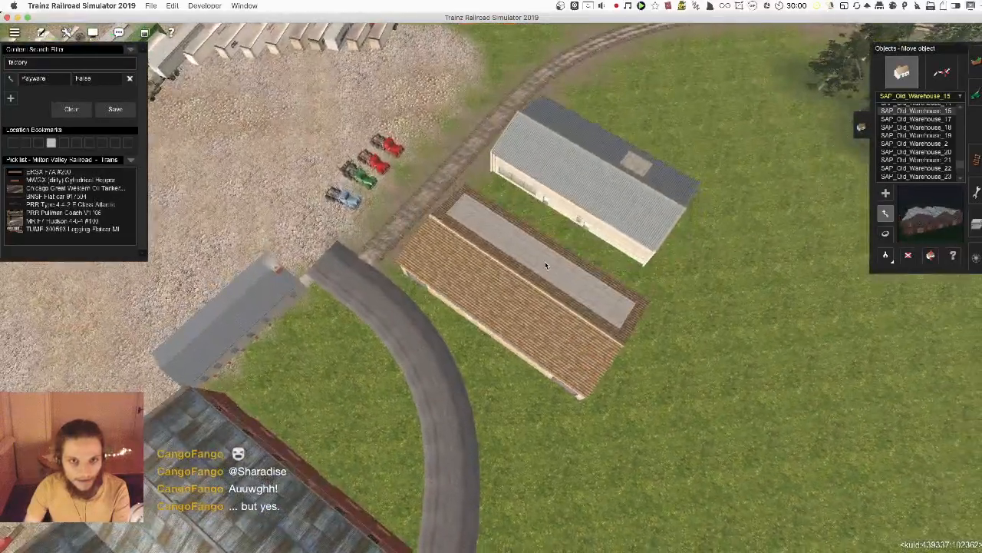
pyautogui.moveTo(545, 261); pyautogui.dragTo(569, 231)
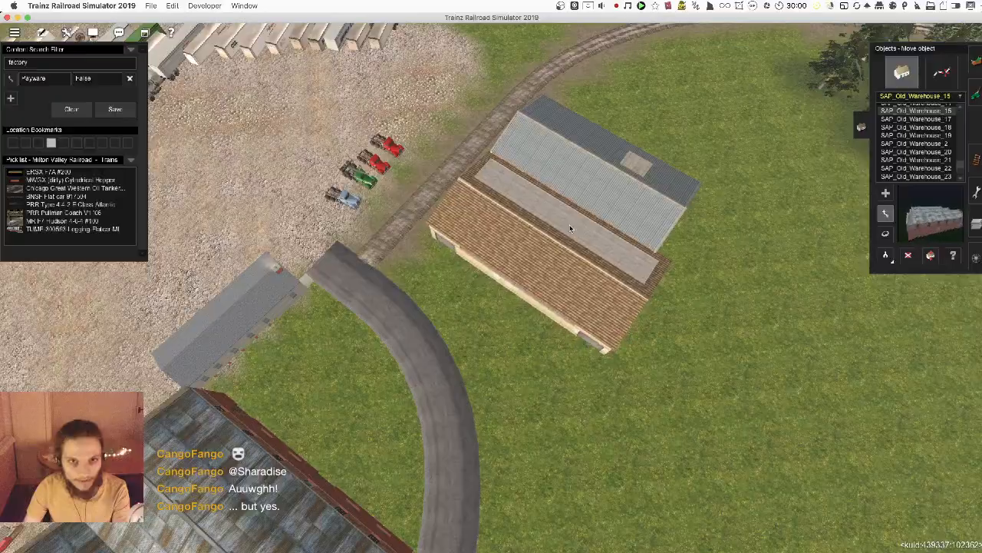
# - Turn the tile-roofed warehouse around so its roller-door end faces the dirt track, keeping it flush against the metal-roofed warehouse
pyautogui.scroll(5, 570, 225)
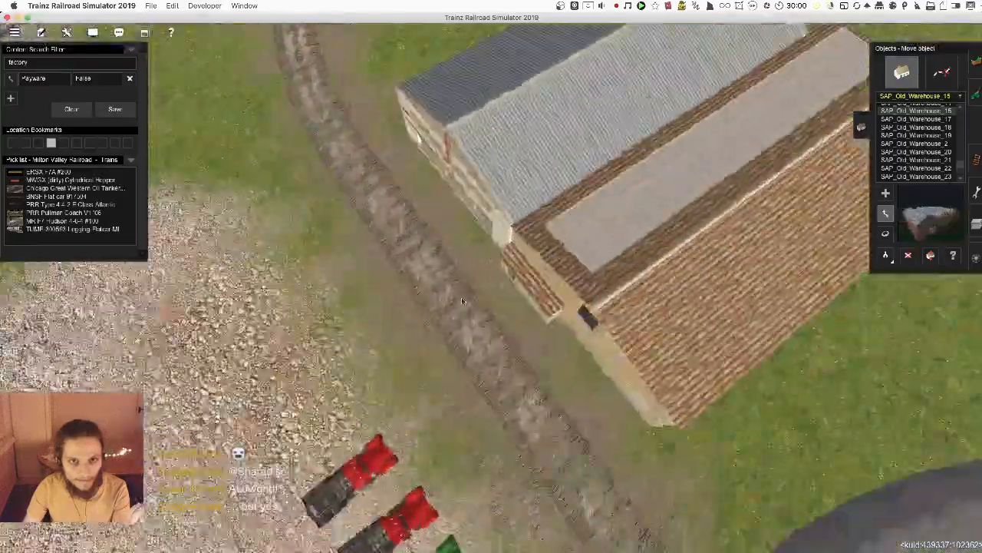
pyautogui.press('Left')
pyautogui.press('Down')
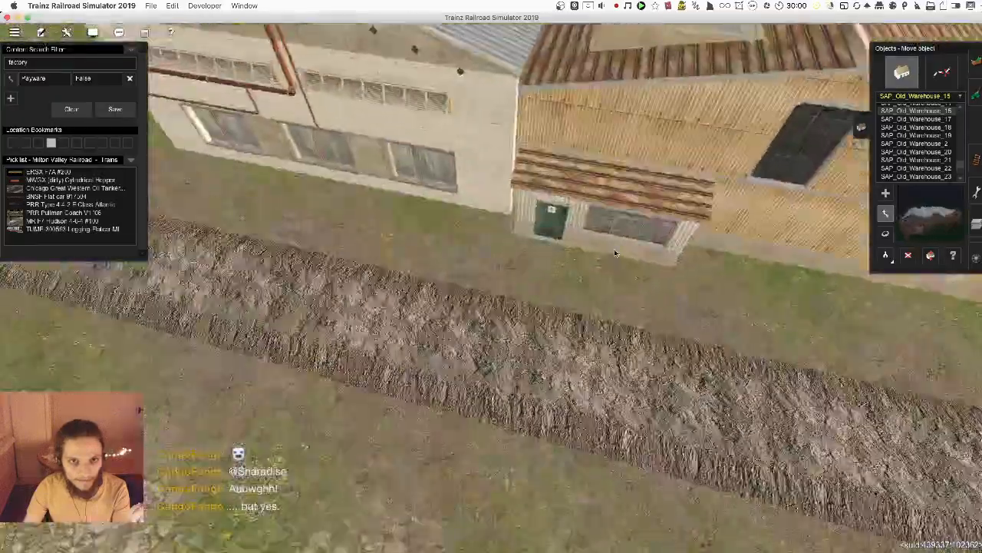
pyautogui.scroll(-3, 608, 224)
pyautogui.press('r')
pyautogui.moveTo(574, 204); pyautogui.dragTo(572, 203)
pyautogui.press('m')
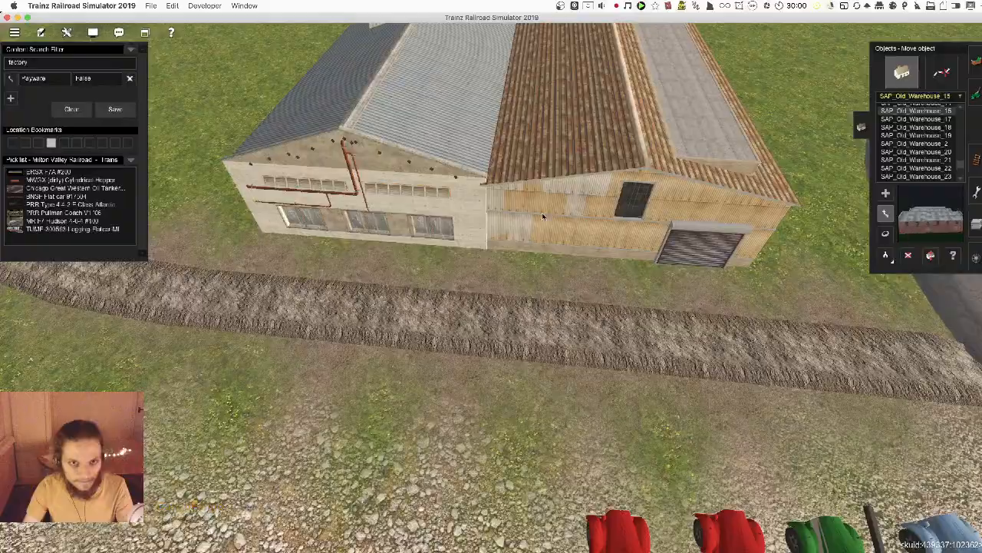
# - Start ground painting and choose the light brown dirt texture for the grass between the metal rail shed and the paved road
pyautogui.moveTo(542, 212)
pyautogui.mouseDown(button='right')
pyautogui.moveTo(386, 294)
pyautogui.moveTo(482, 276)
pyautogui.moveTo(546, 299)
pyautogui.moveTo(562, 287)
pyautogui.moveTo(548, 311)
pyautogui.moveTo(558, 352)
pyautogui.moveTo(496, 276)
pyautogui.moveTo(480, 283)
pyautogui.moveTo(459, 257)
pyautogui.moveTo(482, 300)
pyautogui.moveTo(488, 271)
pyautogui.moveTo(487, 282)
pyautogui.mouseUp(button='right')
pyautogui.scroll(-5, 487, 282)
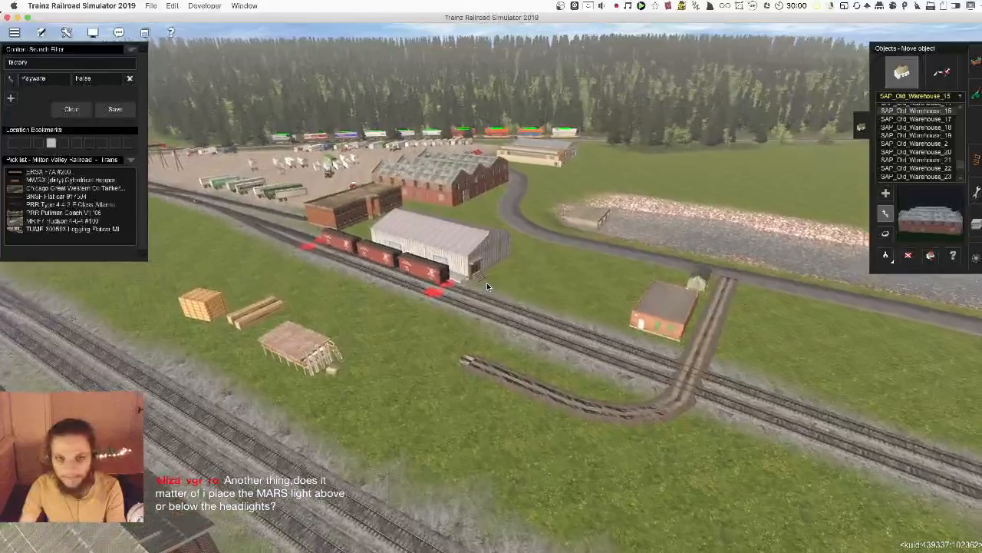
pyautogui.scroll(5, 508, 241)
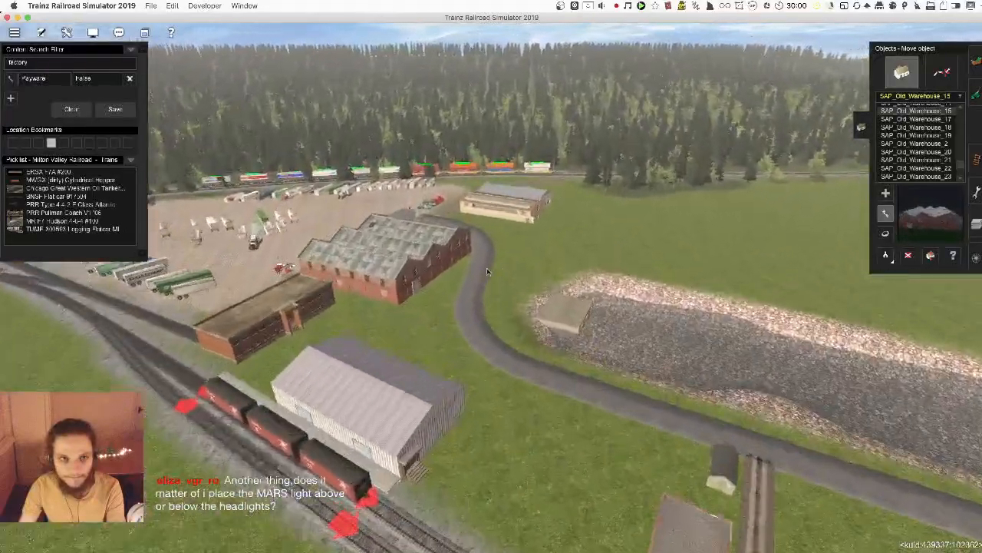
pyautogui.scroll(-5, 560, 408)
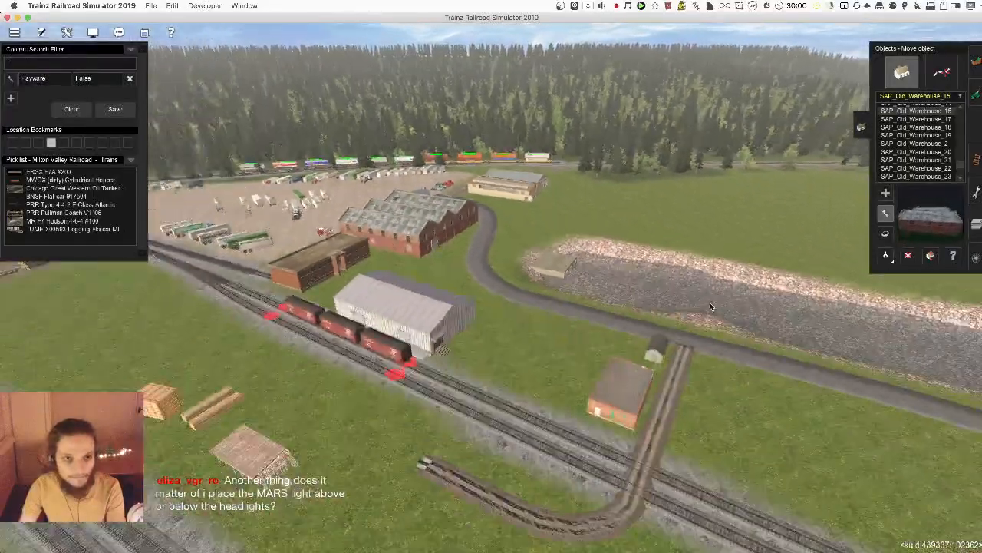
pyautogui.press('Left')
pyautogui.press('F2')
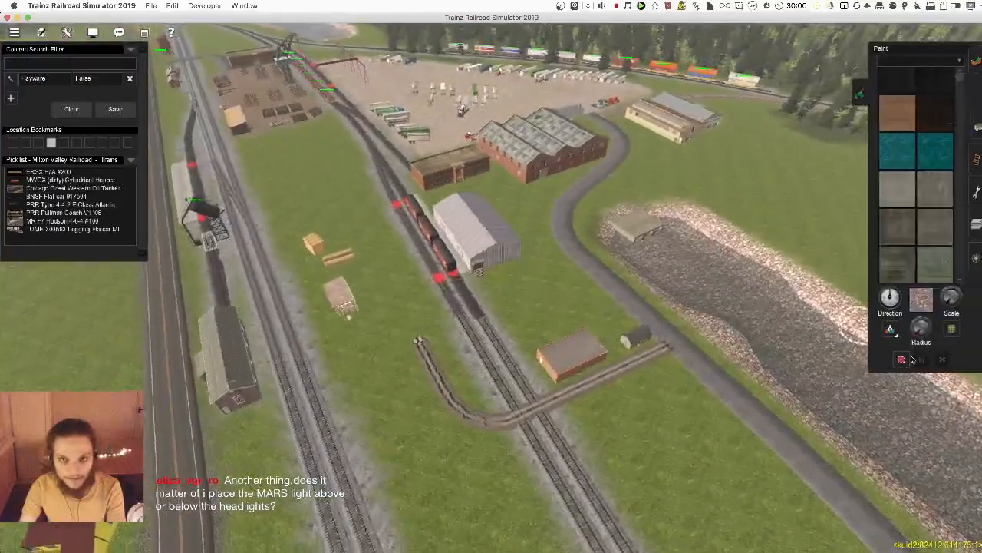
pyautogui.scroll(5, 575, 300)
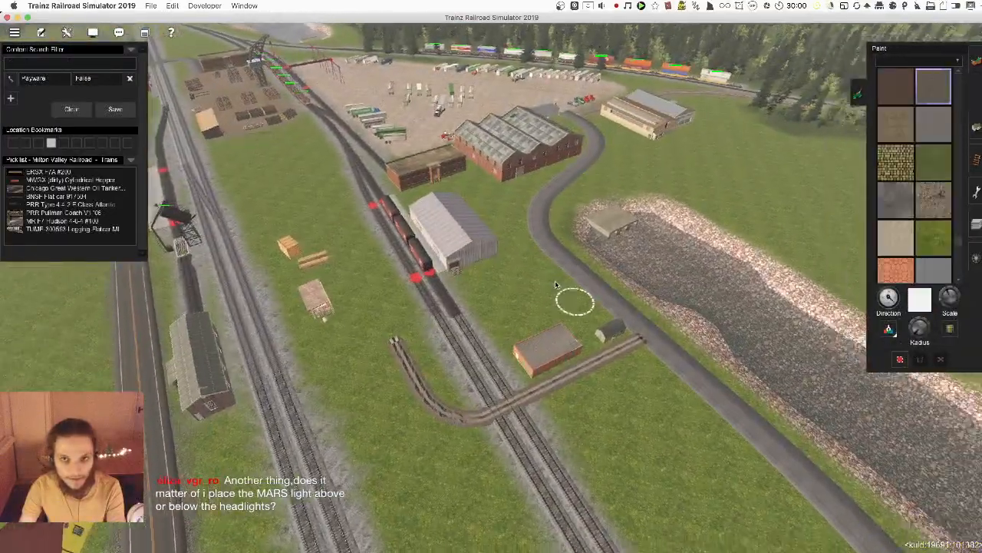
pyautogui.press('Left')
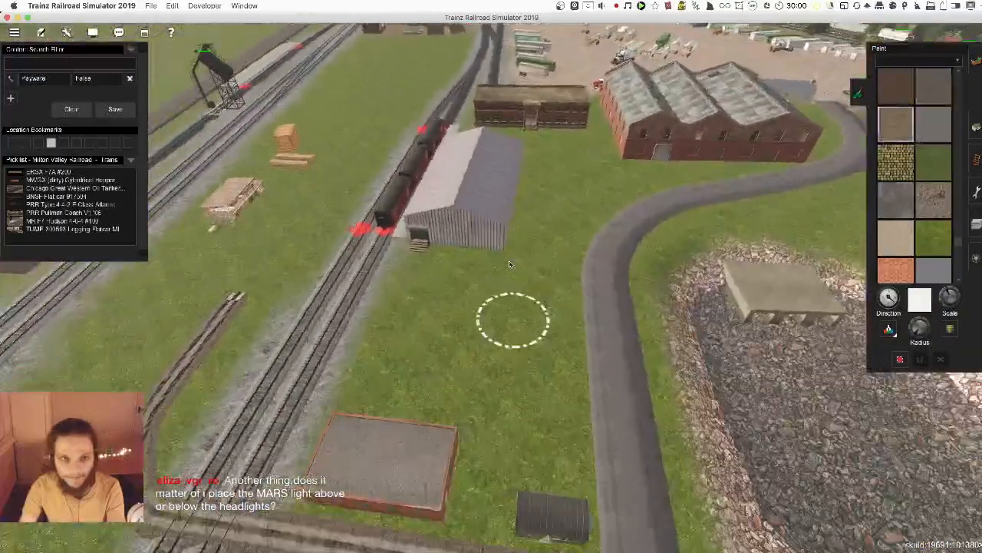
# - Try a dirt patch between the rail shed and the road, undo it, and enlarge the paint brush radius
pyautogui.moveTo(513, 318)
pyautogui.mouseDown()
pyautogui.moveTo(599, 335)
pyautogui.moveTo(606, 248)
pyautogui.moveTo(568, 307)
pyautogui.mouseUp()
pyautogui.scroll(-3, 476, 362)
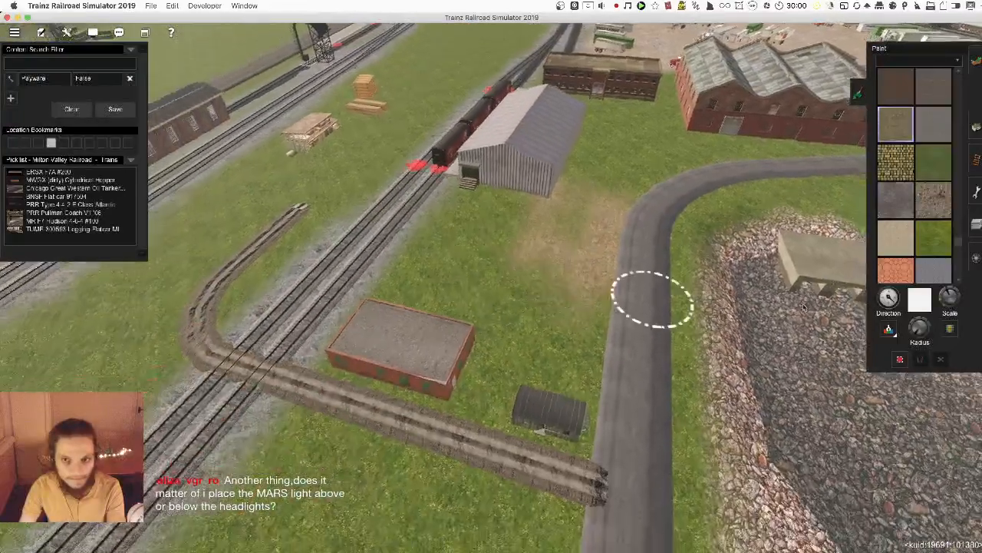
pyautogui.press('Right')
pyautogui.hotkey('ctrl', 'z')
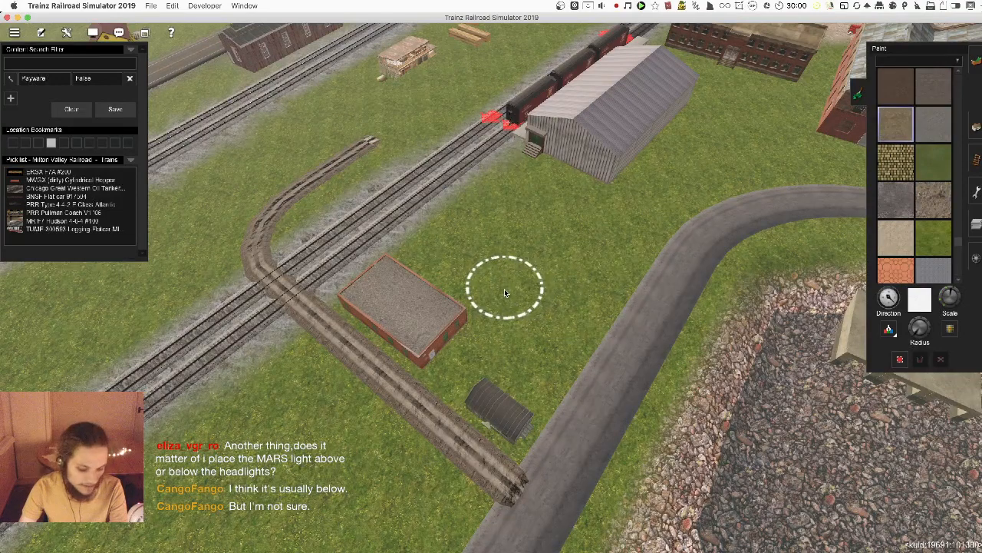
pyautogui.press('+')
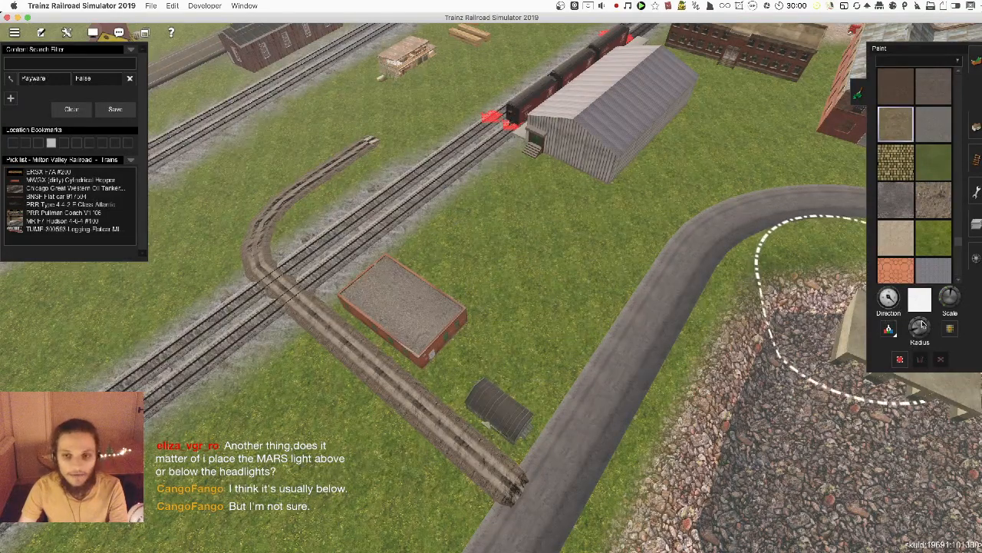
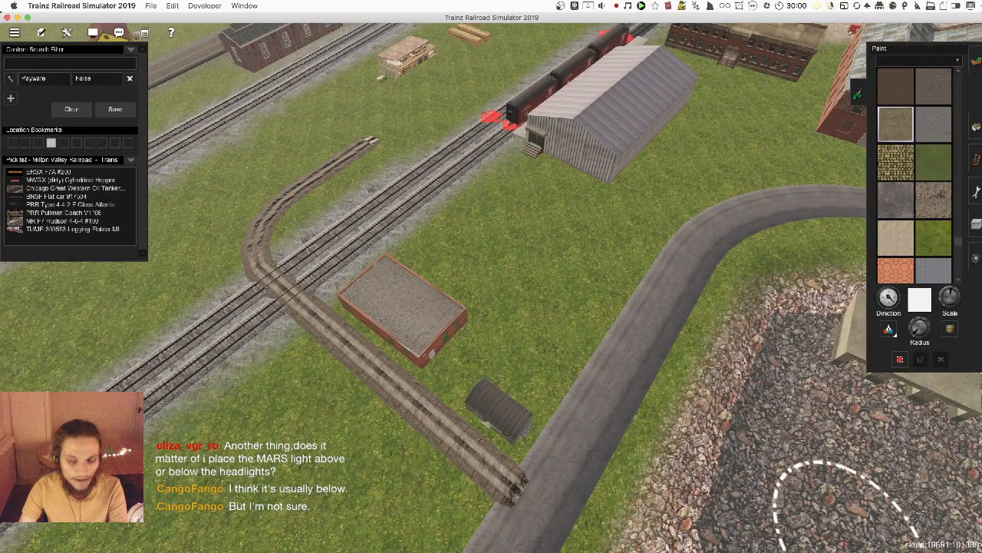
# - Switch to Safari and compare locomotive photos in the "FEF 3 mars light" image results to see where the Mars light sits
pyautogui.press('super+Tab')
pyautogui.moveTo(54, 18); pyautogui.dragTo(1, 31)
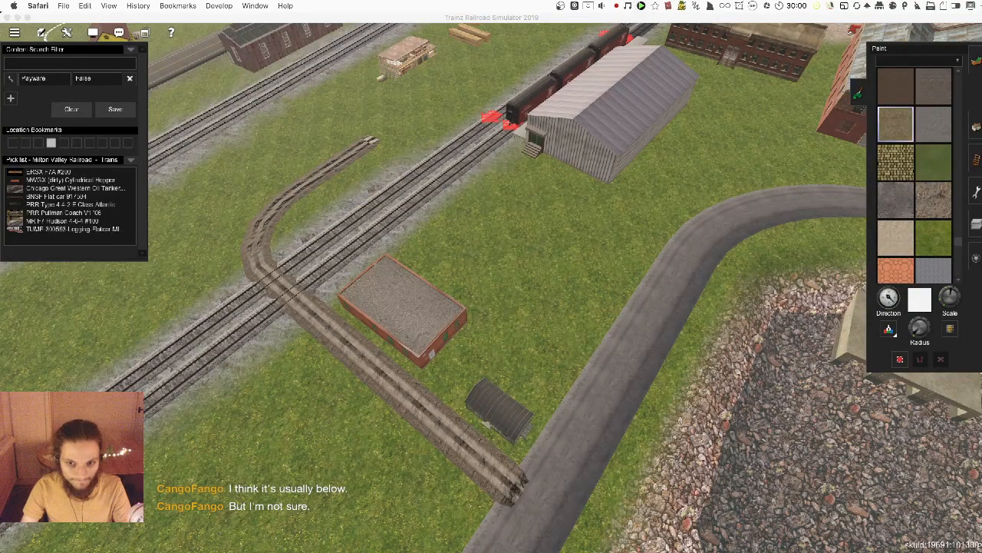
pyautogui.scroll(-5, 393, 421)
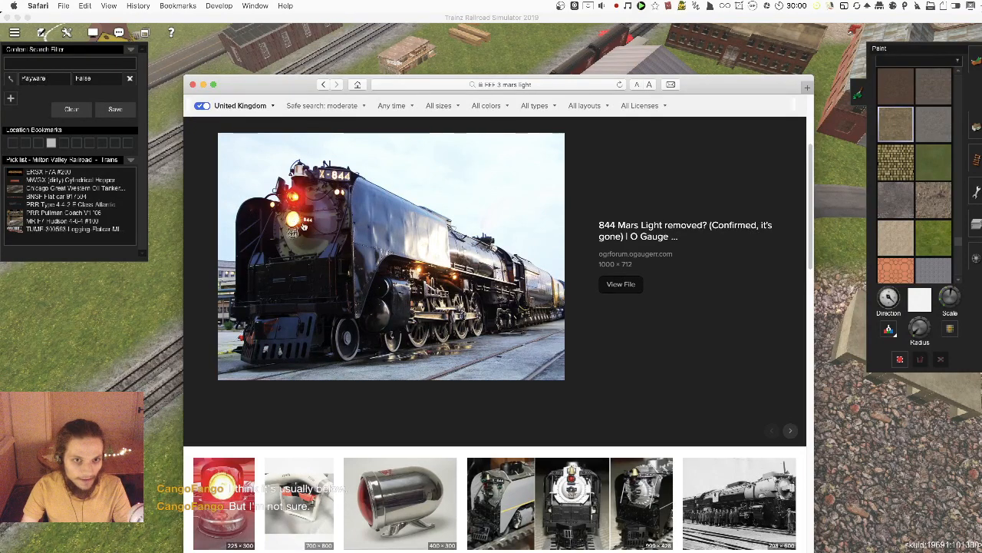
pyautogui.click(607, 486)
pyautogui.scroll(-2, 461, 406)
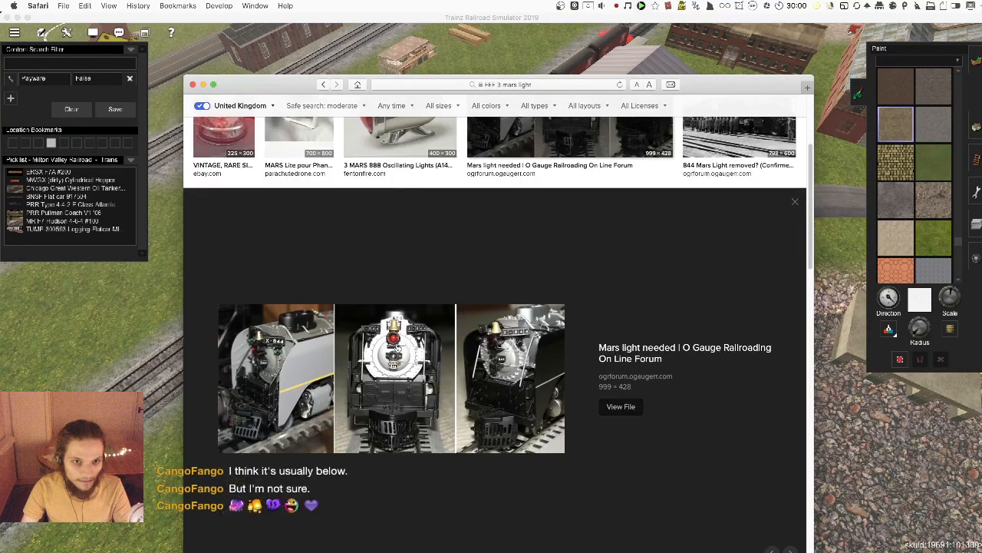
pyautogui.scroll(2, 346, 346)
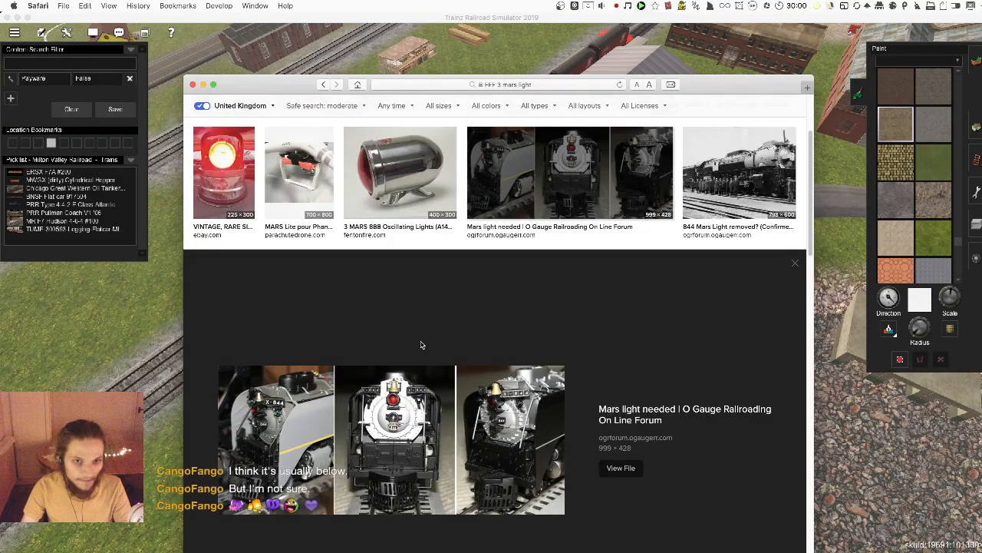
pyautogui.click(778, 178)
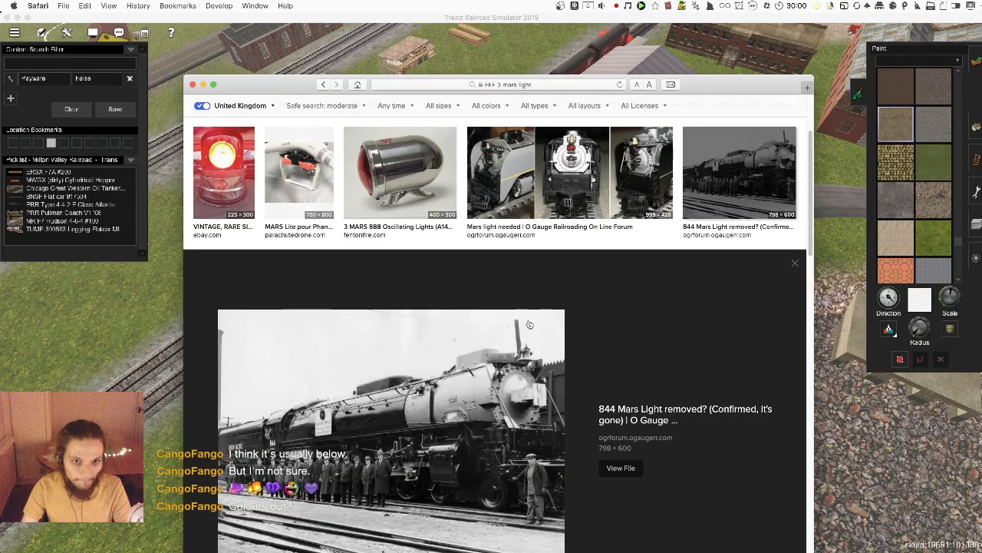
pyautogui.scroll(5, 529, 325)
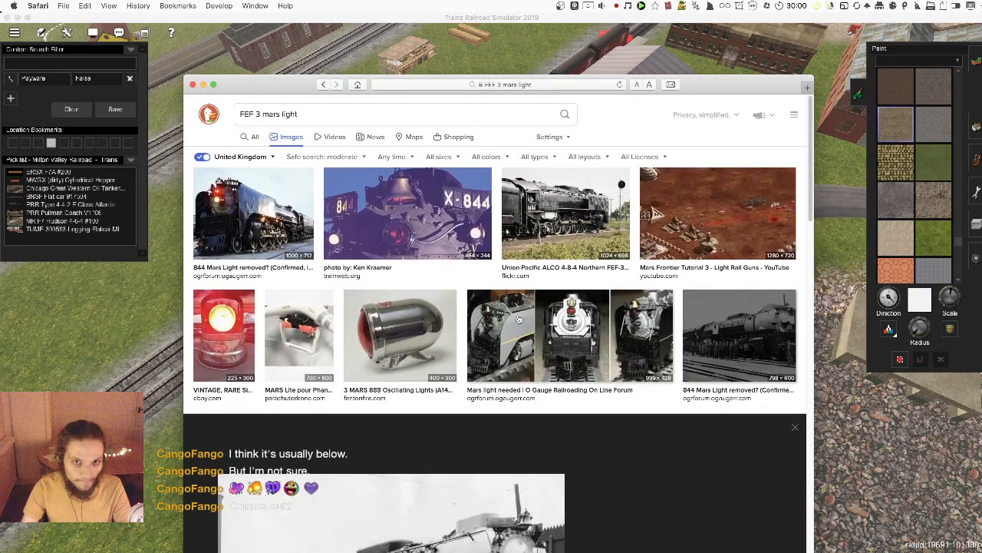
pyautogui.scroll(-15, 518, 319)
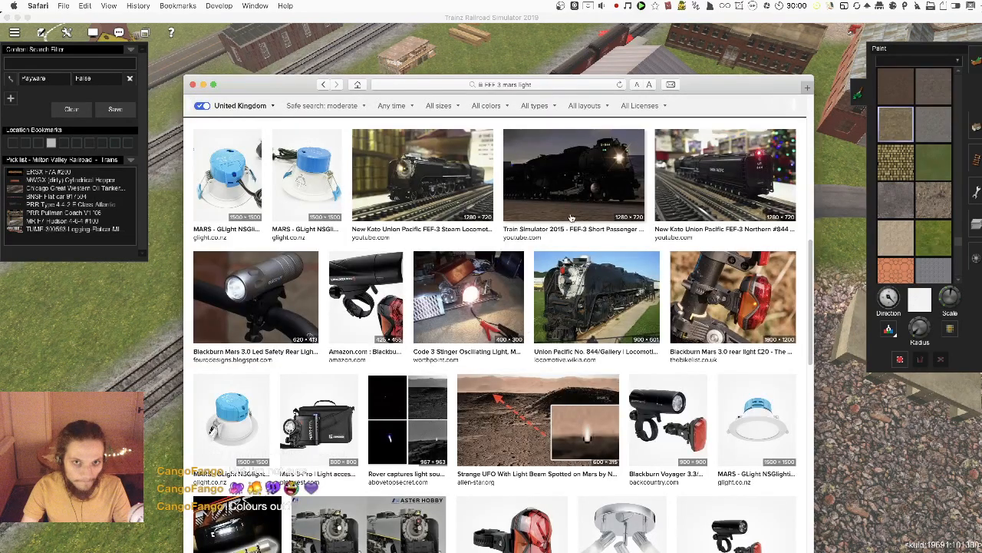
pyautogui.click(772, 169)
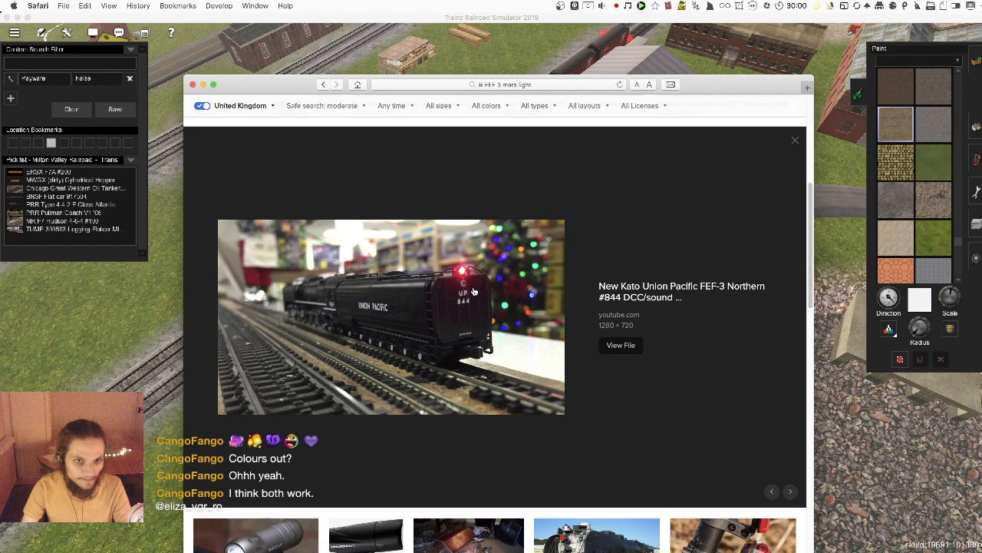
pyautogui.scroll(-5, 660, 440)
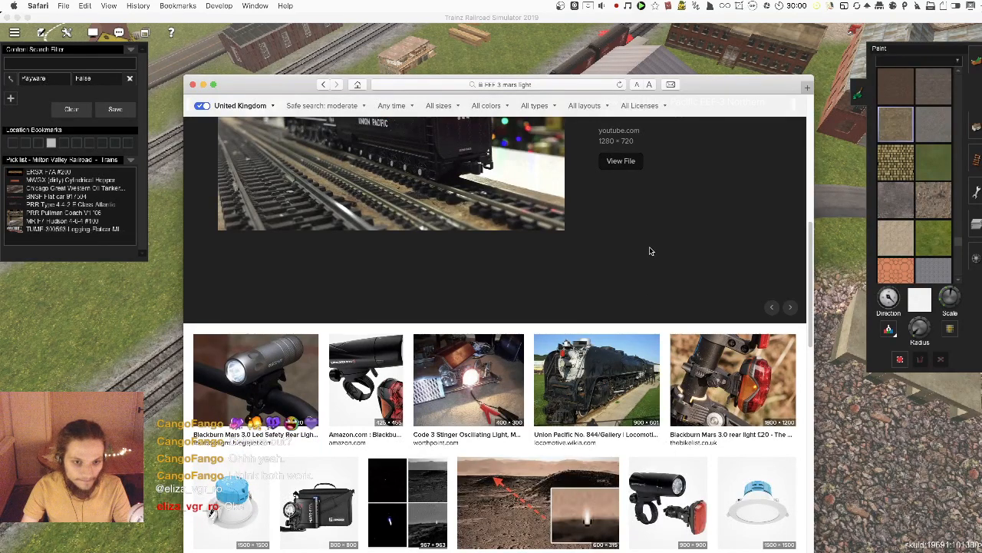
pyautogui.scroll(2, 635, 279)
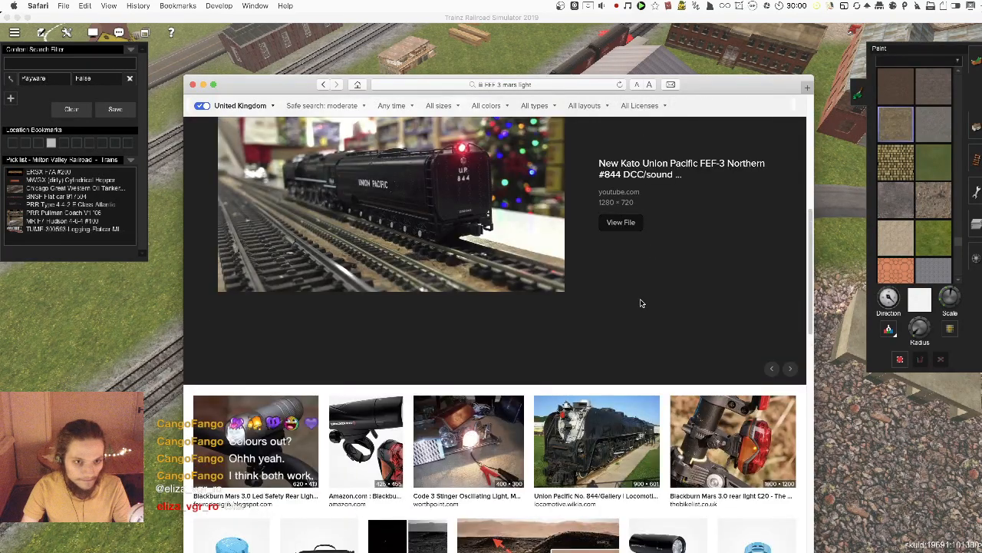
# - Switch back to Trainz and paint dirt between the flat-roofed brick building, the small arched hut and the road
pyautogui.press('super+Tab')
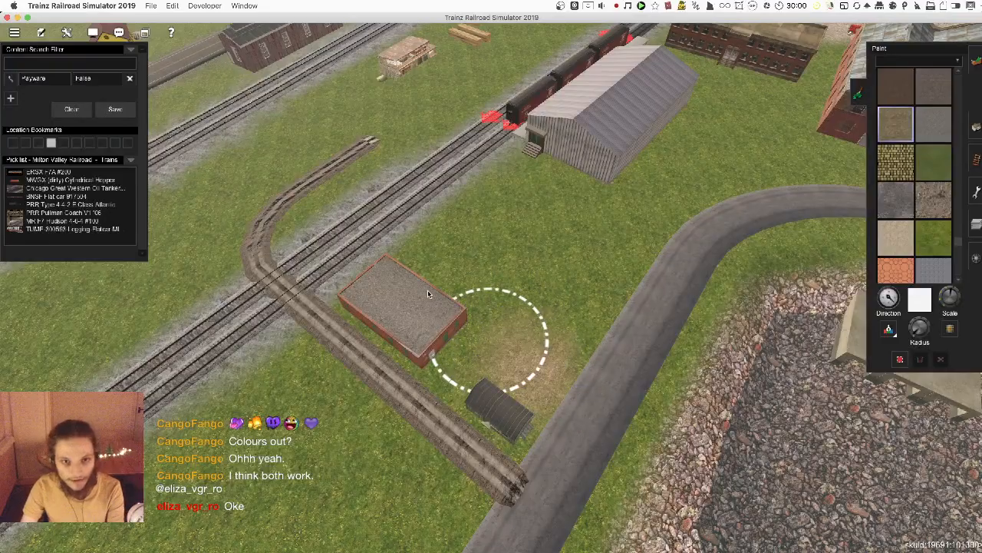
pyautogui.moveTo(428, 290); pyautogui.dragTo(436, 308)
pyautogui.press('Up')
pyautogui.press('Left')
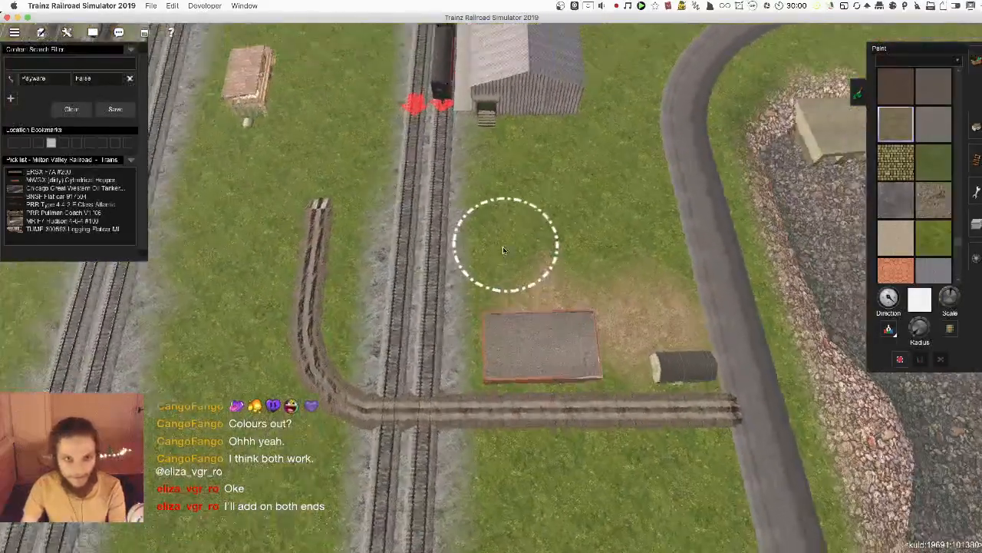
# - Paint dirt from the flat-roofed building to the rail shed's end and along the road up to the large brick warehouse
pyautogui.press('Down')
pyautogui.press('Left')
pyautogui.moveTo(525, 338); pyautogui.dragTo(494, 273)
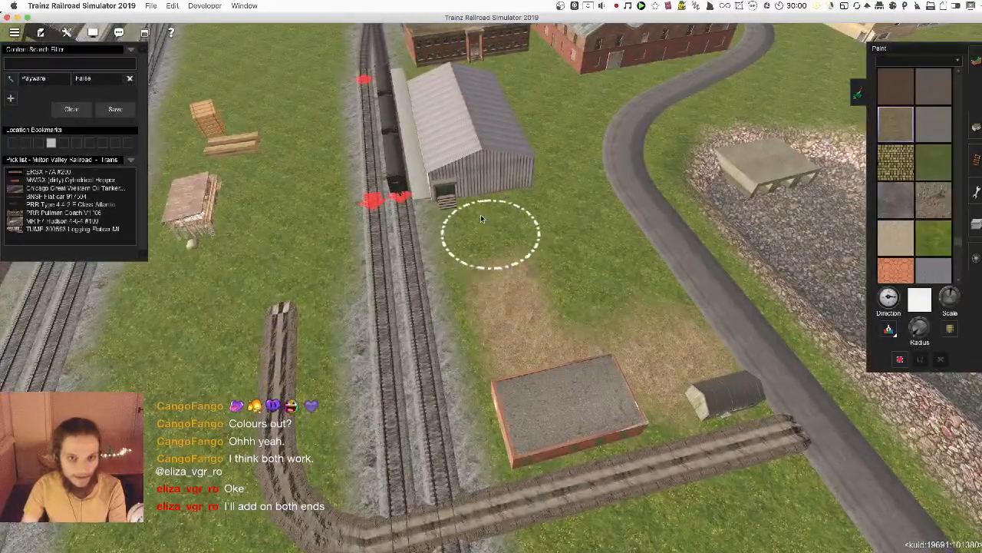
pyautogui.moveTo(480, 219)
pyautogui.mouseDown()
pyautogui.moveTo(476, 197)
pyautogui.moveTo(517, 333)
pyautogui.moveTo(468, 213)
pyautogui.mouseUp()
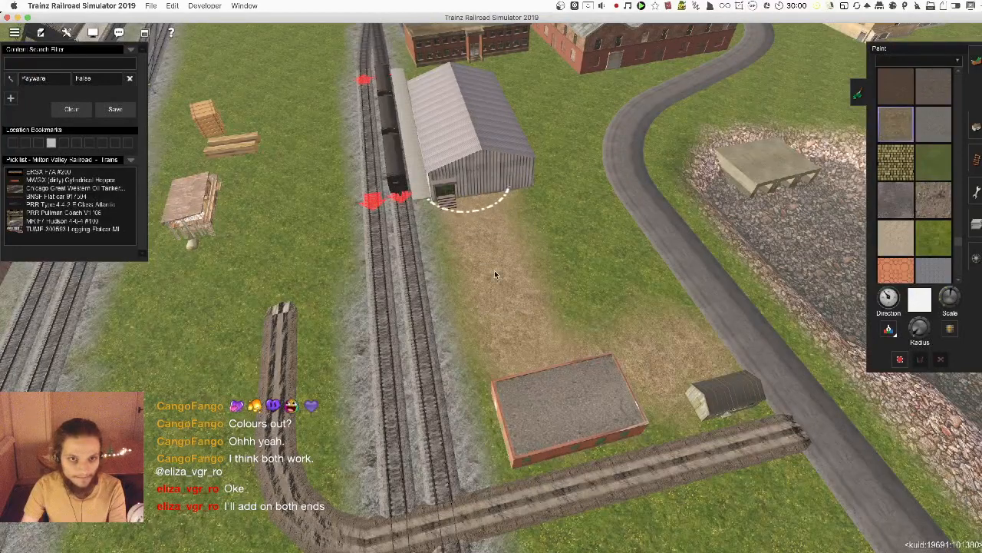
pyautogui.moveTo(495, 274)
pyautogui.mouseDown()
pyautogui.moveTo(500, 307)
pyautogui.moveTo(663, 323)
pyautogui.mouseUp()
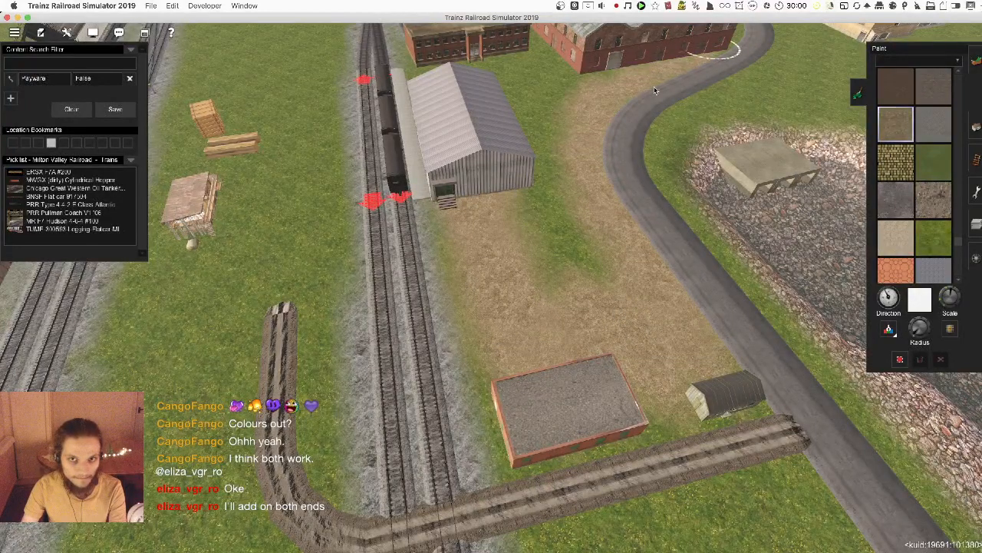
# - Examine the ground around the large brick warehouse, between the road bend, the grey-roofed shed and the gravel yard
pyautogui.press('Left')
pyautogui.press('Down')
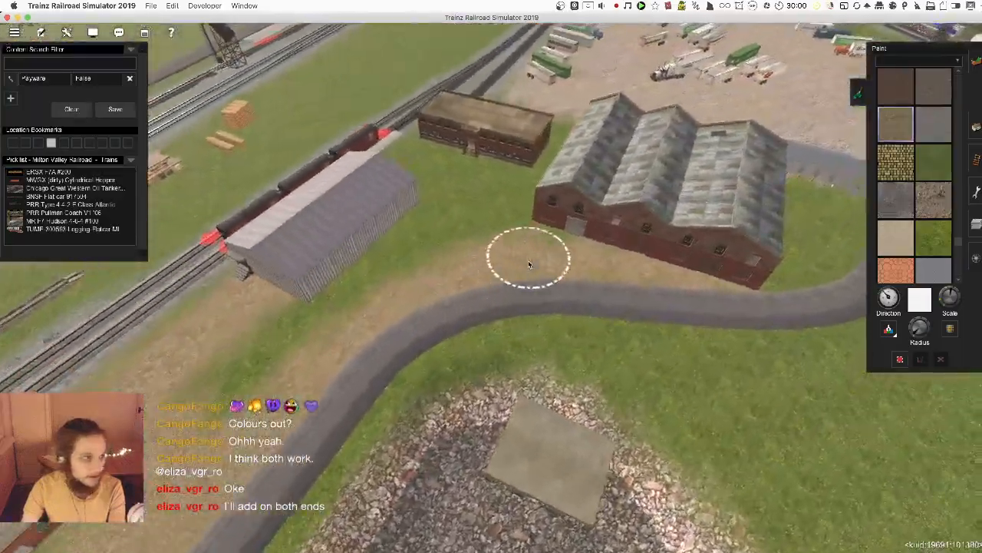
pyautogui.press('Right')
pyautogui.press('Up')
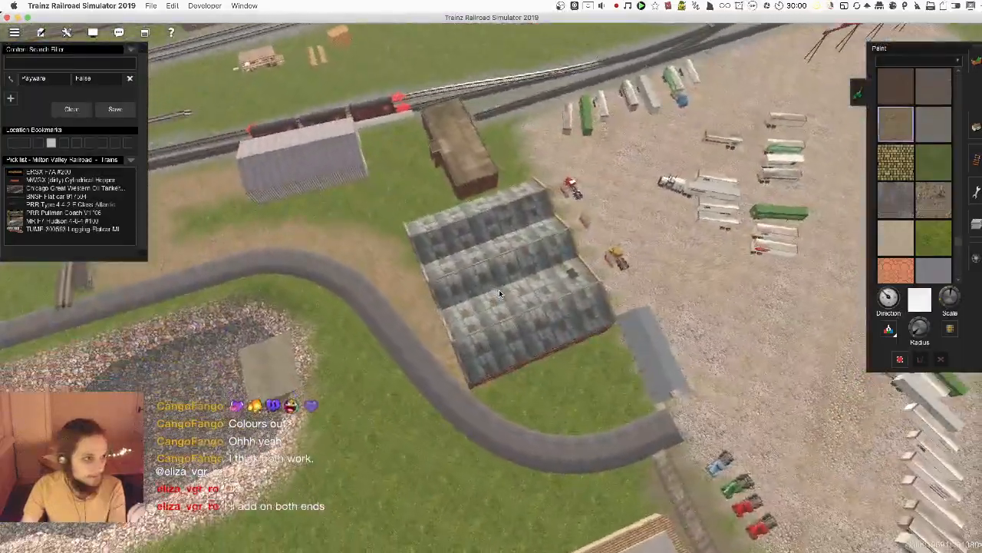
pyautogui.press('Down')
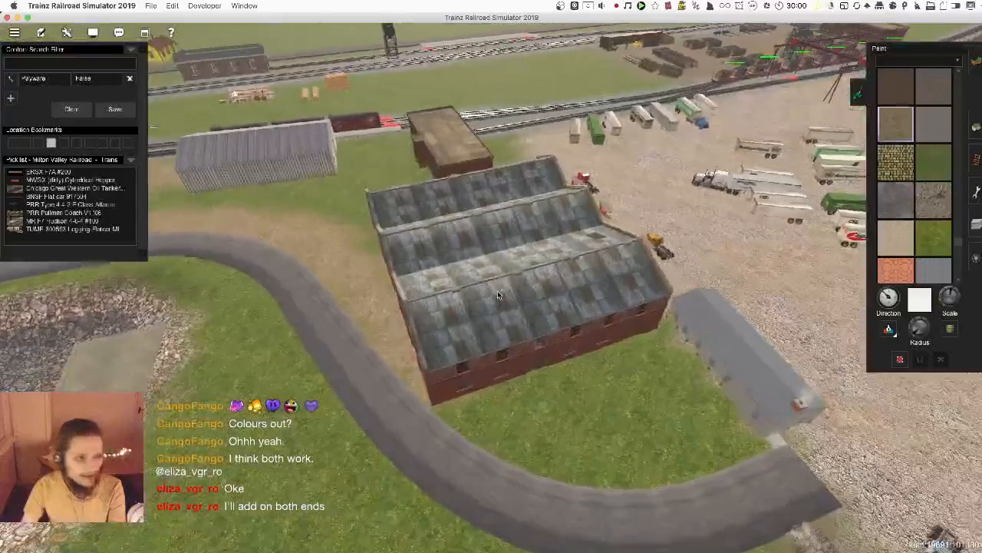
pyautogui.press('Up')
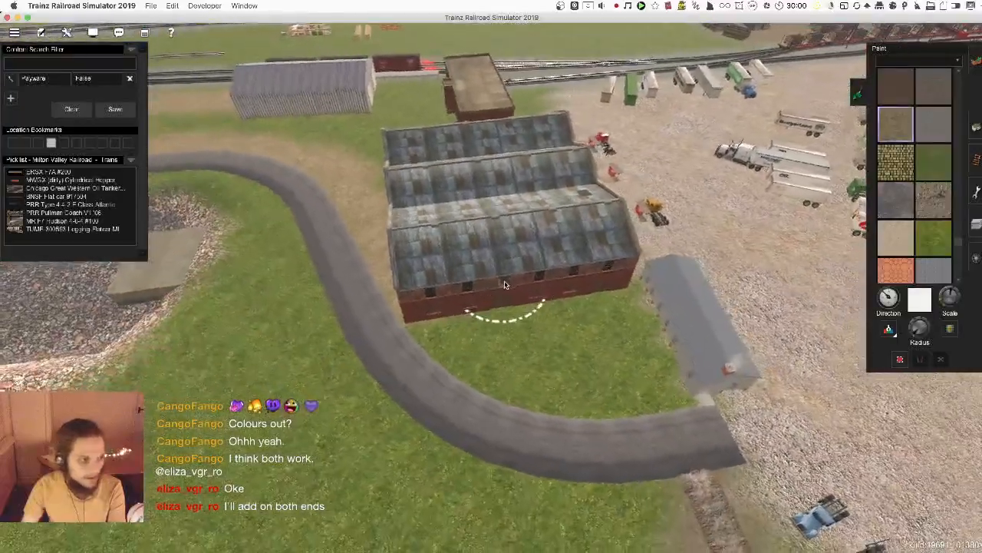
pyautogui.press('Down')
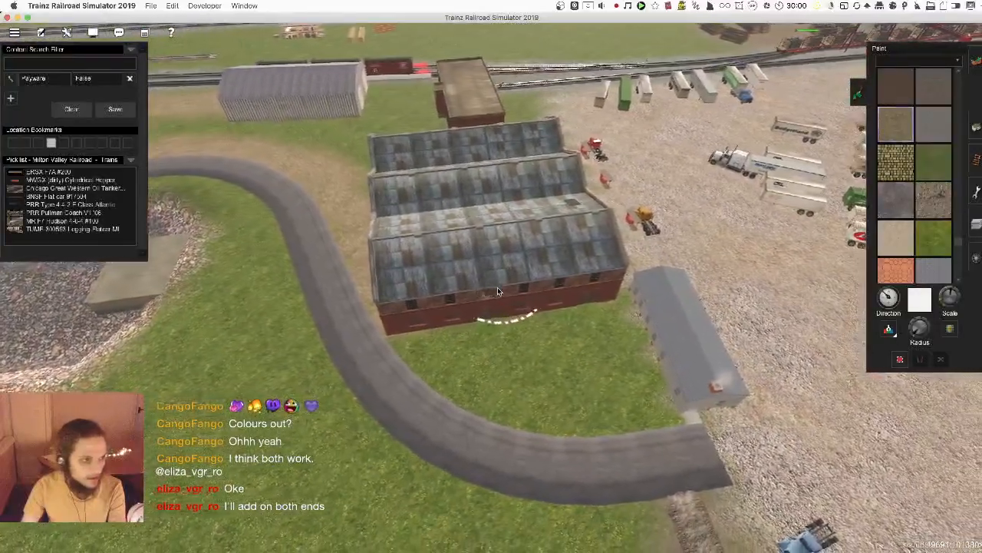
pyautogui.press('Right')
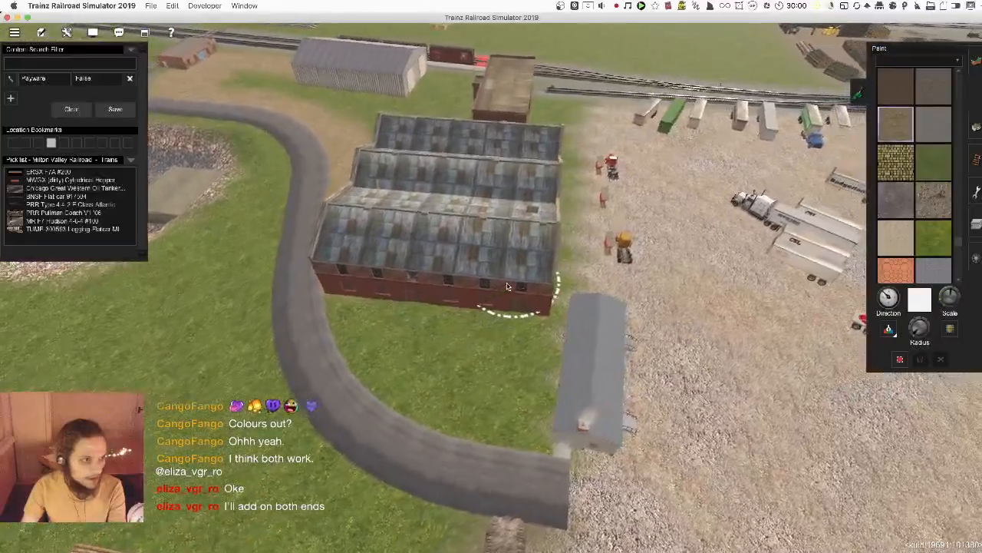
pyautogui.press('Down')
pyautogui.press('Up')
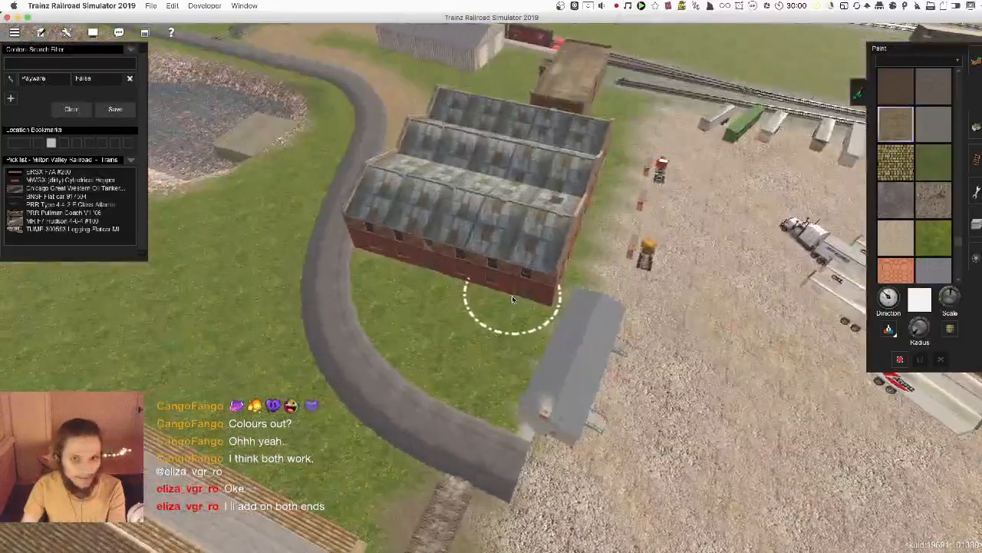
# - Paint dirt between the large brick warehouse and the road bend, and along the warehouse wall facing the gravel yard
pyautogui.moveTo(512, 299)
pyautogui.mouseDown()
pyautogui.moveTo(342, 267)
pyautogui.moveTo(470, 317)
pyautogui.moveTo(419, 386)
pyautogui.moveTo(368, 291)
pyautogui.mouseUp()
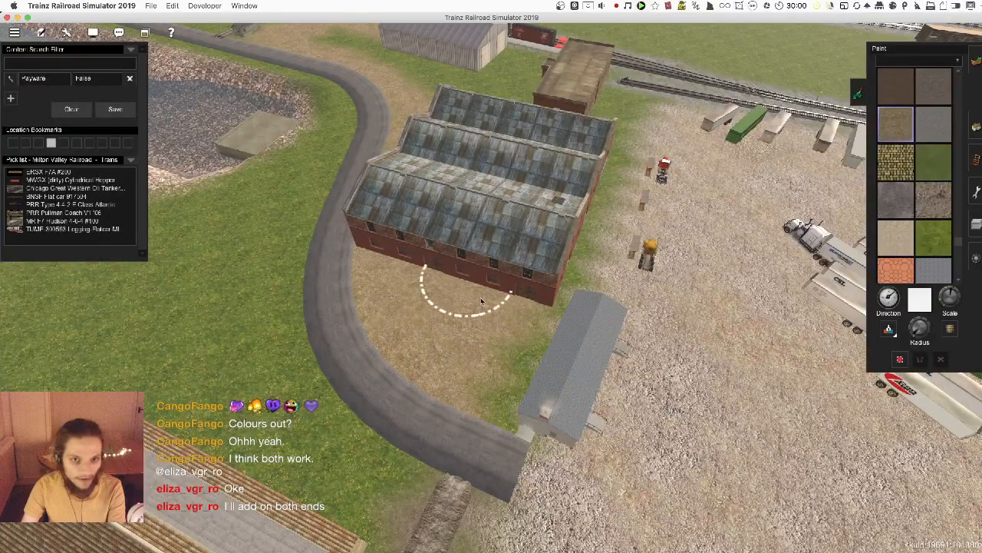
pyautogui.rightClick(508, 251)
pyautogui.press('Right')
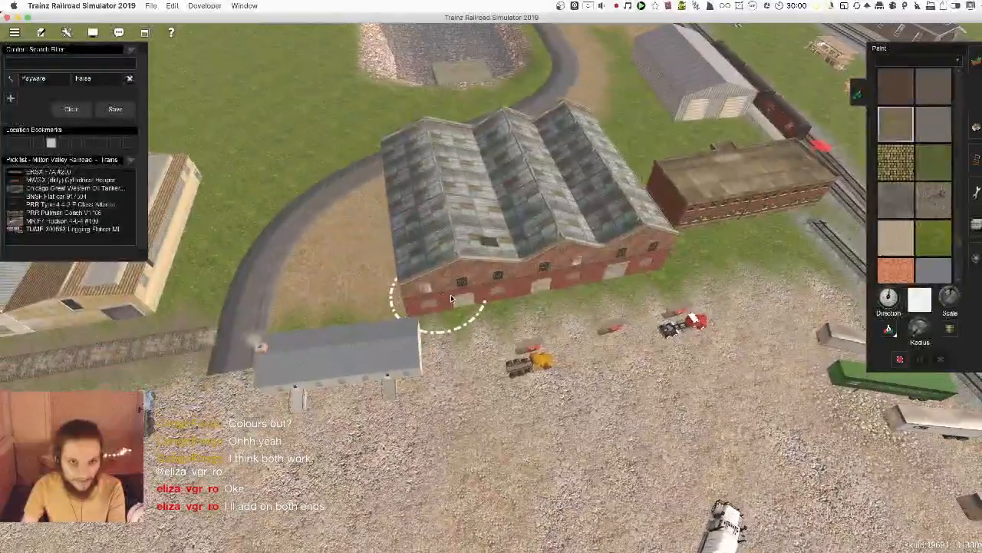
pyautogui.moveTo(450, 299); pyautogui.dragTo(673, 270)
pyautogui.rightClick(626, 285)
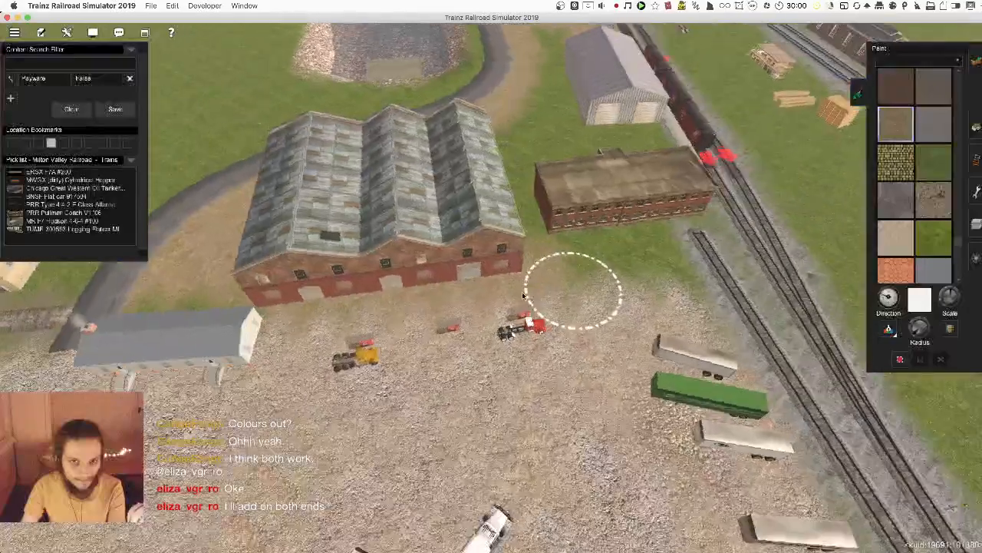
pyautogui.press('Right')
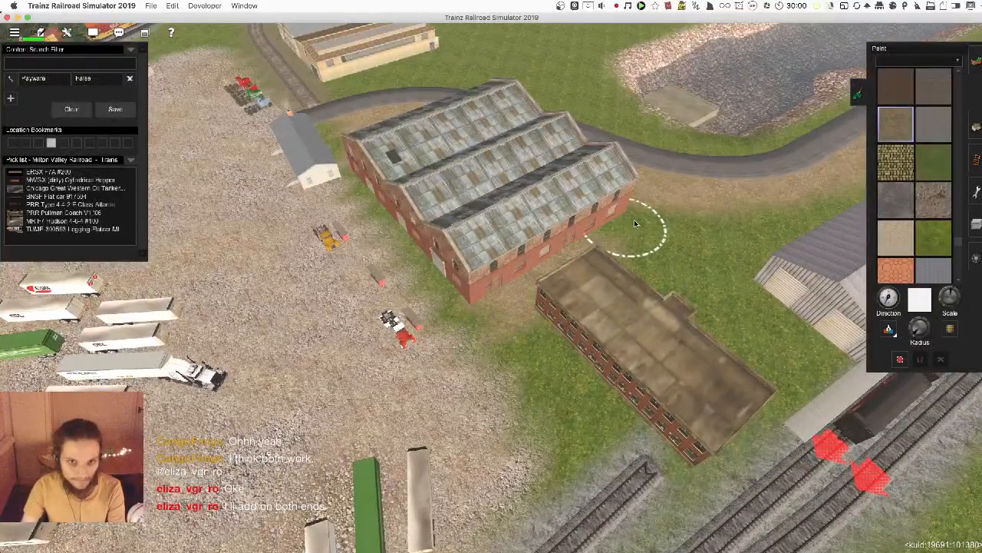
# - Paint dirt from the large brick warehouse and long brick building past the corrugated shed to the small flat-roofed building
pyautogui.rightClick(599, 264)
pyautogui.press('Right')
pyautogui.rightClick(472, 309)
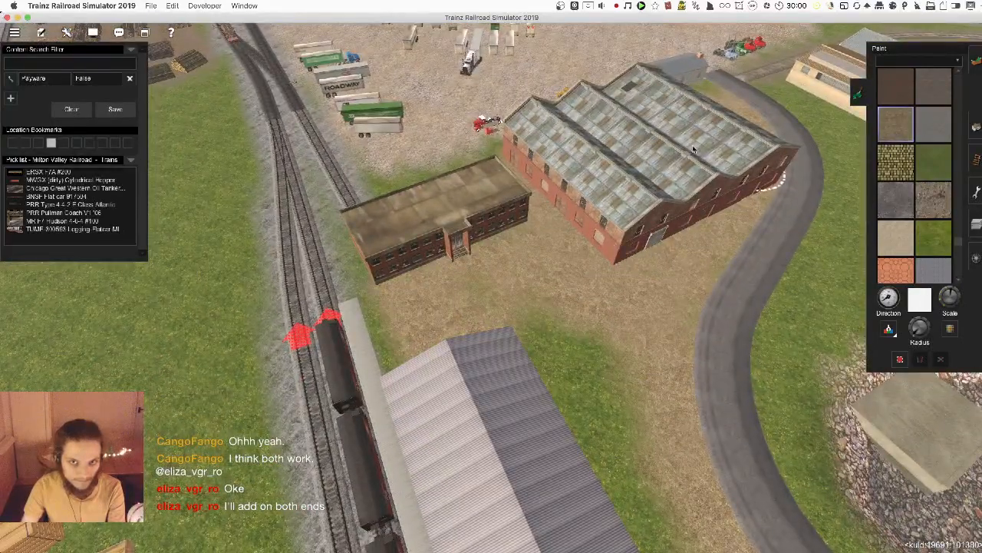
pyautogui.moveTo(529, 365); pyautogui.dragTo(564, 234, button='right')
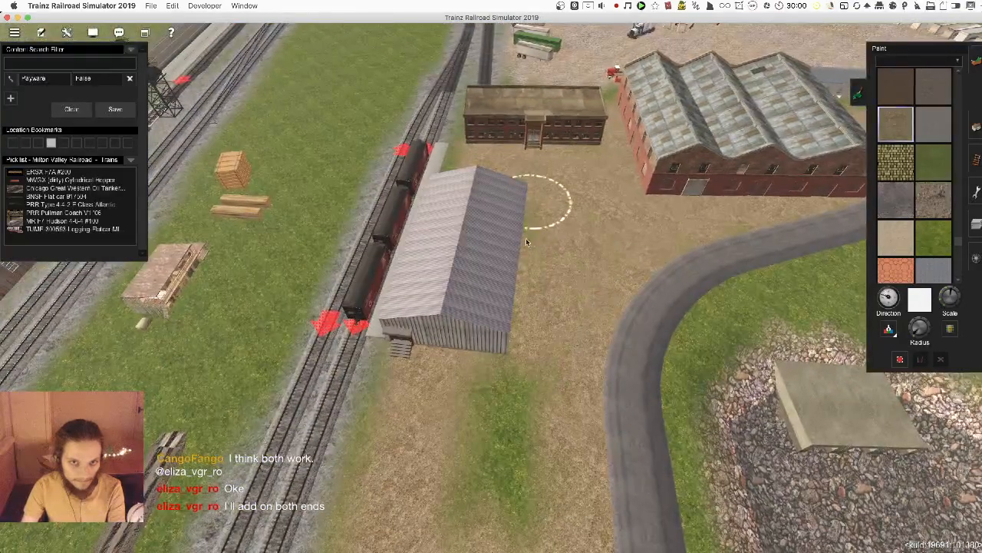
pyautogui.rightClick(508, 412)
pyautogui.moveTo(489, 307); pyautogui.dragTo(515, 304)
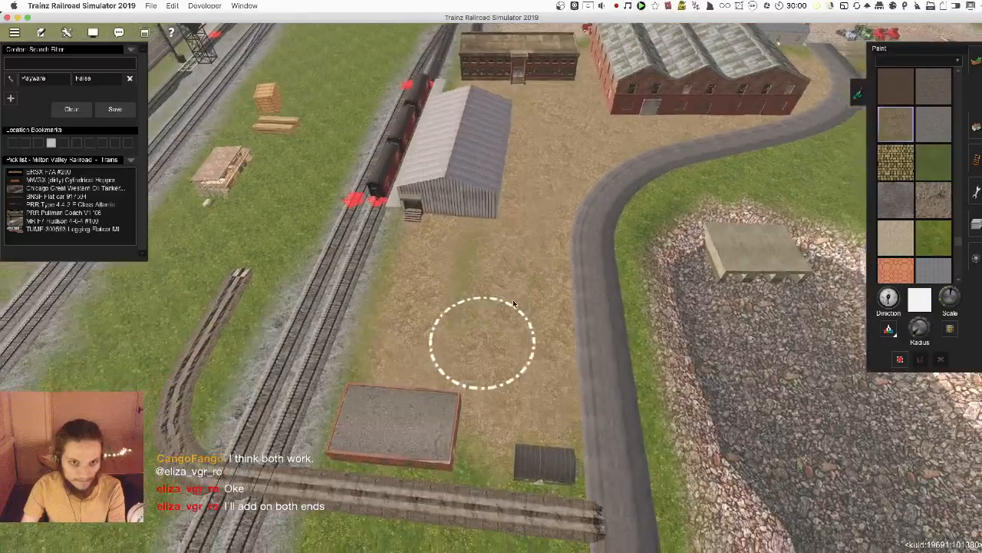
# - Paint dirt through the passage between the large brick warehouse and the long flat-roofed brick building
pyautogui.moveTo(561, 258)
pyautogui.mouseDown(button='right')
pyautogui.moveTo(555, 243)
pyautogui.moveTo(545, 300)
pyautogui.moveTo(547, 290)
pyautogui.moveTo(498, 280)
pyautogui.moveTo(535, 286)
pyautogui.moveTo(518, 299)
pyautogui.mouseUp(button='right')
pyautogui.scroll(10, 514, 311)
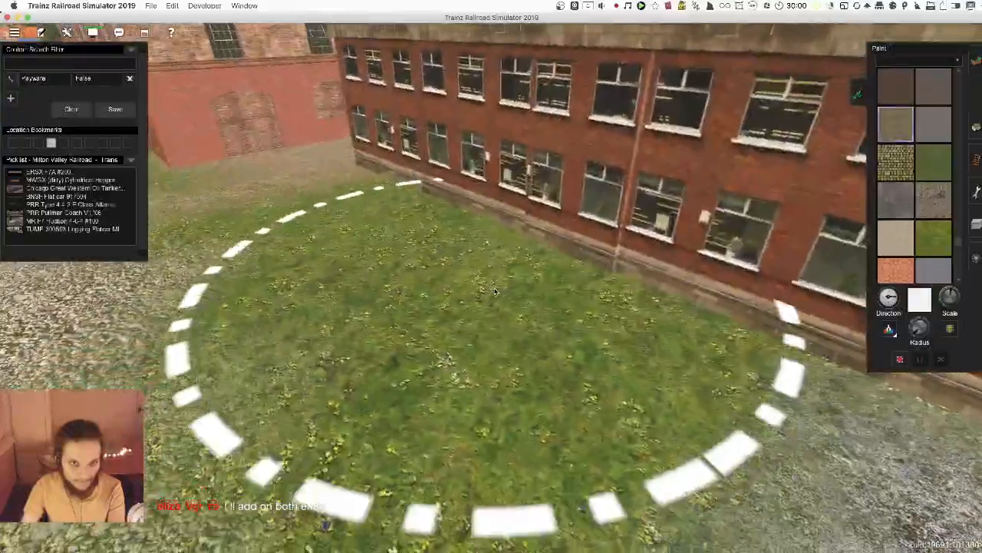
pyautogui.scroll(-8, 511, 303)
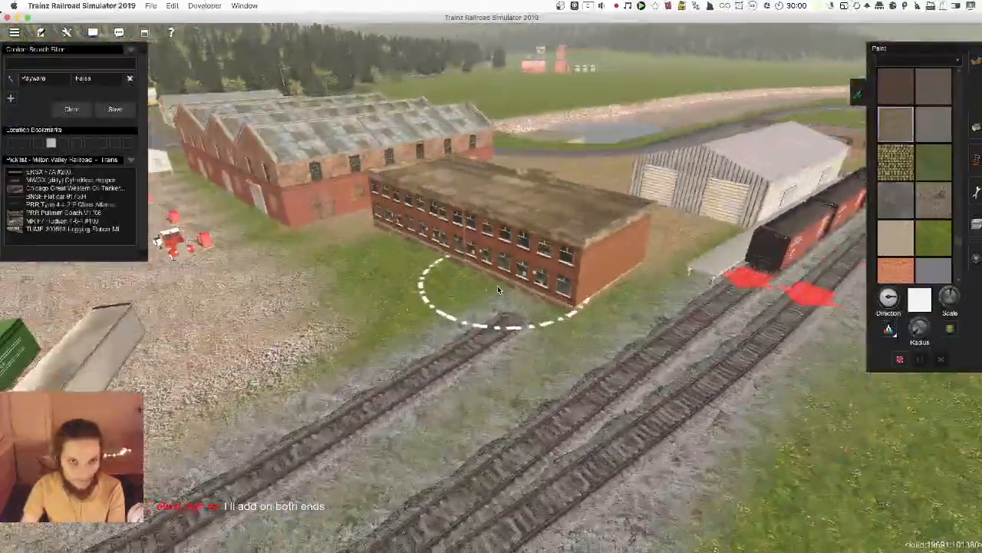
pyautogui.rightClick(422, 230)
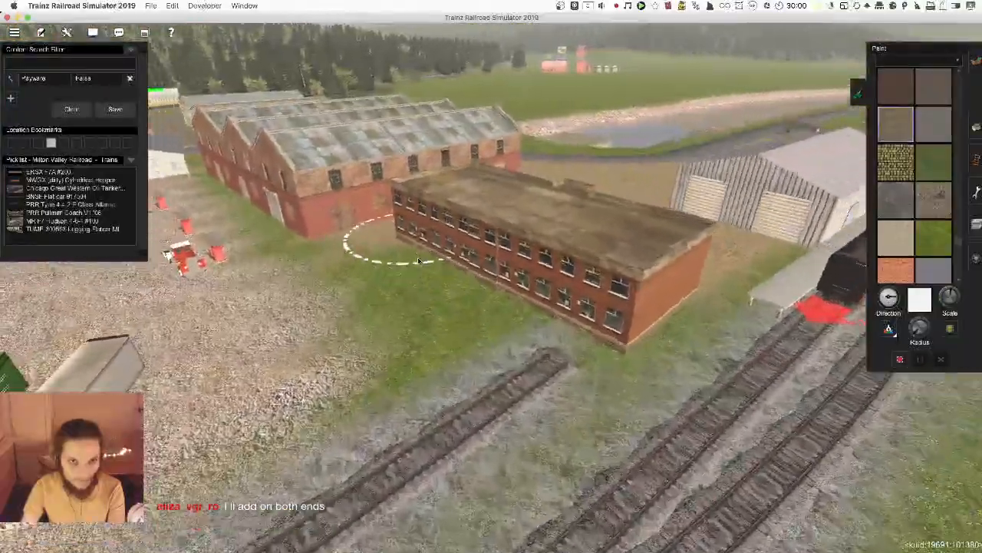
pyautogui.scroll(10, 422, 230)
pyautogui.press('Left')
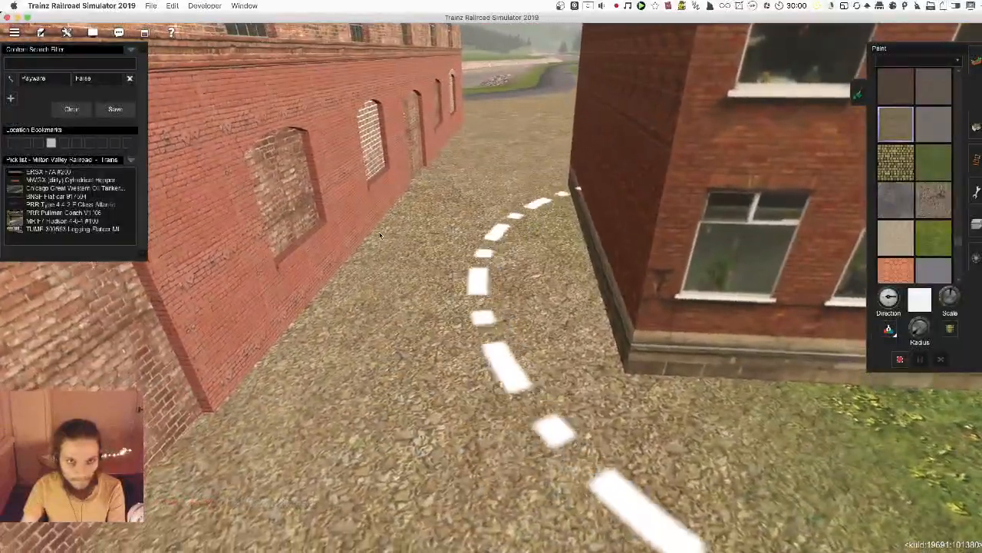
# - Paint grass over the passage between the two brick buildings and along the long building's side facing the gravel yard
pyautogui.scroll(-10, 691, 330)
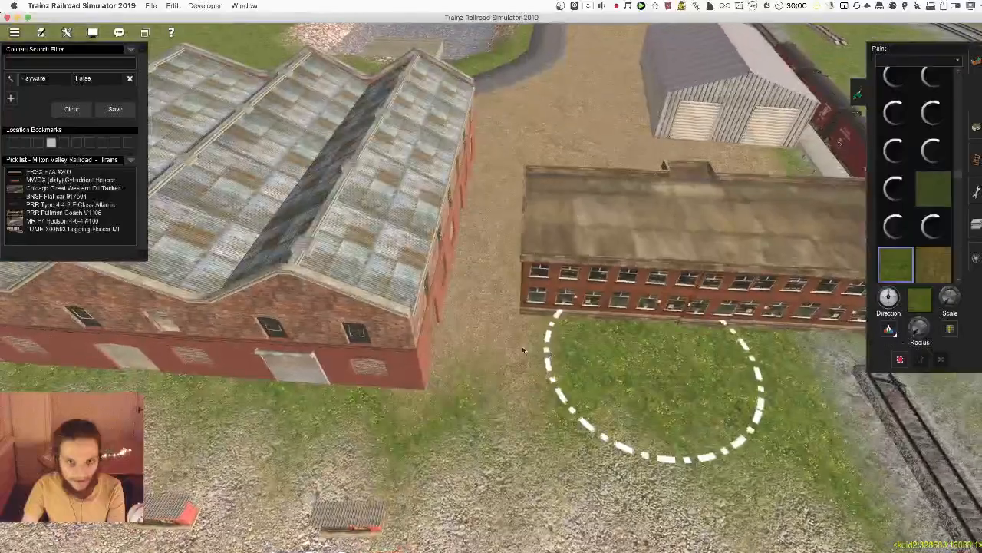
pyautogui.press('Left')
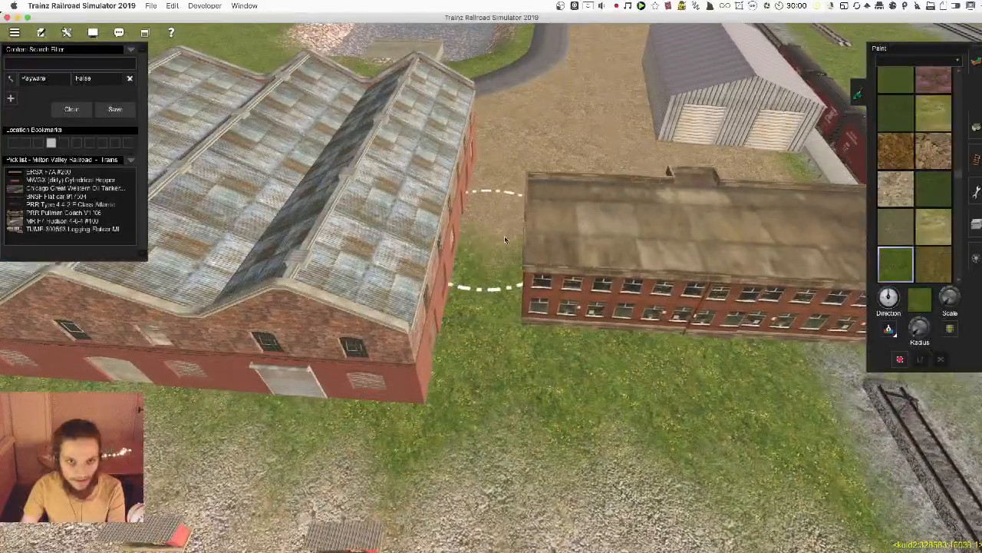
pyautogui.press('Left')
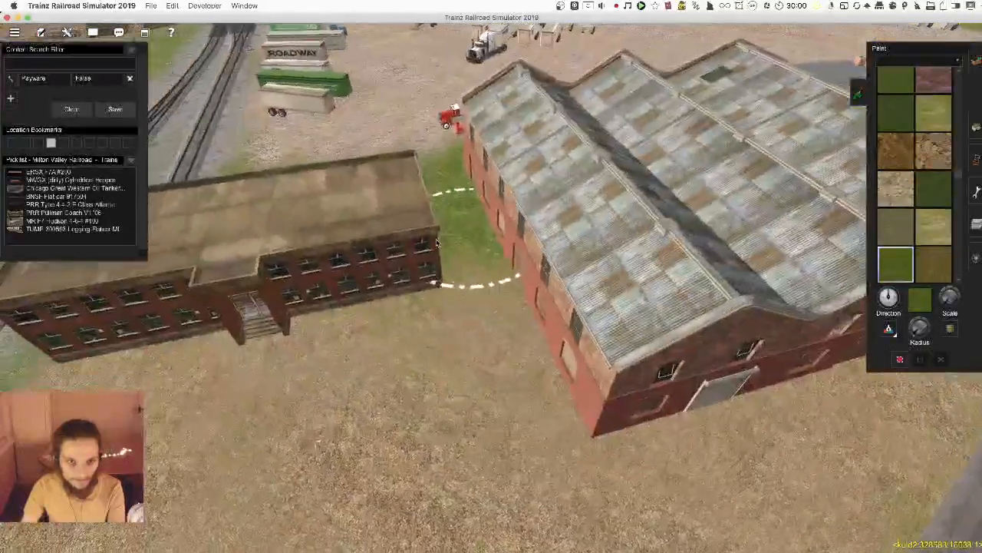
pyautogui.press('Left')
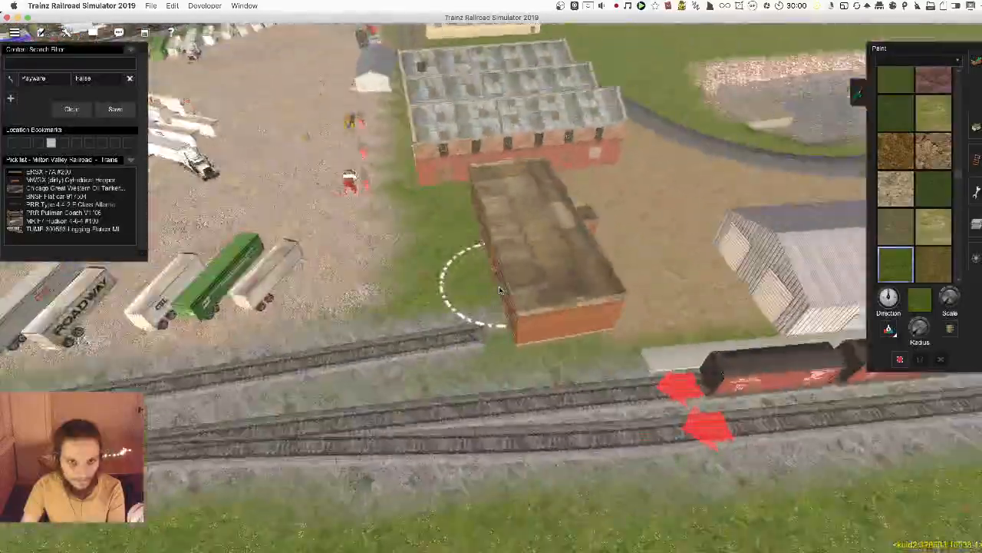
pyautogui.press('Right')
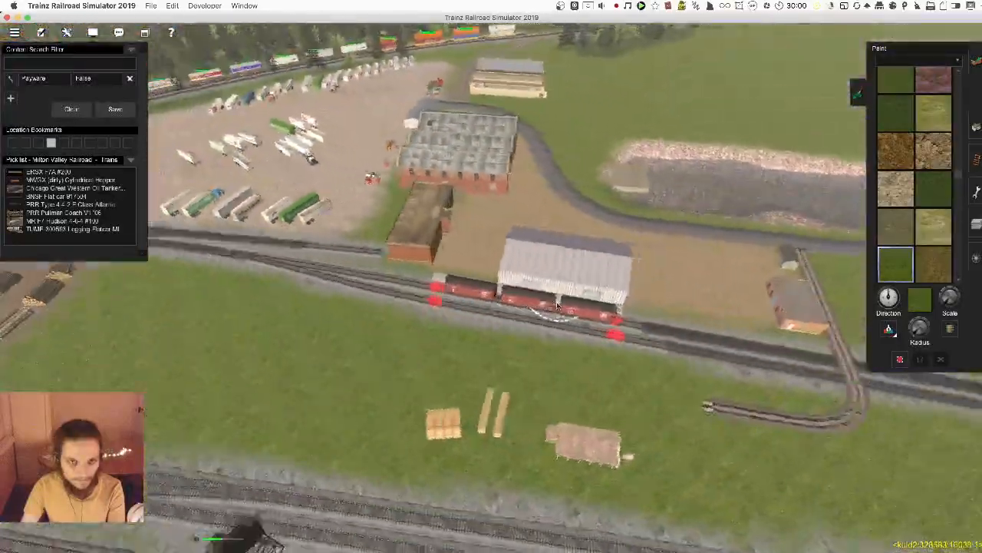
# - Sample the dirt texture beside the corrugated shed and paint it over the grass between shed, loading platform and long brick building
pyautogui.press('Left')
pyautogui.scroll(5, 772, 307)
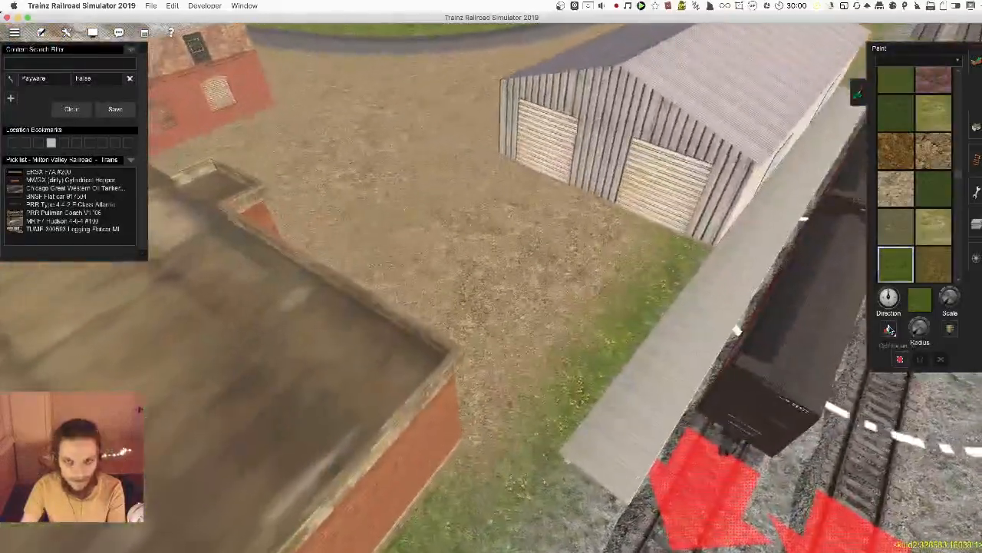
pyautogui.keyDown('shift'); pyautogui.click(641, 219); pyautogui.keyUp('shift')
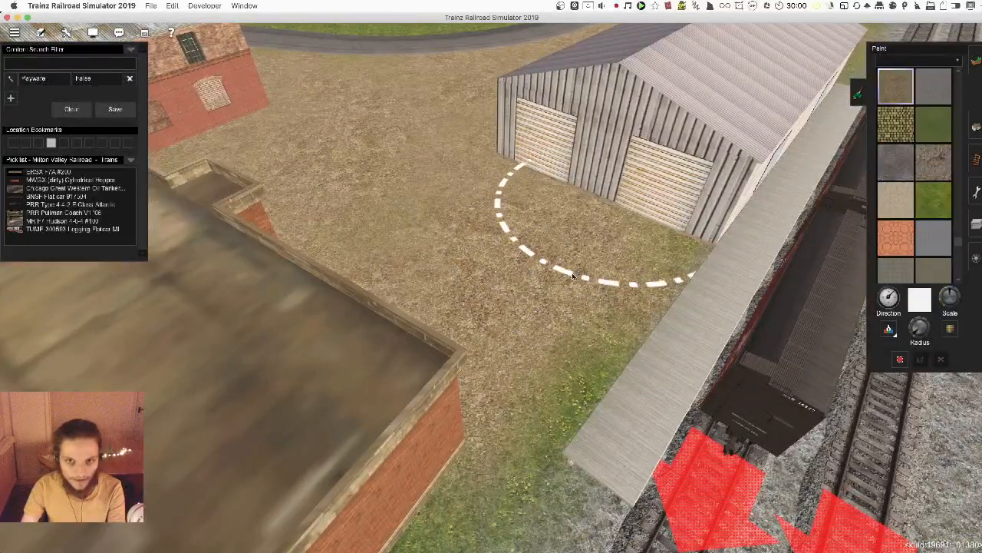
pyautogui.scroll(-5, 532, 305)
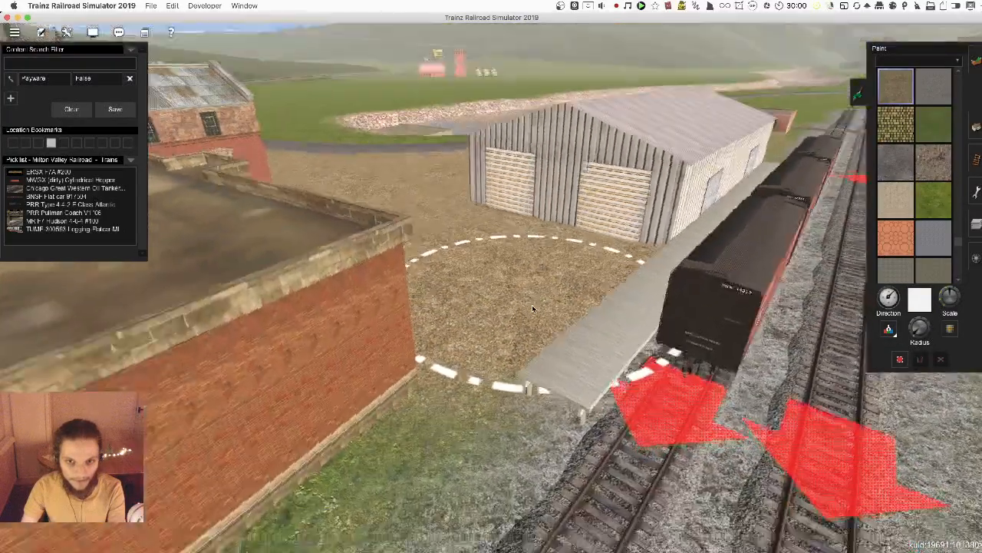
pyautogui.press('Left')
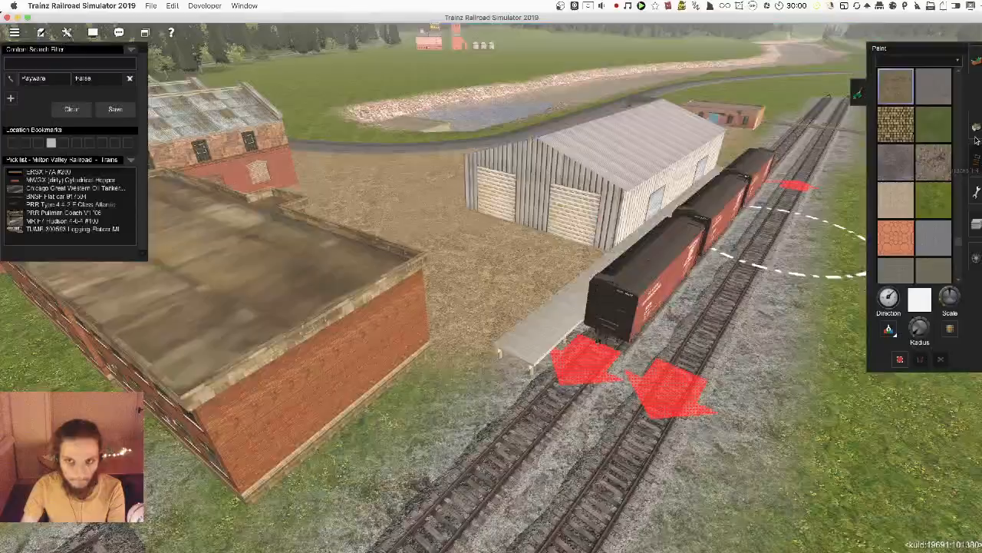
# - Pick up the Concrete Platform Spline from the loading platform and lay a short ramp piece at right angles beside the boxcar
pyautogui.press('Up')
pyautogui.click(976, 131)
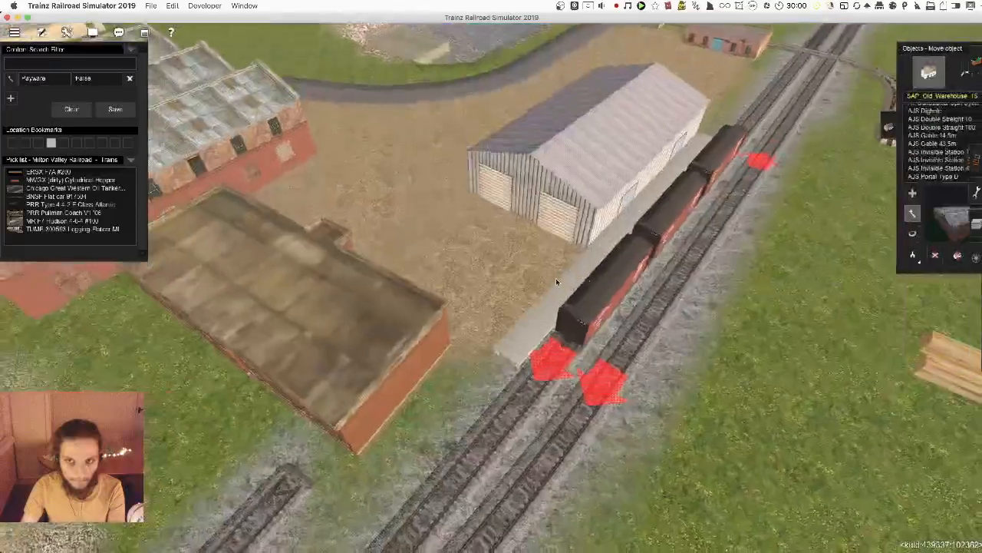
pyautogui.press('Left')
pyautogui.click(941, 73)
pyautogui.press('Left')
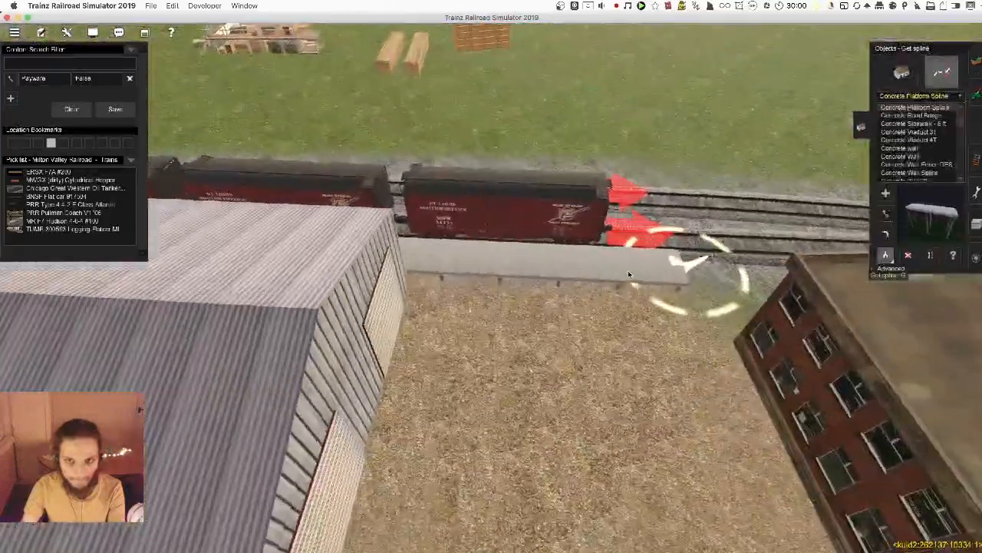
pyautogui.scroll(5, 590, 294)
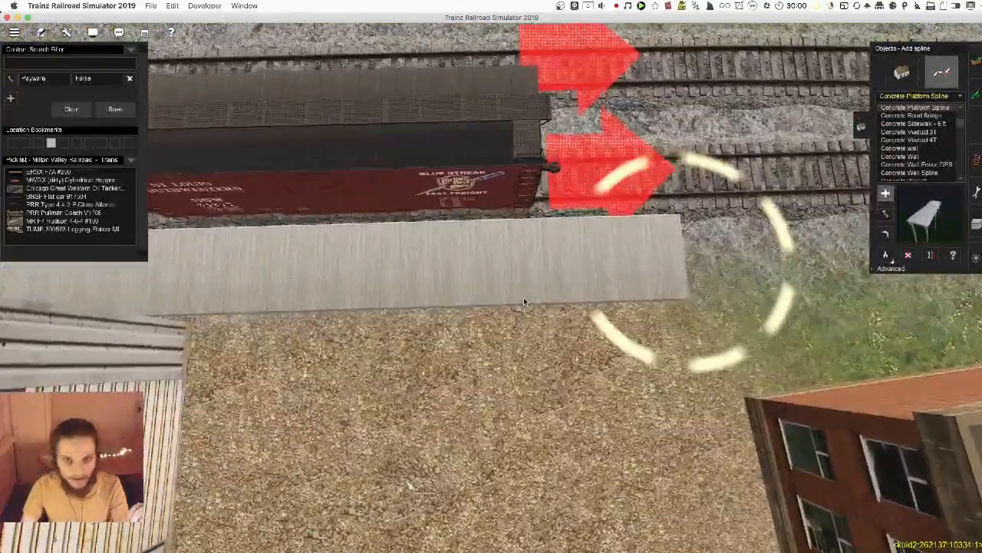
pyautogui.moveTo(518, 305); pyautogui.dragTo(522, 426)
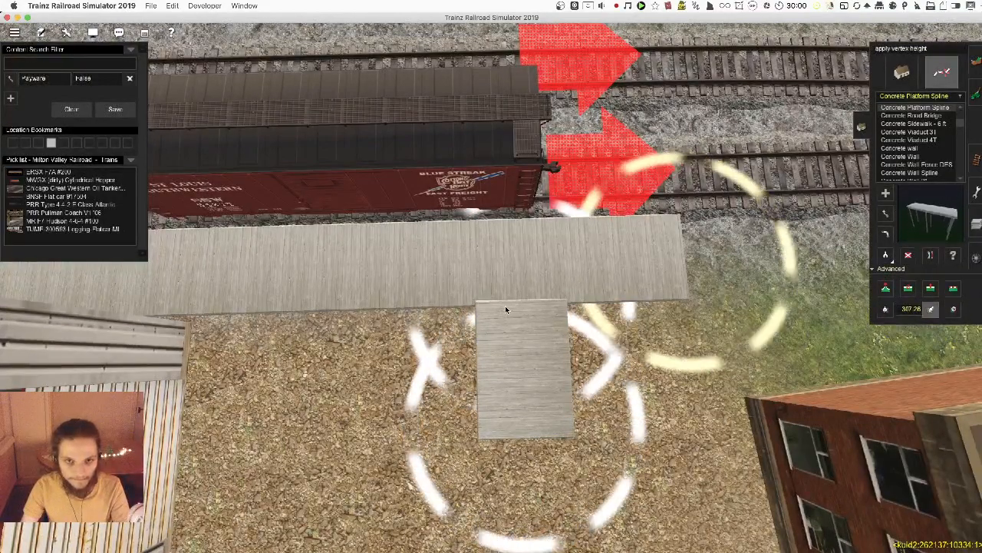
# - Slope the short ramp piece to the ground at its outer end and fit its upper end to the loading platform's edge
pyautogui.click(887, 290)
pyautogui.press('Down')
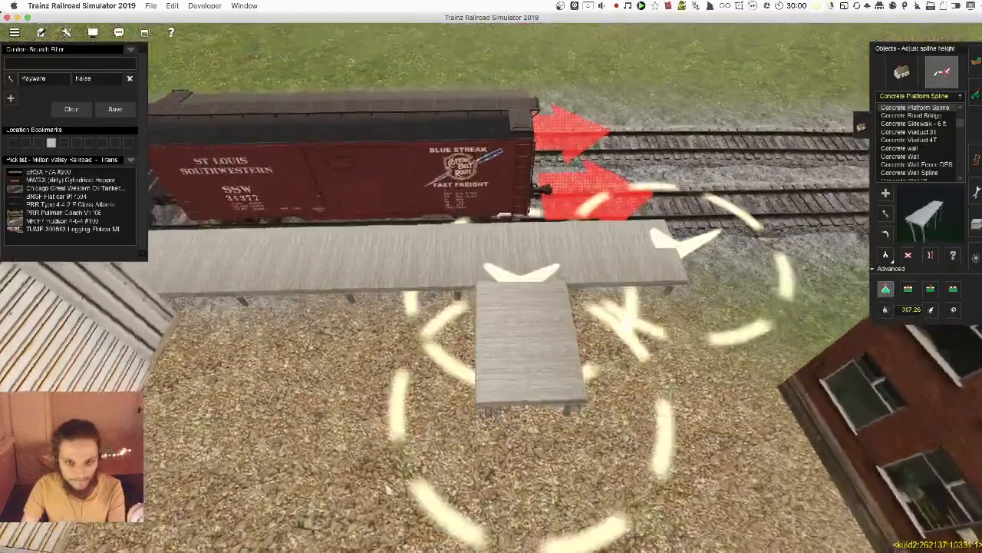
pyautogui.press('Up')
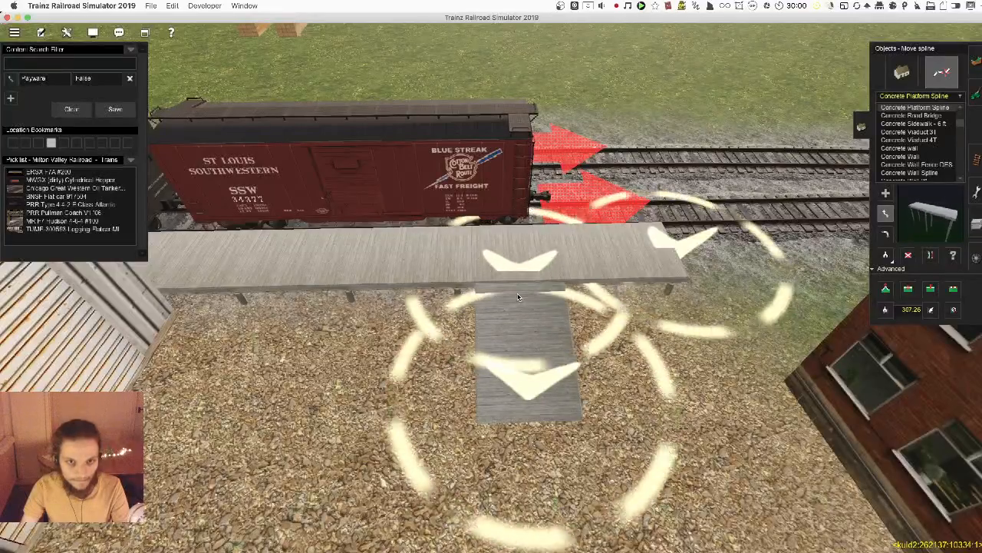
pyautogui.press('Left')
pyautogui.click(886, 290)
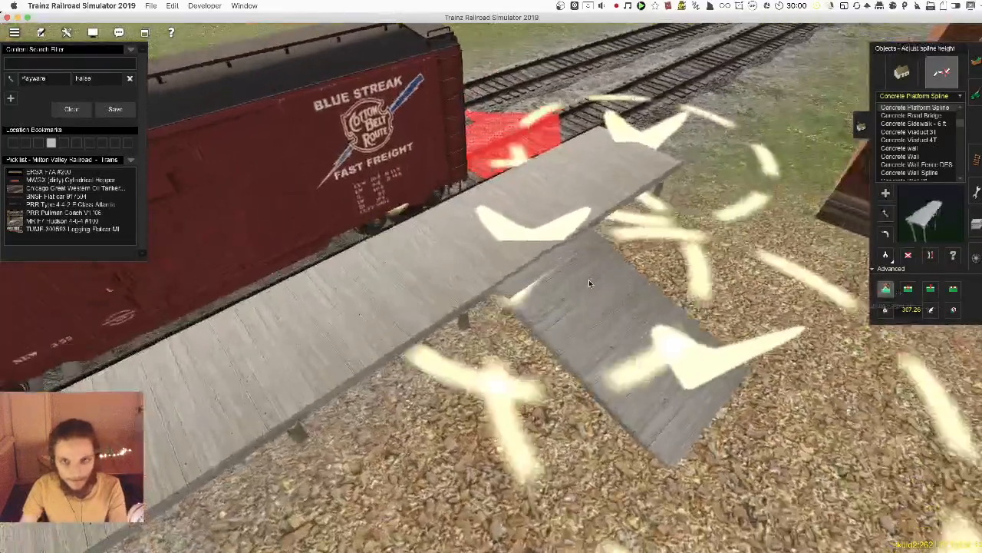
pyautogui.moveTo(523, 282); pyautogui.dragTo(522, 300)
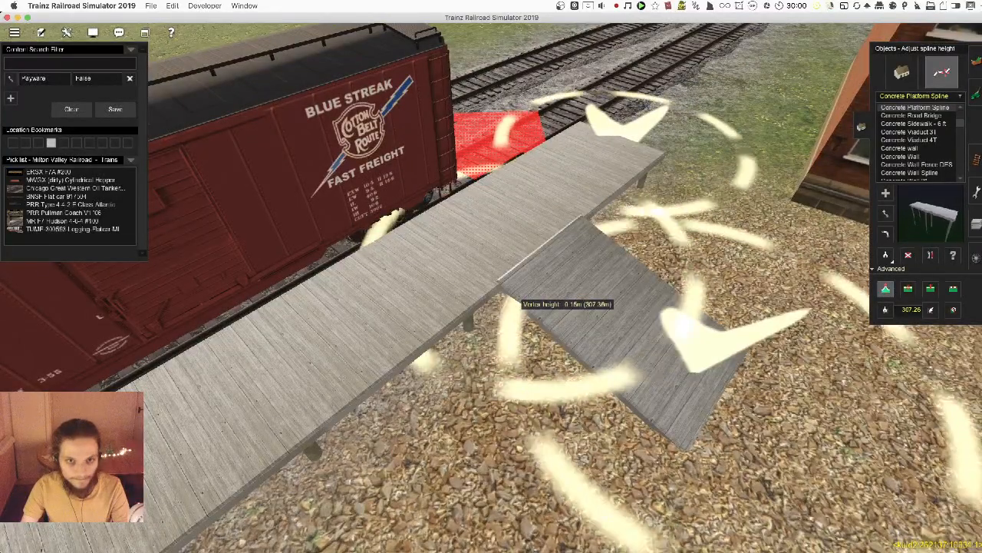
pyautogui.moveTo(558, 284); pyautogui.dragTo(527, 280)
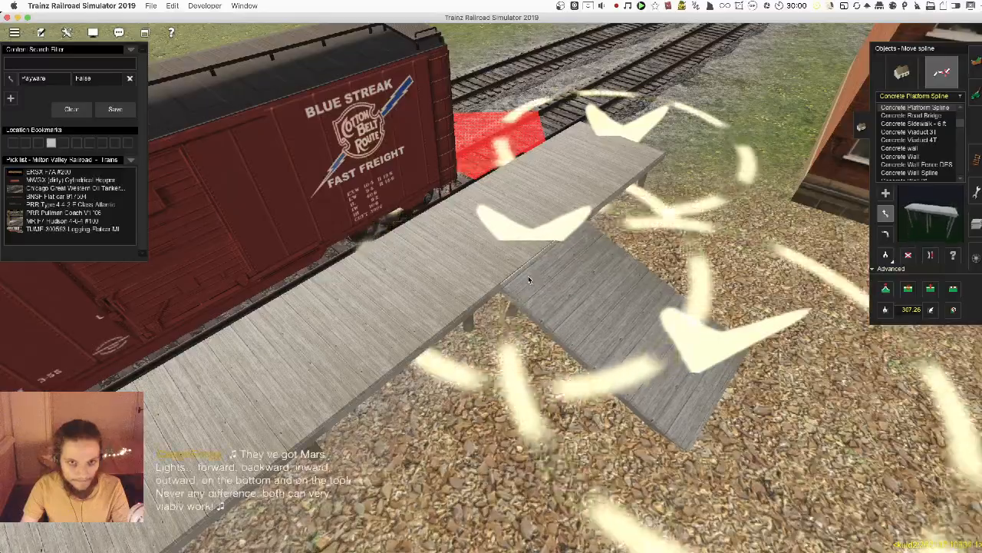
# - Examine the new ramp and loading platform from above and from ground level, and reopen the spline editing tools
pyautogui.scroll(-5, 528, 275)
pyautogui.press('Left')
pyautogui.click(975, 224)
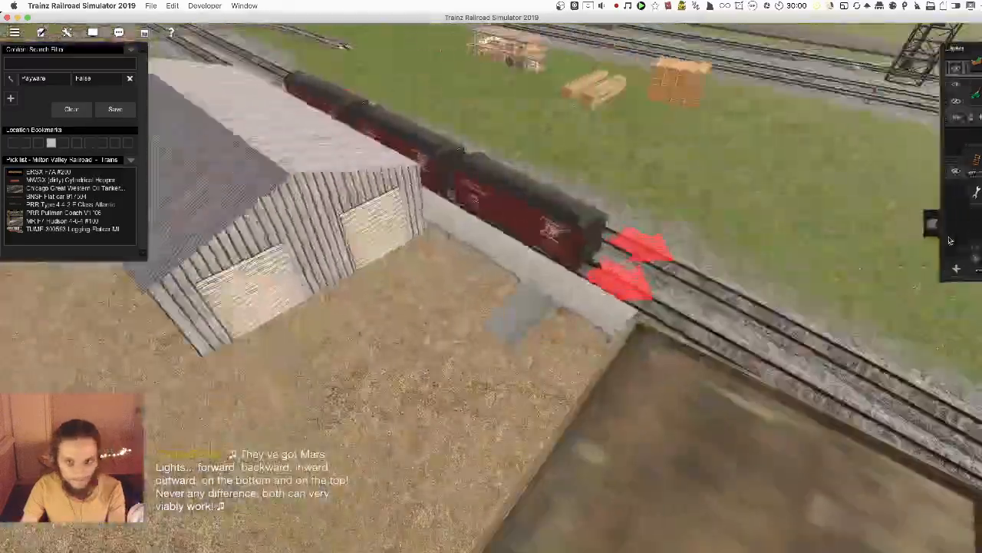
pyautogui.press('Down')
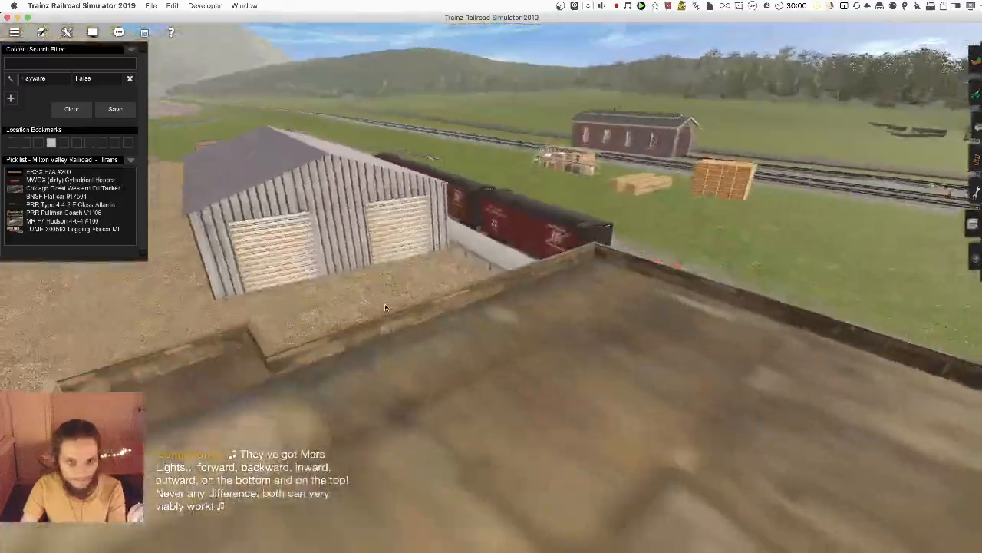
pyautogui.press('Left')
pyautogui.press('Up')
pyautogui.scroll(-2, 508, 276)
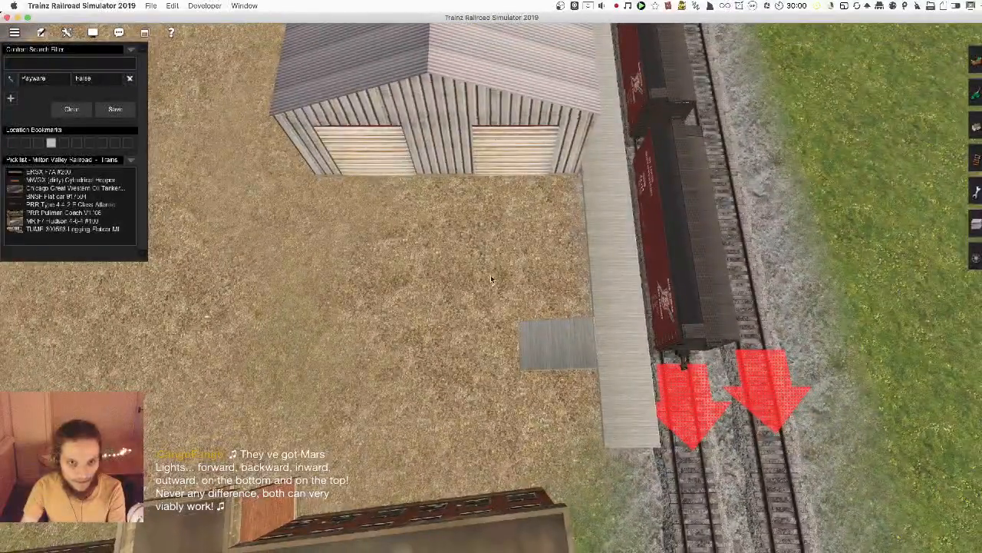
pyautogui.press('Down')
pyautogui.press('Left')
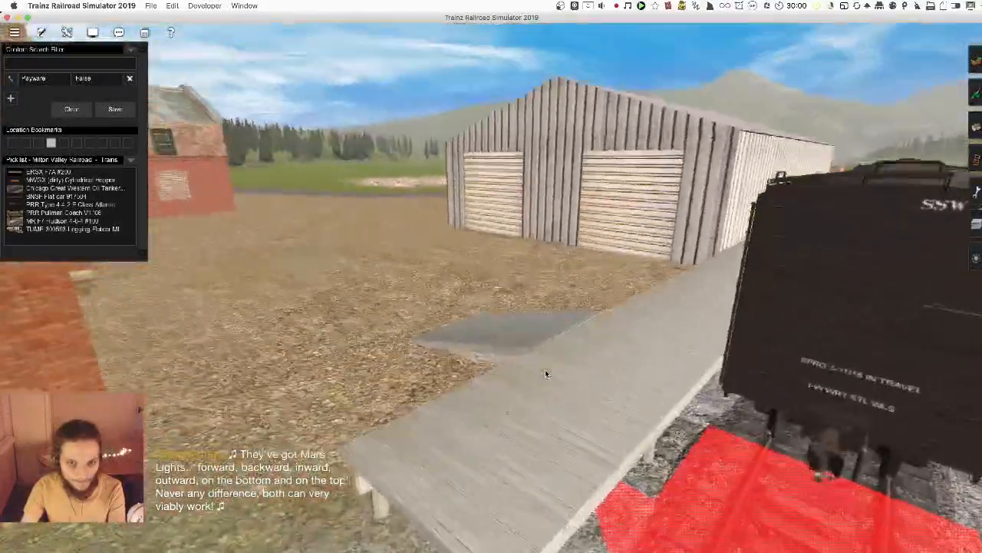
pyautogui.press('Up')
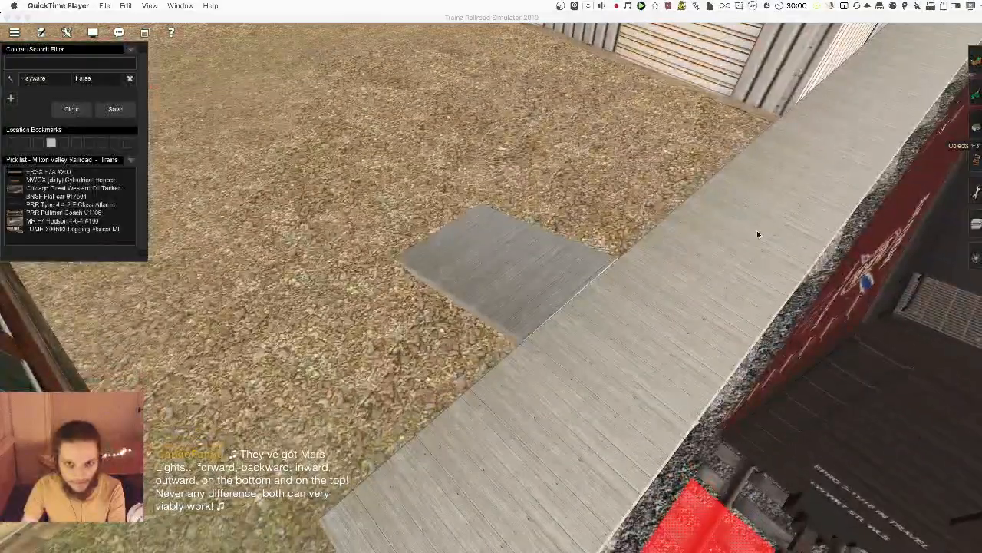
pyautogui.click(977, 129)
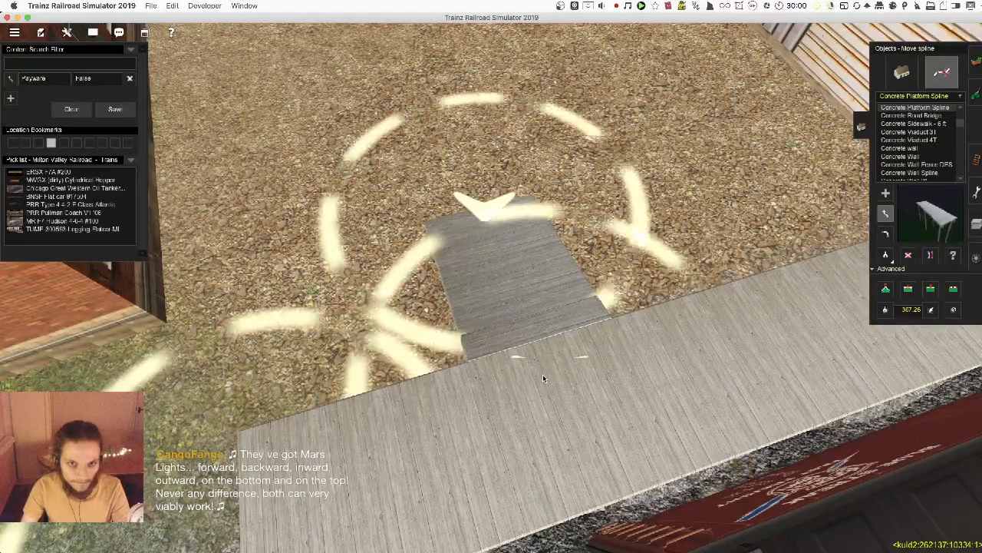
# - Close the spline editing tools and examine the warehouse complex, its tracks and the log yard from several sides
pyautogui.scroll(-5, 542, 374)
pyautogui.click(977, 229)
pyautogui.scroll(-10, 508, 276)
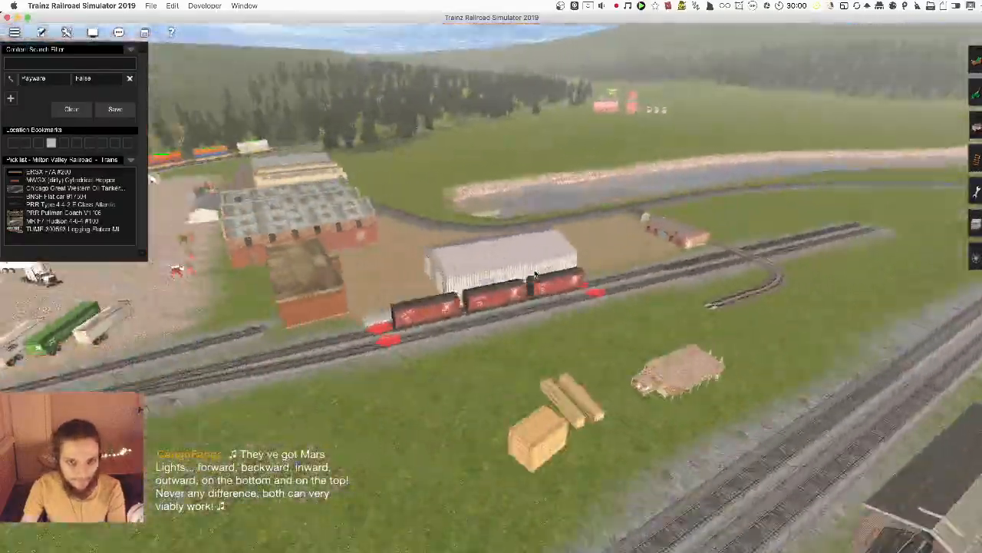
pyautogui.moveTo(535, 274); pyautogui.dragTo(456, 320, button='right')
pyautogui.scroll(10, 456, 320)
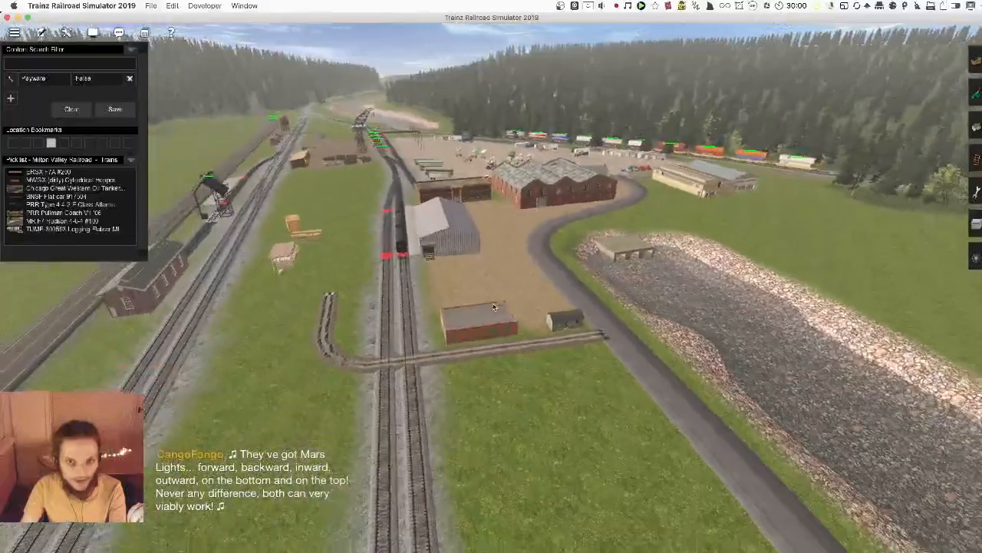
pyautogui.scroll(-8, 466, 301)
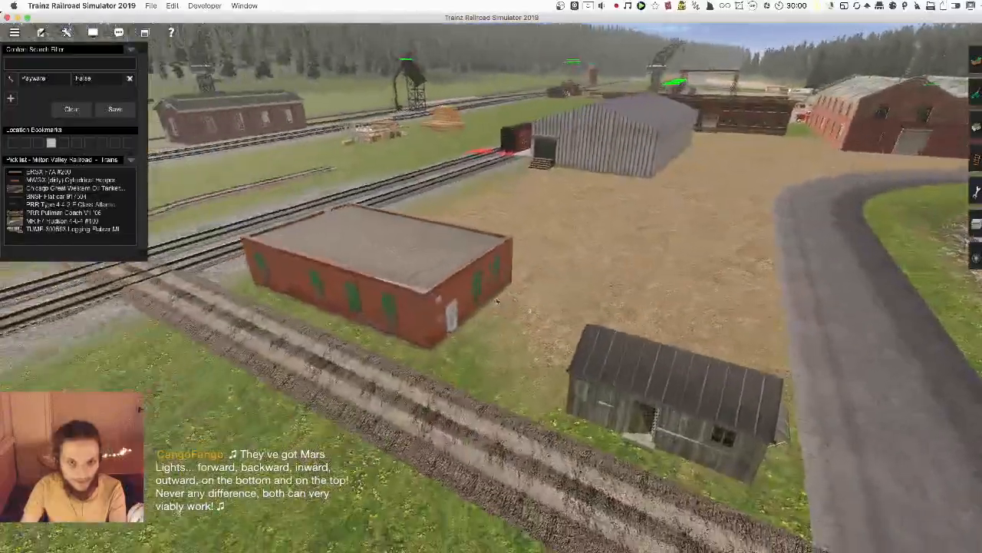
pyautogui.scroll(-5, 493, 281)
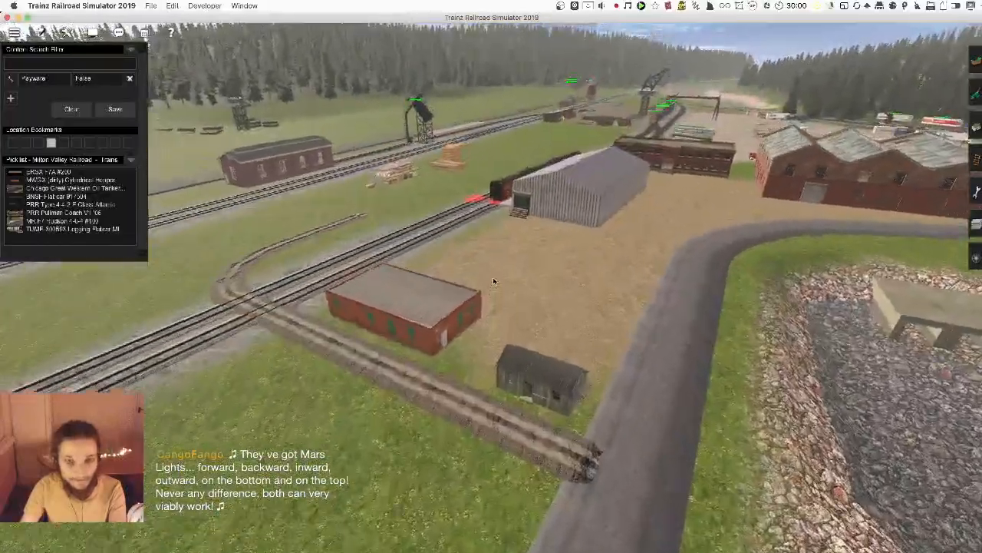
pyautogui.moveTo(451, 286); pyautogui.dragTo(486, 279, button='right')
pyautogui.scroll(10, 491, 276)
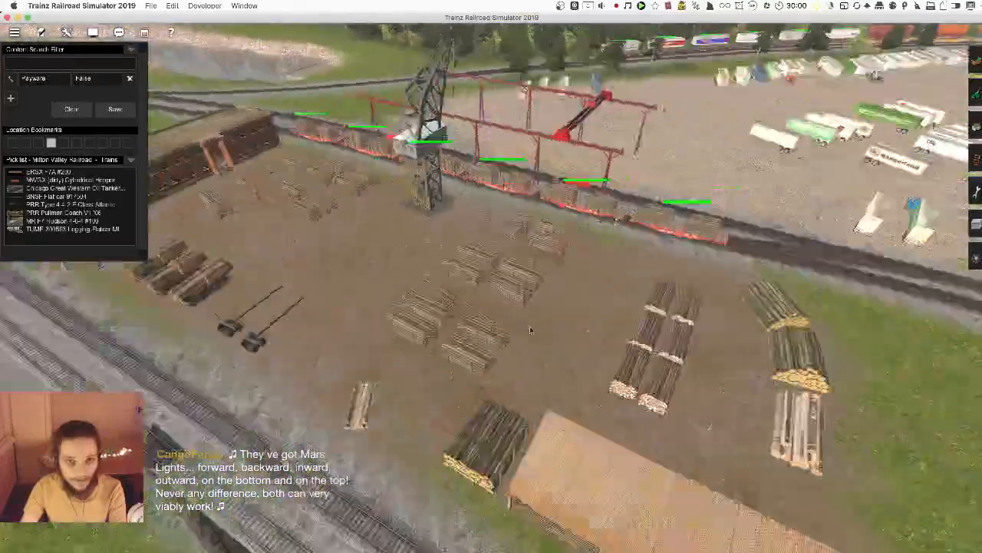
pyautogui.moveTo(529, 330); pyautogui.dragTo(368, 315, button='right')
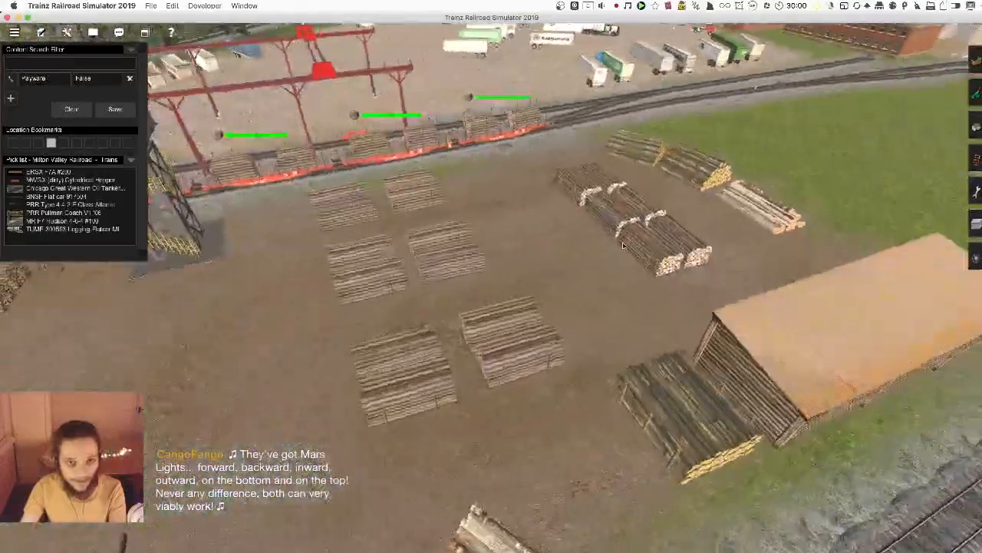
pyautogui.scroll(-4, 634, 184)
pyautogui.moveTo(634, 184); pyautogui.dragTo(357, 224, button='right')
pyautogui.scroll(4, 357, 224)
pyautogui.scroll(-4, 356, 220)
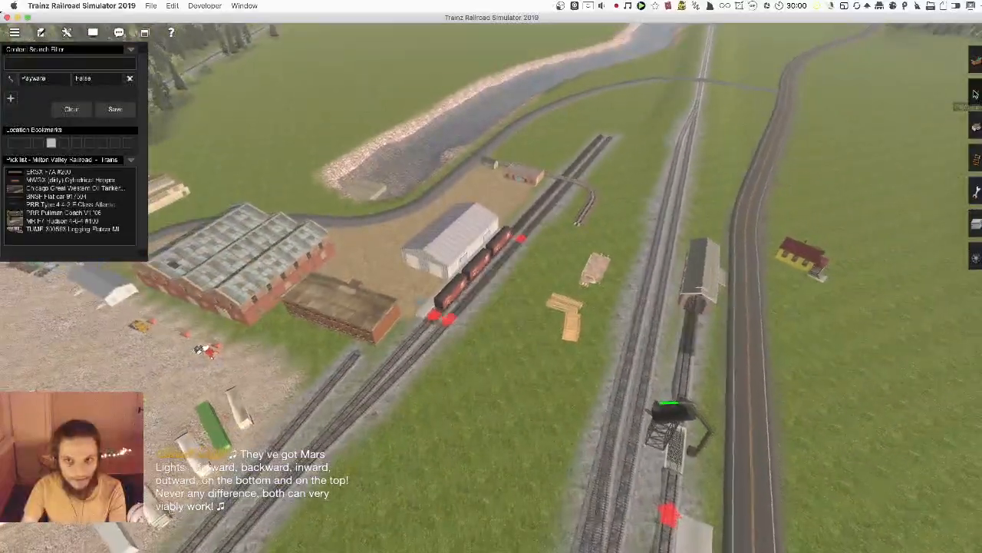
# - Open the ground painting tools and sample the Tb TSM ballast 3 texture between the log piles in the log yard
pyautogui.click(976, 94)
pyautogui.moveTo(594, 290)
pyautogui.mouseDown(button='right')
pyautogui.moveTo(527, 325)
pyautogui.moveTo(822, 318)
pyautogui.moveTo(829, 329)
pyautogui.moveTo(361, 283)
pyautogui.moveTo(341, 221)
pyautogui.moveTo(380, 168)
pyautogui.mouseUp(button='right')
pyautogui.scroll(5, 379, 169)
pyautogui.click(492, 254)
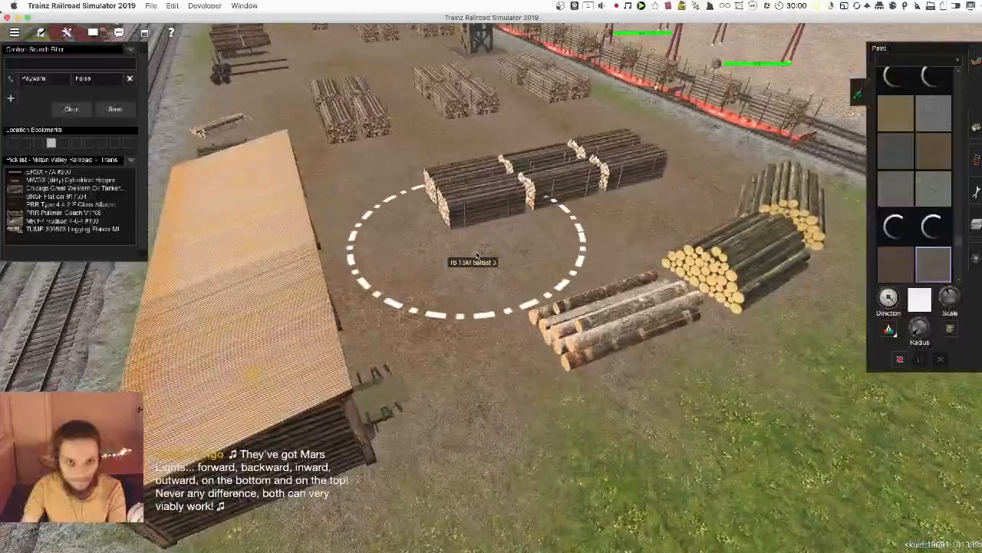
# - Paint the sampled ballast texture over the grass around the crate, timber and lumber stacks between the tracks opposite the corrugated shed
pyautogui.scroll(-5, 614, 338)
pyautogui.rightClick(760, 428)
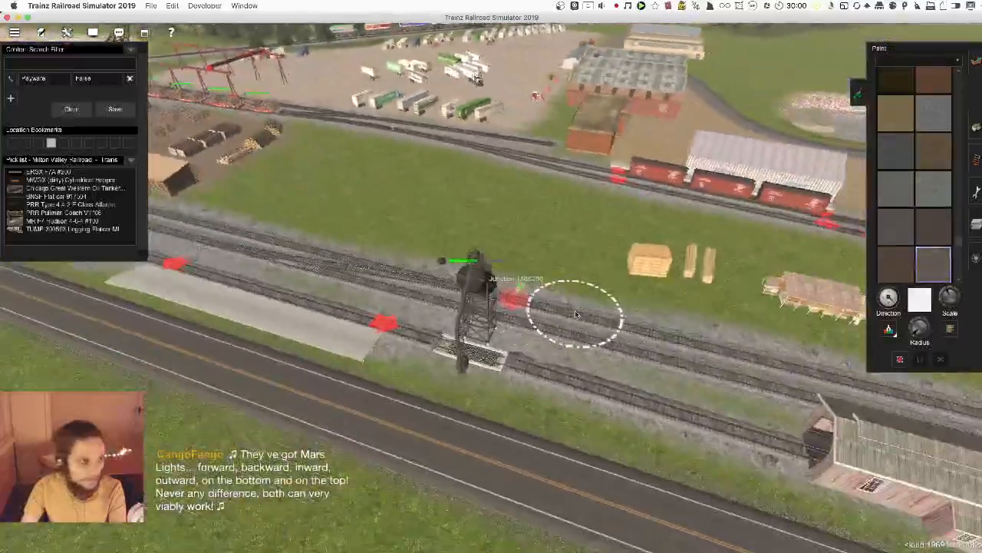
pyautogui.press('Left')
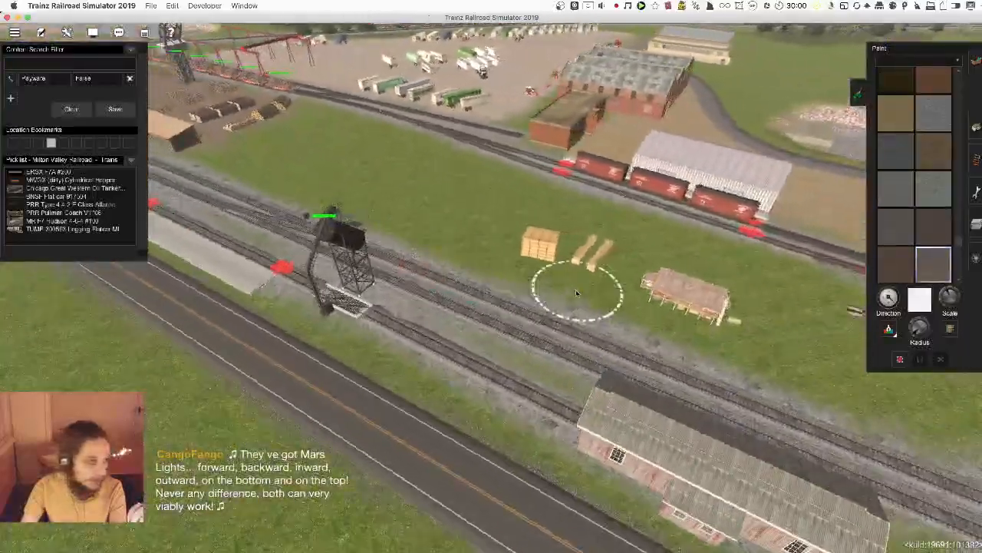
pyautogui.scroll(3, 482, 277)
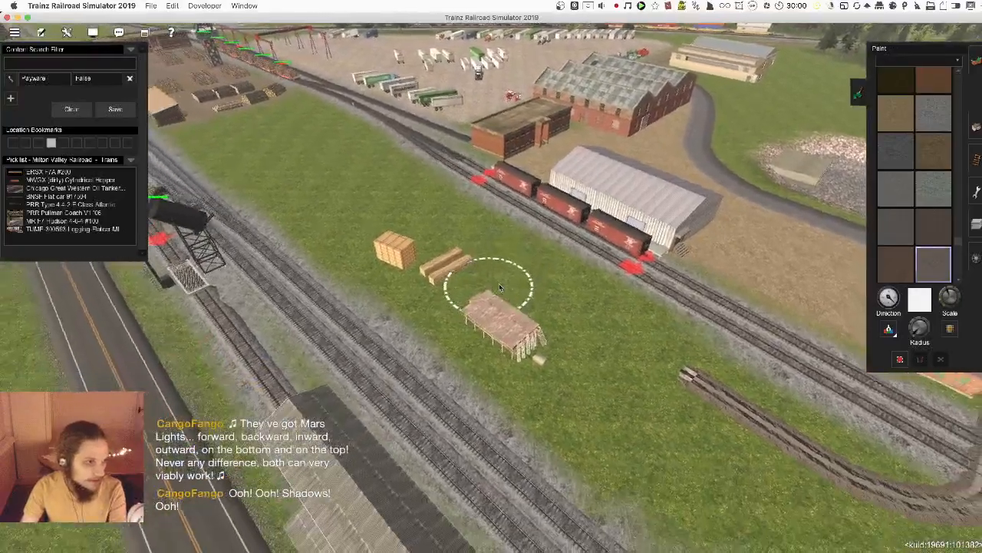
pyautogui.press('Left')
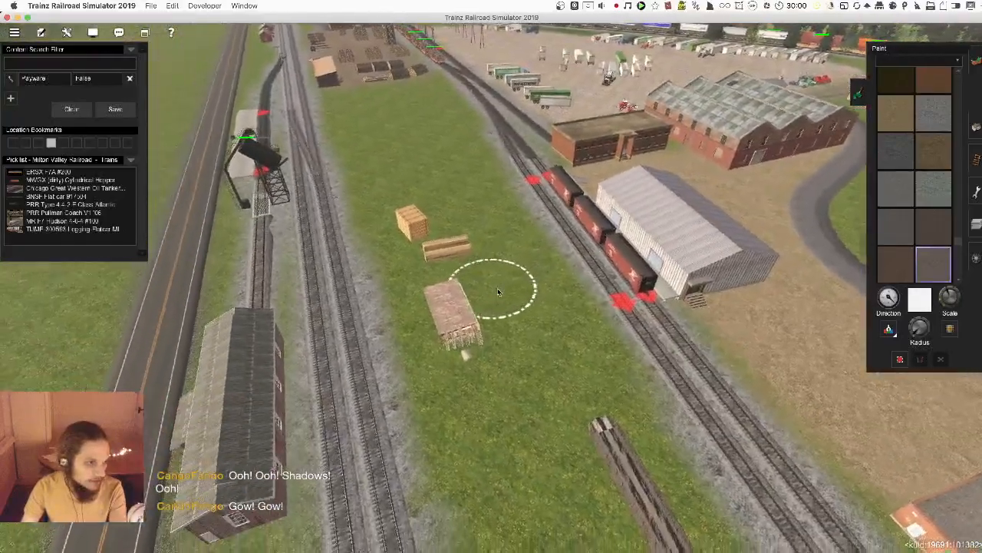
pyautogui.press('Left')
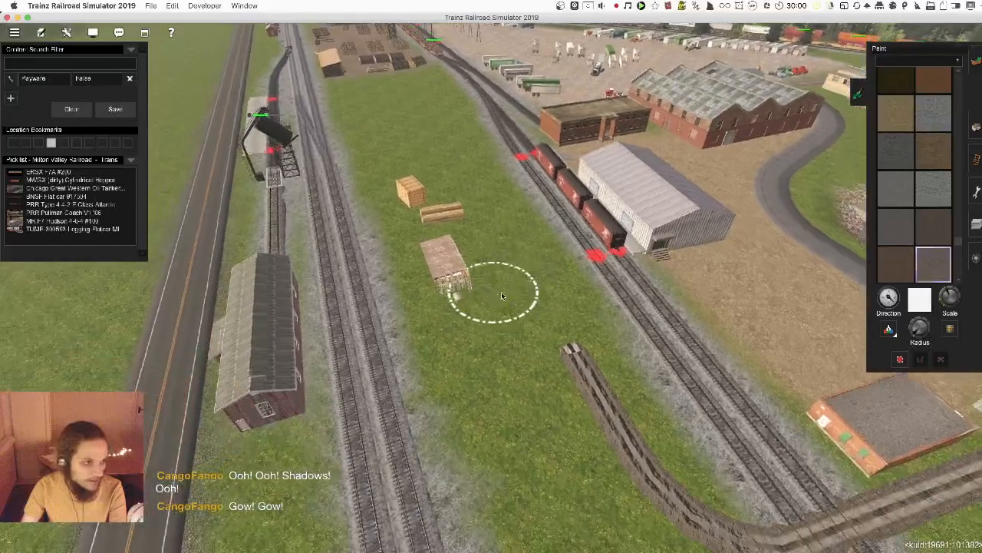
pyautogui.press('w')
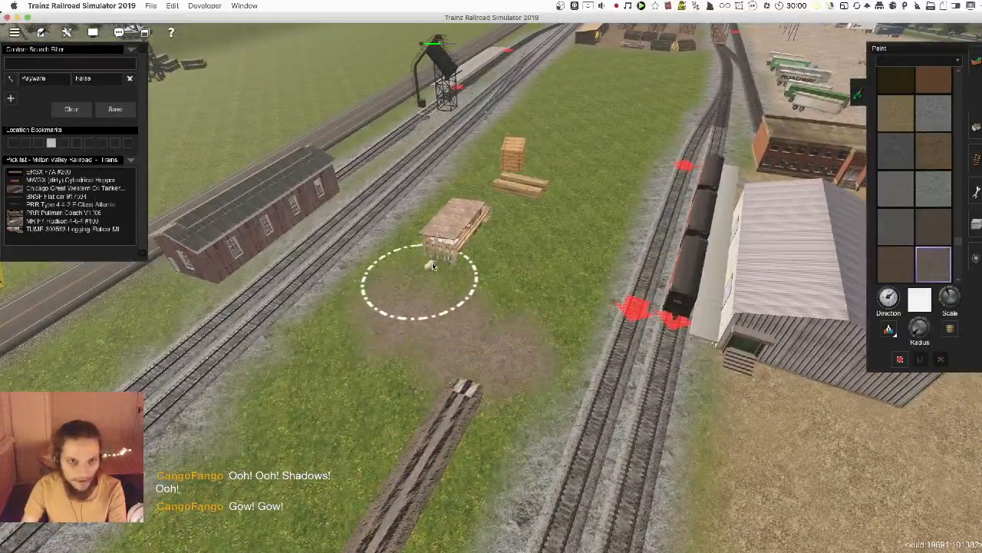
pyautogui.moveTo(527, 126); pyautogui.dragTo(533, 126)
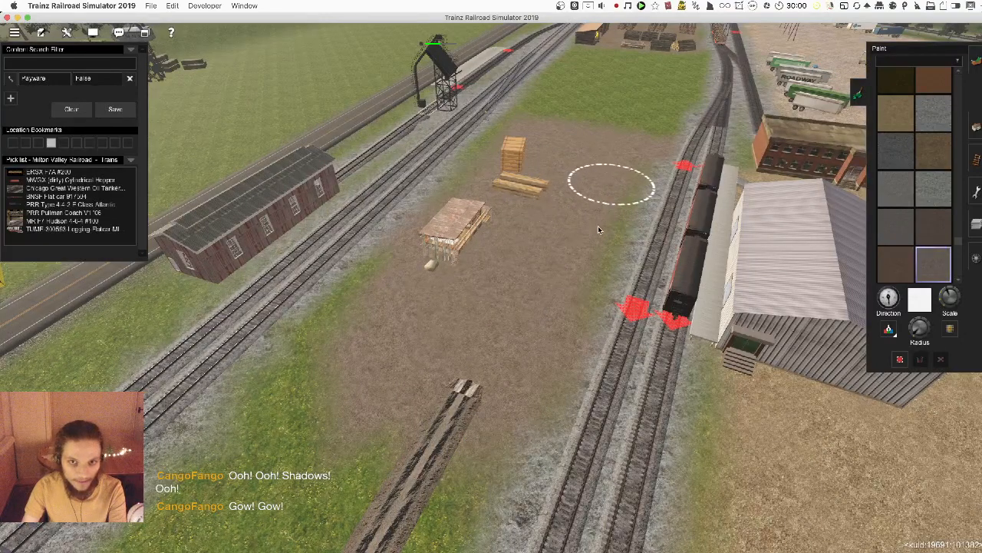
# - Sample the browner dirt texture from the middle of the log yard and paint it in patches over the crate and lumber yard
pyautogui.rightClick(410, 354)
pyautogui.press('Right')
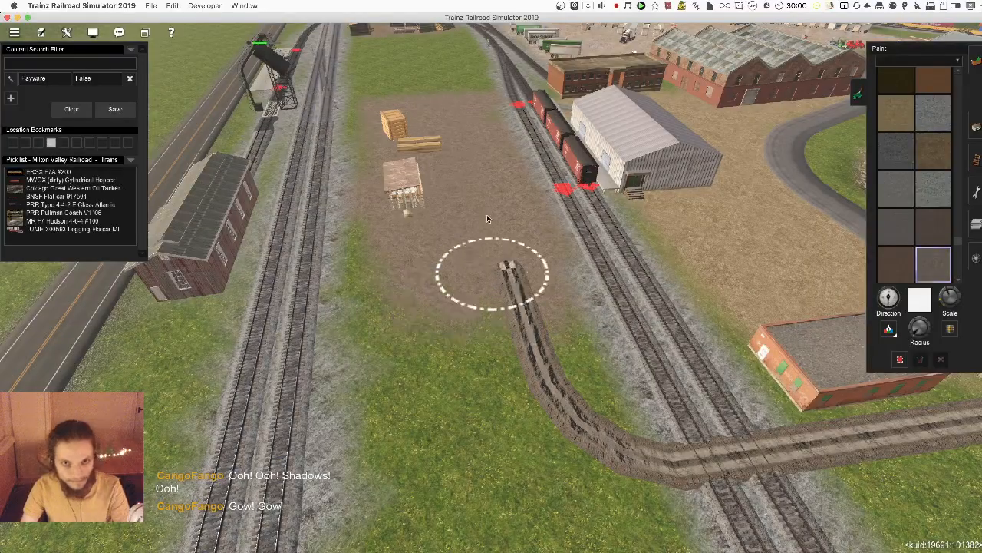
pyautogui.press('Up')
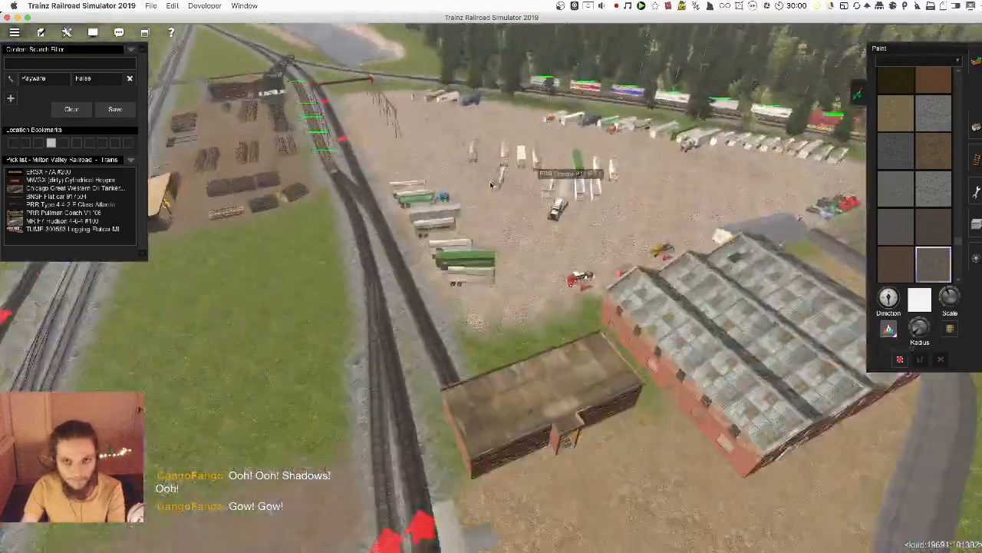
pyautogui.press('Up')
pyautogui.press('Left')
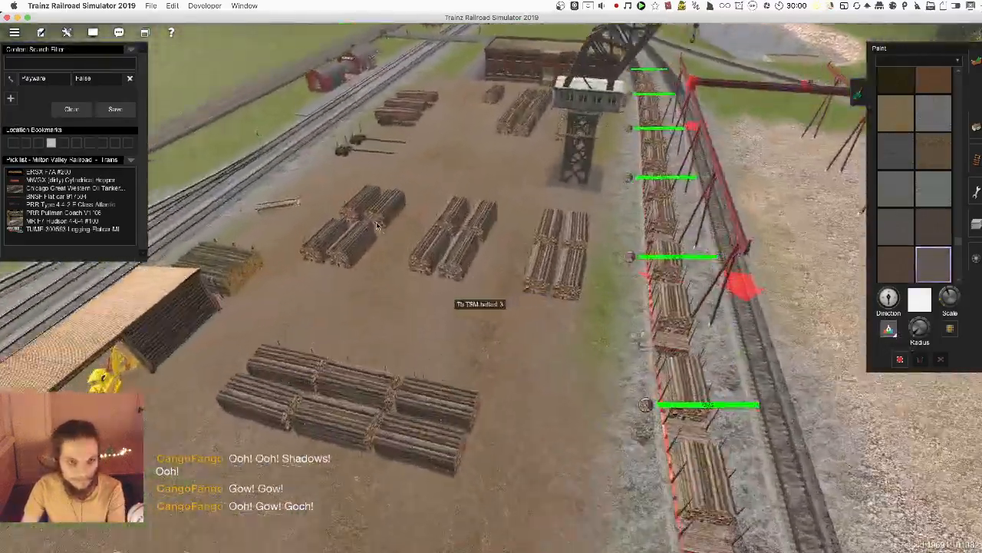
pyautogui.press('Left')
pyautogui.scroll(-5, 373, 315)
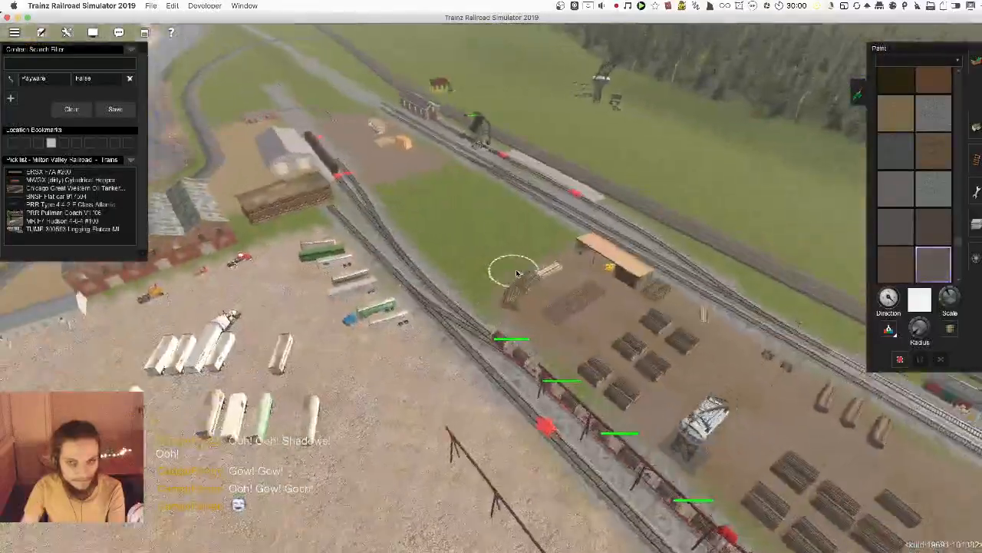
pyautogui.press('Left')
pyautogui.scroll(5, 535, 289)
pyautogui.click(889, 328)
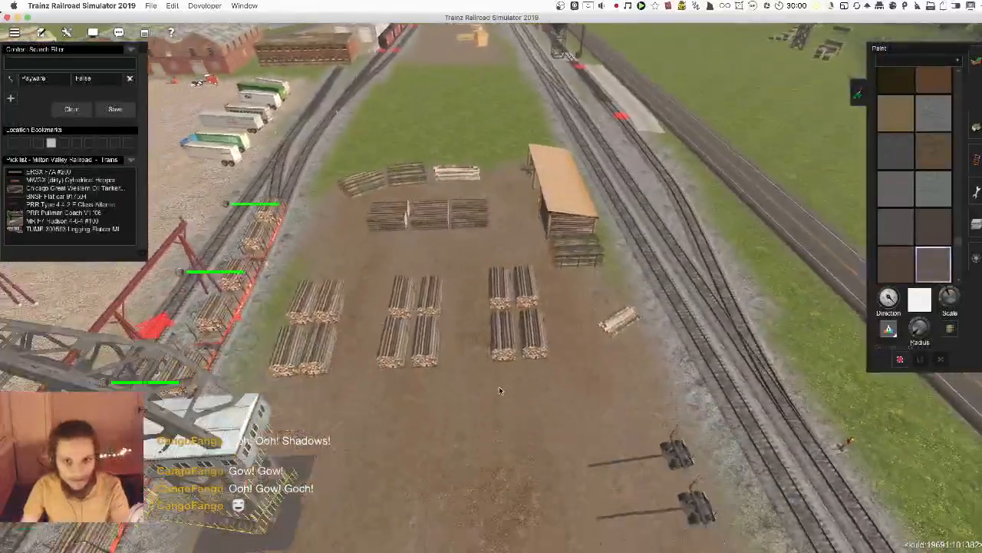
pyautogui.press('Up')
pyautogui.press('Left')
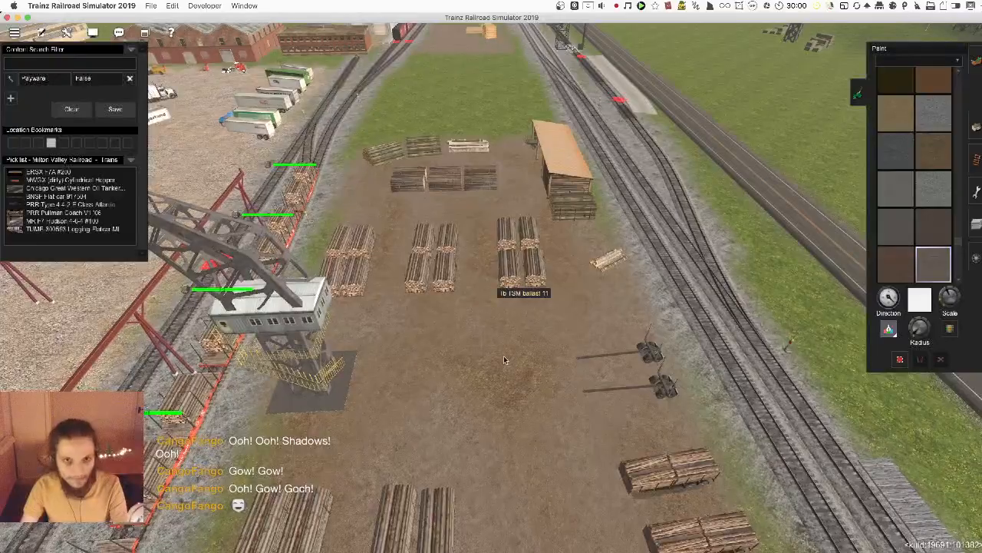
pyautogui.press('Up')
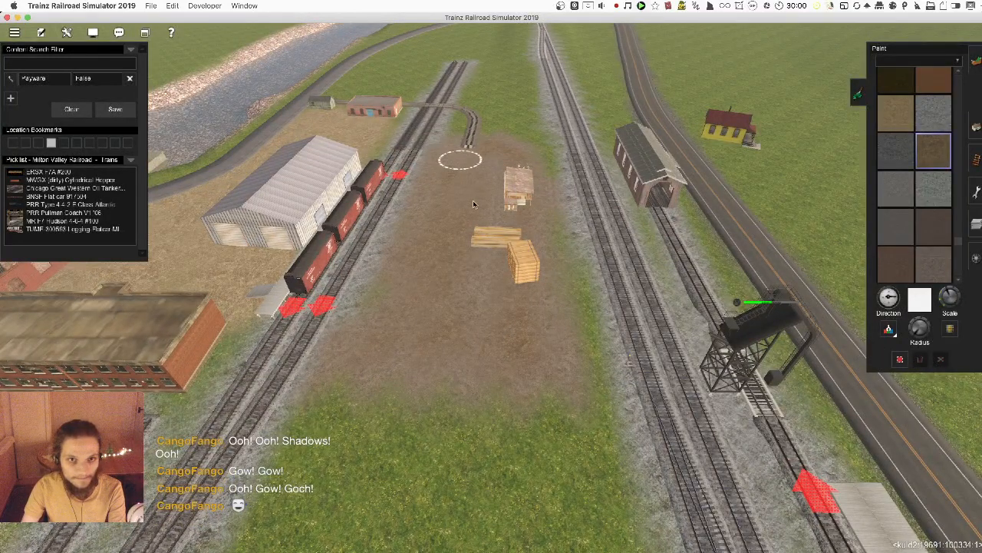
# - Blend another brown dirt texture over the storage yard, around the crate and lumber stacks and near the dirt road's end
pyautogui.moveTo(548, 307); pyautogui.dragTo(313, 301, button='right')
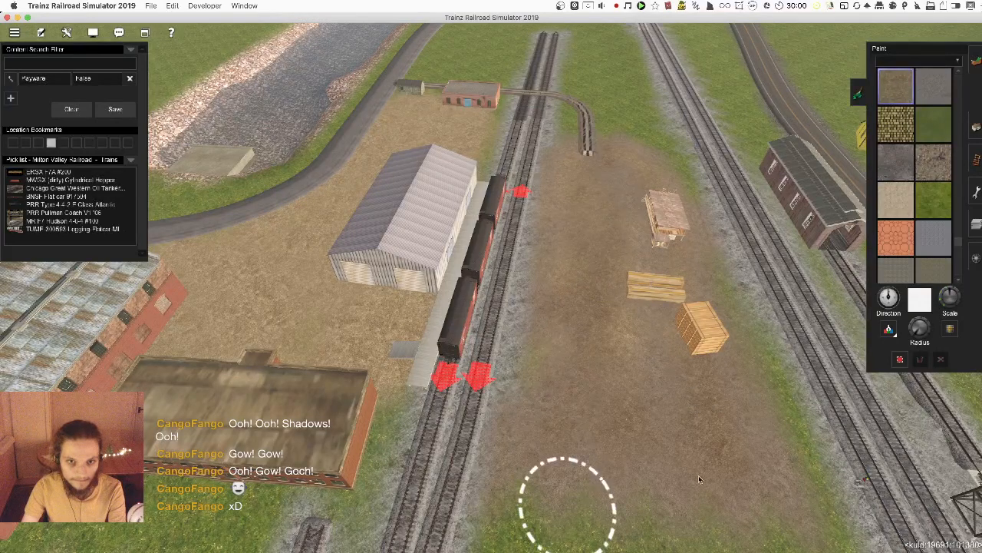
pyautogui.scroll(-2, 660, 422)
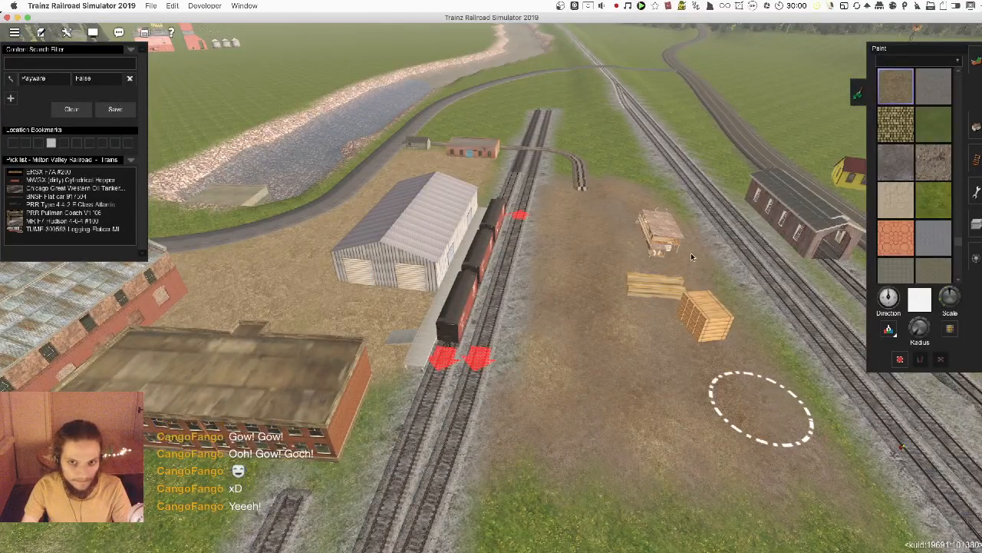
pyautogui.rightClick(601, 206)
pyautogui.press('Left')
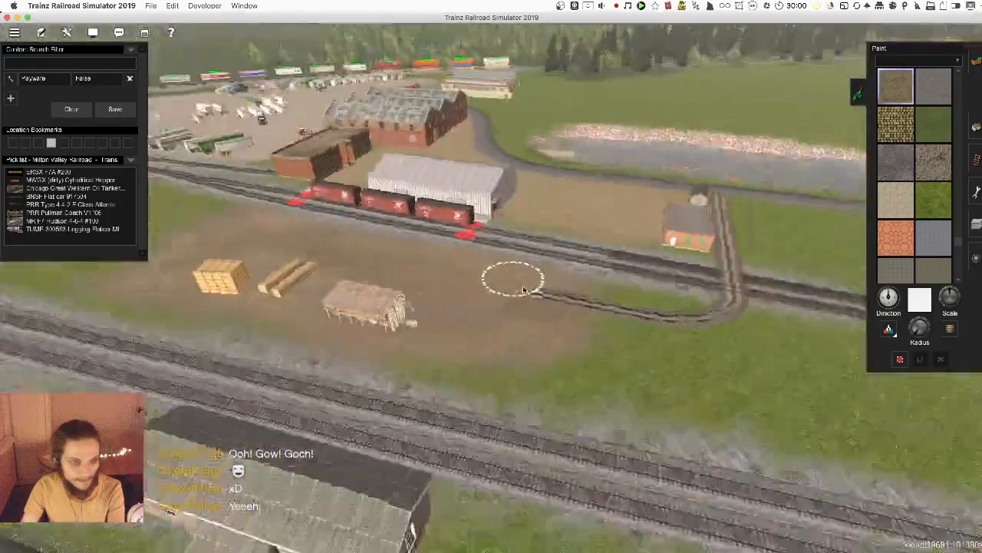
pyautogui.press('Left')
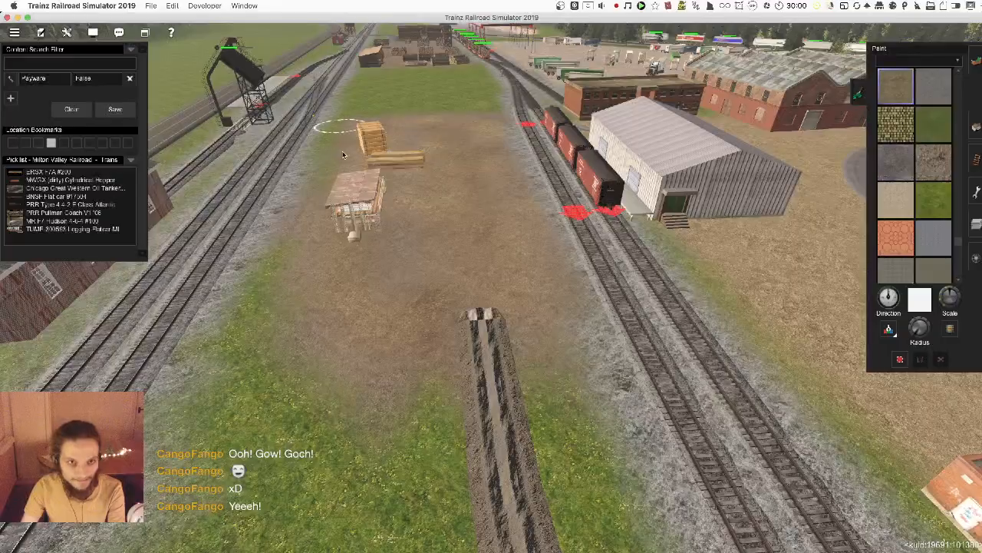
pyautogui.press('Left')
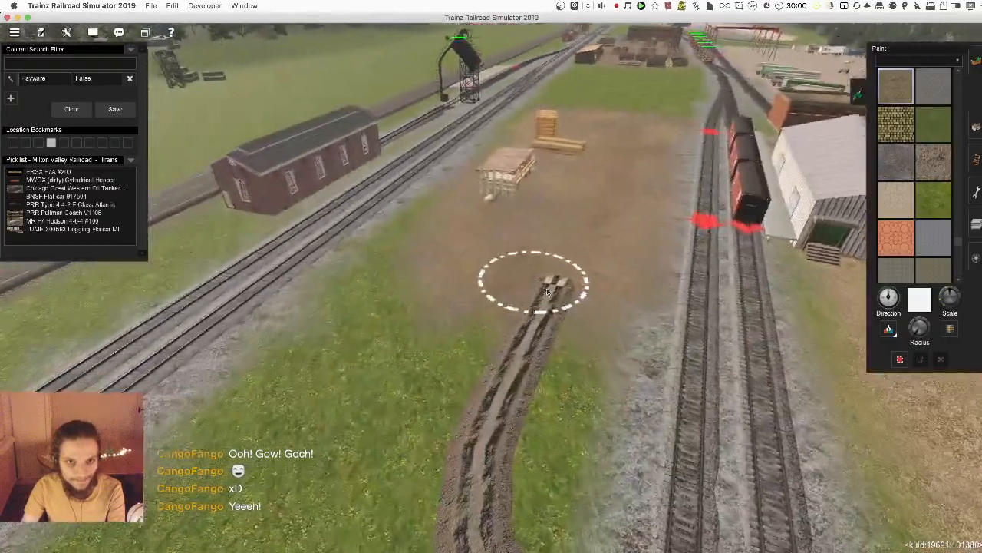
# - Sample the grey gravel texture from the track bed beside the boxcars and corrugated shed
pyautogui.press('Down')
pyautogui.rightClick(585, 289)
pyautogui.scroll(3, 803, 292)
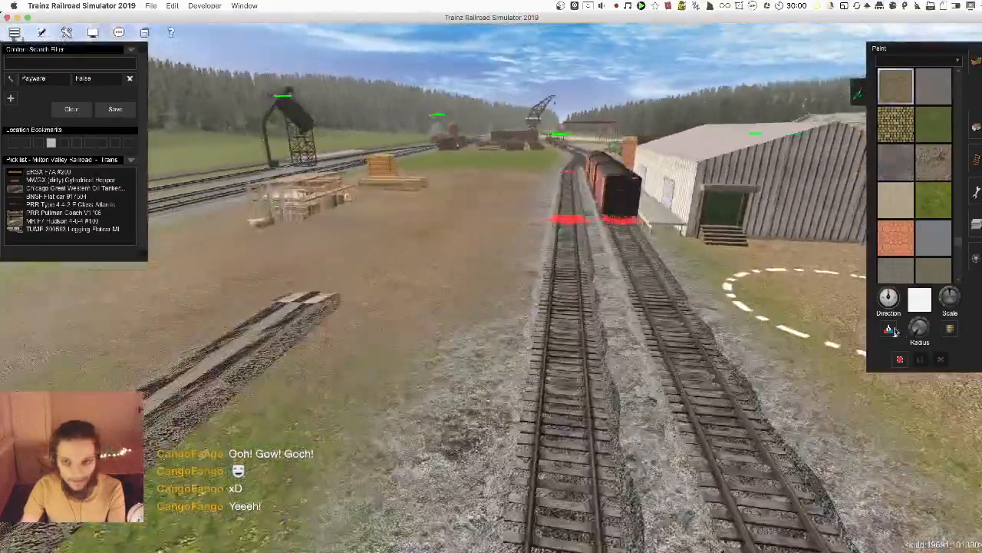
pyautogui.press('g')
pyautogui.click(591, 273)
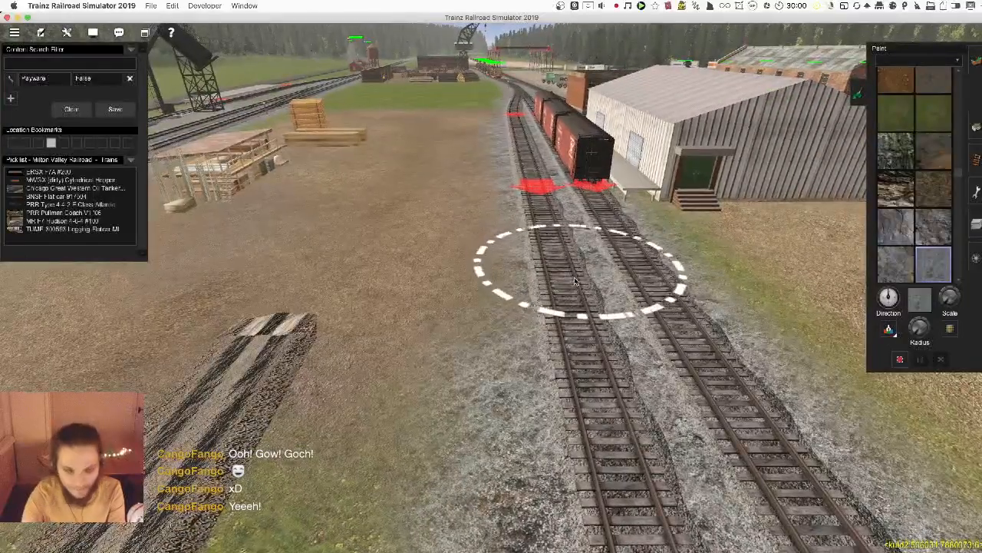
pyautogui.scroll(-5, 574, 281)
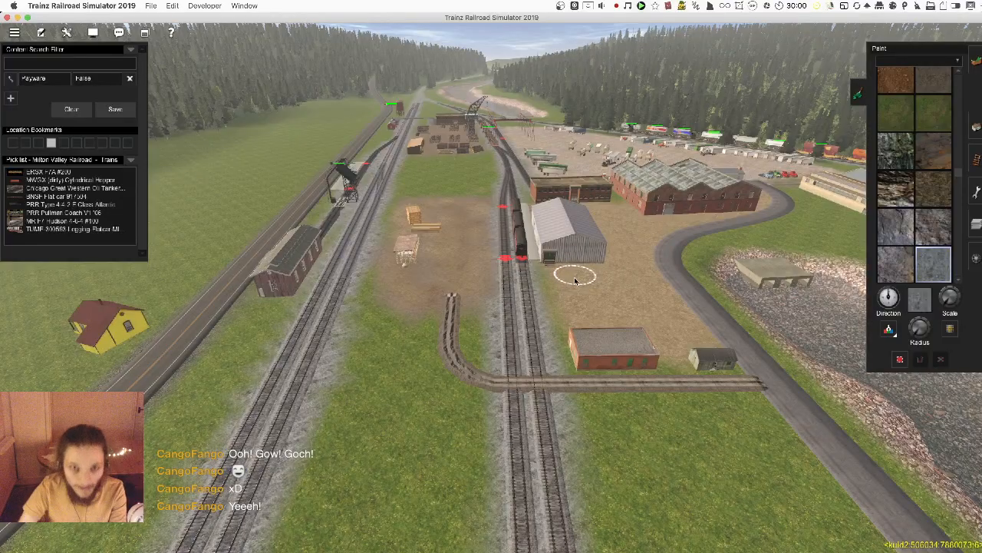
# - Switch to terrain shaping, sample the ground height at the tracks and raise the ground over the near track by the shed steps
pyautogui.rightClick(484, 332)
pyautogui.press('Left')
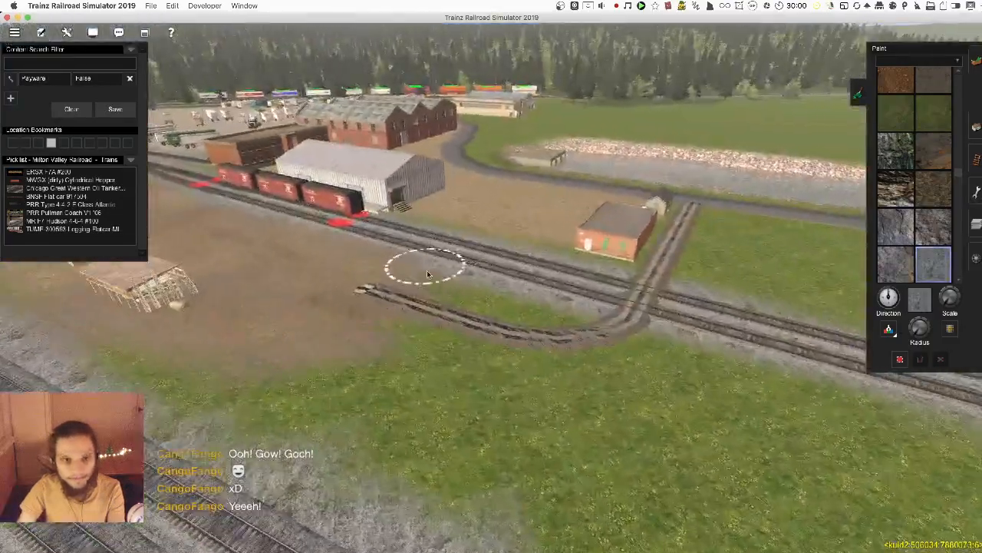
pyautogui.rightClick(427, 273)
pyautogui.press('F1')
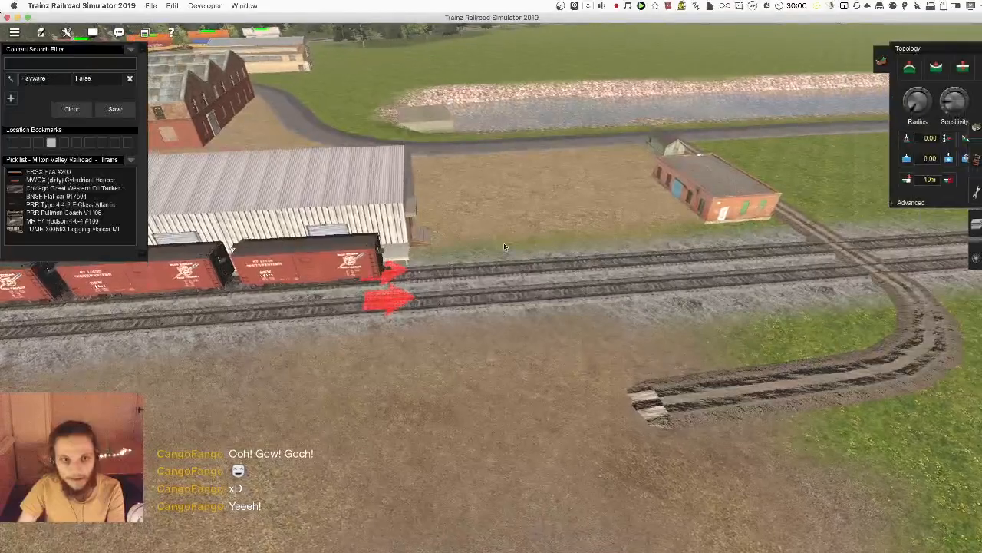
pyautogui.scroll(3, 503, 243)
pyautogui.scroll(5, 556, 258)
pyautogui.click(947, 140)
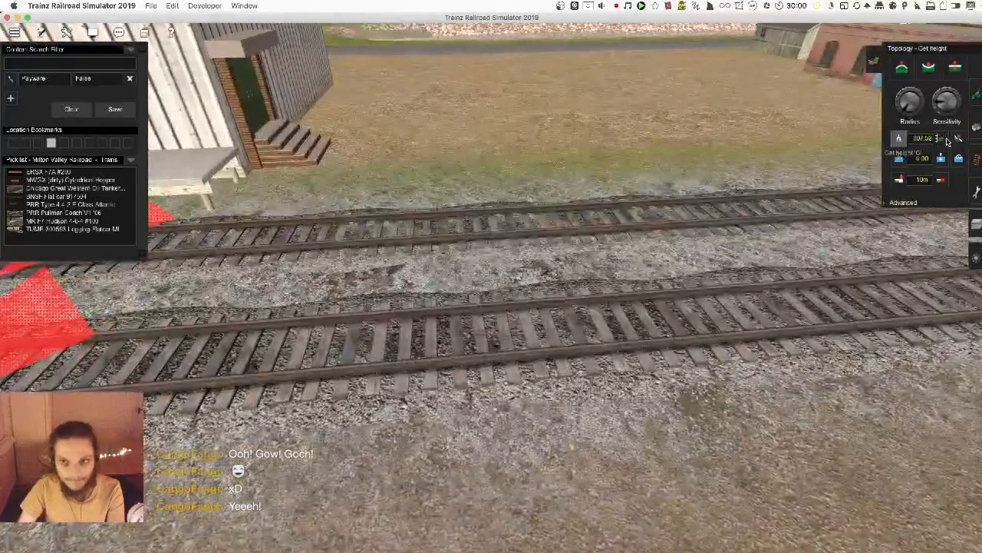
pyautogui.click(927, 73)
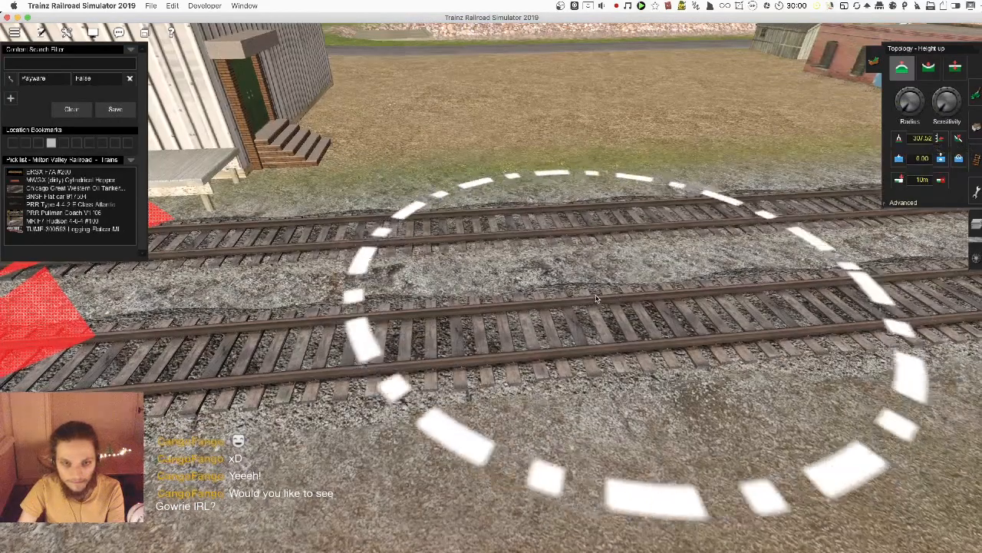
pyautogui.click(638, 328)
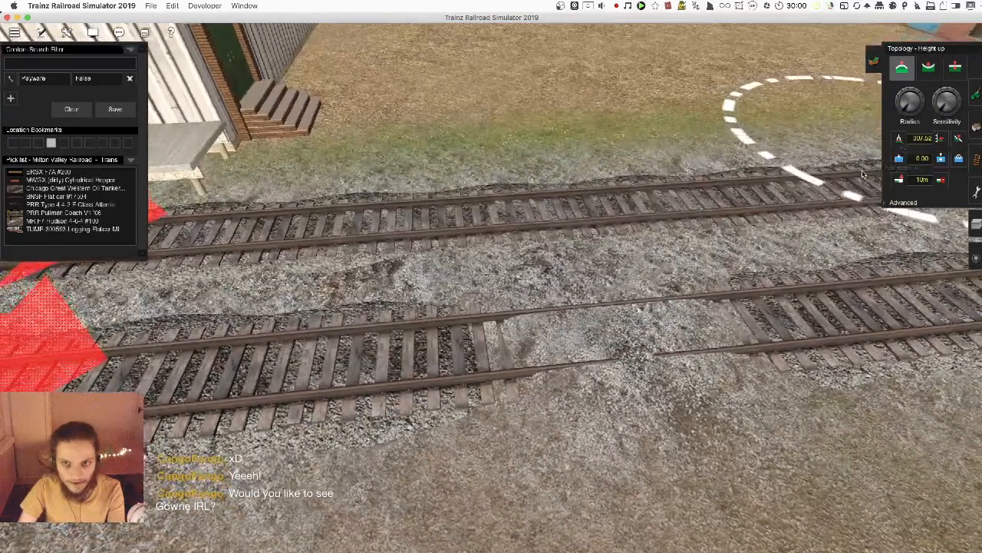
# - Sample a terrain height at the tracks and try levelling the ground across both tracks by the shed steps, undoing the burying pass
pyautogui.click(899, 138)
pyautogui.press('Up')
pyautogui.press('Up')
pyautogui.click(855, 208)
pyautogui.scroll(-3, 855, 208)
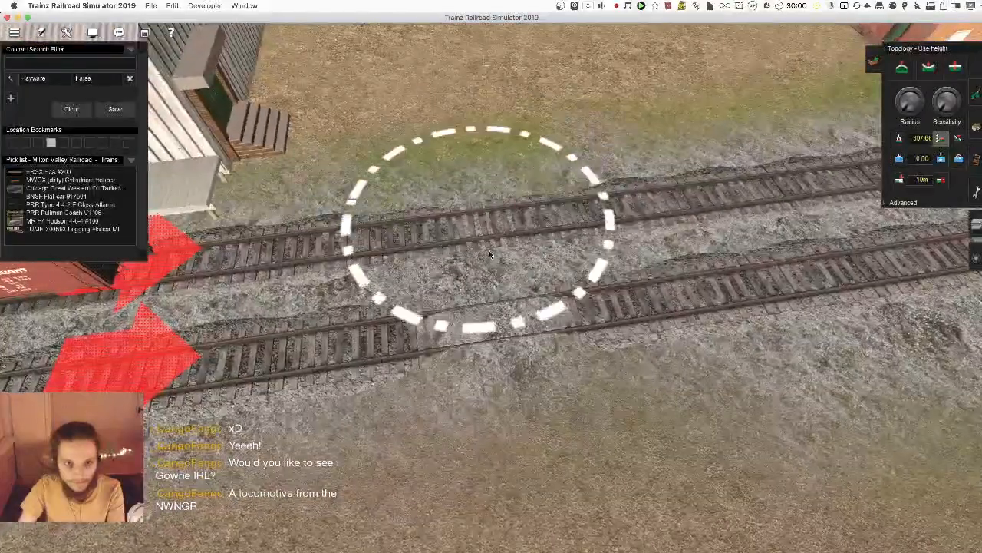
pyautogui.moveTo(475, 231); pyautogui.dragTo(491, 289)
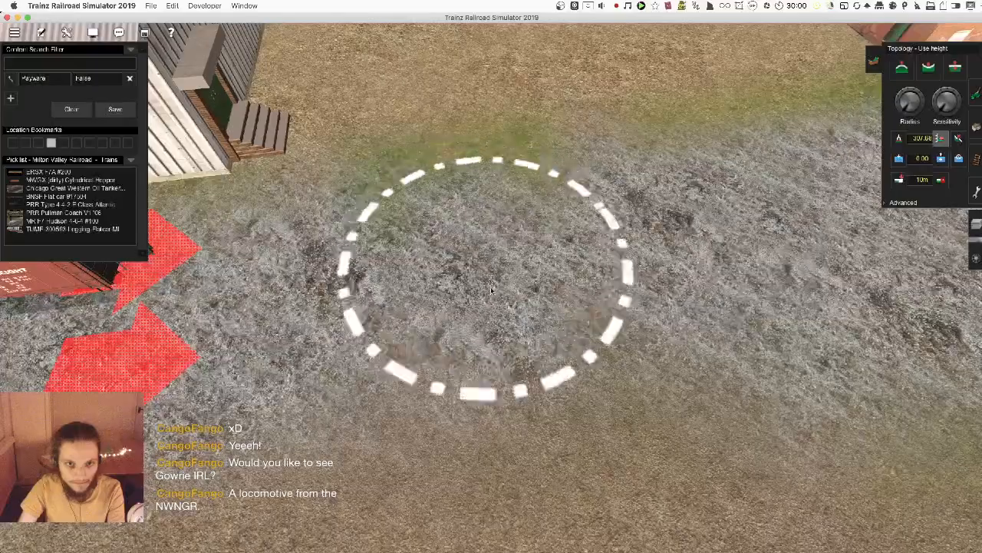
pyautogui.hotkey('ctrl', 'z')
pyautogui.scroll(5, 514, 330)
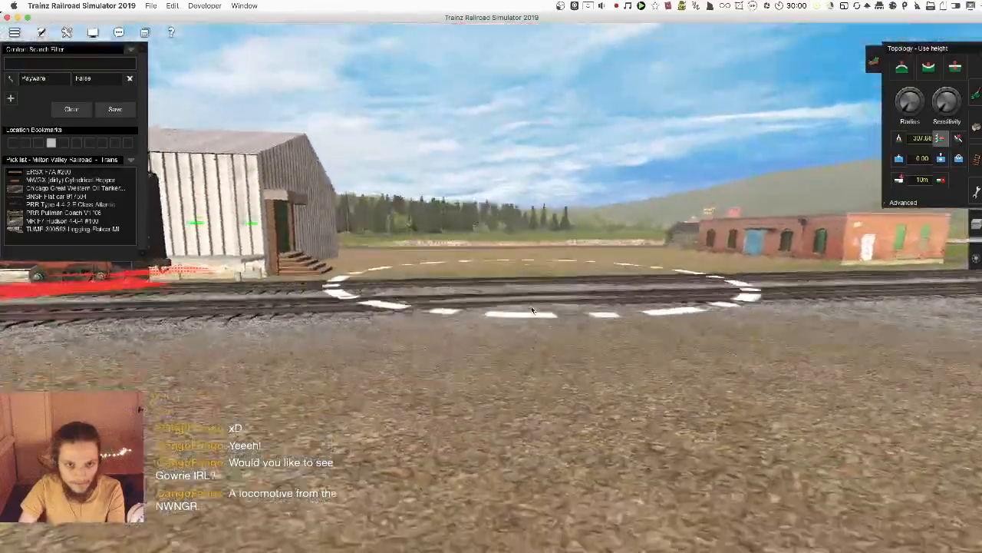
pyautogui.scroll(-5, 532, 311)
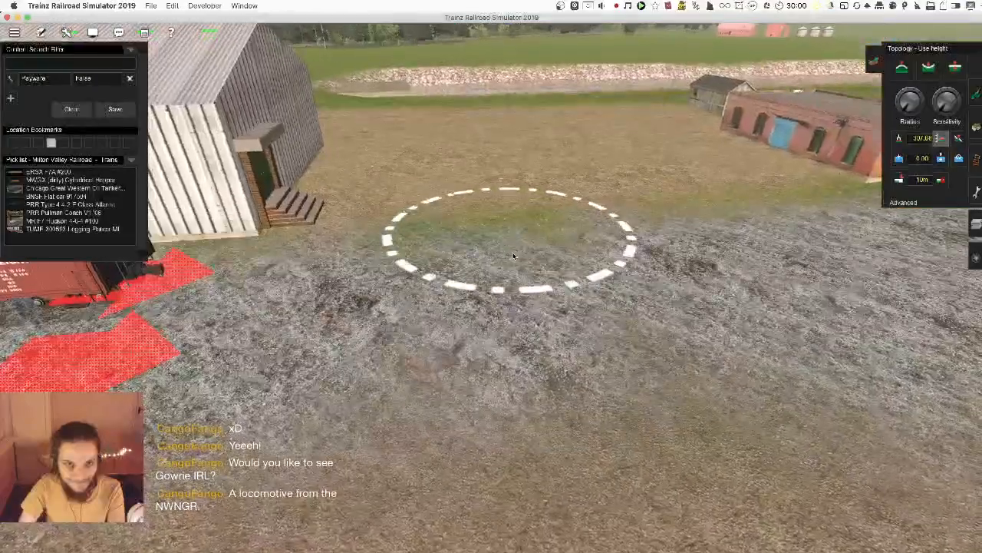
pyautogui.press('Up')
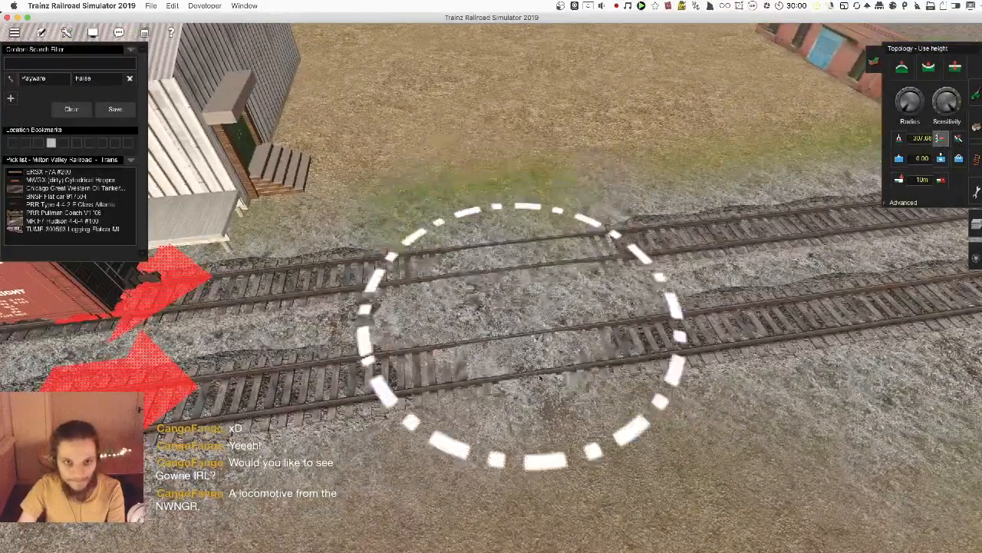
pyautogui.scroll(-5, 928, 219)
pyautogui.press('Left')
pyautogui.press('Down')
pyautogui.click(975, 160)
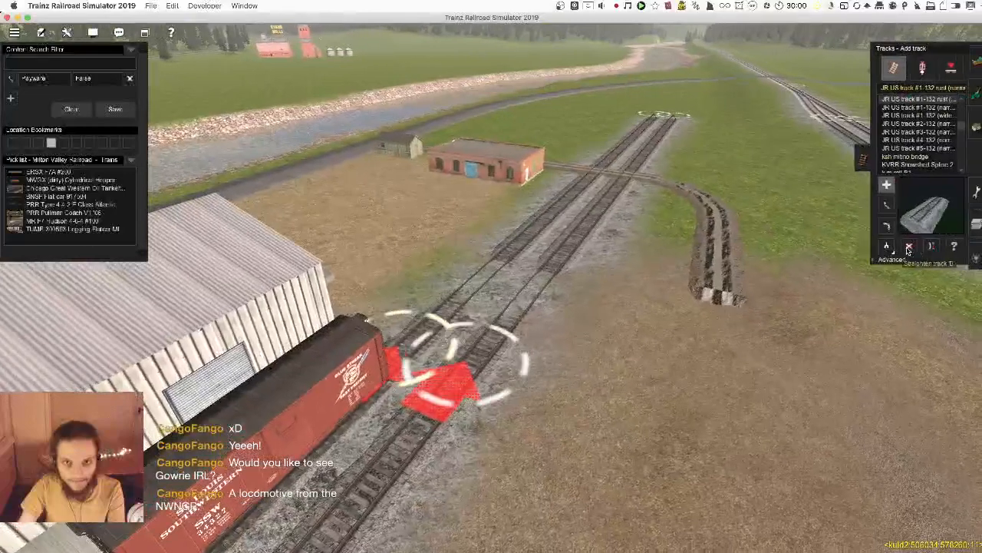
pyautogui.click(908, 247)
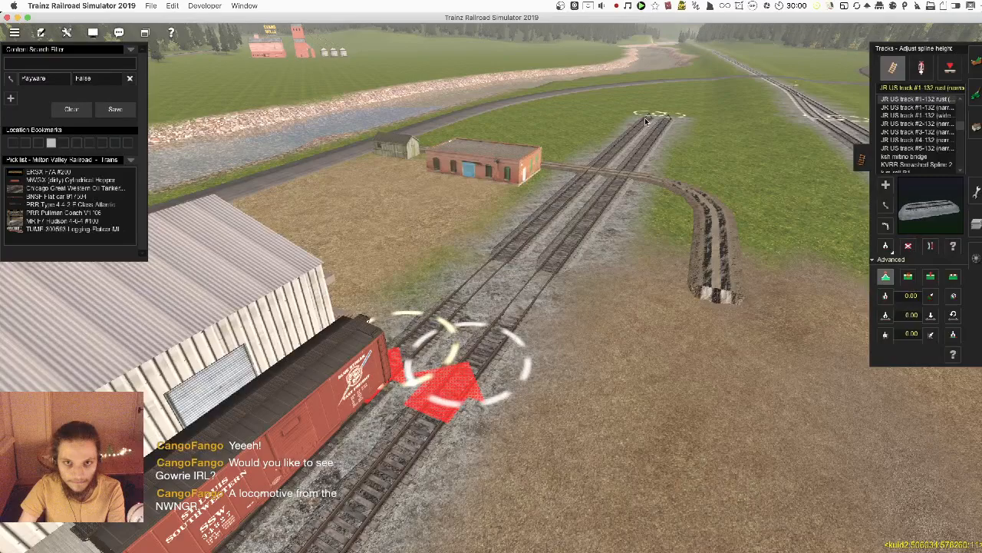
pyautogui.scroll(-5, 646, 120)
pyautogui.press('Left')
# - Switch to train editing and delete the boxcars standing beside the corrugated shed
pyautogui.click(975, 257)
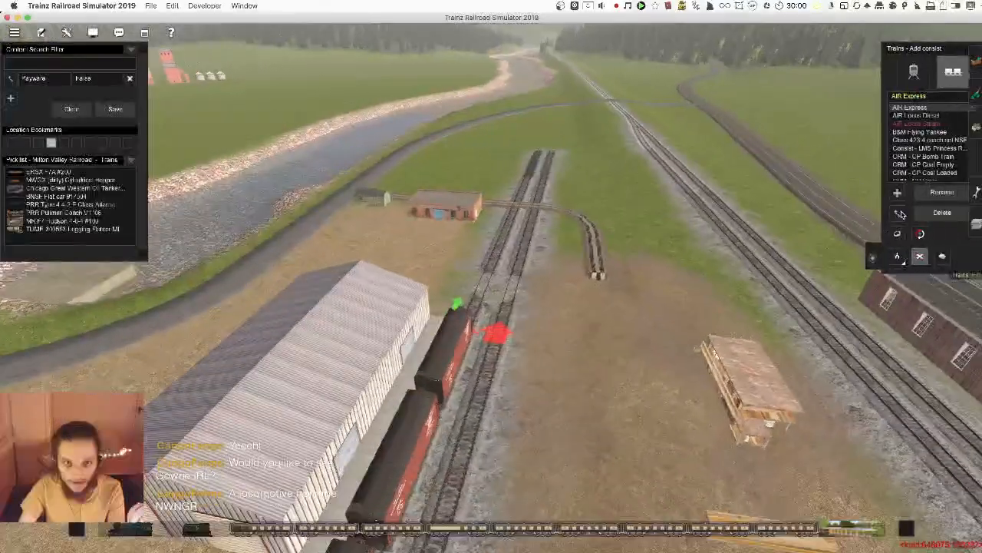
pyautogui.click(900, 214)
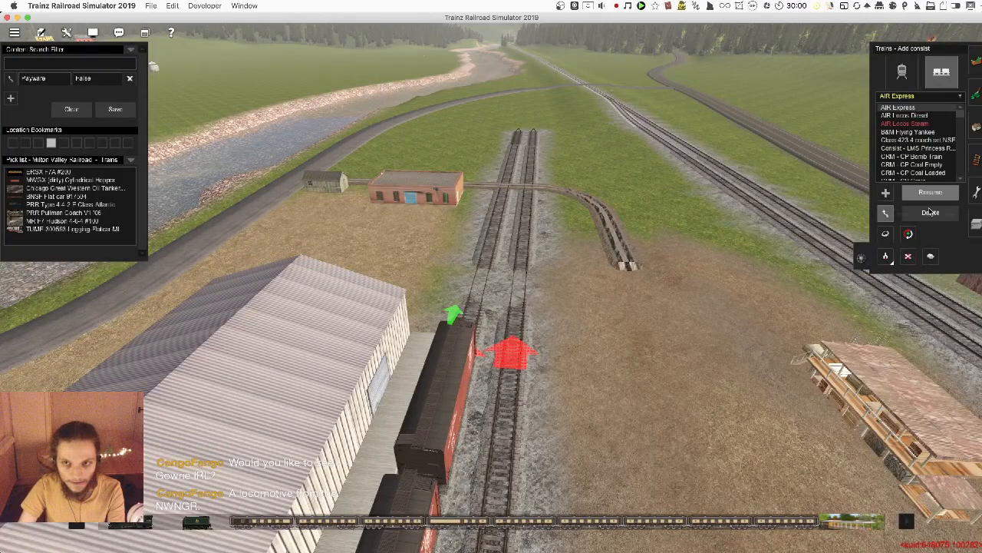
pyautogui.click(977, 222)
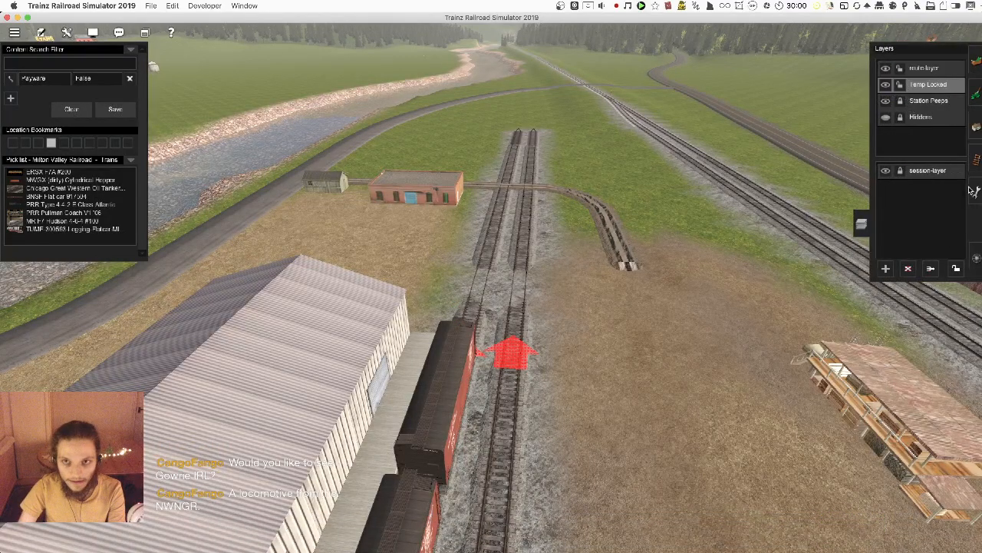
pyautogui.click(977, 260)
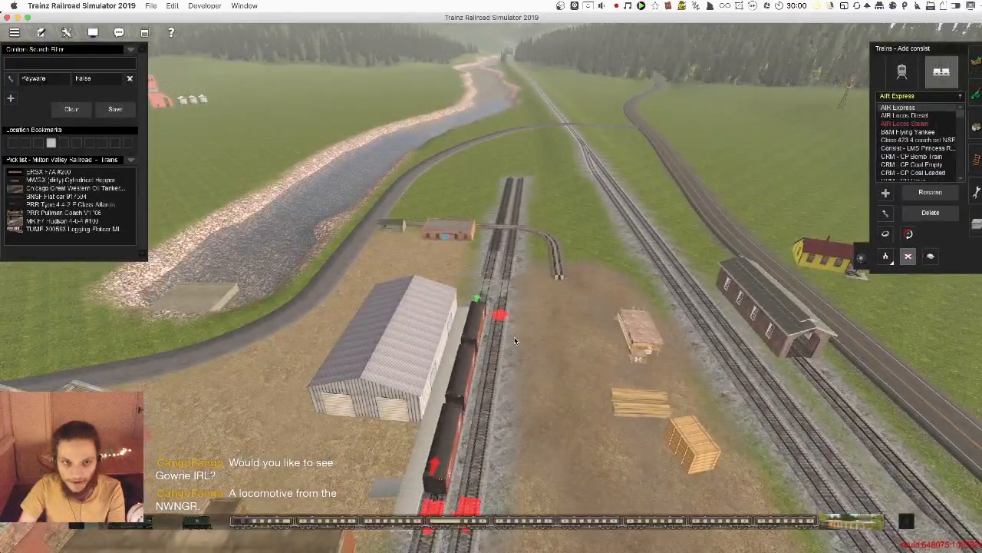
pyautogui.click(469, 340)
pyautogui.scroll(5, 469, 341)
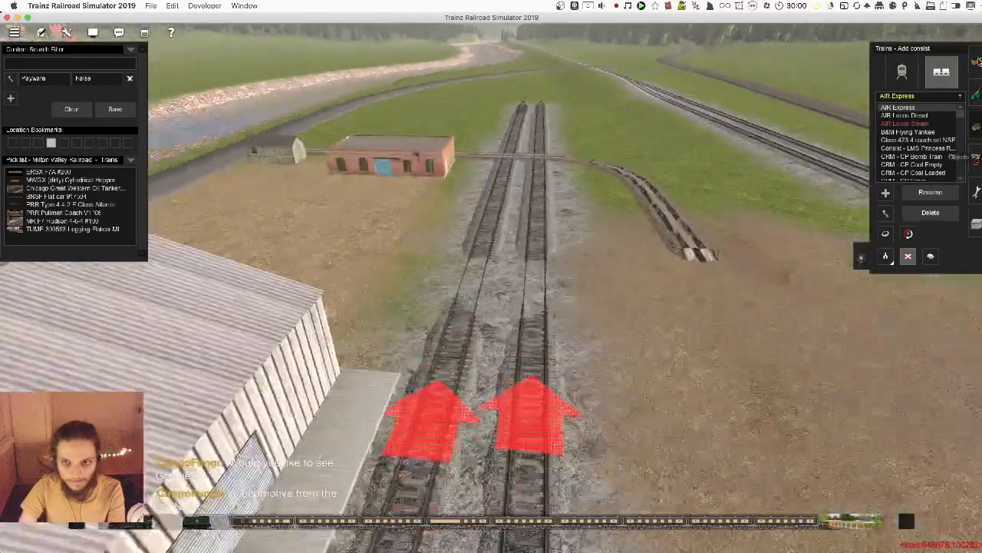
# - Make the route layer active and return to spline height adjustment at the two tracks beside the shed
pyautogui.click(977, 60)
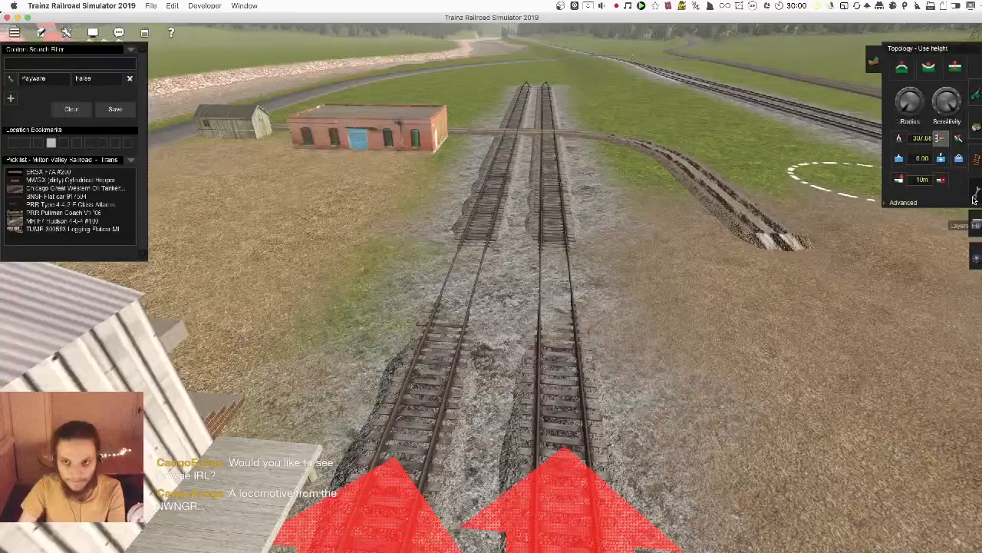
pyautogui.click(976, 225)
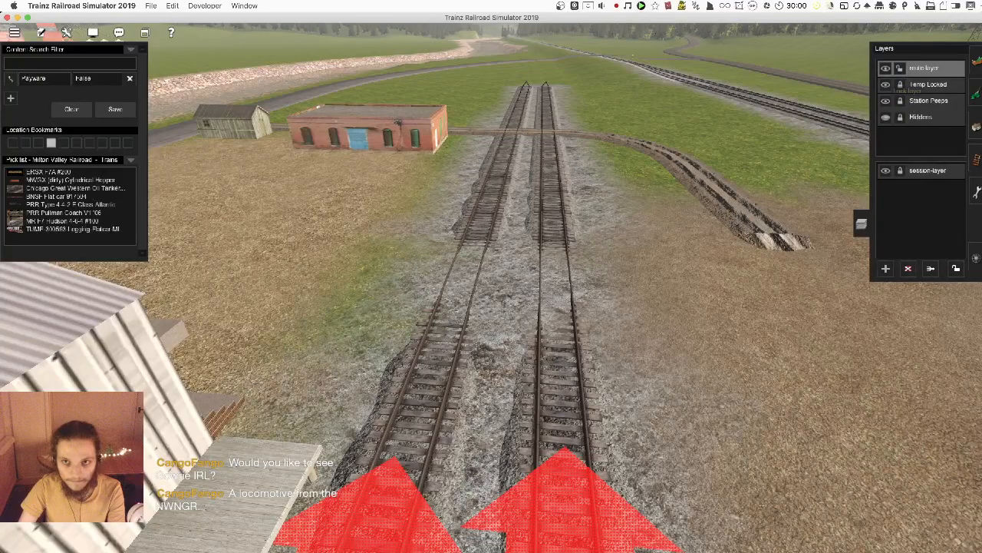
pyautogui.click(977, 160)
pyautogui.scroll(-5, 491, 307)
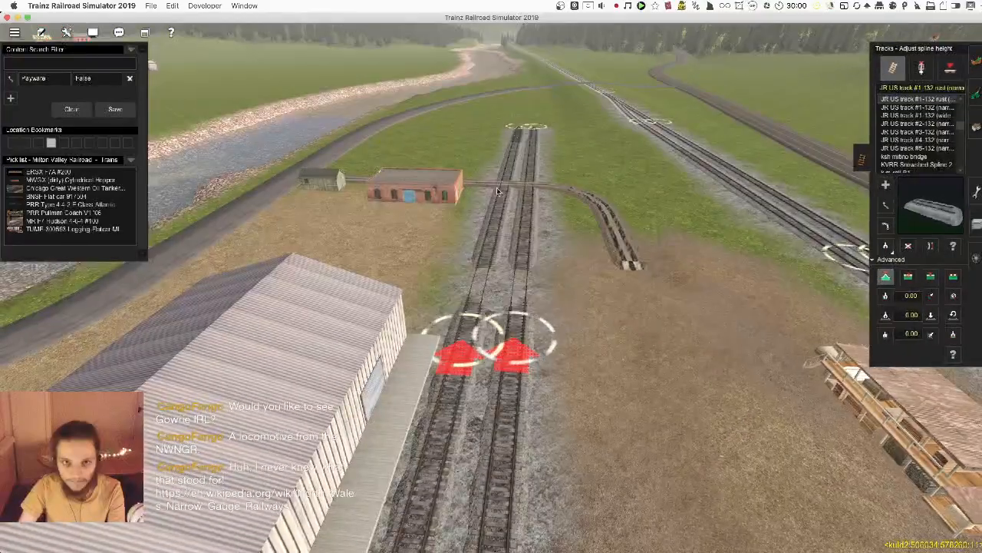
pyautogui.scroll(5, 691, 207)
pyautogui.moveTo(498, 191)
pyautogui.mouseDown(button='right')
pyautogui.moveTo(839, 225)
pyautogui.moveTo(839, 139)
pyautogui.moveTo(840, 248)
pyautogui.mouseUp(button='right')
# - Undo levelling the ground at height 308 and level it across both tracks by the shed steps at 307.8 instead
pyautogui.press('F1')
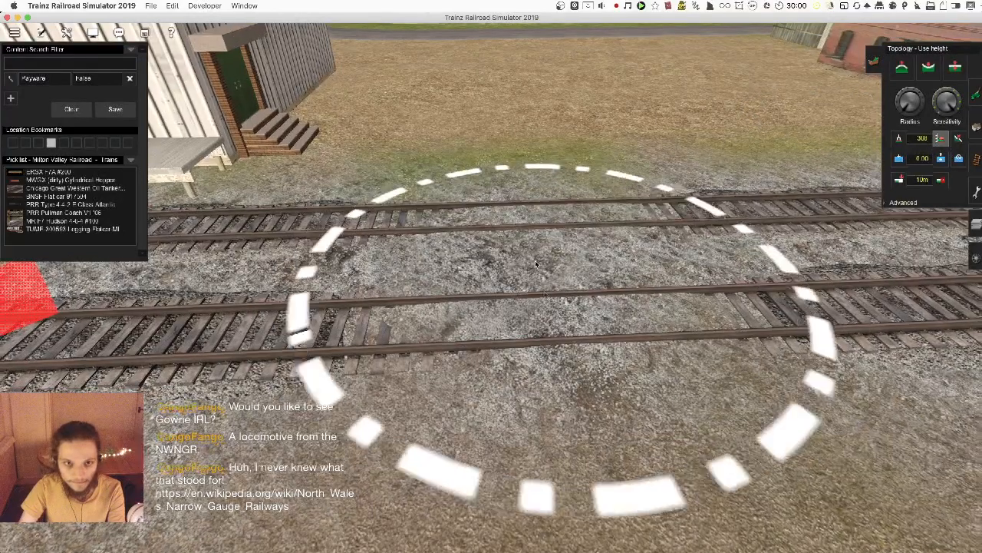
pyautogui.moveTo(535, 260); pyautogui.dragTo(521, 222)
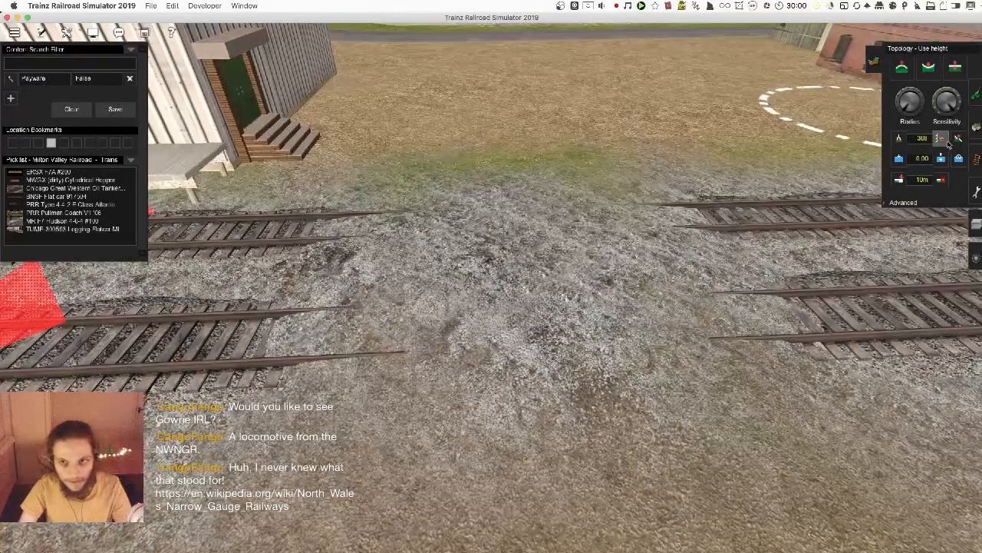
pyautogui.press('super+z')
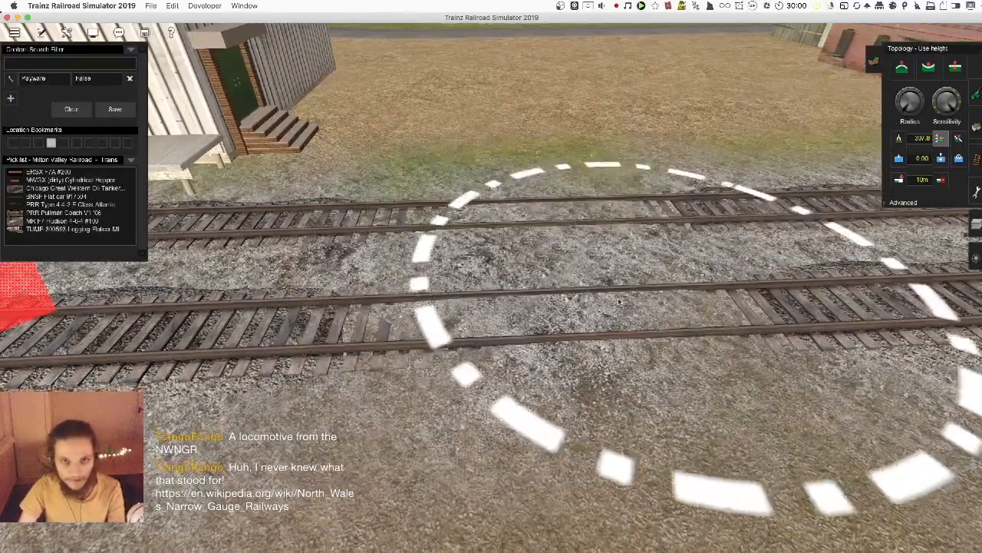
pyautogui.scroll(-5, 535, 328)
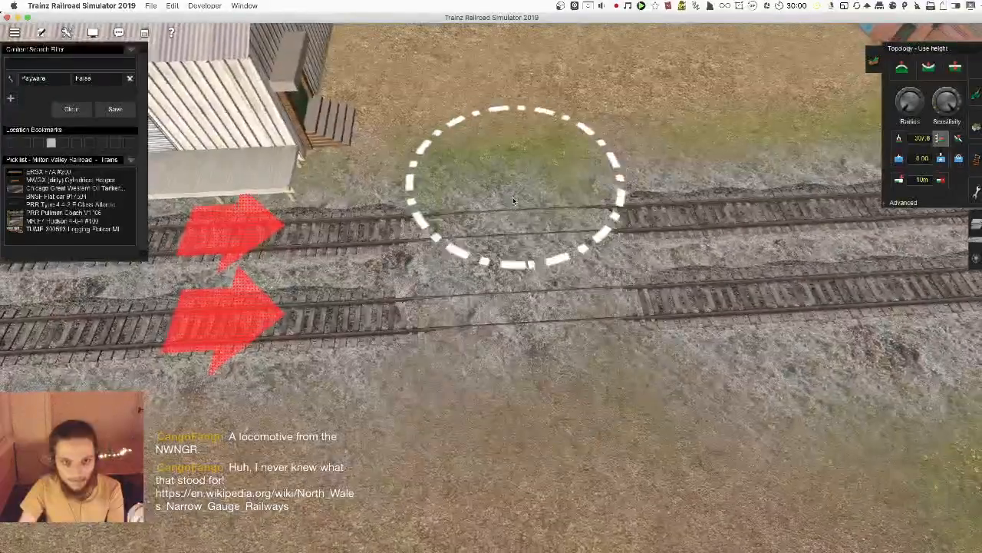
pyautogui.press('Down')
pyautogui.press('Right')
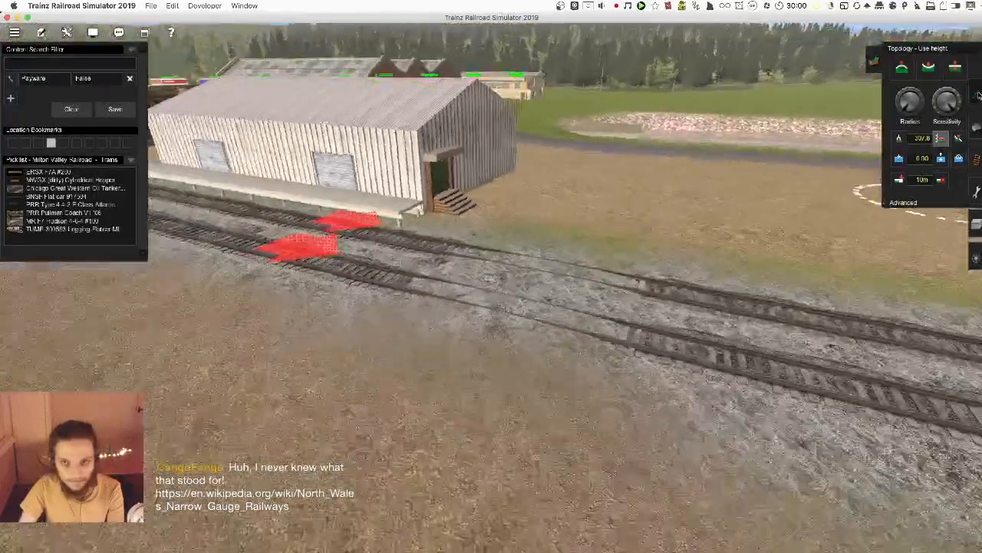
# - Sample the brown gravelly dirt texture beside the shed and paint it across both tracks where the ballast is buried
pyautogui.scroll(-3, 859, 265)
pyautogui.press('F2')
pyautogui.press('Up')
pyautogui.press('Right')
pyautogui.click(888, 329)
pyautogui.click(776, 294)
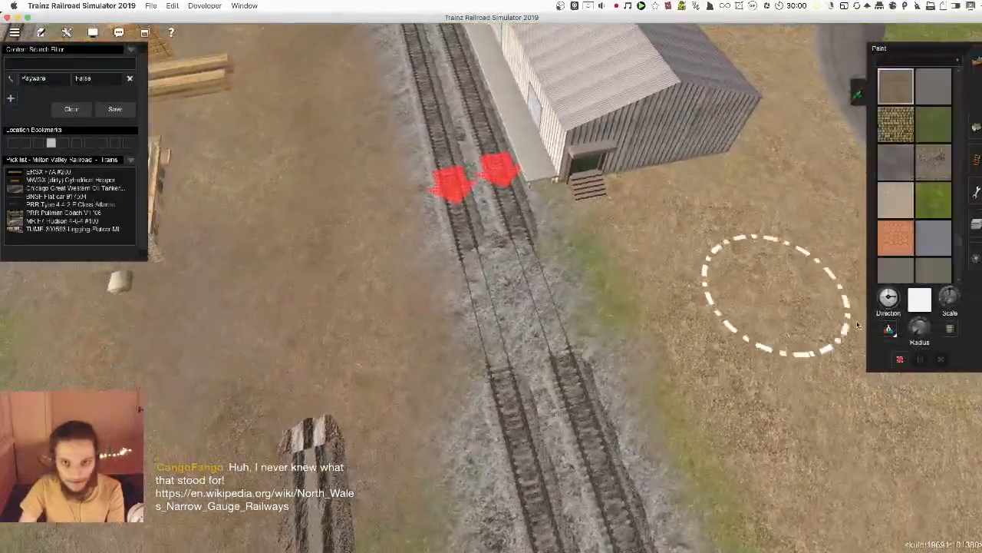
pyautogui.scroll(3, 730, 277)
pyautogui.moveTo(730, 277)
pyautogui.mouseDown()
pyautogui.moveTo(559, 285)
pyautogui.moveTo(323, 349)
pyautogui.mouseUp()
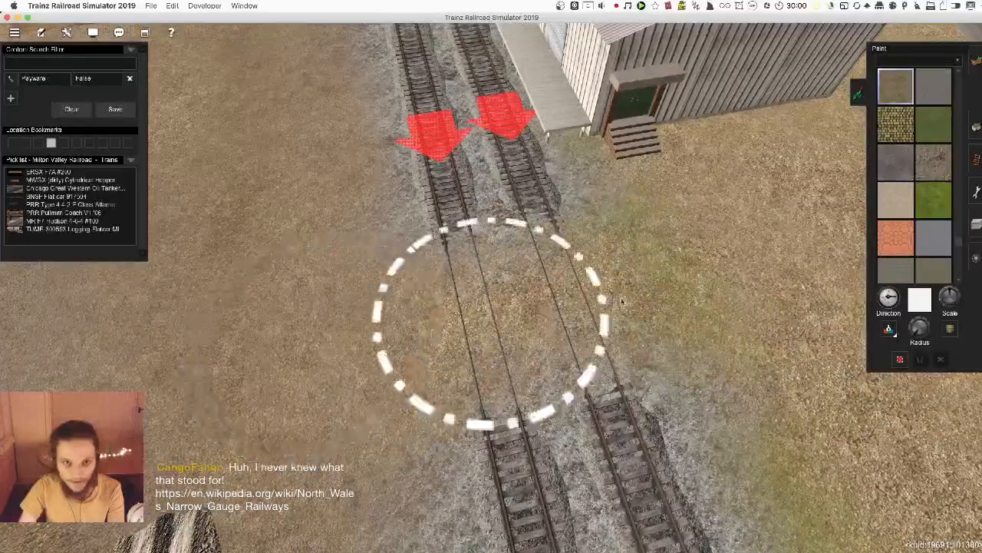
pyautogui.moveTo(621, 301)
pyautogui.mouseDown()
pyautogui.moveTo(701, 267)
pyautogui.moveTo(414, 287)
pyautogui.moveTo(353, 219)
pyautogui.moveTo(305, 301)
pyautogui.mouseUp()
pyautogui.press('Right')
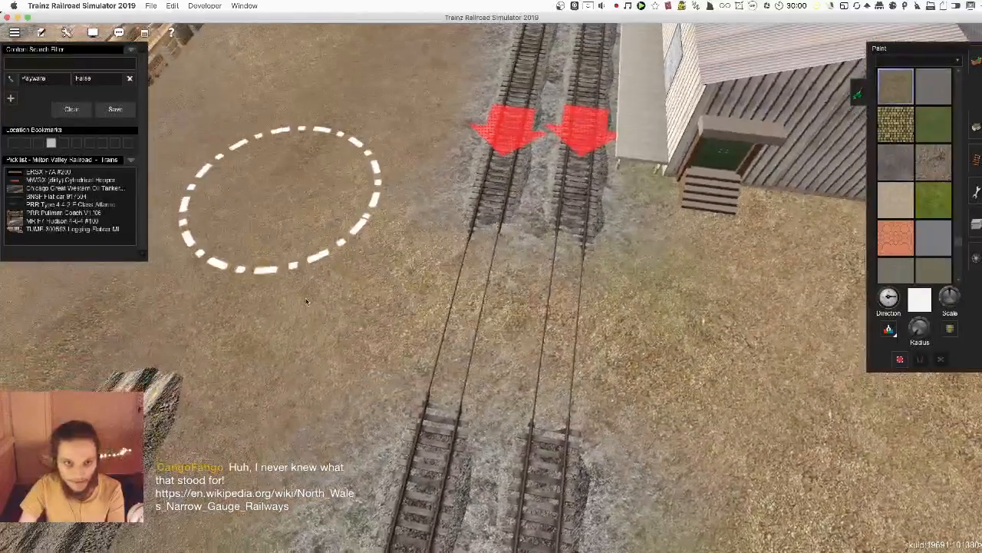
pyautogui.press('Down')
# - Extend the brown dirt texture on both sides of the track crossing and over the grass near the shed steps
pyautogui.scroll(-3, 837, 332)
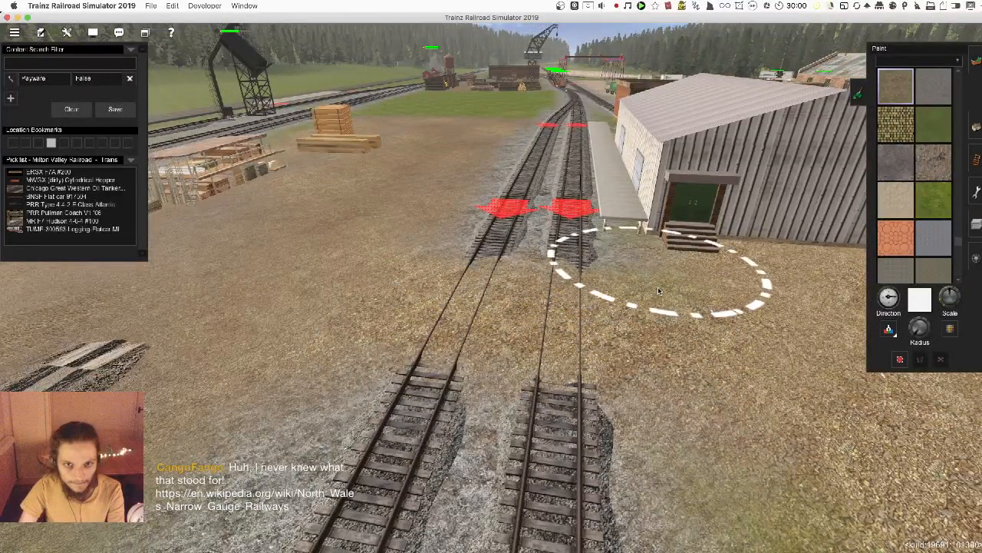
pyautogui.press('Right')
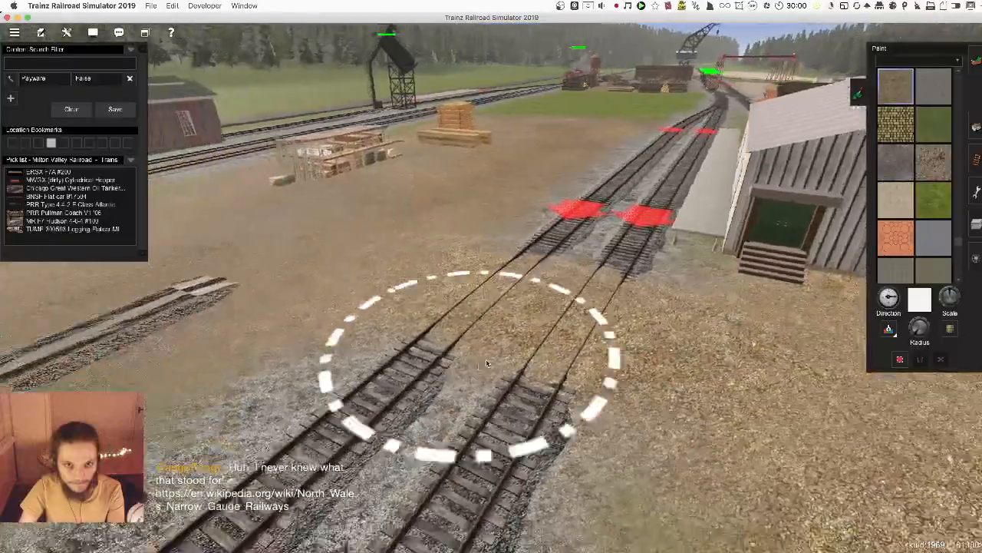
pyautogui.scroll(-3, 495, 330)
pyautogui.scroll(5, 500, 313)
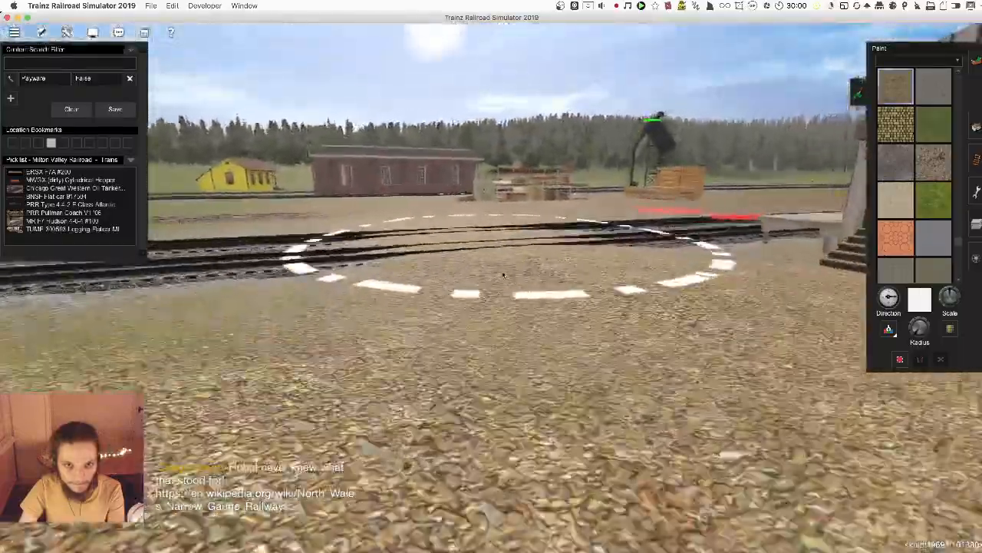
pyautogui.press('Right')
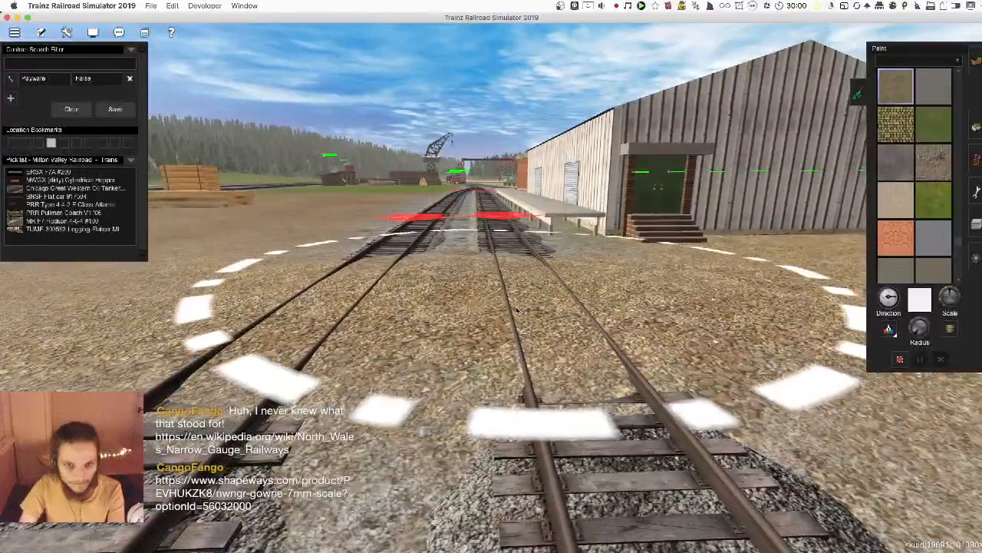
# - Sample the Crossing Checkrail 32 track object from the road crossing beyond the log yard
pyautogui.scroll(-5, 516, 311)
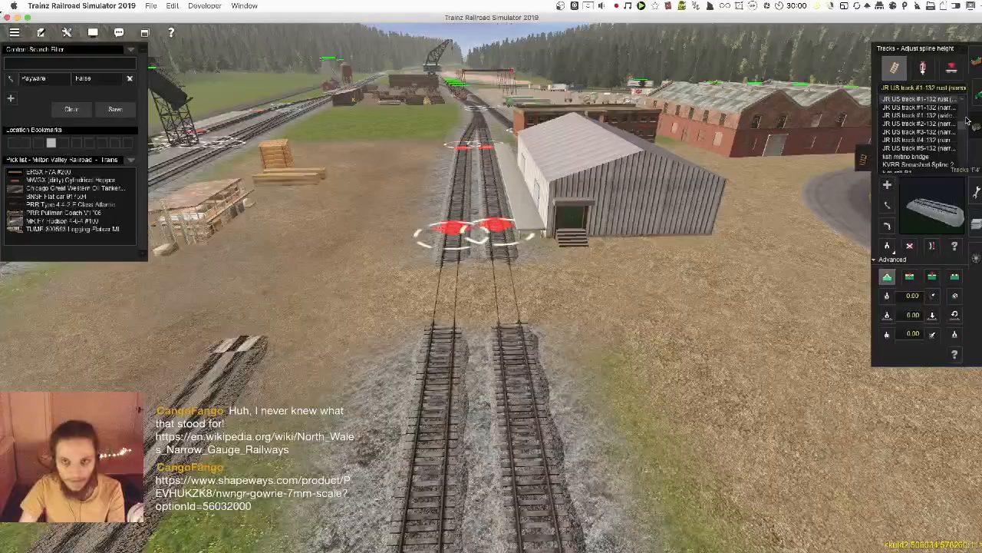
pyautogui.press('Up')
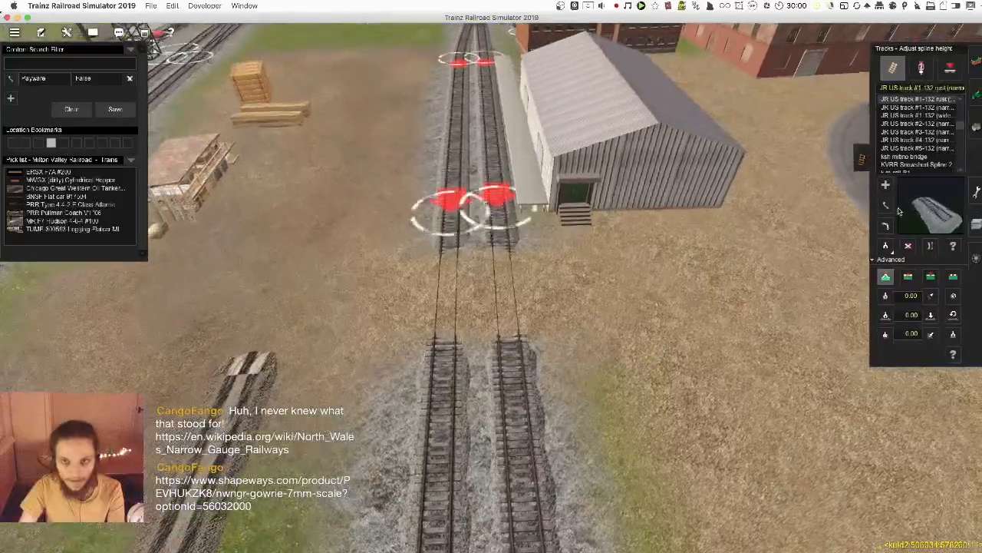
pyautogui.click(886, 246)
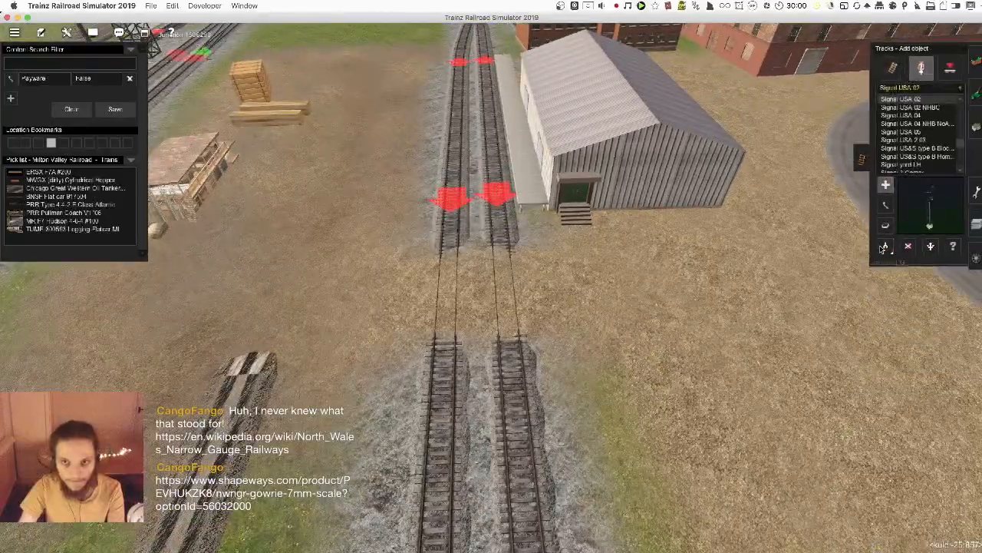
pyautogui.press('Up')
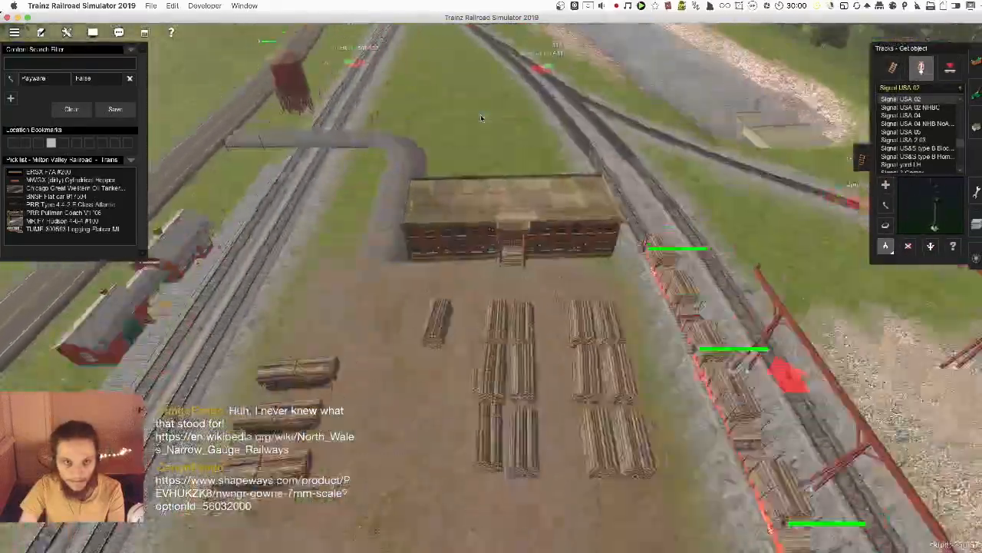
pyautogui.press('Up')
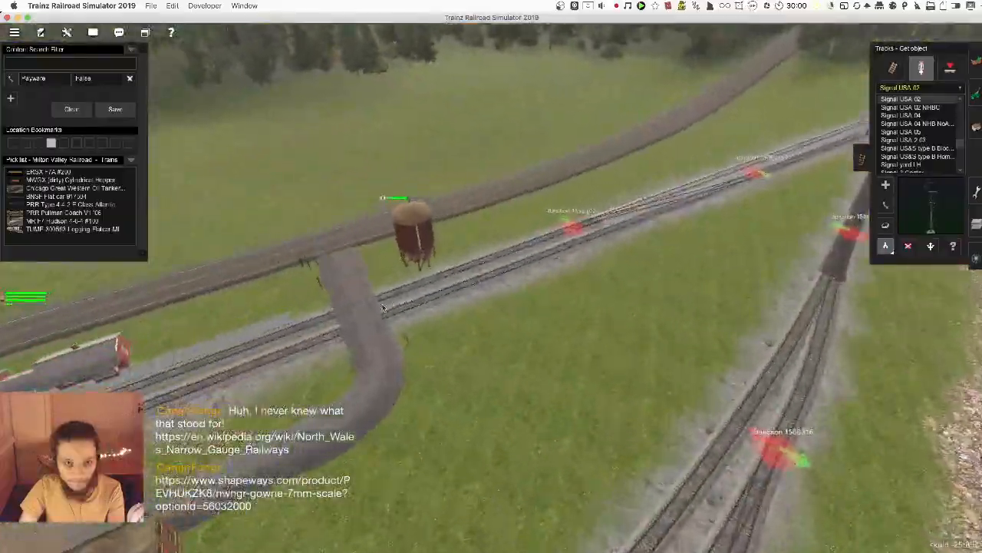
pyautogui.scroll(5, 423, 306)
pyautogui.click(461, 305)
# - Place a Crossing Checkrail 32 on the shed-side track at the shed end of the brown dirt crossing
pyautogui.scroll(-5, 461, 305)
pyautogui.press('Left')
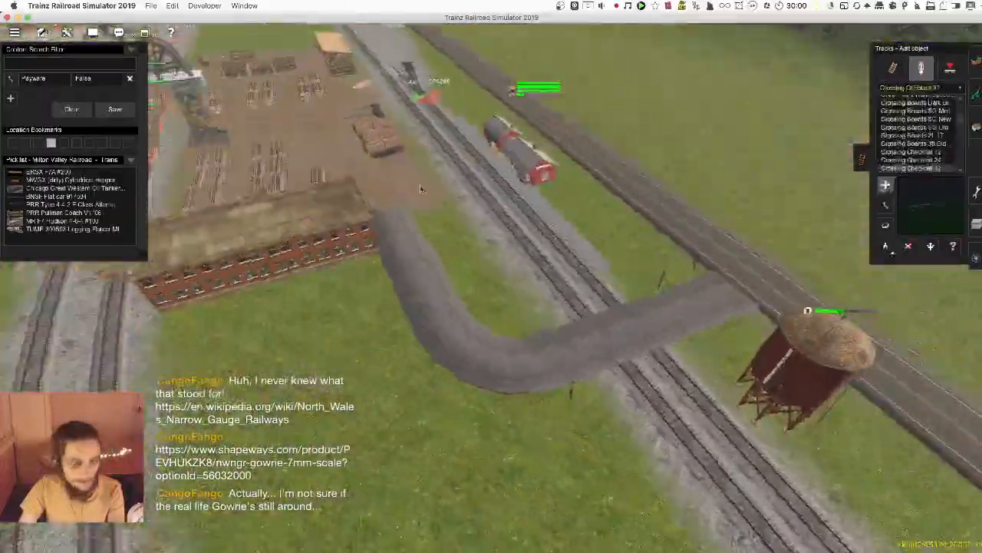
pyautogui.press('Up')
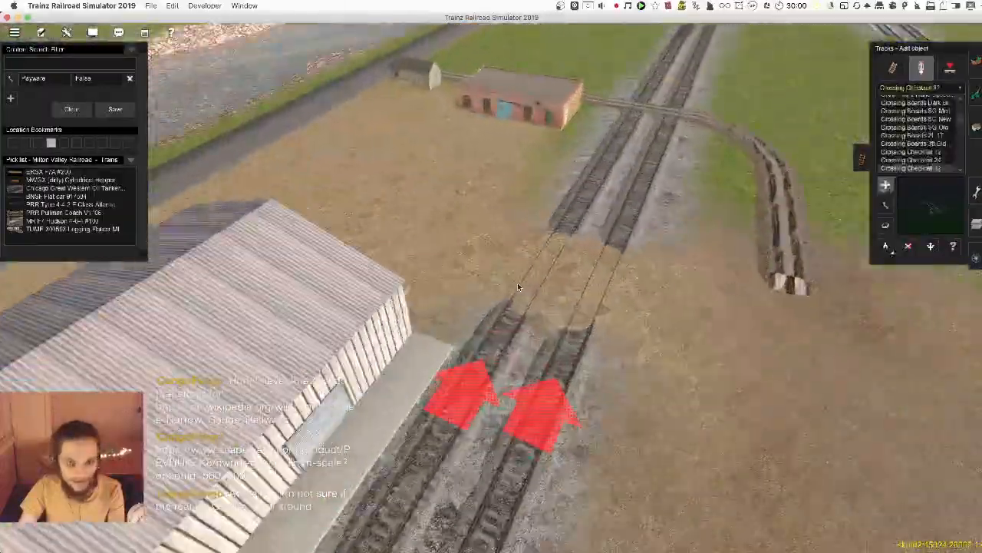
pyautogui.scroll(5, 519, 283)
pyautogui.scroll(2, 525, 273)
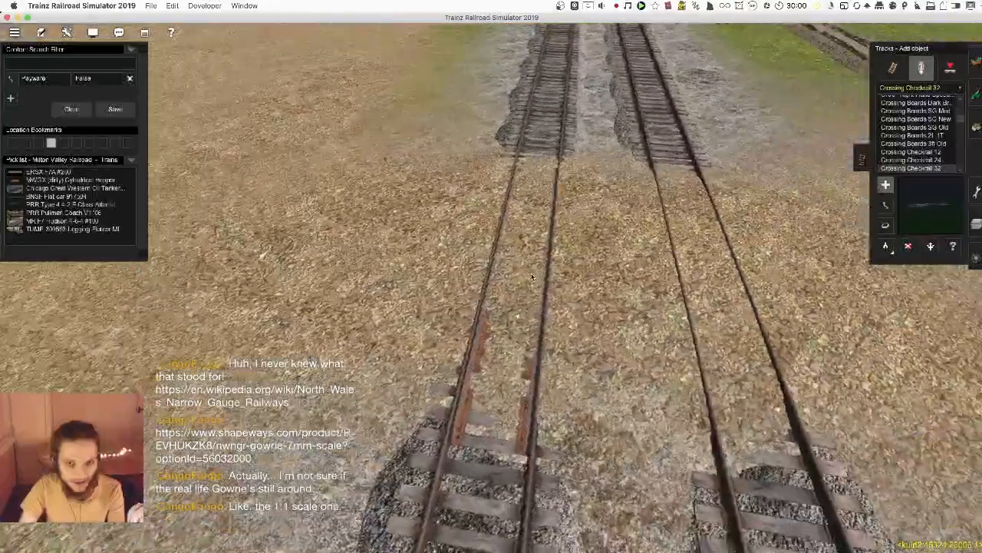
# - Position Crossing Checkrail 32 pieces at both ends of the brown dirt crossing on both shed tracks
pyautogui.scroll(-5, 532, 276)
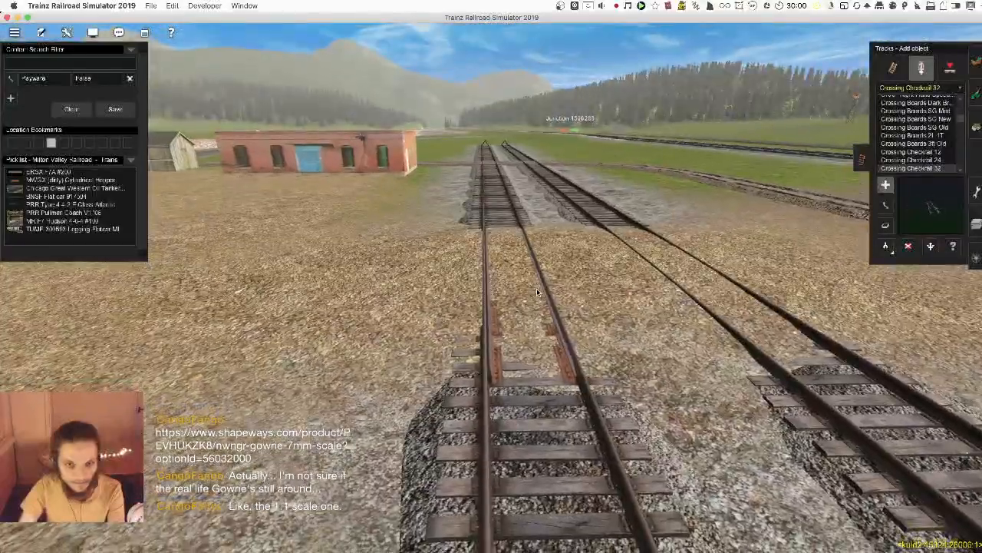
pyautogui.moveTo(537, 288); pyautogui.dragTo(516, 290, button='right')
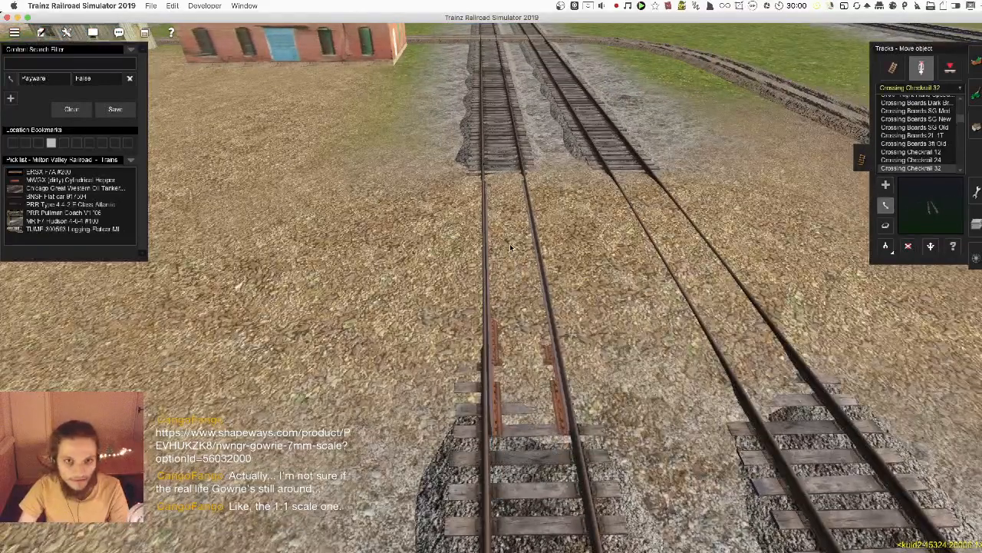
pyautogui.click(674, 248)
pyautogui.moveTo(671, 248); pyautogui.dragTo(664, 232)
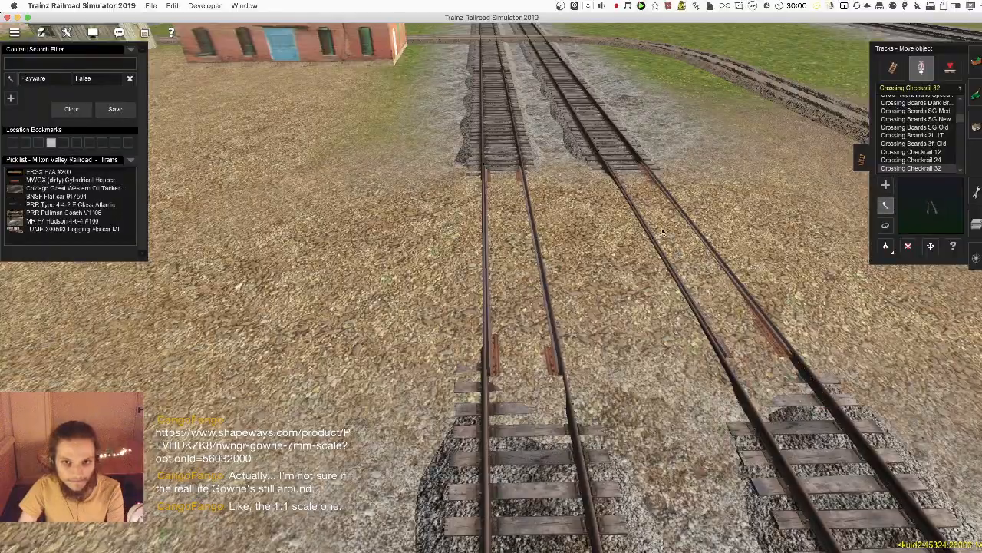
pyautogui.moveTo(663, 231); pyautogui.dragTo(473, 290, button='right')
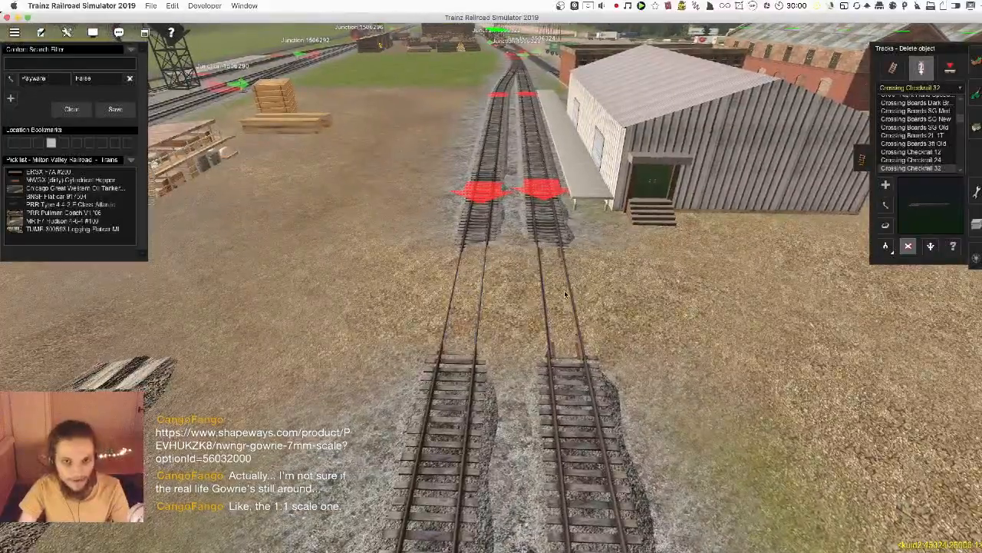
# - Delete the rutted dirt road spline that crosses the two shed tracks beside the red brick building
pyautogui.scroll(-5, 484, 335)
pyautogui.moveTo(484, 336); pyautogui.dragTo(499, 287, button='right')
pyautogui.scroll(5, 499, 287)
pyautogui.scroll(-2, 519, 267)
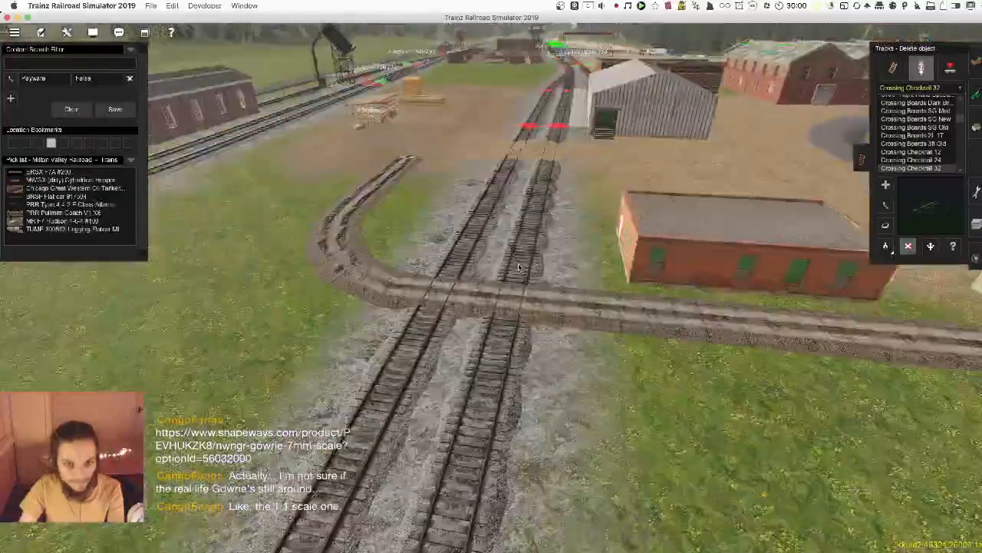
pyautogui.scroll(-3, 519, 267)
pyautogui.scroll(-6, 499, 288)
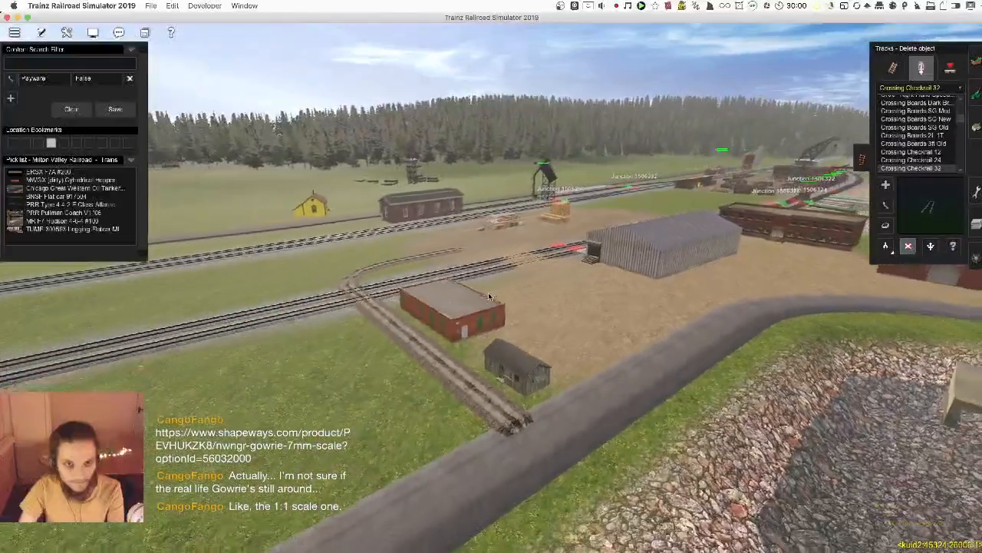
pyautogui.scroll(-4, 488, 305)
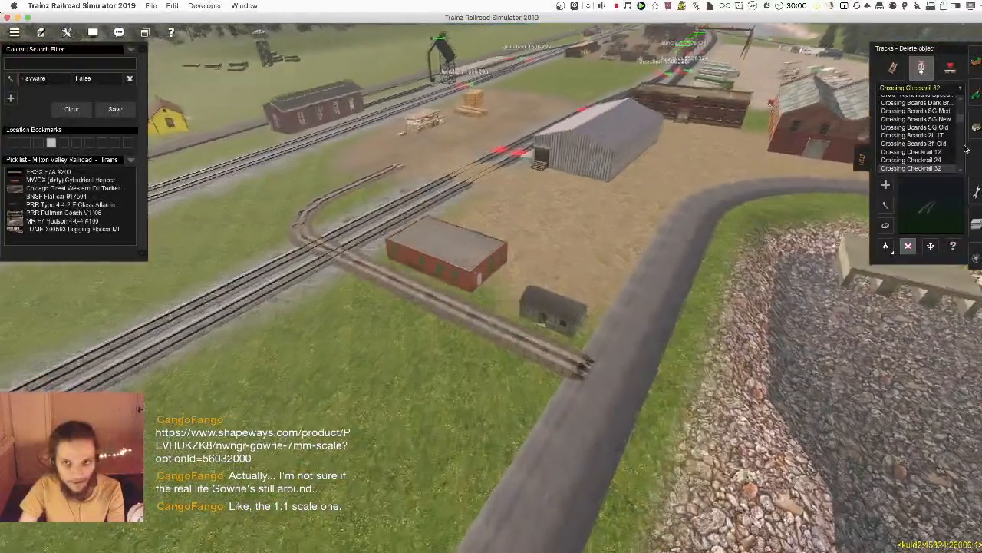
pyautogui.click(975, 127)
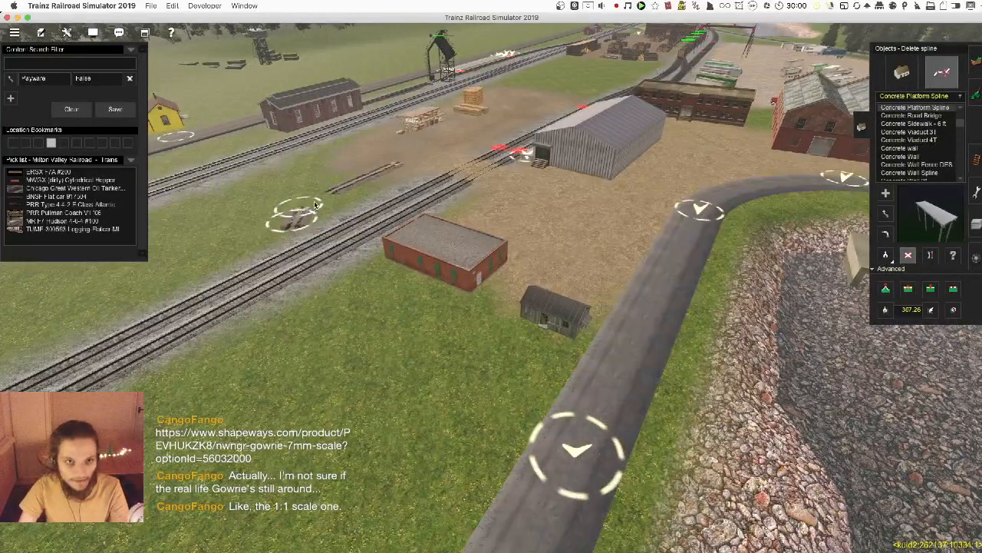
pyautogui.press('Right')
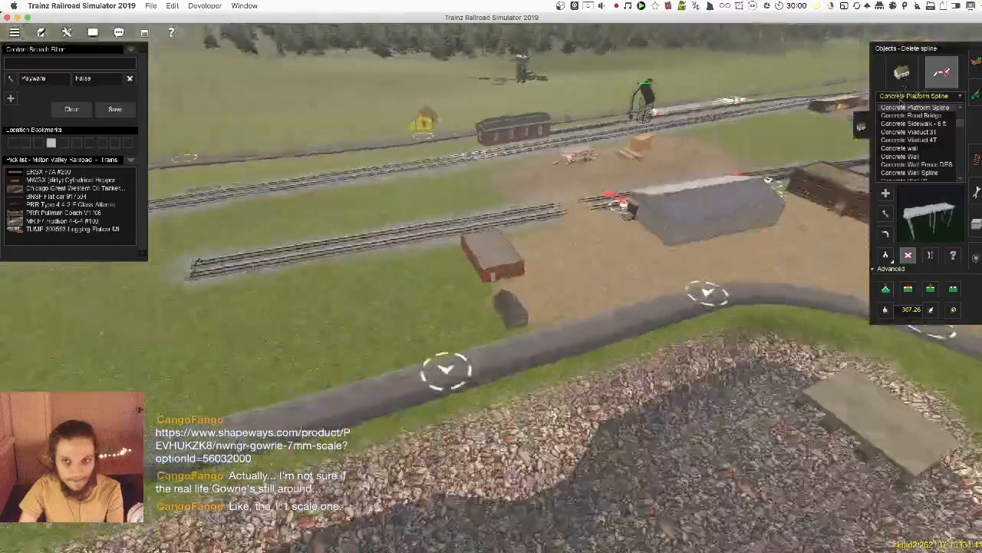
# - Rotate the small grey wooden hut beside the paved road
pyautogui.click(901, 72)
pyautogui.click(885, 234)
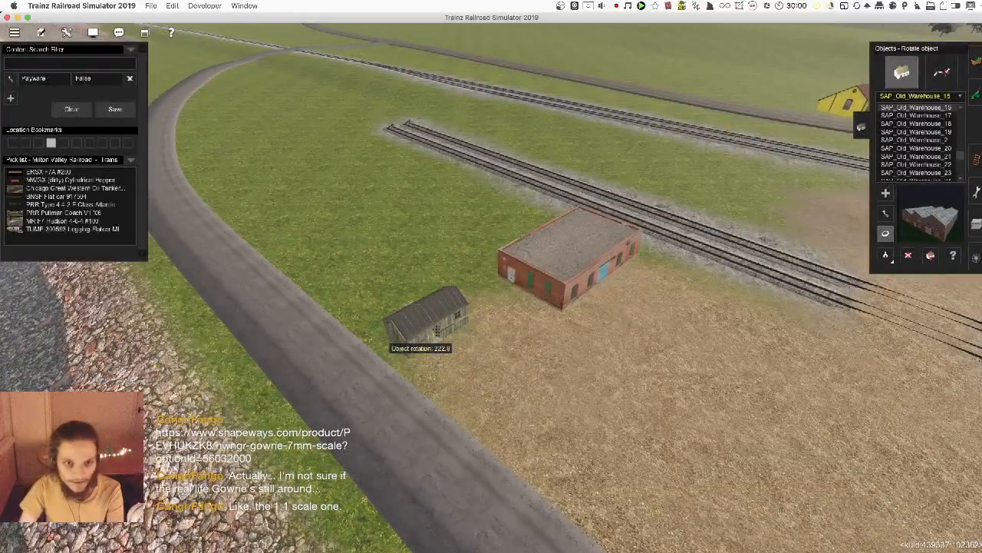
pyautogui.scroll(-3, 513, 343)
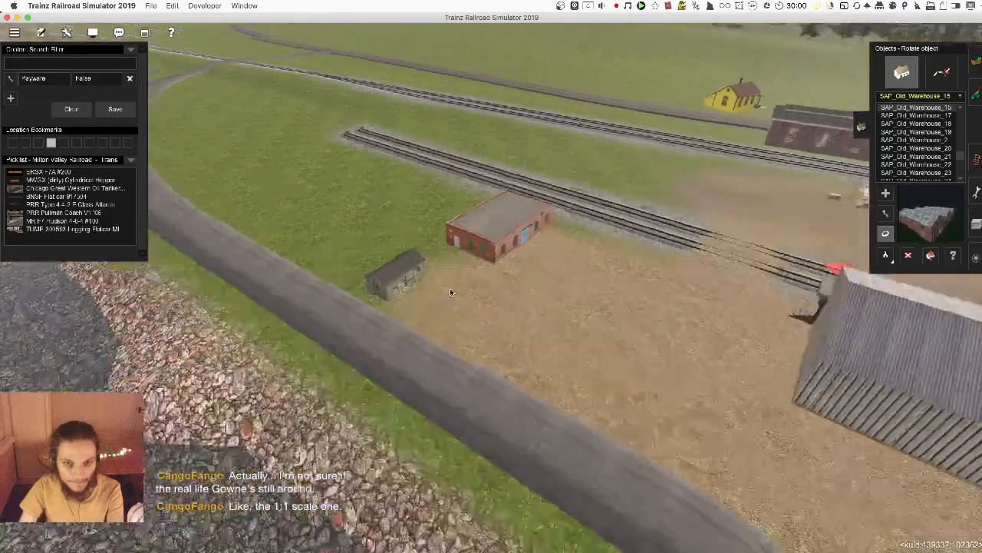
# - Adjust the angle of the red brick building and move it closer to the small grey hut
pyautogui.scroll(4, 450, 292)
pyautogui.press('Left')
pyautogui.press('Up')
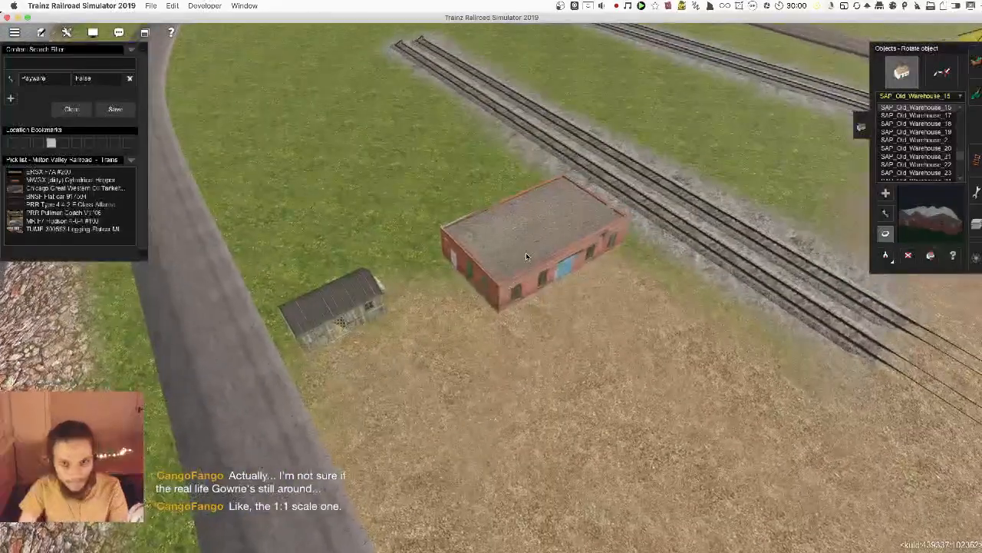
pyautogui.moveTo(526, 252); pyautogui.dragTo(502, 252)
pyautogui.press('m')
pyautogui.press('Left')
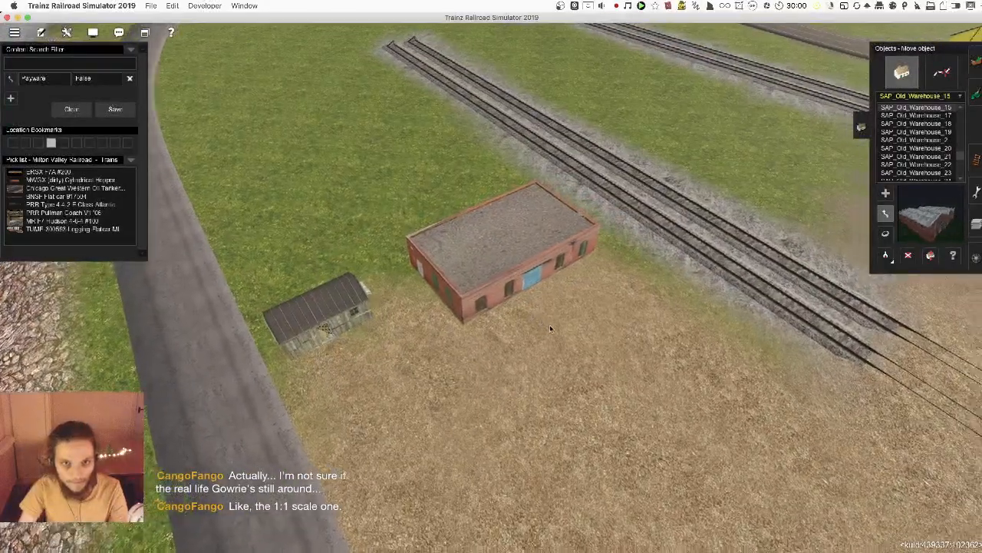
# - Survey the warehouse complex, the shed tracks and the lumber area from several angles and distances
pyautogui.scroll(-4, 549, 325)
pyautogui.moveTo(549, 324); pyautogui.dragTo(498, 307, button='right')
pyautogui.press('Down')
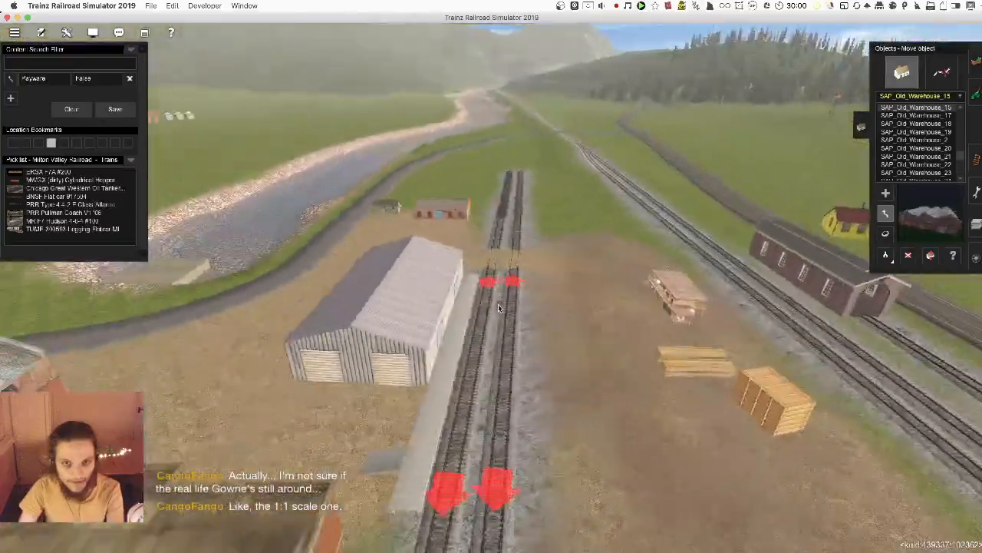
pyautogui.scroll(-5, 498, 308)
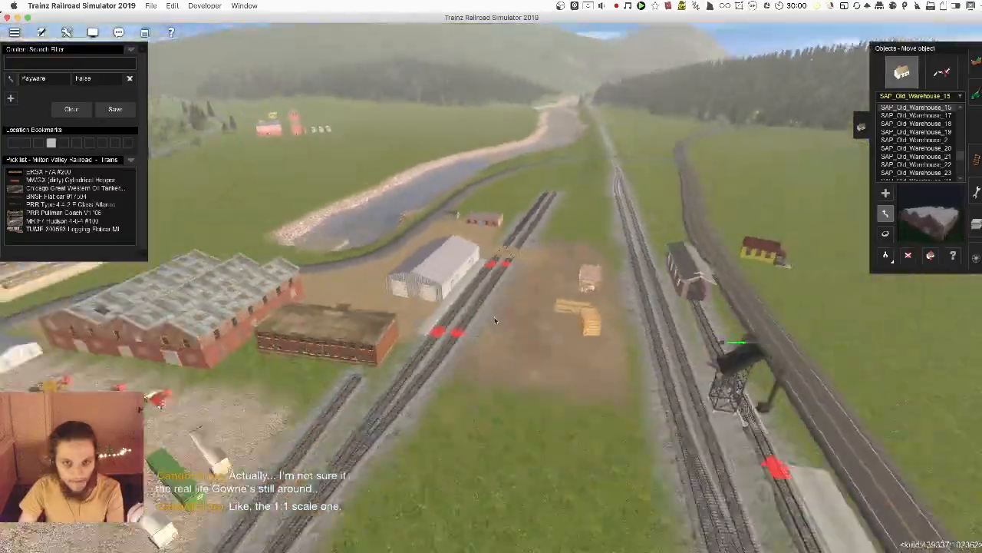
pyautogui.press('Left')
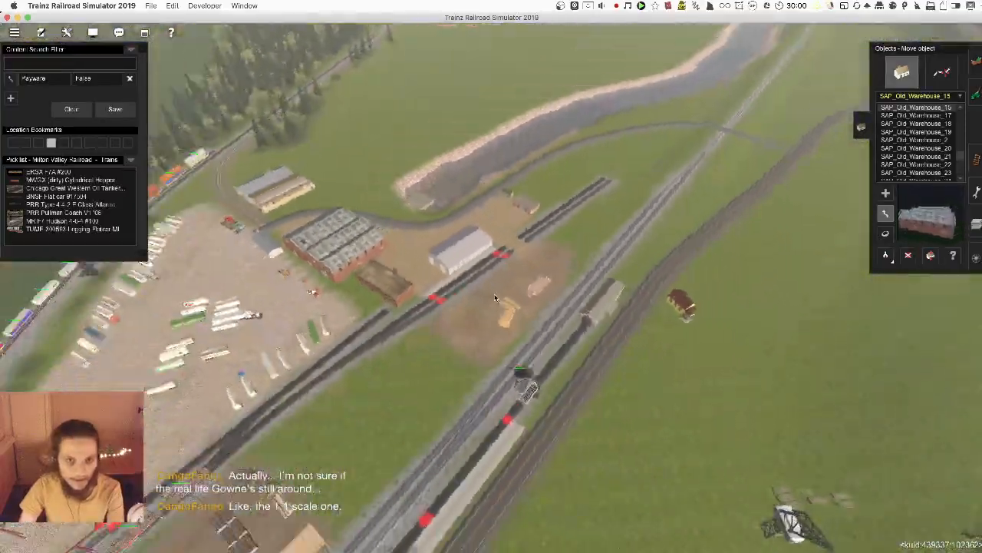
pyautogui.press('Left')
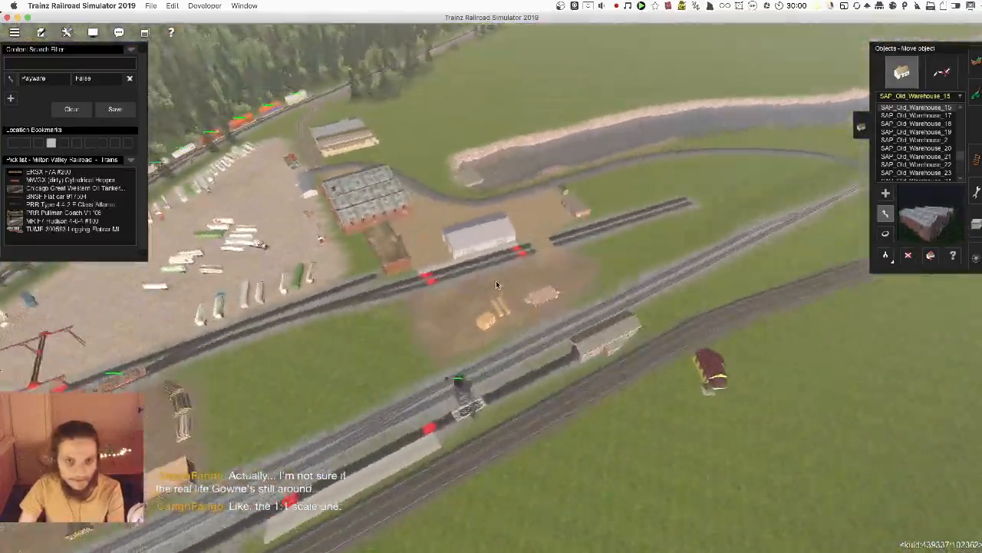
pyautogui.press('Down')
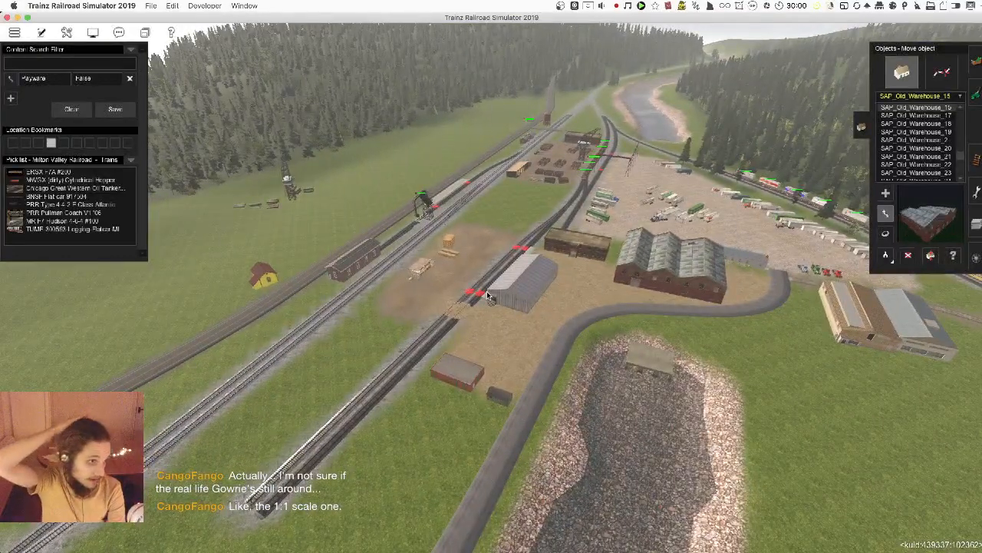
pyautogui.hotkey('ctrl', 'F2')
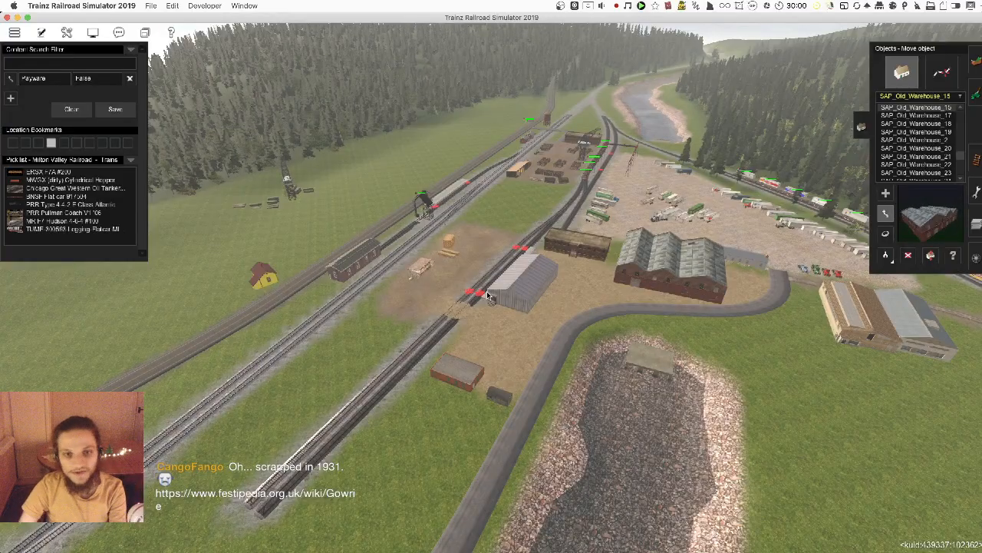
pyautogui.rightClick(461, 354)
pyautogui.press('Left')
pyautogui.press('Down')
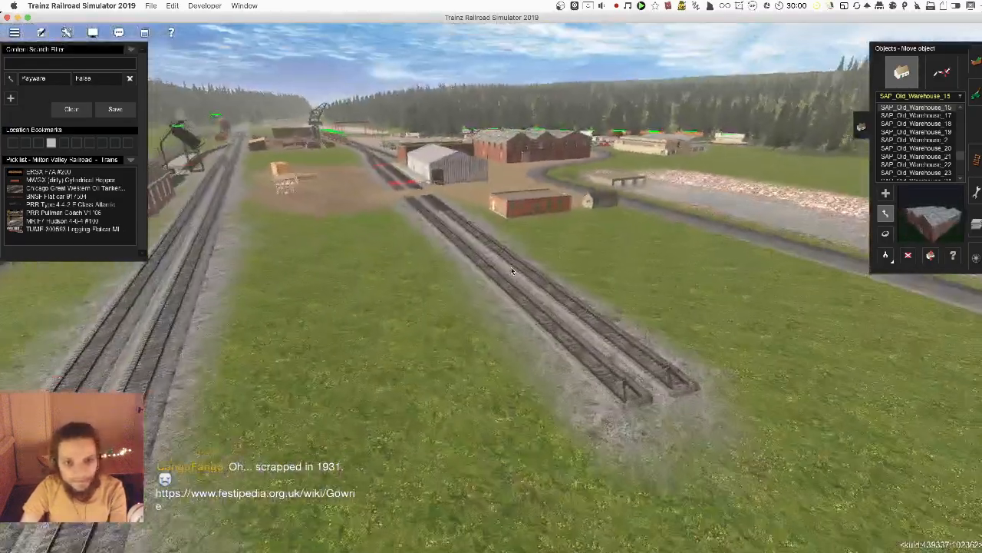
pyautogui.rightClick(441, 216)
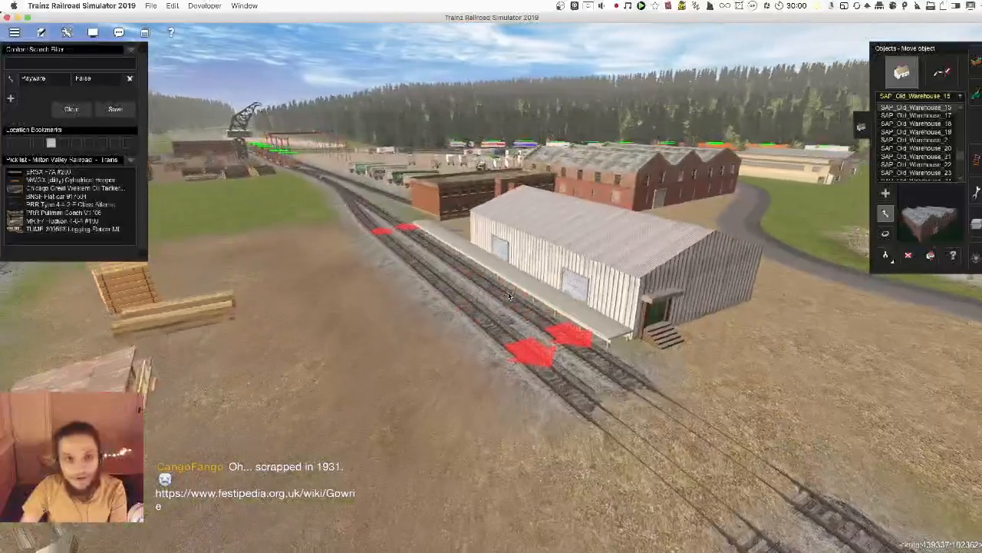
pyautogui.rightClick(498, 307)
pyautogui.press('Up')
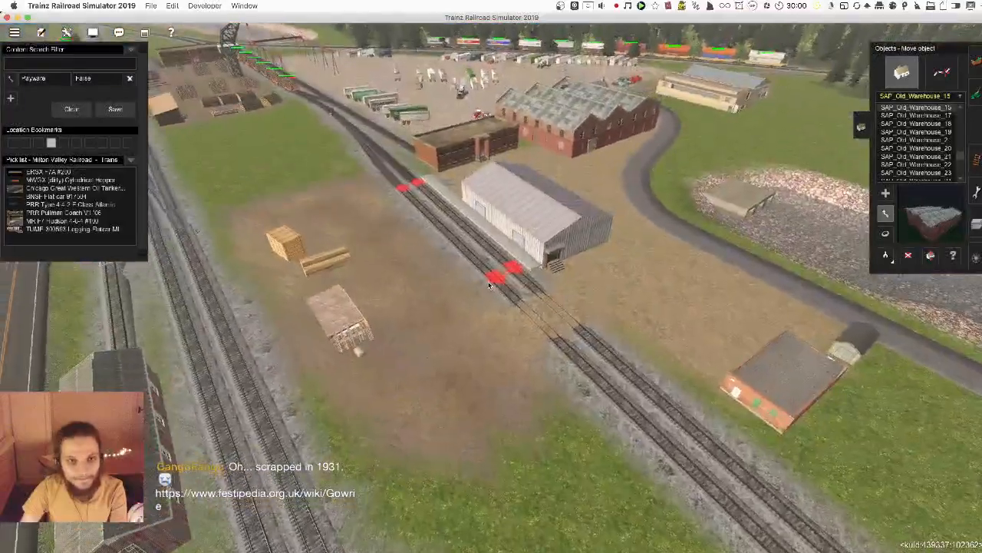
pyautogui.scroll(-3, 495, 291)
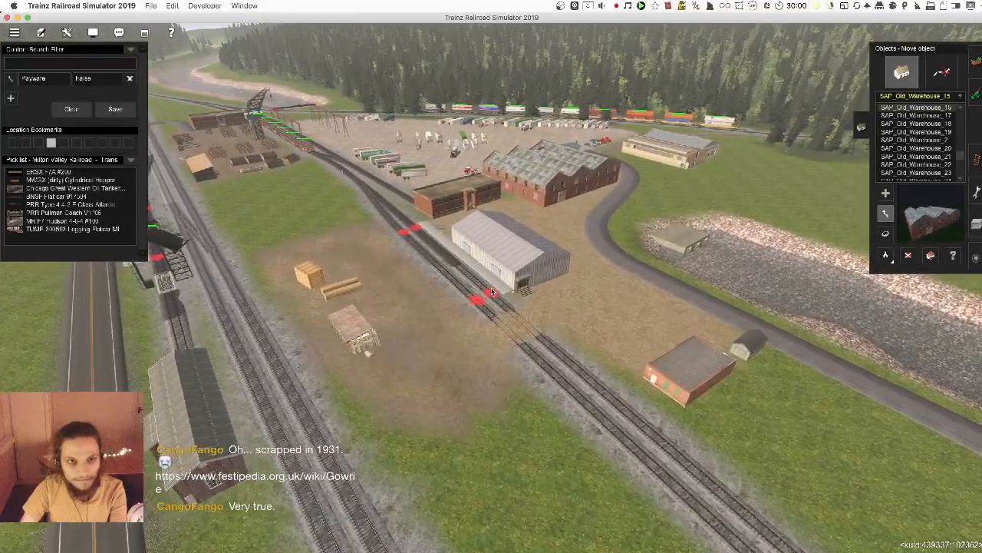
# - Sample the DHR-Lumber-Yard object from the roofed lumber rack on the dirt area opposite the metal shed
pyautogui.rightClick(423, 310)
pyautogui.scroll(5, 423, 309)
pyautogui.press('Left')
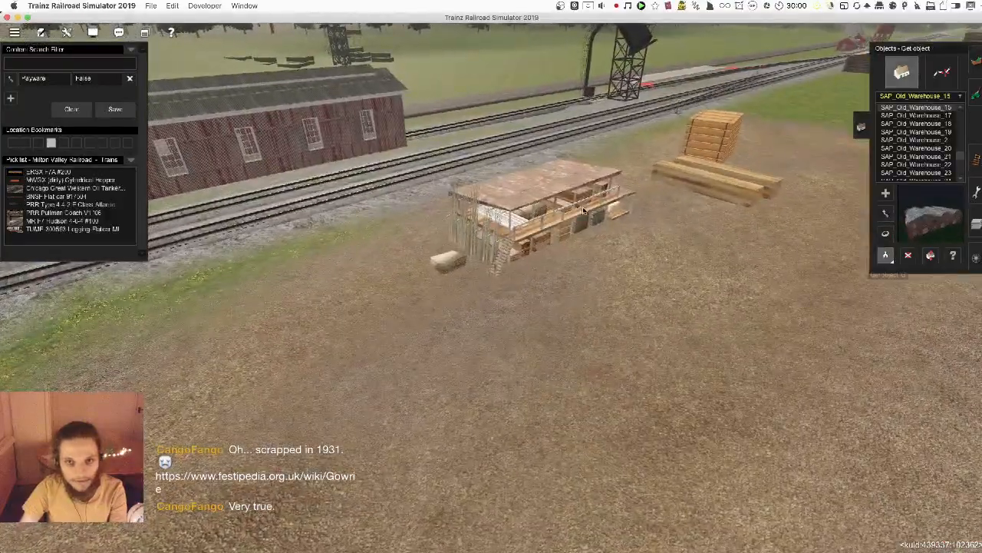
pyautogui.rightClick(535, 220)
pyautogui.press('Left')
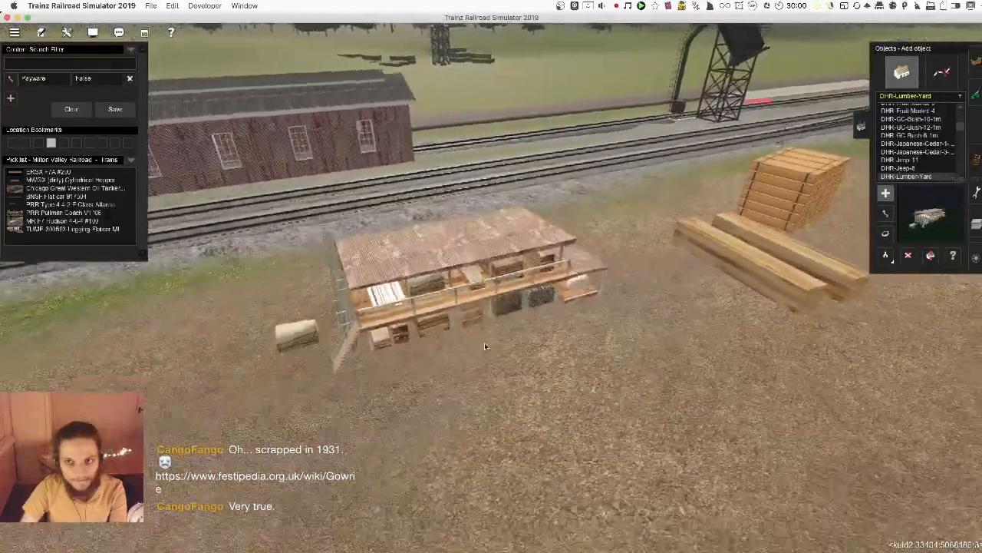
pyautogui.rightClick(484, 345)
pyautogui.press('Left')
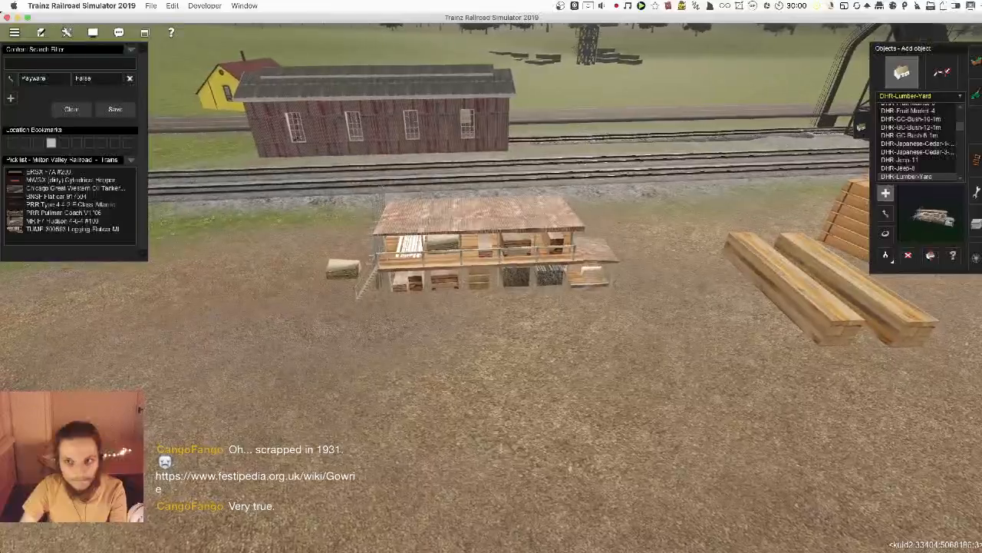
pyautogui.rightClick(540, 273)
pyautogui.press('Left')
pyautogui.scroll(-5, 540, 273)
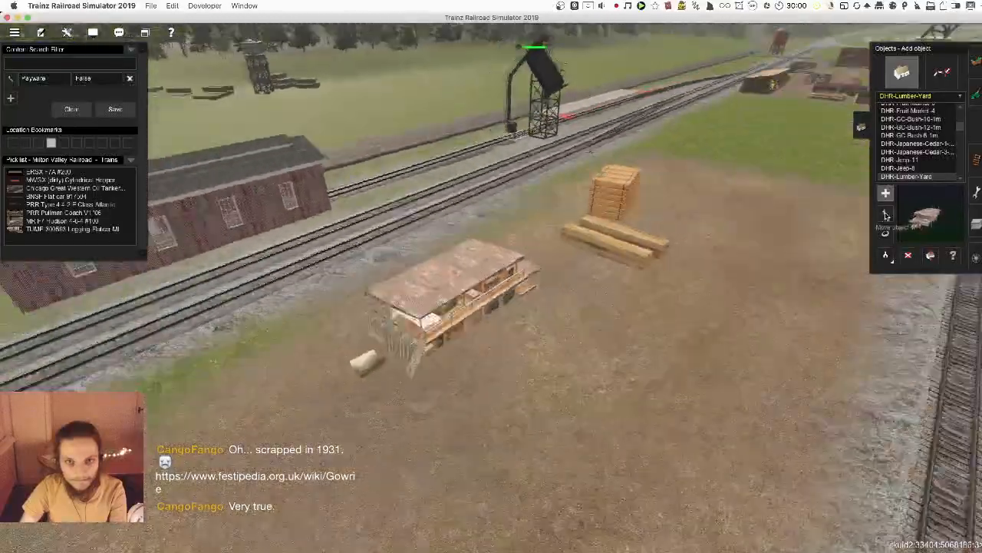
# - Move the roofed lumber rack to the far end of the dirt area, beside the shed tracks near the crossing
pyautogui.click(886, 213)
pyautogui.rightClick(495, 327)
pyautogui.press('Left')
pyautogui.press('Right')
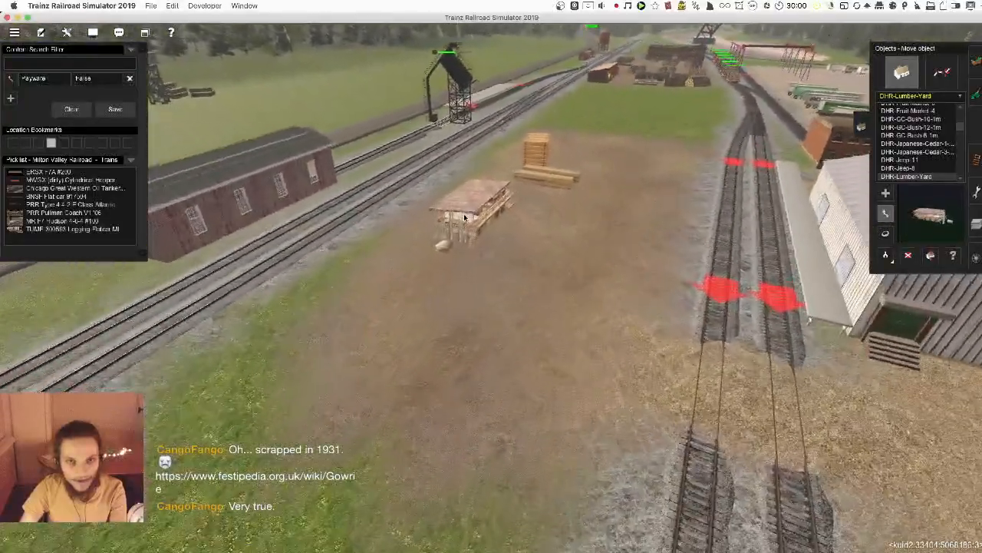
pyautogui.moveTo(430, 223); pyautogui.dragTo(428, 222)
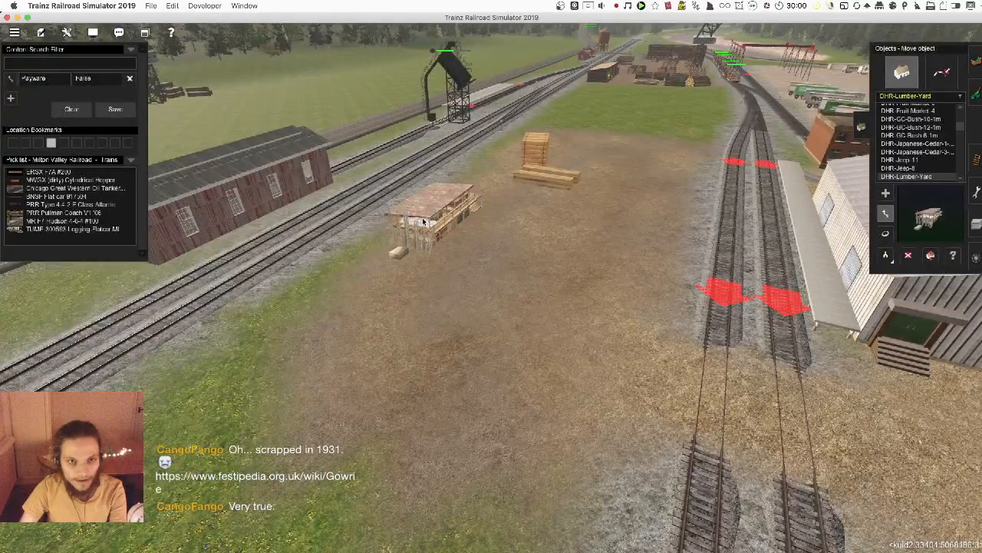
pyautogui.press('Left')
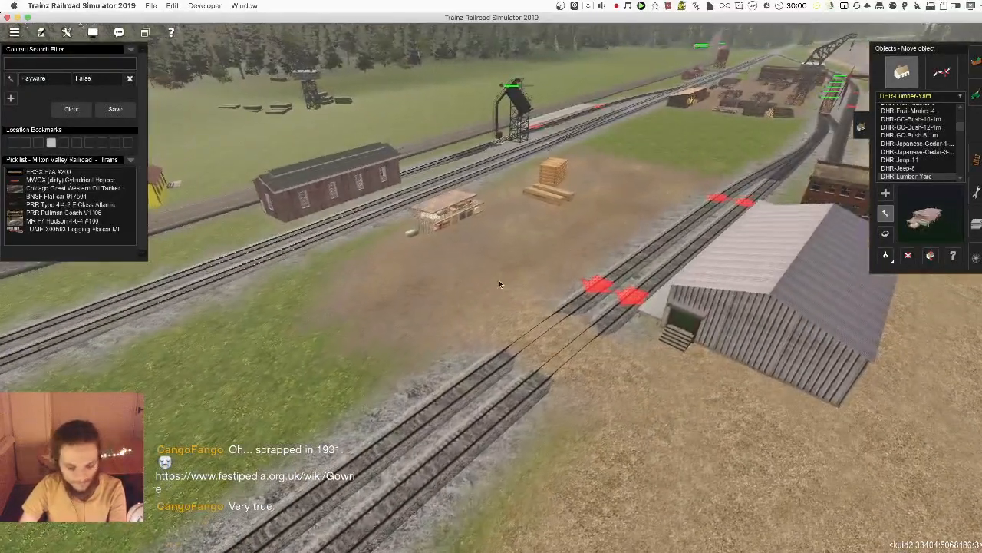
pyautogui.moveTo(424, 290); pyautogui.dragTo(518, 262)
pyautogui.press('Left')
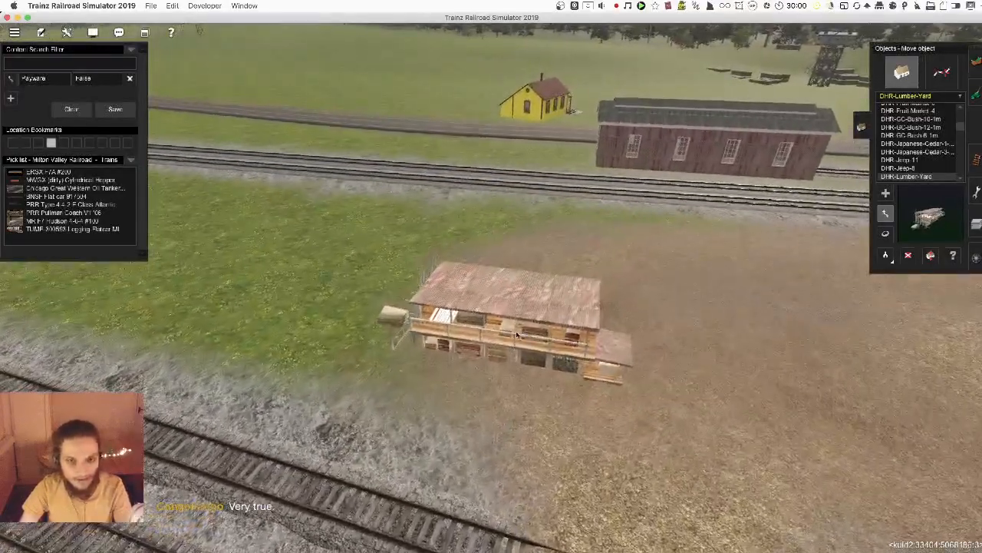
# - Rotate the roofed lumber rack and fine-tune its position at the edge of the dirt beside the tracks
pyautogui.press('r')
pyautogui.moveTo(516, 339); pyautogui.dragTo(498, 301)
pyautogui.press('m')
pyautogui.press('m')
pyautogui.scroll(3, 499, 302)
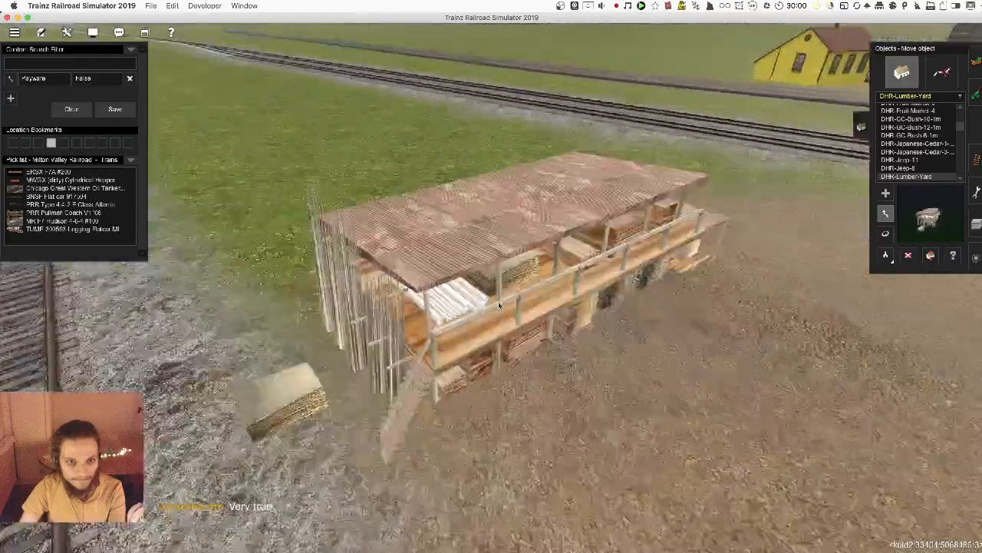
pyautogui.scroll(-5, 498, 302)
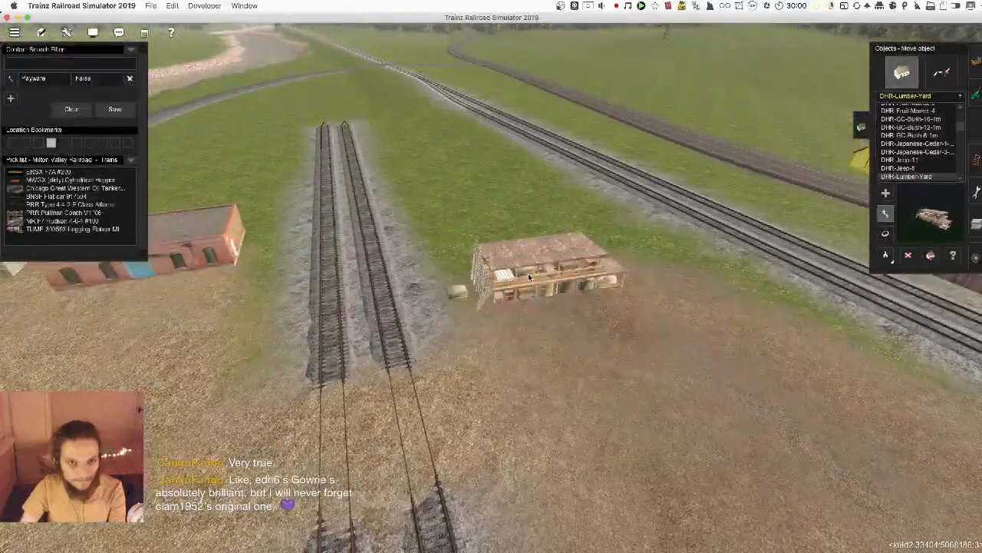
pyautogui.moveTo(528, 274); pyautogui.dragTo(527, 273)
# - Sample the Lumber Stack object from the large timber stack on the dirt area
pyautogui.scroll(-5, 527, 273)
pyautogui.scroll(2, 509, 317)
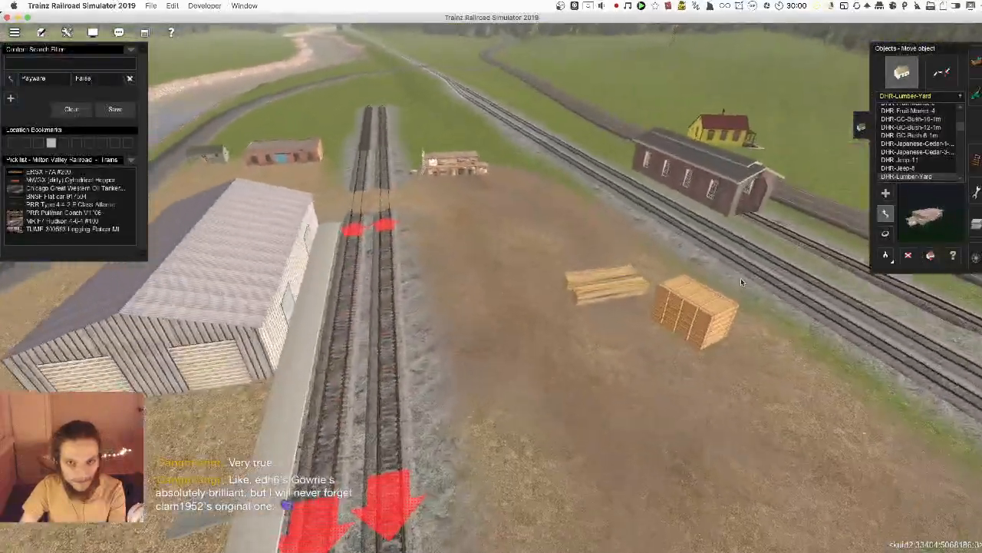
pyautogui.click(702, 328)
pyautogui.scroll(-4, 702, 327)
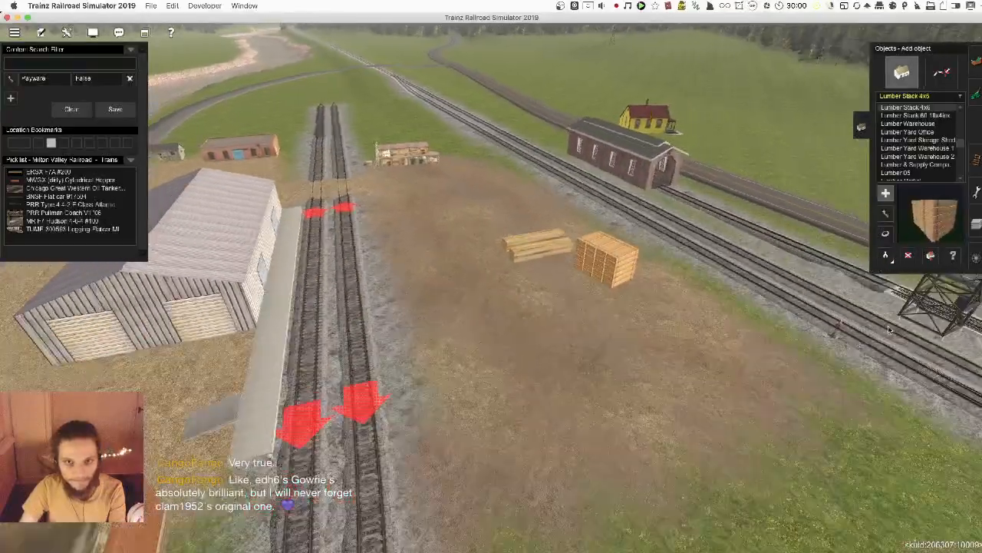
# - Sample the Farmshed 3Bay Corrugated 09 object from the open shed in the distant lumber yard
pyautogui.press('Left')
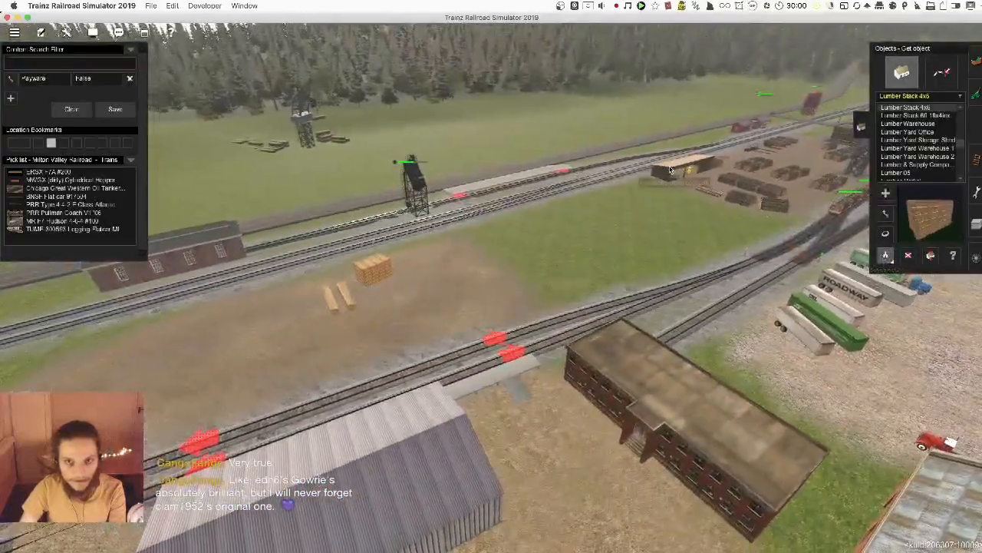
pyautogui.click(696, 172)
pyautogui.rightClick(353, 379)
pyautogui.press('Up')
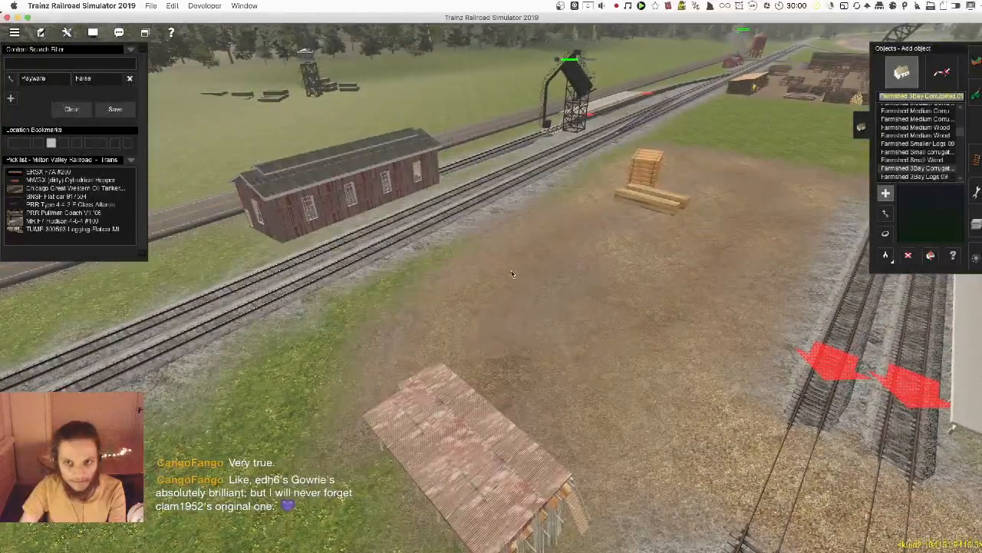
# - Place the Farmshed 3Bay Corrugated 09 on the dirt area, parallel to the main line and close to its tracks
pyautogui.click(513, 274)
pyautogui.scroll(3, 529, 261)
pyautogui.press('r')
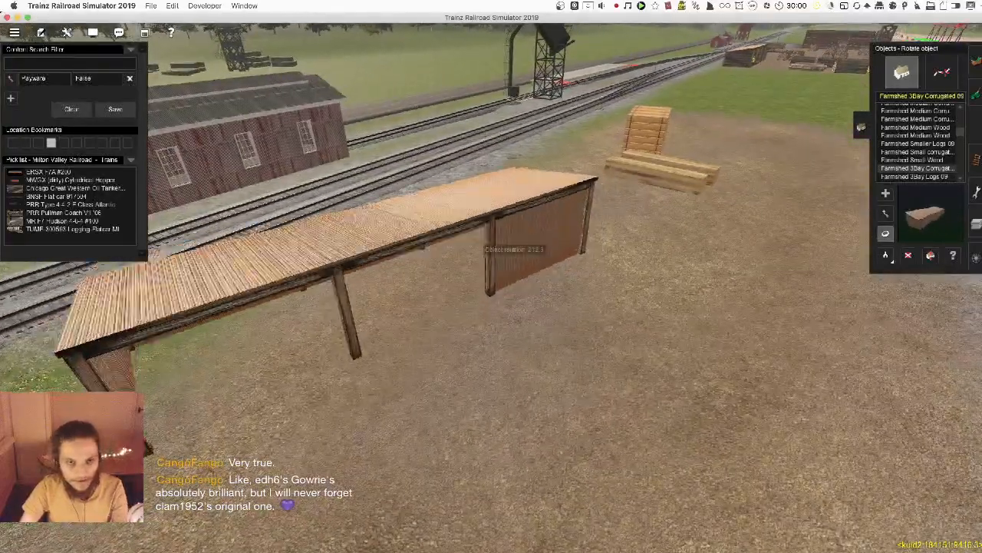
pyautogui.moveTo(509, 236); pyautogui.dragTo(537, 237)
pyautogui.press('Right')
pyautogui.scroll(-3, 510, 236)
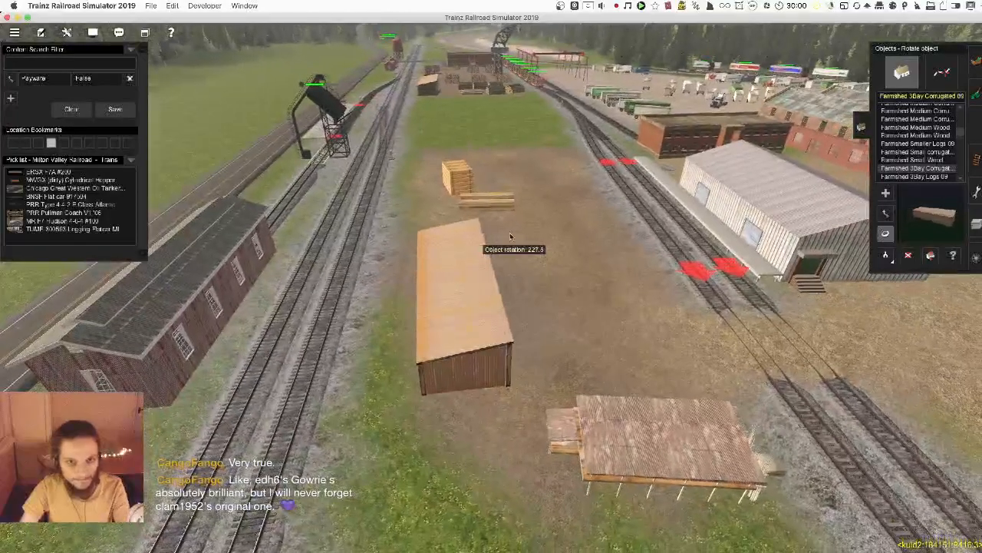
pyautogui.press('m')
pyautogui.moveTo(450, 286); pyautogui.dragTo(435, 262)
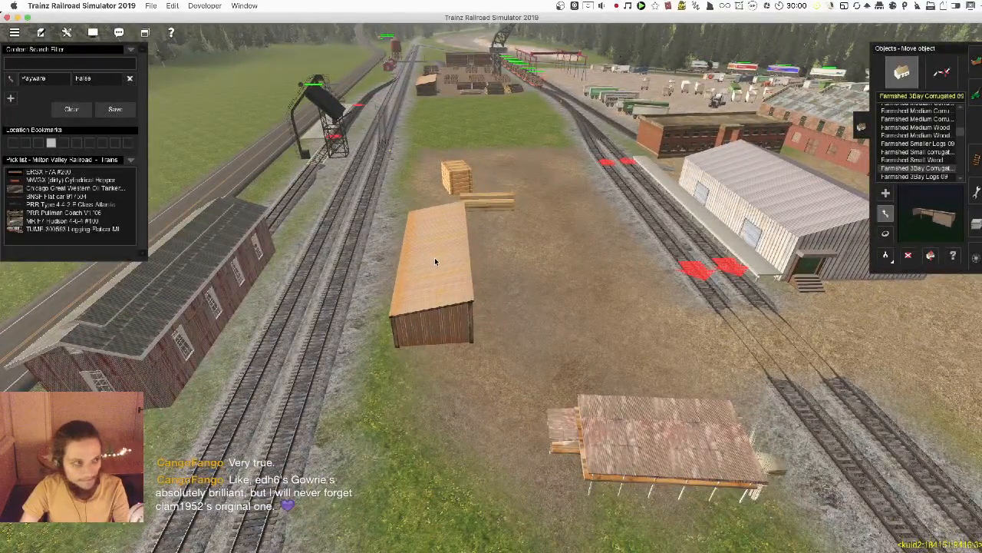
# - Move the large lumber stack into the middle bay of the open shed and align it with the shed
pyautogui.rightClick(435, 261)
pyautogui.press('Left')
pyautogui.press('Left')
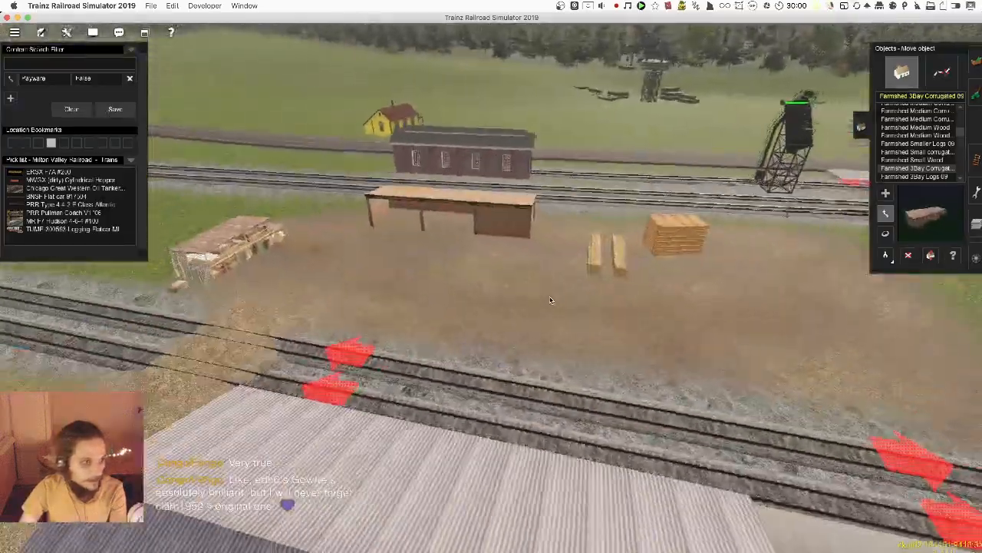
pyautogui.press('Up')
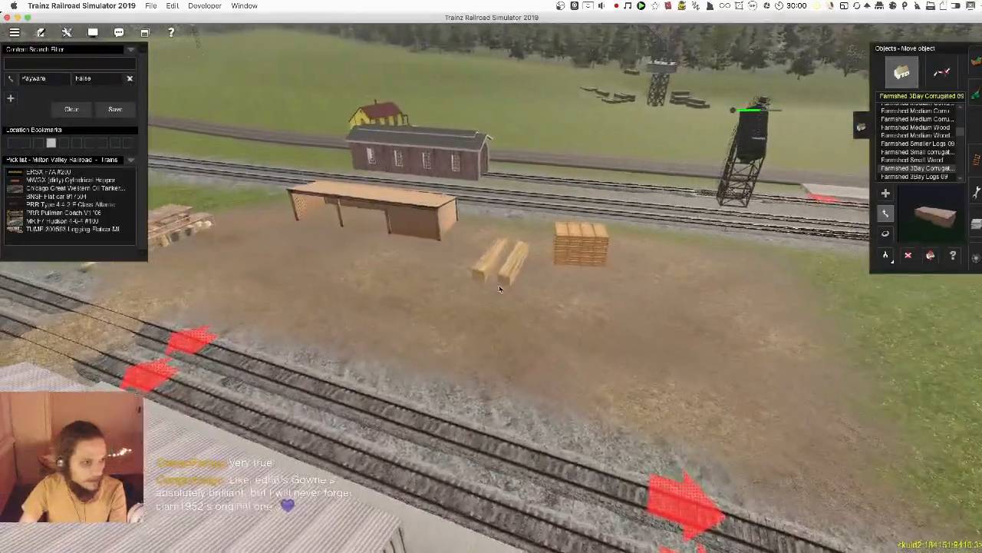
pyautogui.press('Left')
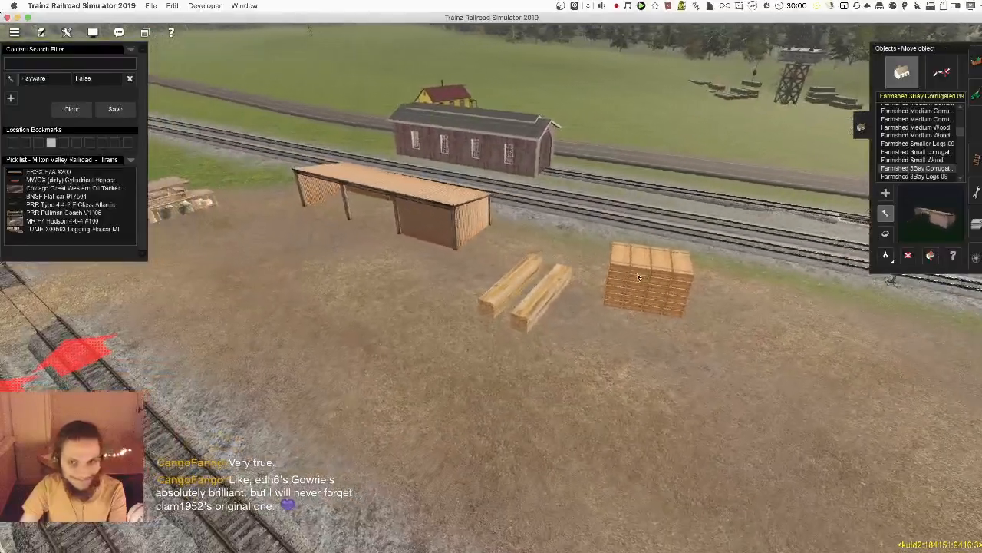
pyautogui.moveTo(660, 280); pyautogui.dragTo(474, 223)
pyautogui.press('Up')
pyautogui.press('Right')
pyautogui.press('r')
pyautogui.press('m')
pyautogui.rightClick(460, 222)
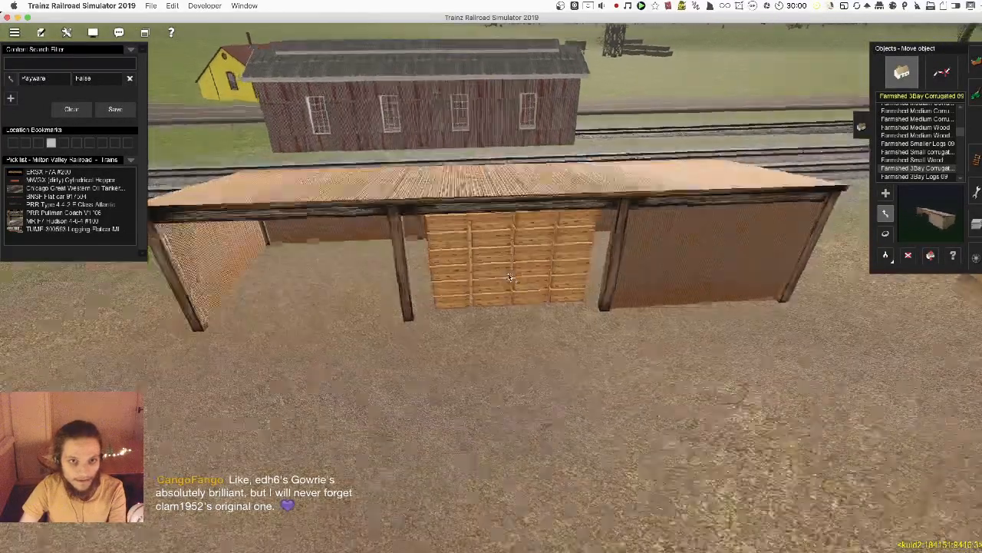
# - Examine from several sides how the large lumber stack fits inside the open shed
pyautogui.press('Left')
pyautogui.press('Down')
pyautogui.press('Up')
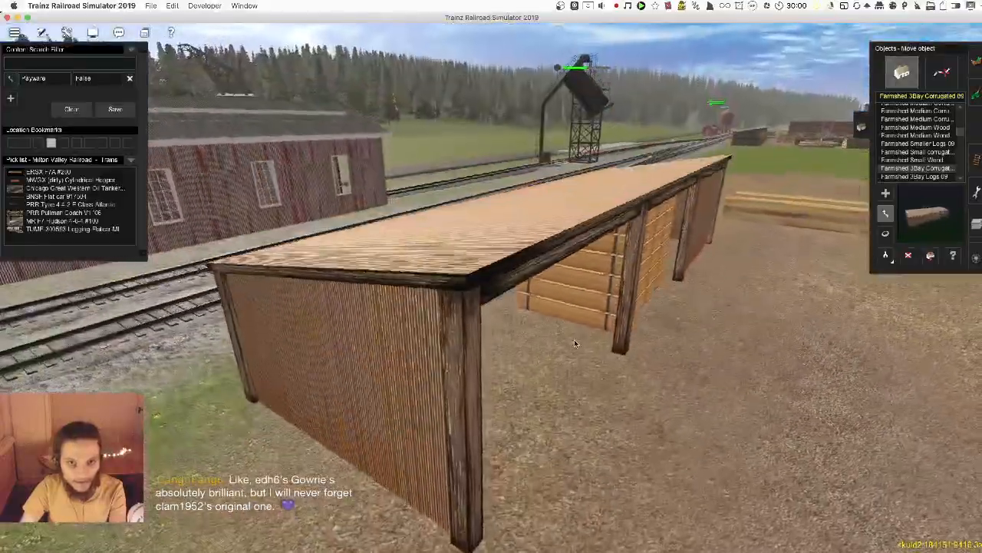
pyautogui.scroll(-5, 575, 340)
pyautogui.press('Right')
pyautogui.press('Right')
pyautogui.scroll(-5, 489, 340)
pyautogui.press('Left')
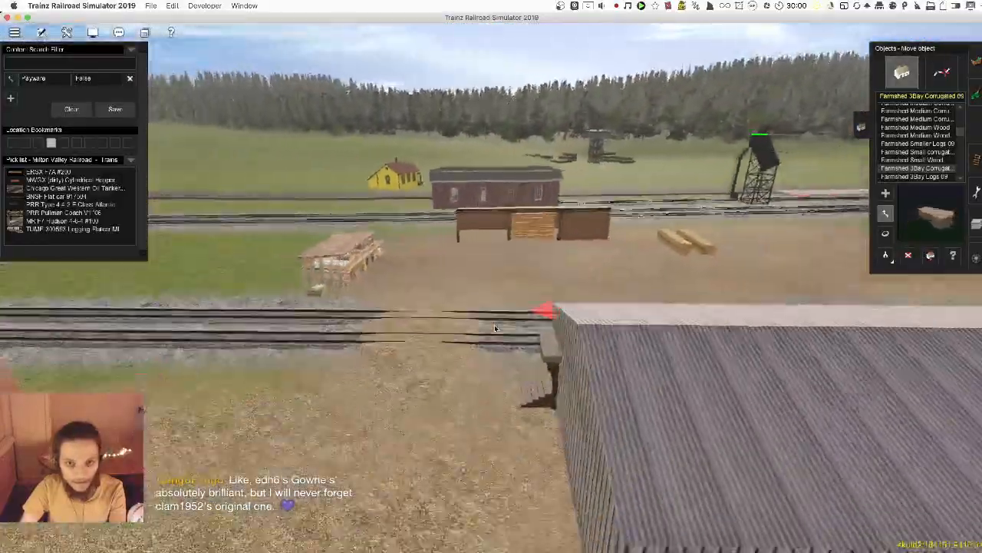
pyautogui.scroll(5, 538, 254)
pyautogui.press('Up')
# - Try a Lumber Stack 3x6 and a Lumber Stack 60 1ftx4inx10ft beside the large stack, deleting each one
pyautogui.press('g')
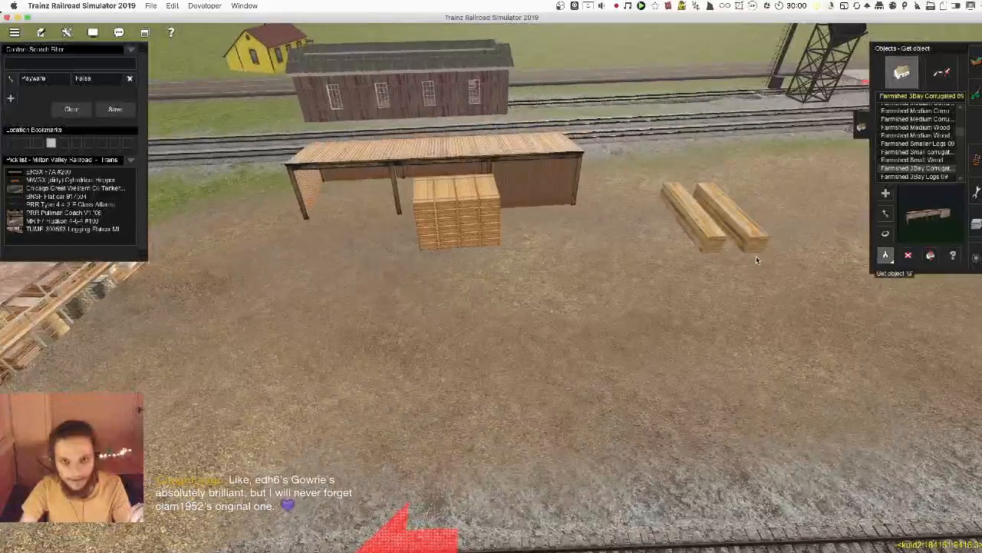
pyautogui.click(482, 215)
pyautogui.scroll(3, 491, 223)
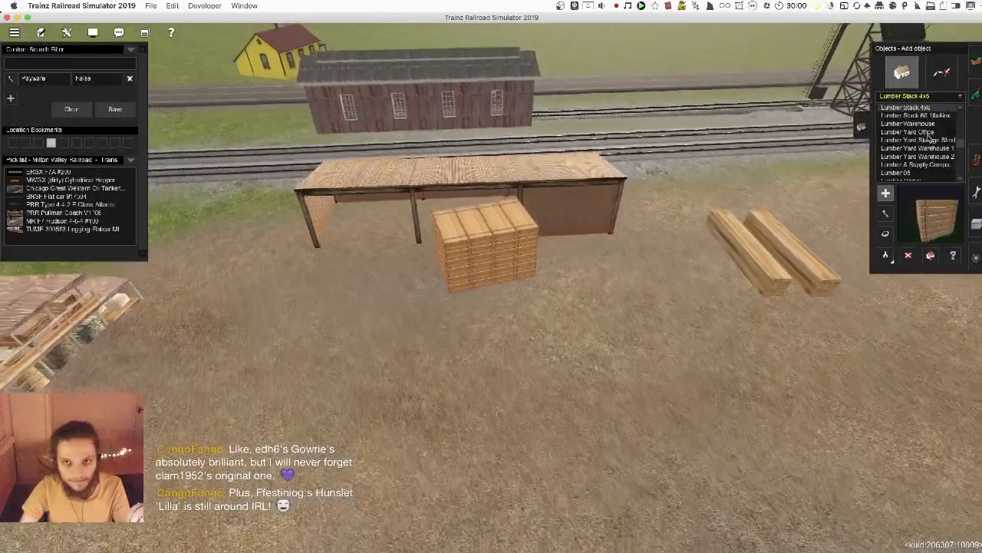
pyautogui.click(936, 125)
pyautogui.click(549, 311)
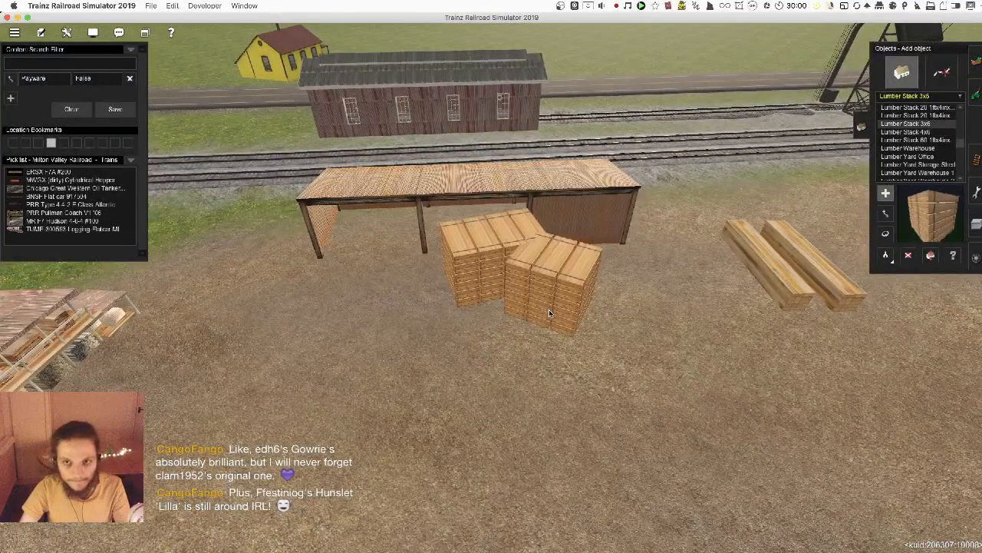
pyautogui.press('d')
pyautogui.click(547, 284)
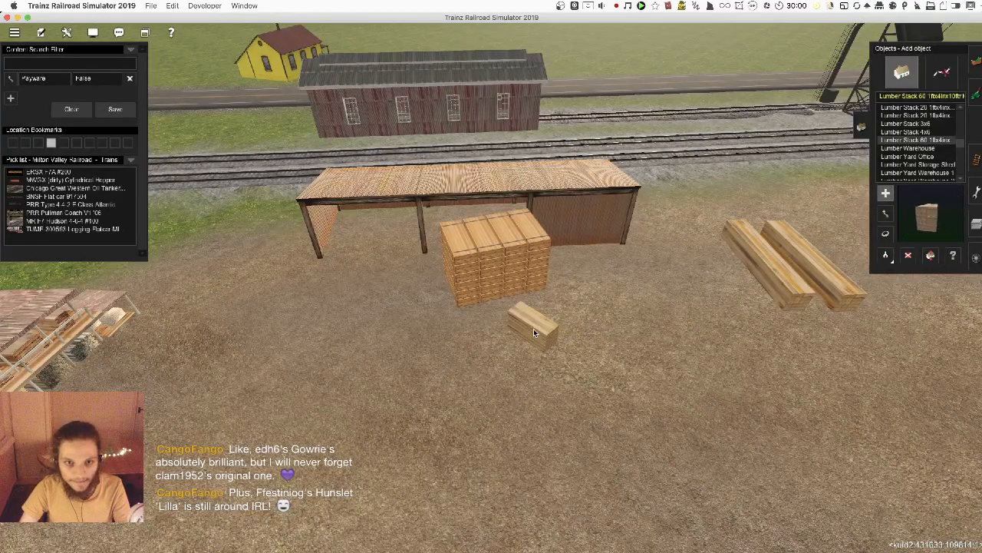
pyautogui.press('d')
pyautogui.click(533, 329)
# - Square the large lumber stack to the shed and move it in front of the shed's end bay
pyautogui.press('m')
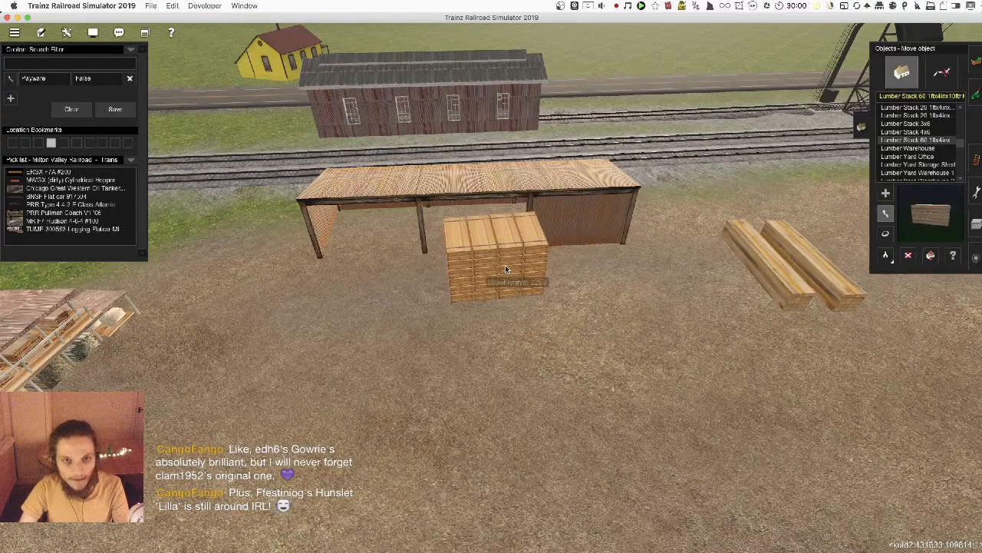
pyautogui.moveTo(505, 264); pyautogui.dragTo(782, 261)
pyautogui.press('r')
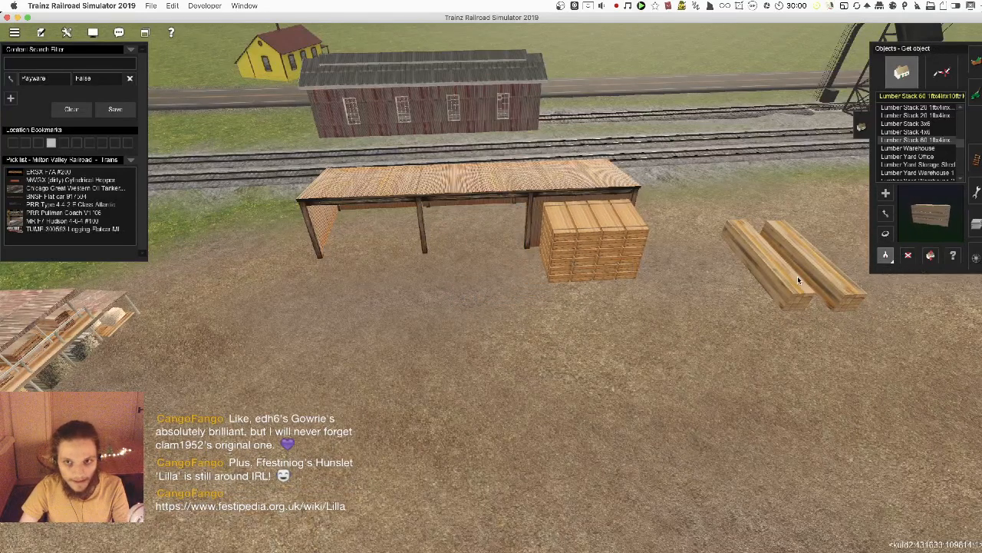
# - Replace the two long timber stacks with a single Lumber Stack 20 1ftx1ftx30ft in front of the shed's open bays
pyautogui.press('d')
pyautogui.press('a')
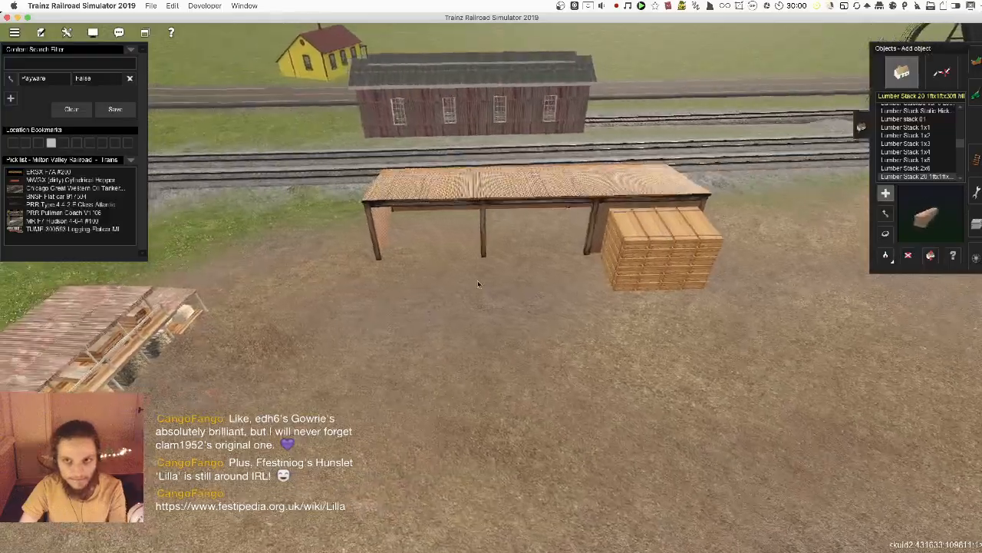
pyautogui.click(469, 286)
pyautogui.scroll(-3, 904, 160)
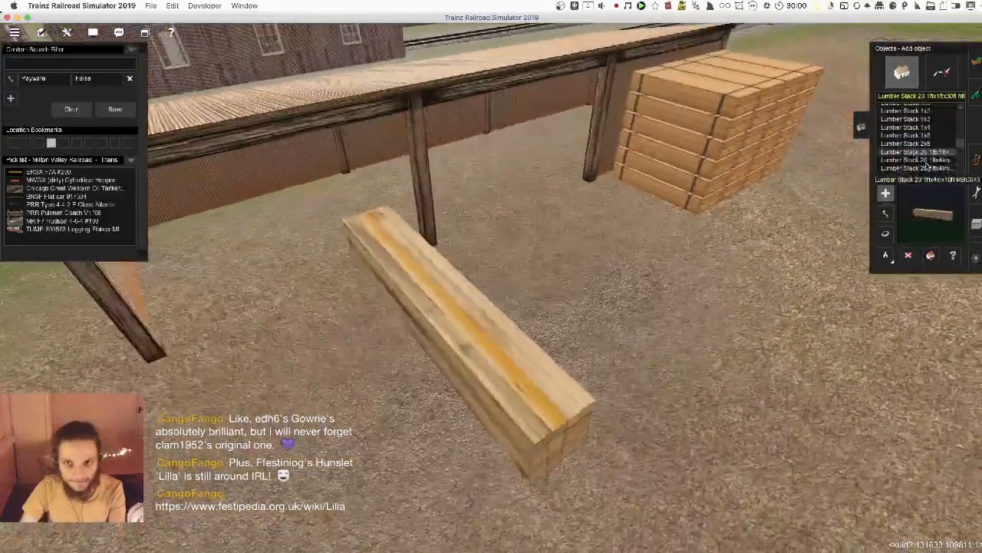
# - Try the Lumber Stack 20 1ftx4inx10ft and 1ftx4inx30ft variants on the dirt, undoing each placement
pyautogui.click(923, 160)
pyautogui.click(656, 289)
pyautogui.hotkey('ctrl', 'z')
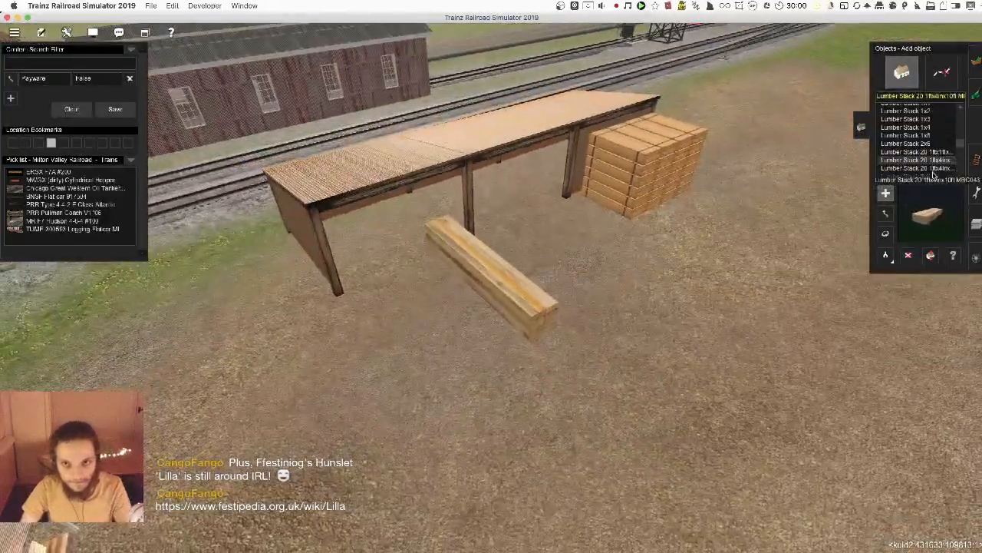
pyautogui.click(917, 168)
pyautogui.click(656, 279)
pyautogui.hotkey('ctrl', 'z')
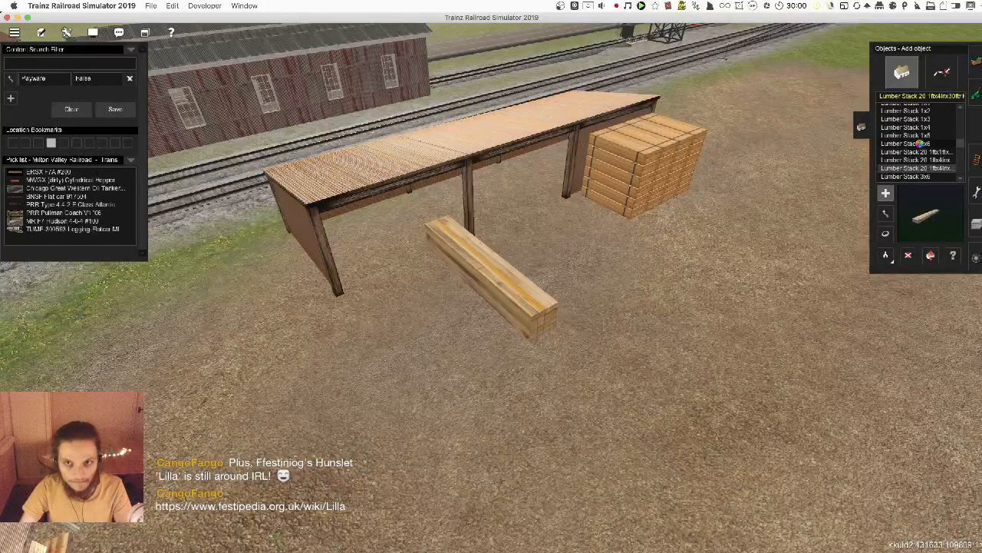
# - Try the bundled stacks such as Lumber Stack 2x6 and 1x4 beside the long timber stack, undoing each placement
pyautogui.click(644, 253)
pyautogui.hotkey('ctrl', 'z')
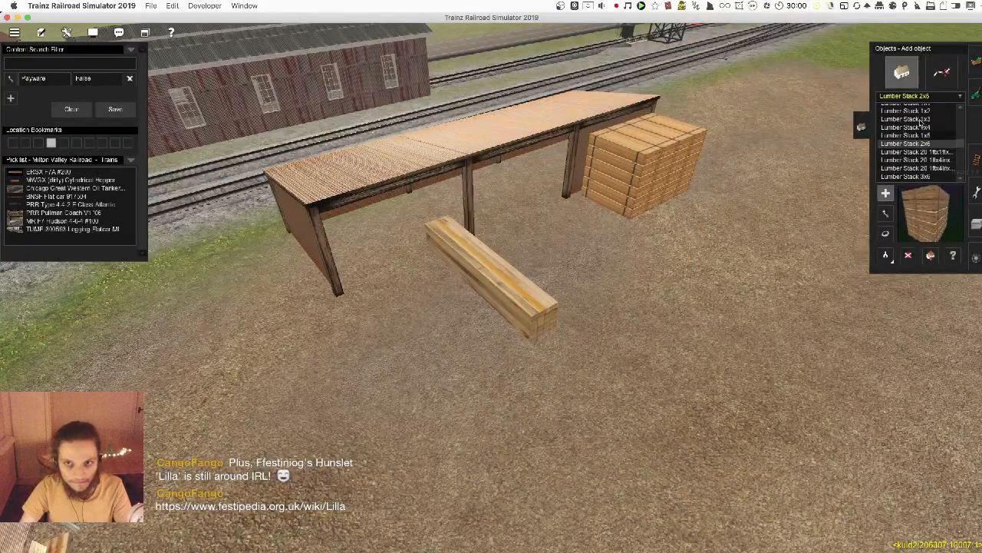
pyautogui.click(670, 295)
pyautogui.hotkey('ctrl', 'z')
pyautogui.click(906, 128)
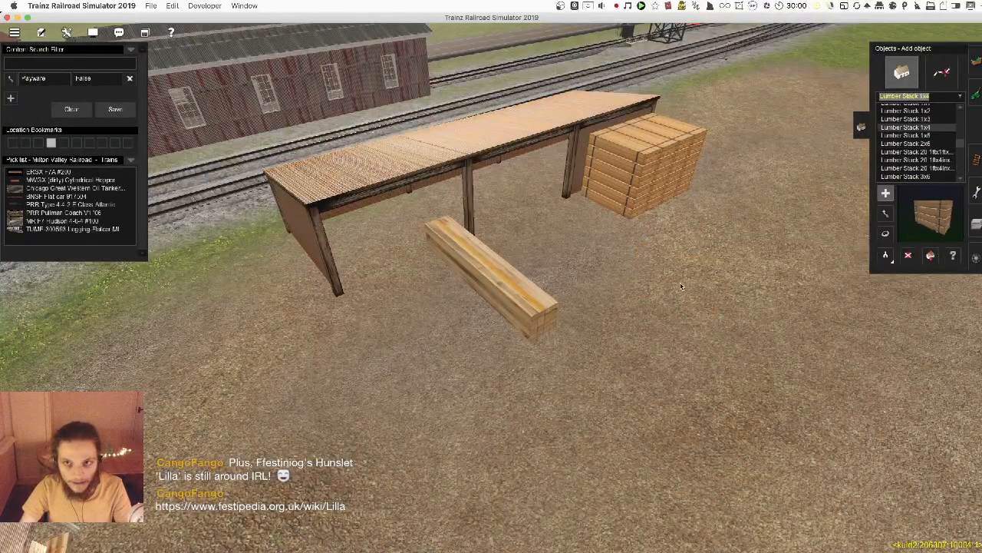
pyautogui.click(666, 284)
pyautogui.hotkey('ctrl', 'z')
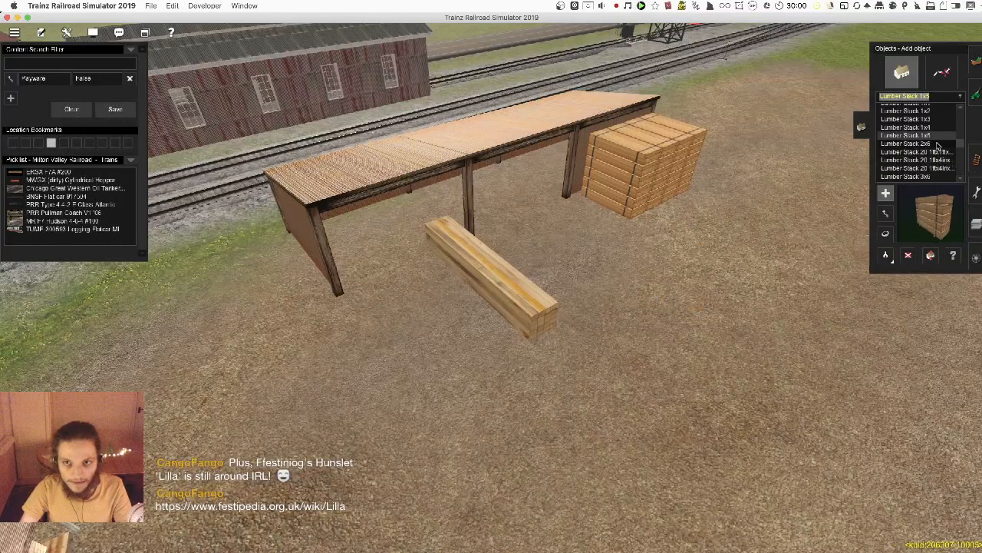
# - Place a Lumber Stack 1x3 on the dirt and move the long timber stack against the shed's open end bay
pyautogui.click(632, 310)
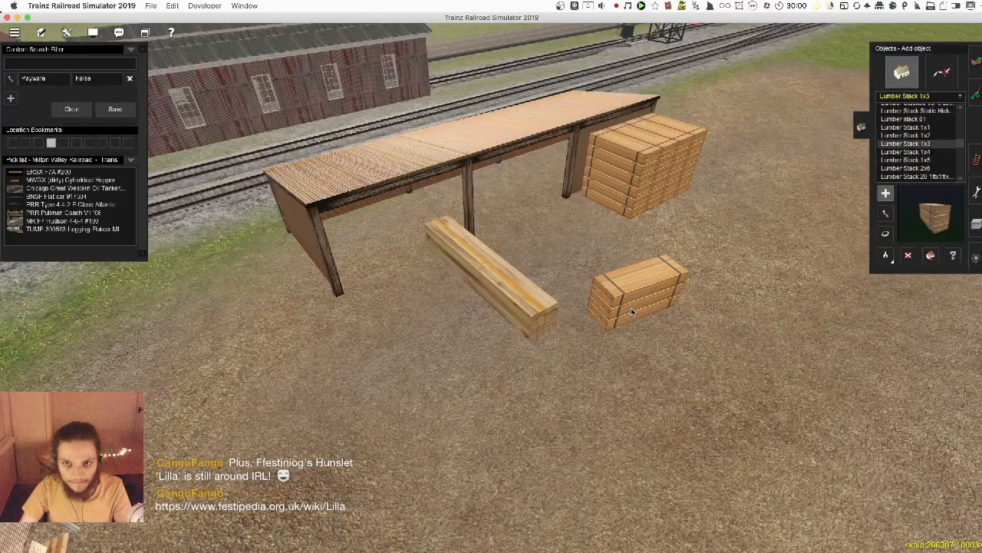
pyautogui.press('m')
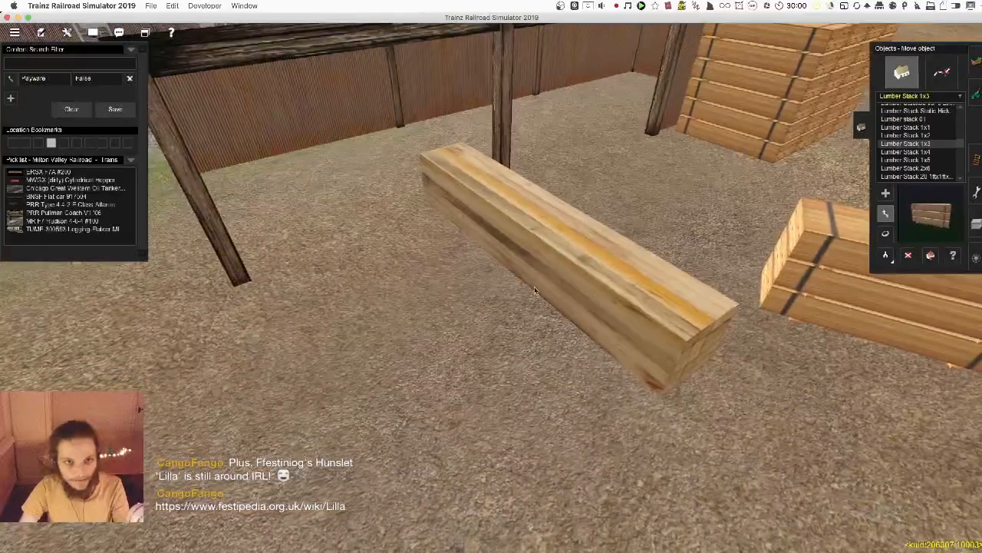
pyautogui.moveTo(534, 286); pyautogui.dragTo(327, 291)
pyautogui.rightClick(326, 295)
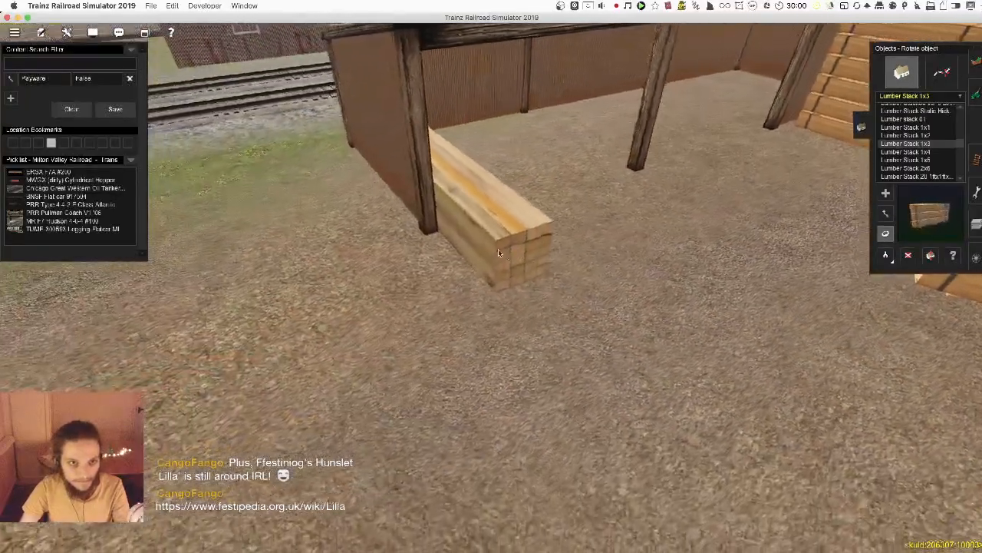
pyautogui.press('m')
pyautogui.moveTo(498, 250); pyautogui.dragTo(456, 265)
# - Move the long timber stack to the opposite end of the shed, right beside the large lumber stack
pyautogui.scroll(-5, 537, 307)
pyautogui.rightClick(641, 340)
pyautogui.scroll(-3, 568, 313)
pyautogui.press('Right')
pyautogui.scroll(4, 487, 284)
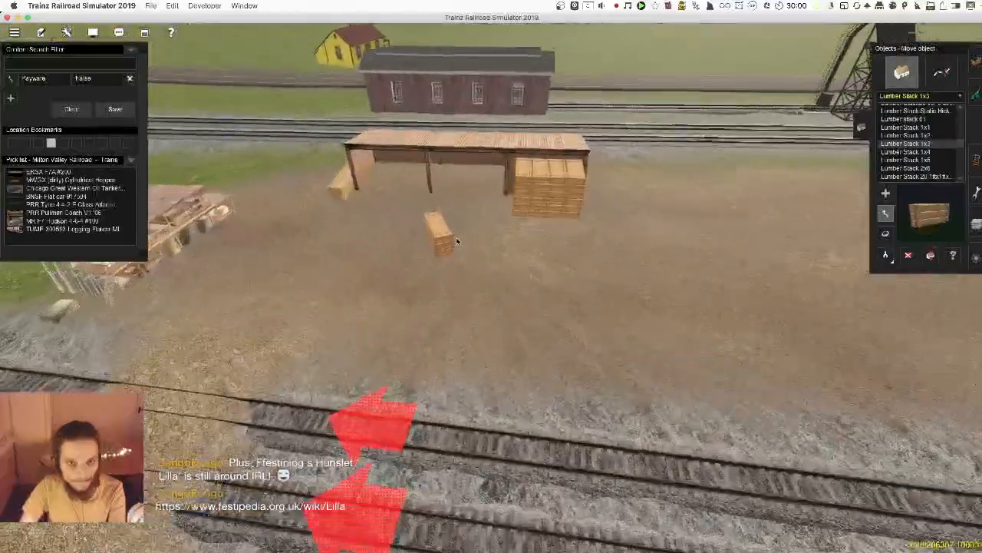
pyautogui.moveTo(612, 221); pyautogui.dragTo(608, 206)
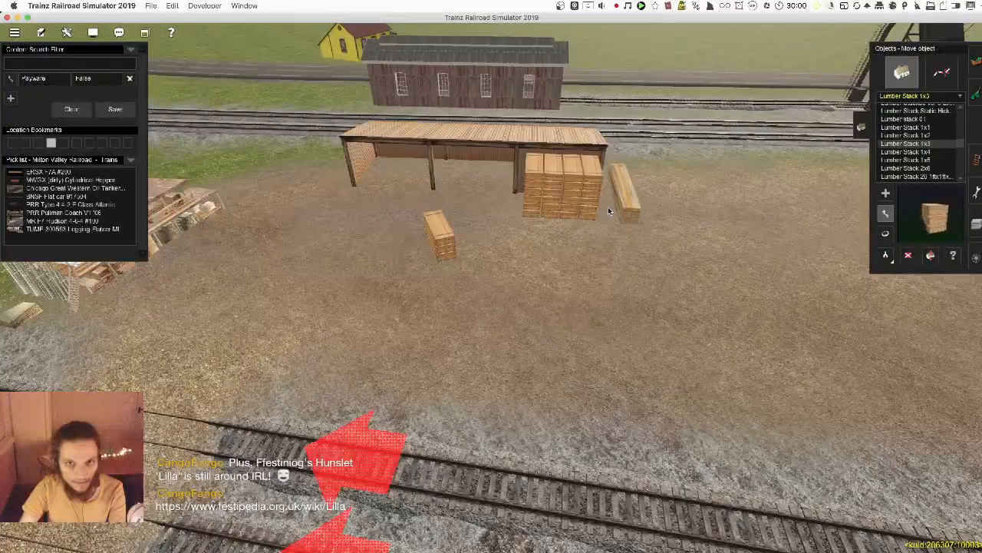
pyautogui.scroll(1, 380, 260)
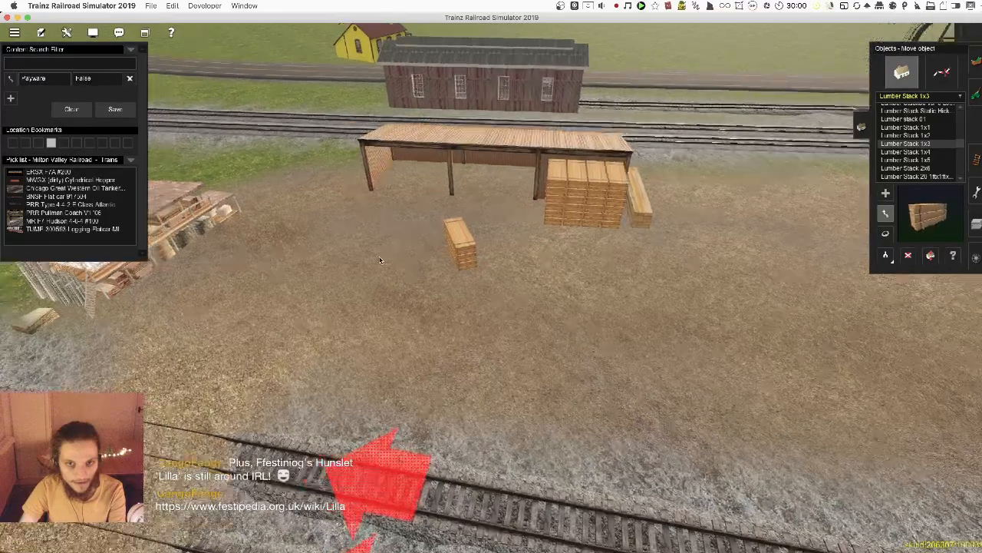
# - Rotate the Lumber Stack 1x3 and move it closer to the shed's open bays
pyautogui.scroll(5, 379, 259)
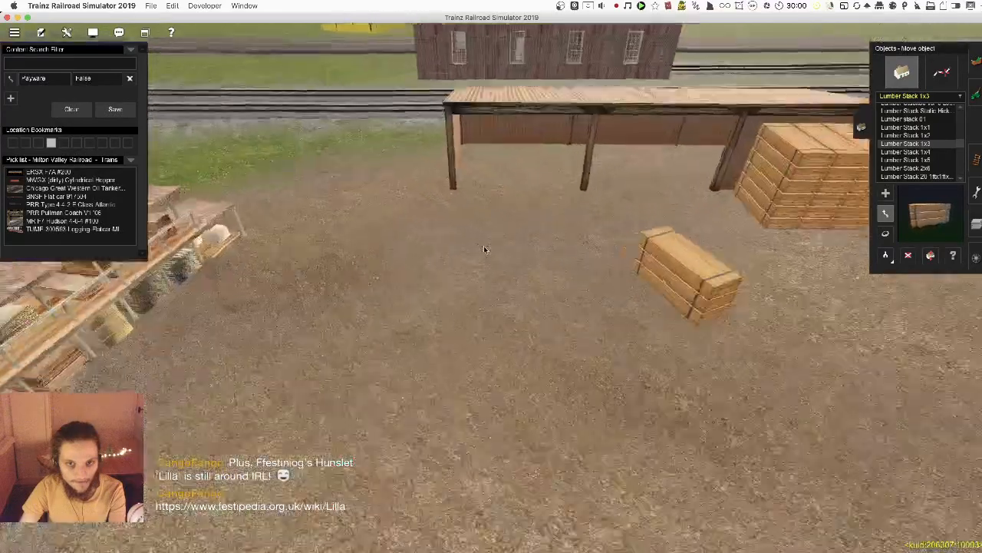
pyautogui.press('g')
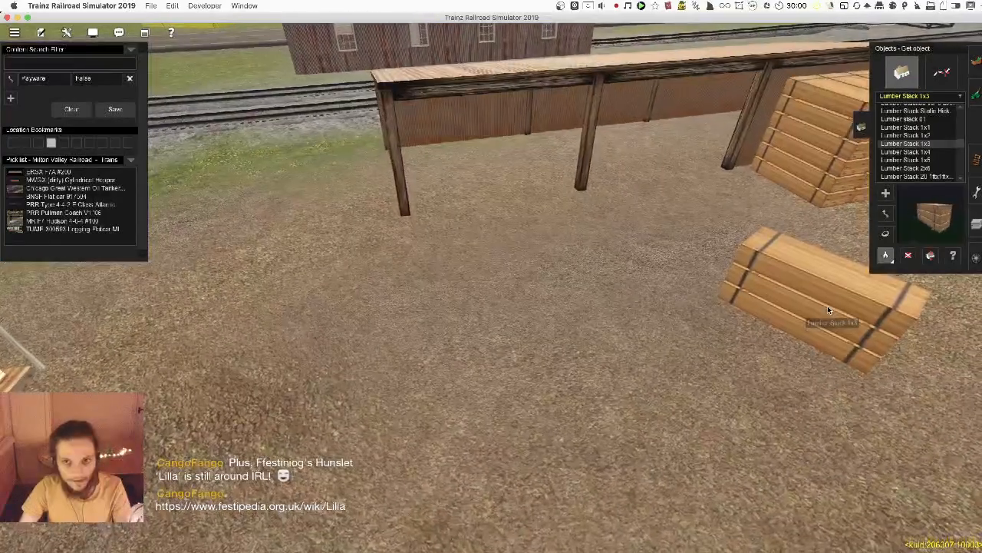
pyautogui.press('m')
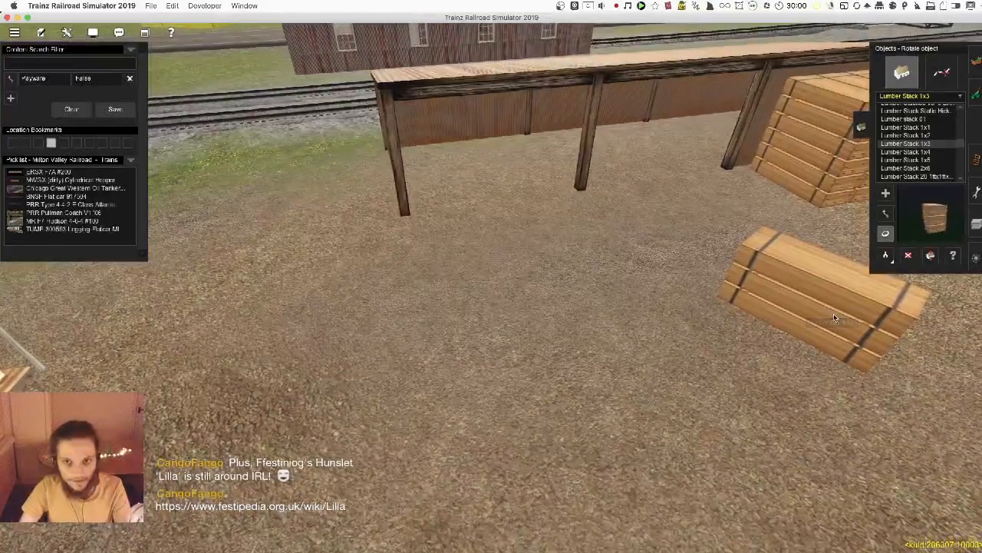
pyautogui.moveTo(834, 313); pyautogui.dragTo(523, 267)
# - Replace the Lumber Stack 1x3 with a Lumber Stack 1x4, rotating it and moving it into the shed's open end bay beside the corner post
pyautogui.press('d')
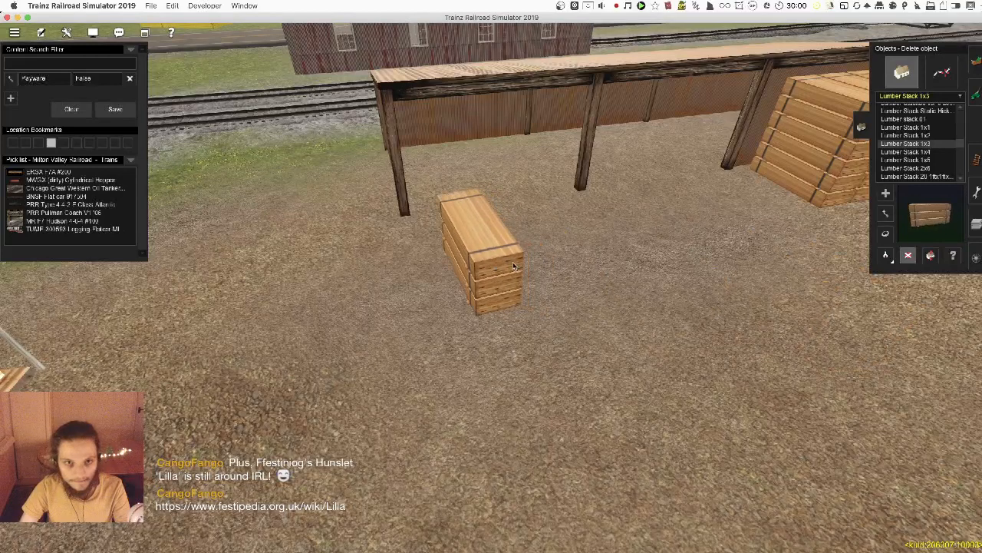
pyautogui.click(523, 267)
pyautogui.click(557, 281)
pyautogui.press('r')
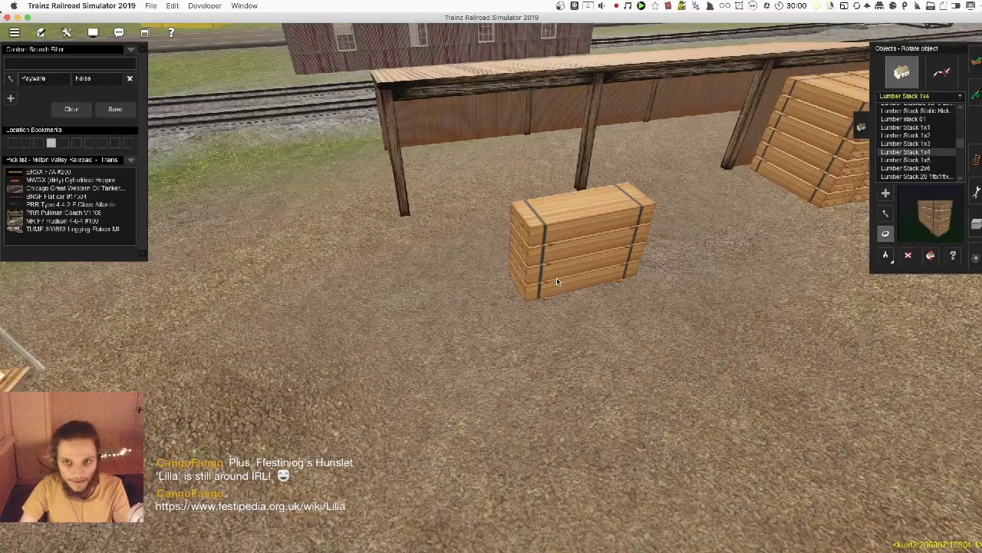
pyautogui.moveTo(574, 274); pyautogui.dragTo(443, 176)
pyautogui.press('m')
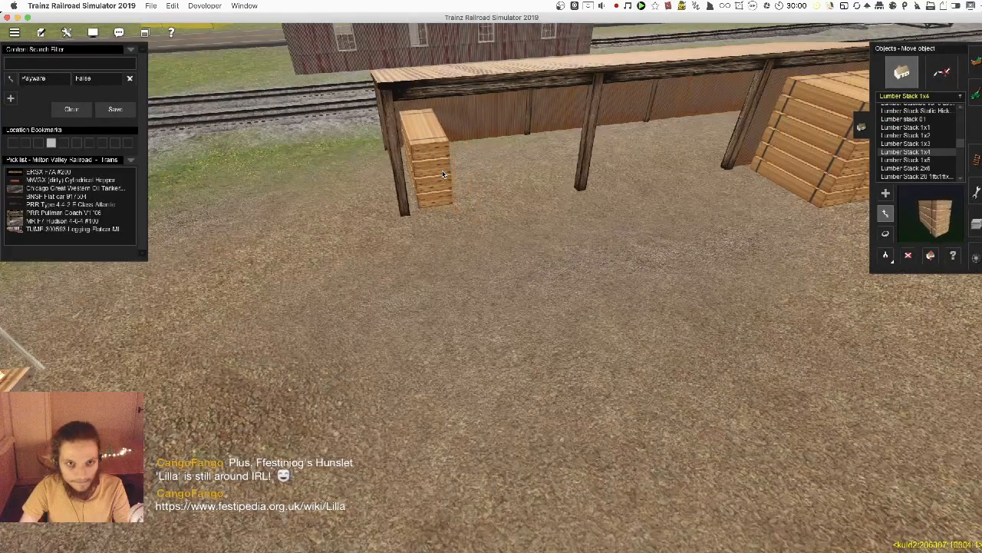
pyautogui.moveTo(470, 227); pyautogui.dragTo(497, 287)
pyautogui.moveTo(462, 227); pyautogui.dragTo(442, 170)
# - Add a second Lumber Stack 1x4 and line it up beside the first in the shed's end bay
pyautogui.press('a')
pyautogui.click(529, 286)
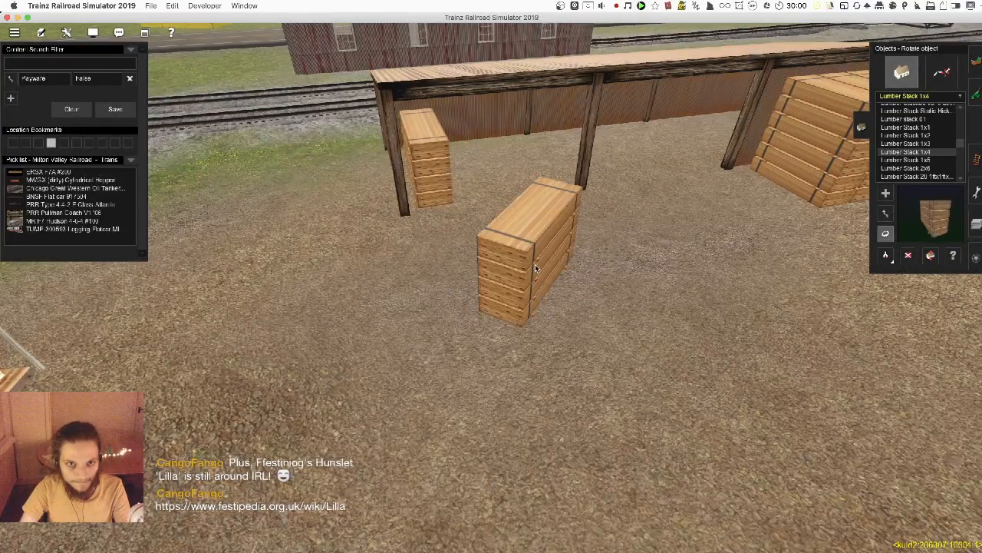
pyautogui.press('m')
pyautogui.moveTo(529, 286); pyautogui.dragTo(472, 177)
# - Add a third Lumber Stack 1x4, rotate it parallel to the others and move it next to them in the end bay
pyautogui.press('a')
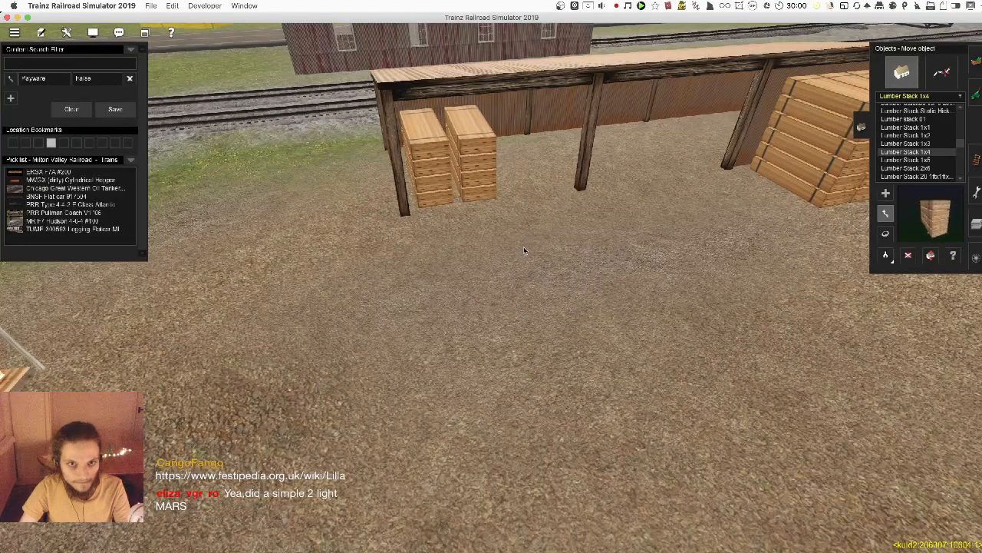
pyautogui.scroll(3, 523, 246)
pyautogui.click(515, 296)
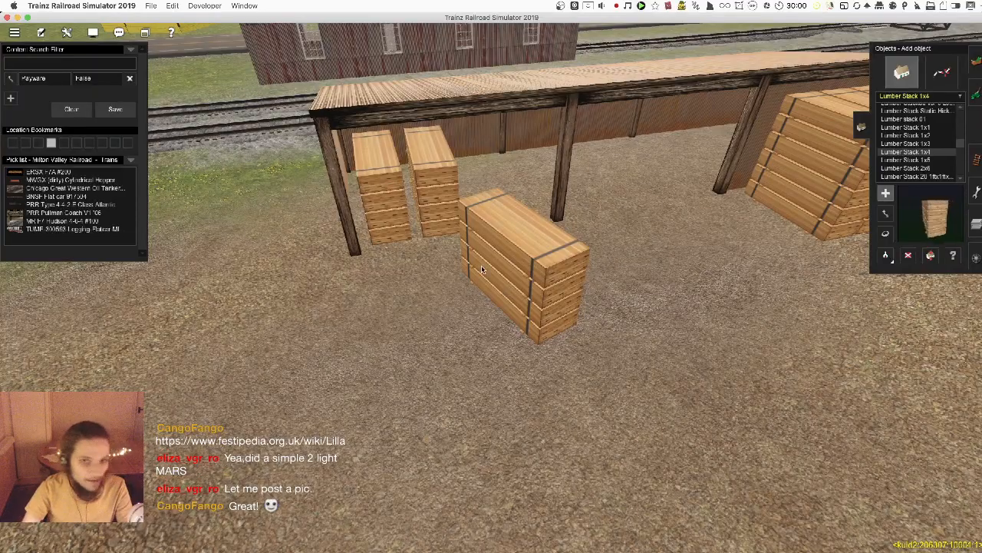
pyautogui.moveTo(481, 264); pyautogui.dragTo(521, 324, button='right')
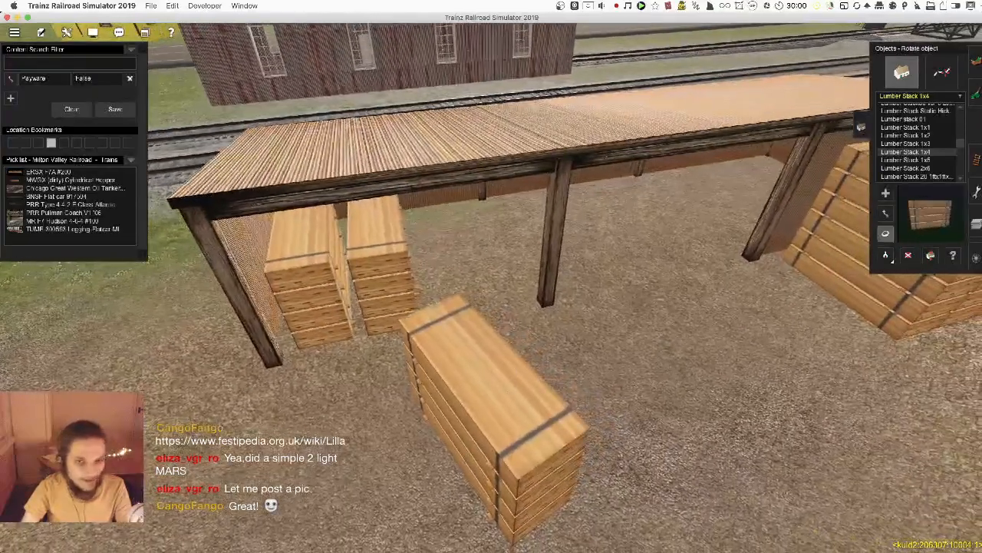
pyautogui.press('m')
pyautogui.moveTo(475, 356); pyautogui.dragTo(436, 243)
# - Place a Lumber Stack 1x4 in the shed's middle bay, behind the post near the large lumber stack
pyautogui.rightClick(531, 357)
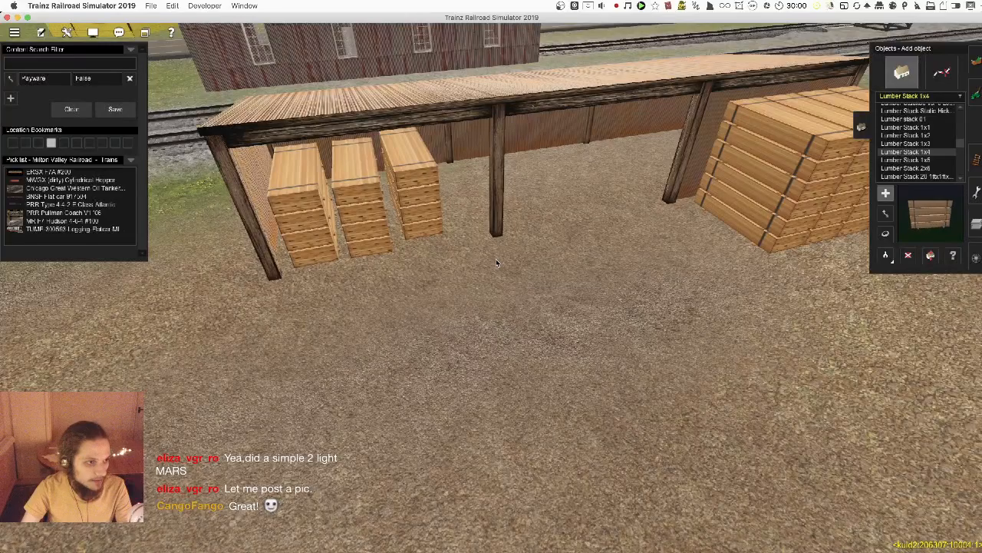
pyautogui.moveTo(496, 259); pyautogui.dragTo(583, 308, button='right')
pyautogui.click(583, 309)
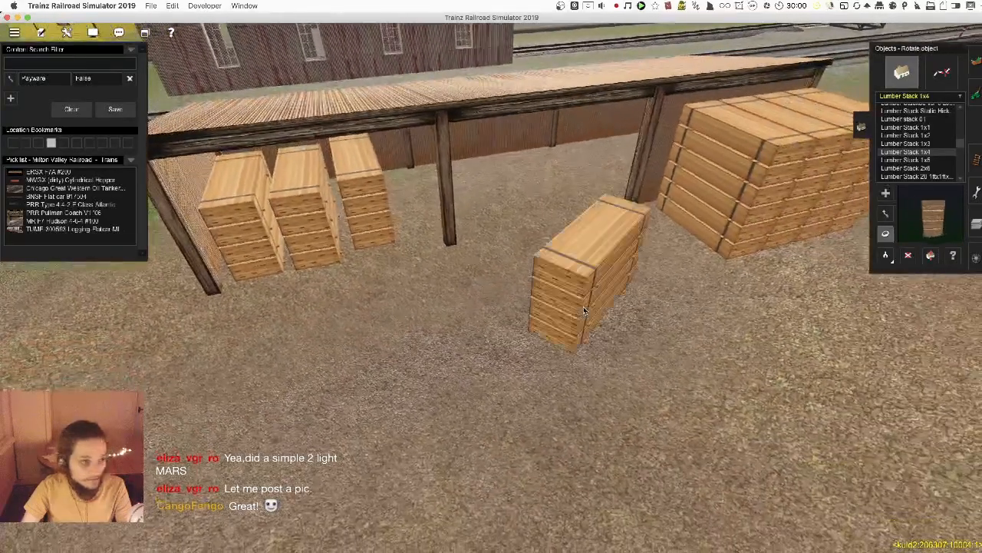
pyautogui.moveTo(580, 288); pyautogui.dragTo(656, 150)
pyautogui.press('m')
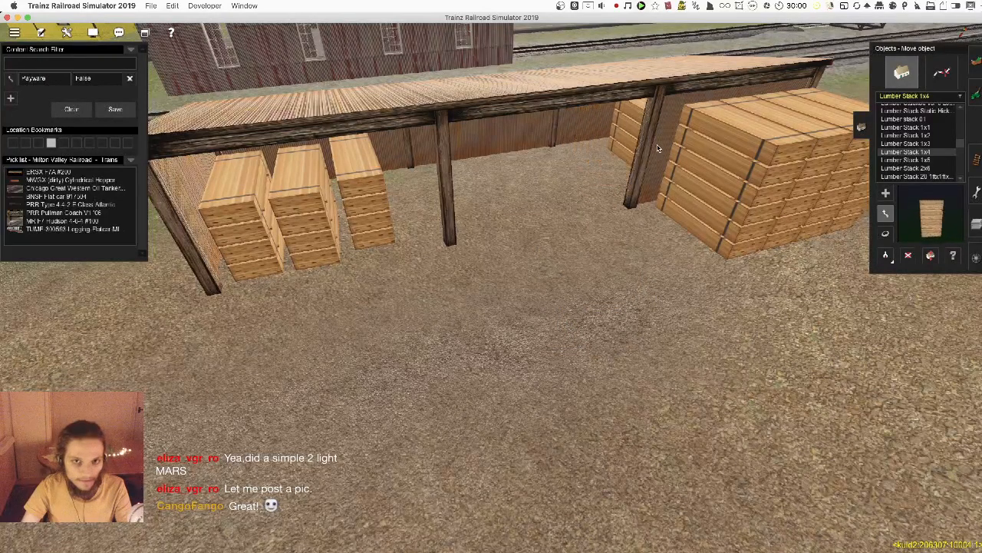
# - Add another Lumber Stack 1x4 directly beside the one in the middle bay, aligned parallel to it
pyautogui.press('a')
pyautogui.click(587, 289)
pyautogui.press('r')
pyautogui.press('m')
pyautogui.moveTo(588, 289); pyautogui.dragTo(620, 177)
# - Add a fourth Lumber Stack 1x4 to the end bay, rotating it and fitting it between the third stack and the bay's inner post
pyautogui.press('a')
pyautogui.click(537, 372)
pyautogui.press('r')
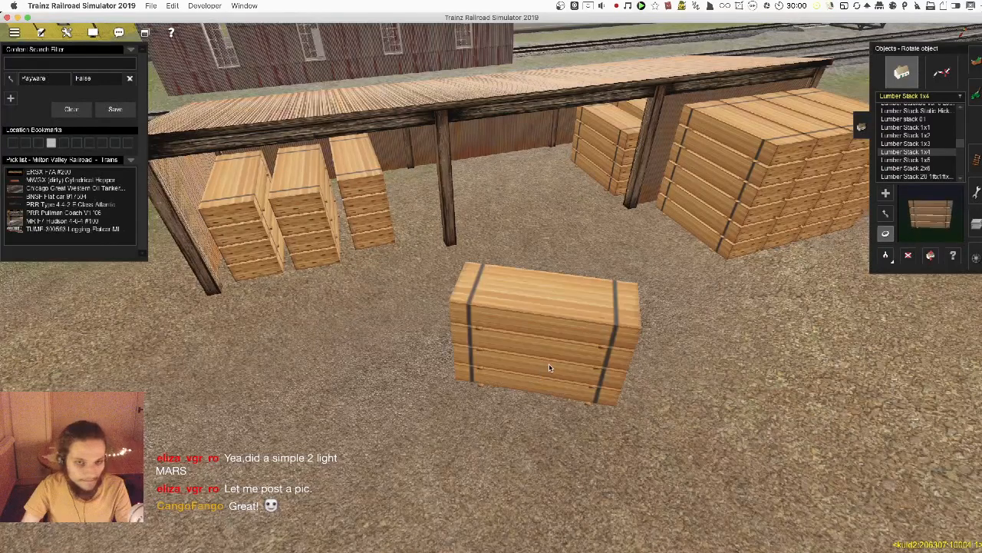
pyautogui.moveTo(548, 363); pyautogui.dragTo(478, 211)
pyautogui.press('m')
pyautogui.moveTo(454, 211); pyautogui.dragTo(426, 216)
pyautogui.press('r')
pyautogui.press('m')
pyautogui.press('r')
pyautogui.press('m')
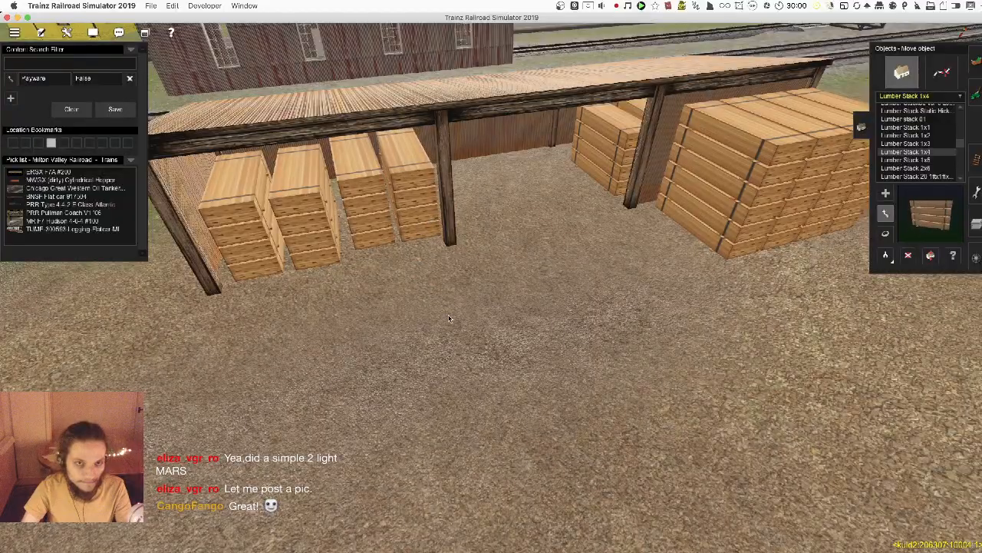
# - Examine the stacked shed from across the tracks and from close to the ground
pyautogui.scroll(-8, 458, 330)
pyautogui.press('Right')
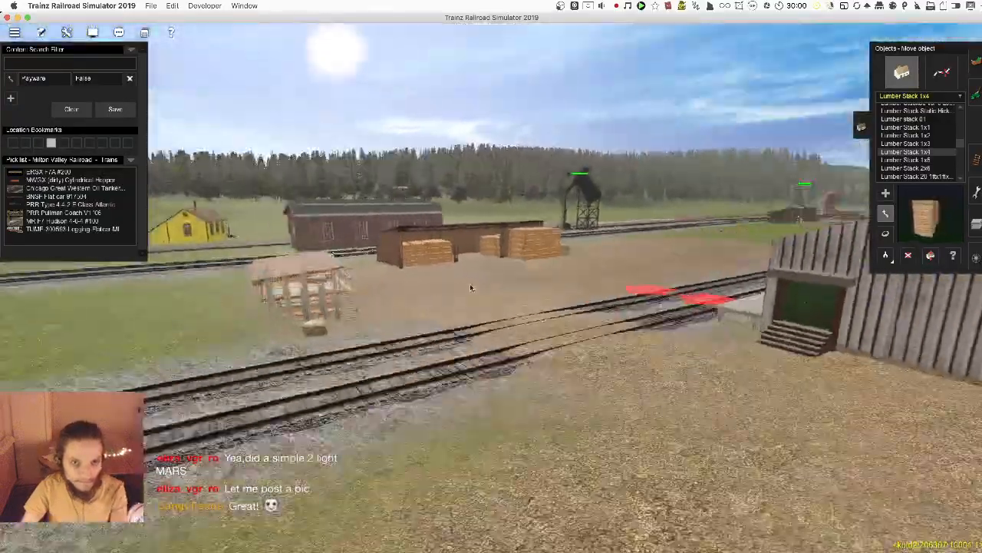
pyautogui.press('Left')
pyautogui.press('Left')
pyautogui.scroll(-2, 520, 297)
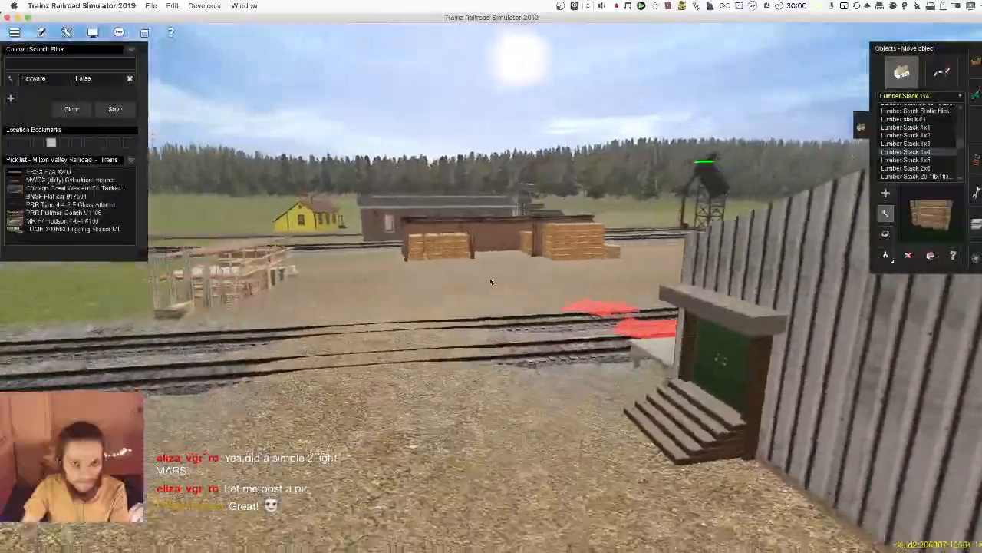
pyautogui.scroll(6, 489, 285)
pyautogui.press('Right')
pyautogui.scroll(-10, 465, 290)
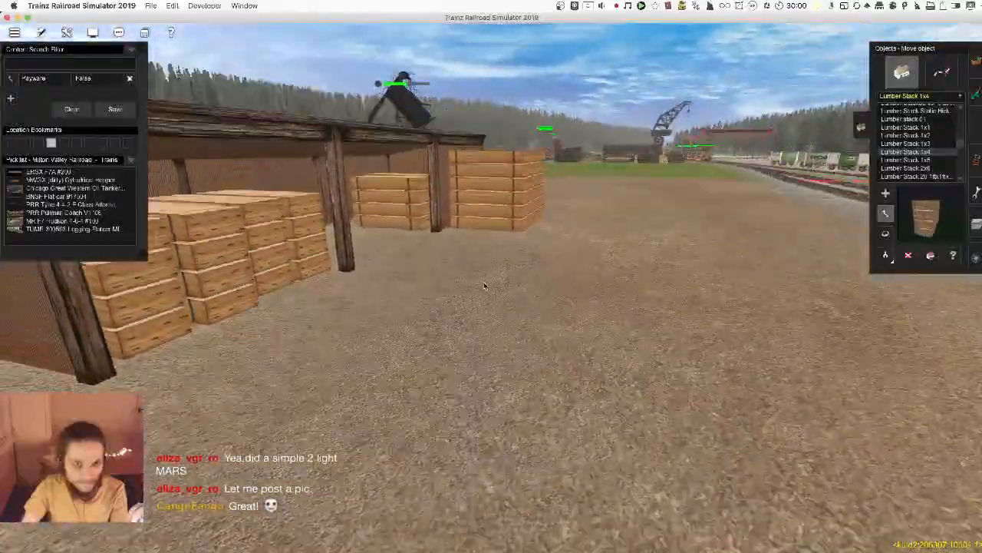
pyautogui.scroll(6, 531, 283)
pyautogui.press('Left')
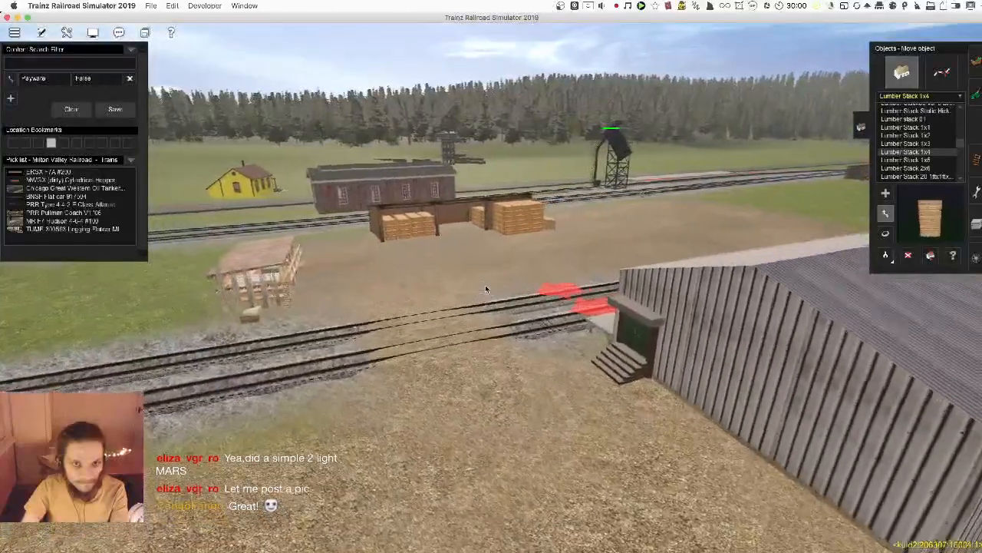
pyautogui.scroll(6, 485, 284)
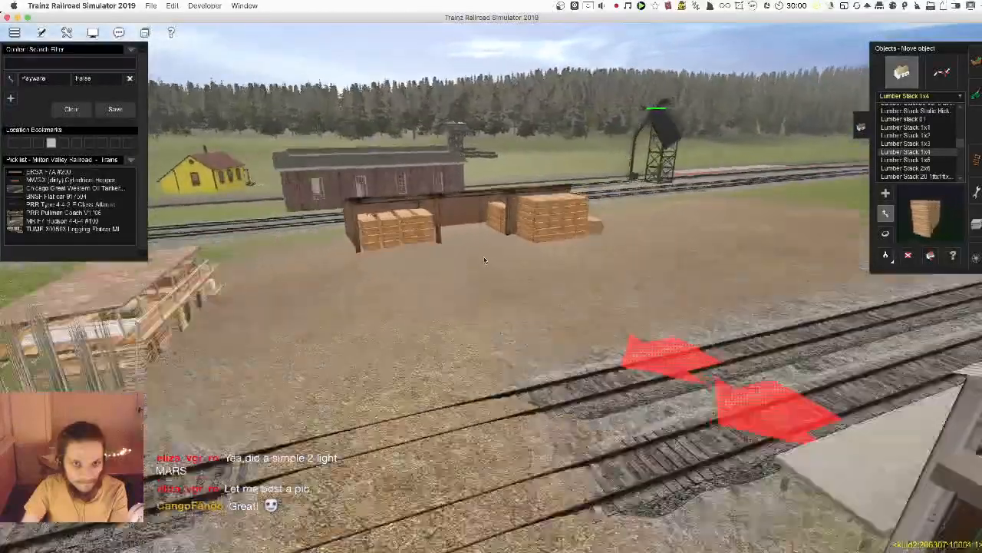
# - Try one more Lumber Stack 1x4 in the middle bay, undoing its move and placement
pyautogui.click(528, 308)
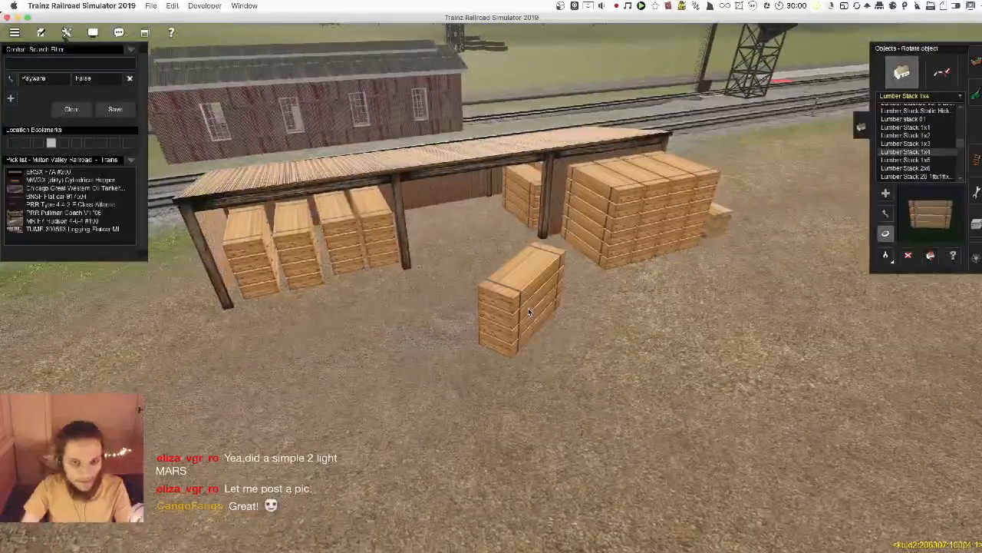
pyautogui.moveTo(528, 308); pyautogui.dragTo(503, 212)
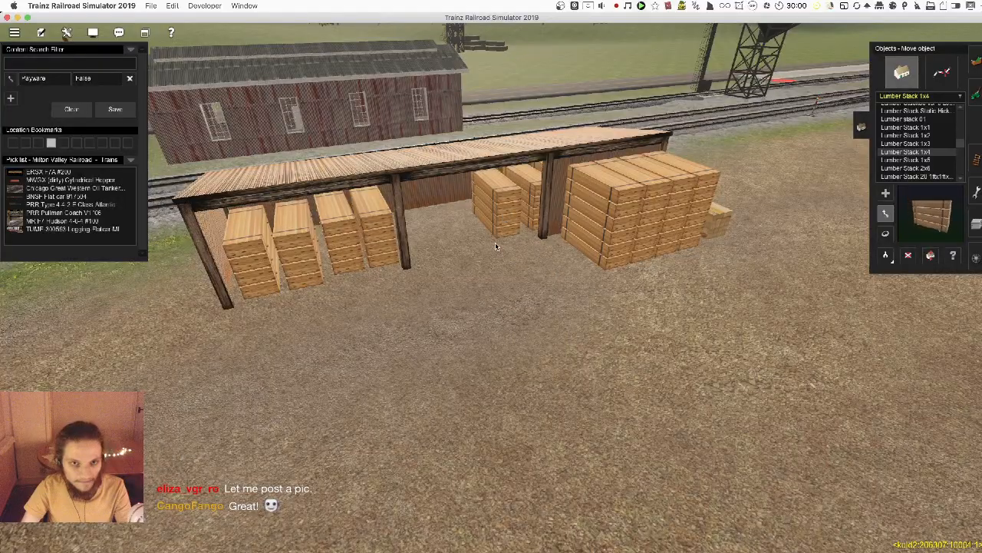
pyautogui.moveTo(495, 244); pyautogui.dragTo(436, 241, button='right')
pyautogui.scroll(-5, 476, 307)
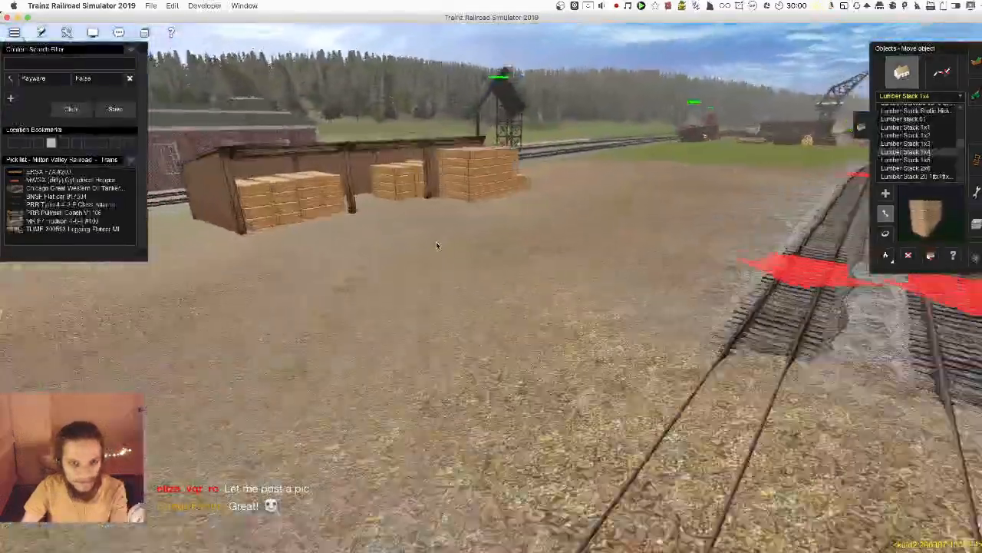
pyautogui.press('super+z')
pyautogui.press('super+z')
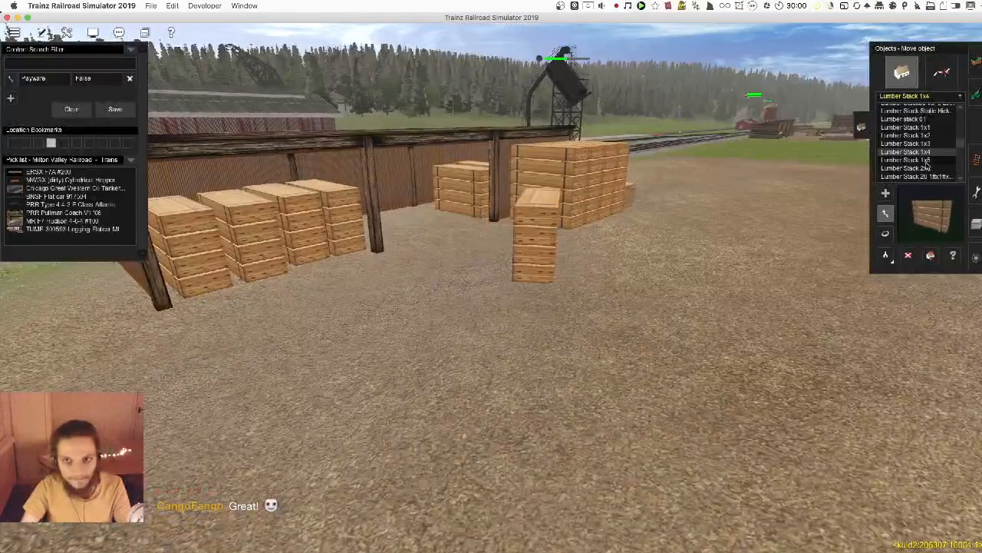
# - Place a Lumber Stack 1x3 in front of the shed, rotate it and move it into the middle bay
pyautogui.click(930, 145)
pyautogui.press('a')
pyautogui.click(585, 281)
pyautogui.press('r')
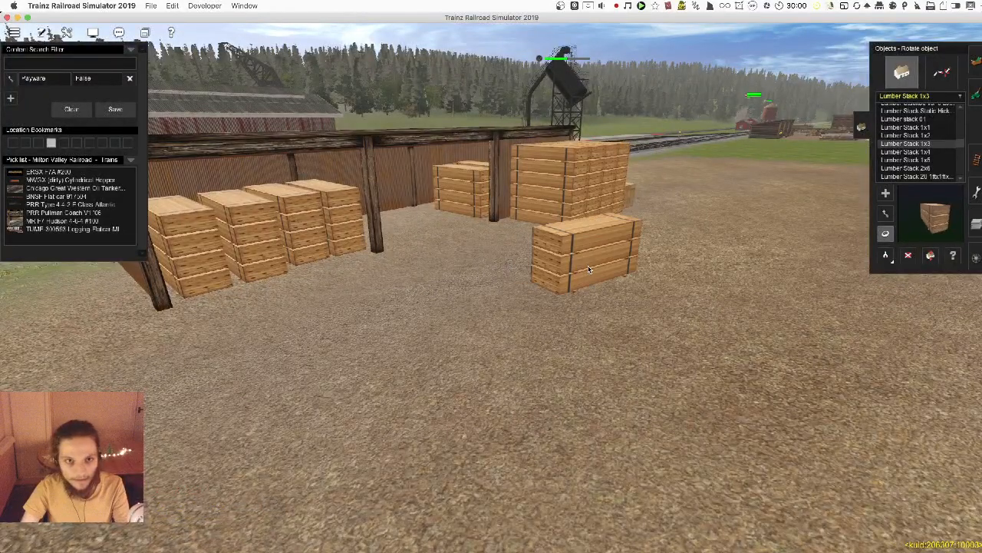
pyautogui.moveTo(585, 281); pyautogui.dragTo(569, 178)
pyautogui.press('Right')
pyautogui.press('Up')
pyautogui.press('m')
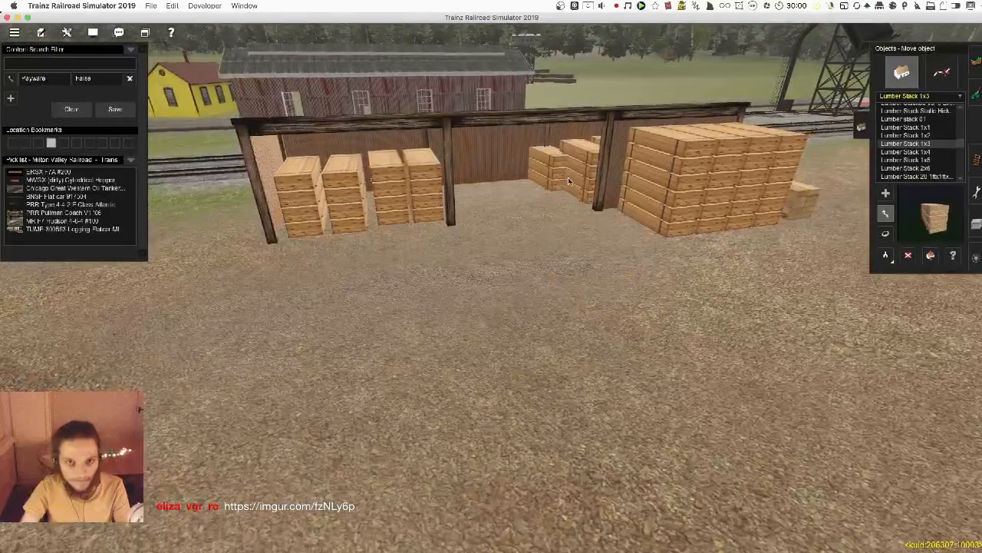
# - Undo the last move of the Lumber Stack 1x3, readjust its rotation and move it back beside the 1x4 stacks in the middle bay
pyautogui.press('super+z')
pyautogui.press('r')
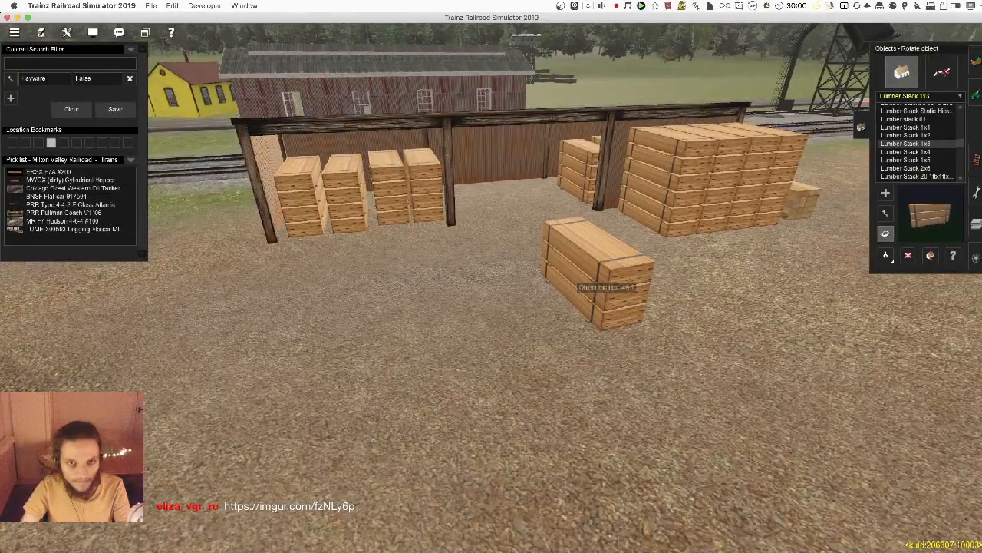
pyautogui.press('m')
pyautogui.moveTo(592, 250); pyautogui.dragTo(570, 174)
# - Look over the lumber yard, tracks and surrounding warehouses from above
pyautogui.scroll(-6, 506, 333)
pyautogui.moveTo(507, 334); pyautogui.dragTo(493, 291, button='right')
pyautogui.scroll(5, 466, 295)
pyautogui.scroll(5, 530, 295)
pyautogui.scroll(-6, 517, 303)
pyautogui.scroll(-4, 517, 302)
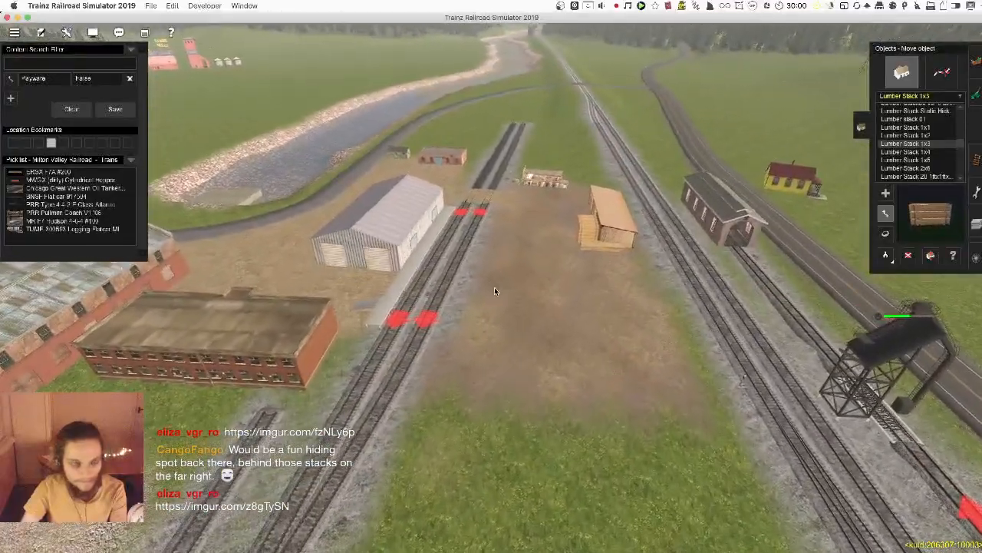
pyautogui.hotkey('ctrl', 'F2')
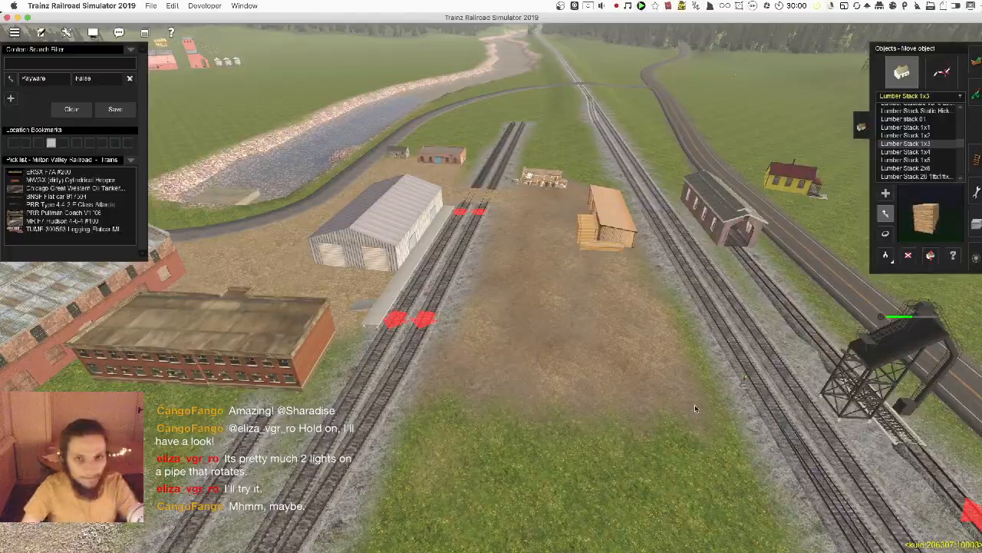
# - Go inside the shed behind the lumber stacks and search the object library for "pocket" and "chest"
pyautogui.rightClick(600, 222)
pyautogui.scroll(10, 584, 238)
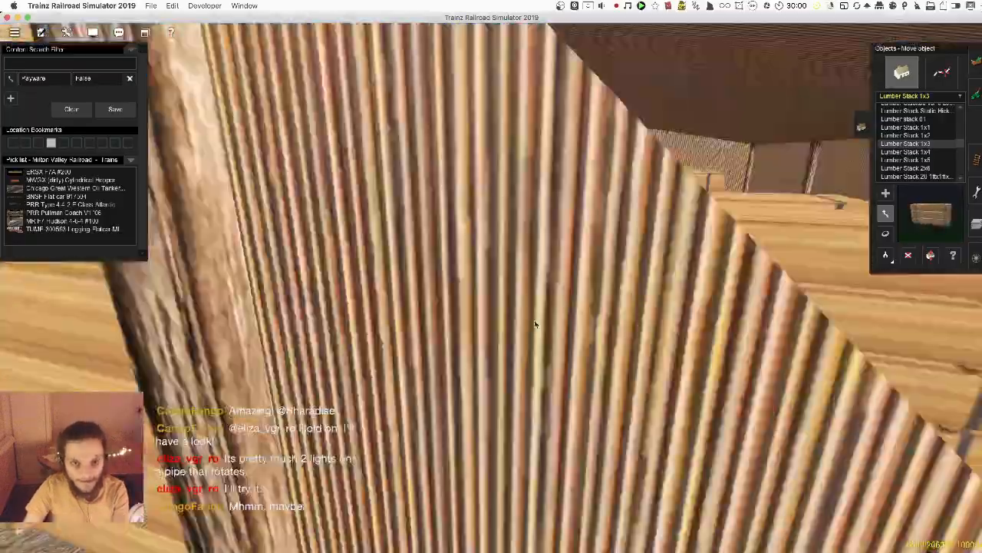
pyautogui.moveTo(535, 323); pyautogui.dragTo(8, 47, button='right')
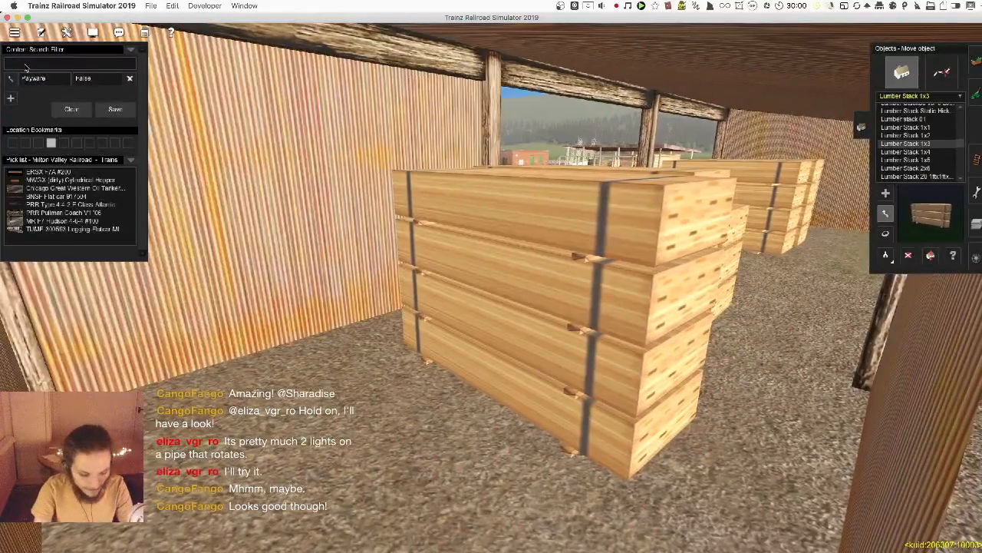
pyautogui.write('cket')
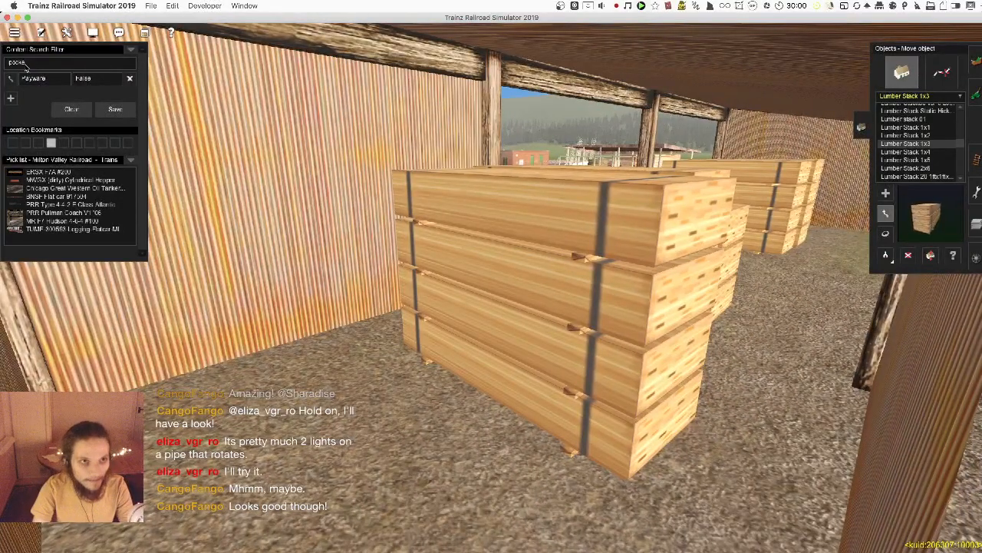
pyautogui.press('BackSpace')
pyautogui.press('BackSpace')
pyautogui.press('BackSpace')
pyautogui.press('BackSpace')
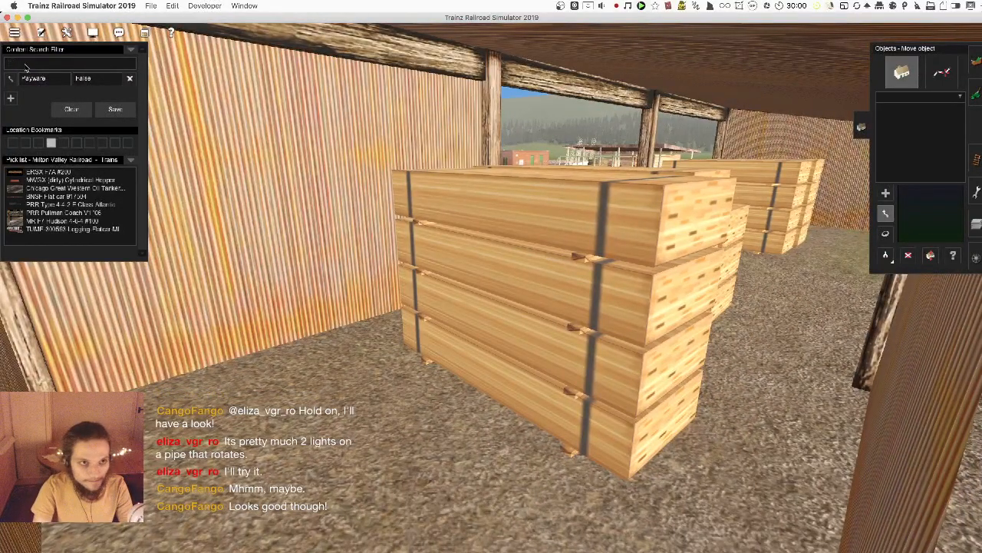
pyautogui.write('chest')
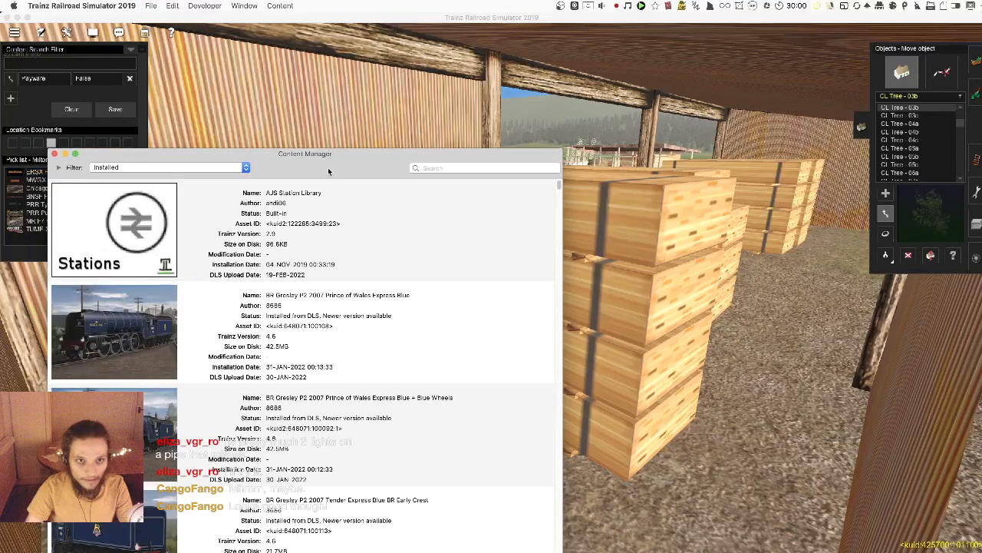
# - Move the Content Manager window out of the way of the route view
pyautogui.moveTo(332, 163); pyautogui.dragTo(981, 552)
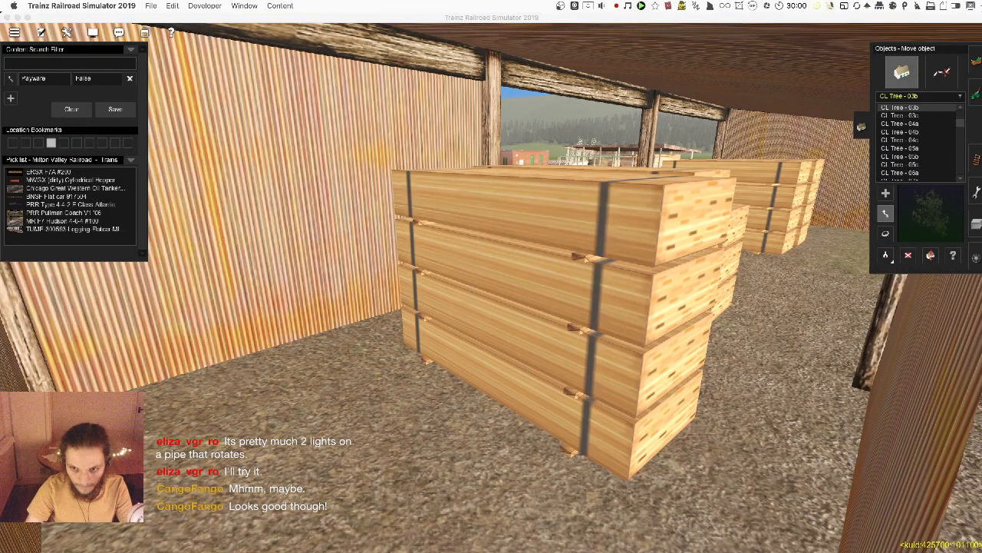
pyautogui.moveTo(981, 551); pyautogui.dragTo(981, 51)
pyautogui.moveTo(906, 51); pyautogui.dragTo(834, 552)
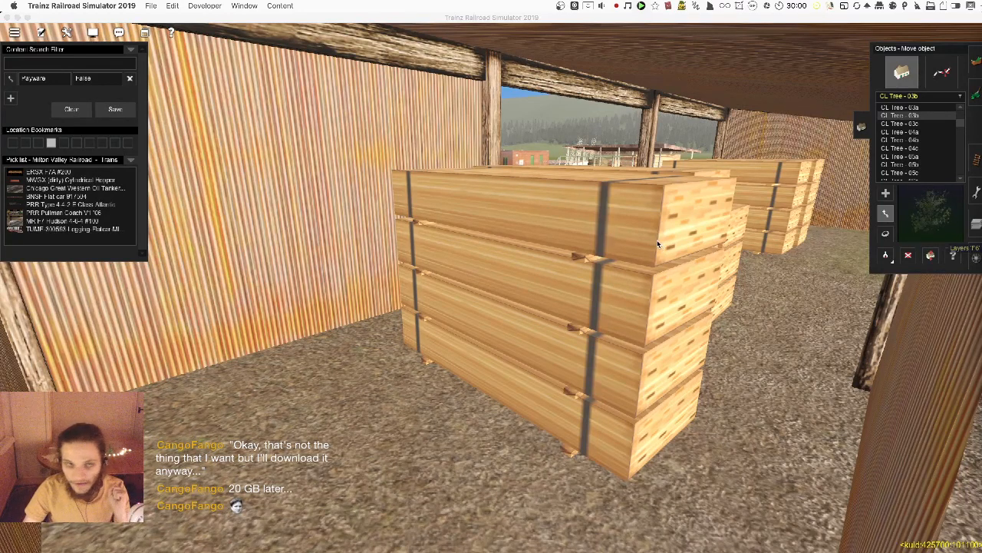
# - Filter the objects by "checker", select SAP_checkers and switch to editing object properties
pyautogui.click(46, 87)
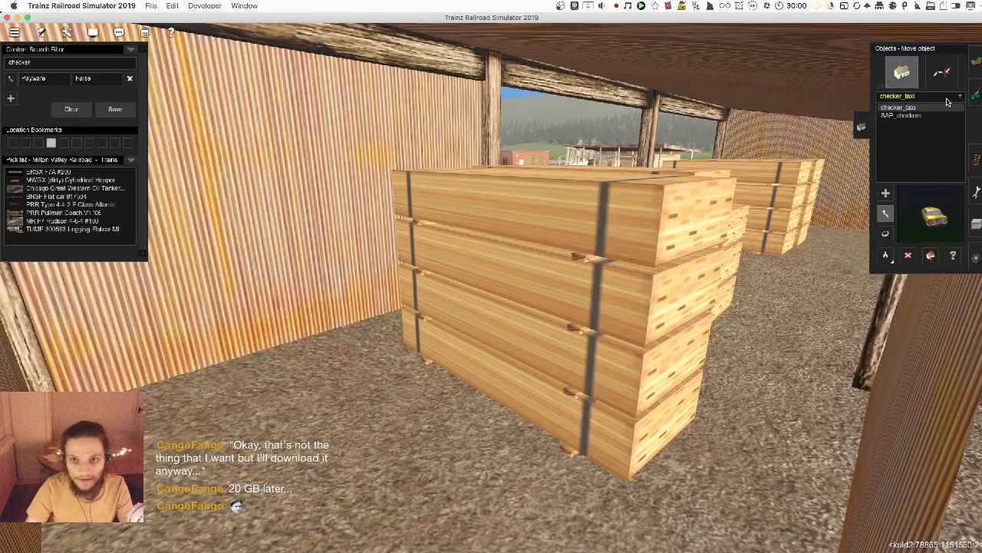
pyautogui.click(903, 115)
pyautogui.click(954, 255)
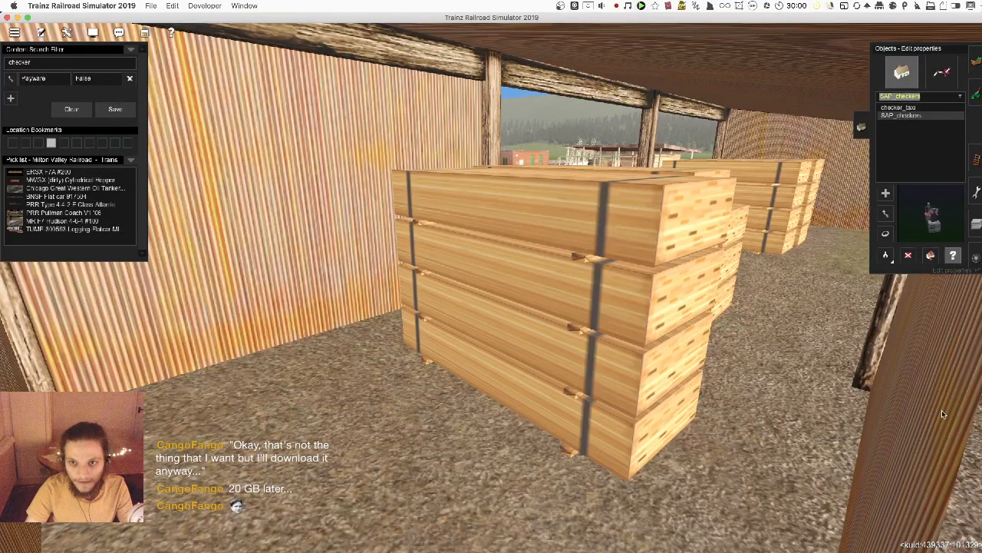
# - Set the corrugated shed's layer to Station Peeps in its properties
pyautogui.click(258, 184)
pyautogui.click(441, 73)
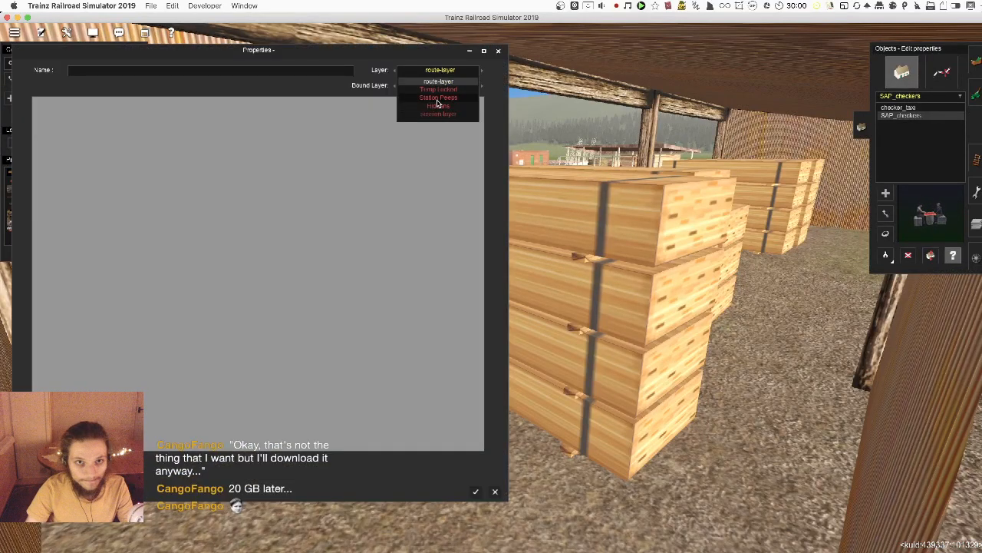
pyautogui.click(439, 98)
pyautogui.click(476, 489)
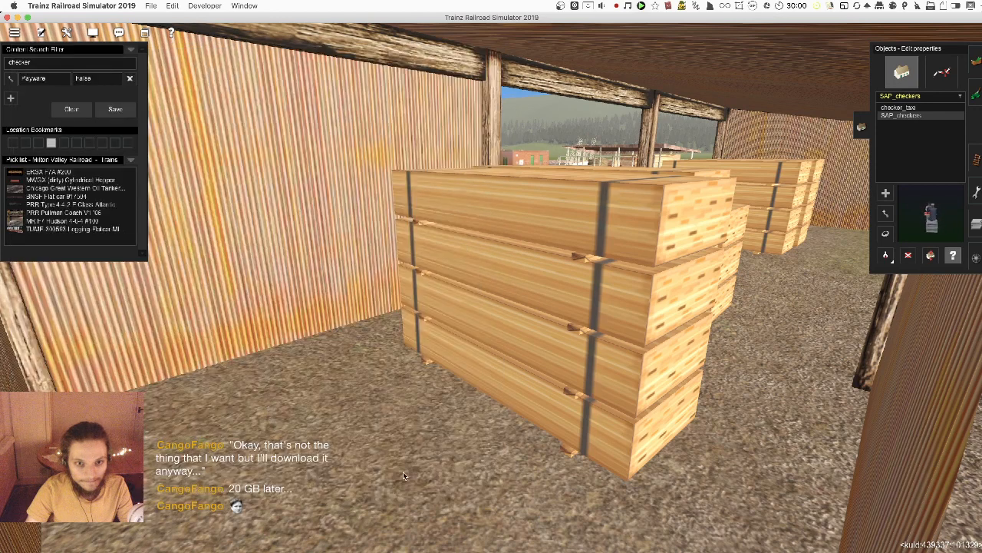
# - Place SAP_checkers inside the shed, rotate it and position the players beside the near end of the timber stack
pyautogui.press('a')
pyautogui.click(350, 447)
pyautogui.press('r')
pyautogui.moveTo(333, 416); pyautogui.dragTo(492, 445)
pyautogui.press('m')
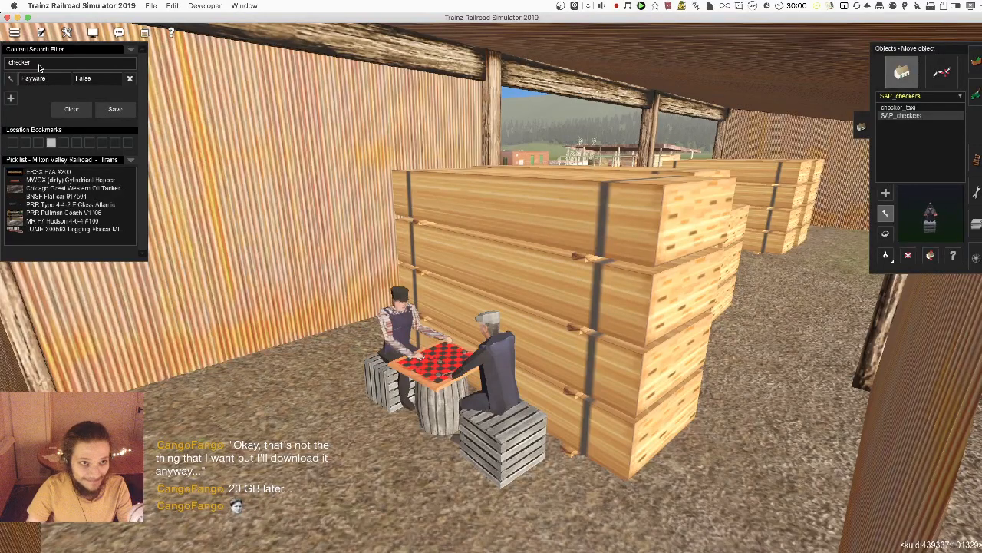
# - Replace the "checker" search filter with "man"
pyautogui.moveTo(42, 64); pyautogui.dragTo(3, 66)
pyautogui.write('rel')
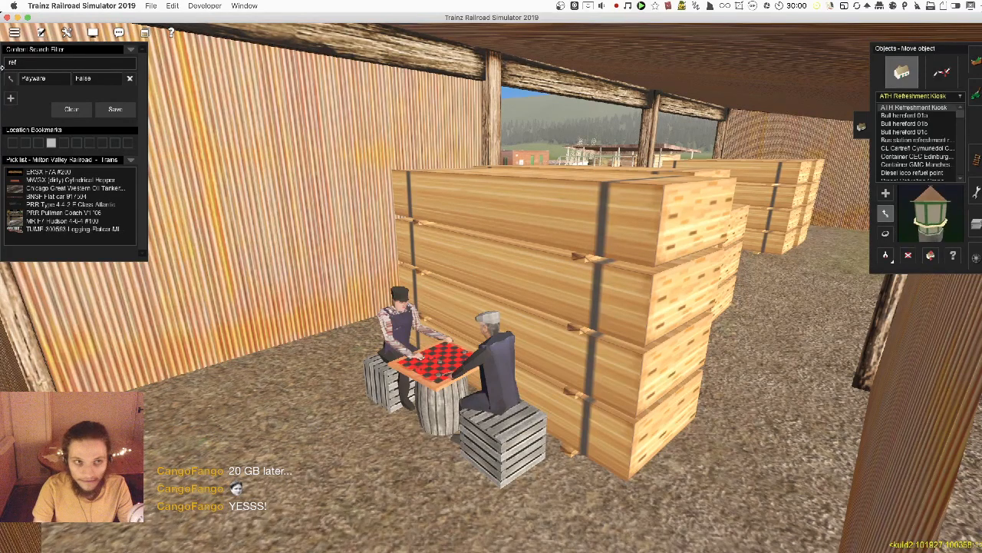
pyautogui.write('er')
pyautogui.press('BackSpace')
pyautogui.press('BackSpace')
pyautogui.press('BackSpace')
pyautogui.press('BackSpace')
pyautogui.press('BackSpace')
pyautogui.write('mar')
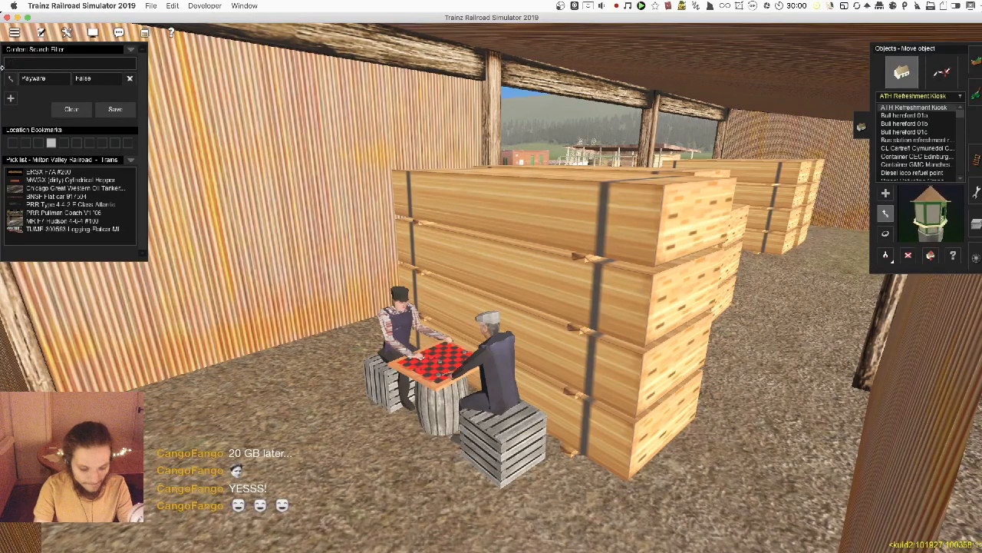
pyautogui.press('BackSpace')
pyautogui.write('n')
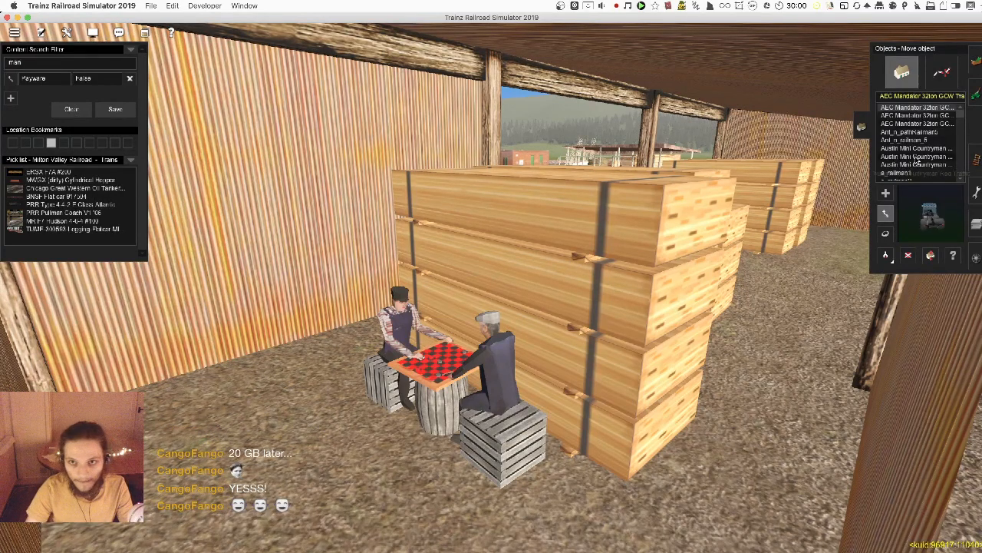
# - Browse the previews of the "man" results, from the railmen through the Backfill figures and bandsmen to the BS 1940s figures
pyautogui.click(917, 157)
pyautogui.click(920, 172)
pyautogui.scroll(-1, 917, 154)
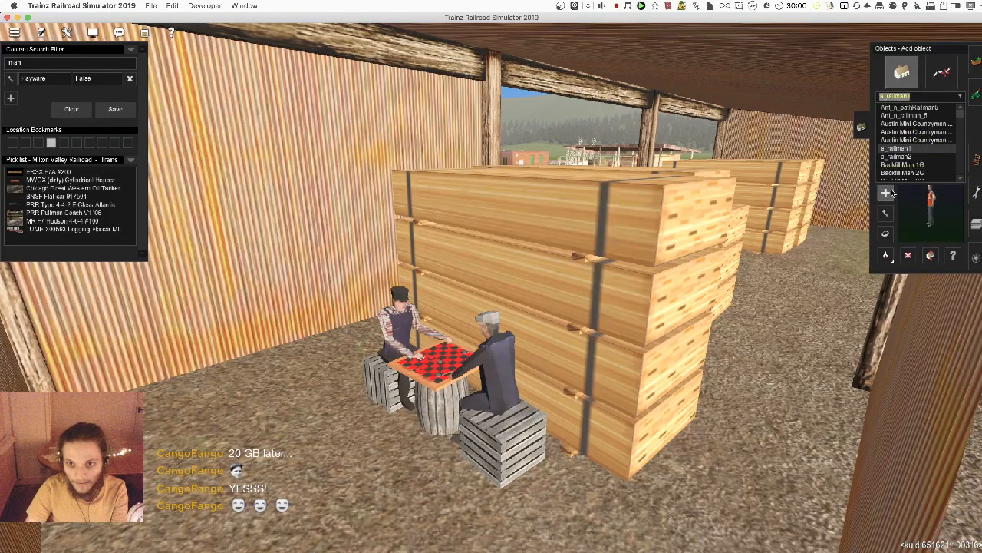
pyautogui.click(903, 164)
pyautogui.press('Down')
pyautogui.press('Down')
pyautogui.press('Down')
pyautogui.press('Down')
pyautogui.press('Down')
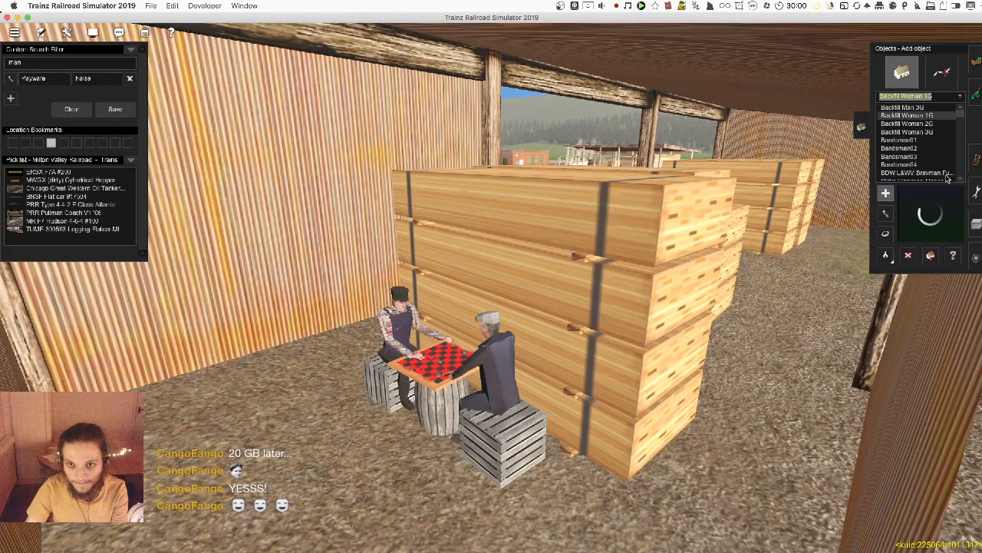
pyautogui.press('Down')
pyautogui.press('Down')
pyautogui.press('Down')
pyautogui.press('Down')
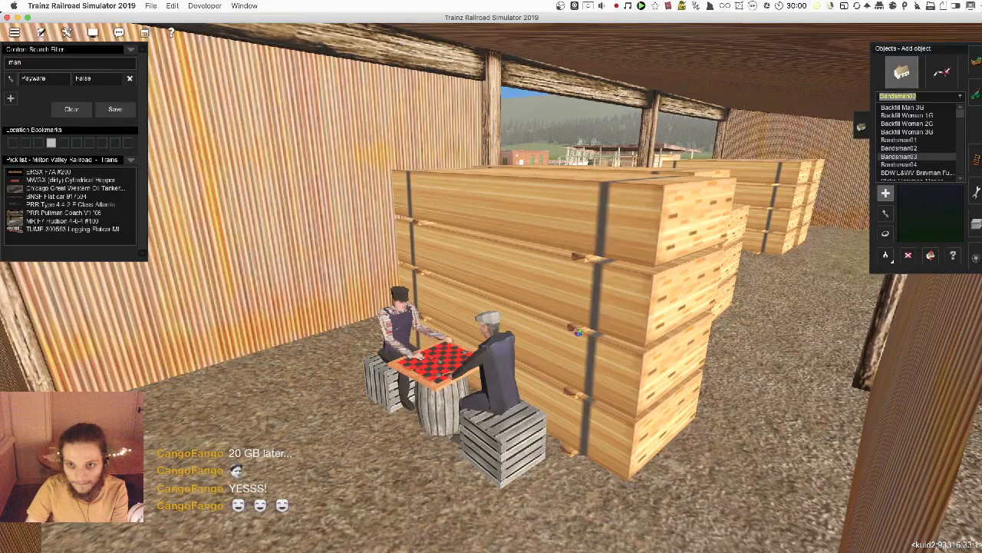
pyautogui.press('Down')
pyautogui.press('Down')
pyautogui.press('Down')
pyautogui.press('Down')
pyautogui.press('Down')
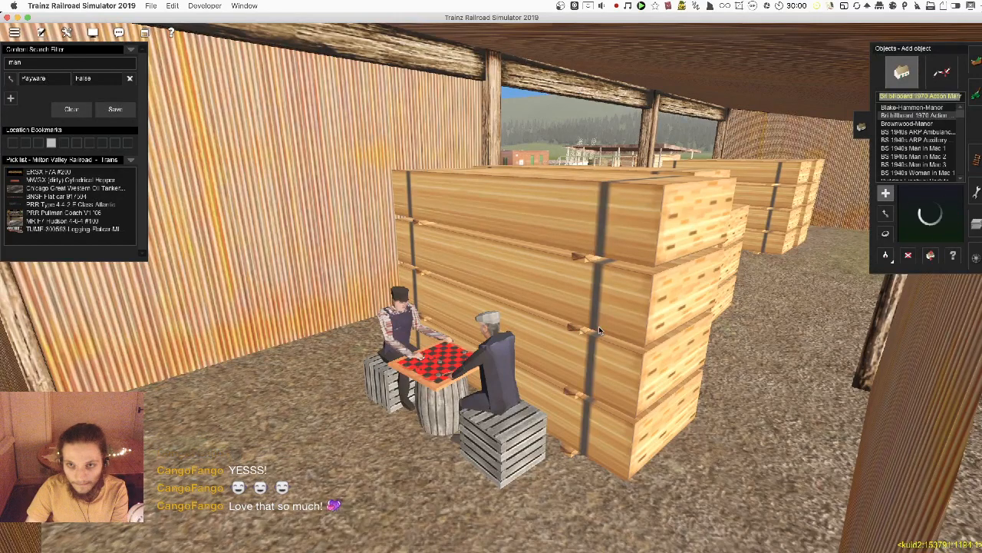
# - Filter the objects by "worker" and preview the SAP_n railman figures and the track workers
pyautogui.click(69, 63)
pyautogui.write('wo')
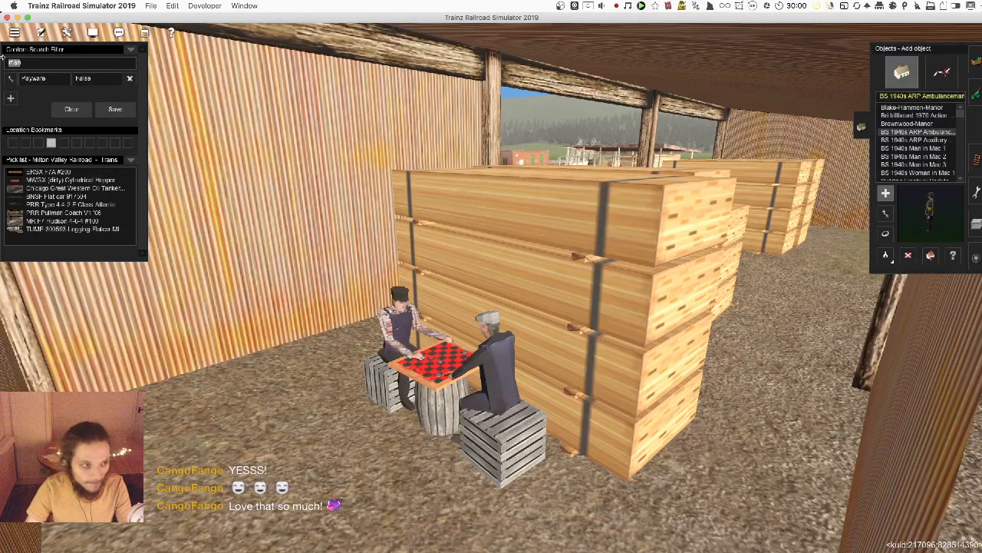
pyautogui.write('rker')
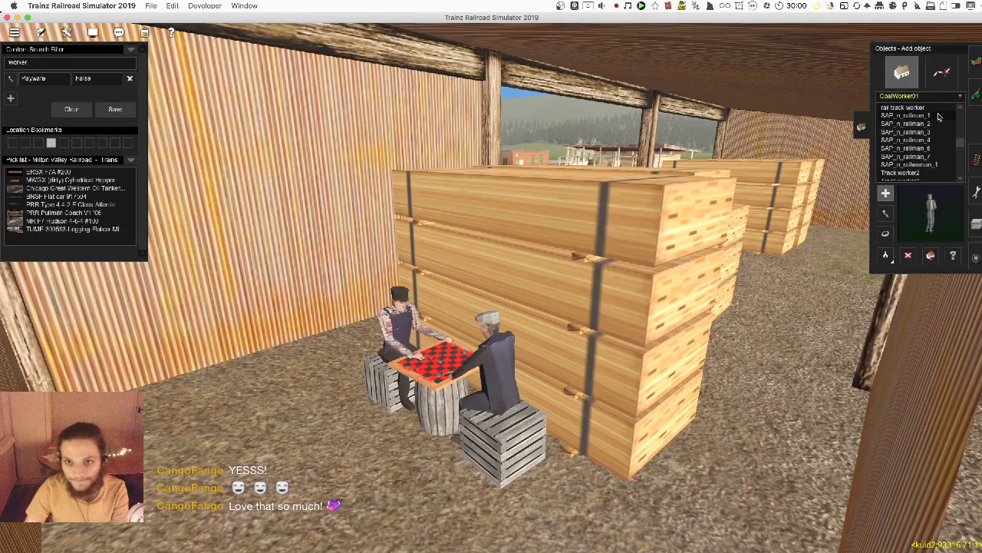
pyautogui.click(917, 116)
pyautogui.press('Down')
pyautogui.press('Down')
pyautogui.press('Down')
pyautogui.press('Down')
pyautogui.press('Down')
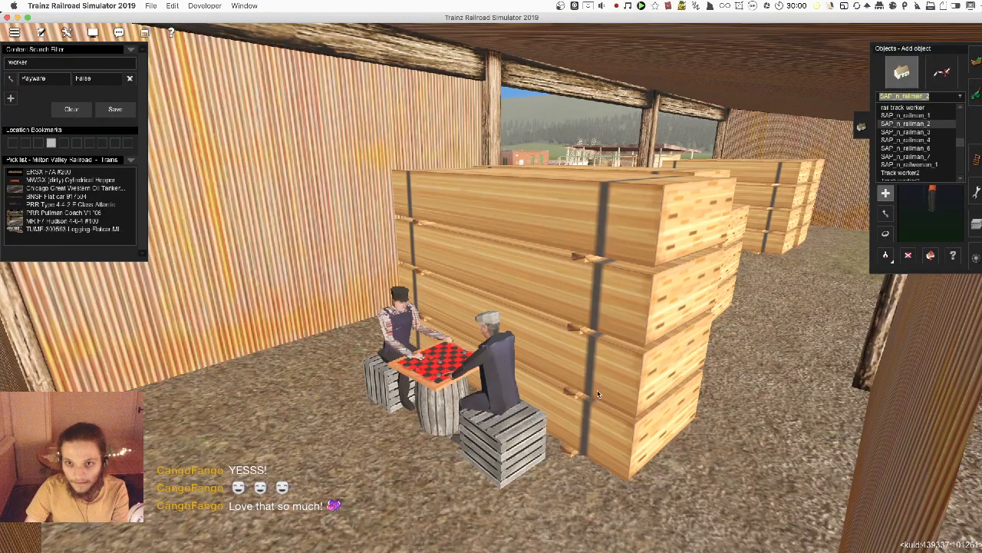
pyautogui.press('Down')
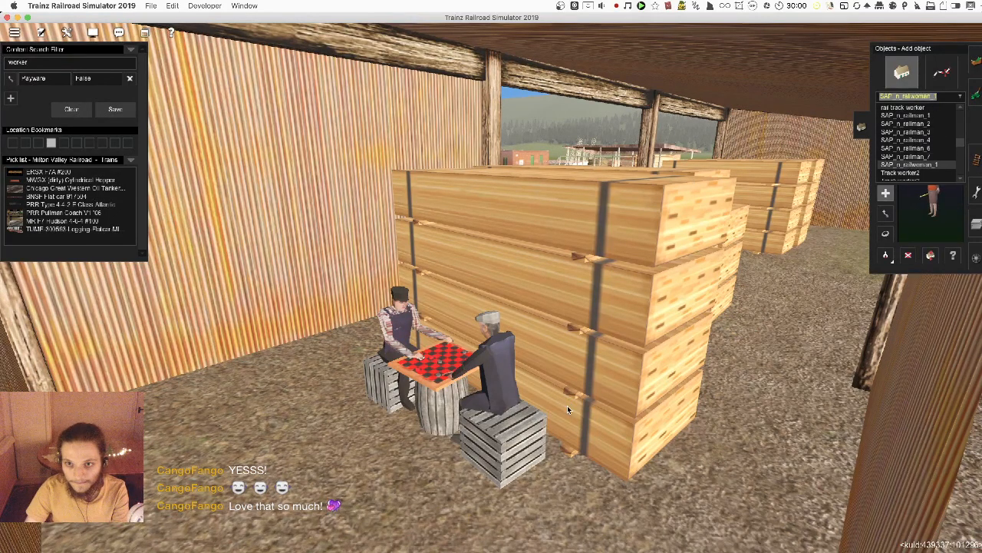
pyautogui.press('Down')
pyautogui.press('Down')
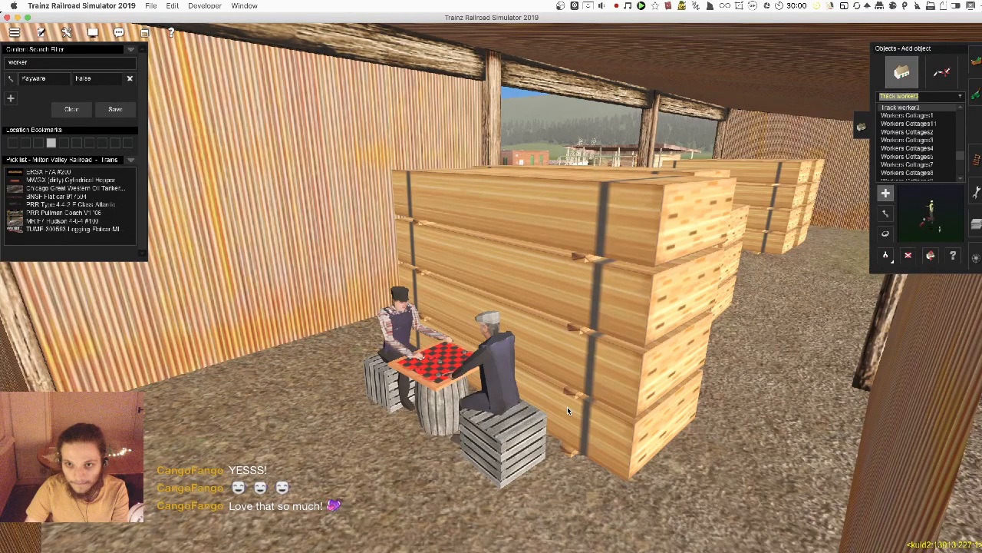
pyautogui.press('Down')
pyautogui.press('Down')
pyautogui.press('Down')
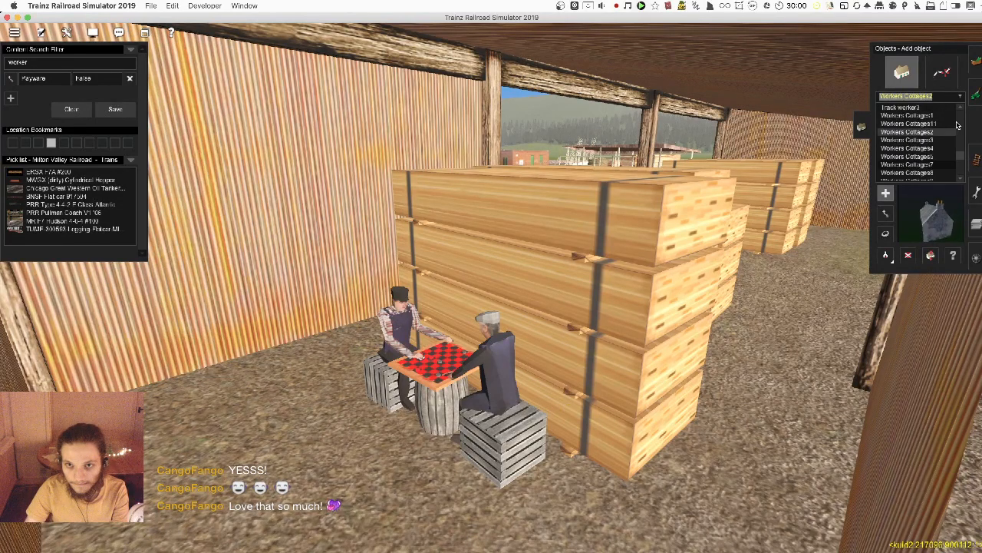
# - Place Worker 01 beside the checkers table and turn him to face the board
pyautogui.press('Down')
pyautogui.press('Down')
pyautogui.press('Down')
pyautogui.press('Down')
pyautogui.press('Down')
pyautogui.press('Down')
pyautogui.press('Down')
pyautogui.press('Down')
pyautogui.press('Down')
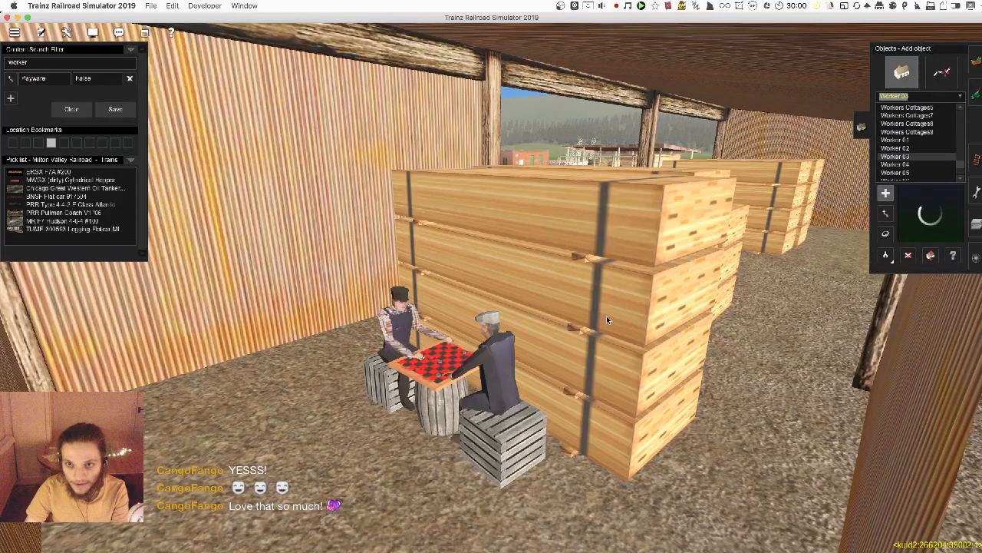
pyautogui.press('Up')
pyautogui.press('Up')
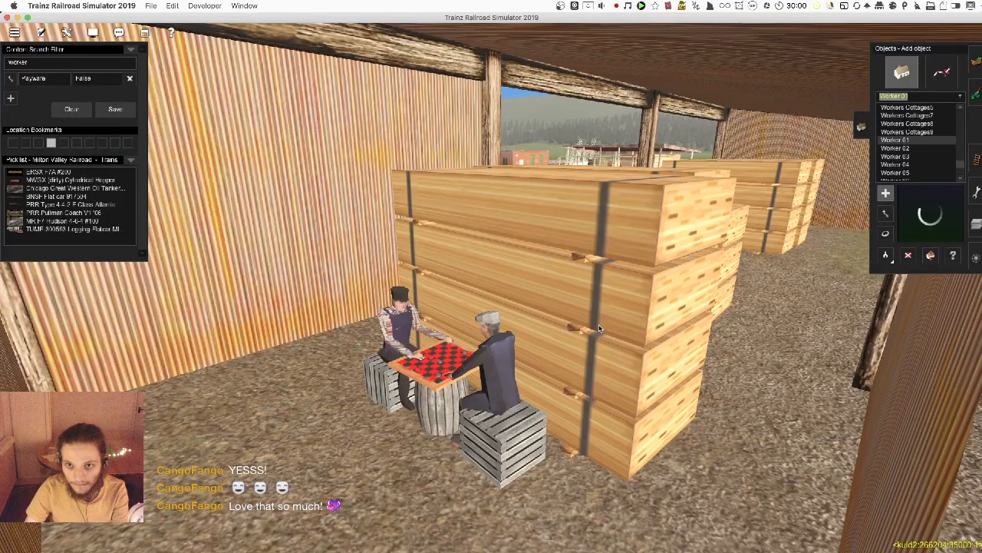
pyautogui.click(371, 469)
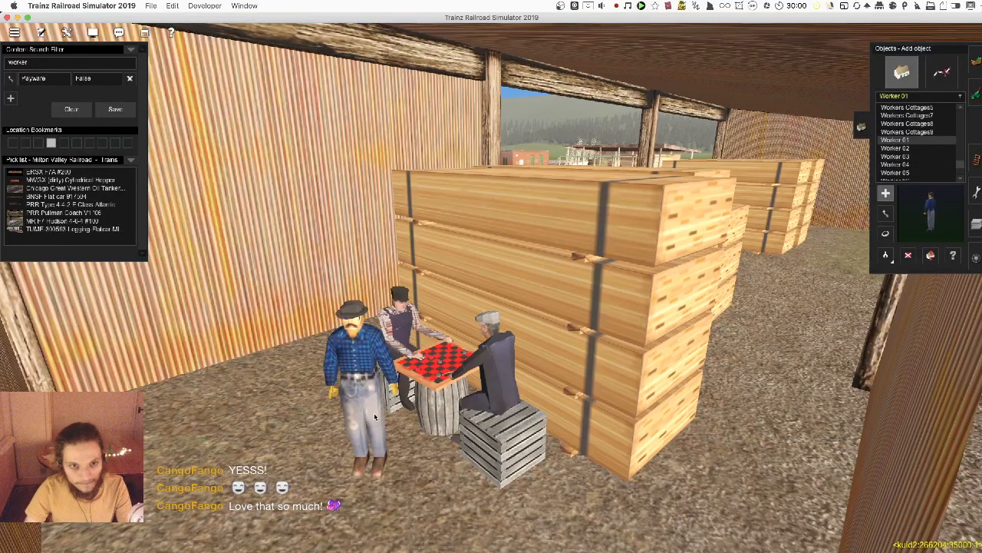
pyautogui.press('r')
pyautogui.moveTo(375, 417)
pyautogui.mouseDown()
pyautogui.moveTo(414, 417)
pyautogui.moveTo(371, 410)
pyautogui.mouseUp()
pyautogui.press('m')
pyautogui.press('r')
pyautogui.press('m')
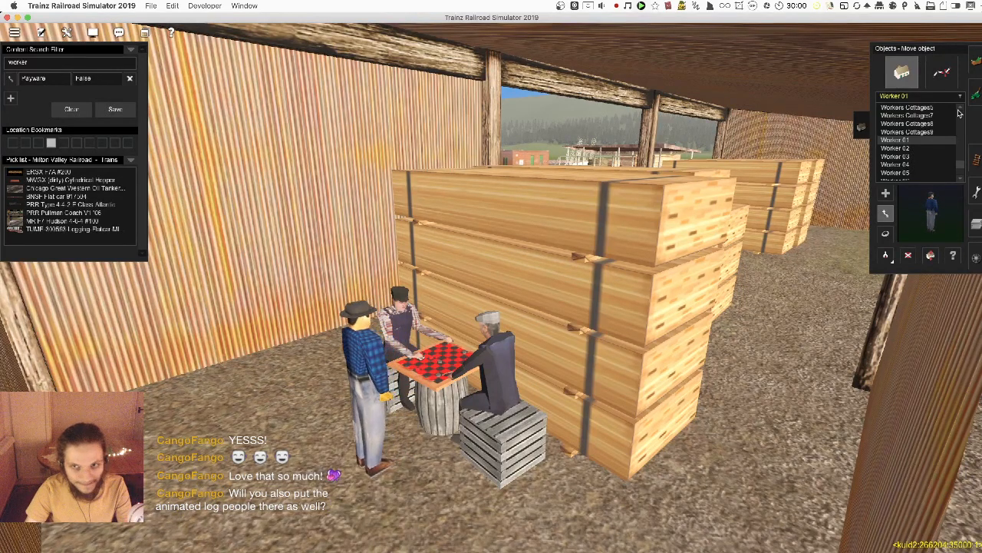
# - Place Worker 03 in front of the checkers table, rotate him and move him next to Worker 01
pyautogui.click(897, 173)
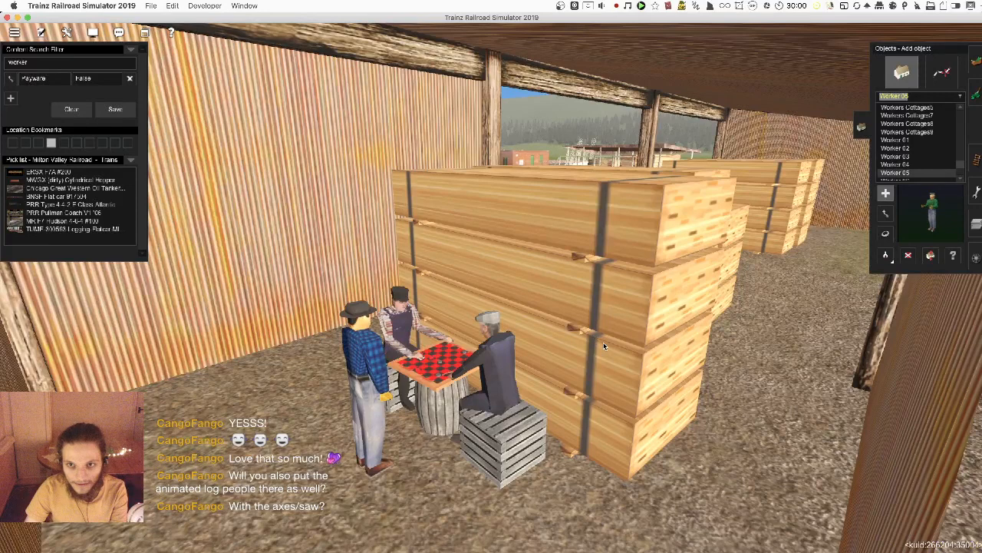
pyautogui.press('Up')
pyautogui.press('Up')
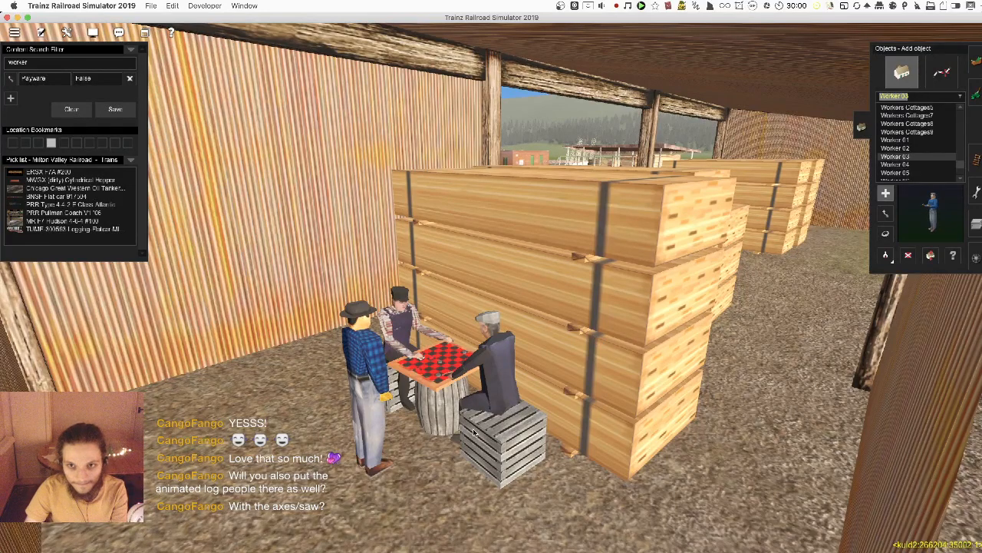
pyautogui.click(442, 490)
pyautogui.press('r')
pyautogui.moveTo(442, 490); pyautogui.dragTo(468, 490)
pyautogui.moveTo(445, 455); pyautogui.dragTo(376, 414)
# - Delete Worker 01 and stand Worker 03 in his place, facing the checkerboard
pyautogui.press('d')
pyautogui.click(372, 374)
pyautogui.press('r')
pyautogui.press('m')
pyautogui.press('r')
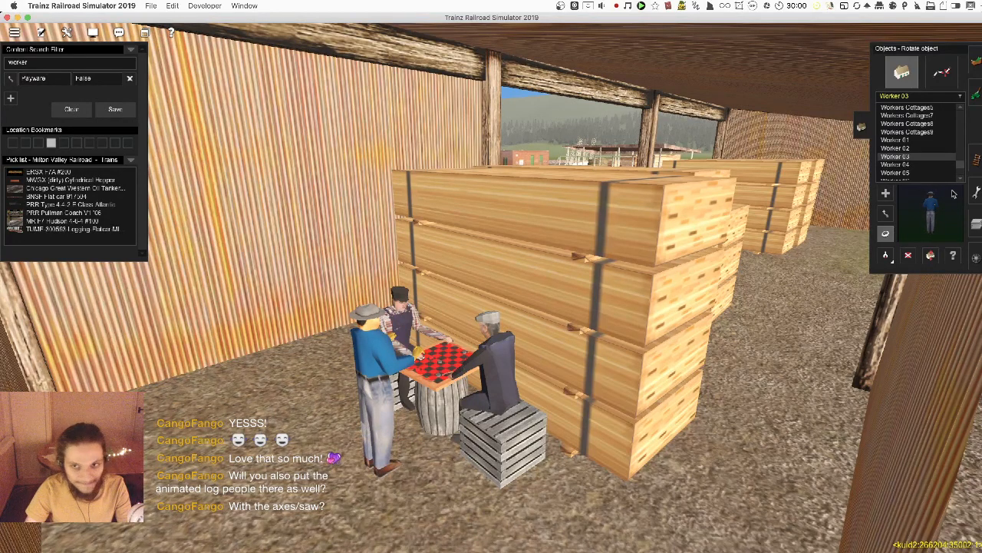
# - Preview the remaining worker figures from Worker 06 to worker 21
pyautogui.scroll(-2, 922, 154)
pyautogui.click(895, 131)
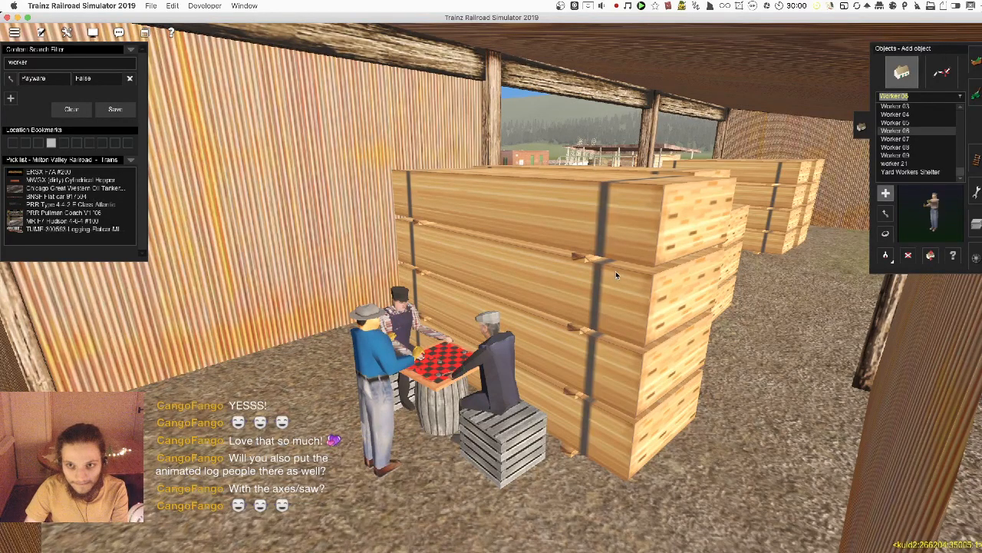
pyautogui.press('Down')
pyautogui.press('Down')
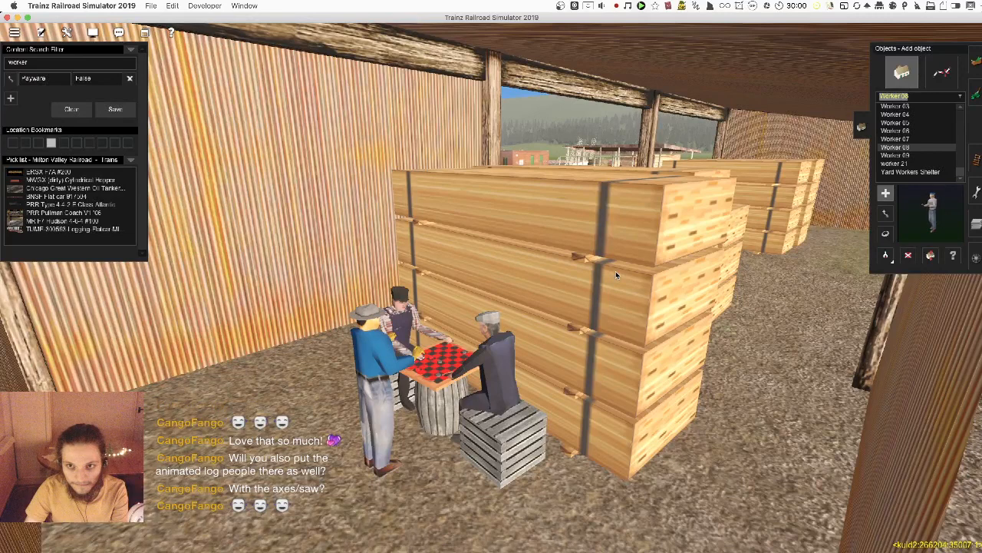
pyautogui.press('Down')
pyautogui.press('Down')
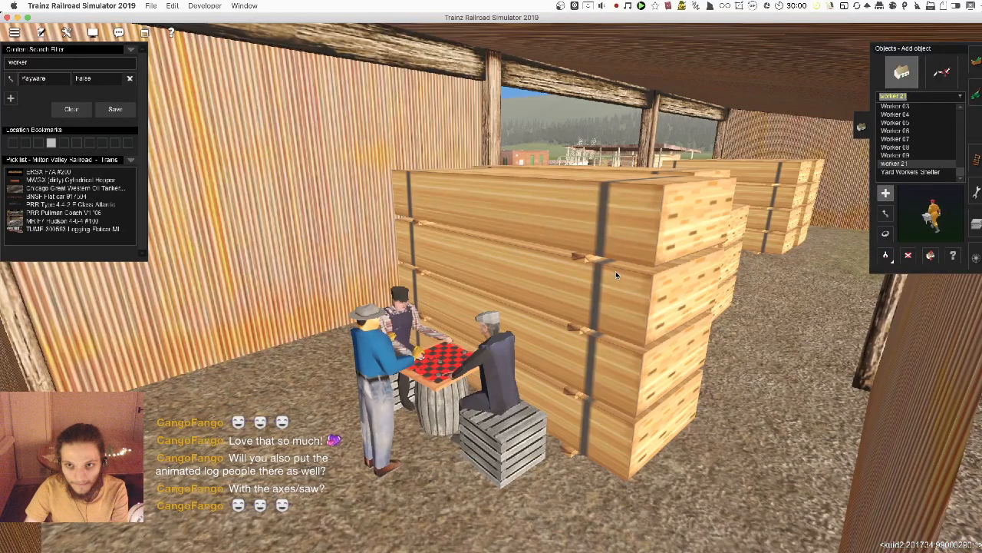
pyautogui.press('Down')
pyautogui.press('Down')
pyautogui.press('Up')
pyautogui.press('Up')
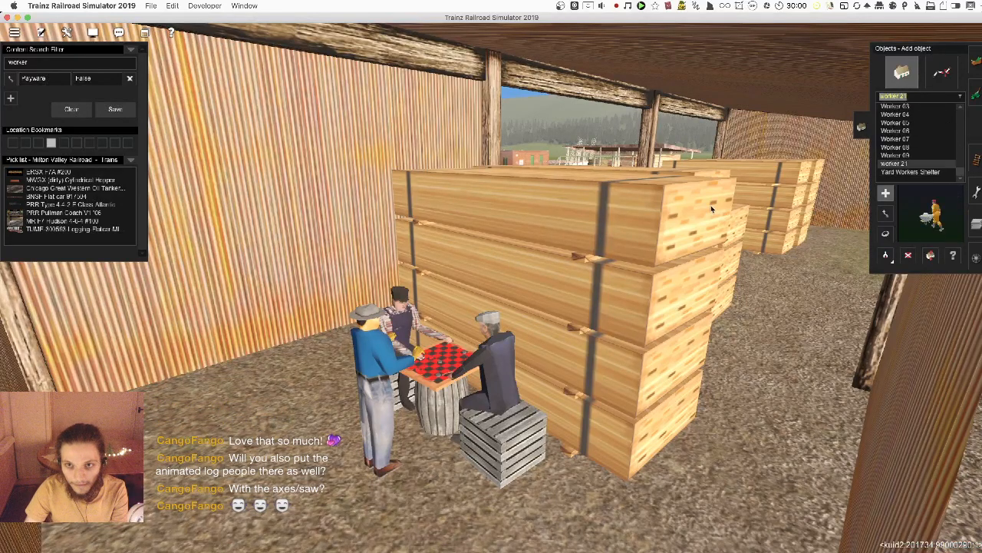
pyautogui.press('Up')
# - Filter the objects by "leaning" and place the man in the bowler hat beside the wooden post at the shed's open front
pyautogui.doubleClick(59, 66)
pyautogui.write('leaning')
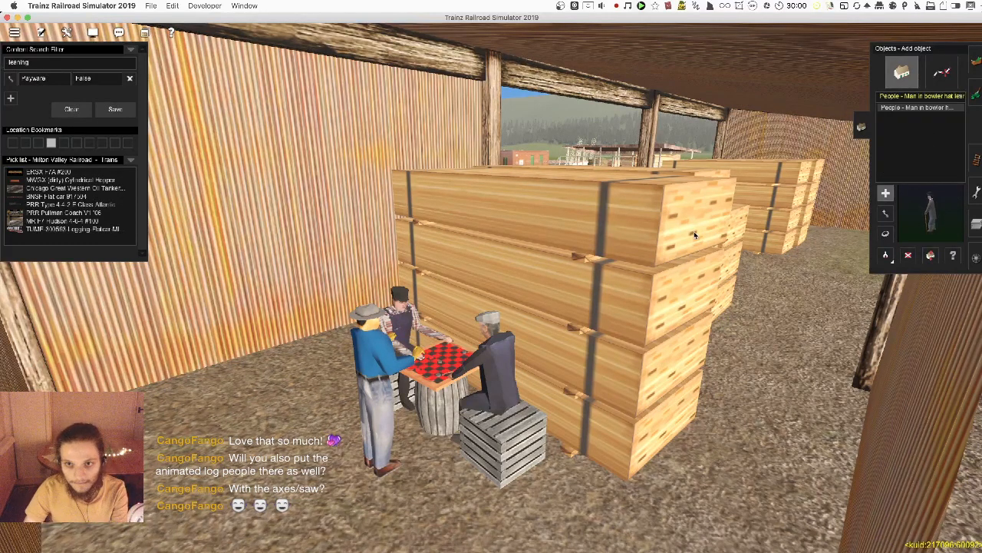
pyautogui.click(43, 63)
pyautogui.moveTo(568, 337); pyautogui.dragTo(406, 305, button='right')
pyautogui.moveTo(540, 286); pyautogui.dragTo(601, 355, button='right')
pyautogui.click(601, 355)
pyautogui.press('m')
pyautogui.moveTo(608, 328); pyautogui.dragTo(660, 274)
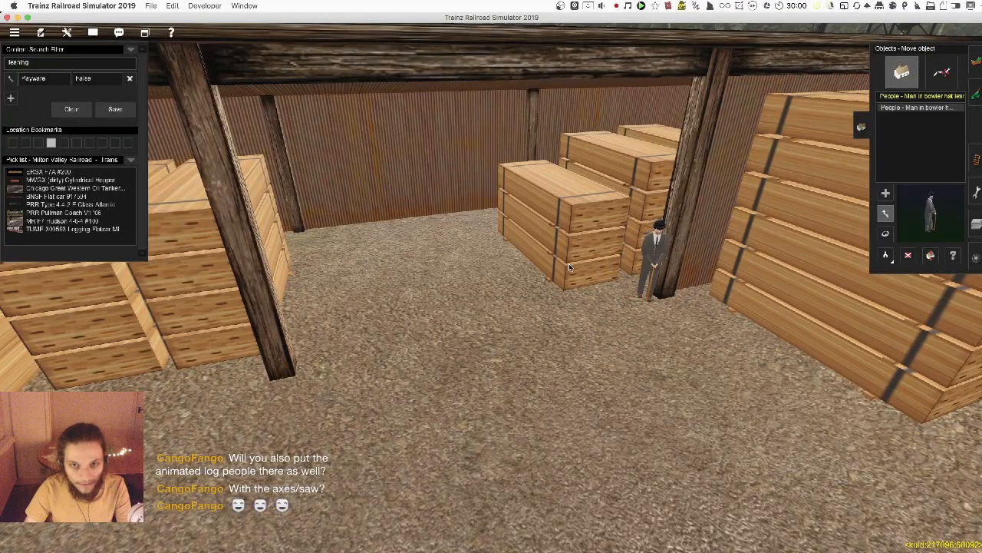
# - Fine-tune the bowler-hat man's position so he stands right against the wooden post
pyautogui.moveTo(569, 264); pyautogui.dragTo(499, 253, button='right')
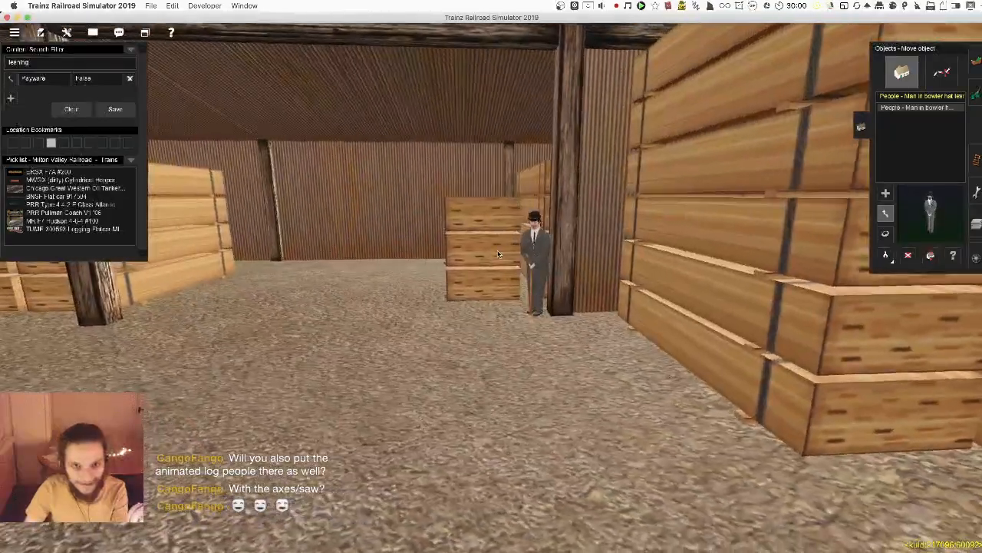
pyautogui.scroll(5, 518, 358)
pyautogui.scroll(-5, 504, 356)
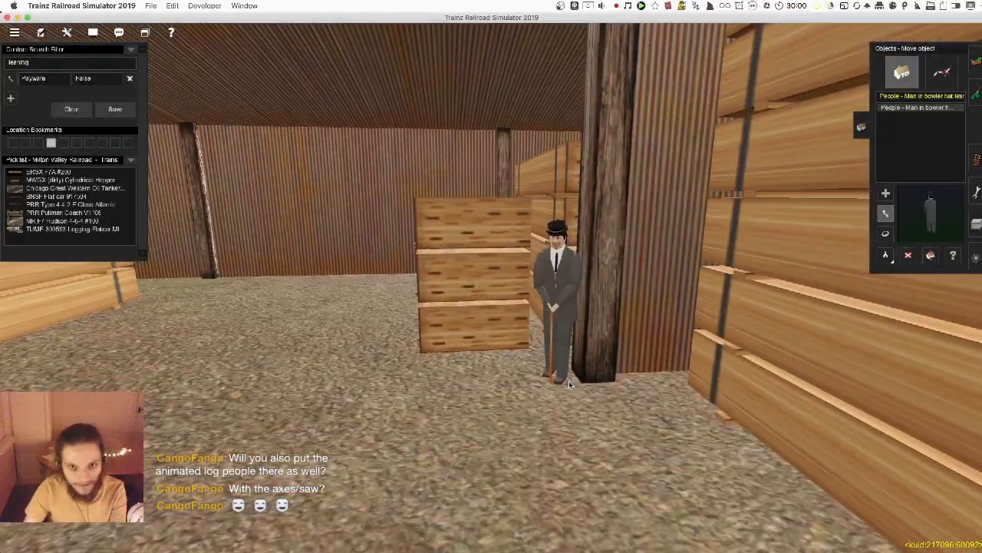
pyautogui.moveTo(569, 381); pyautogui.dragTo(558, 409, button='right')
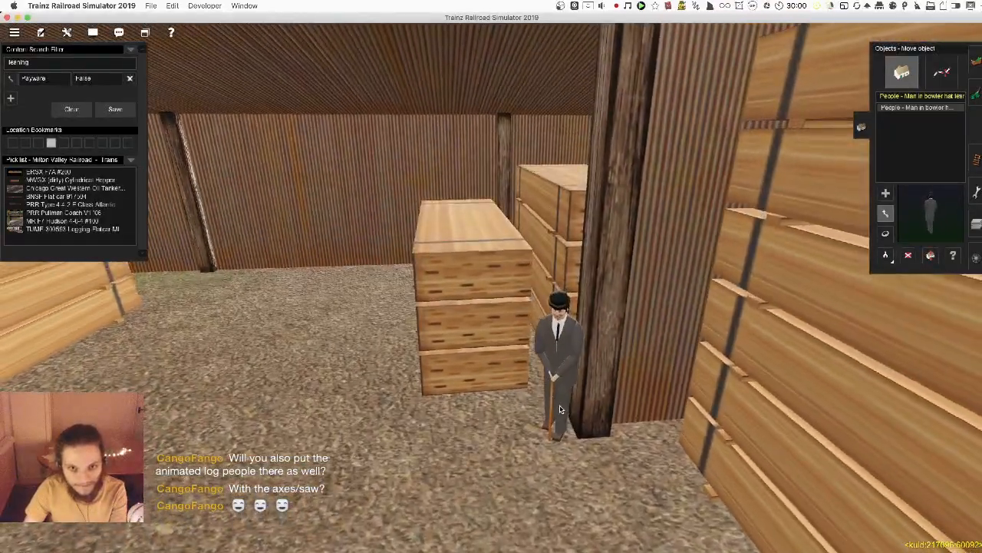
pyautogui.moveTo(559, 409); pyautogui.dragTo(557, 409)
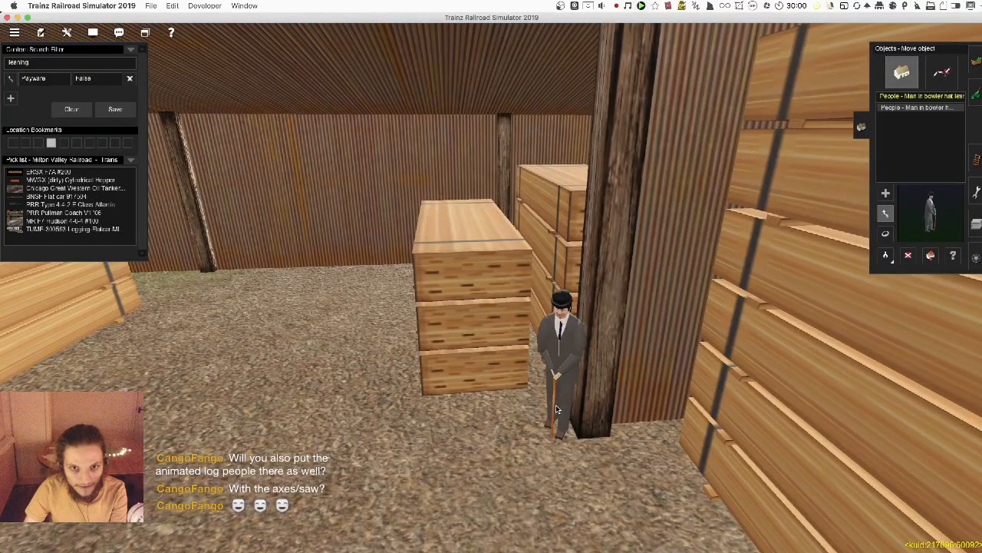
pyautogui.moveTo(555, 404); pyautogui.dragTo(654, 439, button='right')
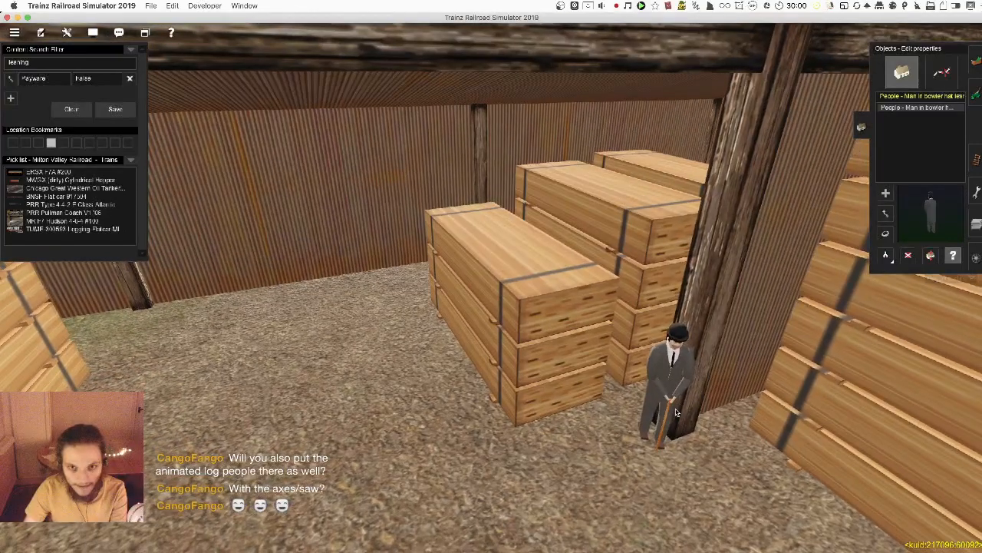
# - Name the bowler-hat man beside the wooden post "Lookout" in his object properties
pyautogui.click(952, 255)
pyautogui.click(653, 424)
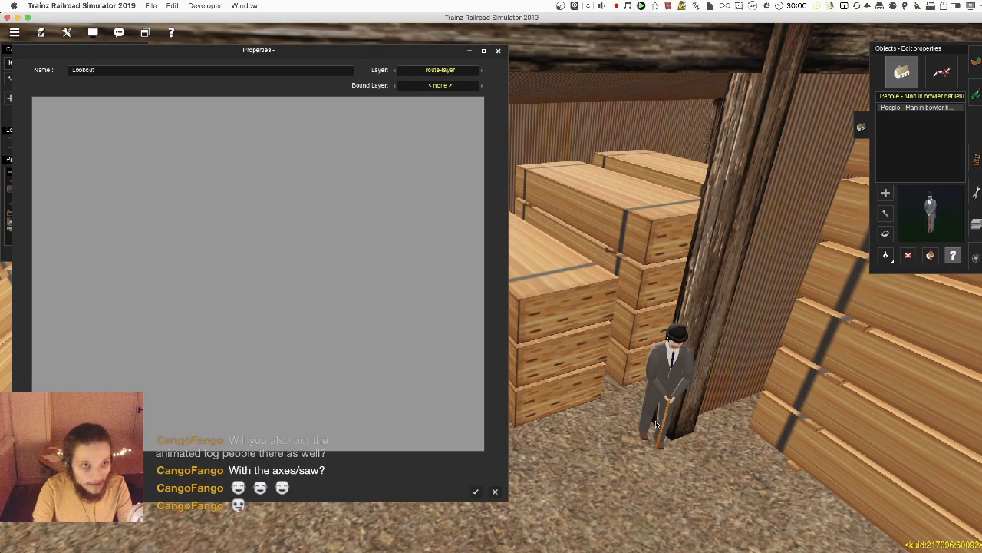
pyautogui.write('Lookou')
pyautogui.press('Return')
pyautogui.press('m')
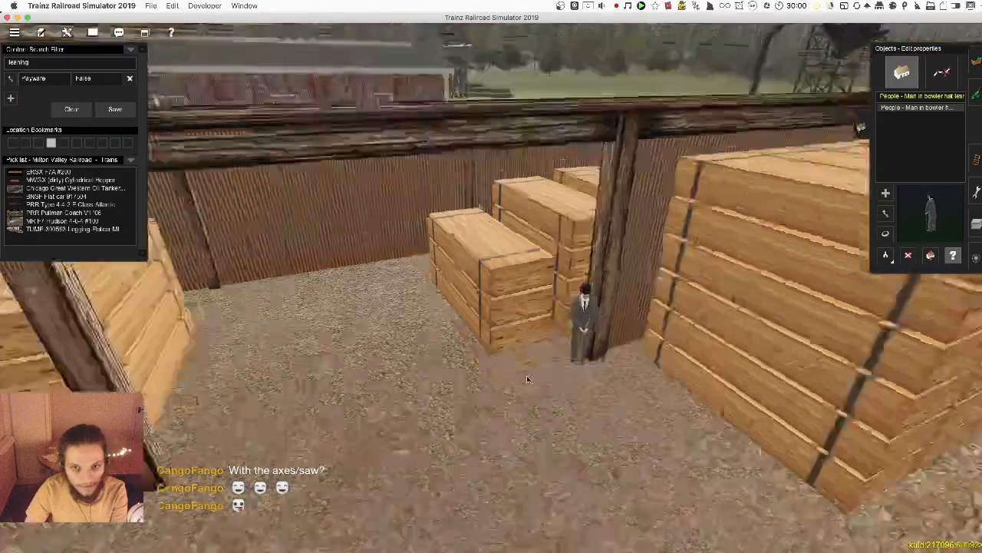
pyautogui.press('m')
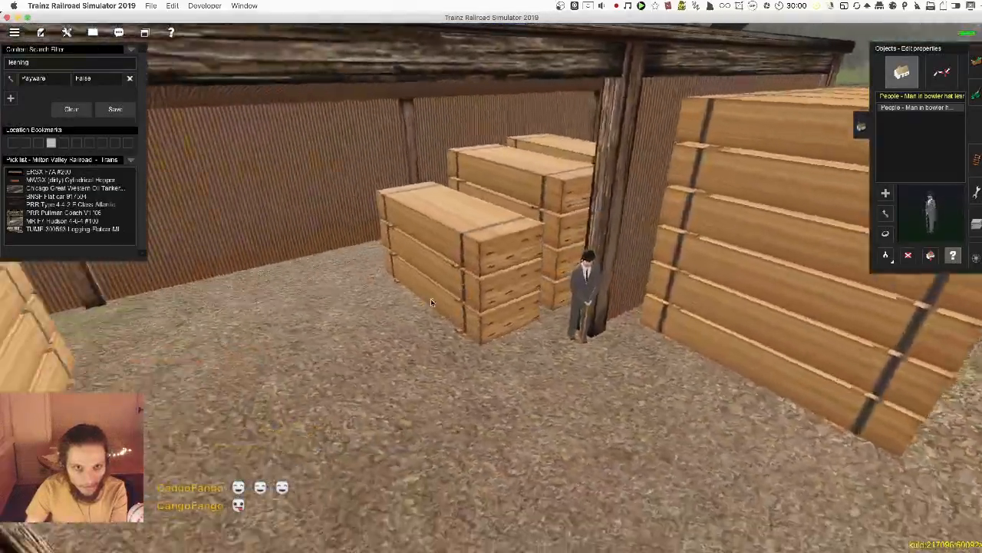
# - Examine the checkers players and their onlooker between the timber stacks inside the shed
pyautogui.scroll(-5, 431, 298)
pyautogui.scroll(3, 505, 276)
pyautogui.moveTo(505, 277); pyautogui.dragTo(500, 322, button='right')
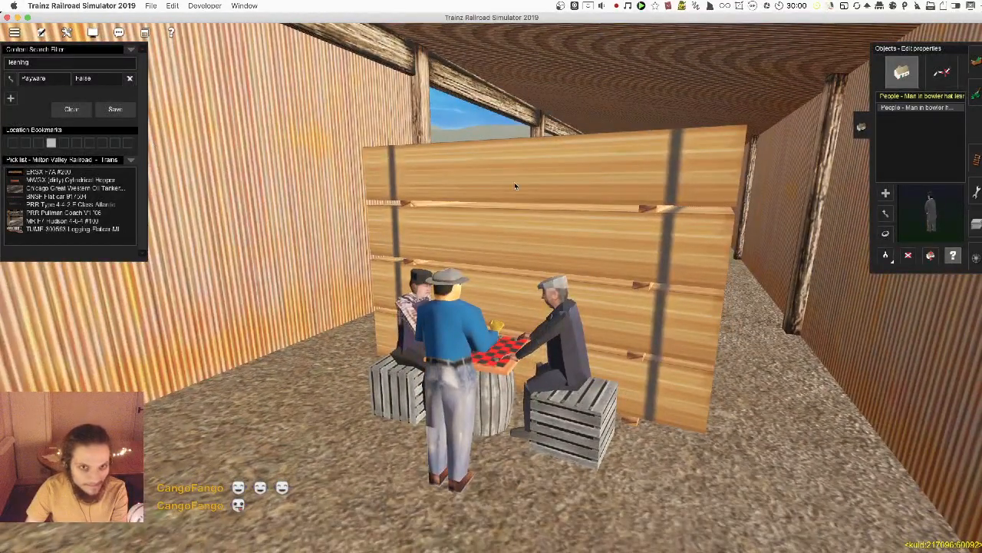
pyautogui.press('Left')
pyautogui.press('Up')
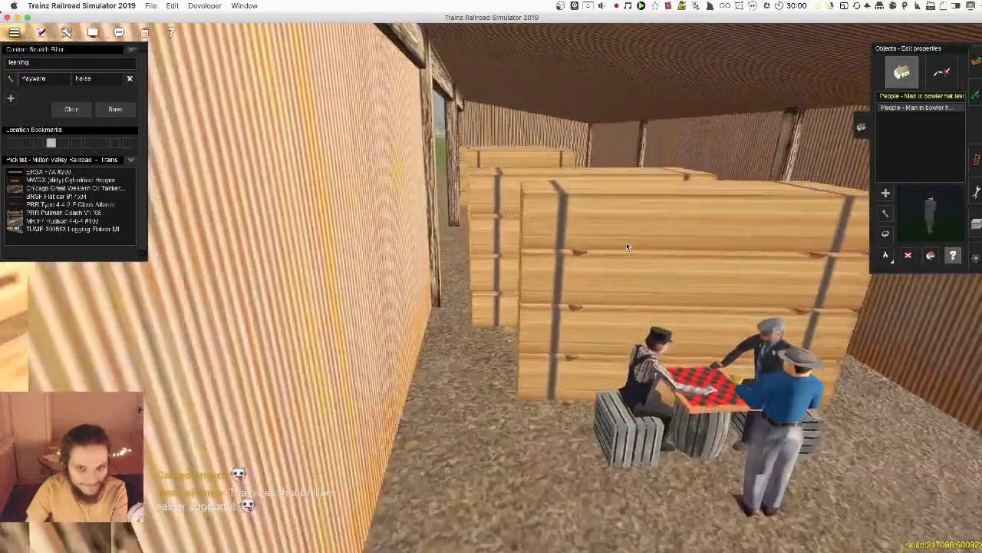
pyautogui.scroll(-10, 627, 246)
# - Survey the warehouses, lumber shed and log yard from overhead and from ground level near the crane
pyautogui.rightClick(396, 349)
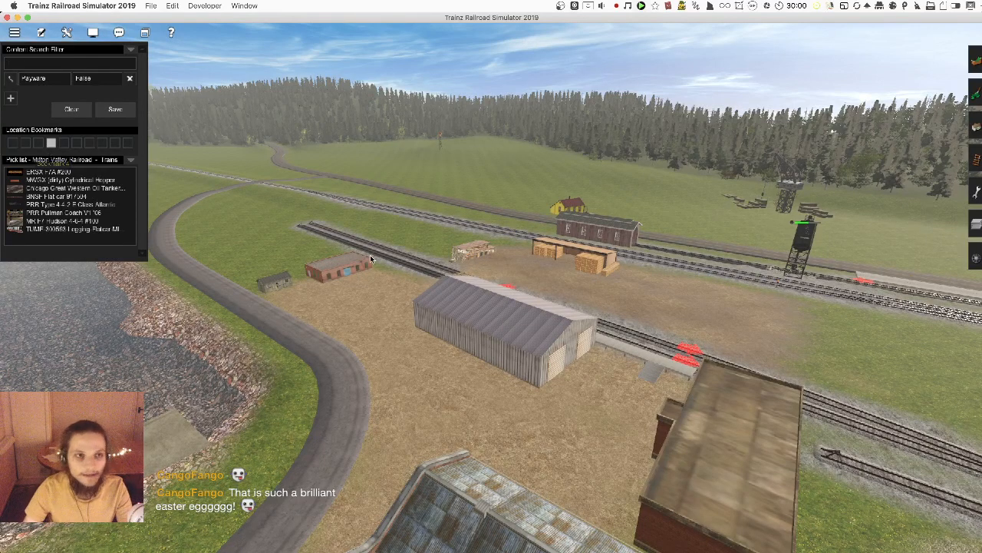
pyautogui.scroll(5, 588, 254)
pyautogui.scroll(-5, 586, 255)
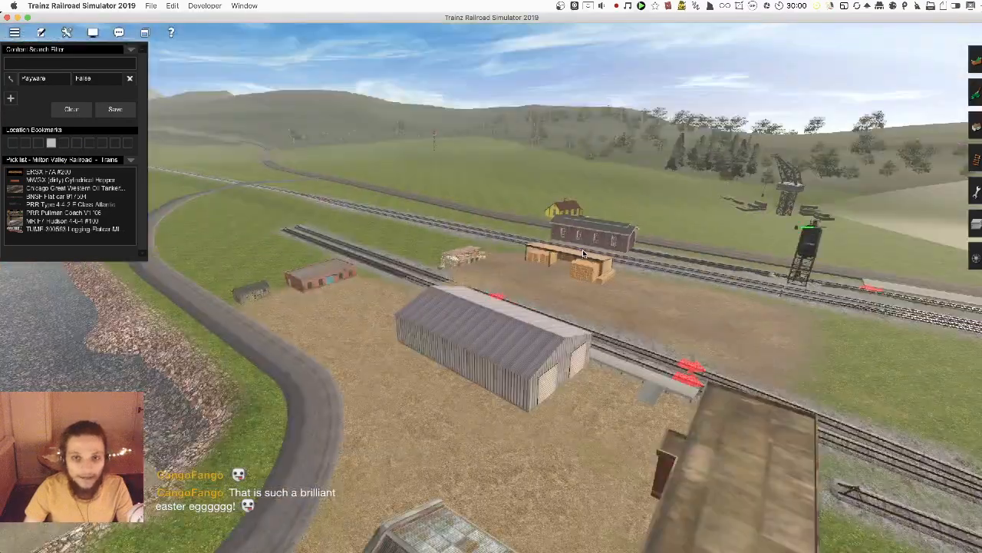
pyautogui.rightClick(583, 253)
pyautogui.click(974, 126)
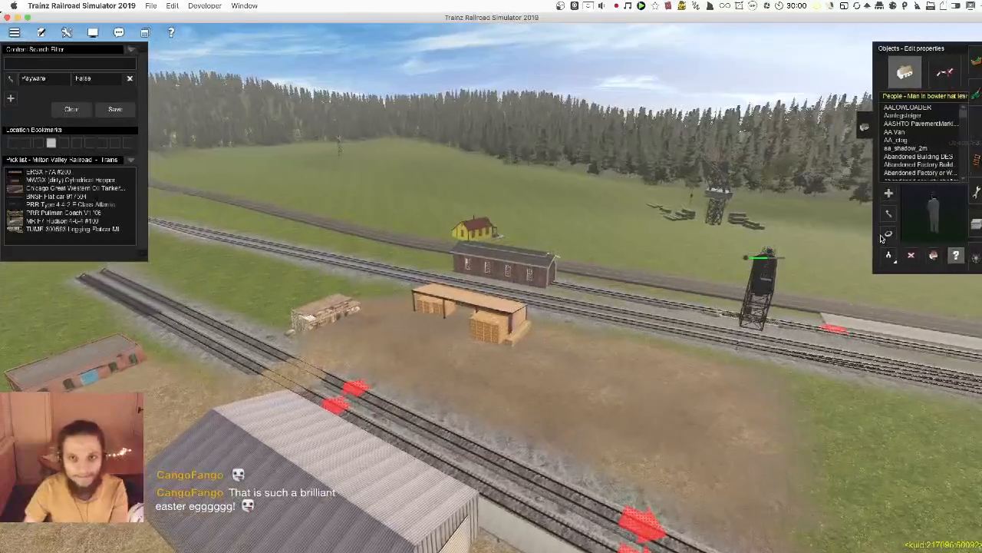
pyautogui.click(908, 256)
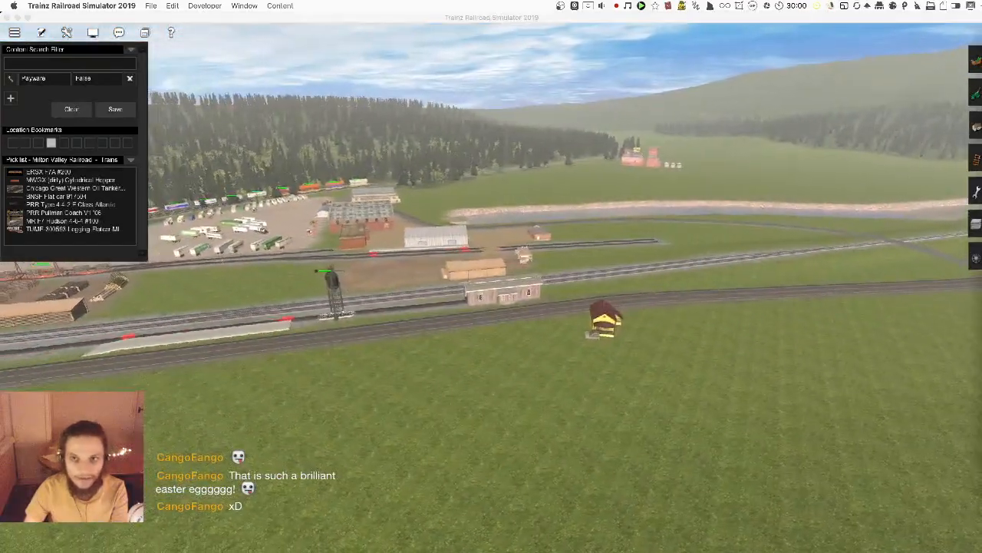
pyautogui.click(751, 310)
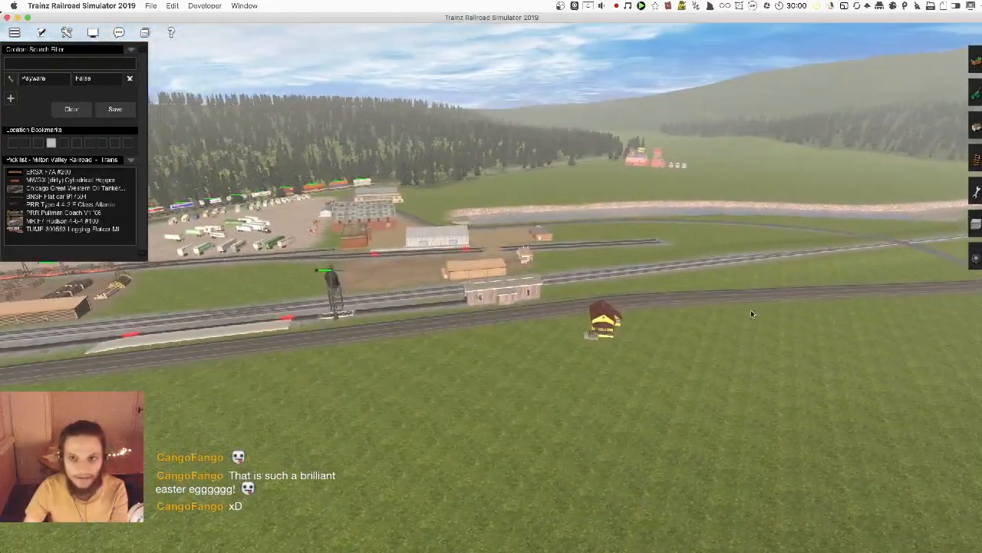
pyautogui.scroll(-3, 446, 281)
pyautogui.moveTo(600, 253); pyautogui.dragTo(497, 293, button='right')
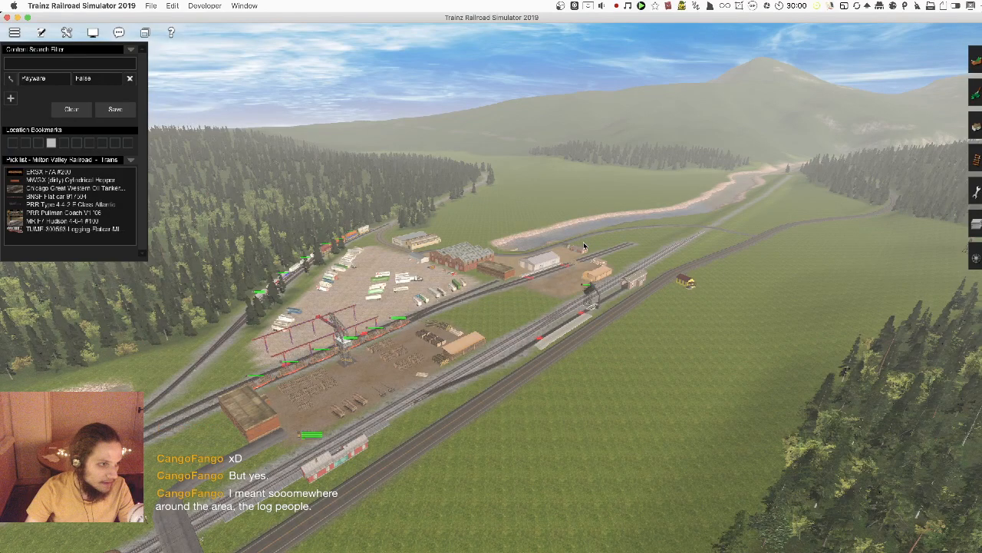
pyautogui.scroll(5, 610, 264)
pyautogui.moveTo(596, 292); pyautogui.dragTo(465, 265, button='right')
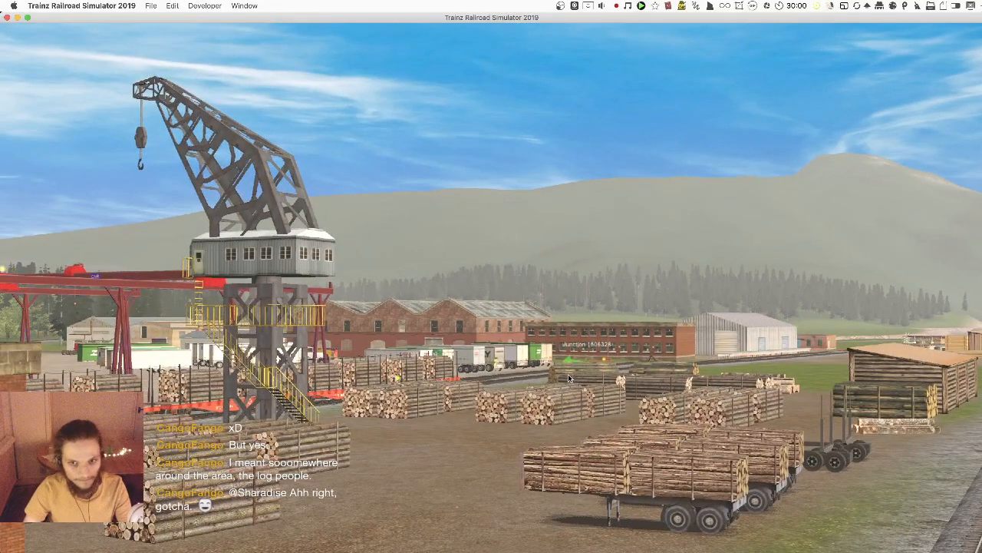
pyautogui.press('space')
pyautogui.click(545, 424)
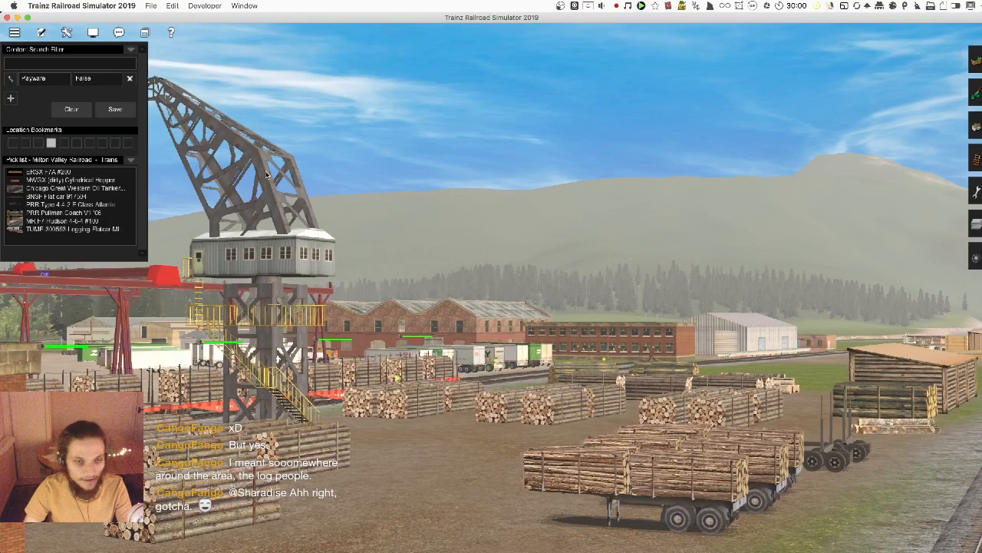
# - Change the environment's time of day to a low sun over the log yard
pyautogui.click(42, 33)
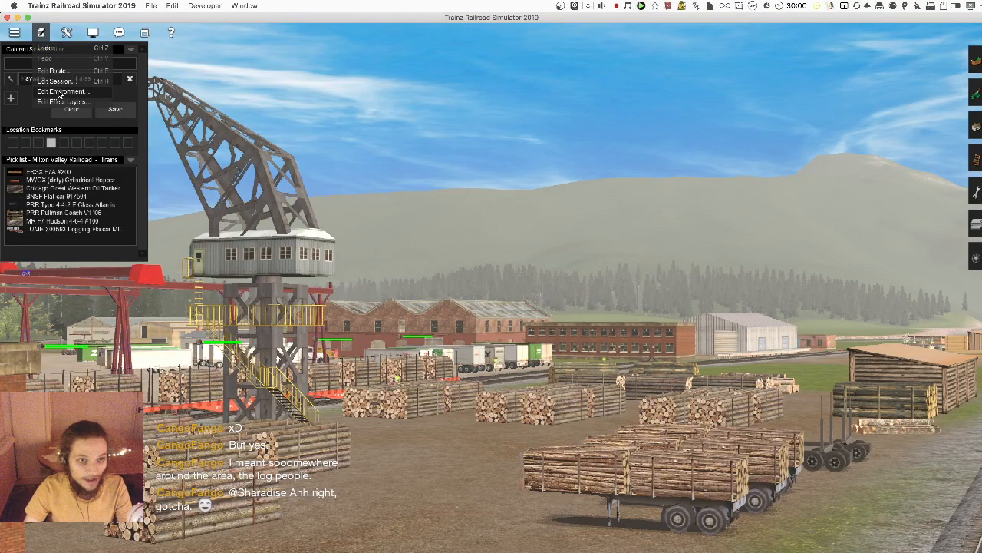
pyautogui.click(60, 83)
pyautogui.moveTo(210, 359); pyautogui.dragTo(284, 349)
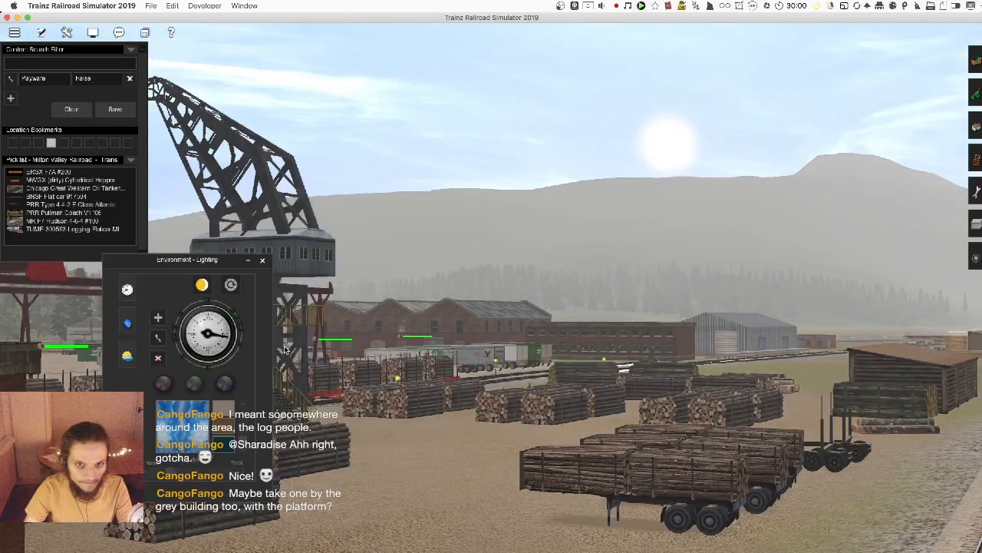
pyautogui.click(262, 263)
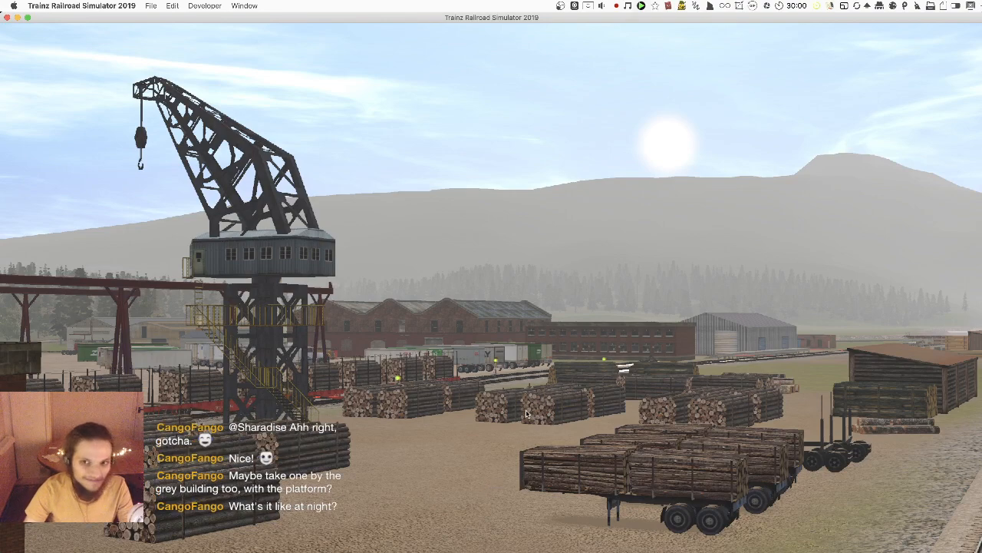
# - Return to the warehouse complex and set the environment's time of day to night
pyautogui.scroll(-5, 523, 351)
pyautogui.scroll(1, 524, 359)
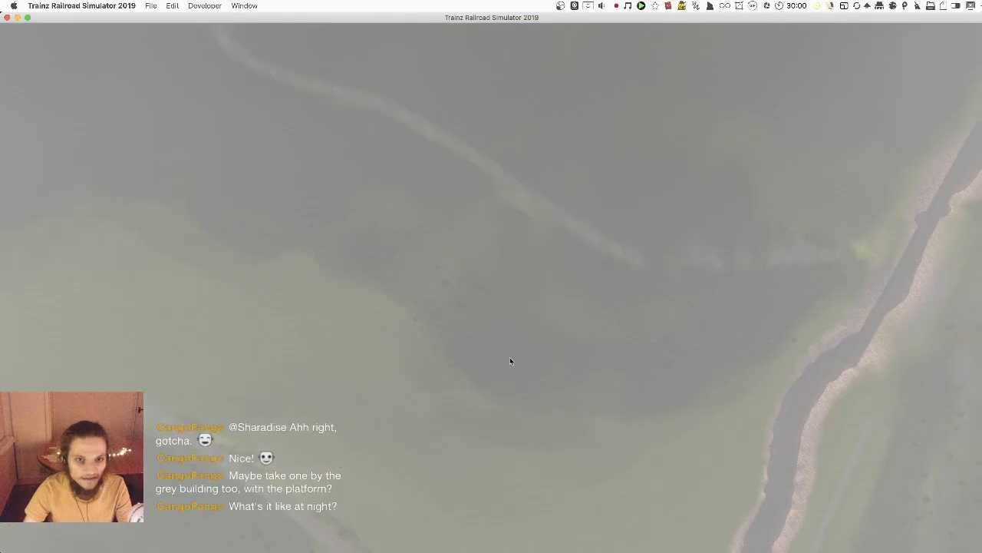
pyautogui.scroll(5, 488, 456)
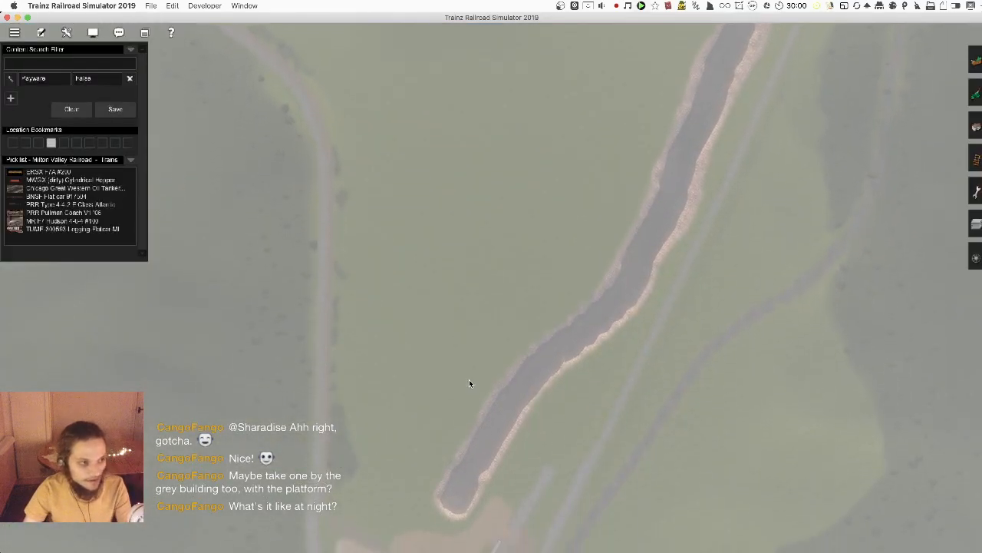
pyautogui.scroll(5, 477, 435)
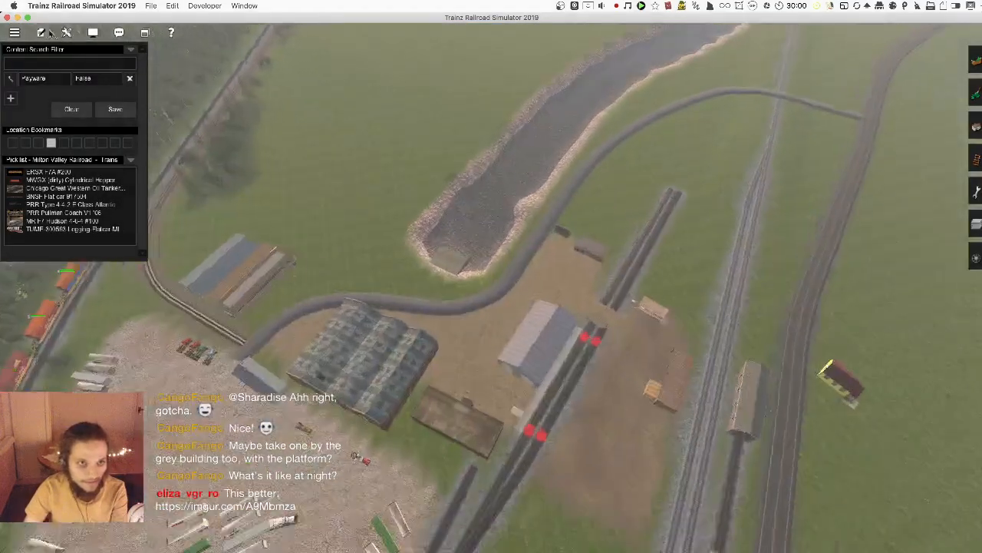
pyautogui.click(41, 32)
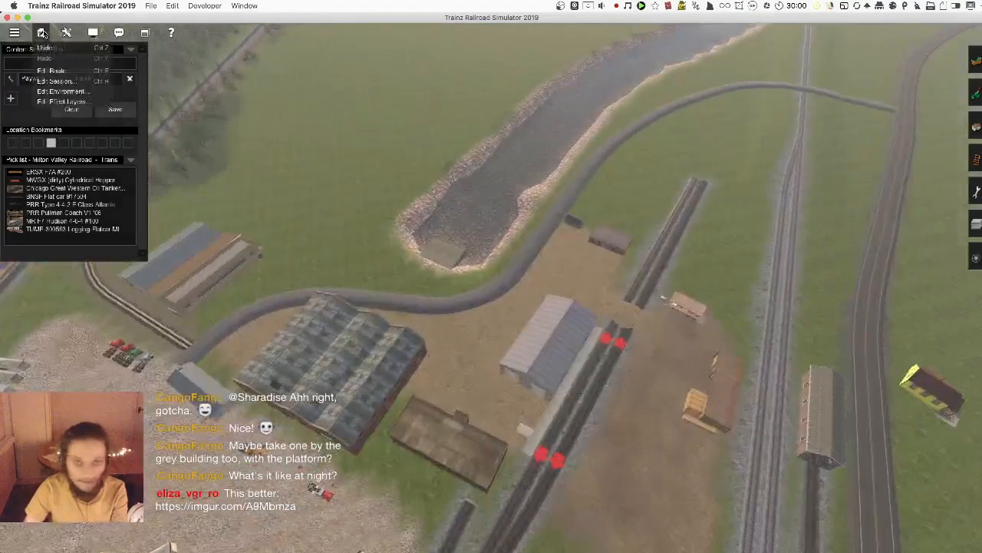
pyautogui.click(63, 92)
pyautogui.moveTo(222, 336); pyautogui.dragTo(99, 283)
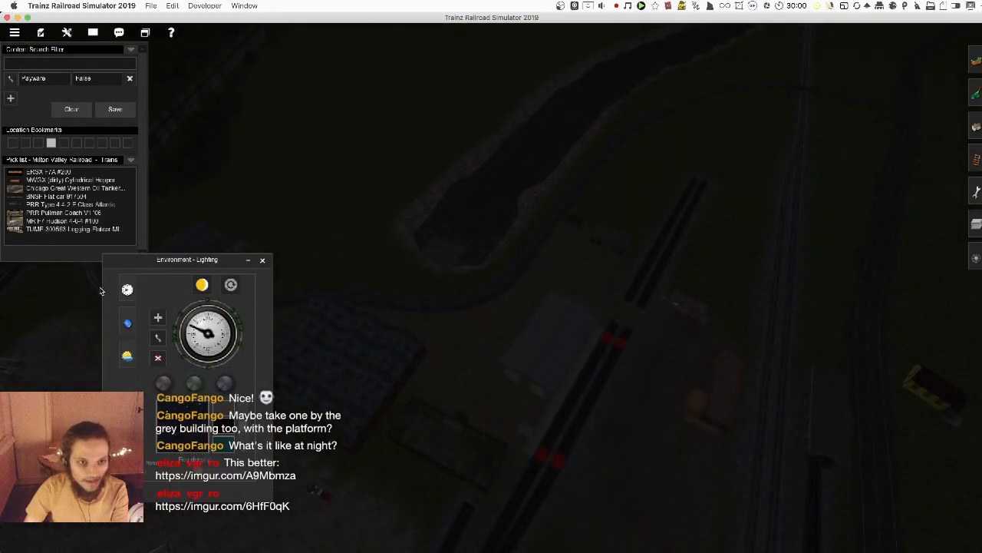
# - Inspect the night lighting of the warehouse windows, sidings and trailer yard
pyautogui.moveTo(536, 359); pyautogui.dragTo(535, 338, button='right')
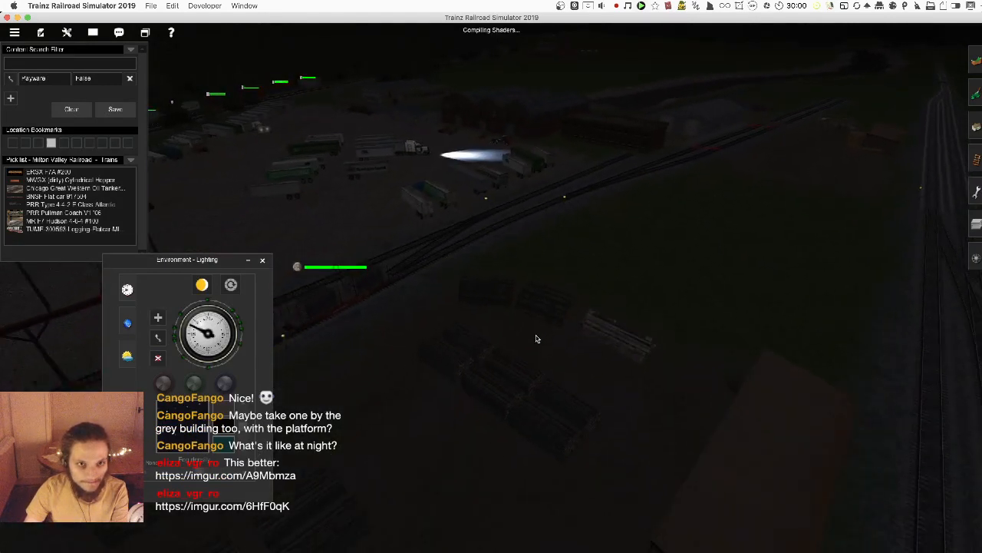
pyautogui.scroll(10, 550, 228)
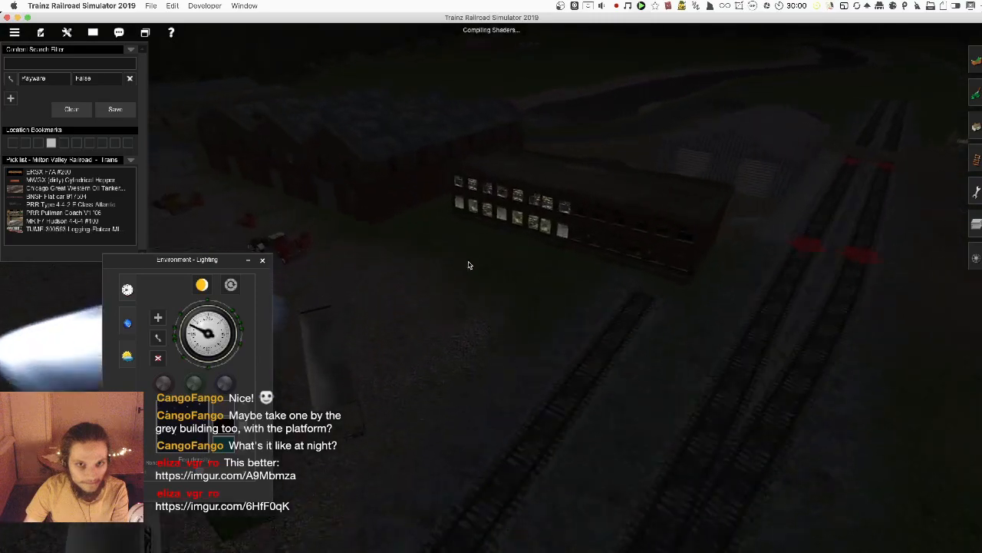
pyautogui.scroll(-10, 454, 307)
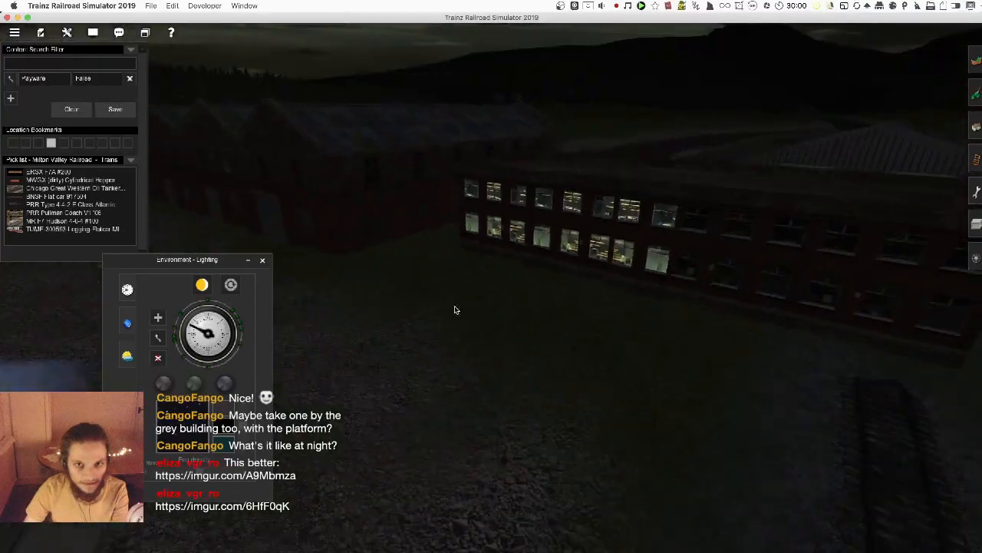
pyautogui.moveTo(401, 326); pyautogui.dragTo(521, 240, button='right')
pyautogui.scroll(10, 522, 240)
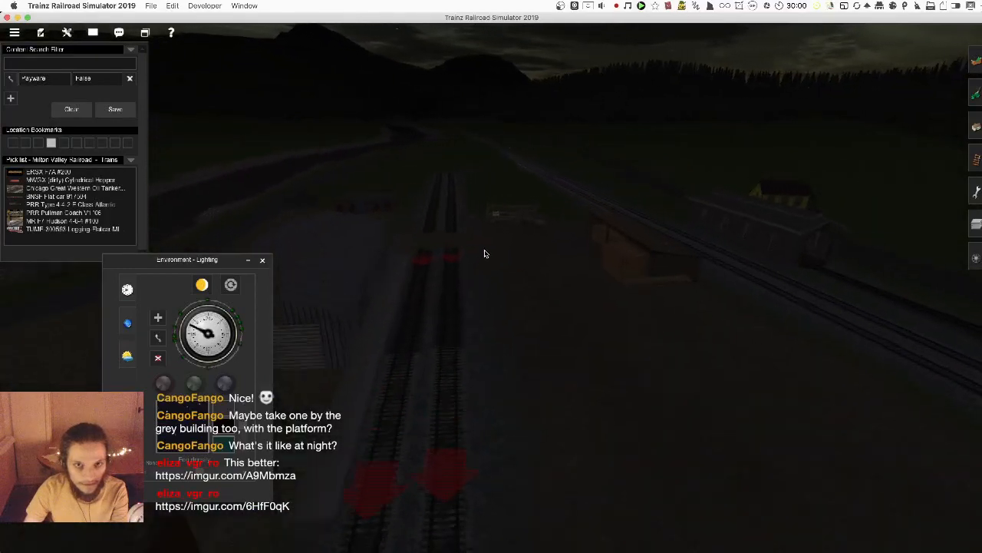
pyautogui.moveTo(508, 275); pyautogui.dragTo(440, 245, button='right')
pyautogui.scroll(10, 500, 254)
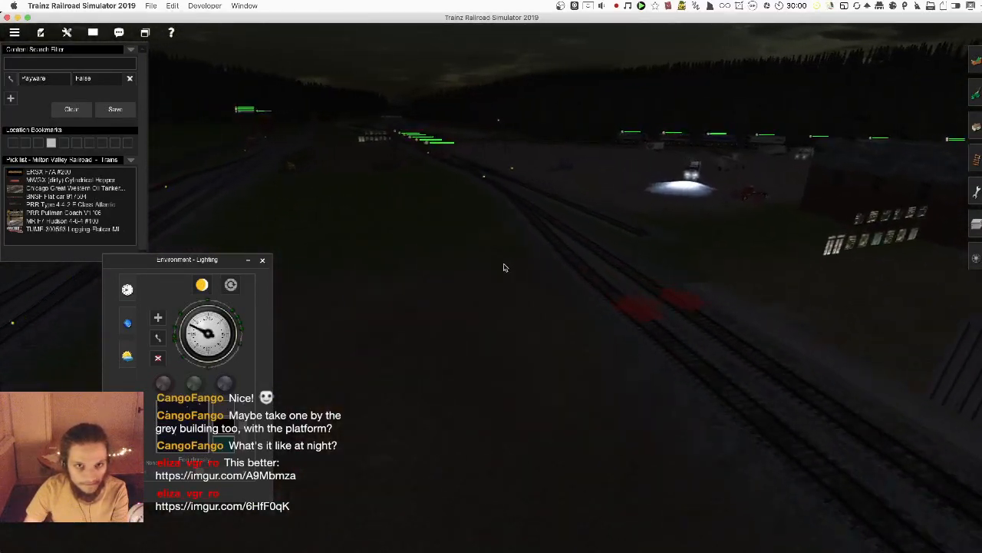
pyautogui.scroll(3, 494, 268)
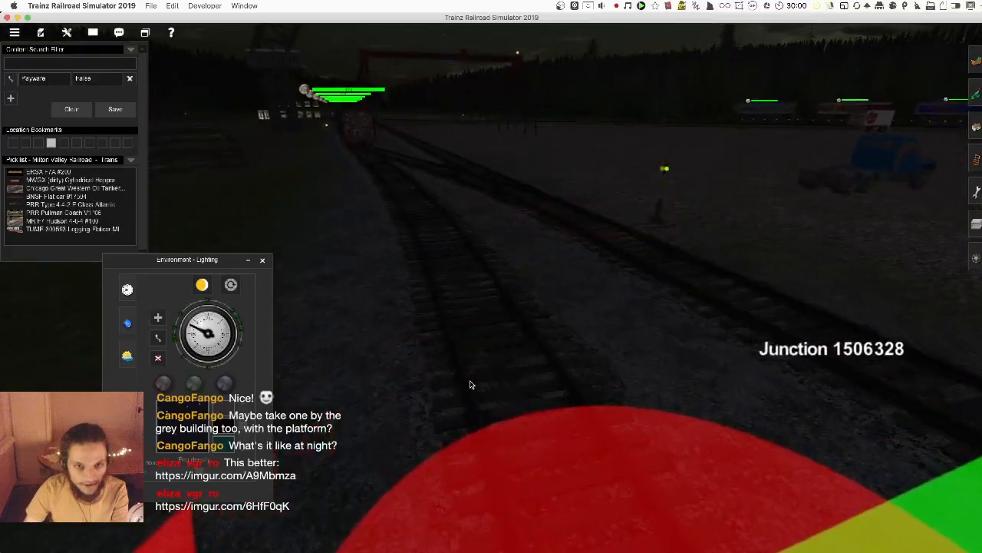
pyautogui.scroll(-5, 472, 383)
pyautogui.scroll(-6, 453, 248)
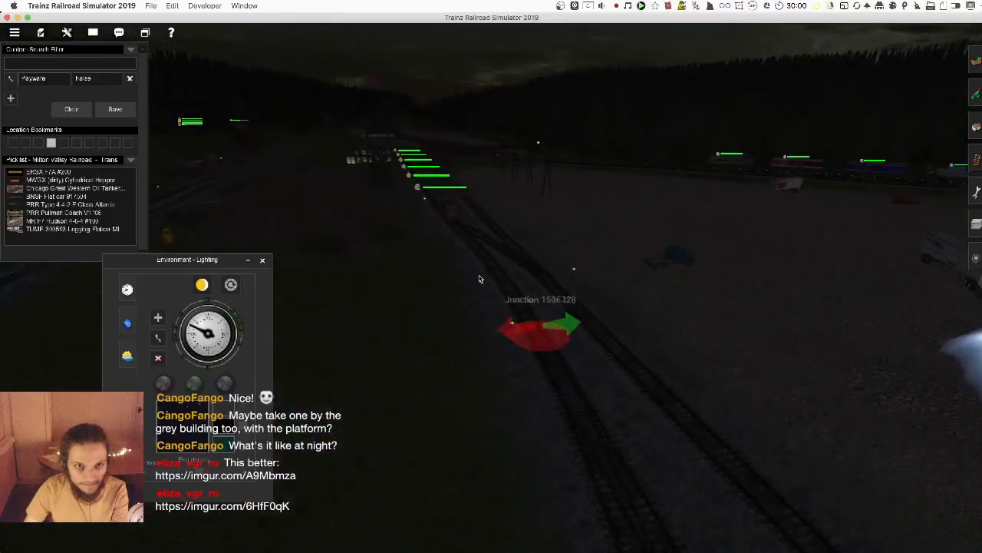
# - Set the environment's time of day back to bright daylight and close the lighting settings
pyautogui.moveTo(215, 336); pyautogui.dragTo(276, 410)
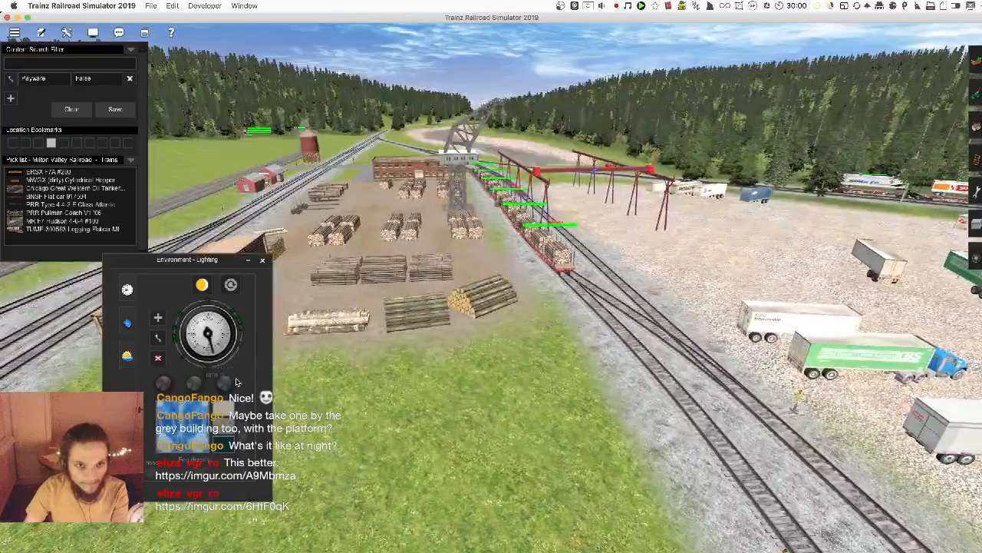
pyautogui.press('Left')
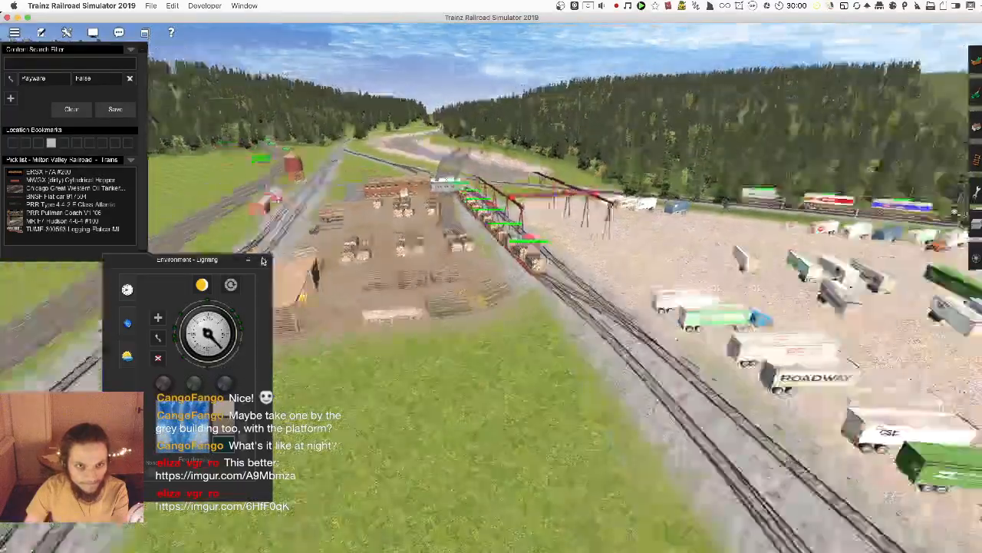
pyautogui.click(262, 260)
# - Sample CL Tree - 02b from the forested hillside as the object to add
pyautogui.click(973, 131)
pyautogui.press('Left')
pyautogui.scroll(-5, 712, 220)
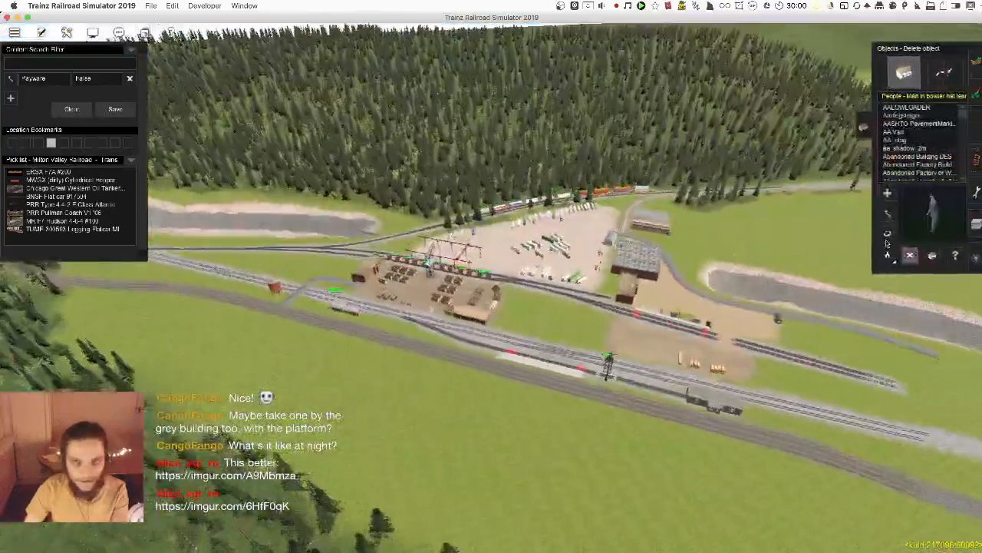
pyautogui.press('g')
pyautogui.click(546, 137)
pyautogui.rightClick(546, 138)
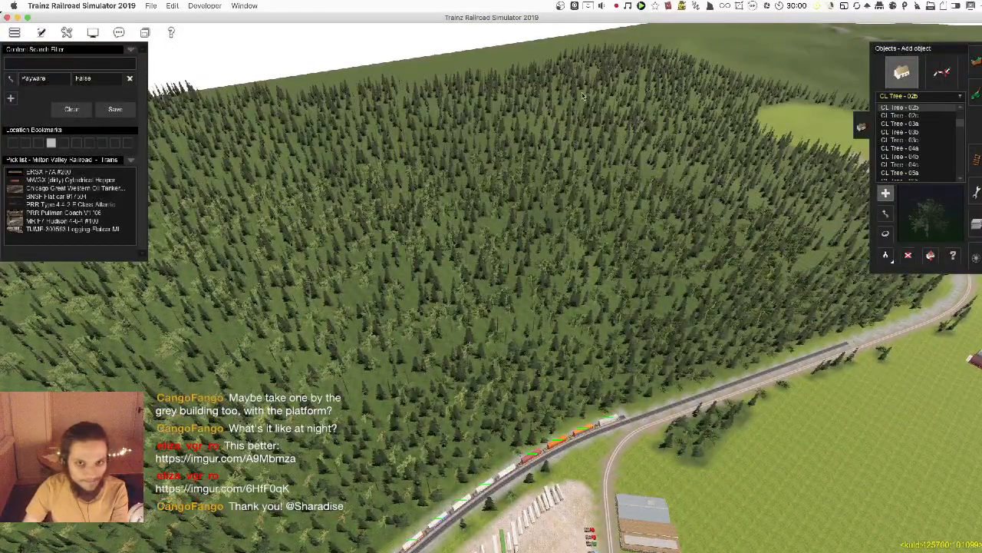
# - Save the route and confirm the save
pyautogui.press('Down')
pyautogui.press('super+s')
pyautogui.press('Return')
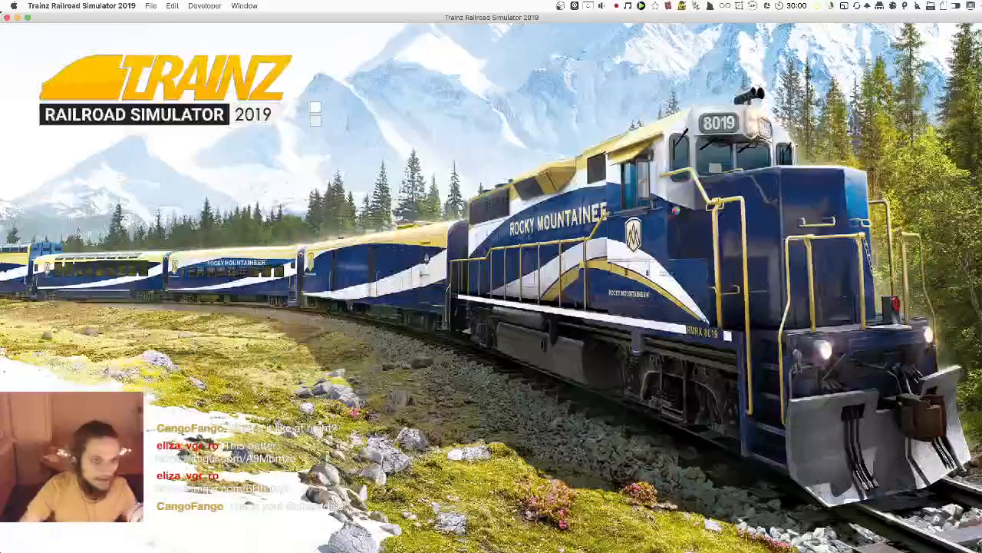